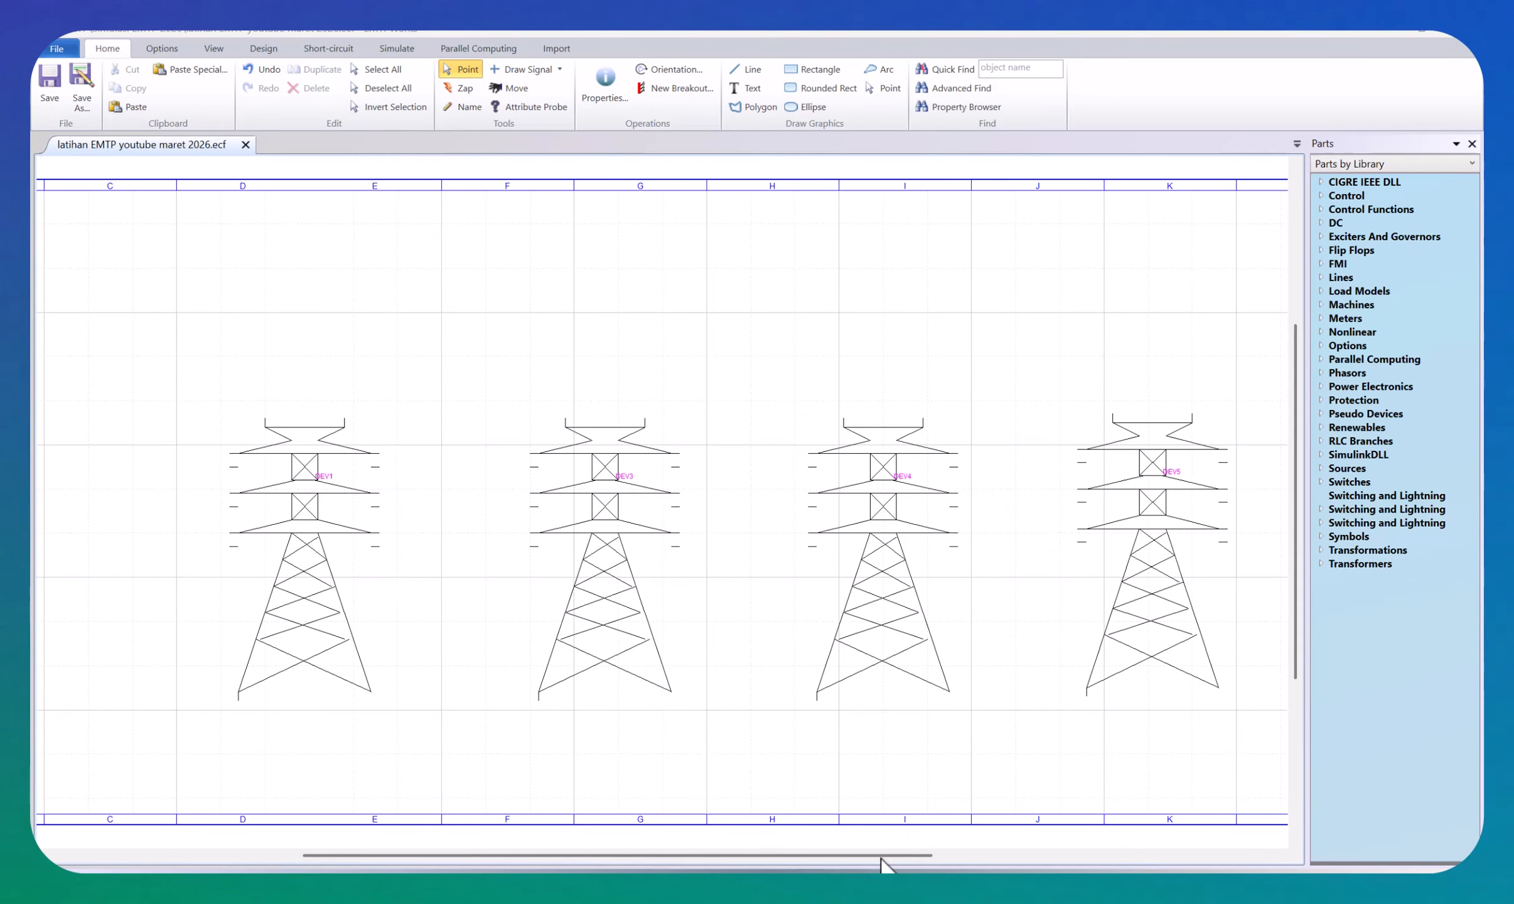
Step: Shift the second tower slightly left and the third and fourth towers right to widen the gaps in the tower row
mouse_move(886, 862)
mouse_down()
mouse_move(962, 851)
mouse_move(828, 848)
mouse_move(874, 844)
mouse_up()
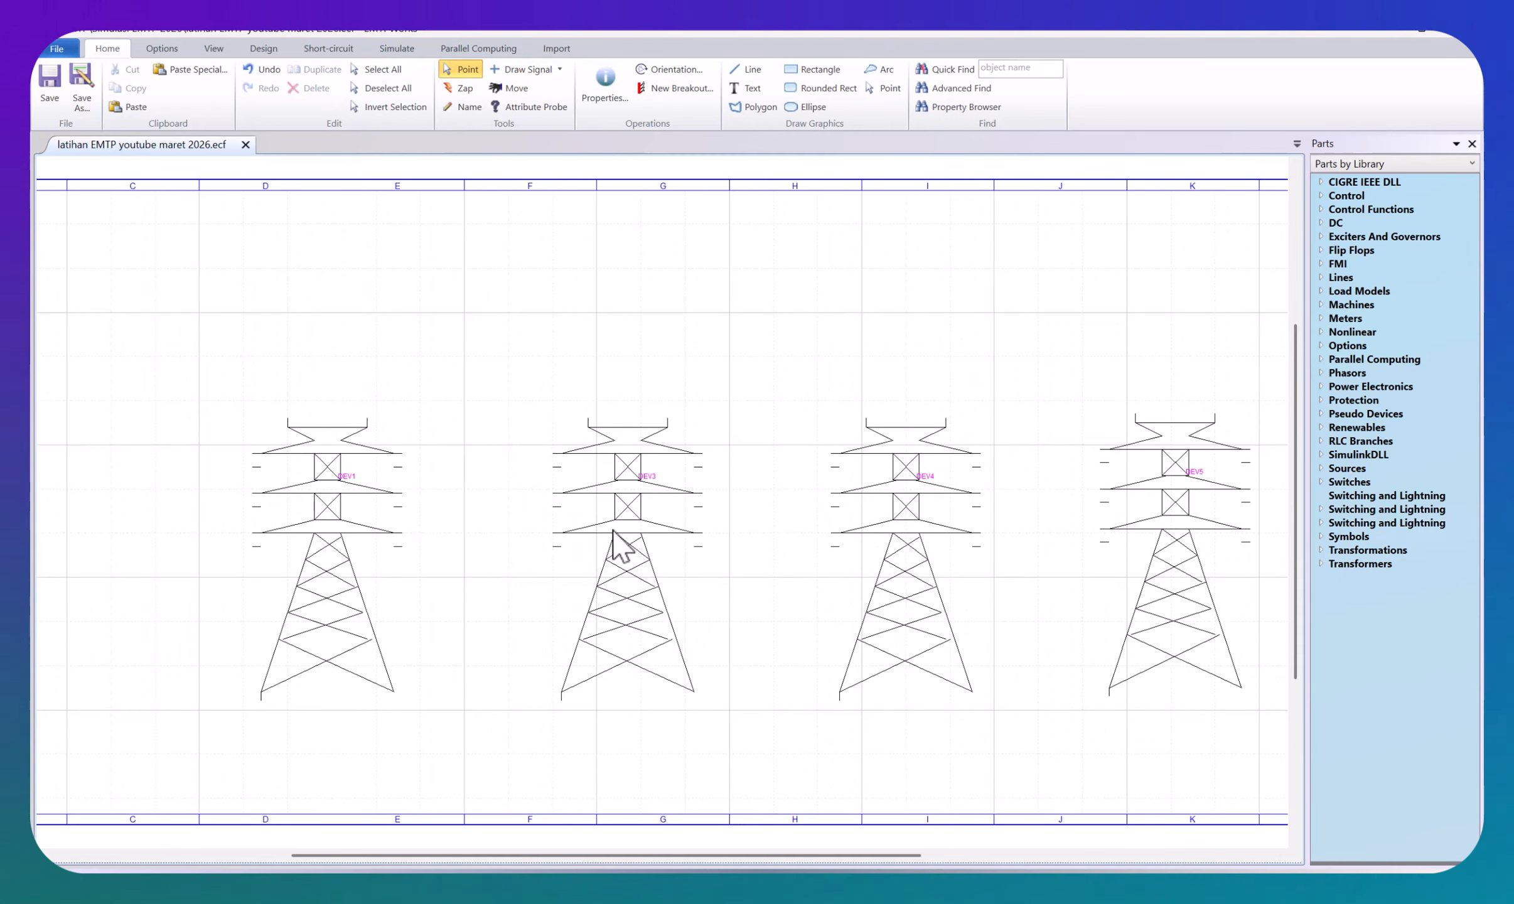
drag(641, 560, 627, 560)
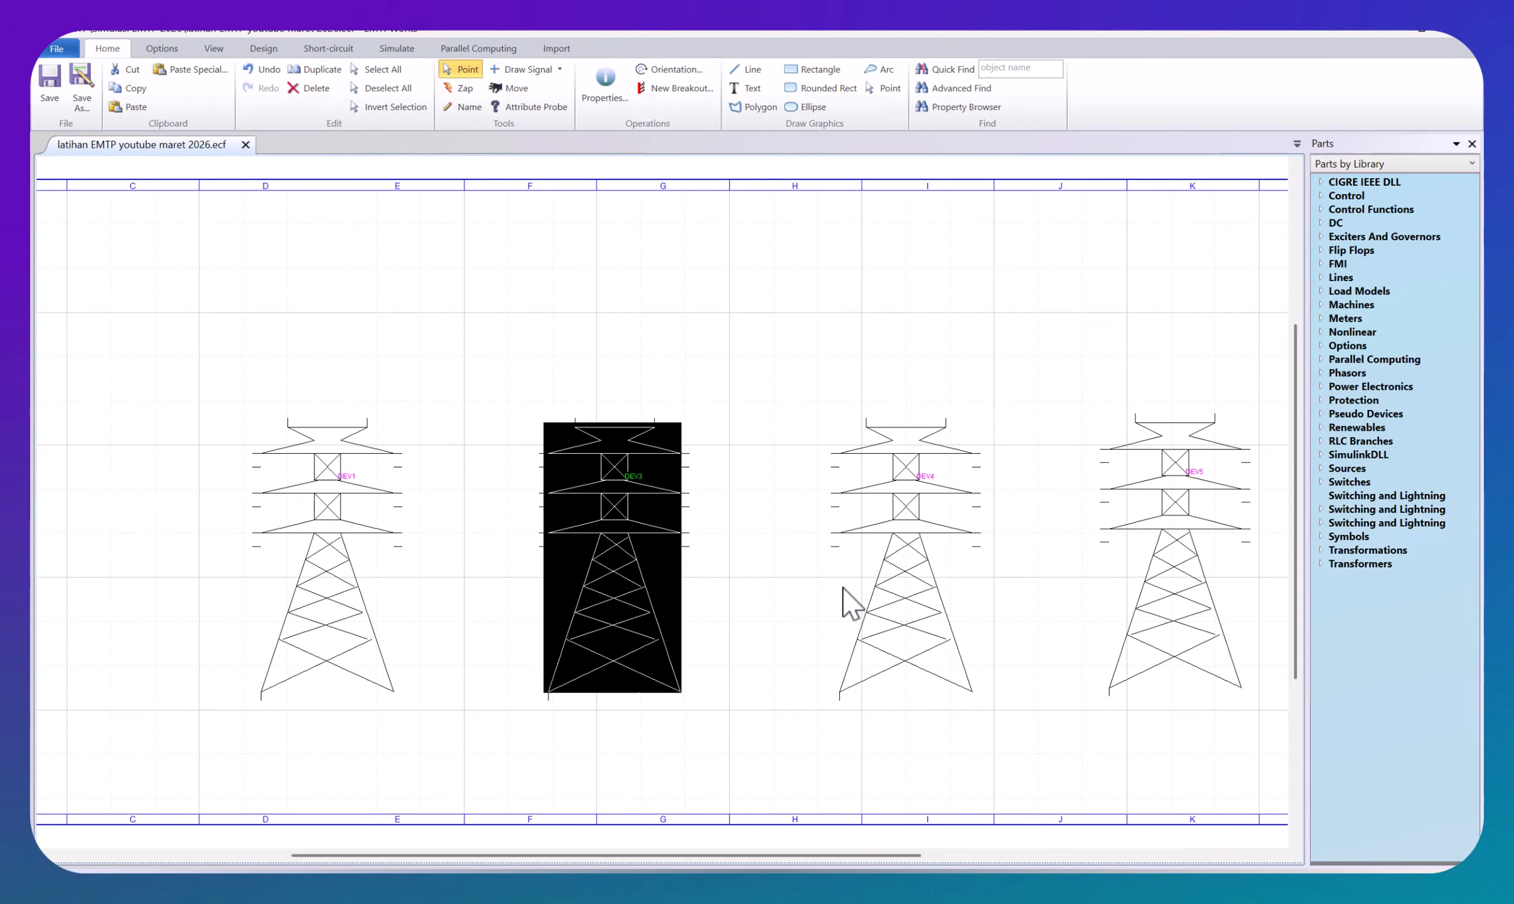
drag(913, 575, 919, 620)
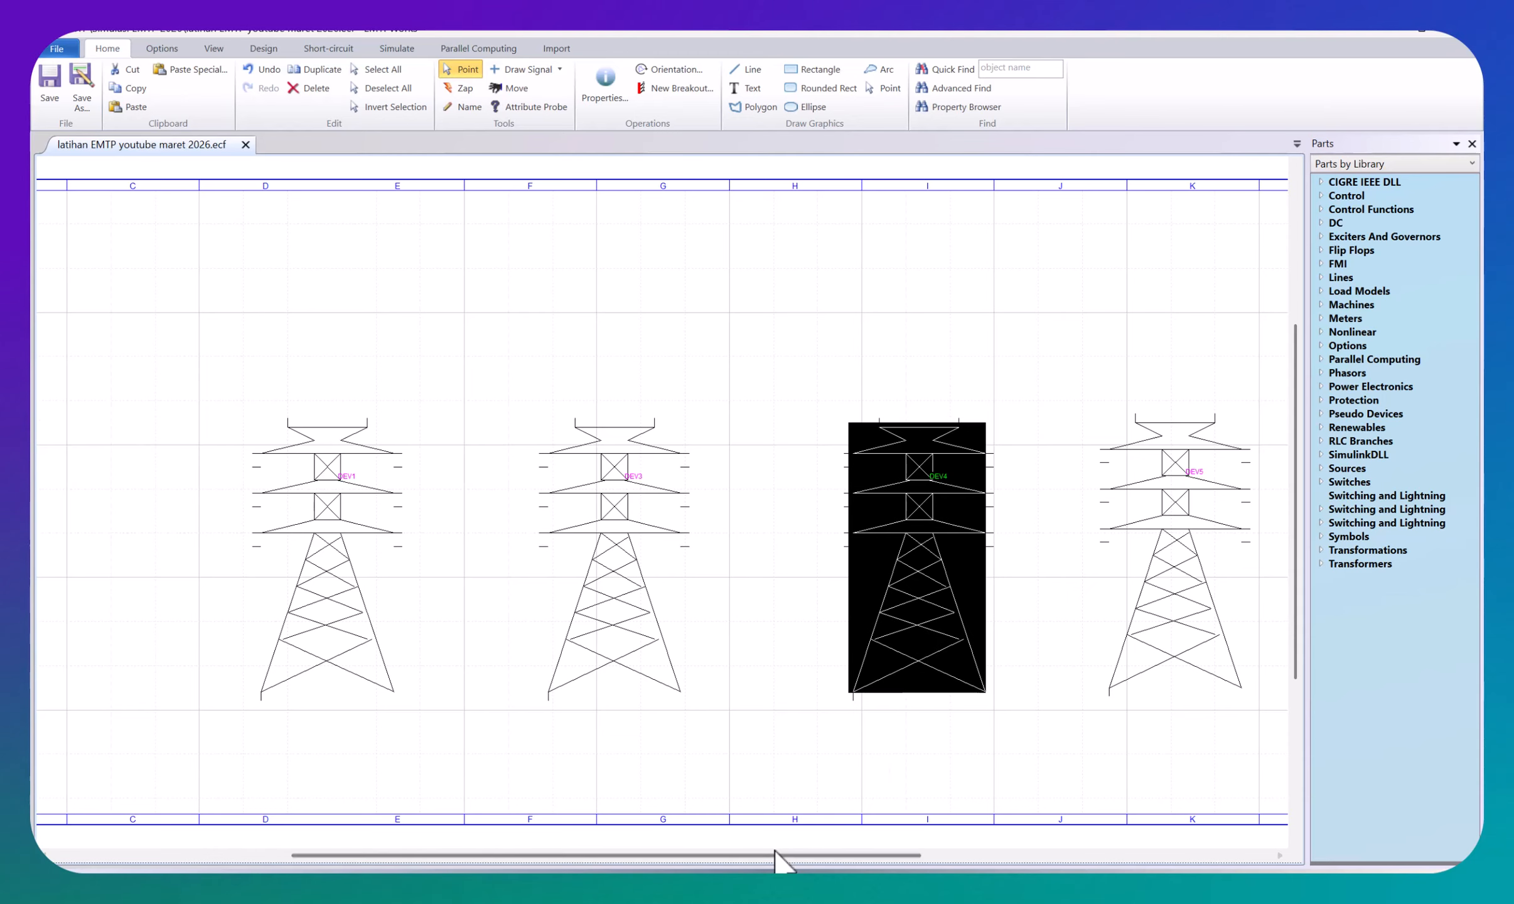
drag(774, 848, 938, 845)
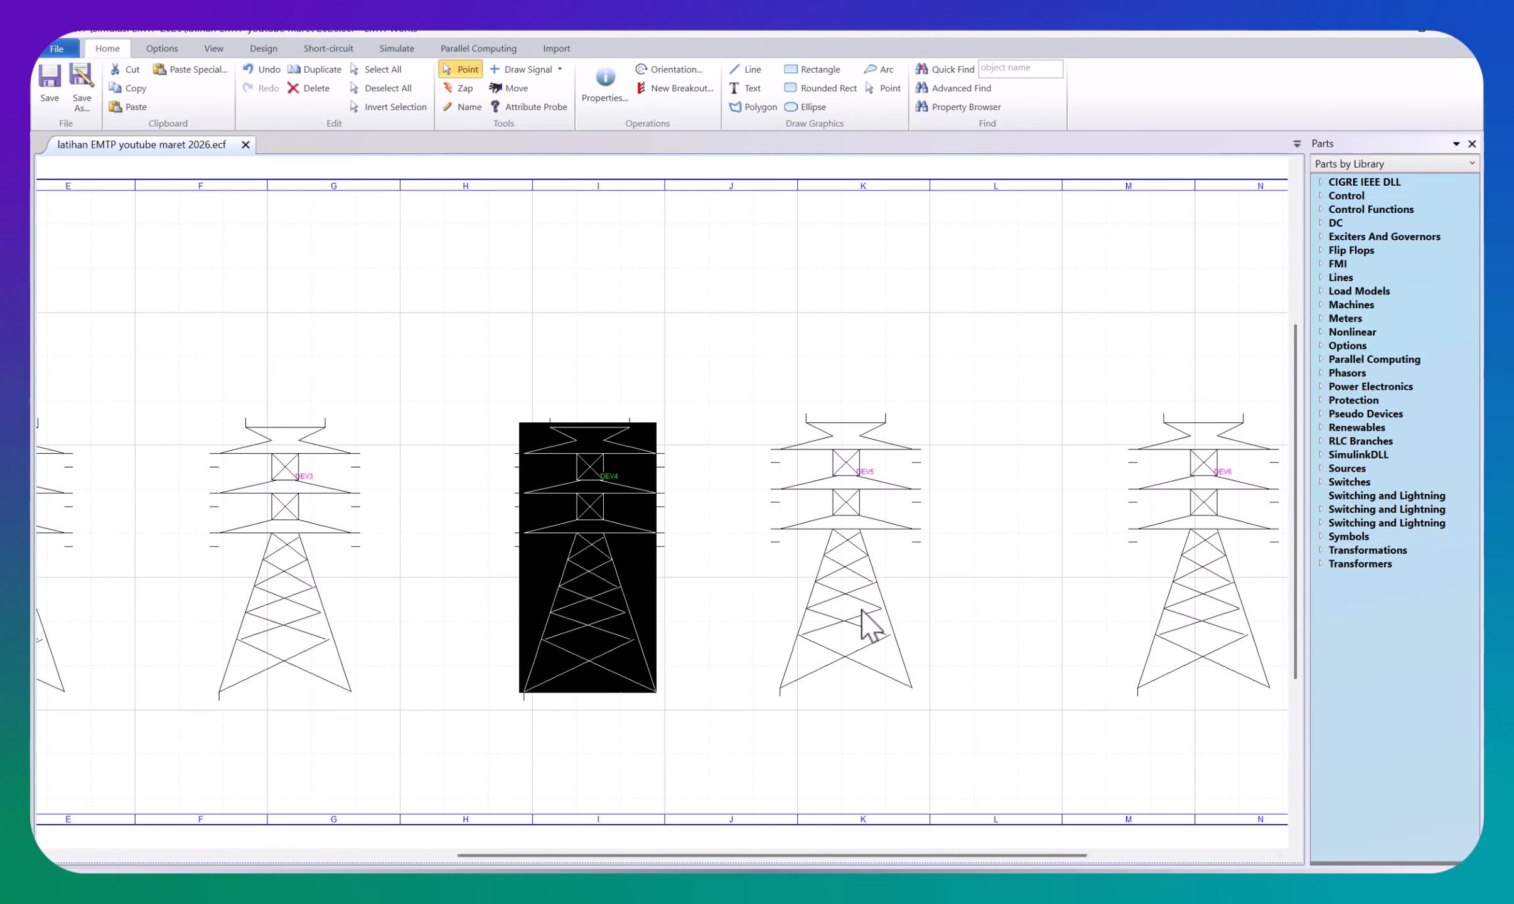
drag(869, 625, 918, 625)
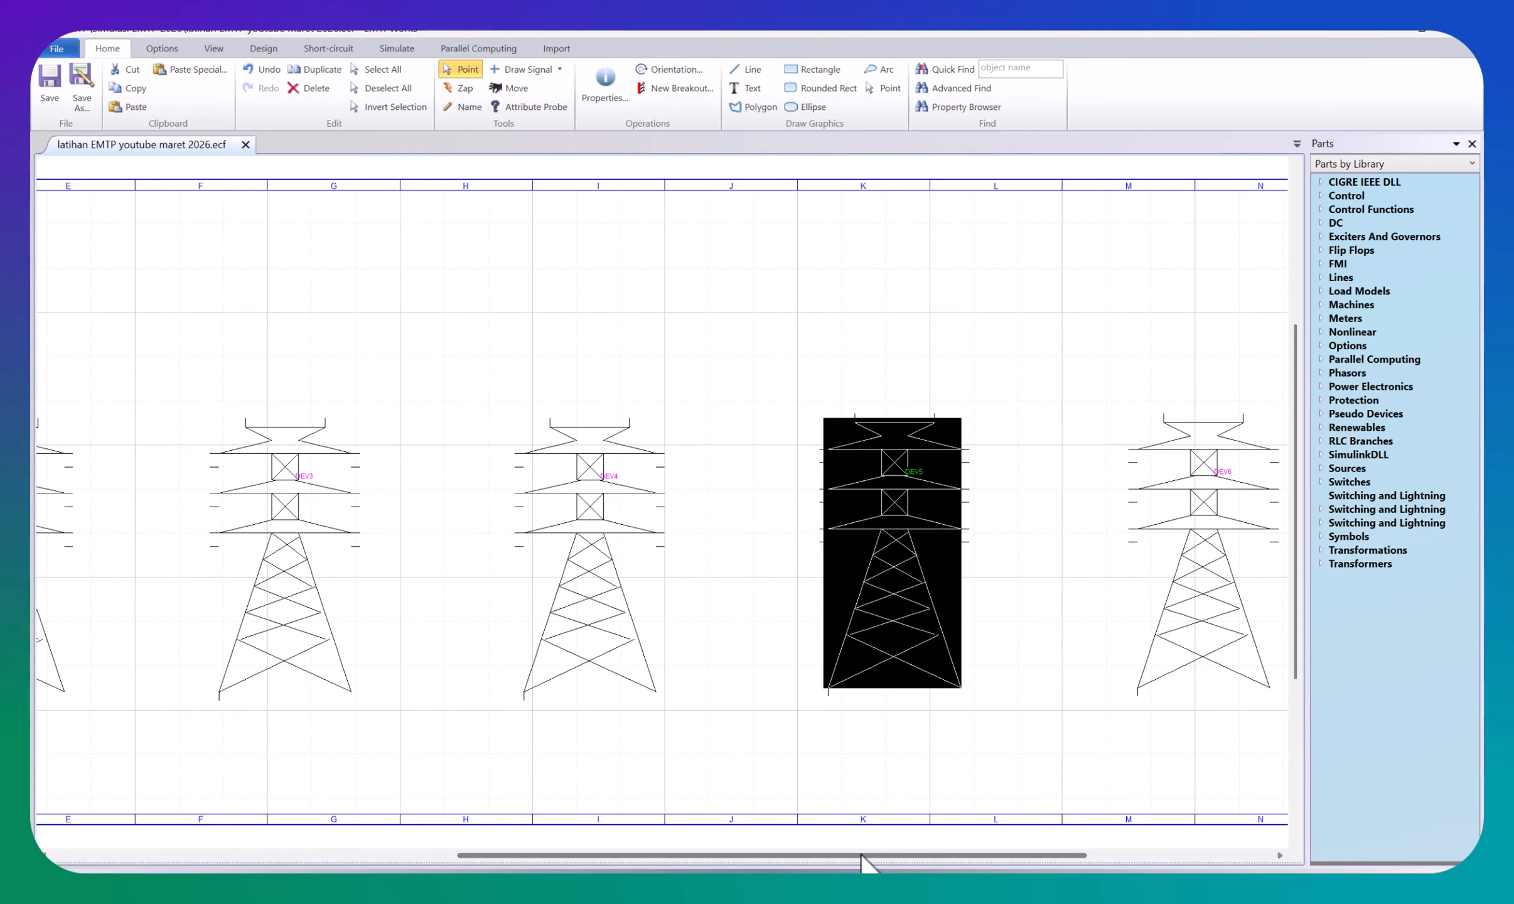
Step: Place a Frequency dependent line from the Lines library between the second and third towers
drag(862, 855, 696, 851)
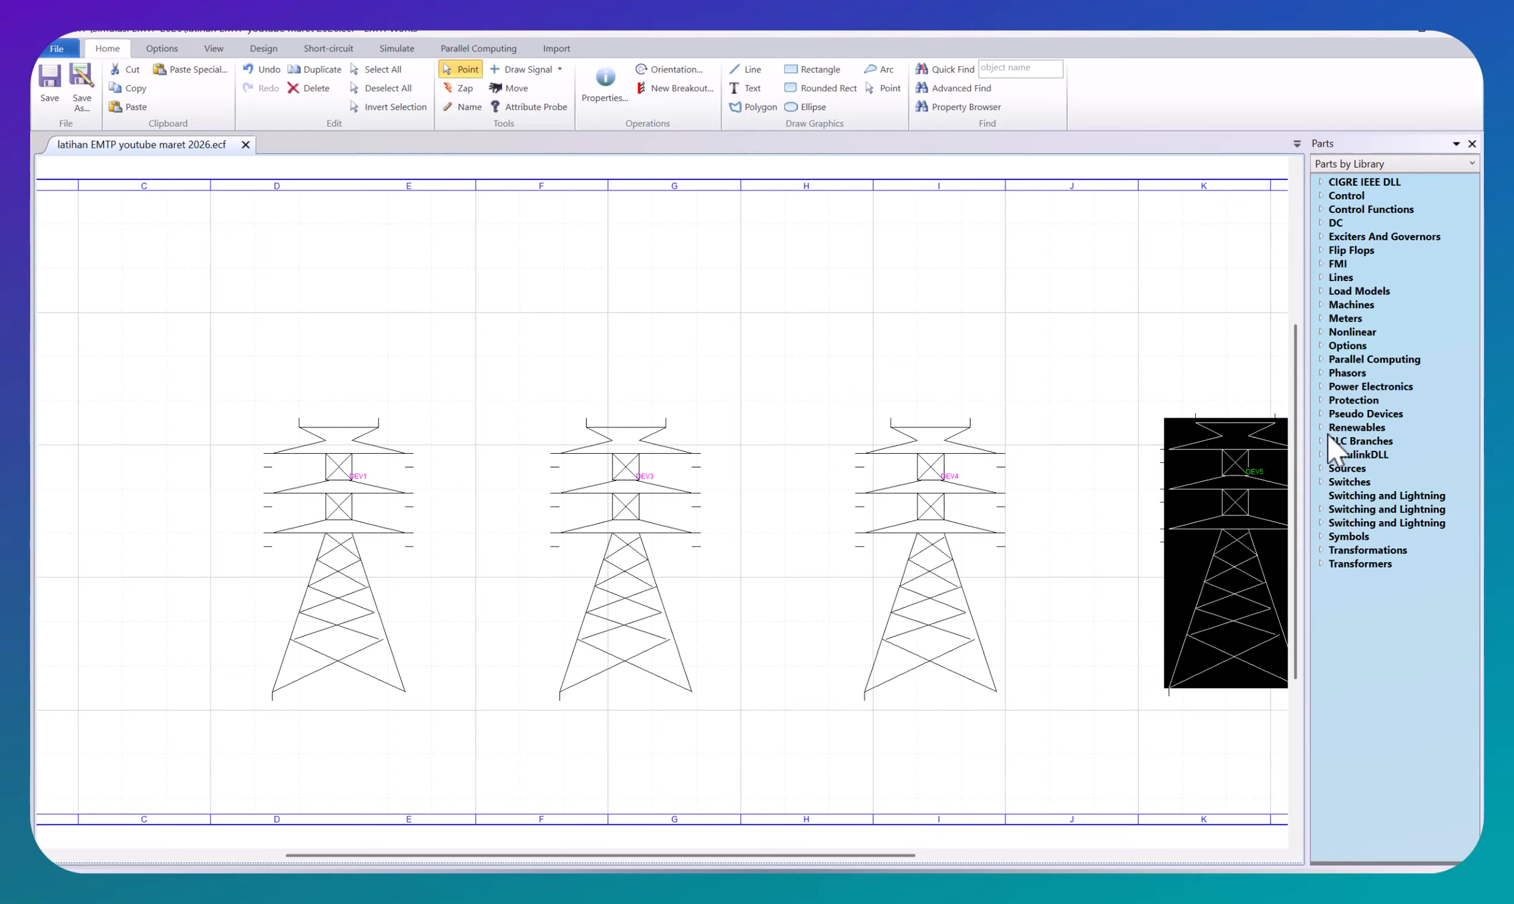
click(1319, 276)
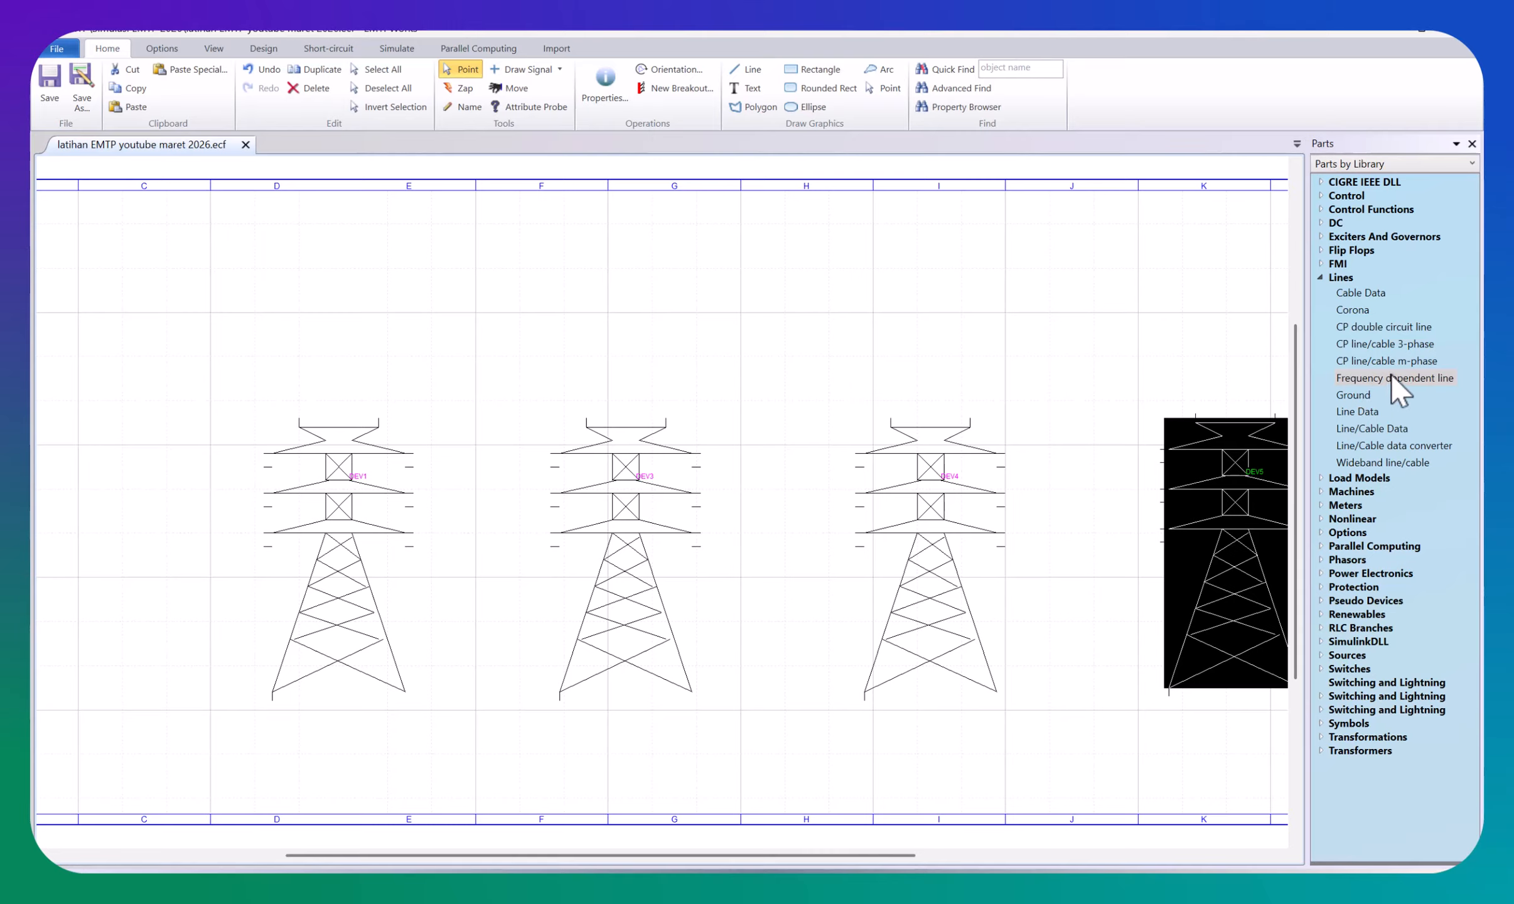
drag(1409, 377, 814, 558)
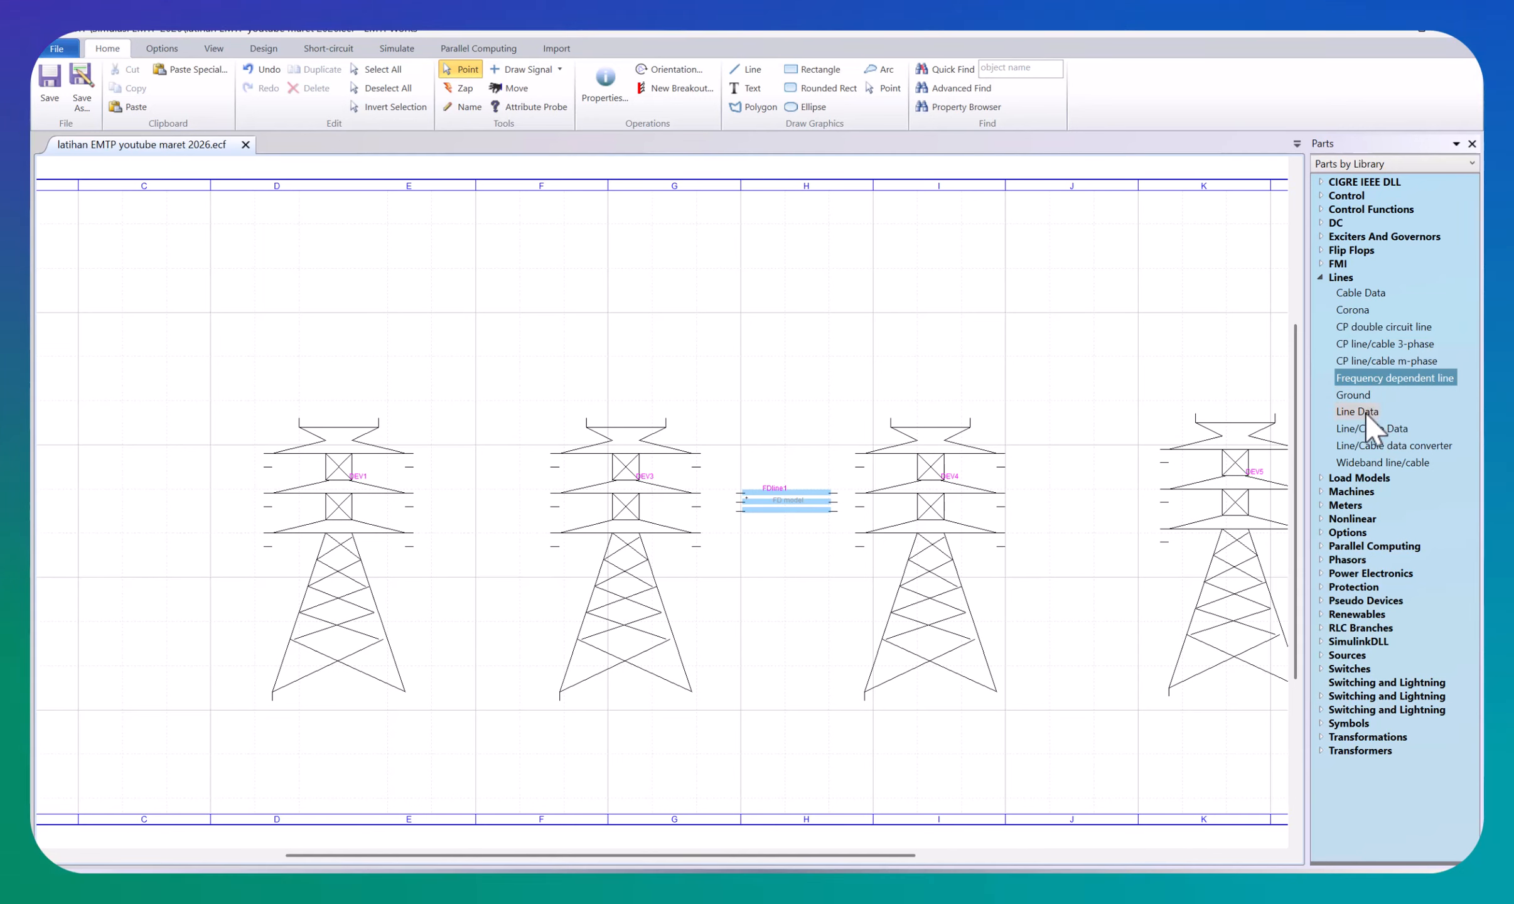
drag(1366, 414, 1019, 353)
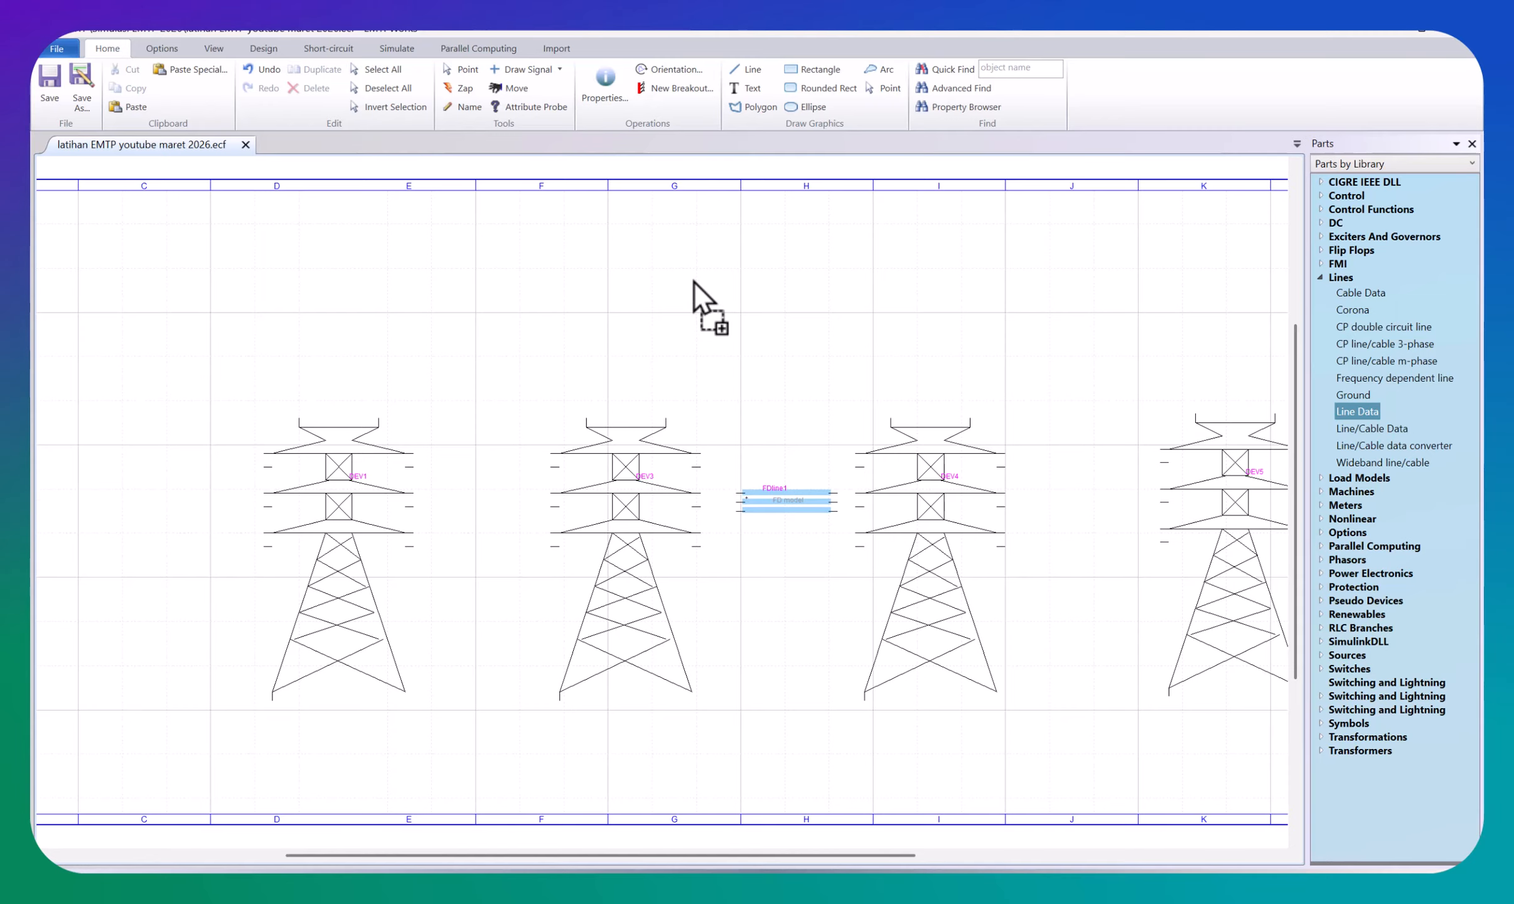
drag(694, 283, 696, 283)
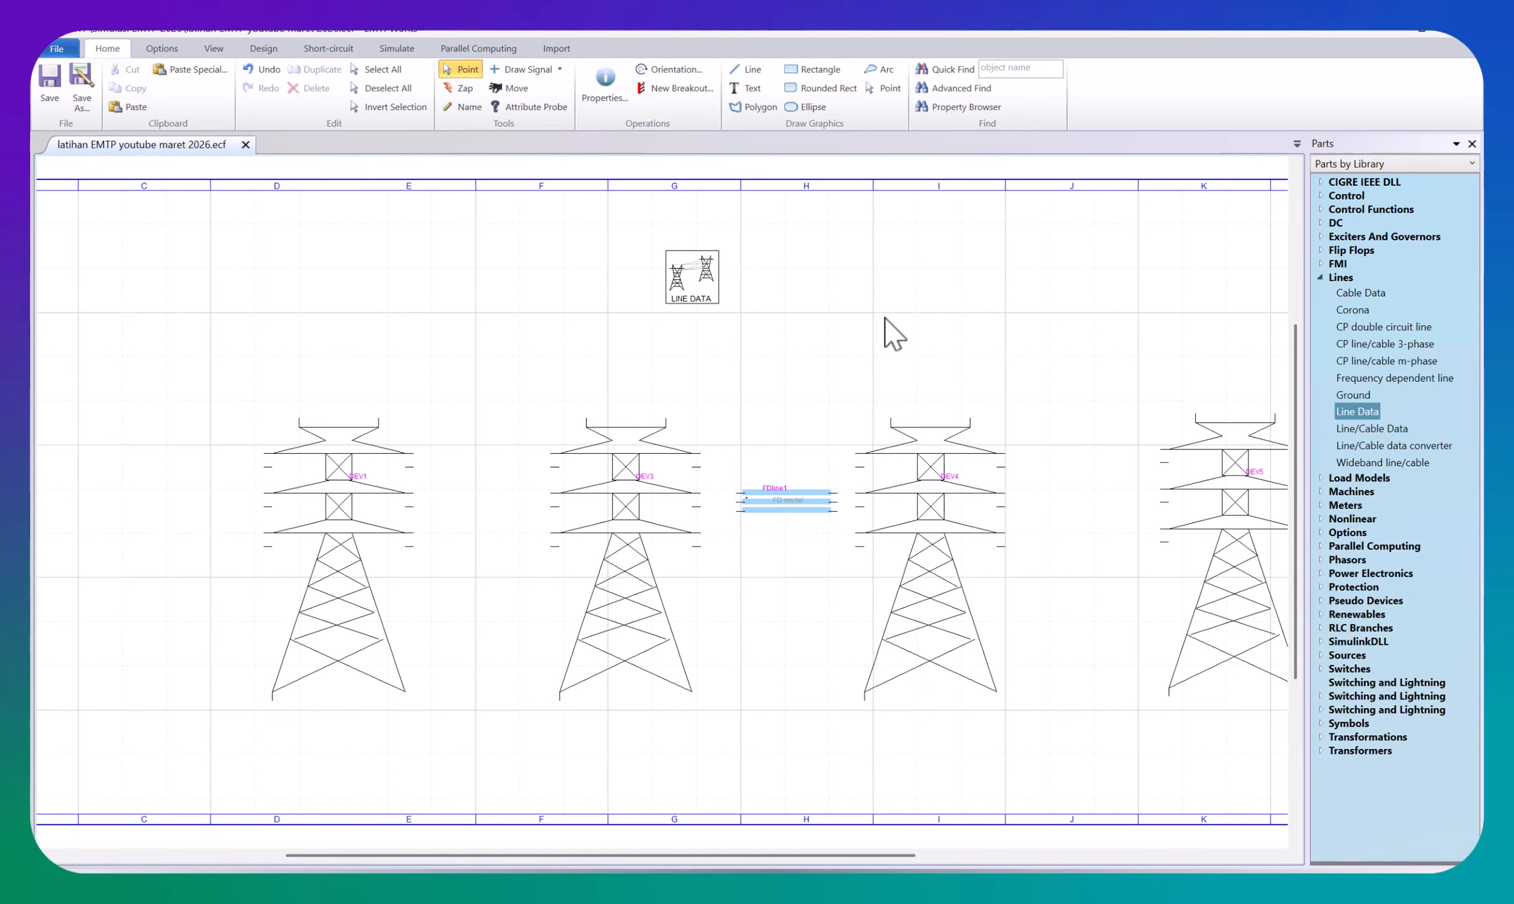
click(667, 287)
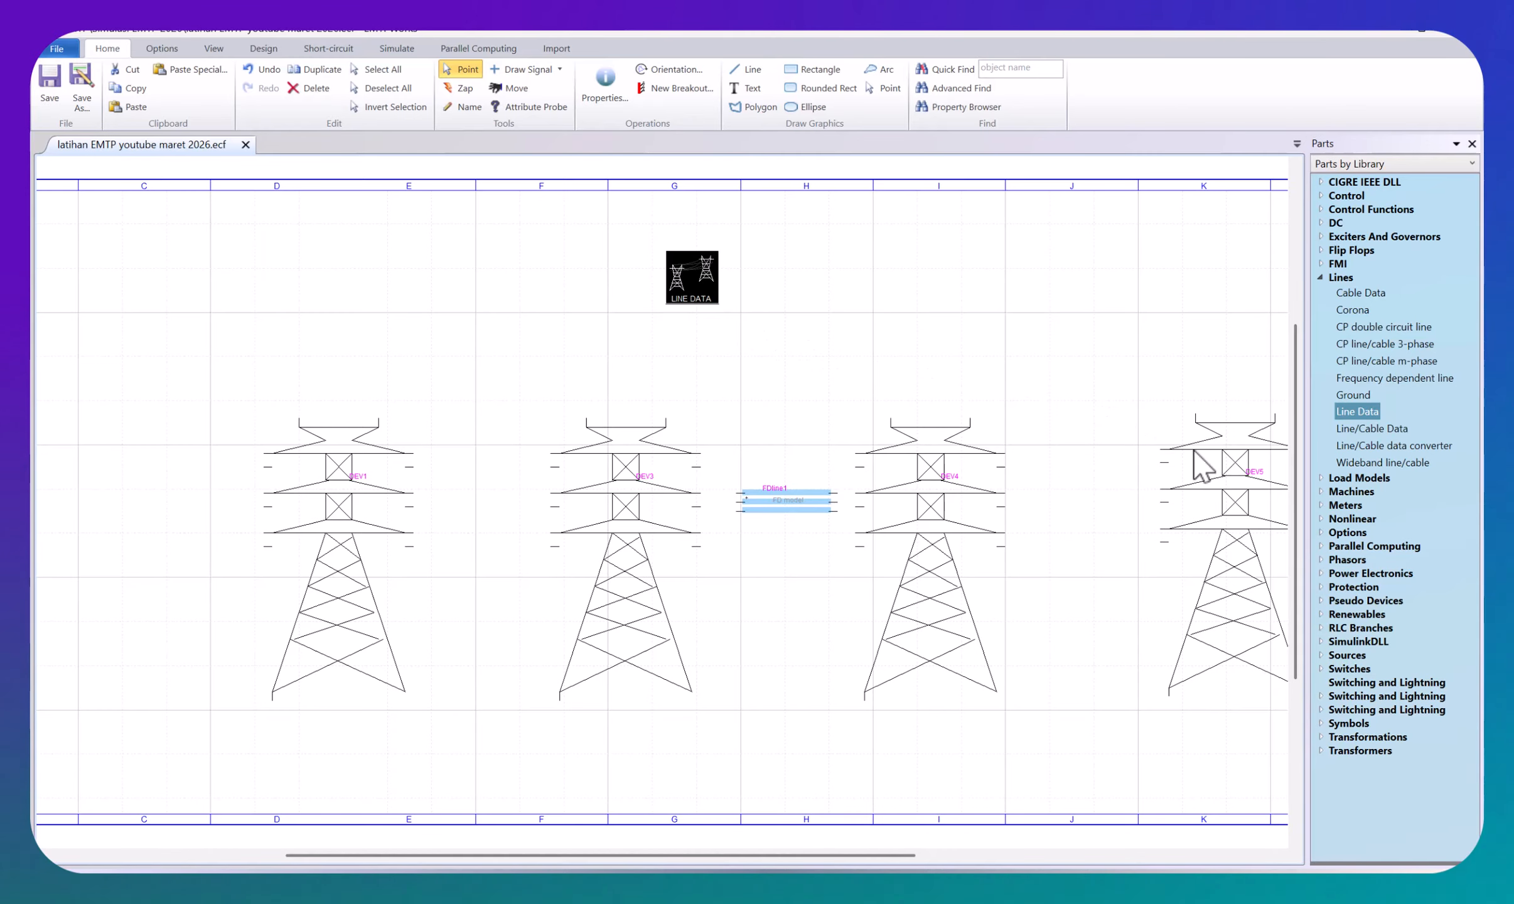
key(Delete)
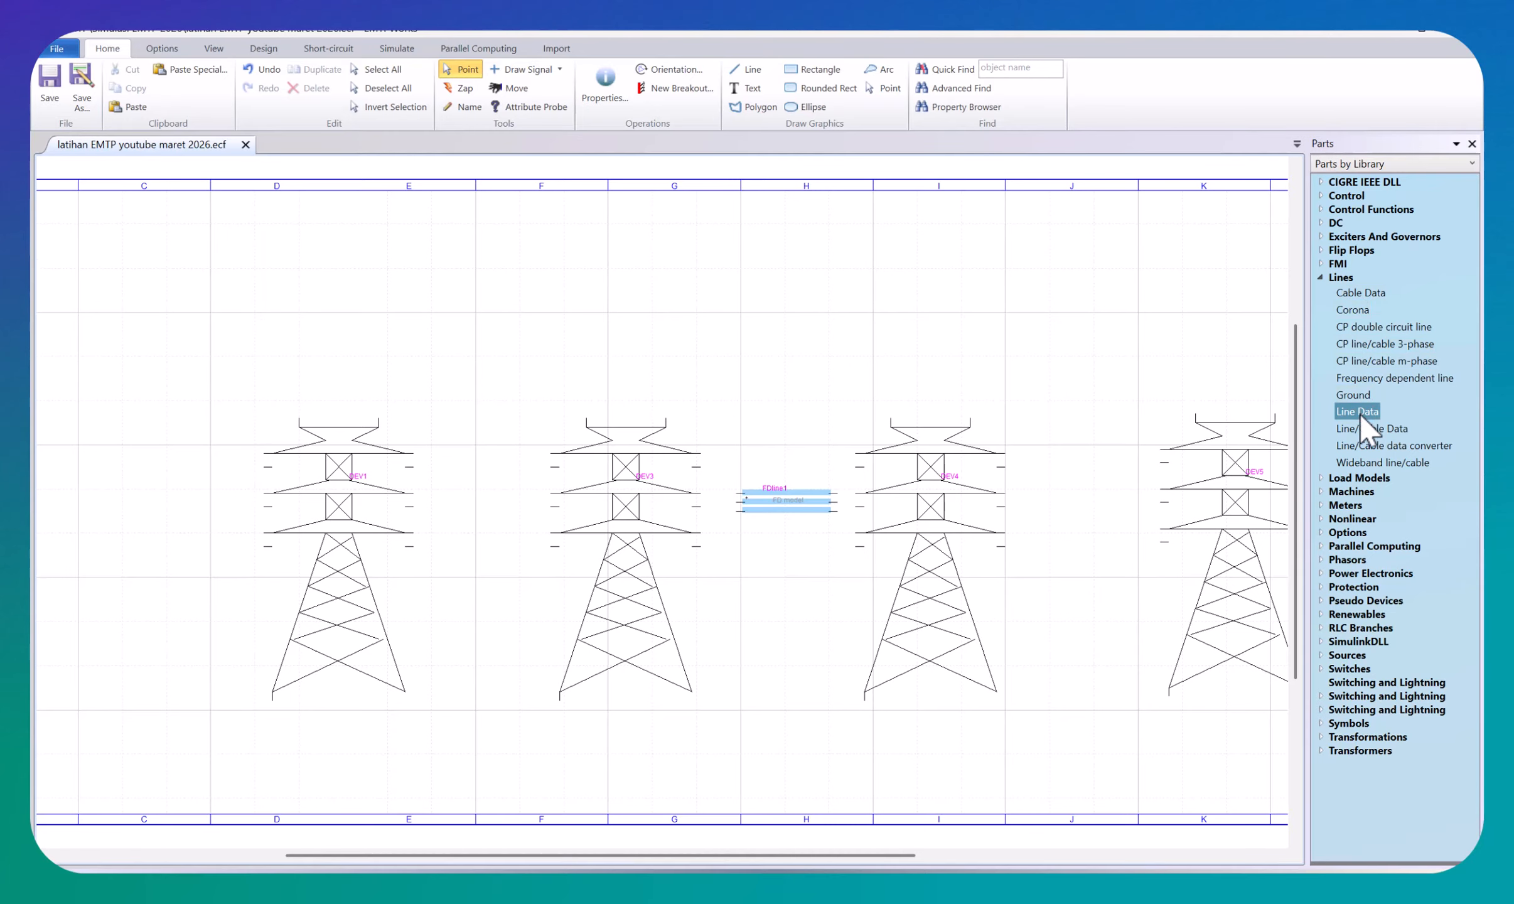
Step: Add a Line Data device above the frequency dependent line and open its data settings
drag(1360, 416, 1157, 371)
drag(783, 312, 783, 313)
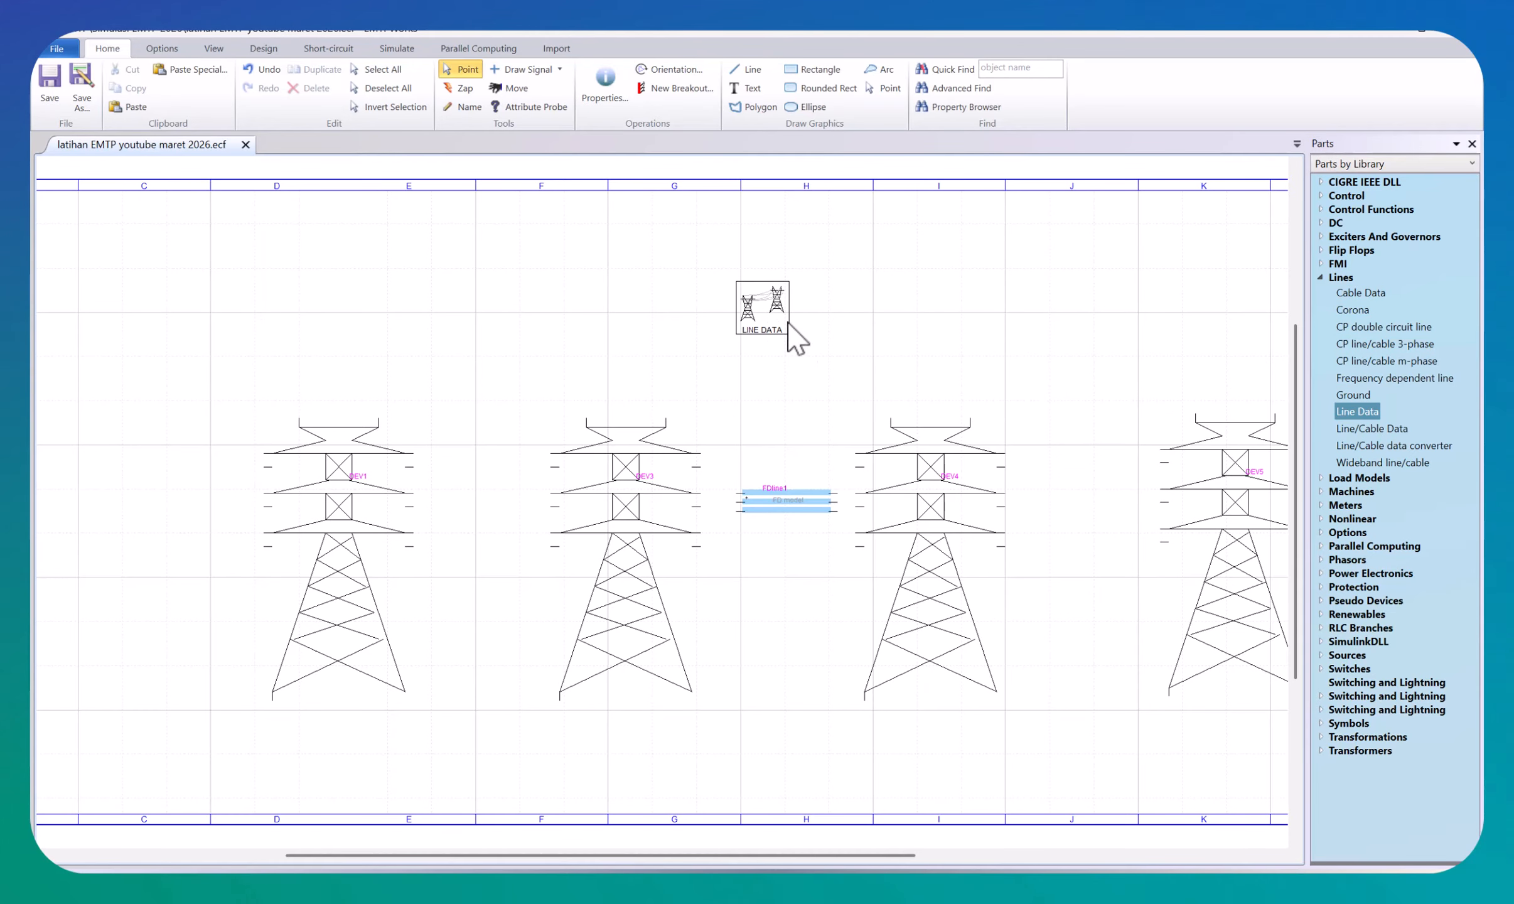
double_click(755, 301)
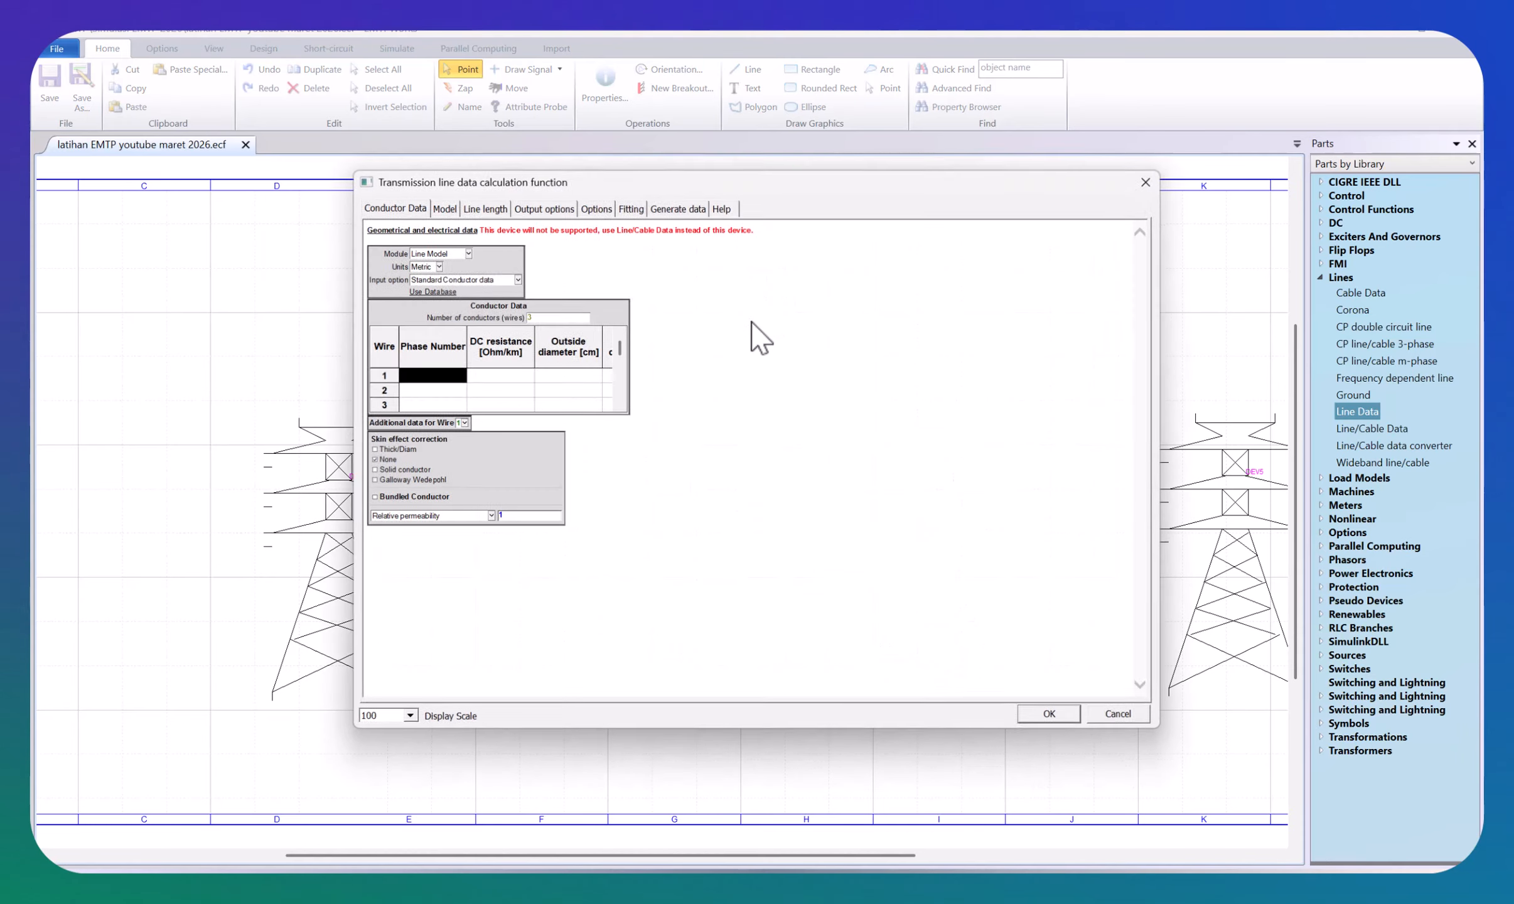
Step: Set the number of conductors (wires) to 8 in the line's conductor data
double_click(536, 318)
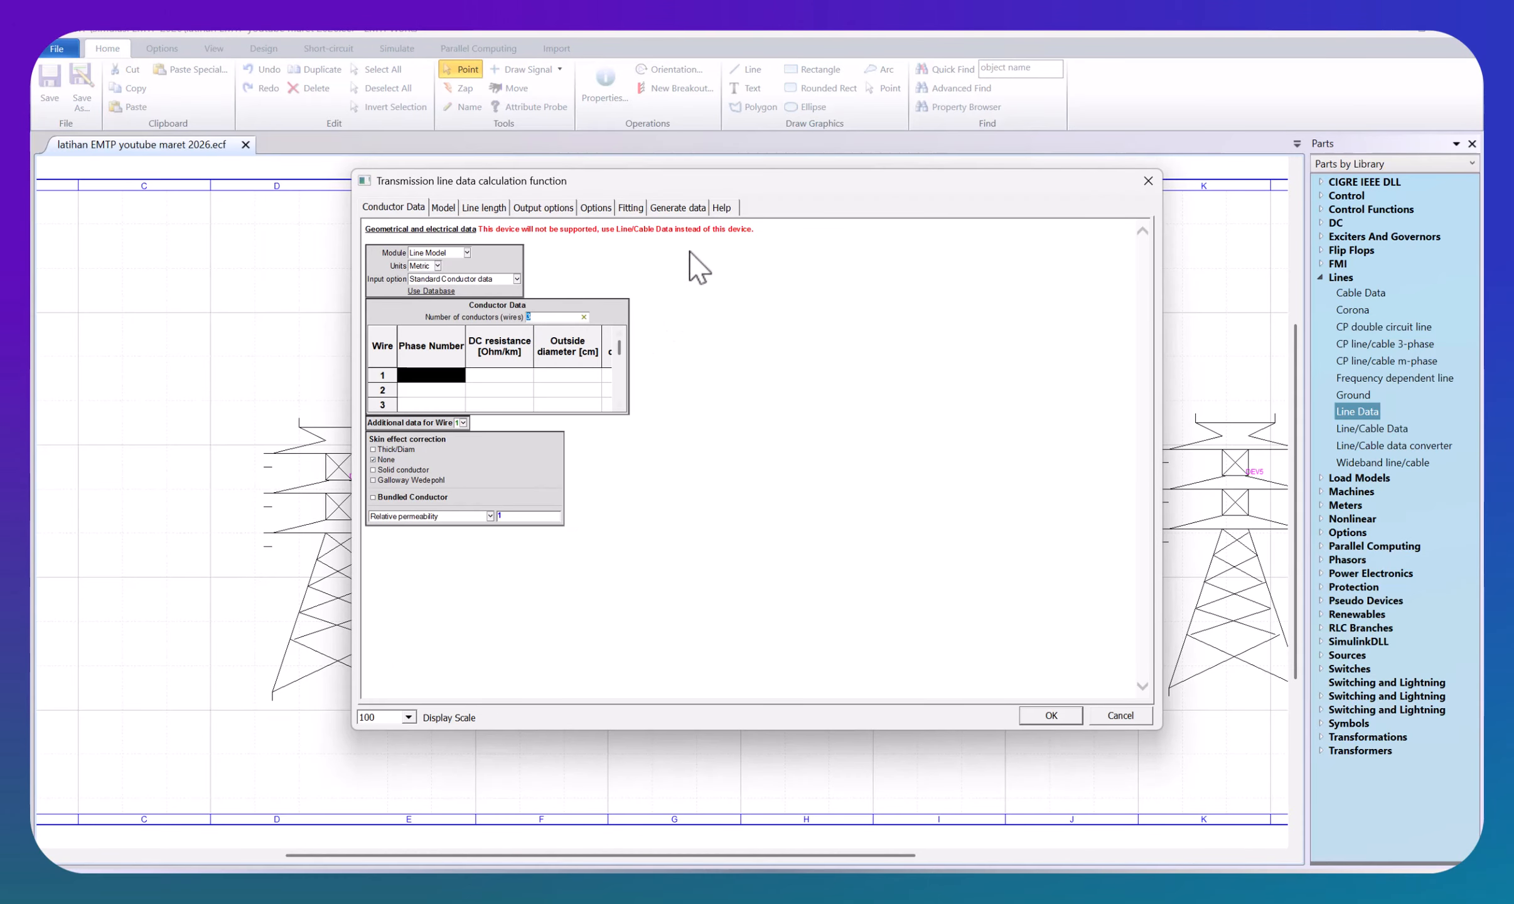
drag(796, 188, 912, 375)
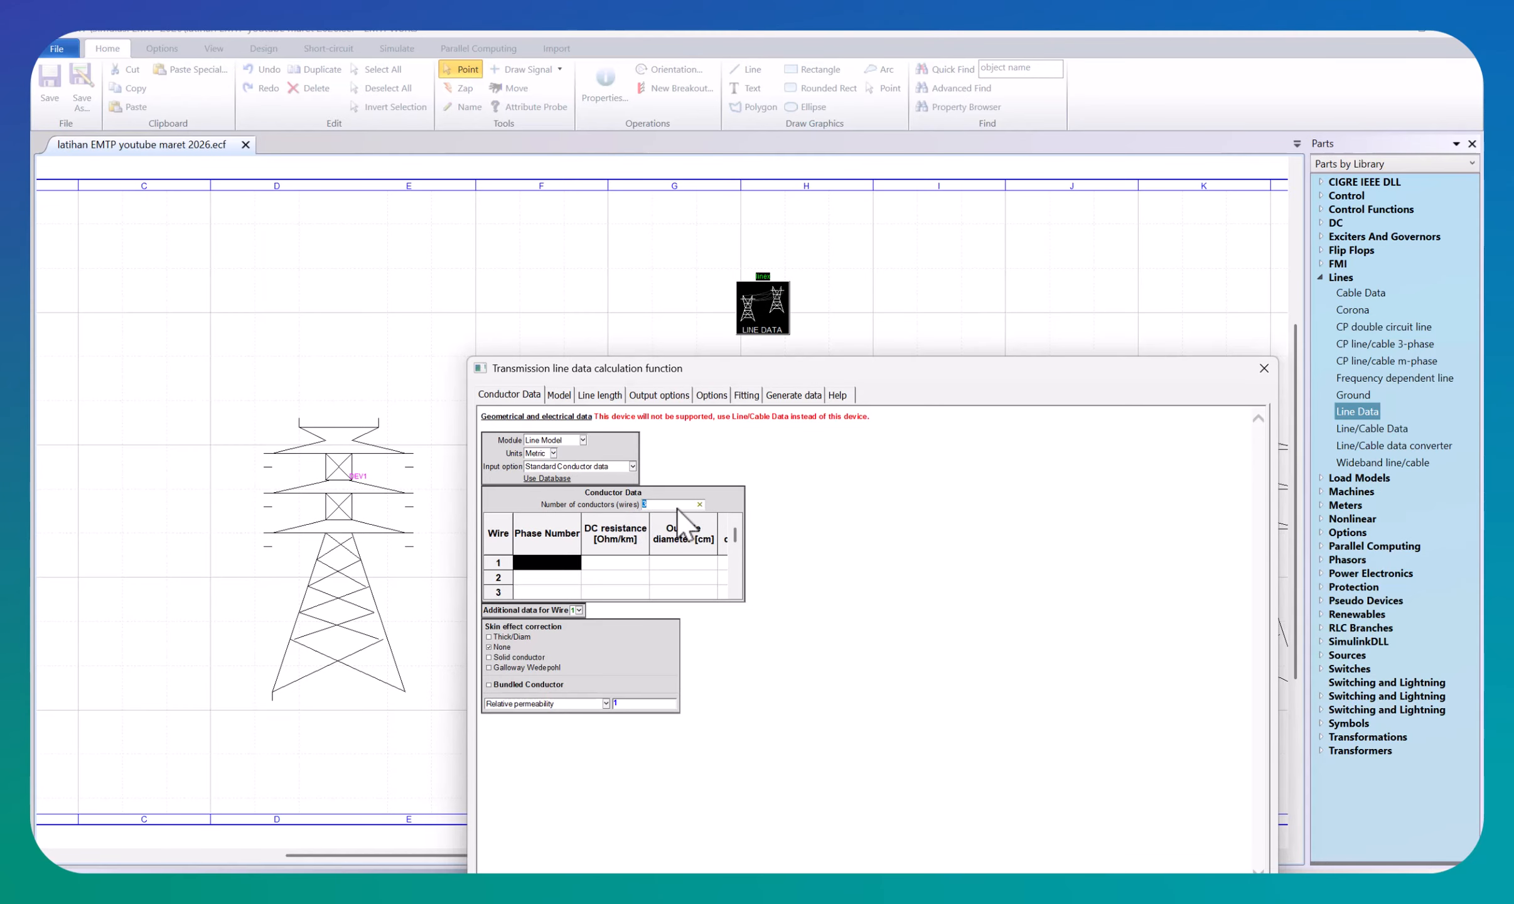
text(8)
click(615, 563)
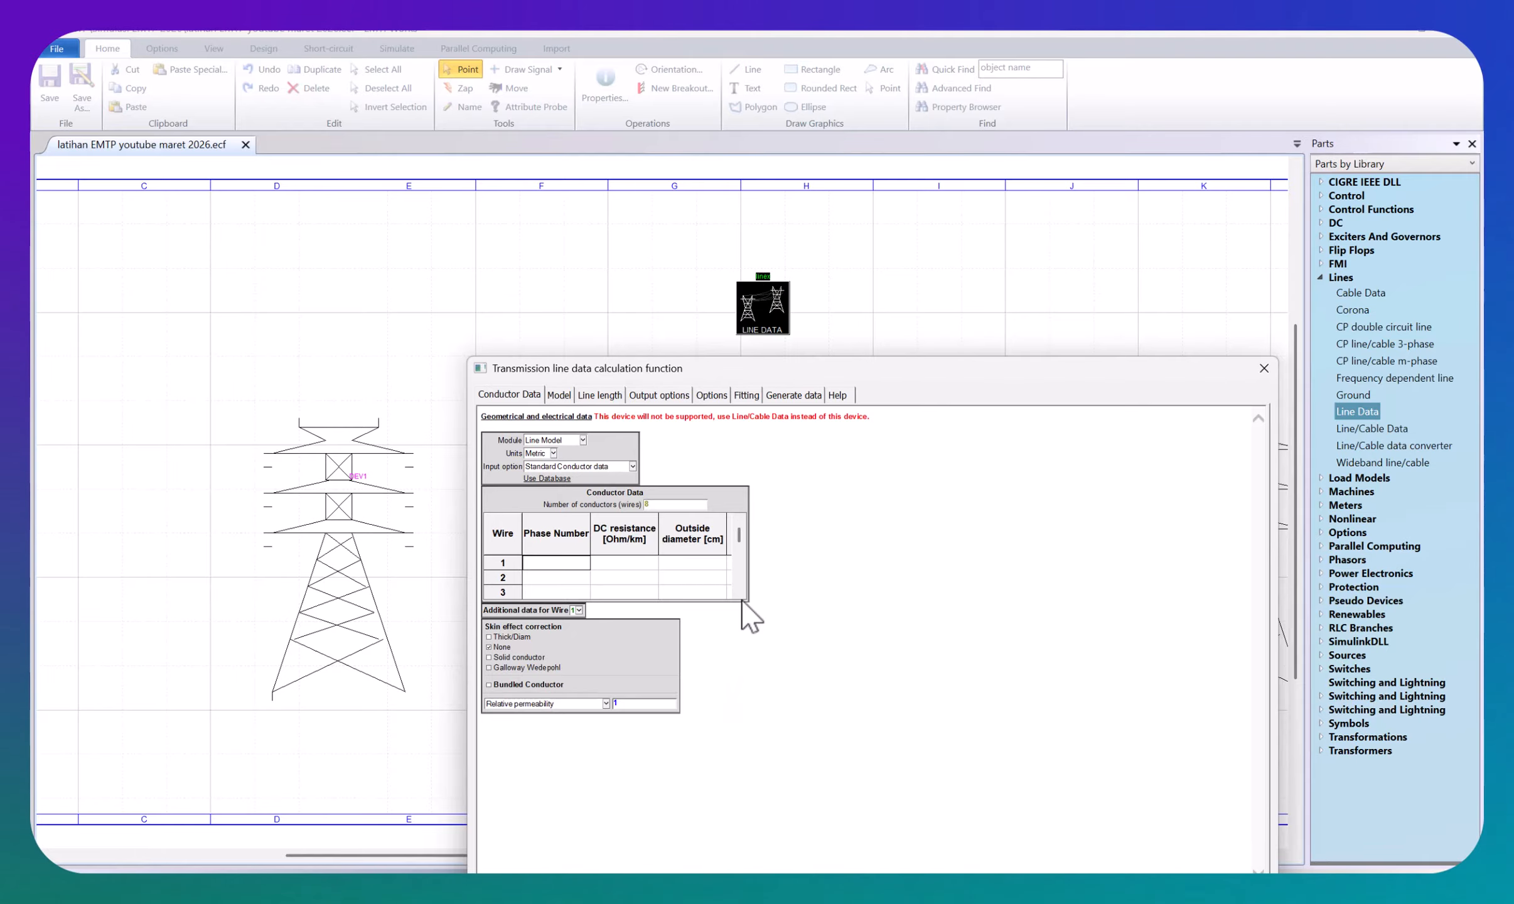
Step: Assign phase numbers 1 through 8 in sequence to wires 1 through 8
drag(1162, 369, 1064, 232)
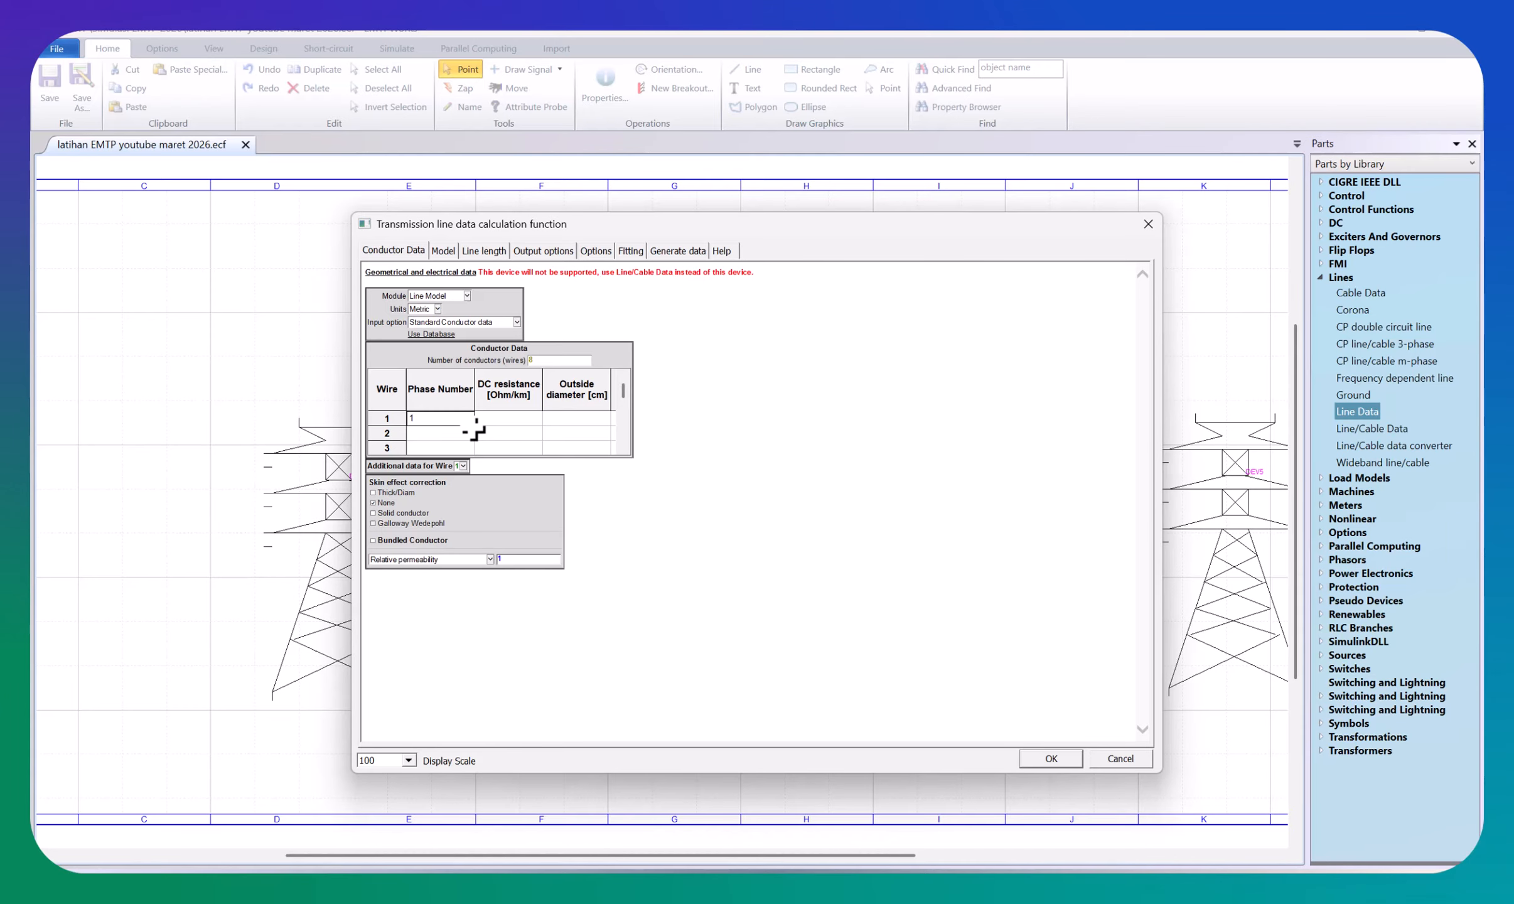
click(472, 432)
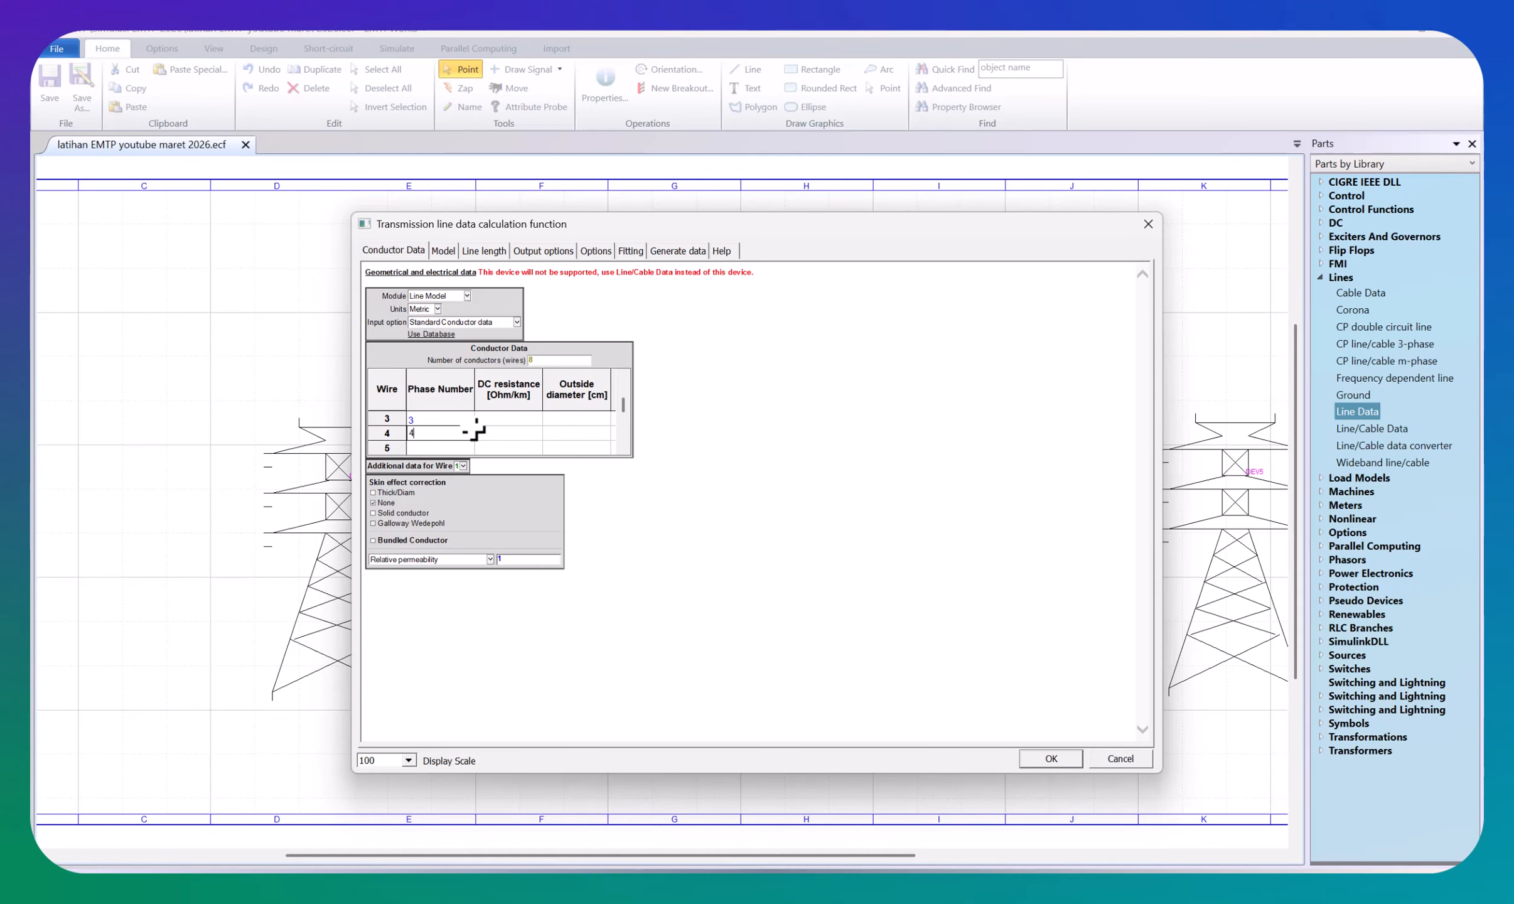
key(Return)
text(8)
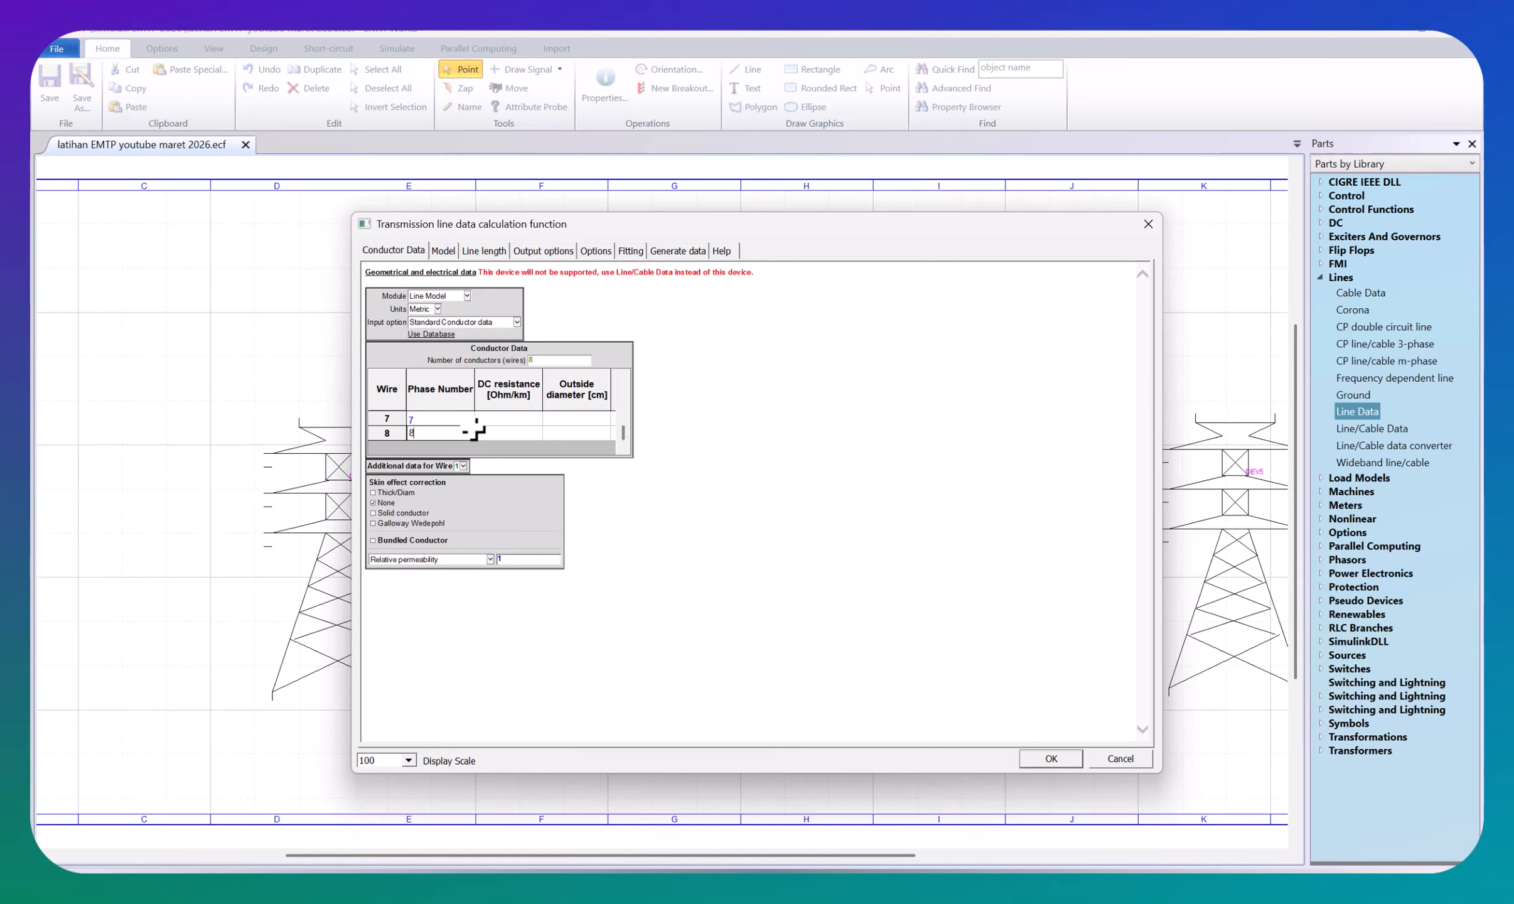
Step: Switch to the PDF reader and examine the Lark conductor's area, diameter and resistance in Table 5.17 (ACSR to ASTM B232)
click(481, 421)
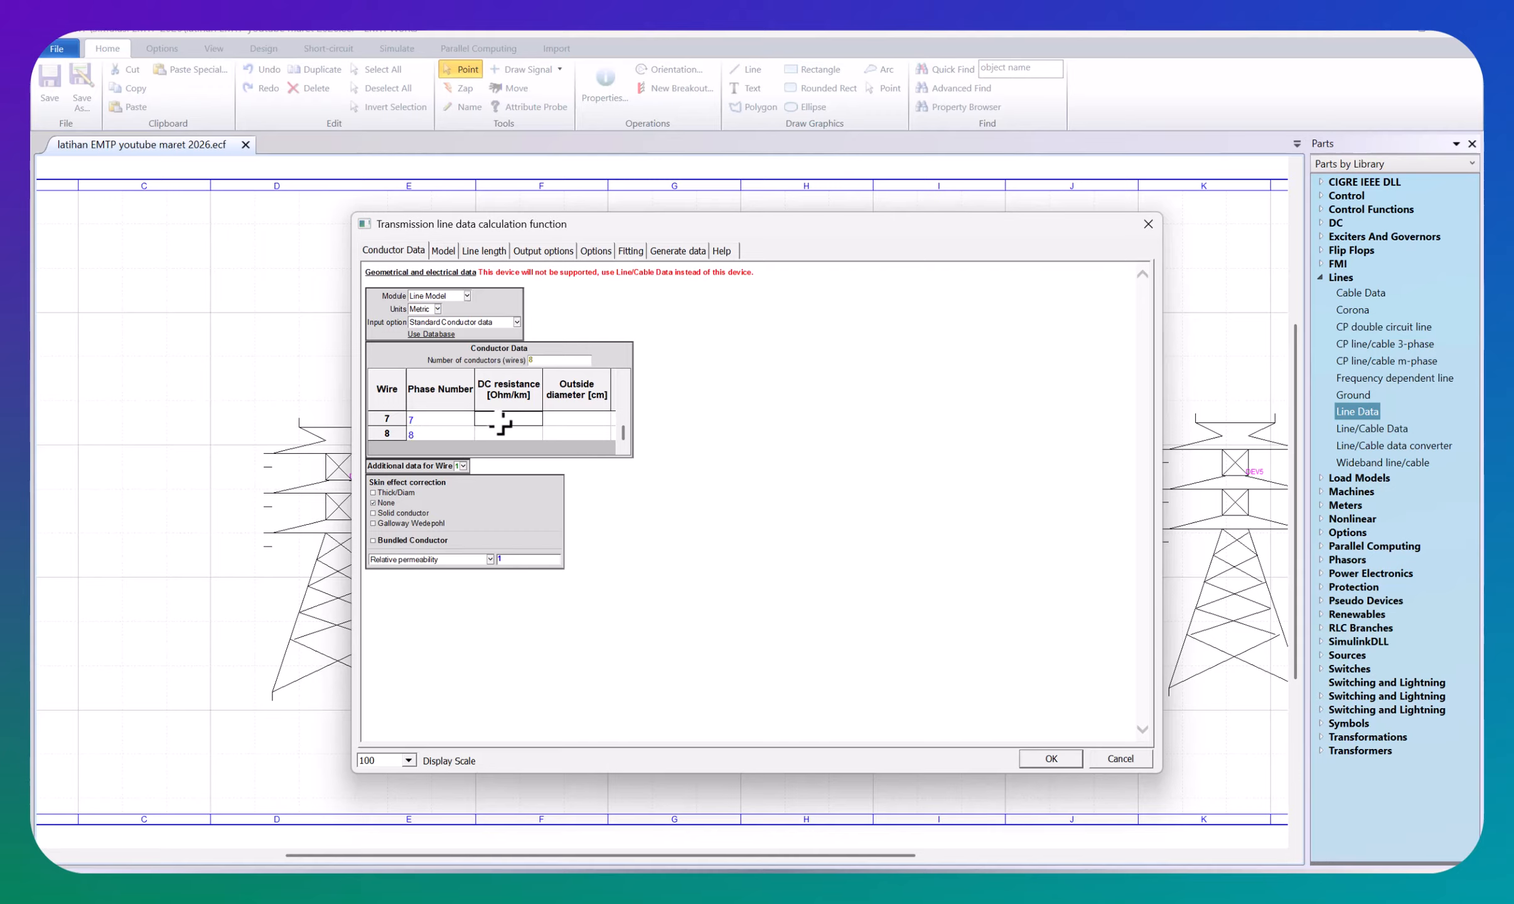
drag(623, 433, 630, 372)
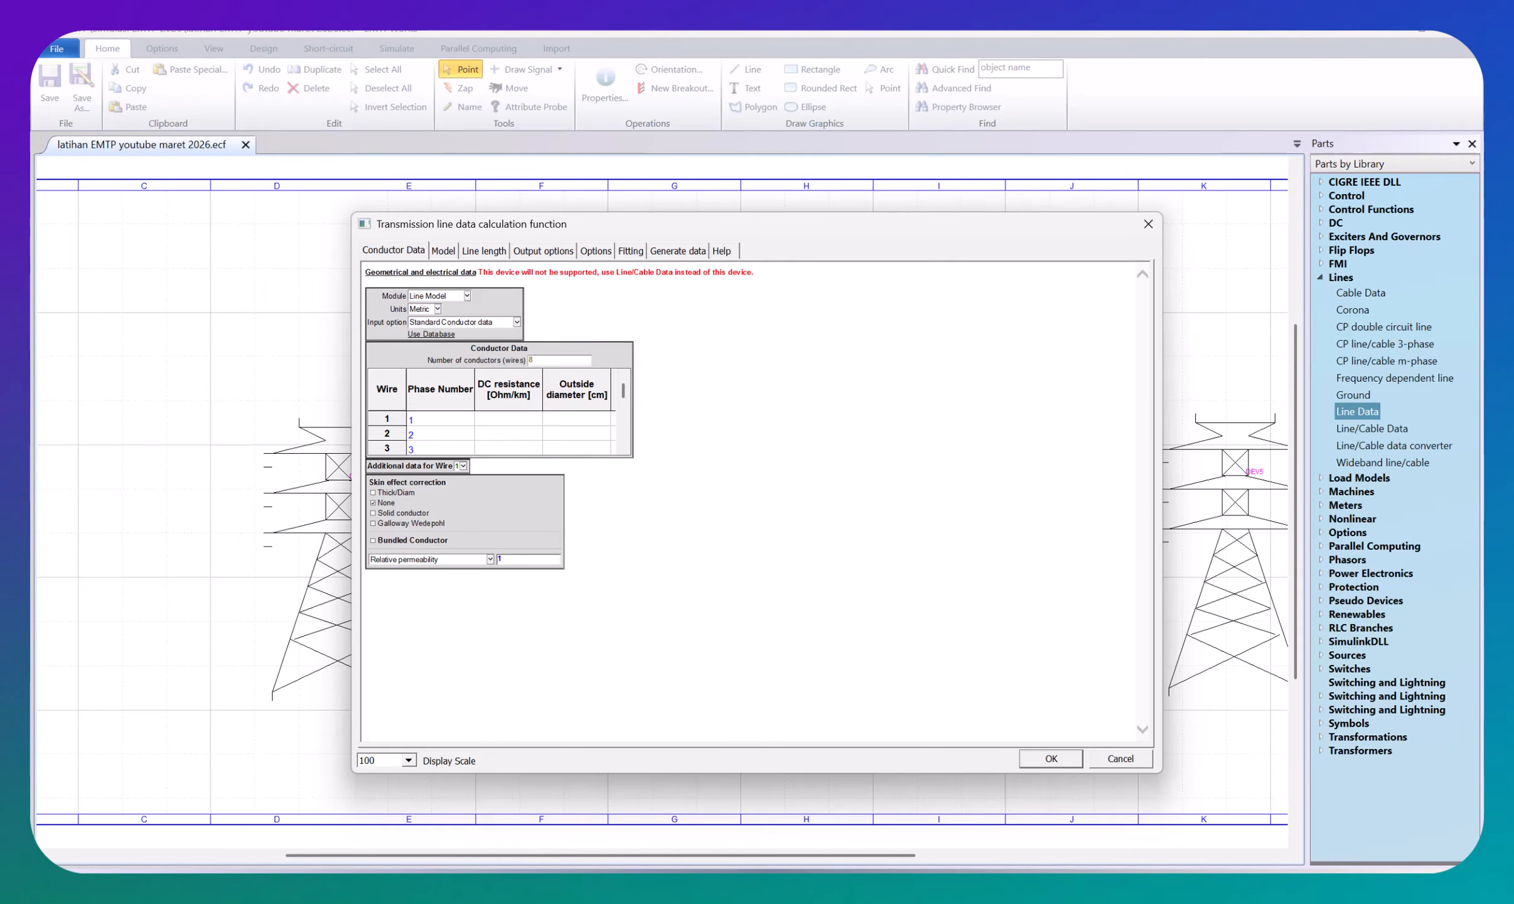
click(904, 890)
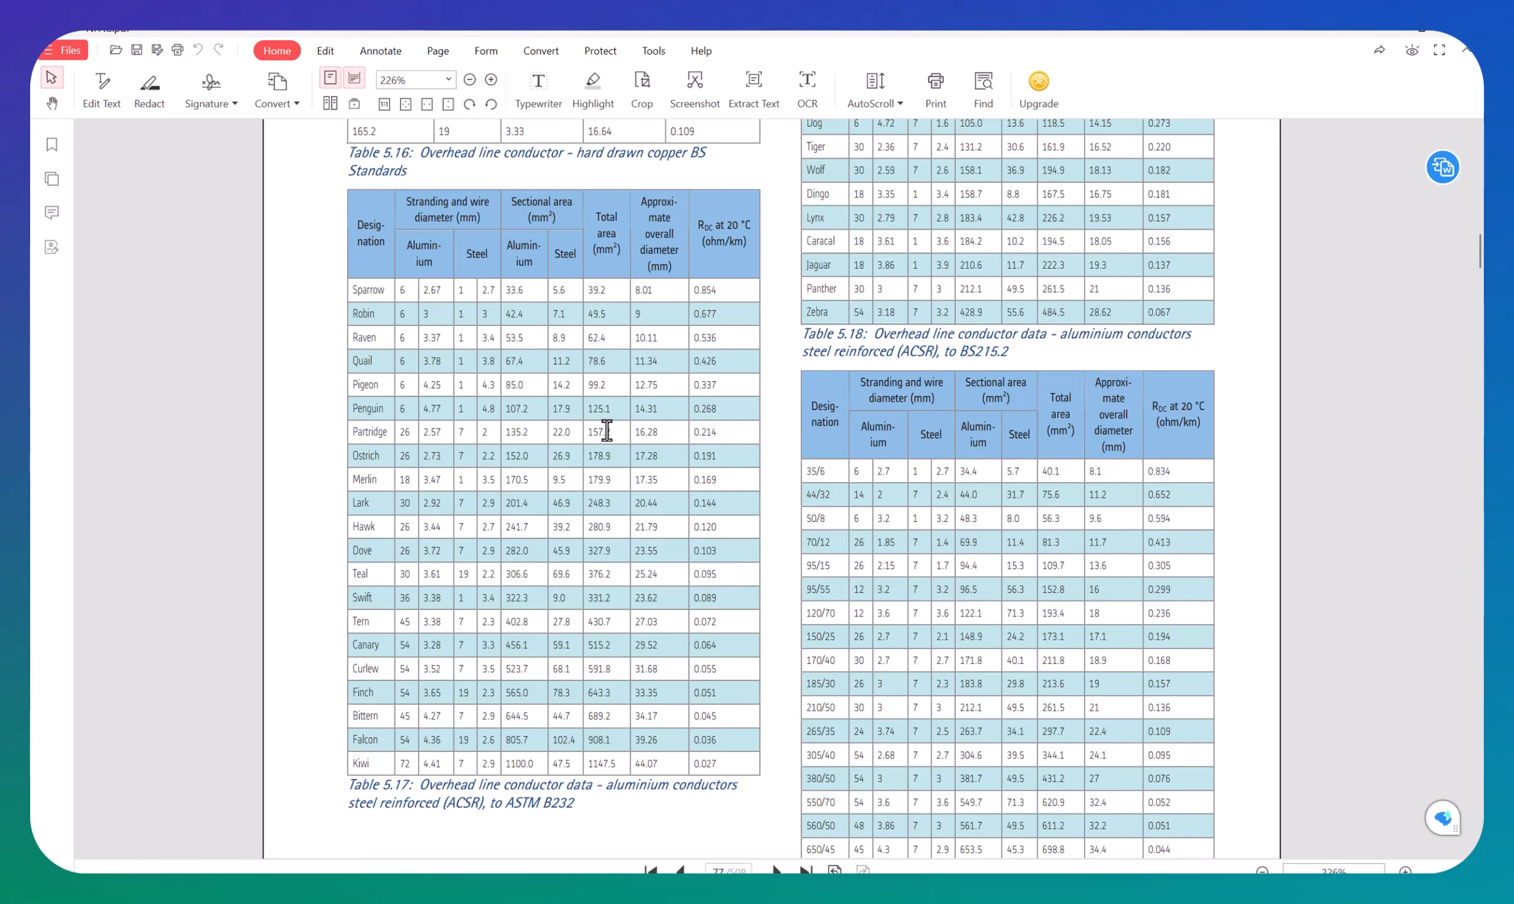
right_click(610, 502)
click(591, 481)
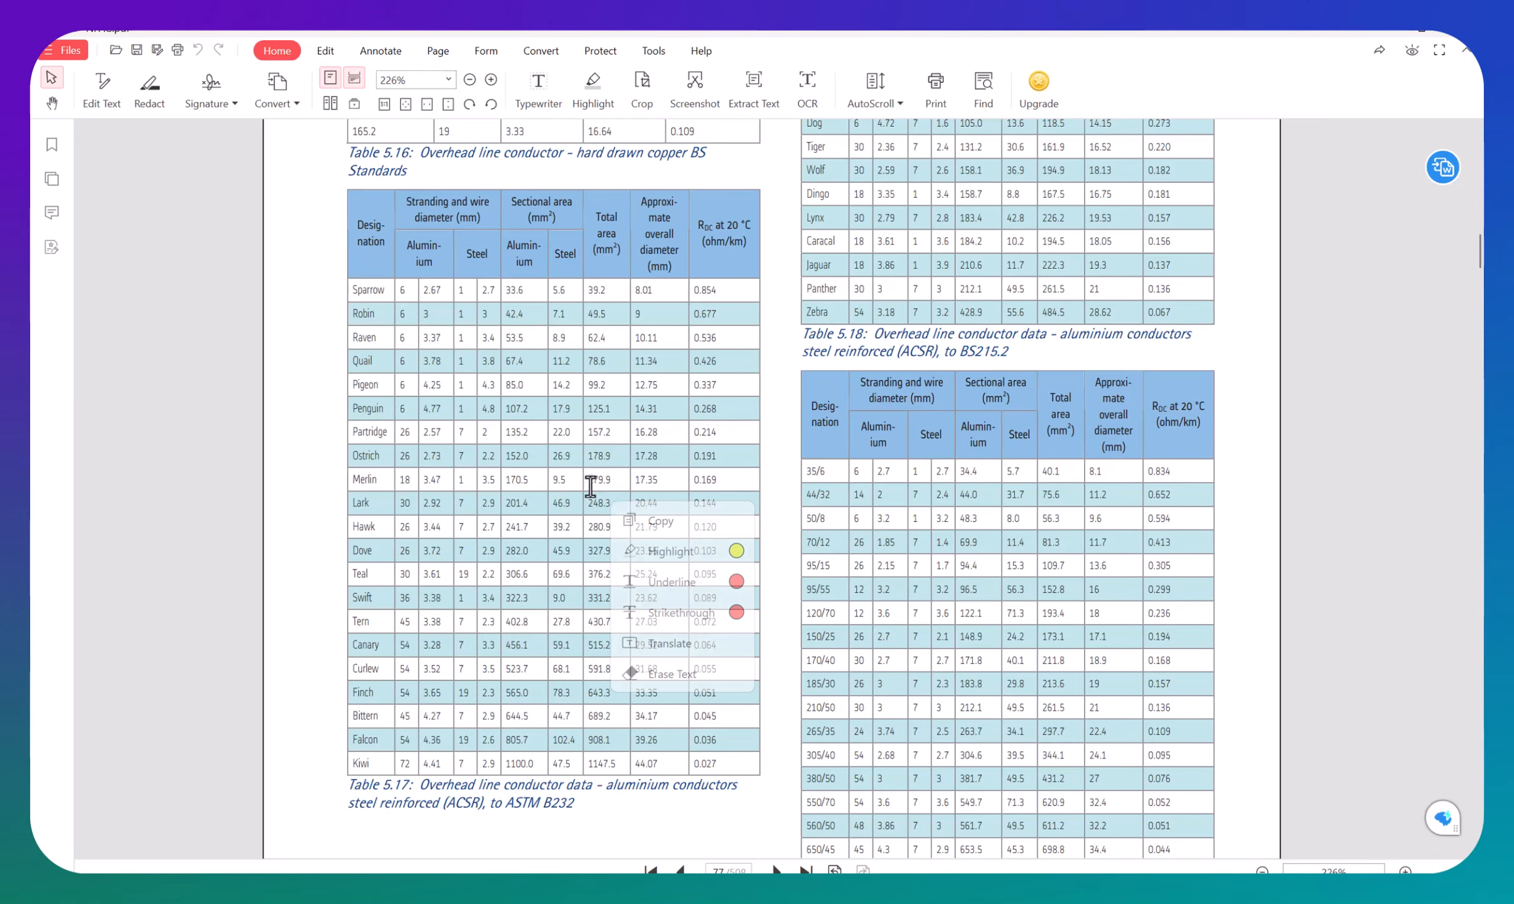
mouse_move(587, 507)
mouse_down()
mouse_move(723, 505)
mouse_move(687, 506)
mouse_up()
click(710, 505)
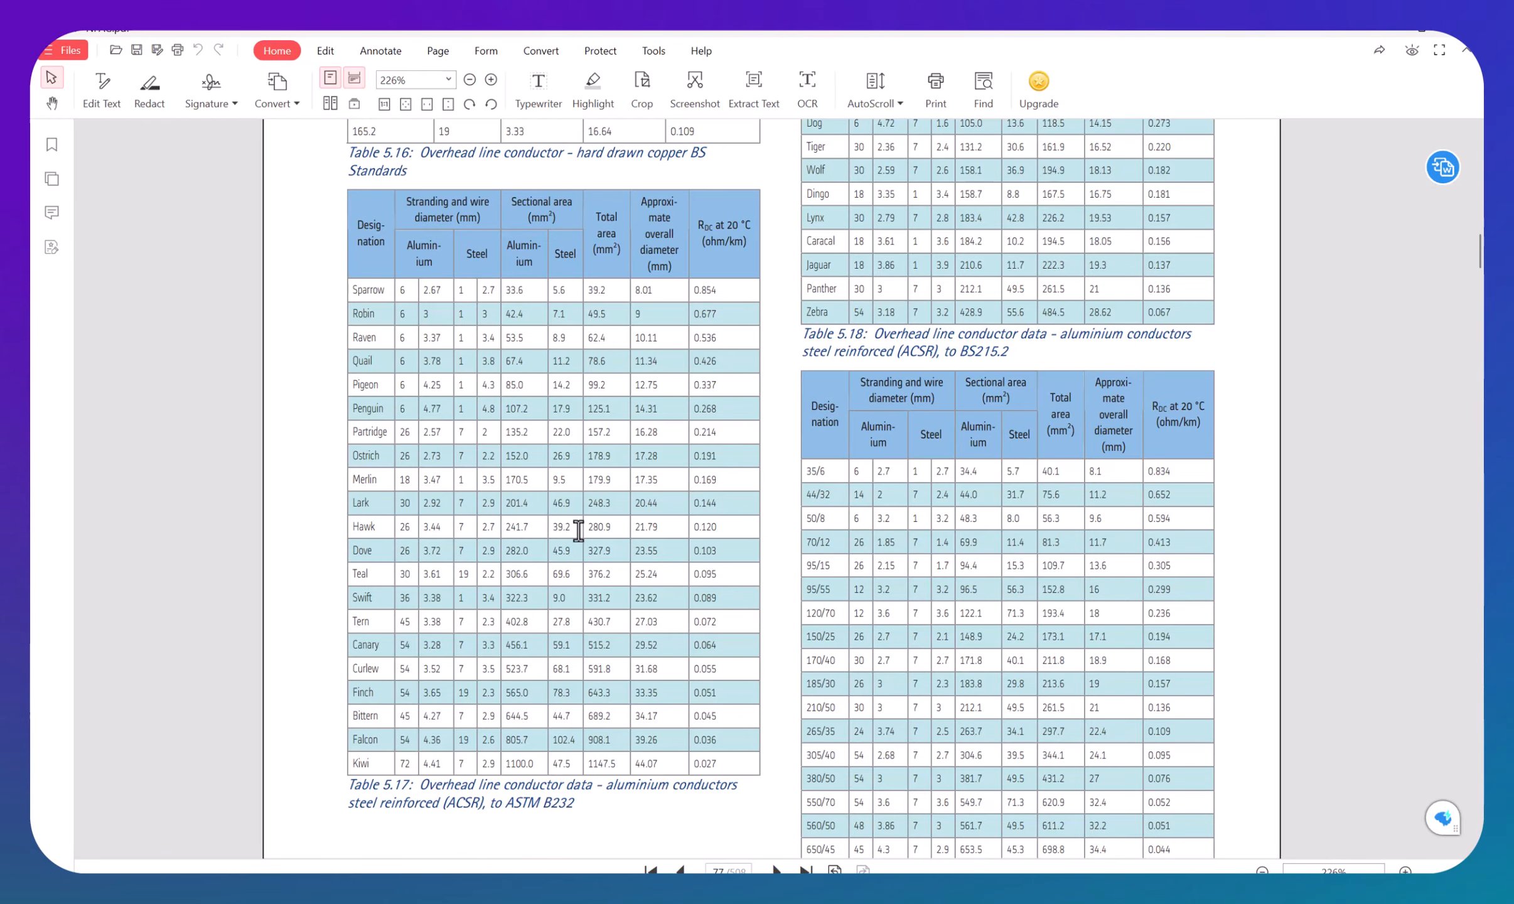
key(alt+Tab)
key(alt+Tab)
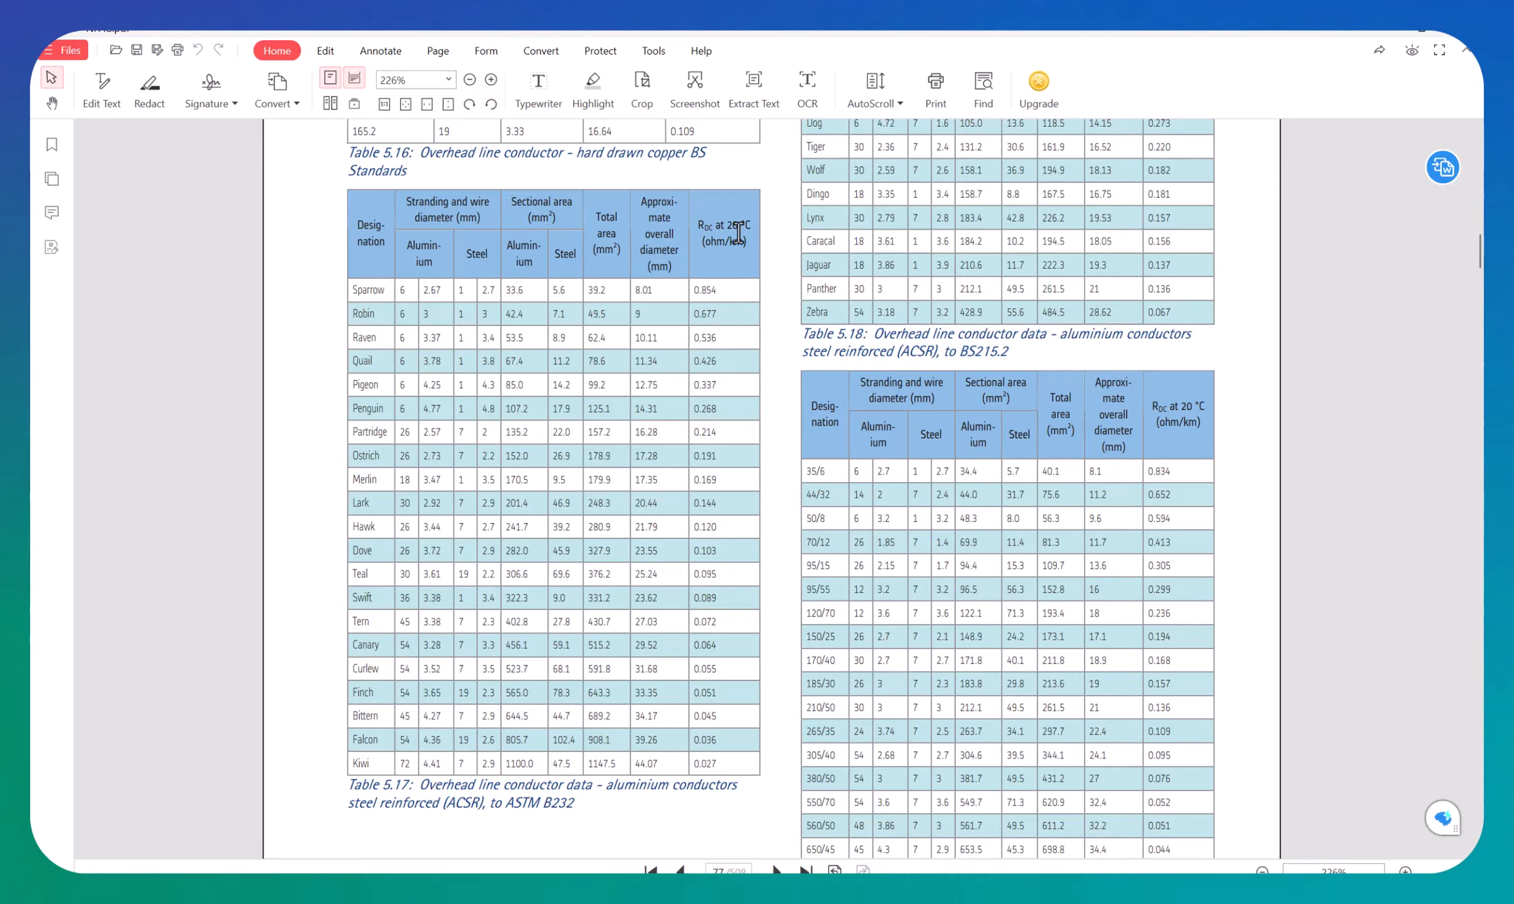
Step: Return to EMTP and enter the Lark conductor's 0.144 ohm/km from the PDF table as wire 3's DC resistance
key(alt+Tab)
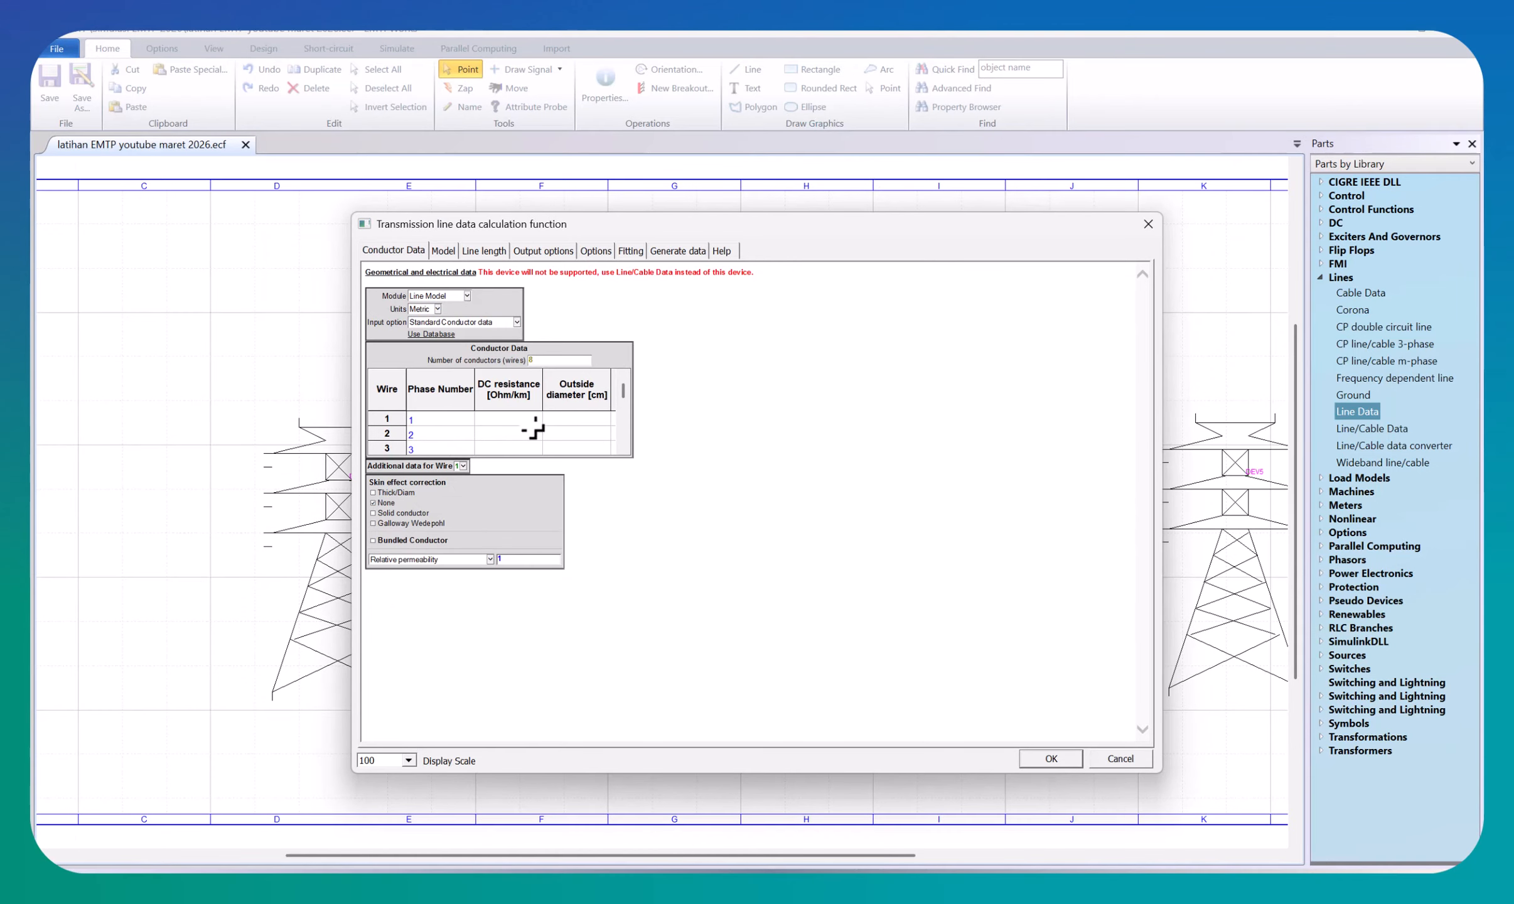
click(509, 448)
key(alt+Tab)
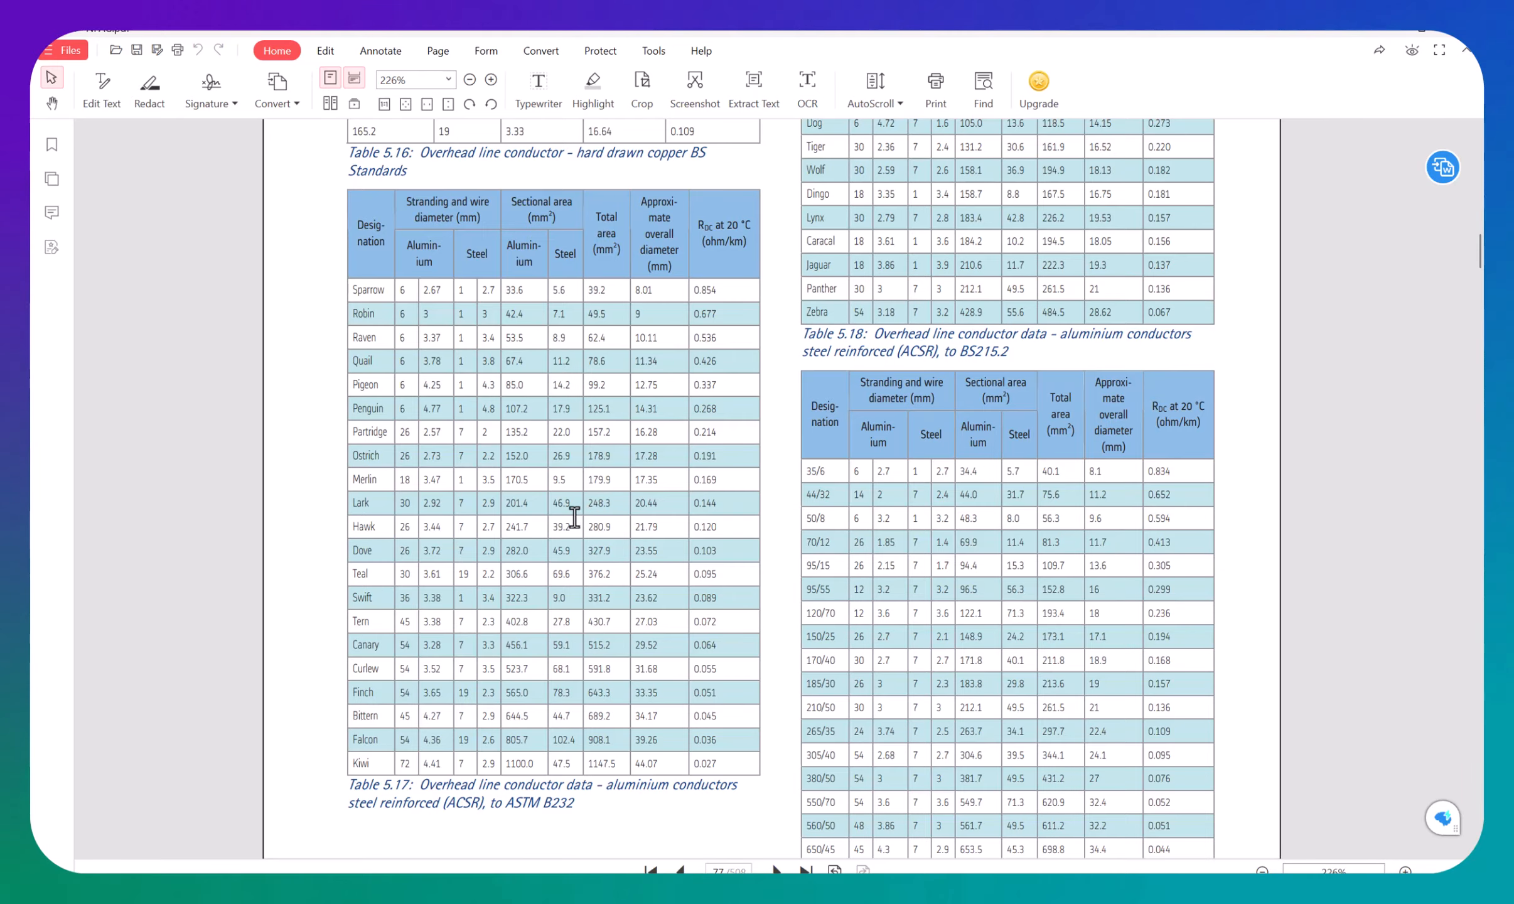
drag(587, 510, 723, 506)
click(734, 487)
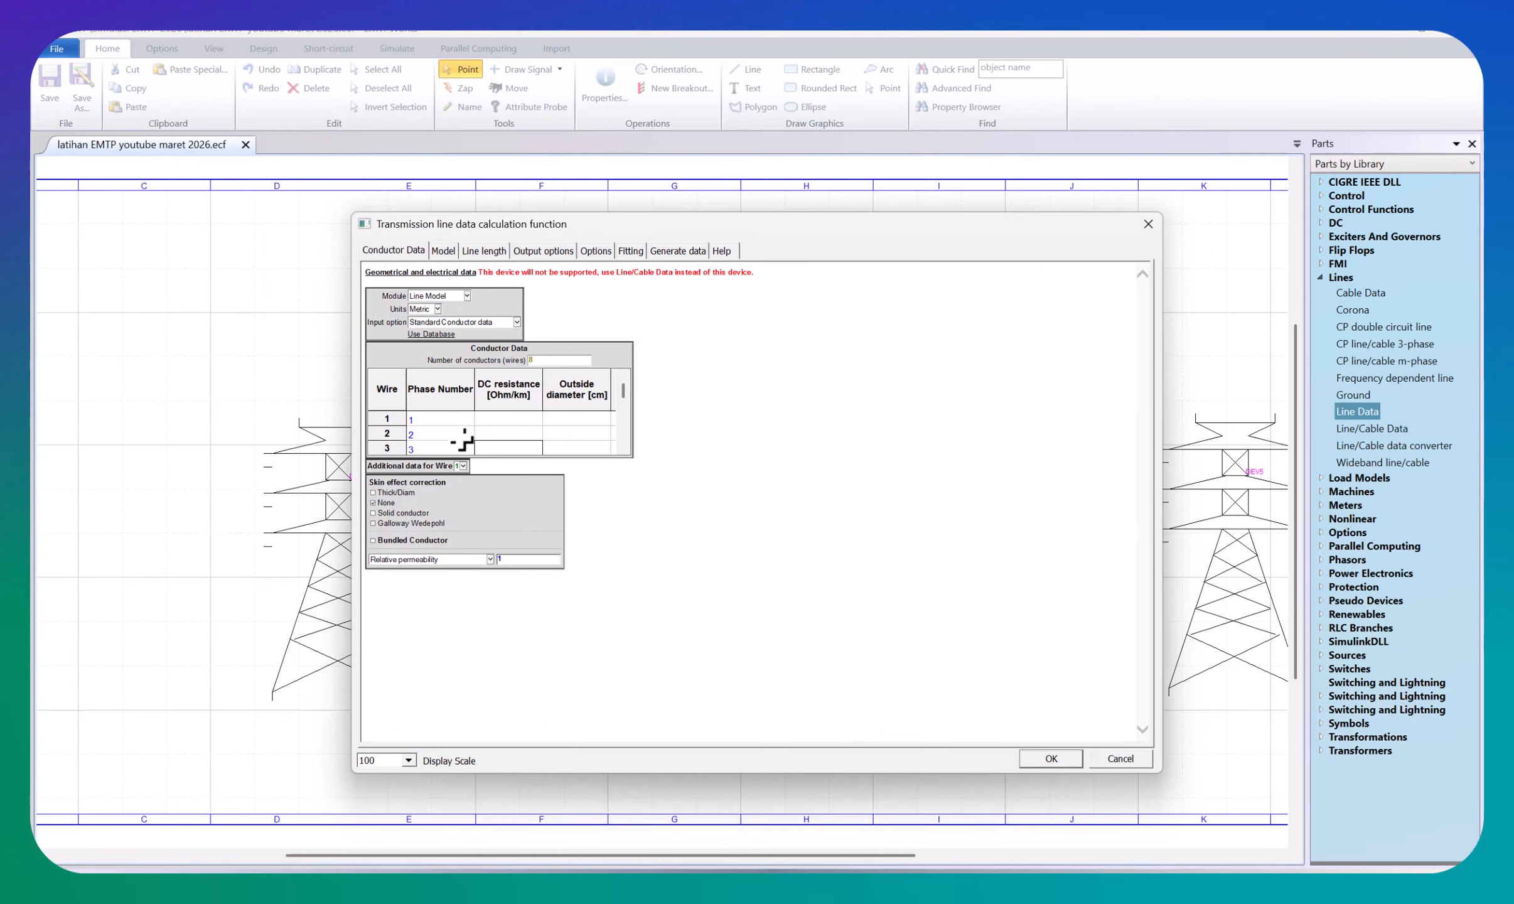
key(alt+Tab)
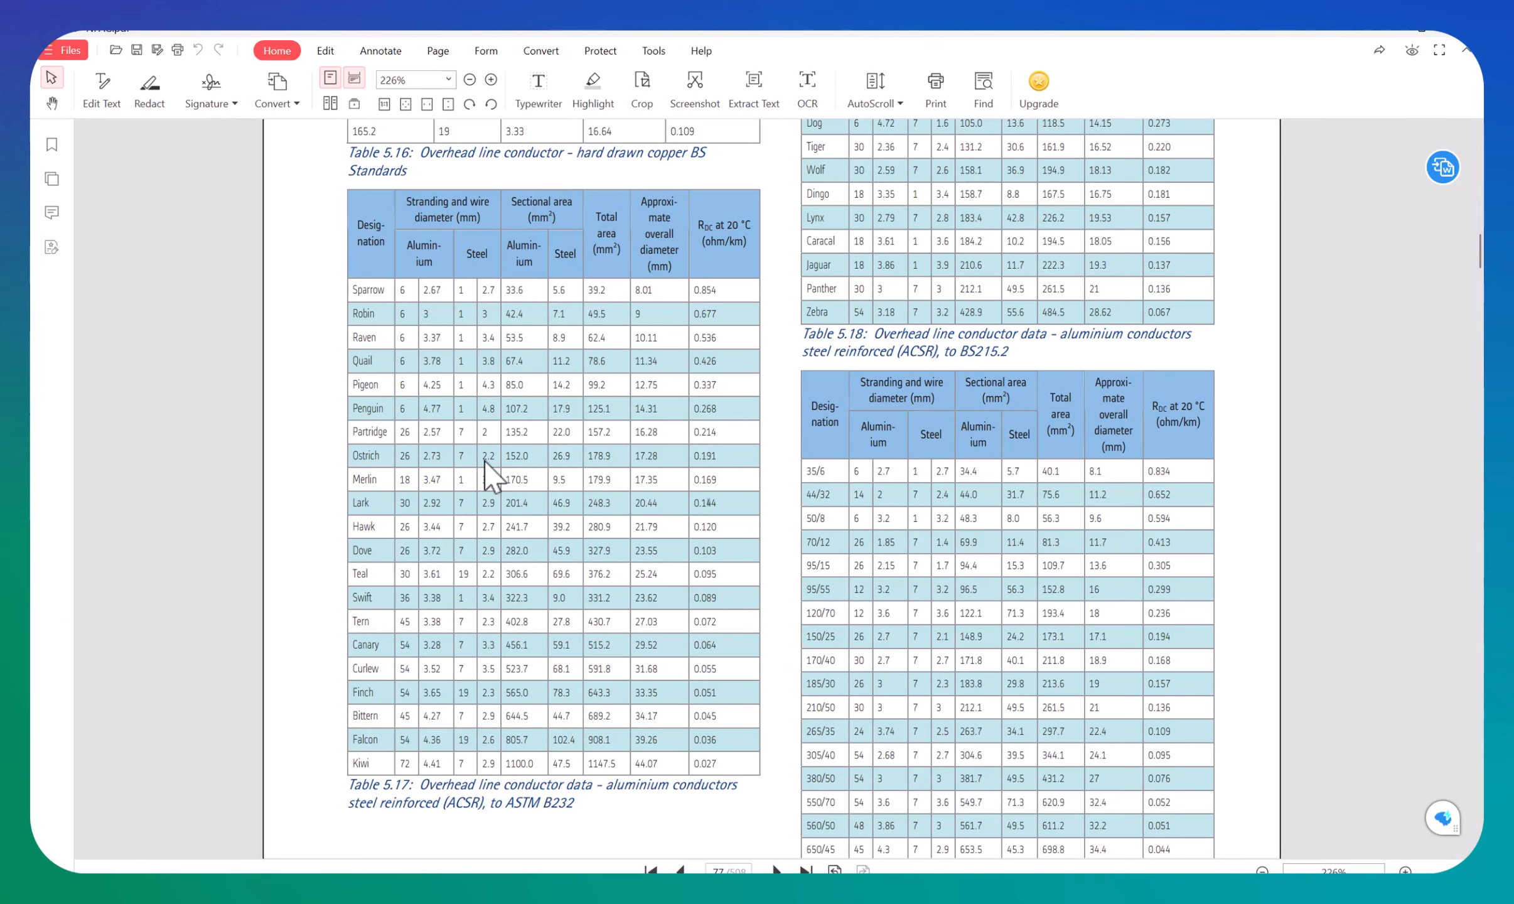
key(alt+Tab)
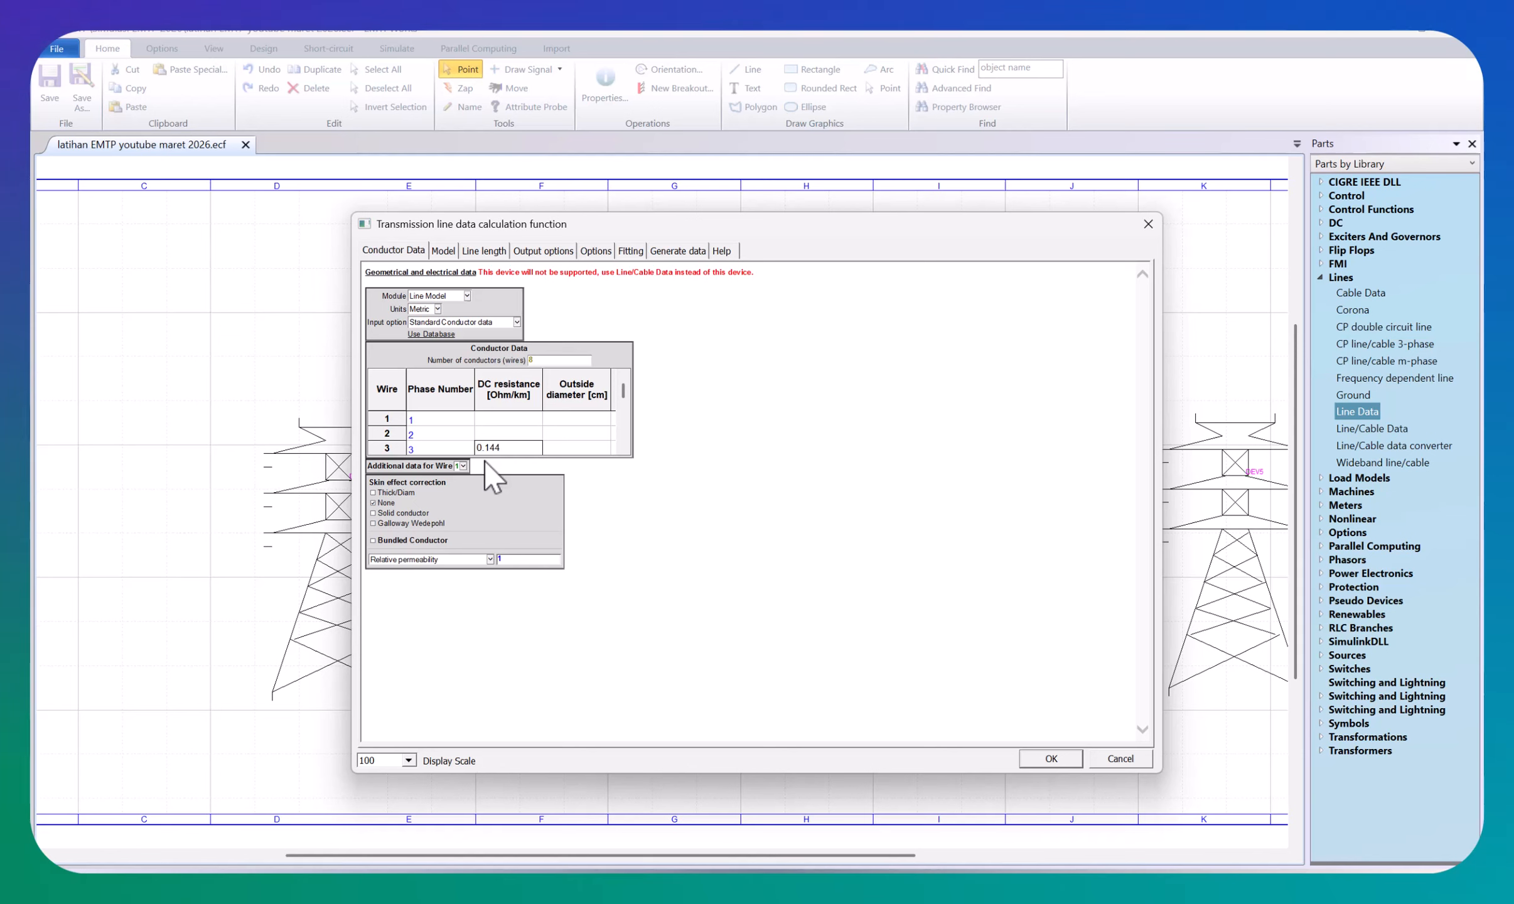
Step: Enter a DC resistance of 0.144 ohm/km for wires 4 through 8 in the conductor data table
key(Return)
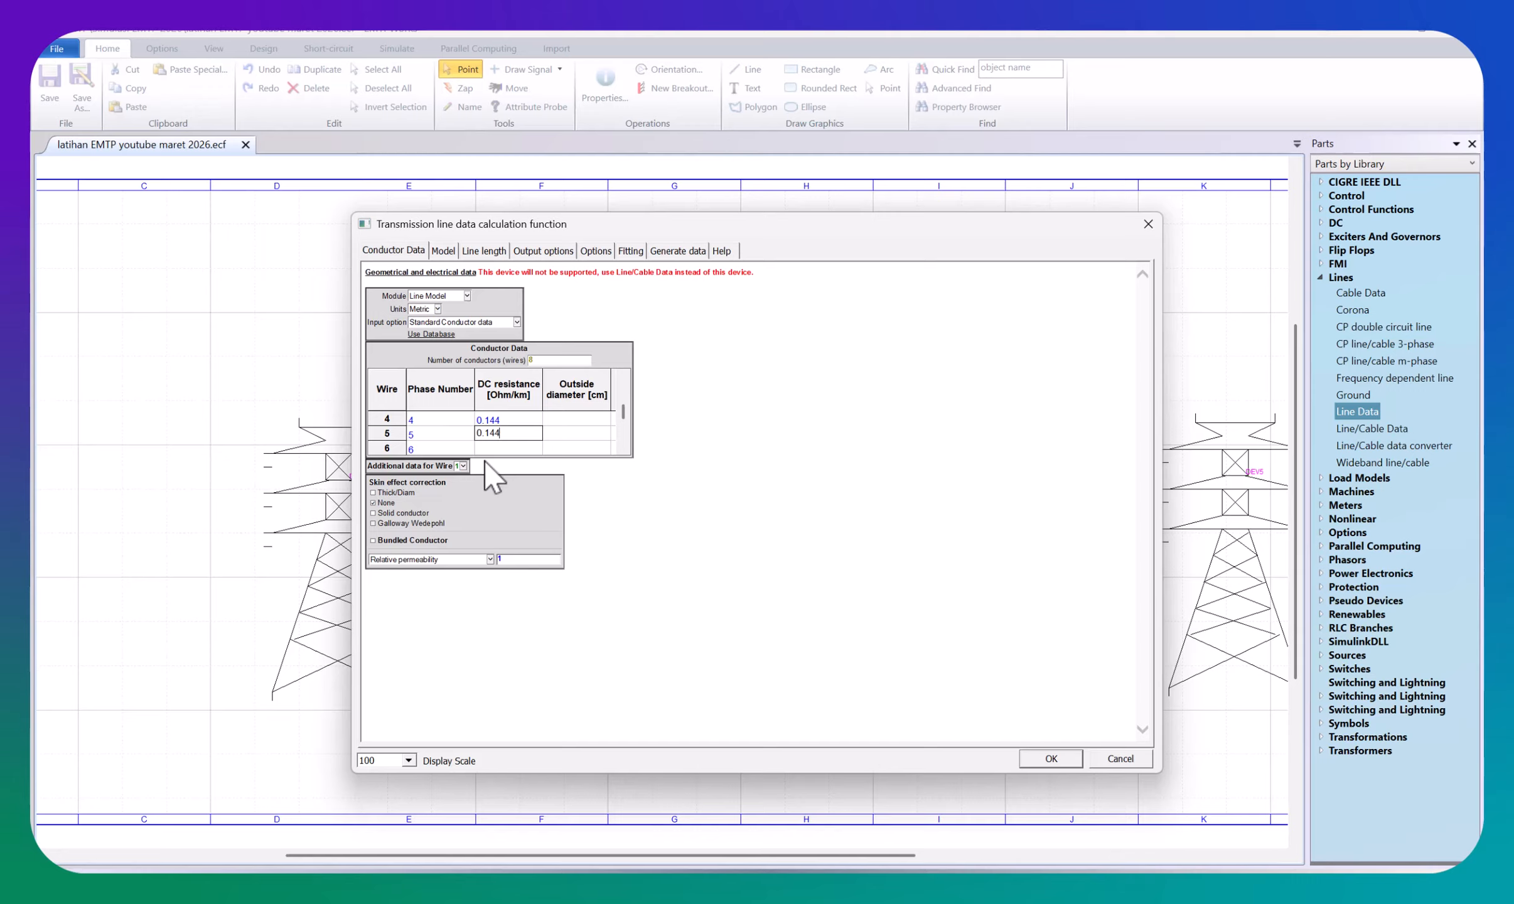
key(Return)
text(0.1)
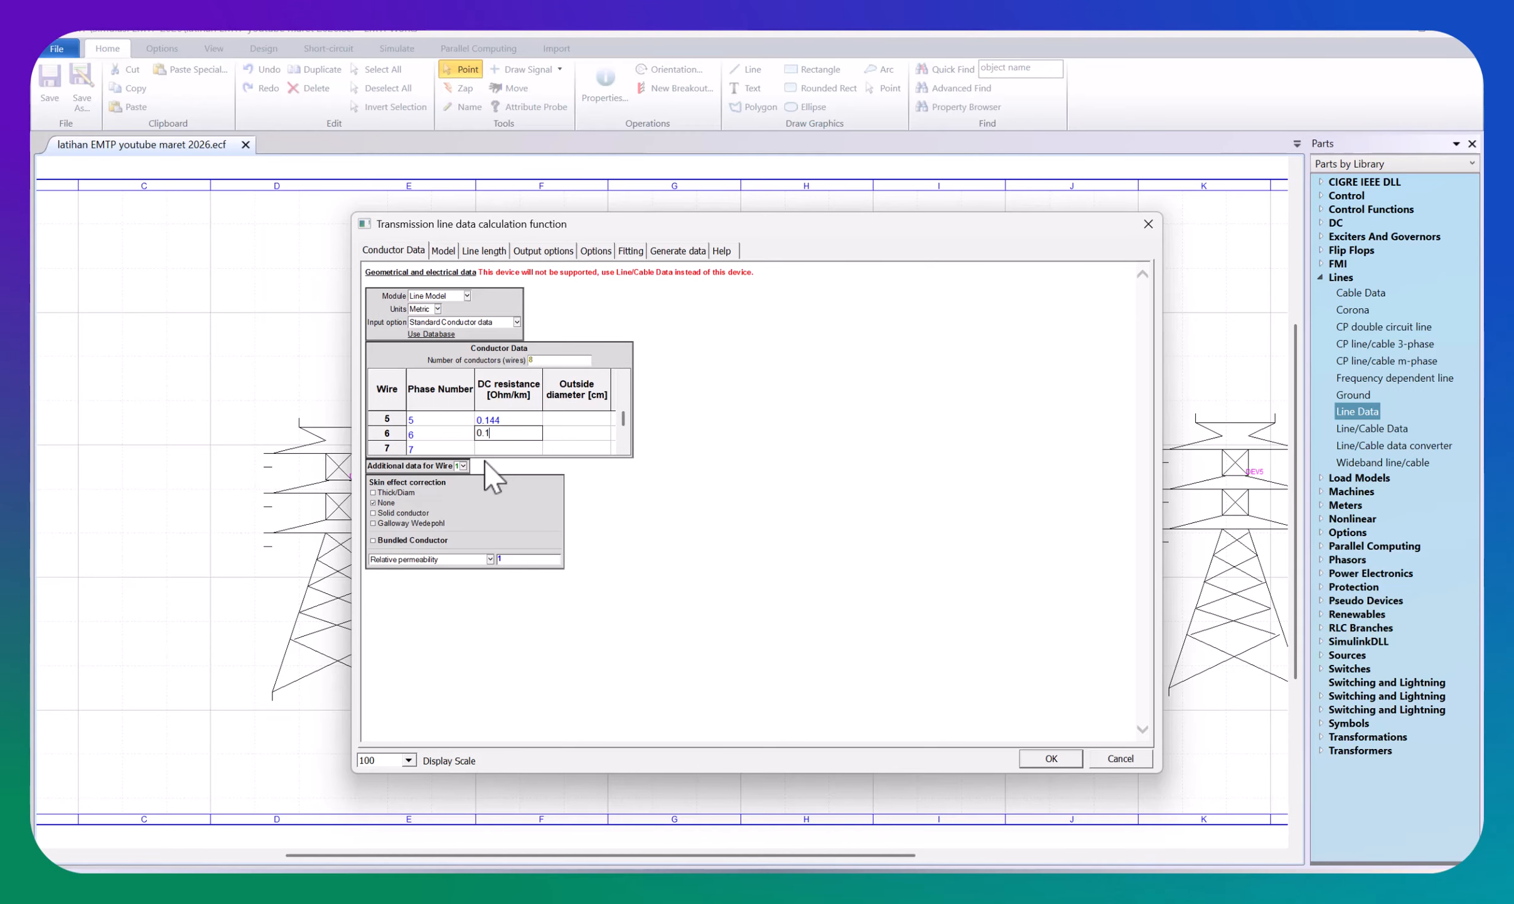
text(44)
key(Return)
text(0.1)
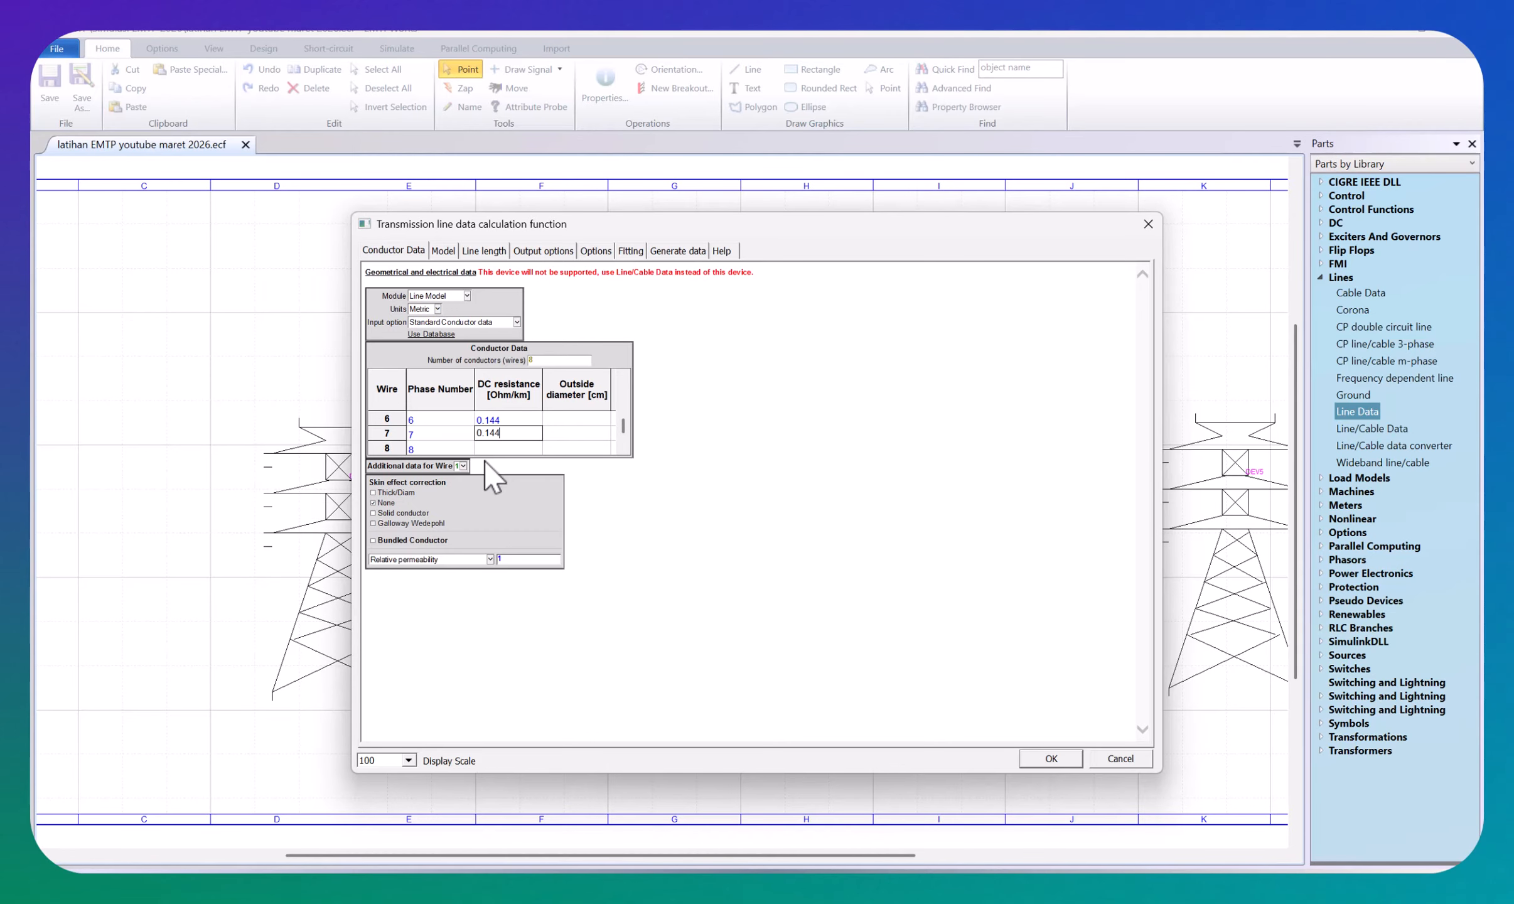
text(44)
key(Return)
text(0)
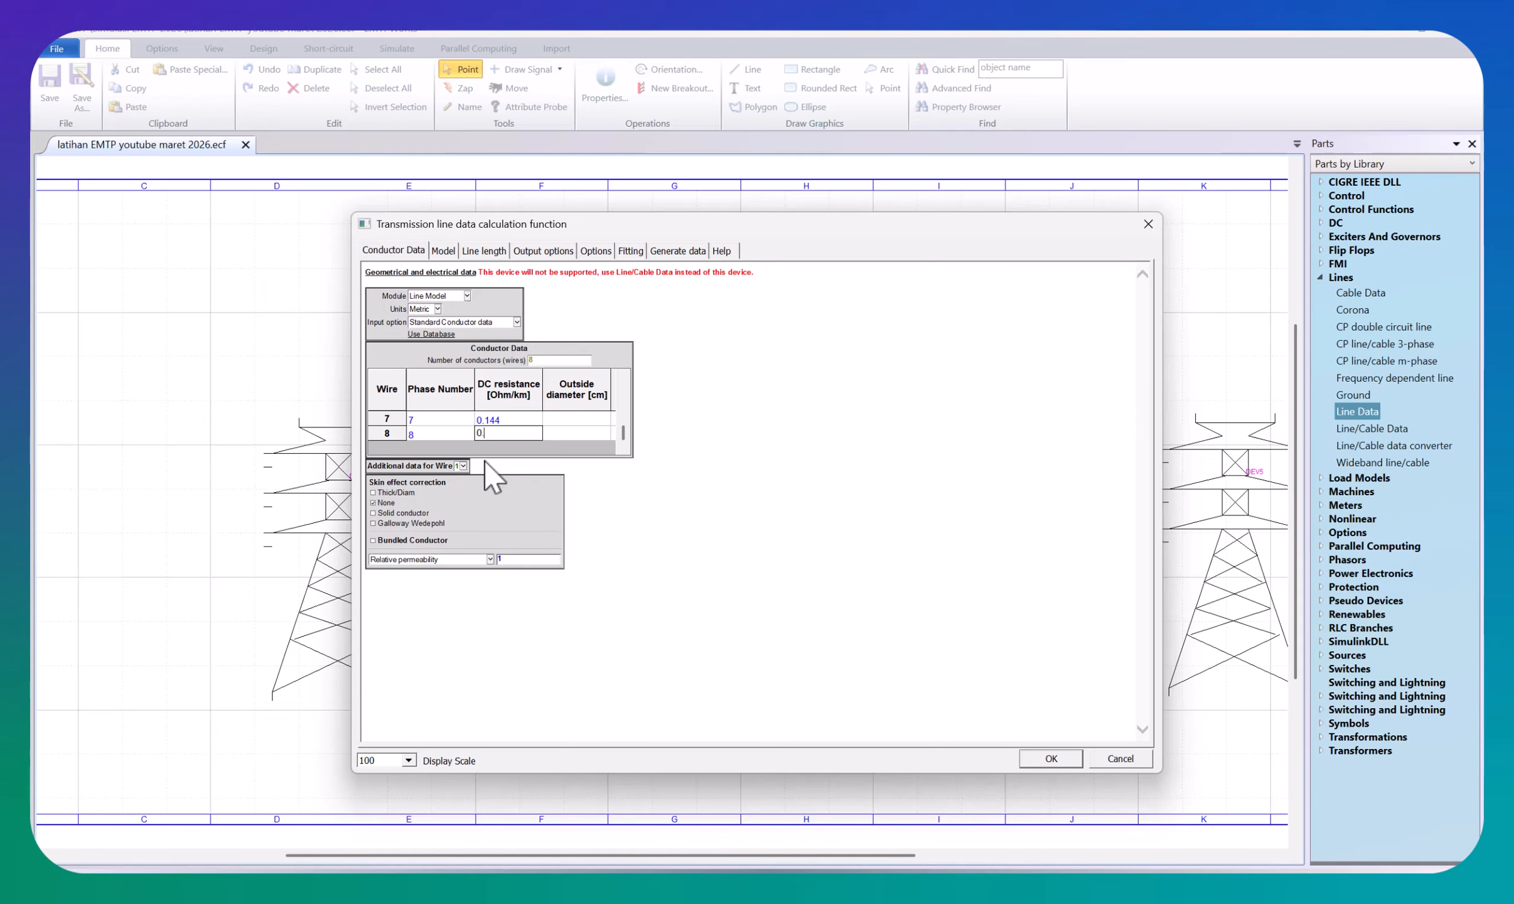
text(.144)
key(Return)
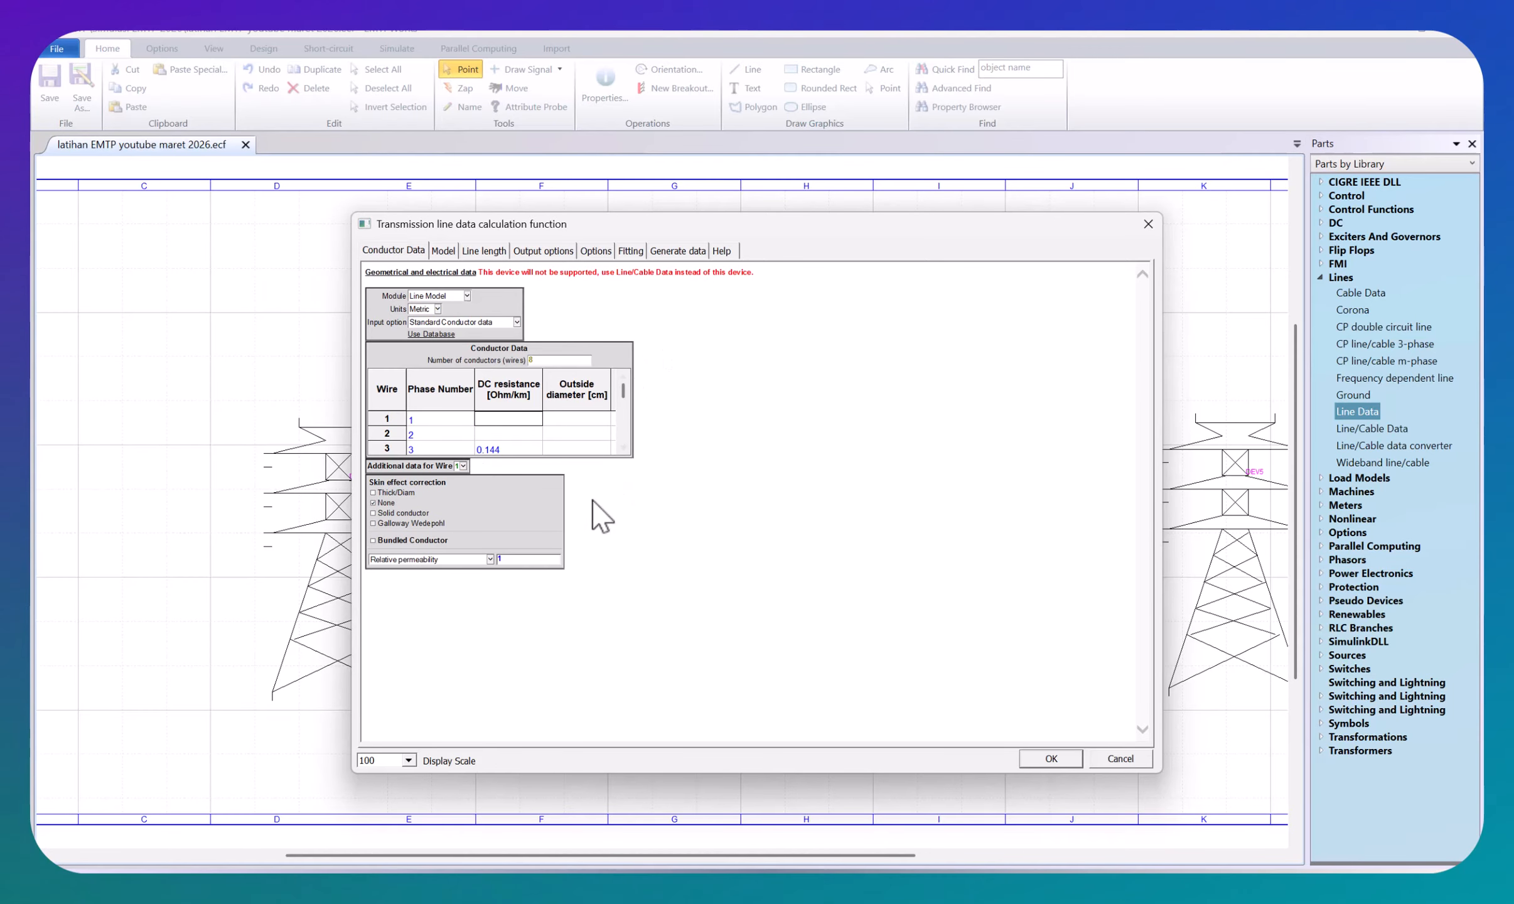
Step: Switch to the PDF reader, look up the Lark conductor's approximate overall diameter in Table 5.17, and return to EMTP
click(589, 447)
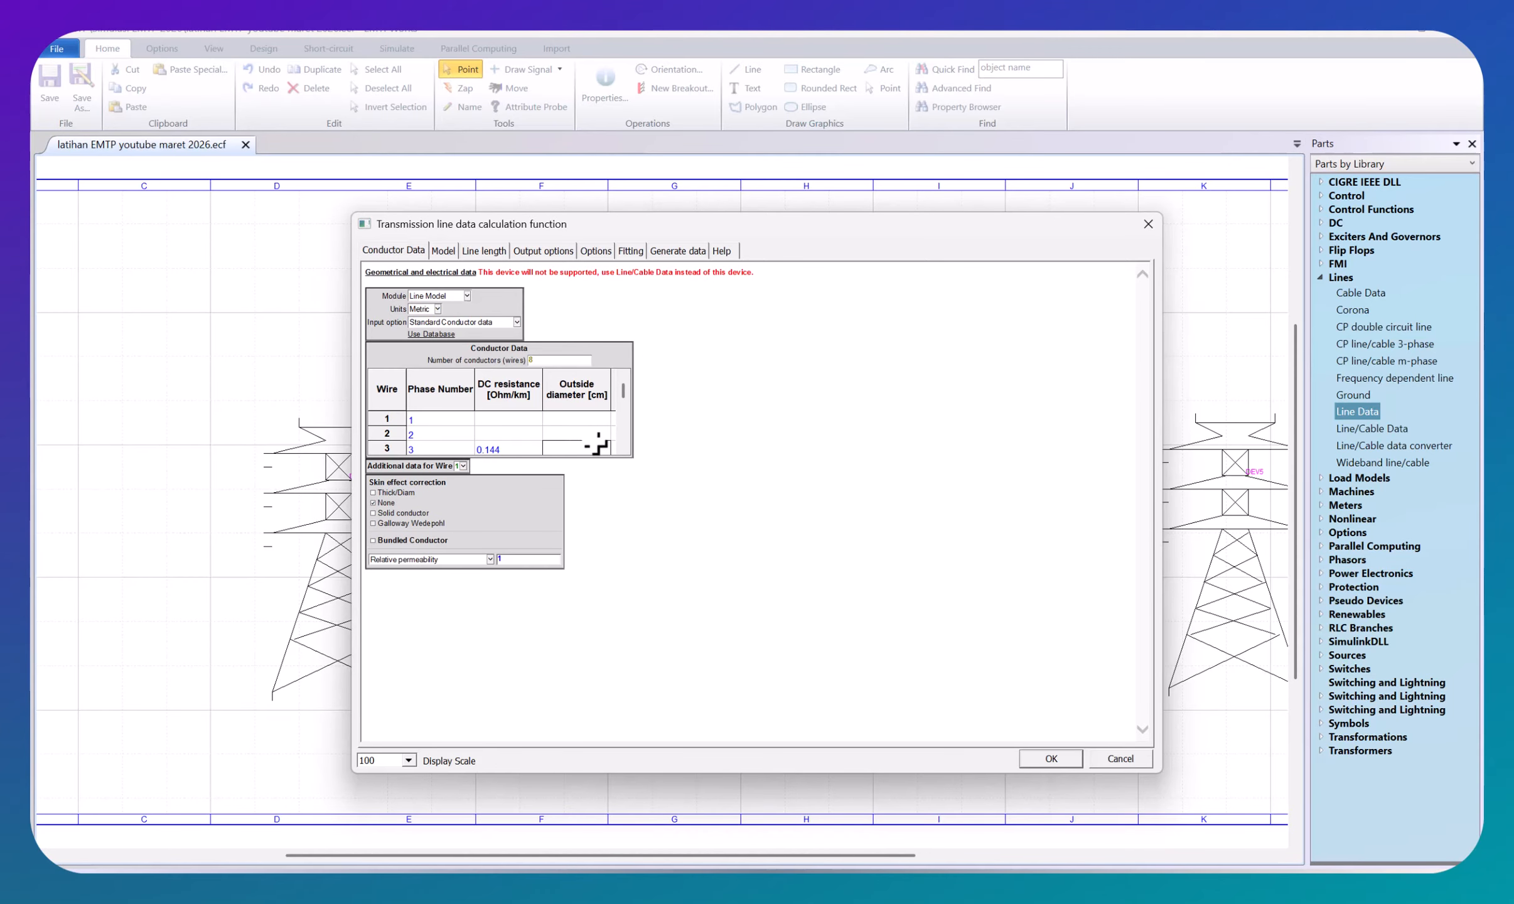
key(alt+Tab)
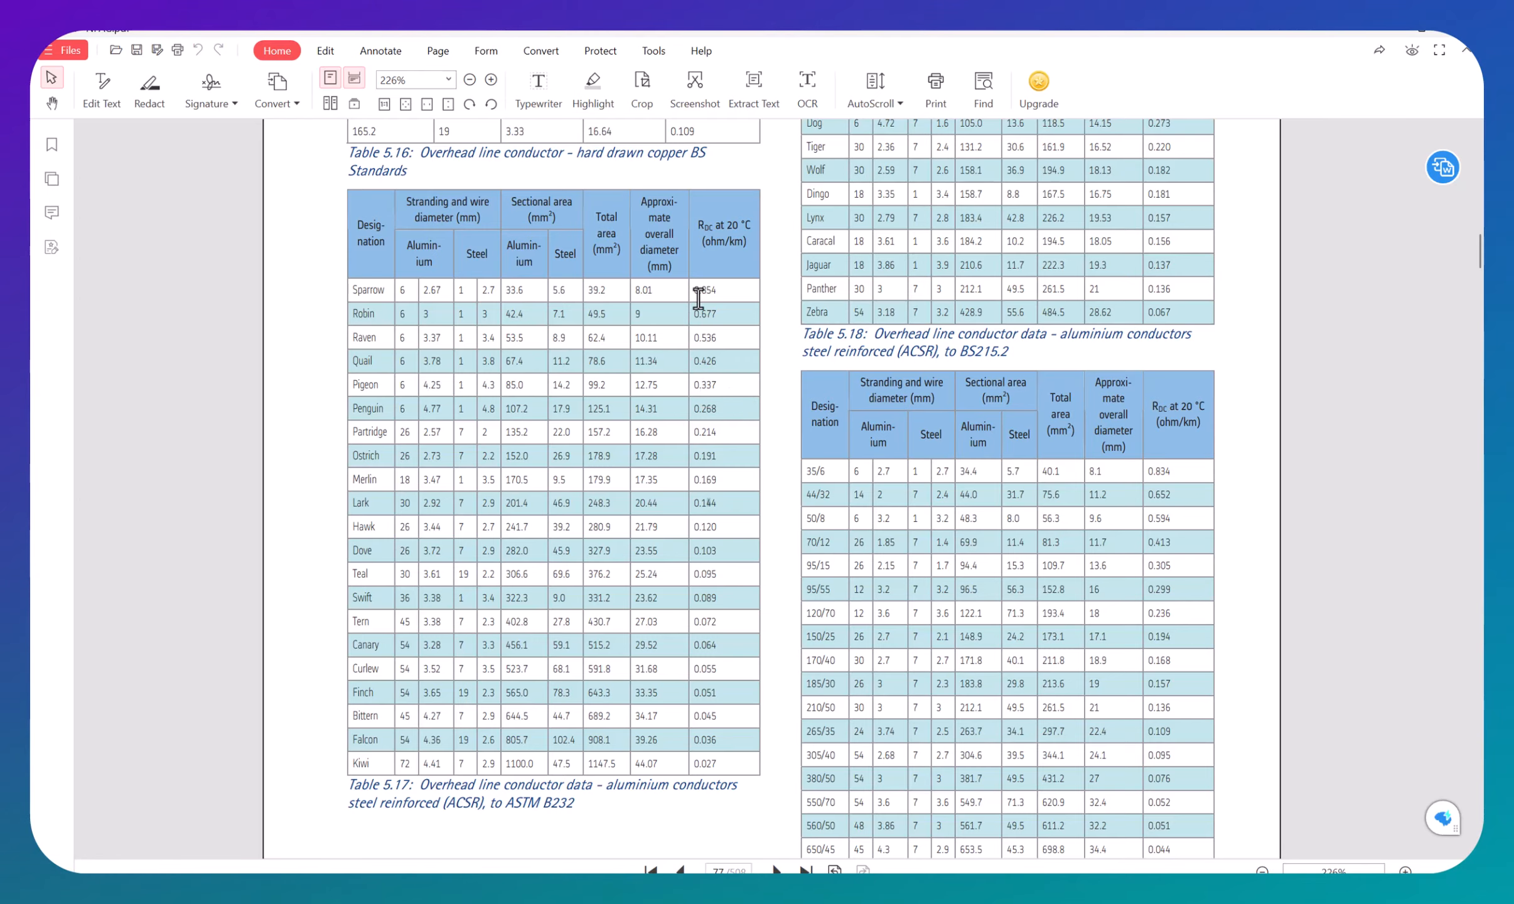
double_click(645, 502)
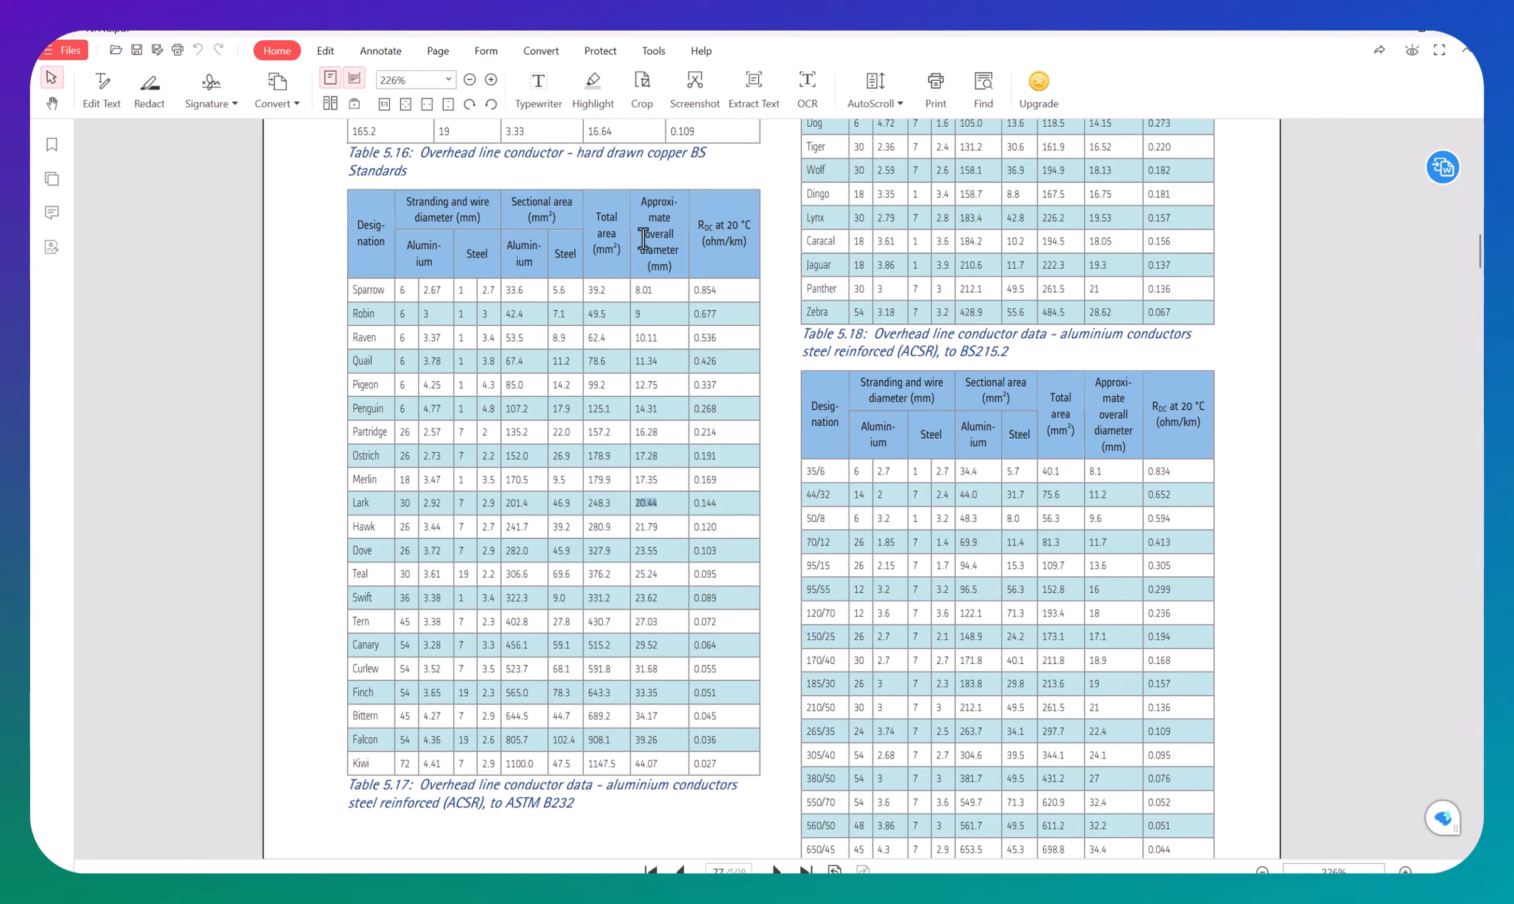
click(661, 258)
drag(661, 258, 660, 284)
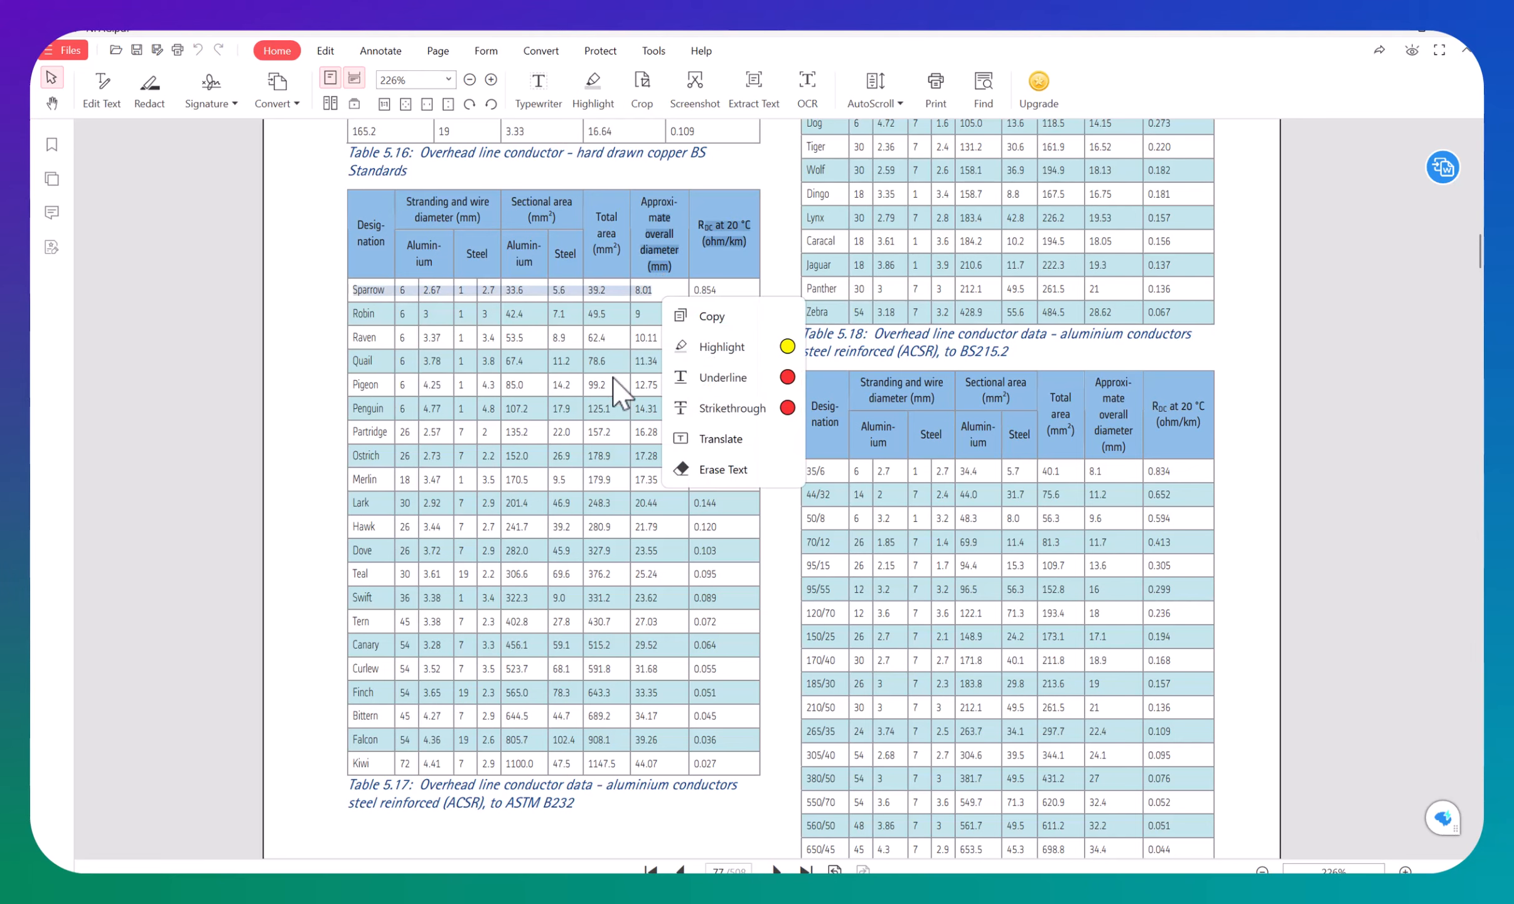
drag(634, 474, 638, 484)
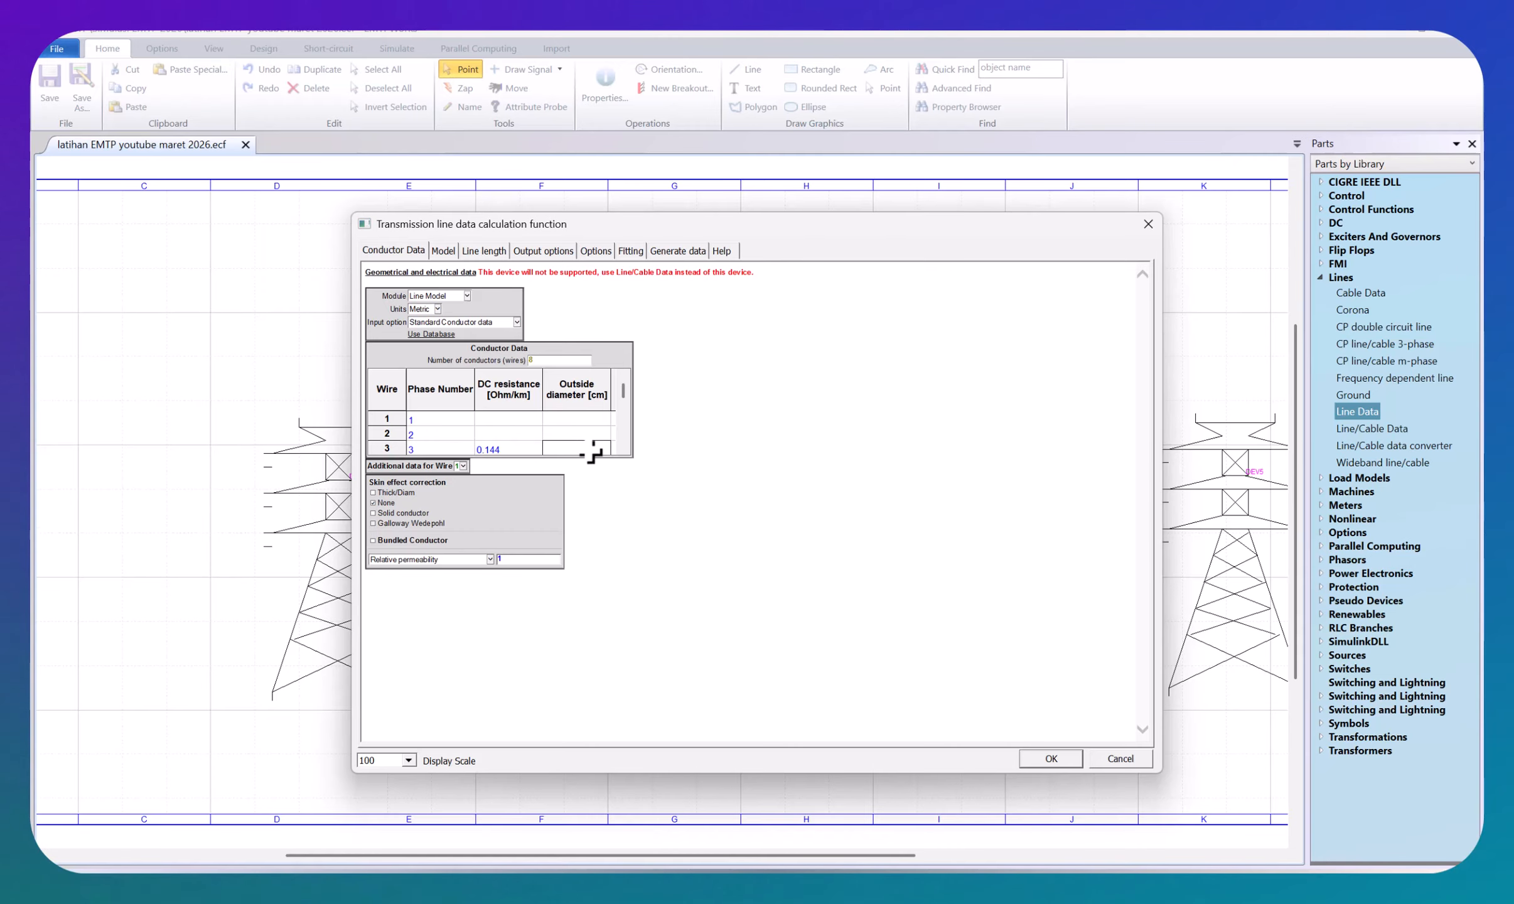
key(alt+Tab)
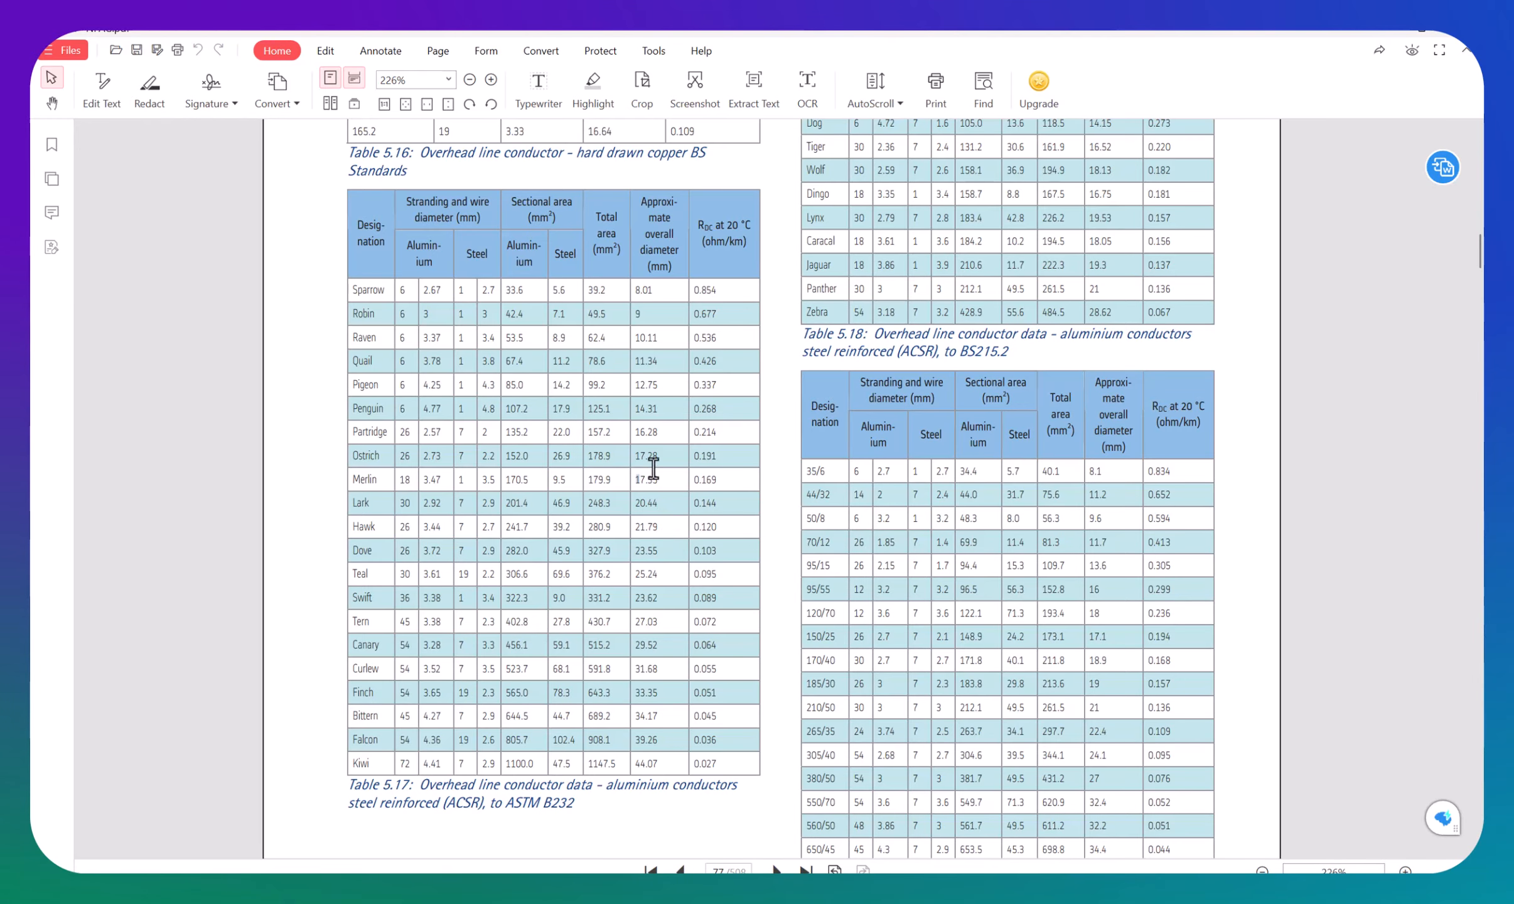
key(alt+Tab)
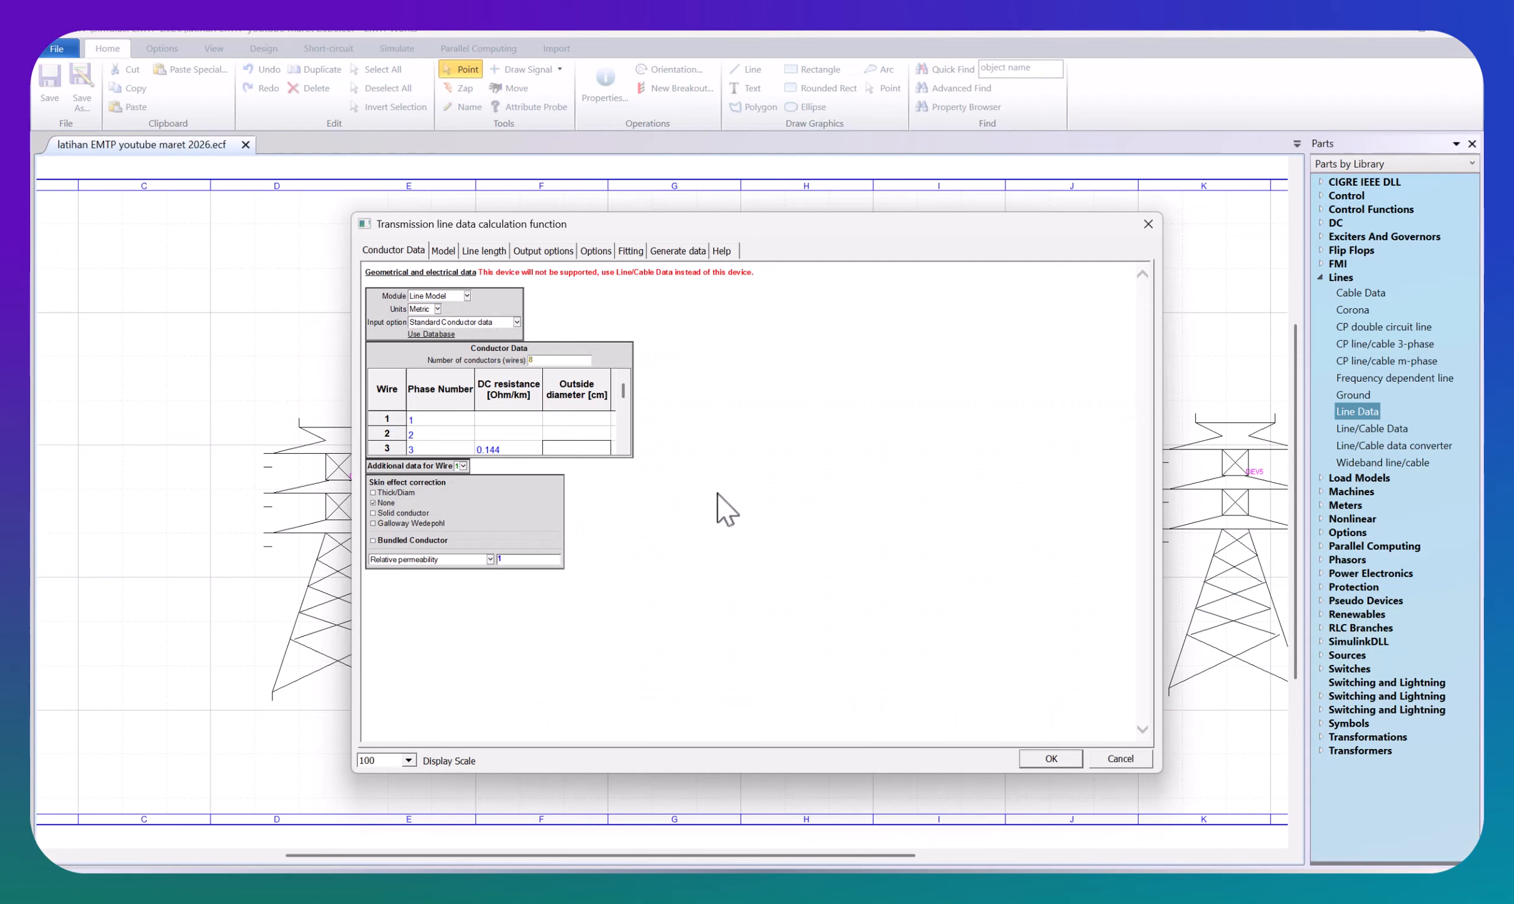
Step: Enter an outside diameter of 2.044 cm for wires 3 through 8
click(584, 447)
text(2.044)
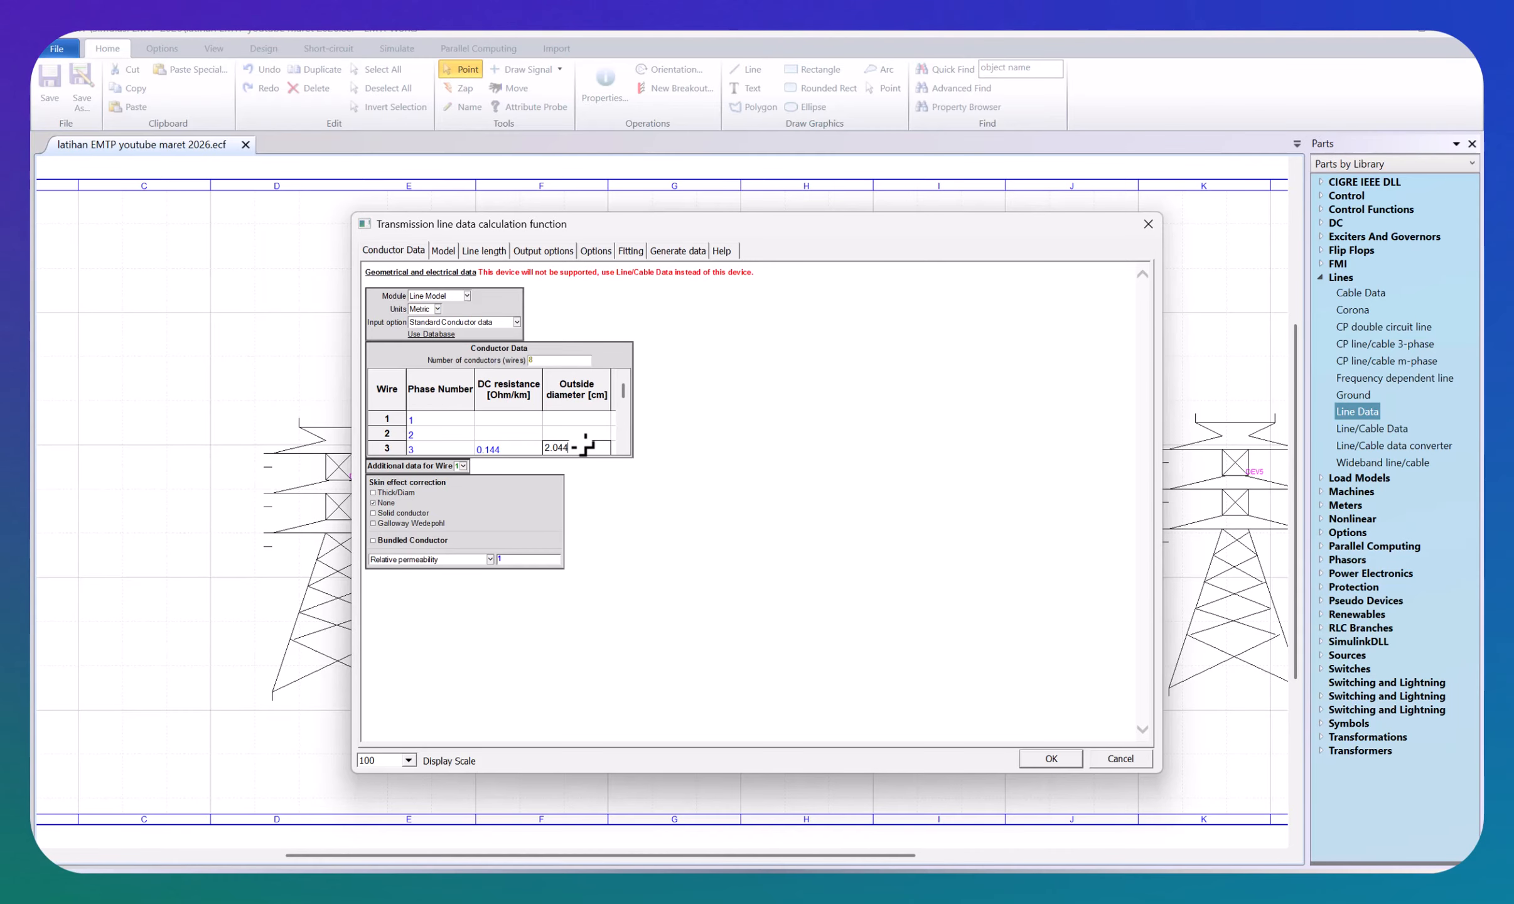
key(Return)
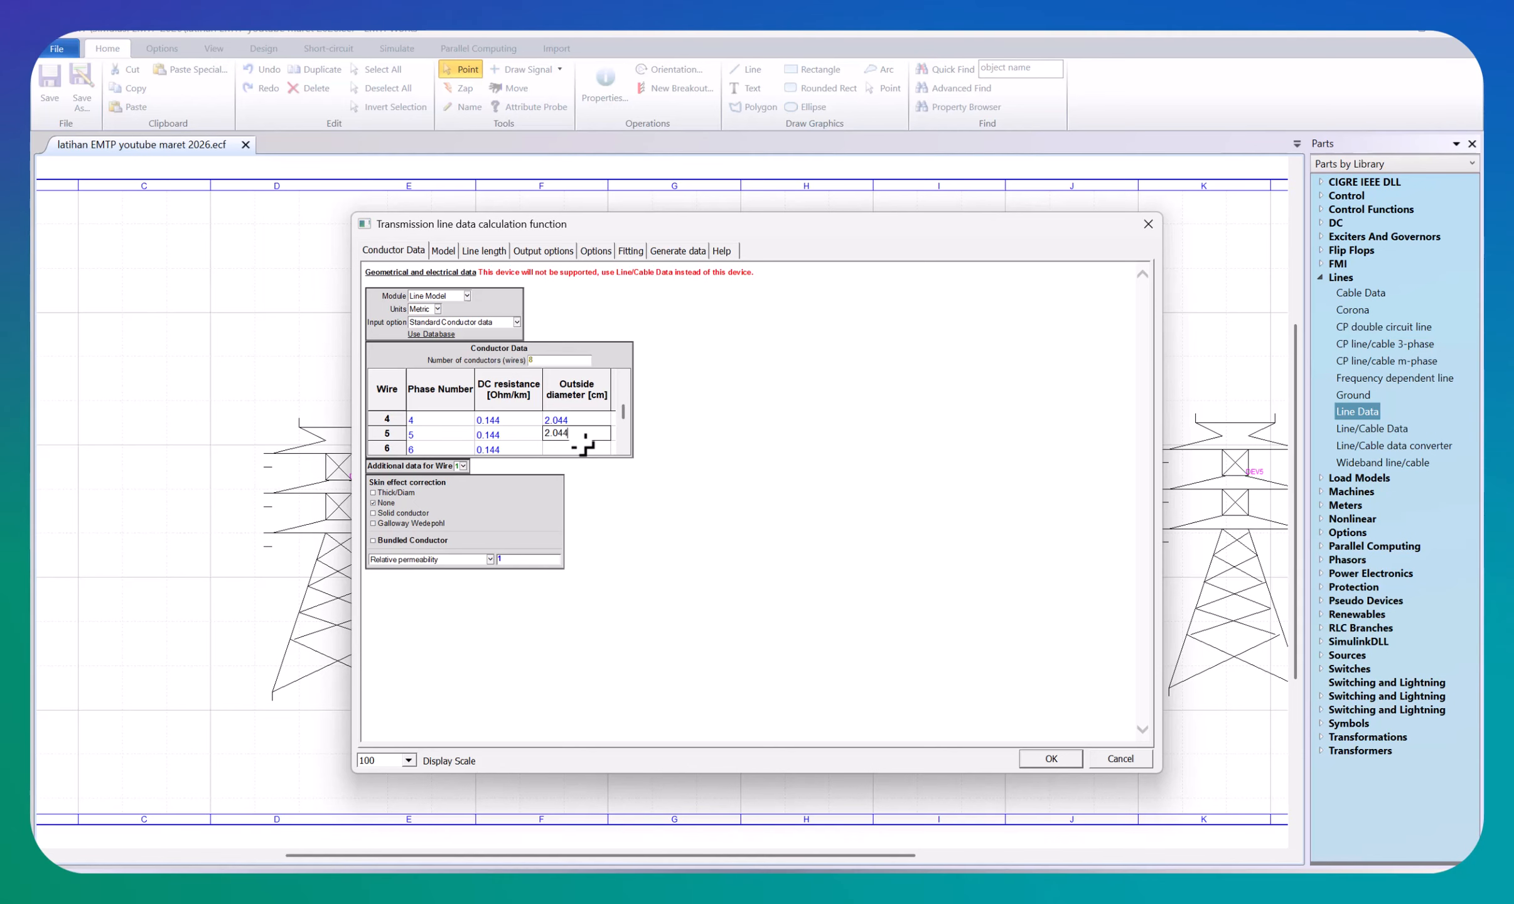
key(Return)
text(2.0)
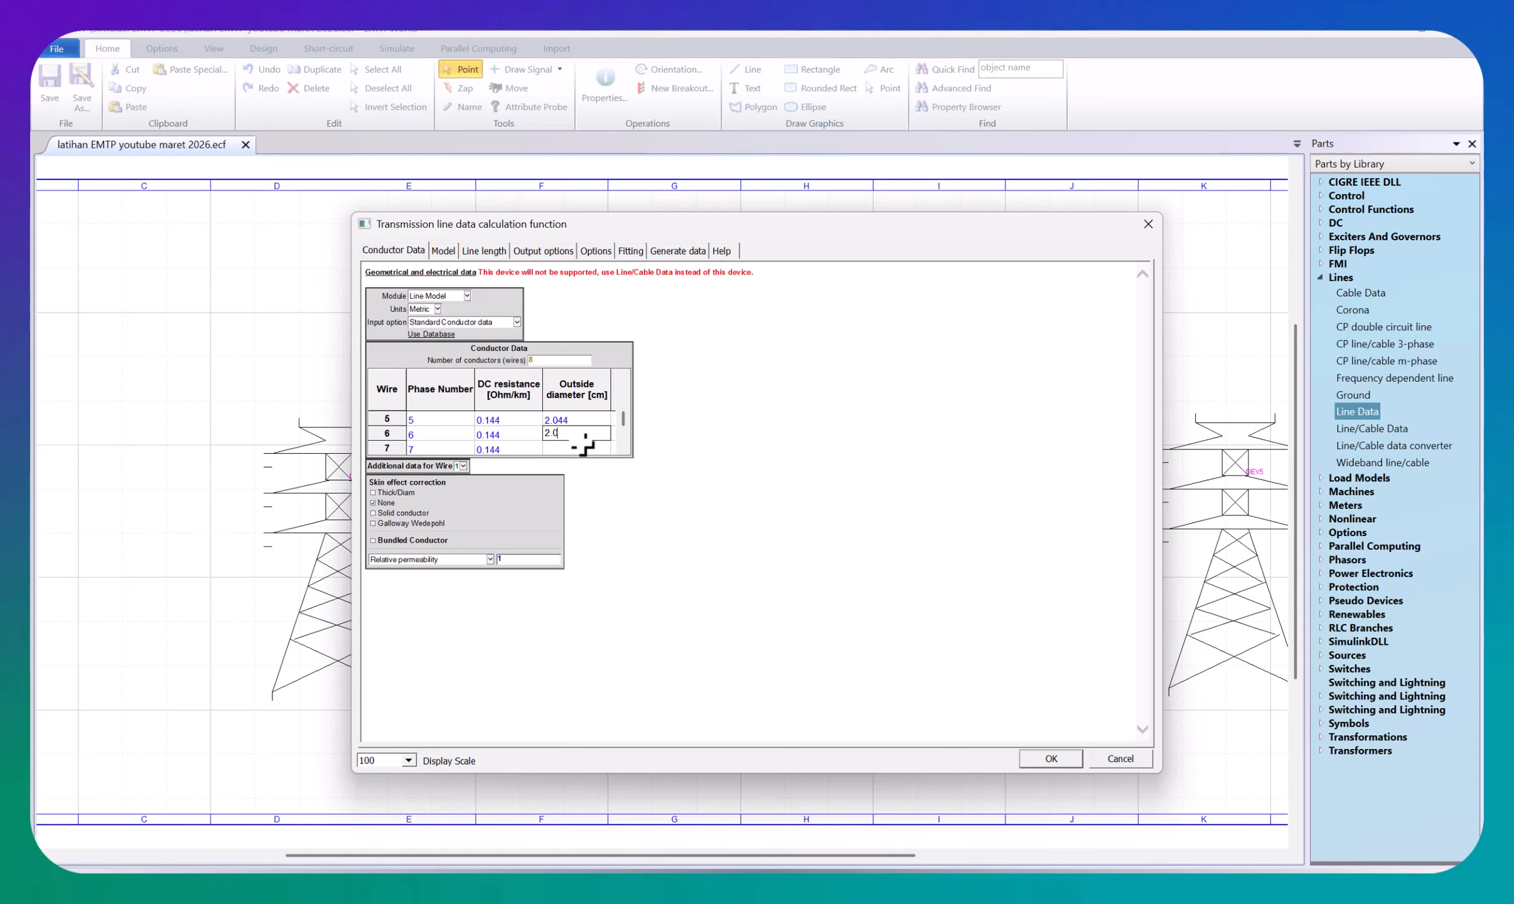
text(44)
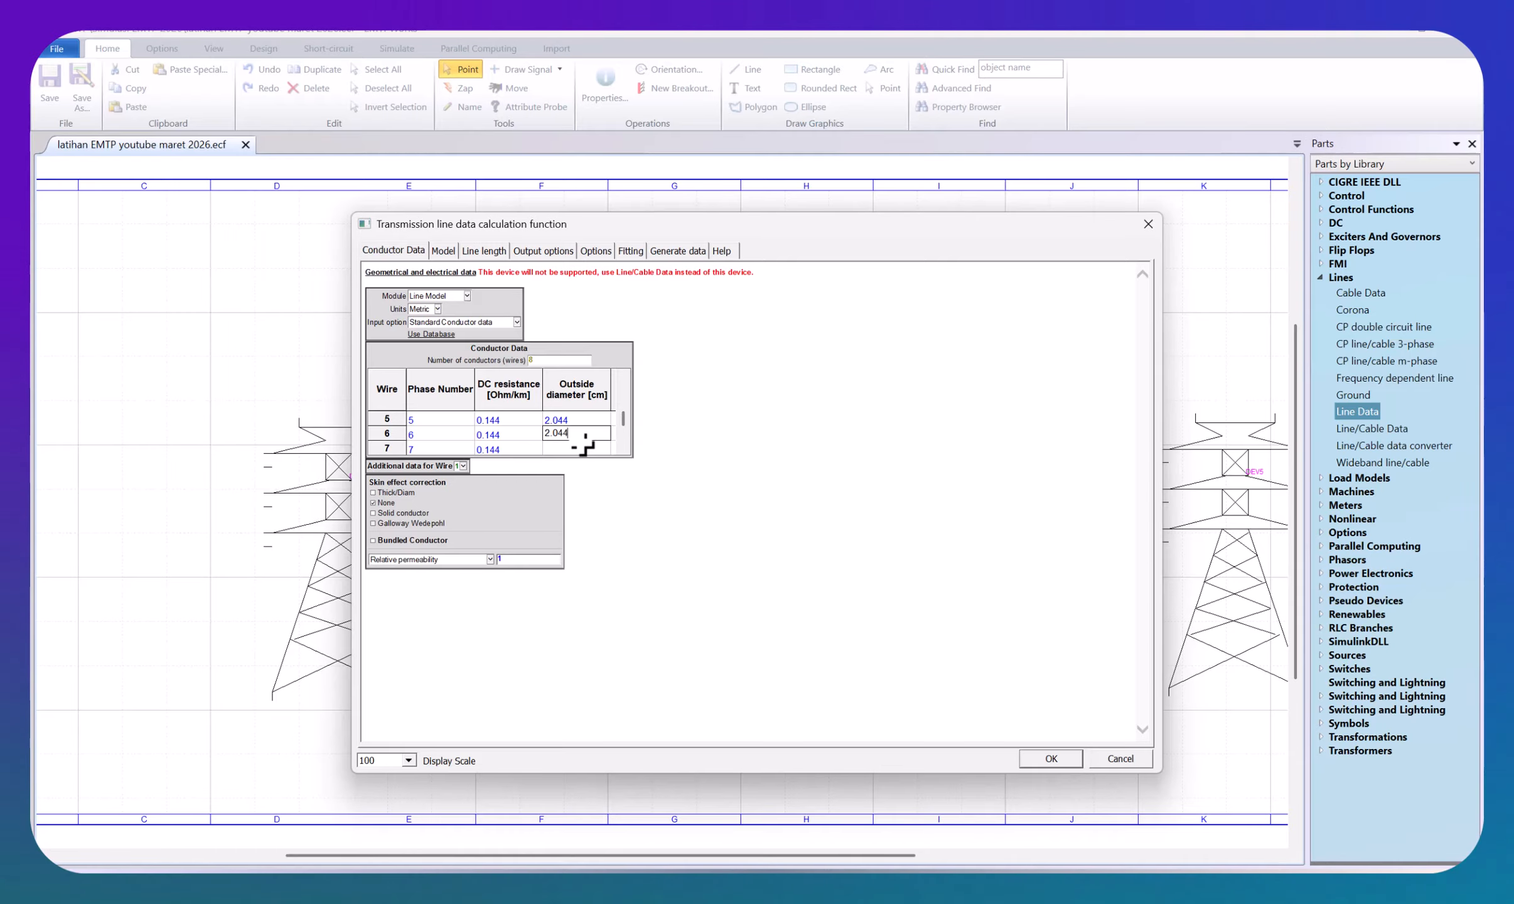
key(Return)
text(2.044)
key(Return)
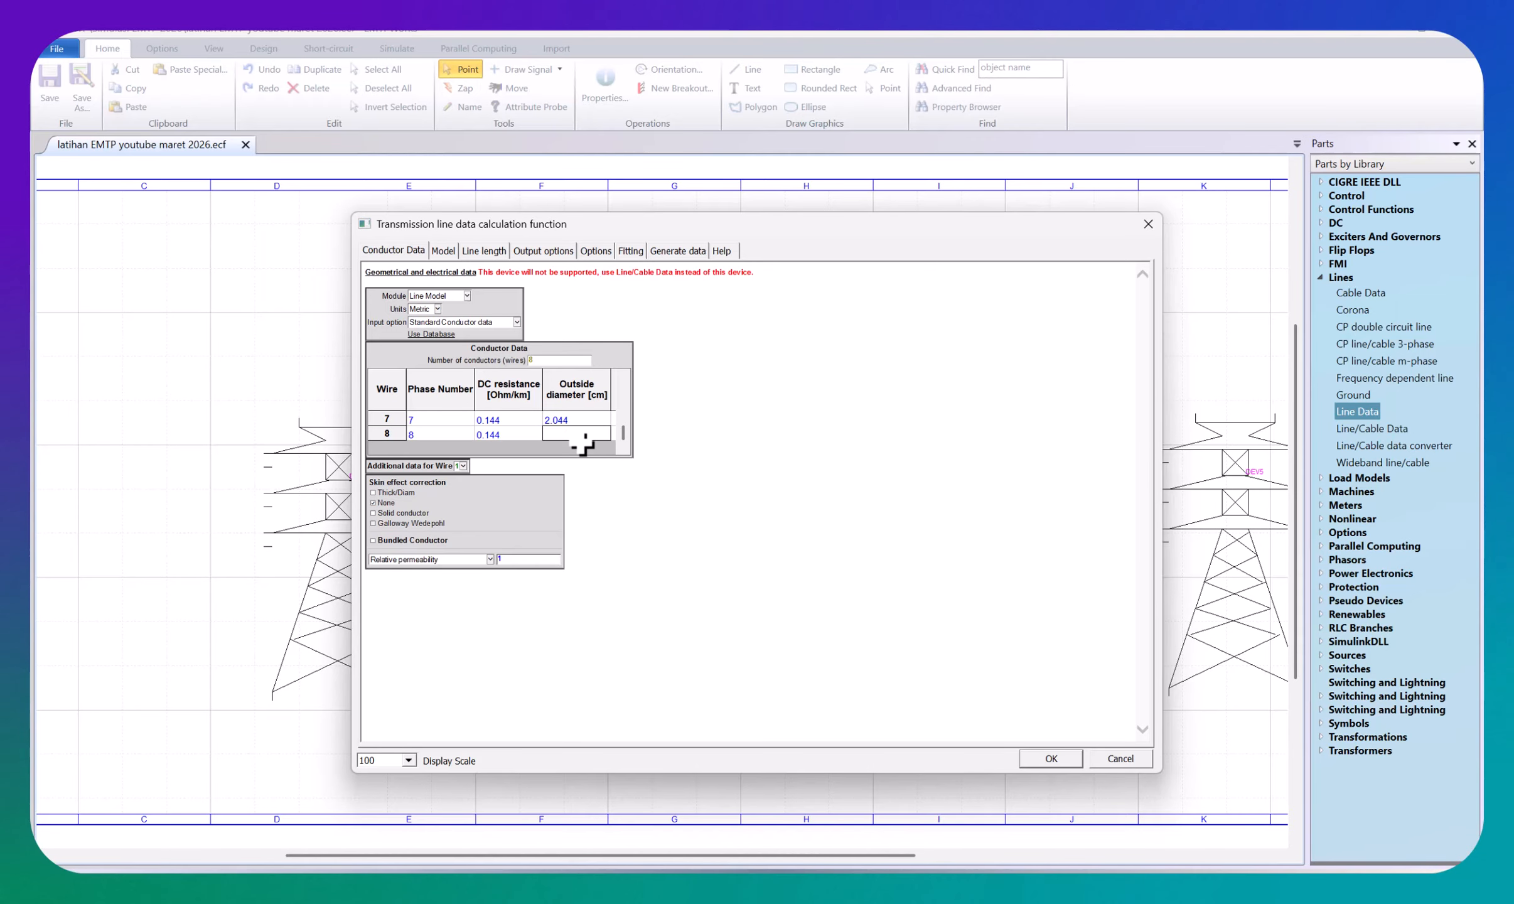
text(2.044)
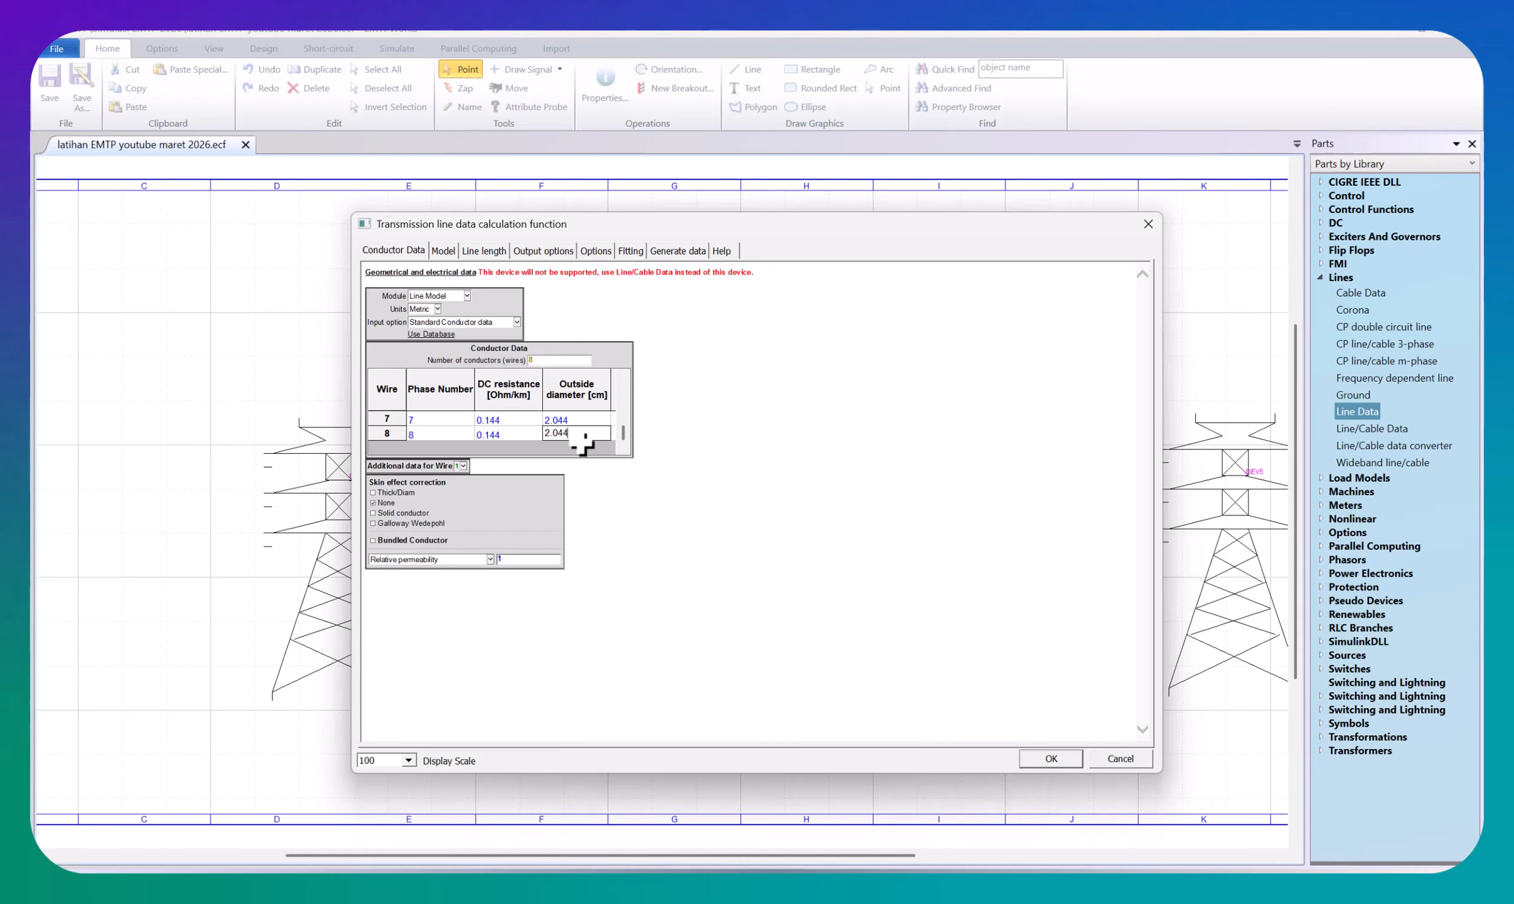
key(Return)
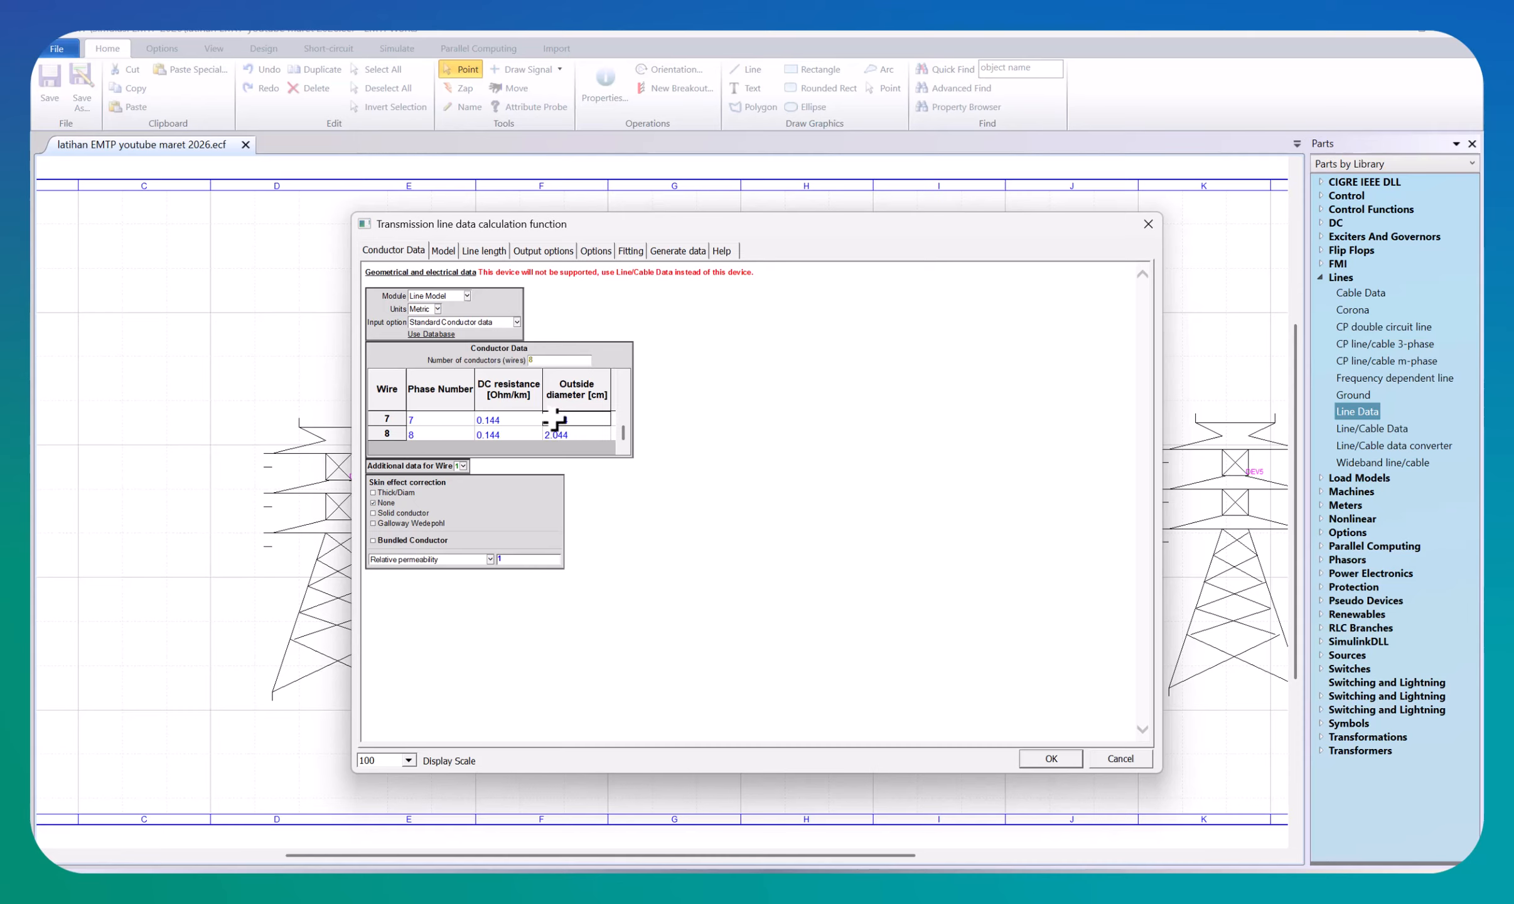
Step: Move the line data dialog clear of the first tower and set the horizontal distances of wires 1 and 2 to -3.25 m and 3.25 m
scroll(556, 424, up, 3)
scroll(571, 458, up, 3)
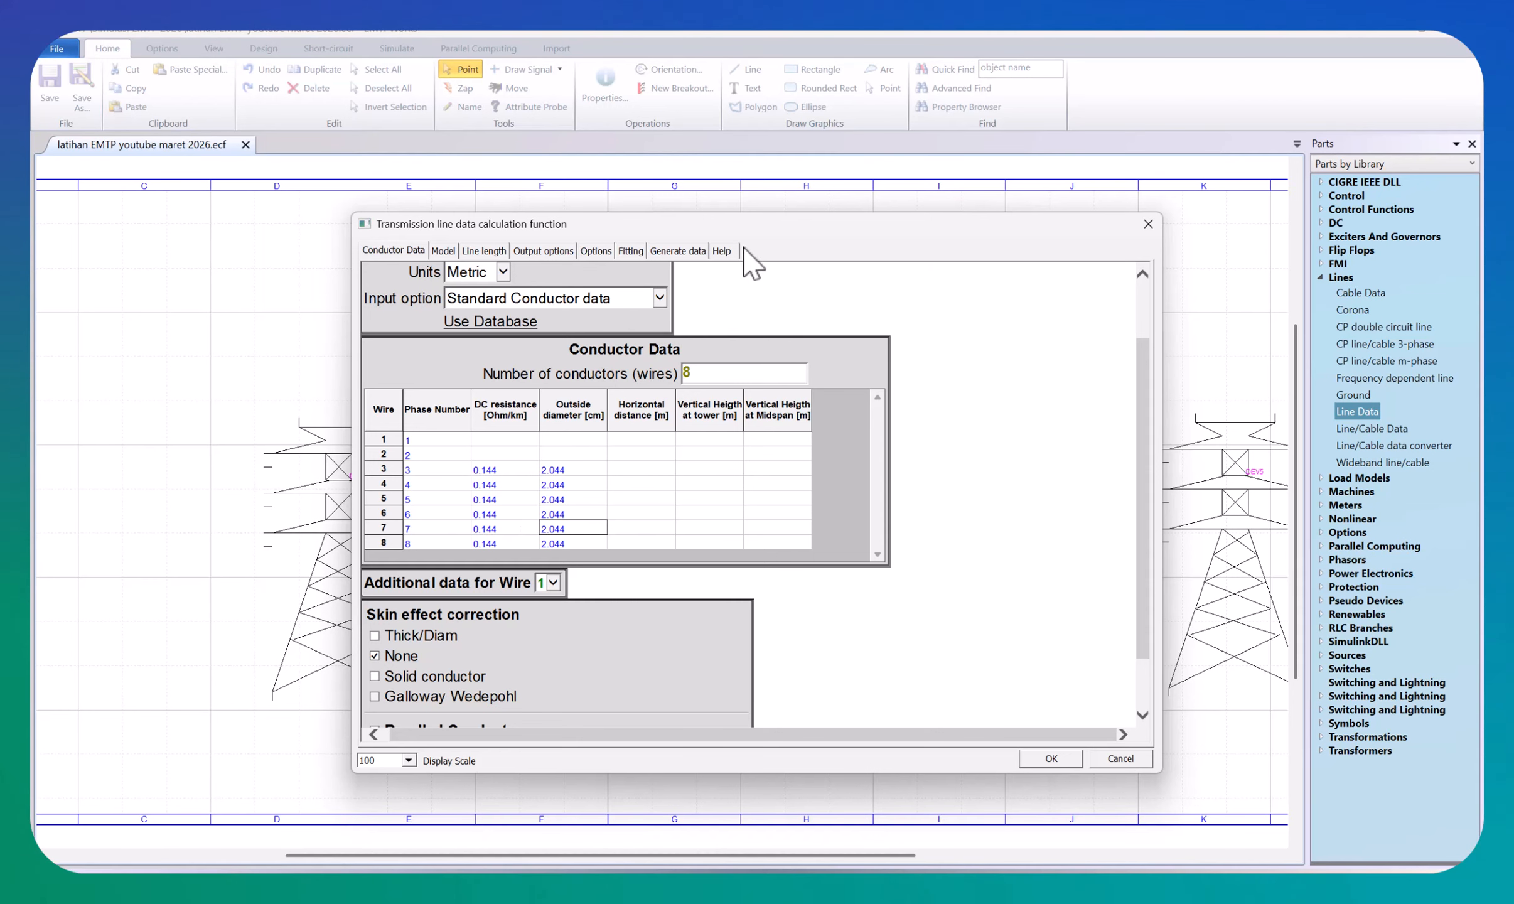
drag(743, 226, 904, 190)
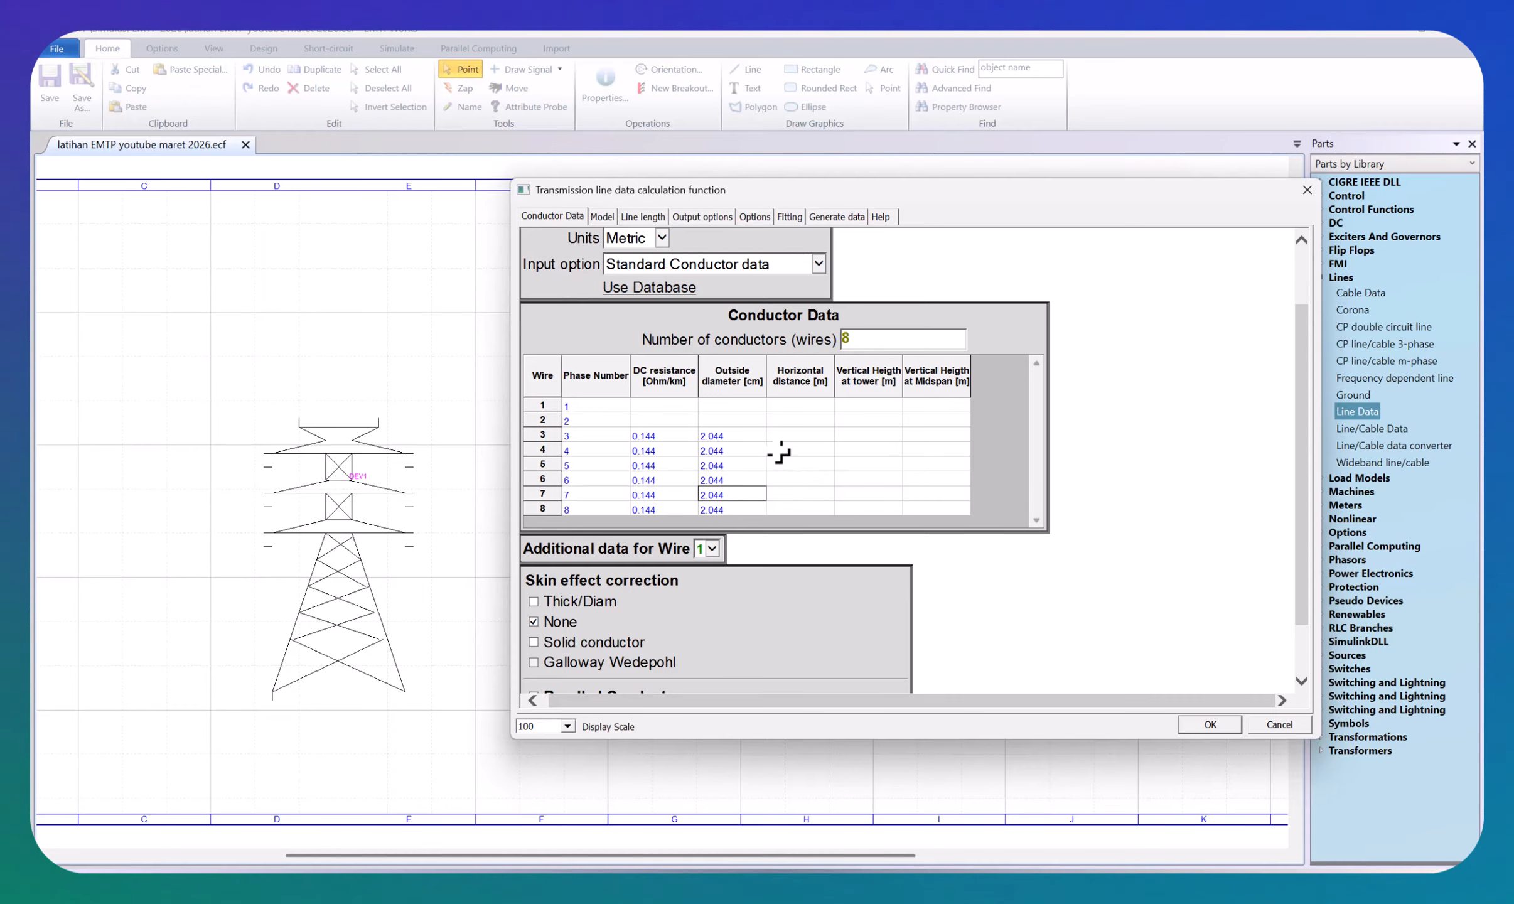
click(807, 435)
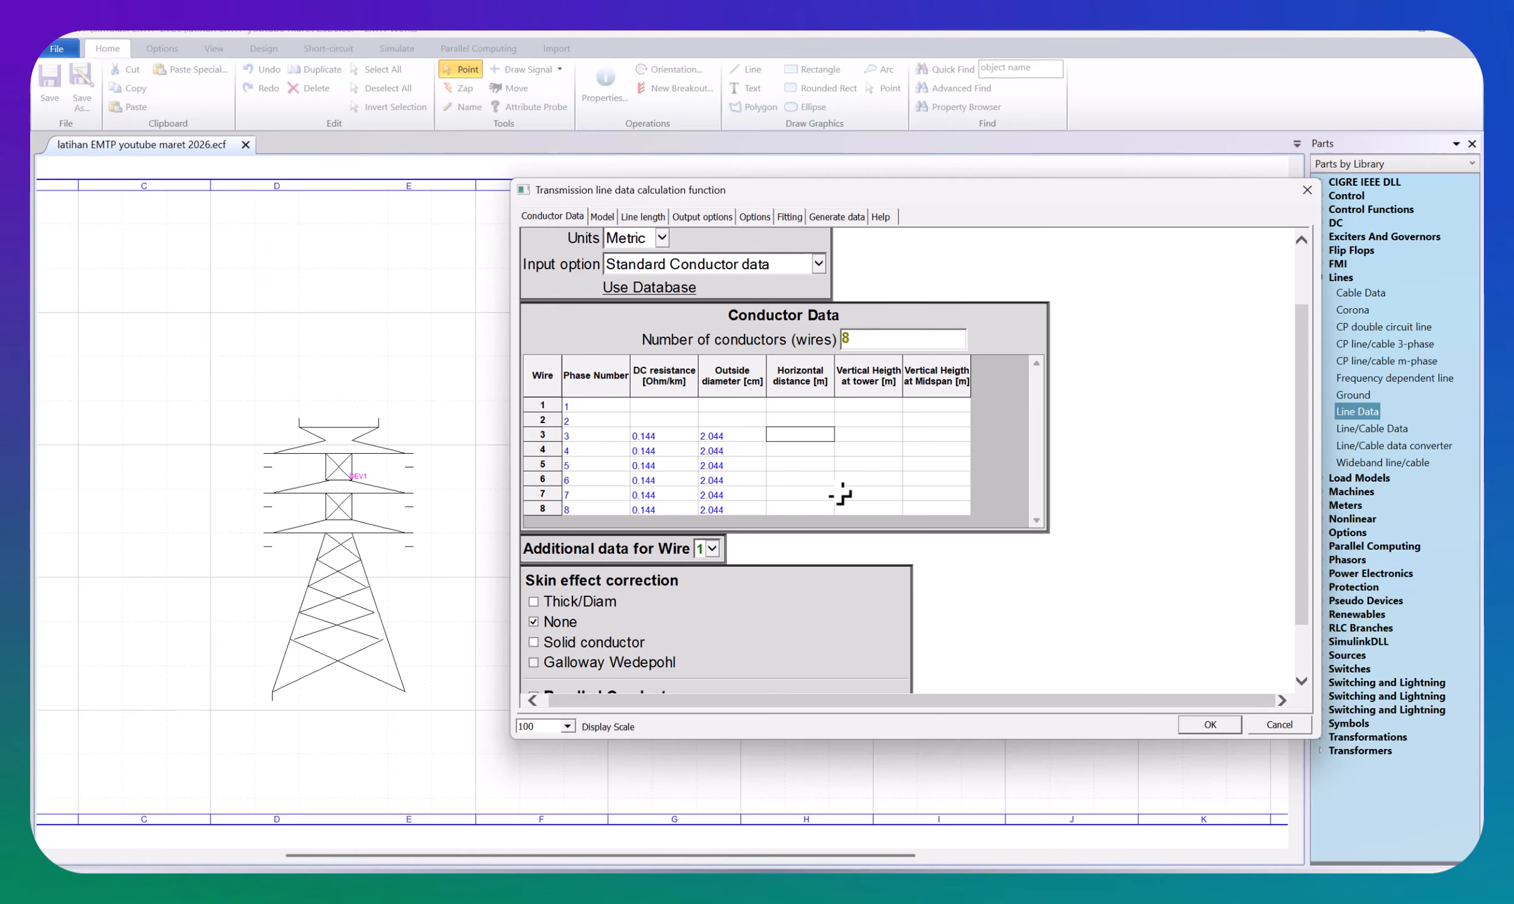
click(790, 406)
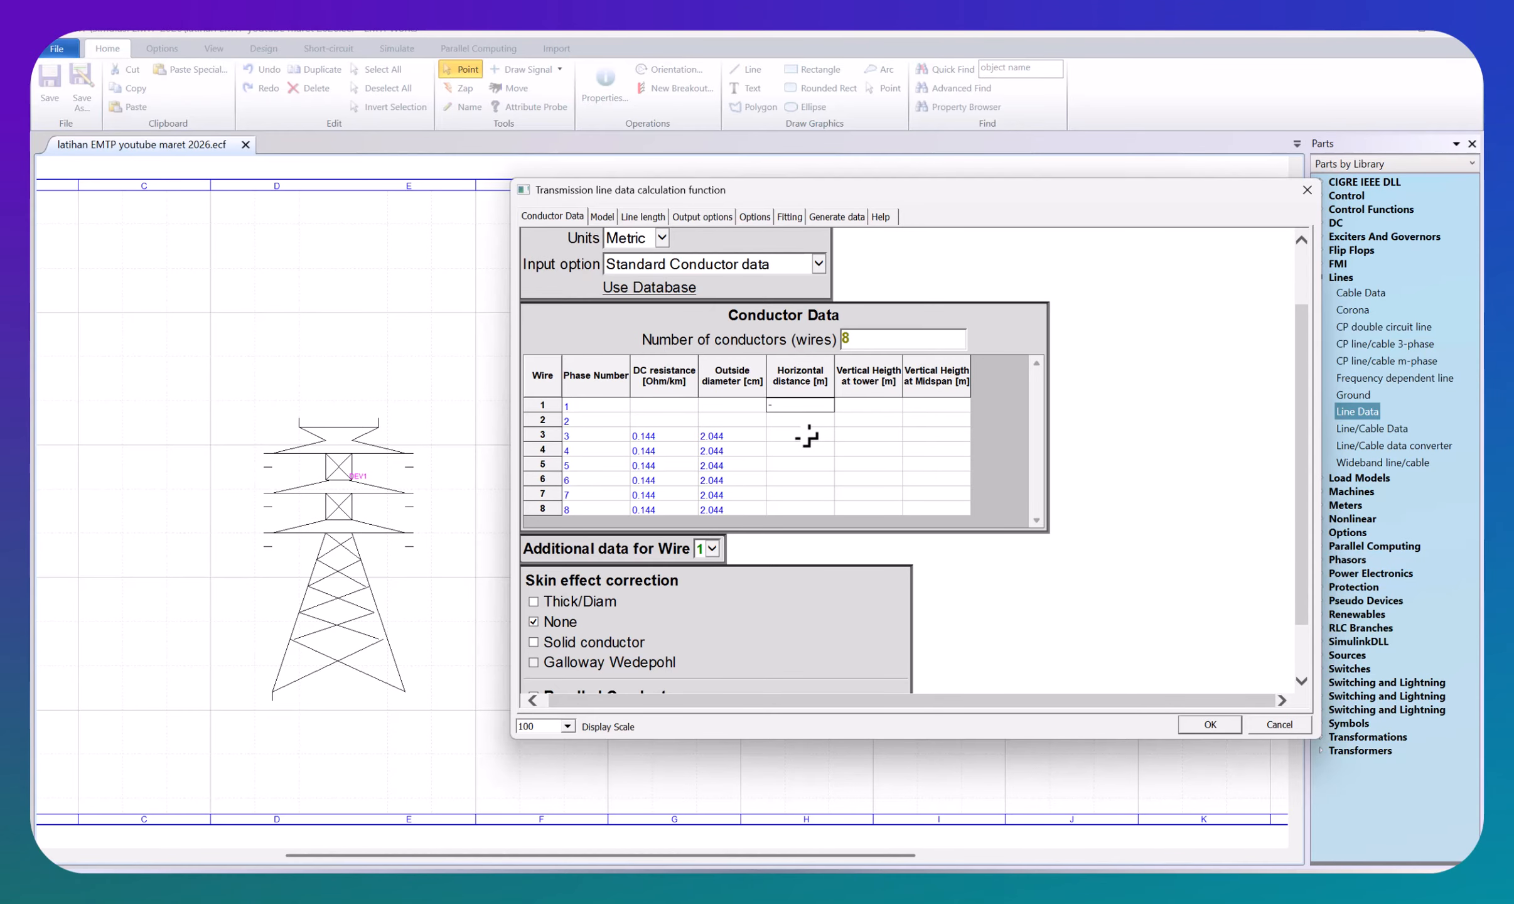
text(5)
key(Return)
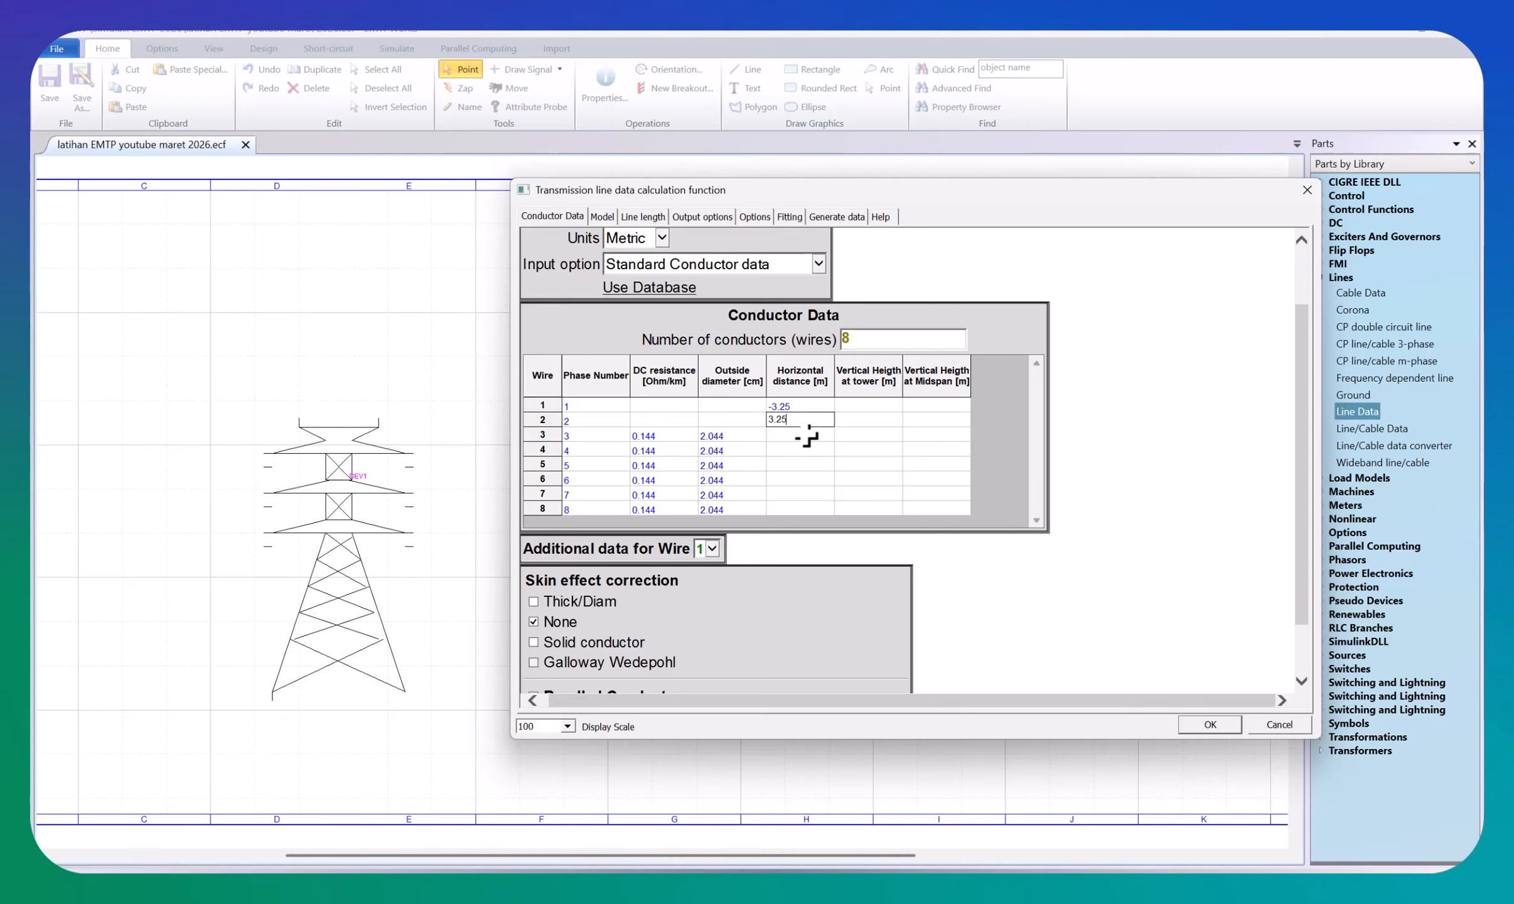
key(Return)
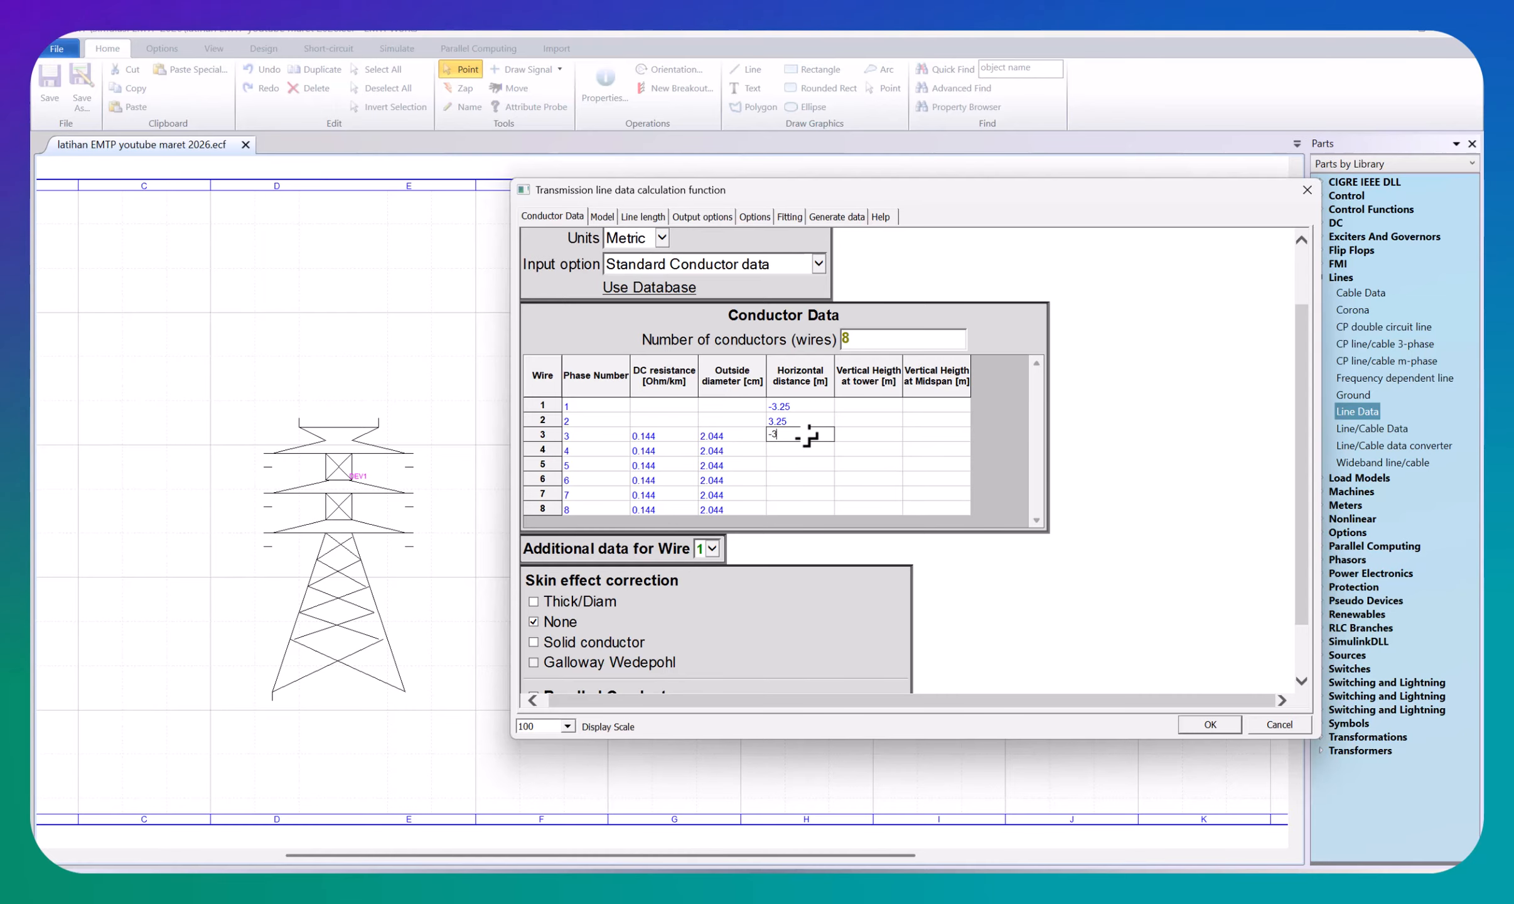
Step: Set the horizontal distances of wires 3 through 8 to alternating values of -3.9 m and 3.9 m
key(Return)
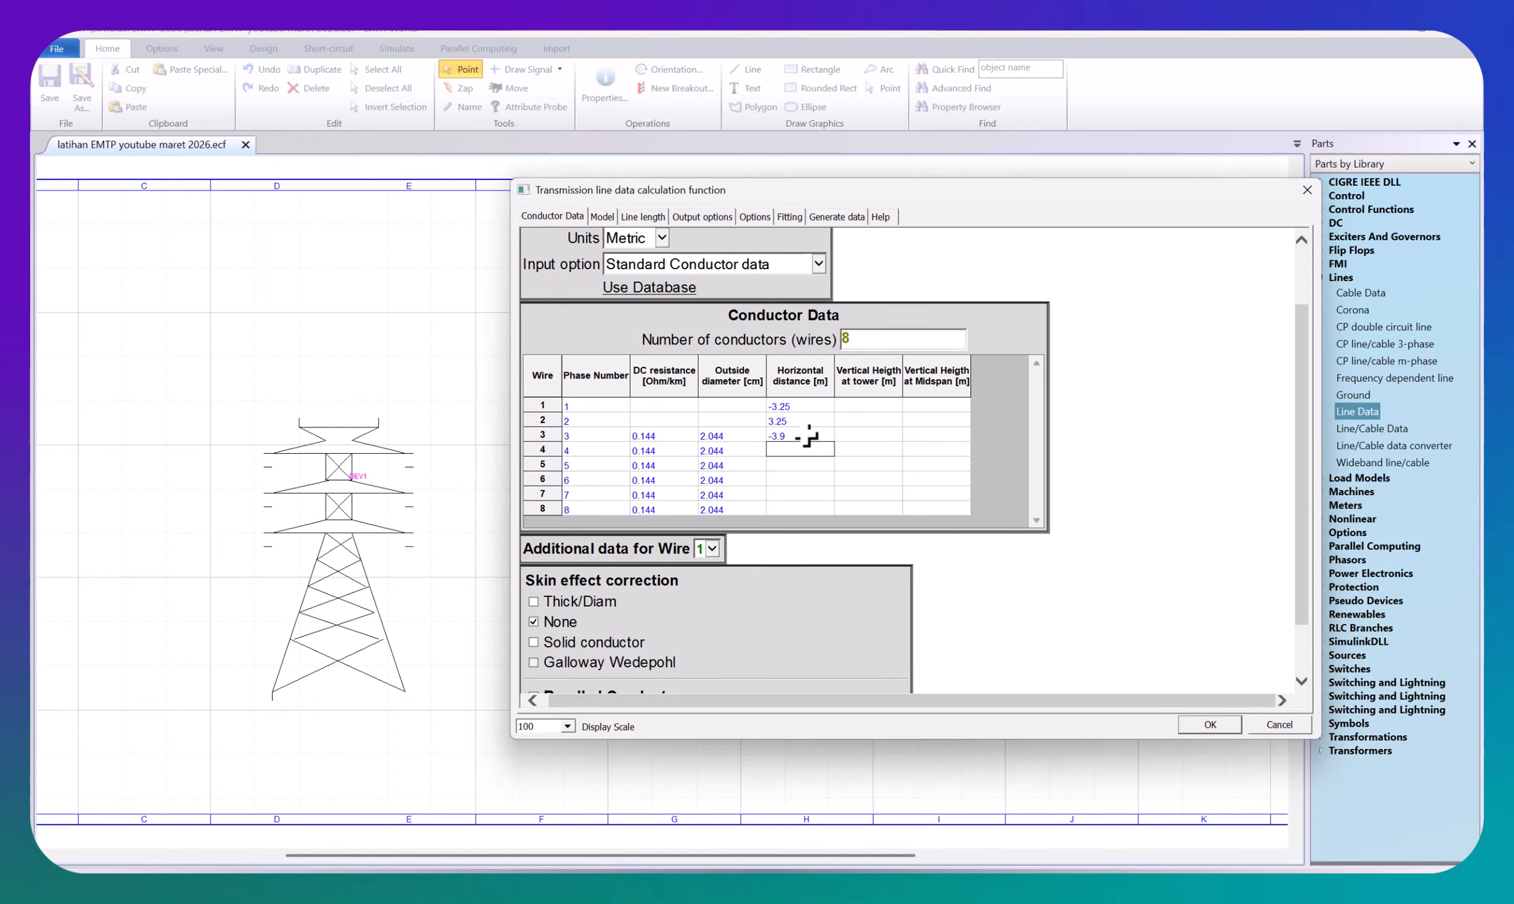
text(3.0)
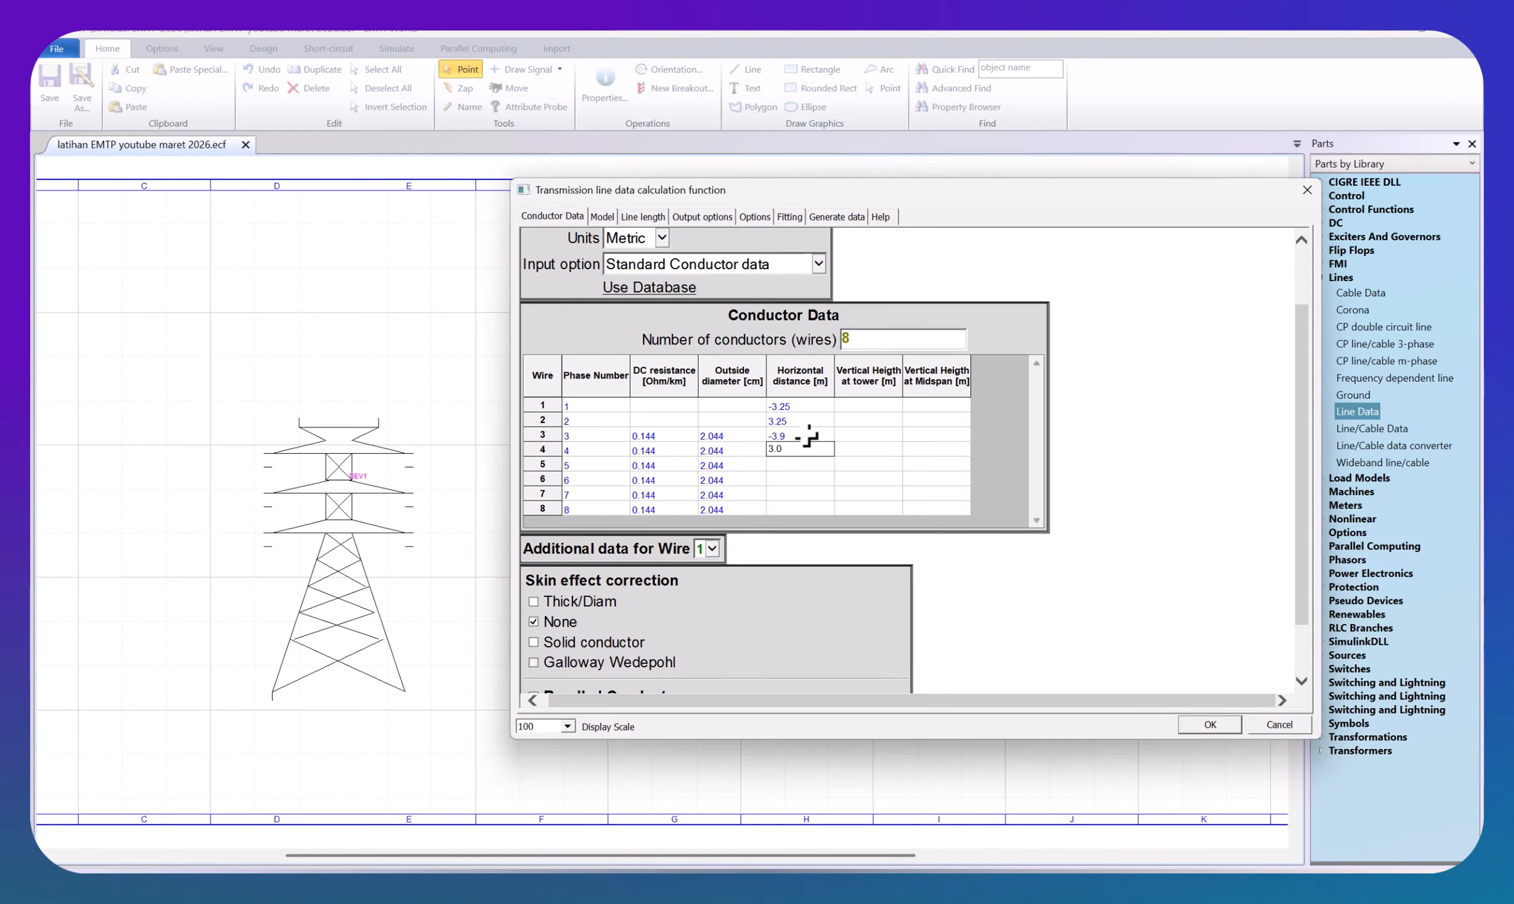
key(Return)
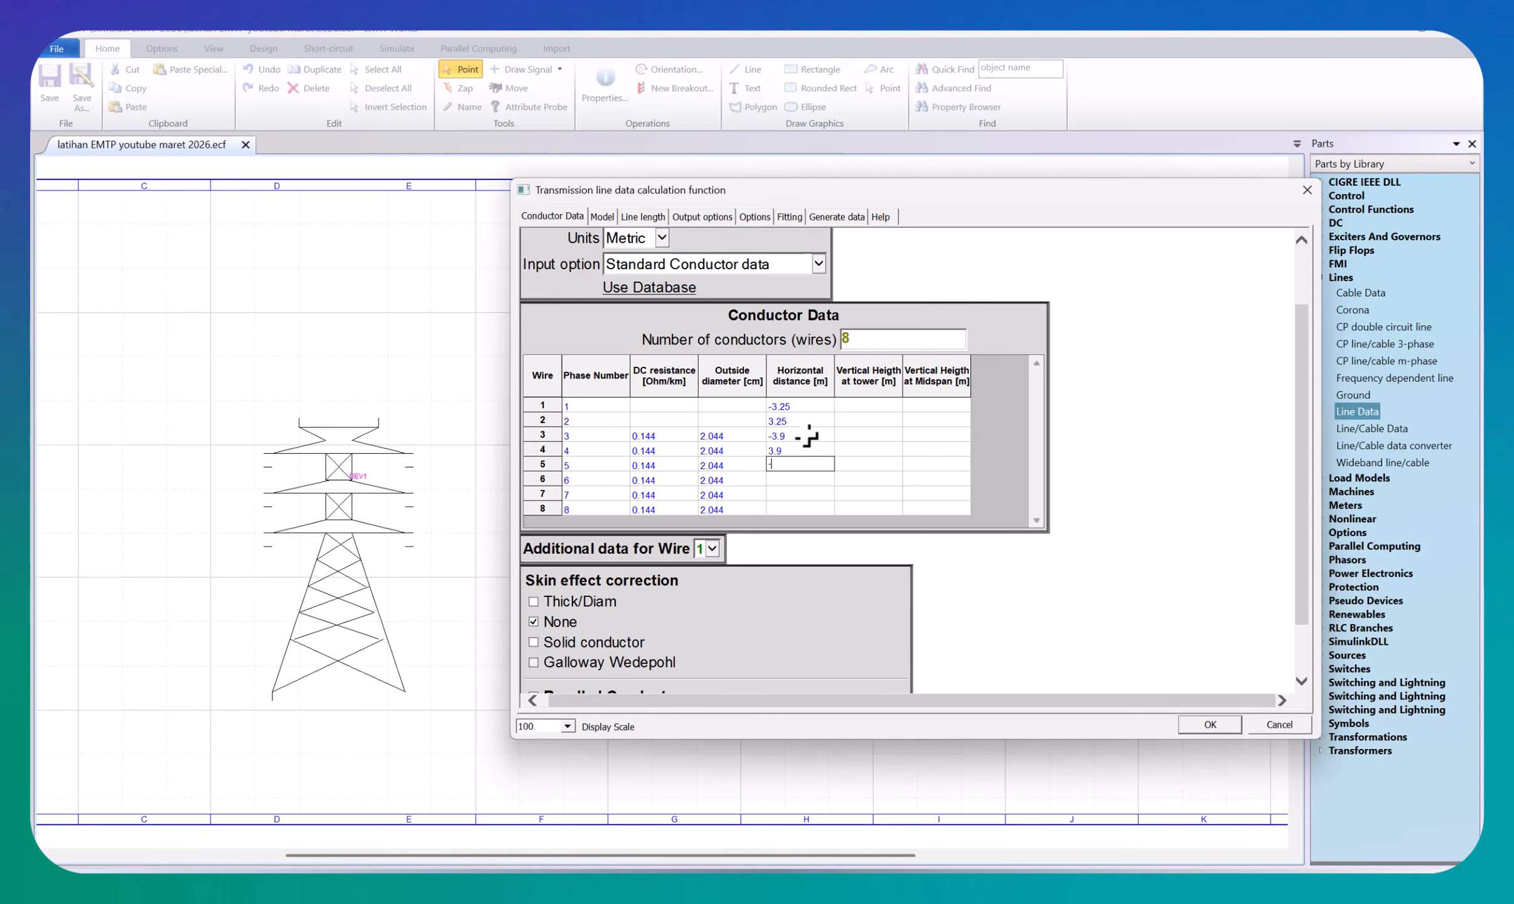
key(Return)
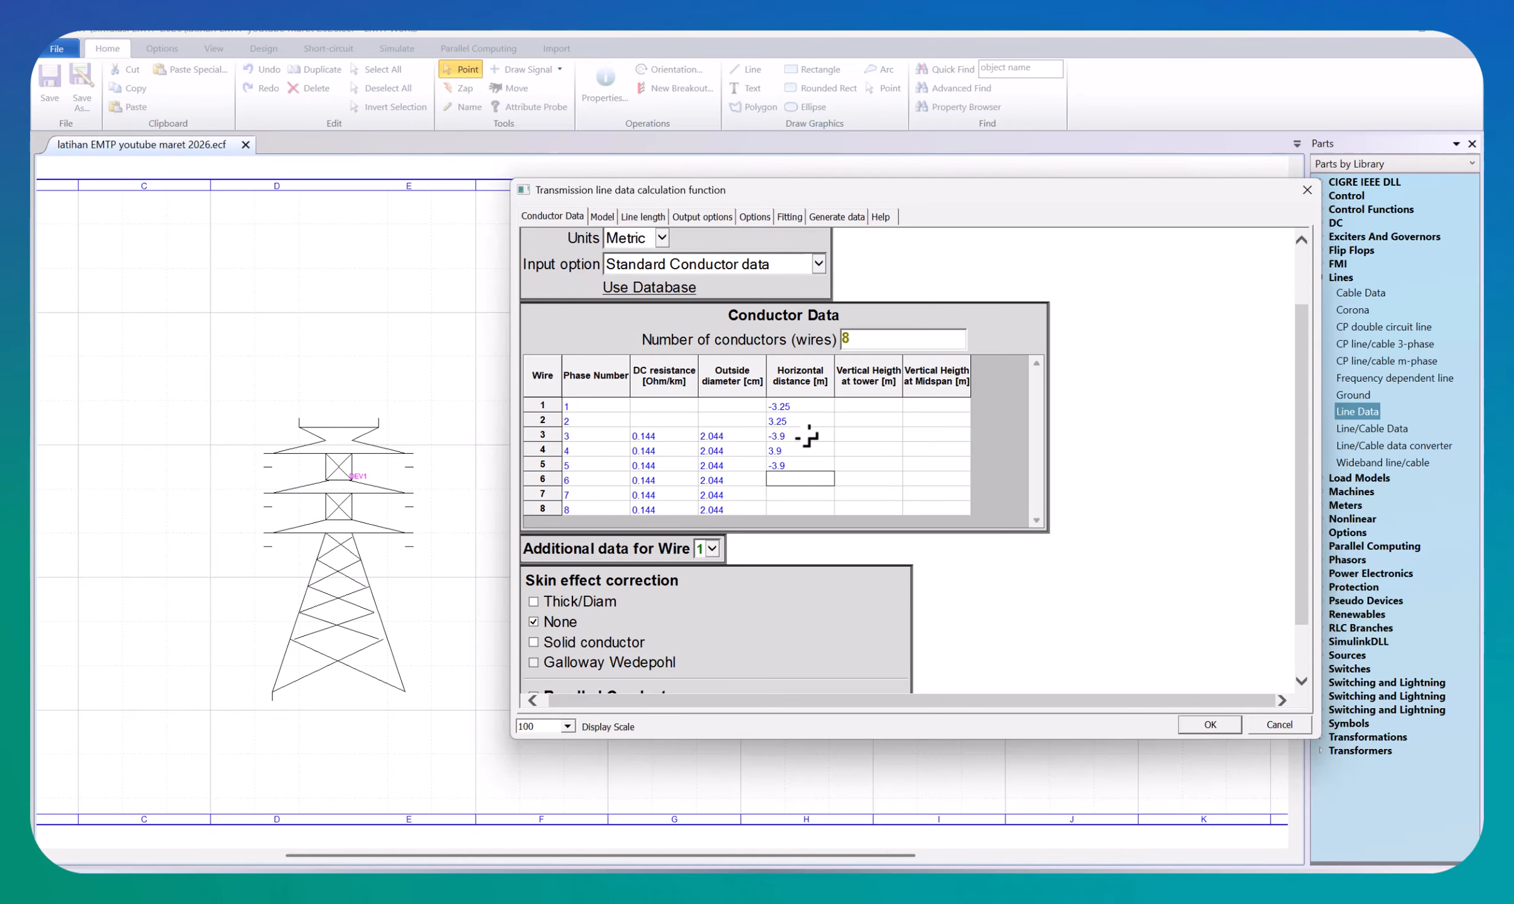
text(3.9)
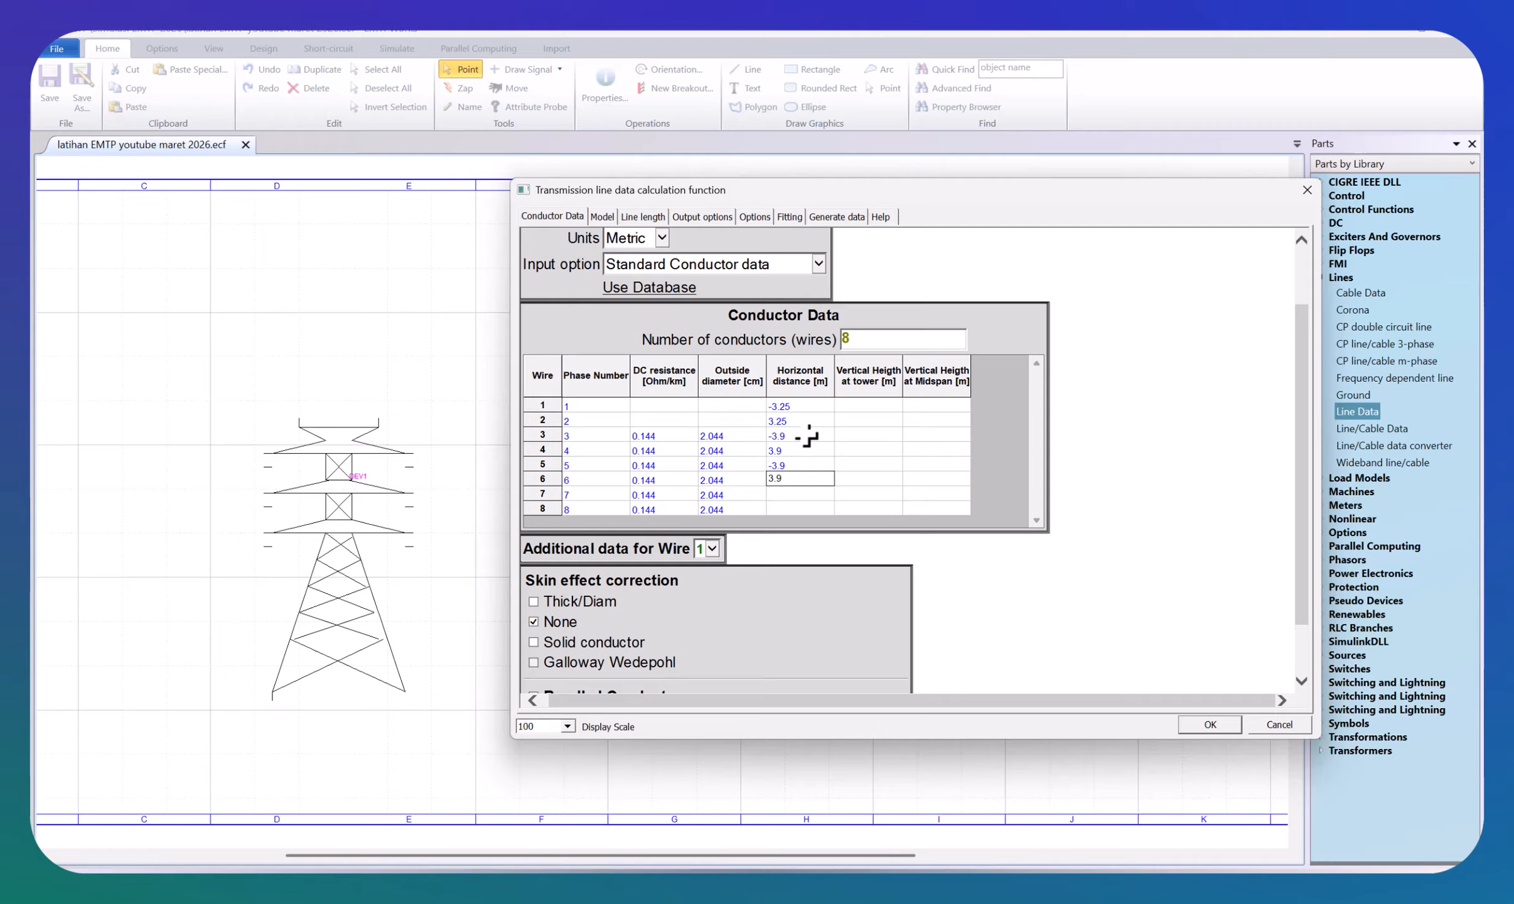
key(Return)
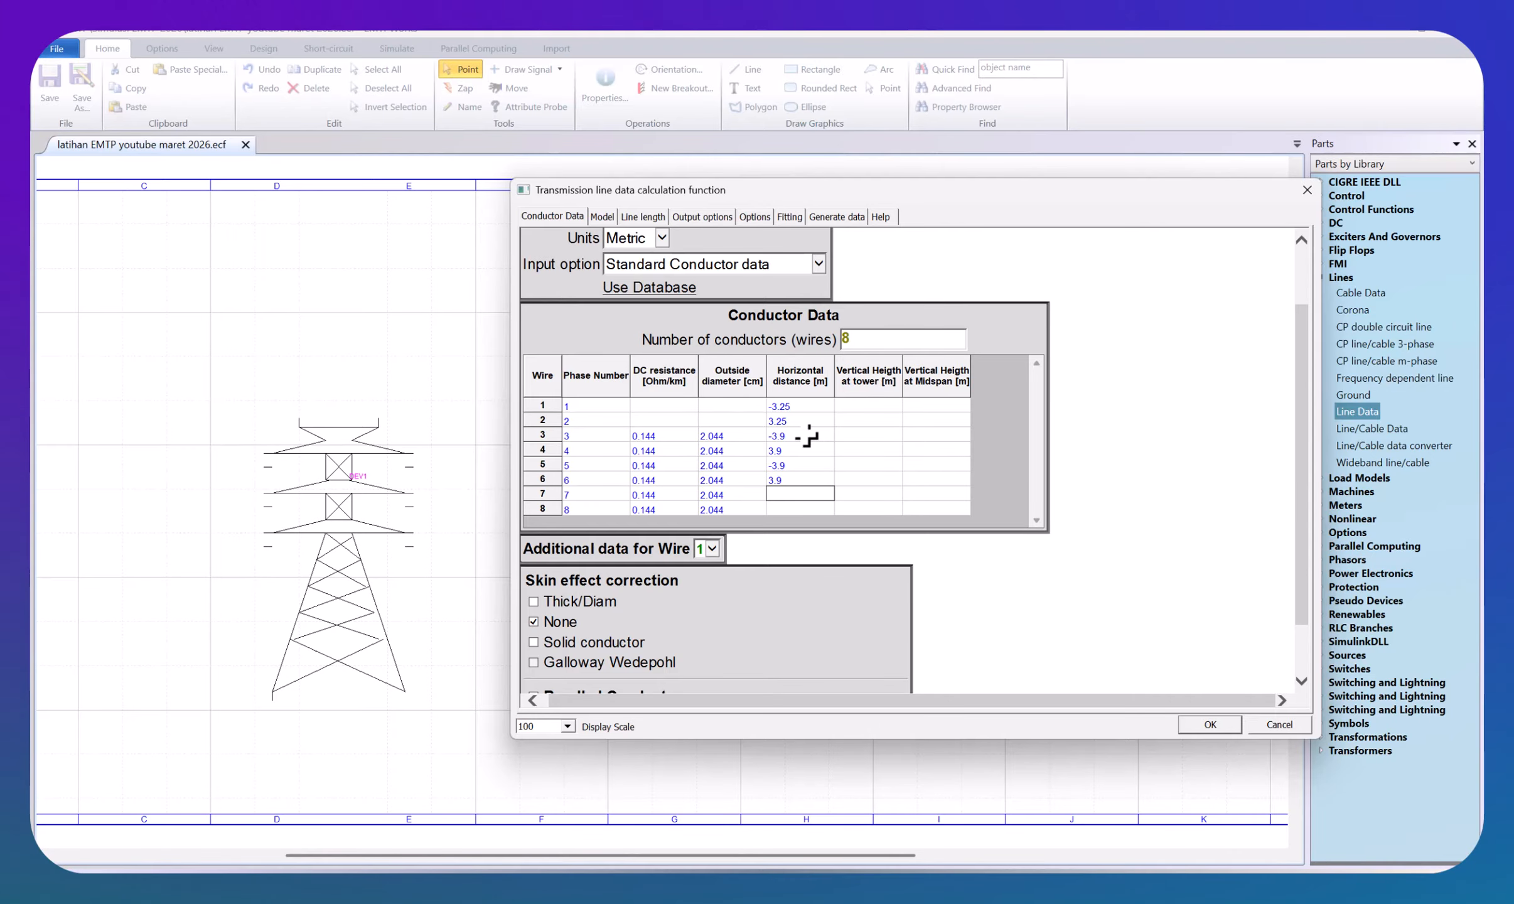
text(-3)
key(Return)
text(3.9)
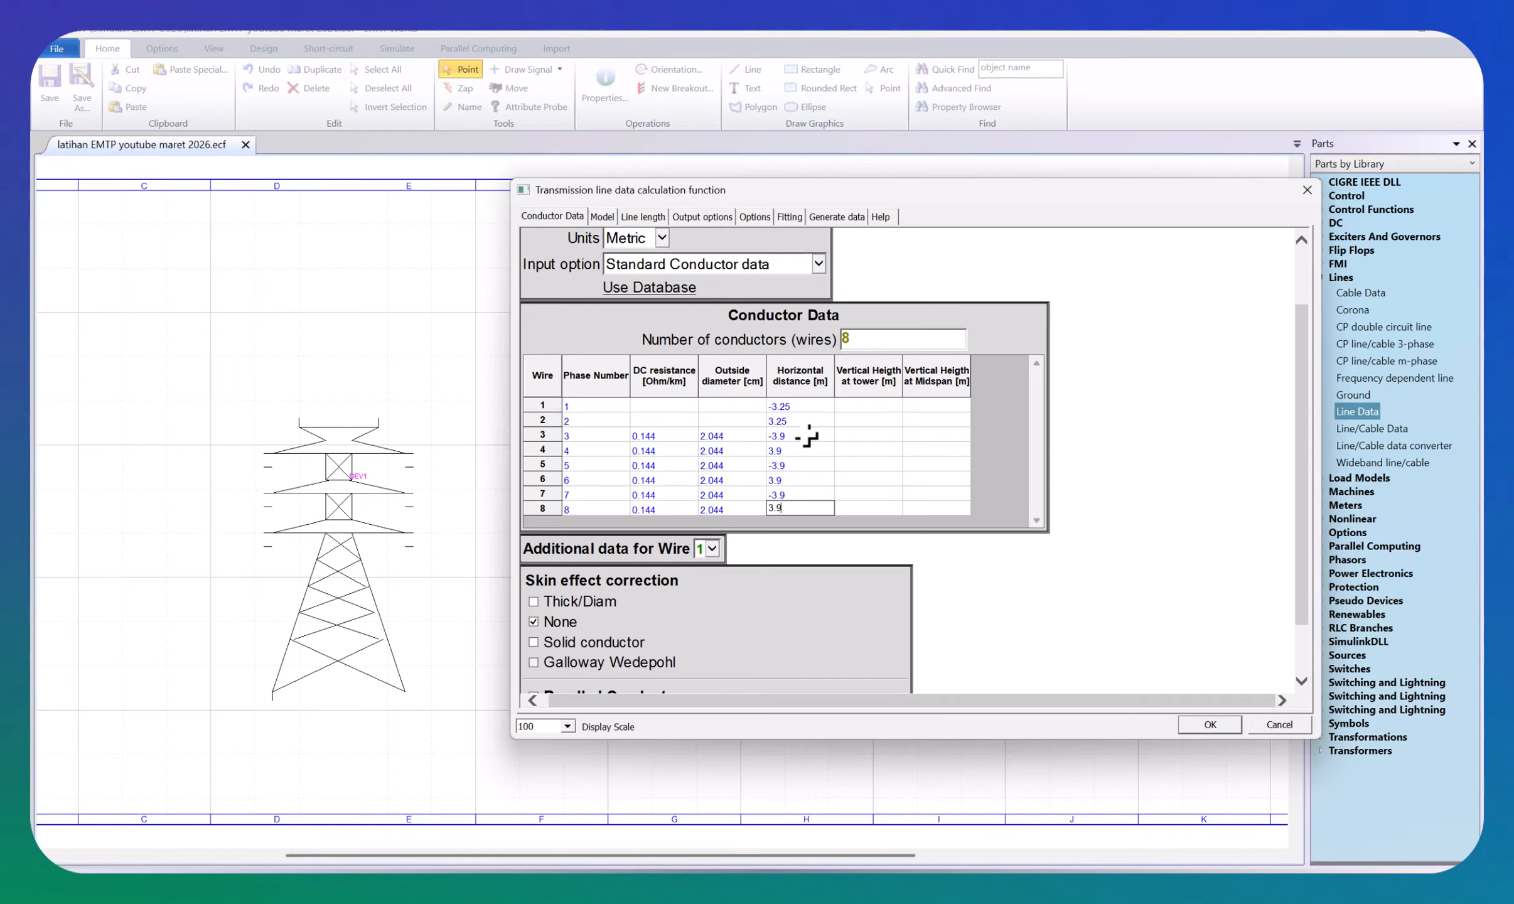
Step: Switch to the tower surge impedance workbook in Excel, look up the AA2+3 tower's base-to-midsection height, and return to EMTP
click(871, 449)
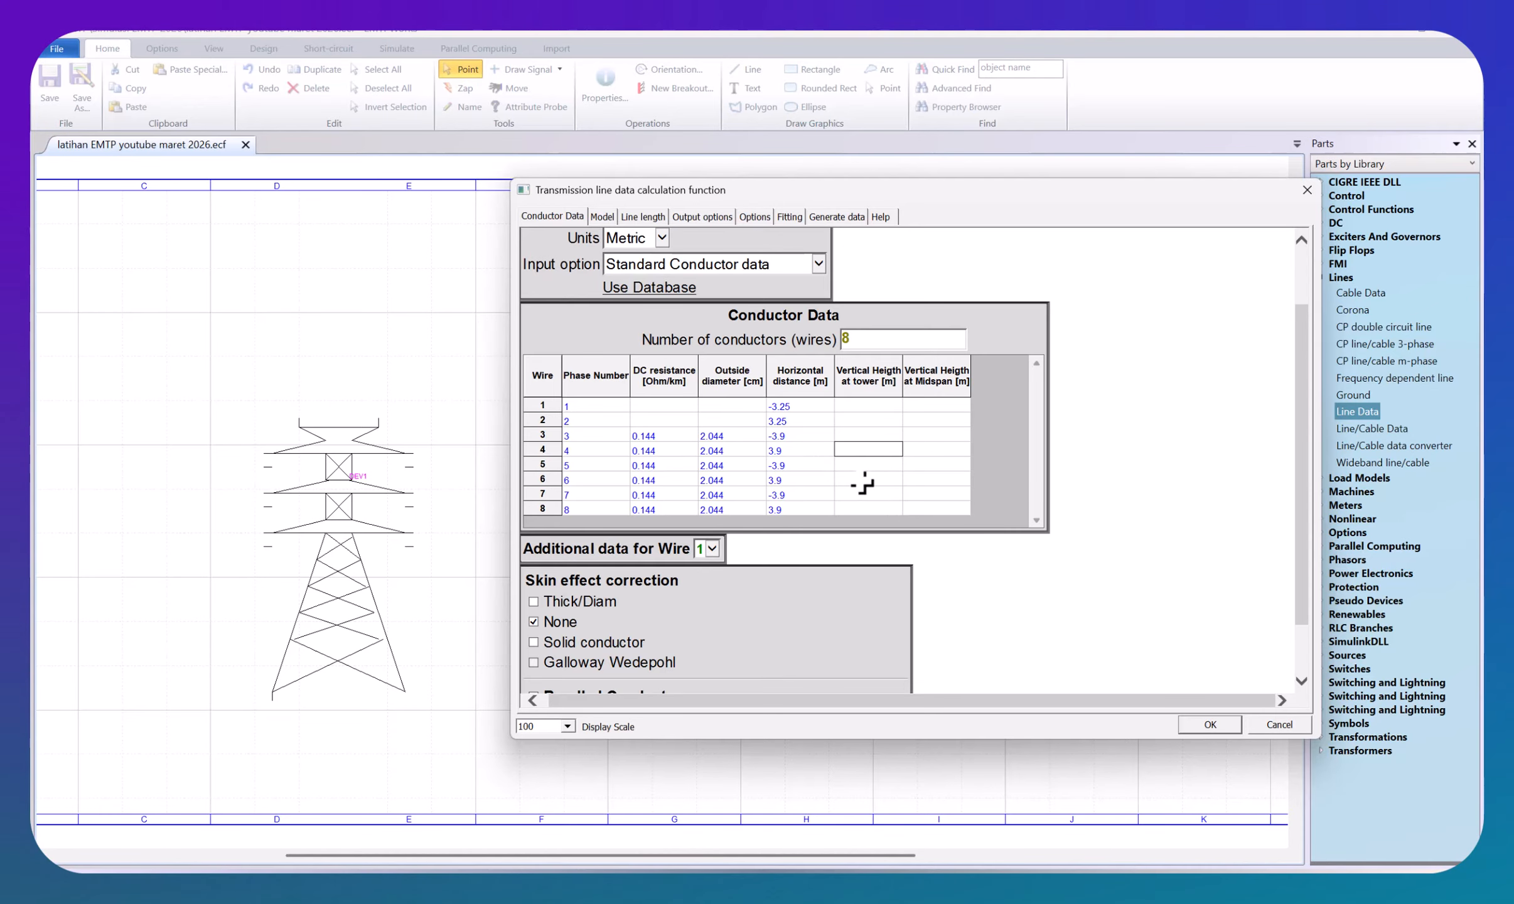
click(1102, 888)
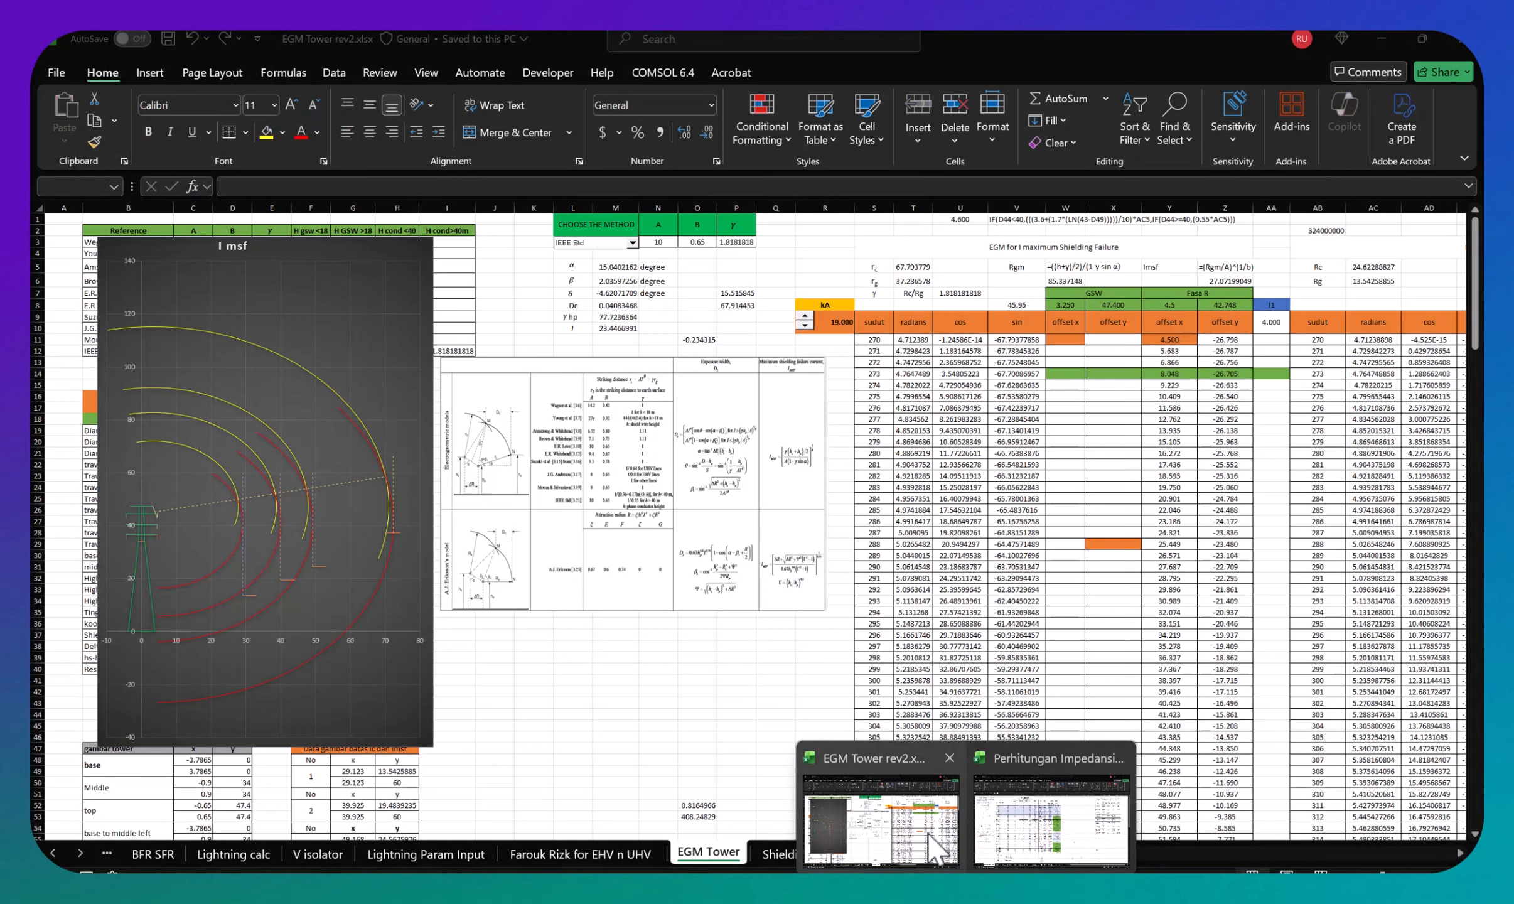
mouse_move(1017, 832)
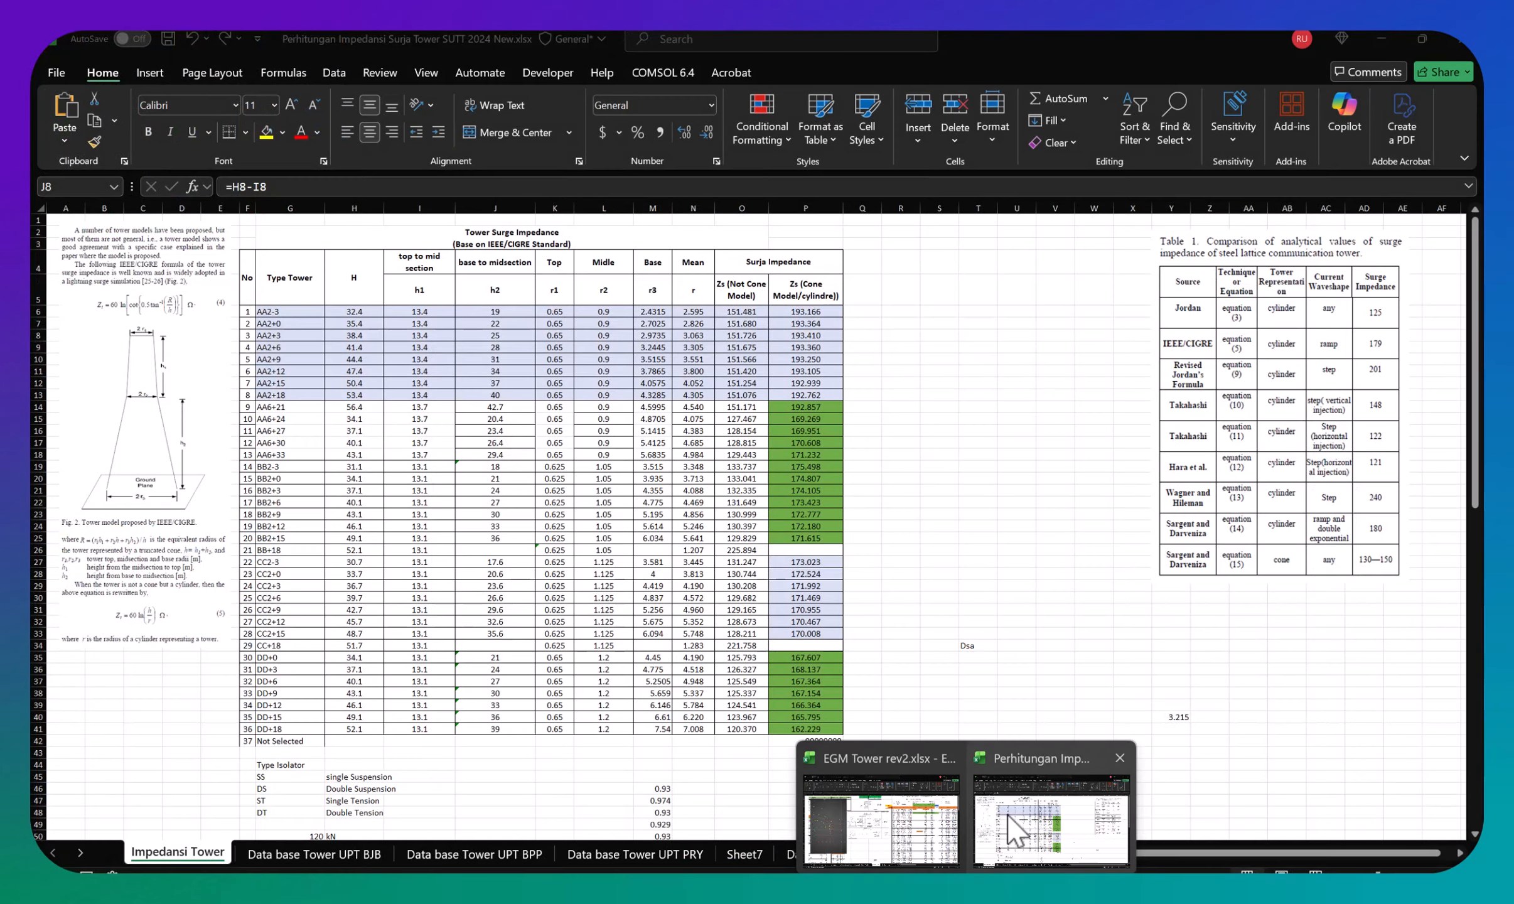
click(1017, 832)
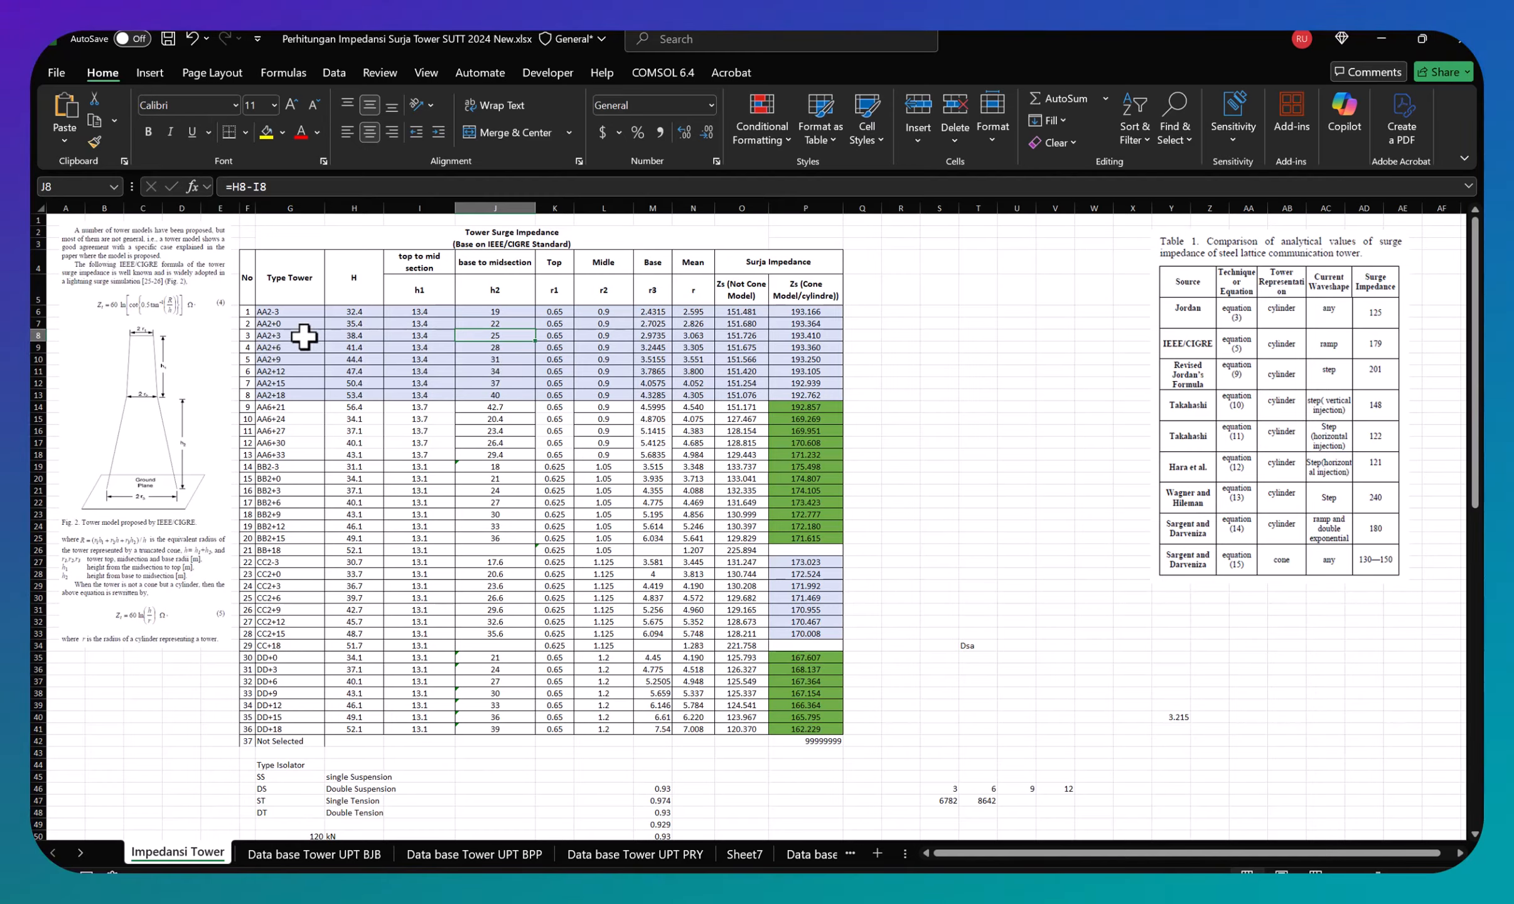
drag(290, 335, 459, 335)
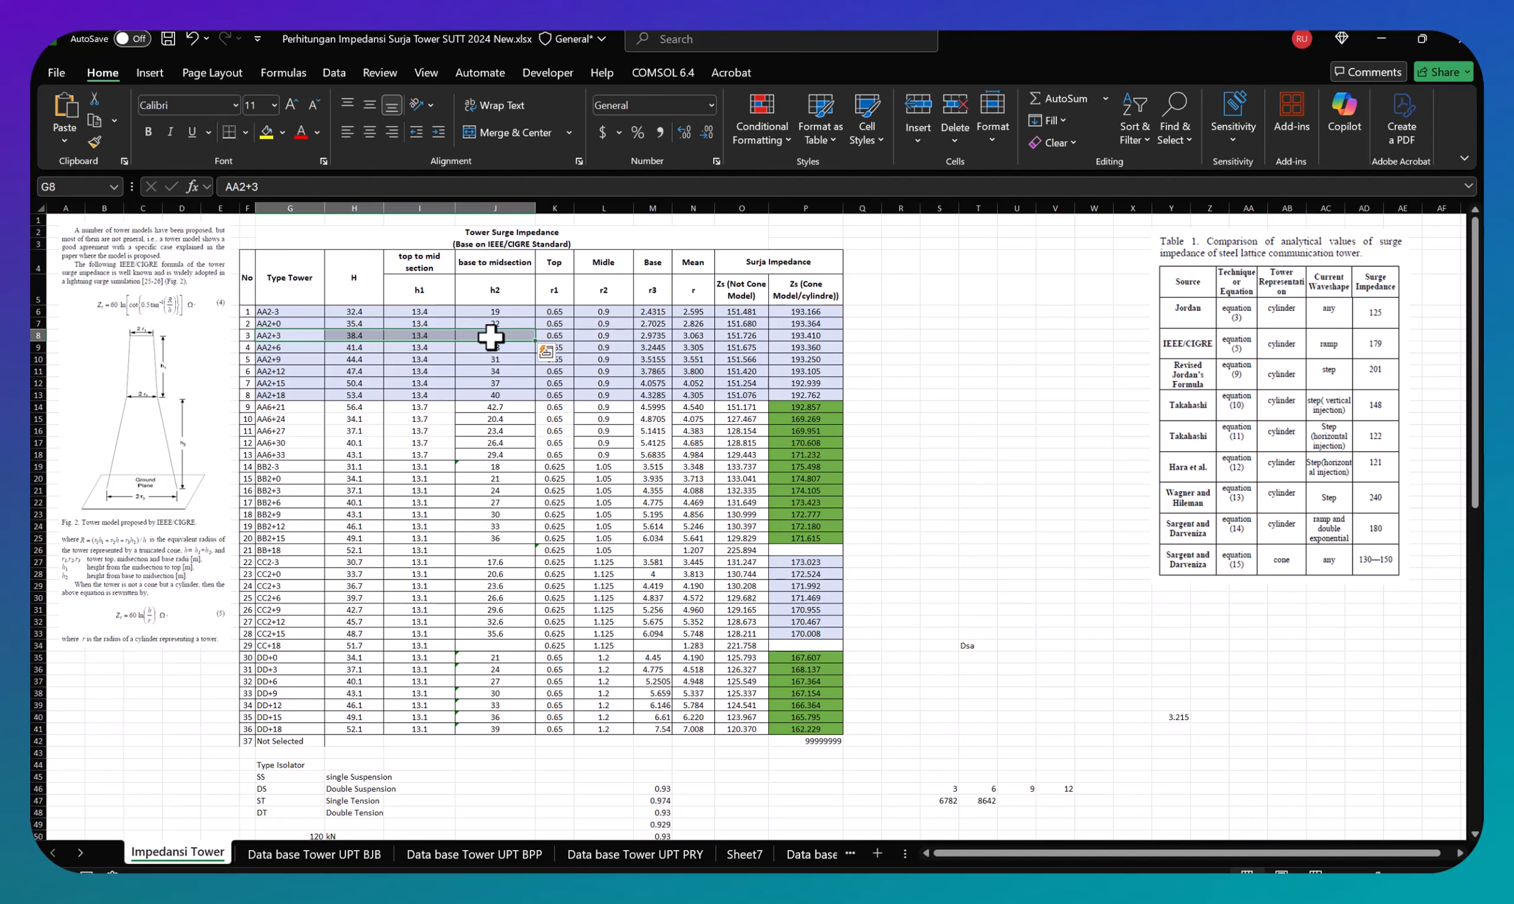
click(490, 337)
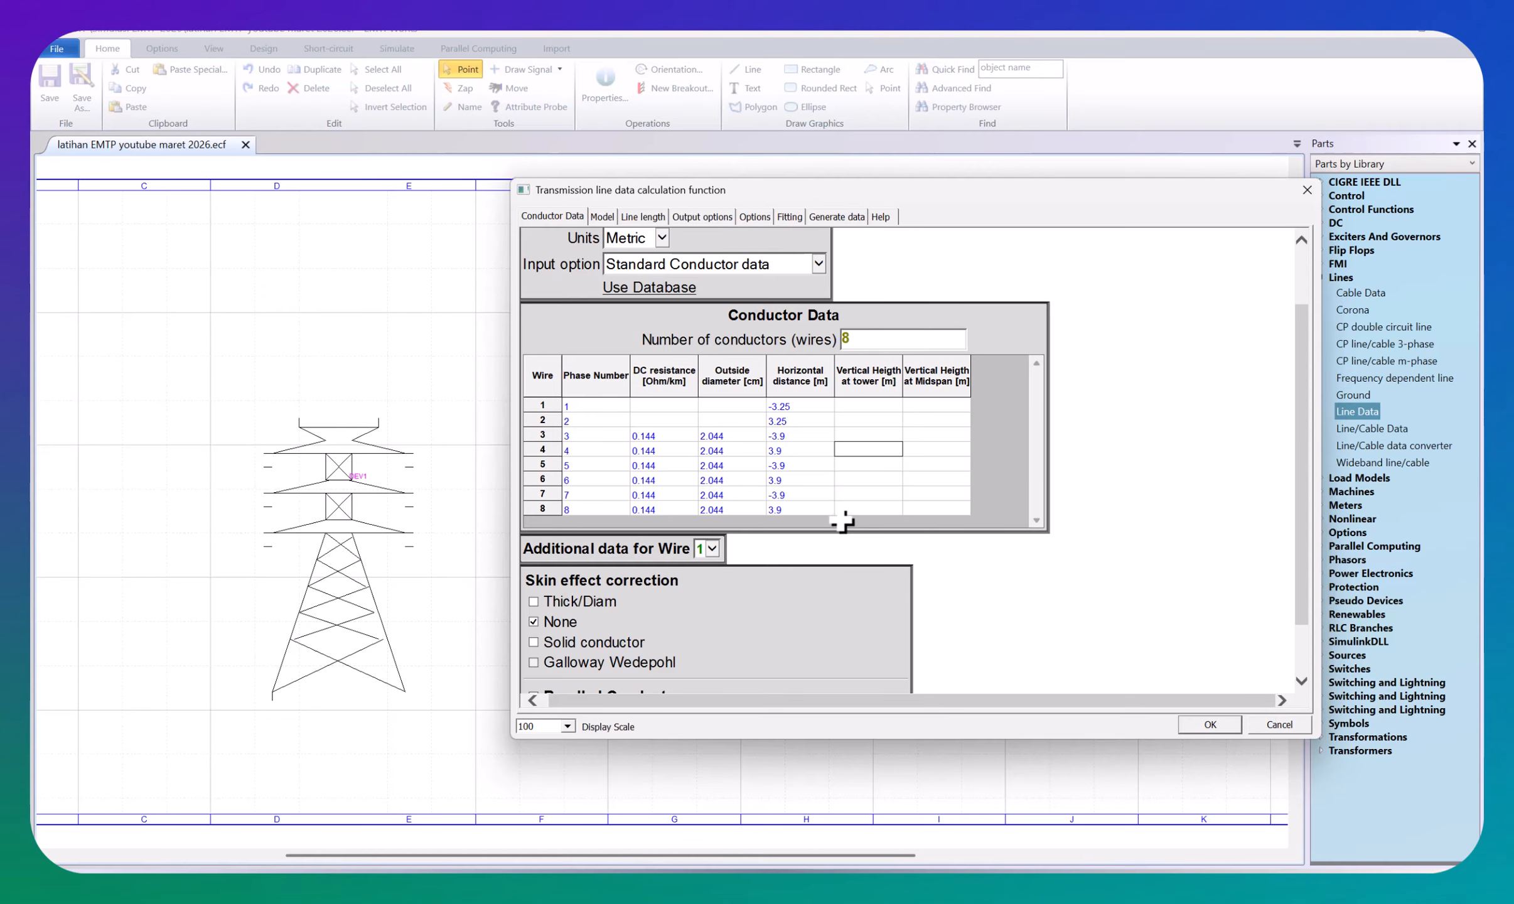
Step: Set the vertical heights at tower to 25 m for wires 7 and 8, 29 m for wires 5 and 6, and 33 m for wires 3 and 4
click(859, 509)
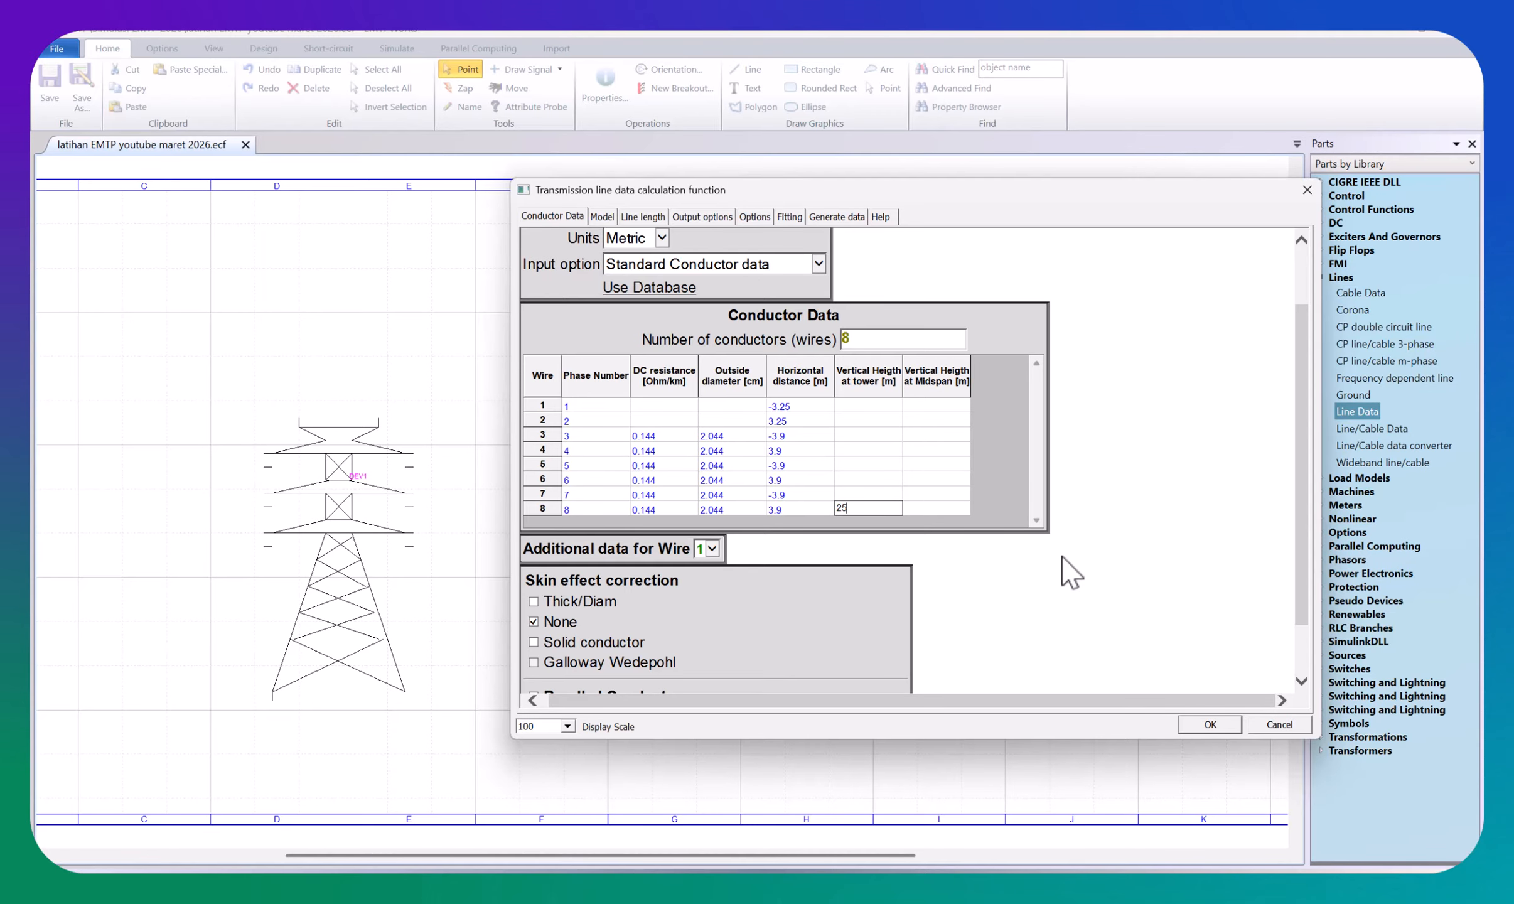
key(Up)
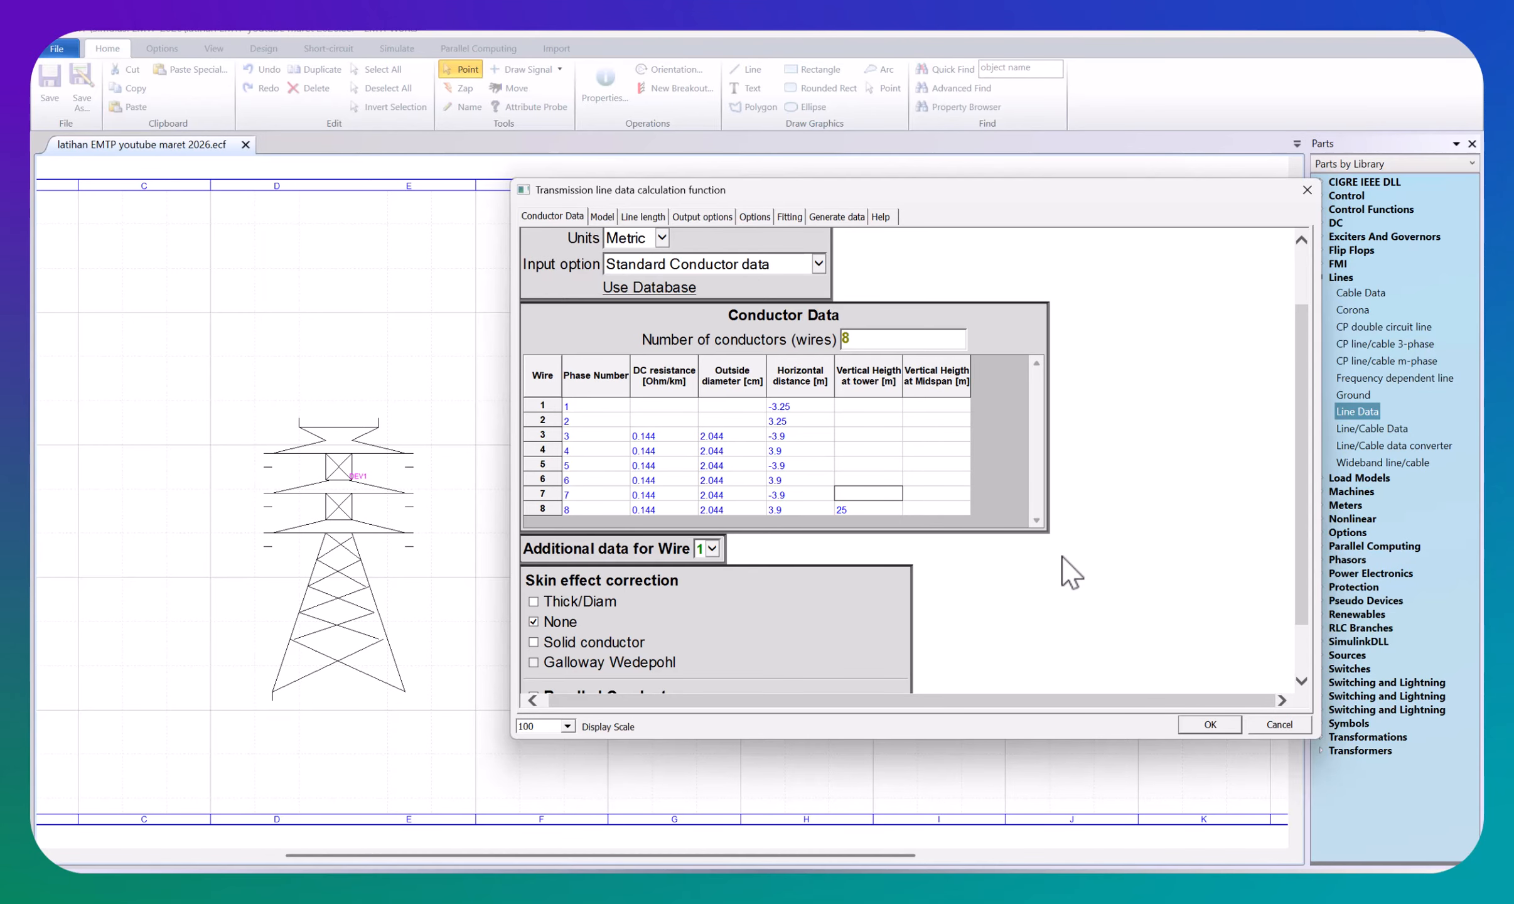
key(Up)
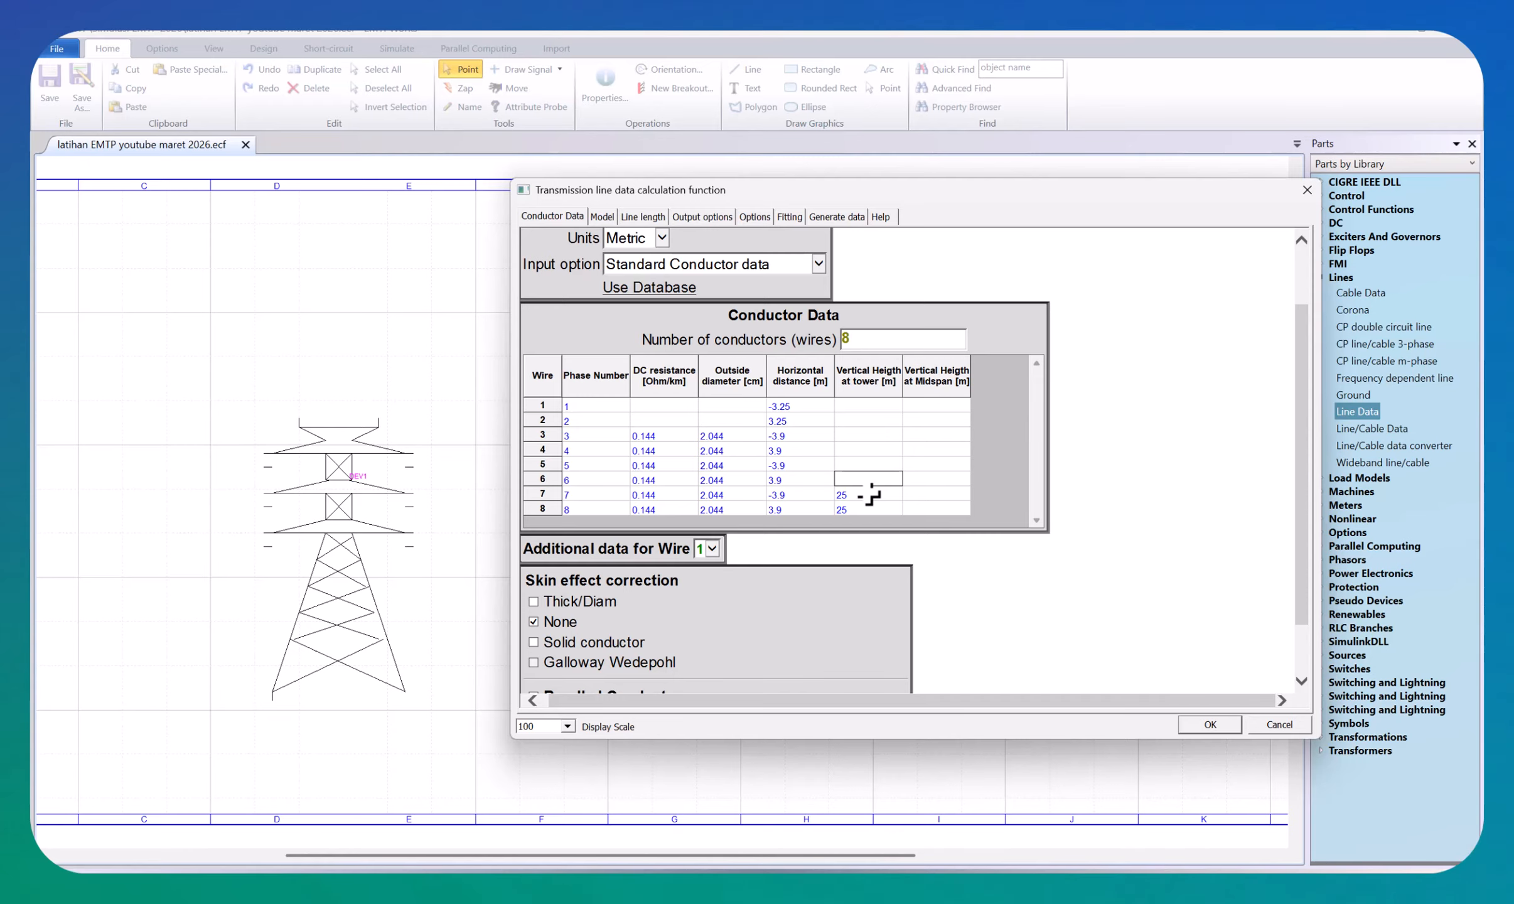
key(Up)
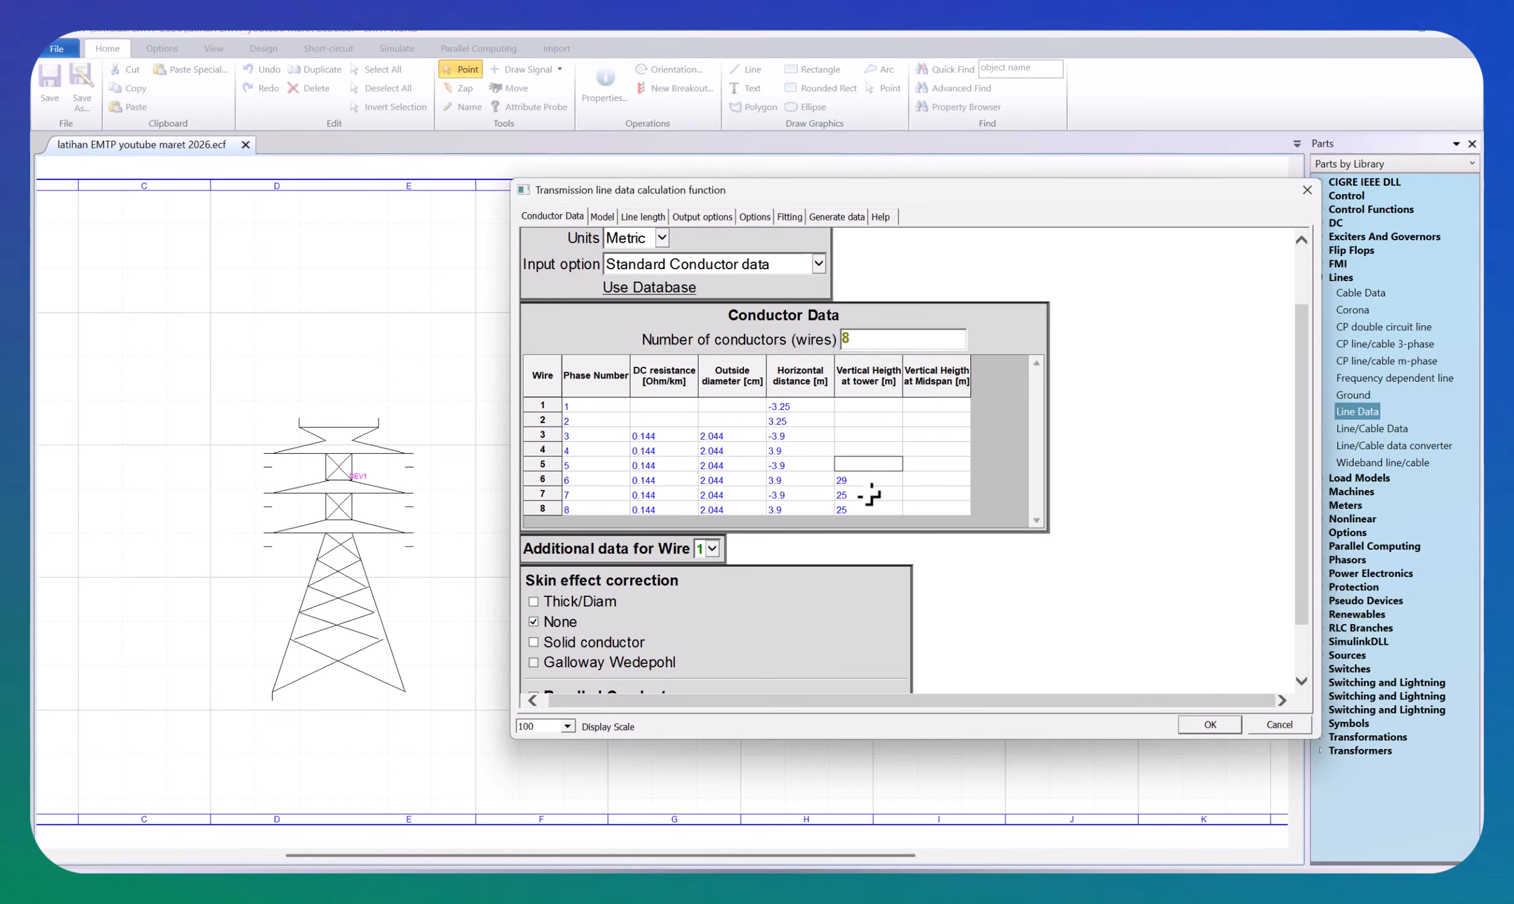
text(29)
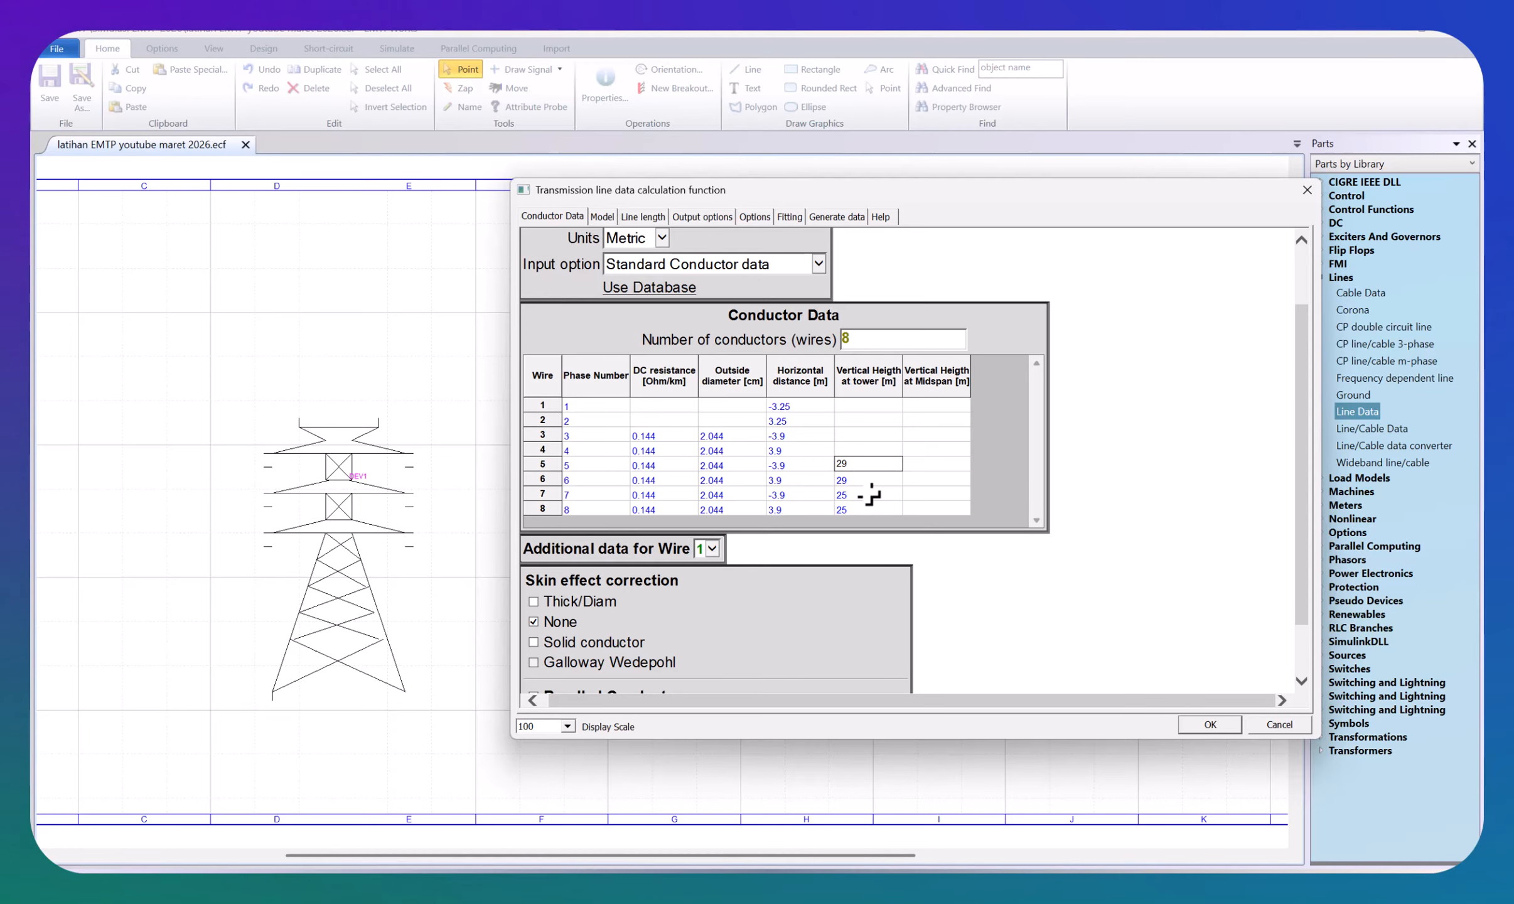
key(Up)
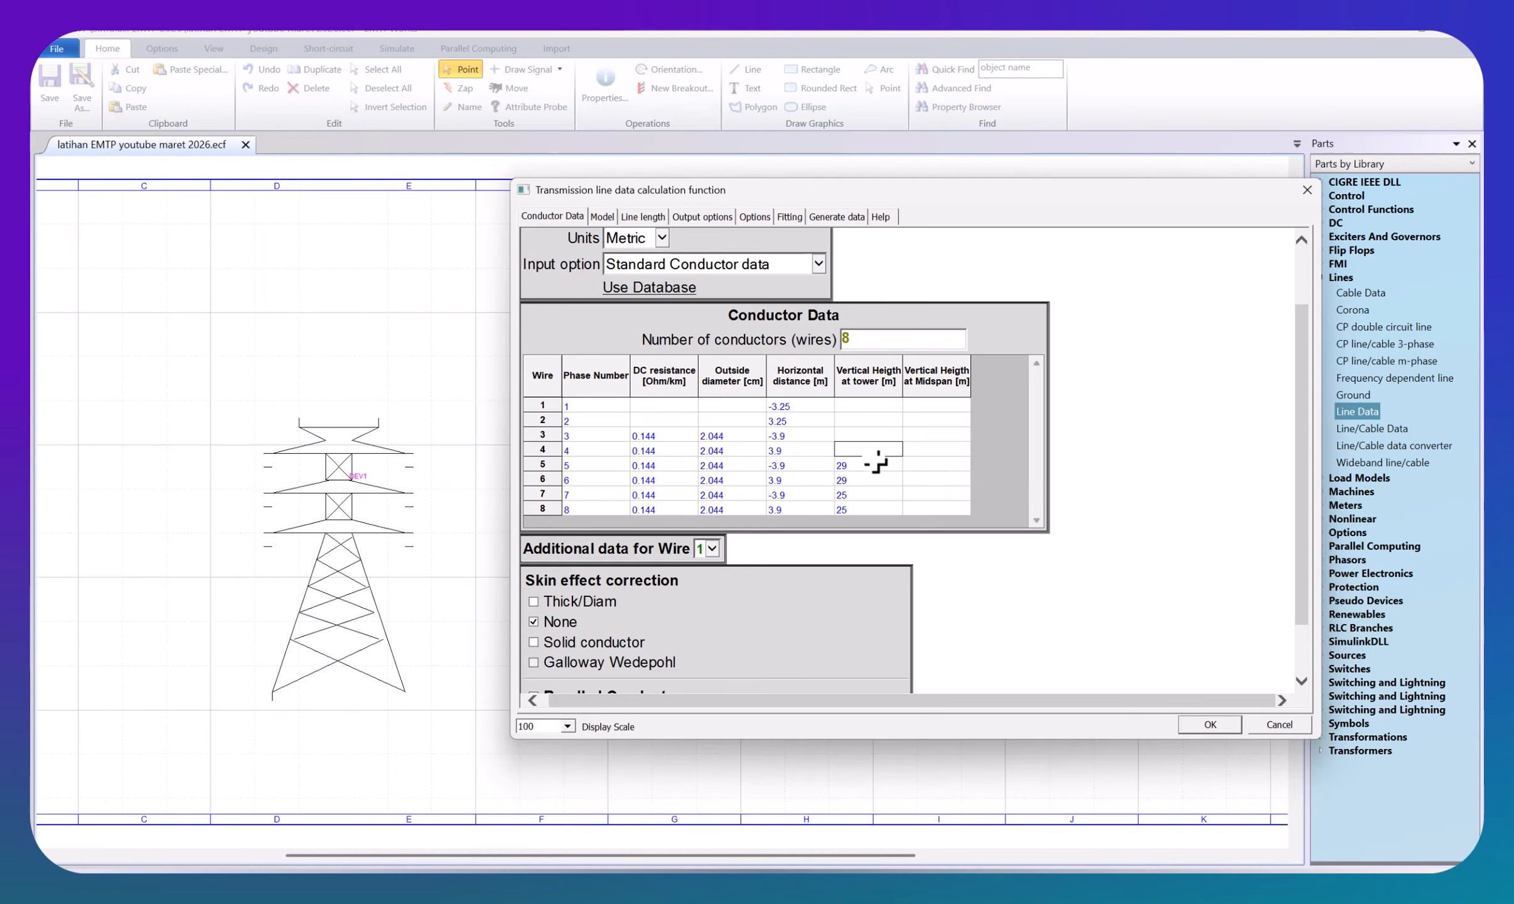
text(33)
click(862, 434)
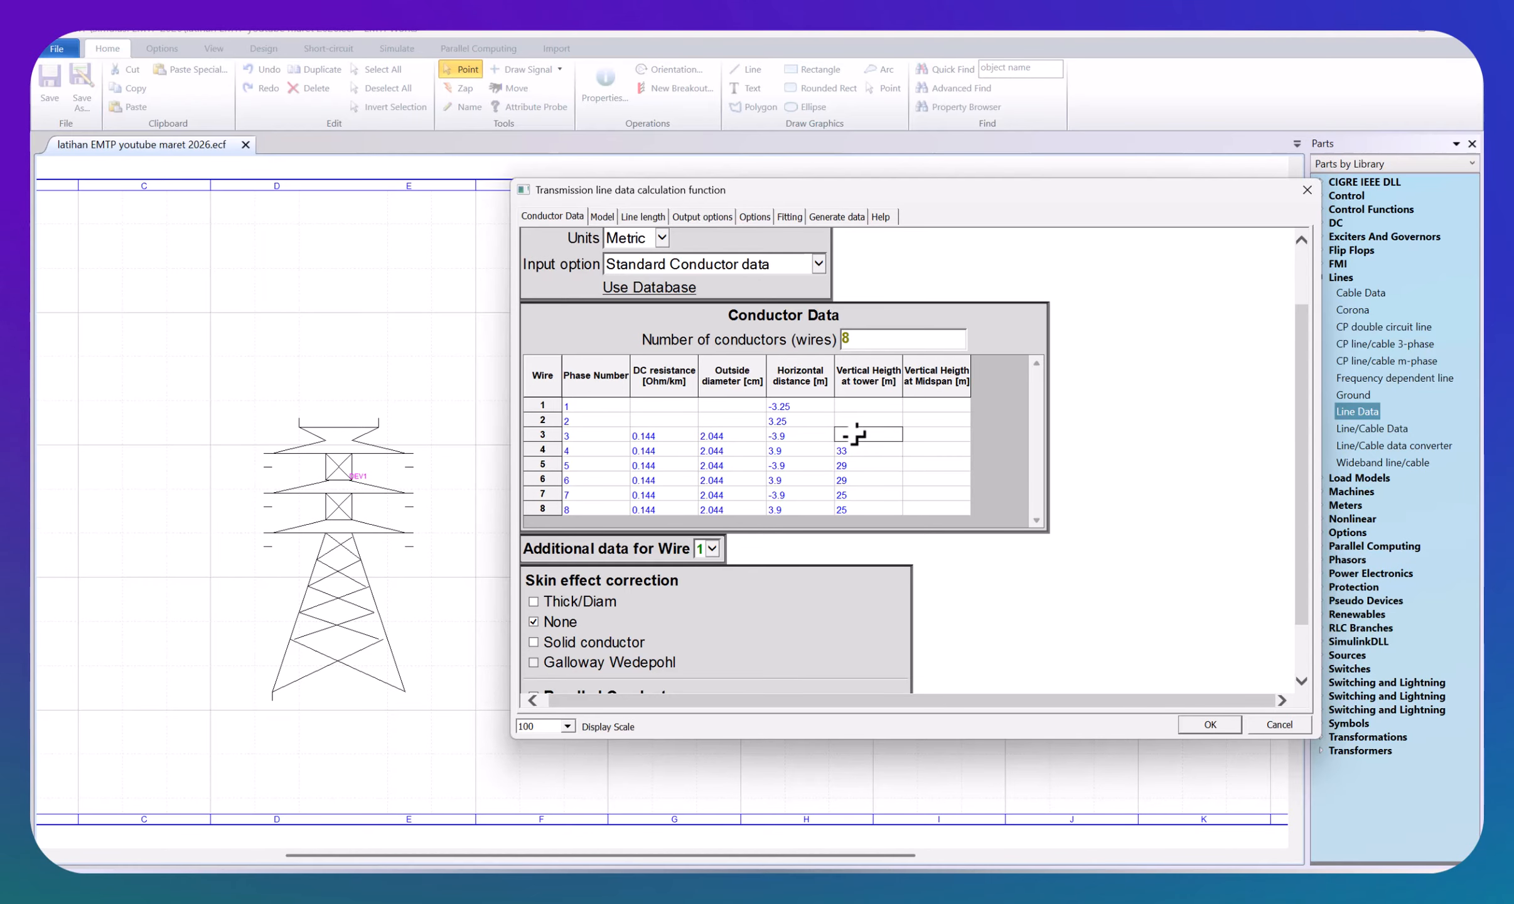
click(876, 481)
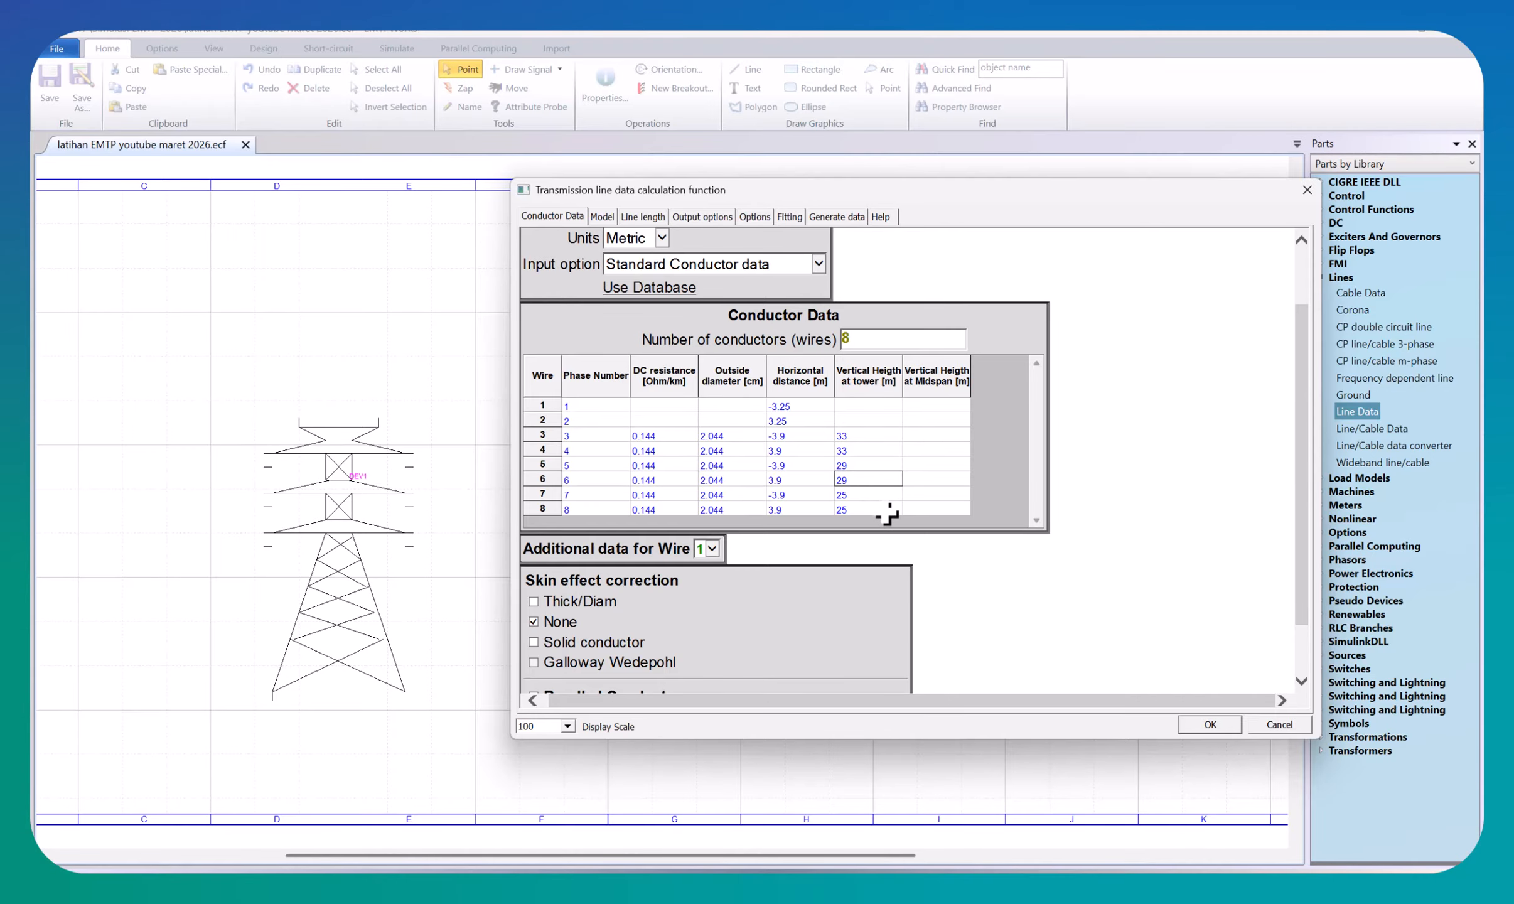
Step: Set the vertical height at tower to 36 m for wires 1 and 2
click(869, 419)
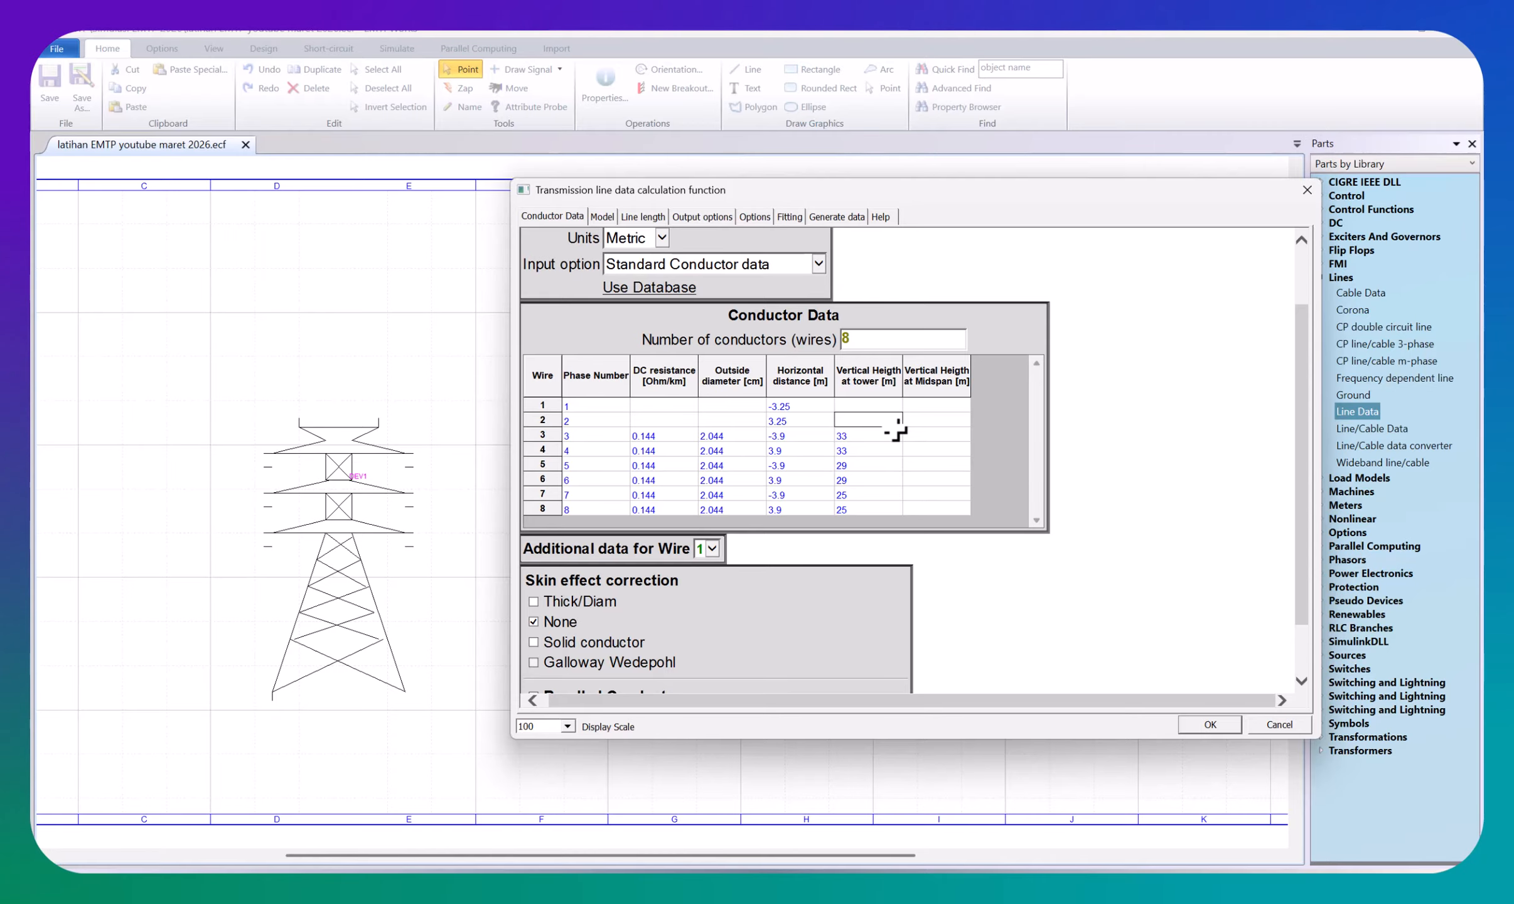
key(Up)
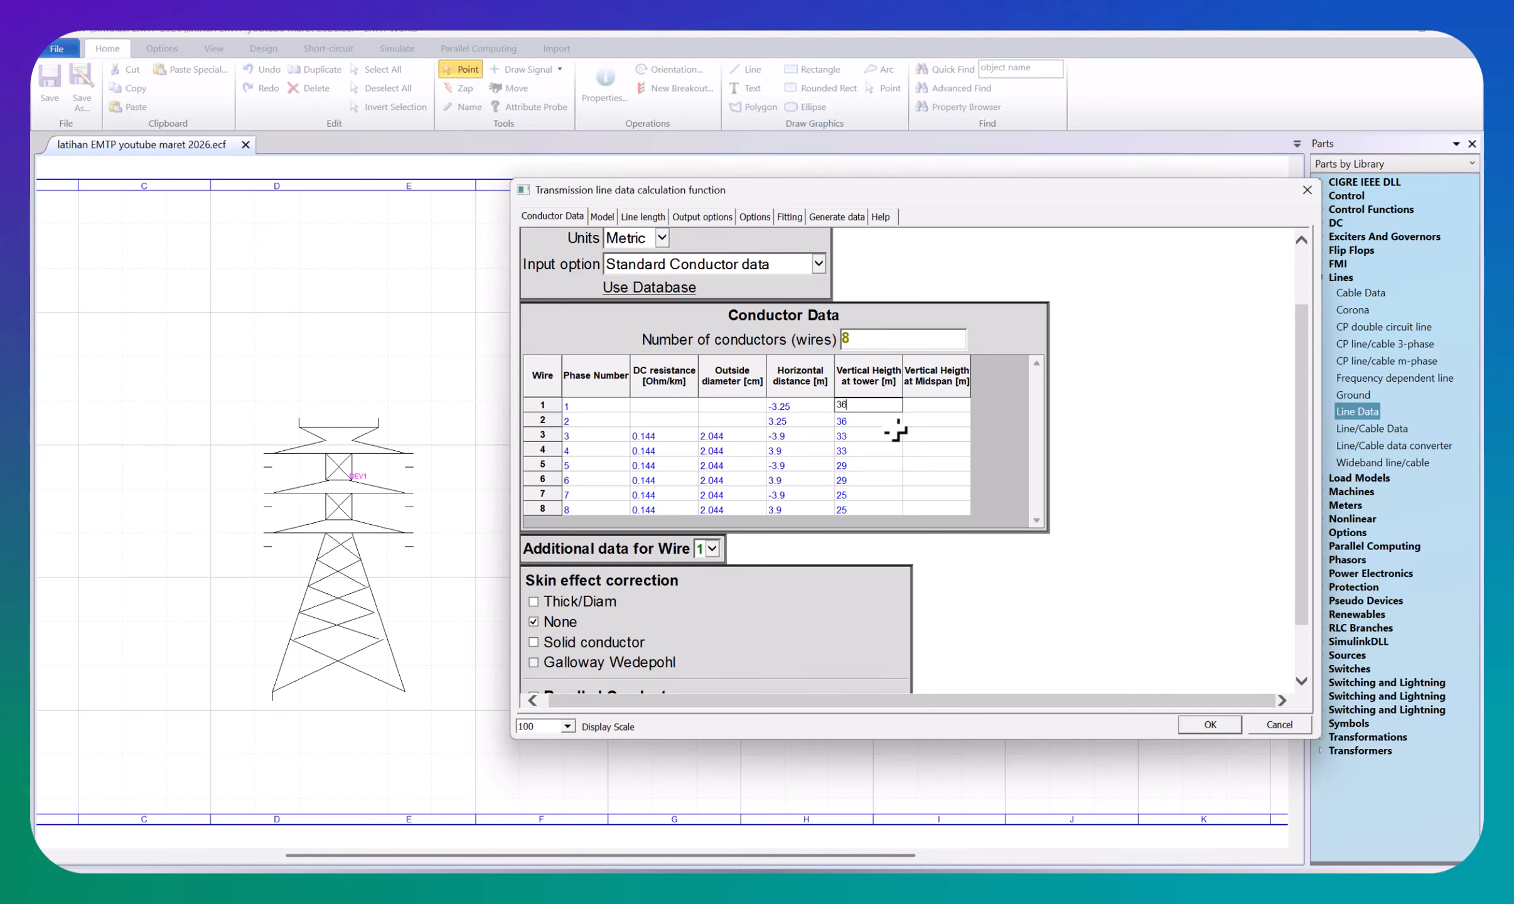
key(Up)
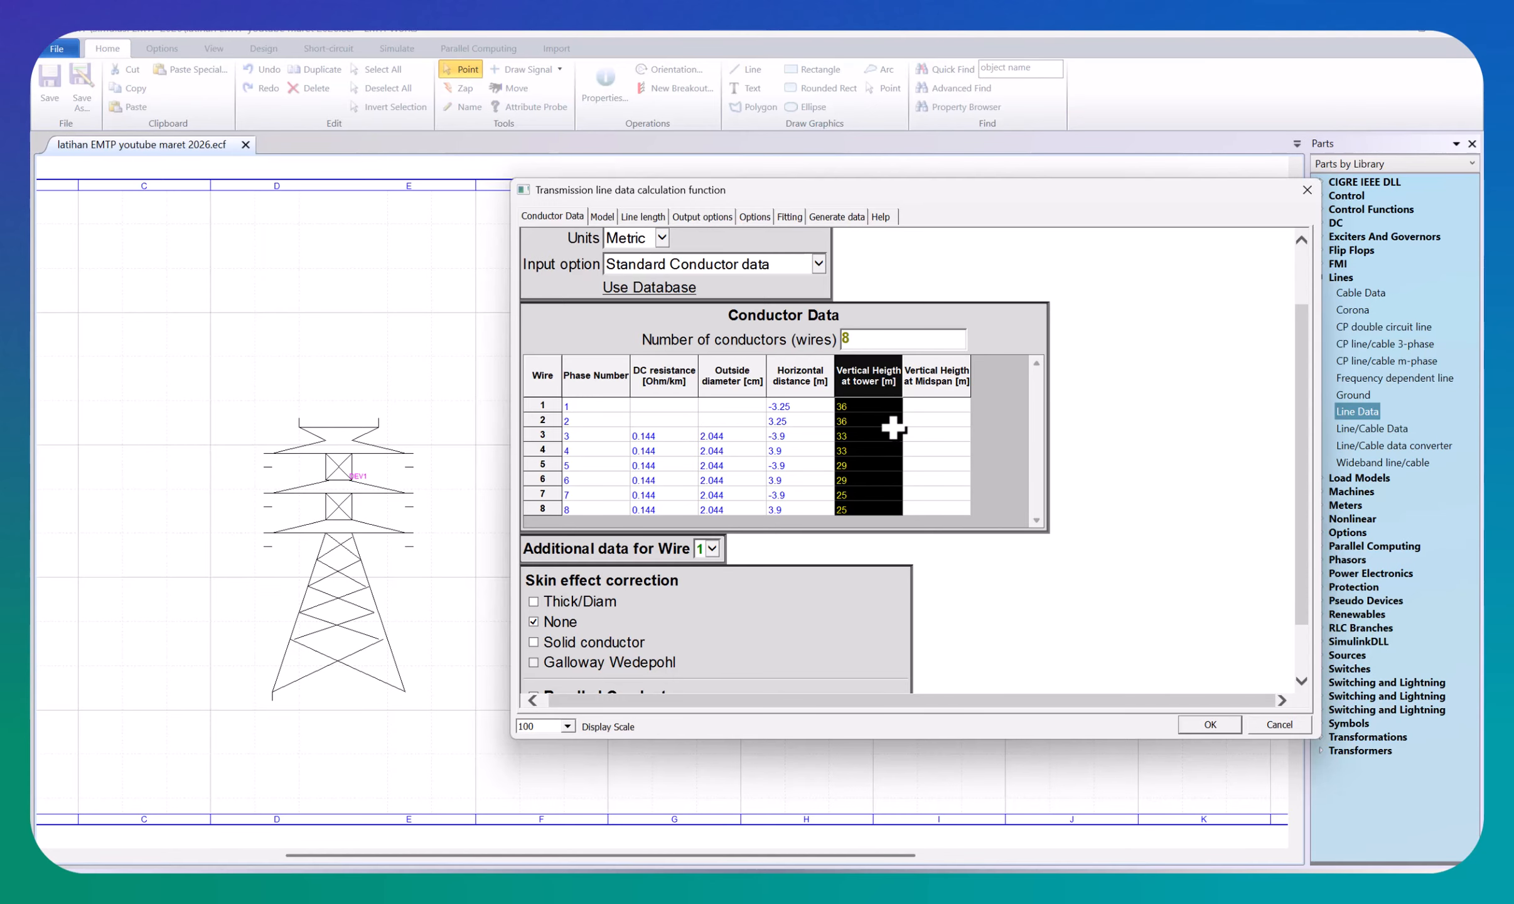
Step: Set the vertical heights at midspan to 36 m for wires 1 and 2 and 33 m for wires 3 and 4
click(918, 432)
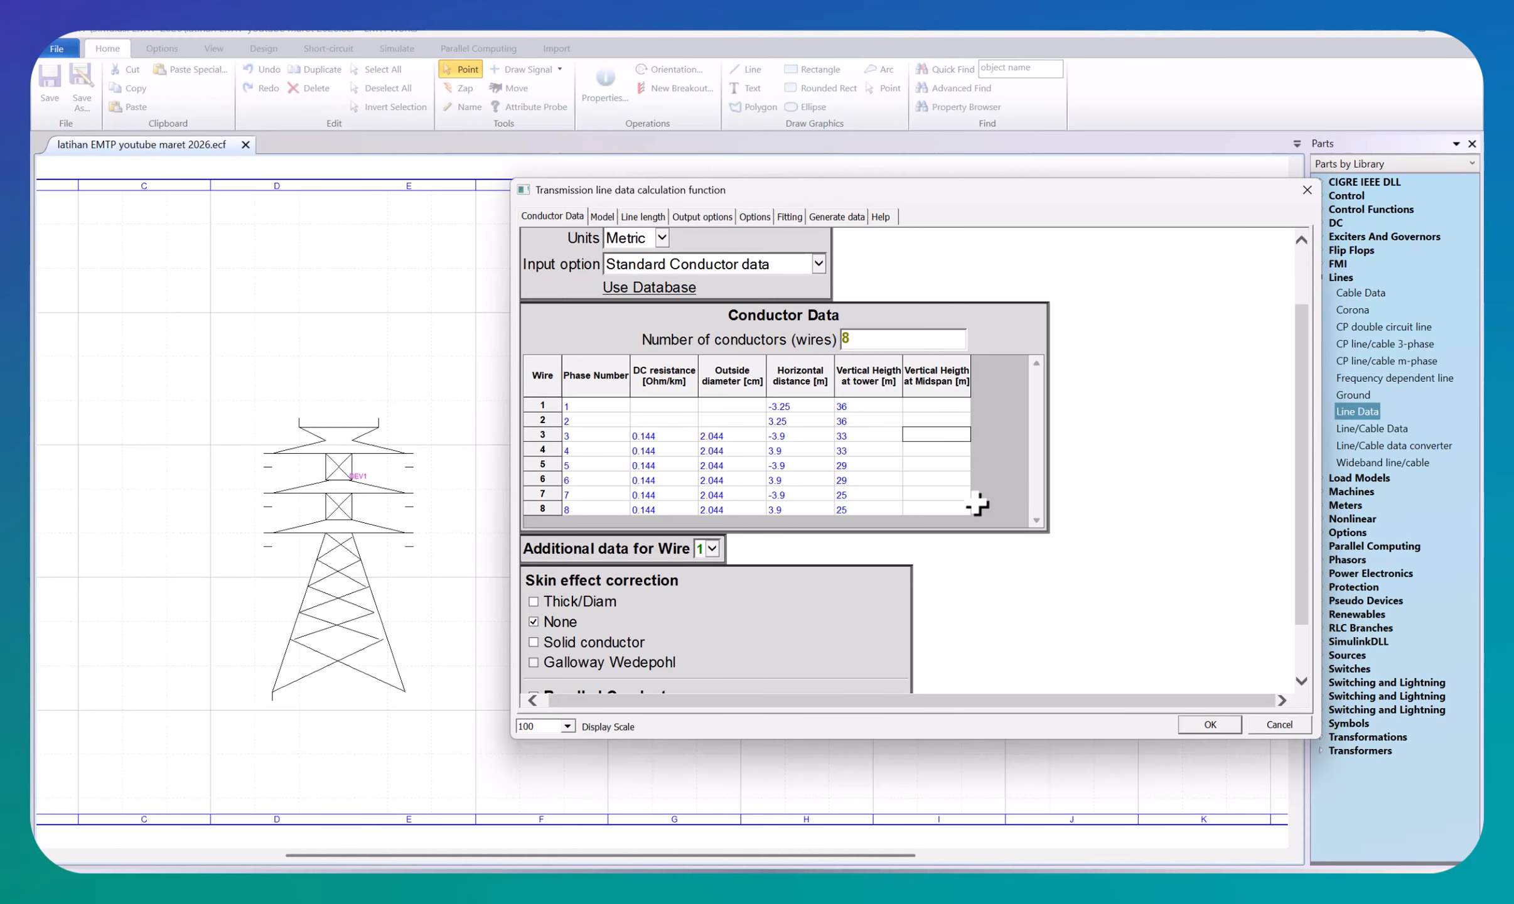
click(930, 406)
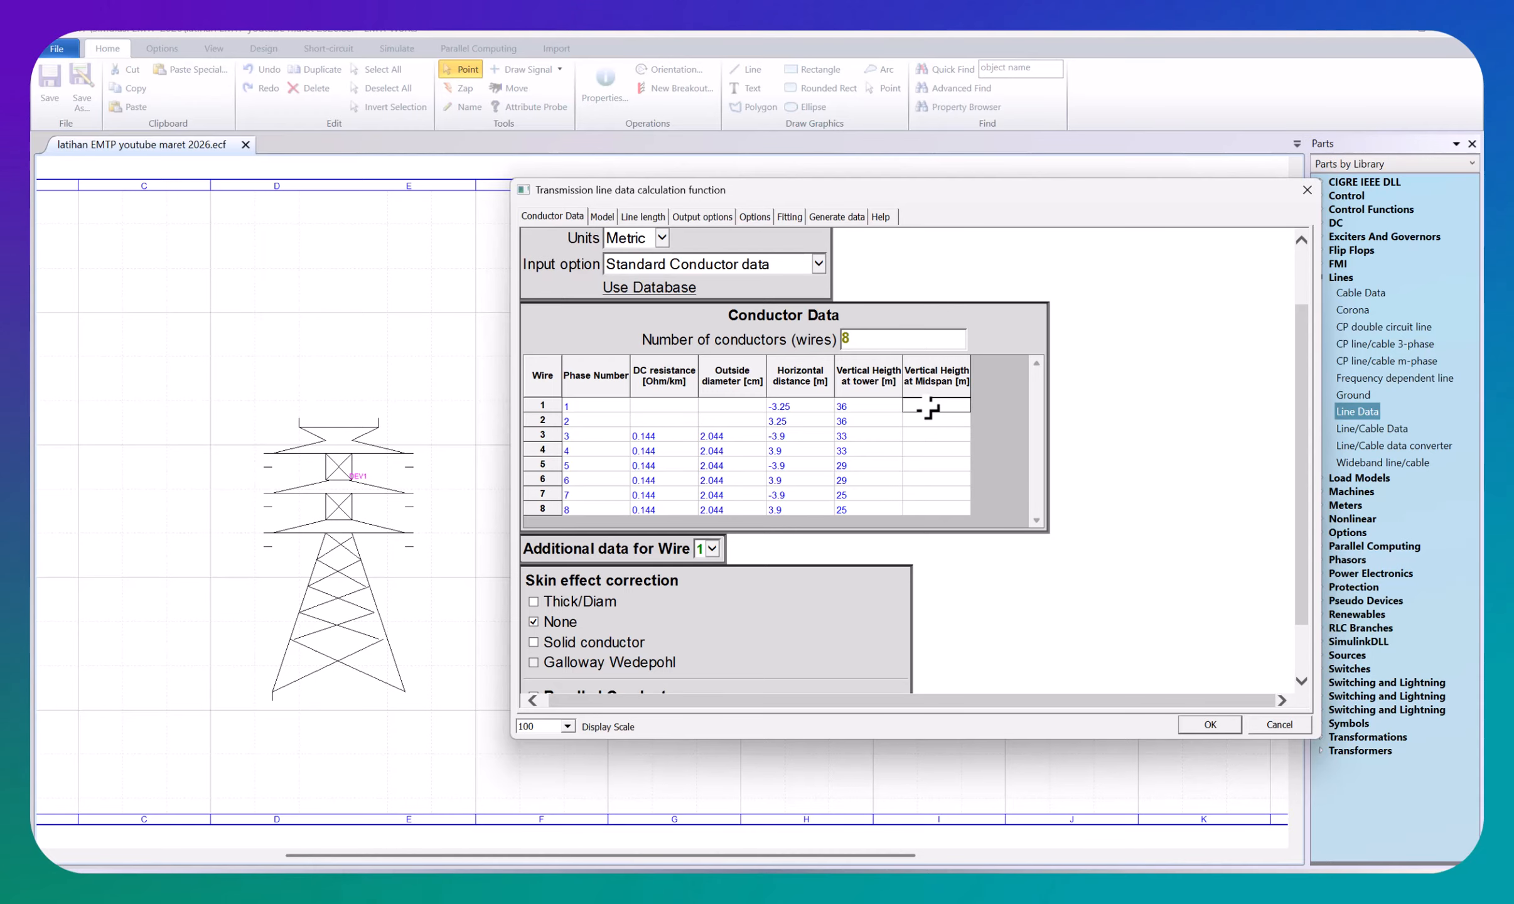
key(Return)
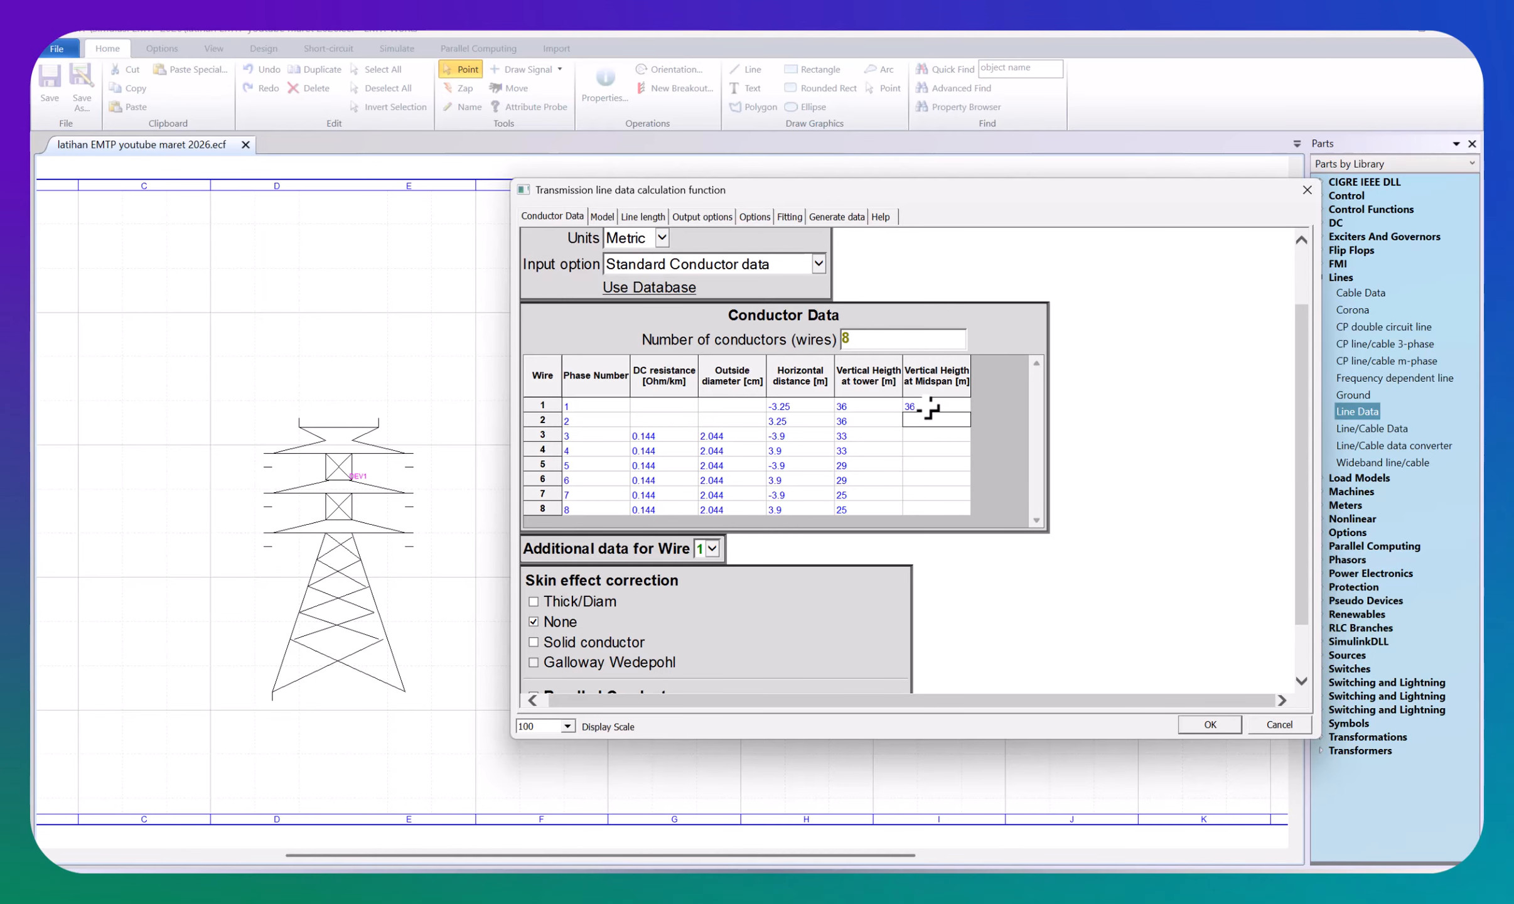
key(Return)
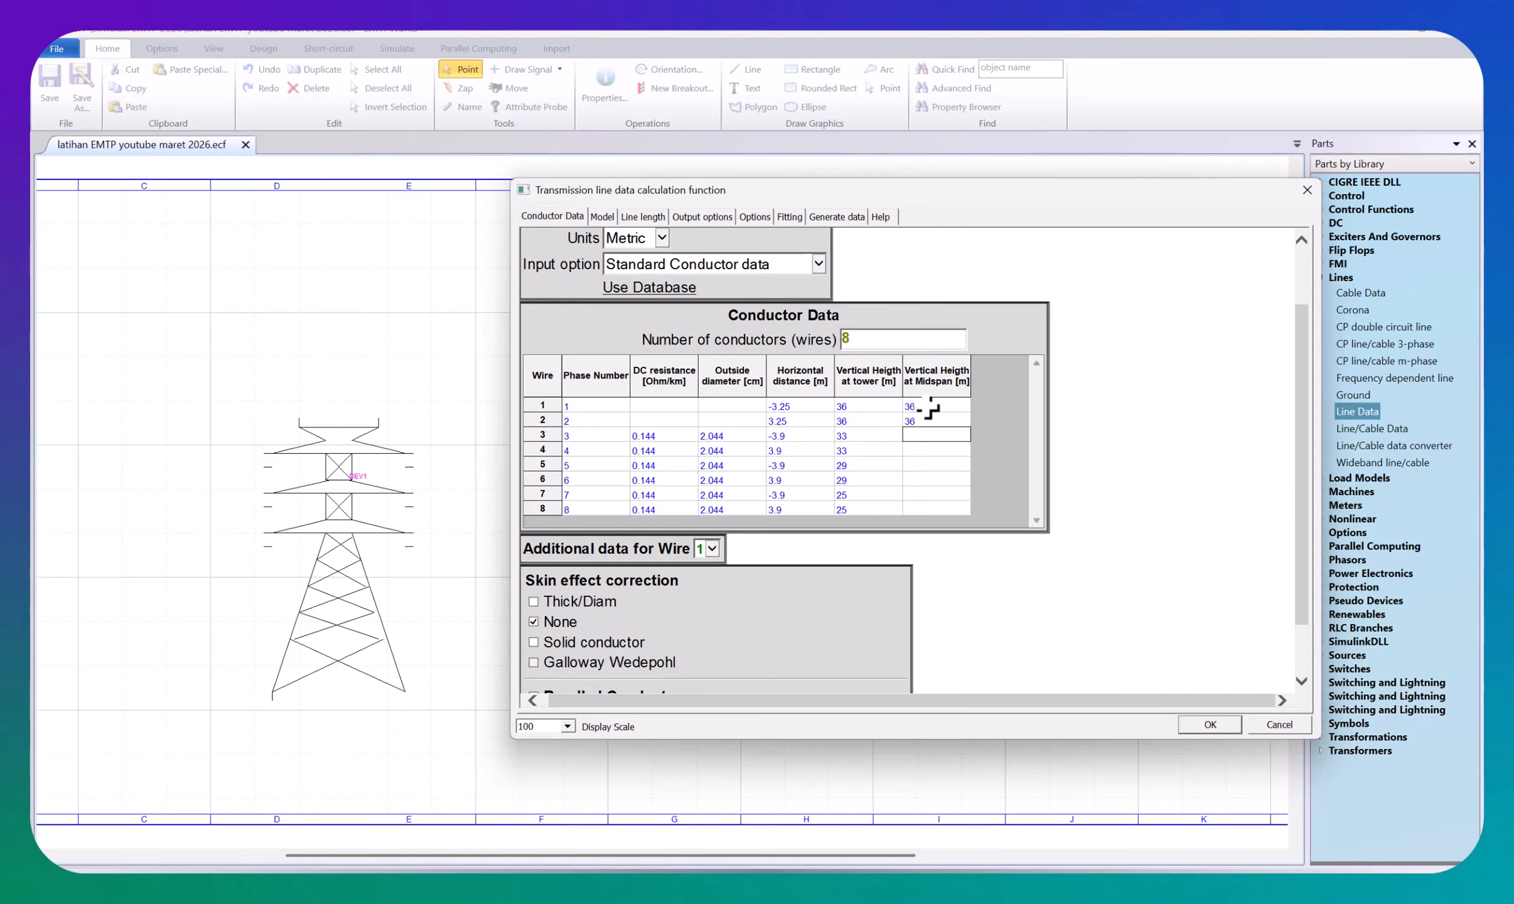
text(33)
key(Return)
text(33)
key(Return)
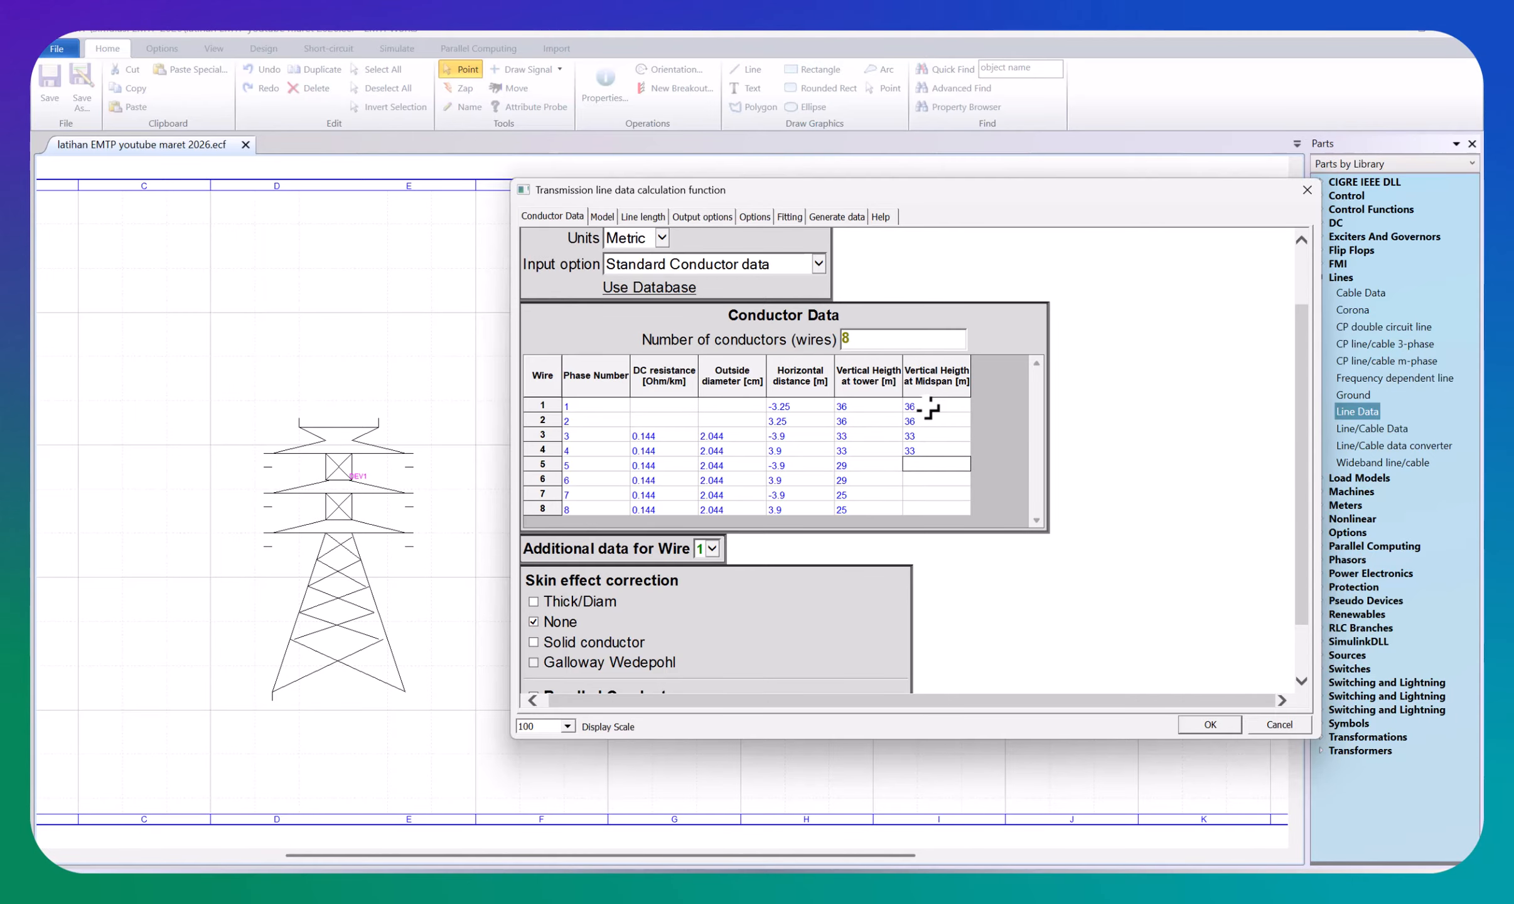
Step: Set the vertical heights at midspan to 29 m for wires 5 and 6 and 25 m for wires 7 and 8
key(BackSpace)
key(Return)
text(29)
key(Return)
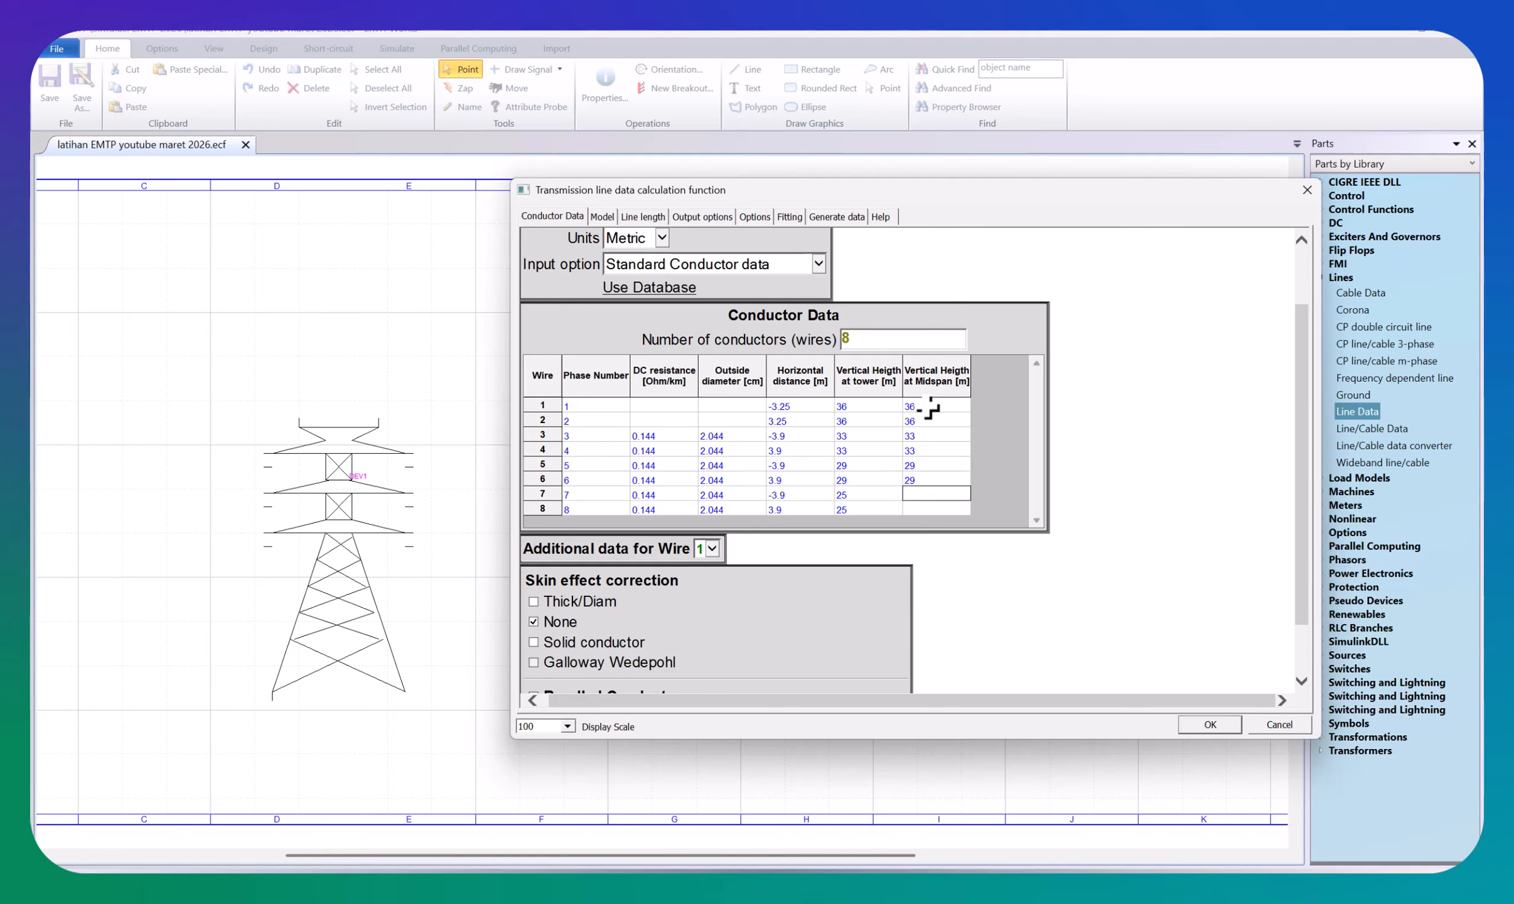
key(Return)
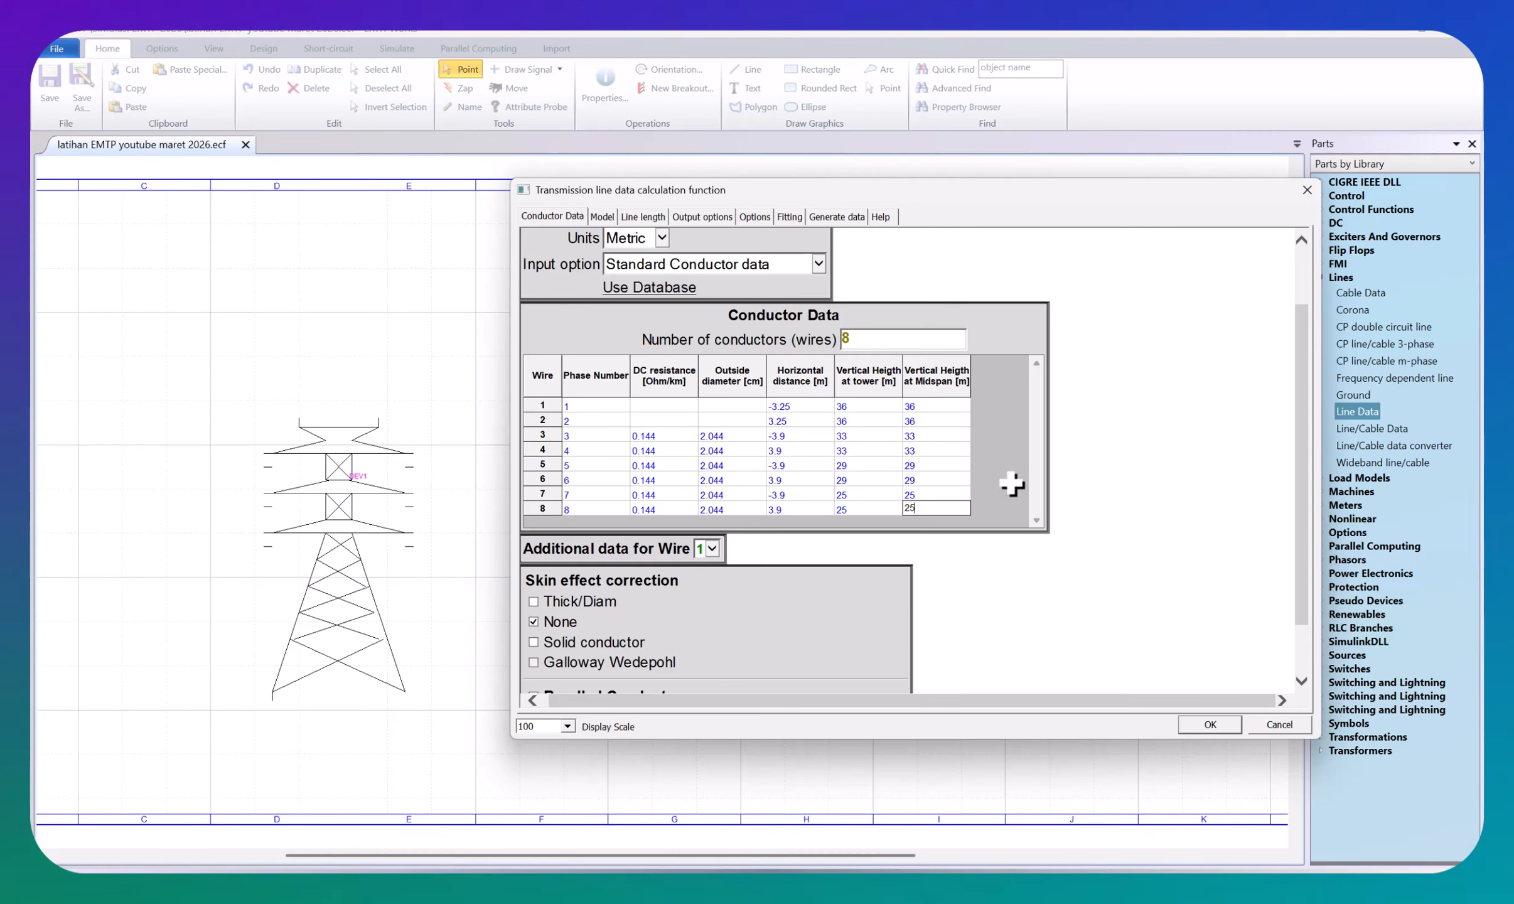
click(604, 421)
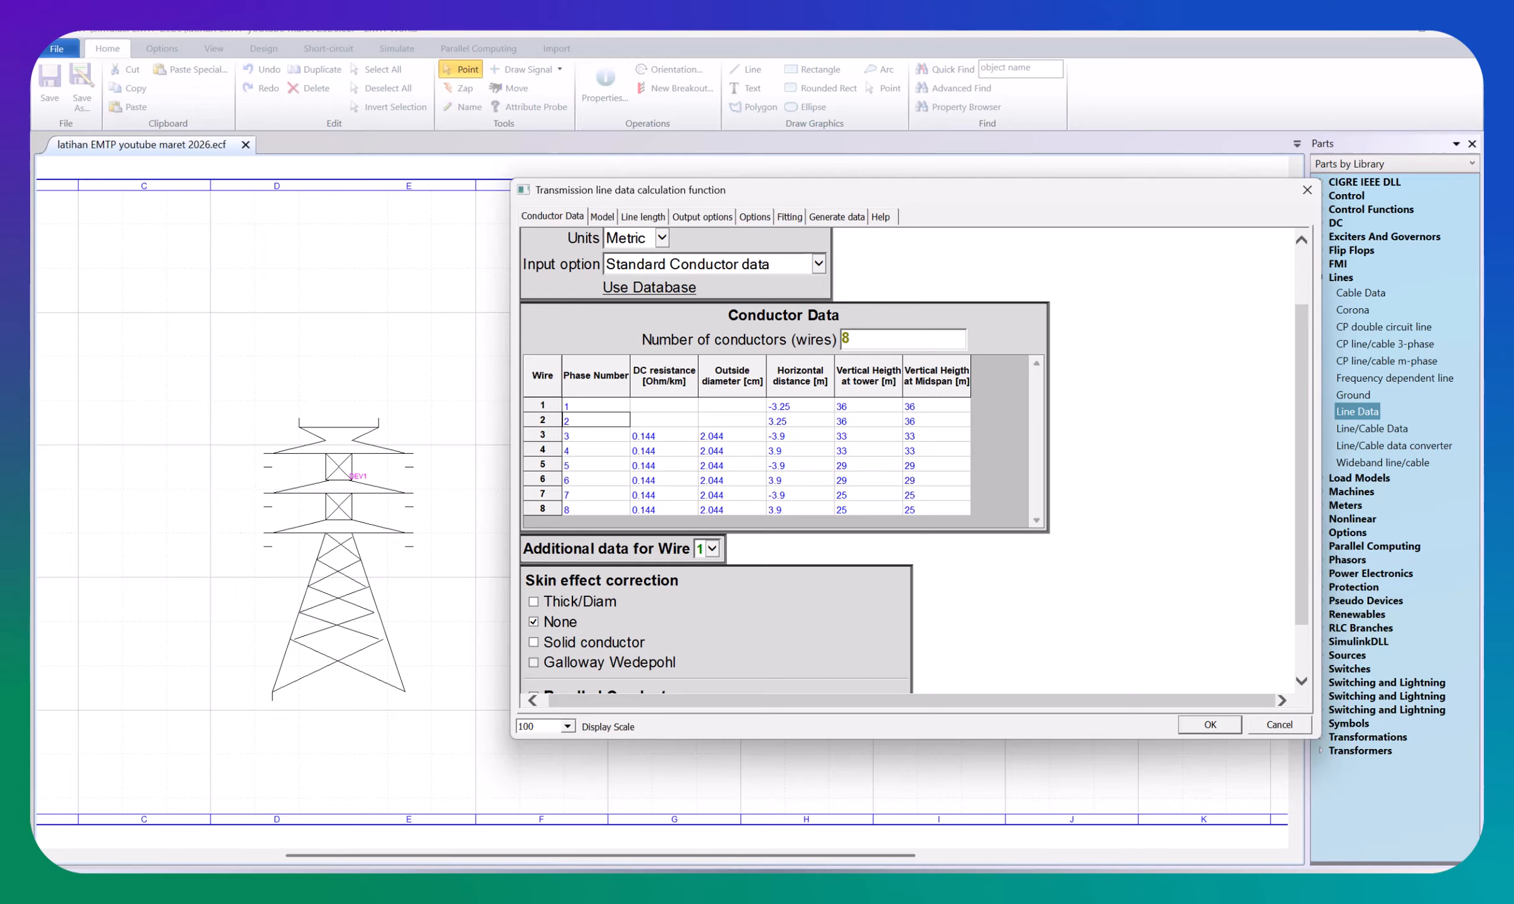
Step: Switch to the PDF reader and examine the overhead line conductor diameters and DC resistances in Tables 5.16 to 5.19
click(898, 888)
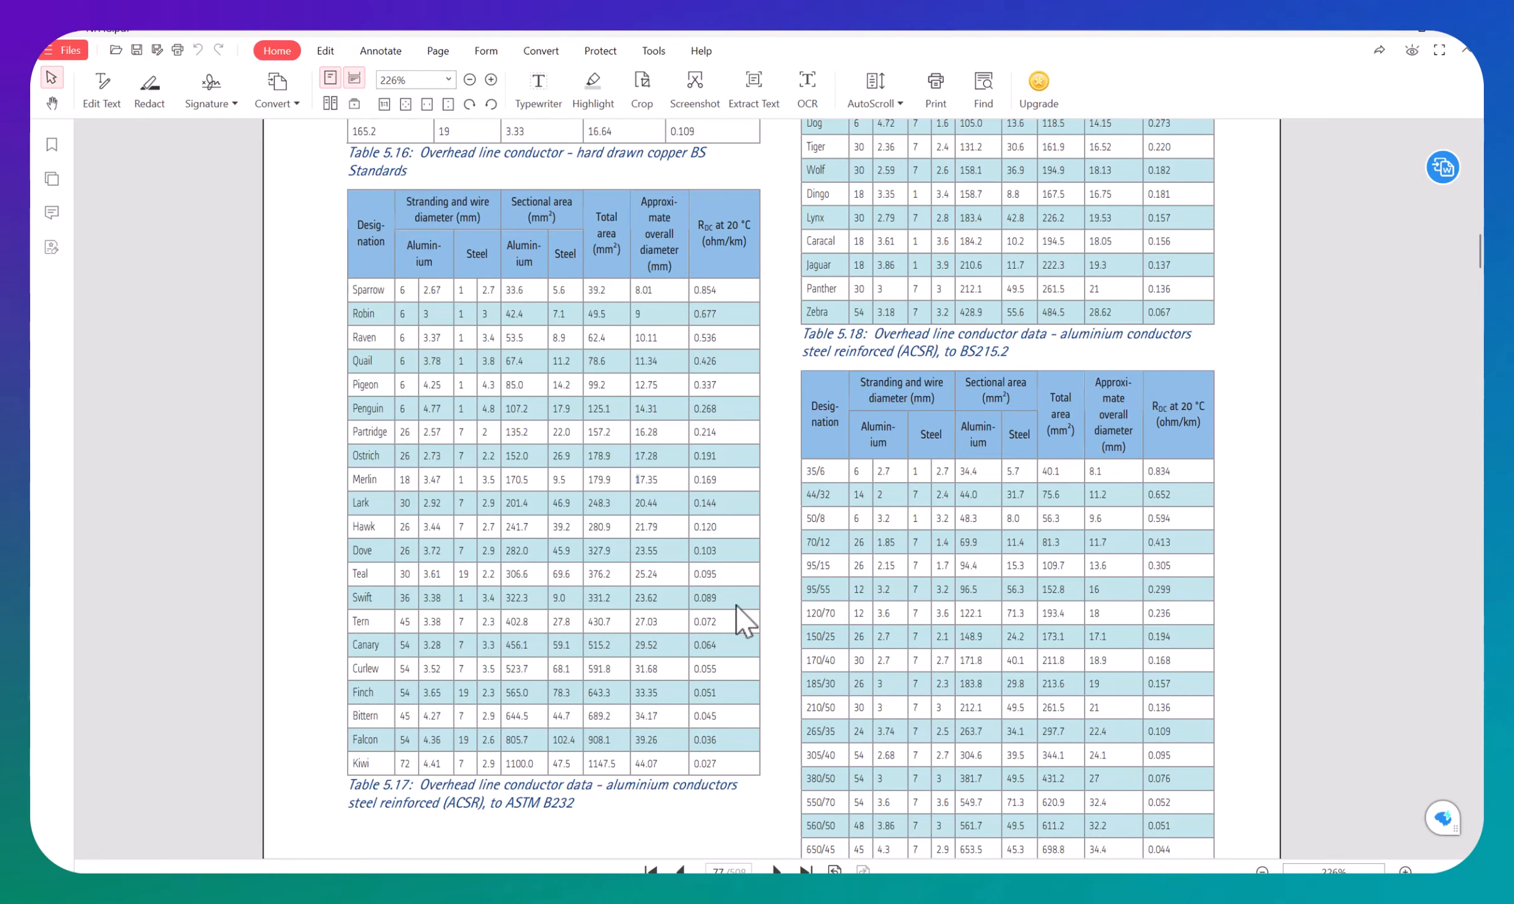
scroll(596, 290, up, 1)
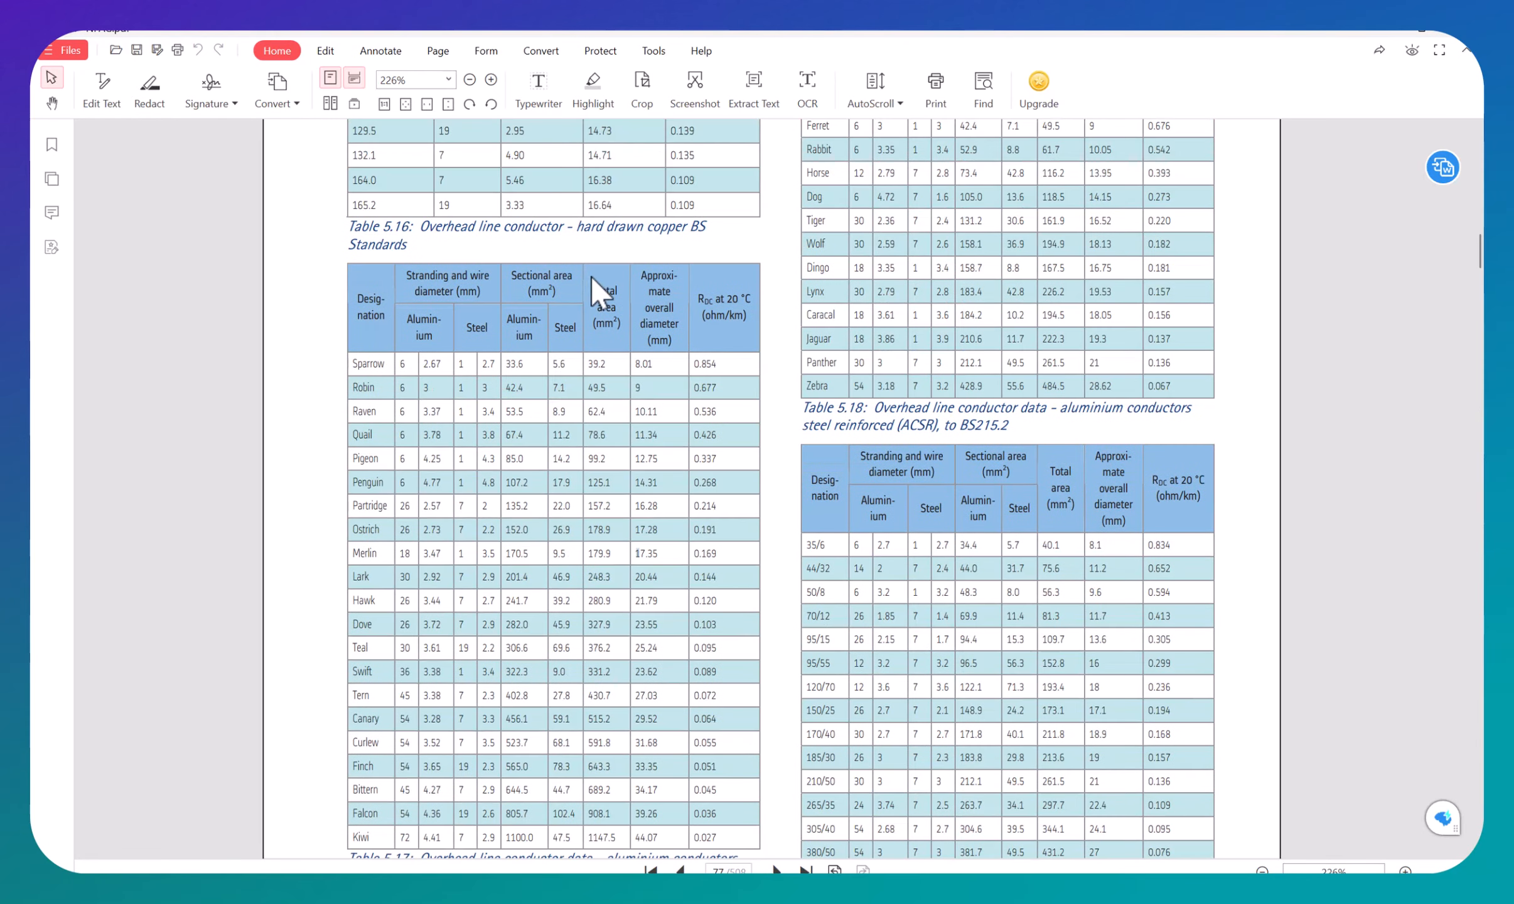
scroll(632, 301, up, 1)
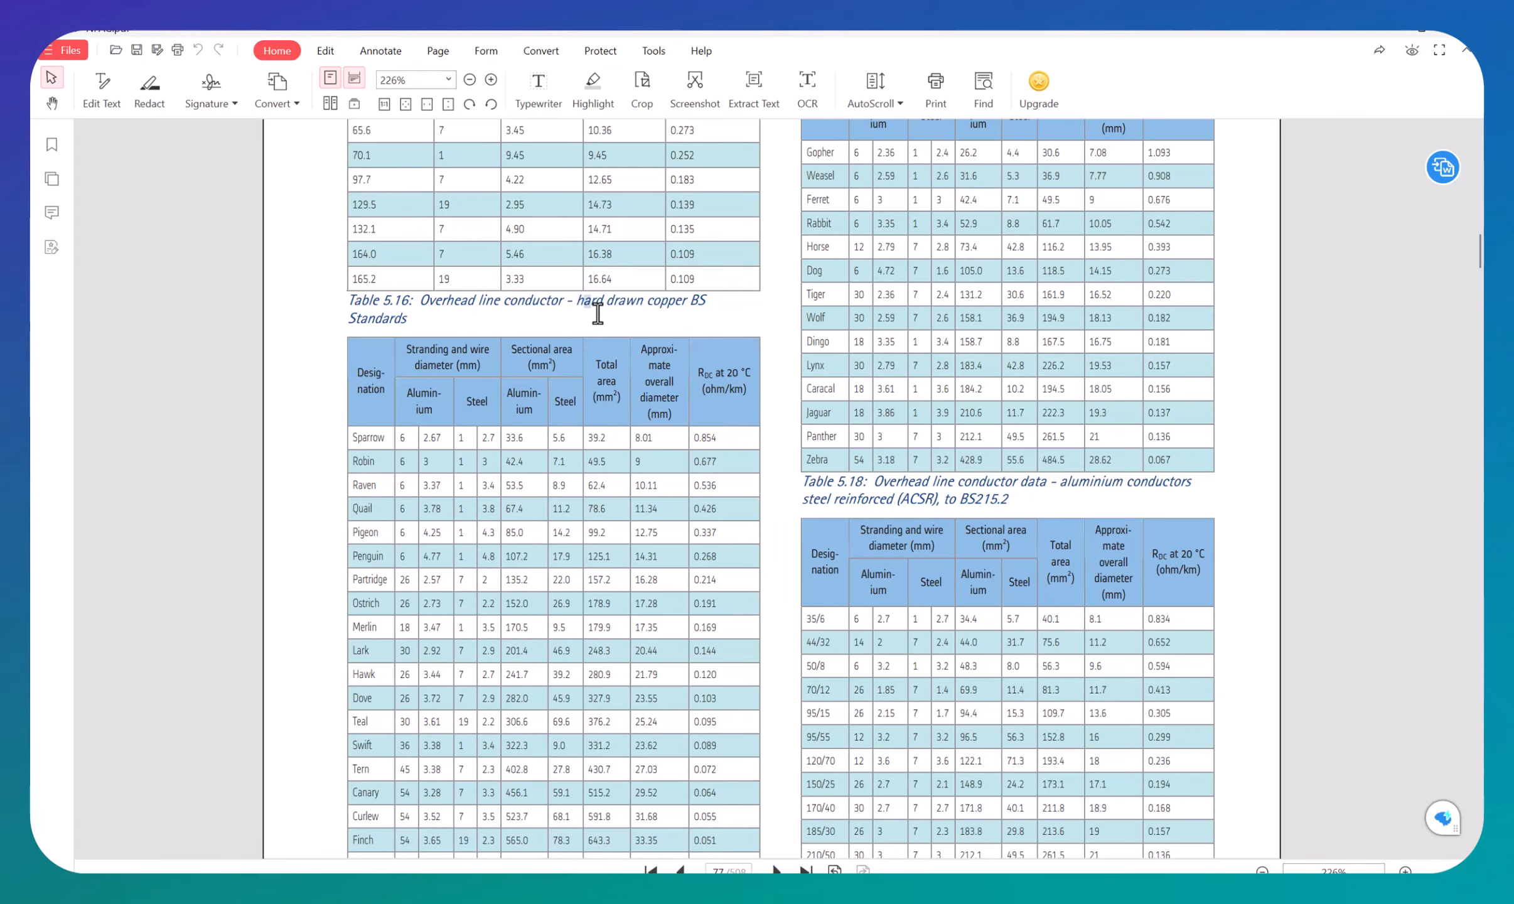
scroll(659, 328, up, 1)
scroll(661, 328, up, 3)
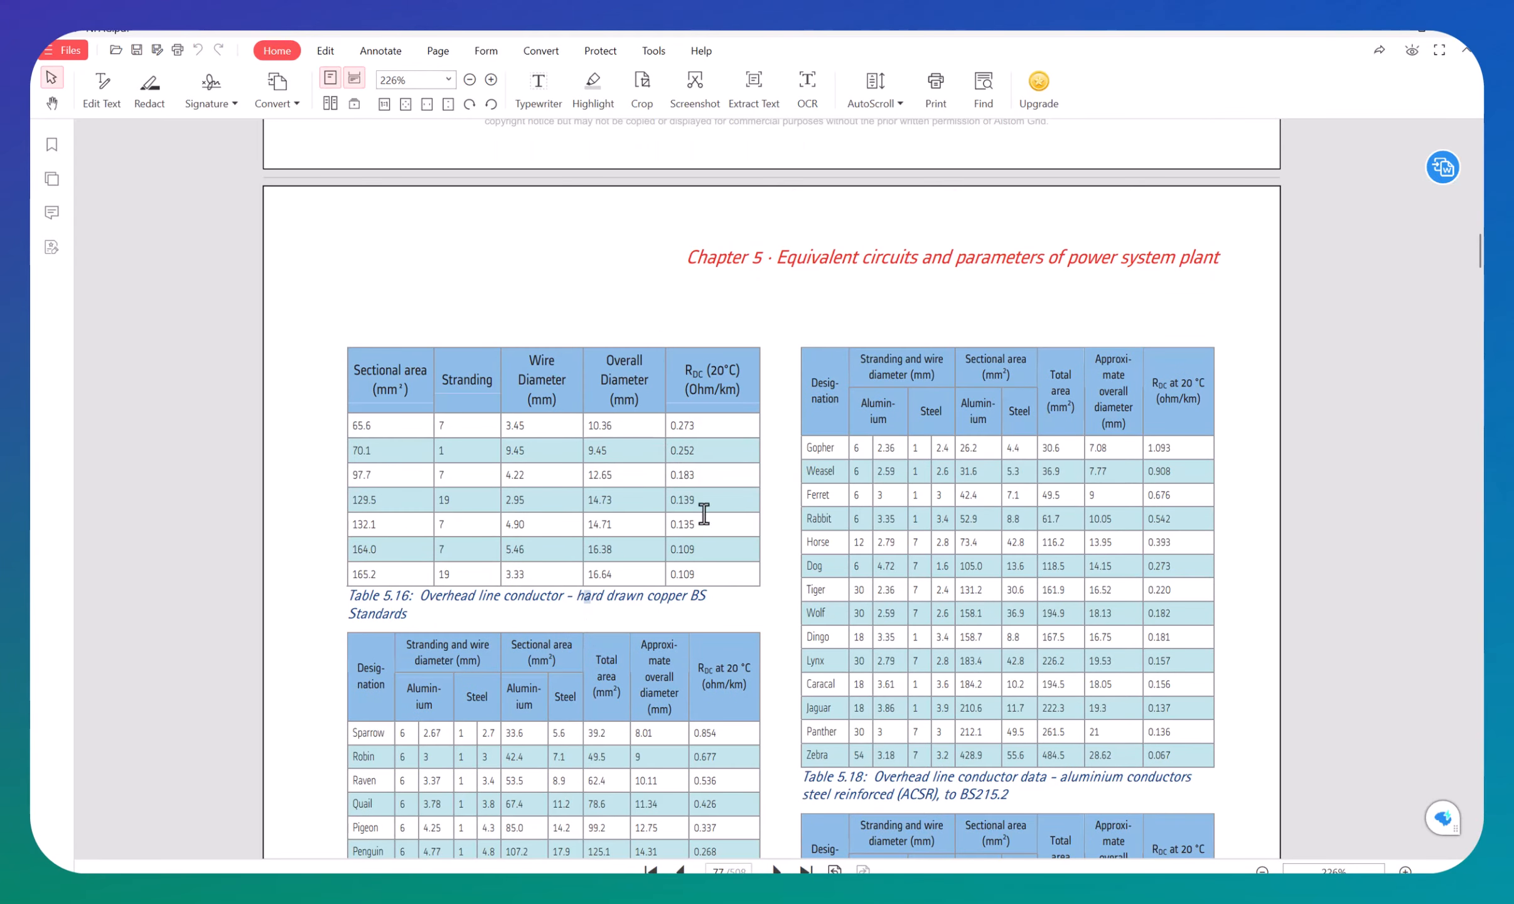
scroll(717, 531, down, 2)
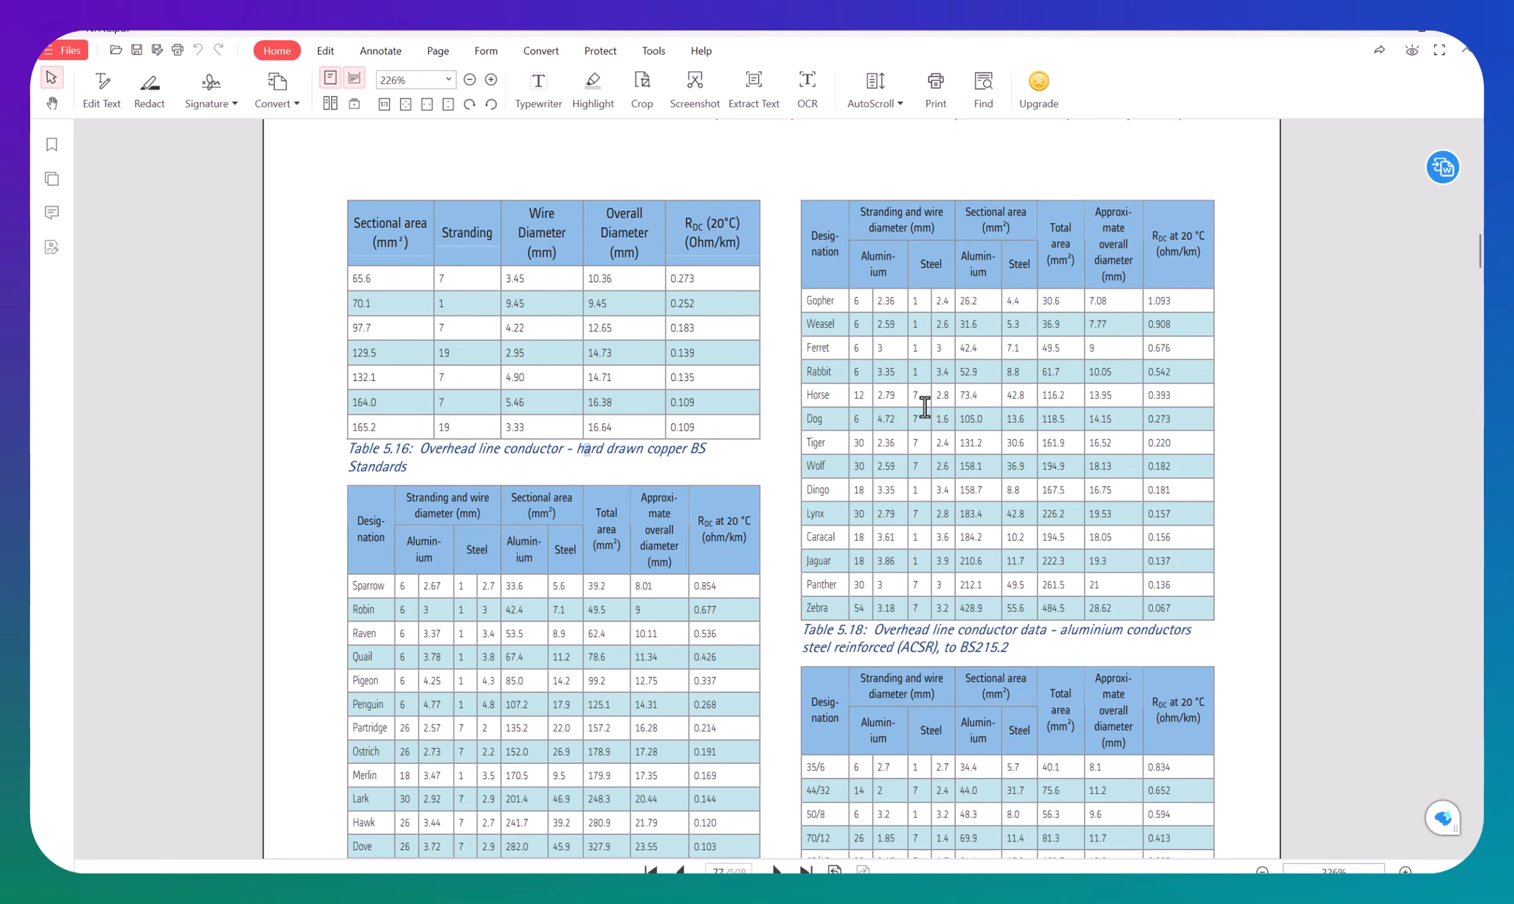
scroll(769, 572, down, 3)
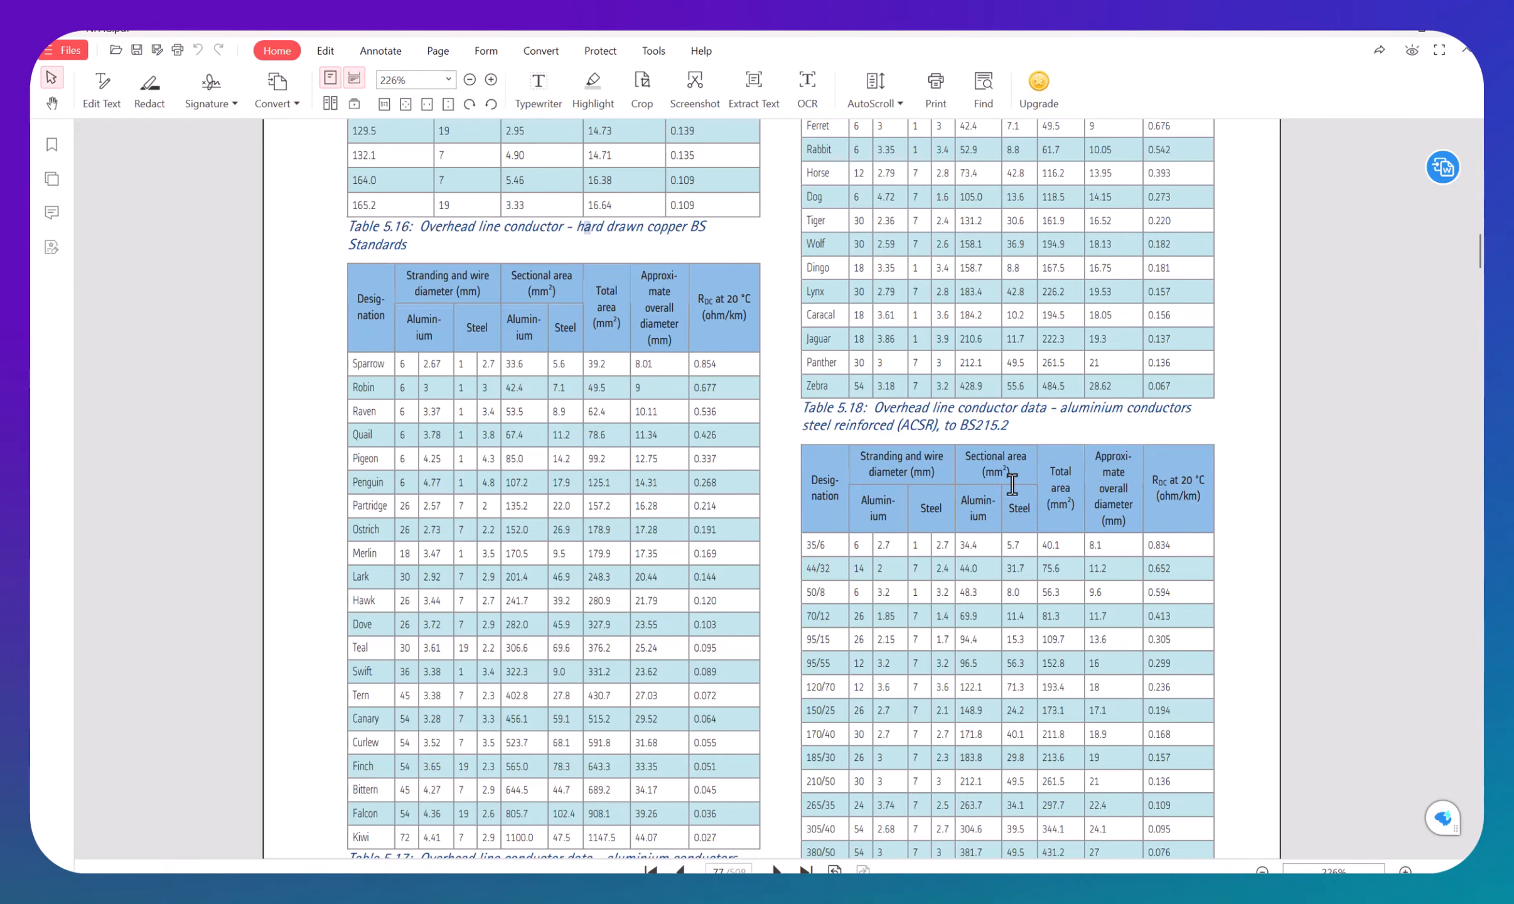
scroll(1014, 493, down, 7)
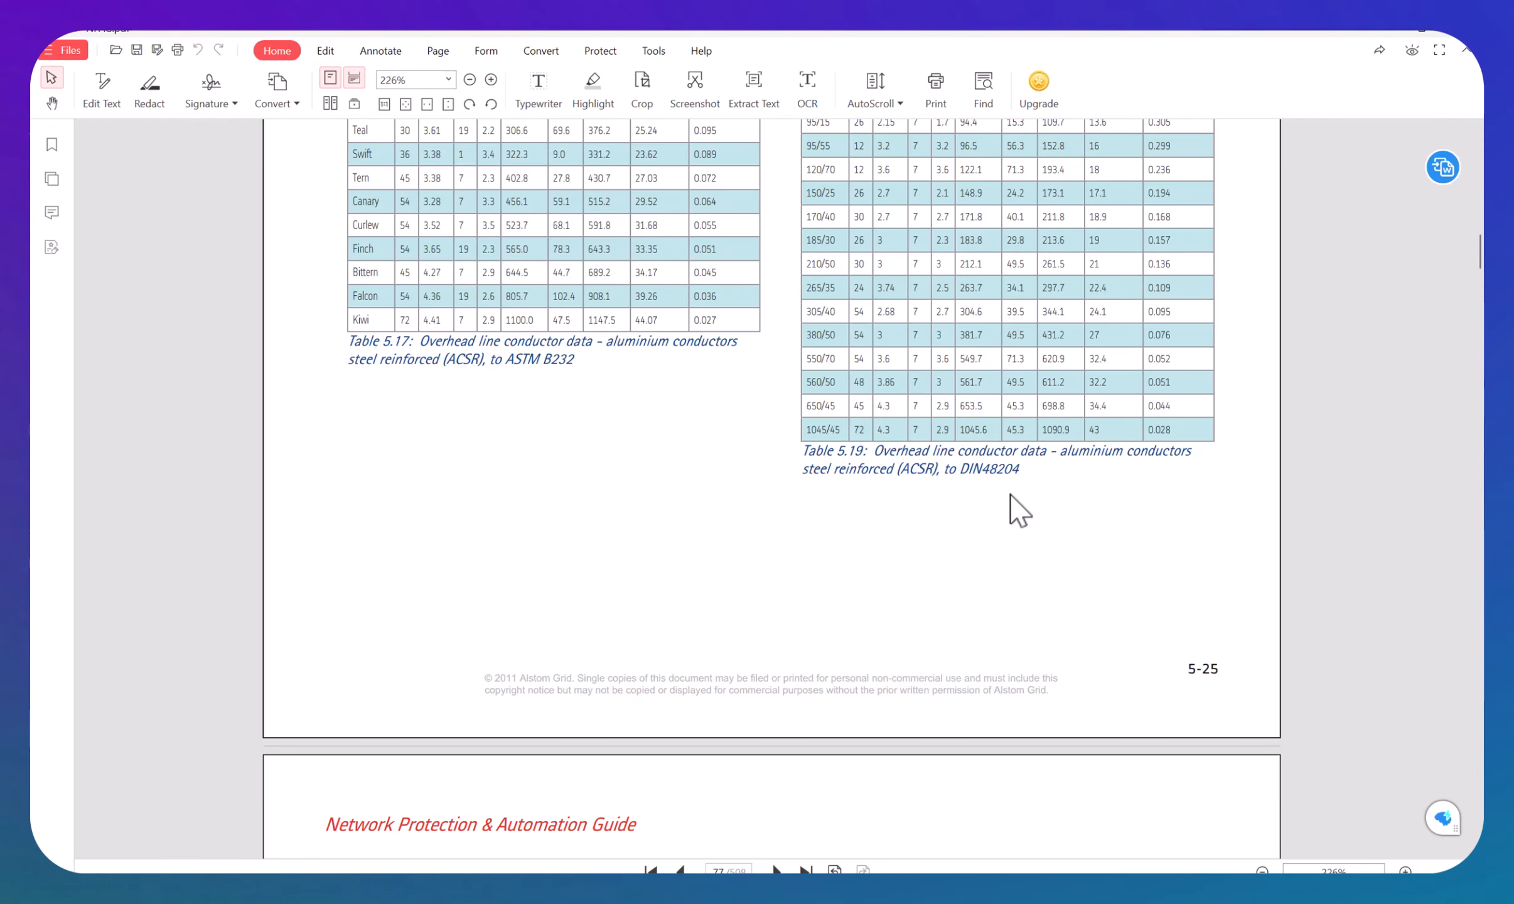
scroll(1010, 494, down, 1)
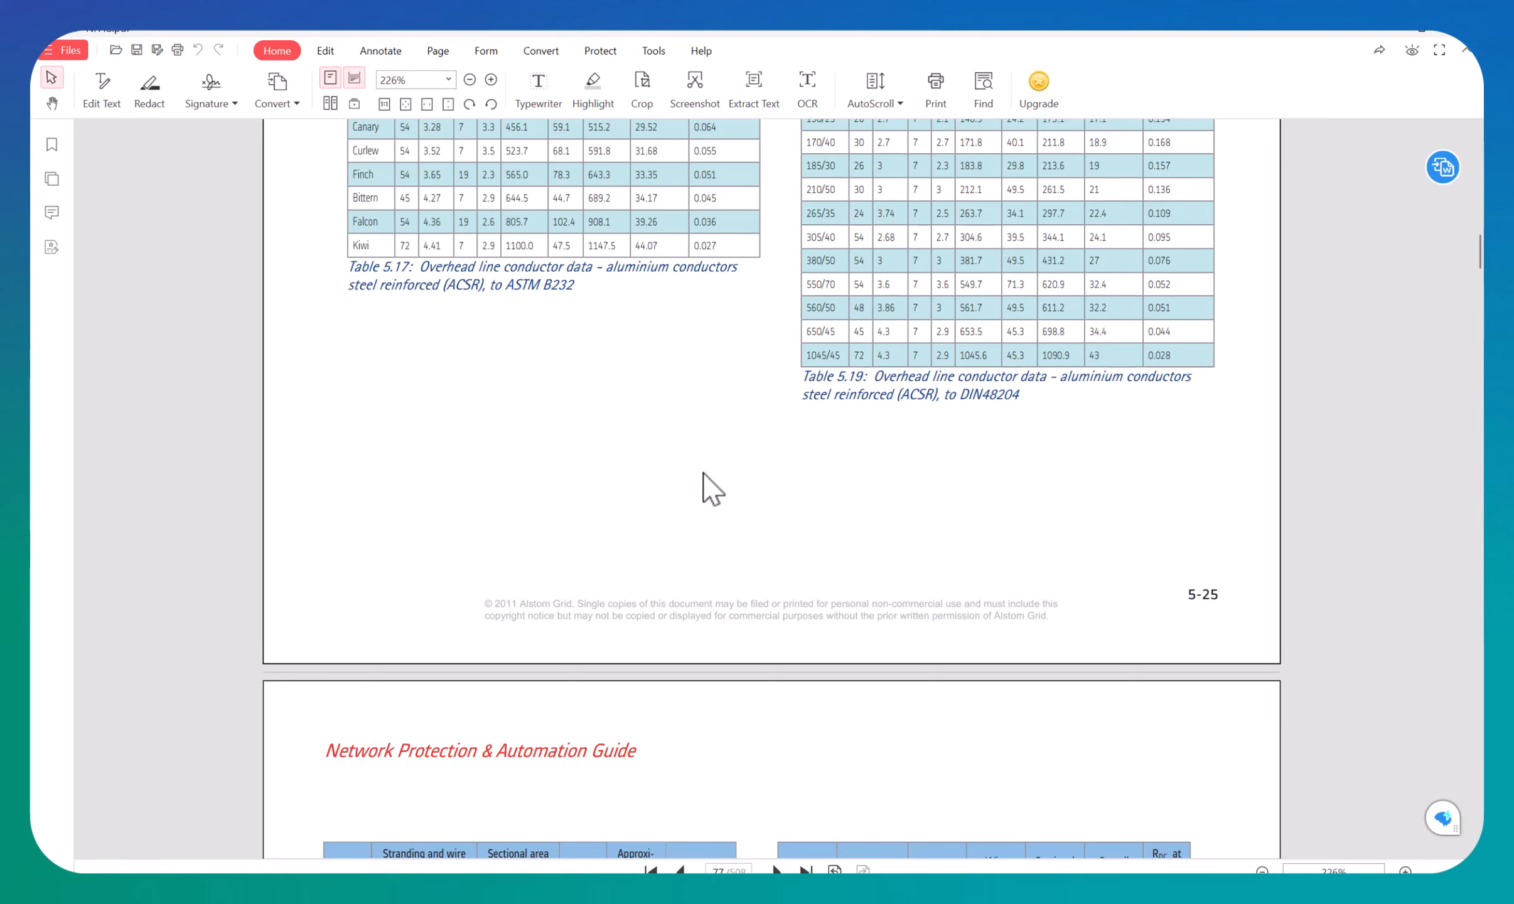
scroll(708, 488, up, 3)
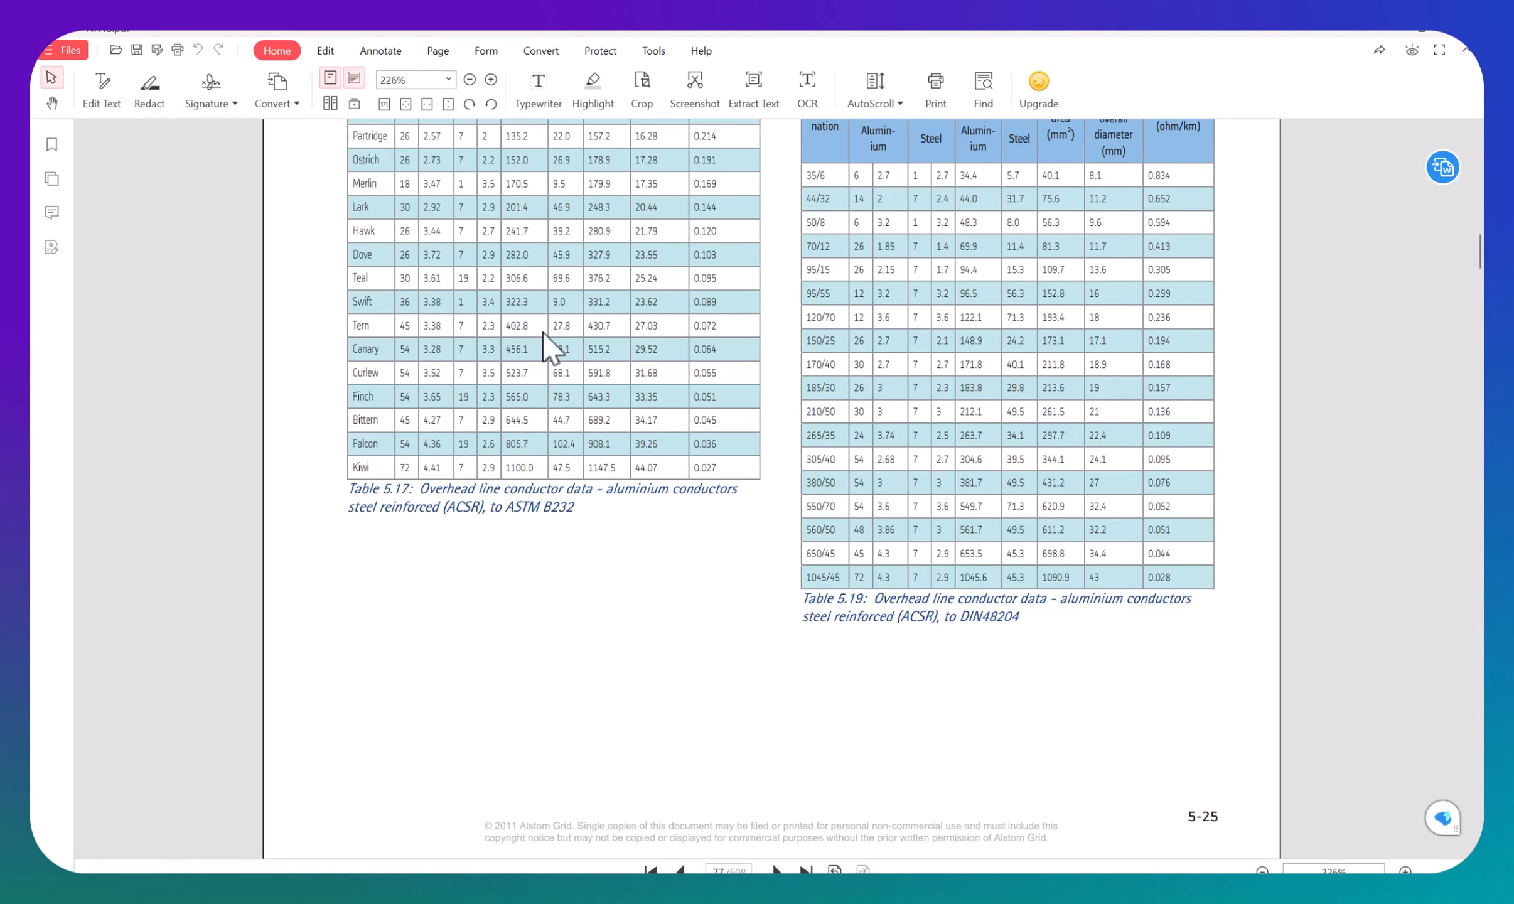
scroll(760, 439, up, 3)
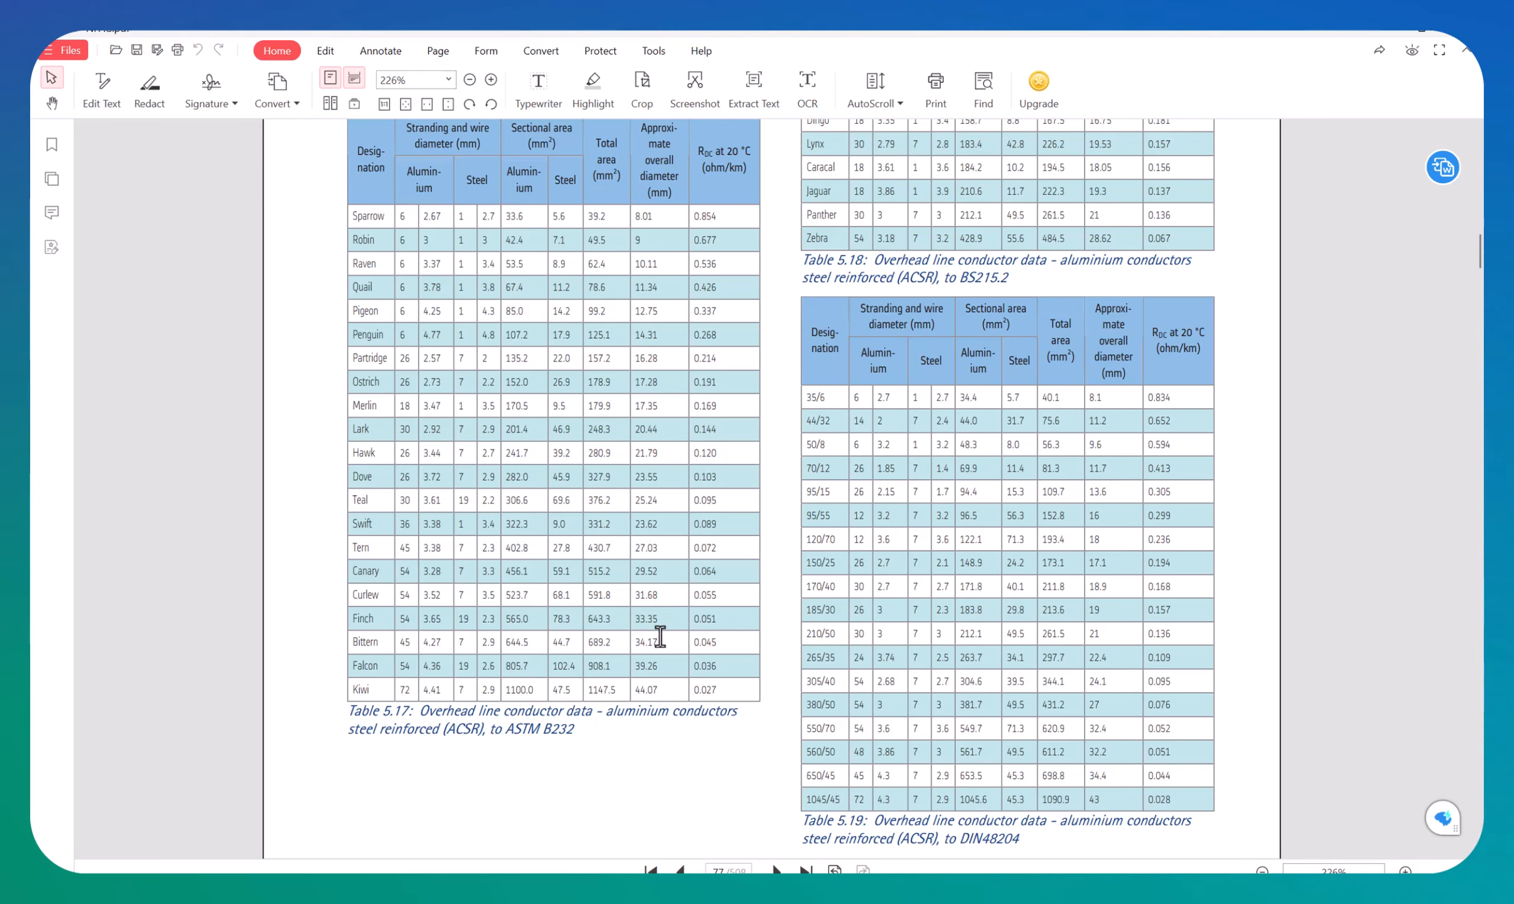
Step: Look up the Robin conductor's diameter in Table 5.17, then switch to EMTP and set the outside diameter of wires 1 and 2 to 0.9 cm
scroll(896, 478, up, 3)
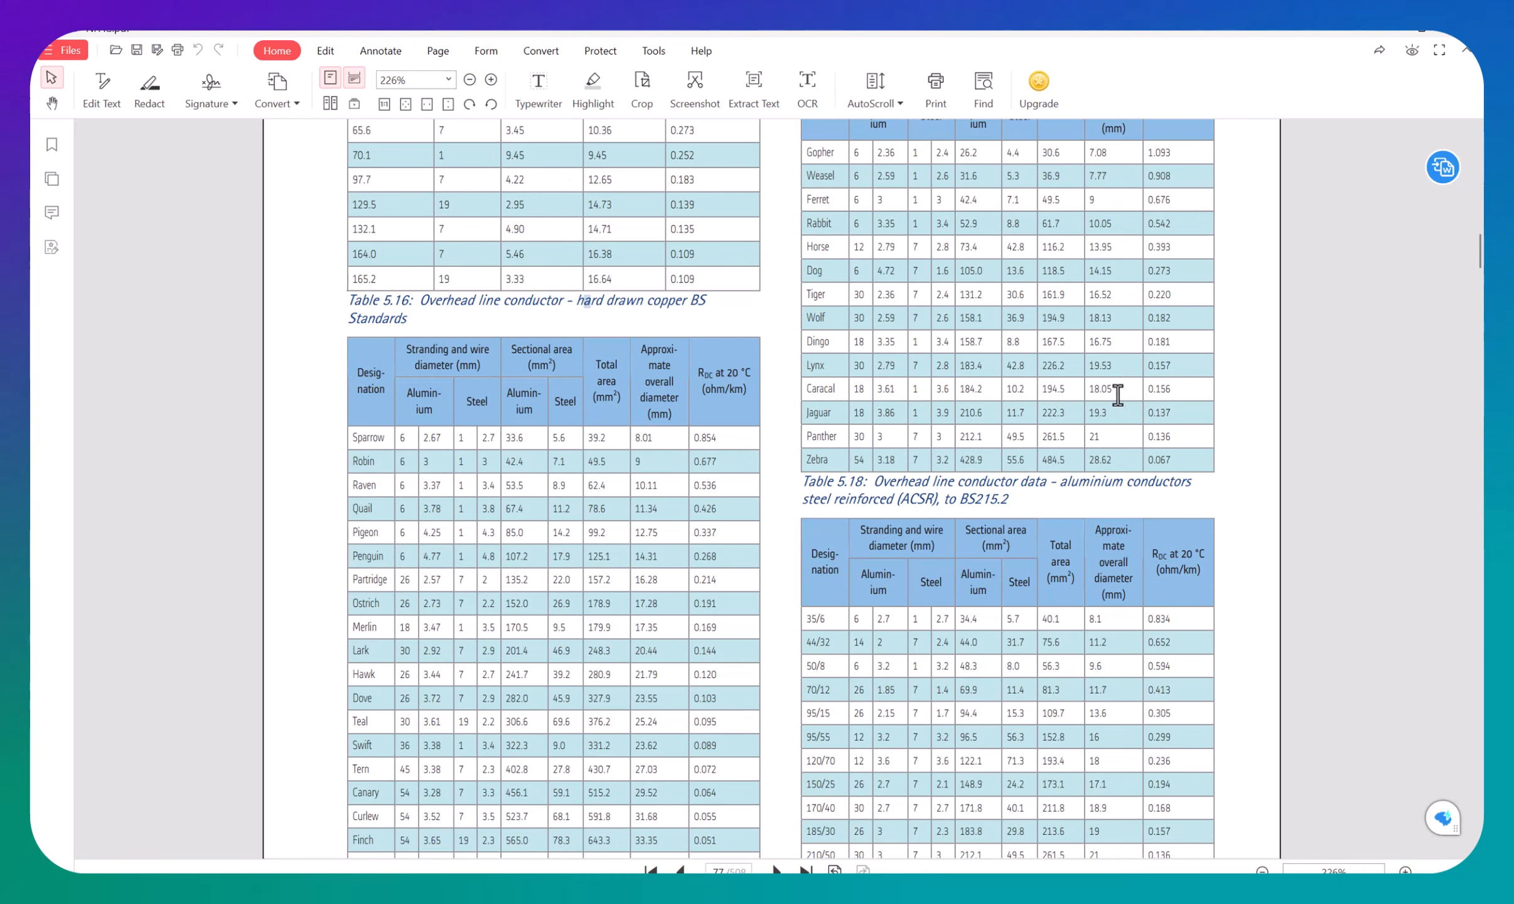
scroll(1111, 392, up, 2)
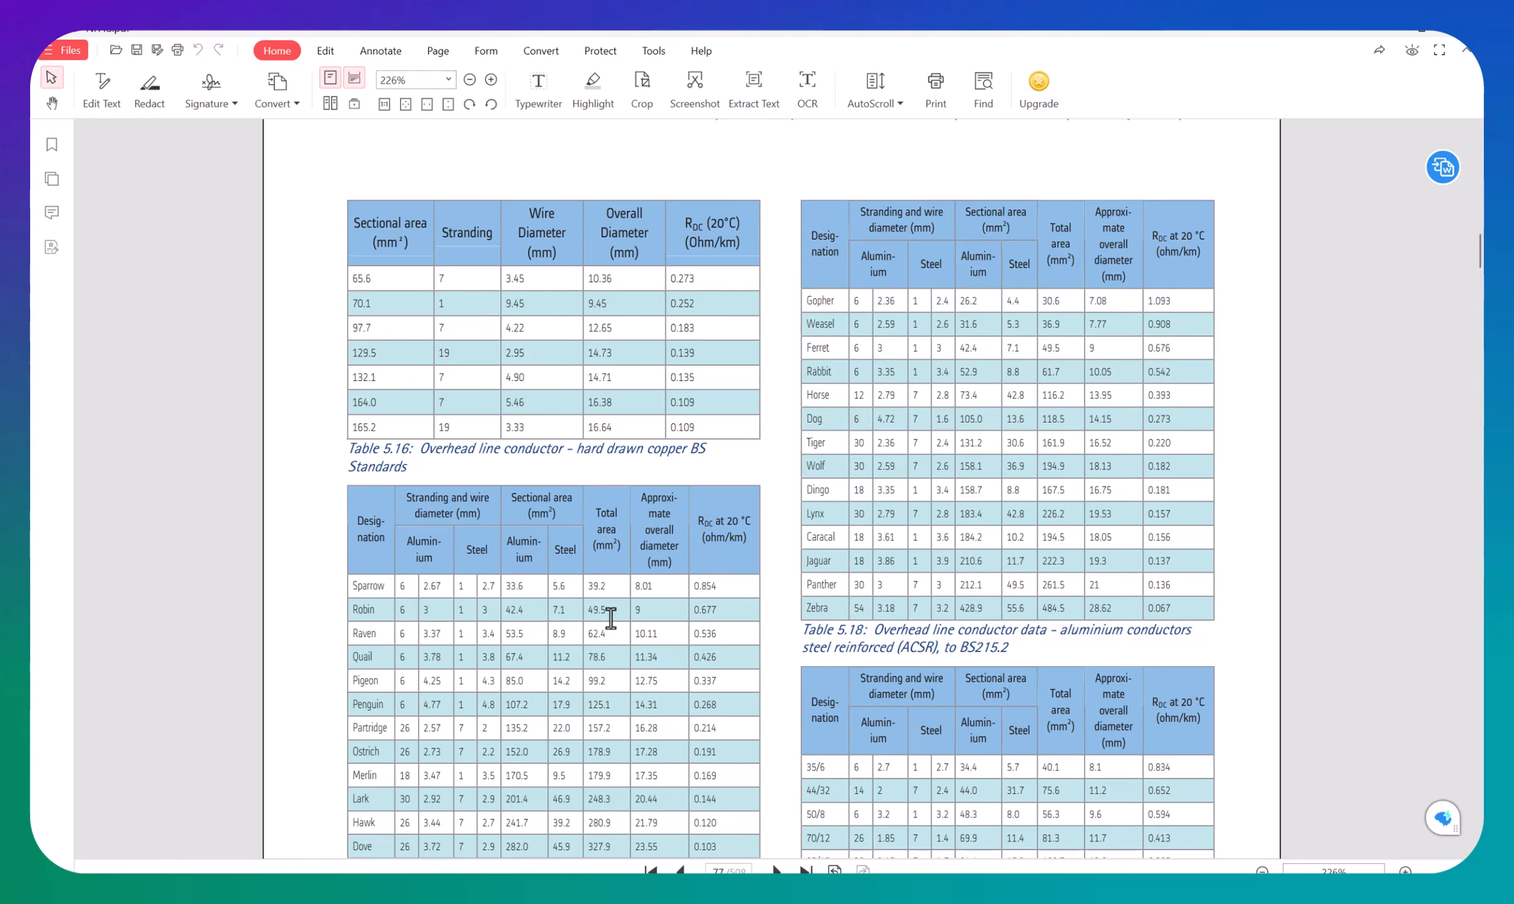
drag(609, 610, 589, 610)
click(644, 631)
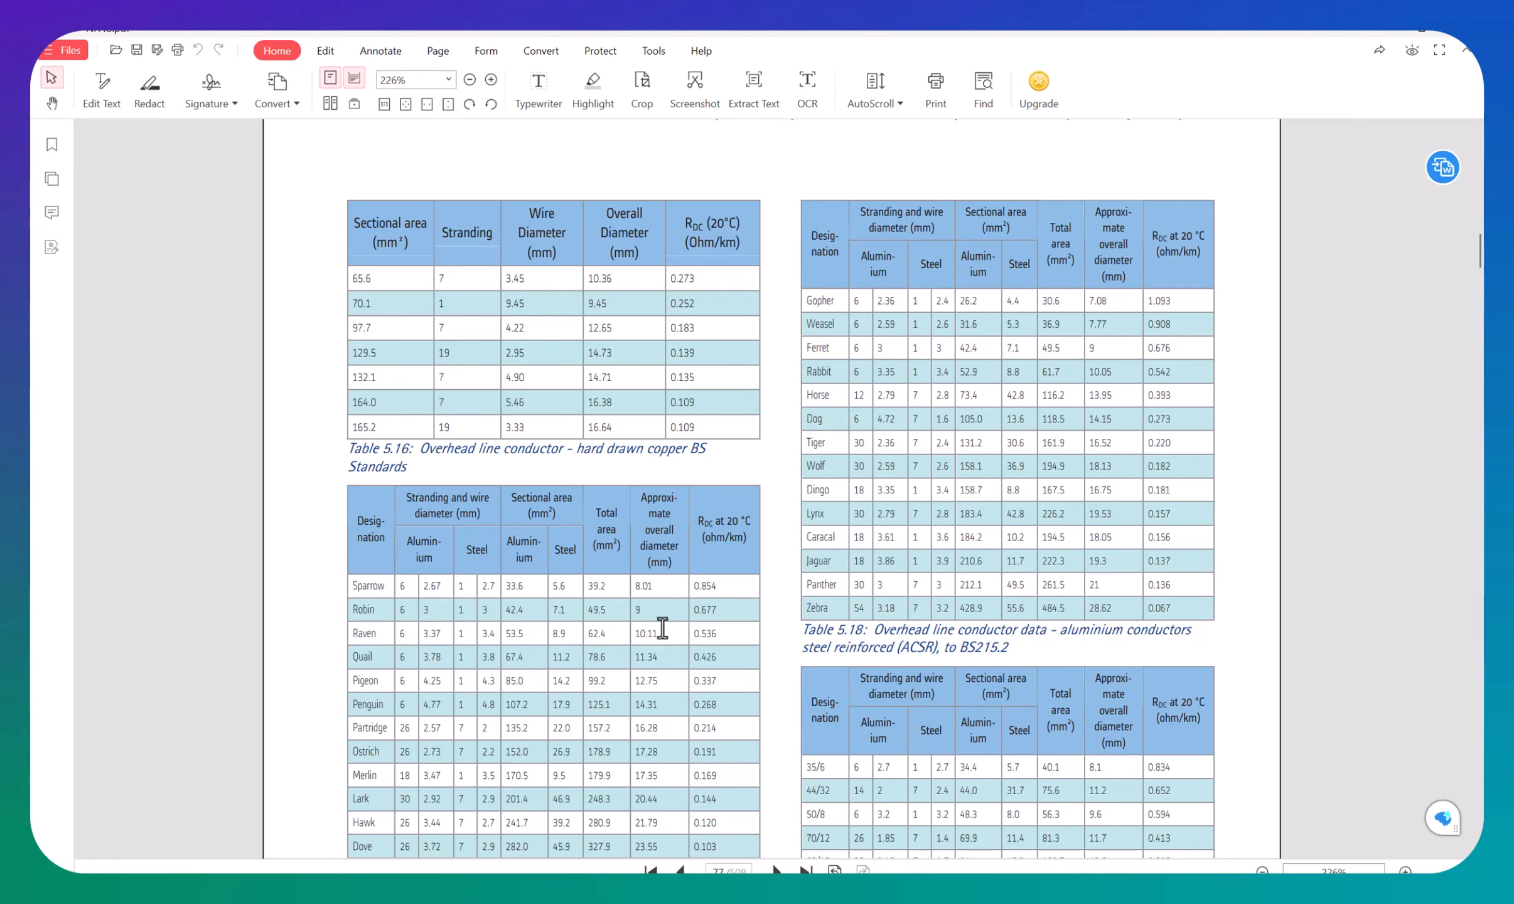
key(alt+Tab)
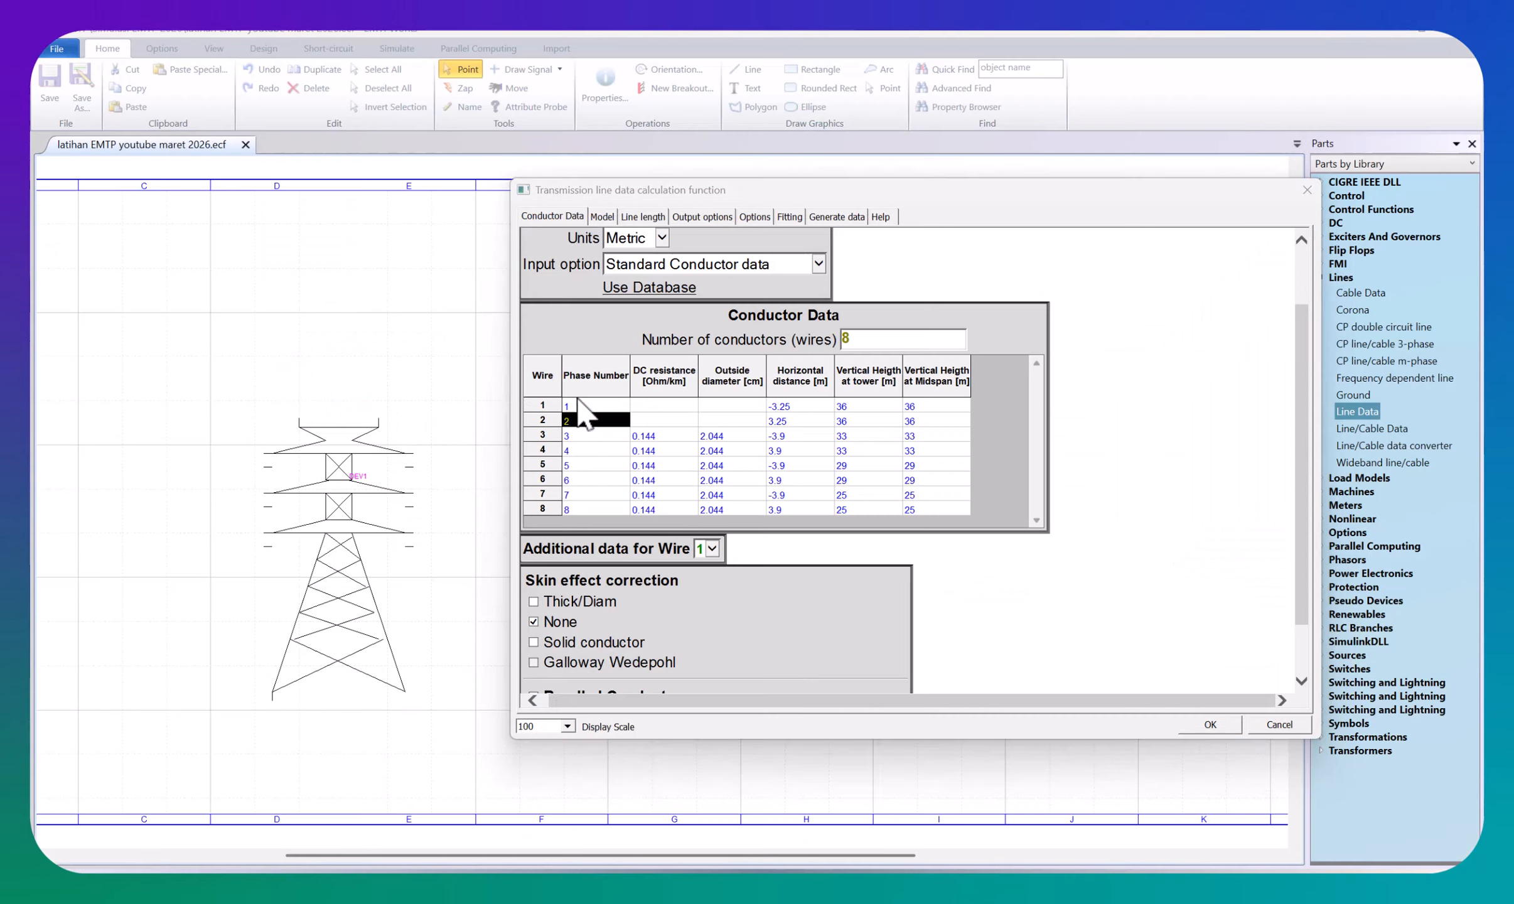
click(726, 408)
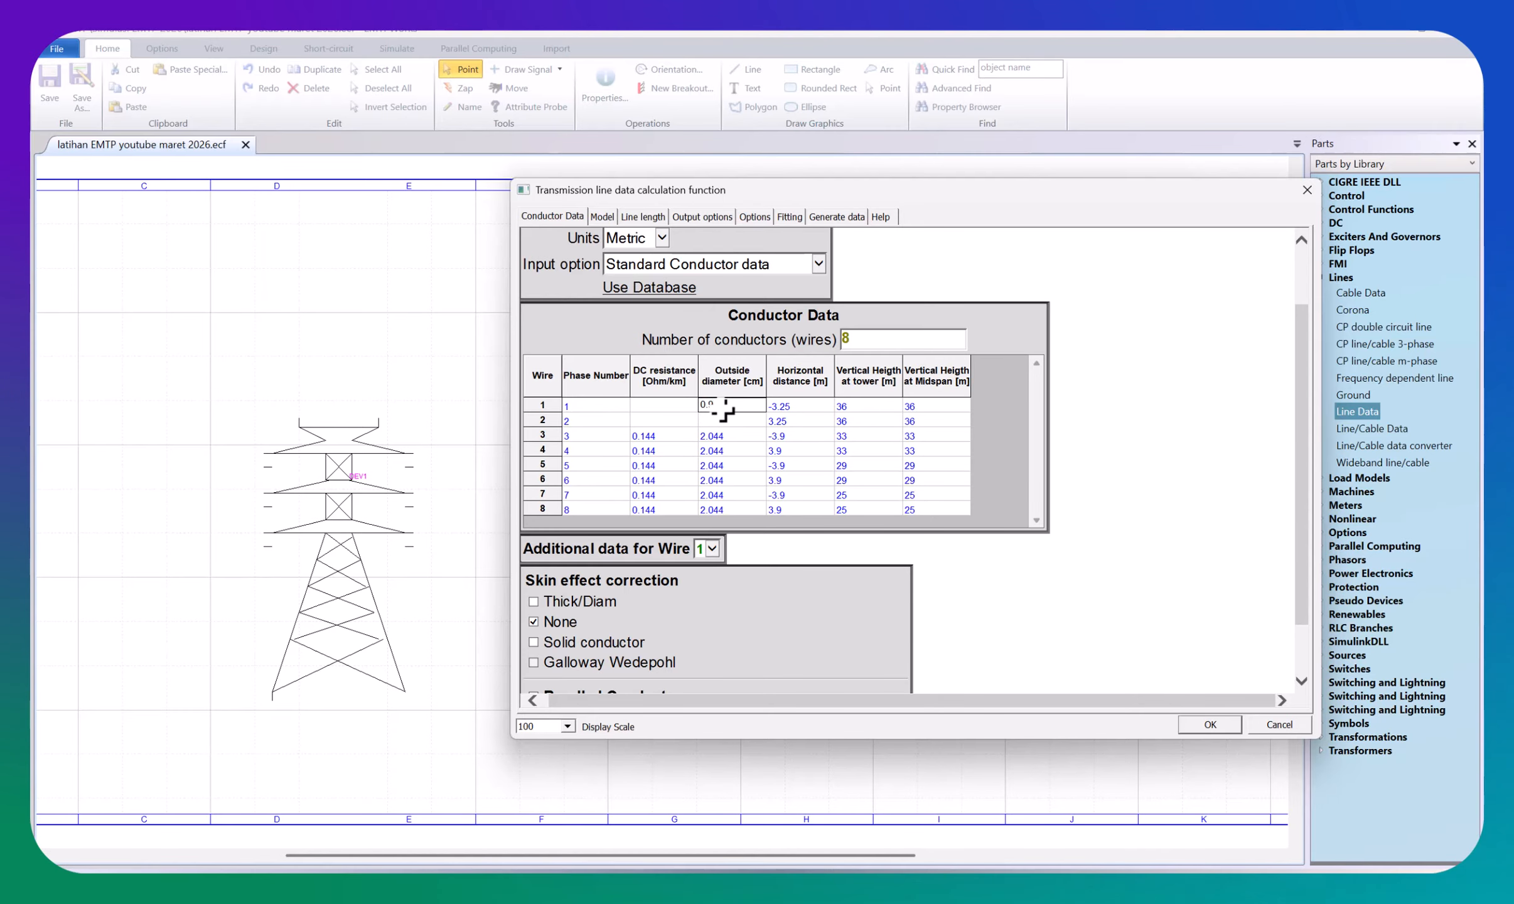
key(Return)
text(0.9)
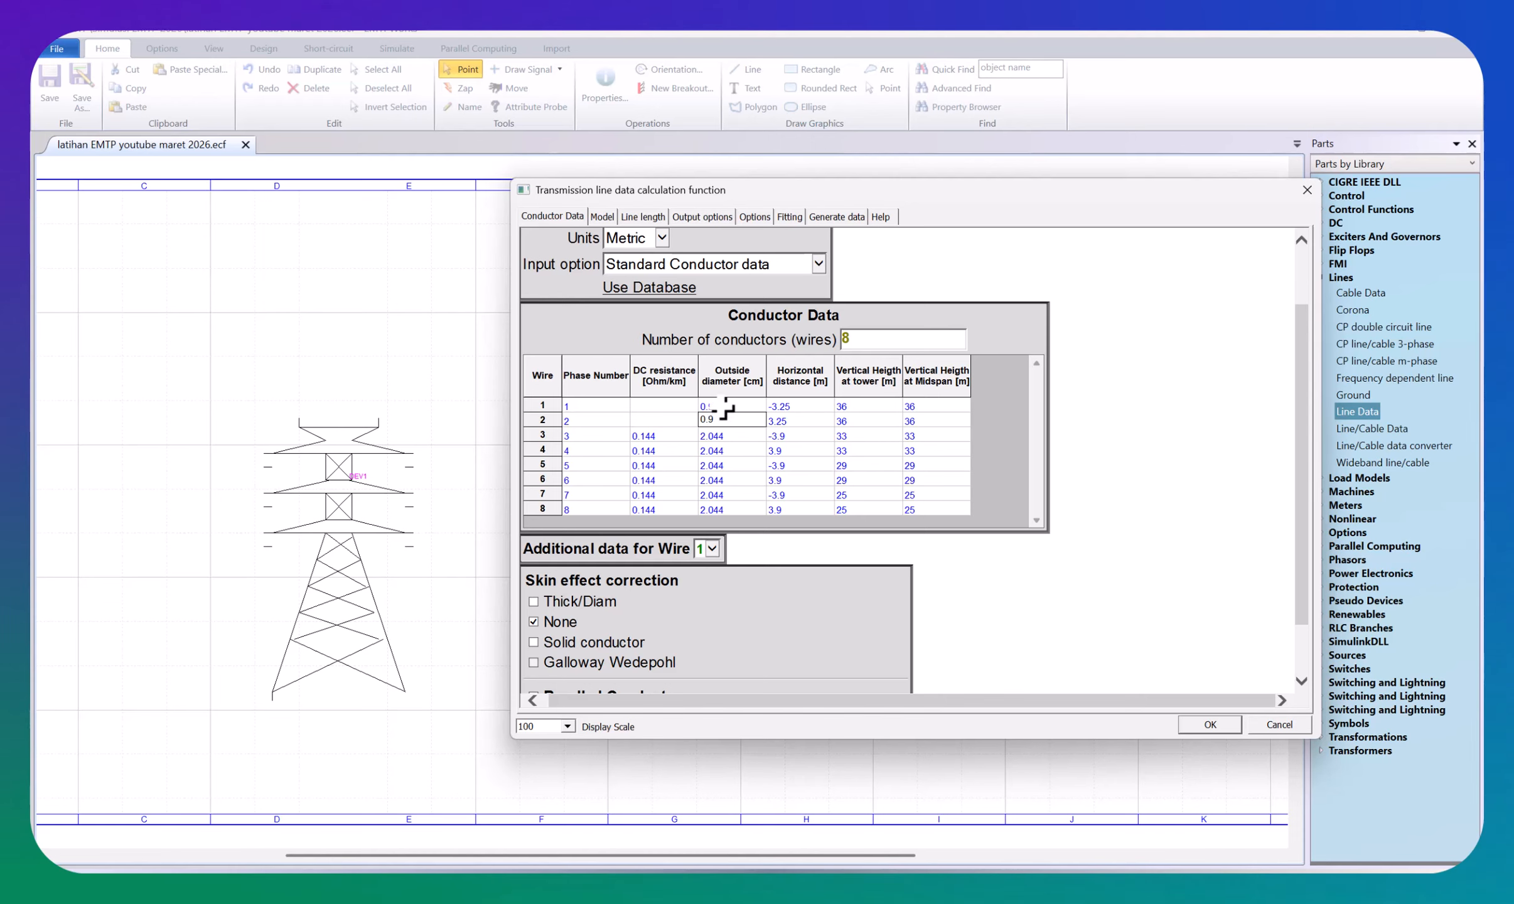
Step: Copy the Robin conductor's DC resistance from the PDF table and set wires 1 and 2 to 0.677 Ohm/km in EMTP
key(alt+Tab)
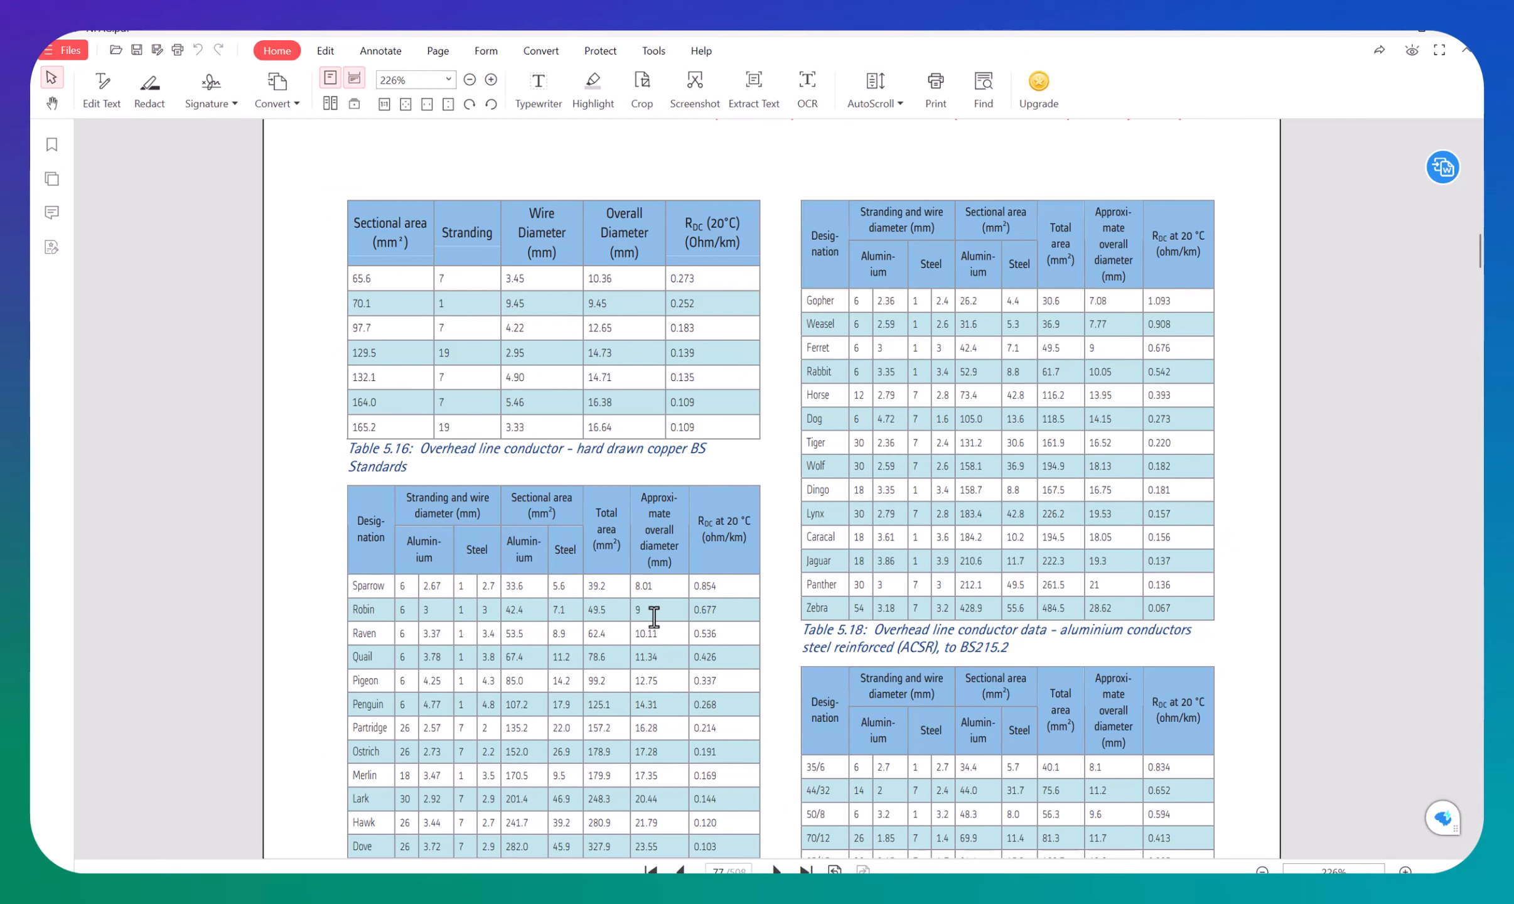
drag(702, 609, 719, 609)
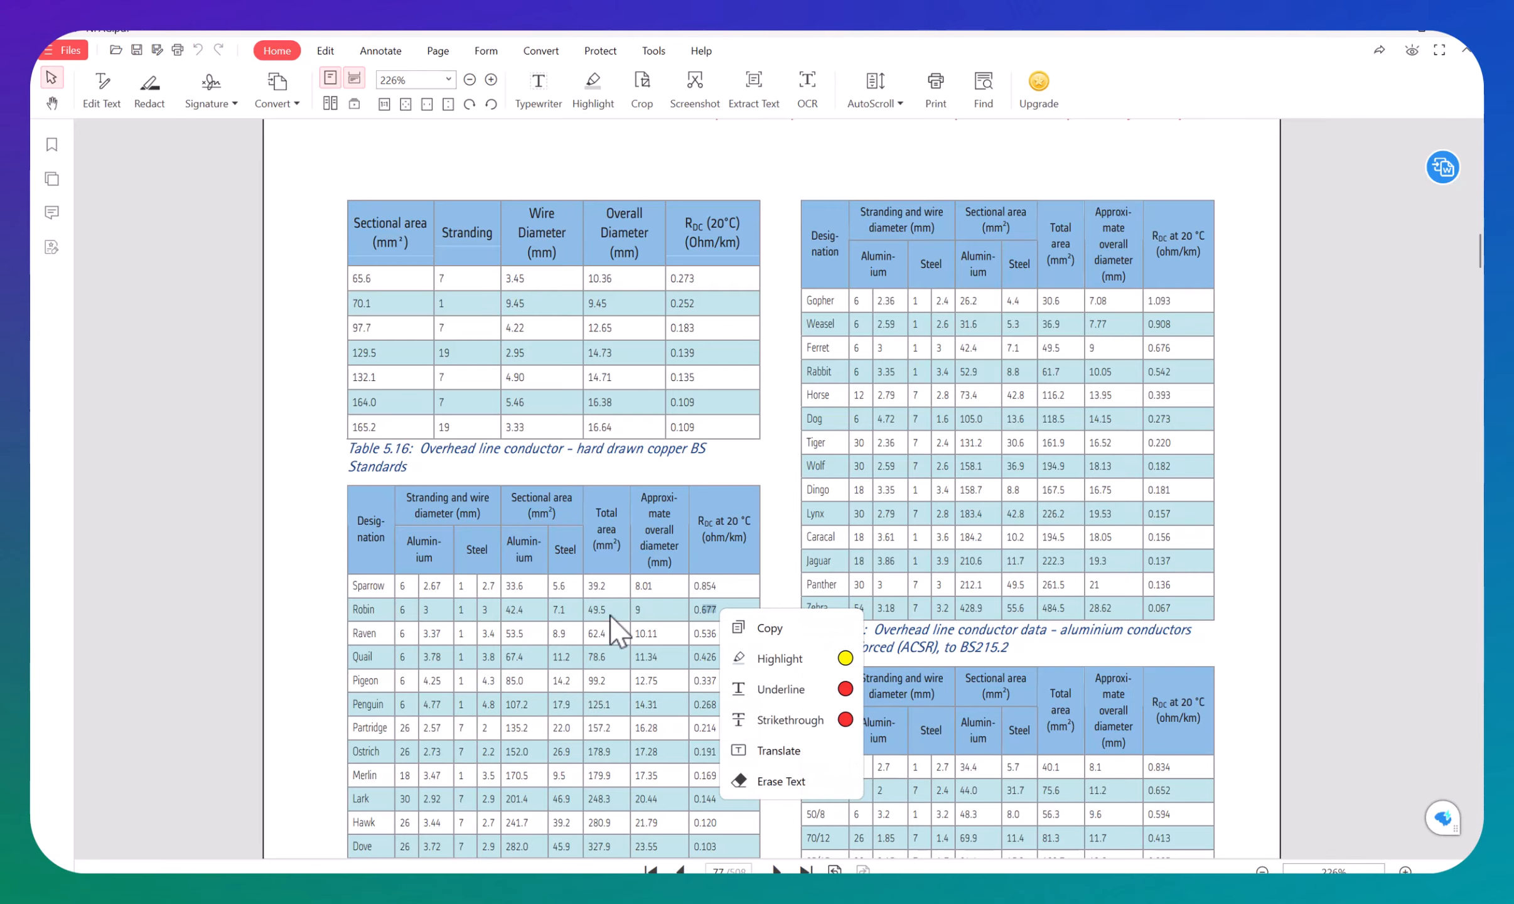
key(ctrl+c)
key(alt+Tab)
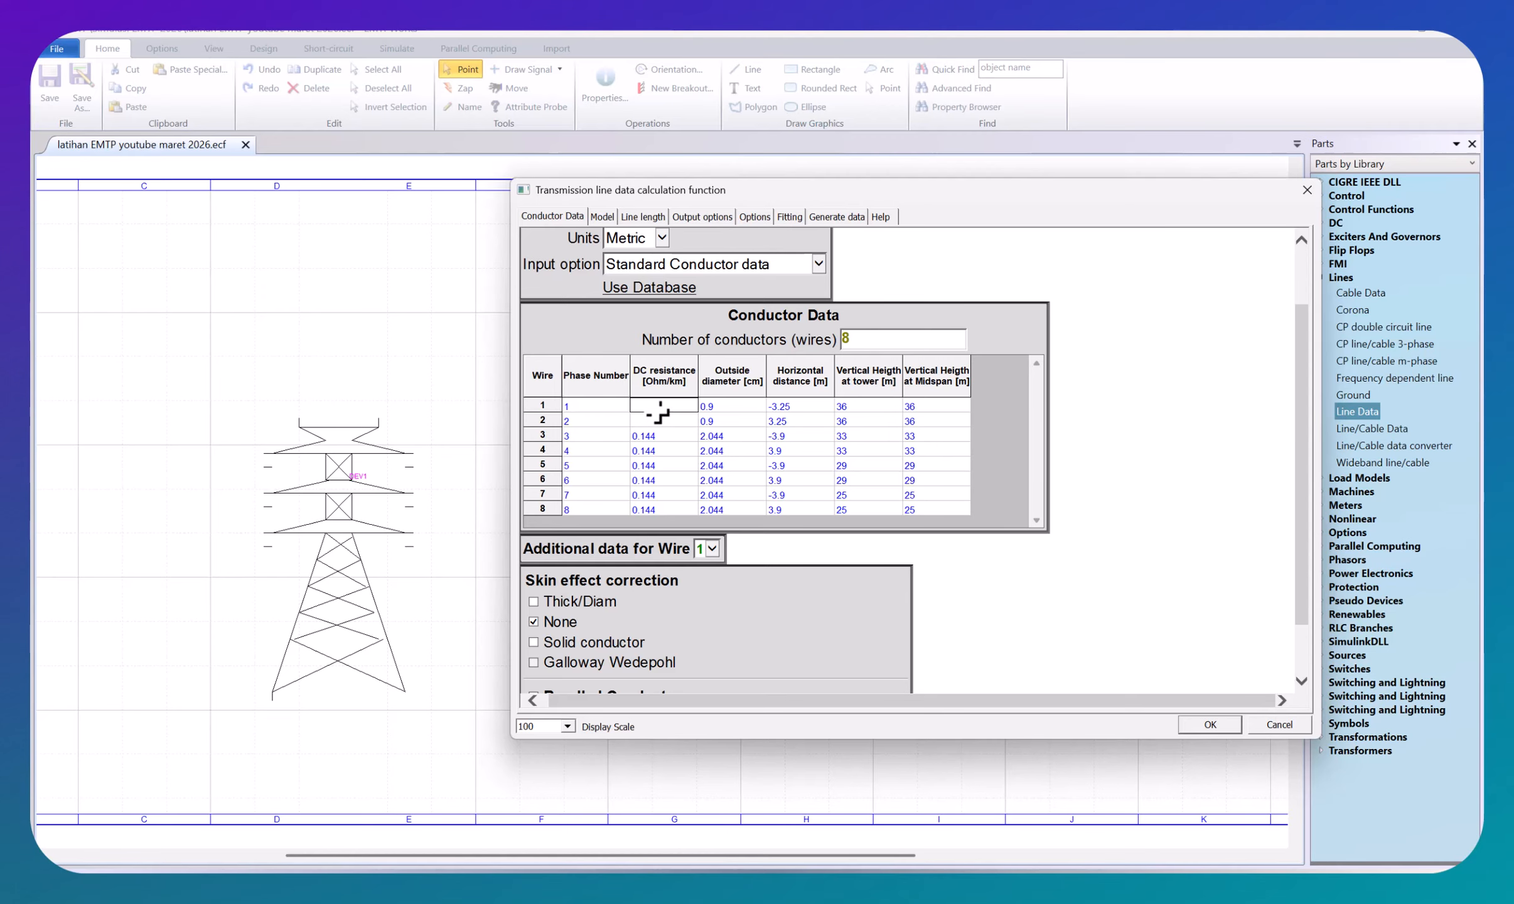
click(659, 411)
text(0.67)
key(Return)
text(0)
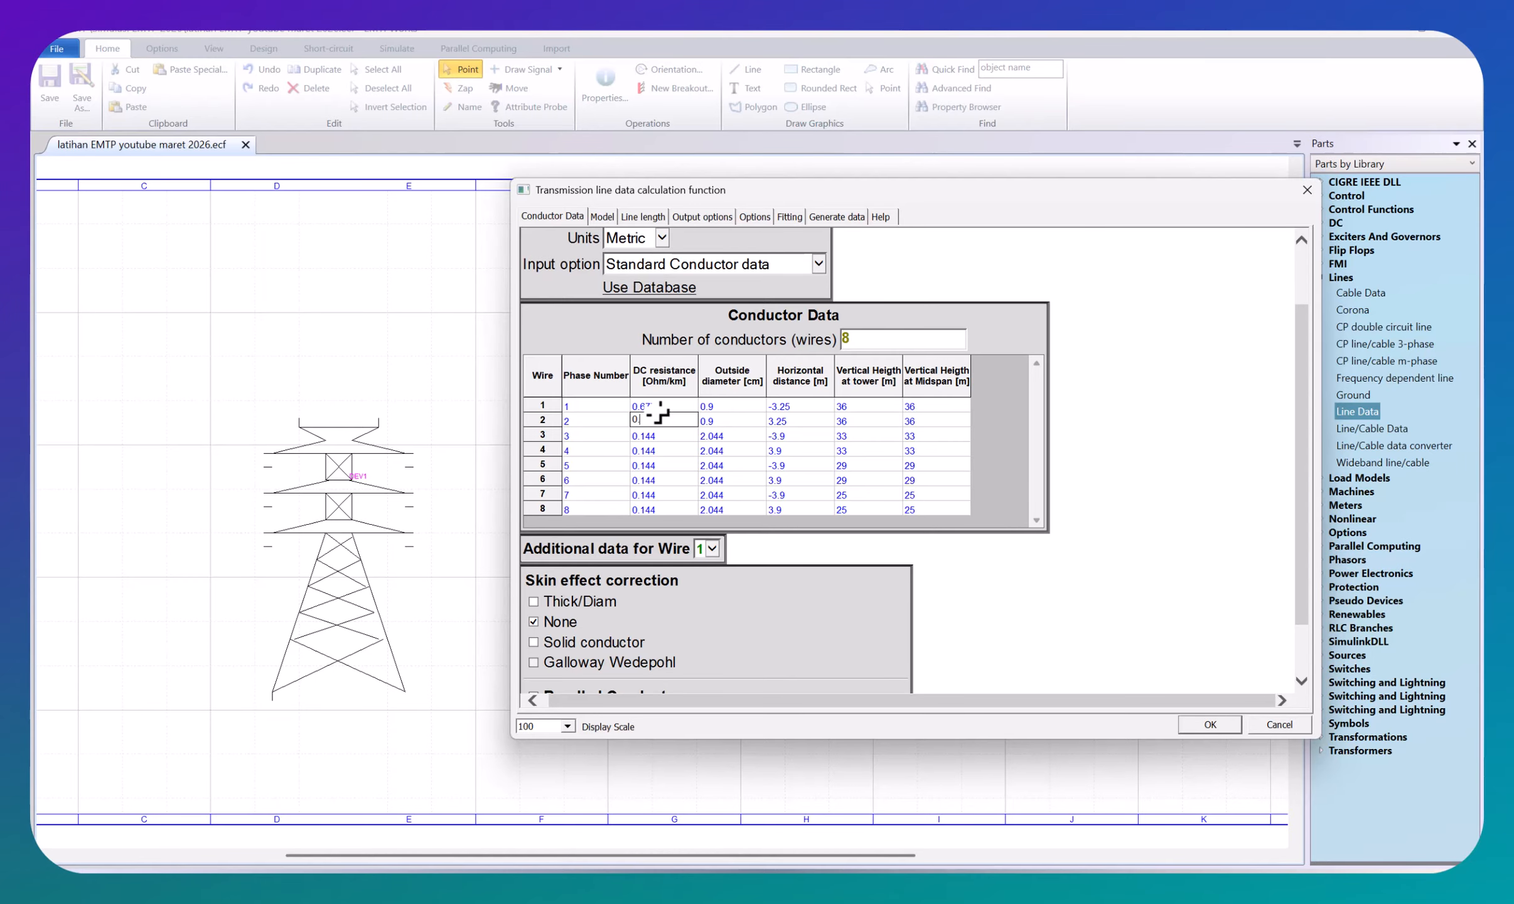
text(.677)
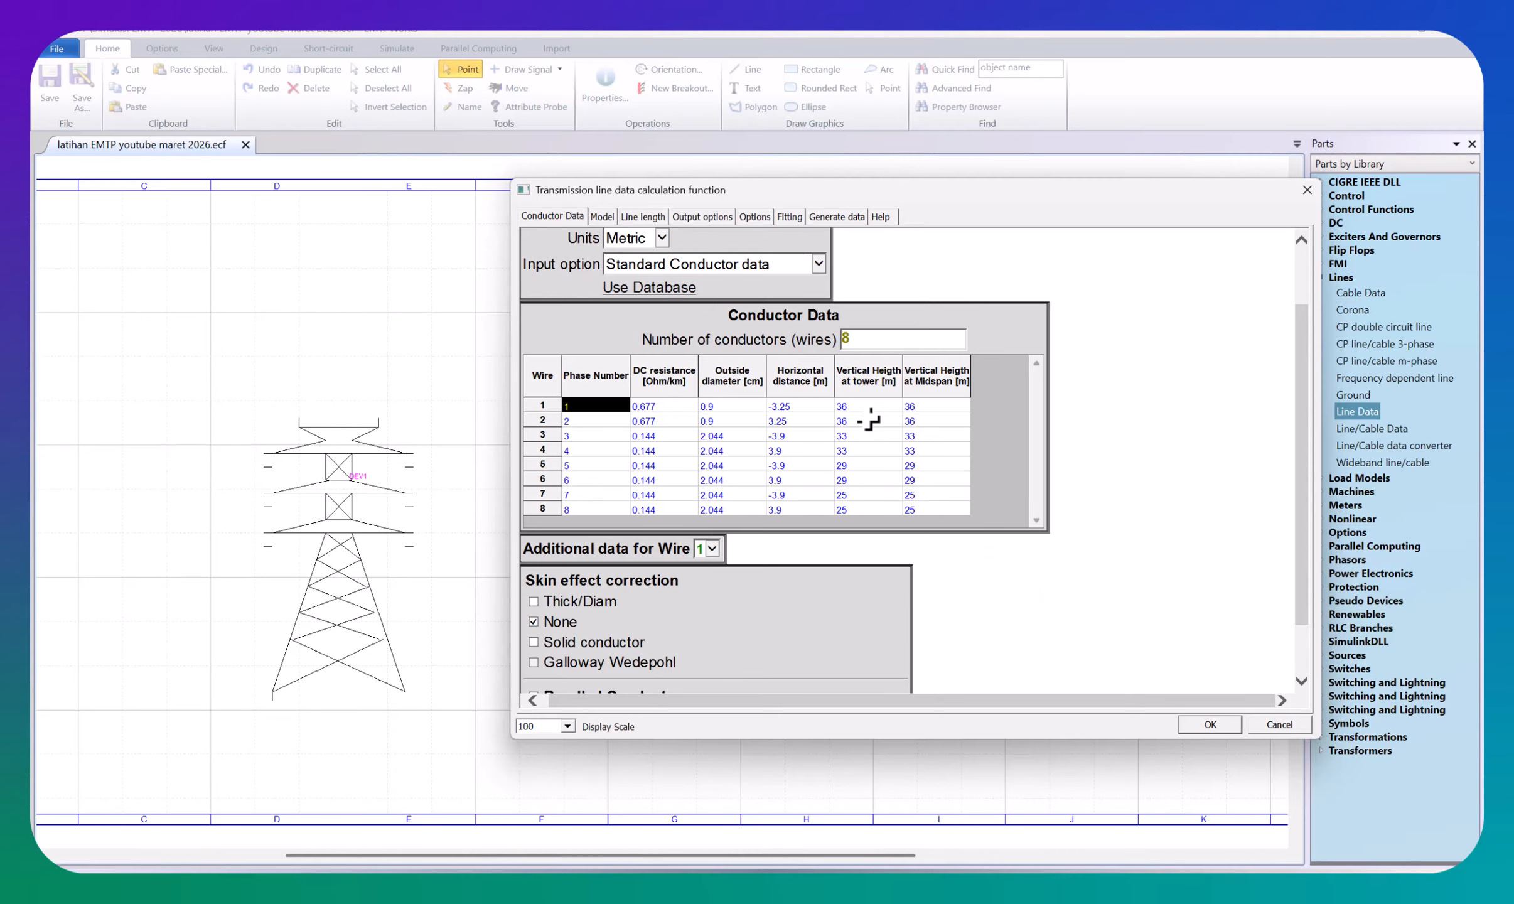
drag(712, 407, 653, 435)
click(600, 218)
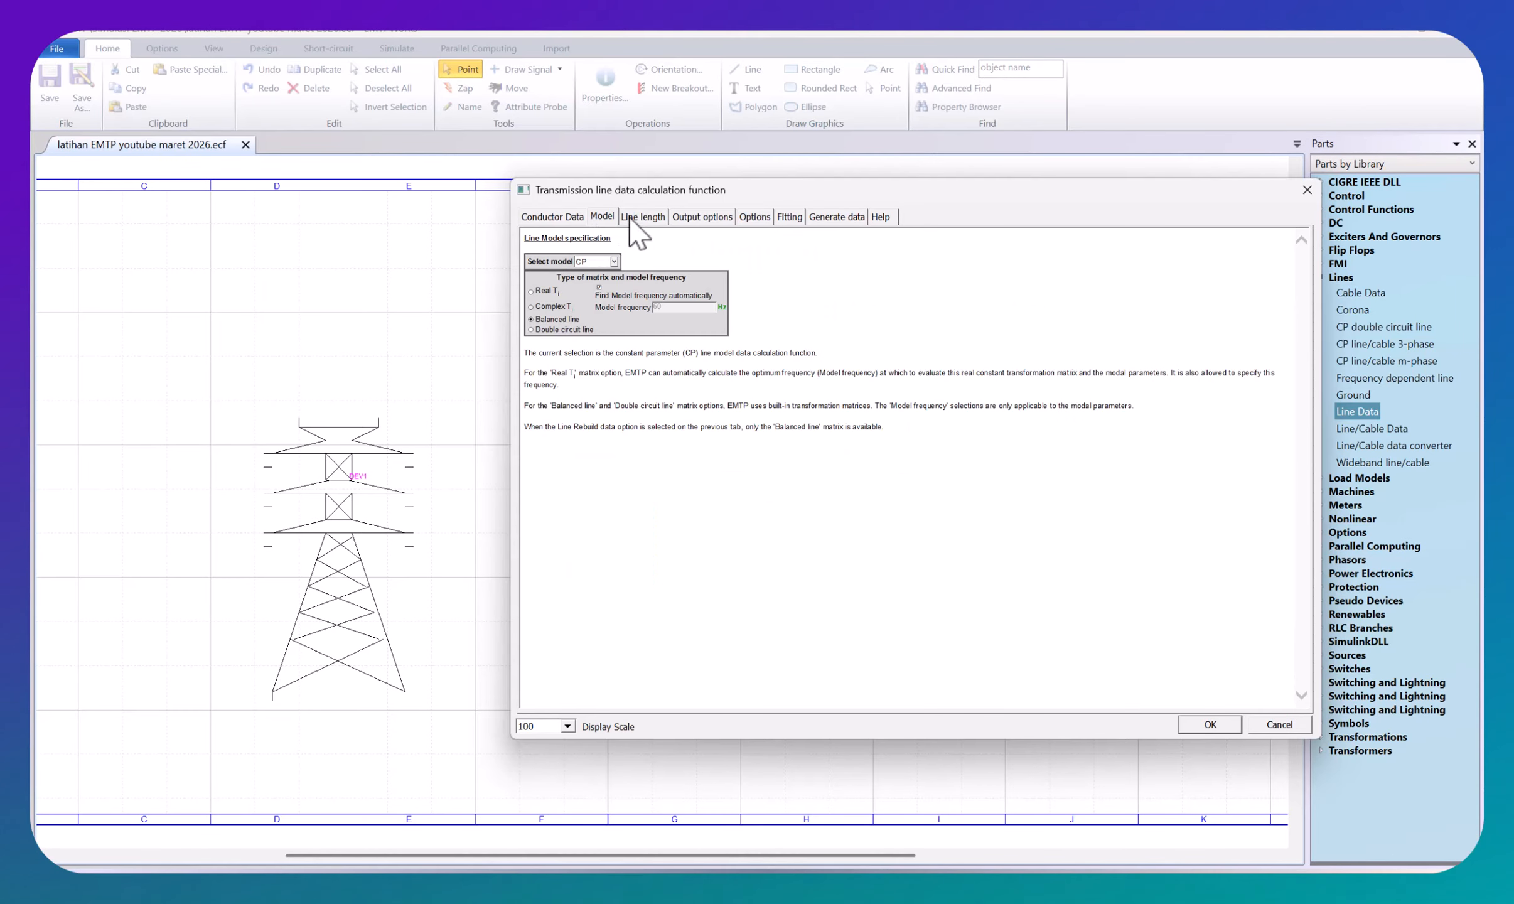
click(646, 218)
click(532, 217)
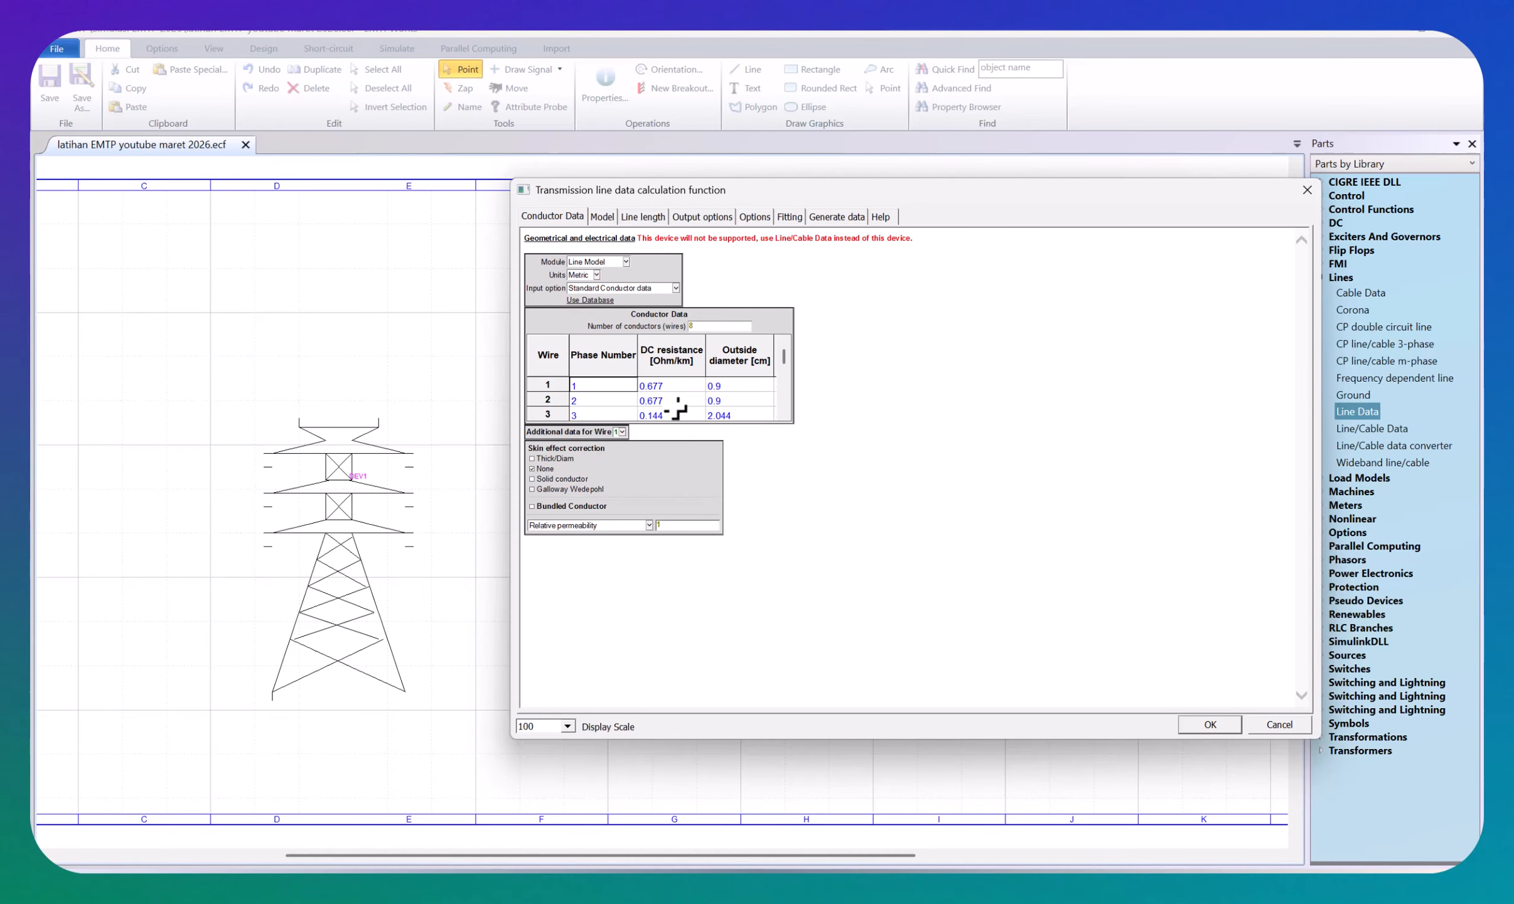
Step: Use the Thick/Diam skin effect correction with a value of 0.363 for wires 1 and 2
scroll(560, 455, up, 2)
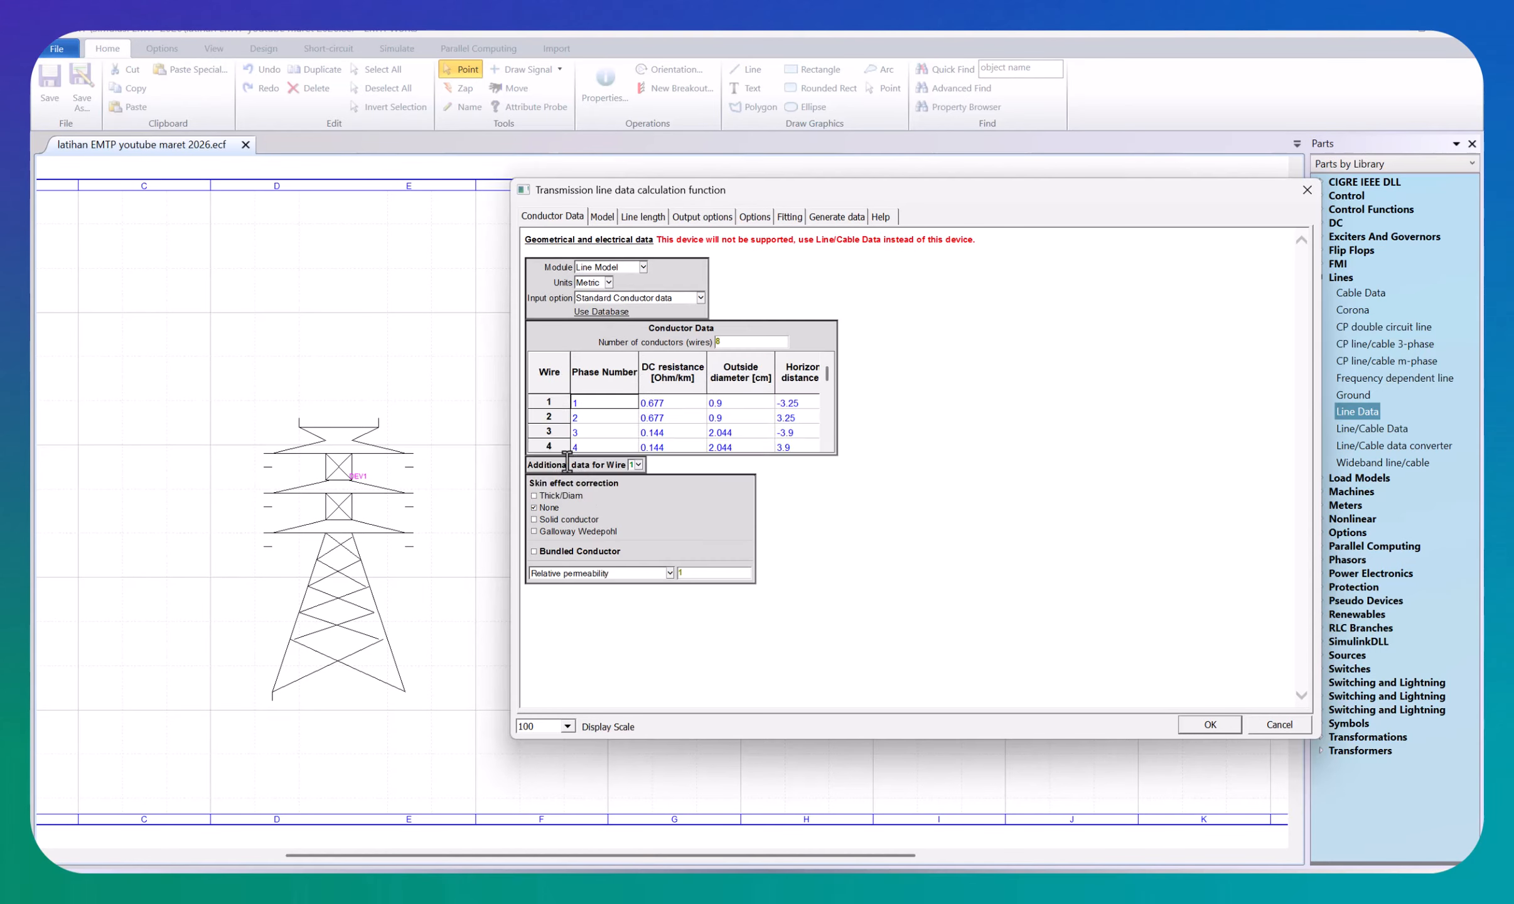
scroll(578, 552, up, 2)
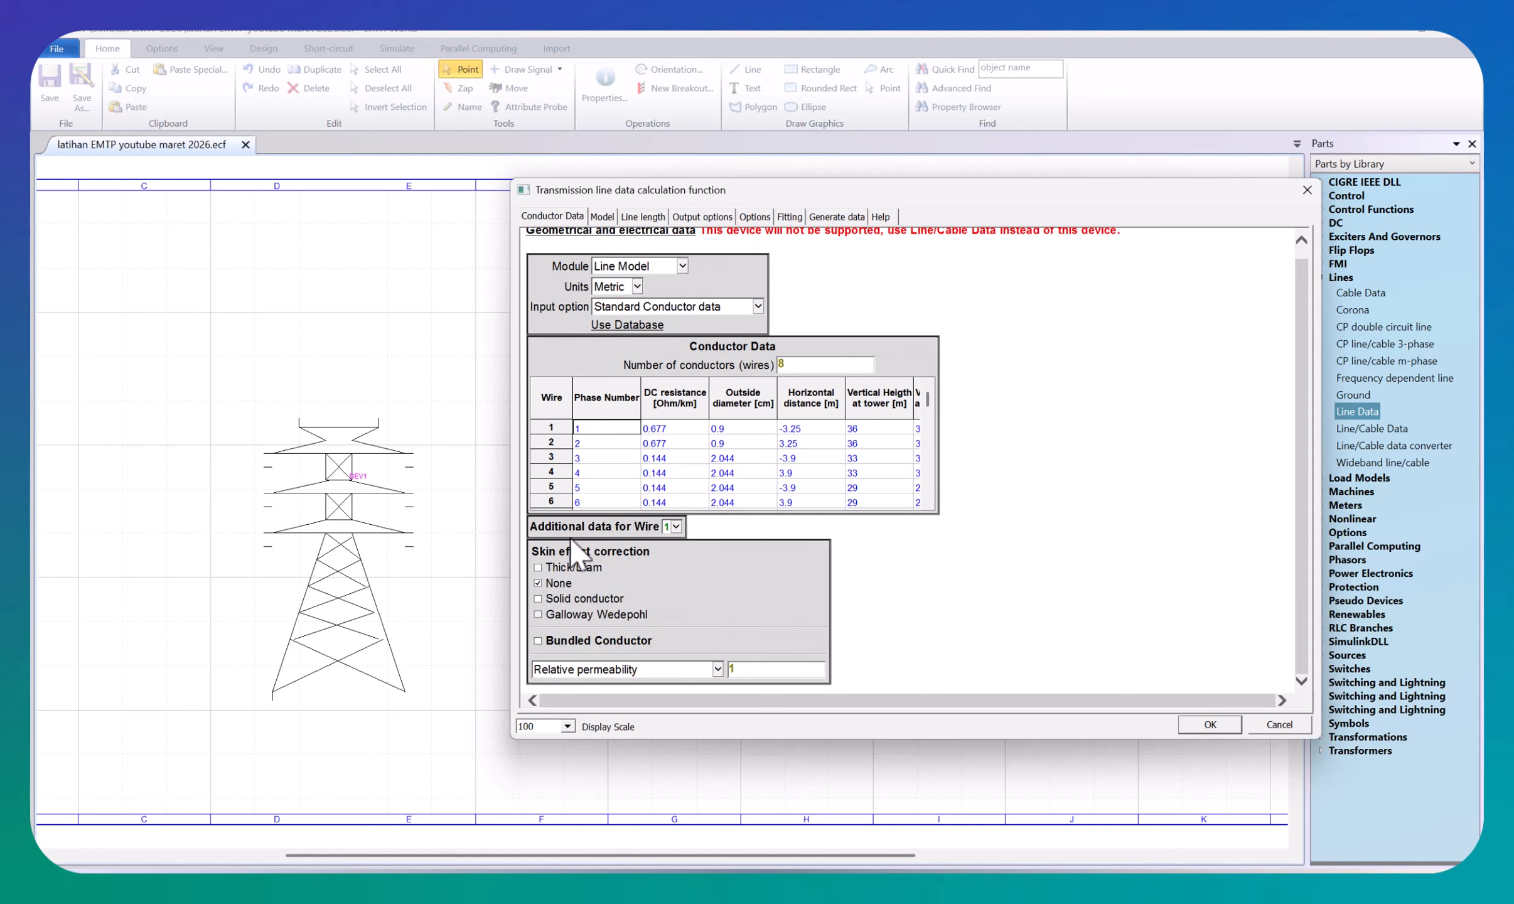
click(537, 568)
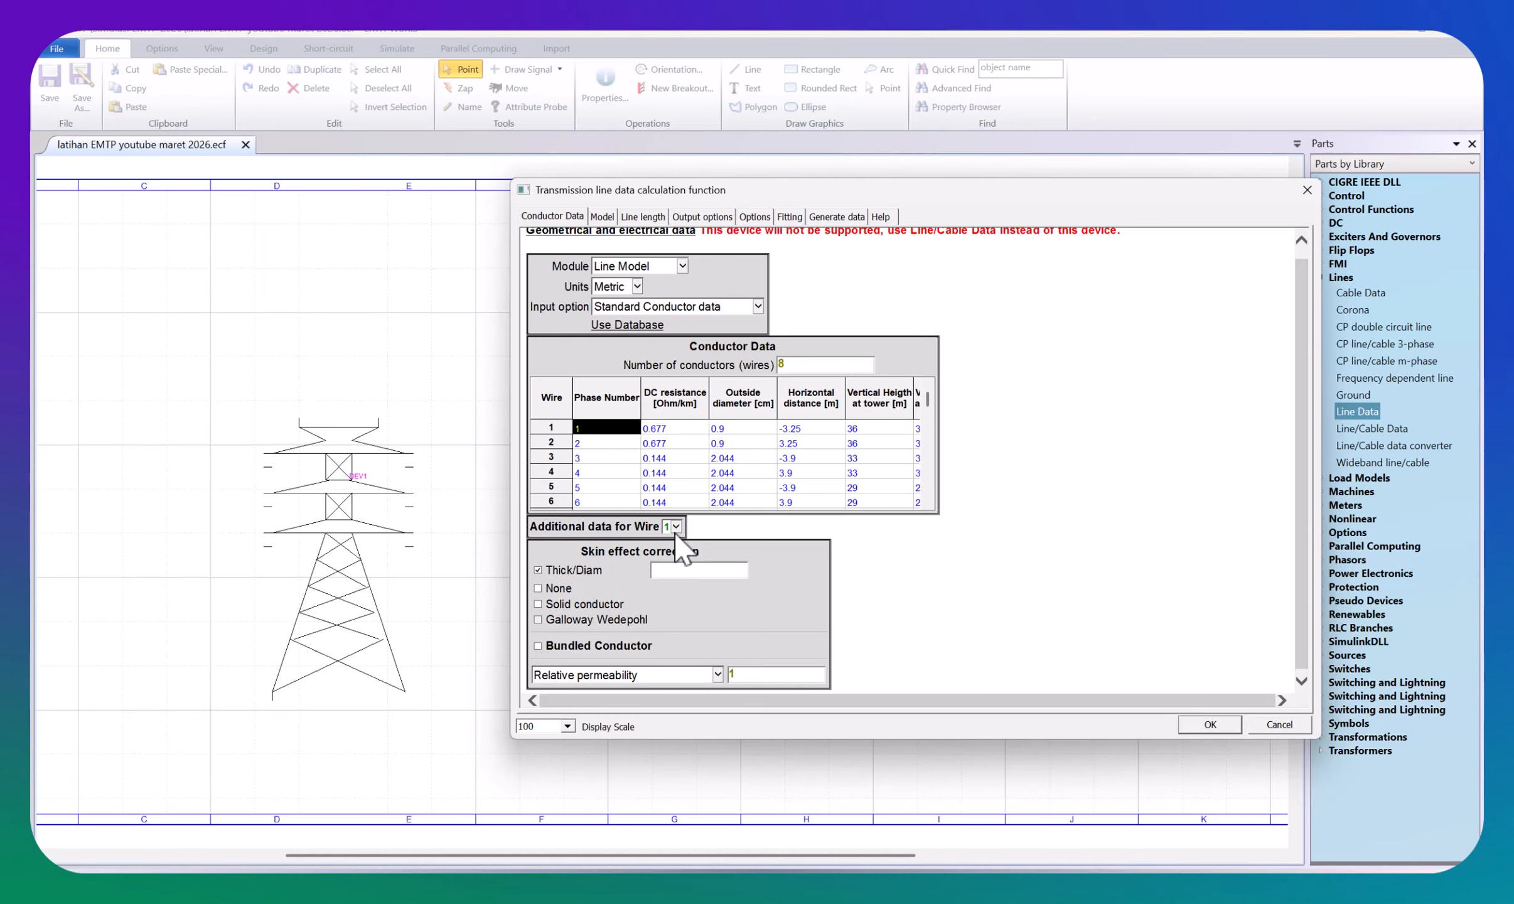
text(0.363)
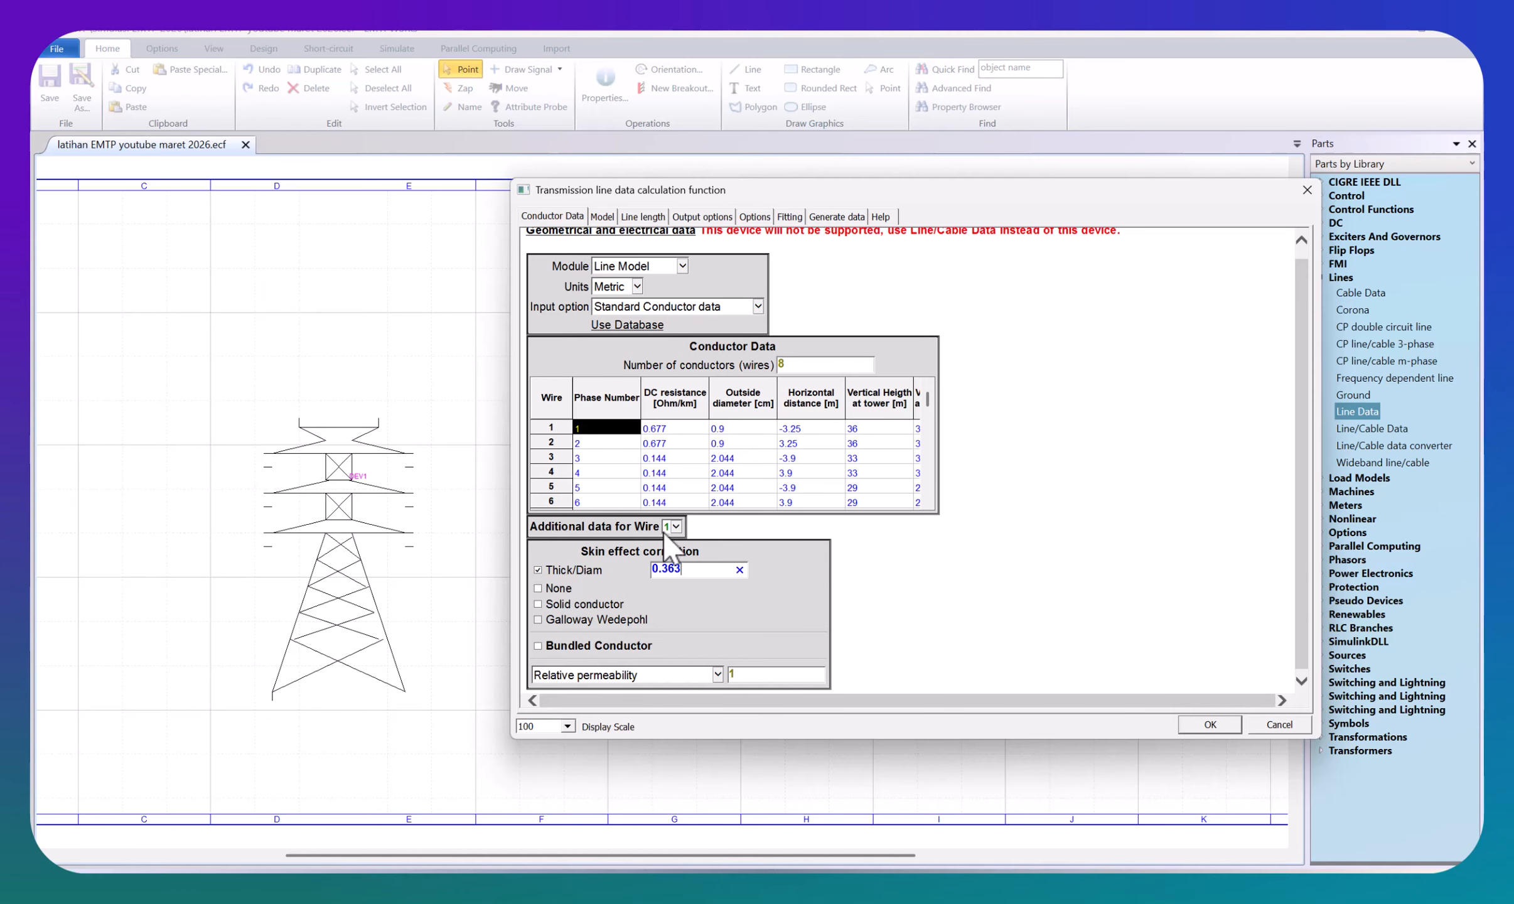
click(676, 526)
click(674, 540)
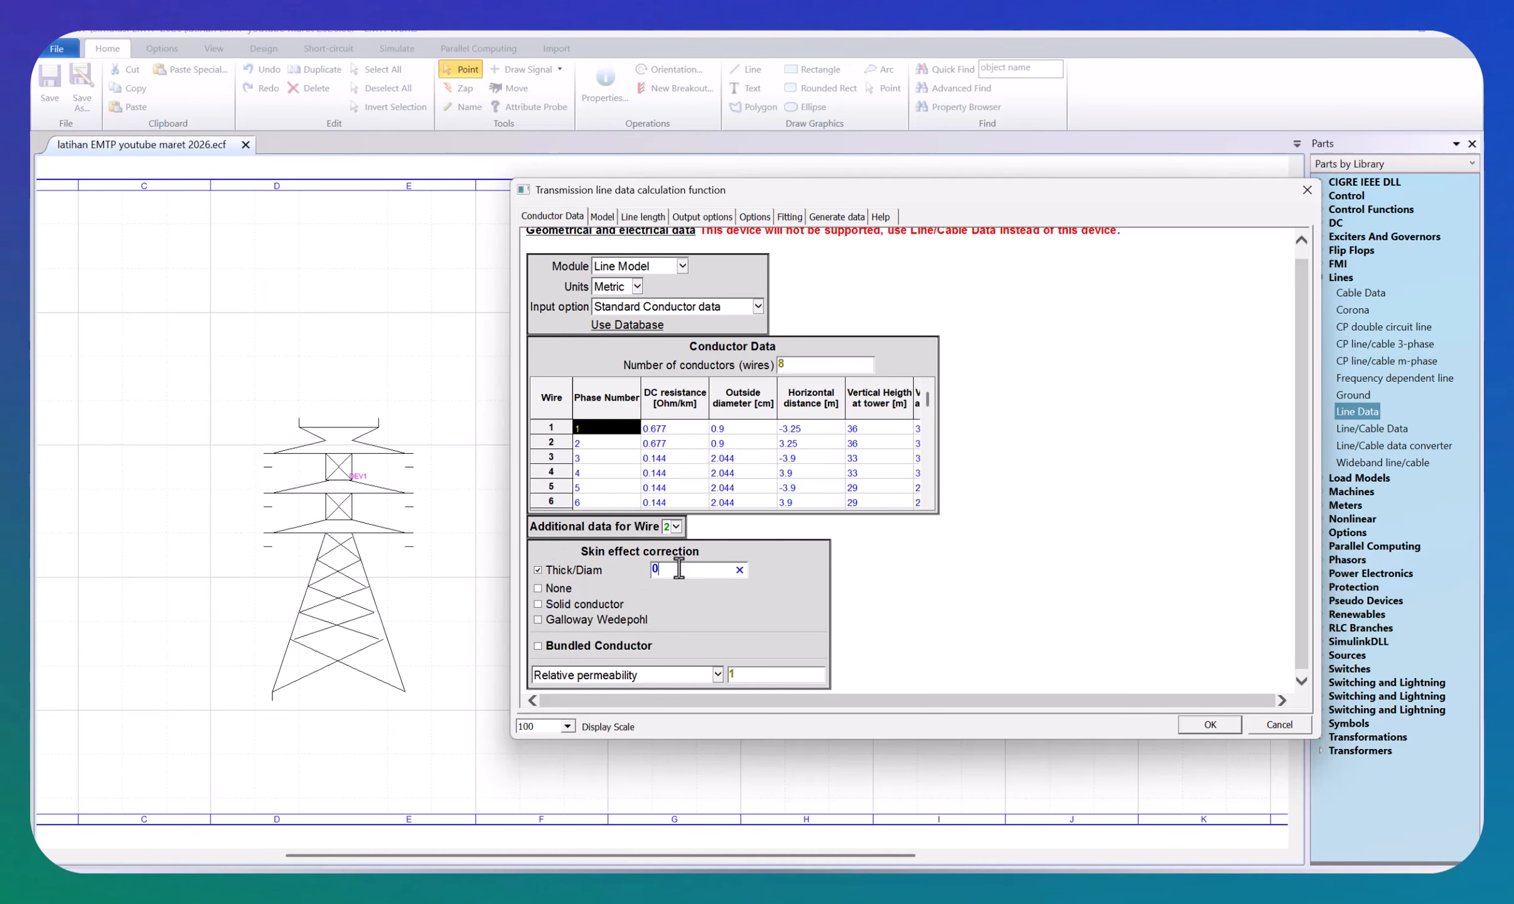
click(679, 569)
text(0.363)
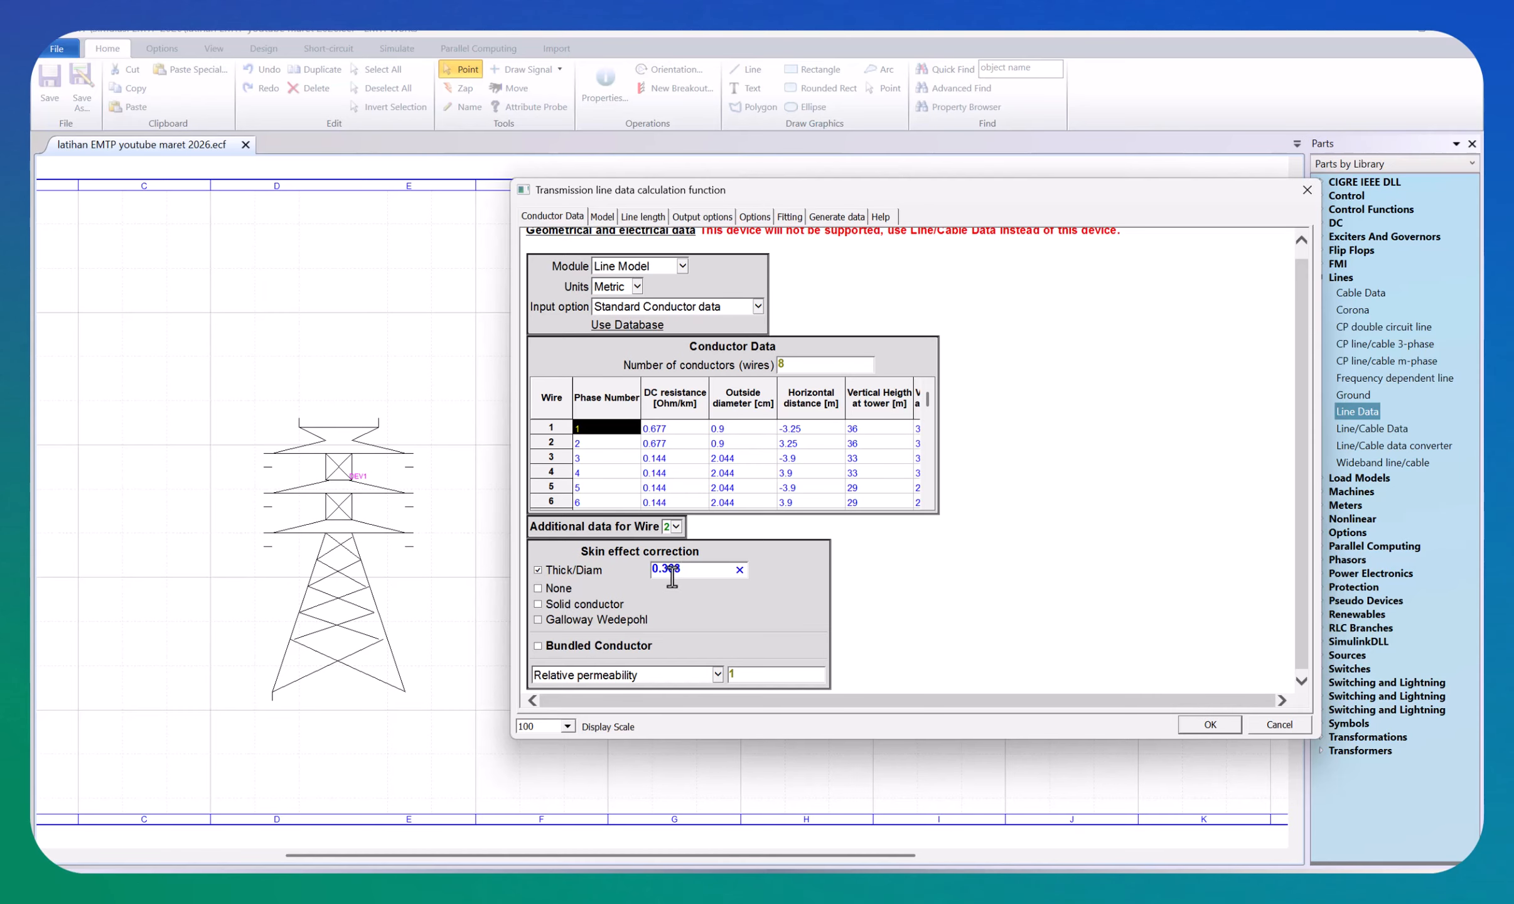
Step: Apply the Thick/Diam skin effect correction to wires 3 and 4, entering 0.363 for each
click(676, 527)
click(668, 538)
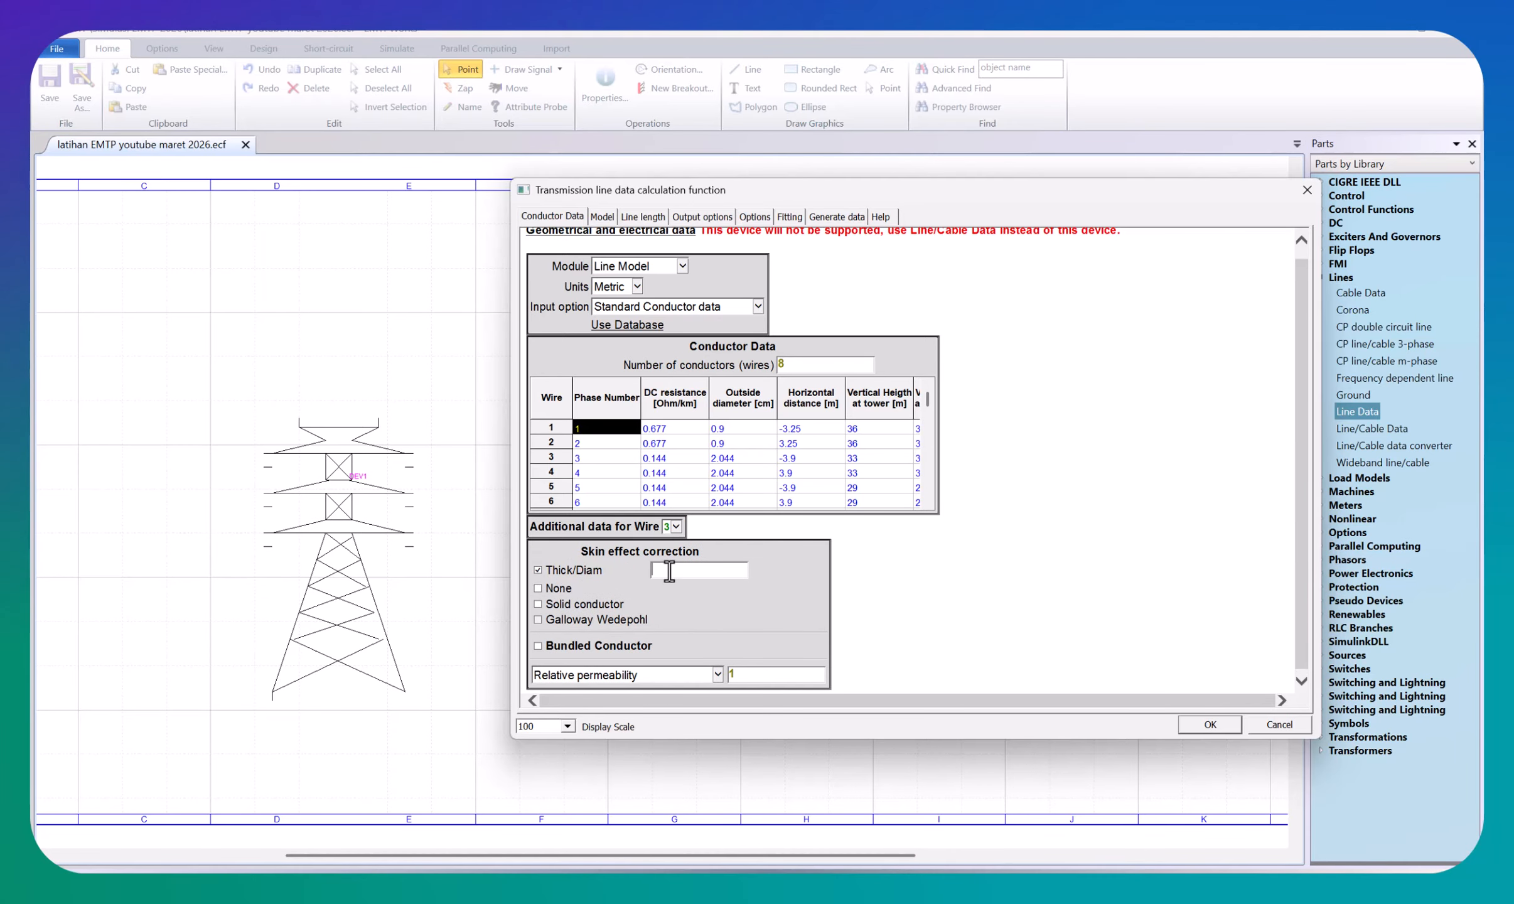
click(670, 570)
text(0.363)
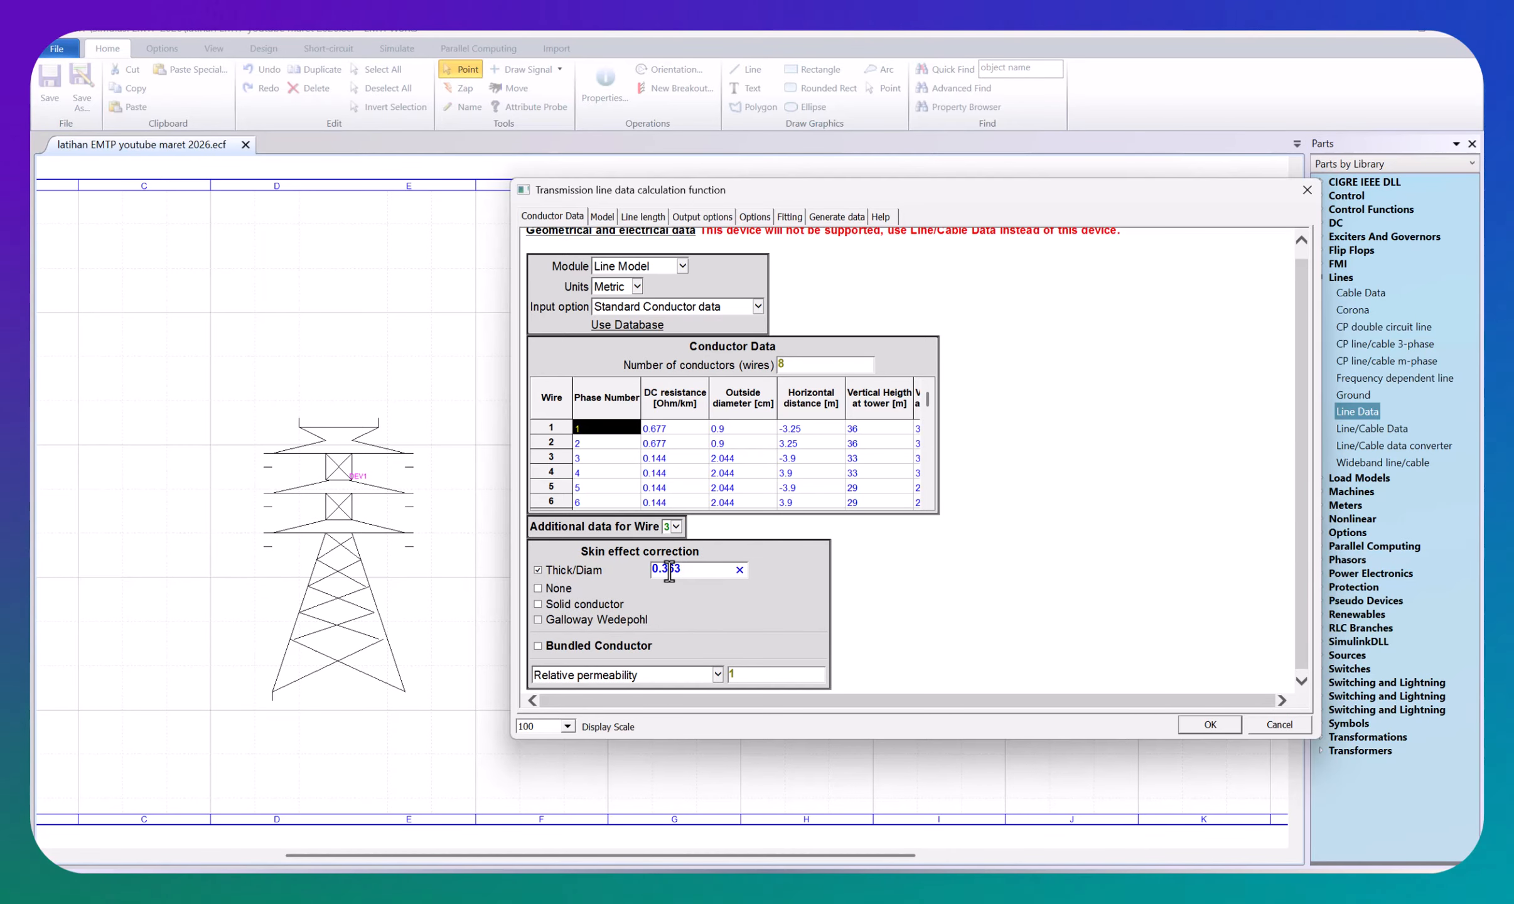
click(673, 527)
click(667, 538)
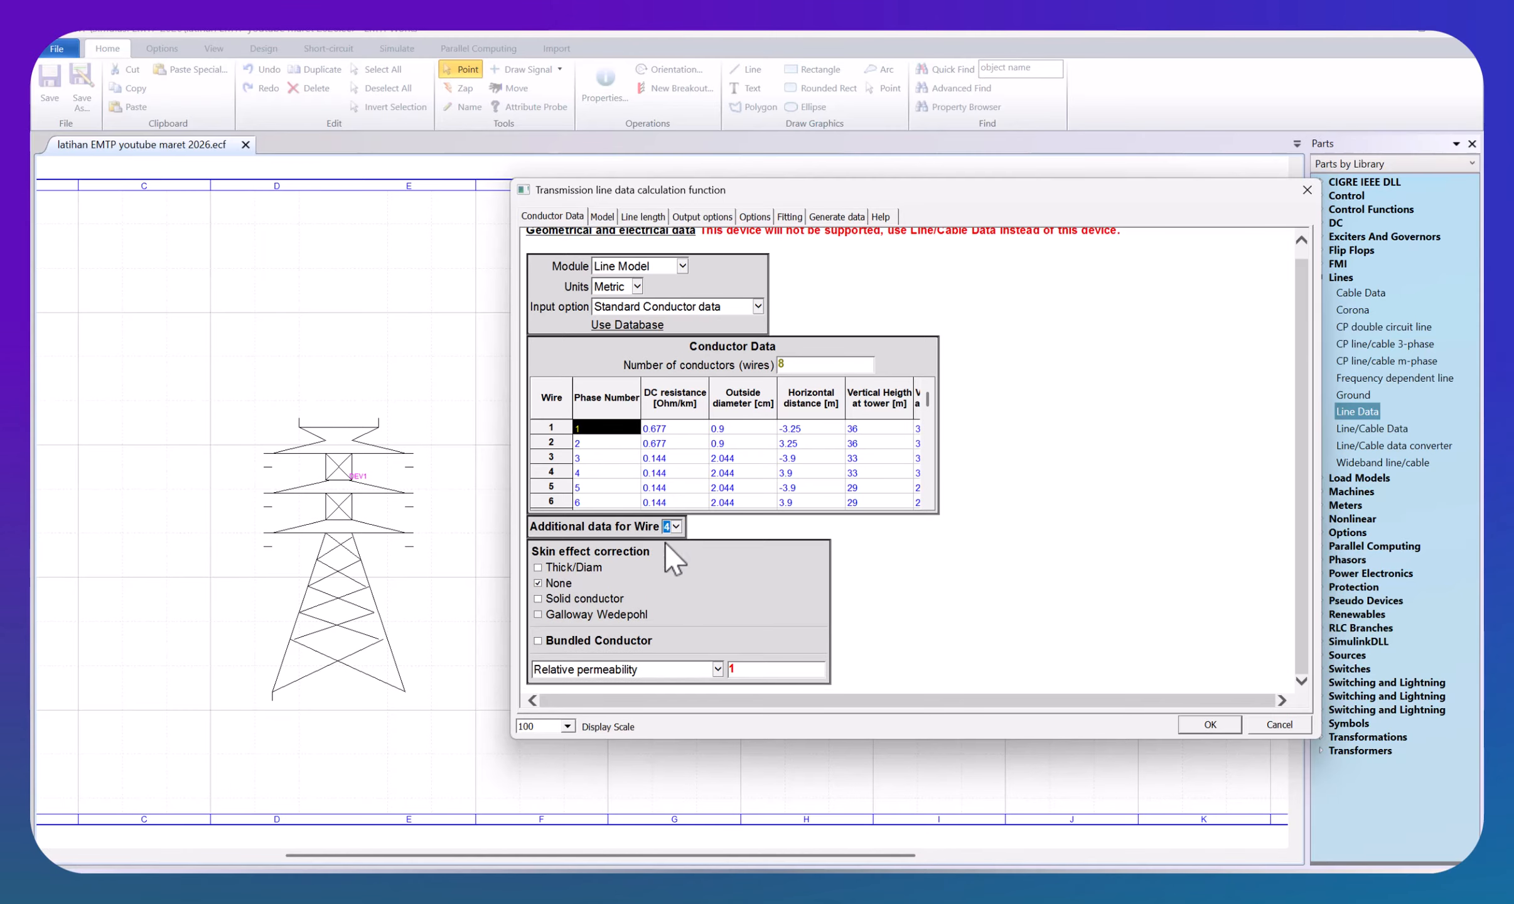
click(538, 567)
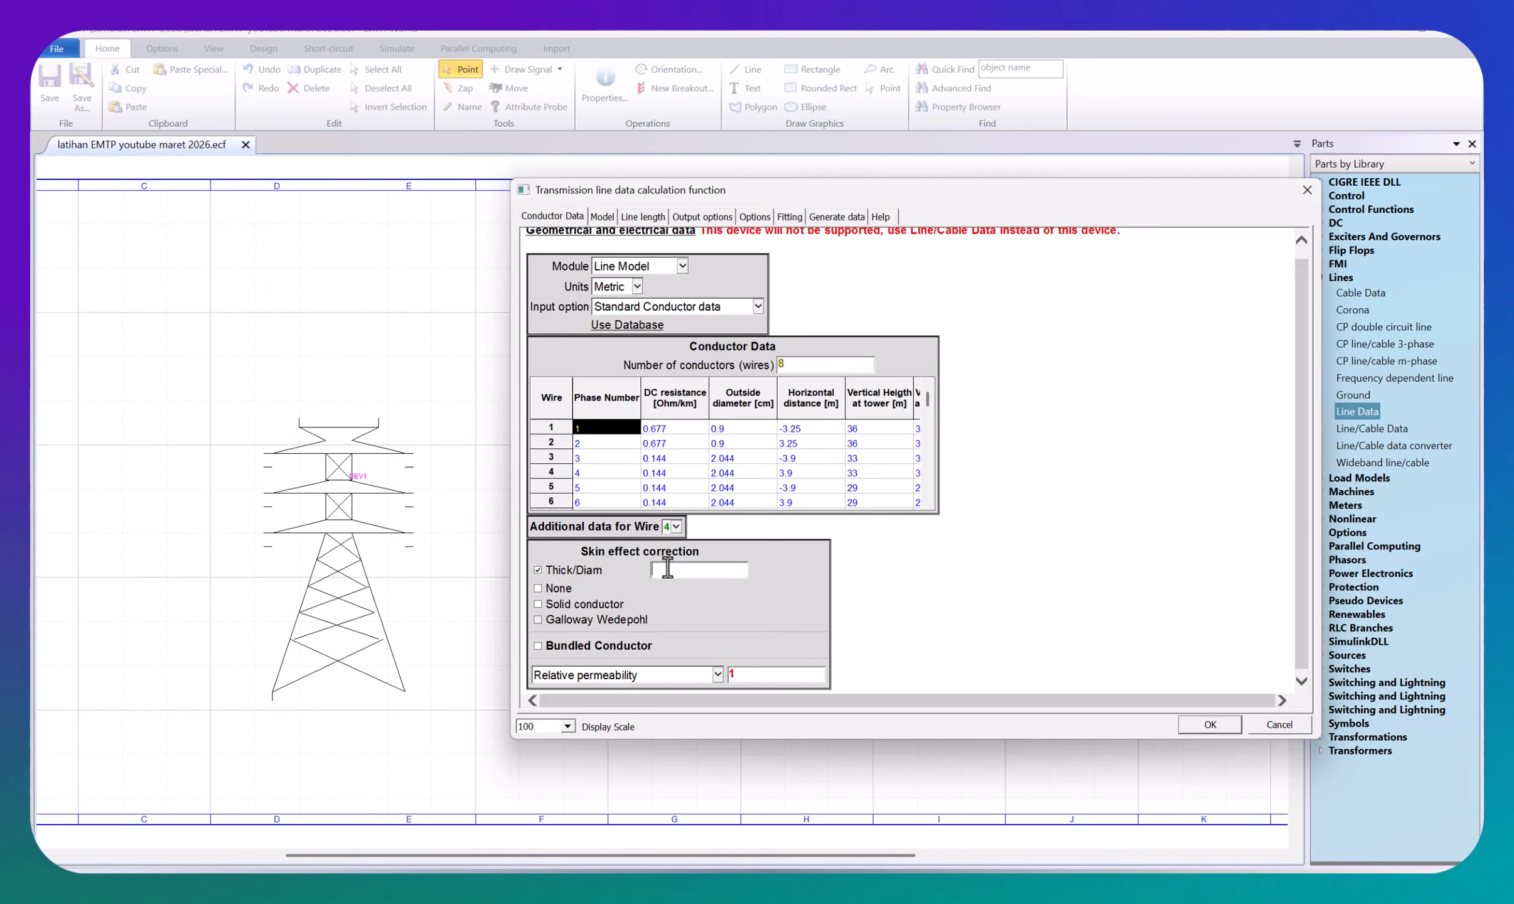
click(668, 569)
text(0.363)
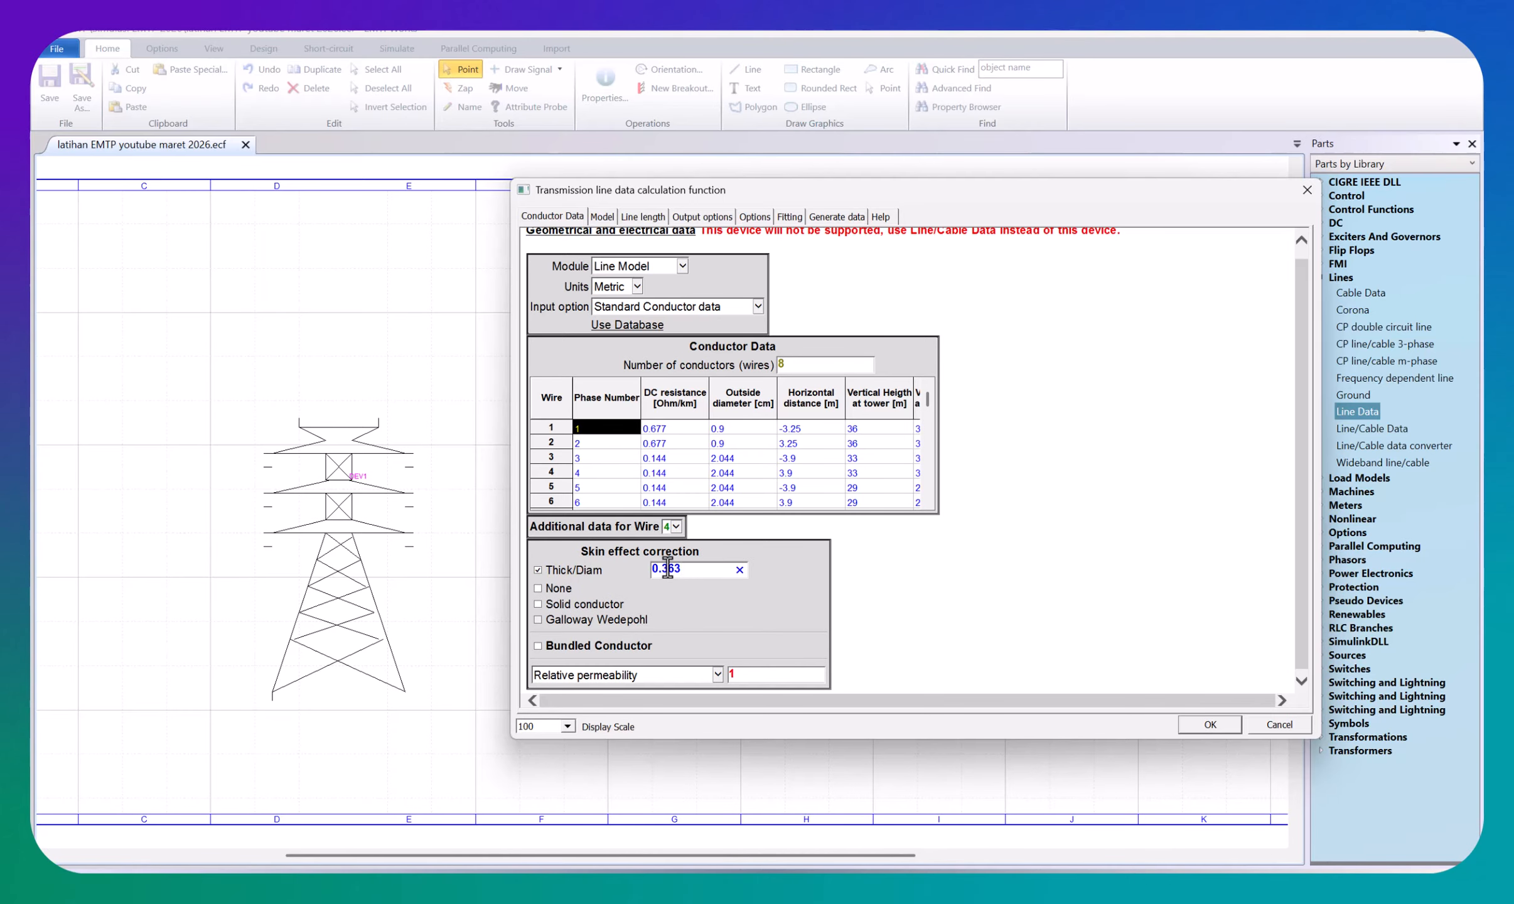
Step: Apply the Thick/Diam skin effect correction to wires 5 and 6, entering 0.363 for each
click(678, 527)
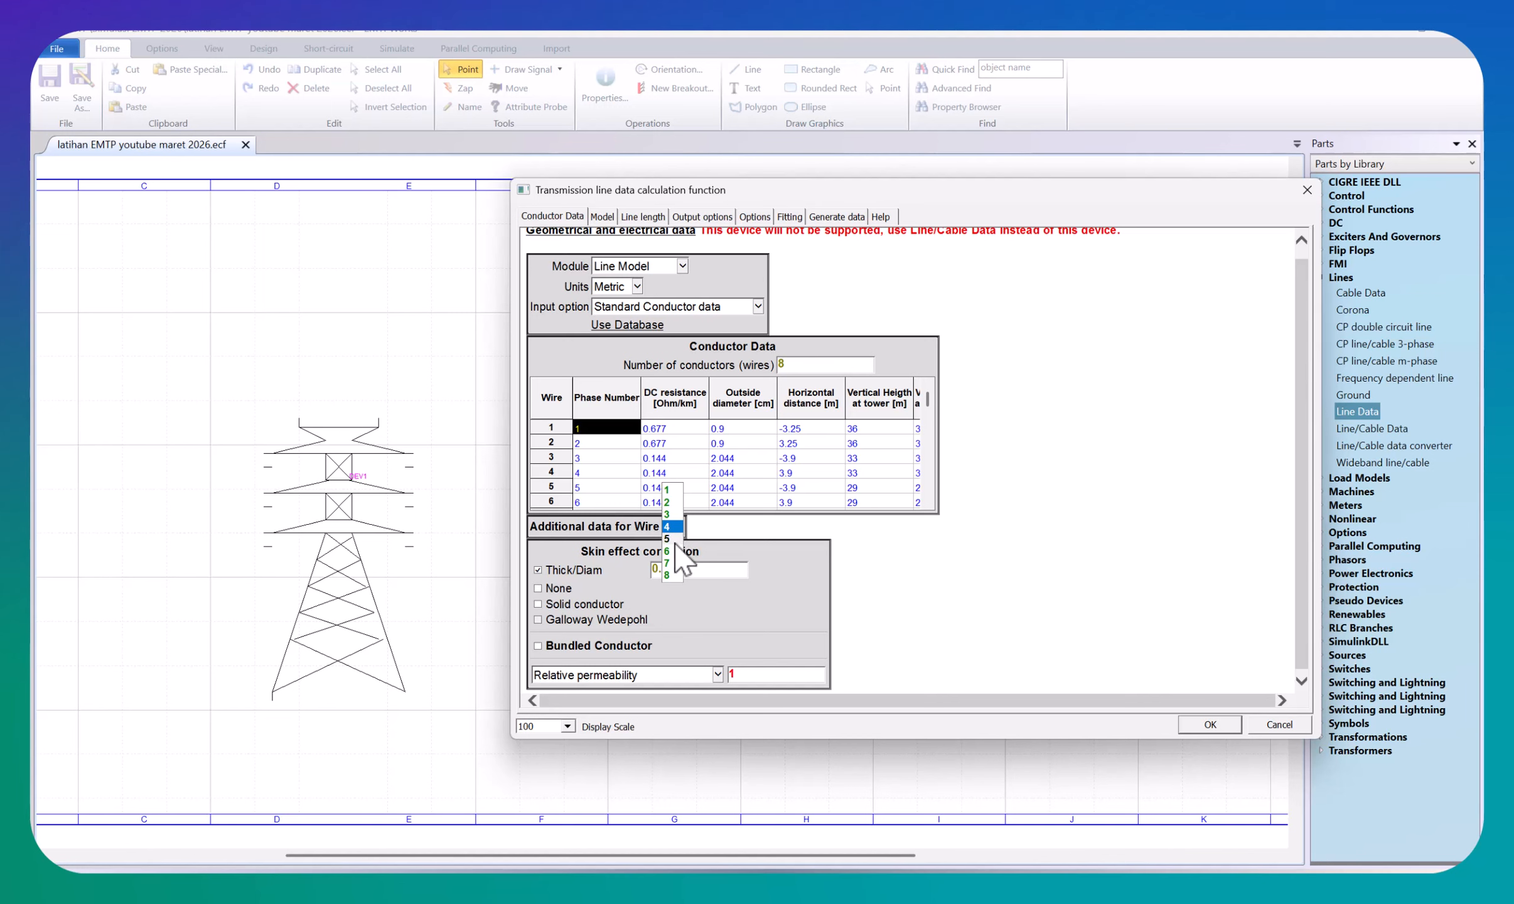
click(672, 539)
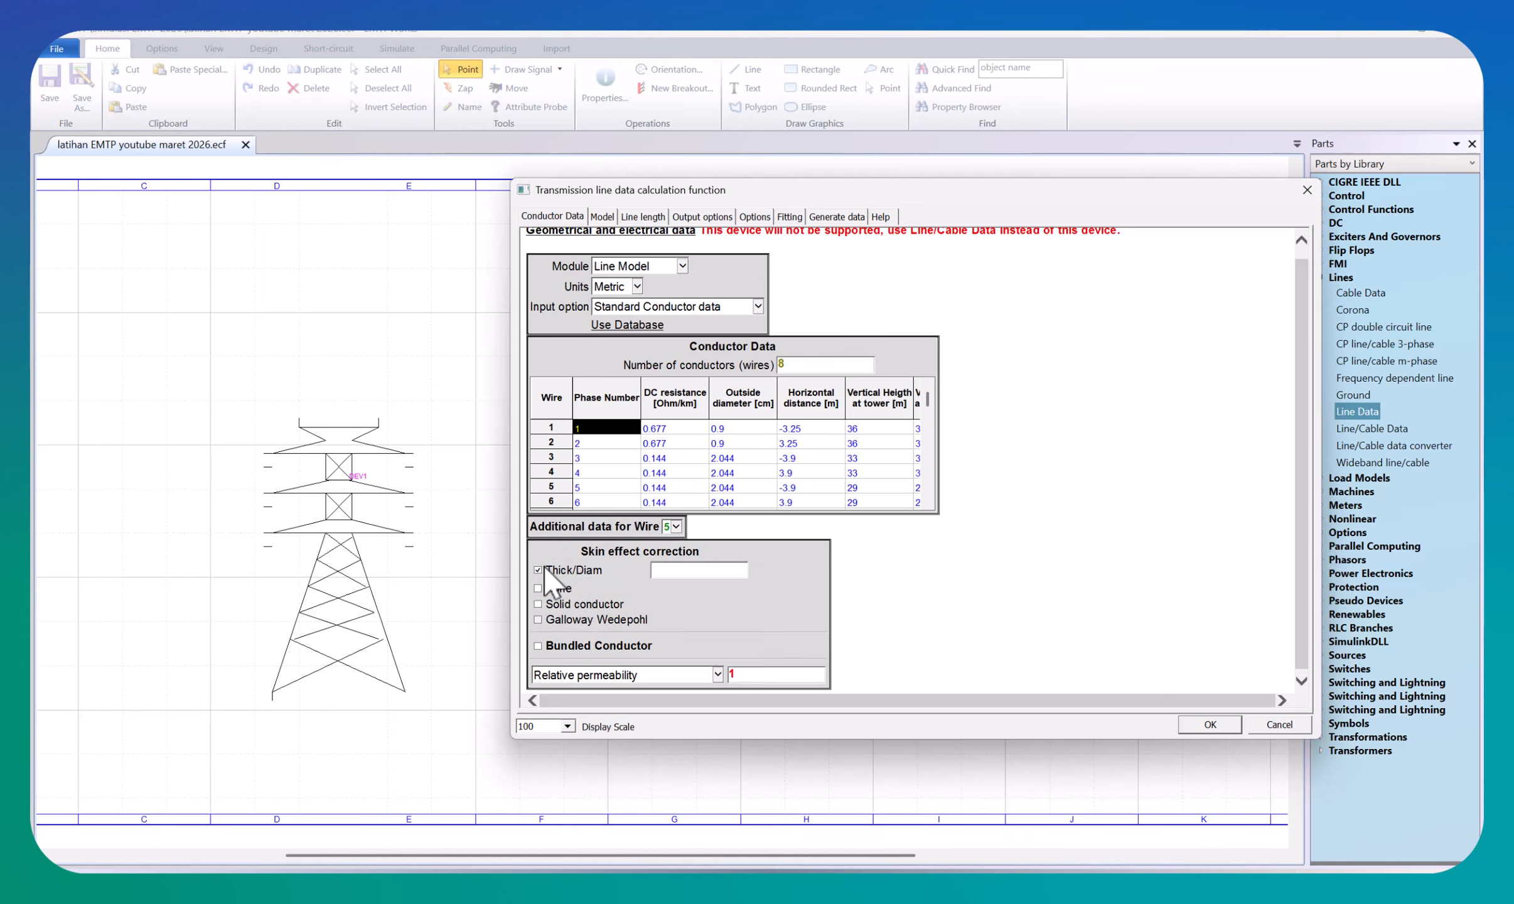
click(671, 572)
text(0.363)
click(676, 526)
click(669, 561)
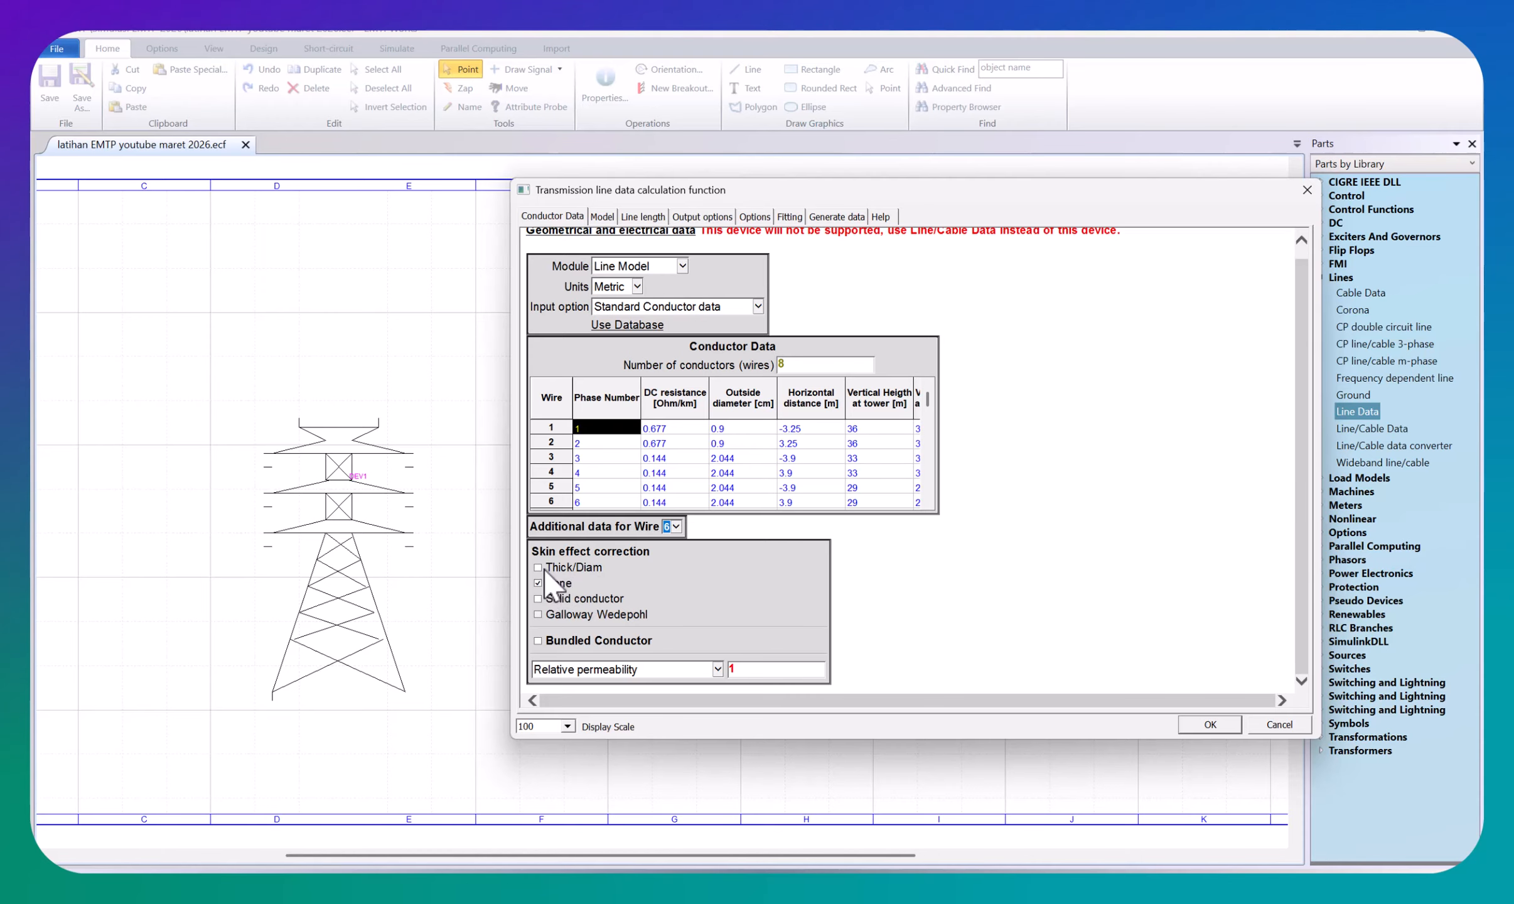
click(551, 568)
click(664, 577)
text(0.3)
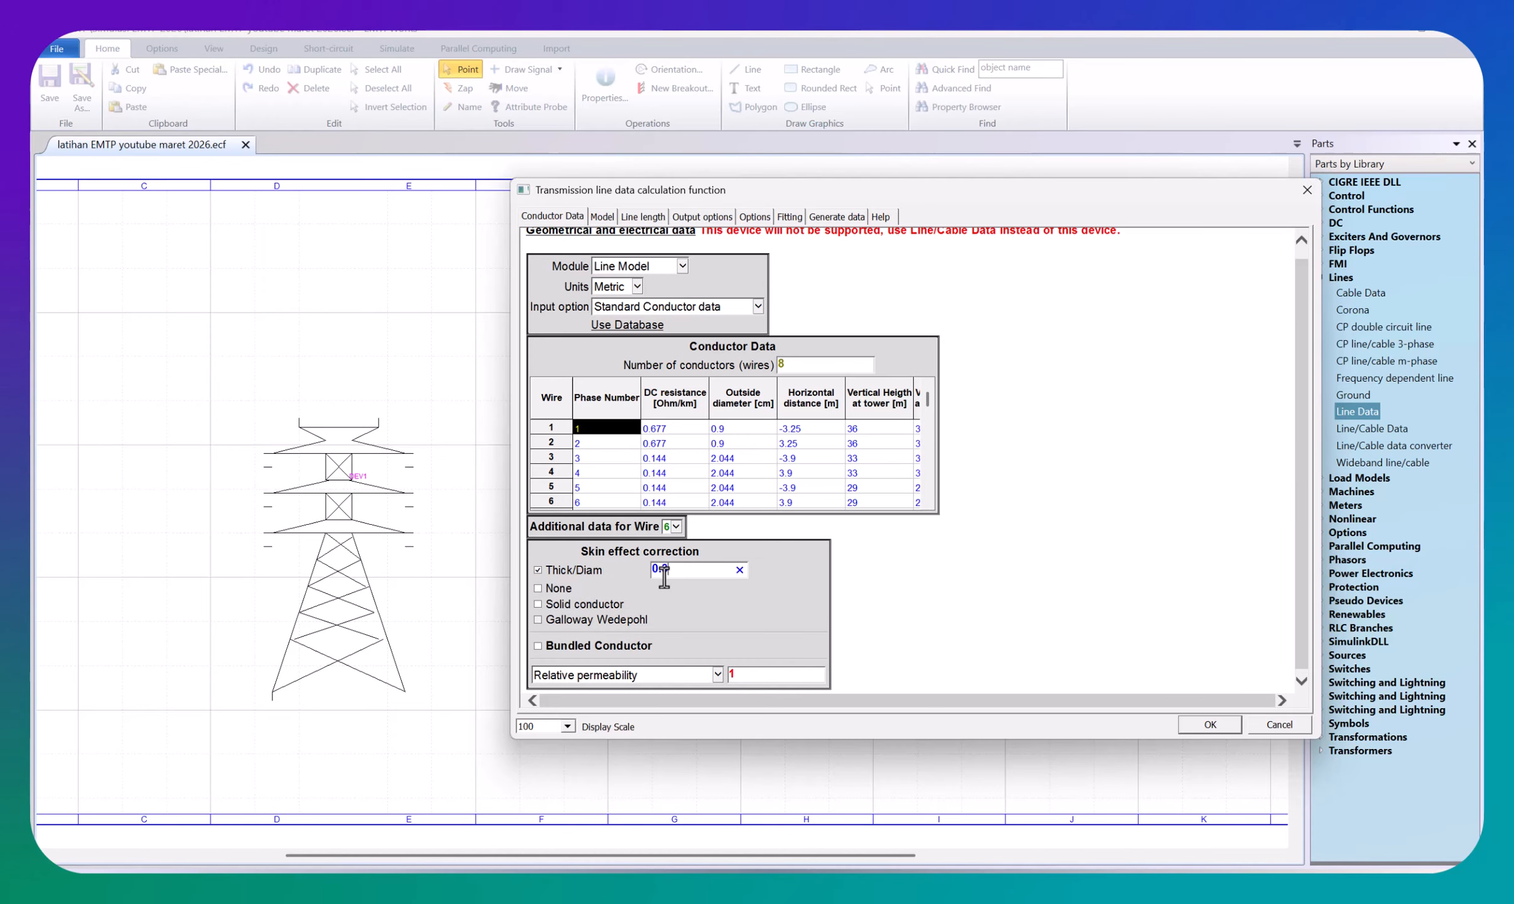
text(63)
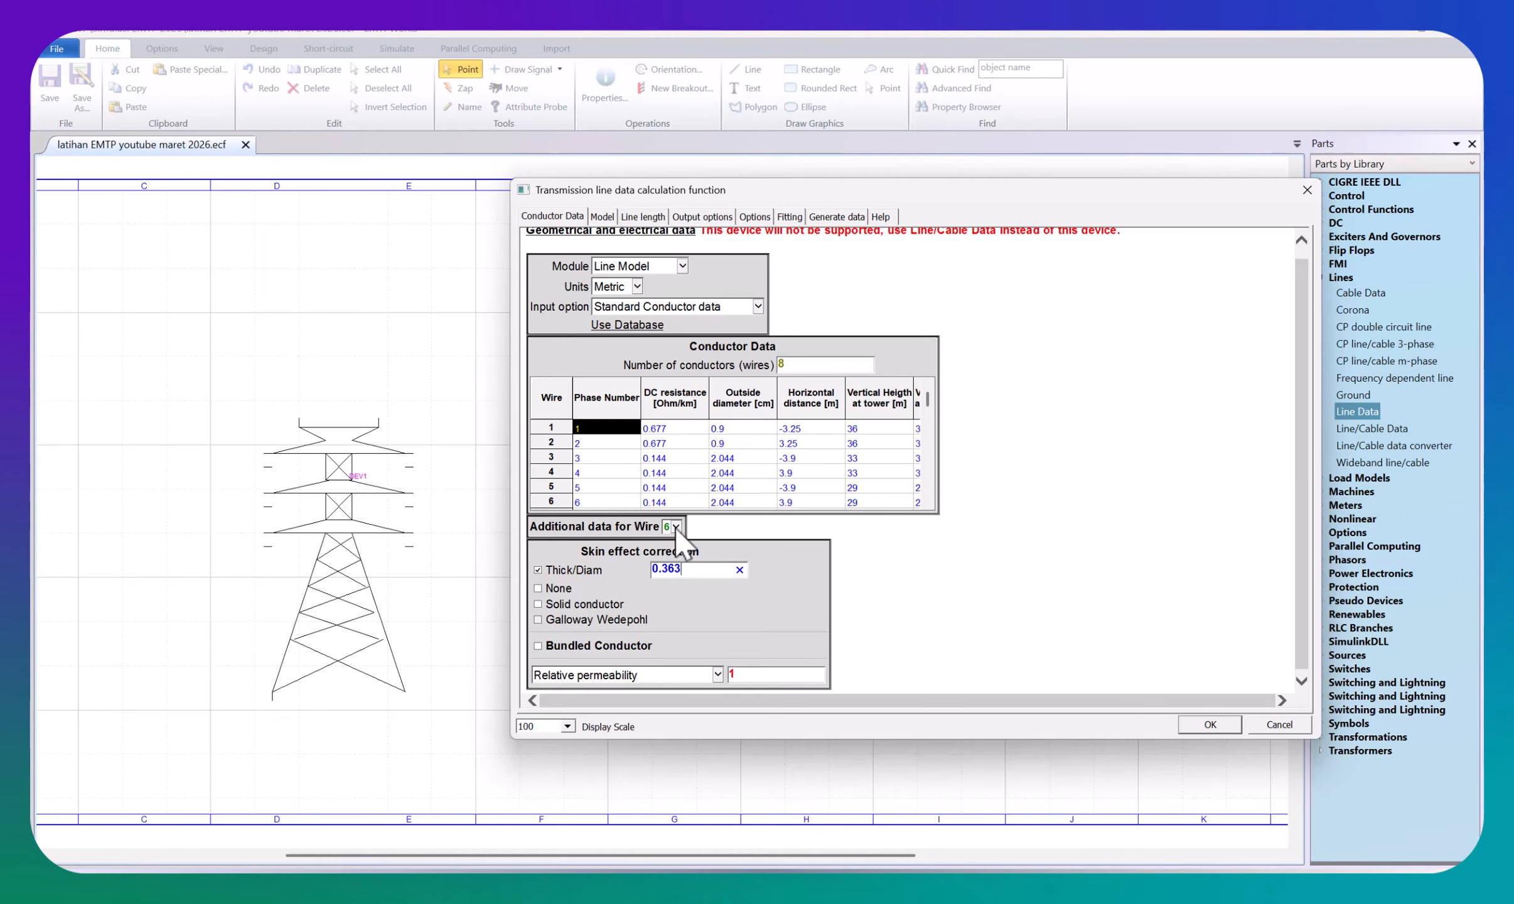
Step: Enable the Thick/Diam skin effect correction for wire 7 and set its ratio to 0.363
click(677, 526)
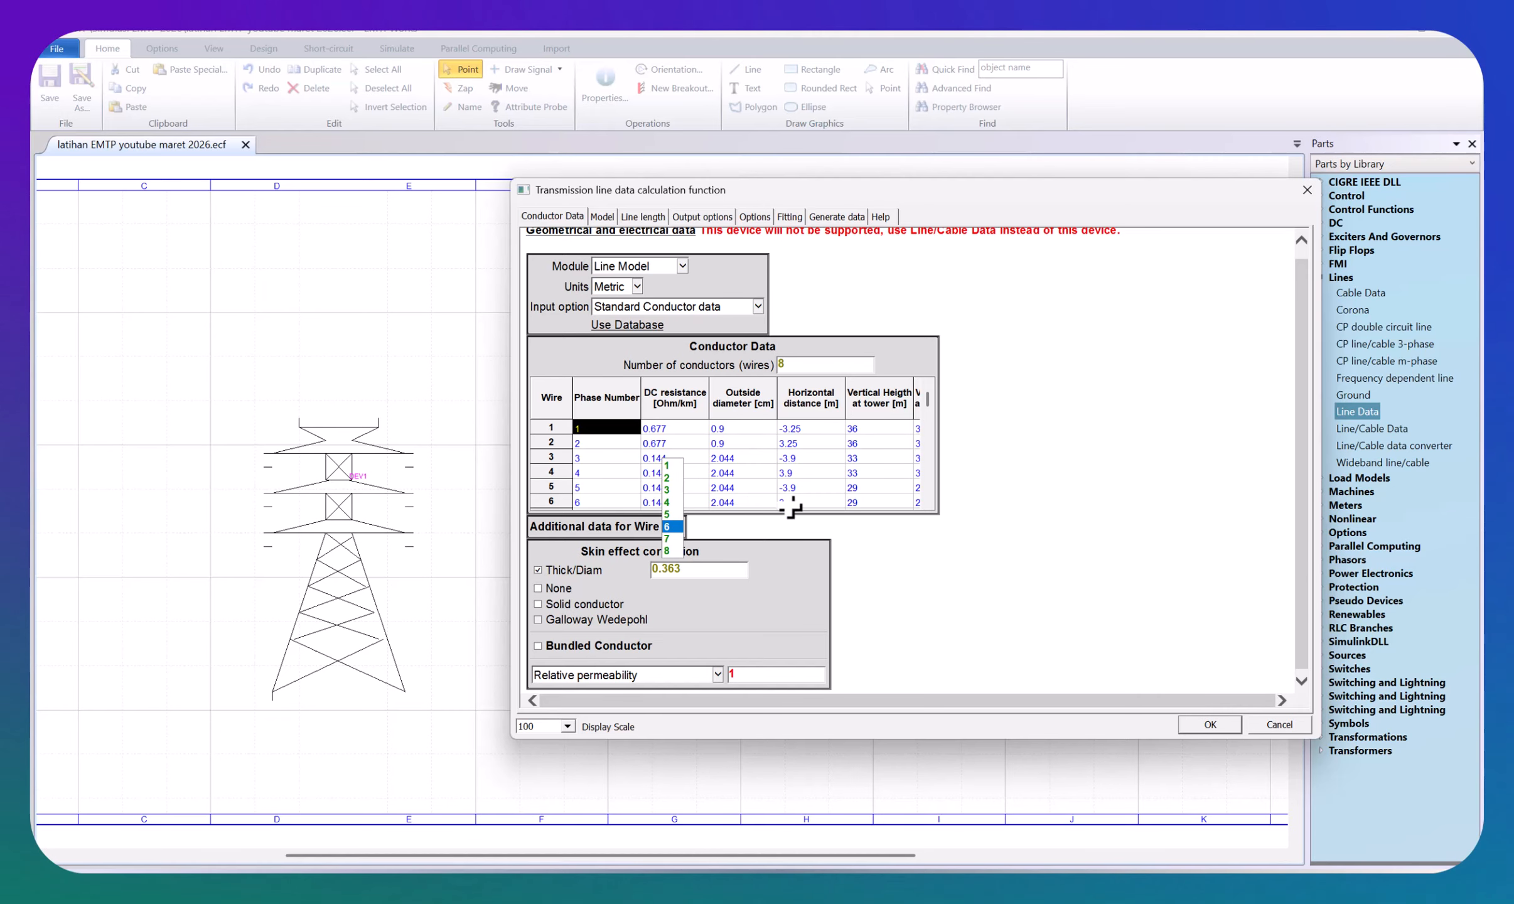
click(667, 538)
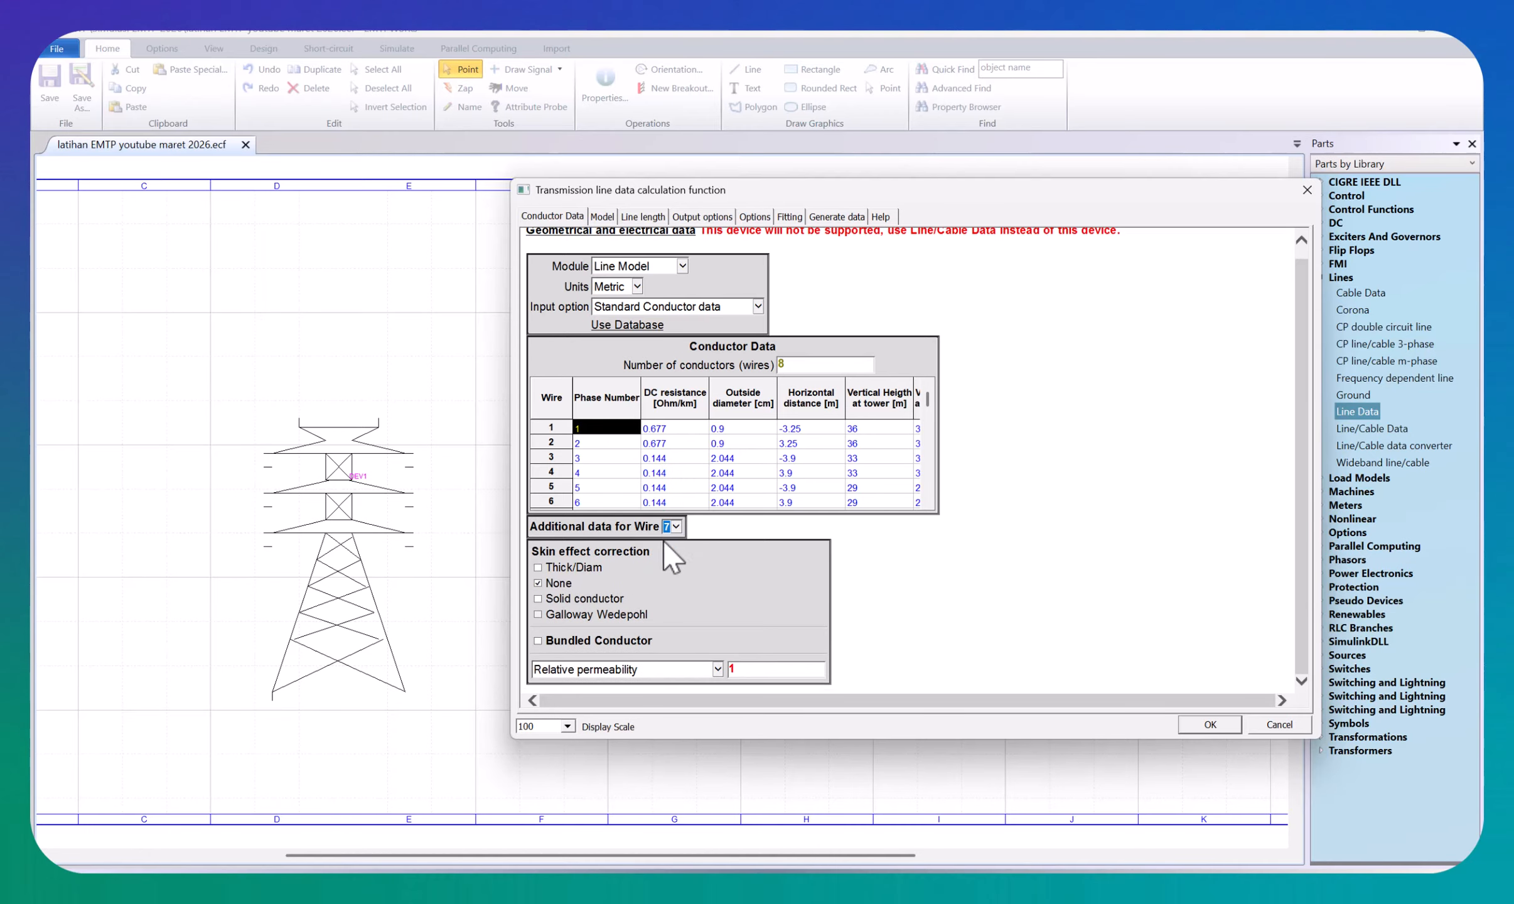
click(538, 568)
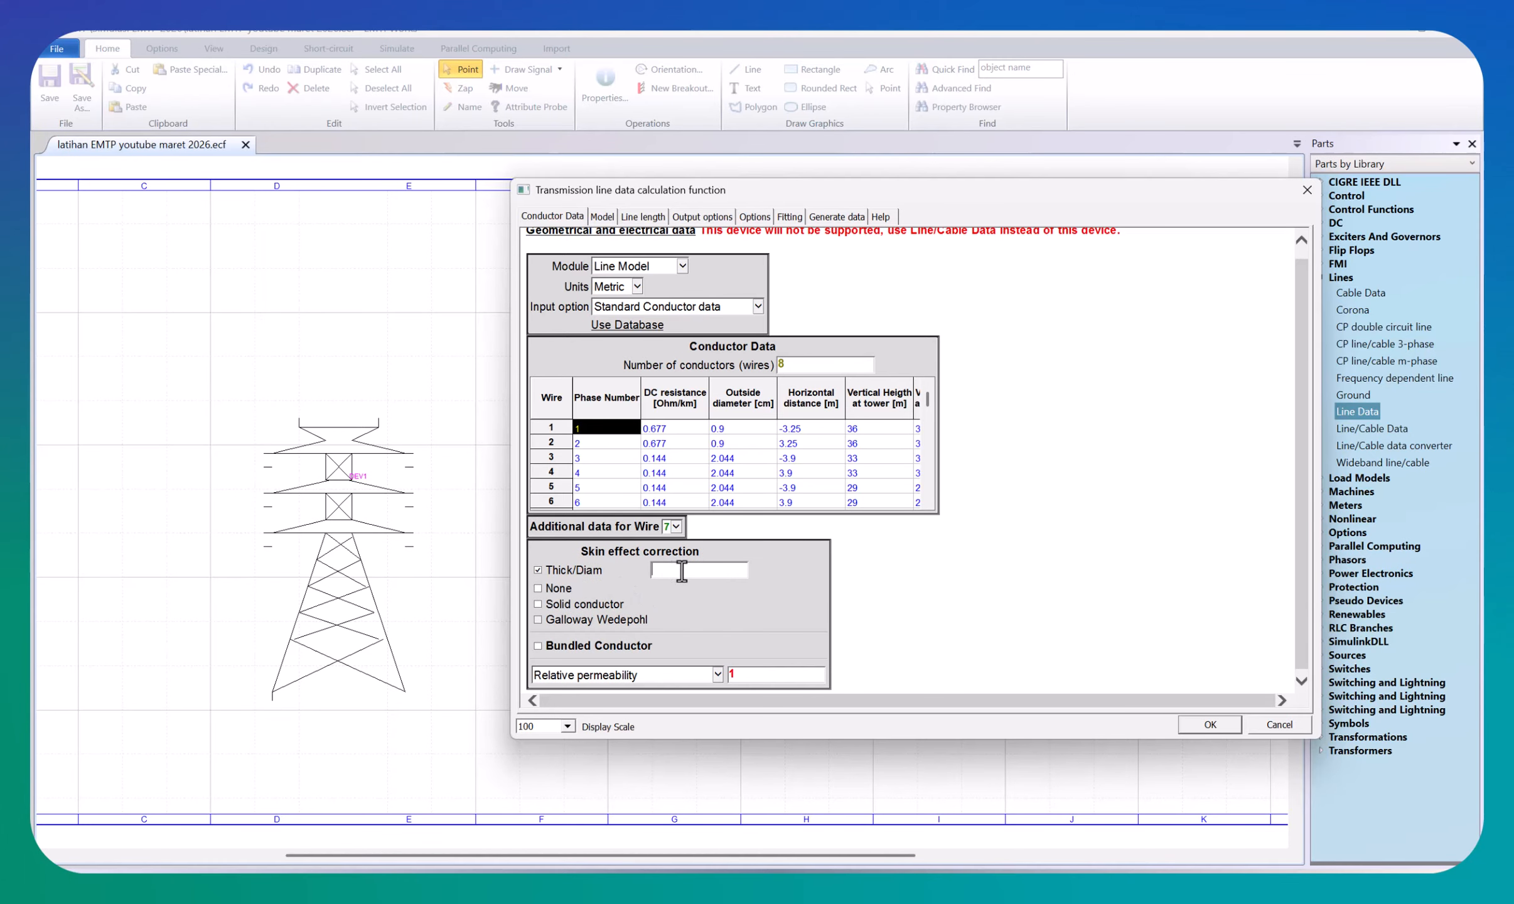
text(0.363)
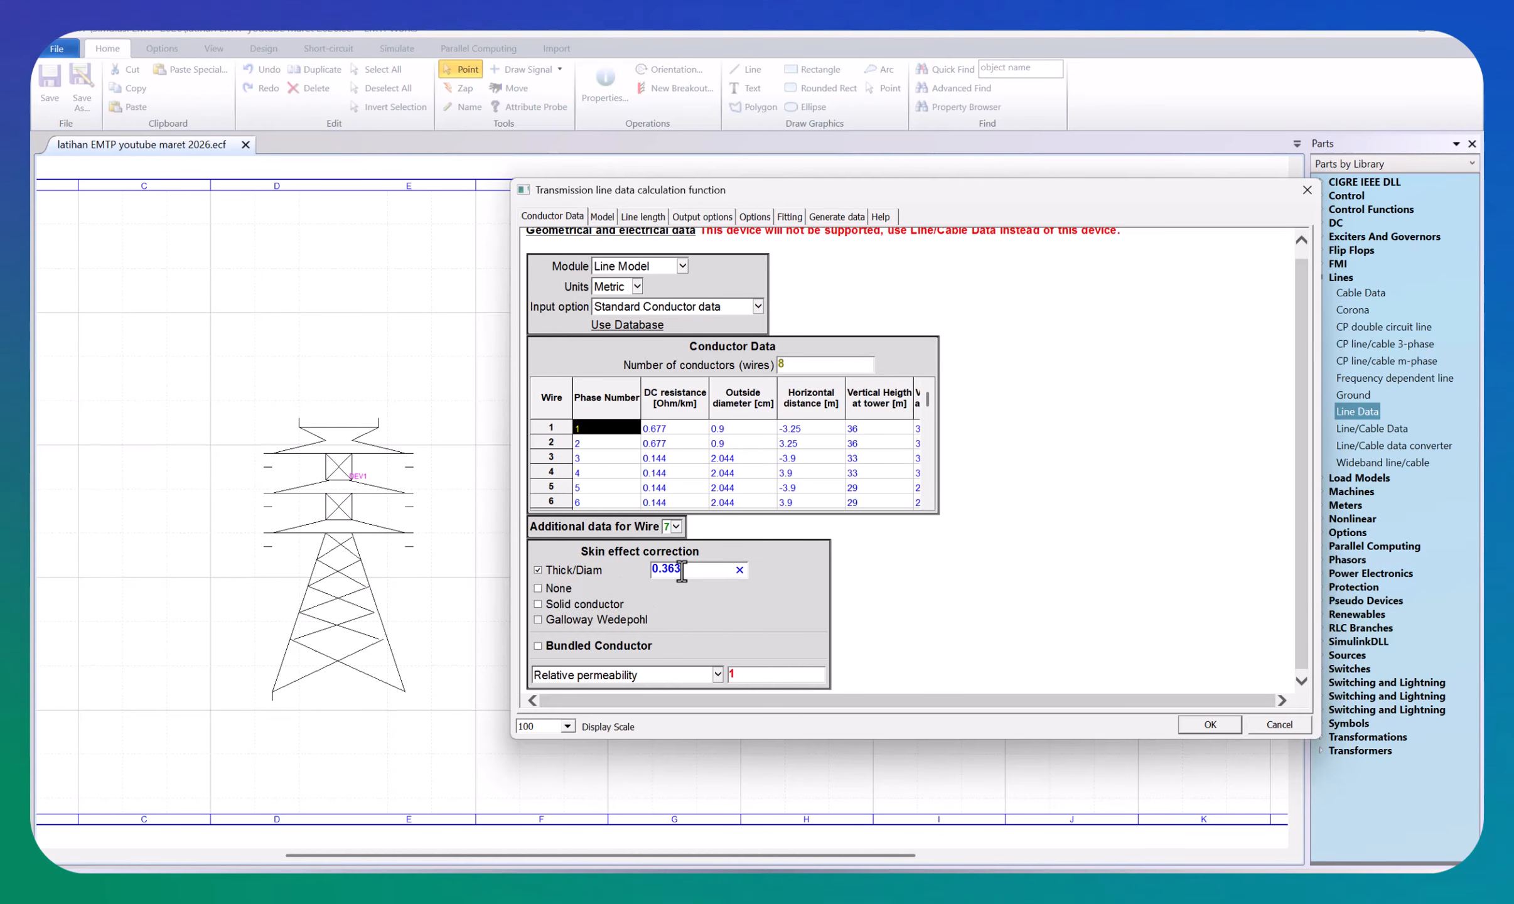
Step: Enable the Thick/Diam skin effect correction for wire 8 with a value of 0.363
click(676, 526)
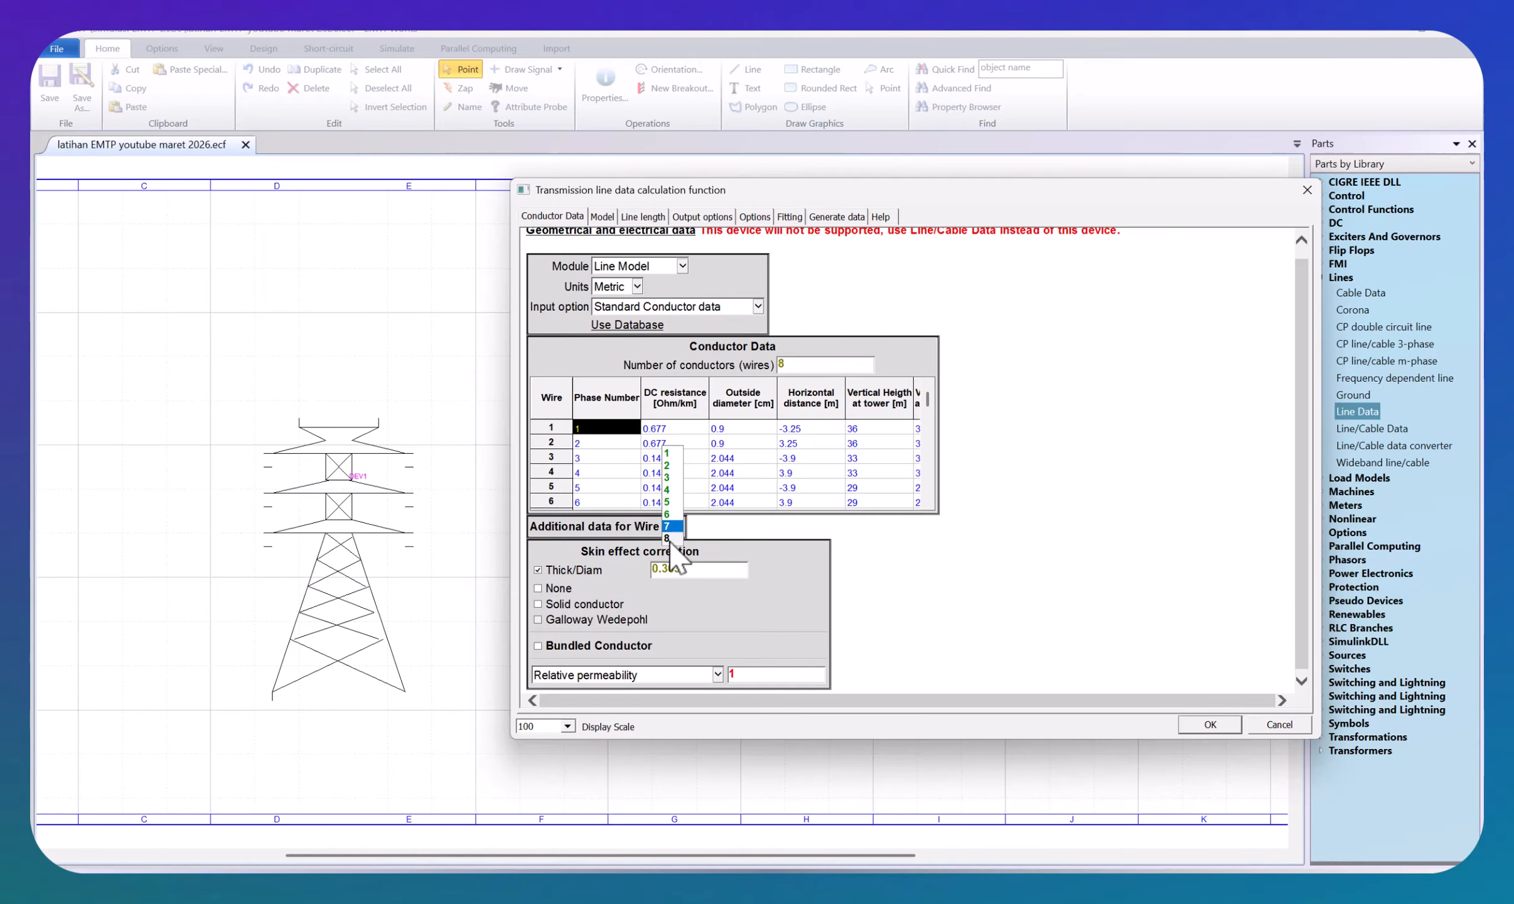
click(673, 516)
click(540, 567)
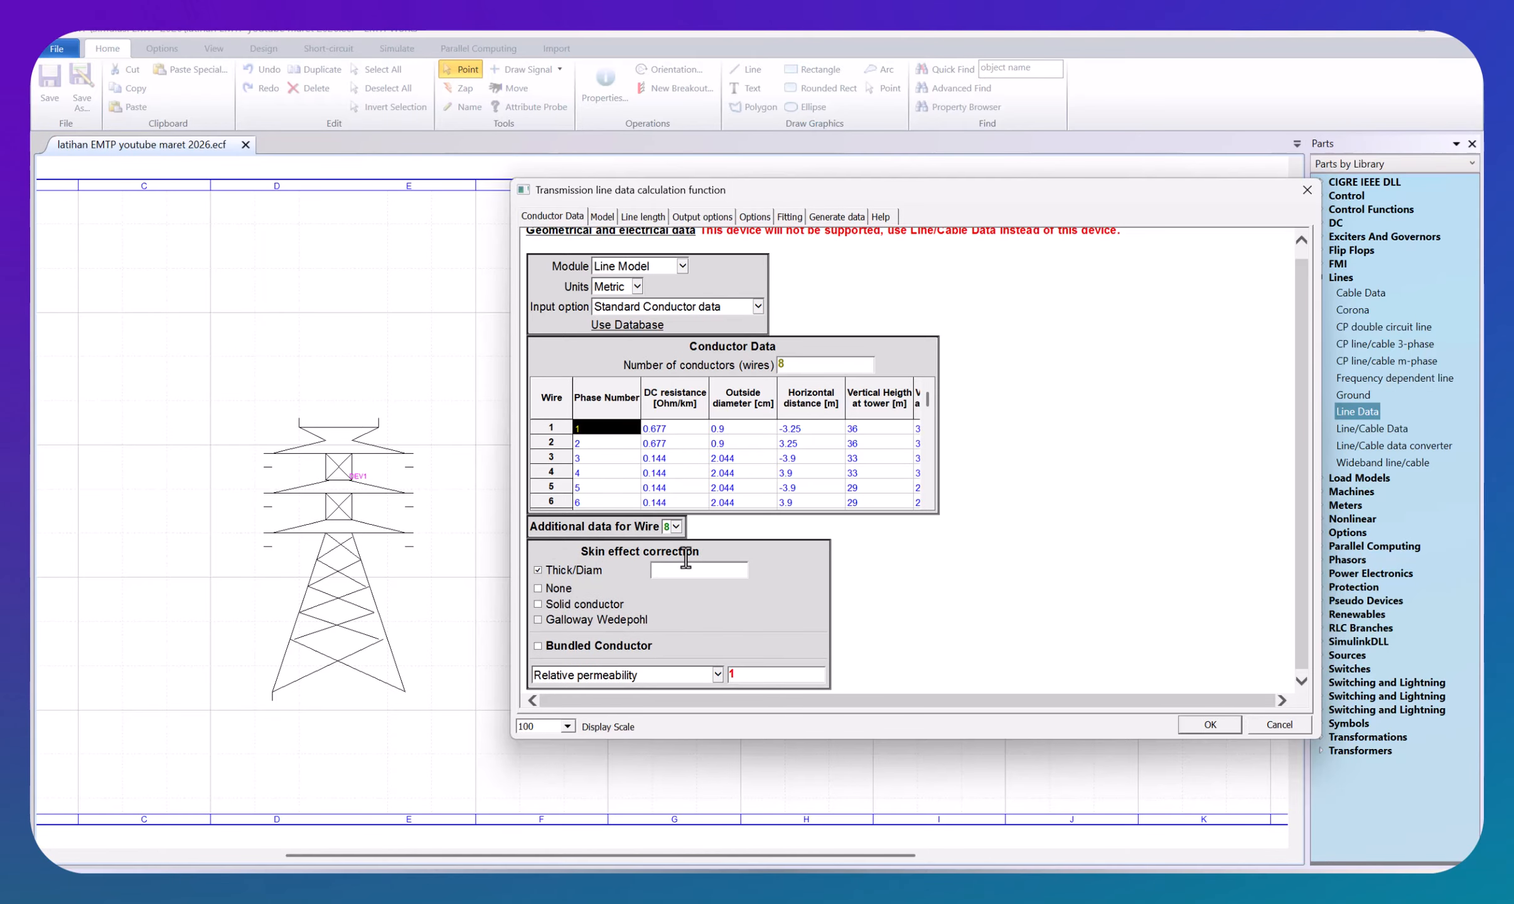
click(689, 571)
text(0.363)
key(Return)
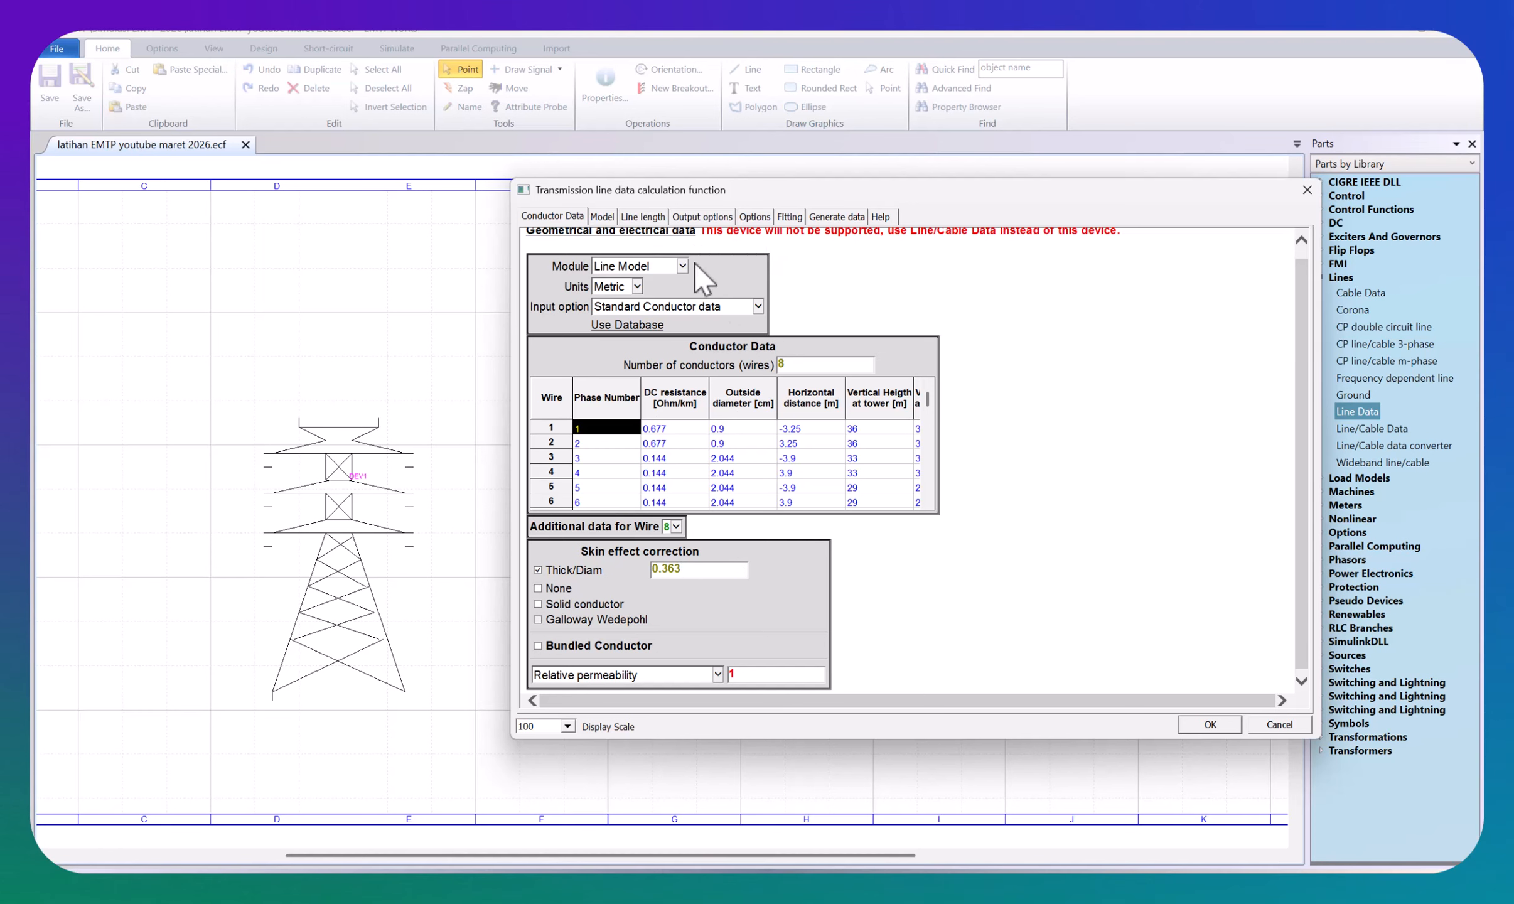
Step: Select the FD line model and set the line length to 0.35 km
click(602, 216)
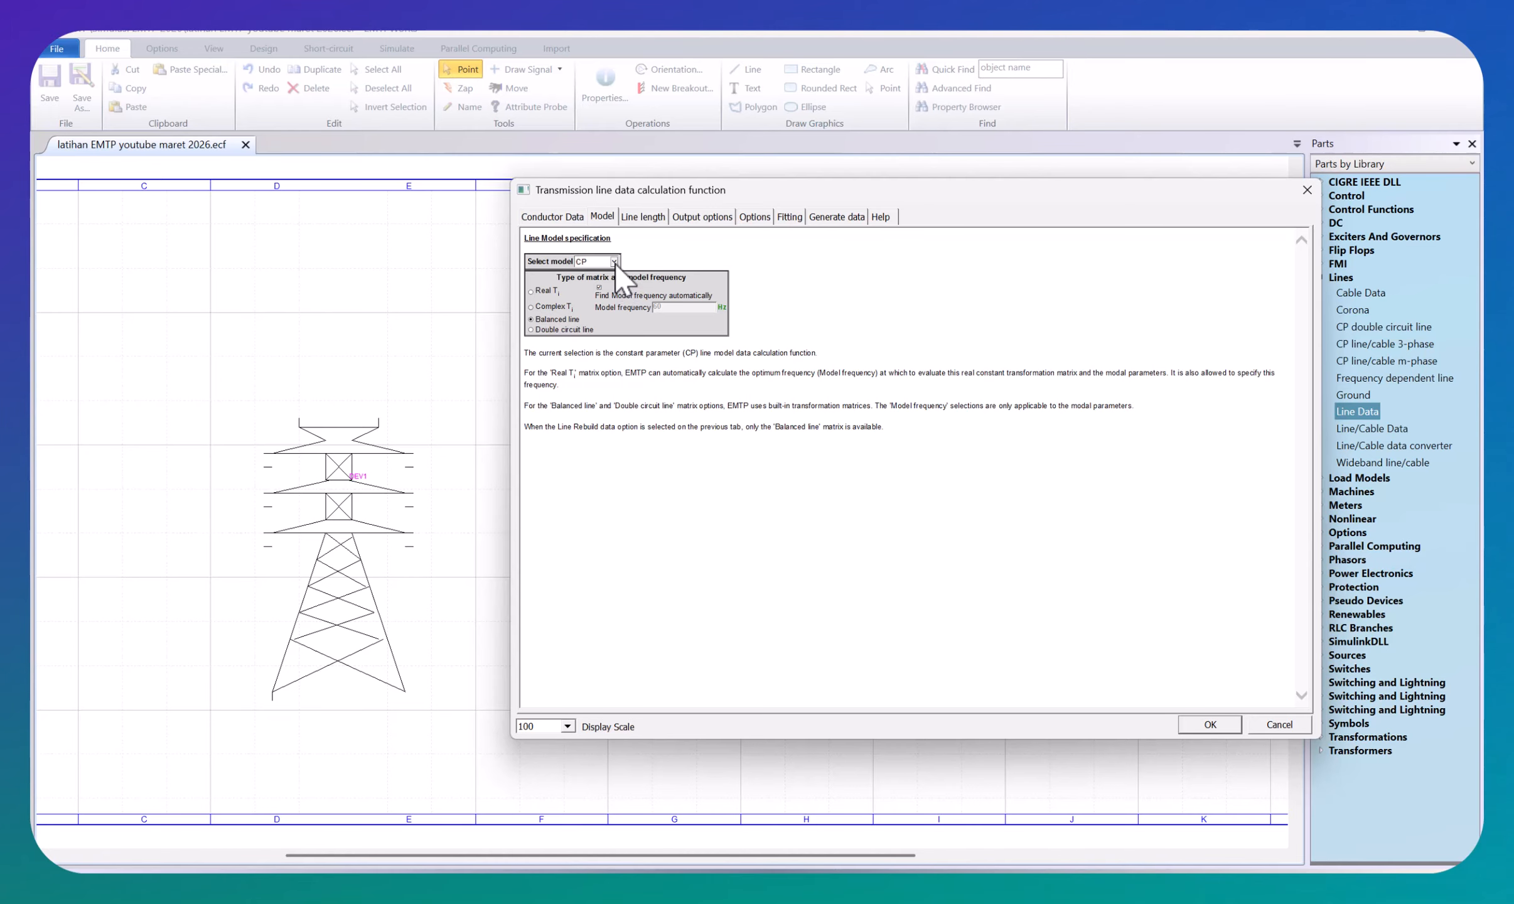
click(584, 251)
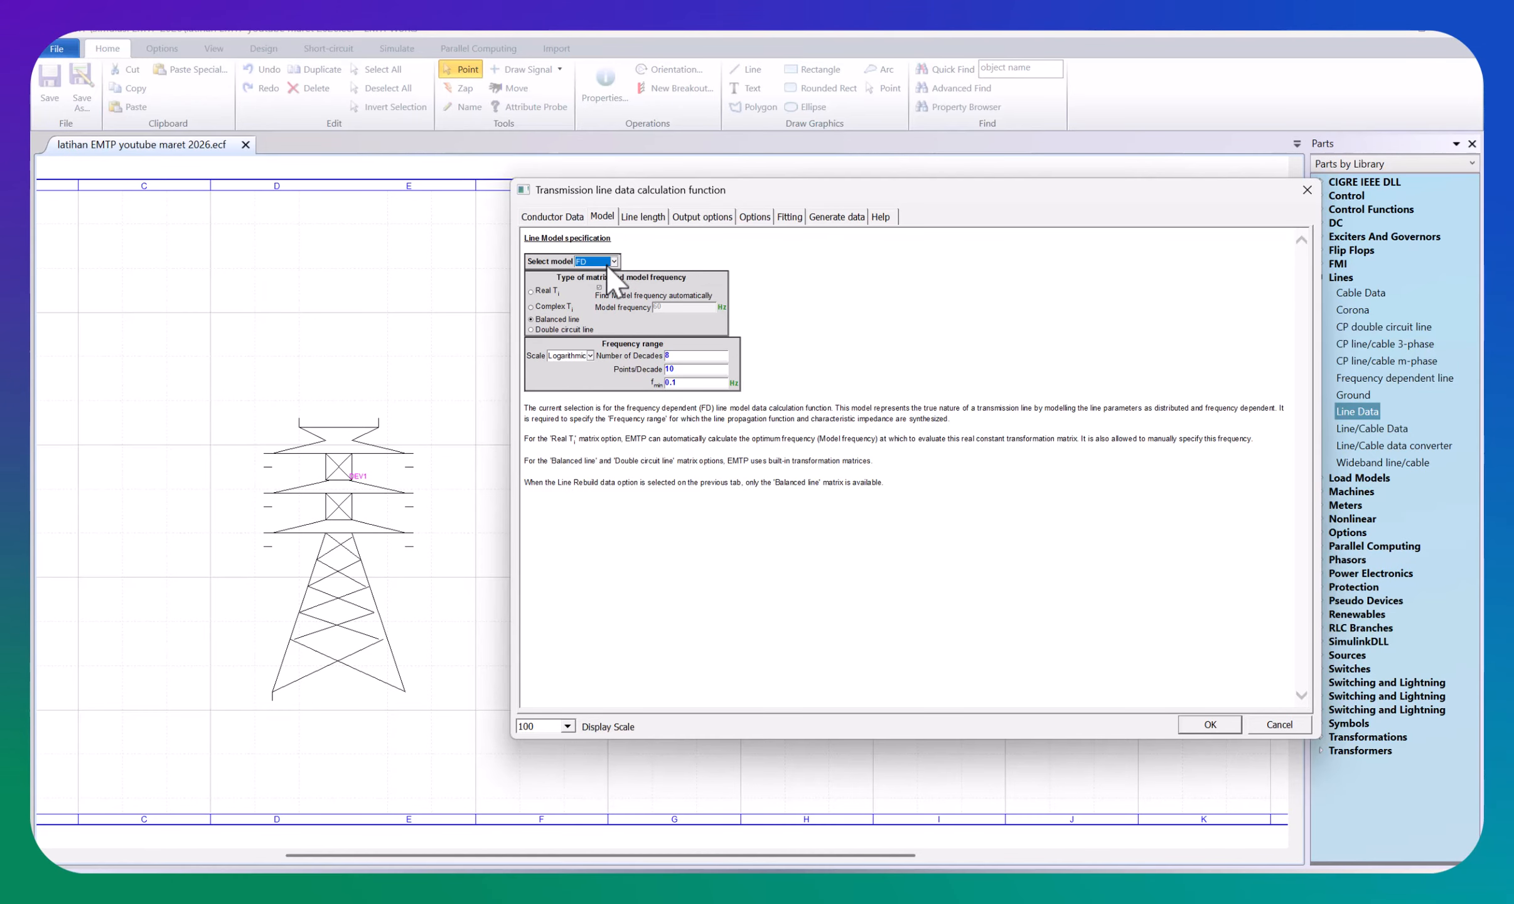
click(646, 217)
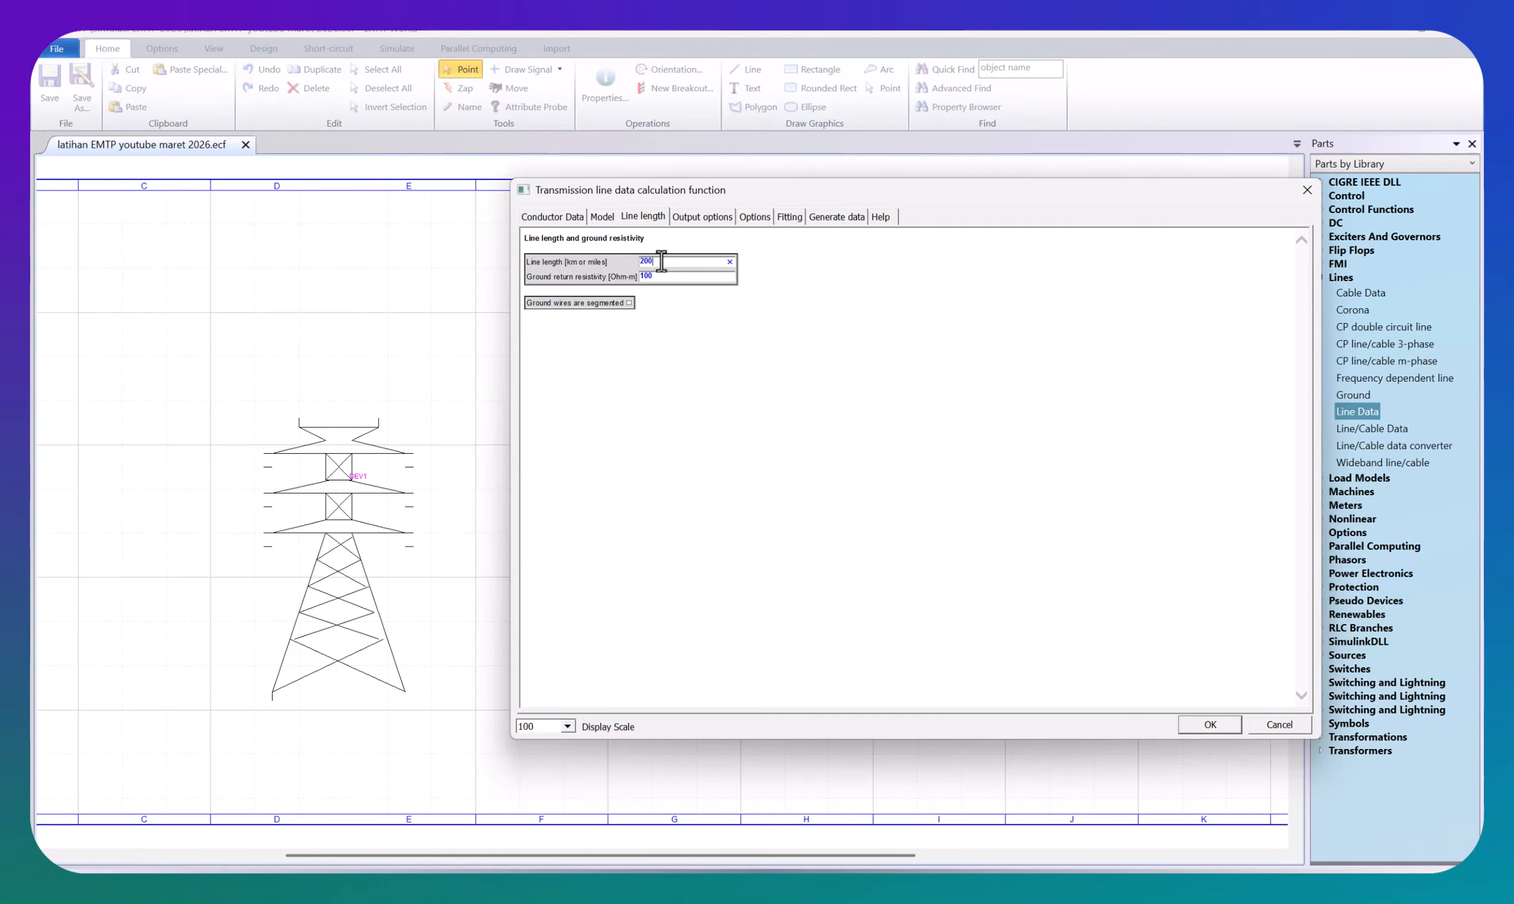
drag(661, 260, 631, 269)
text(0.35)
Step: Review the line's output options, general options and FD fitting settings, including the maximum number of poles
click(702, 217)
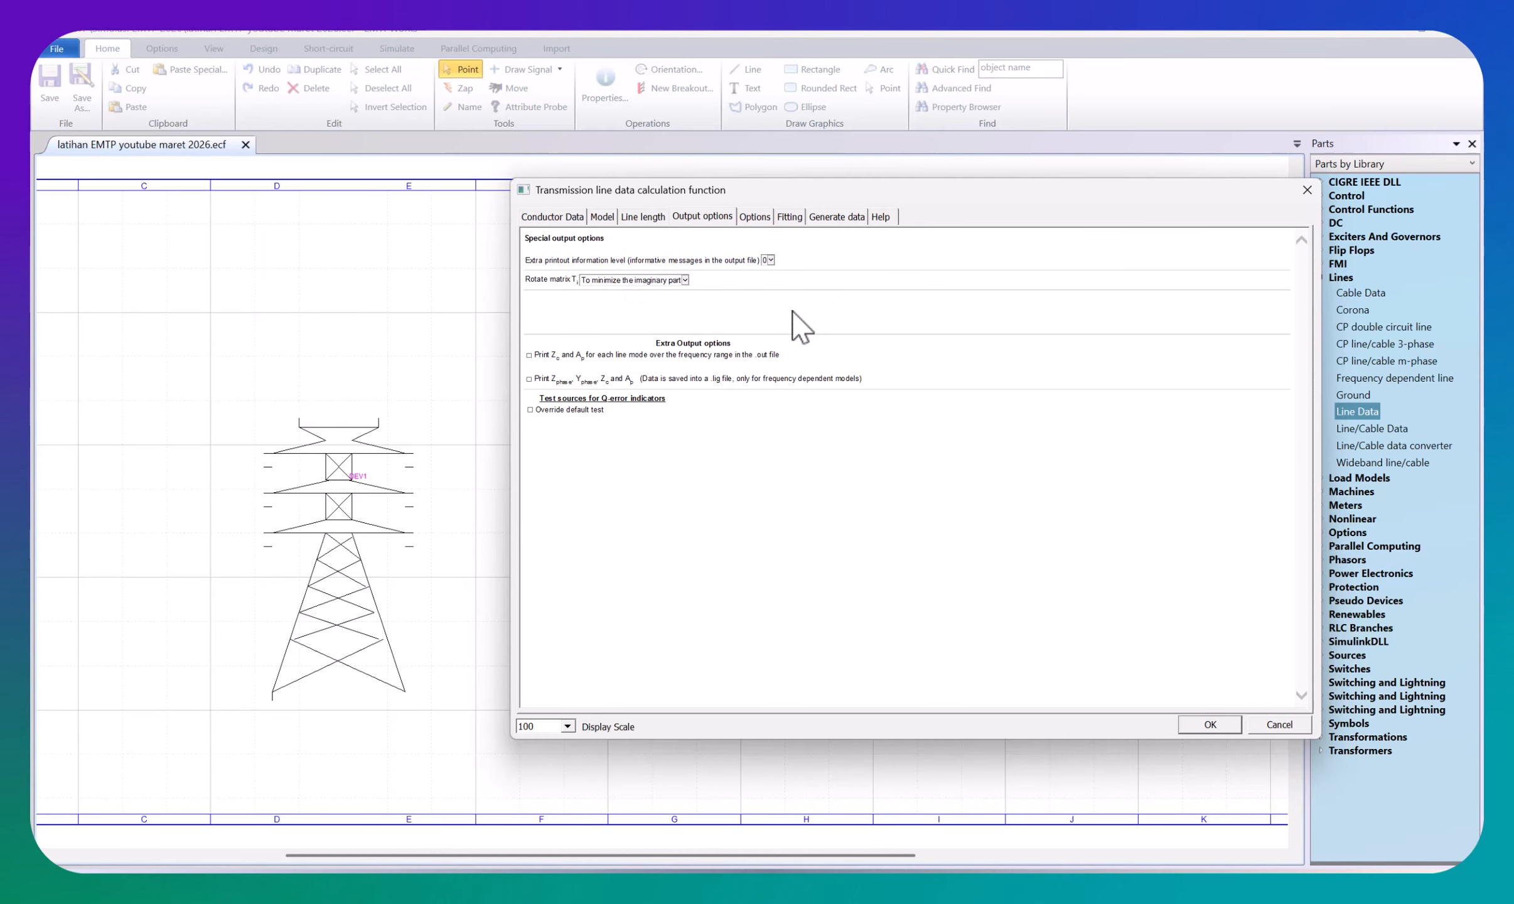
click(763, 221)
click(791, 219)
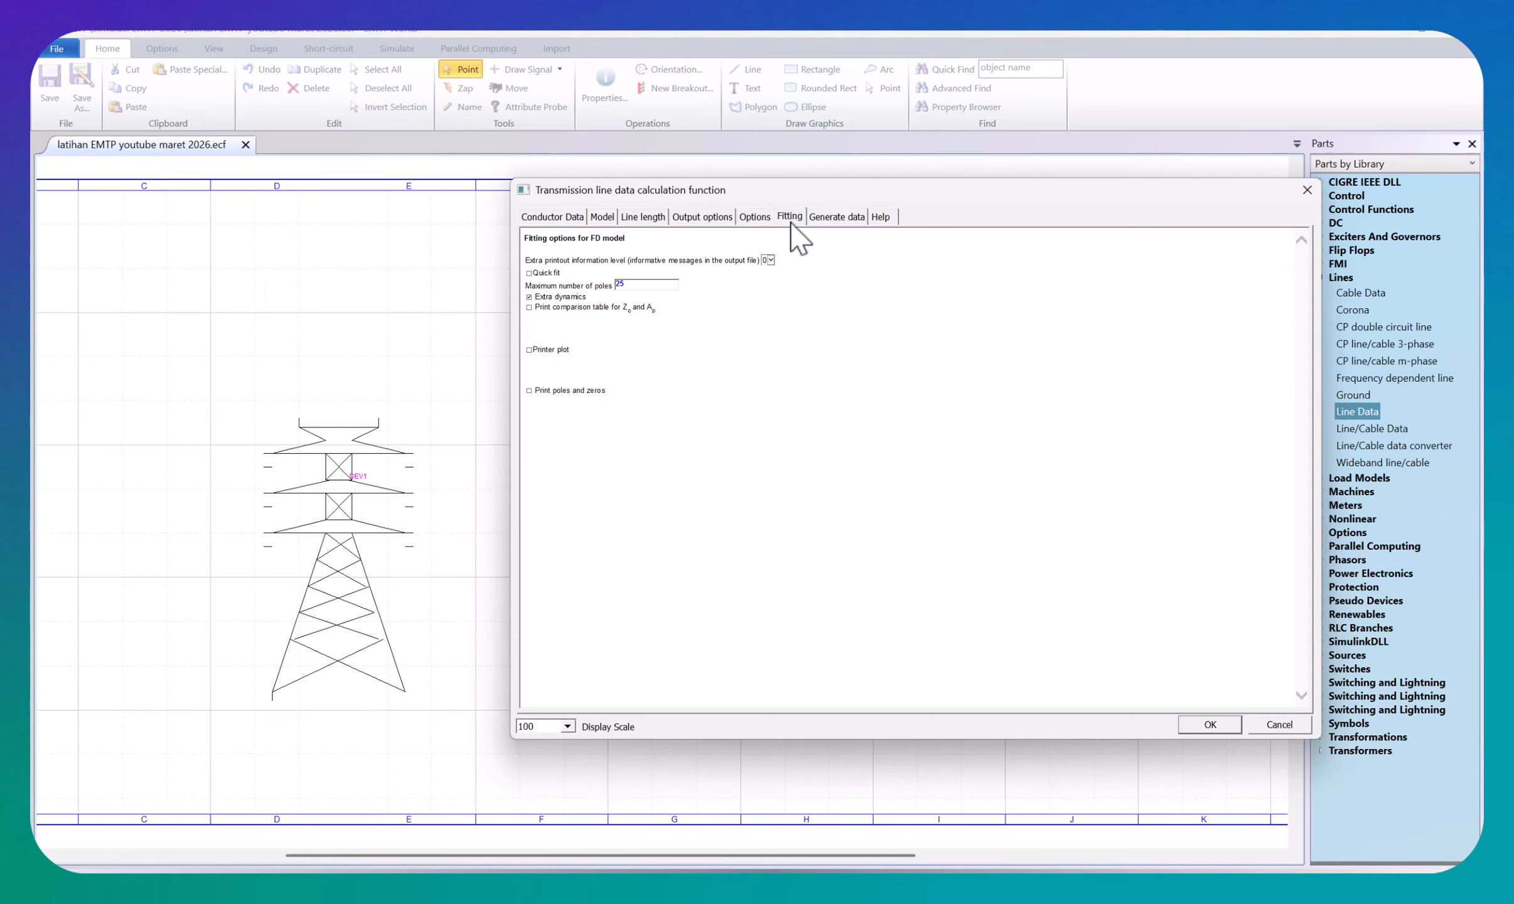
double_click(622, 284)
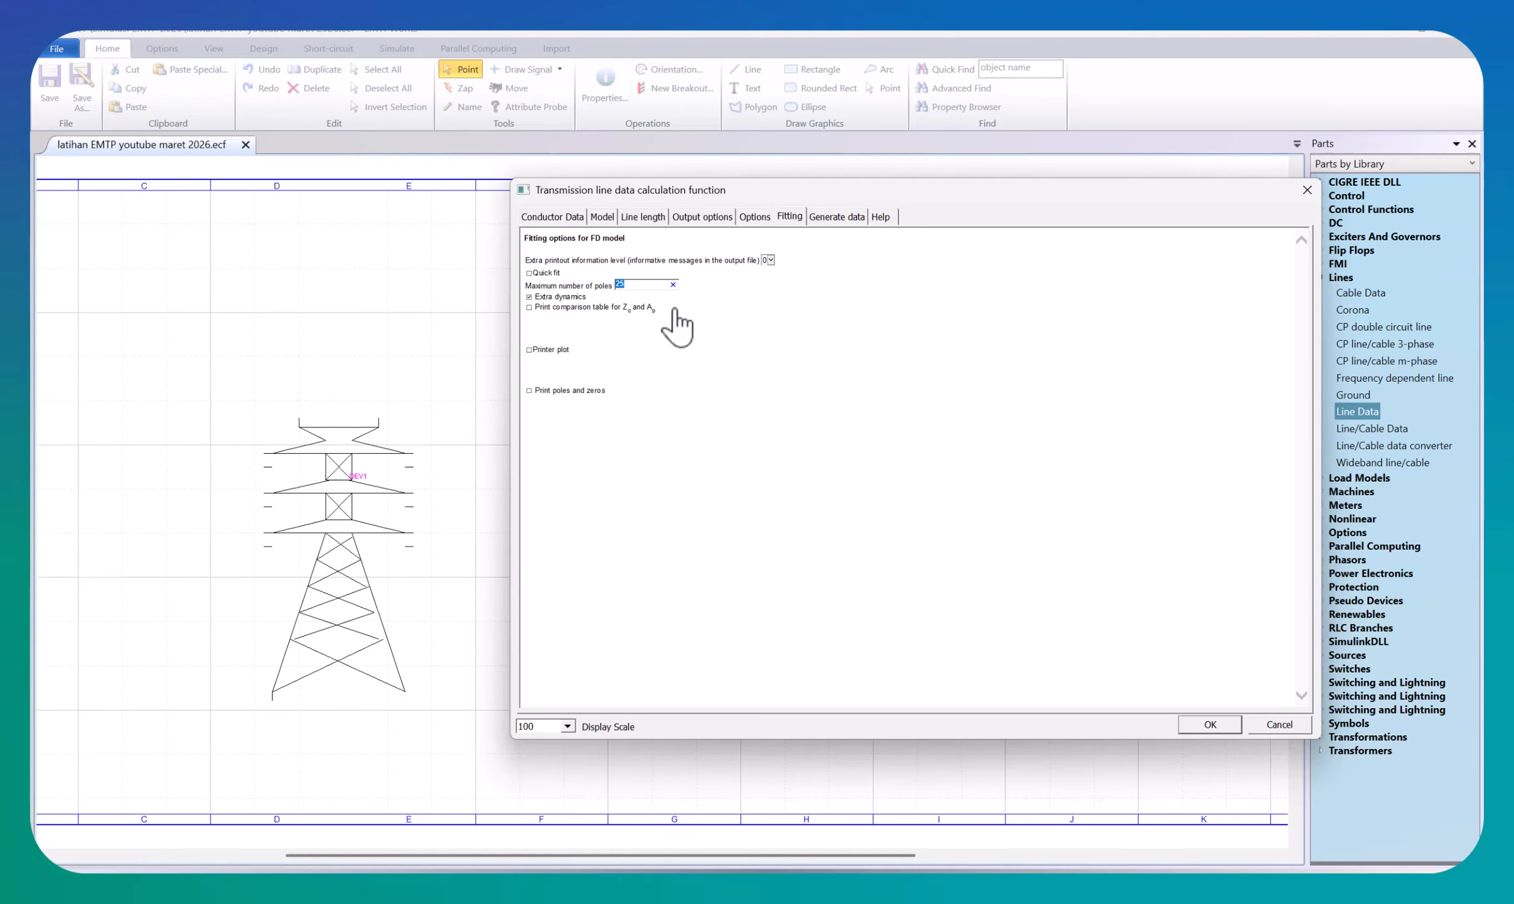
mouse_move(671, 309)
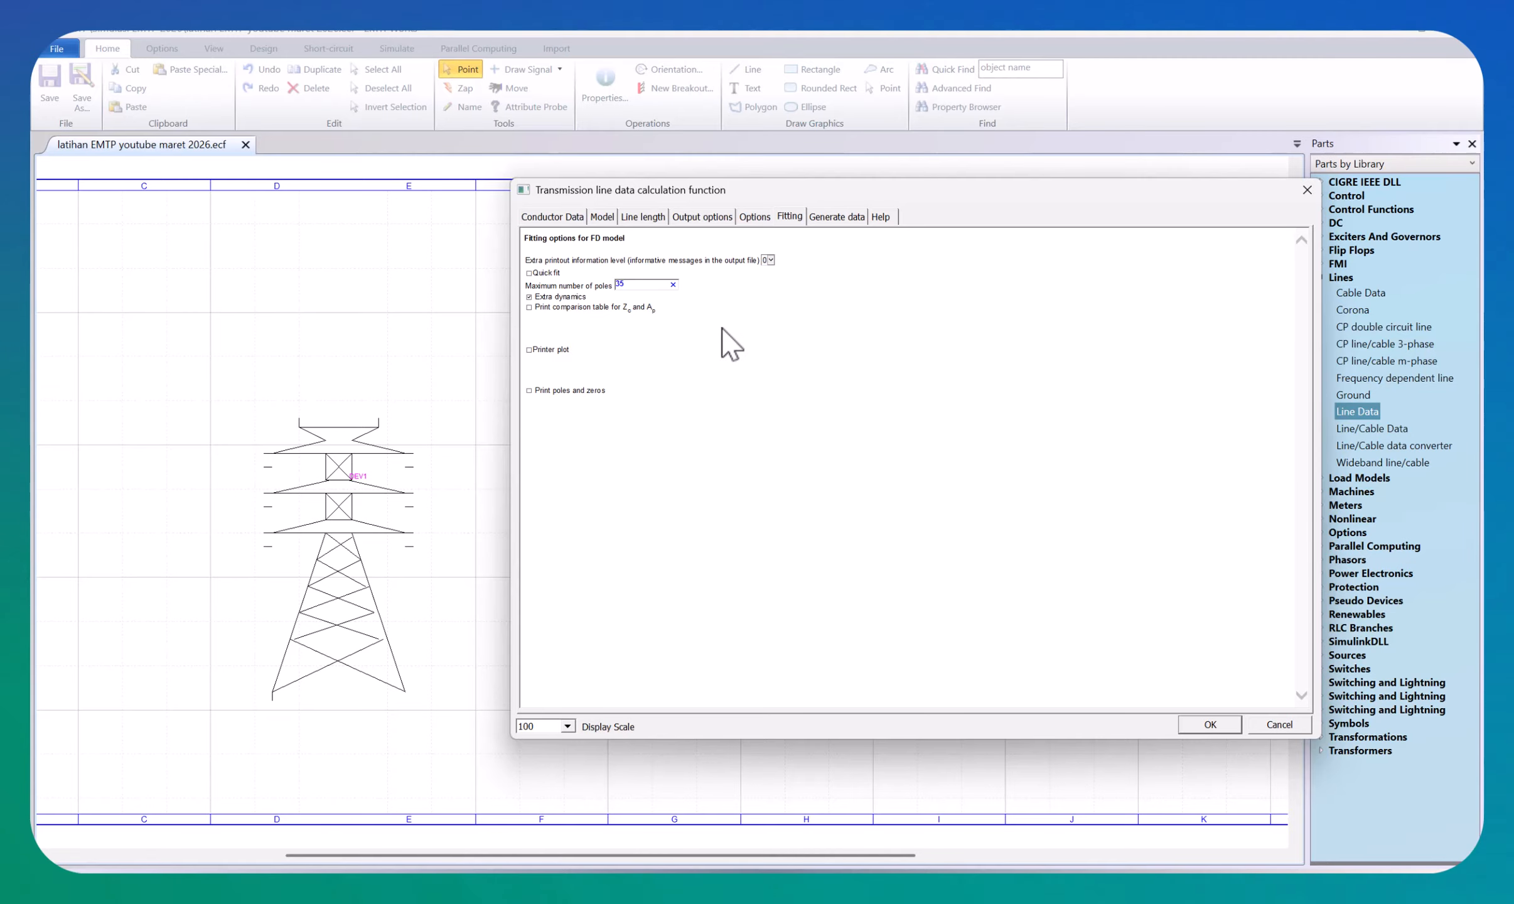
Step: Name the case data file line350m and run the case to generate the FD line's model data file
click(838, 219)
click(564, 336)
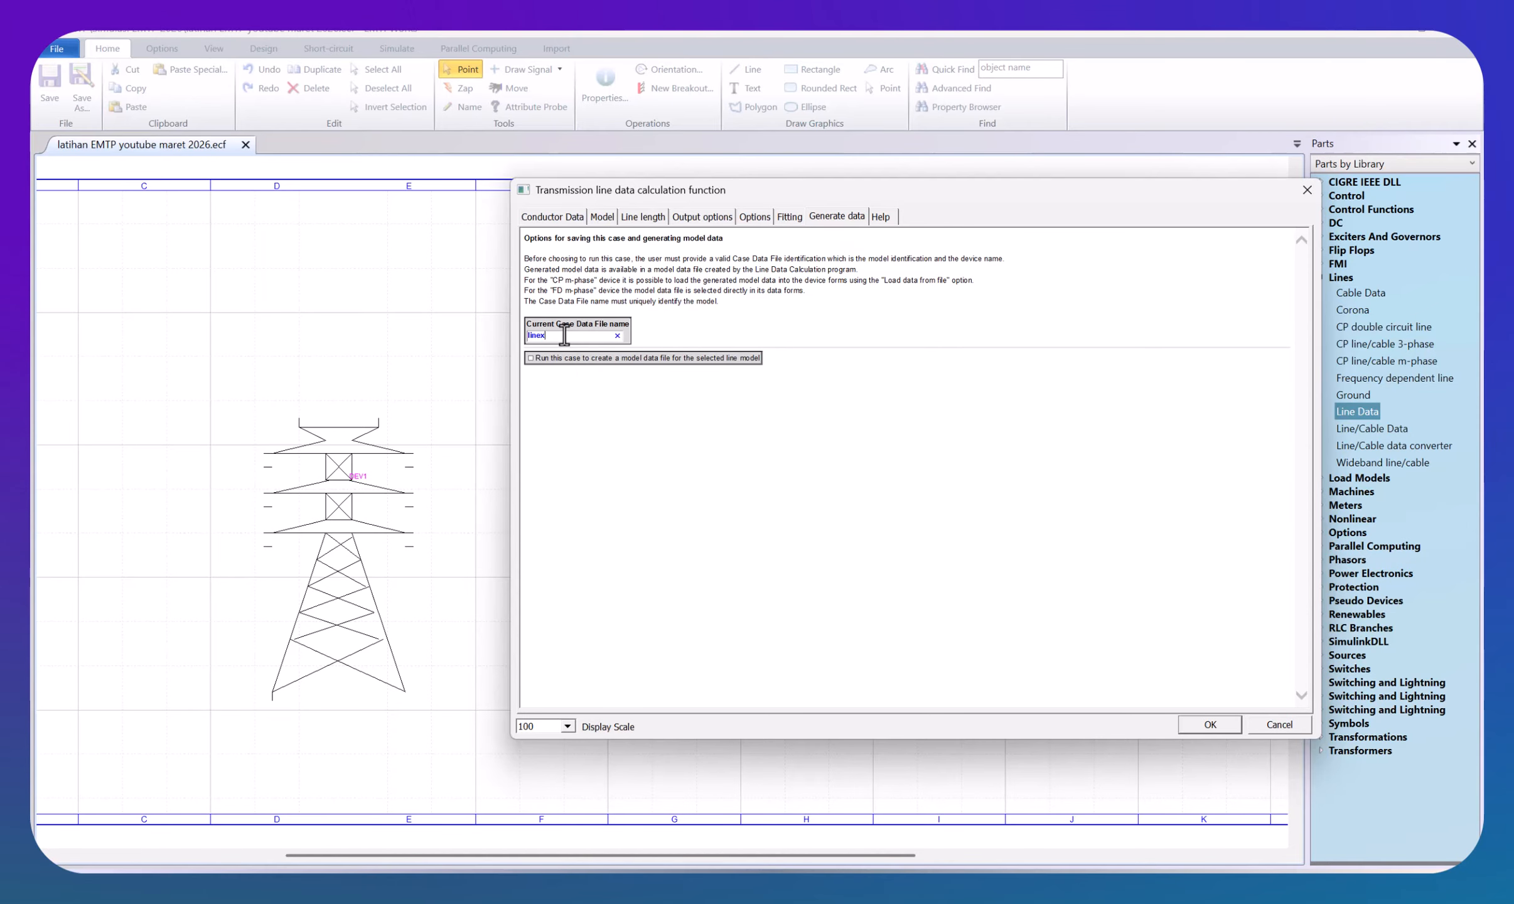
key(BackSpace)
text(350m)
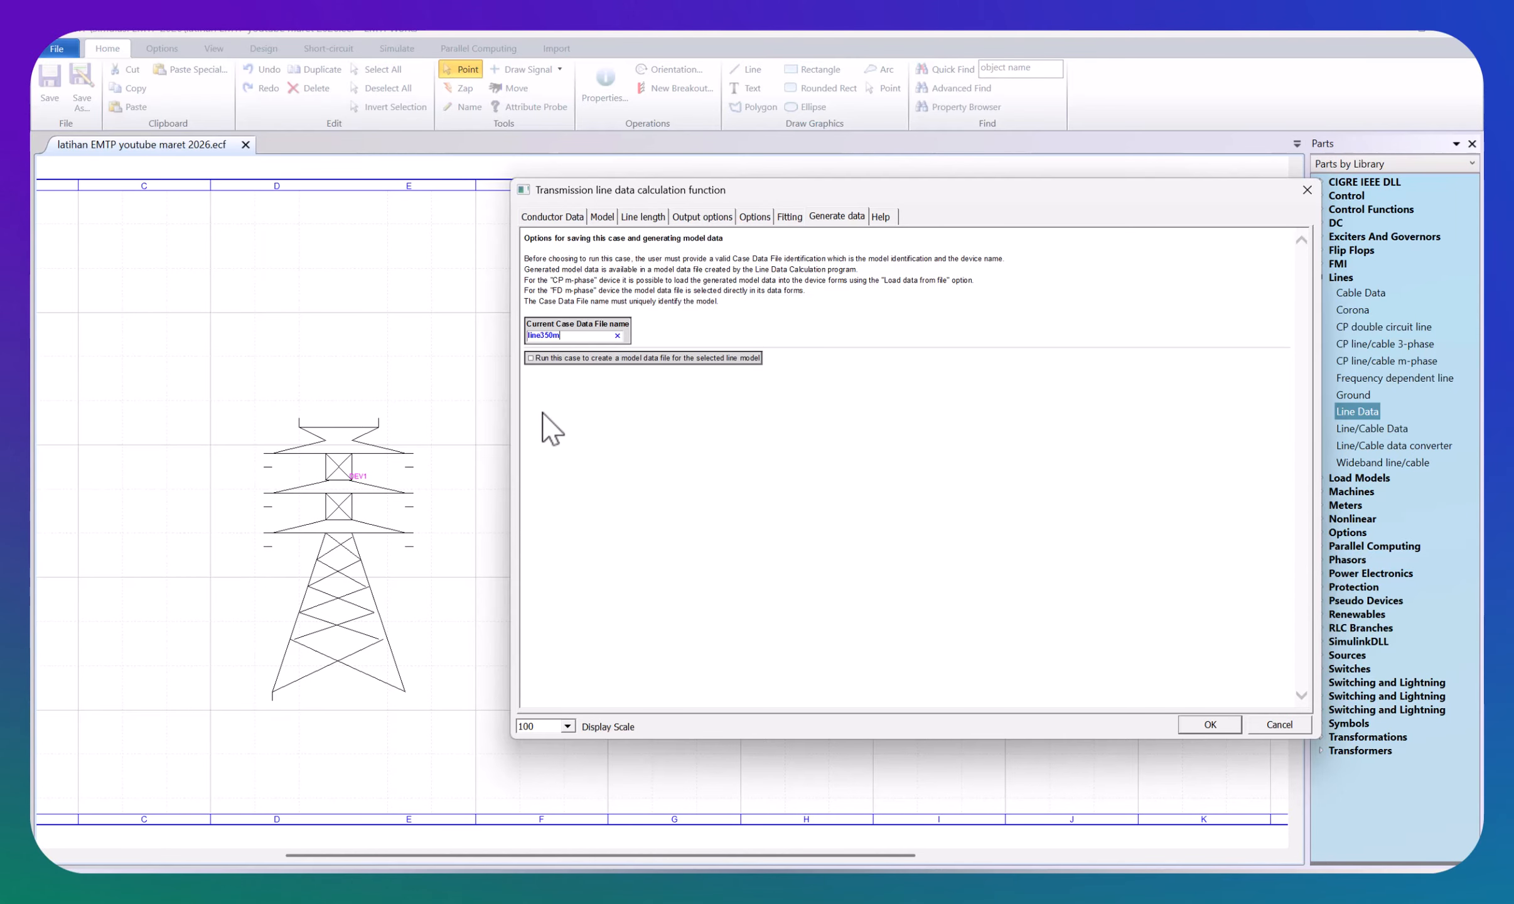
scroll(533, 361, up, 3)
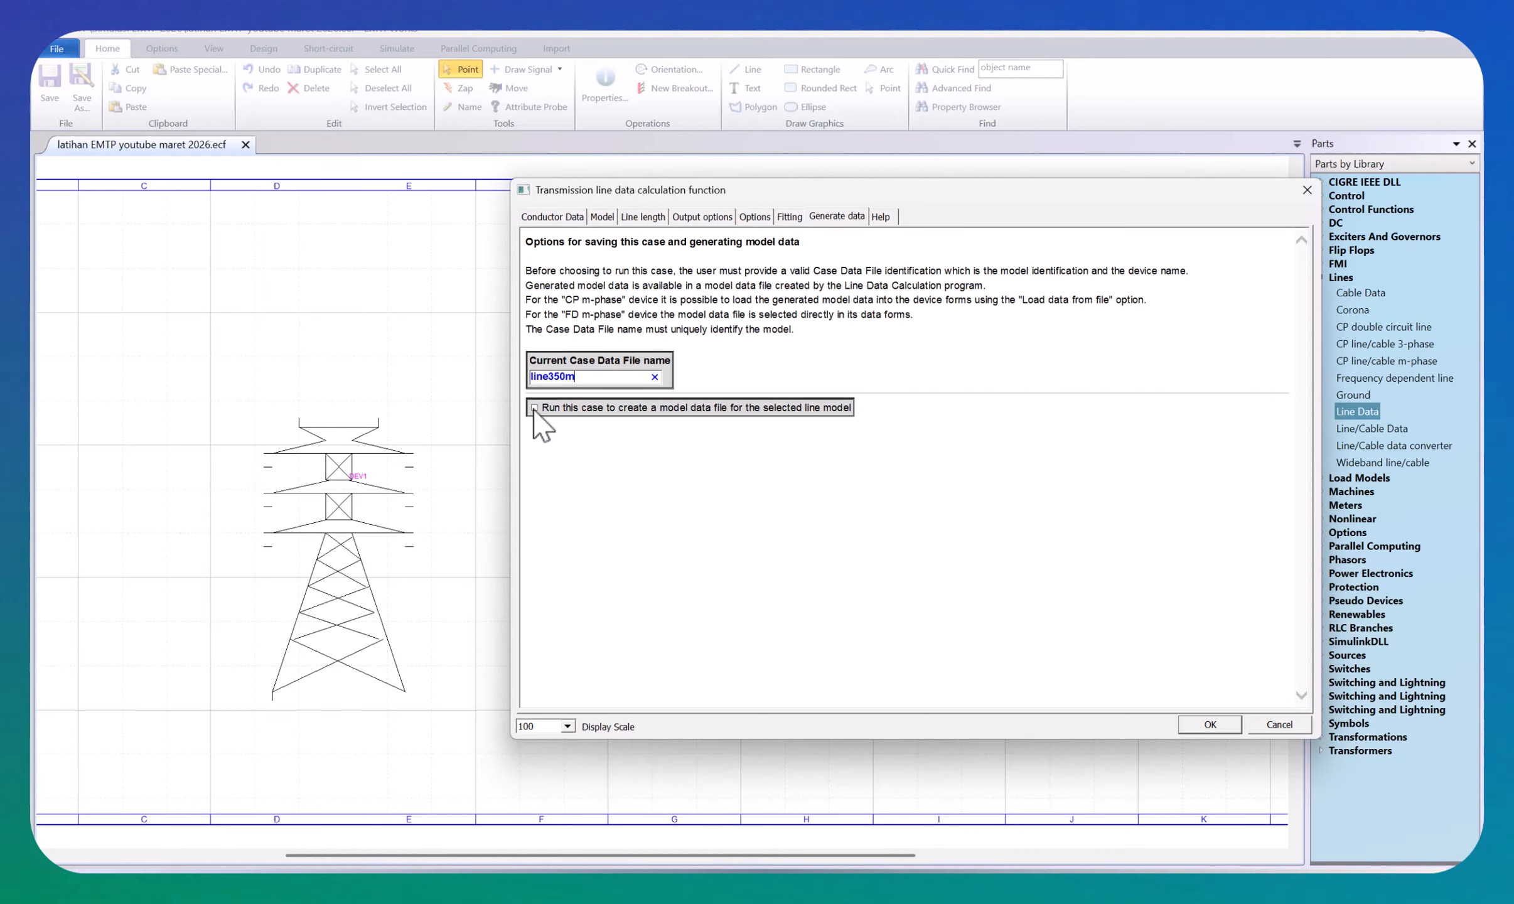
click(534, 407)
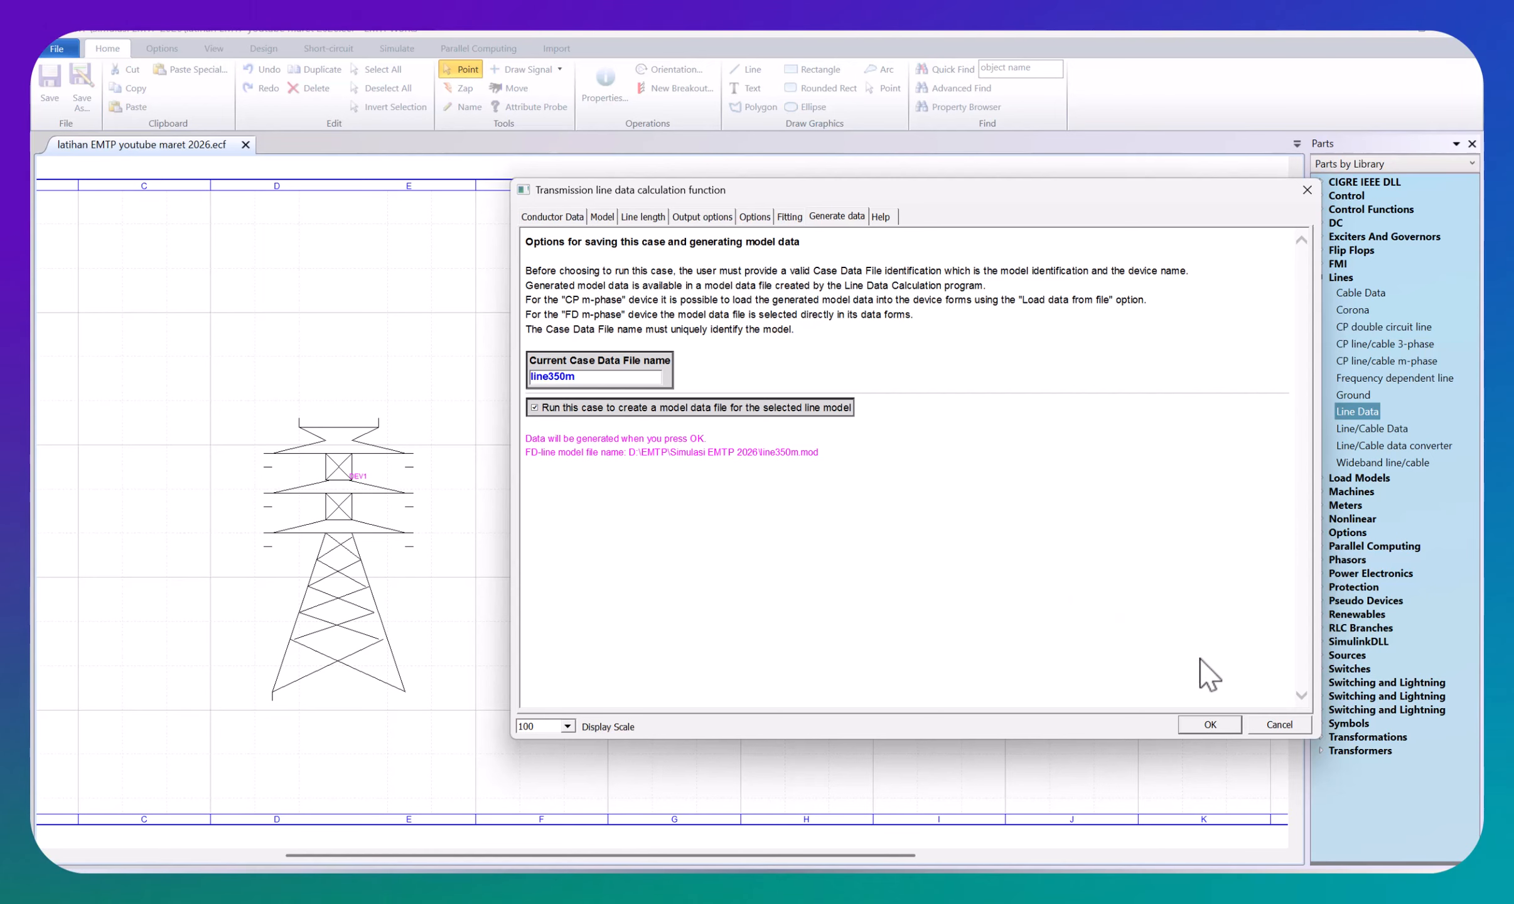
click(1207, 724)
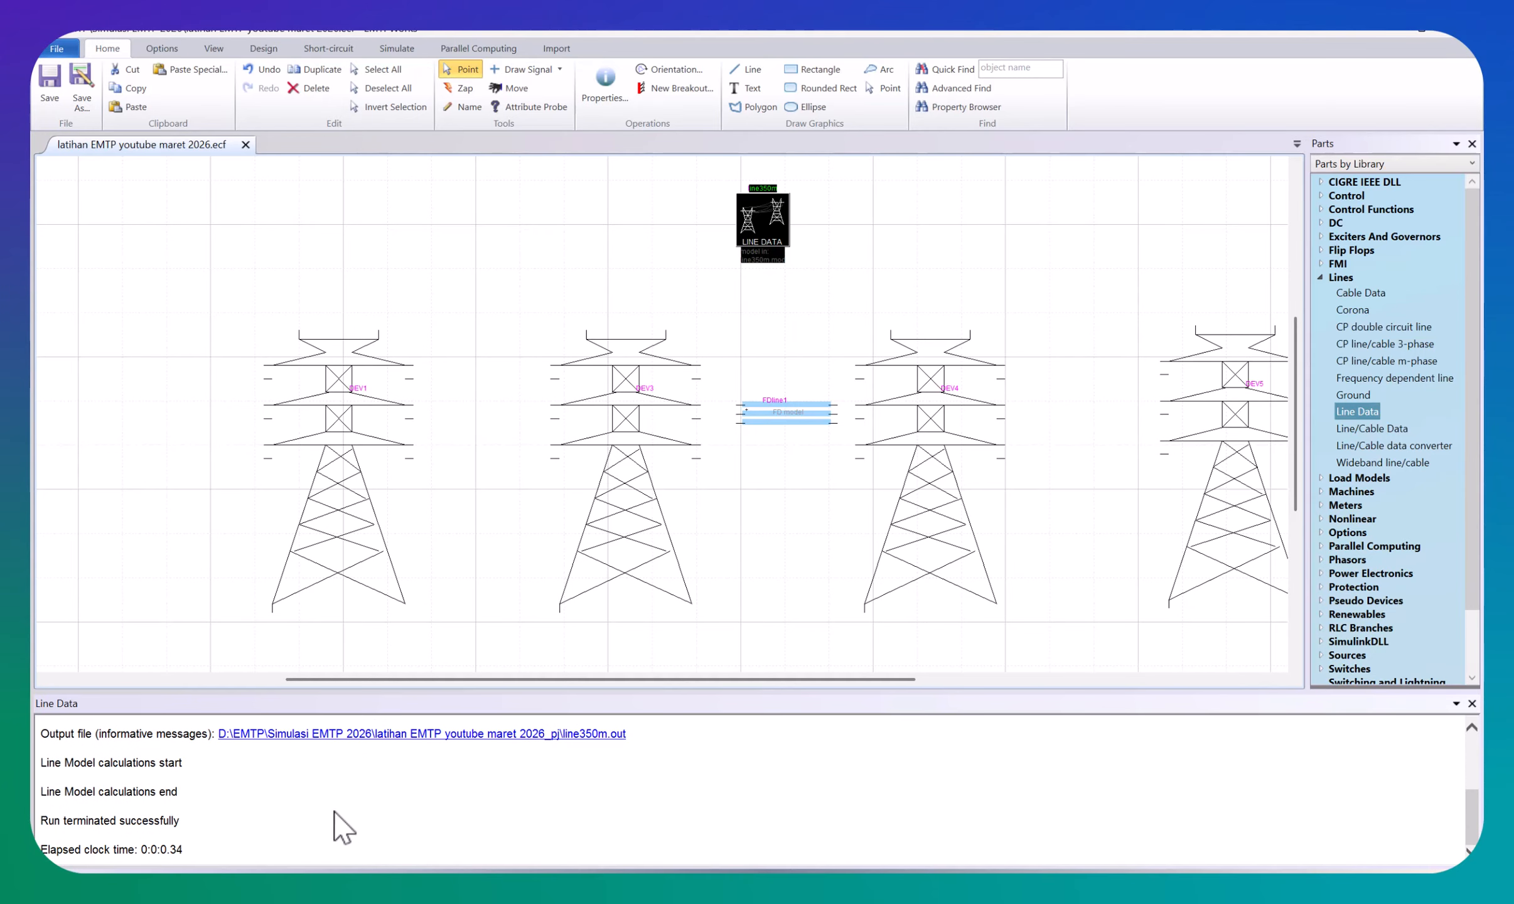
scroll(233, 809, up, 5)
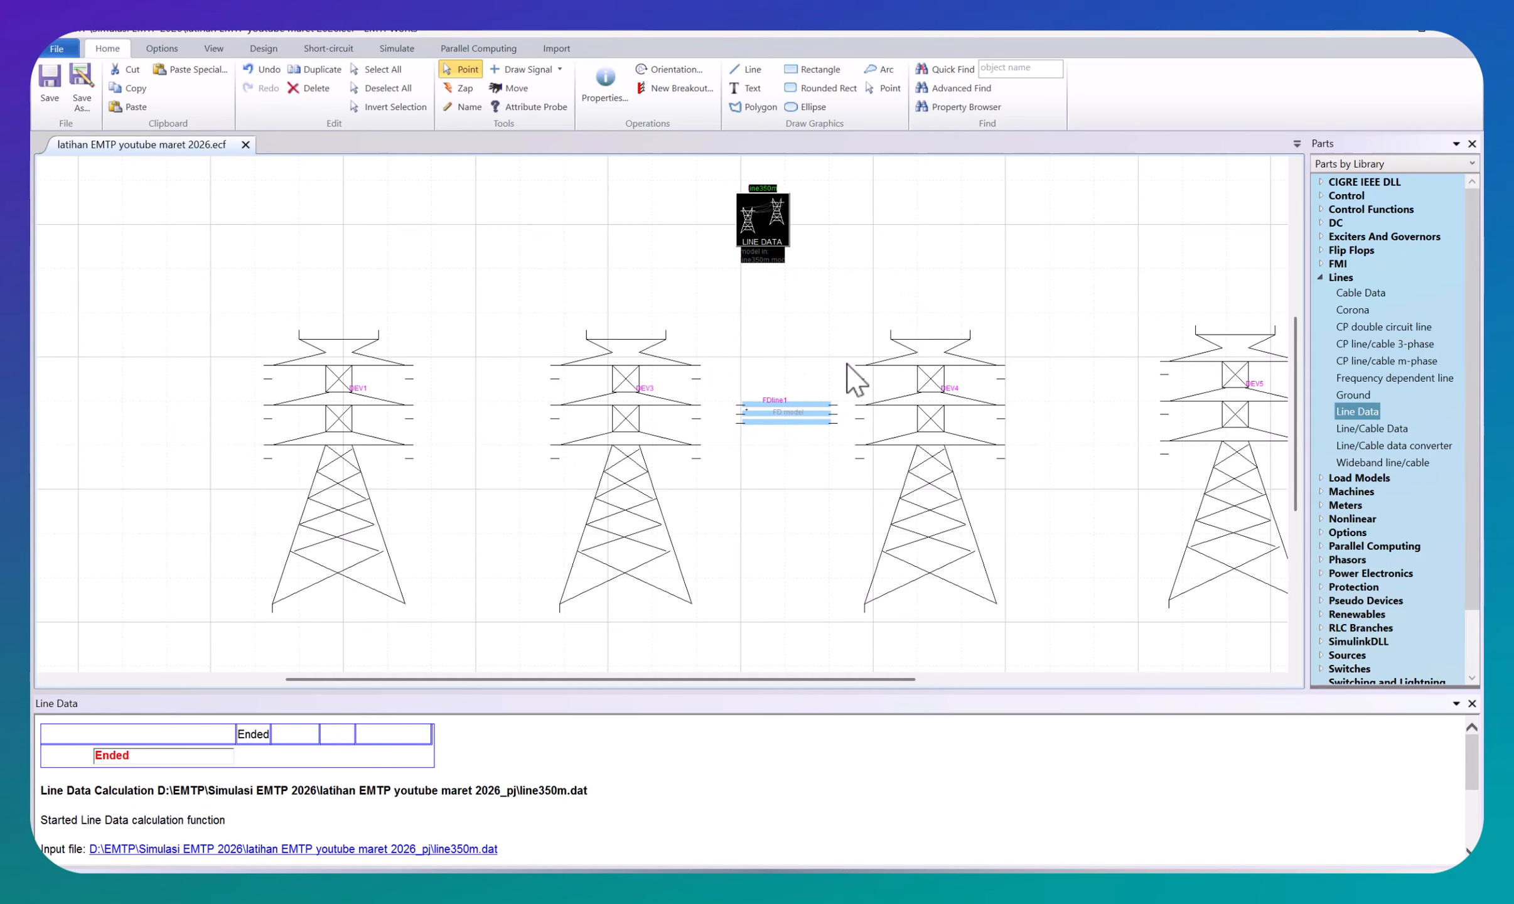
Step: Set the number of phases of the frequency dependent line between the middle towers to 8
click(1054, 370)
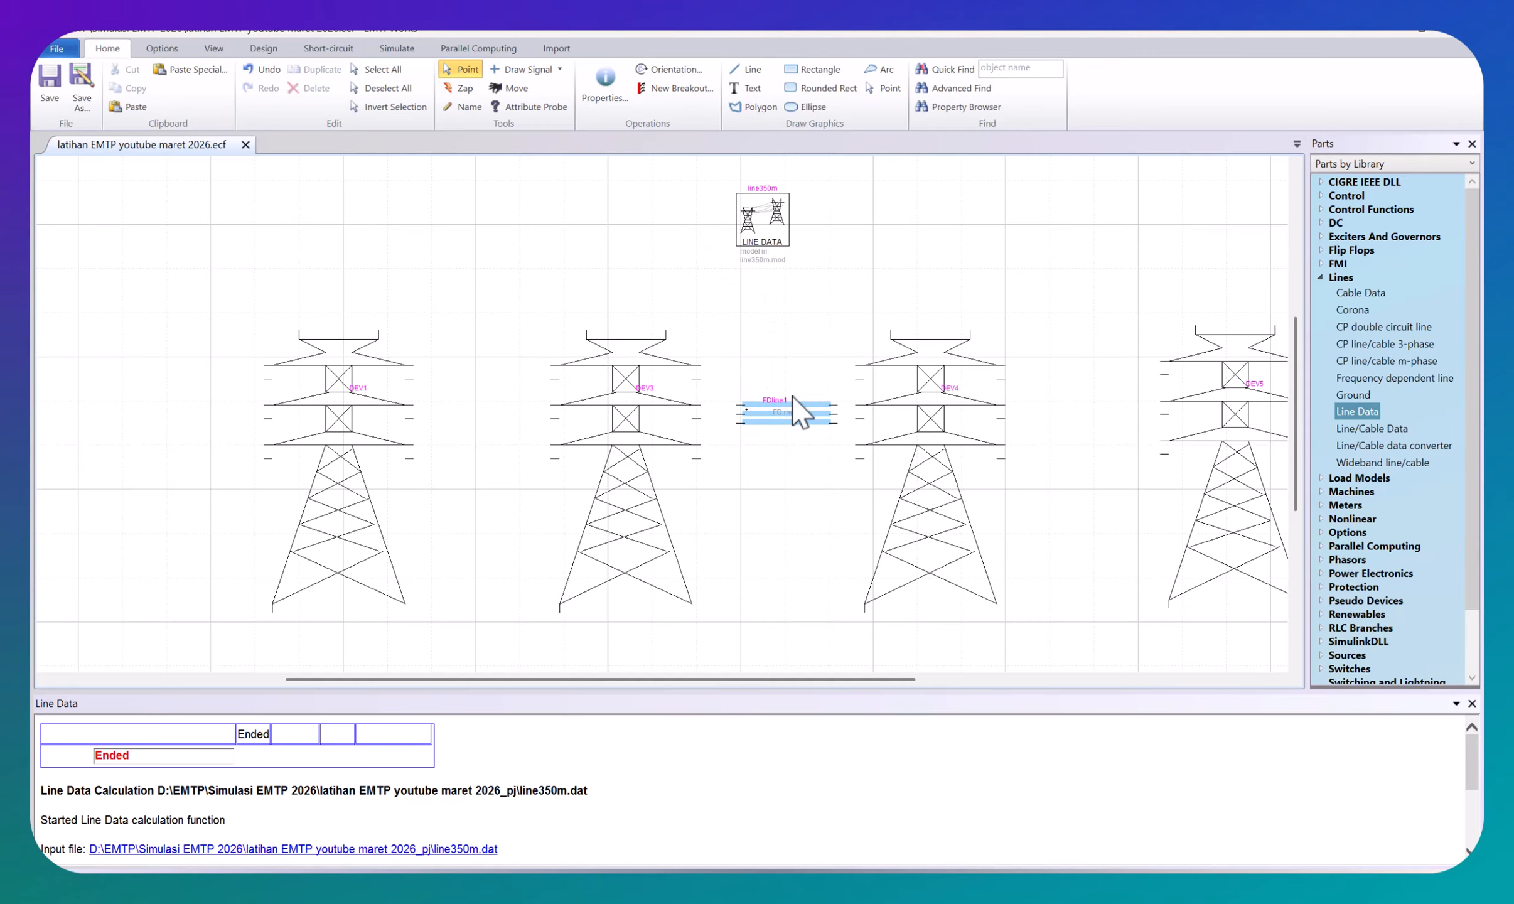
click(750, 217)
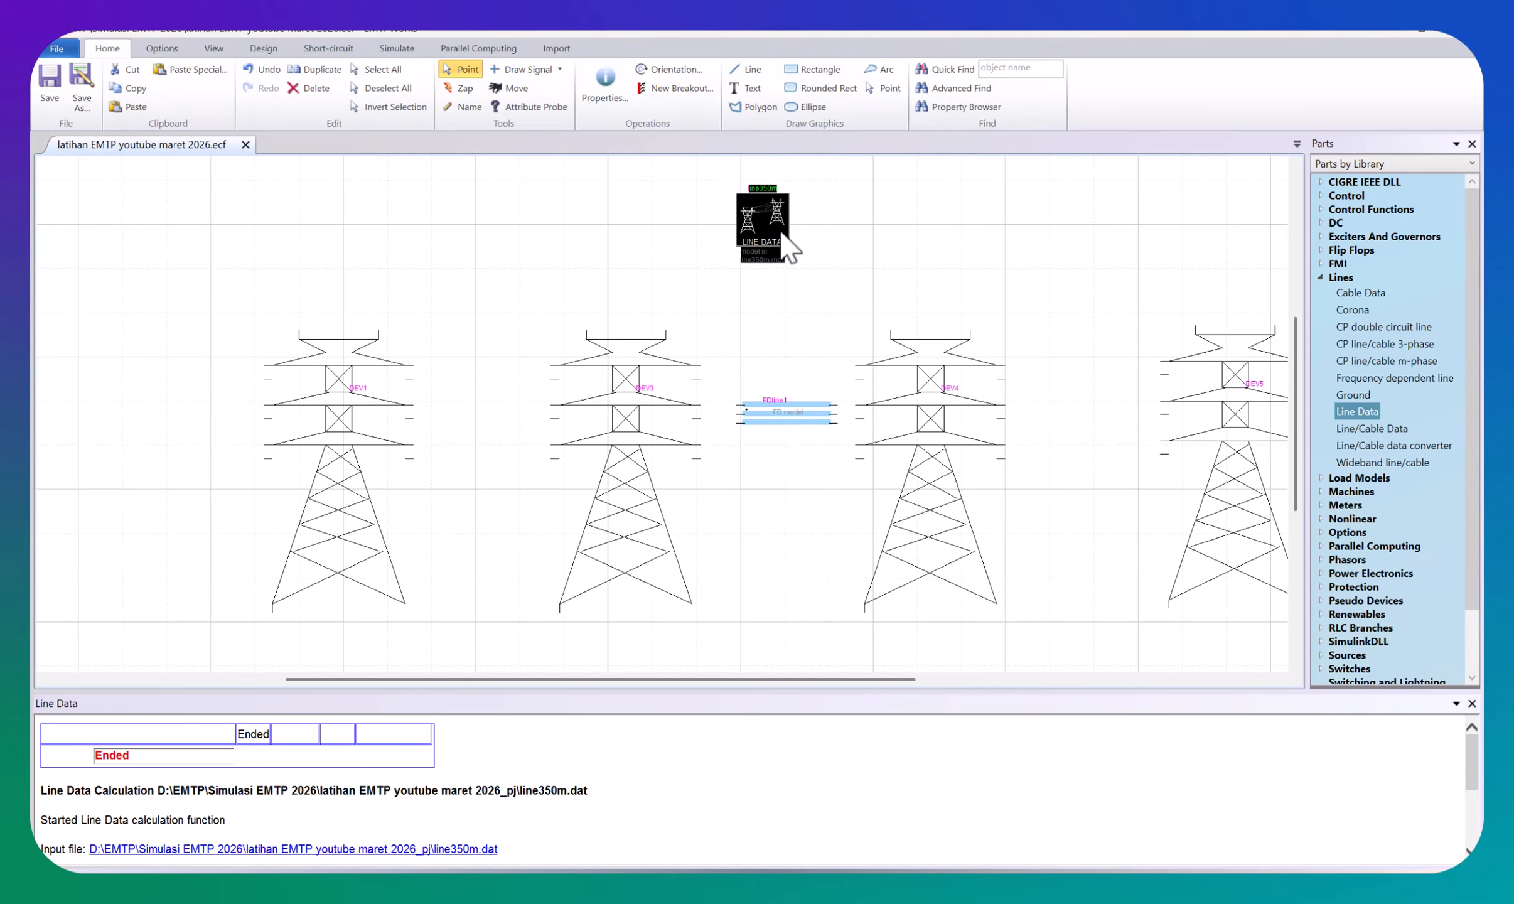
click(808, 412)
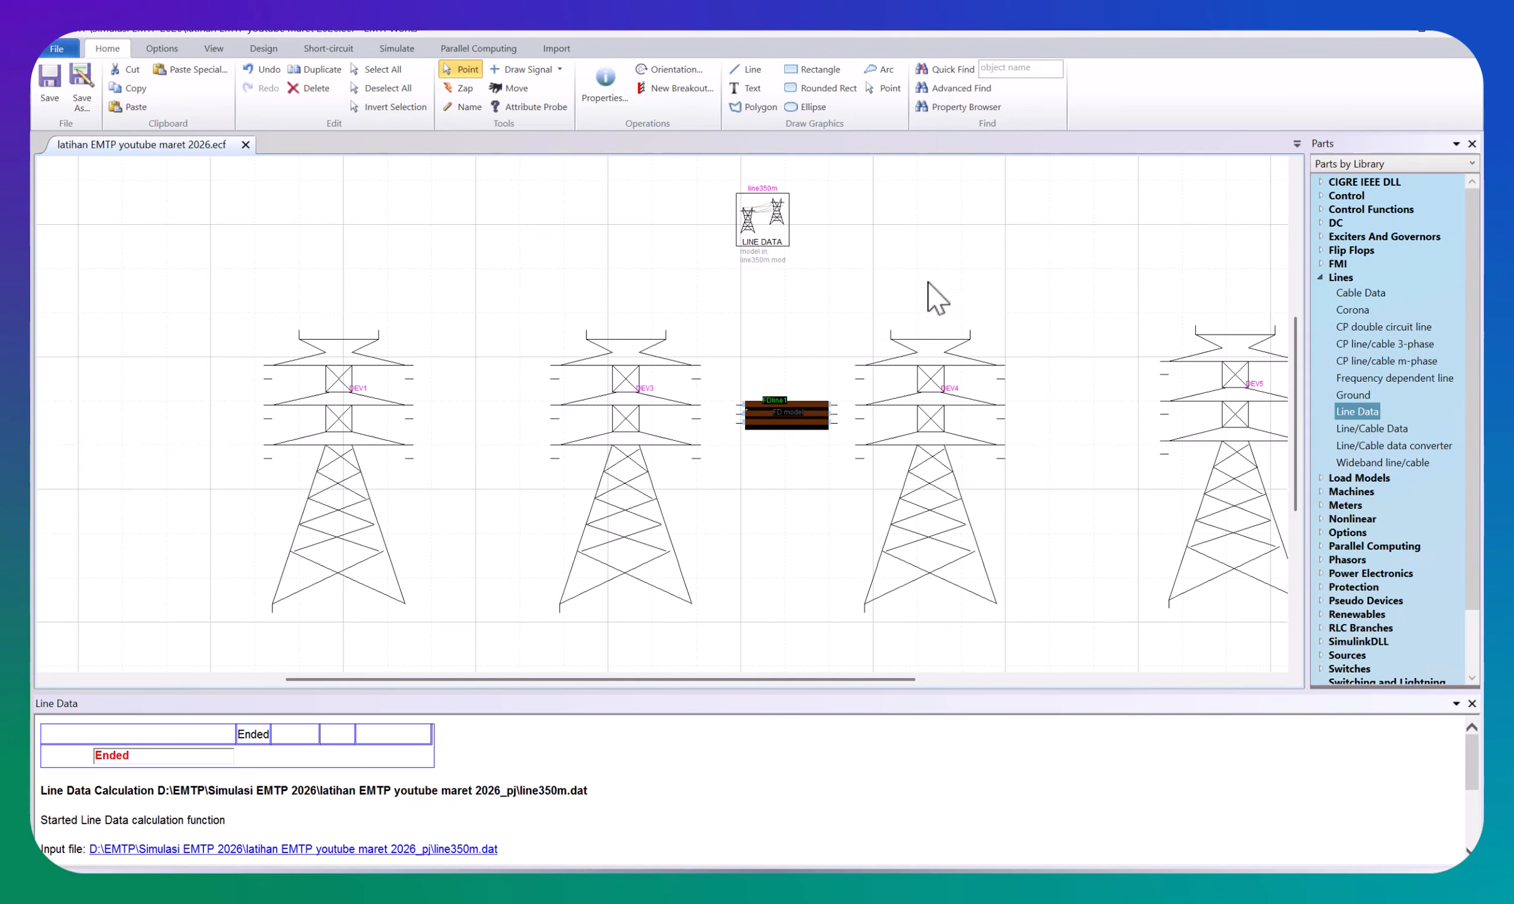
double_click(806, 422)
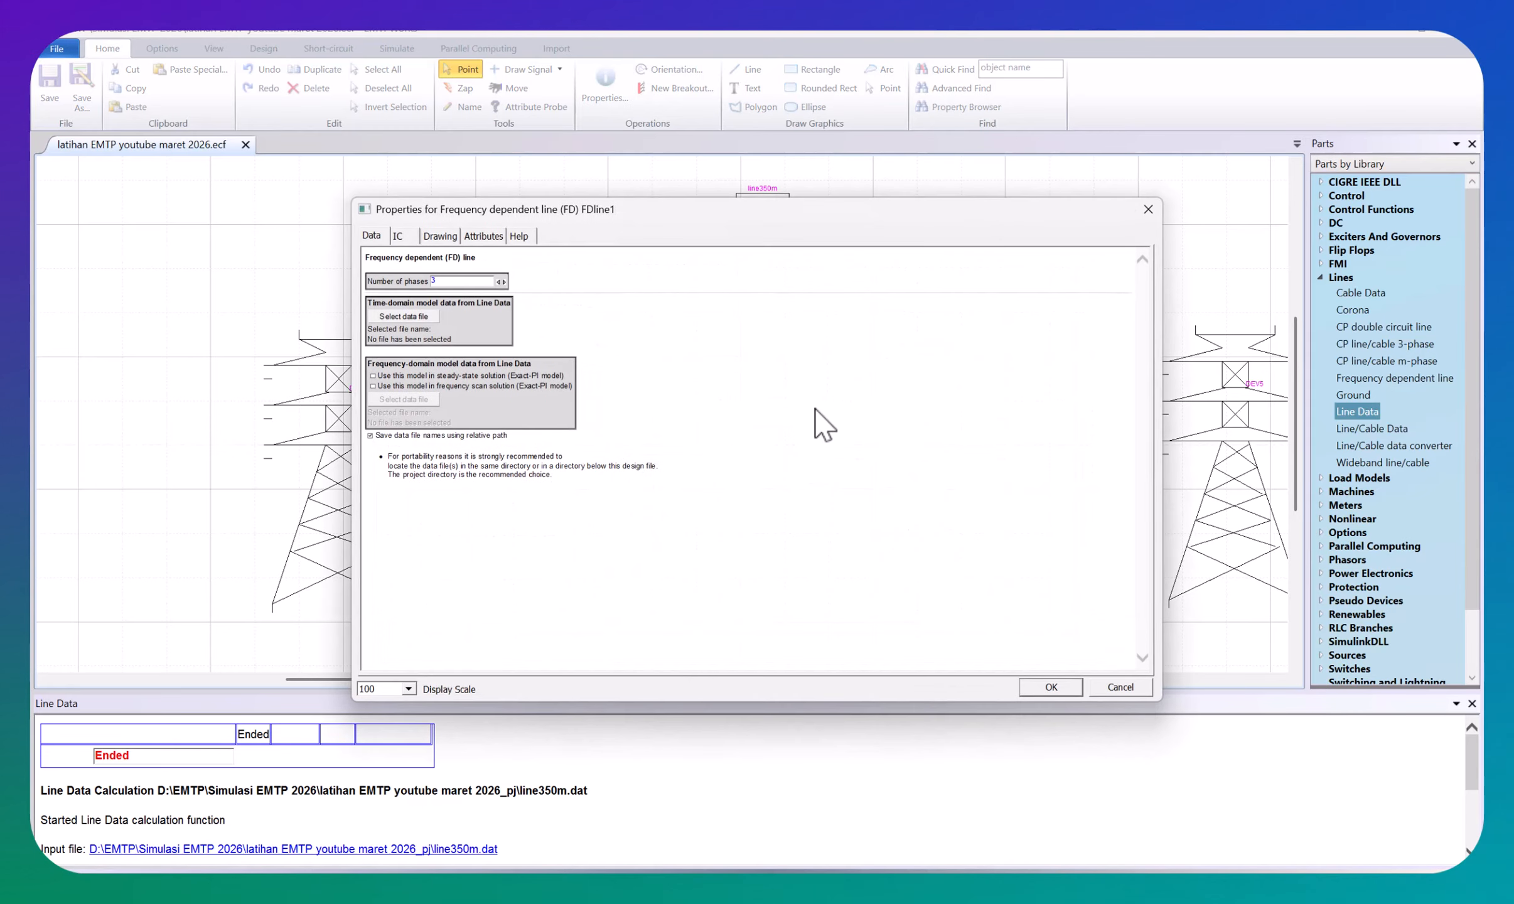
click(459, 281)
text(8)
click(425, 316)
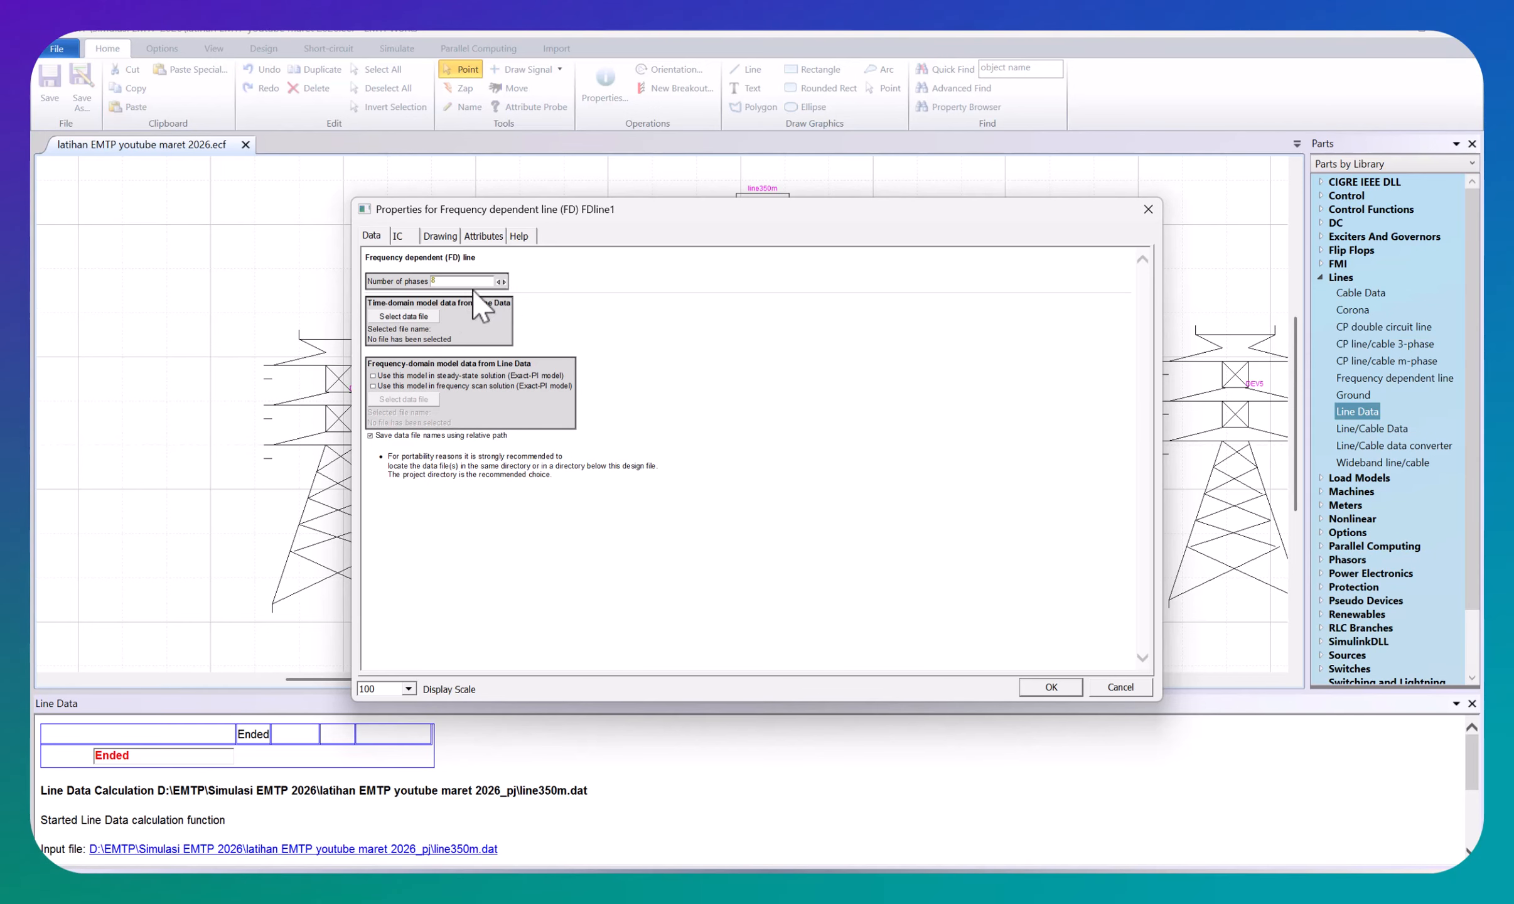
Step: Load line350m.mod as the frequency dependent line's time-domain model data and apply the properties
click(416, 319)
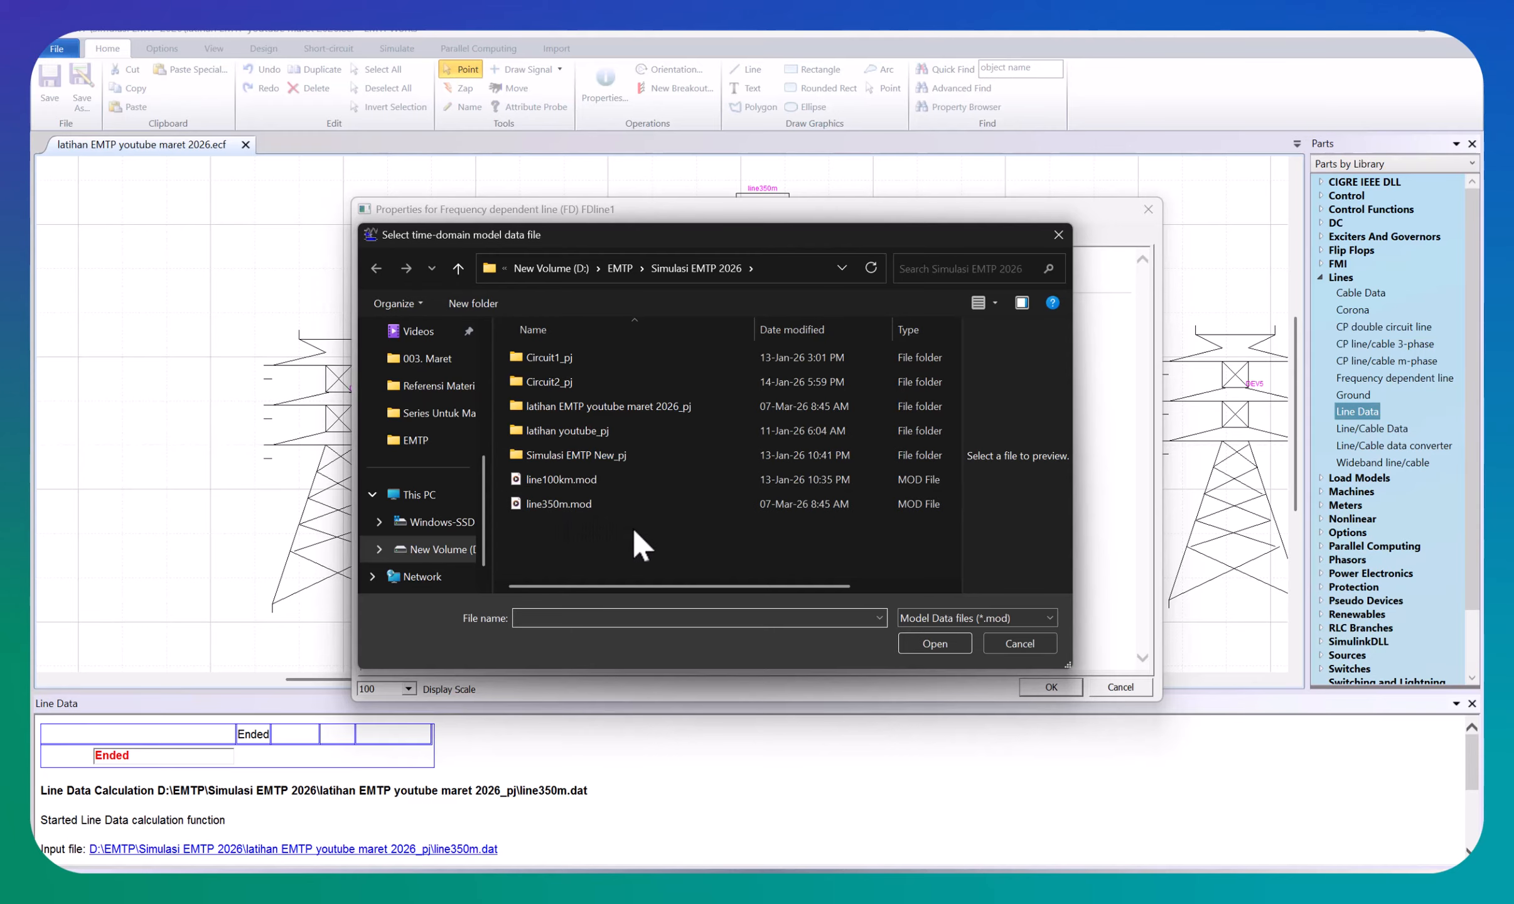
click(558, 506)
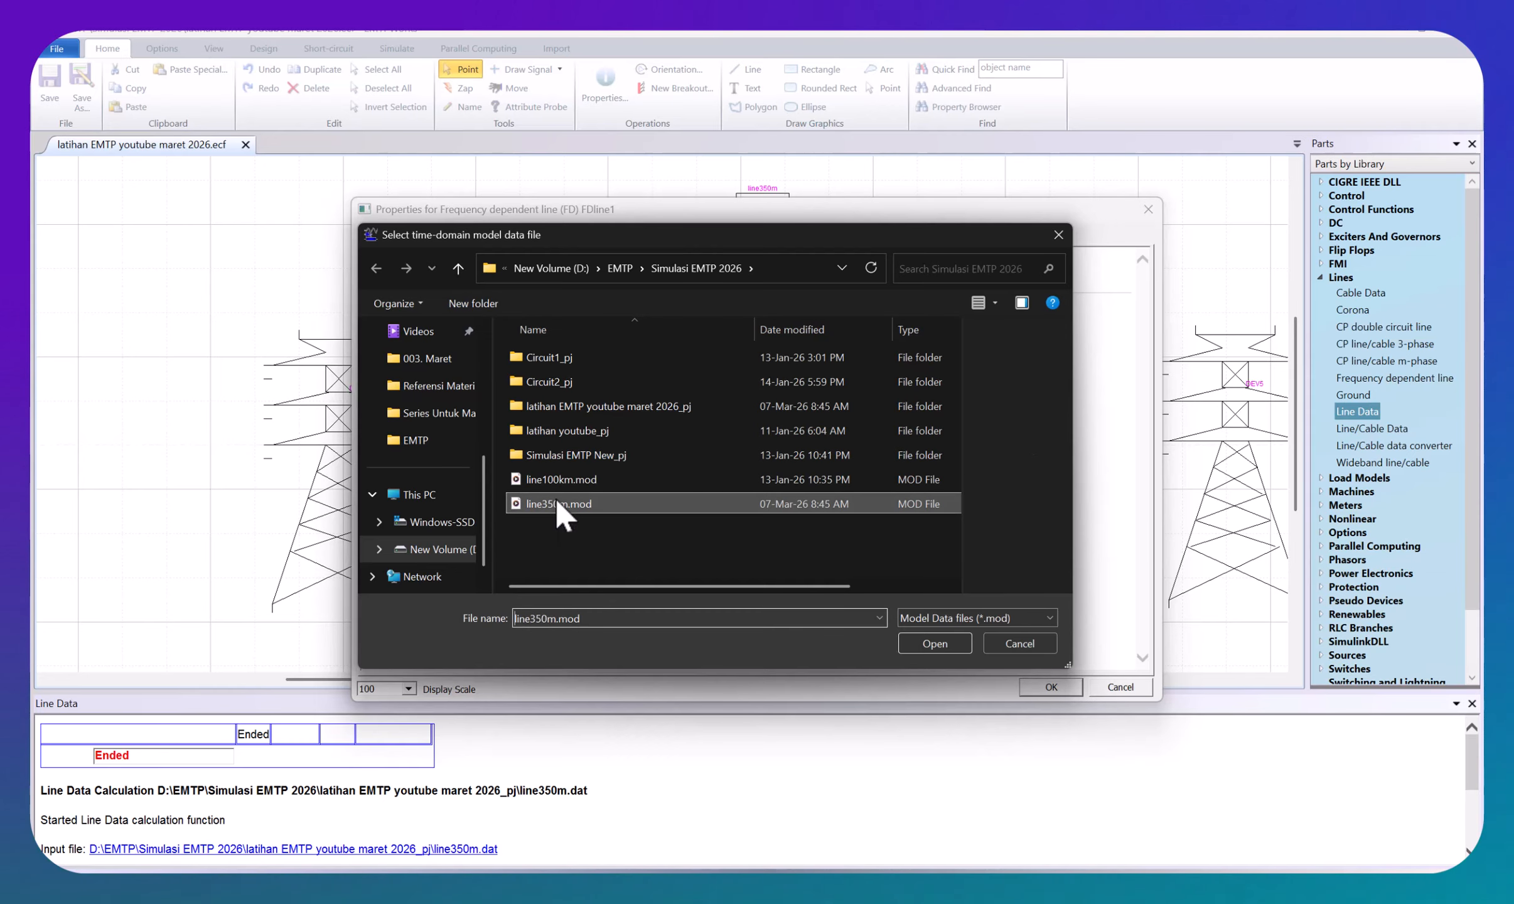
click(922, 643)
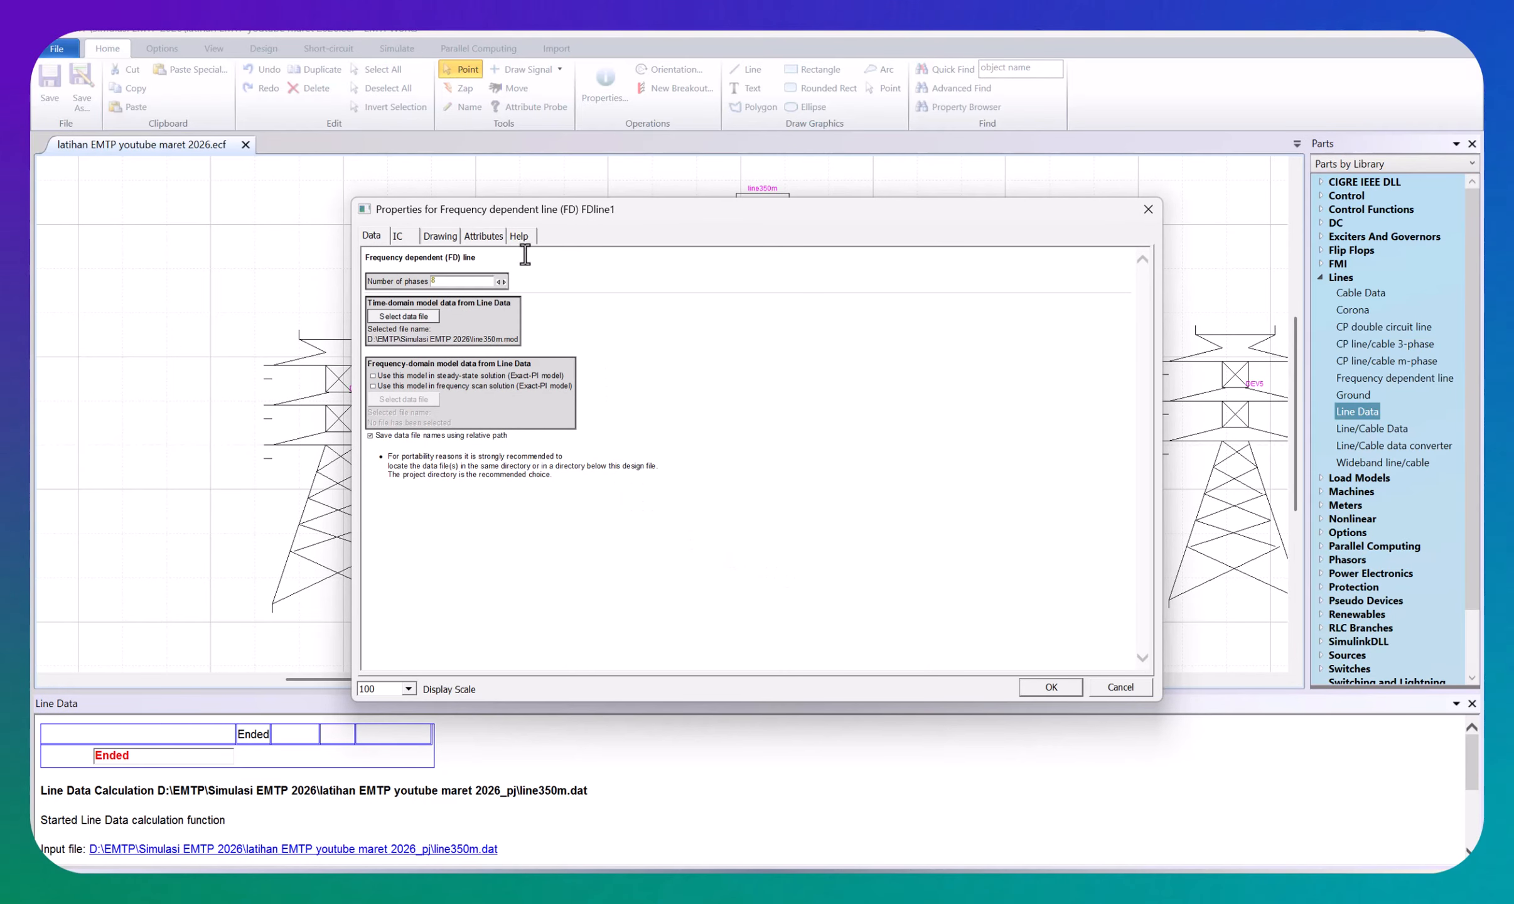
click(1051, 688)
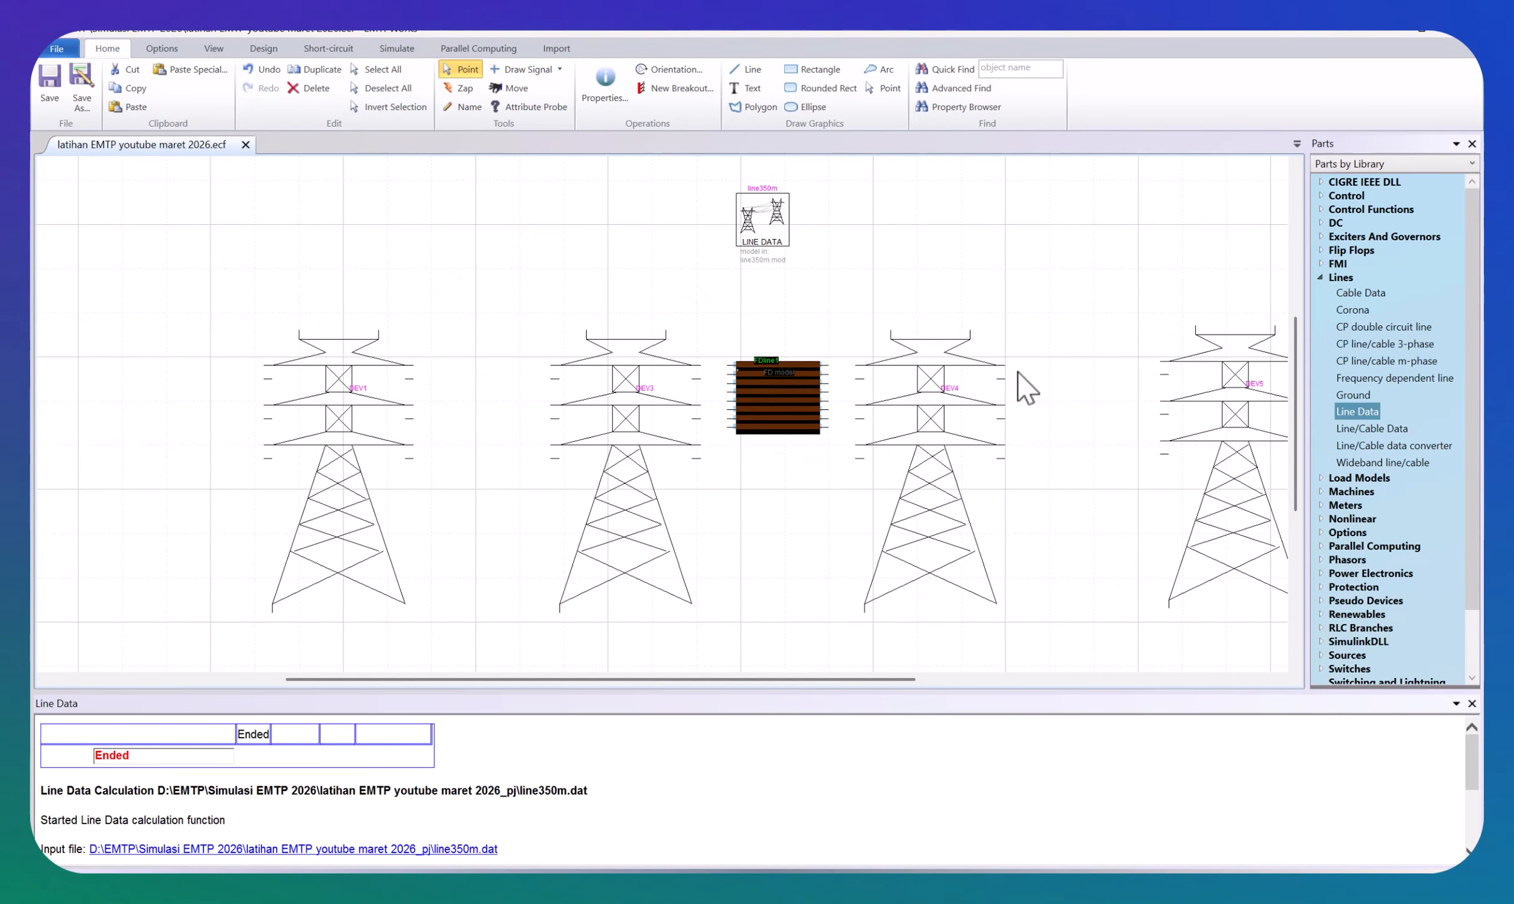
click(800, 485)
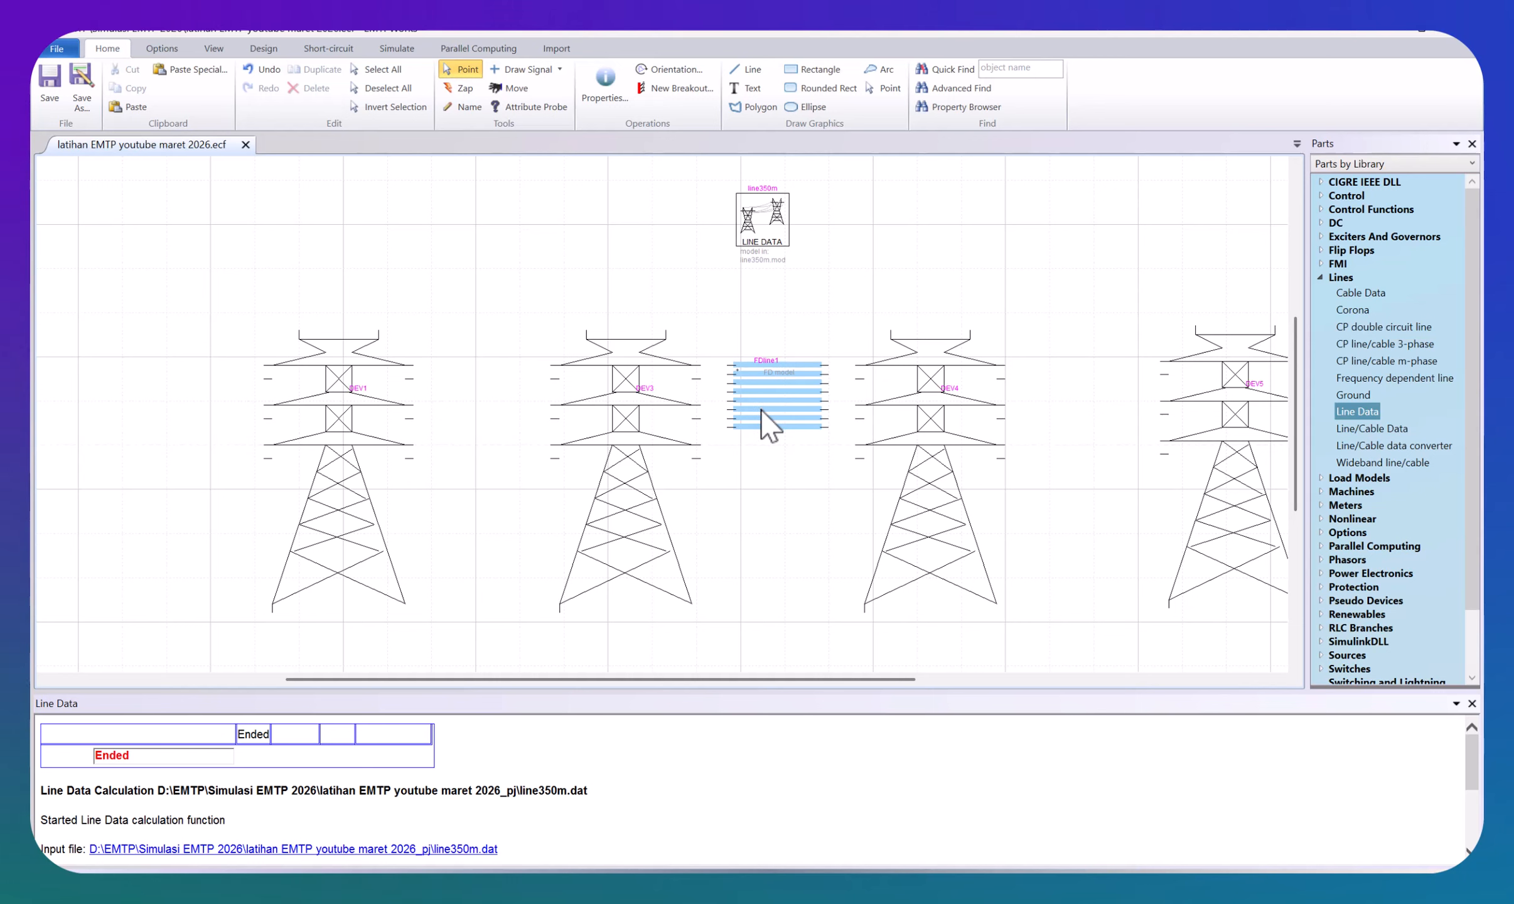
Step: Move the two middle towers slightly outward to leave more room on both sides of the FD line block
drag(642, 470, 618, 466)
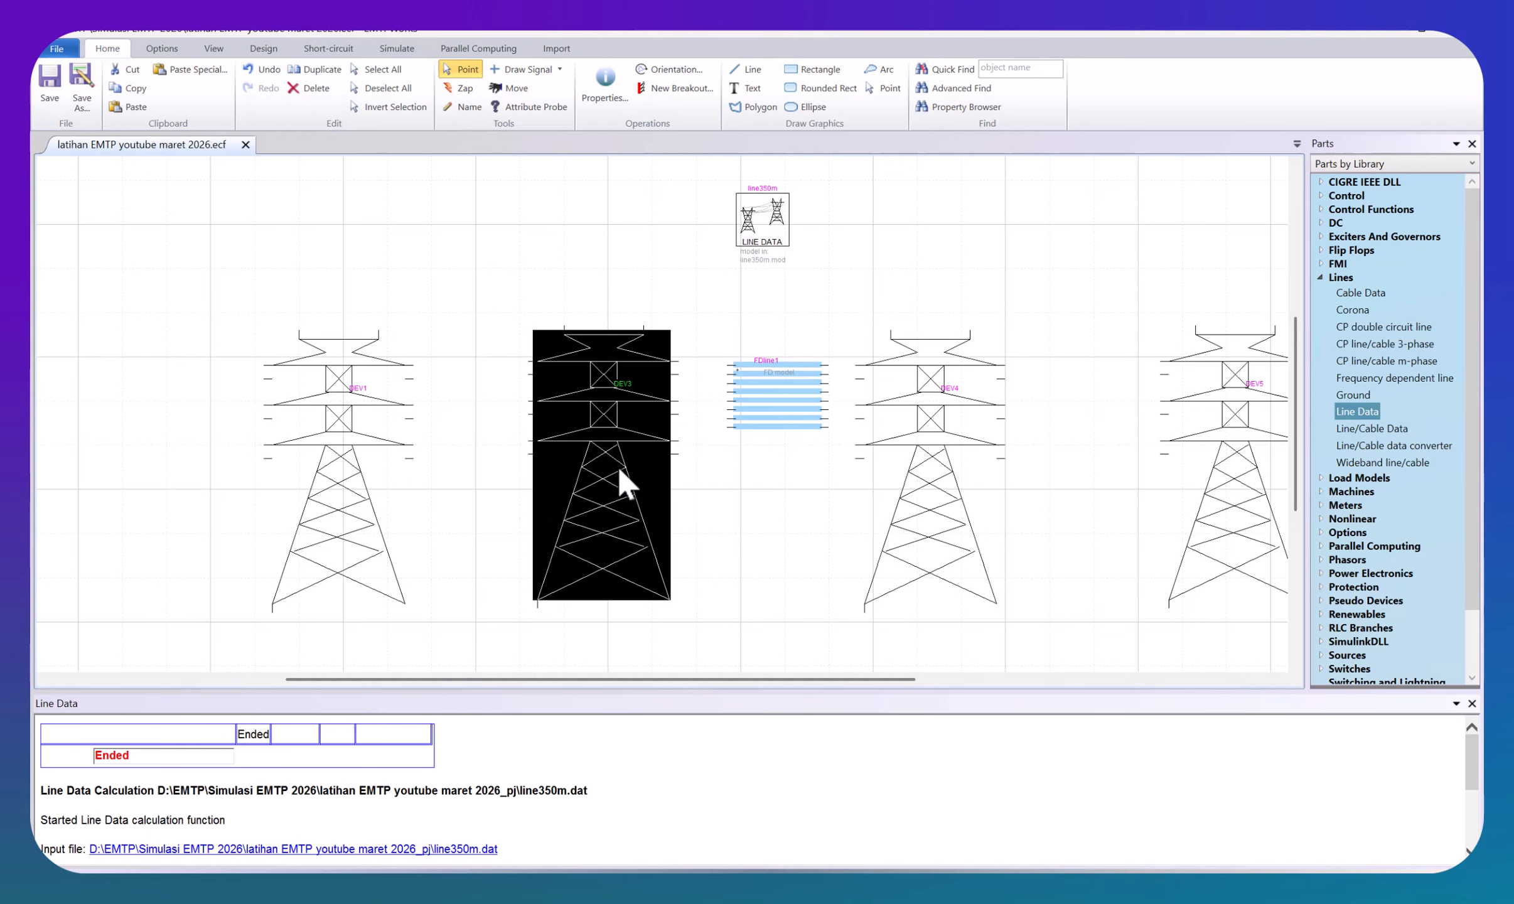
drag(932, 472, 954, 471)
click(788, 538)
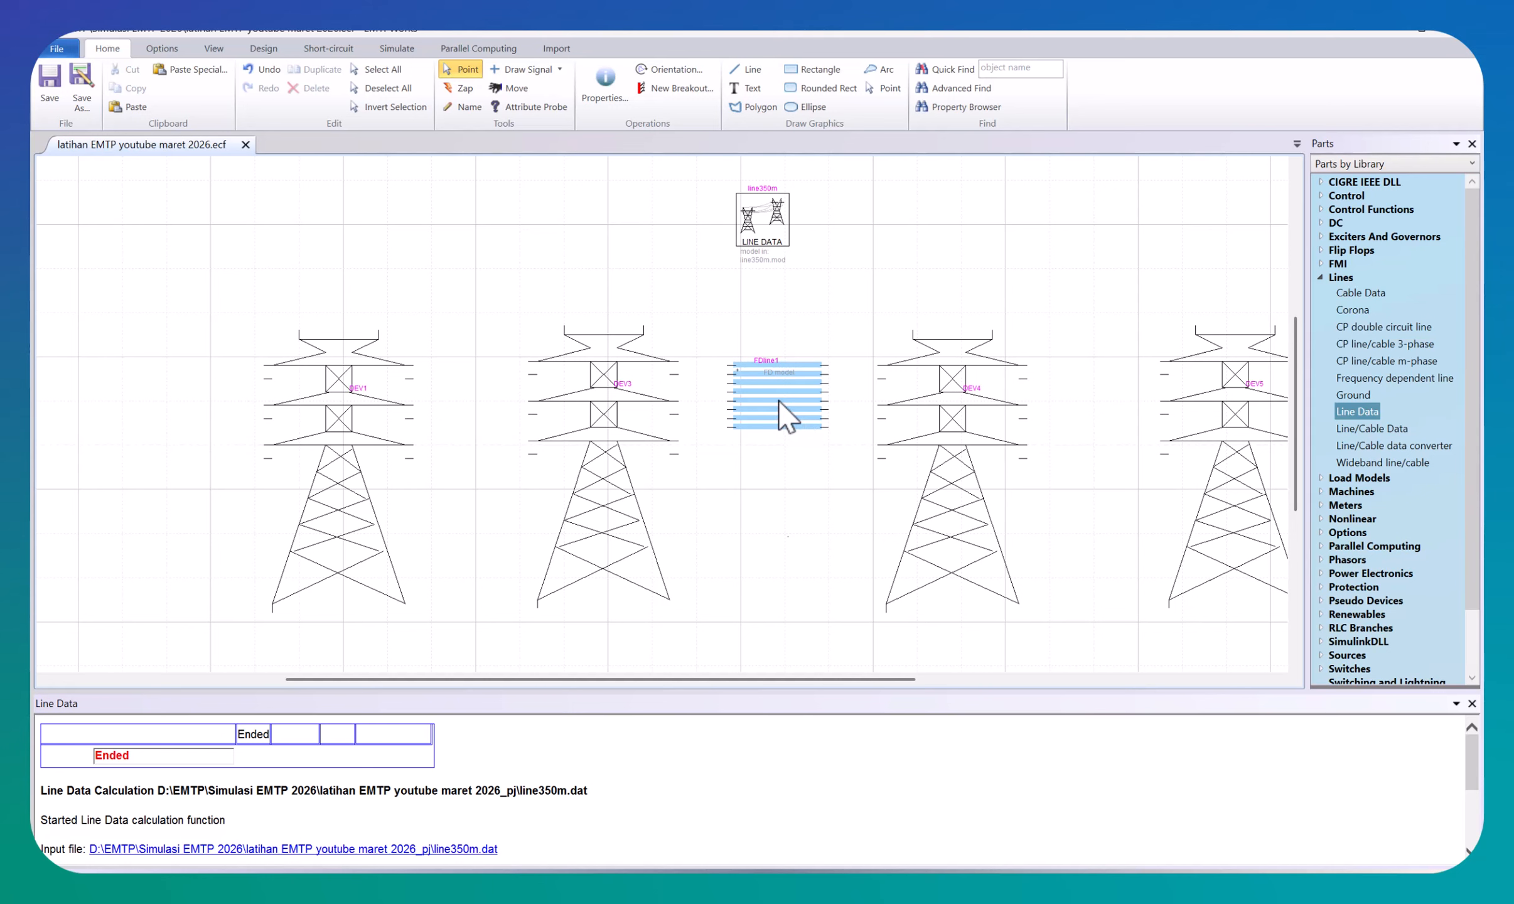
Step: Open the FD line's symbol for editing and shift the lower seven conductor bars down, away from the first
right_click(815, 398)
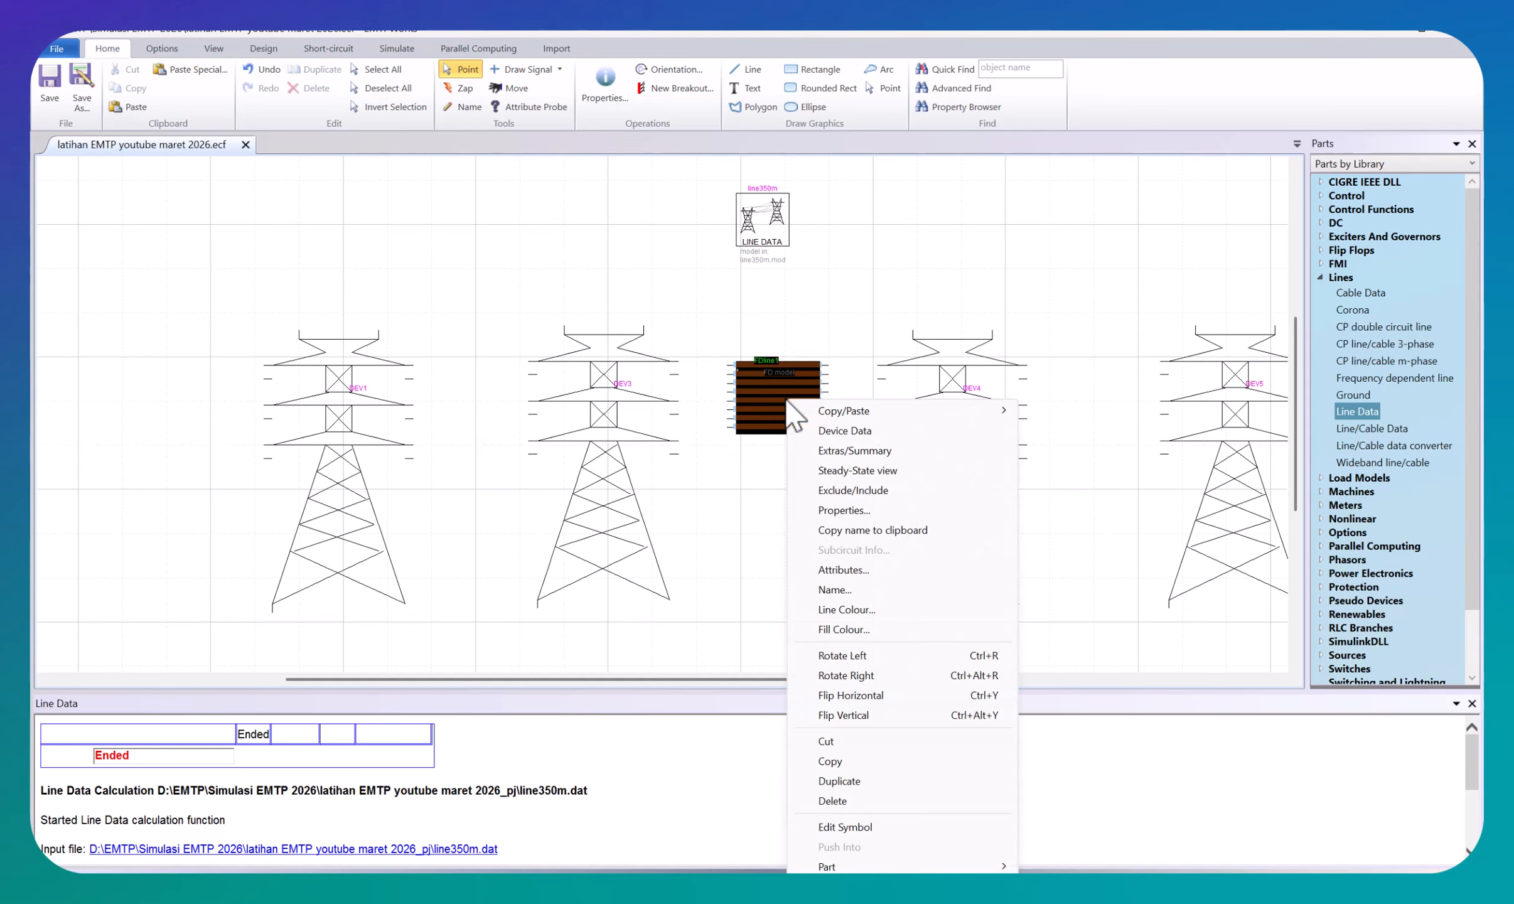
click(862, 827)
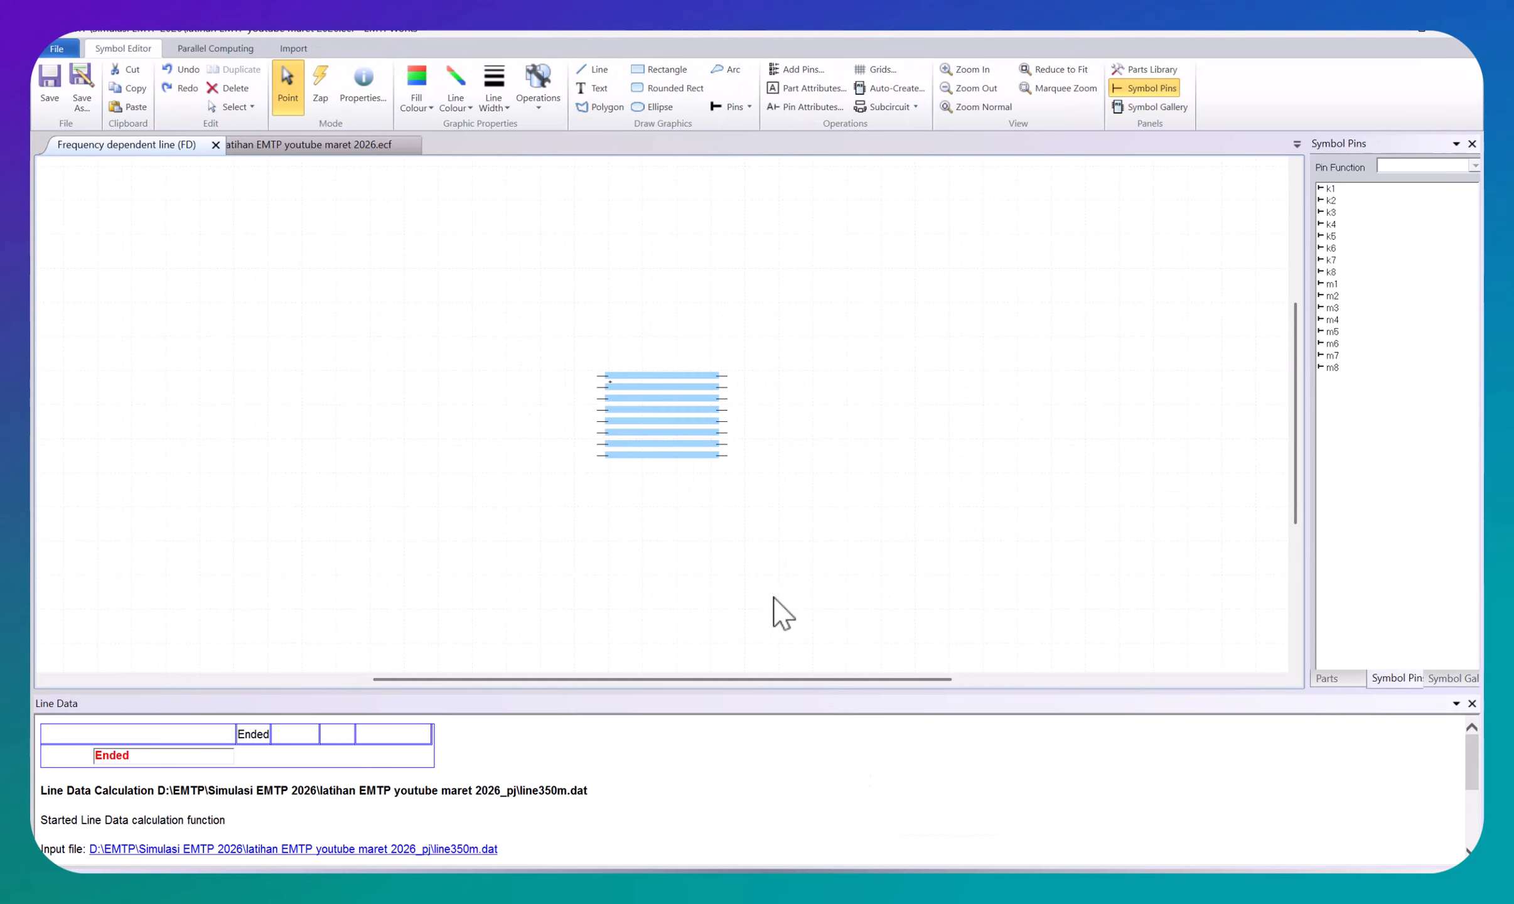
drag(811, 520, 609, 436)
click(759, 526)
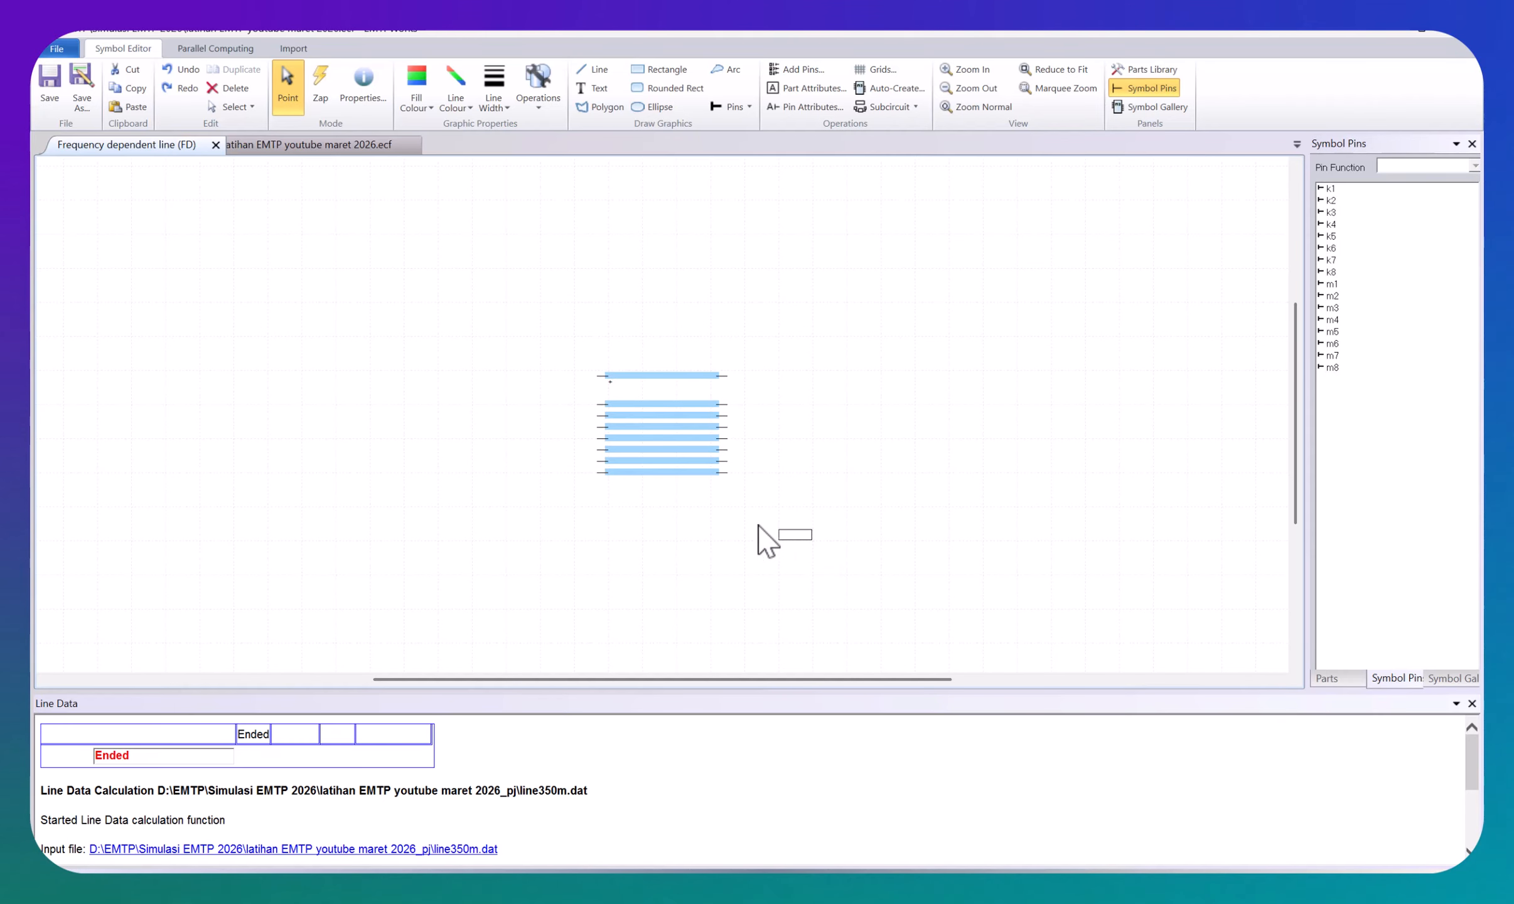
Step: Shift the lower five conductor bars down, and move the third bar down to match the spacing of the first two
drag(759, 526, 626, 410)
key(Down)
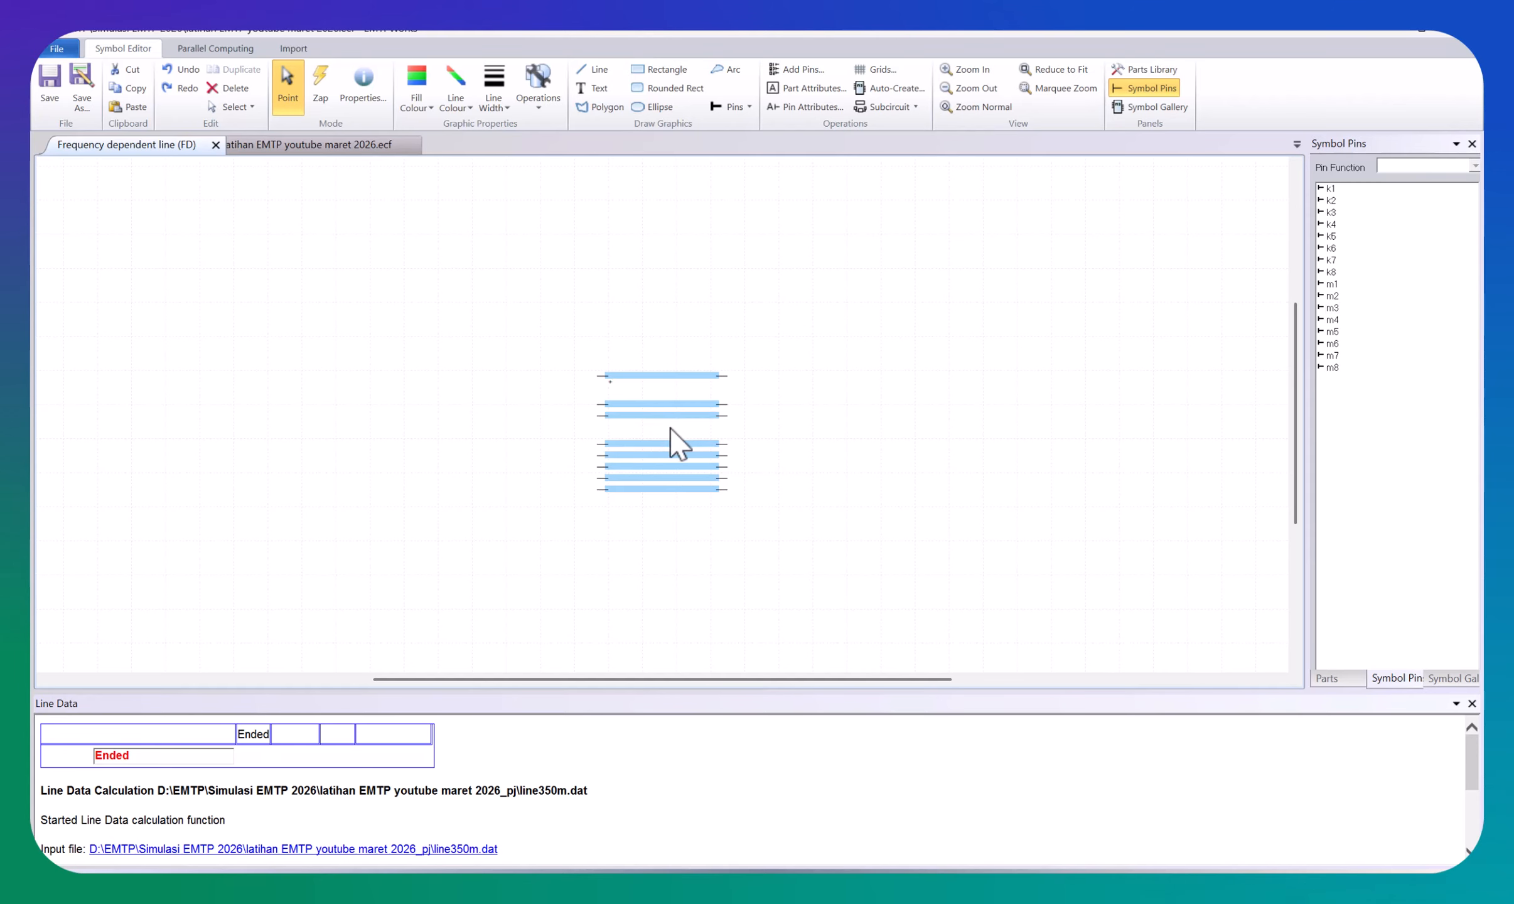
drag(568, 422, 742, 411)
key(Down)
key(Down)
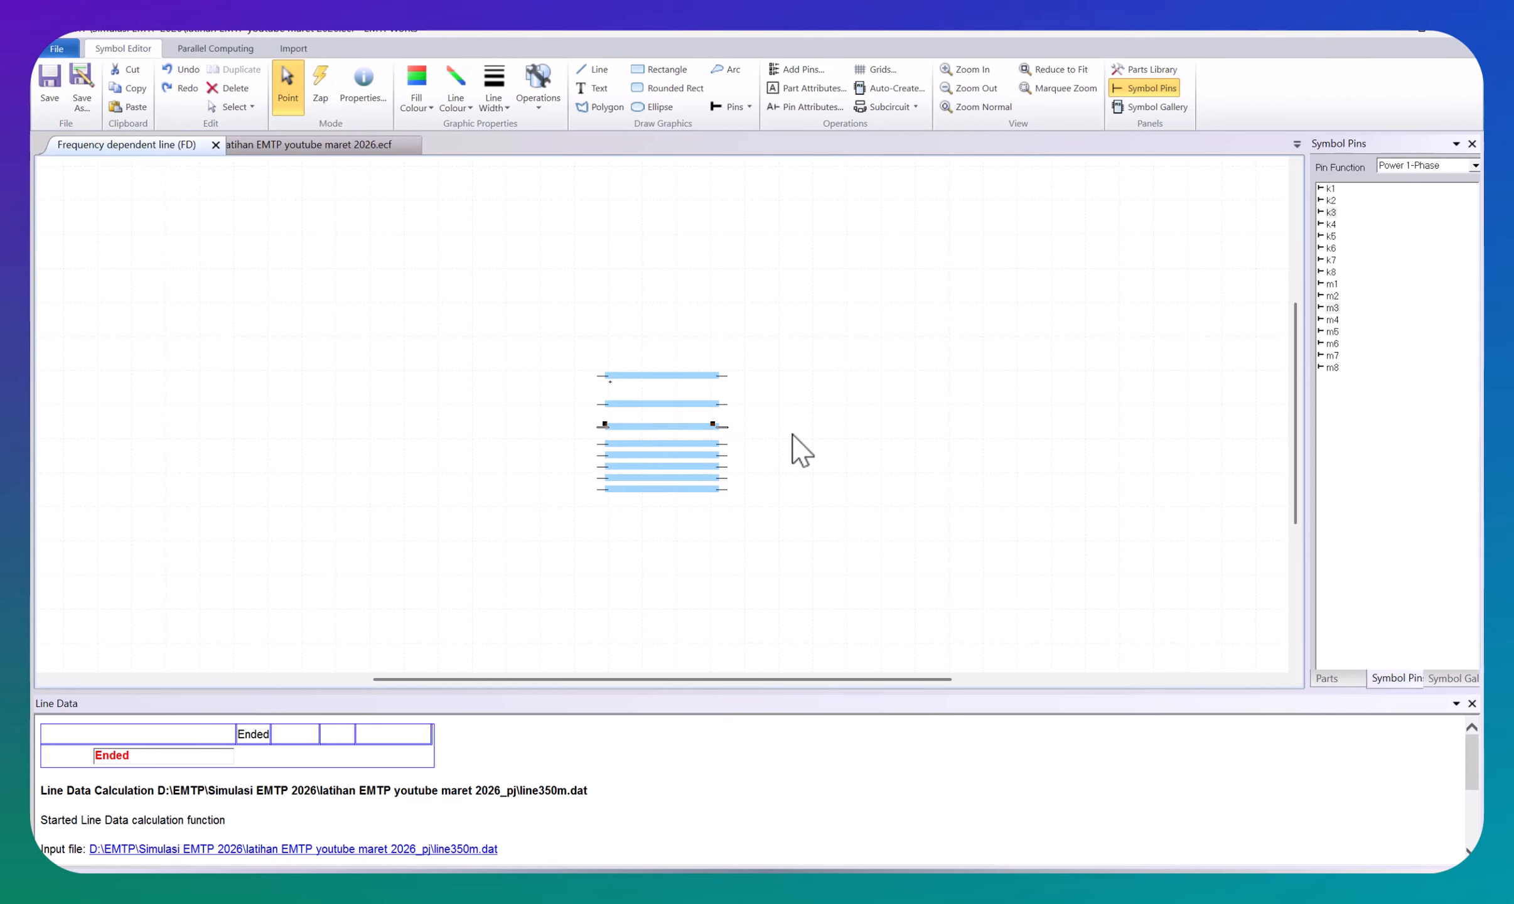
key(Down)
Step: Shift the lower five conductor bars down, and shift the lower four down again, matching the upper bars' spacing
drag(760, 511, 580, 439)
key(Down)
key(Down)
key(Down)
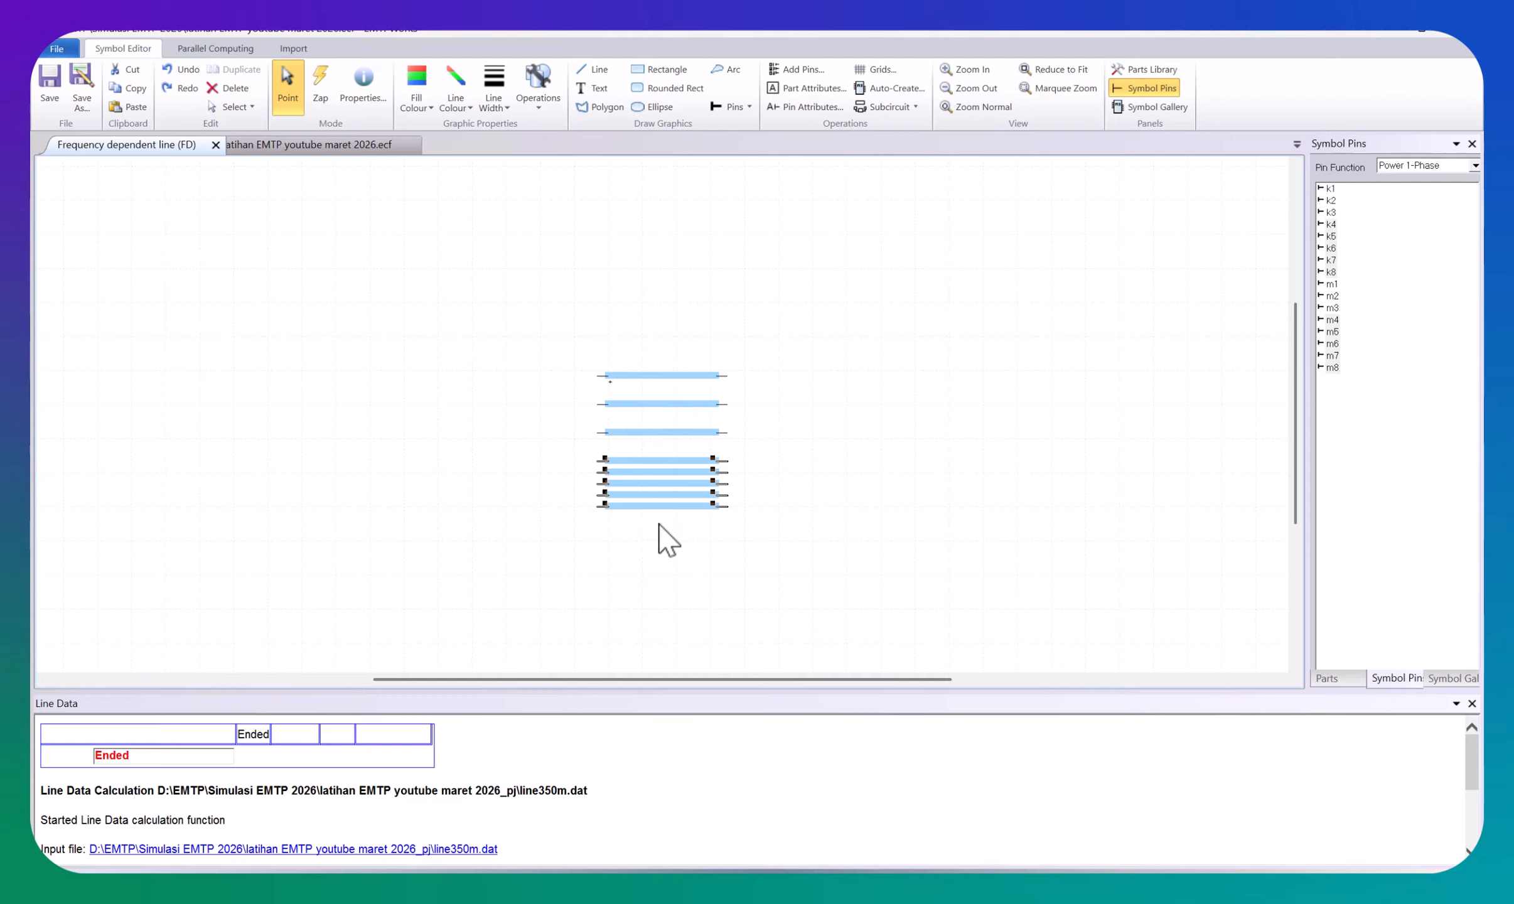
click(659, 525)
drag(795, 533, 582, 467)
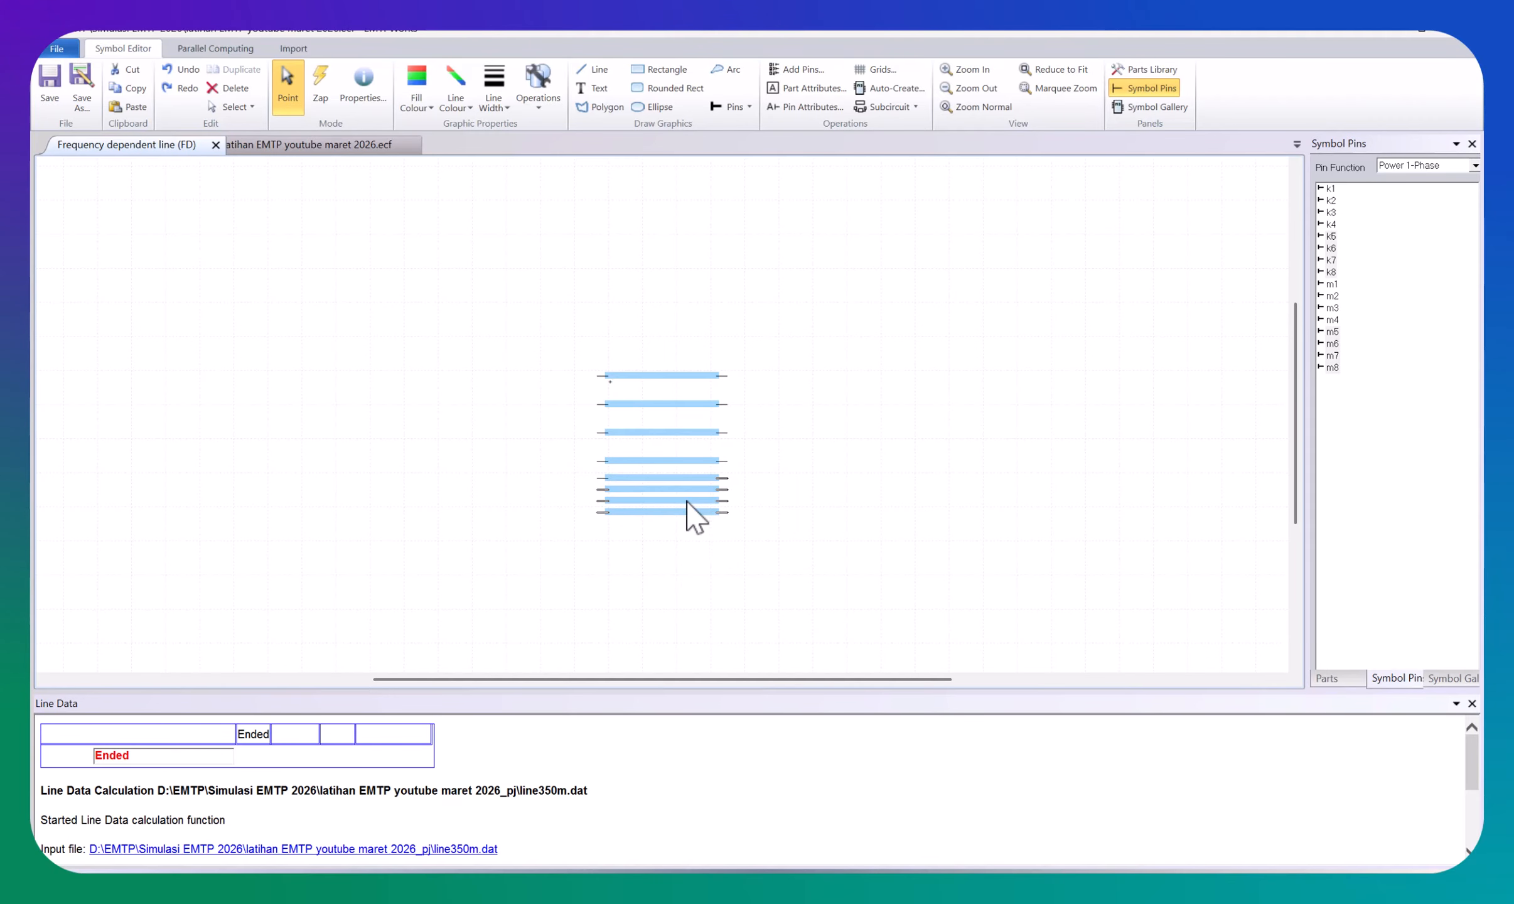
key(Down)
key(Down)
key(Down)
Step: Shift the lower three conductor bars down in turn so the last bars match the even spacing of the others
drag(750, 563, 584, 497)
key(Down)
key(Down)
key(Down)
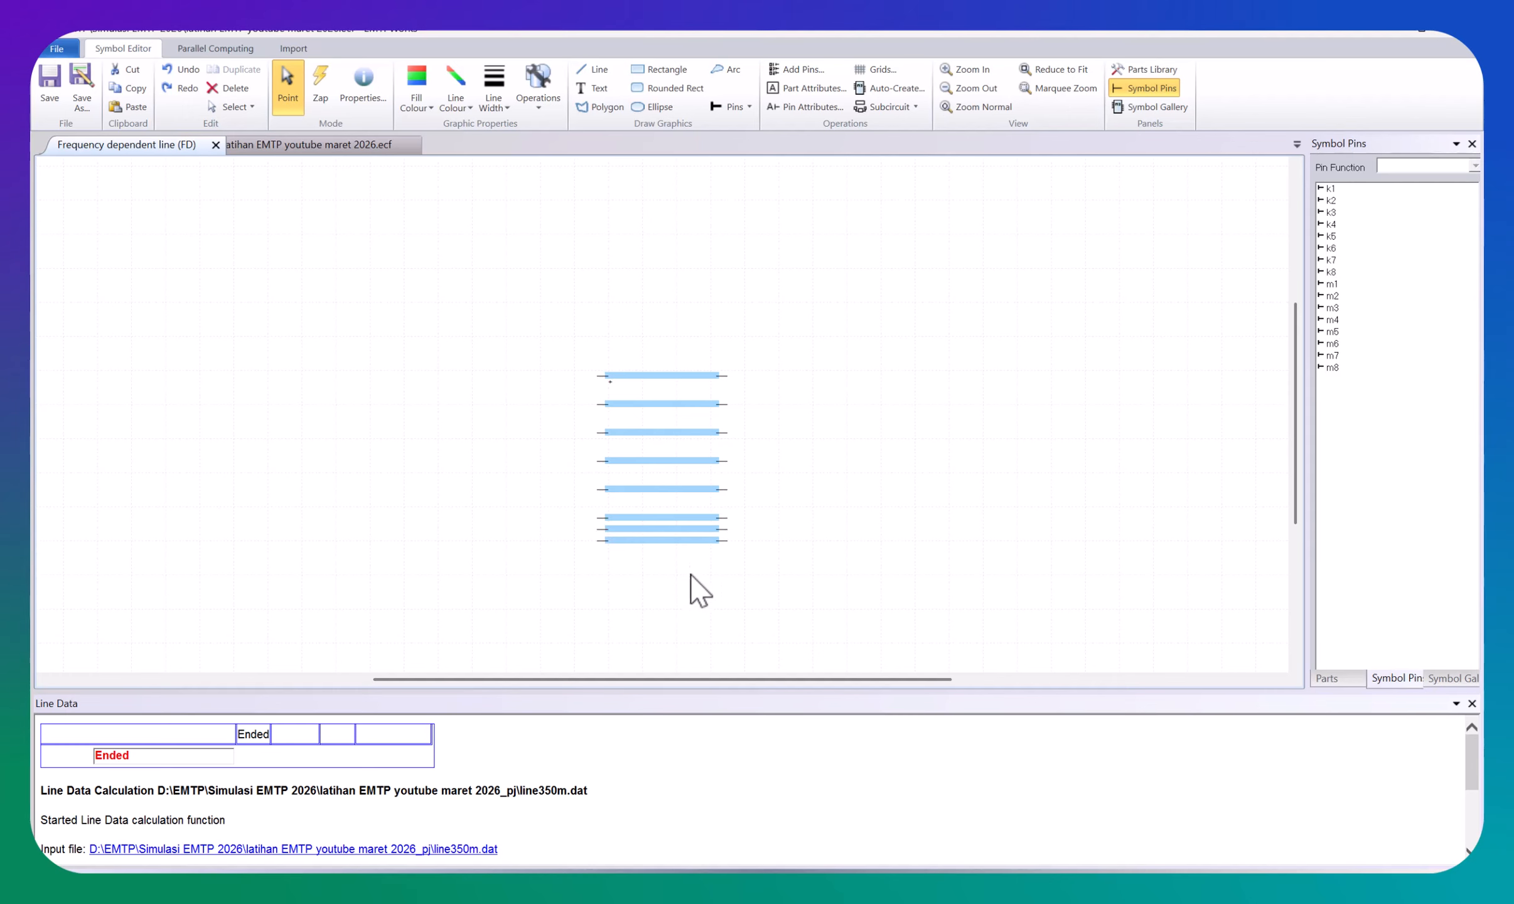
drag(784, 595, 589, 525)
key(Down)
key(Down)
key(Down)
drag(785, 608, 585, 548)
key(Down)
key(Down)
key(Down)
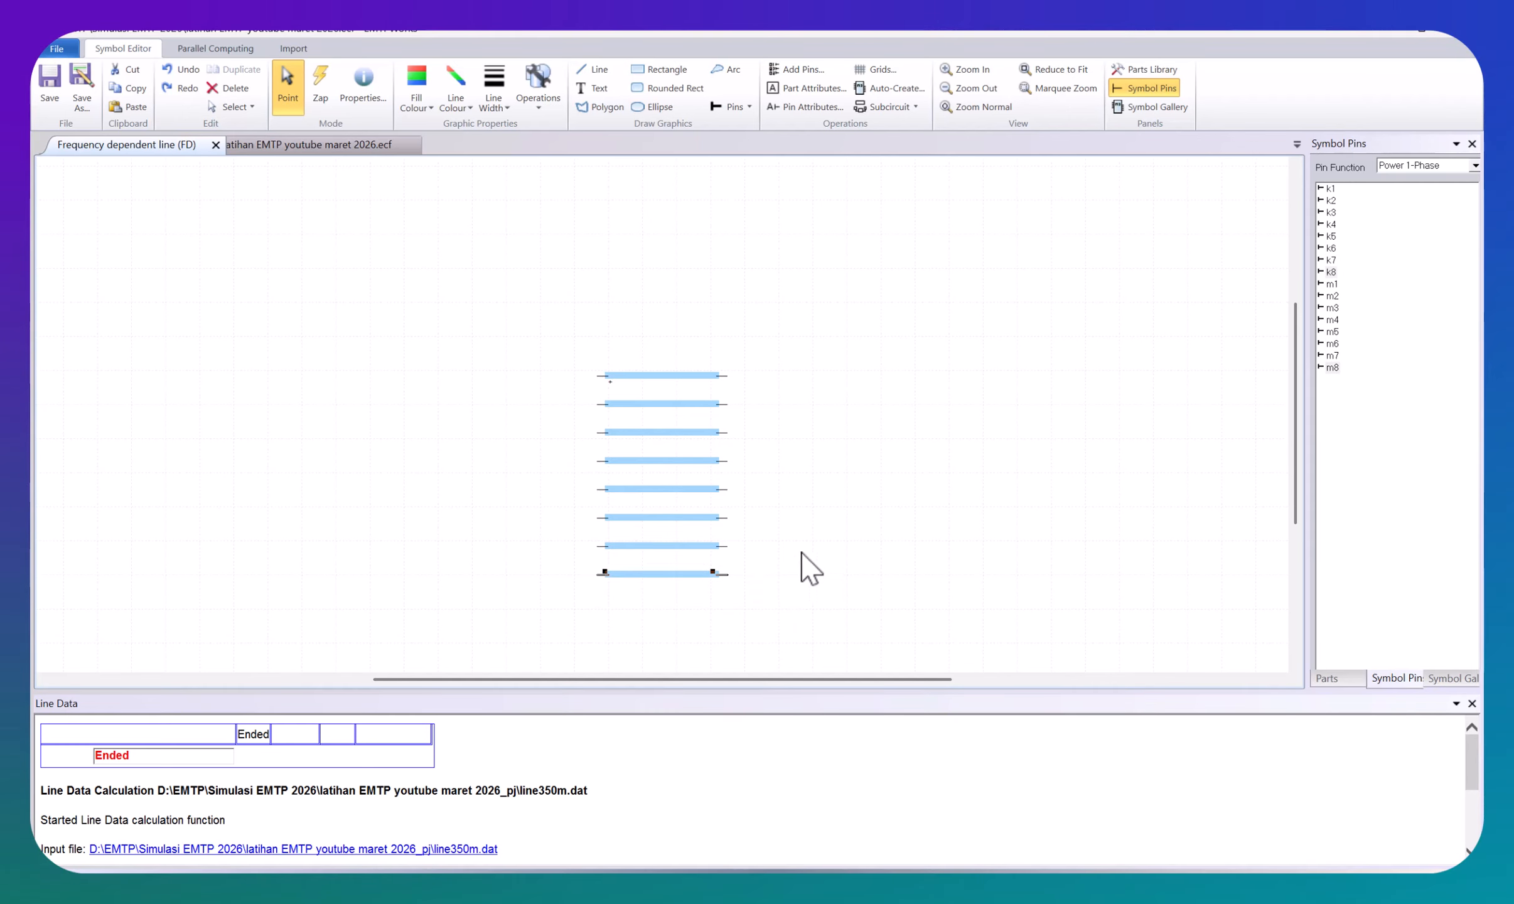
Step: Close the frequency dependent line's symbol and save its changes
click(801, 541)
click(215, 144)
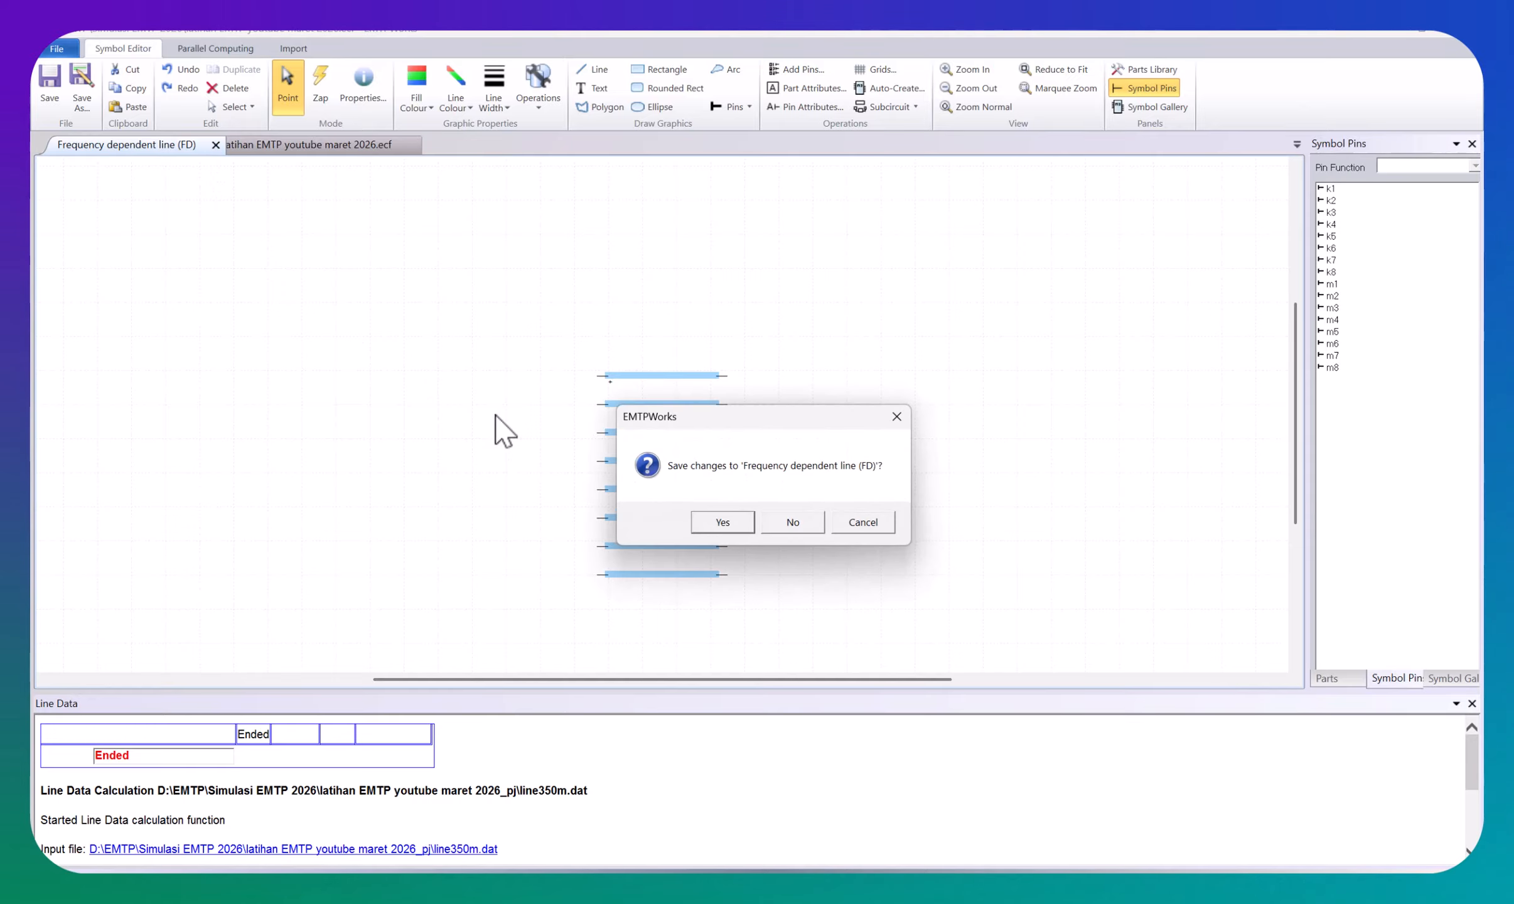
click(722, 525)
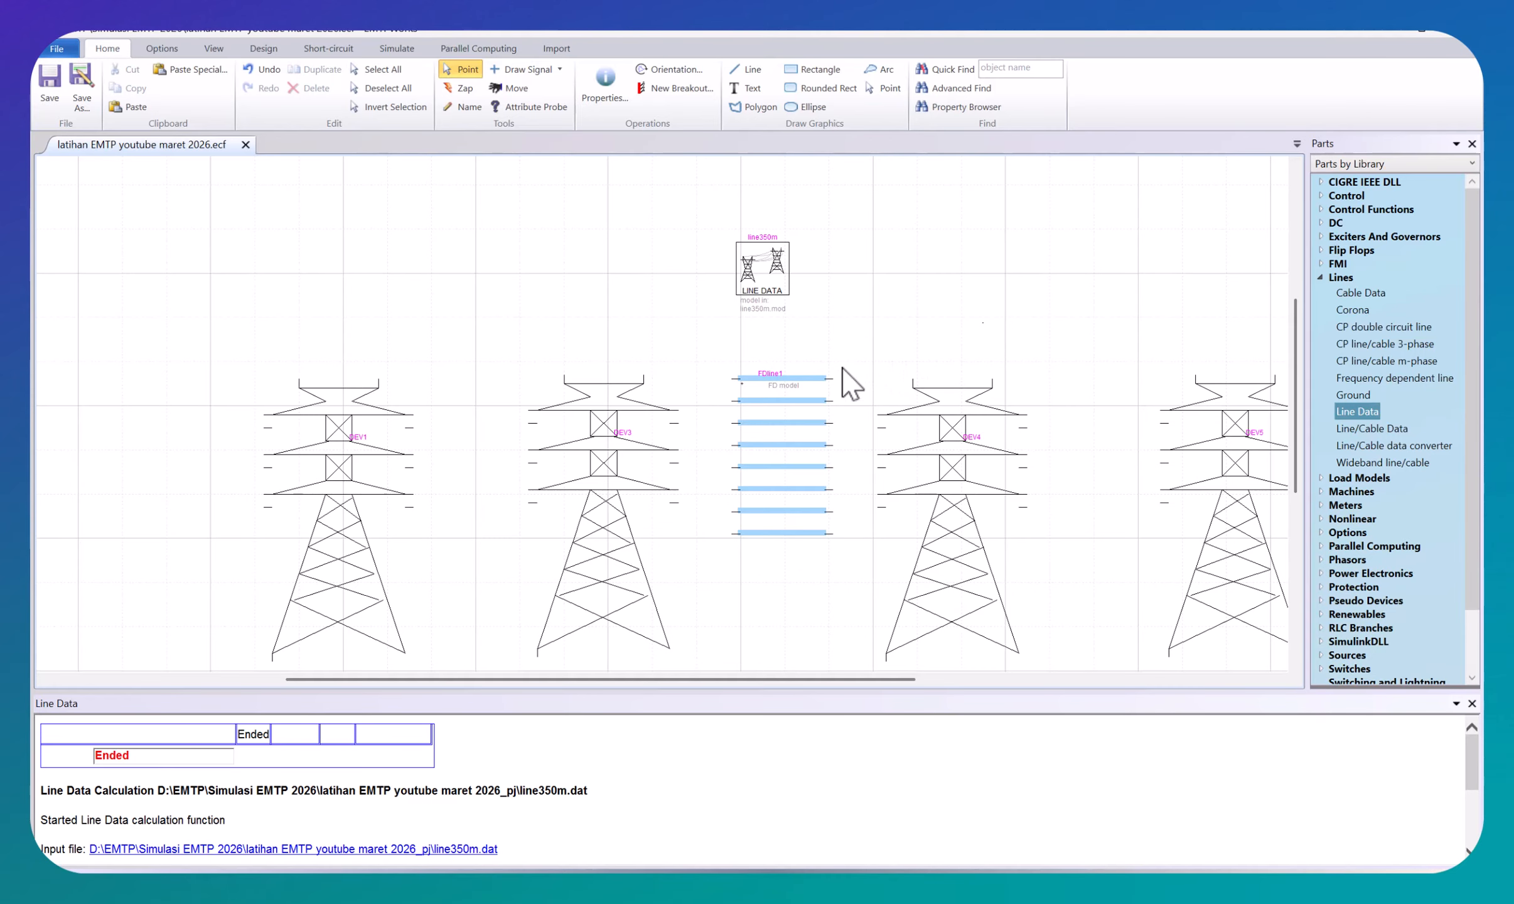
Step: Reopen the FD line's symbol for editing and shift the lower four conductor bars up to tighten their spacing
right_click(780, 455)
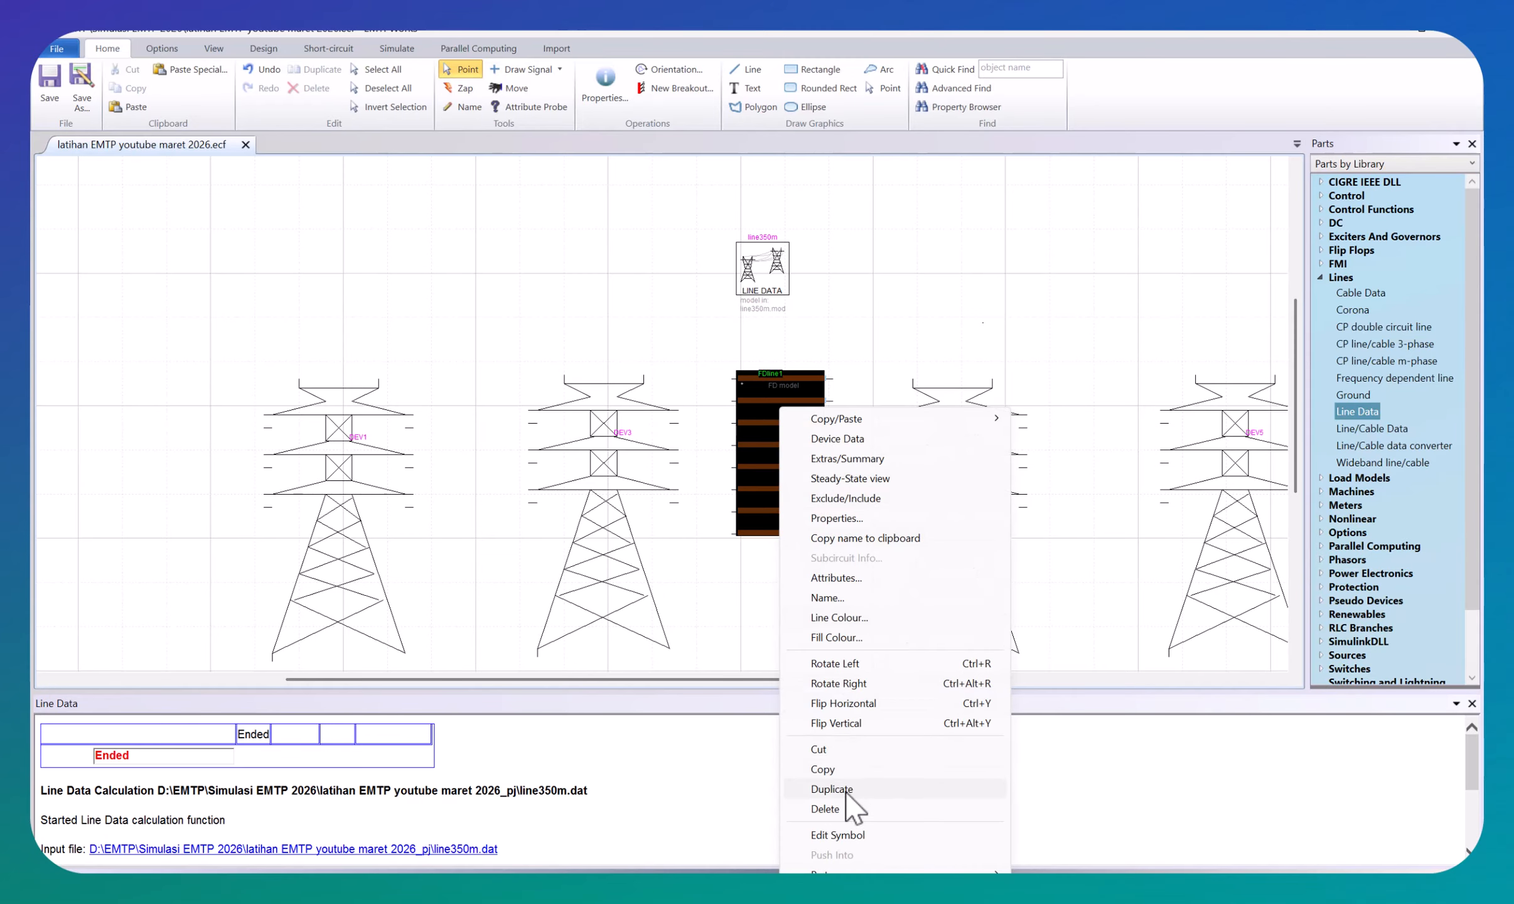
click(840, 827)
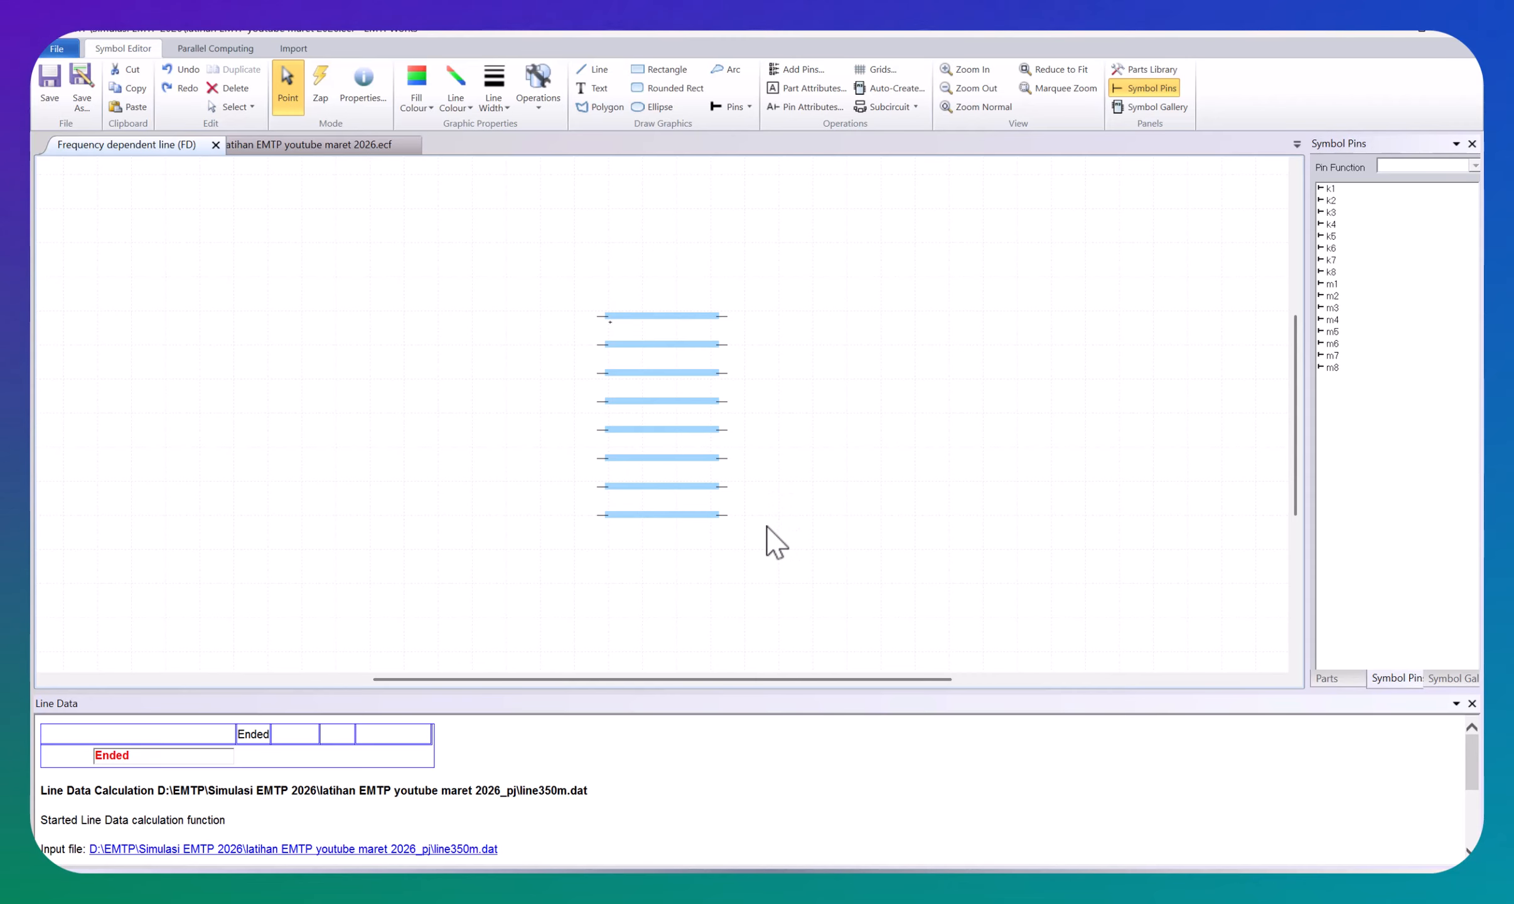
drag(766, 527, 596, 509)
key(Up)
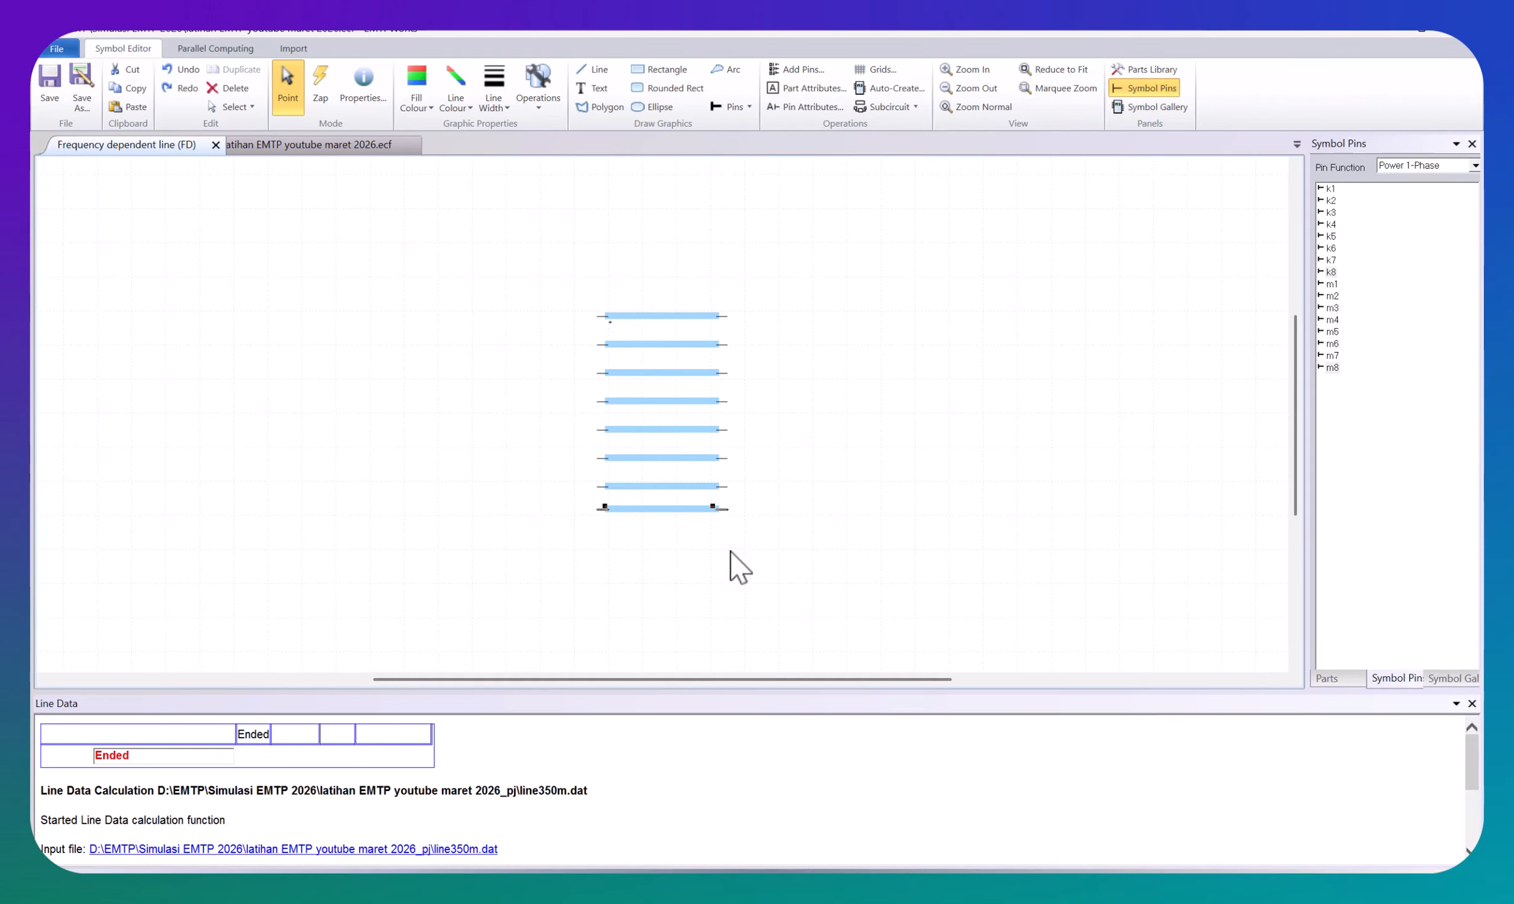
drag(768, 539, 581, 469)
key(Up)
drag(785, 542, 580, 424)
key(Up)
key(Up)
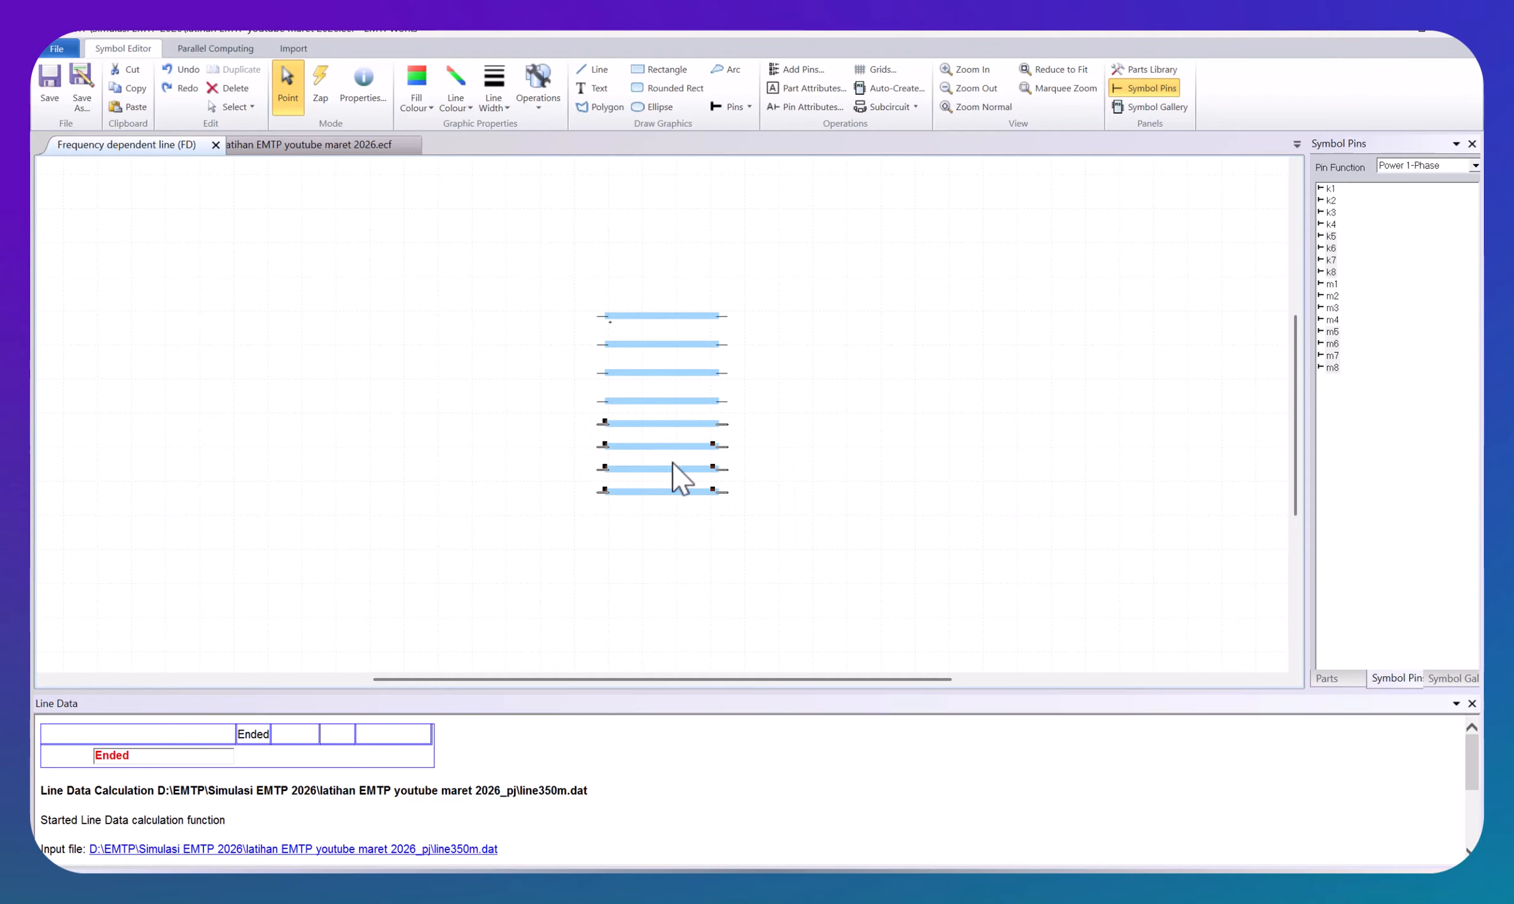
Step: Shift the lower five, six and seven conductor bars up in turn so all eight bars share the tighter spacing
drag(789, 520, 550, 394)
key(Up)
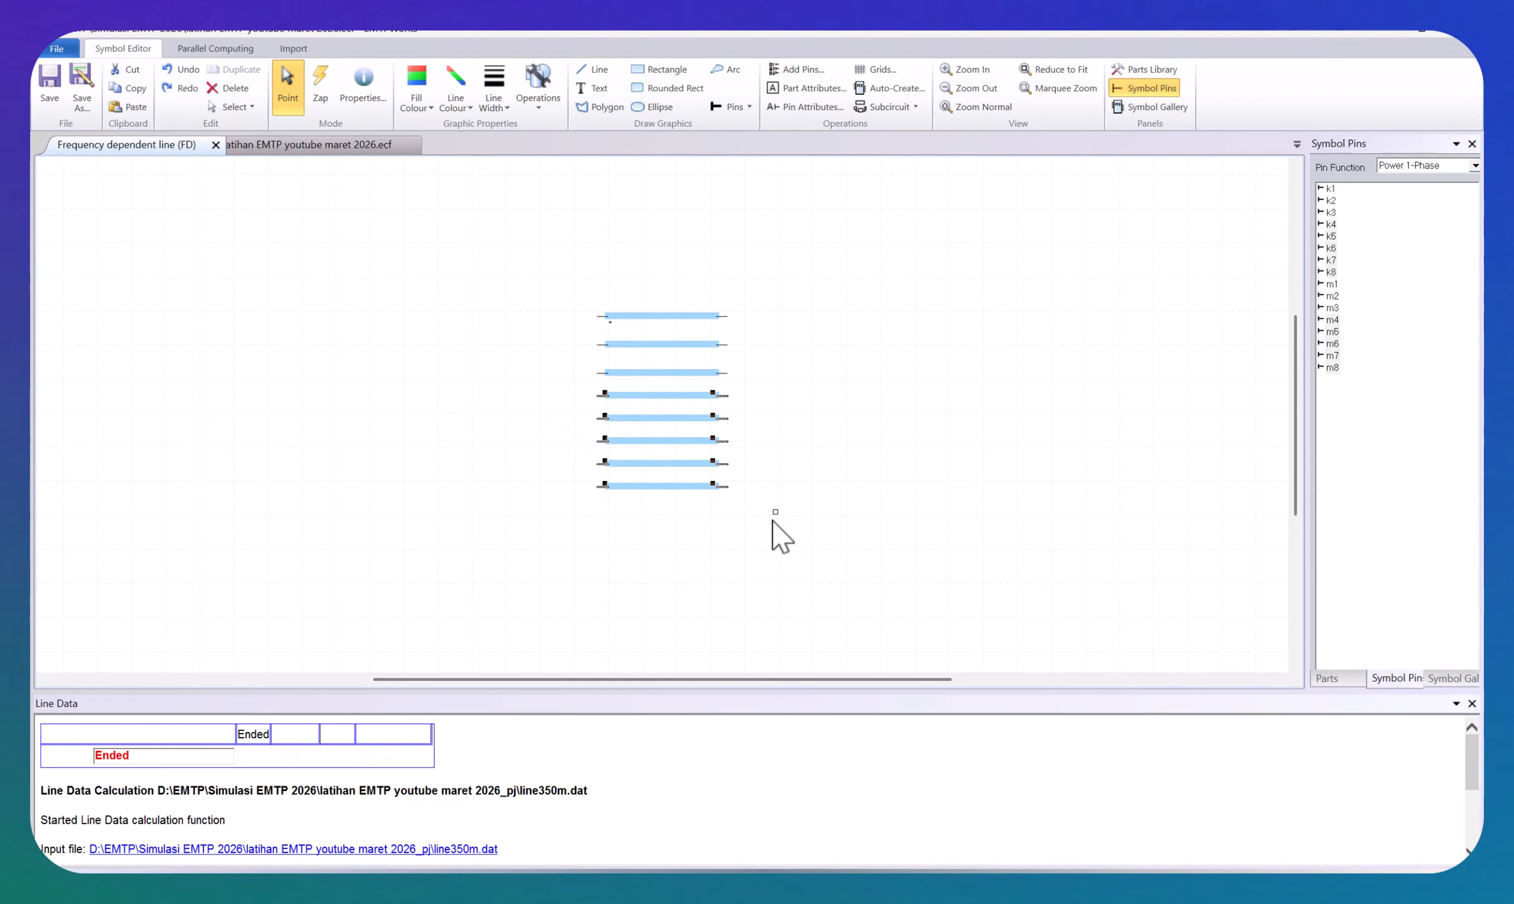
drag(777, 516, 562, 361)
key(Up)
drag(807, 516, 559, 341)
key(Up)
click(789, 460)
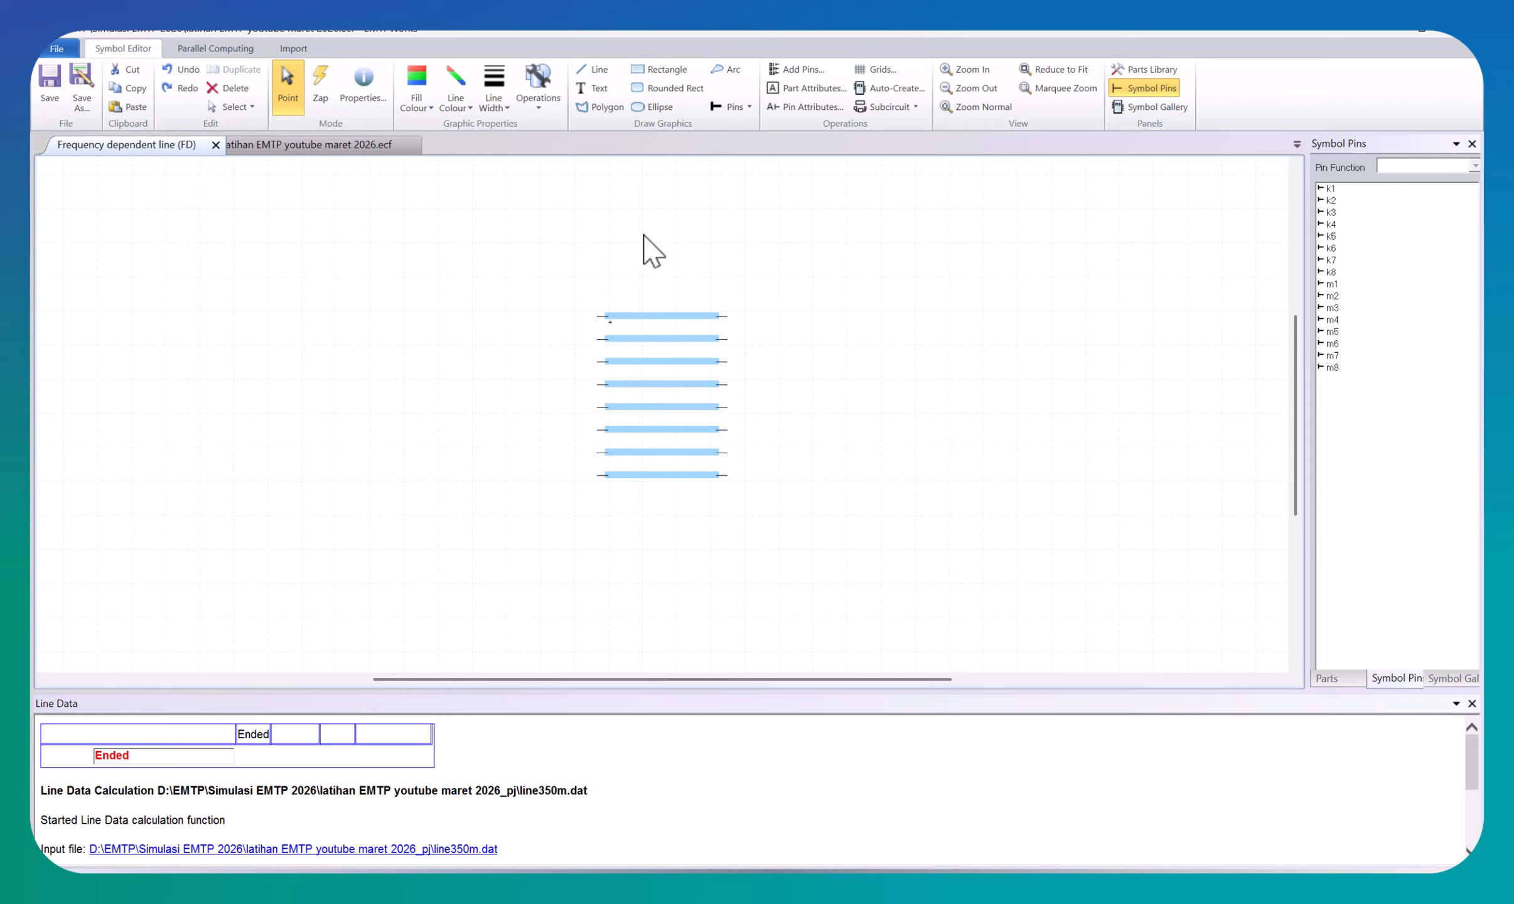
Step: Save and close the tightened FD line symbol, and move tower DEV1 slightly outward
click(213, 145)
click(724, 523)
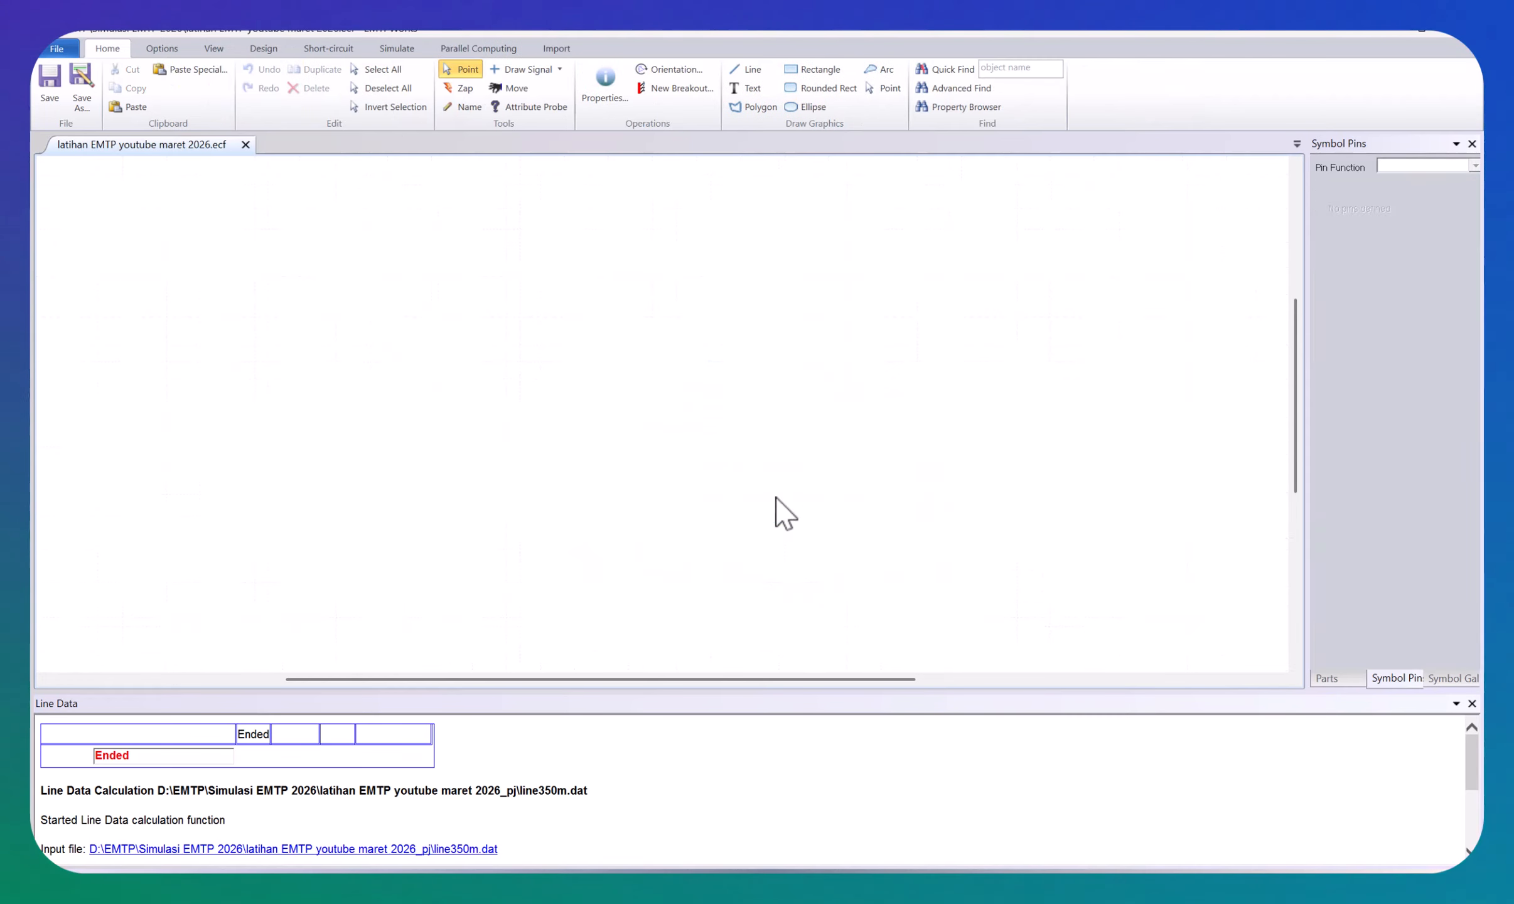
click(771, 555)
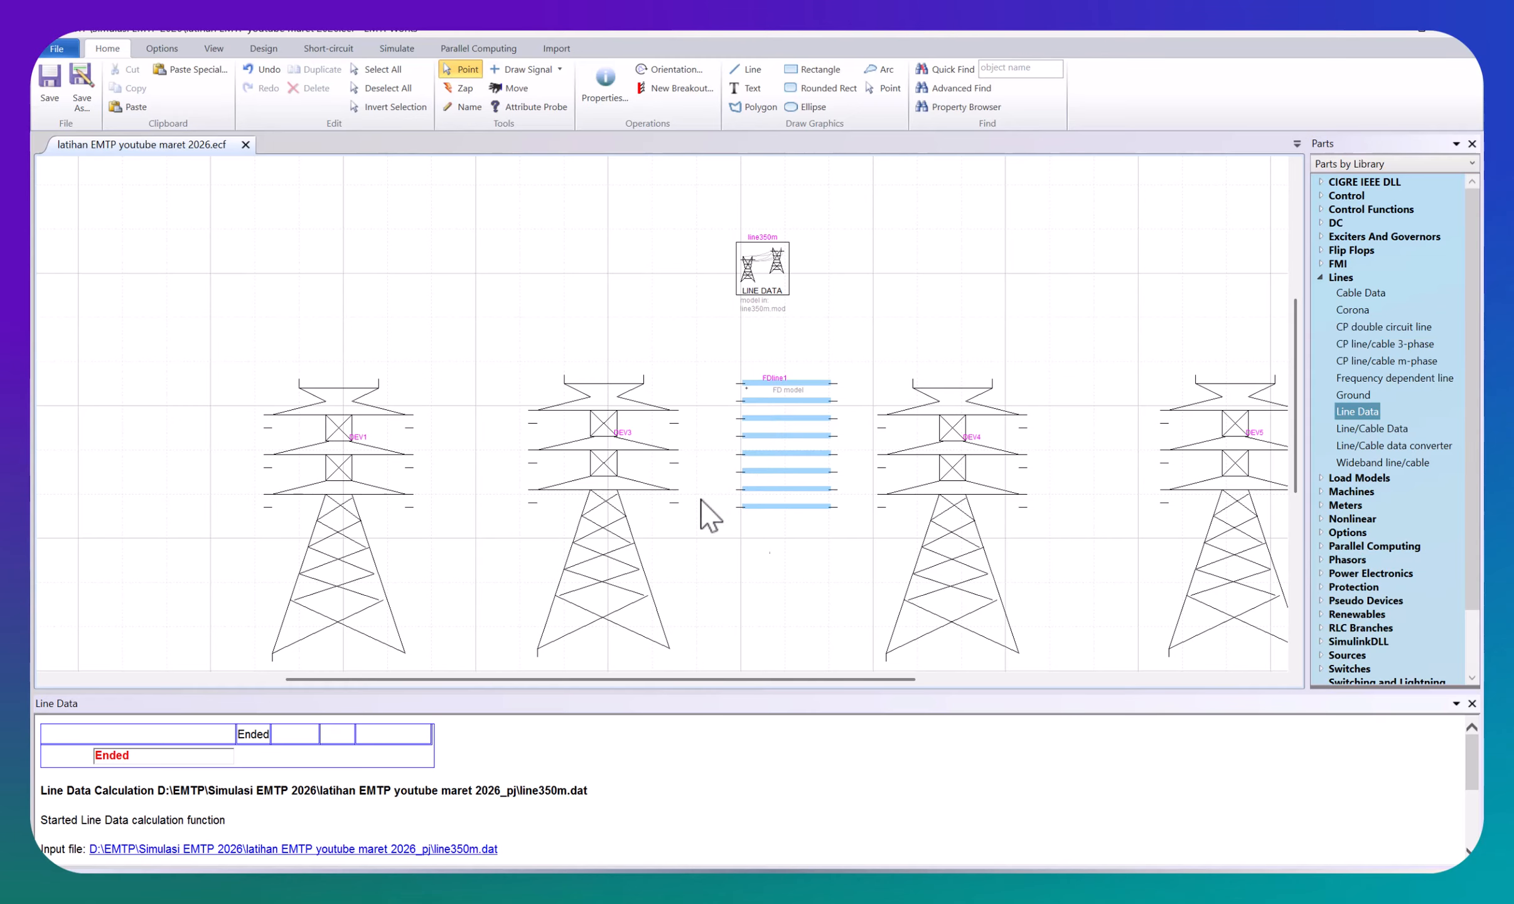
click(351, 506)
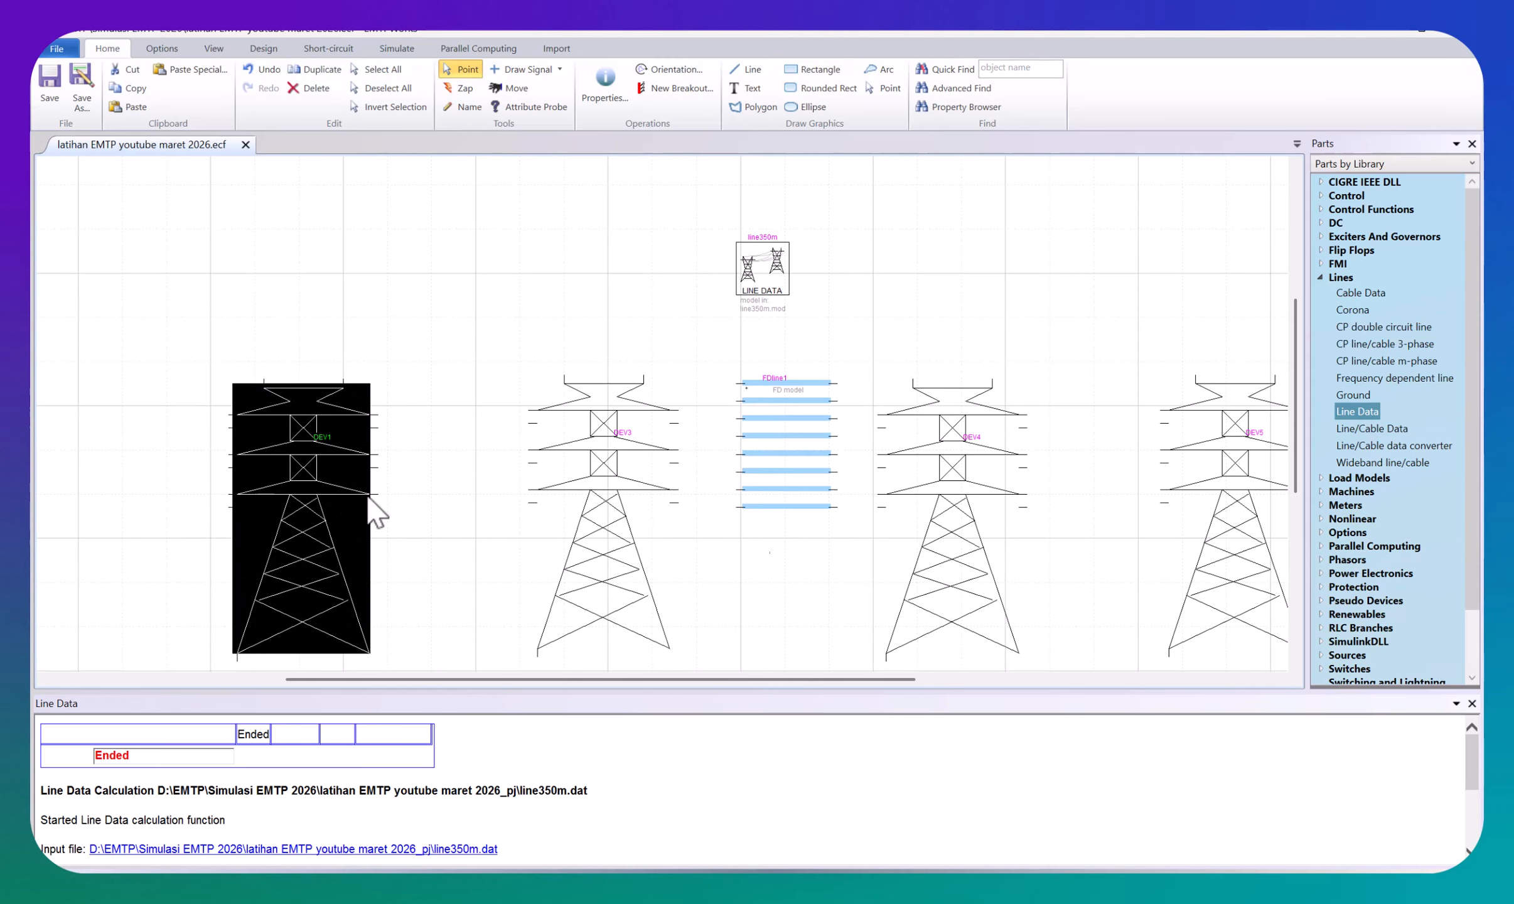
Step: Wire the FD line's eight left-side terminals to tower DEV3's two peaks and its six right-side arm terminals
click(735, 391)
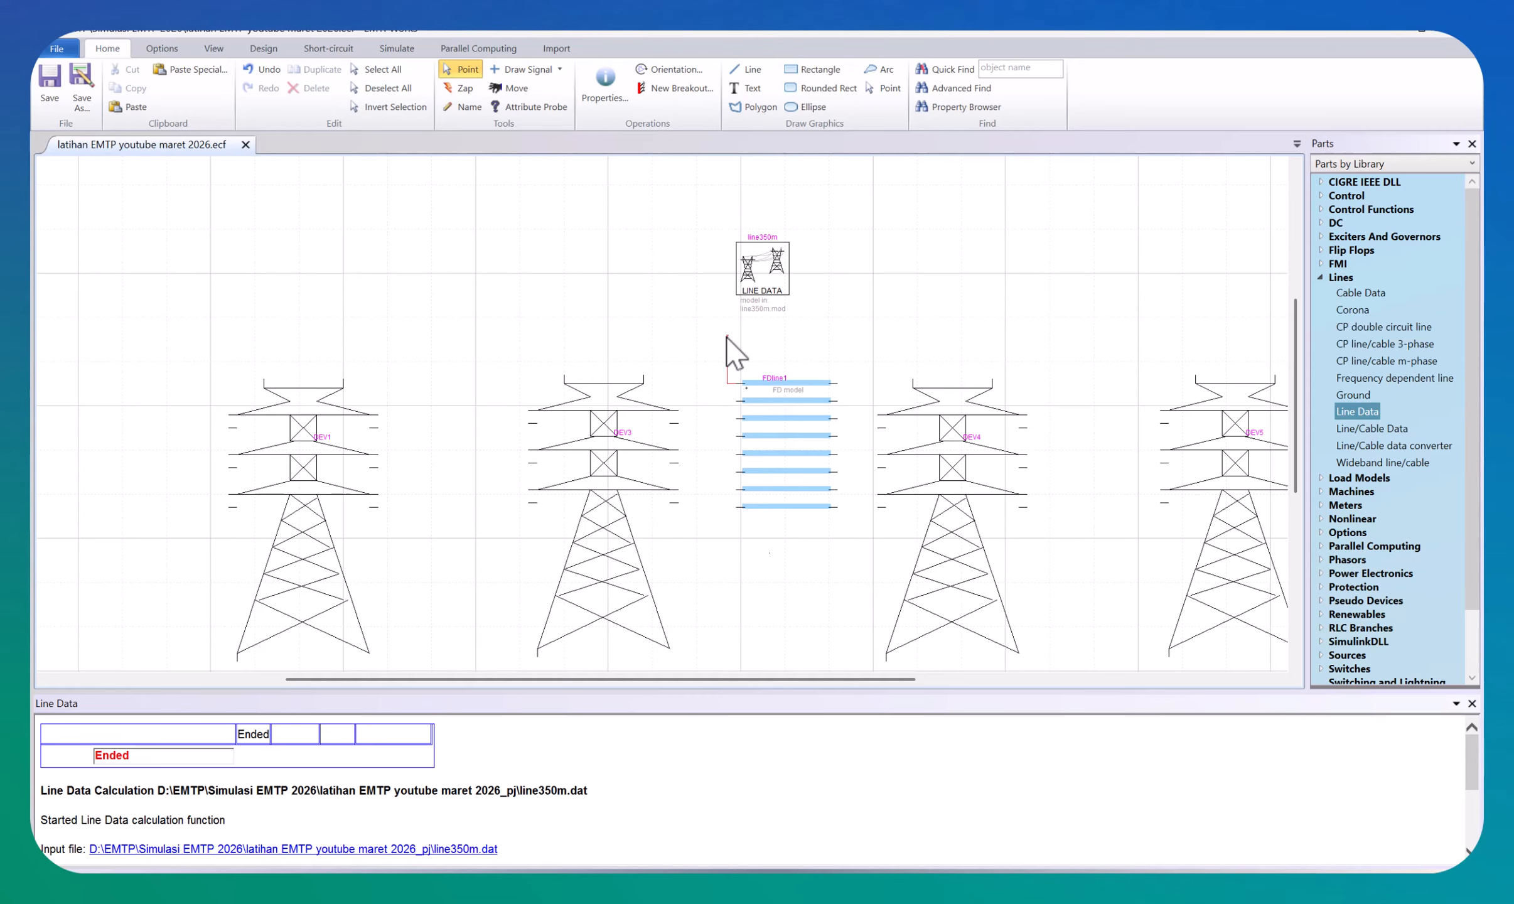
drag(723, 336, 565, 379)
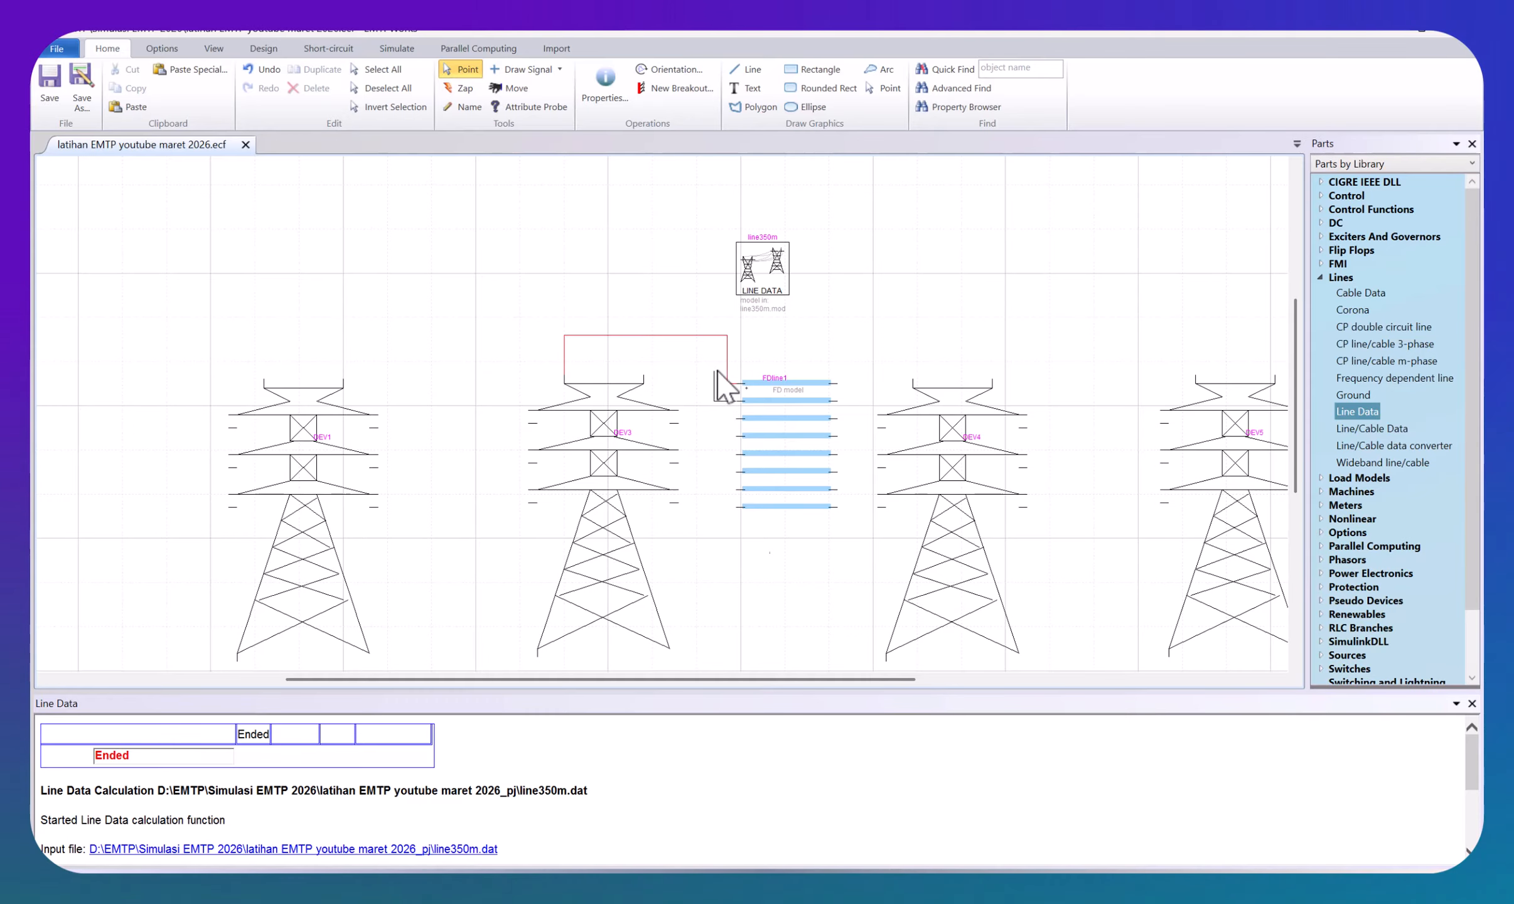
drag(718, 371, 698, 411)
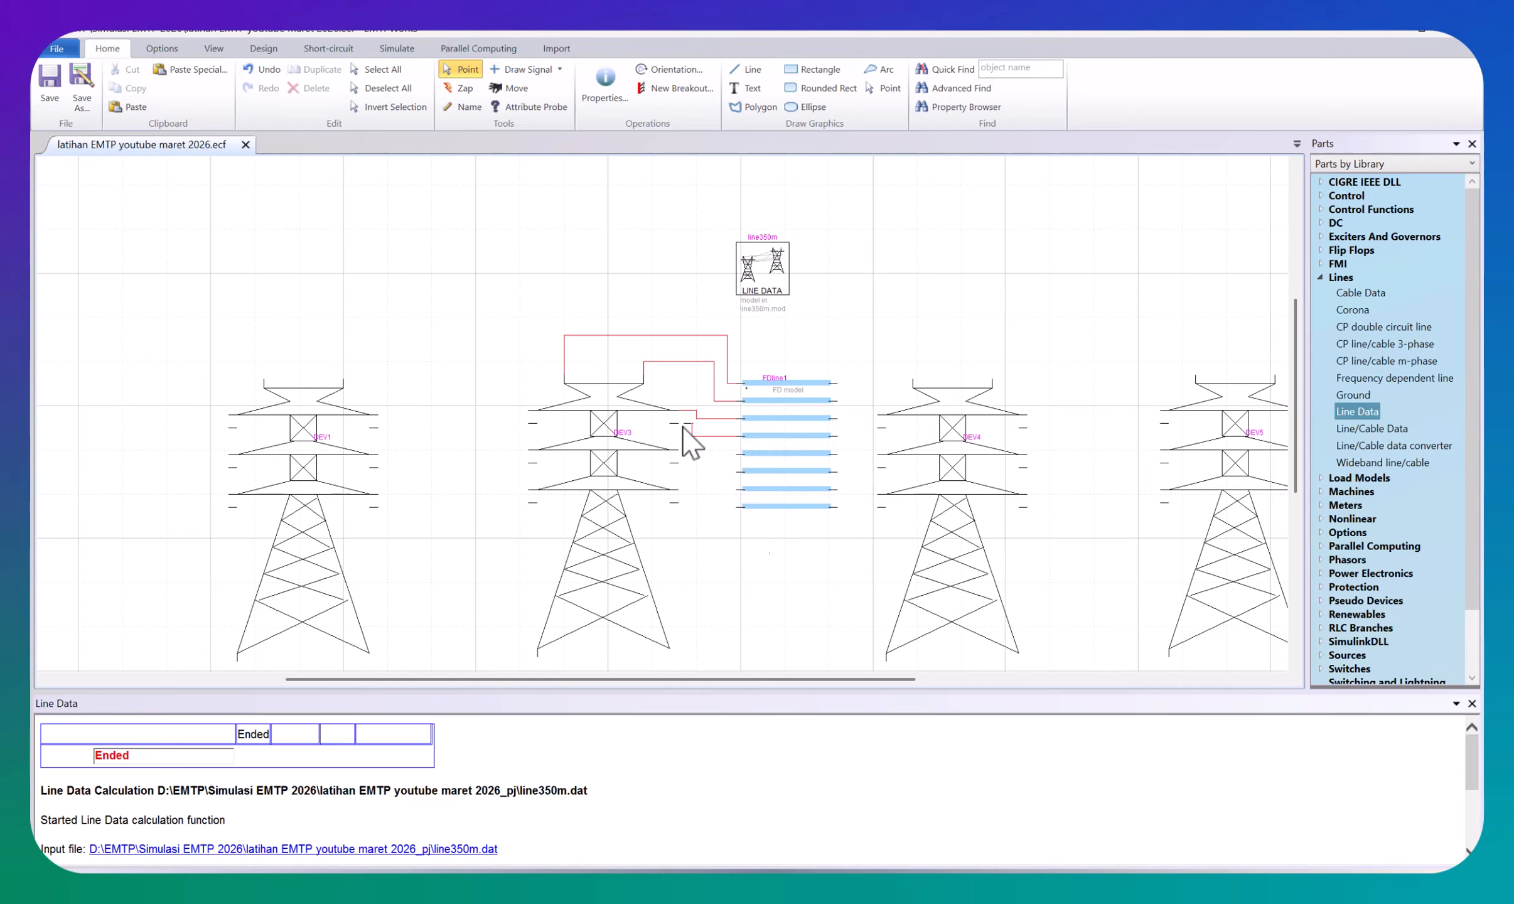
drag(682, 426, 679, 424)
click(696, 451)
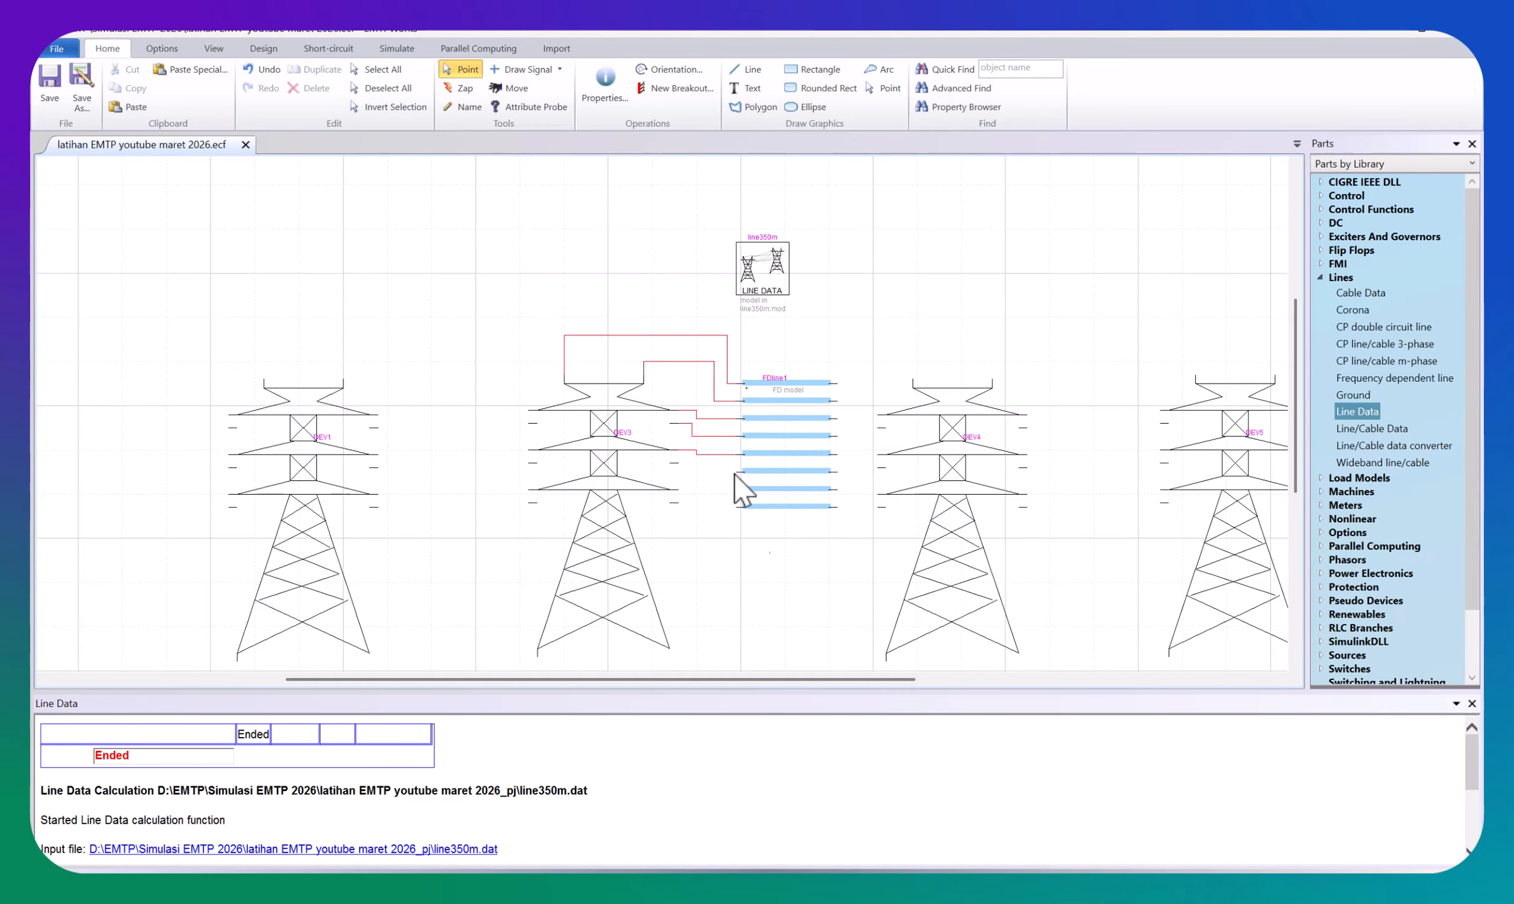
drag(714, 473, 686, 512)
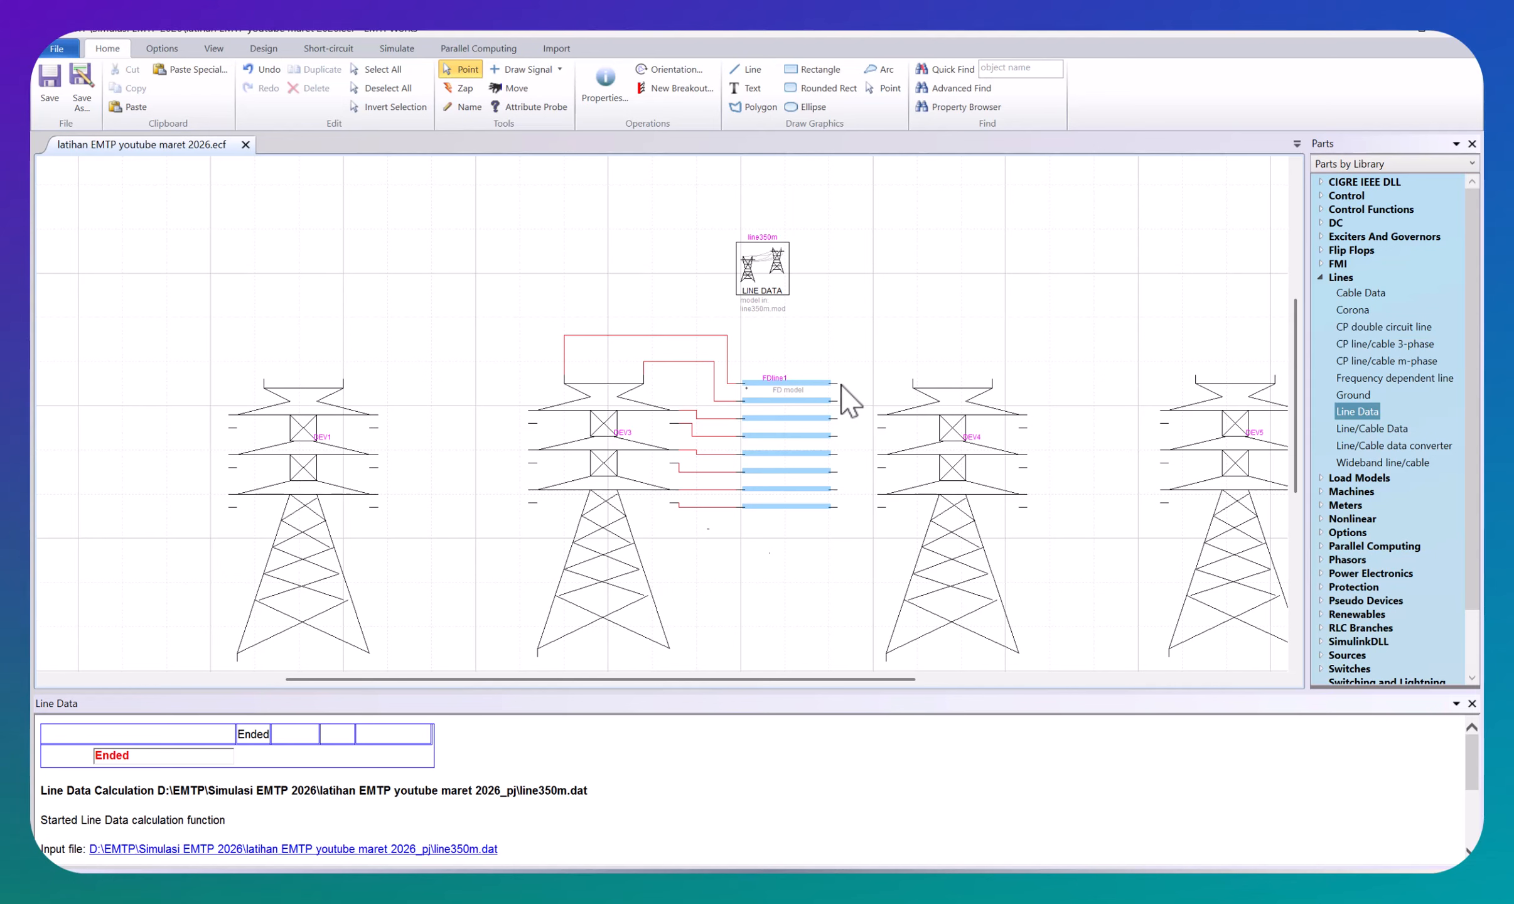
Step: Wire the FD line's first three right-side terminals to tower DEV4's two peaks and upper left arm, zapping the stray wire stub
mouse_move(837, 371)
mouse_down()
mouse_move(838, 336)
mouse_move(915, 376)
mouse_move(917, 393)
mouse_move(913, 381)
mouse_move(866, 410)
mouse_move(852, 359)
mouse_move(987, 370)
mouse_move(992, 382)
mouse_up()
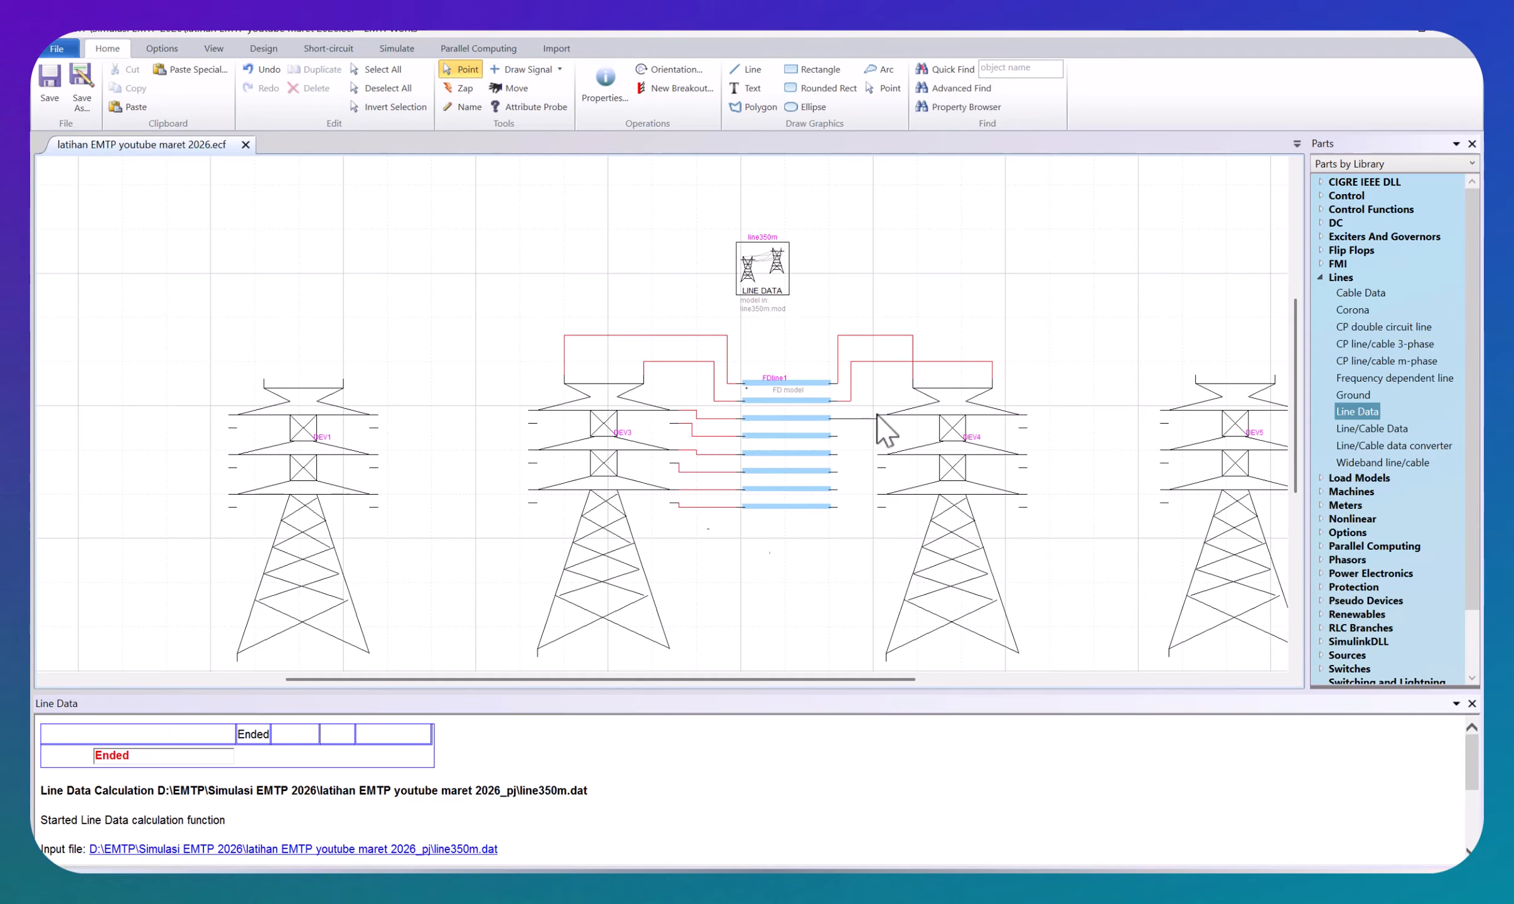
drag(876, 415, 876, 413)
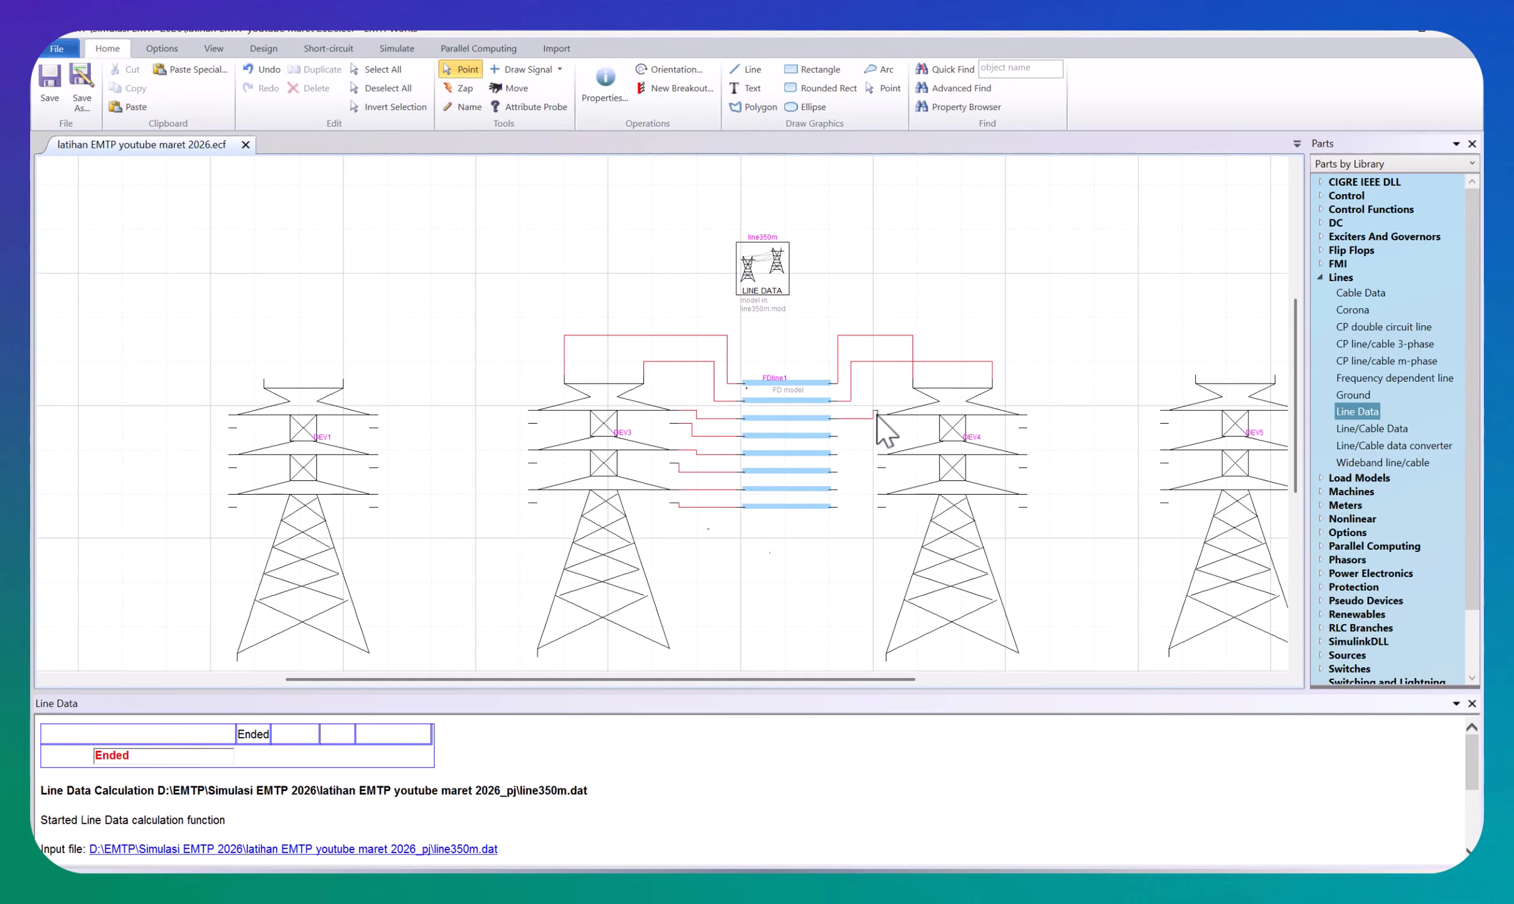
click(877, 415)
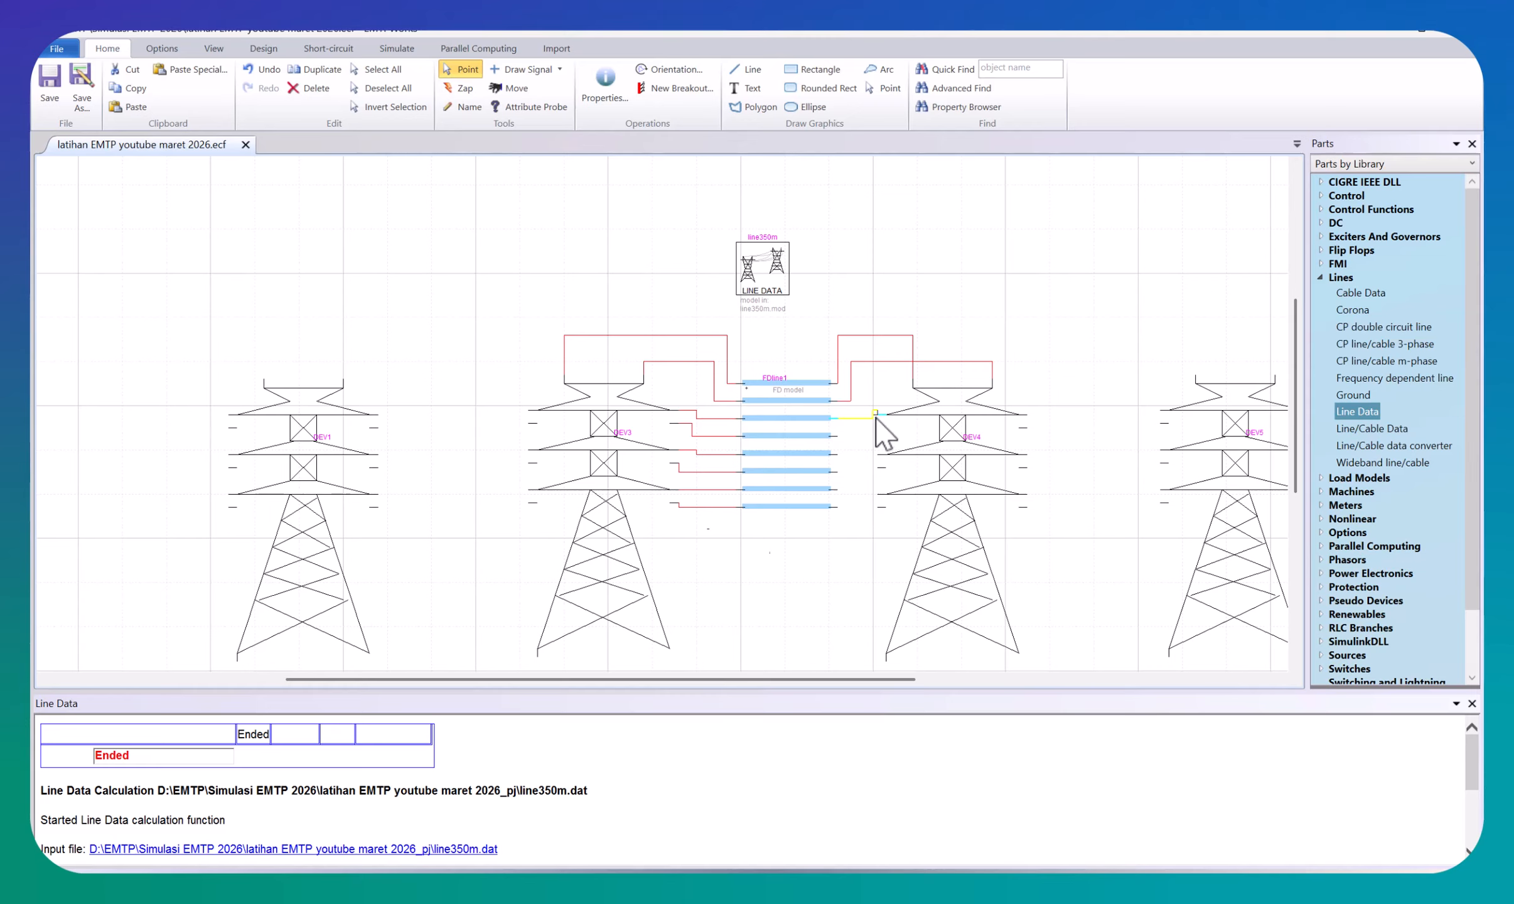
drag(868, 415, 874, 418)
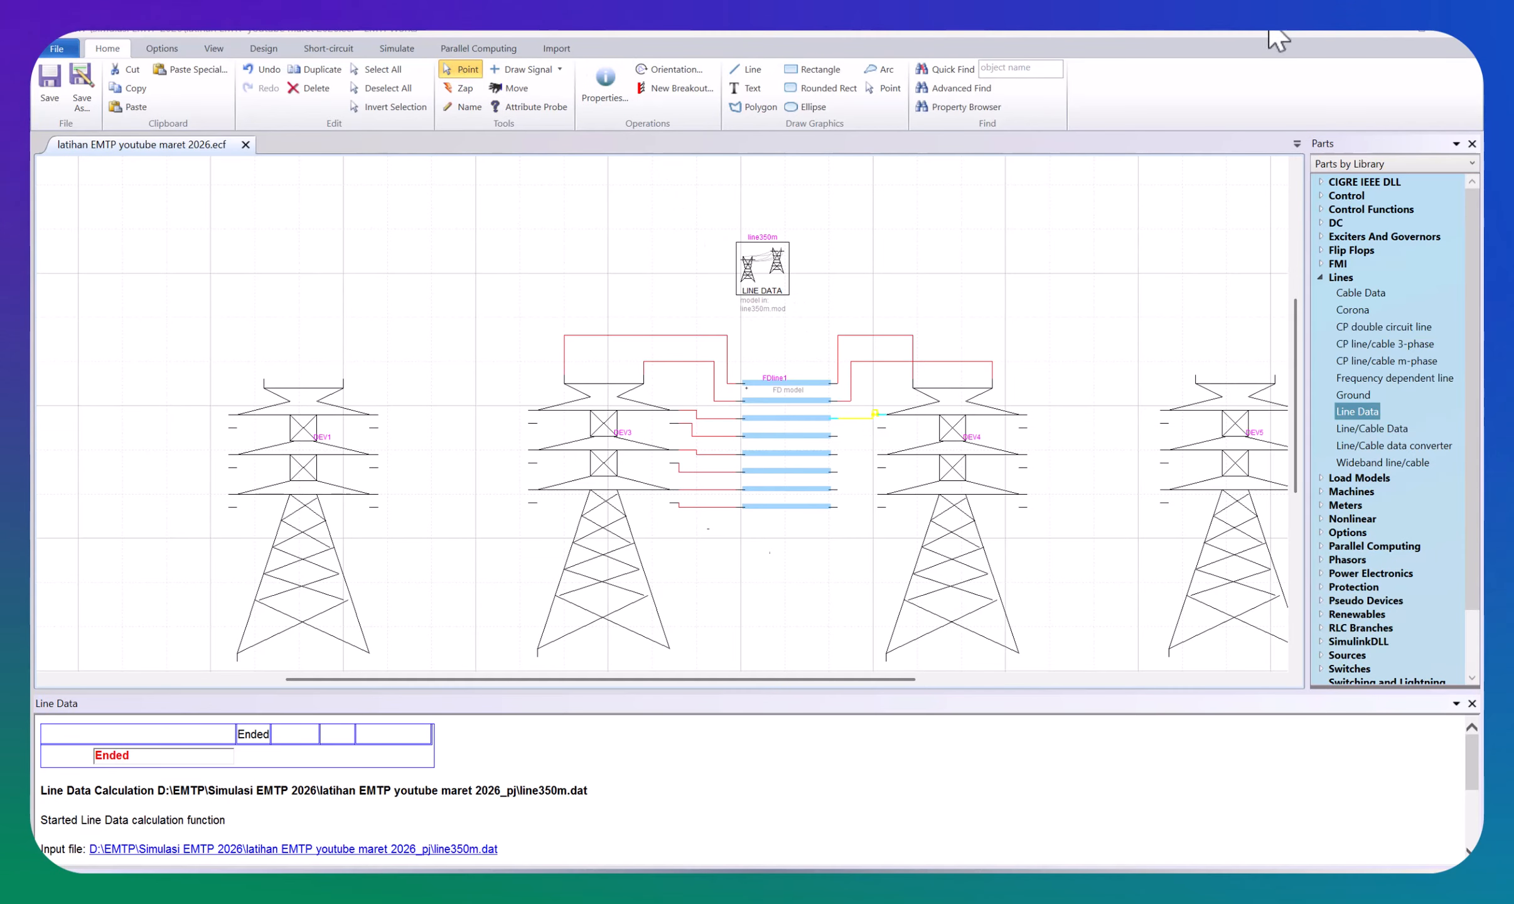
click(454, 91)
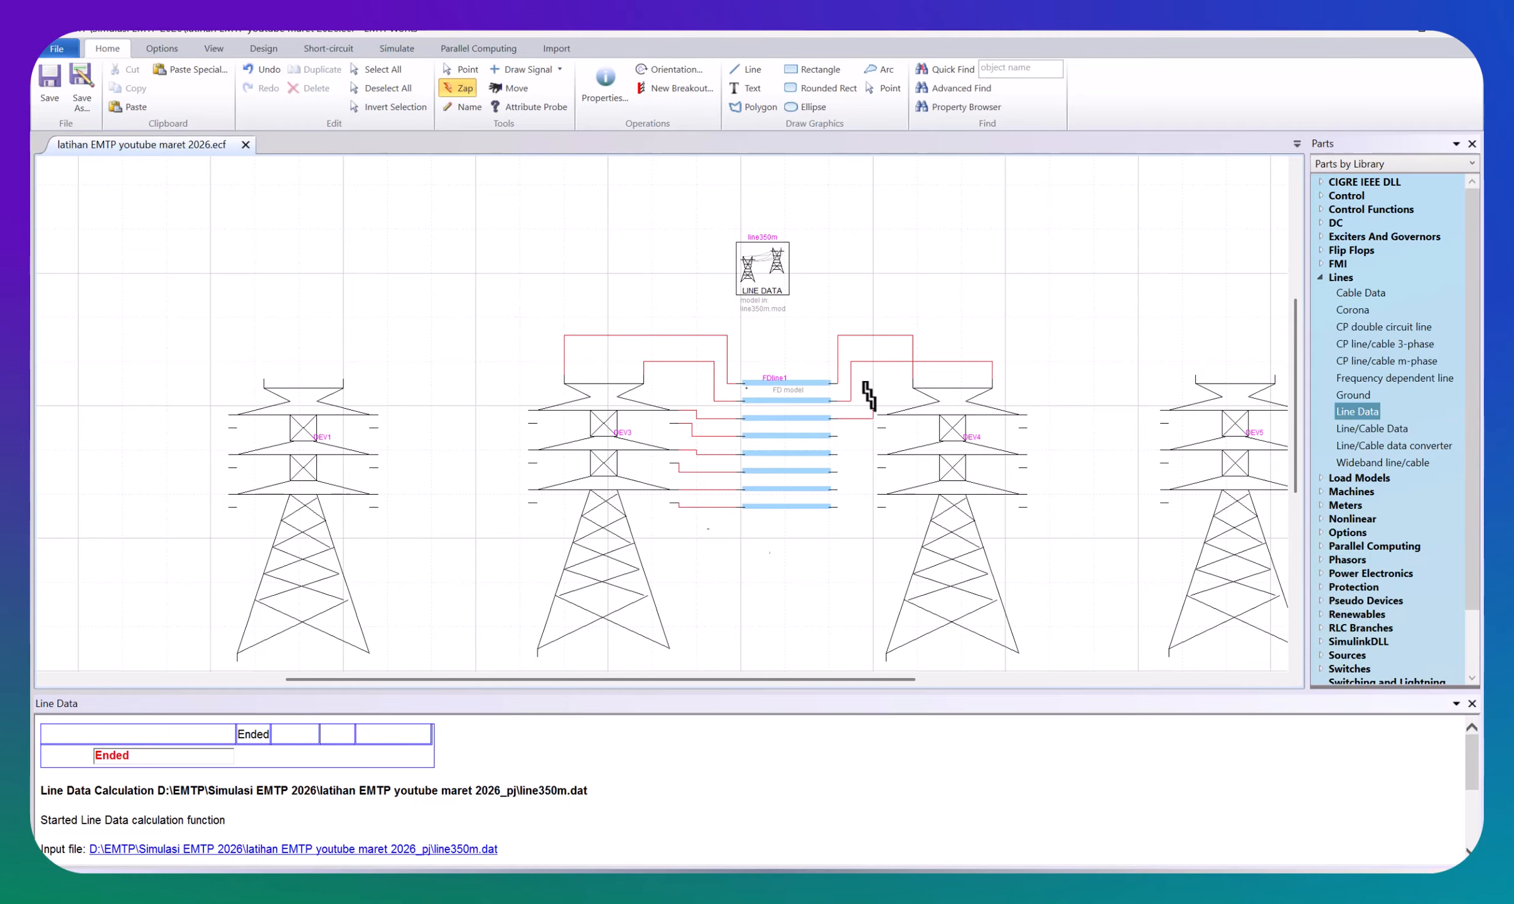
click(469, 73)
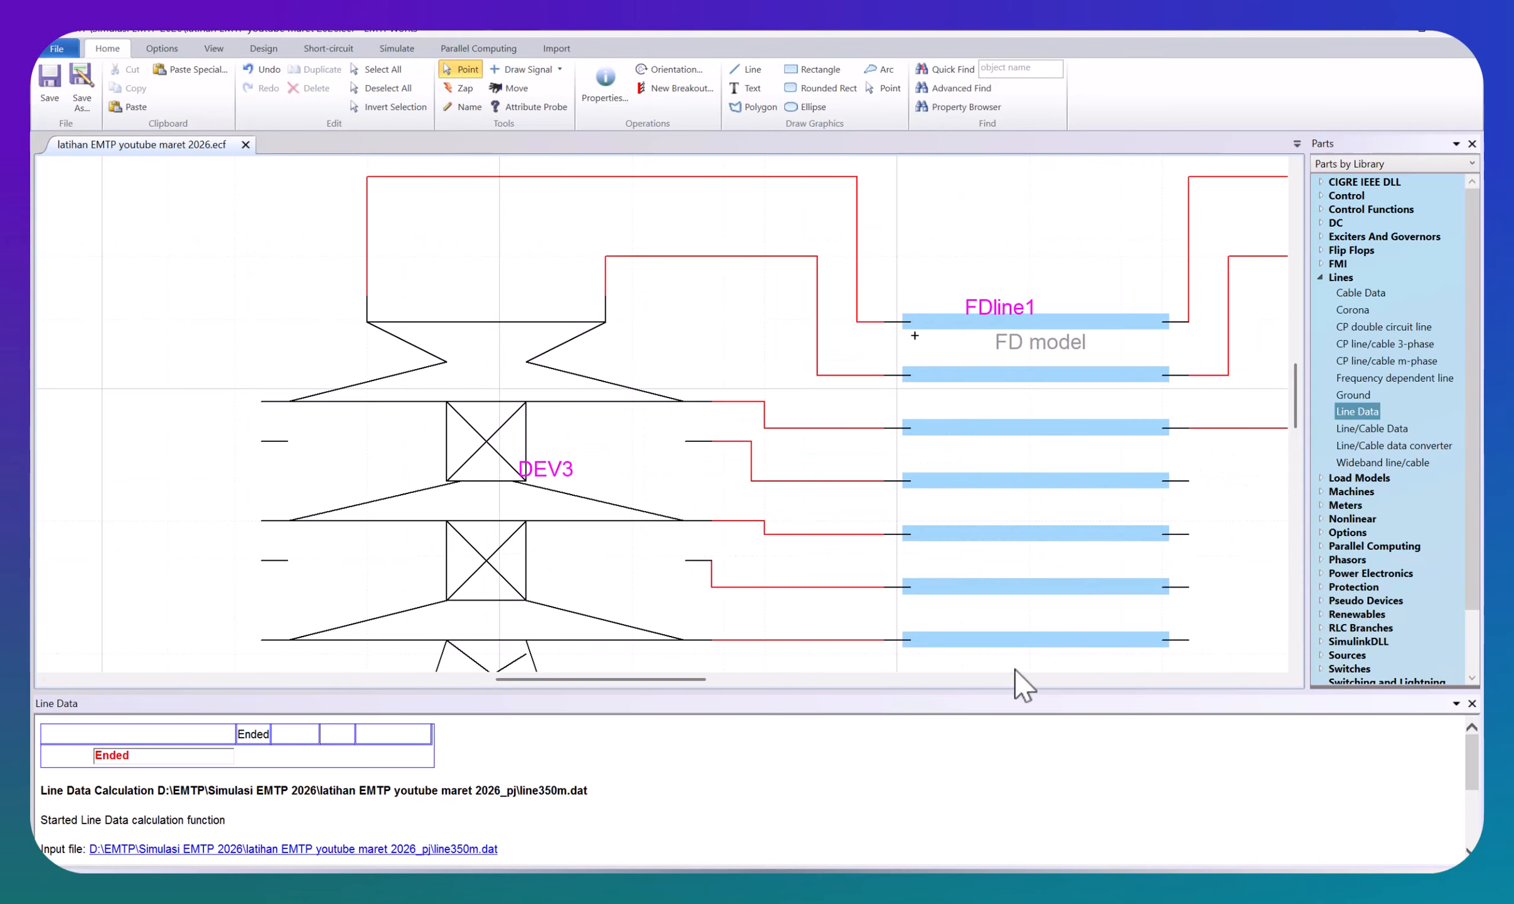
drag(692, 679, 785, 679)
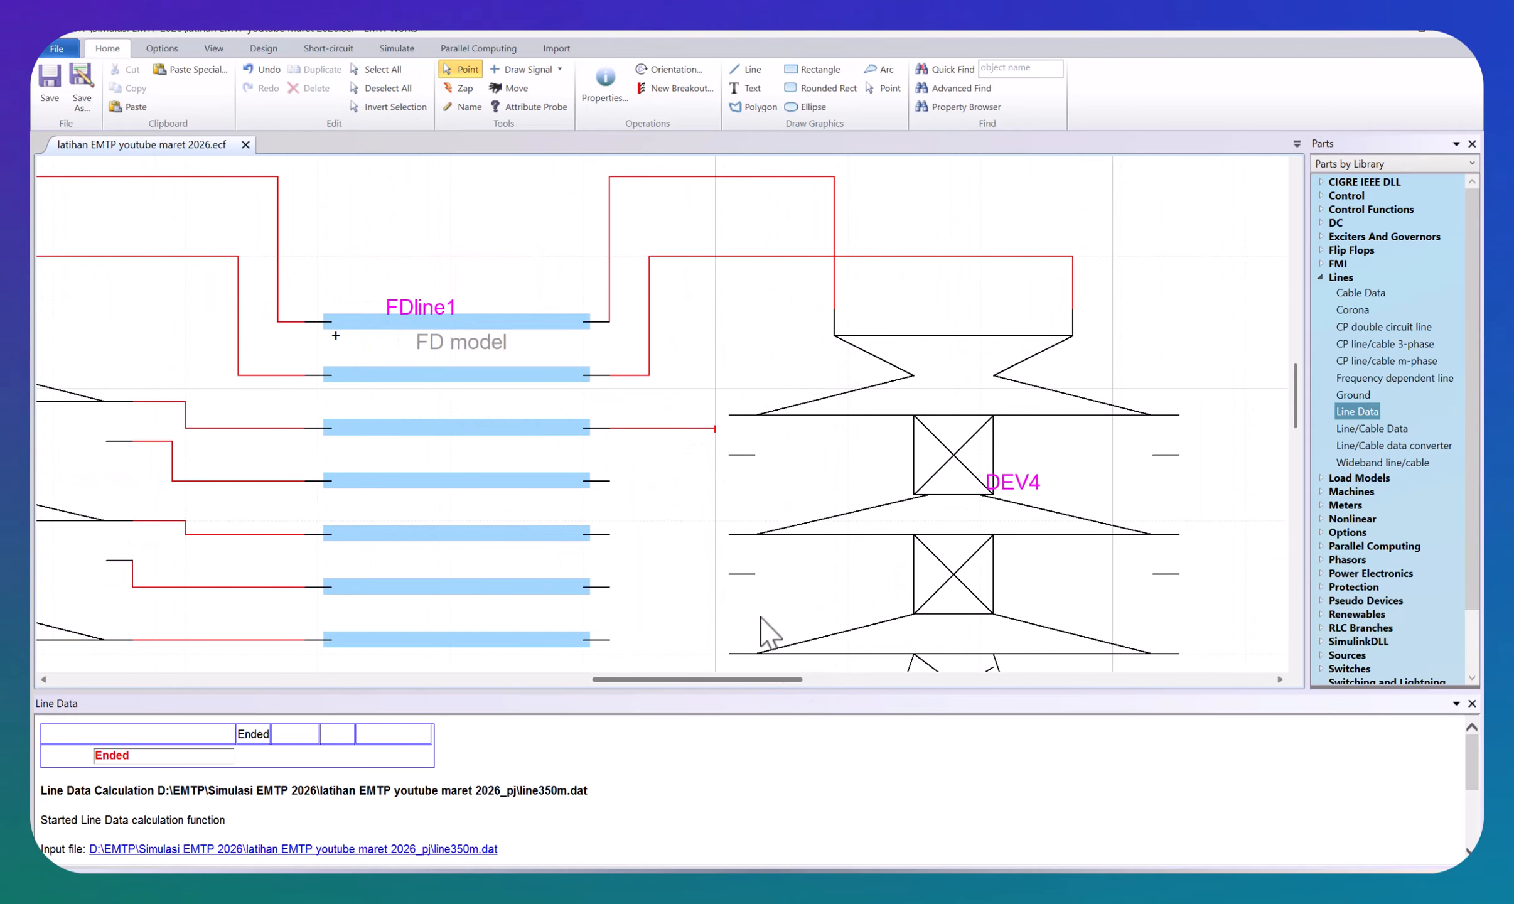
drag(712, 420, 724, 415)
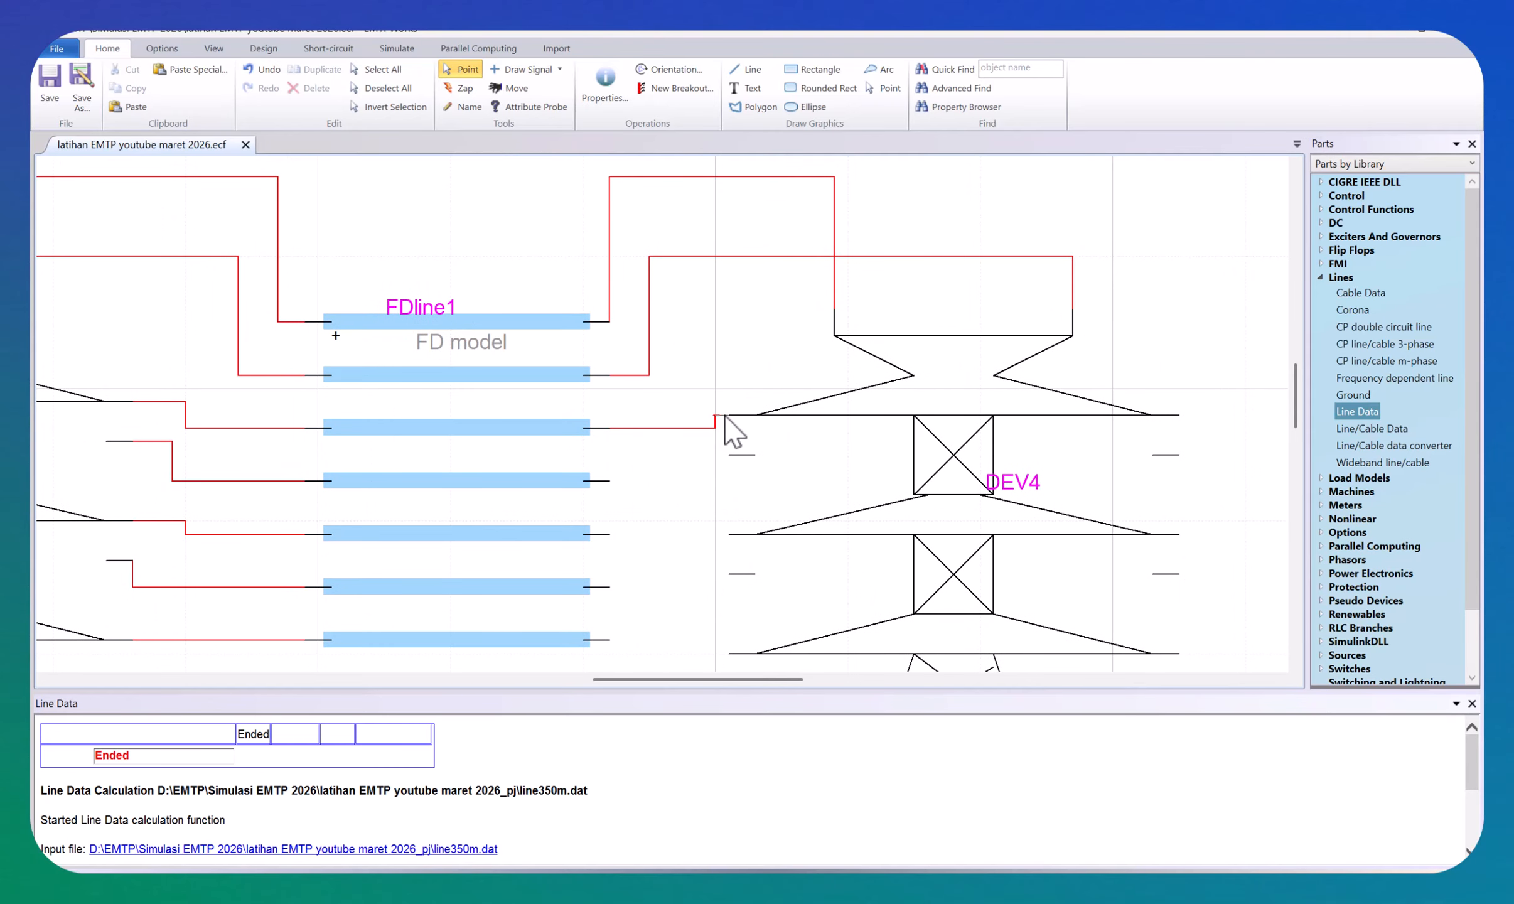
Step: Wire the FD line's remaining five right-side terminals to tower DEV4's other left-side arm terminals
drag(621, 480, 728, 455)
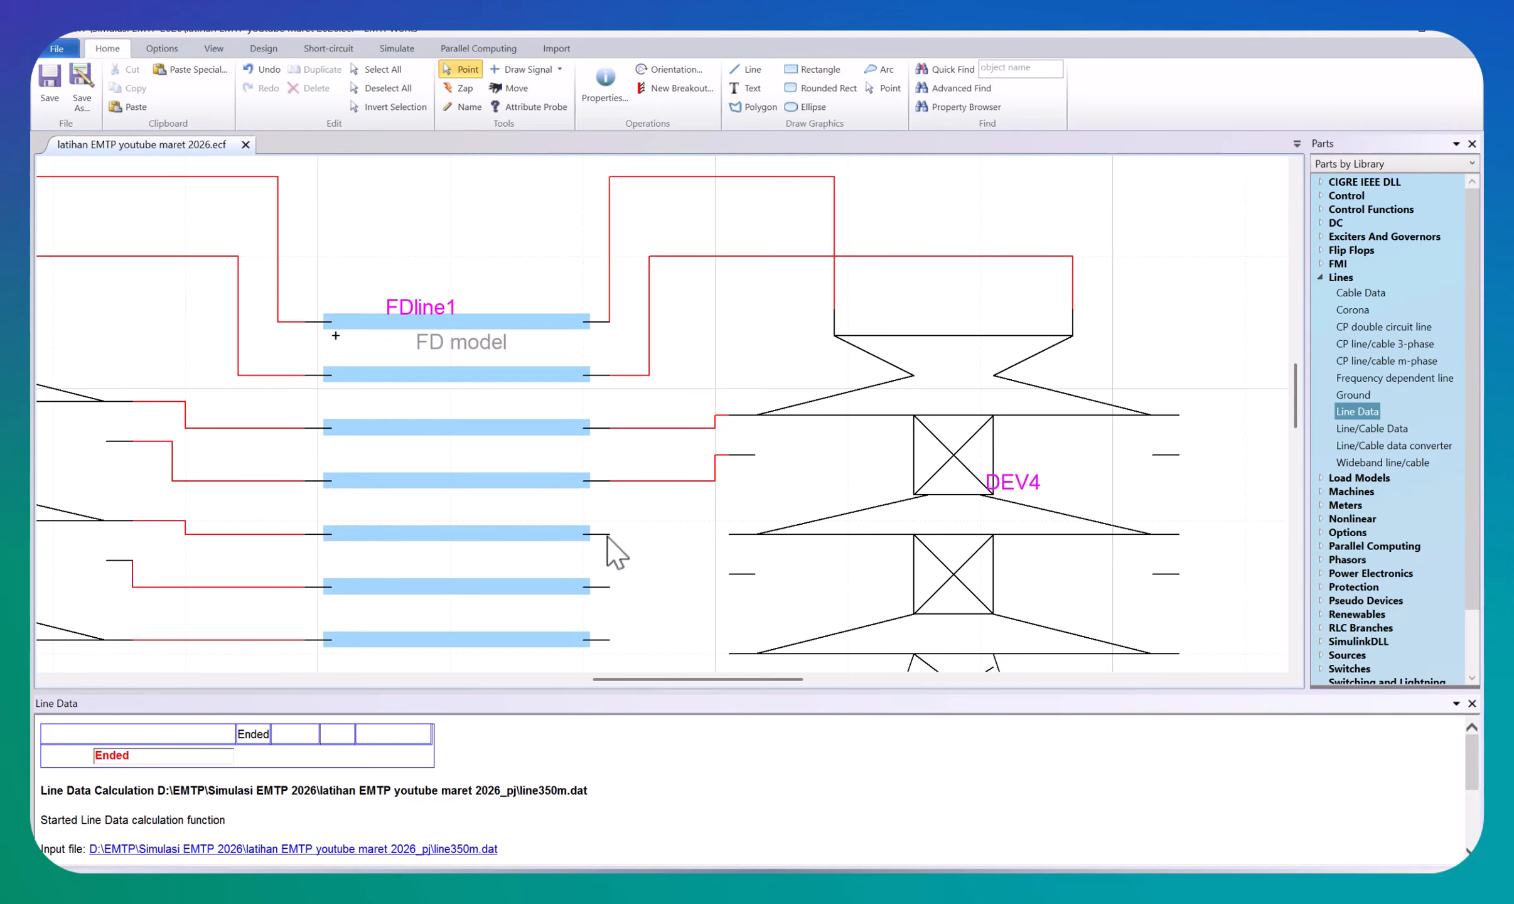
drag(609, 535, 729, 535)
drag(610, 587, 728, 576)
scroll(644, 625, down, 3)
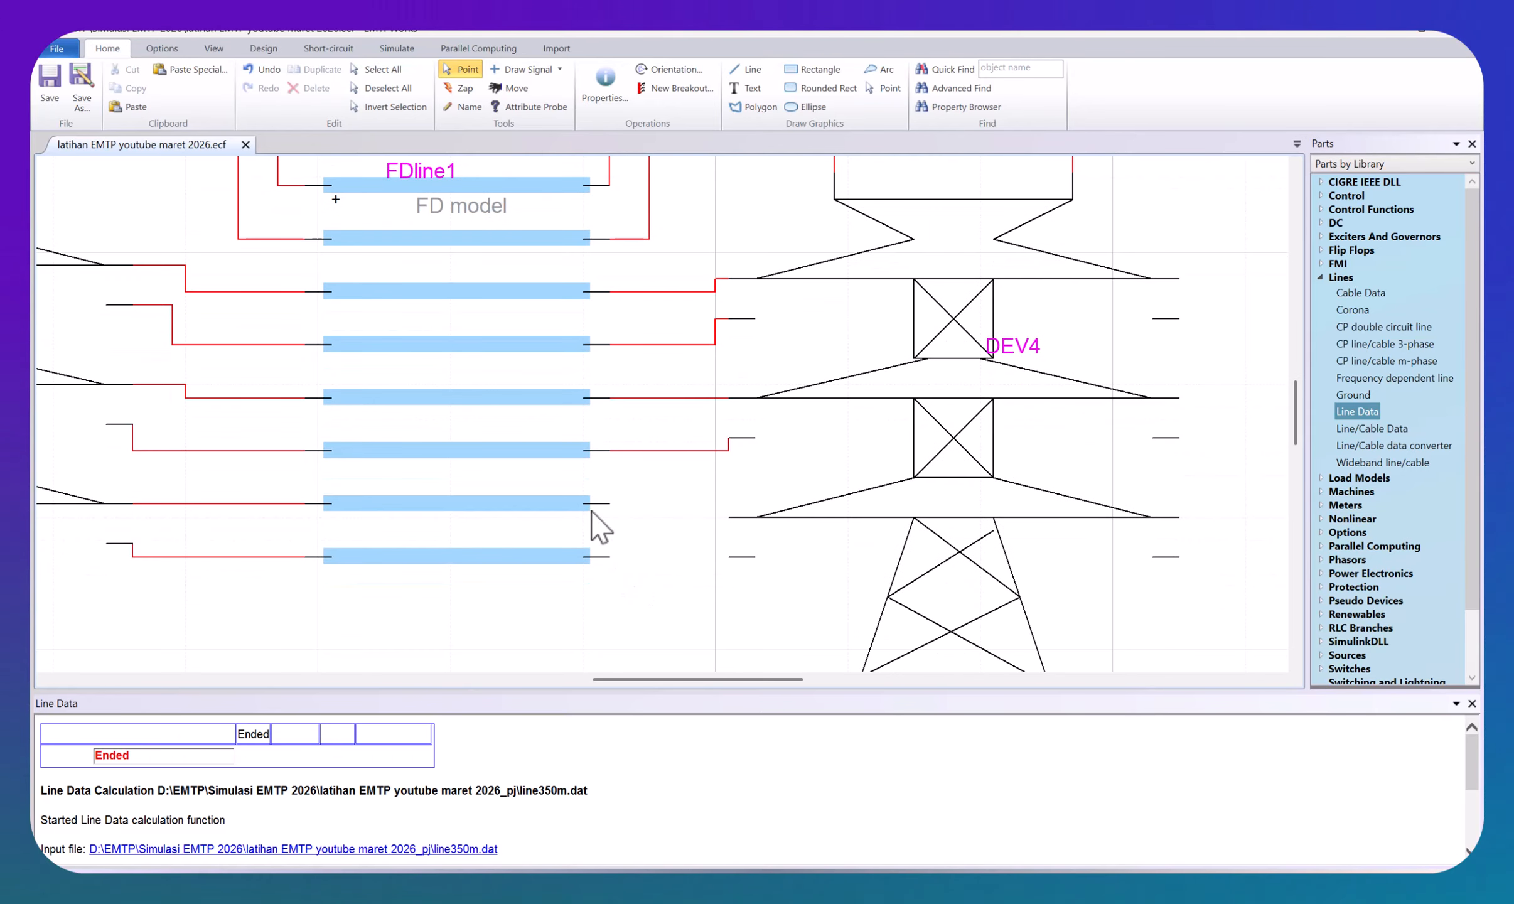
mouse_move(609, 504)
mouse_down()
mouse_move(729, 517)
mouse_move(731, 558)
mouse_up()
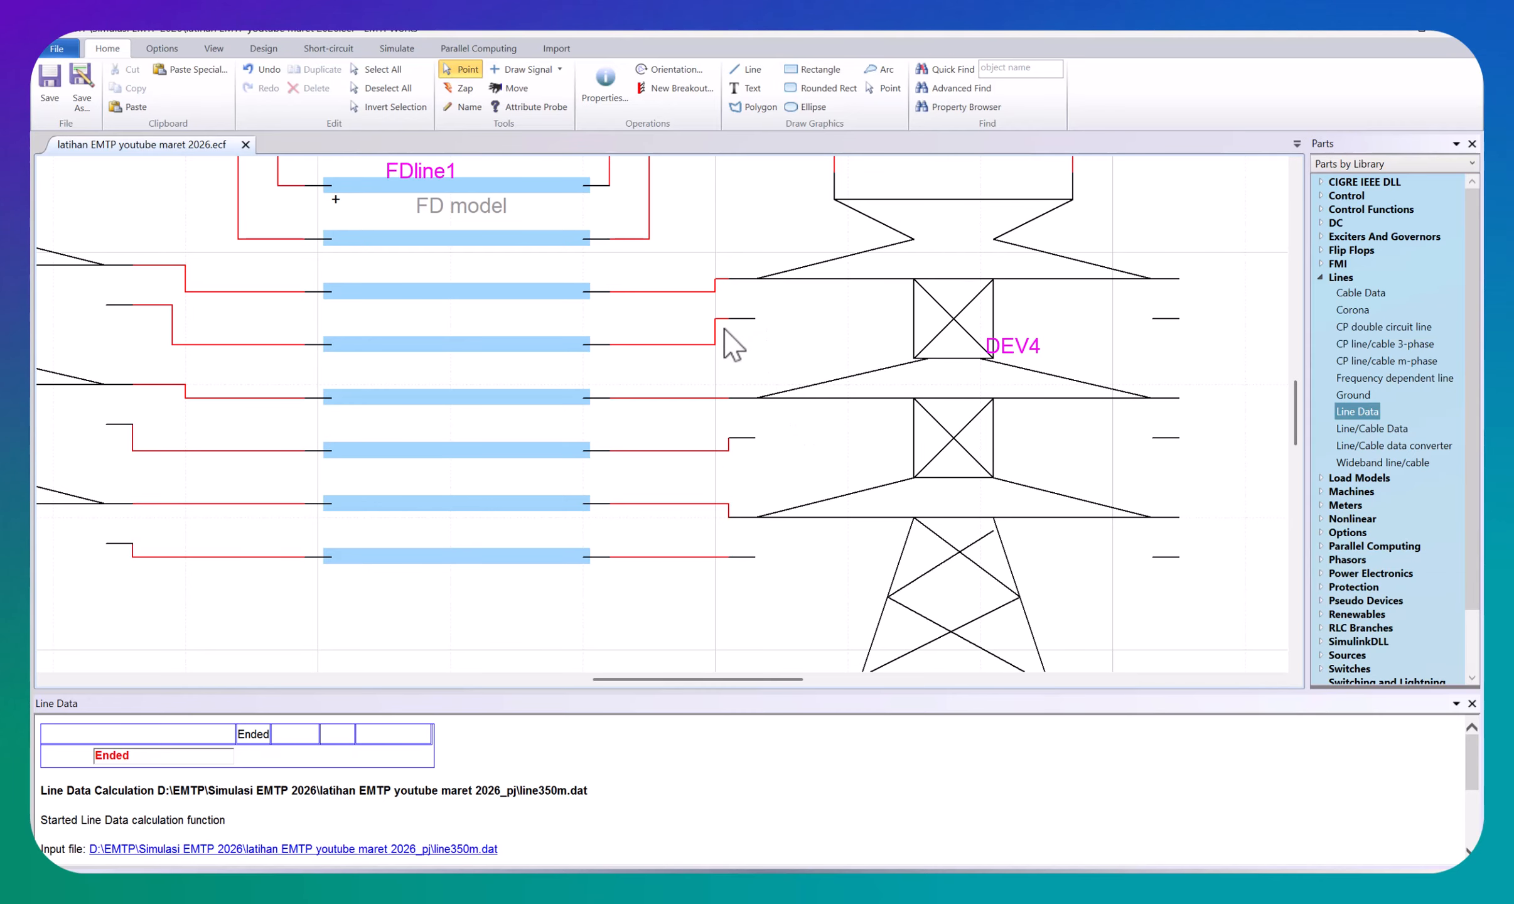
Step: Copy the FD line symbol FDline1 and place one copy in the gap between towers DEV4 and DEV5
scroll(733, 548, up, 3)
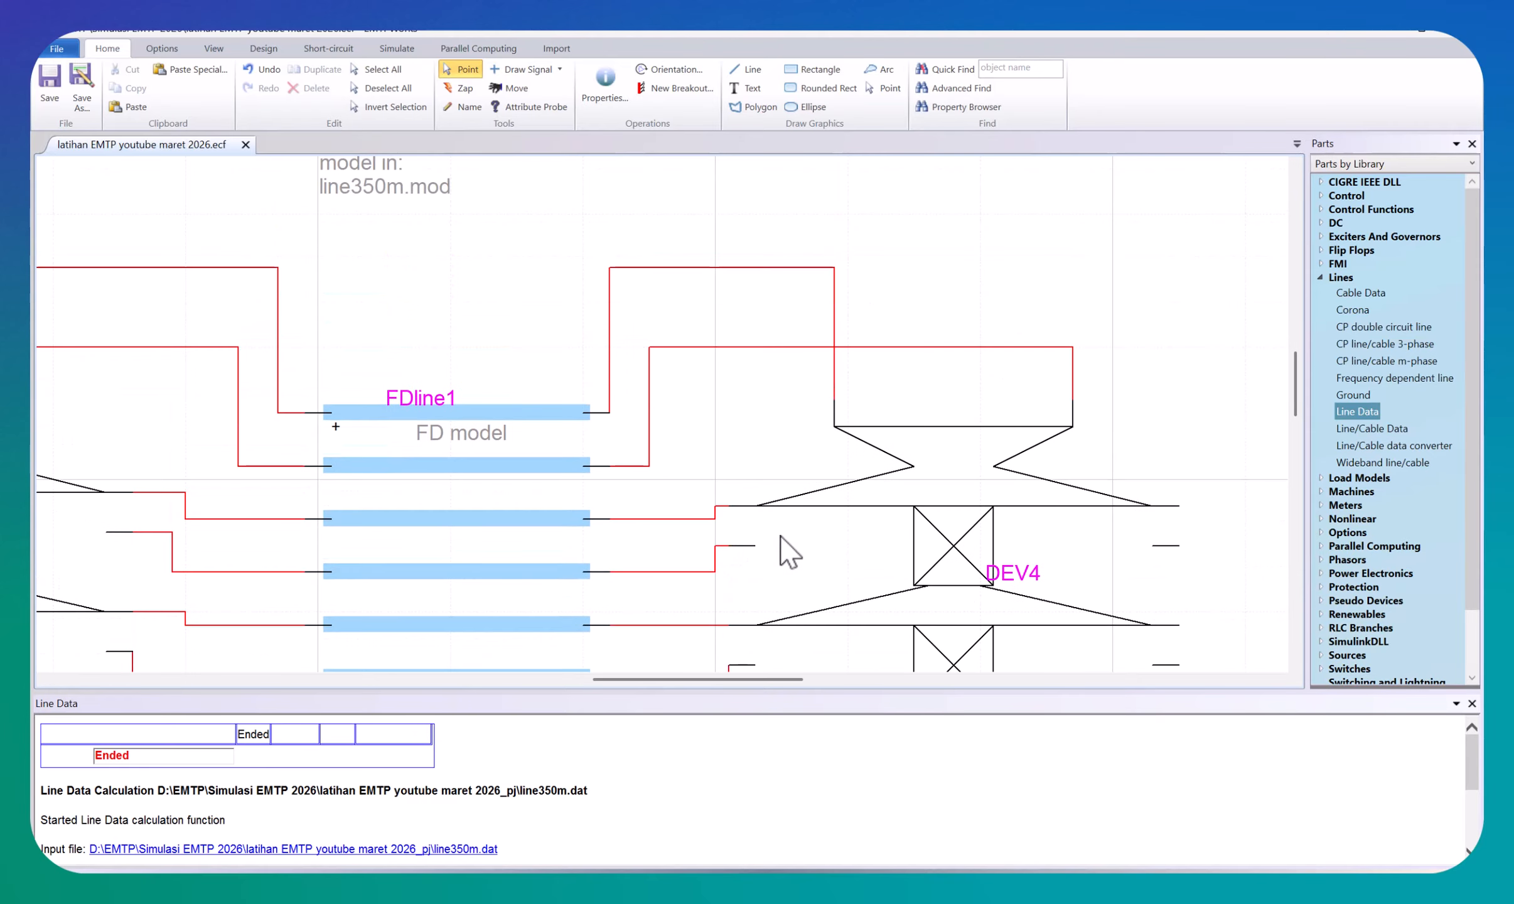
scroll(721, 546, down, 1)
scroll(646, 454, down, 1)
scroll(843, 519, down, 1)
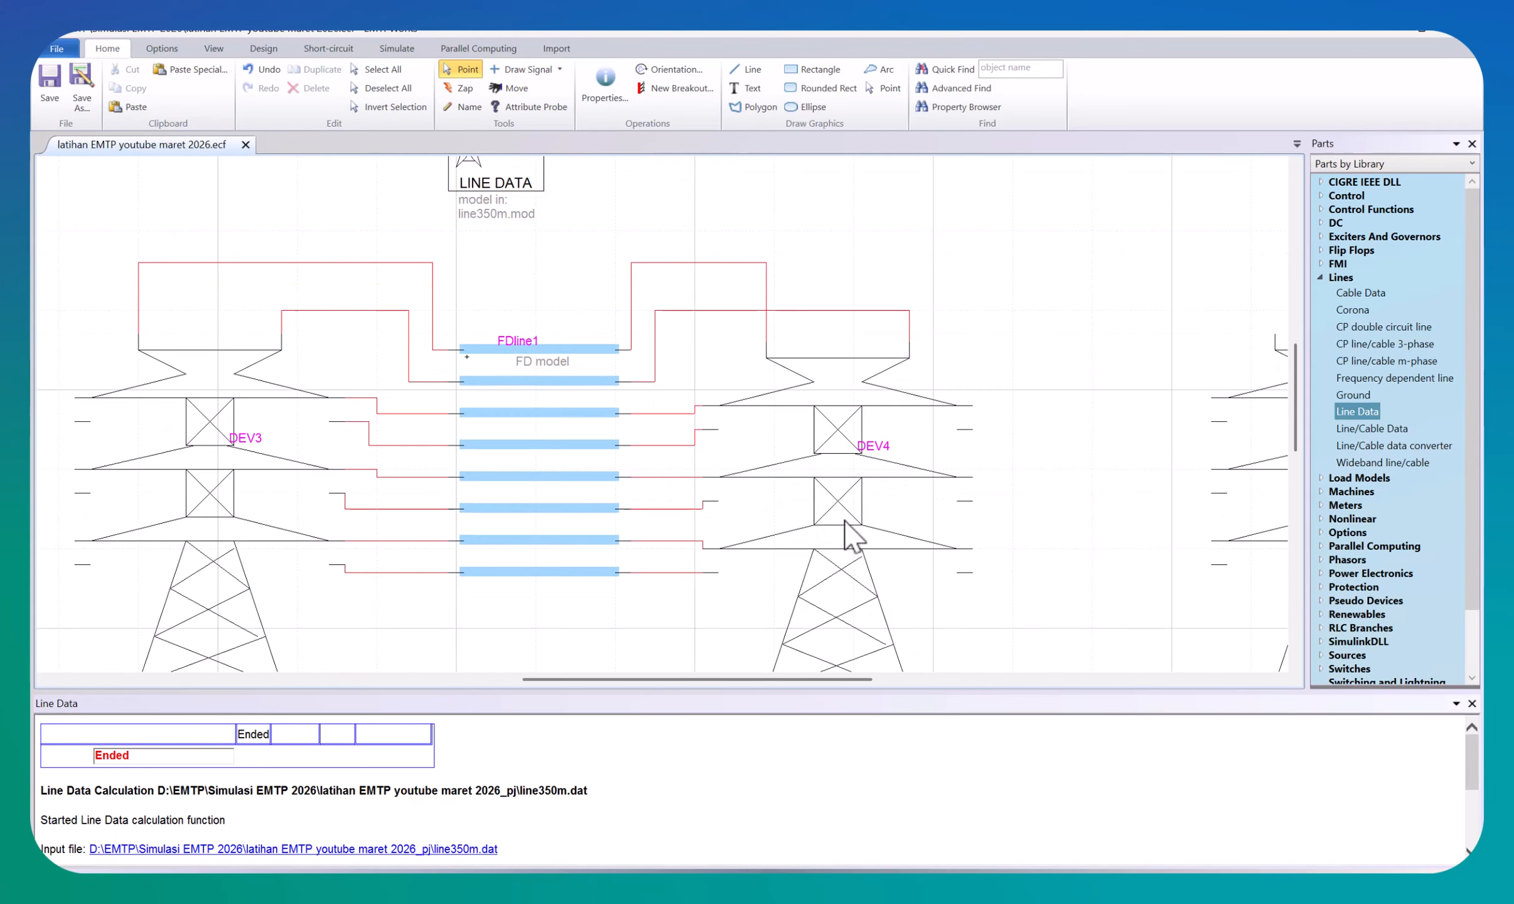
drag(831, 680, 923, 680)
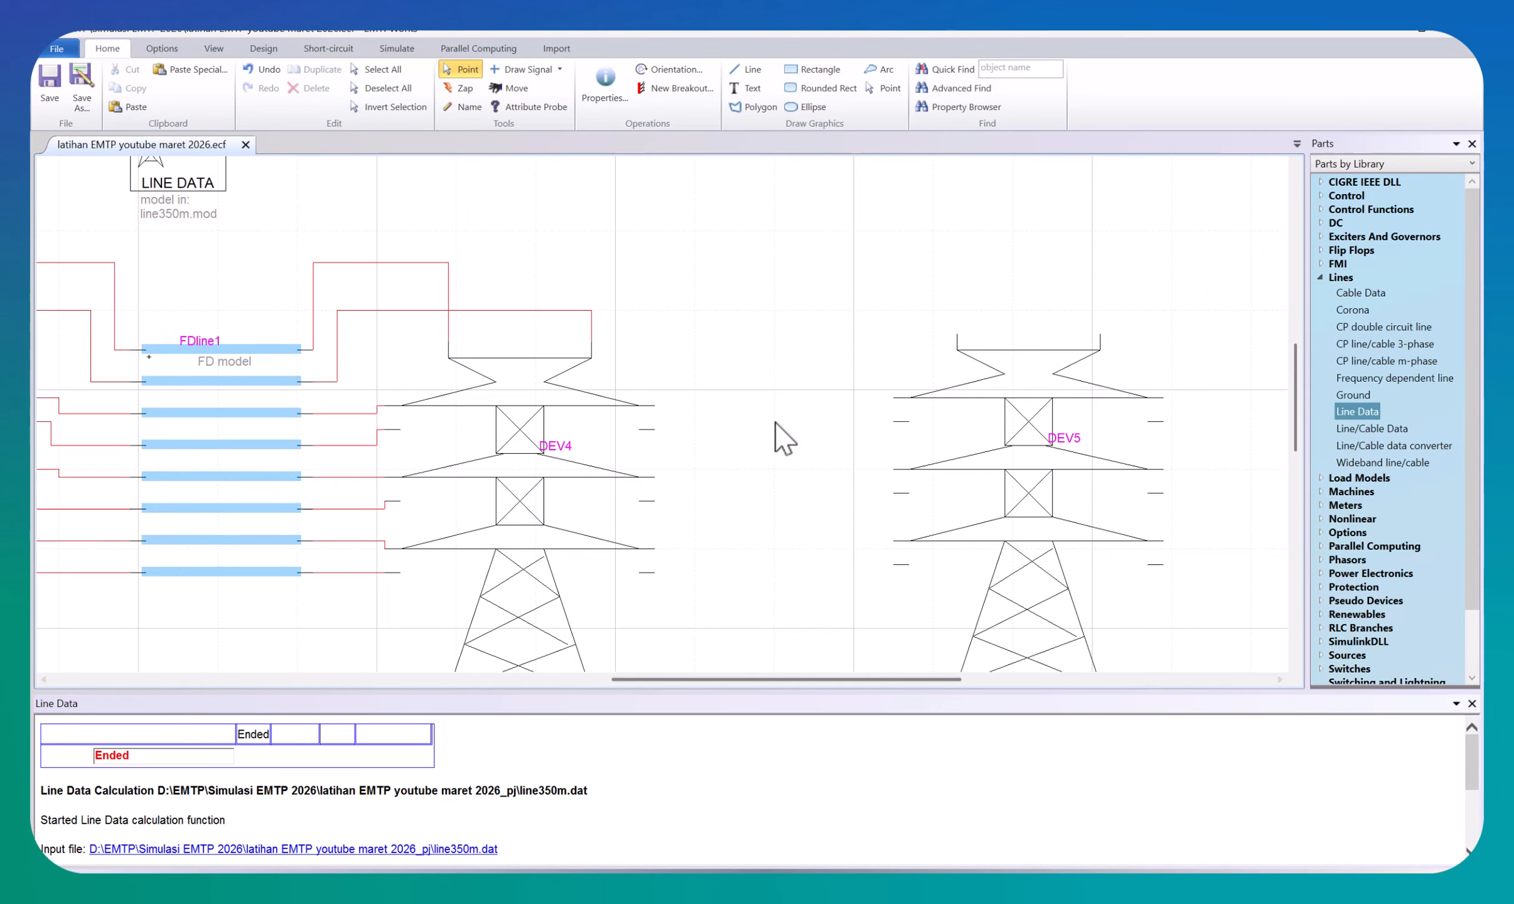
click(270, 448)
key(ctrl+c)
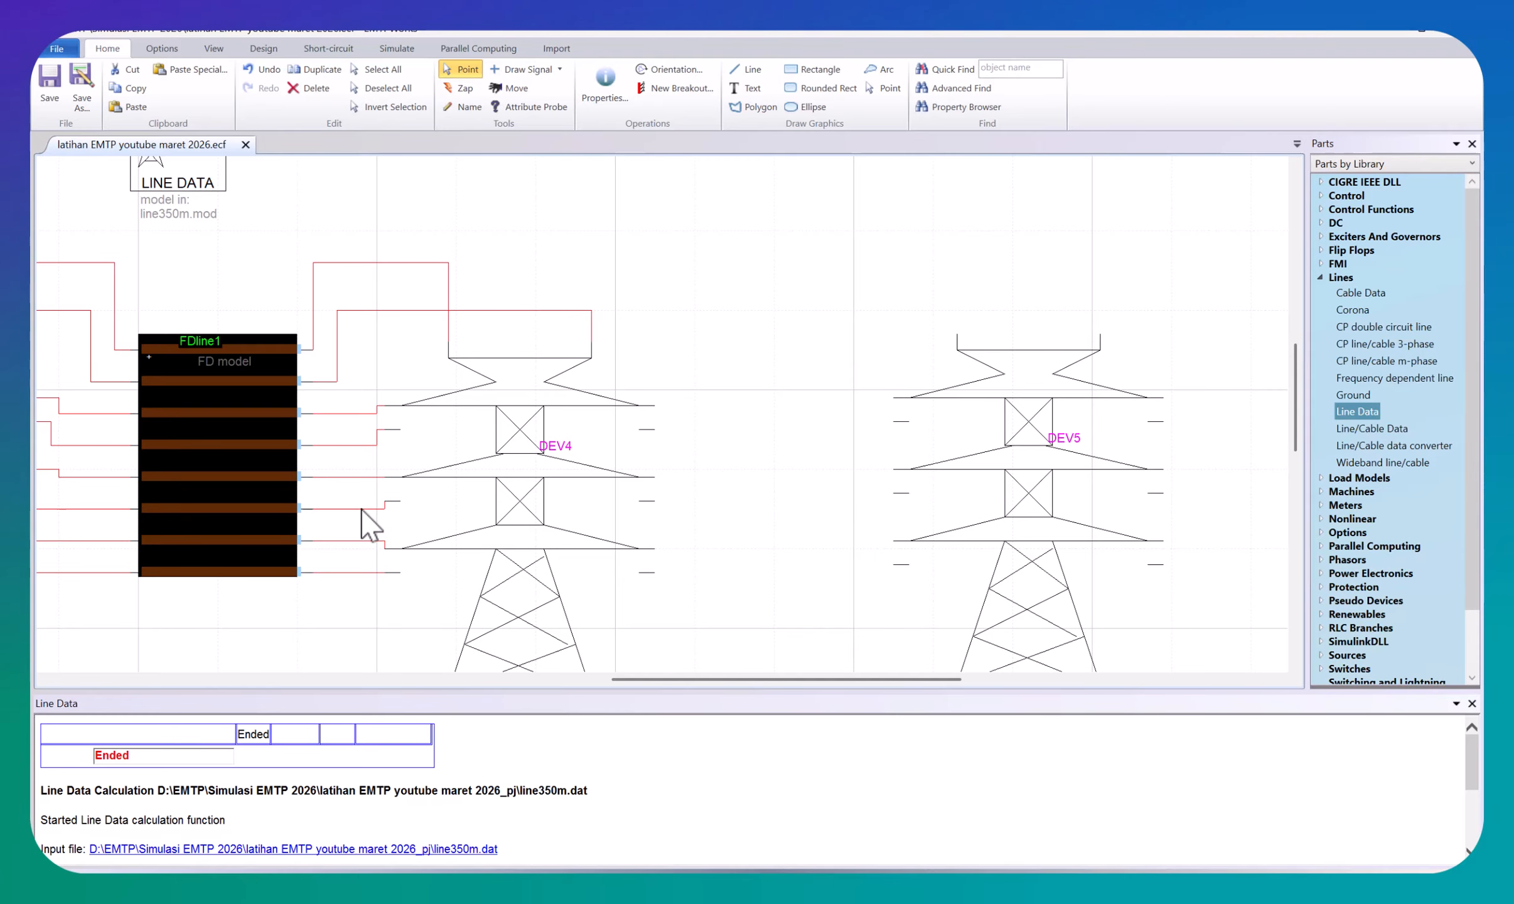
key(ctrl+v)
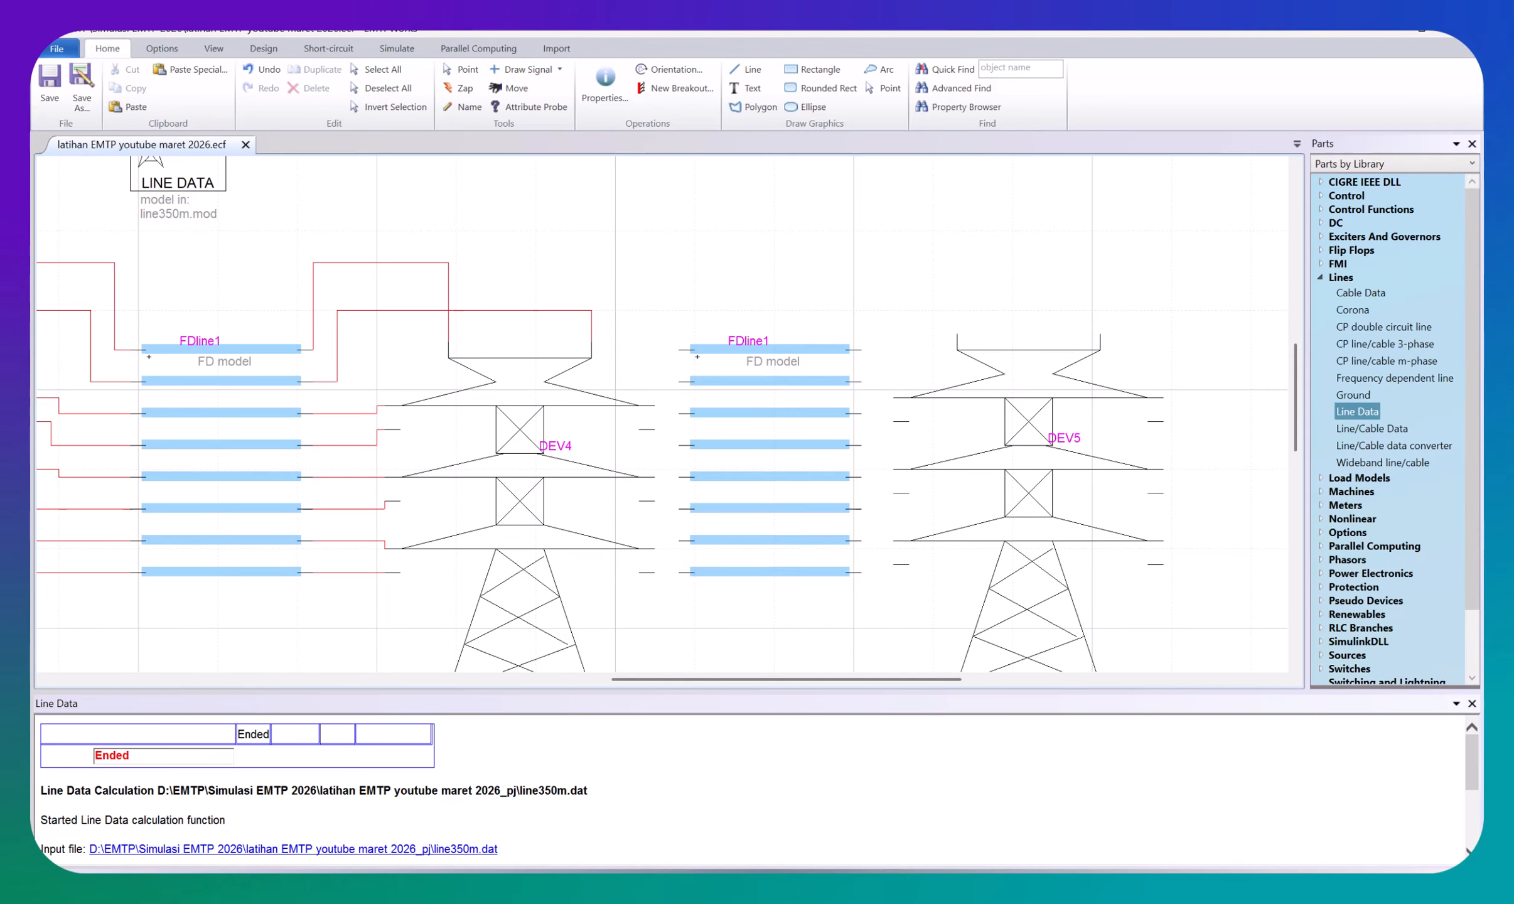
click(780, 430)
key(ctrl+v)
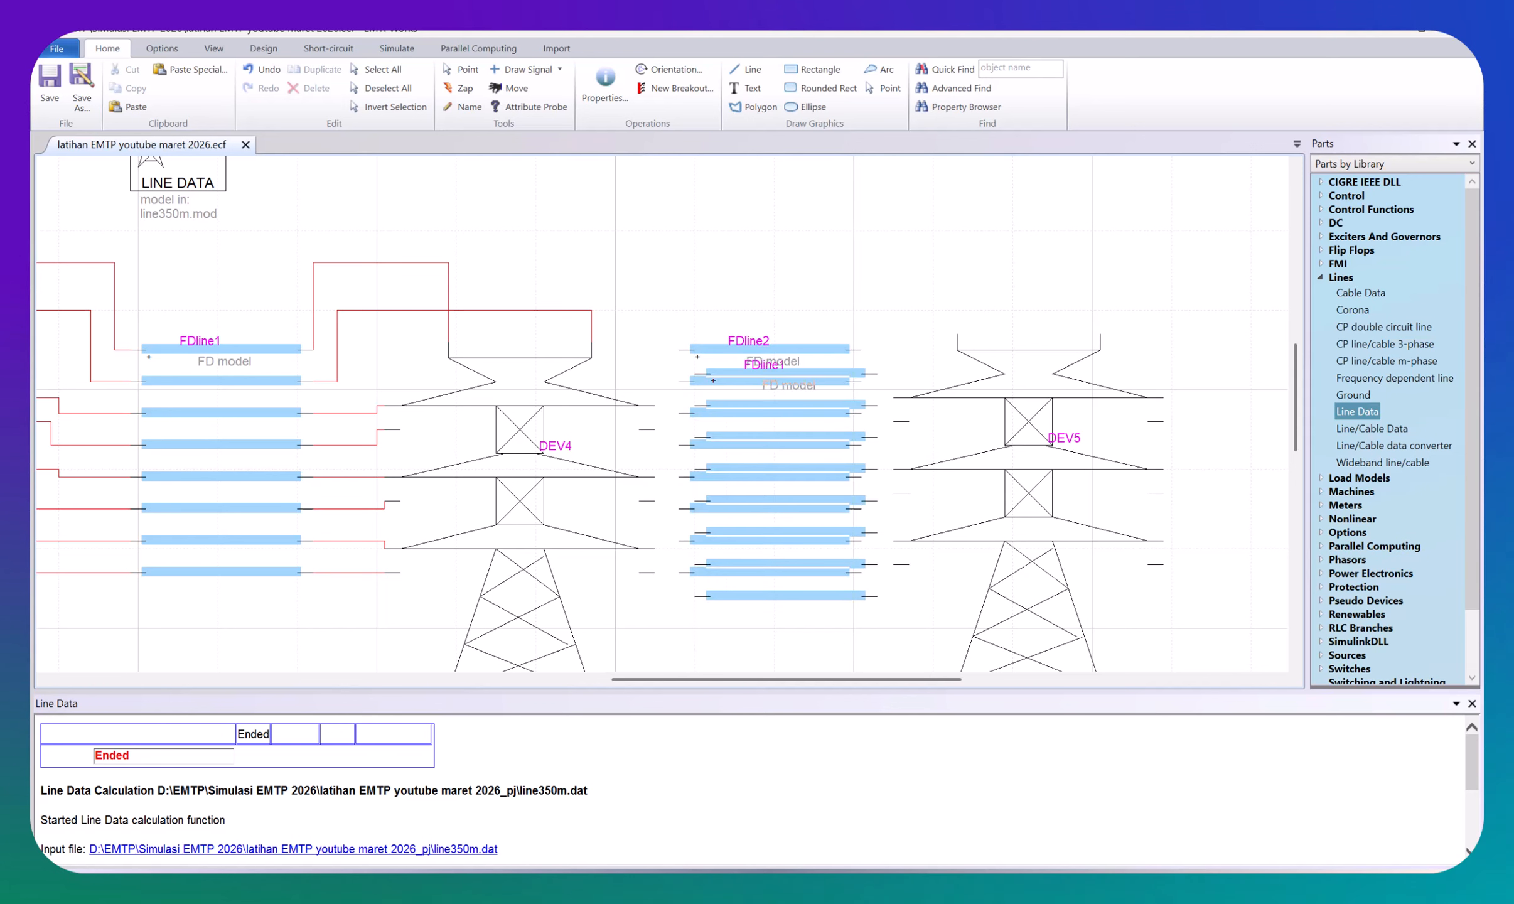
key(Escape)
Step: Shift tower DEV5 slightly down and wire FDline2's eight left-side terminals to tower DEV4's right-side arms and two peak wires
click(1006, 479)
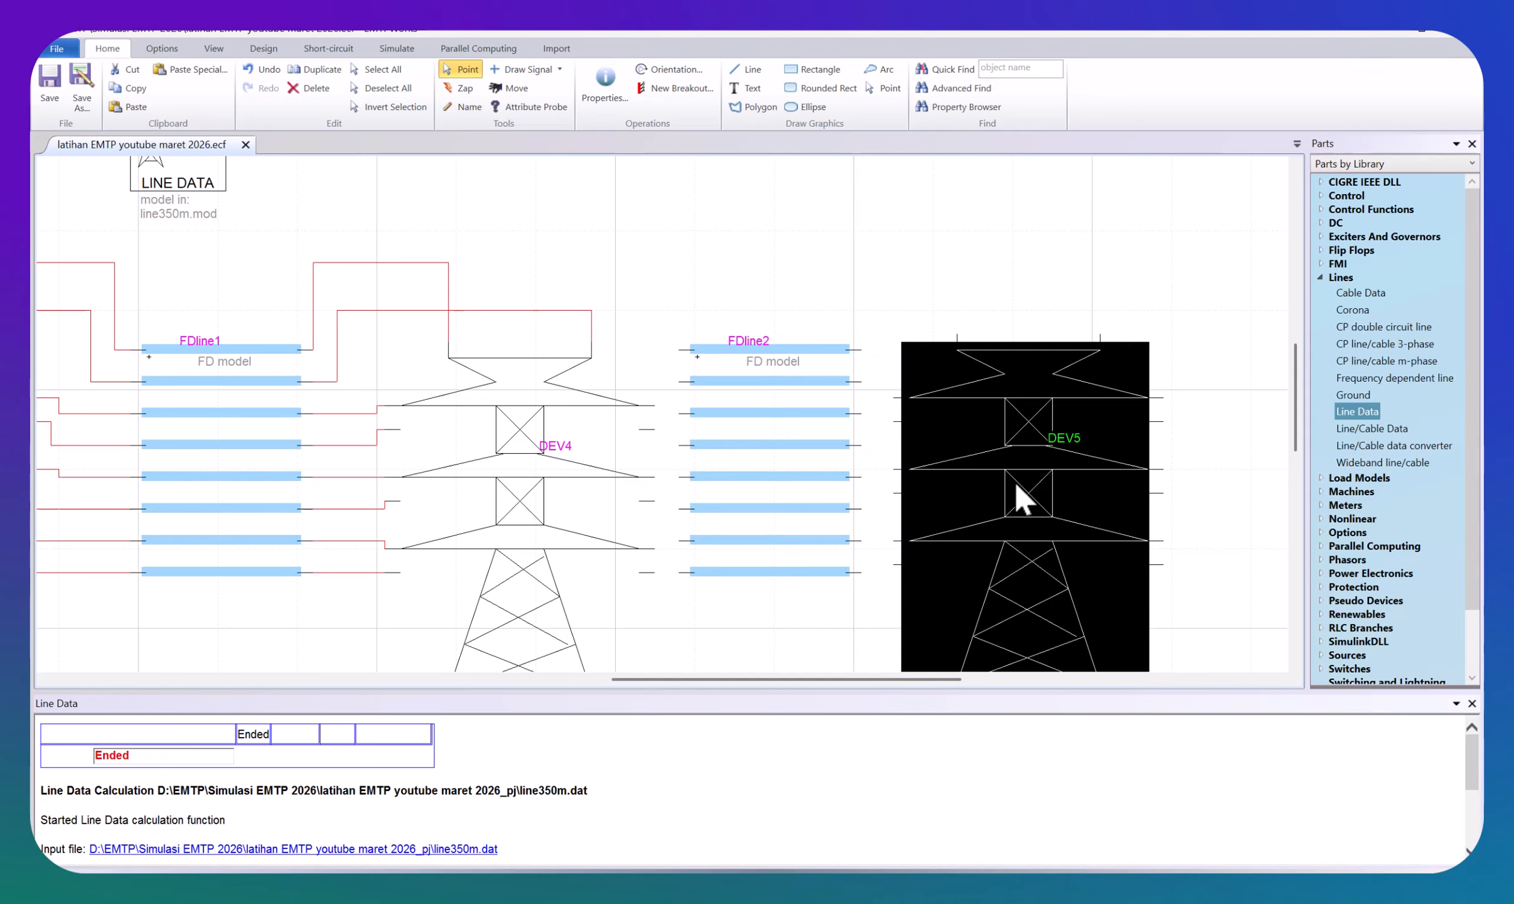
click(1195, 509)
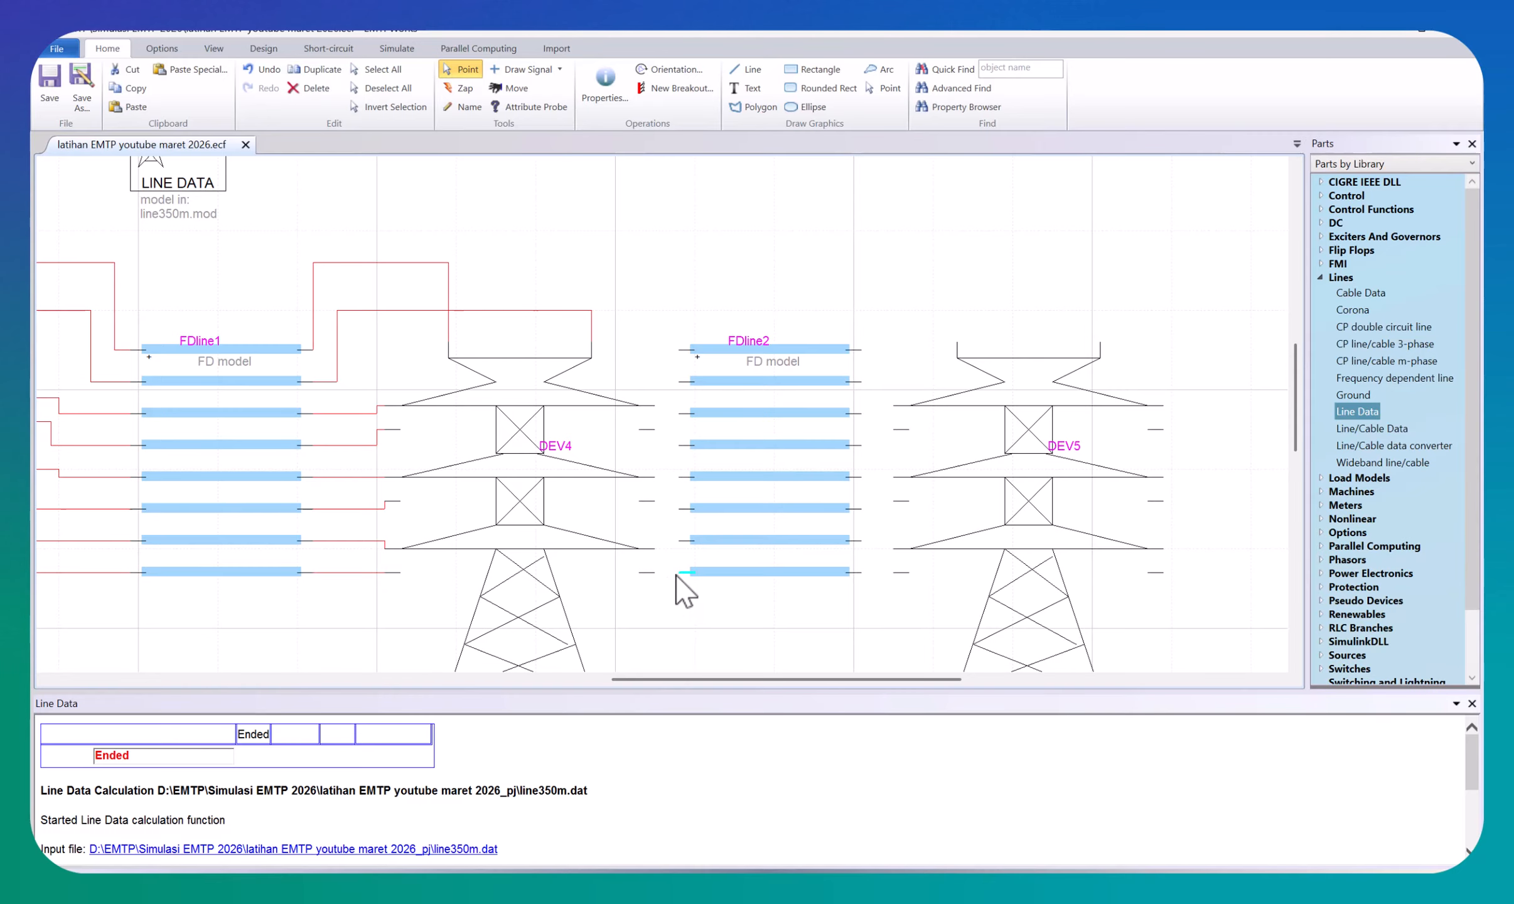
drag(679, 573, 680, 413)
drag(643, 325, 588, 312)
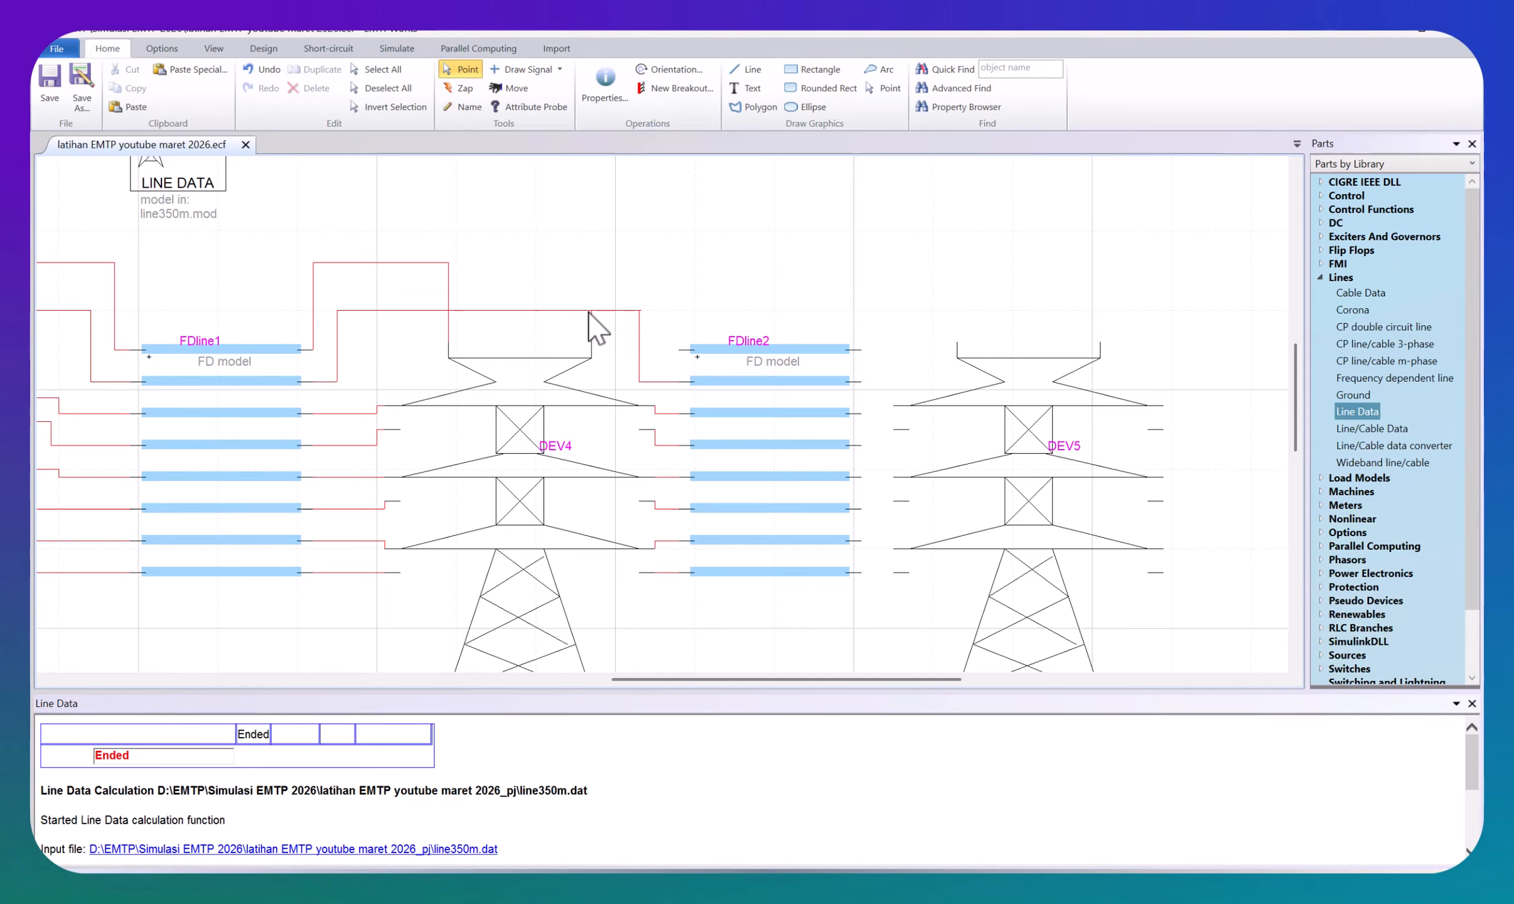
drag(683, 349, 450, 263)
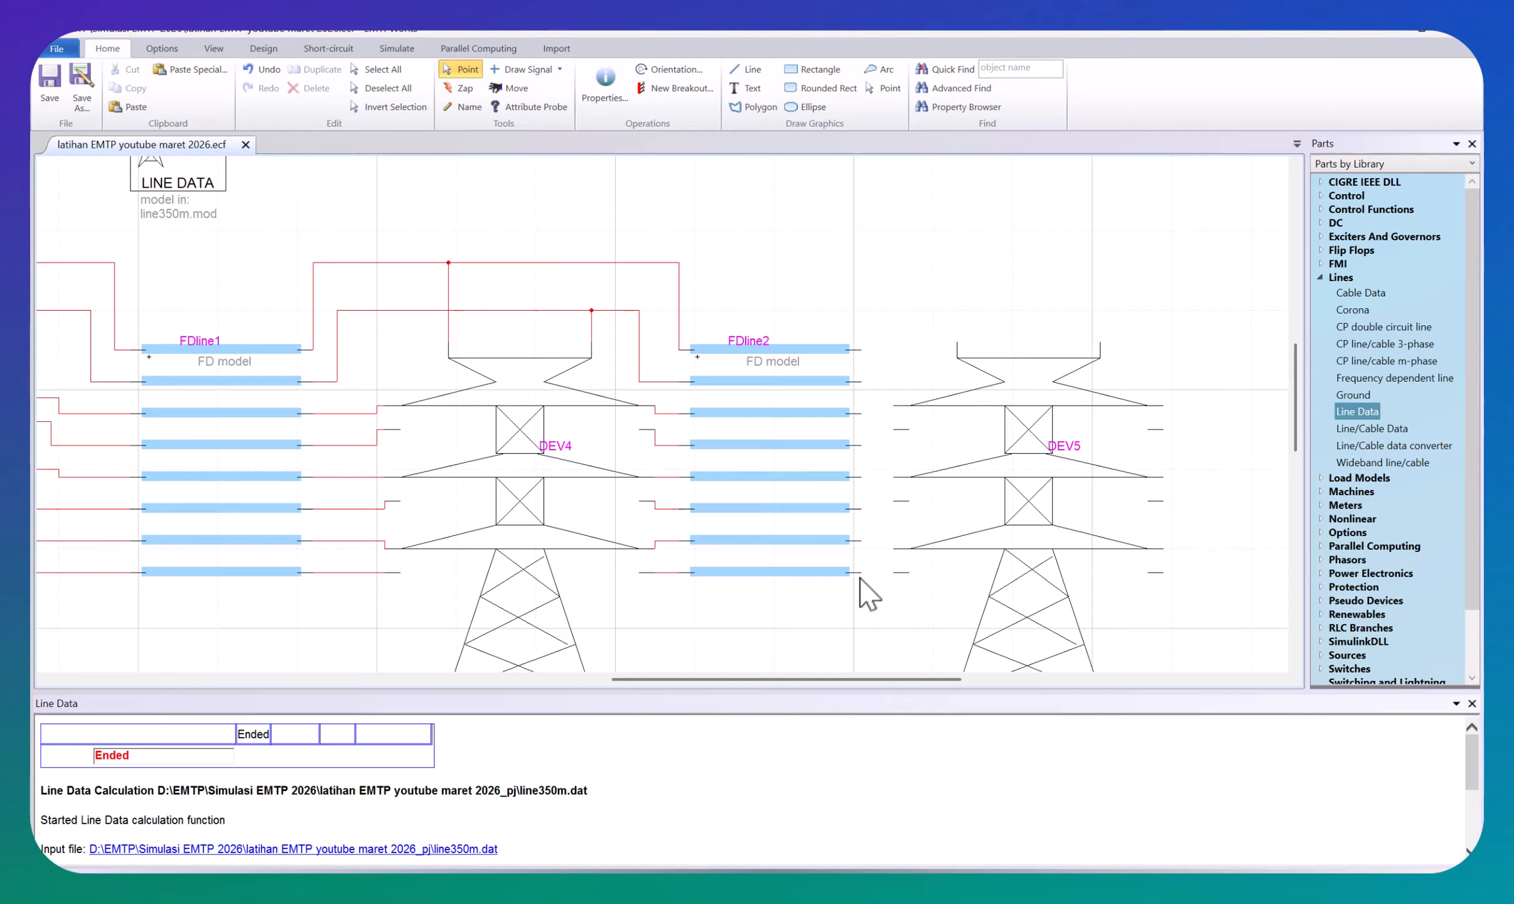
Step: Wire FDline2's eight right-side terminals to tower DEV5's left-side arm terminals and its two peaks
drag(860, 573, 894, 501)
drag(859, 443, 893, 407)
click(884, 414)
click(879, 445)
drag(867, 382, 1100, 357)
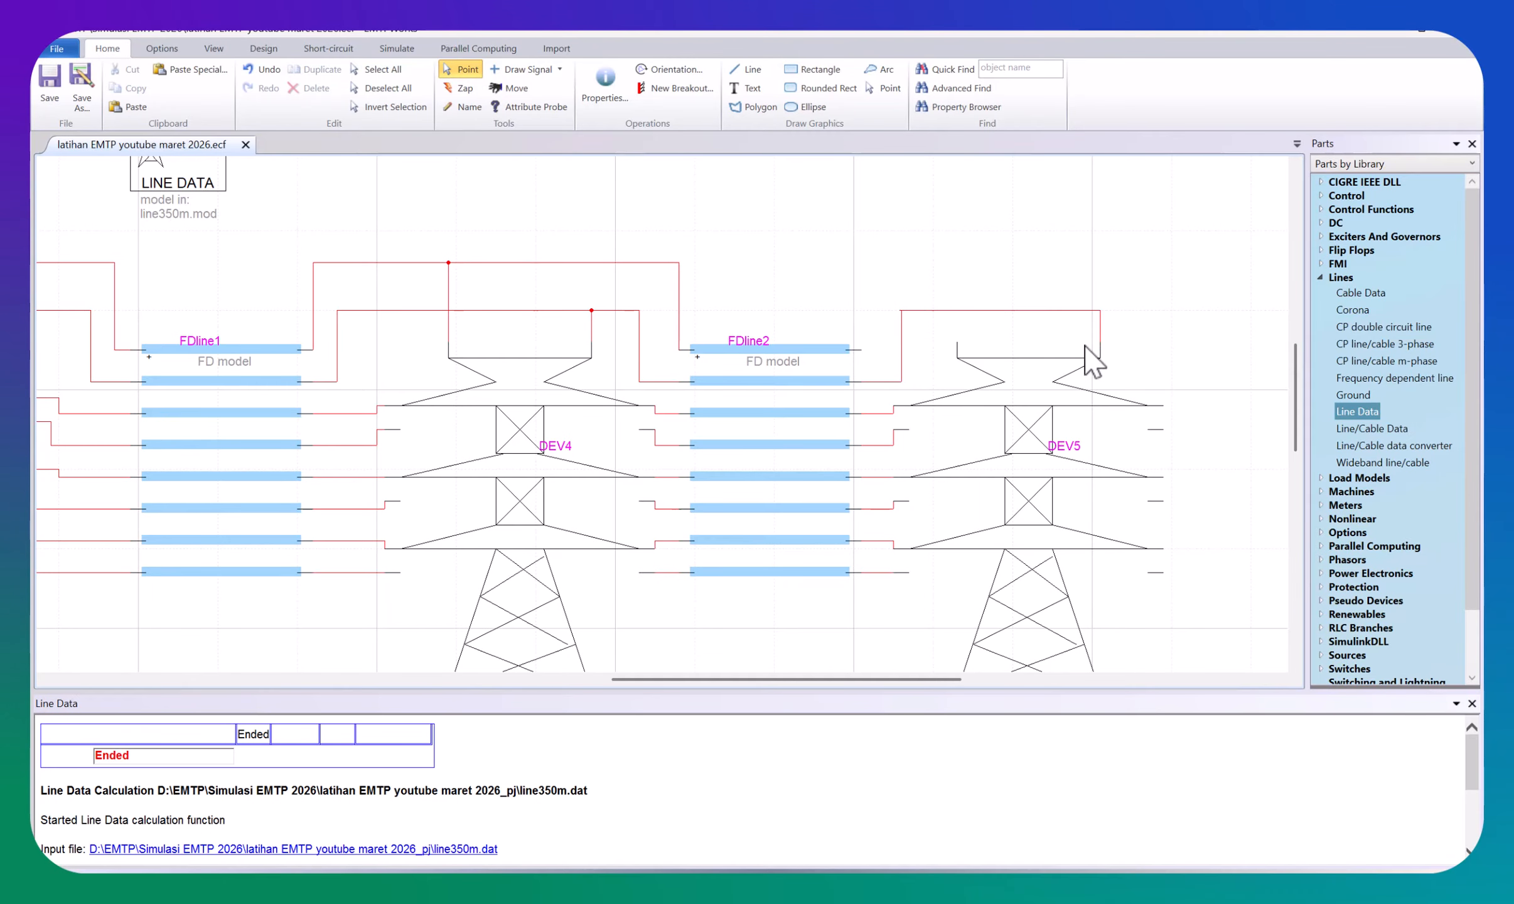
drag(862, 349, 958, 344)
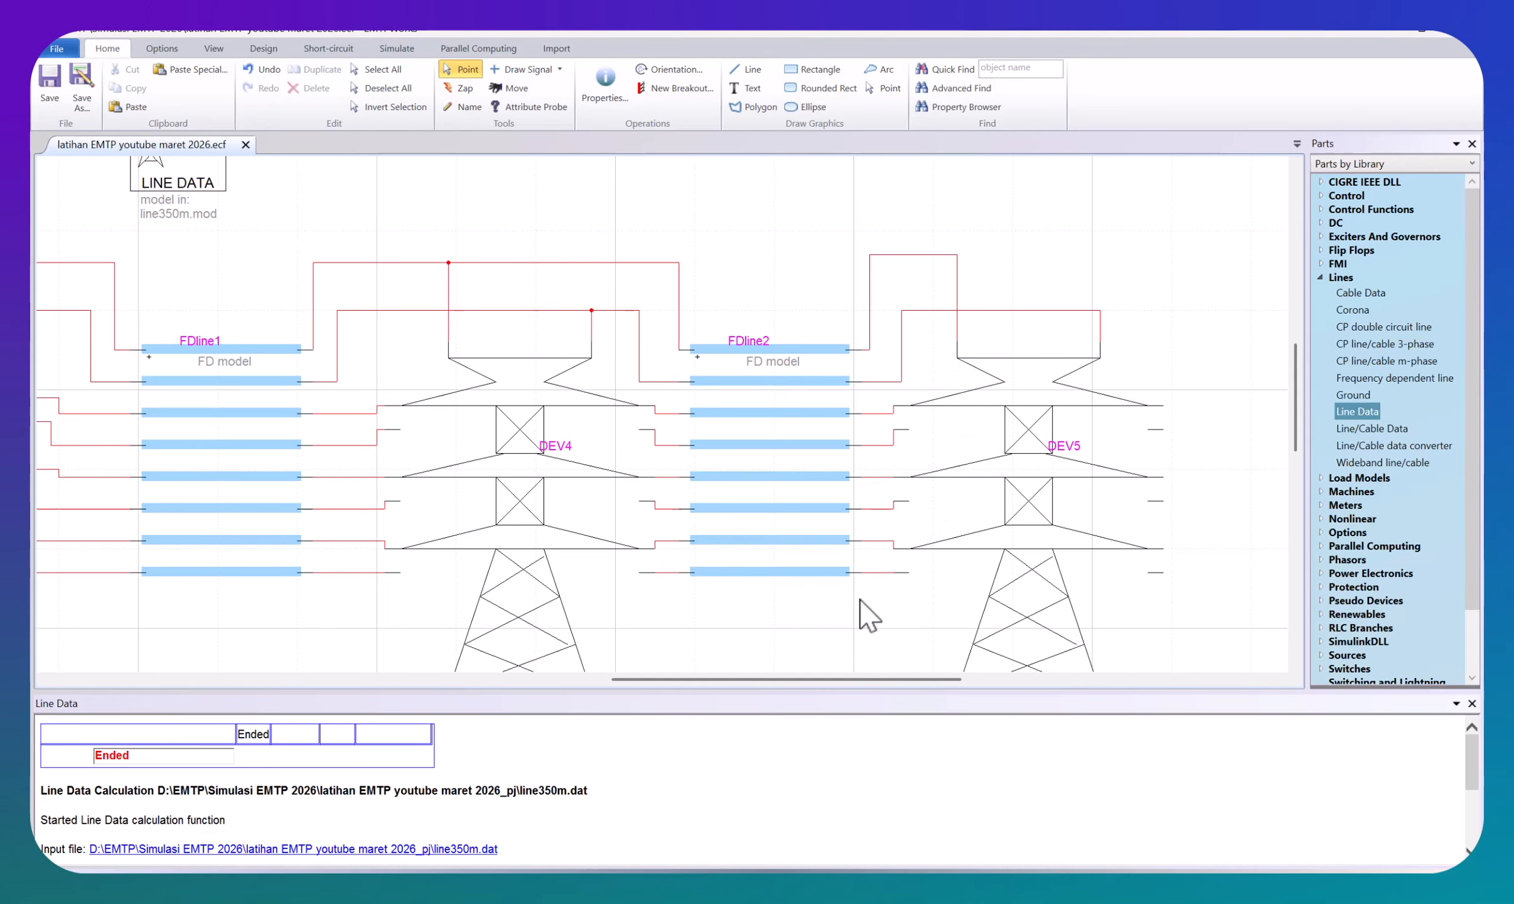
Step: Copy FDline2 and place the copy in the gap between towers DEV5 and DEV6
drag(785, 678, 898, 688)
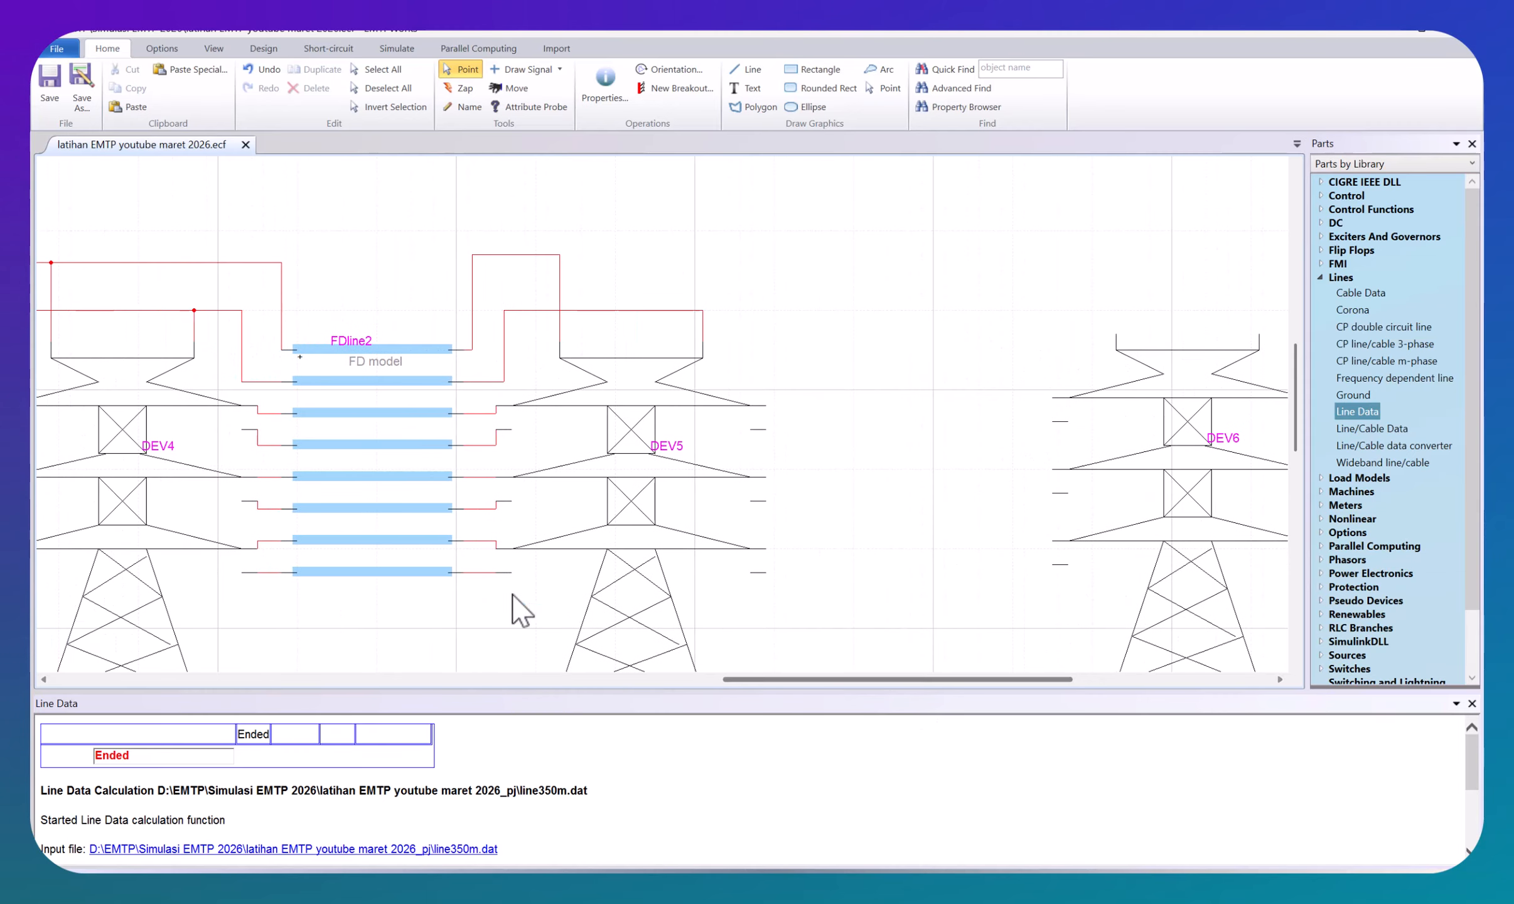
click(402, 488)
key(ctrl+c)
key(ctrl+v)
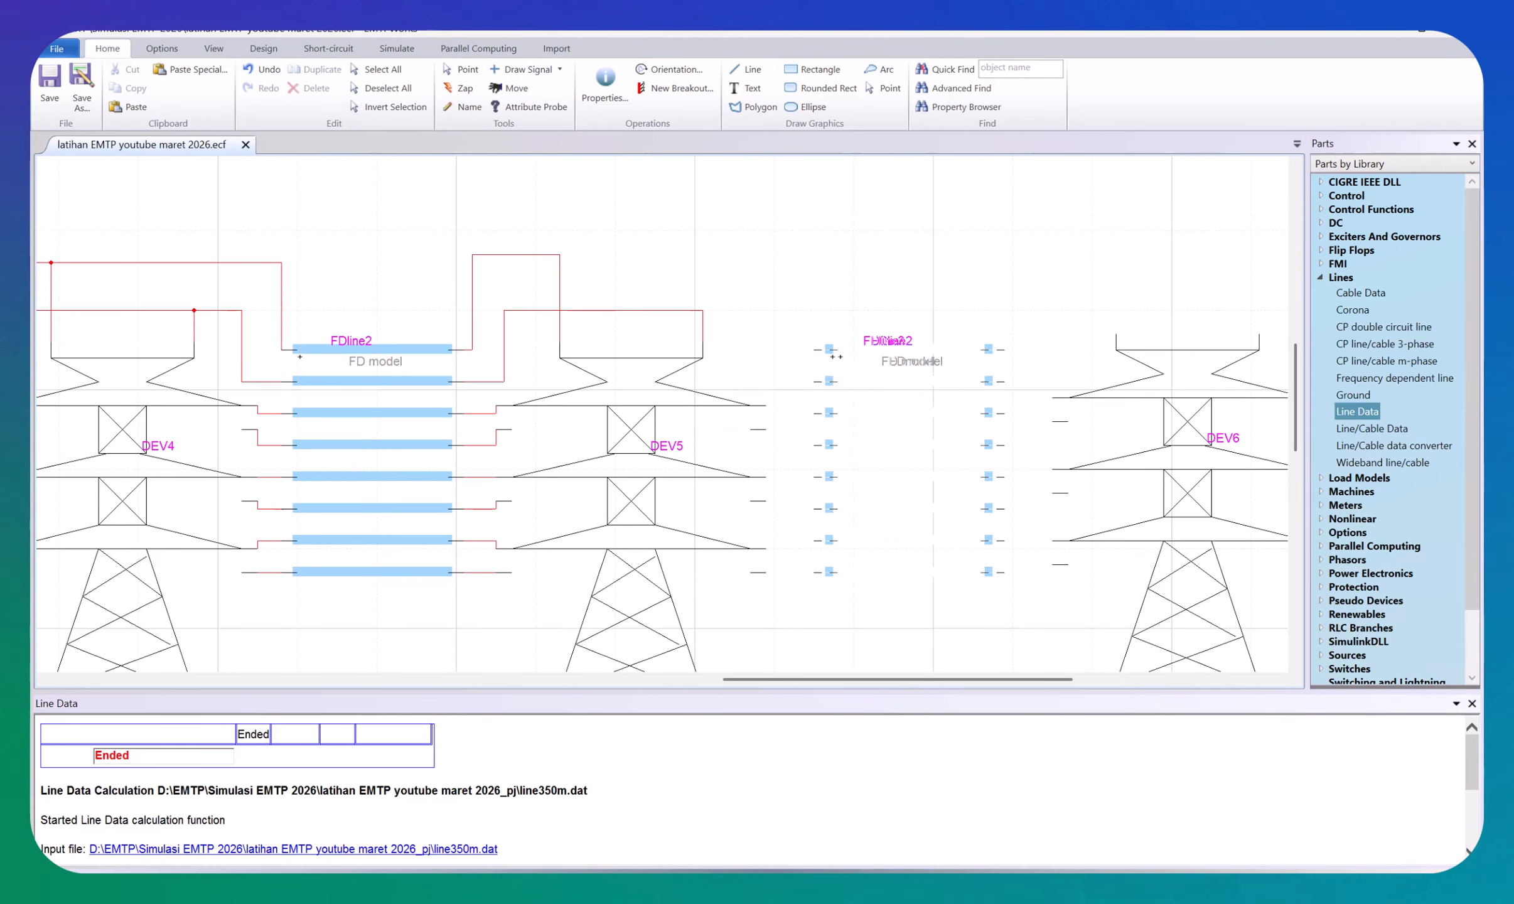
click(959, 473)
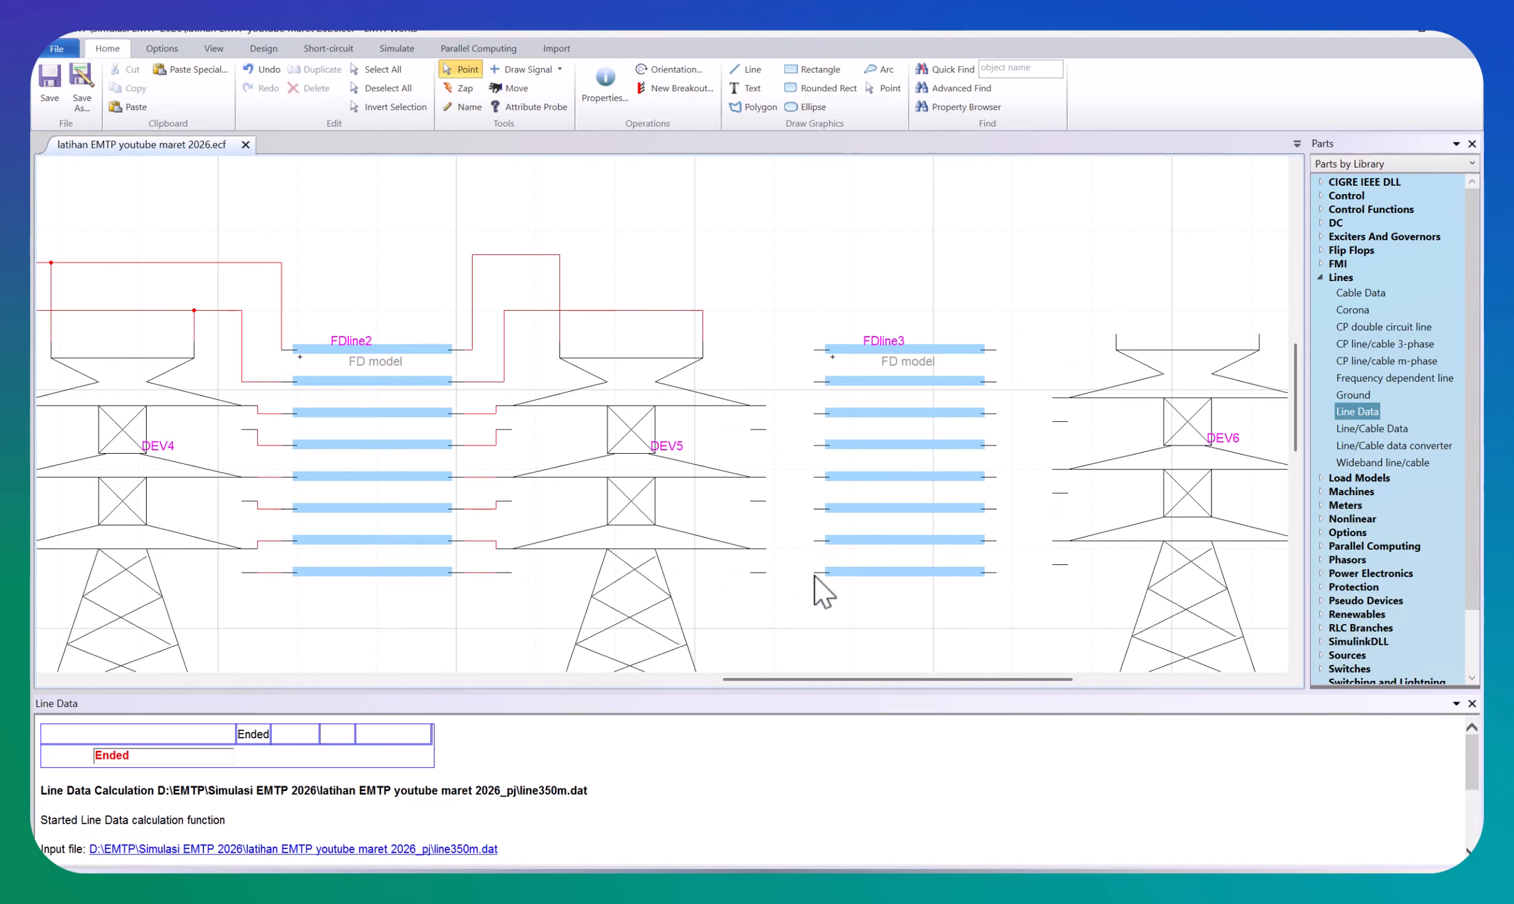
Step: Wire FDline3's eight left-side terminals to tower DEV5's right-side arm terminals and the two wires above its peaks
drag(767, 577, 704, 312)
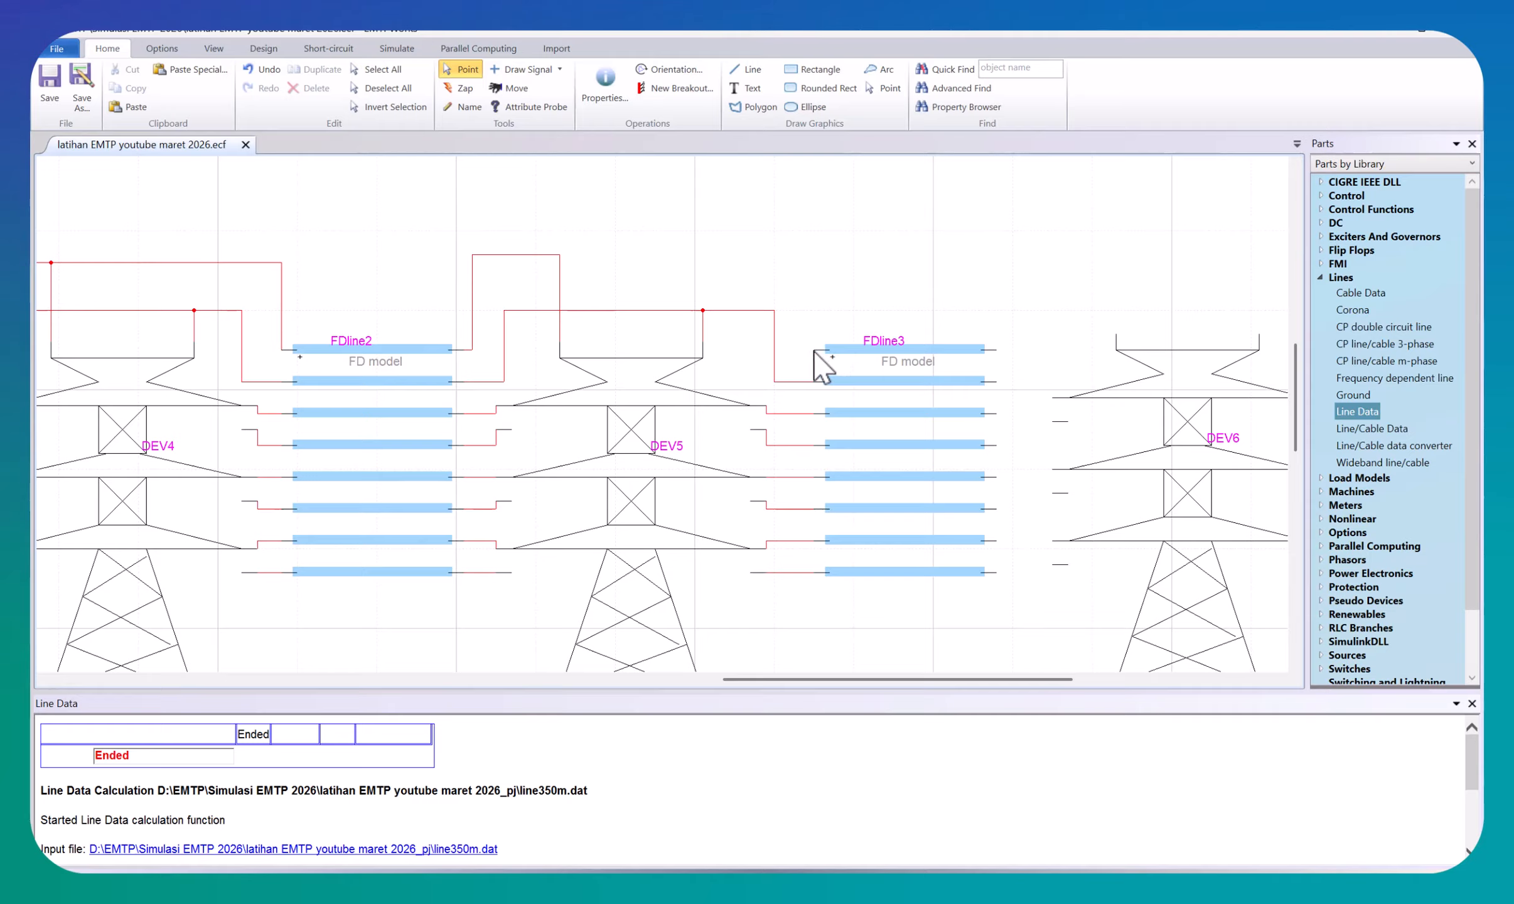
mouse_move(814, 266)
mouse_down()
mouse_move(722, 260)
mouse_move(811, 258)
mouse_up()
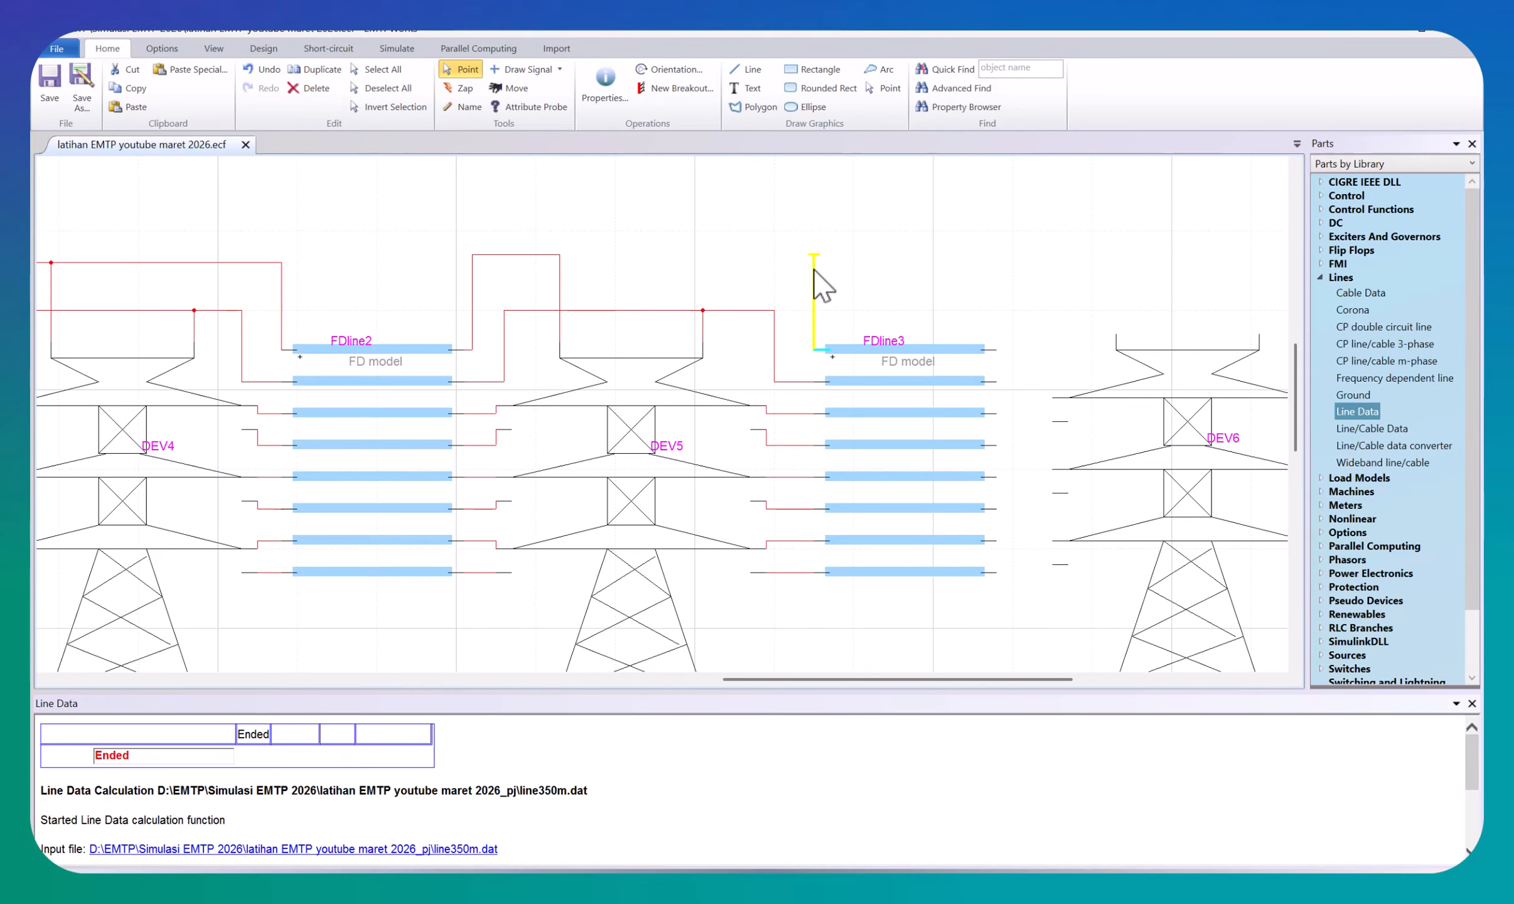
drag(560, 255, 816, 255)
click(882, 248)
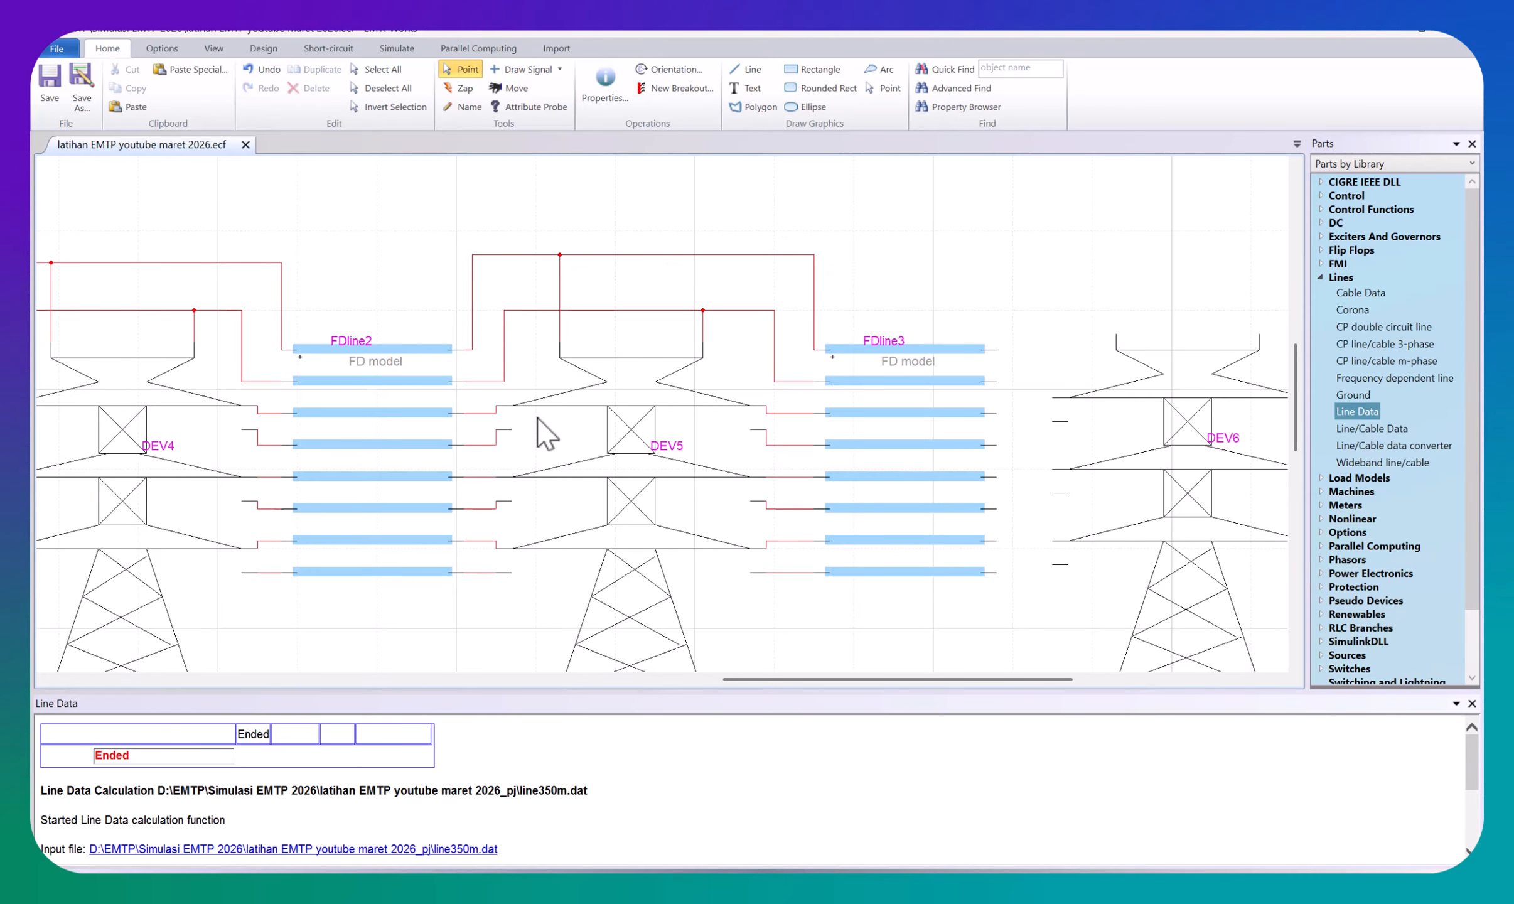
Step: Wire FDline3's first four right-side terminals to tower DEV6's two peaks and upper two left-side arm terminals
drag(824, 678, 829, 678)
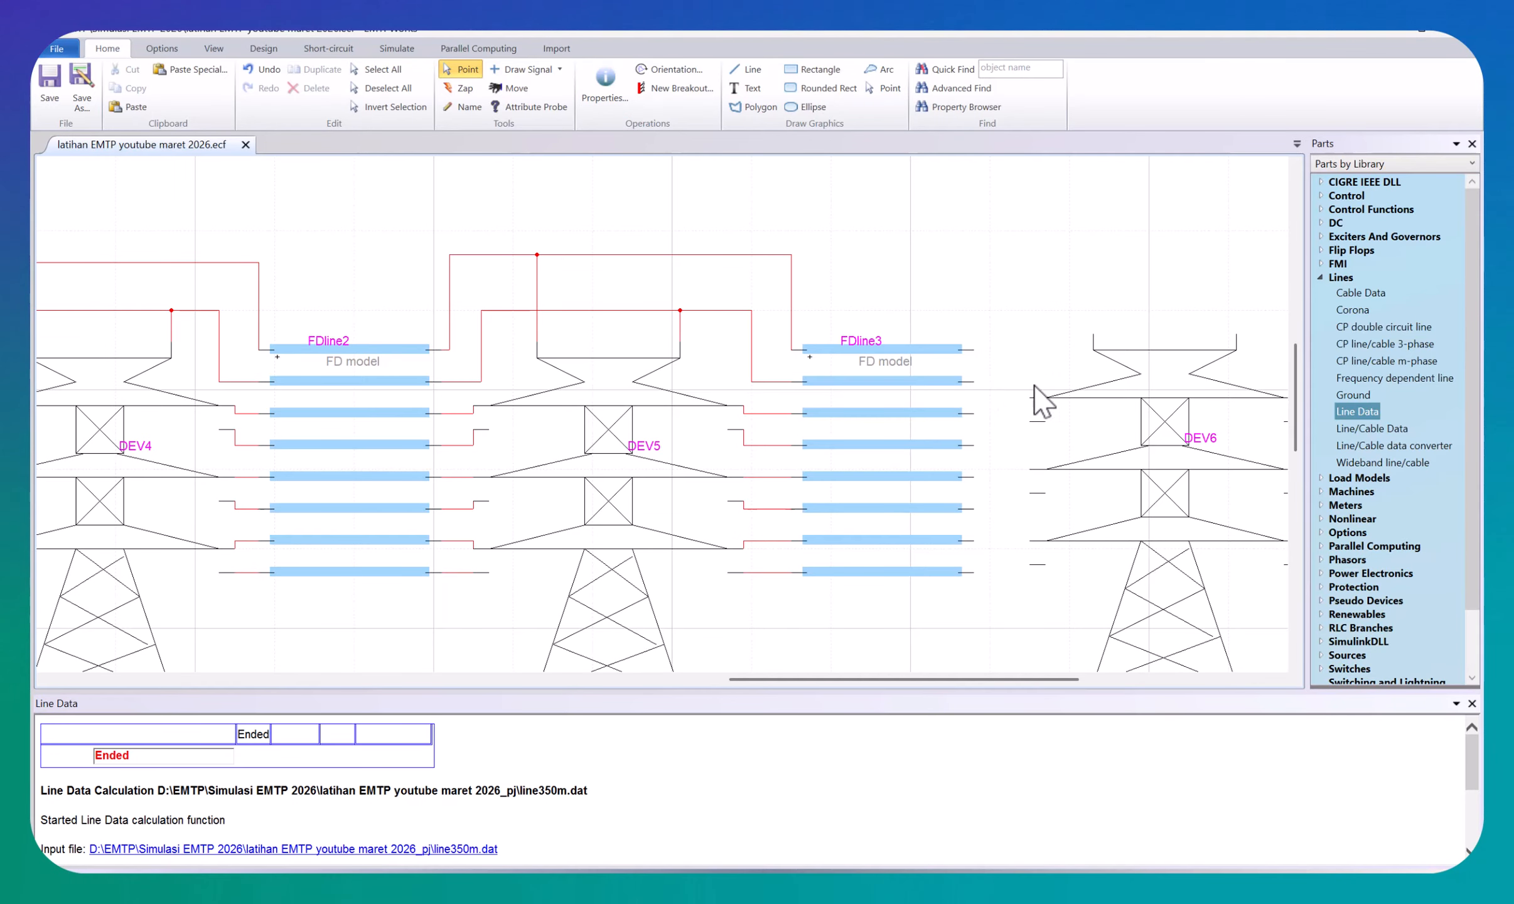
drag(974, 382, 1037, 310)
drag(1213, 314, 1236, 350)
drag(977, 350, 1093, 349)
drag(975, 413, 1030, 400)
drag(972, 446, 1030, 422)
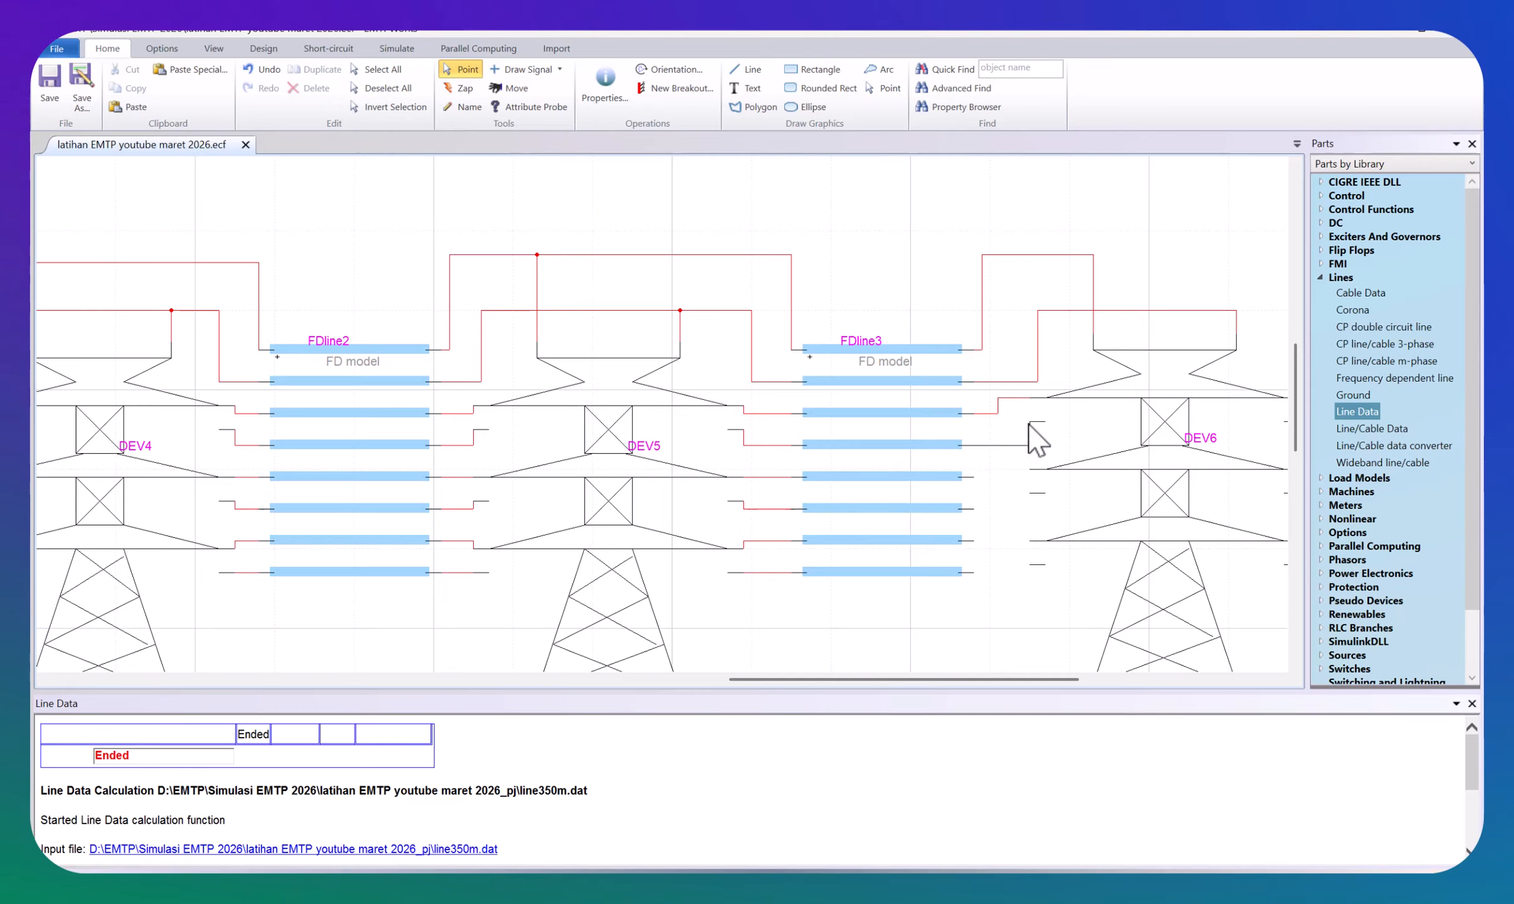
Step: Wire FDline3's remaining four right-side terminals to tower DEV6's lower left-side arm terminals, and shift DEV6 slightly down
drag(973, 477, 1029, 494)
click(1004, 480)
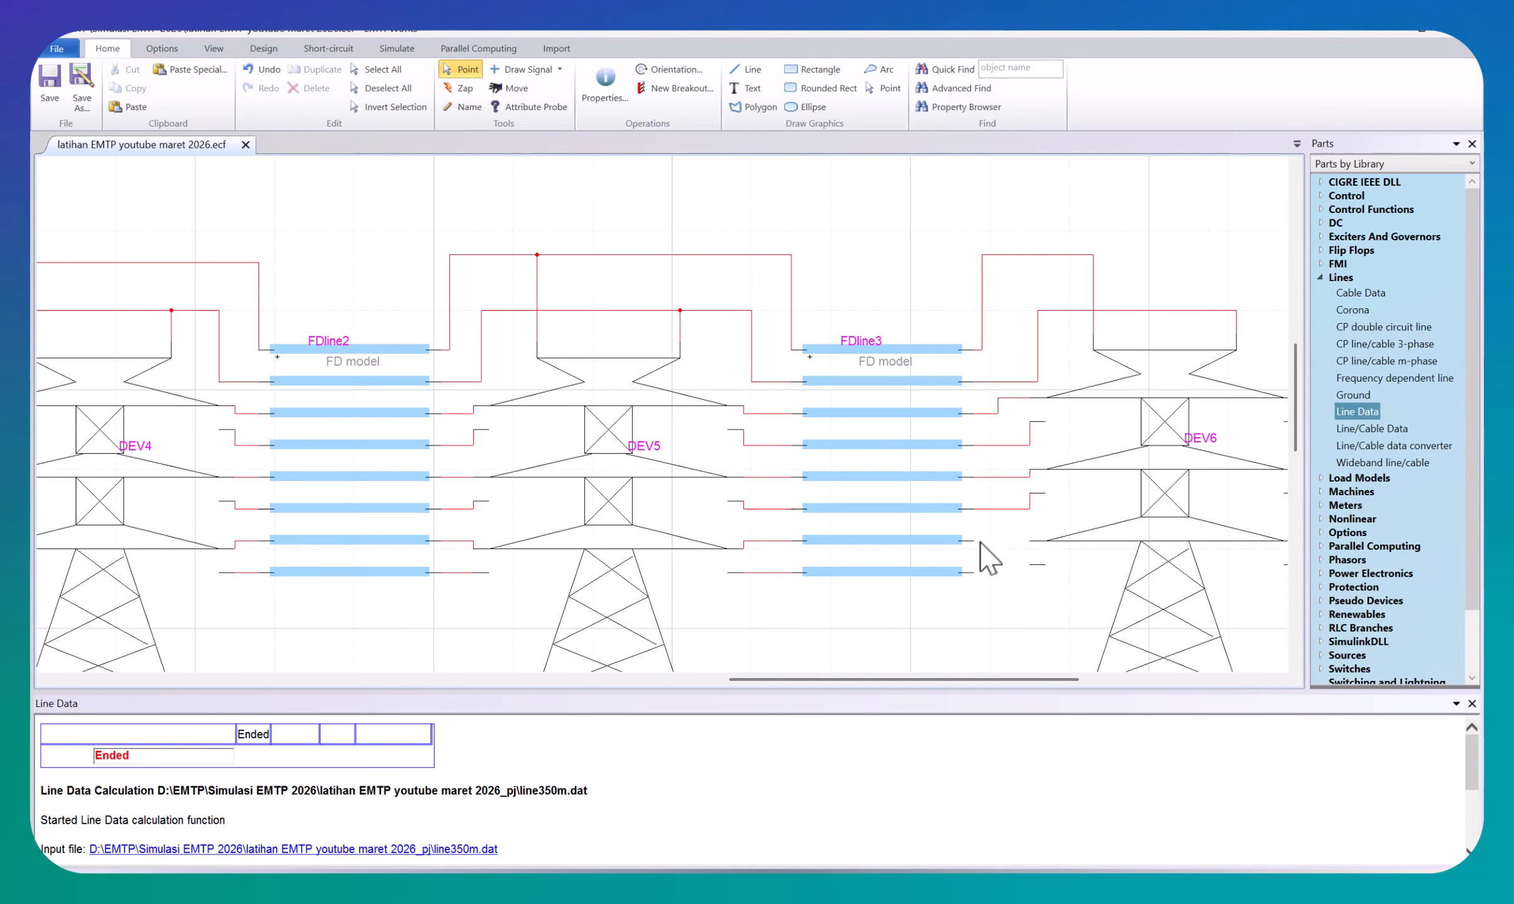
drag(985, 544, 1031, 568)
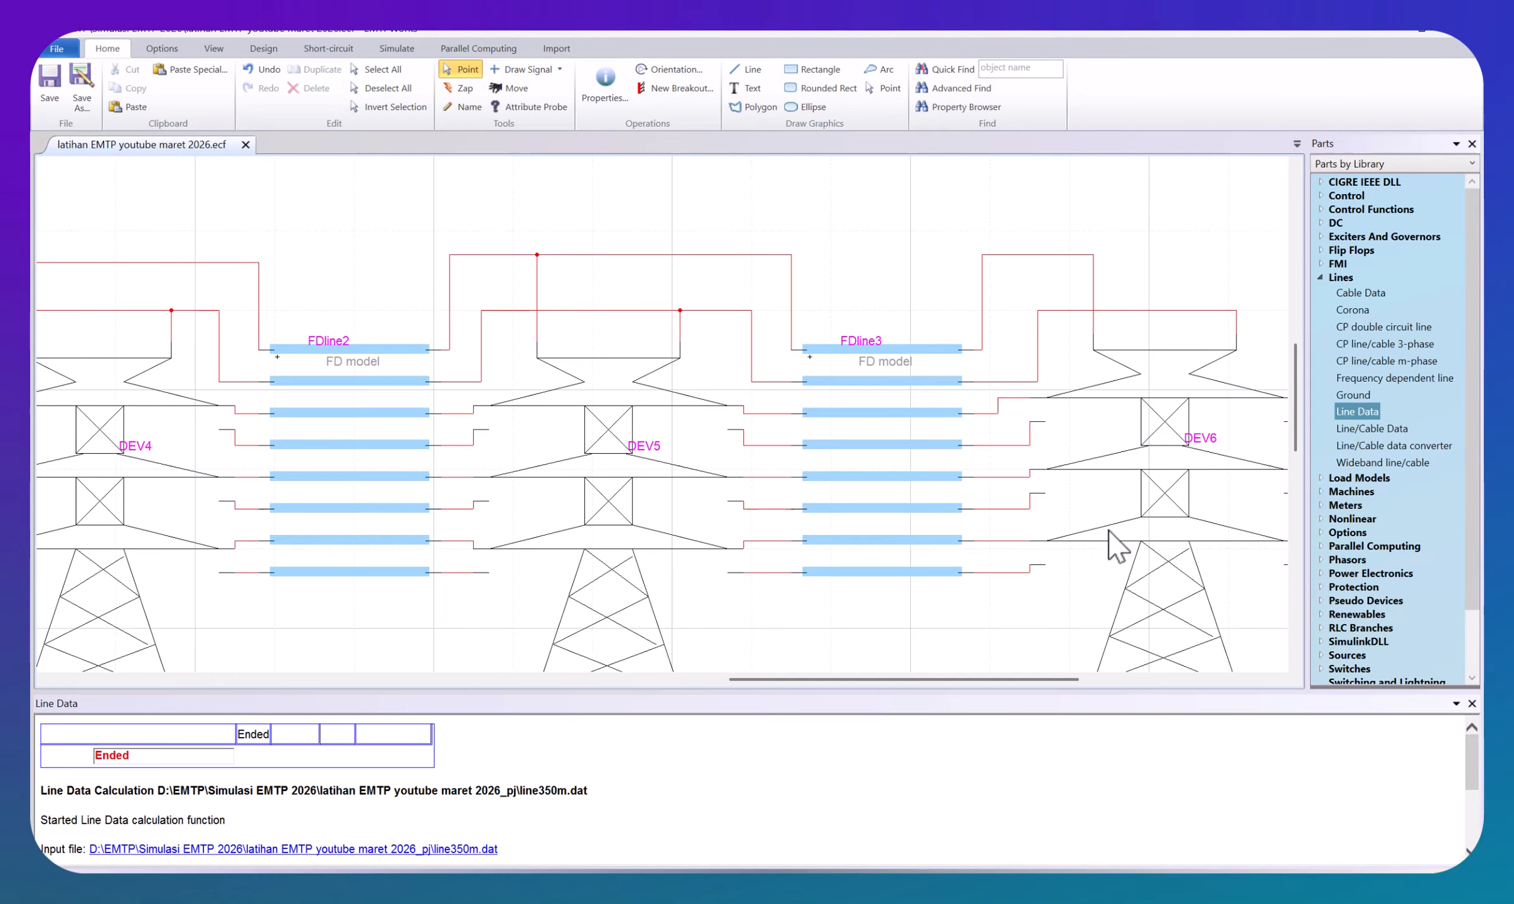
drag(1129, 528, 1129, 536)
click(1001, 628)
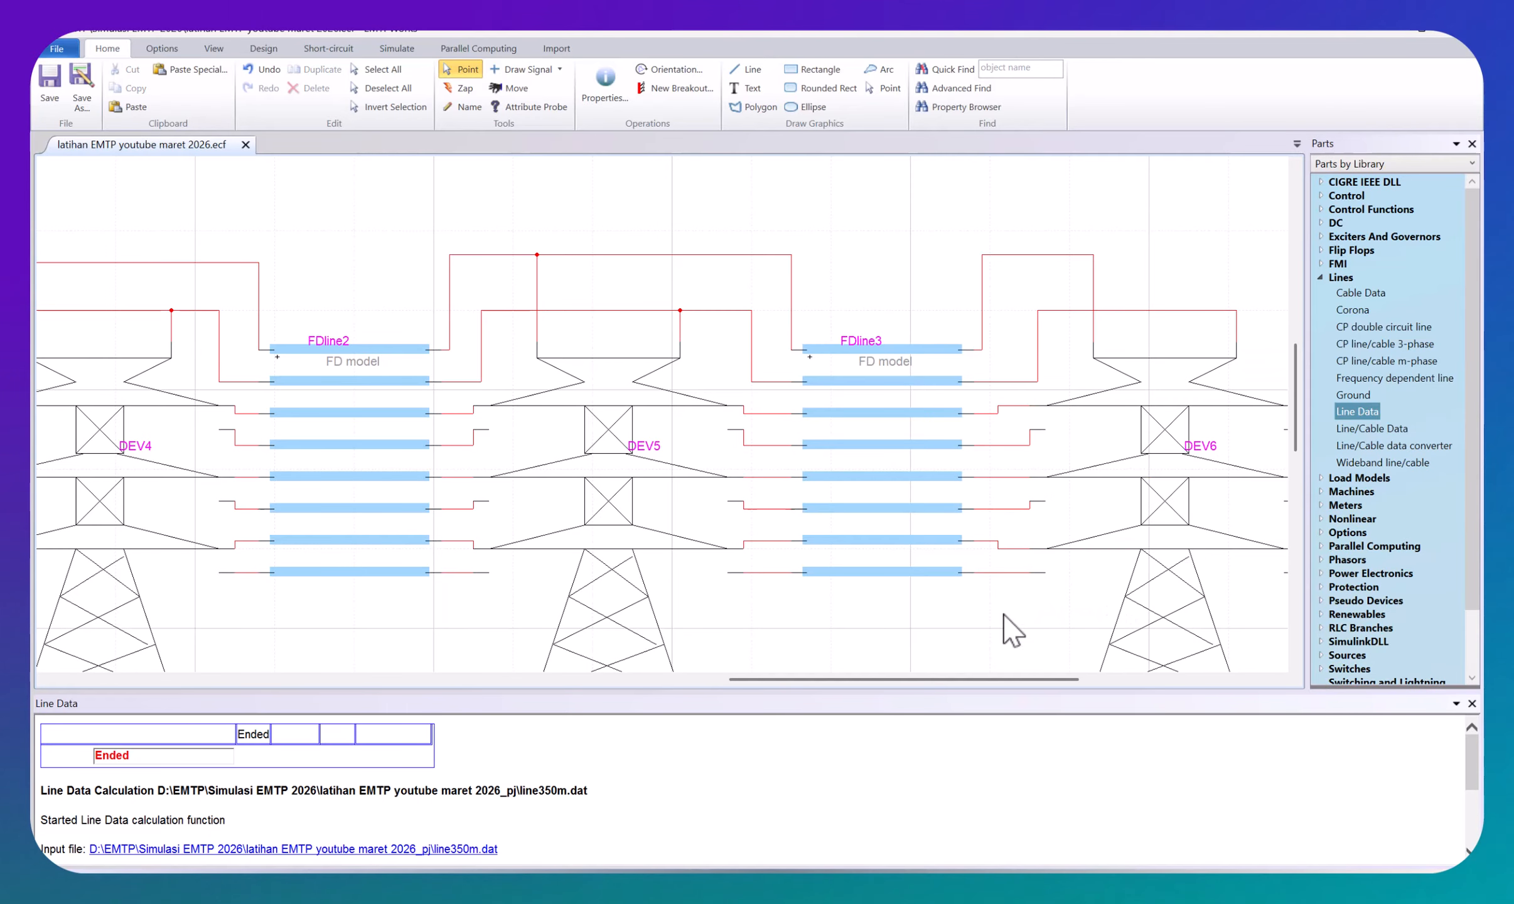
Step: Duplicate the line350m Line Data block and place the copy above the gap between towers DEV1 and DEV3
drag(988, 678, 500, 652)
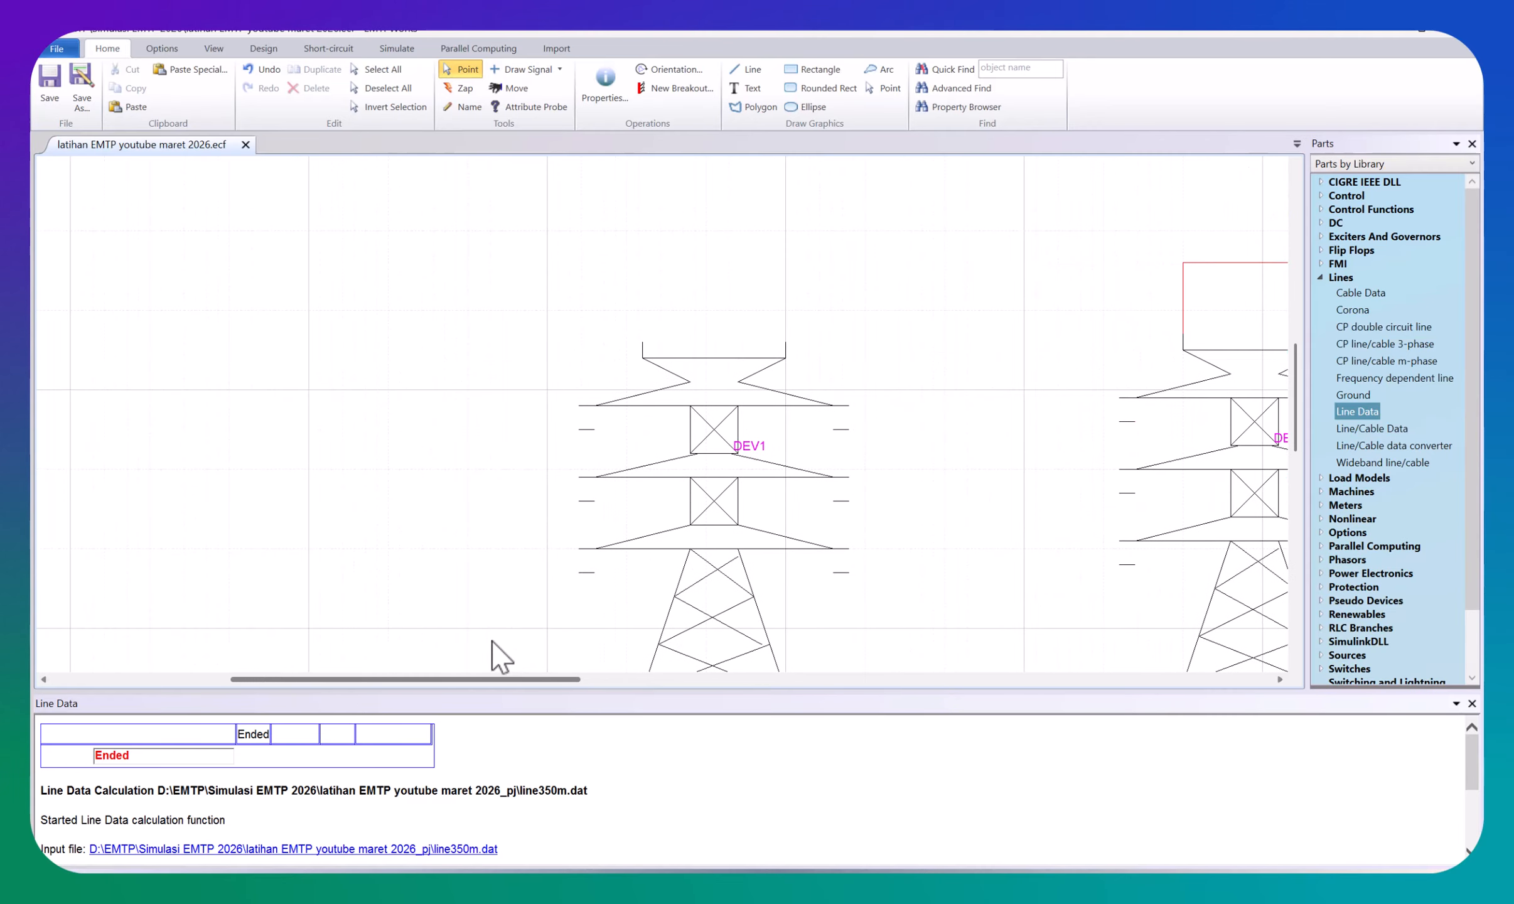
scroll(816, 383, down, 2)
scroll(929, 415, down, 1)
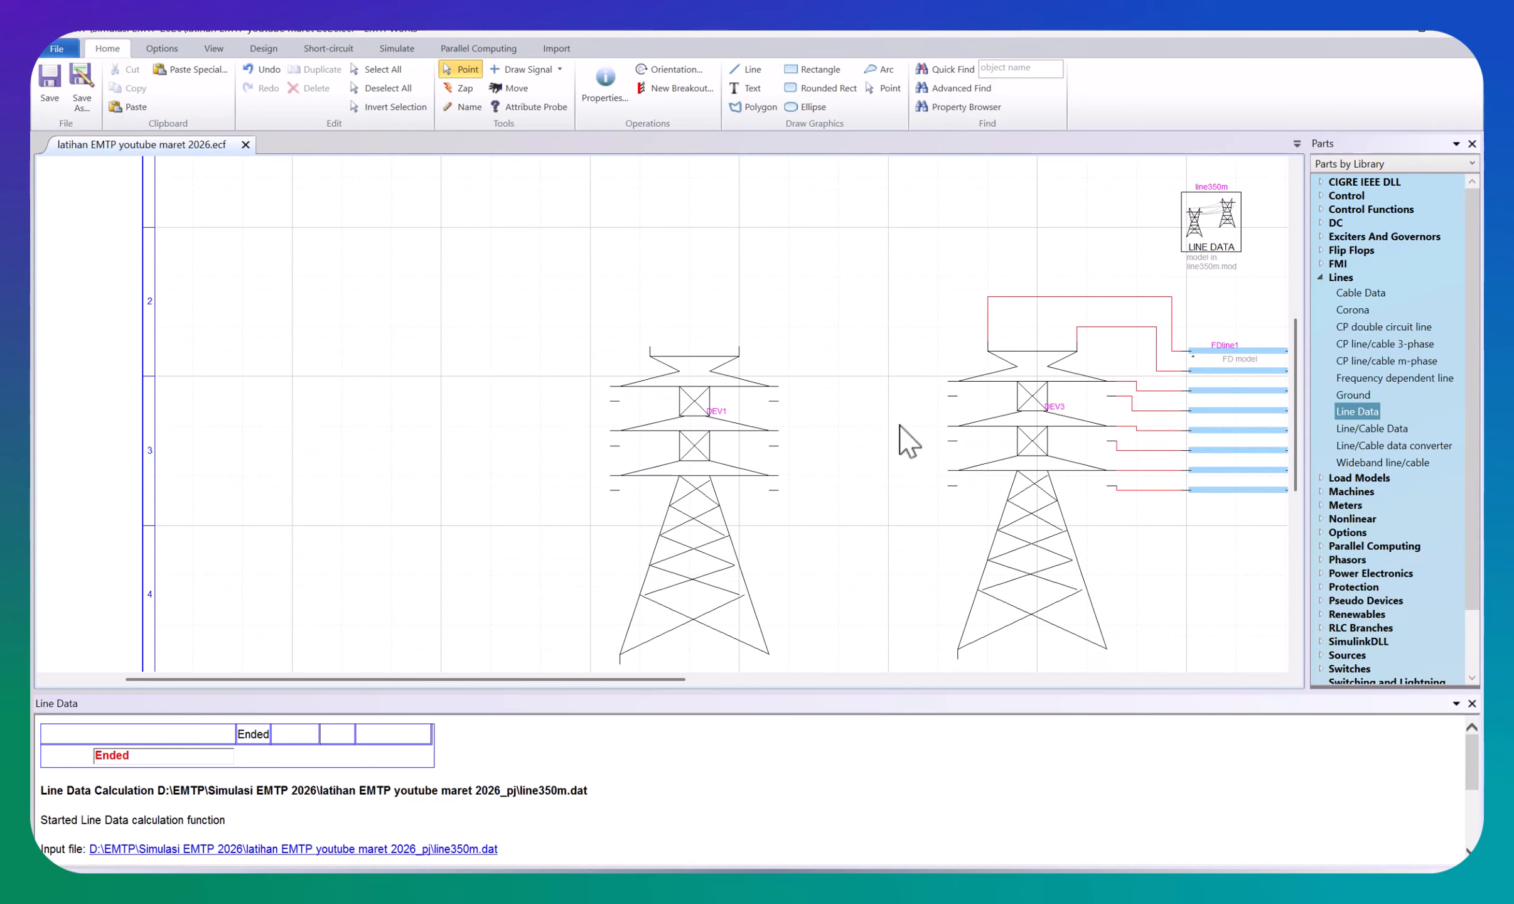
drag(672, 681, 770, 678)
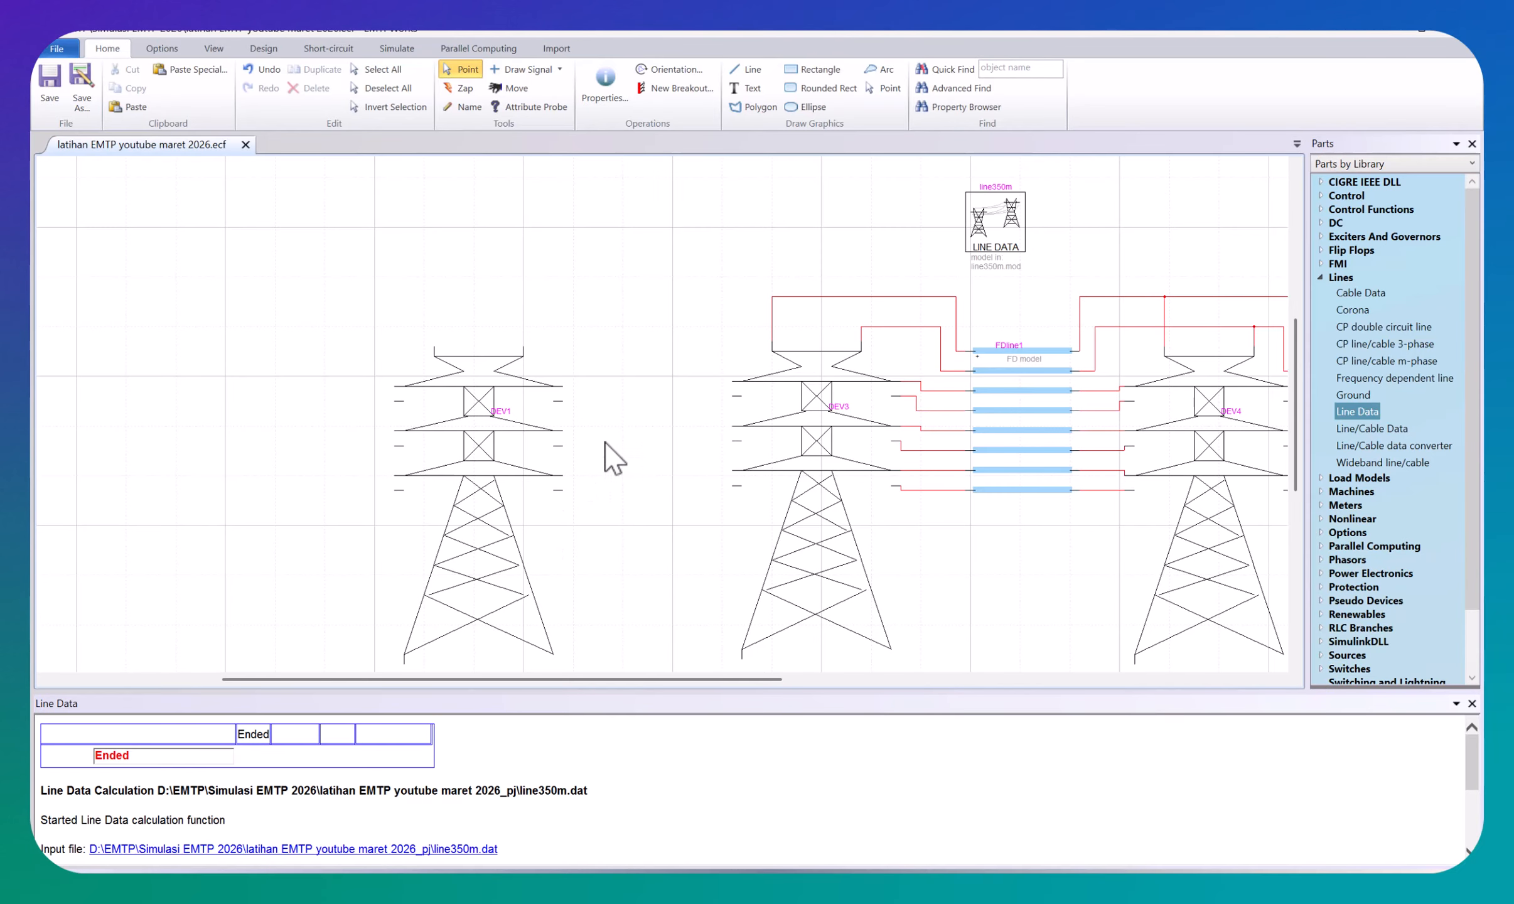
click(992, 228)
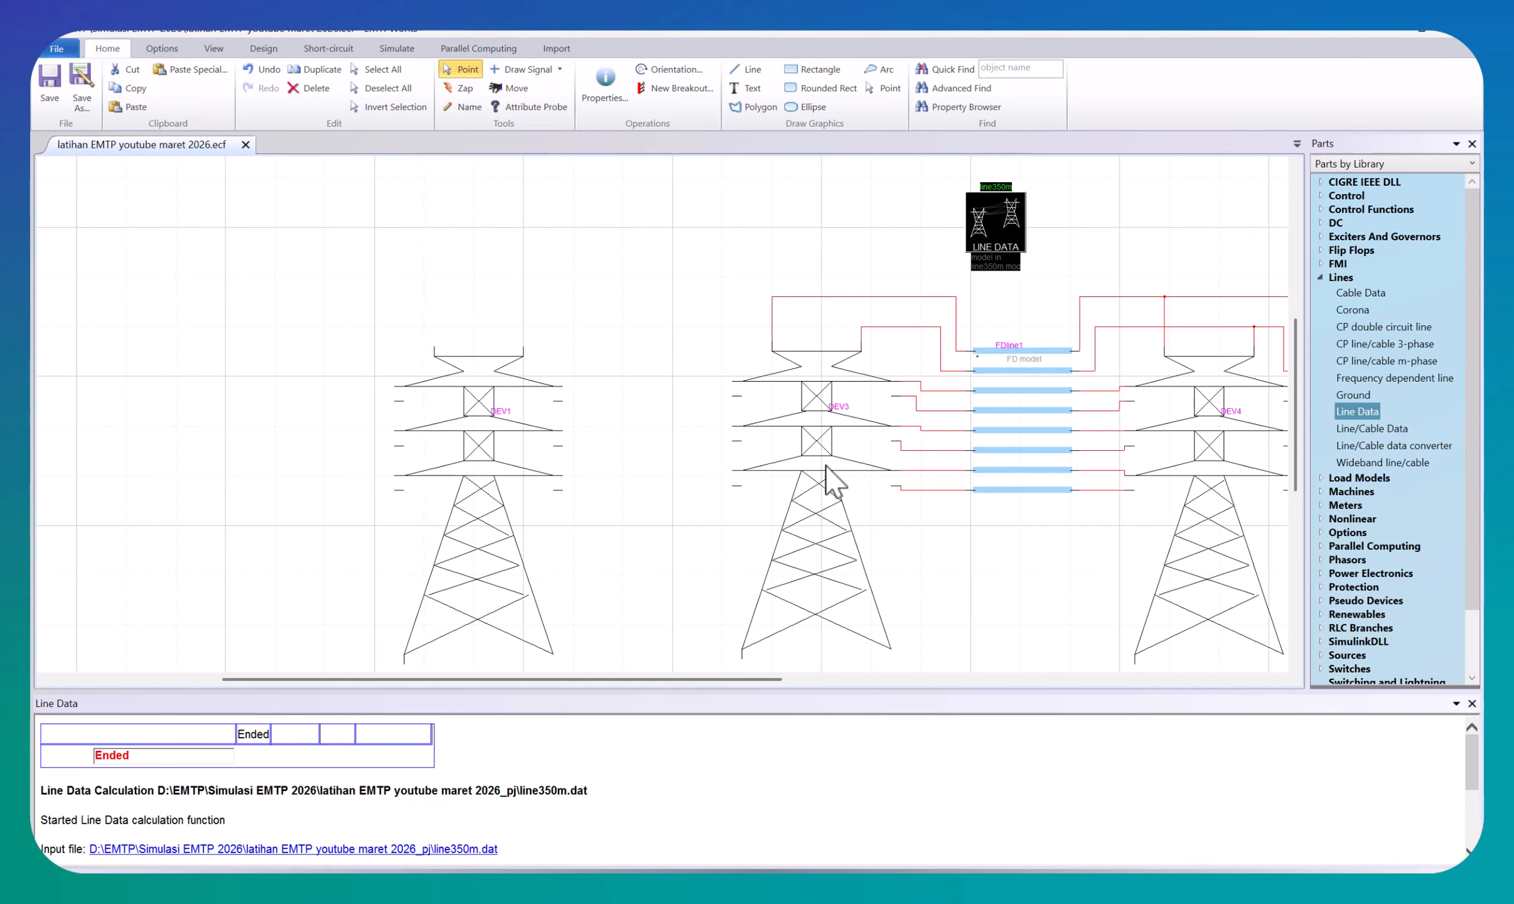
double_click(987, 244)
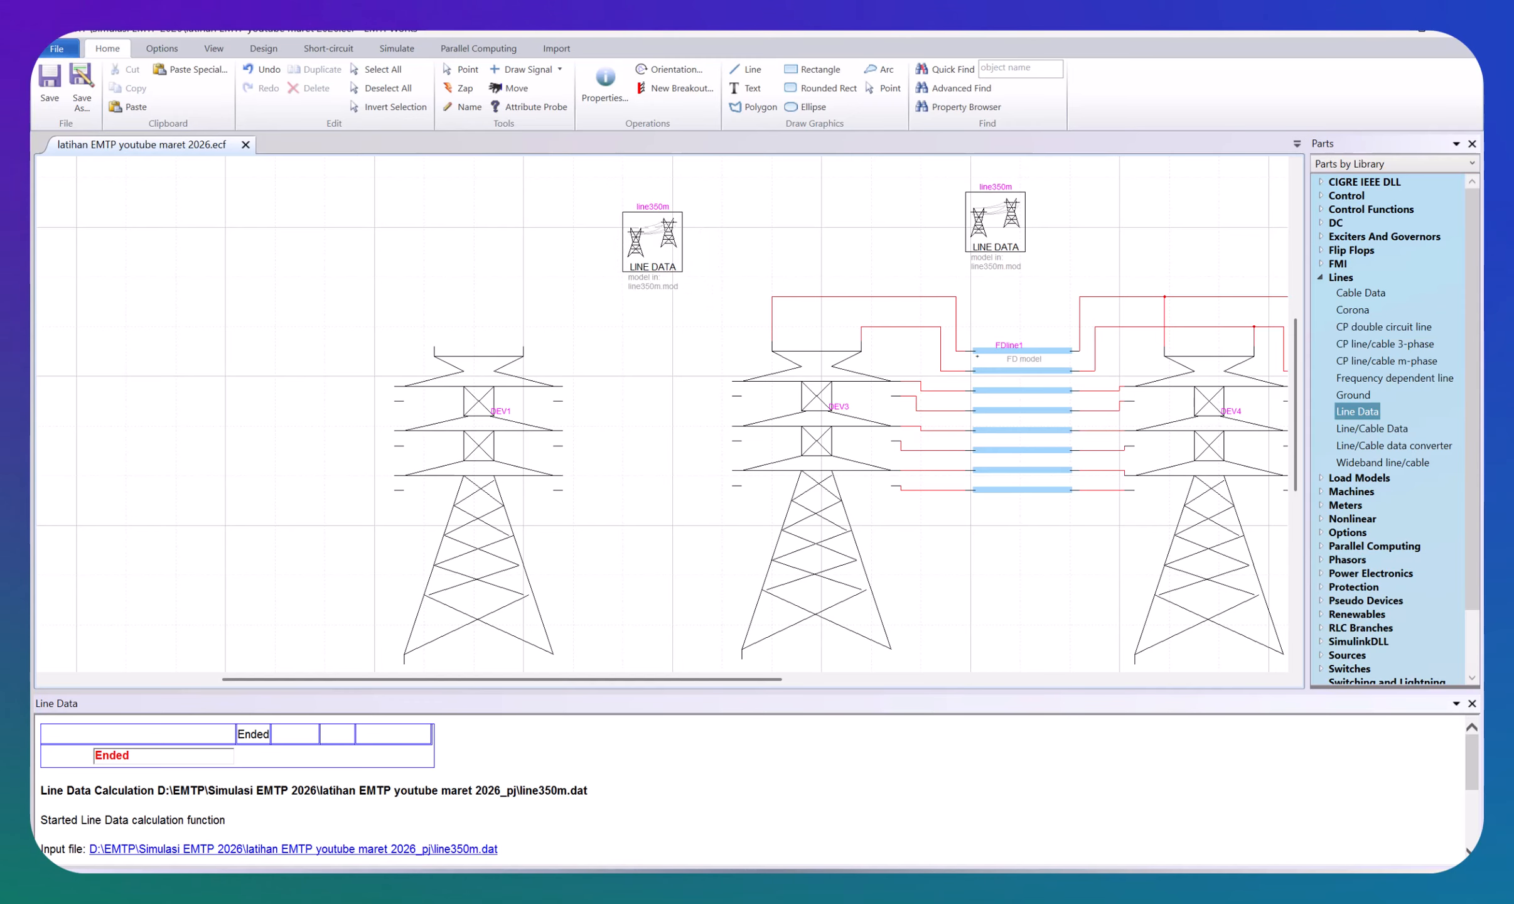
click(653, 241)
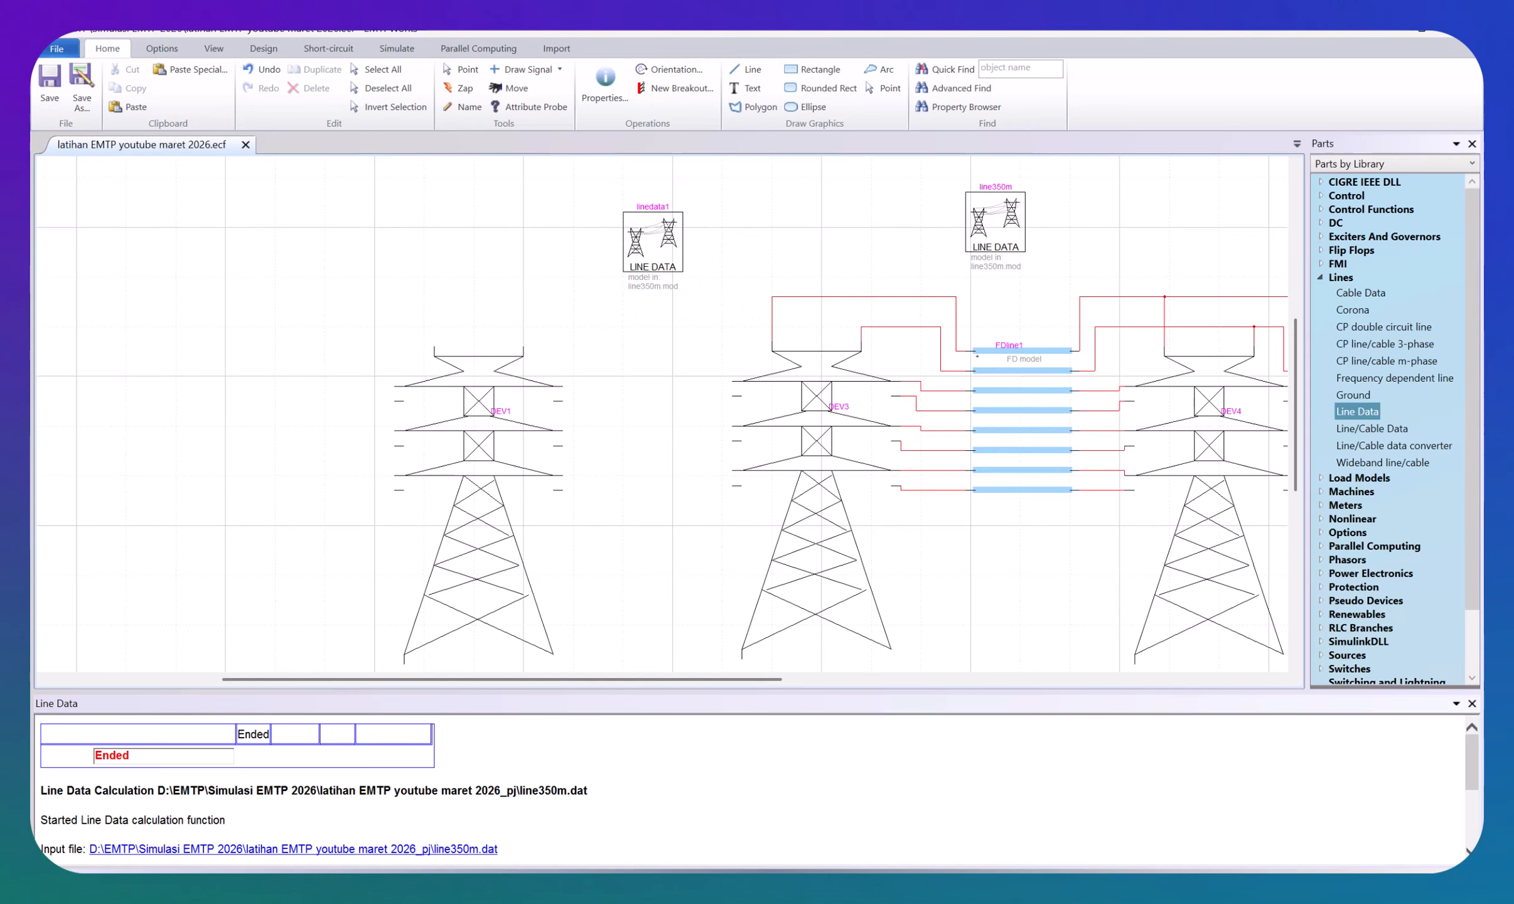
Step: Set the line length to 40 km in the copied Line Data block above the gap between towers DEV1 and DEV3
double_click(671, 259)
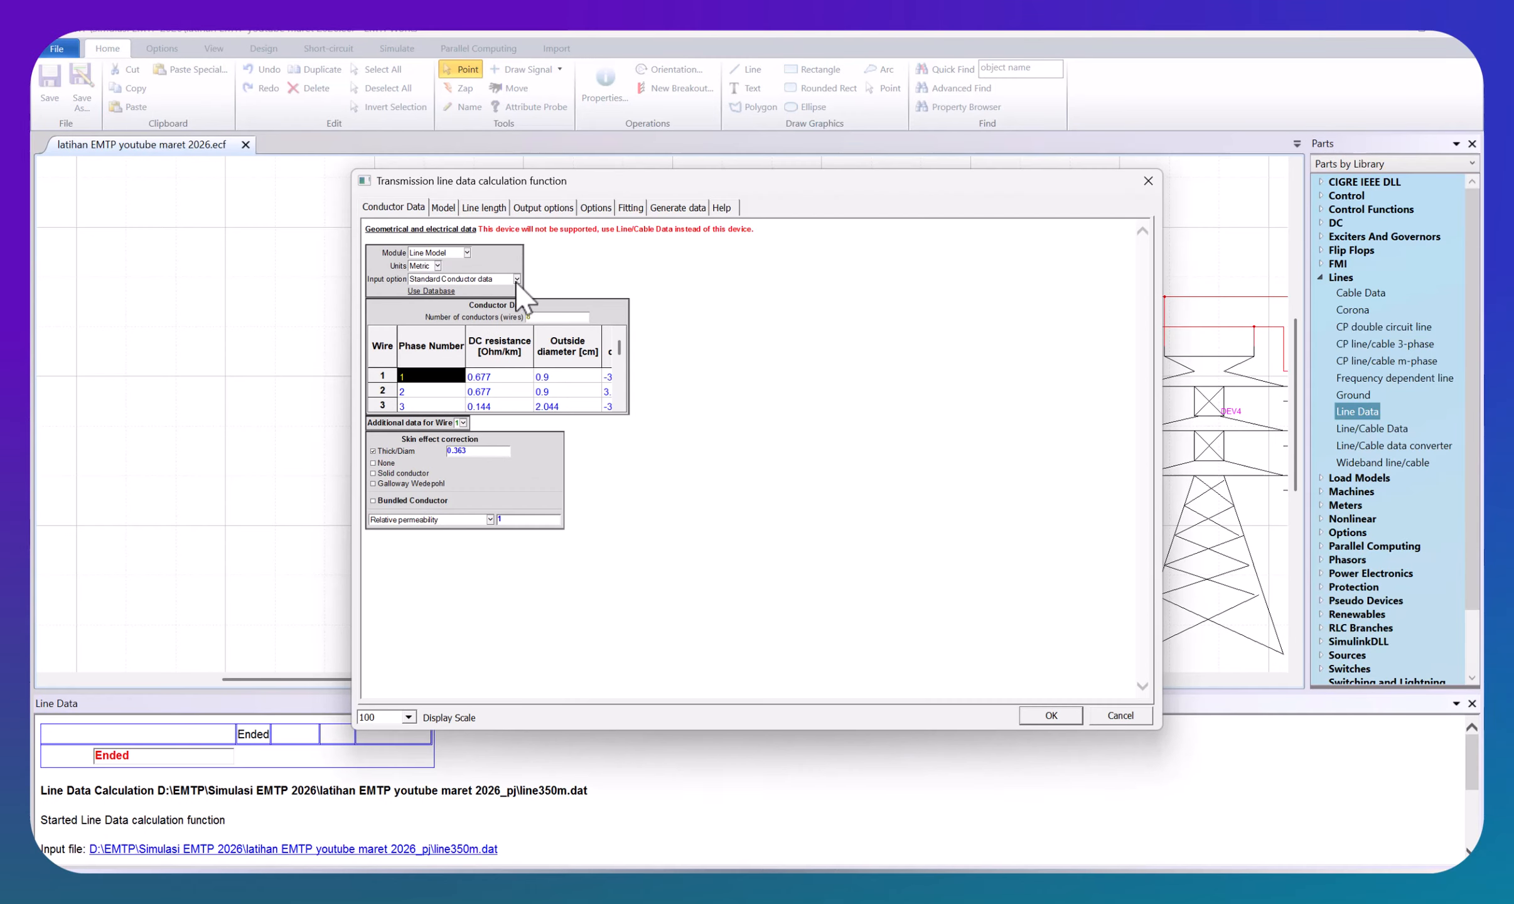
click(487, 207)
drag(506, 254, 435, 257)
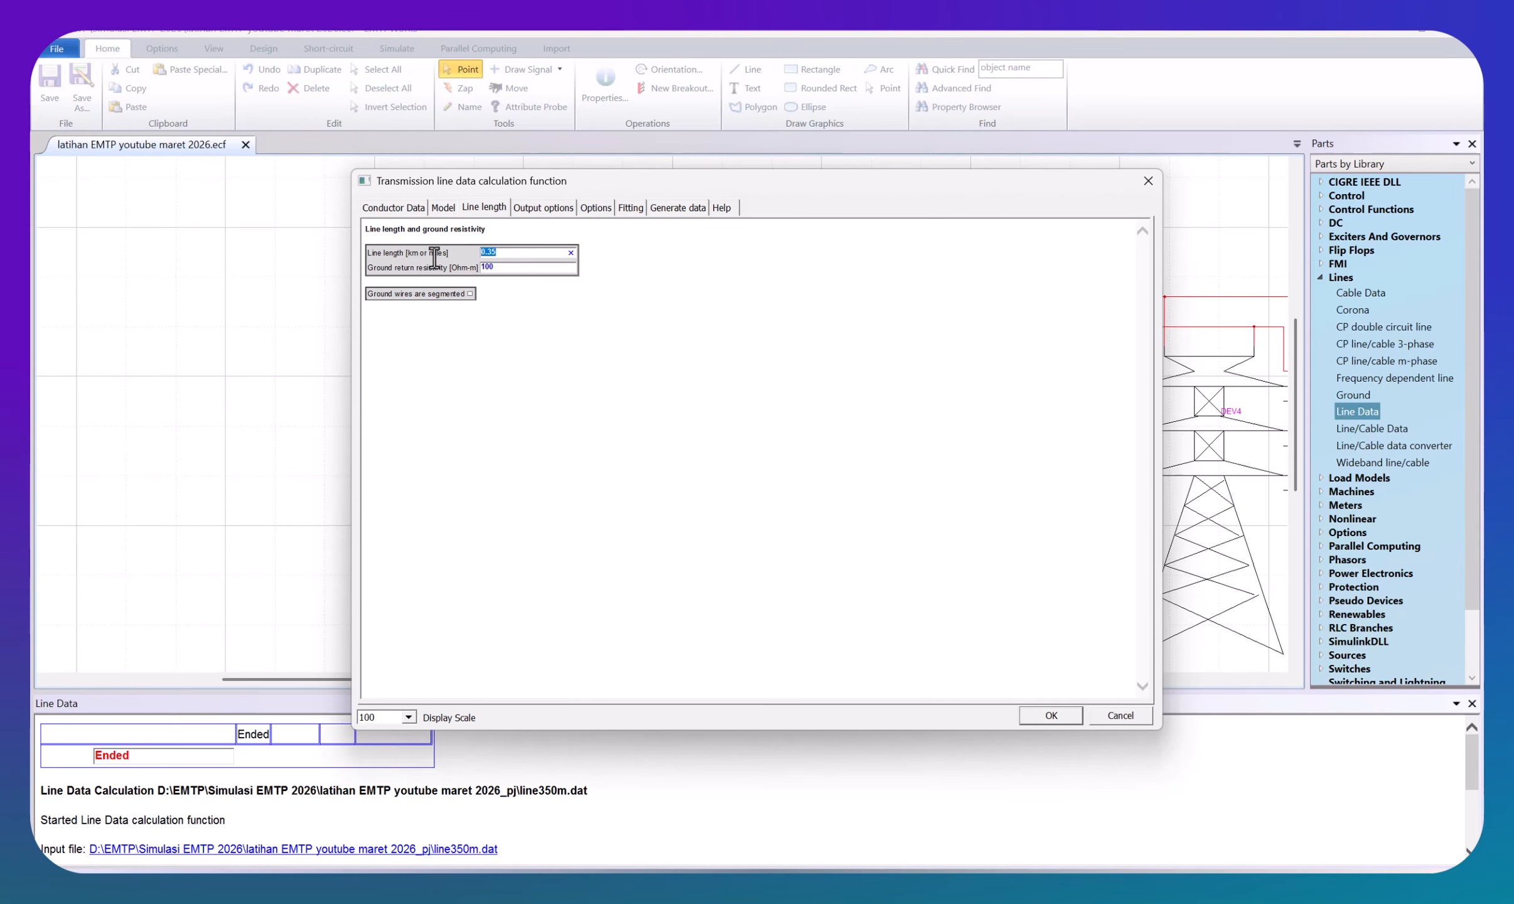
text(40)
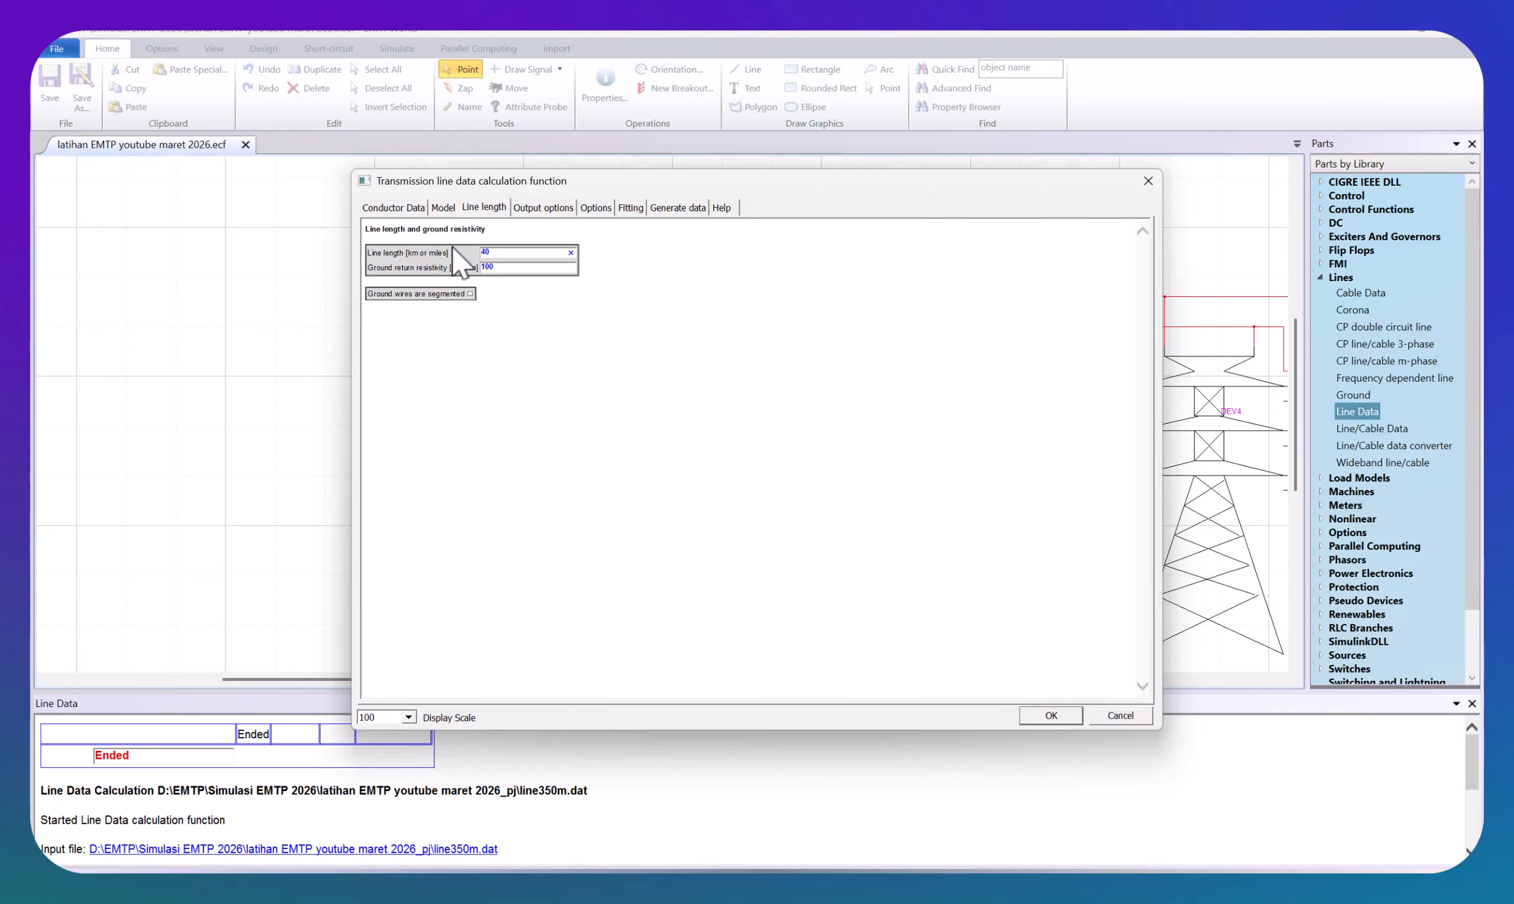
Step: Name the block's case data file line40km and run the case to create its line model data file
click(674, 209)
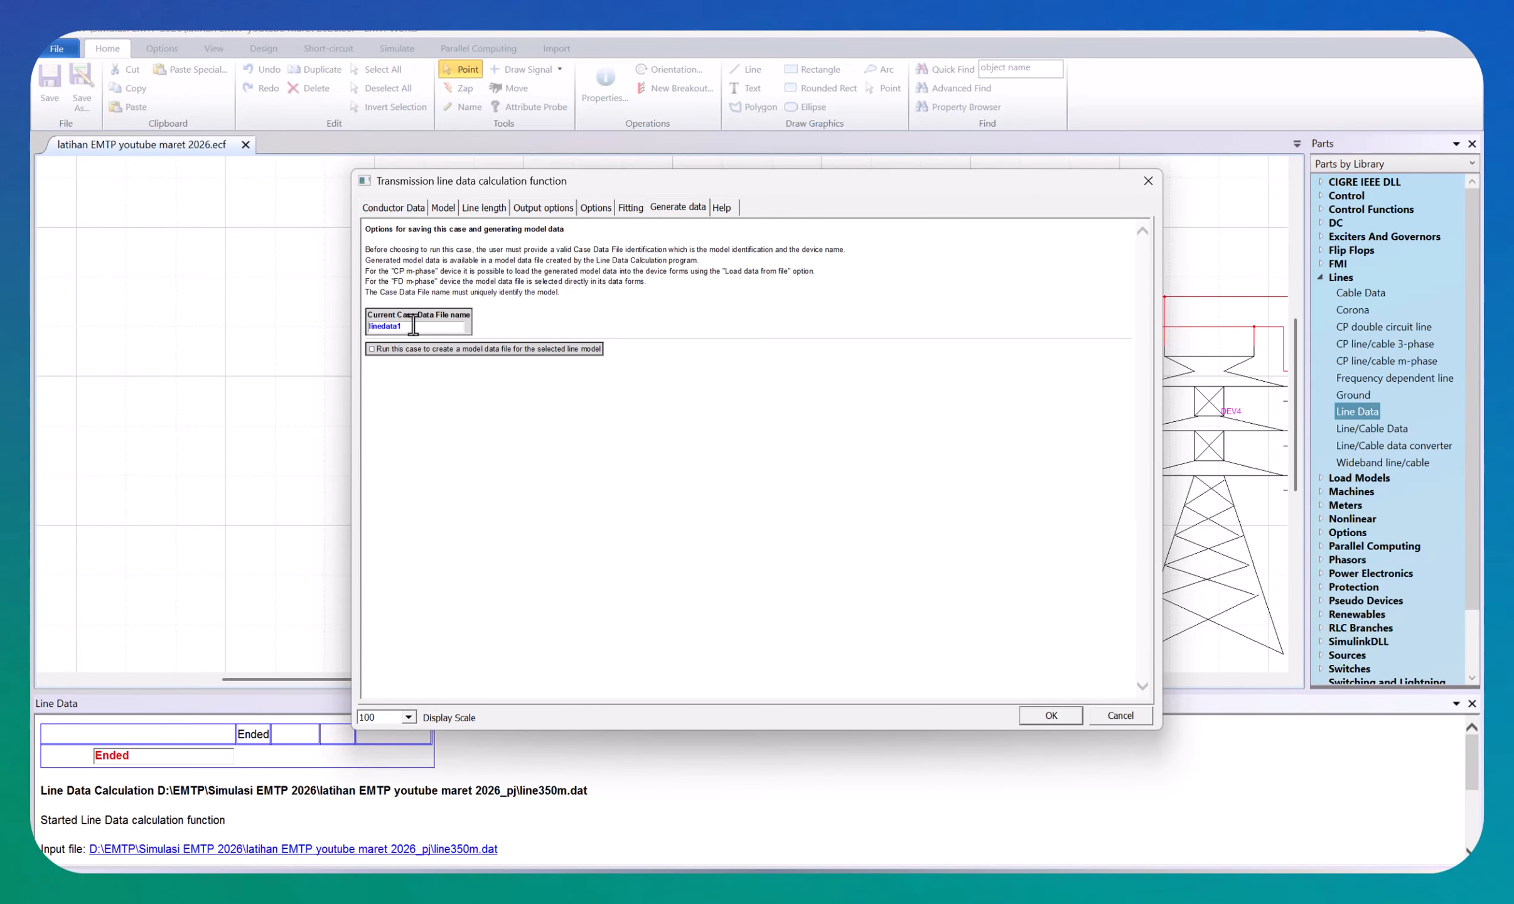
click(422, 326)
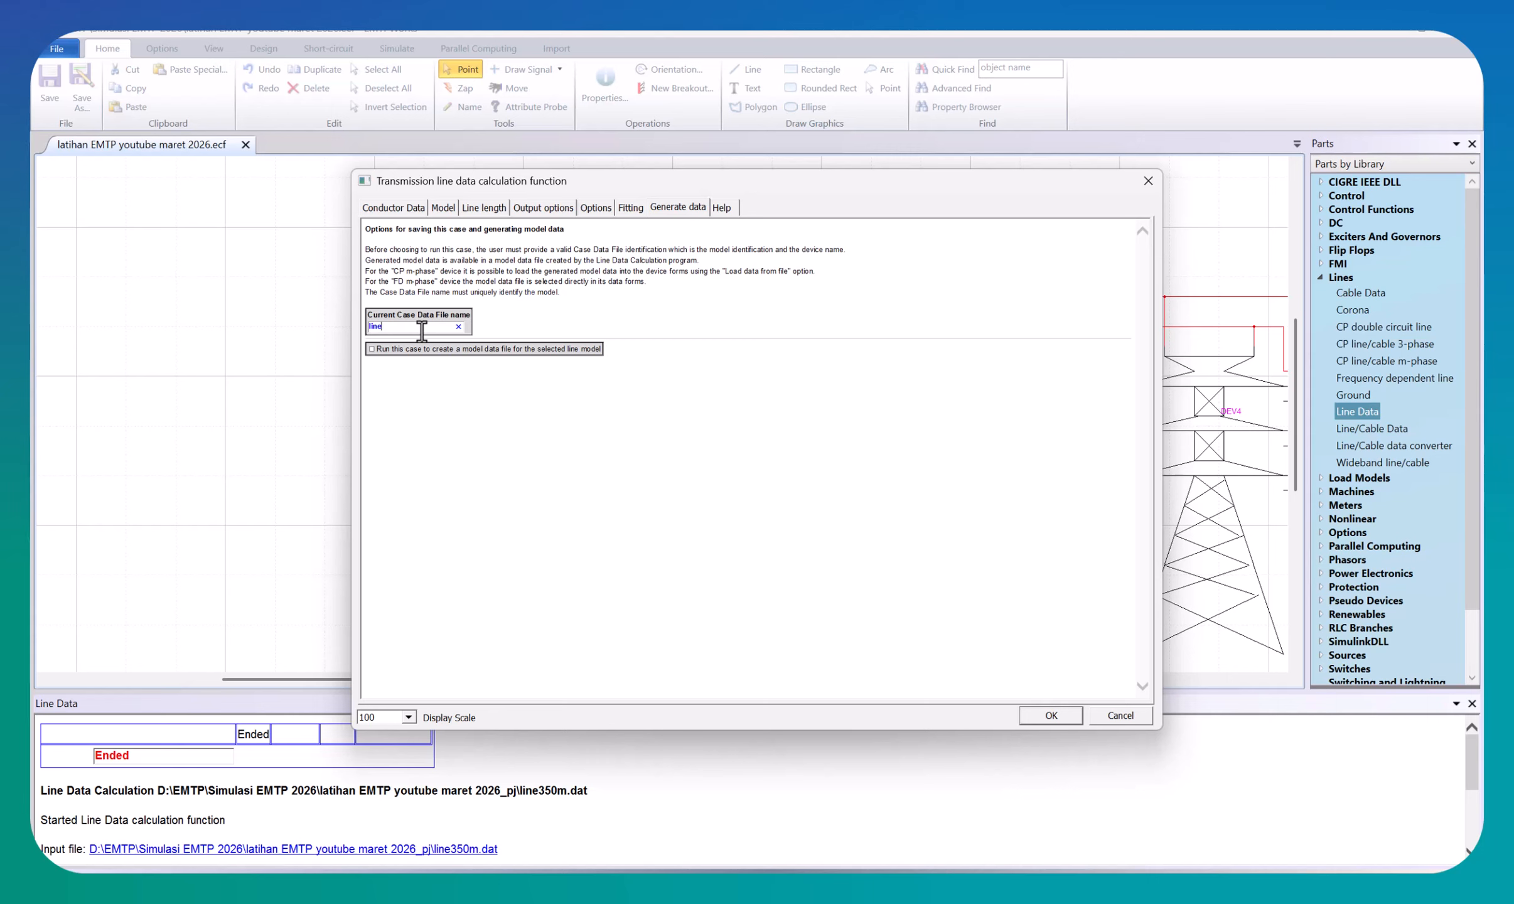
text(40)
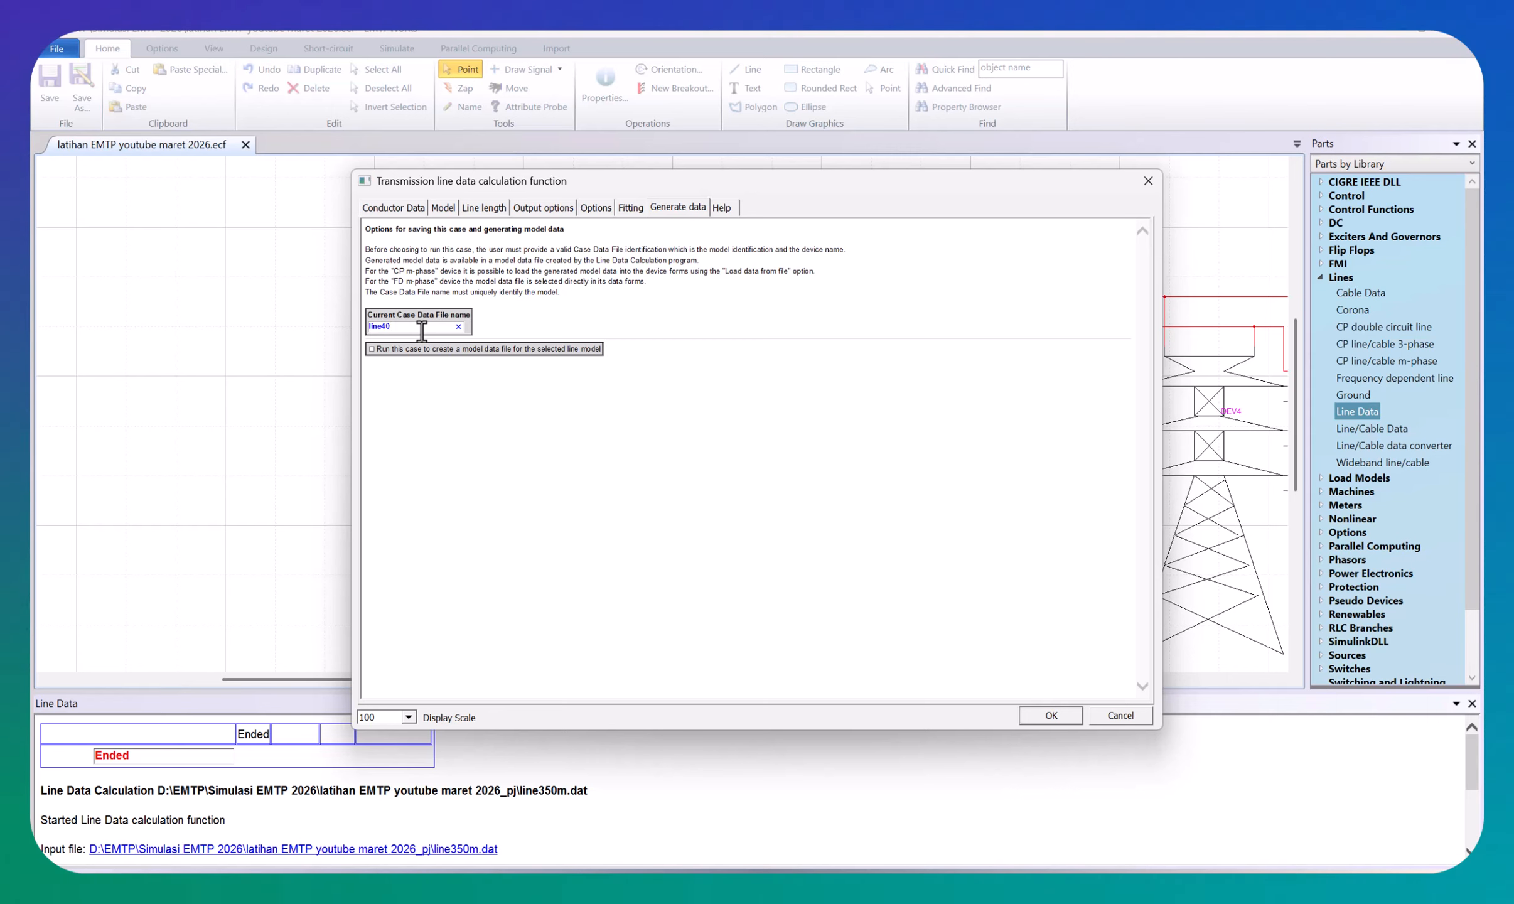
text(km)
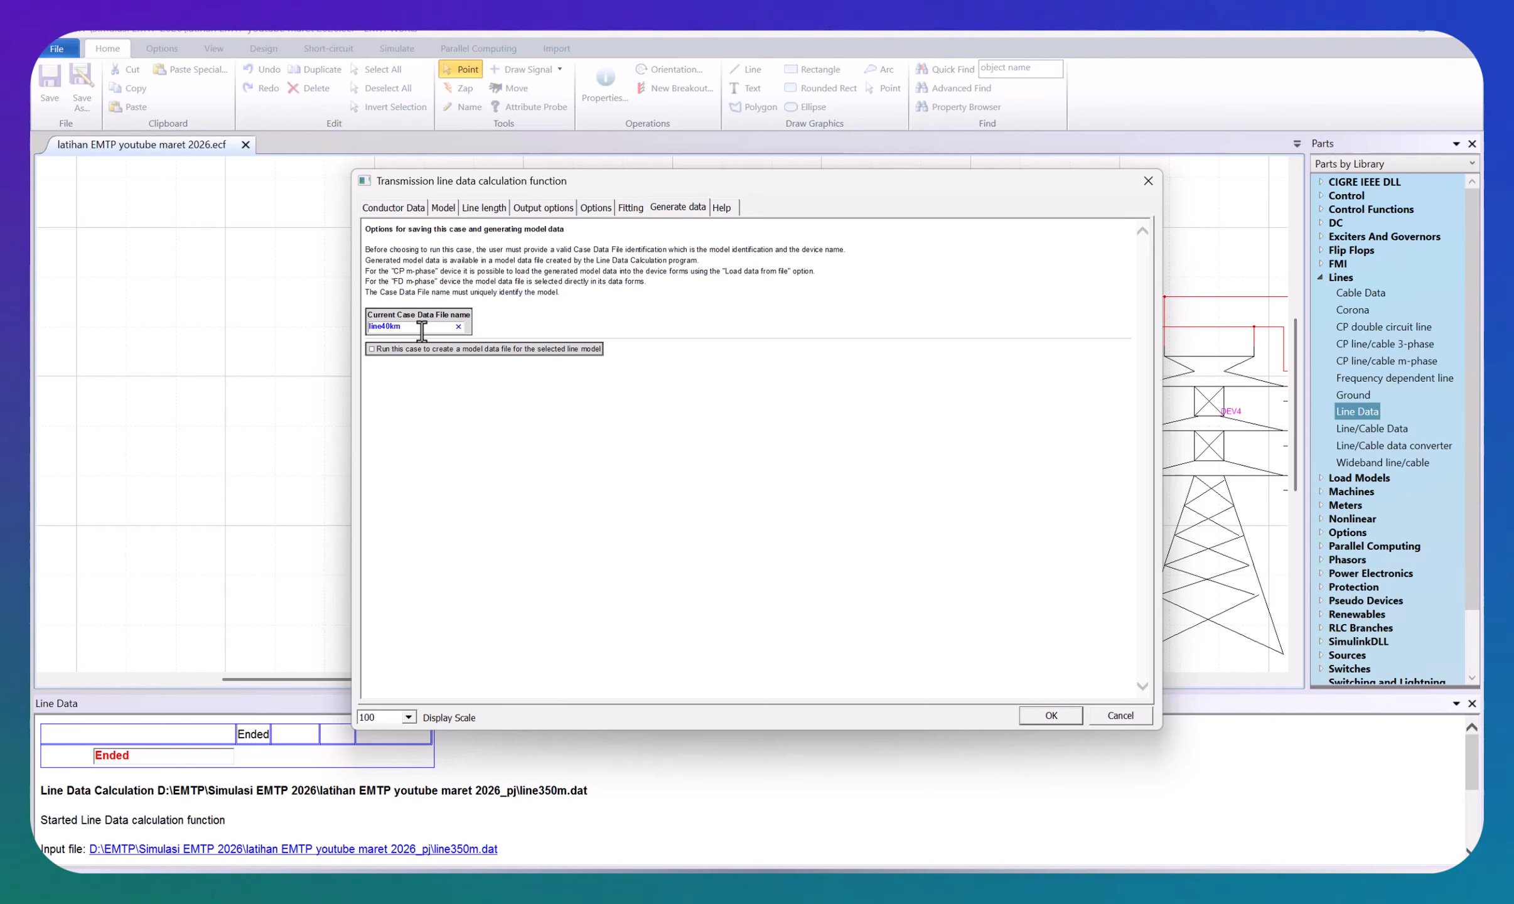
click(371, 350)
click(1044, 713)
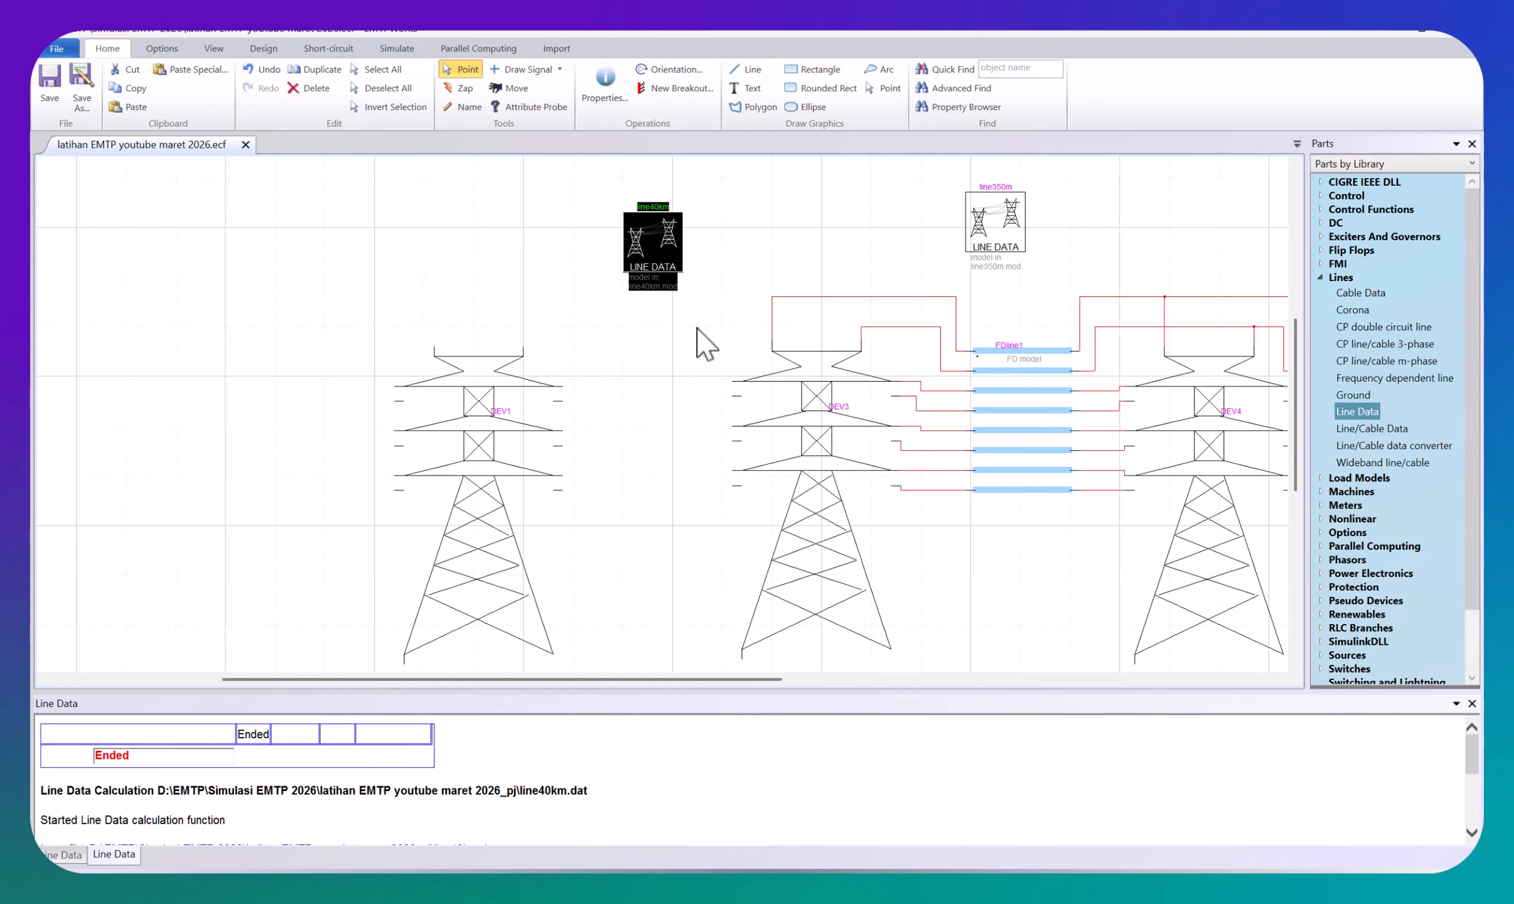
click(650, 295)
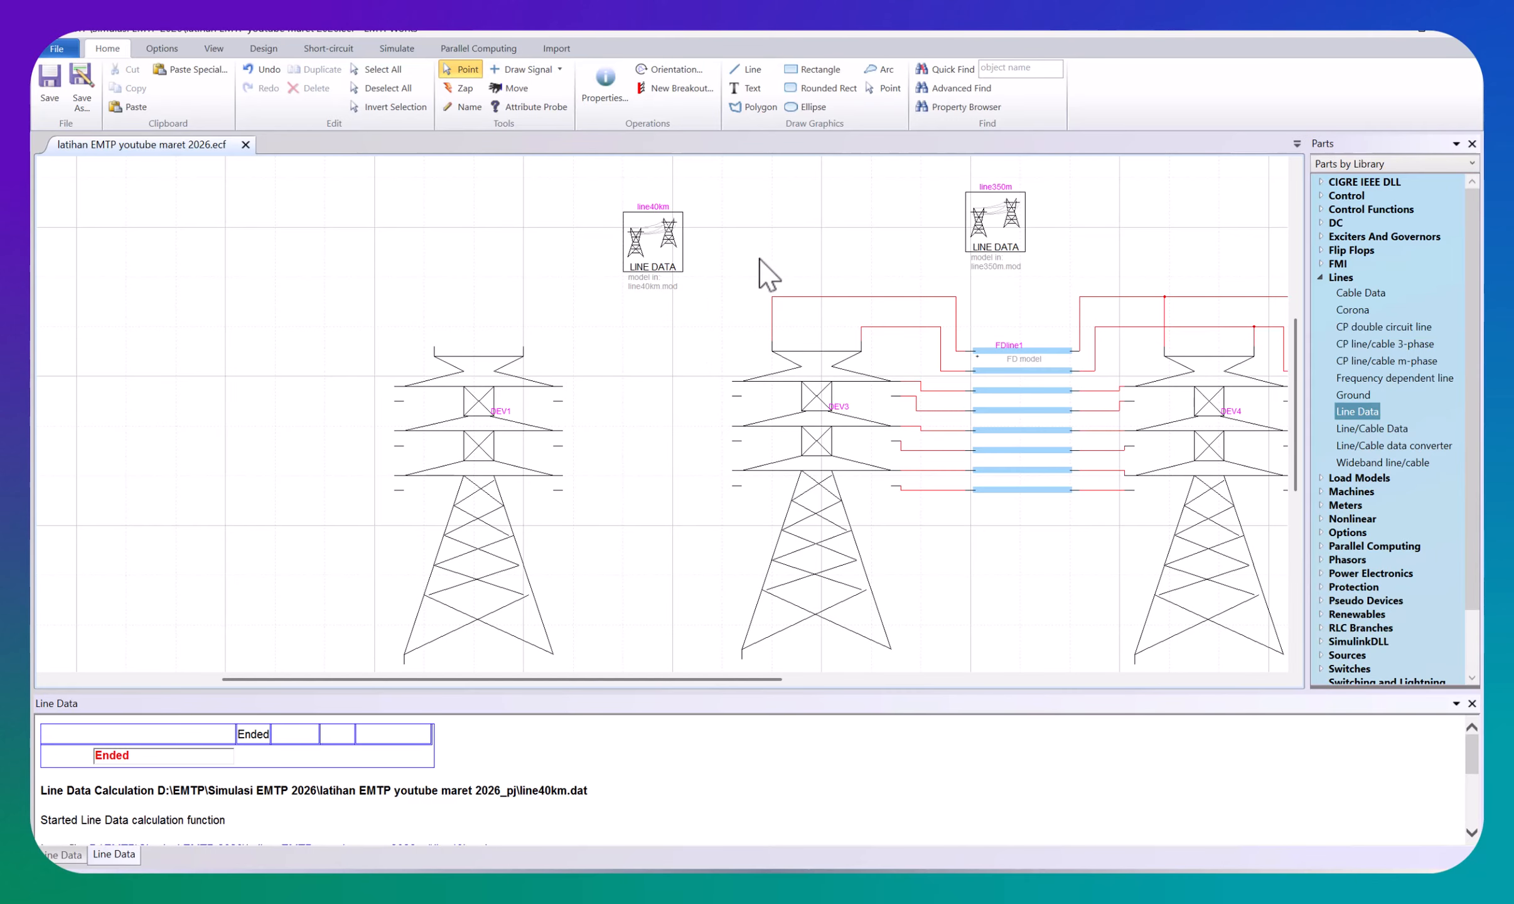
Step: Copy FDline1 and place the copy between towers DEV1 and DEV3, below the line40km Line Data block
click(1011, 404)
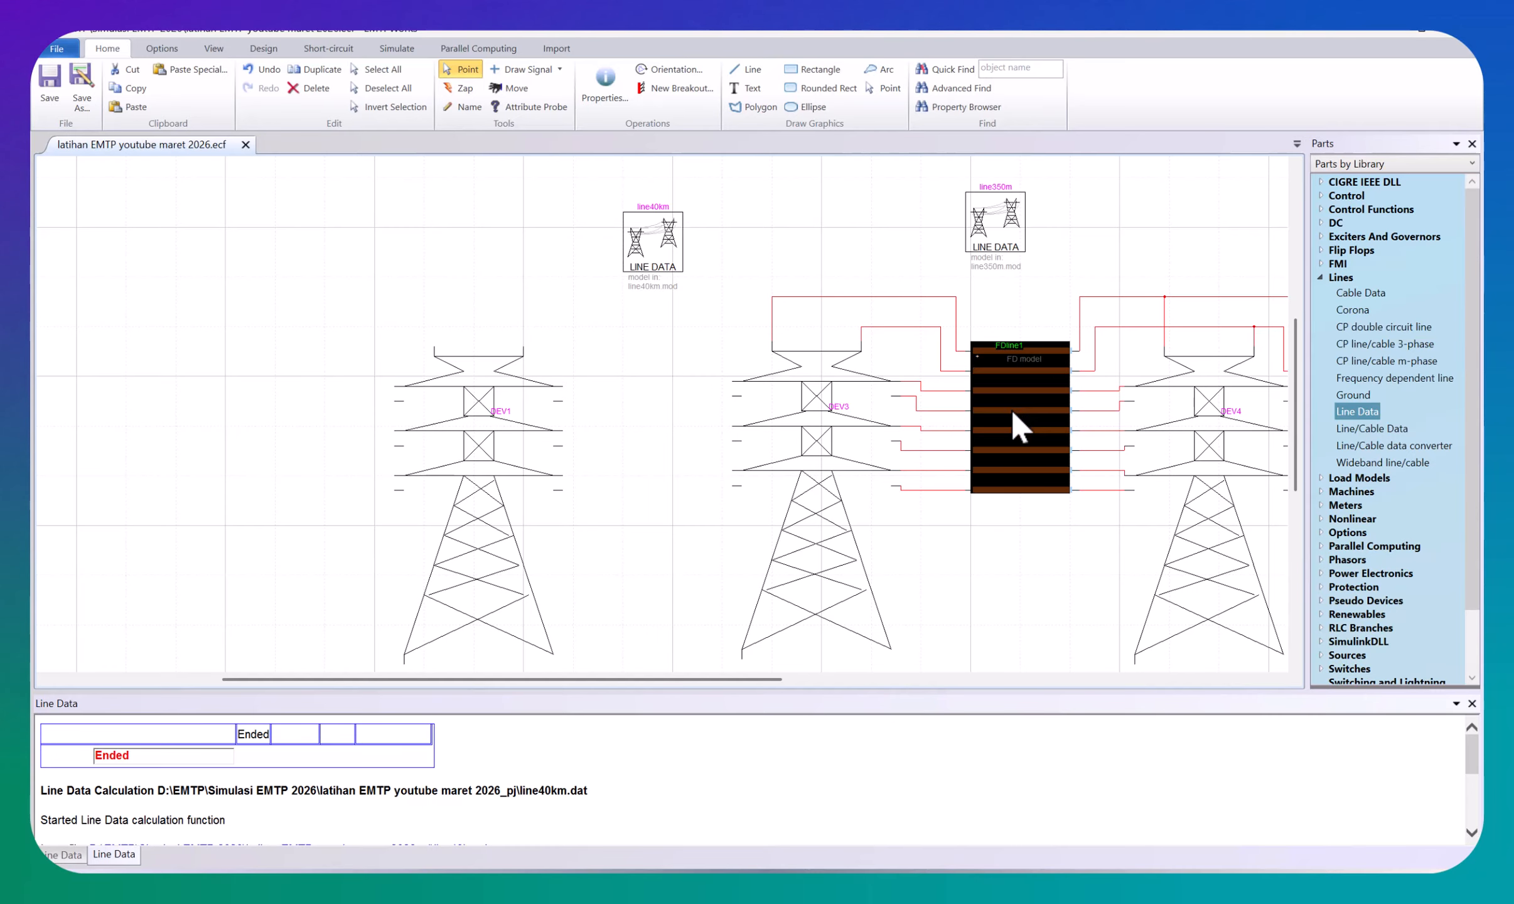
key(ctrl+c)
key(ctrl+v)
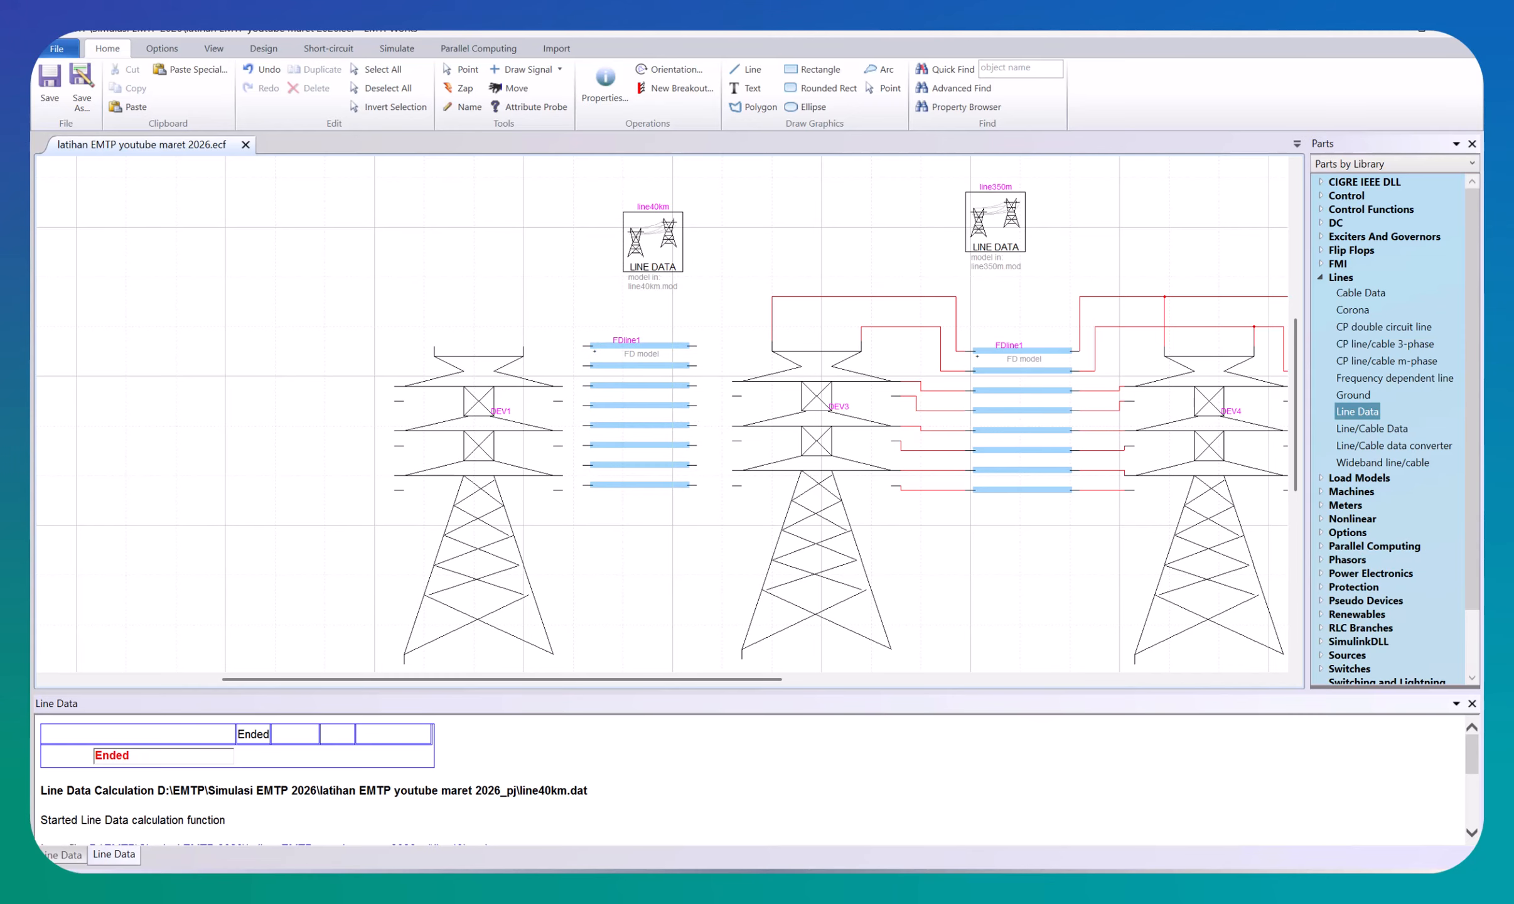
click(640, 415)
key(Escape)
Step: Shift tower DEV1 slightly left and up to line its arms up with tower DEV3's
click(515, 501)
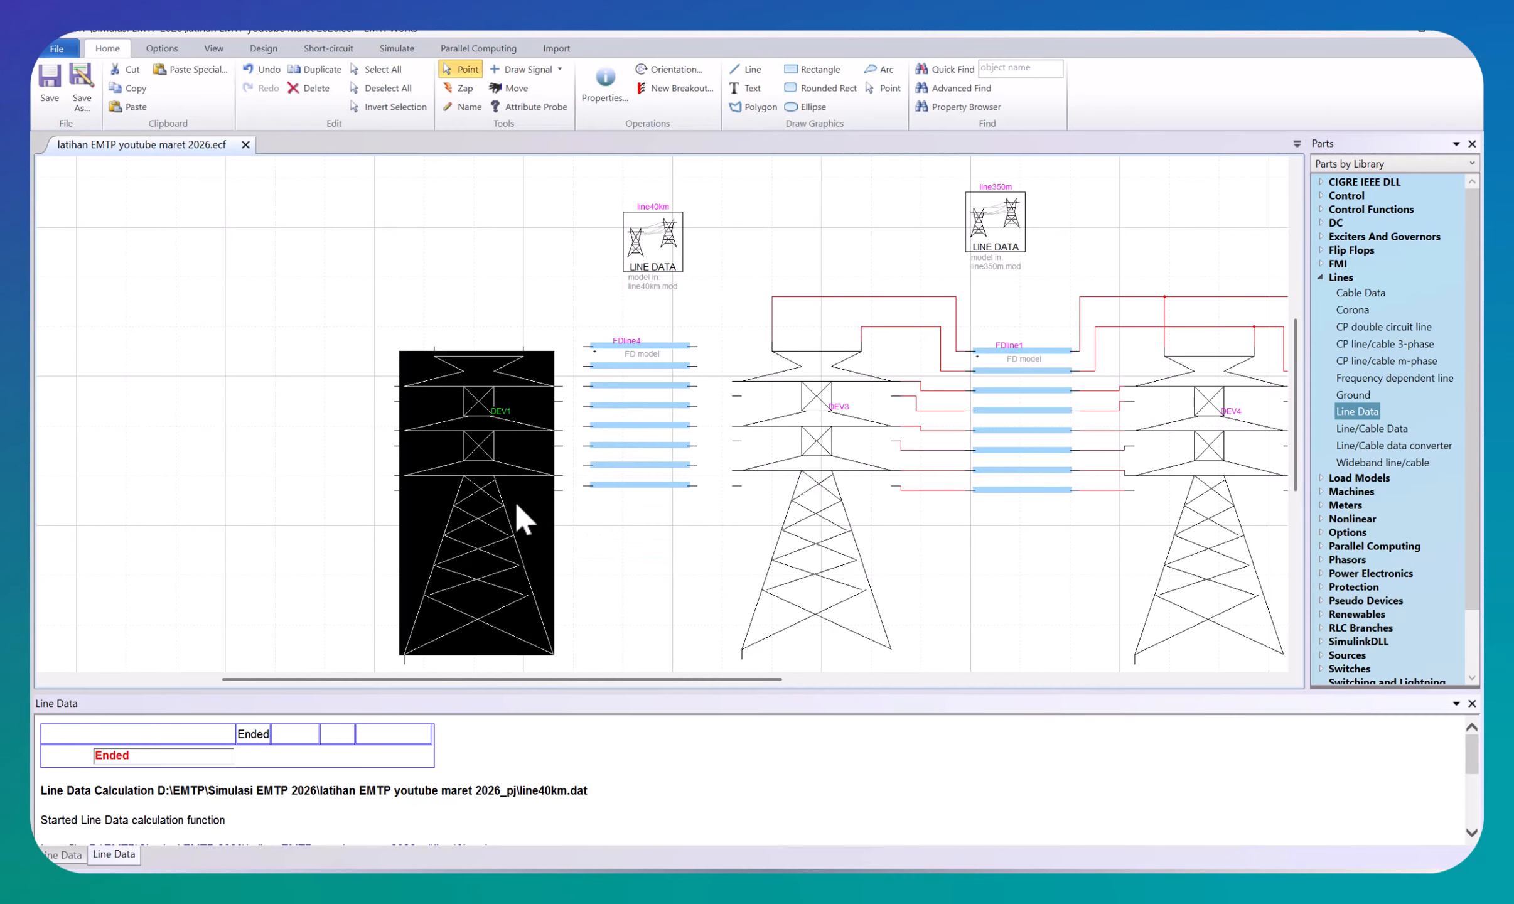
drag(500, 552, 481, 548)
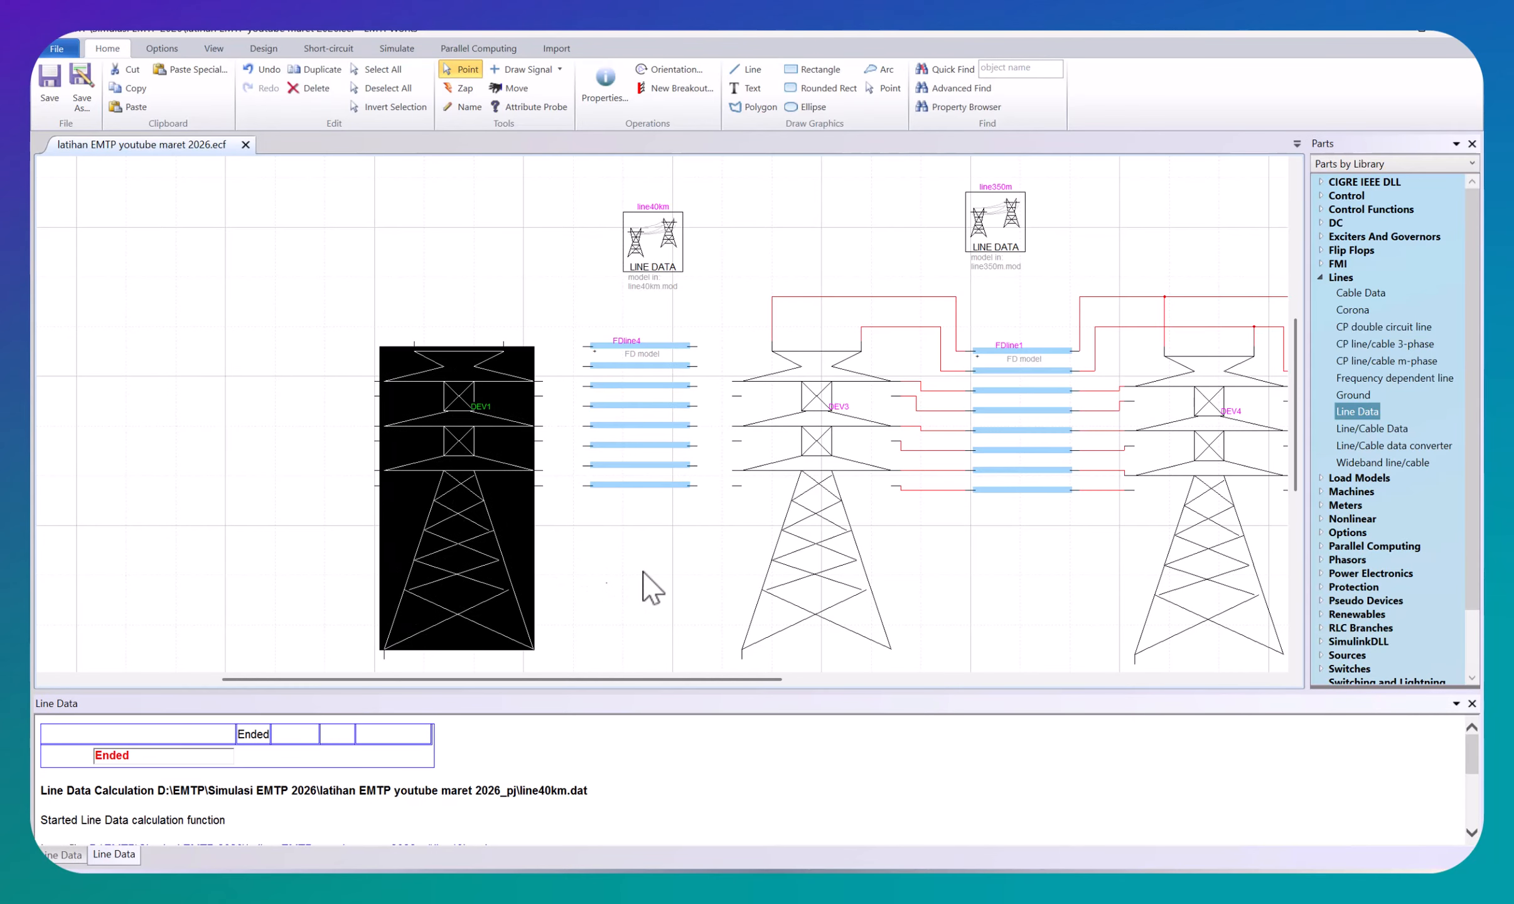
click(653, 586)
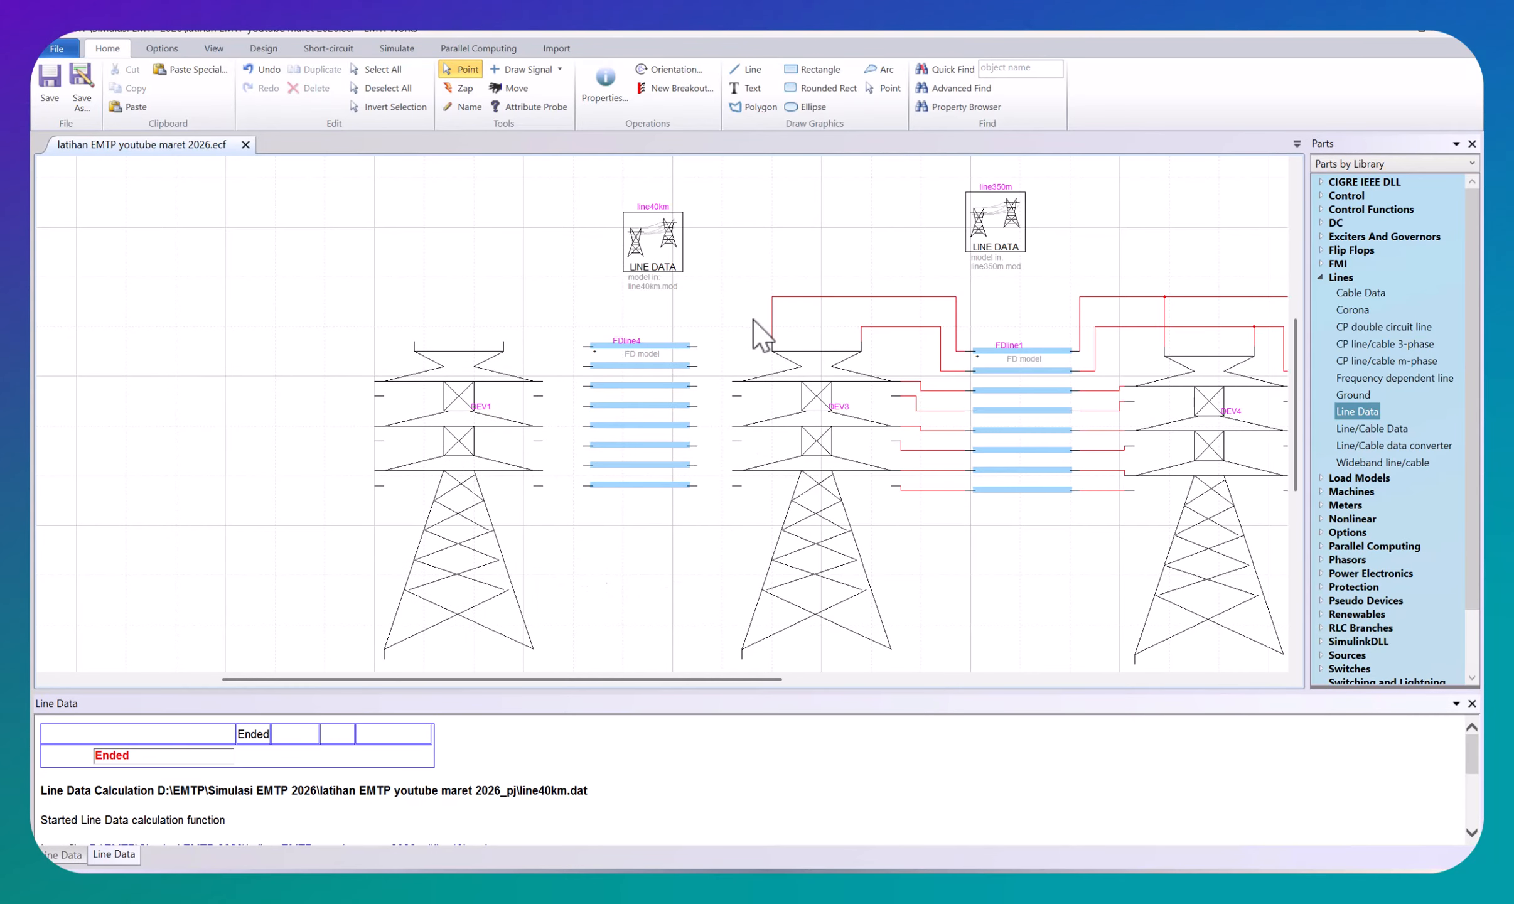
Step: Assign line40km.mod as the time-domain model data file of the FD line between towers DEV1 and DEV3
click(652, 387)
double_click(651, 387)
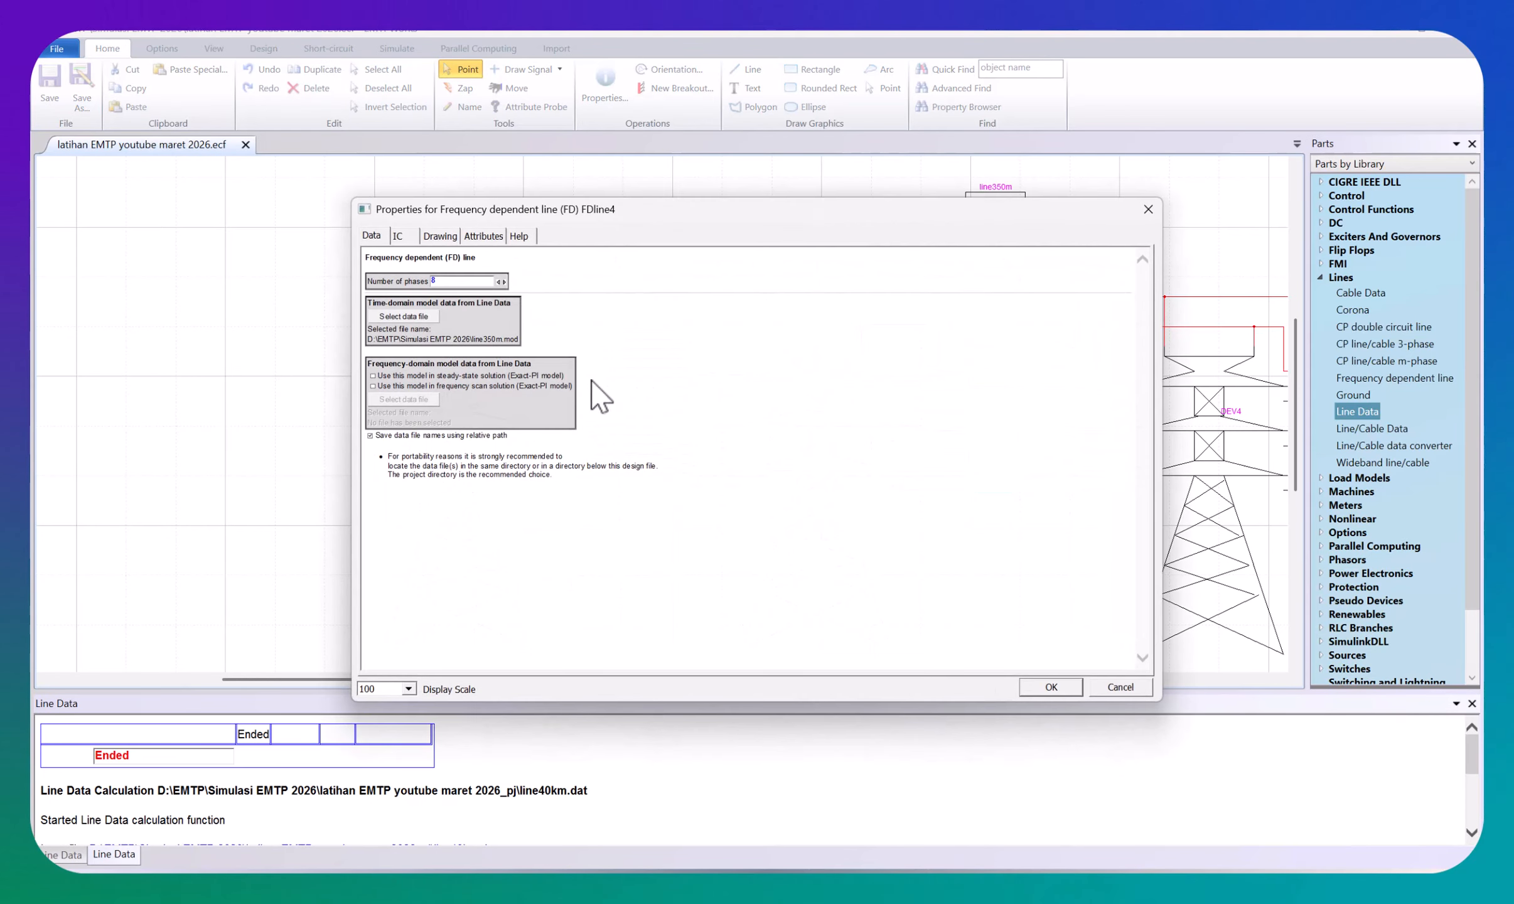
click(408, 315)
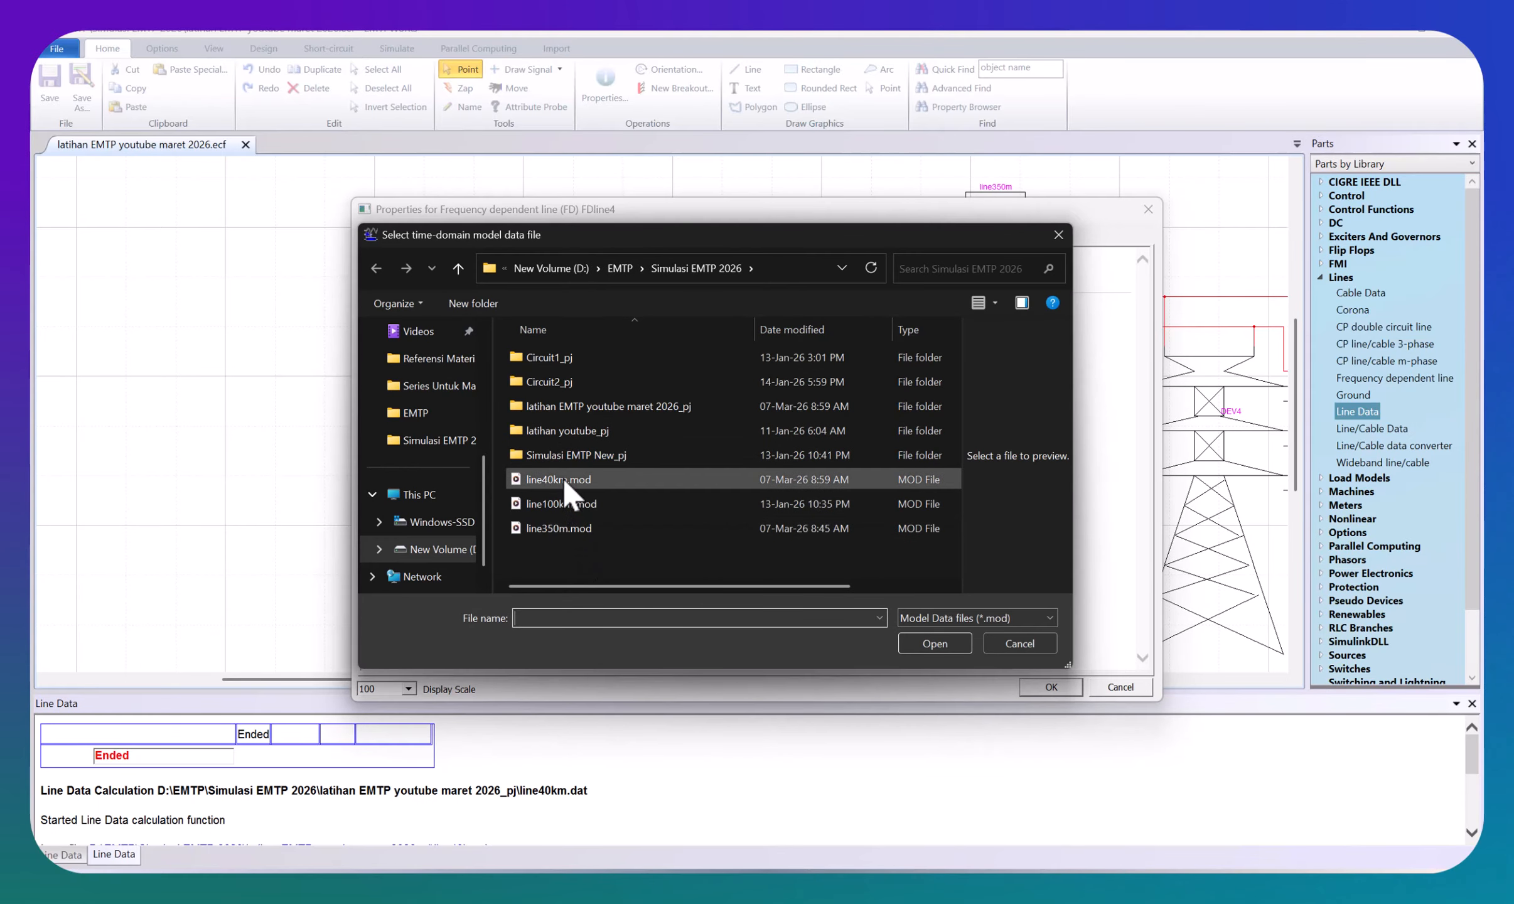
click(562, 477)
click(948, 646)
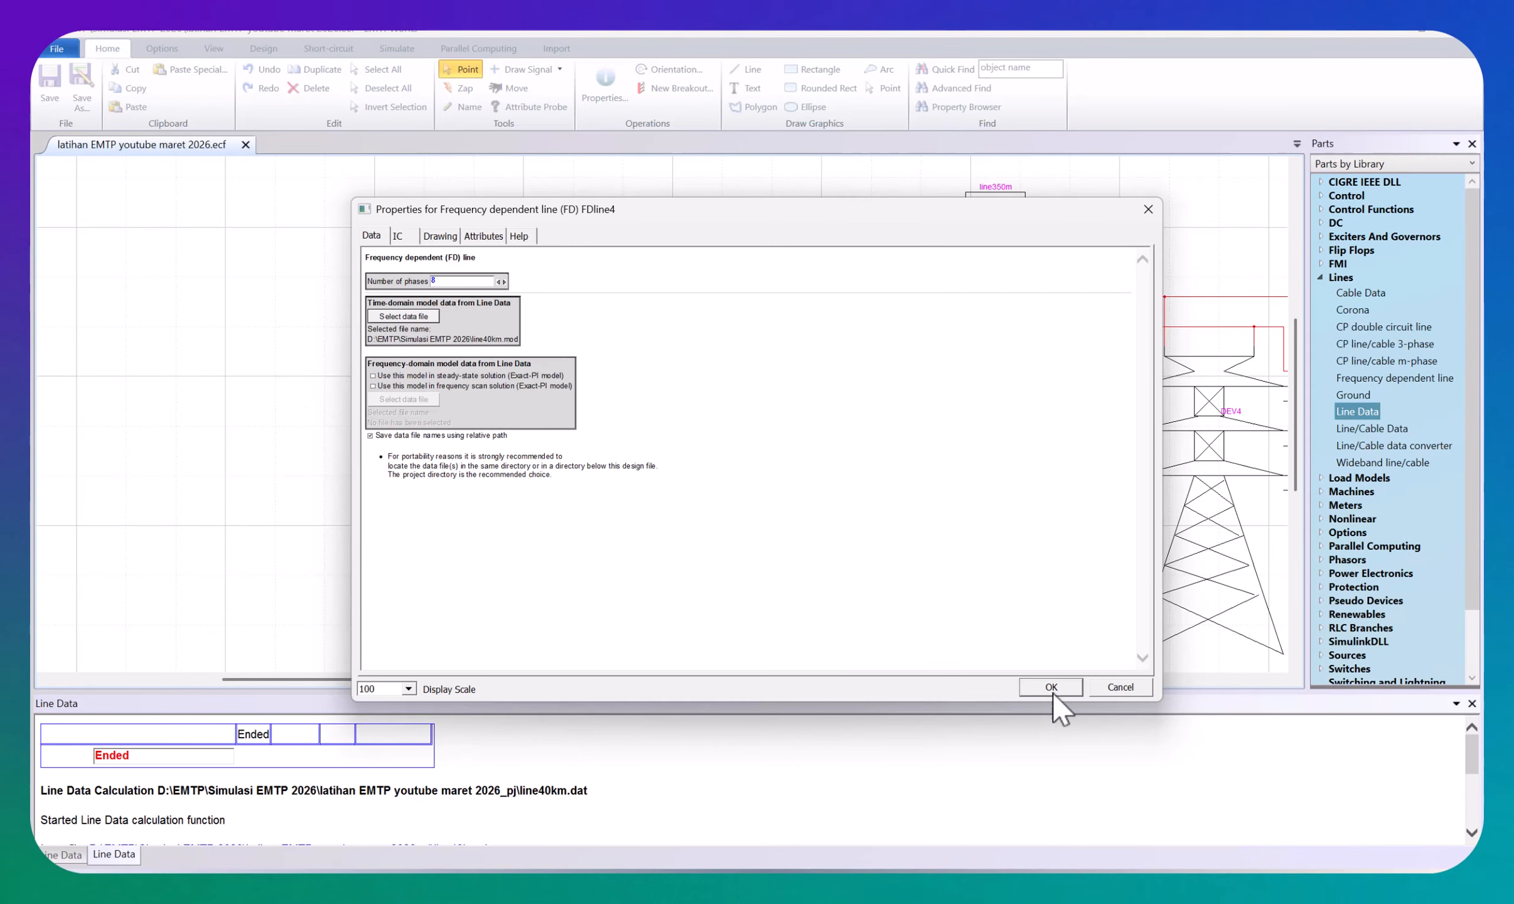
click(1053, 687)
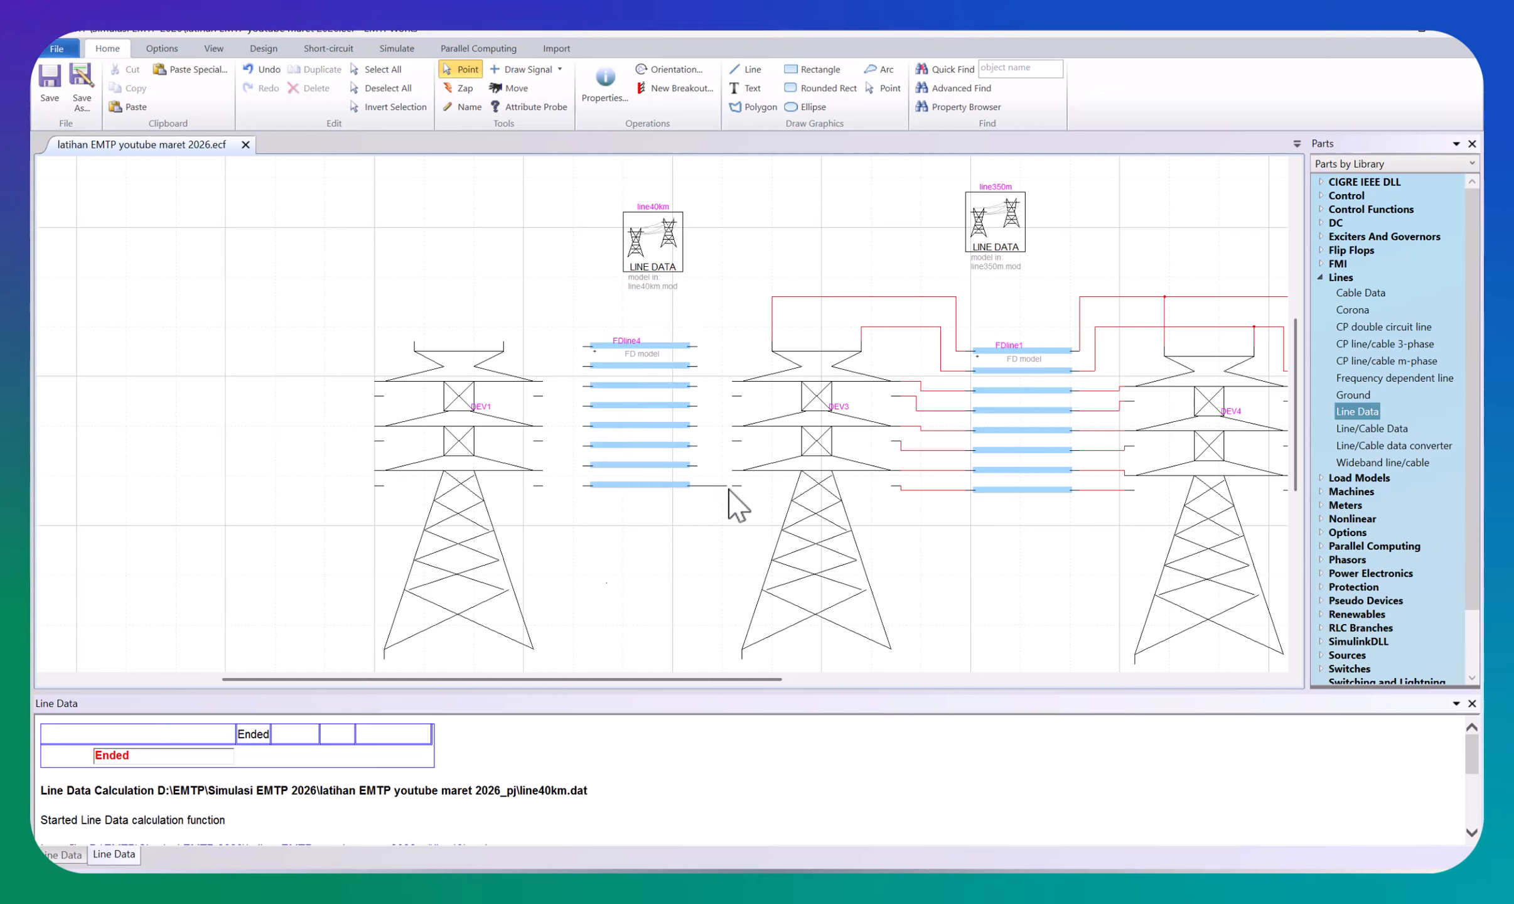
Step: Wire FDline4's eight right-side terminals to tower DEV3's left-side arm terminals and the two wires above its peaks
drag(728, 489, 733, 328)
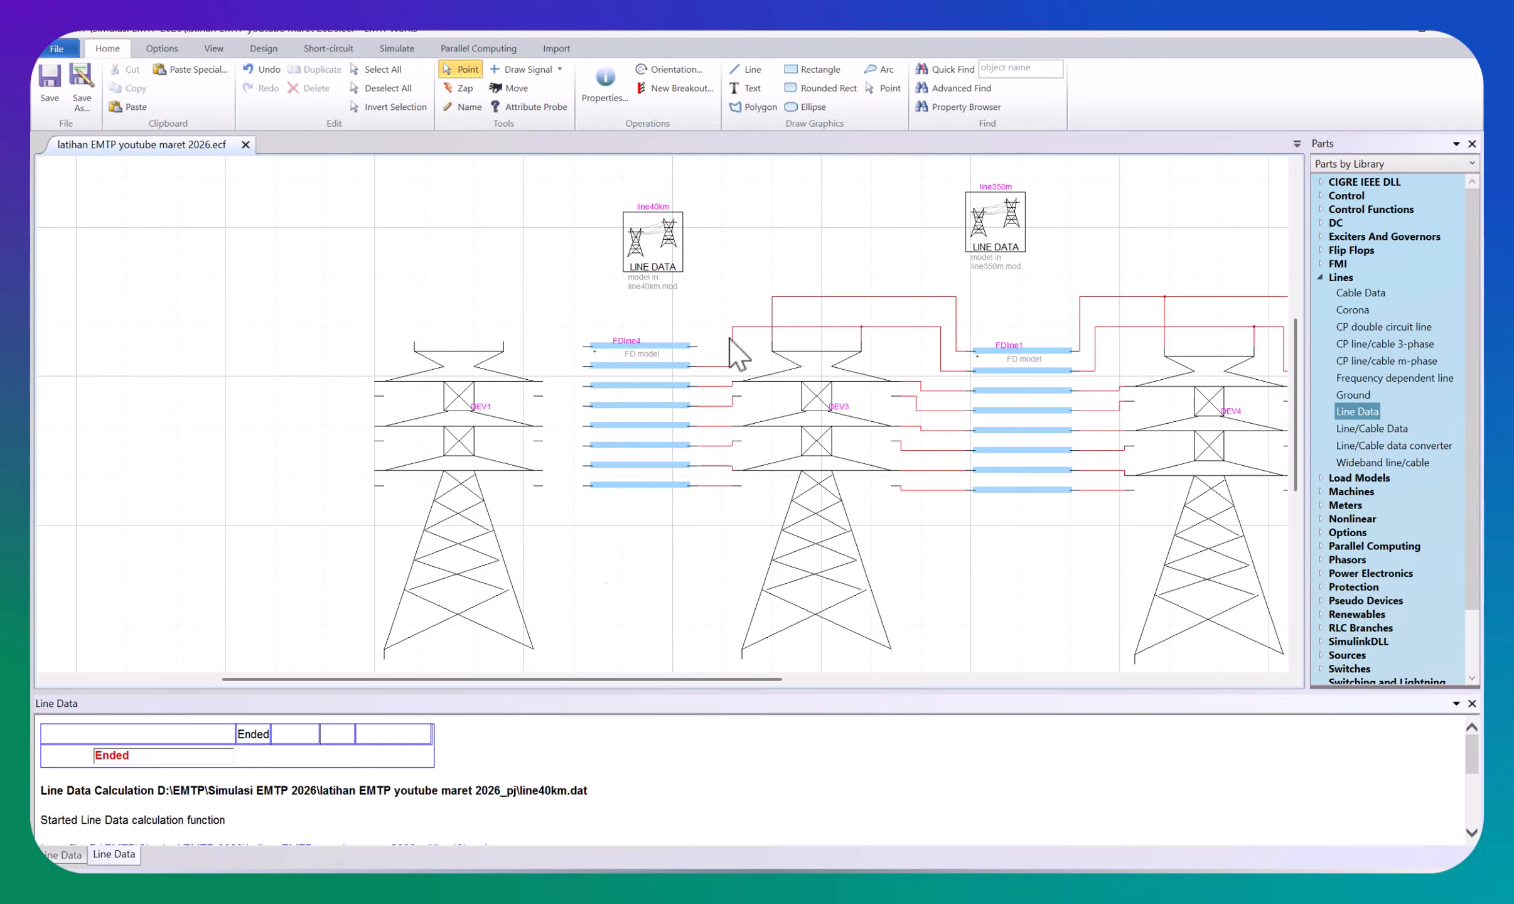
mouse_move(704, 344)
mouse_down()
mouse_move(708, 301)
mouse_move(773, 297)
mouse_up()
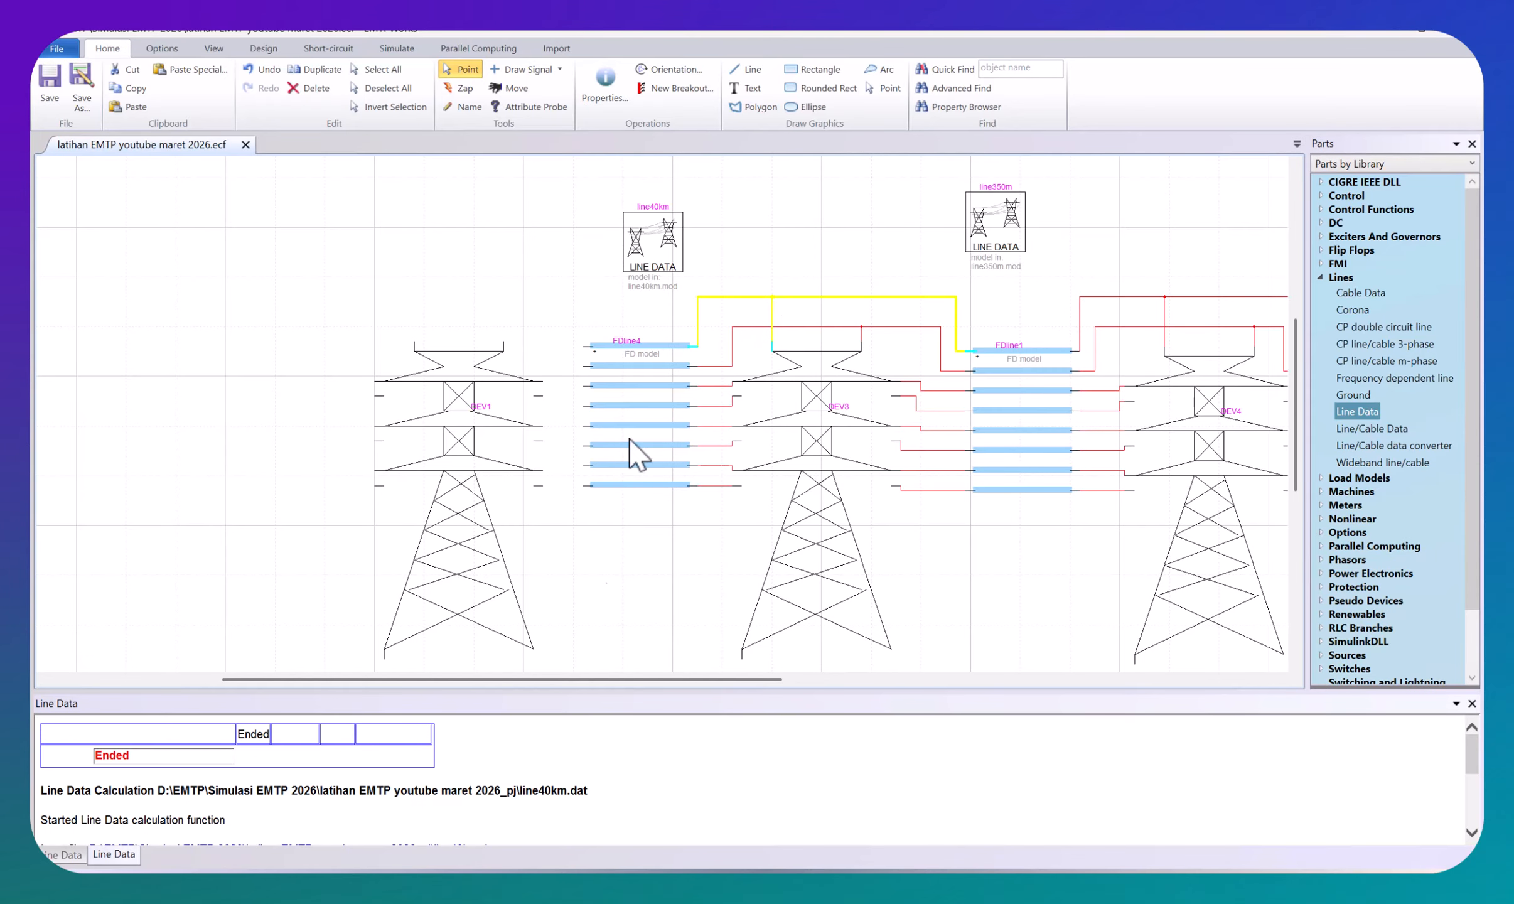
Step: Wire FDline4's lower six left-side terminals to tower DEV1's right-side arm terminals, redoing the incorrectly drawn wire
drag(589, 487, 544, 471)
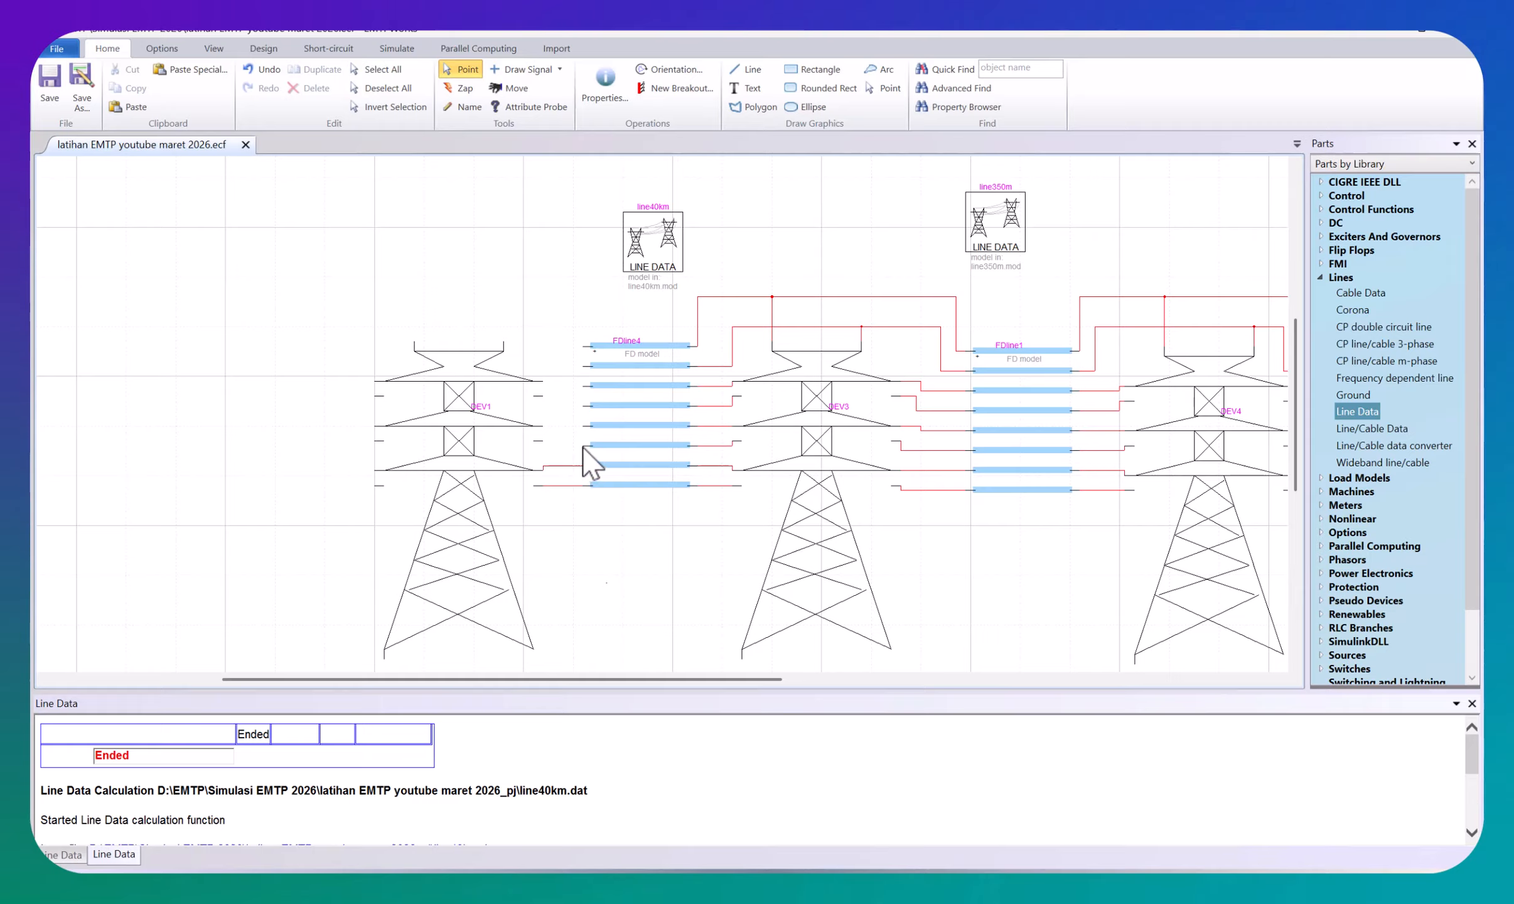
click(560, 445)
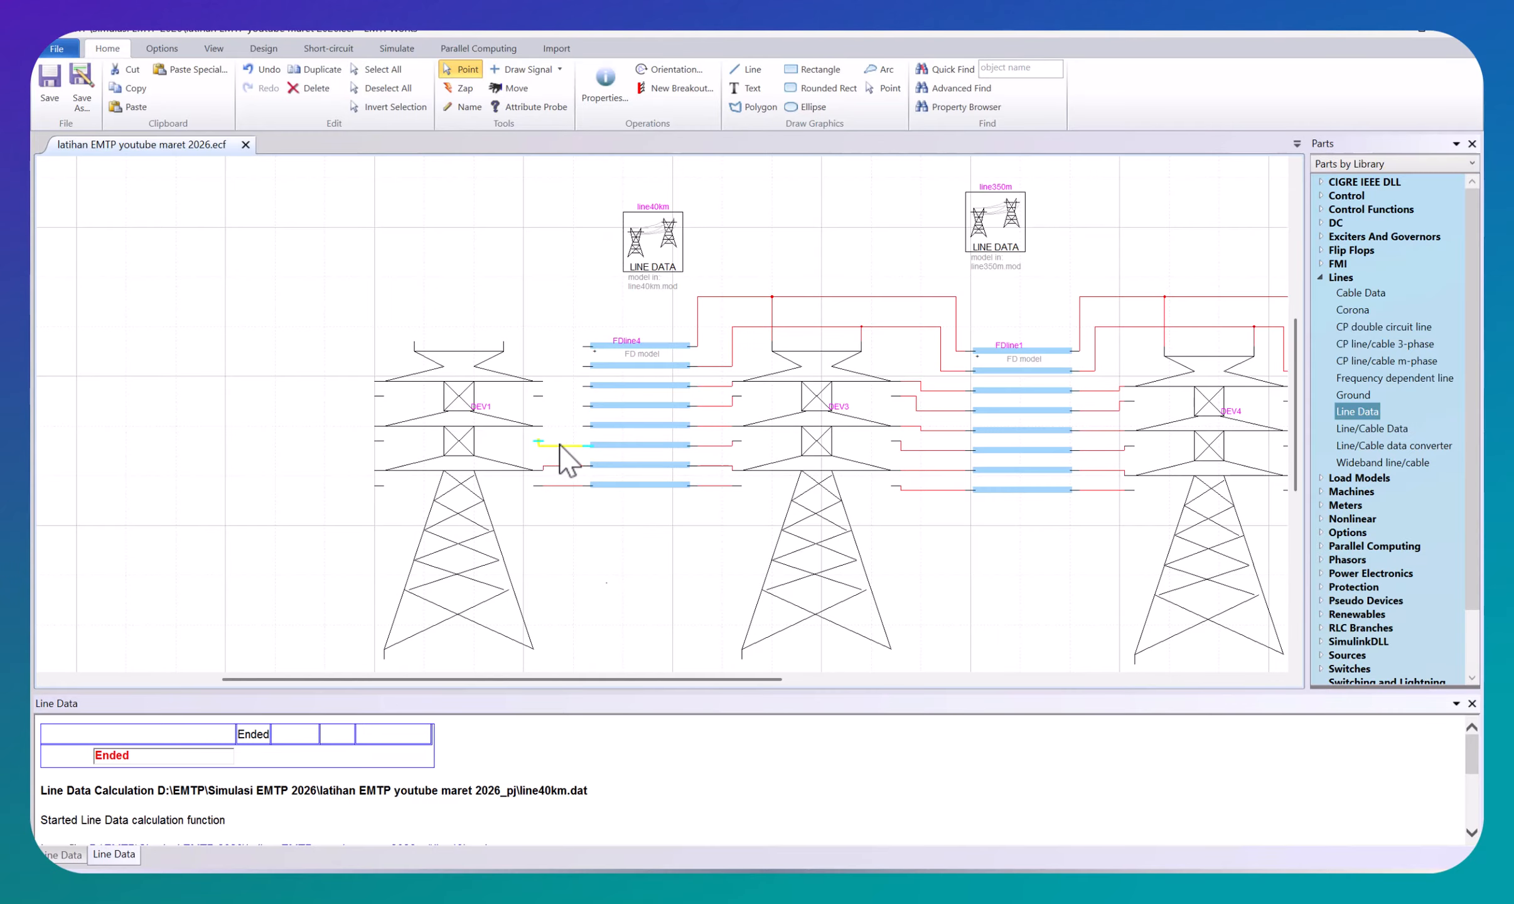
key(Delete)
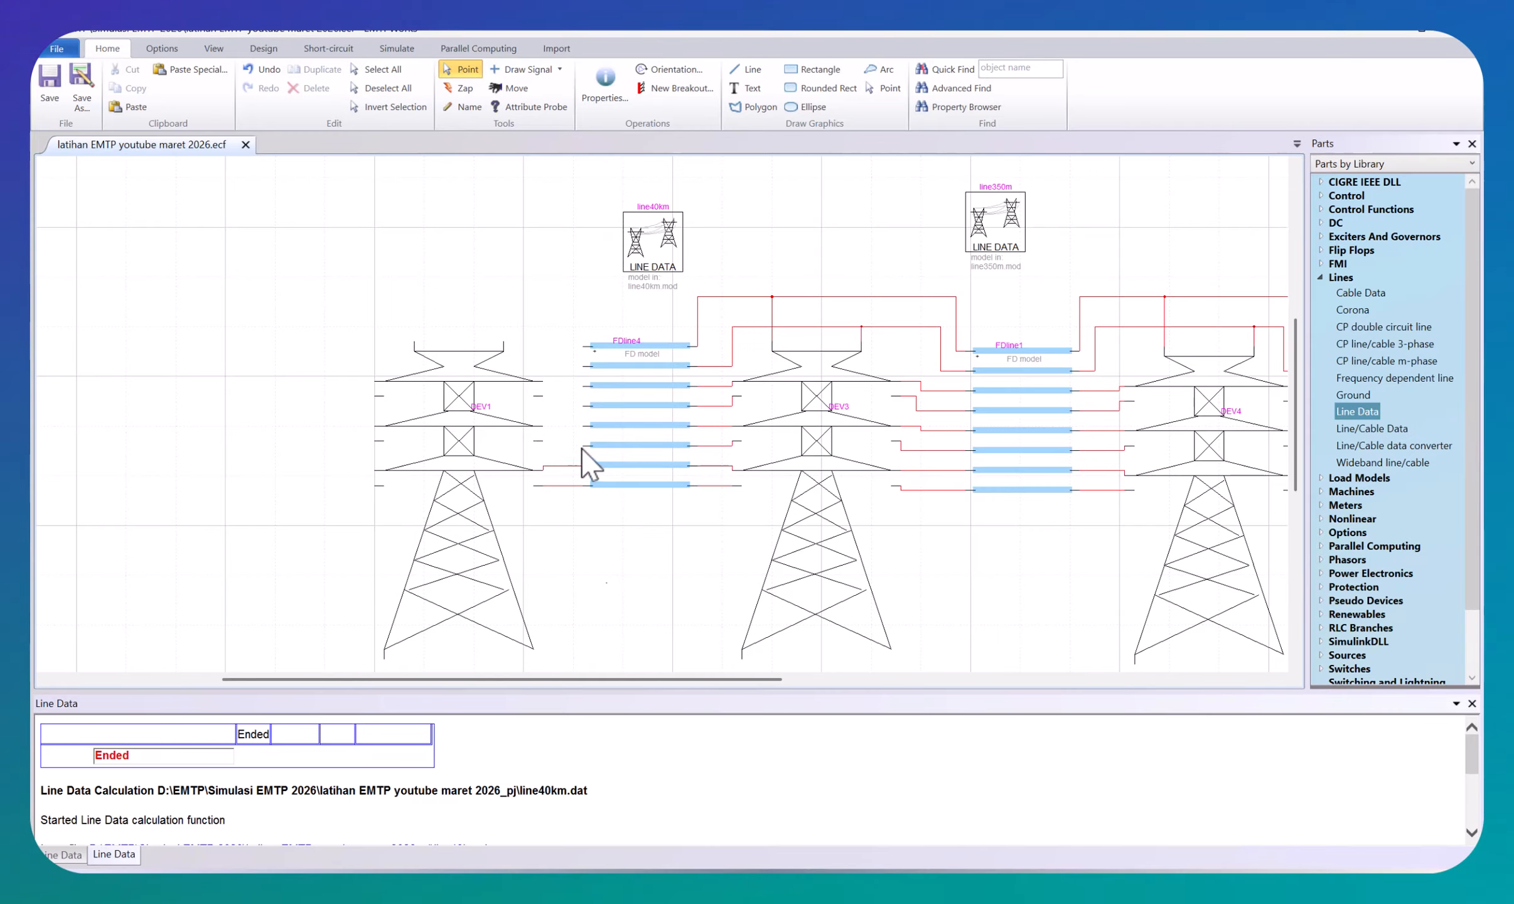
drag(585, 447, 545, 442)
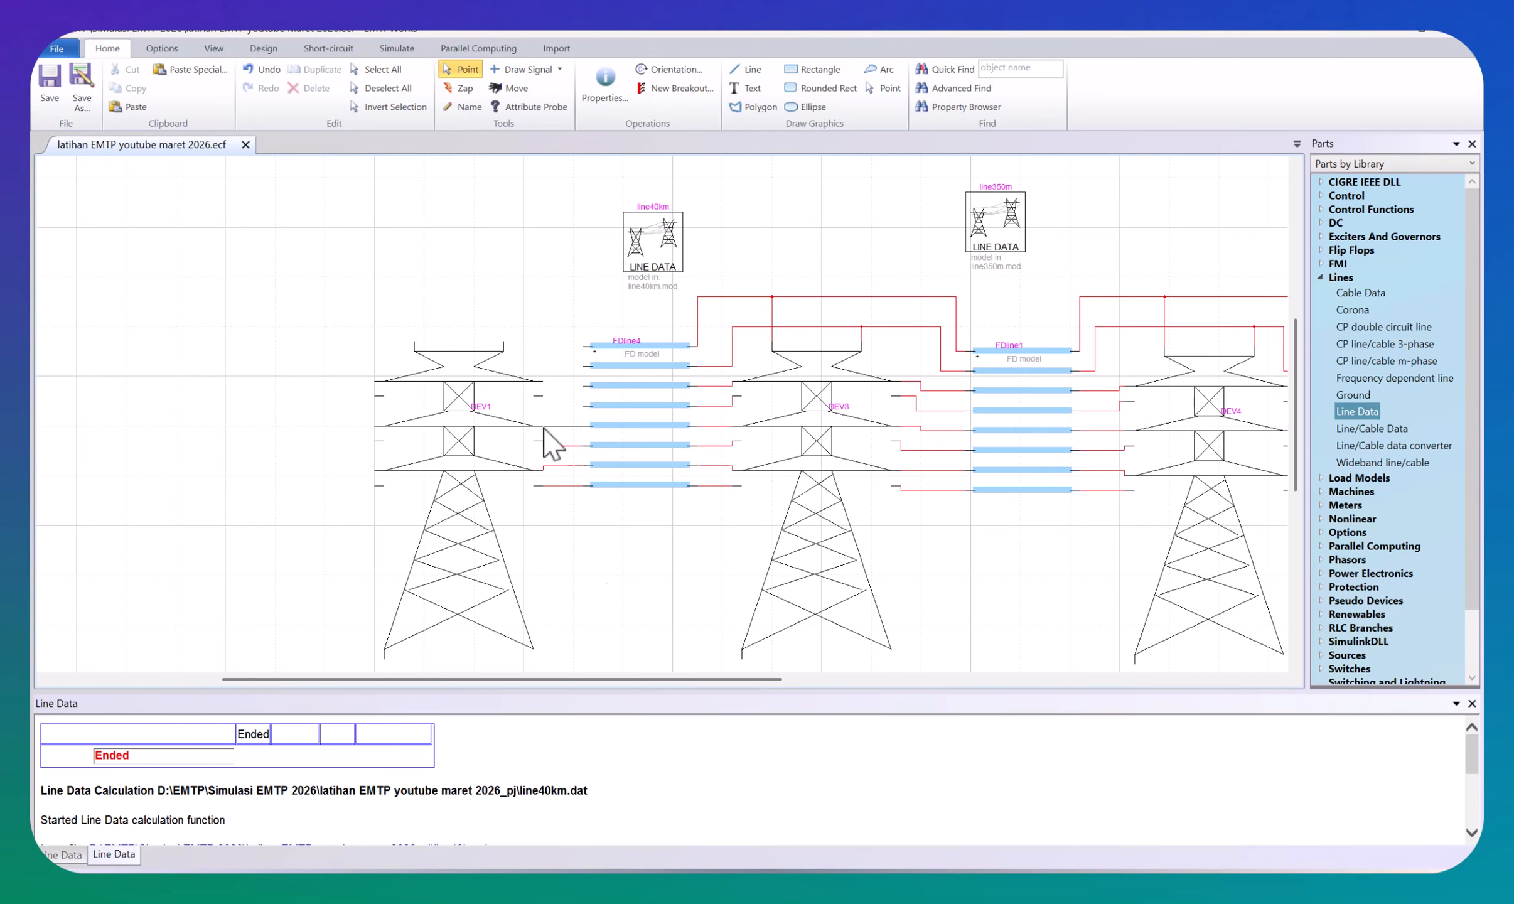
drag(583, 409, 546, 402)
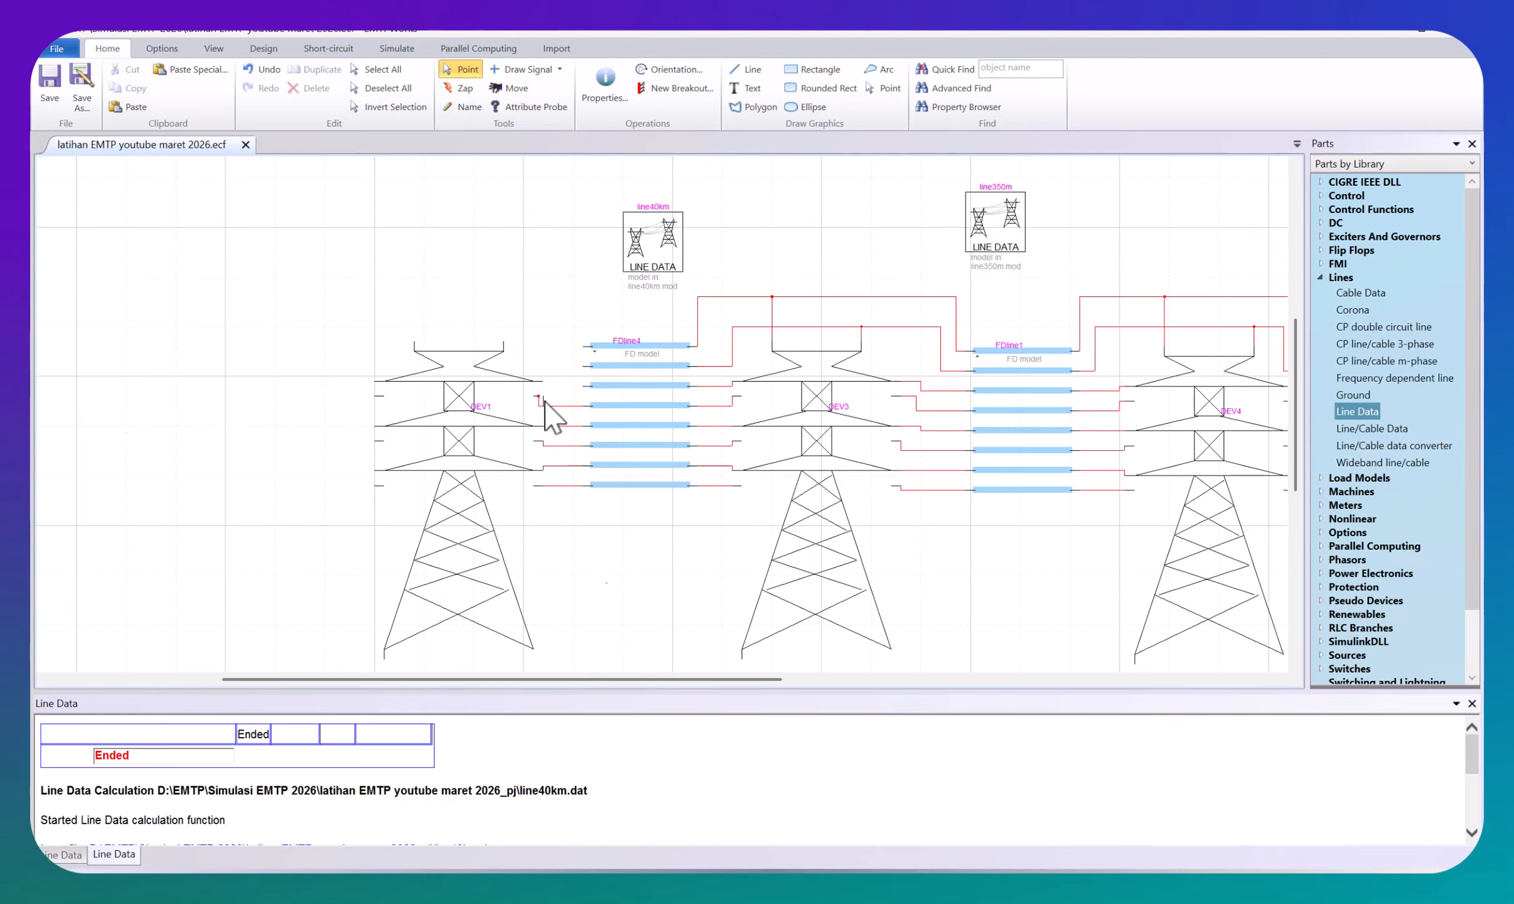
click(531, 418)
click(567, 393)
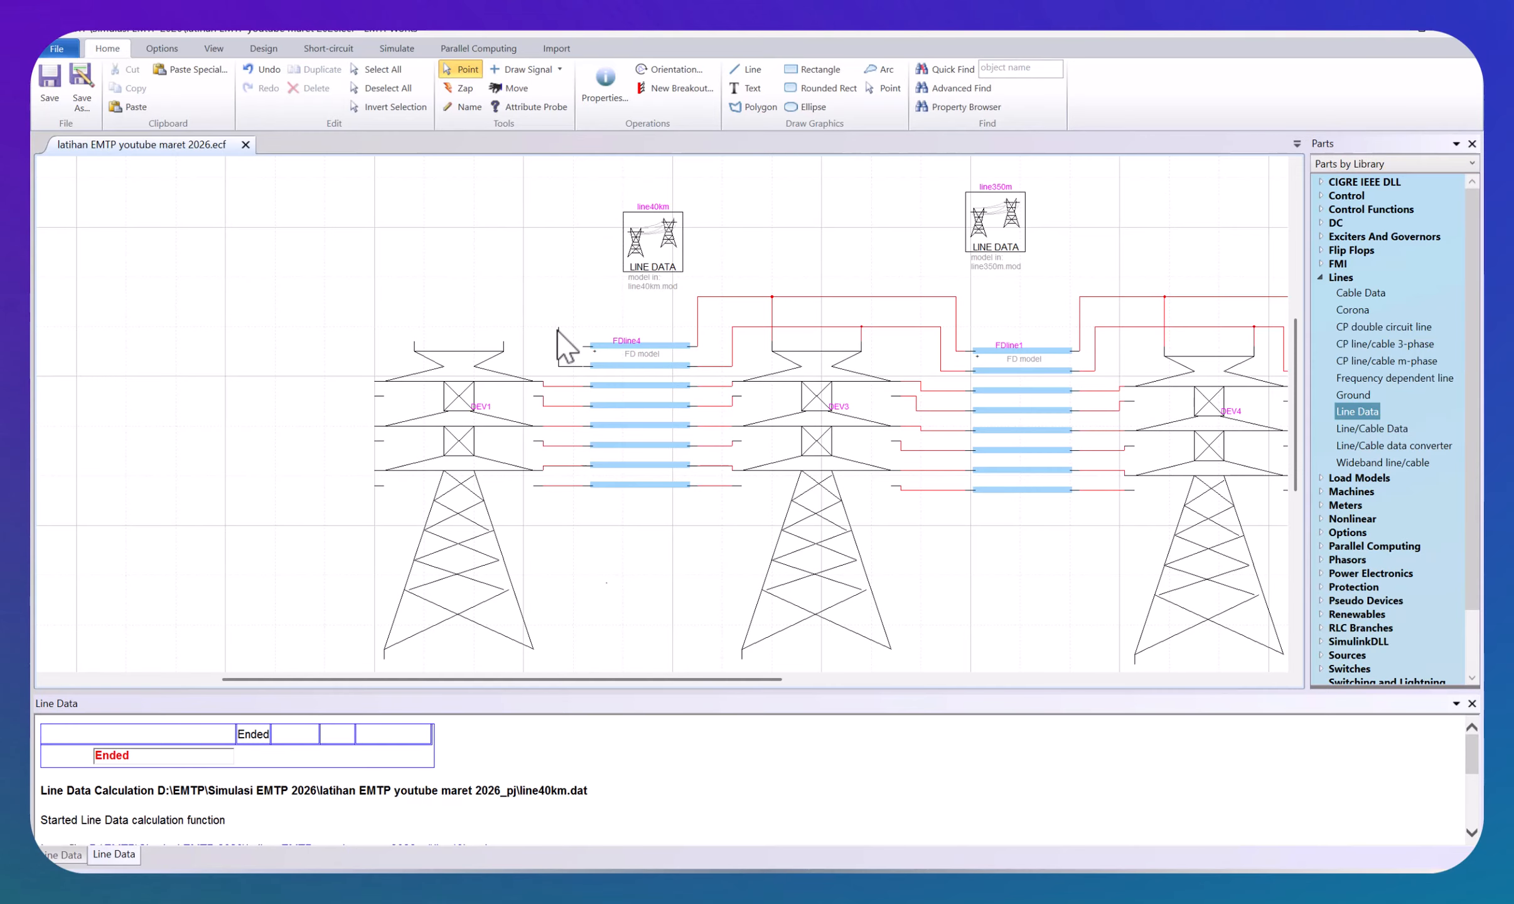
Step: Wire FDline4's upper two left-side terminals over to tower DEV1's two peaks
drag(557, 329, 502, 351)
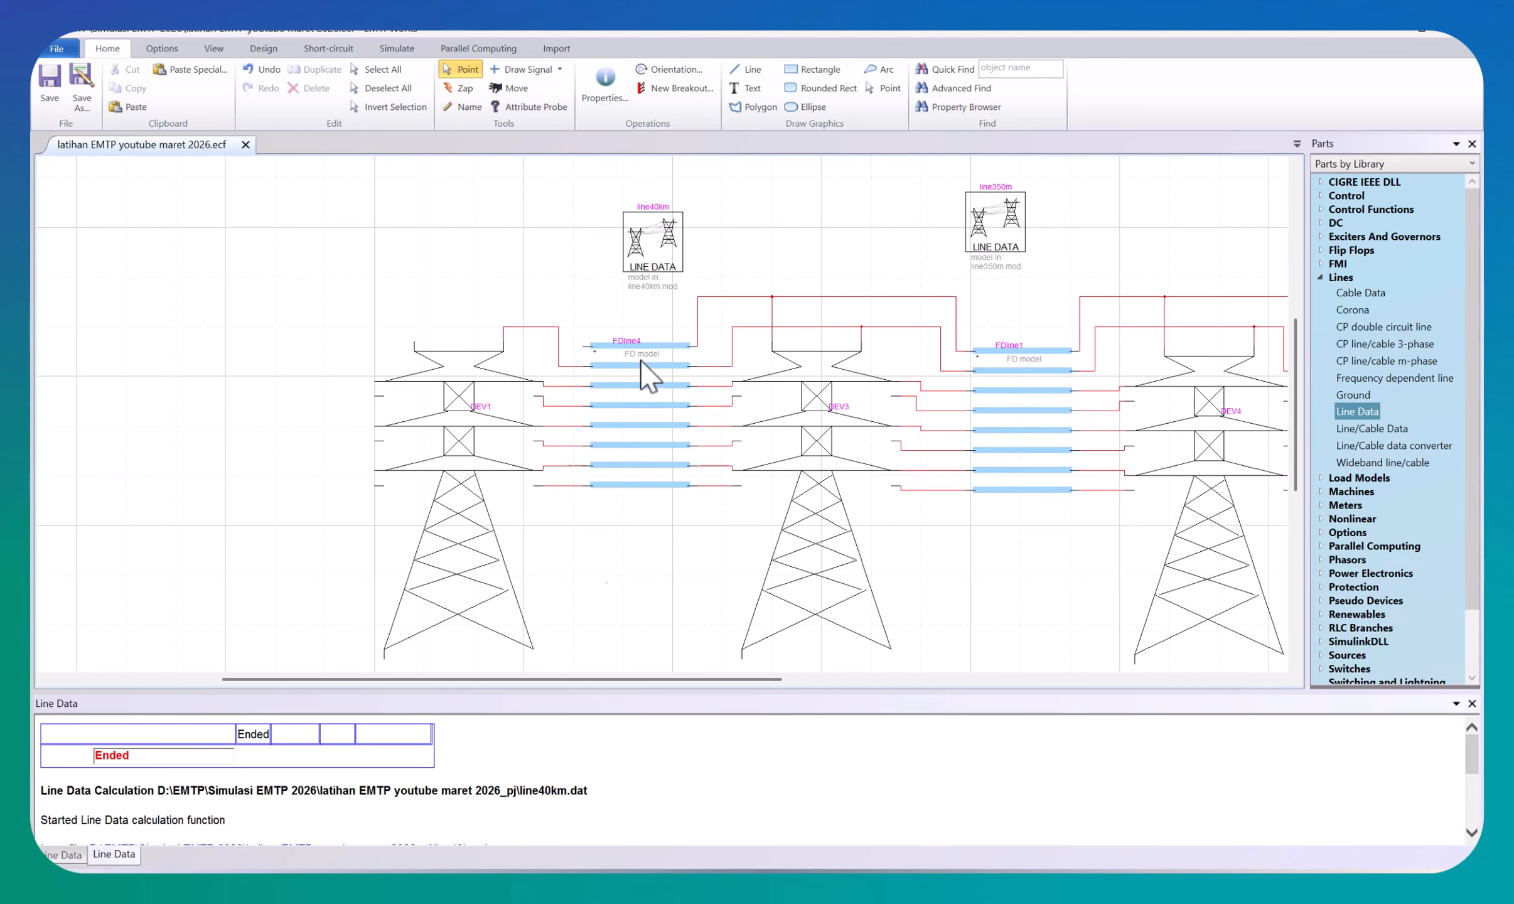
drag(583, 301, 414, 343)
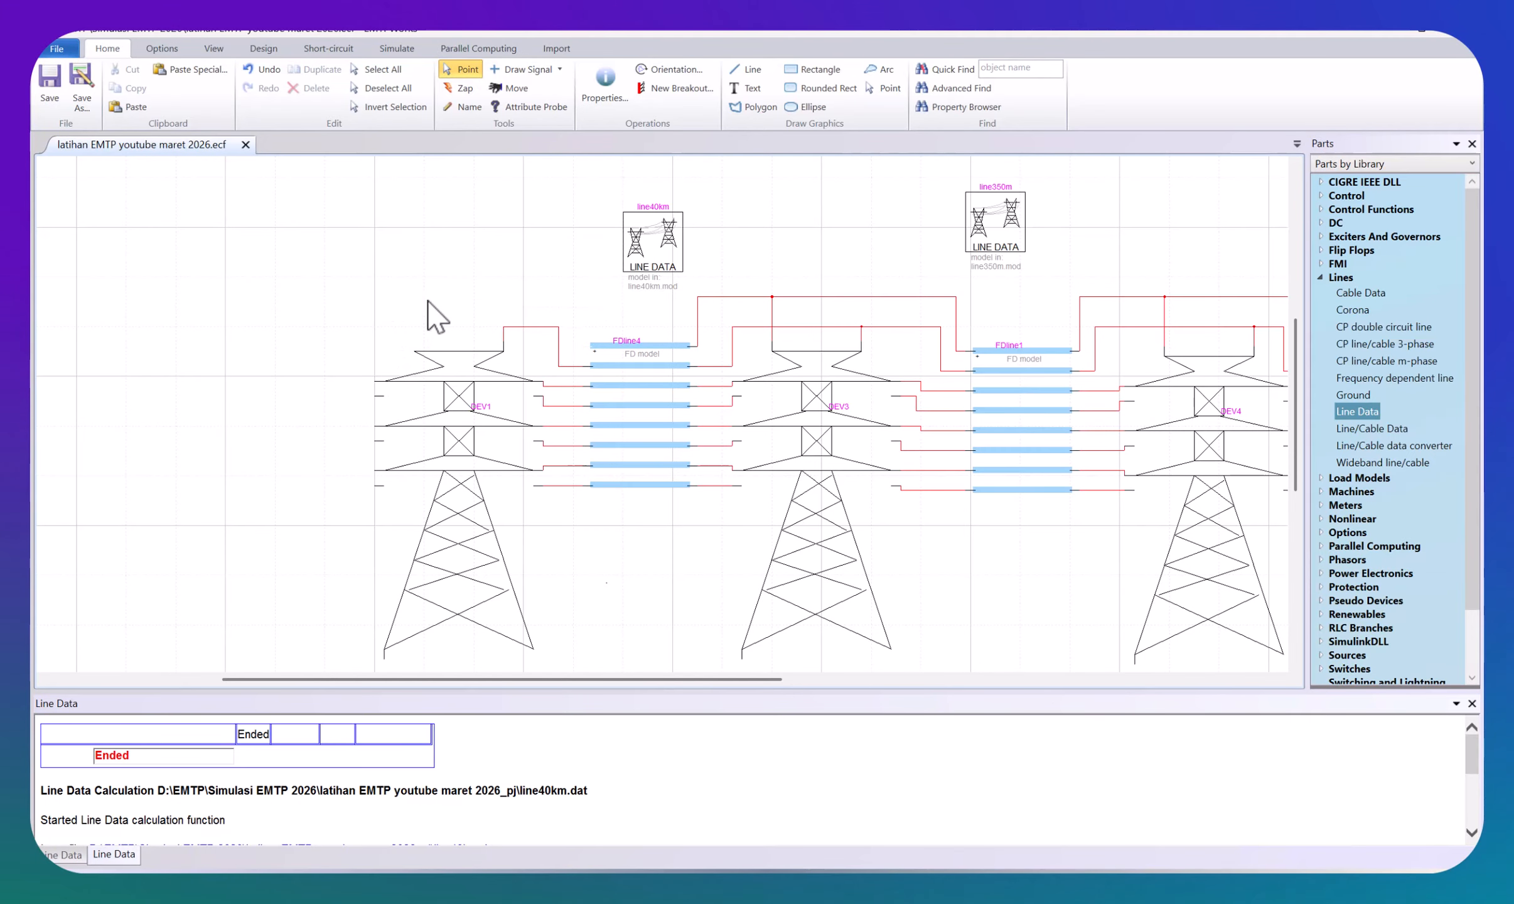
click(440, 298)
click(510, 326)
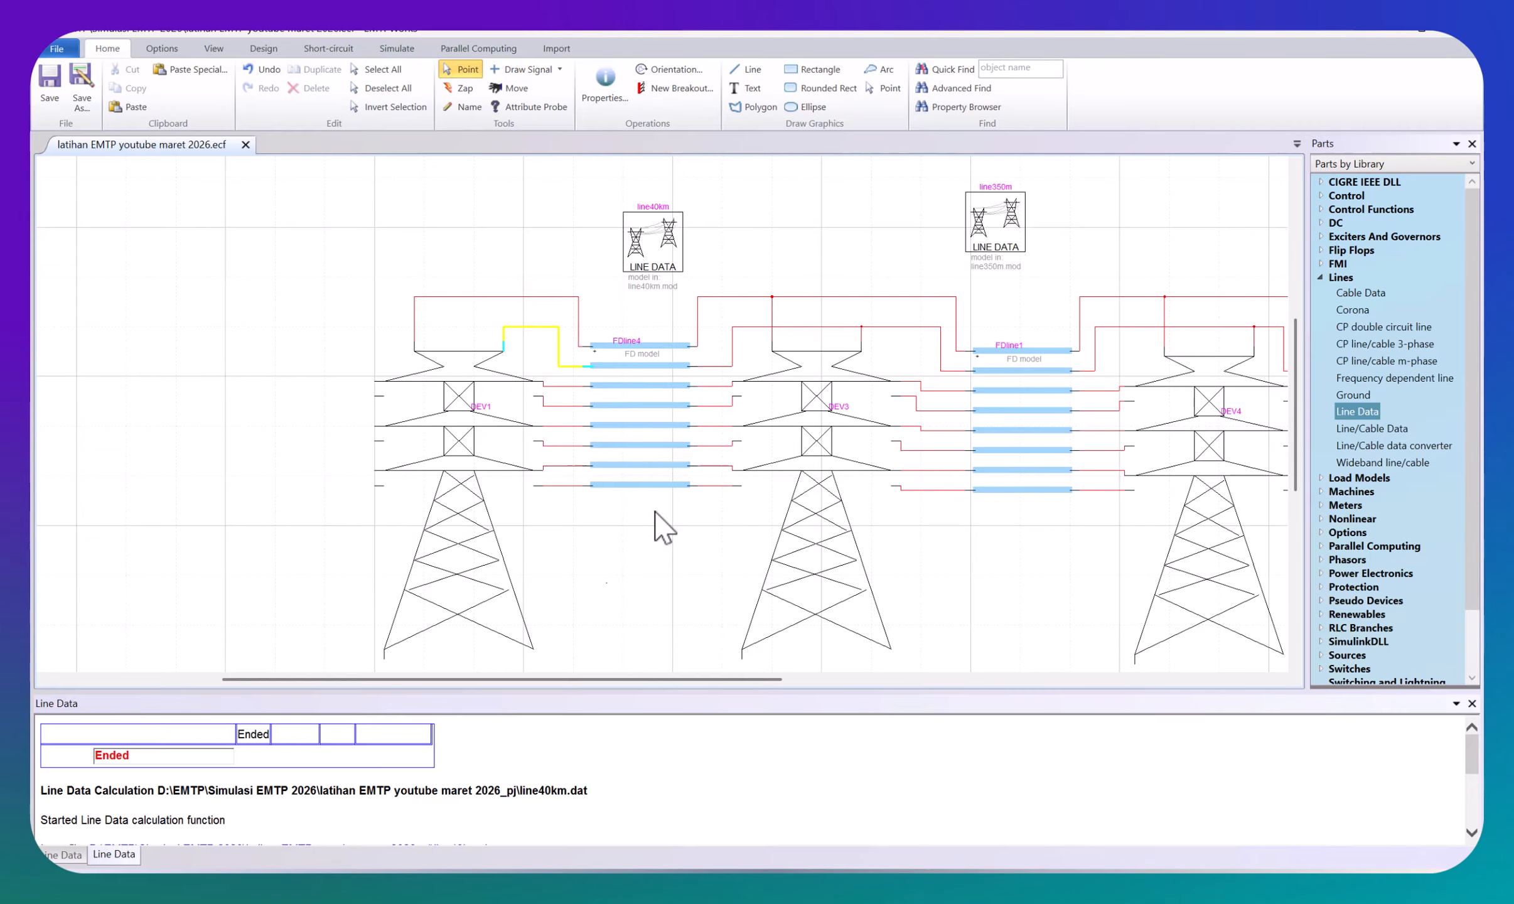
scroll(654, 511, down, 1)
drag(811, 679, 886, 681)
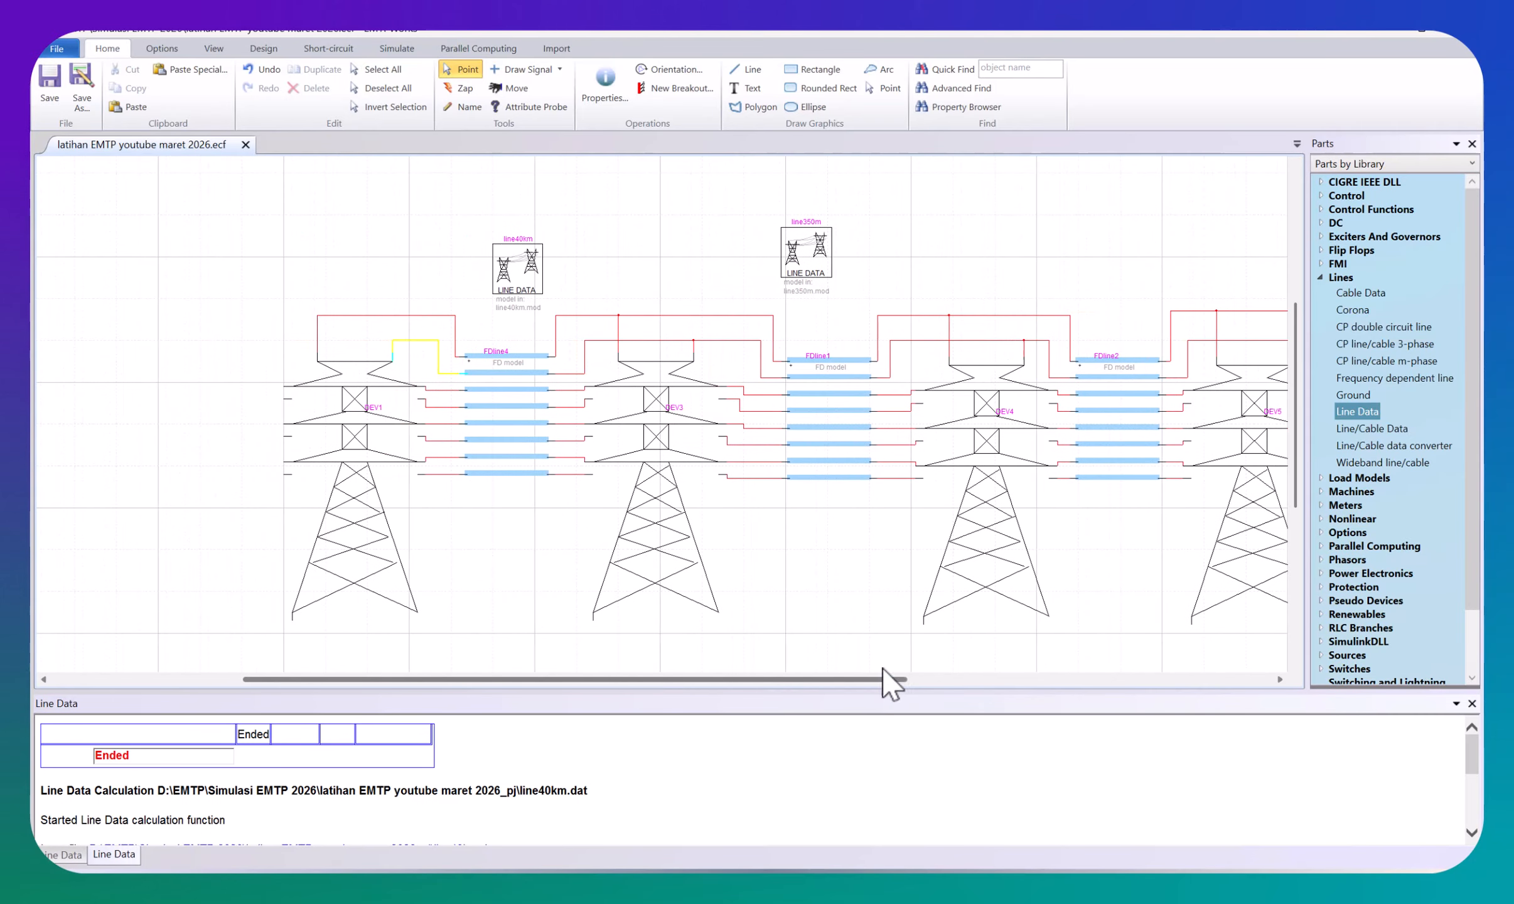
click(514, 408)
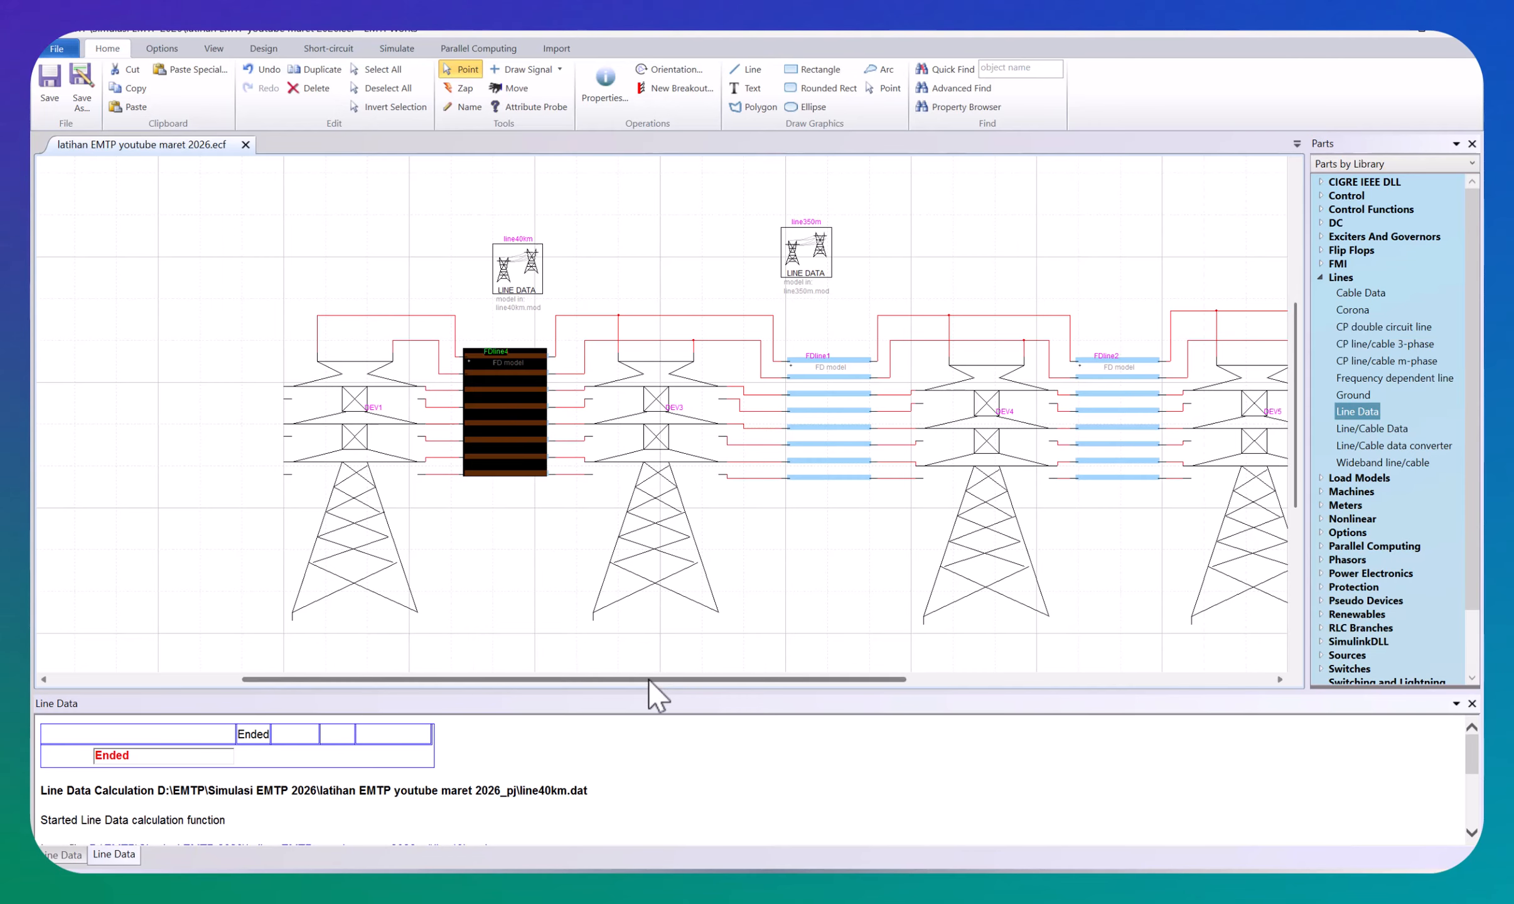
drag(648, 680, 572, 679)
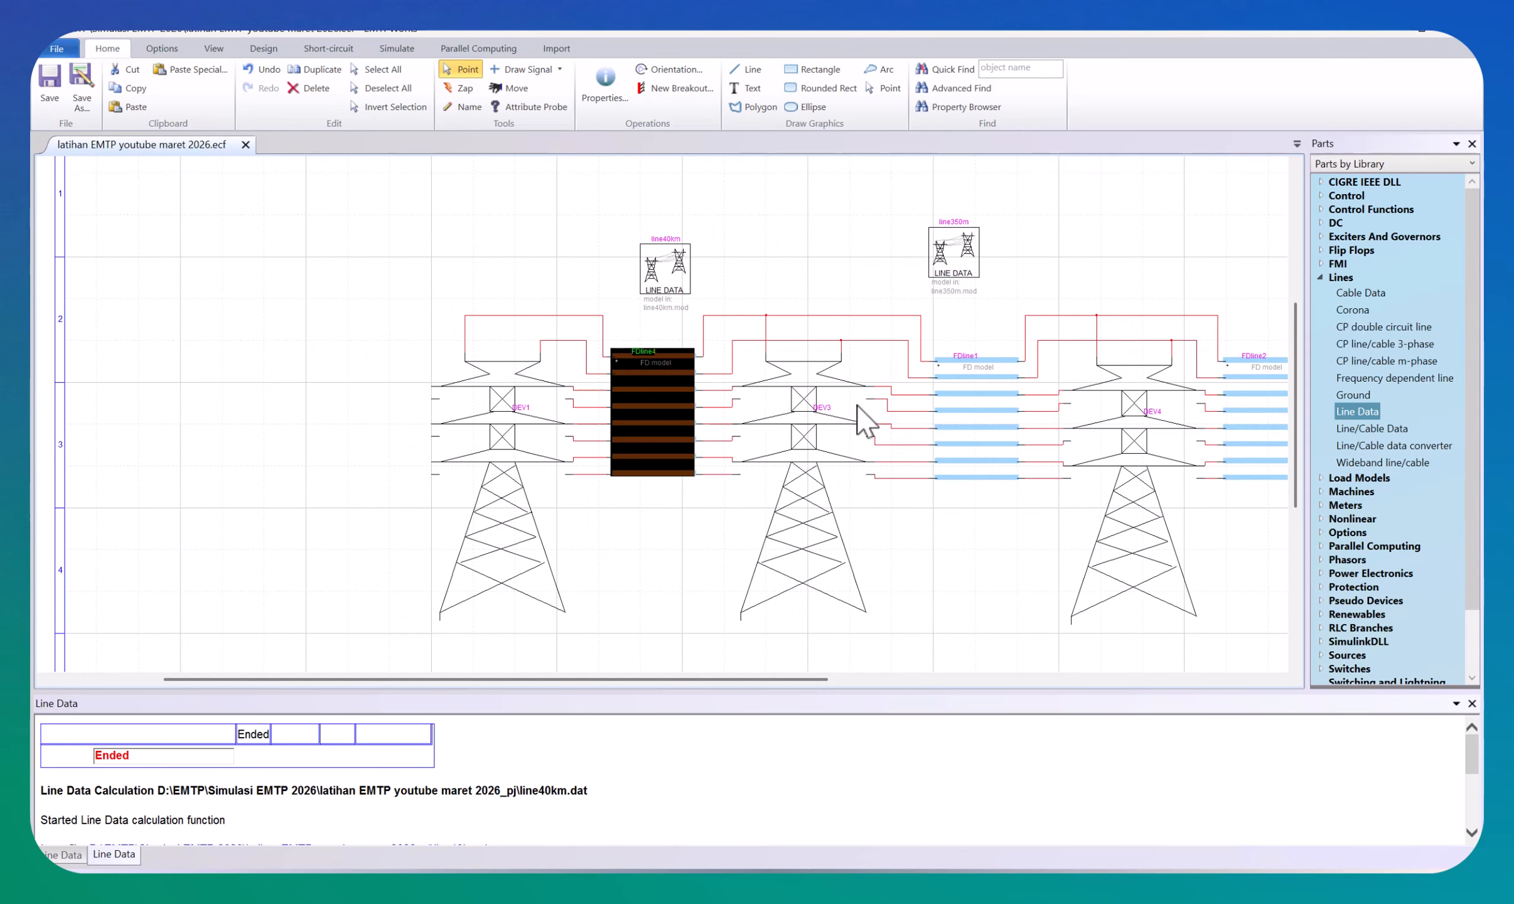
click(815, 460)
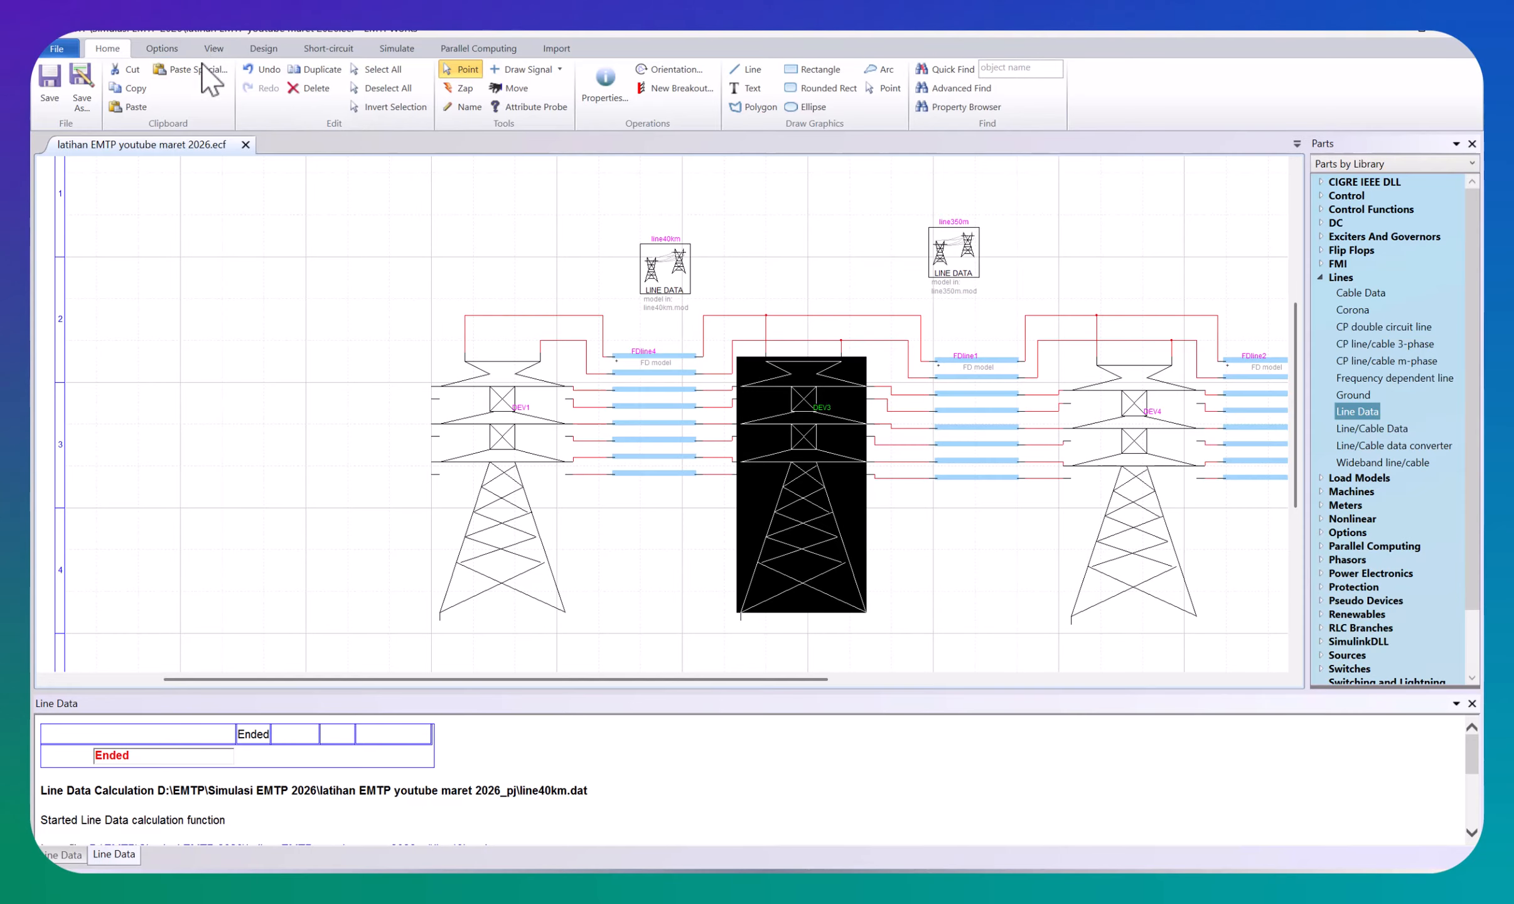
click(560, 69)
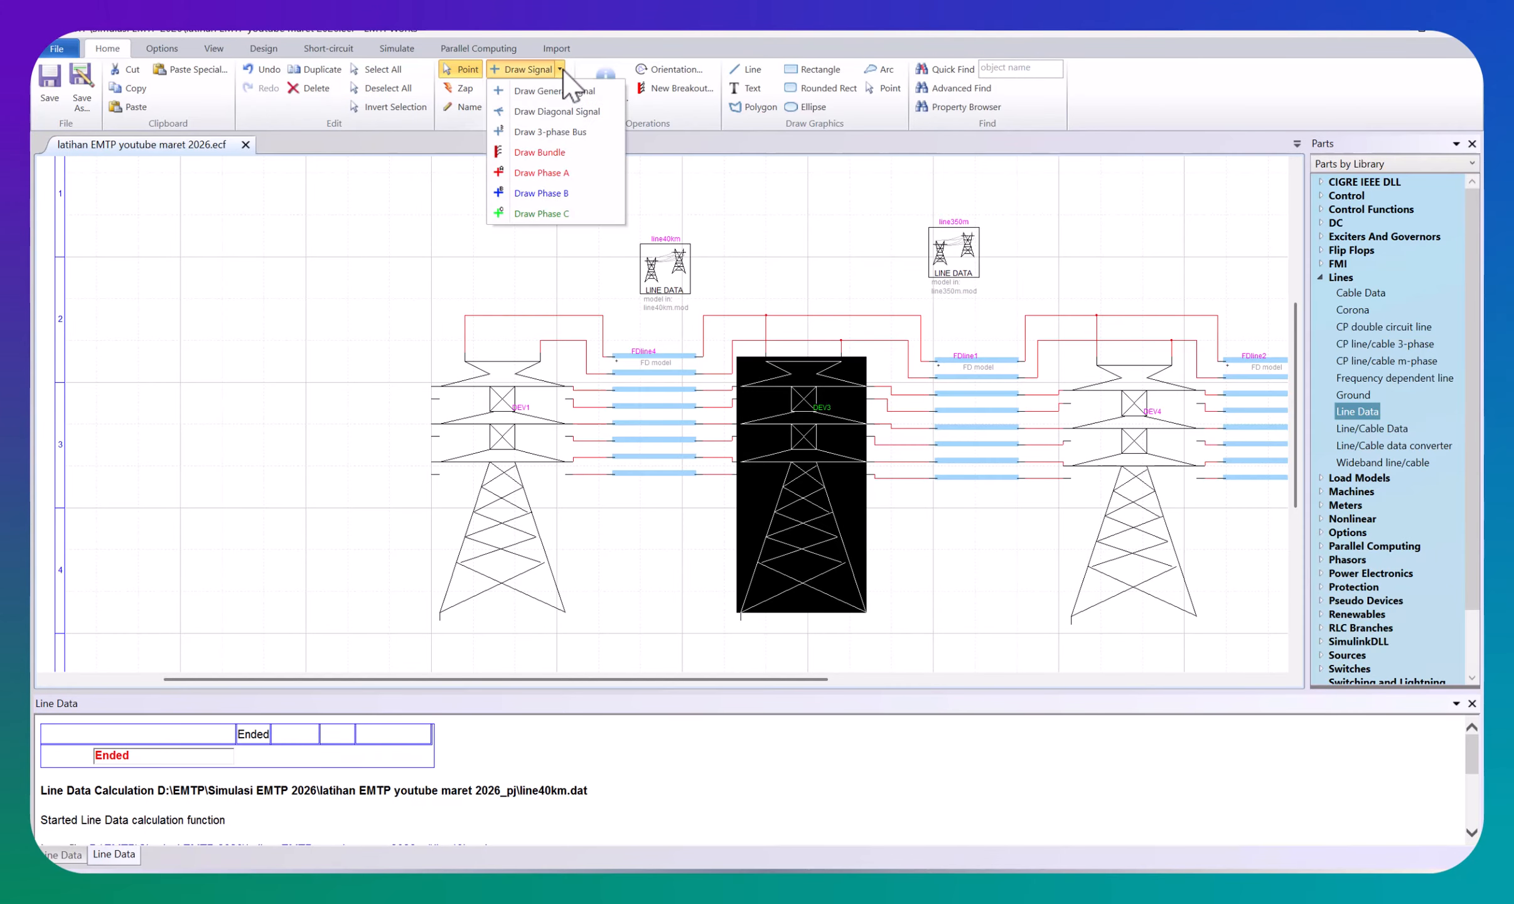
click(615, 36)
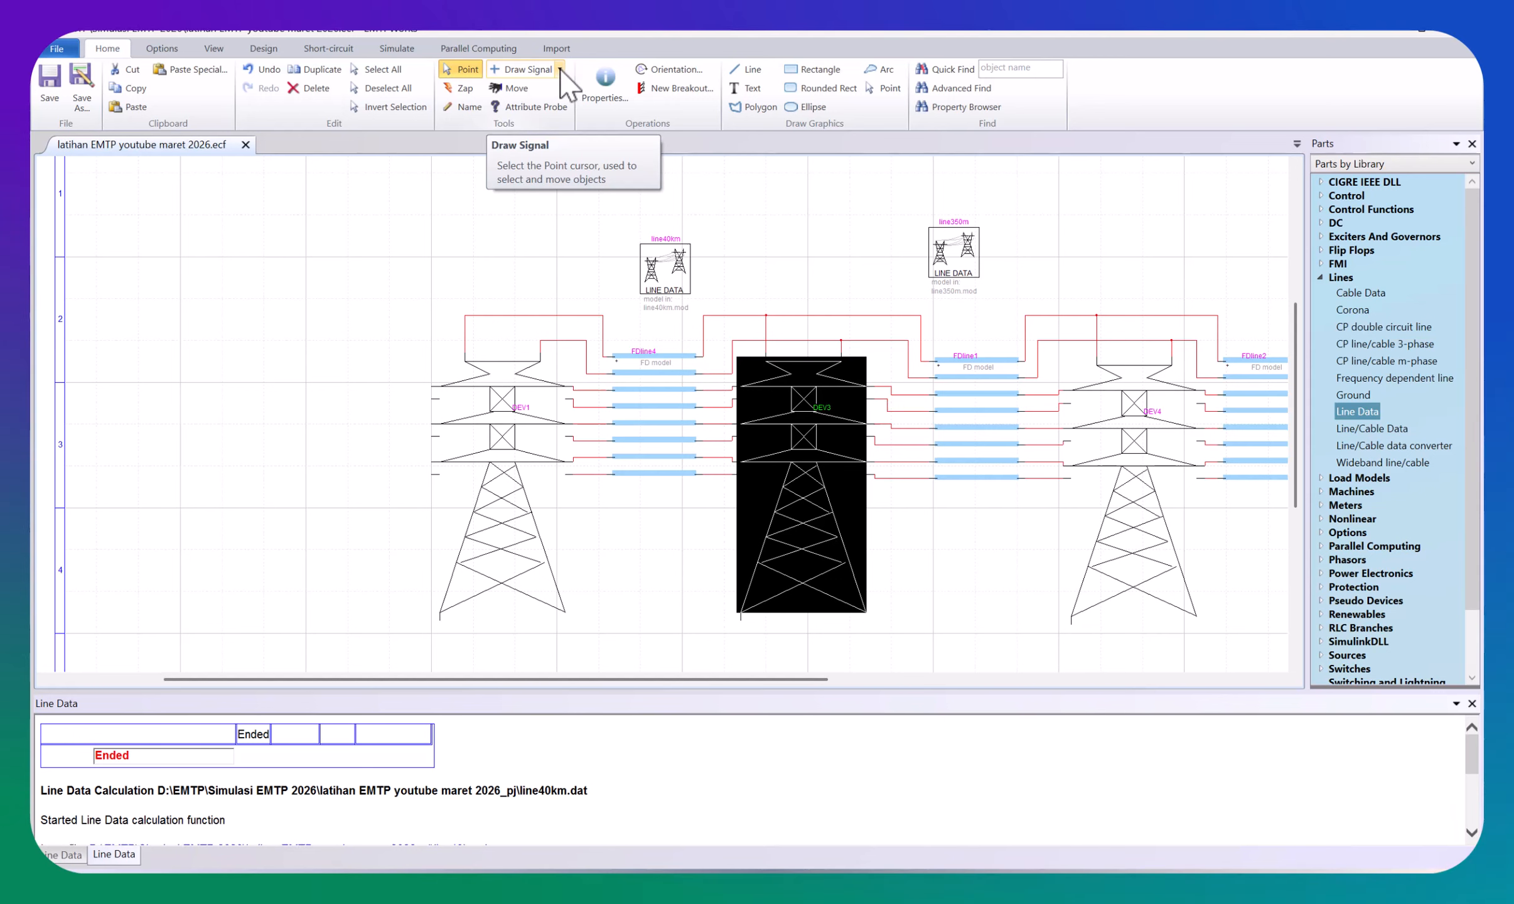
Step: Draw a vertical 3-phase bus in the empty area to the left of tower DEV1
click(559, 68)
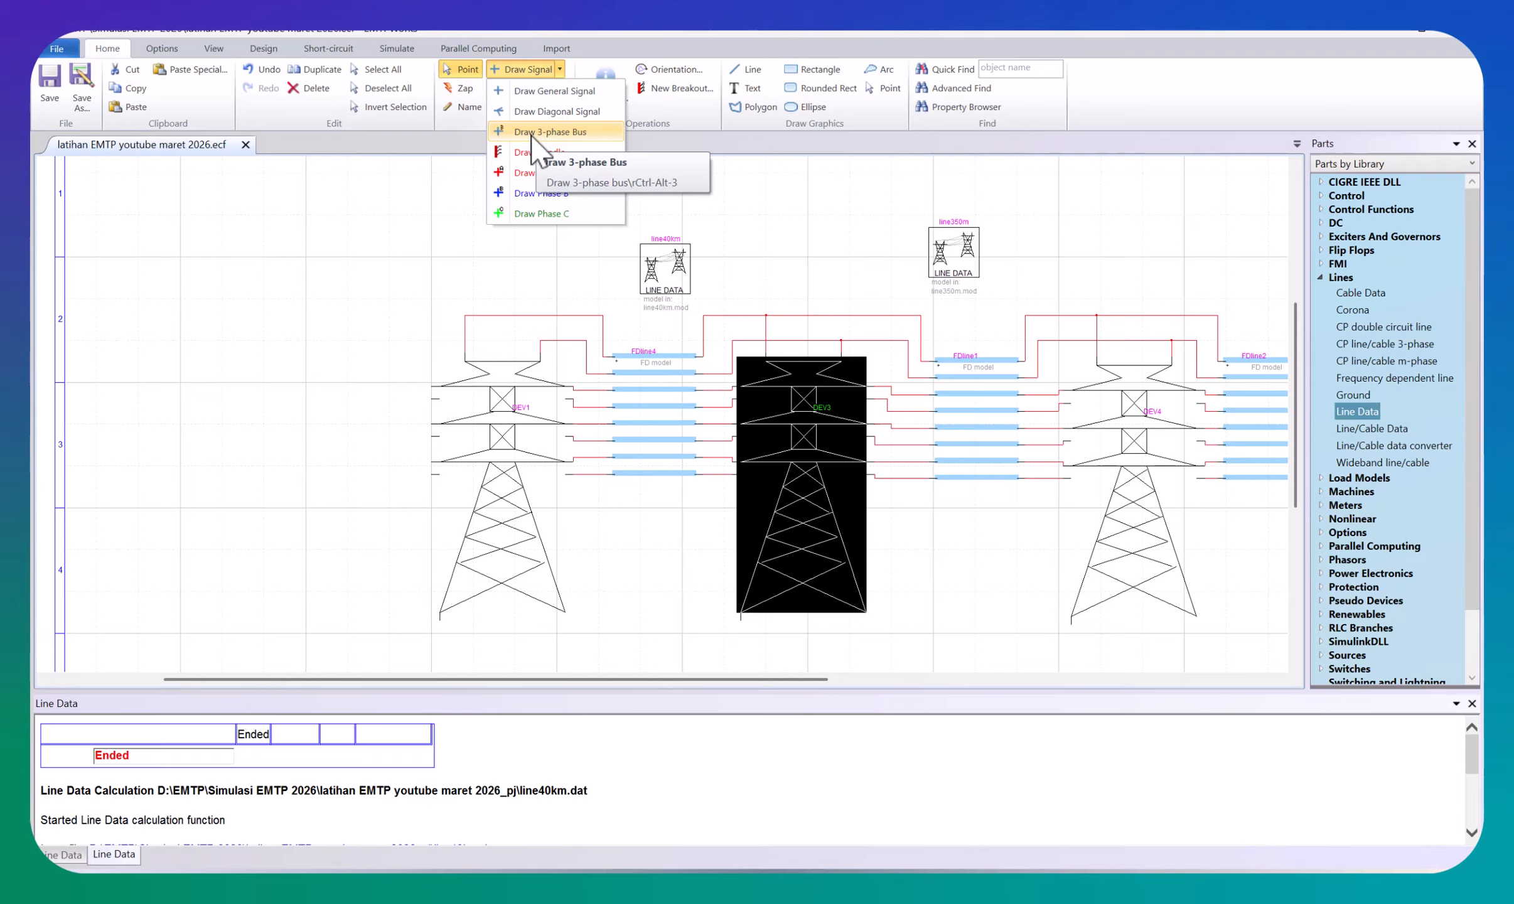
click(477, 197)
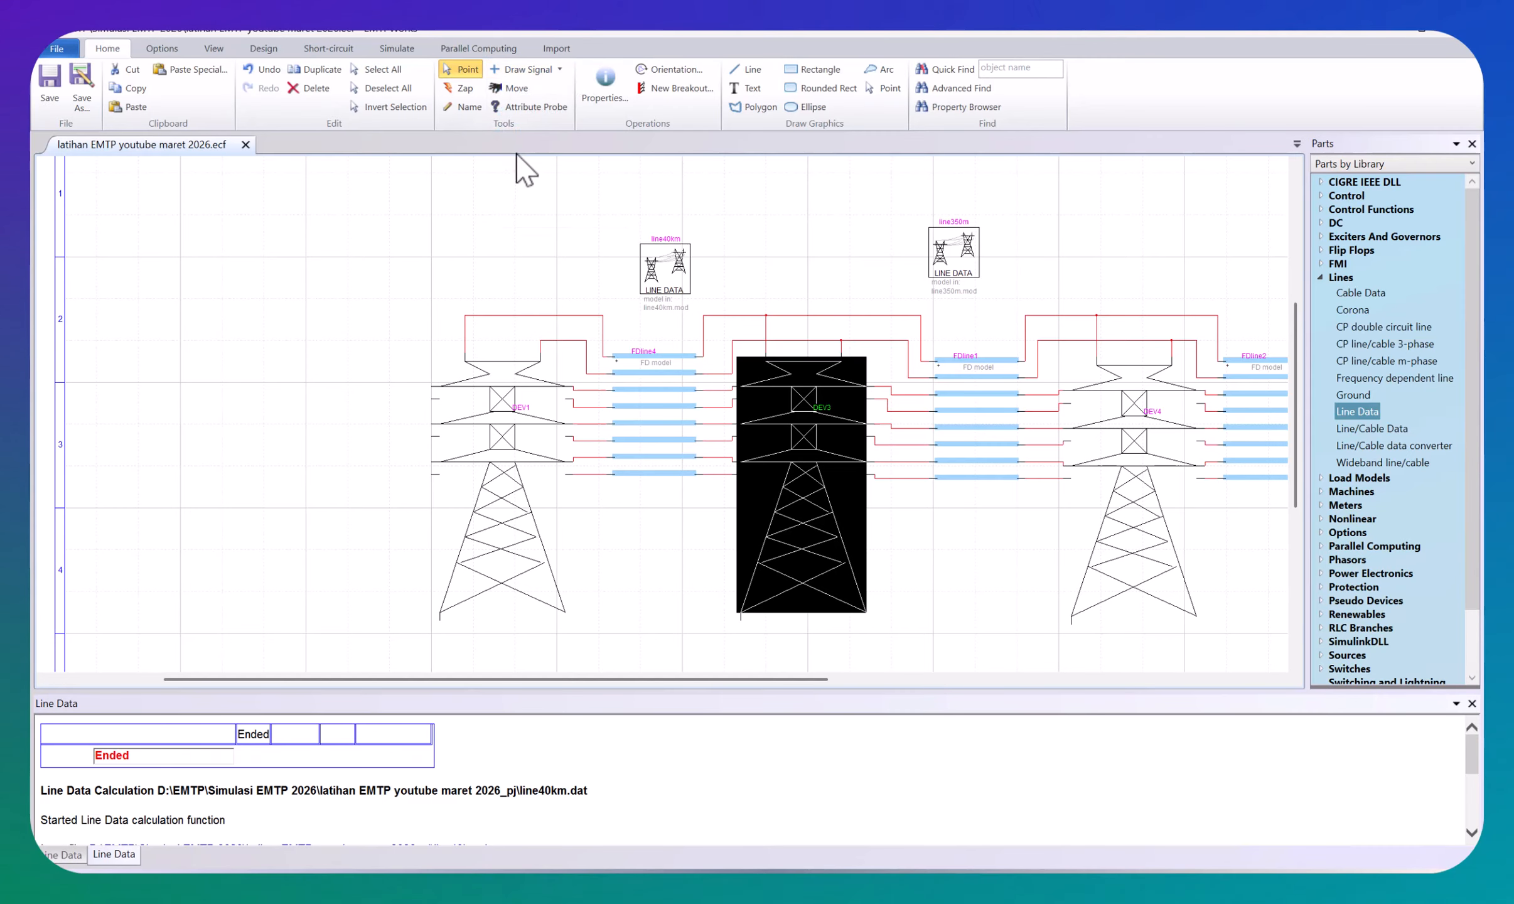
click(558, 69)
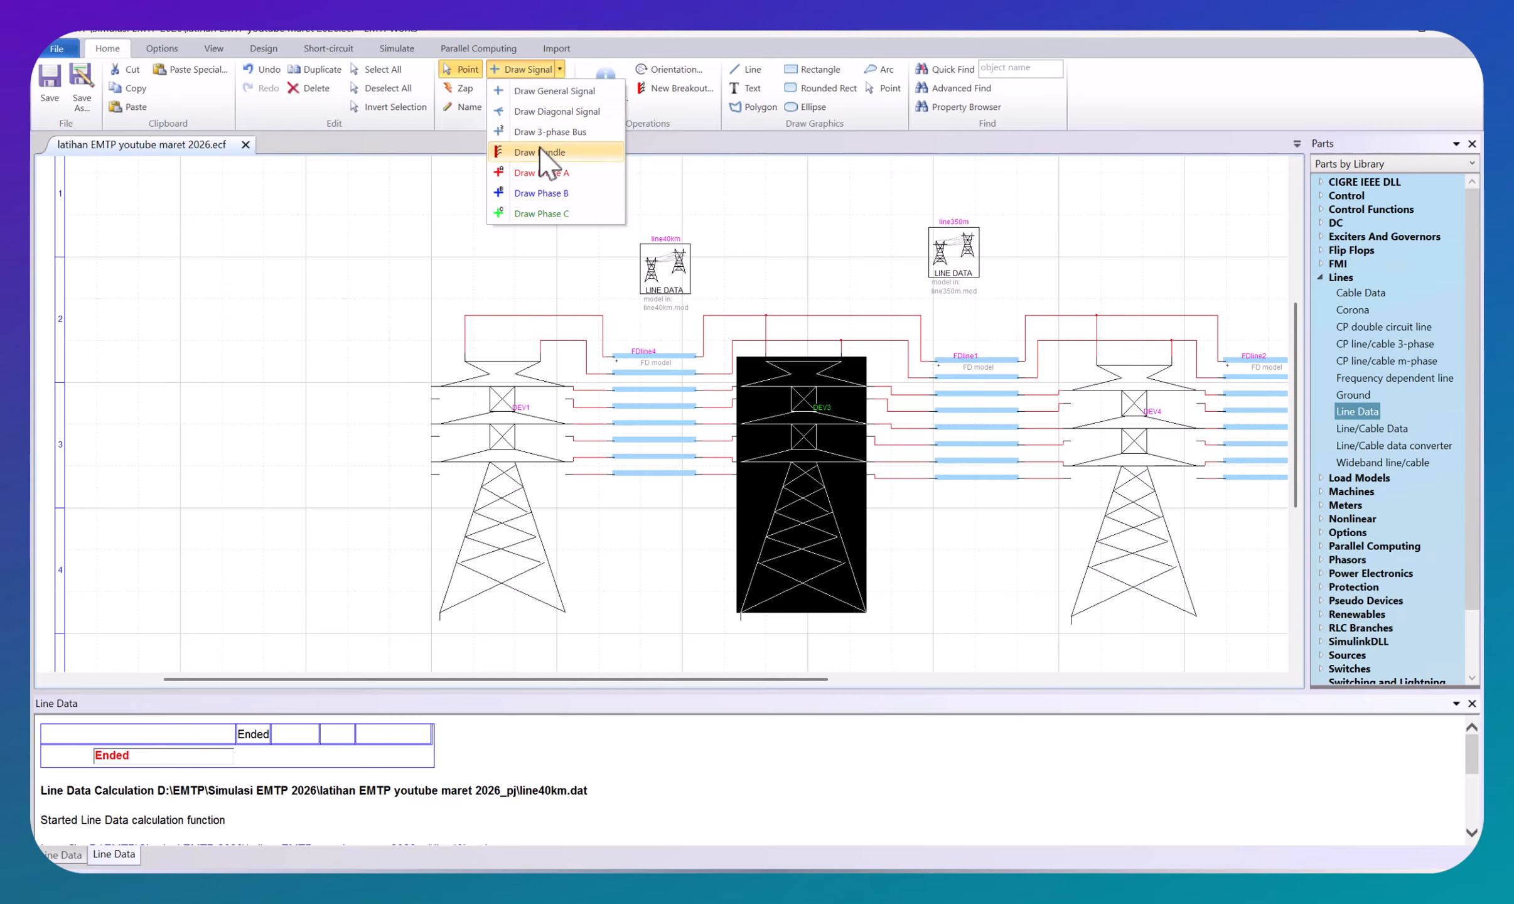
click(550, 133)
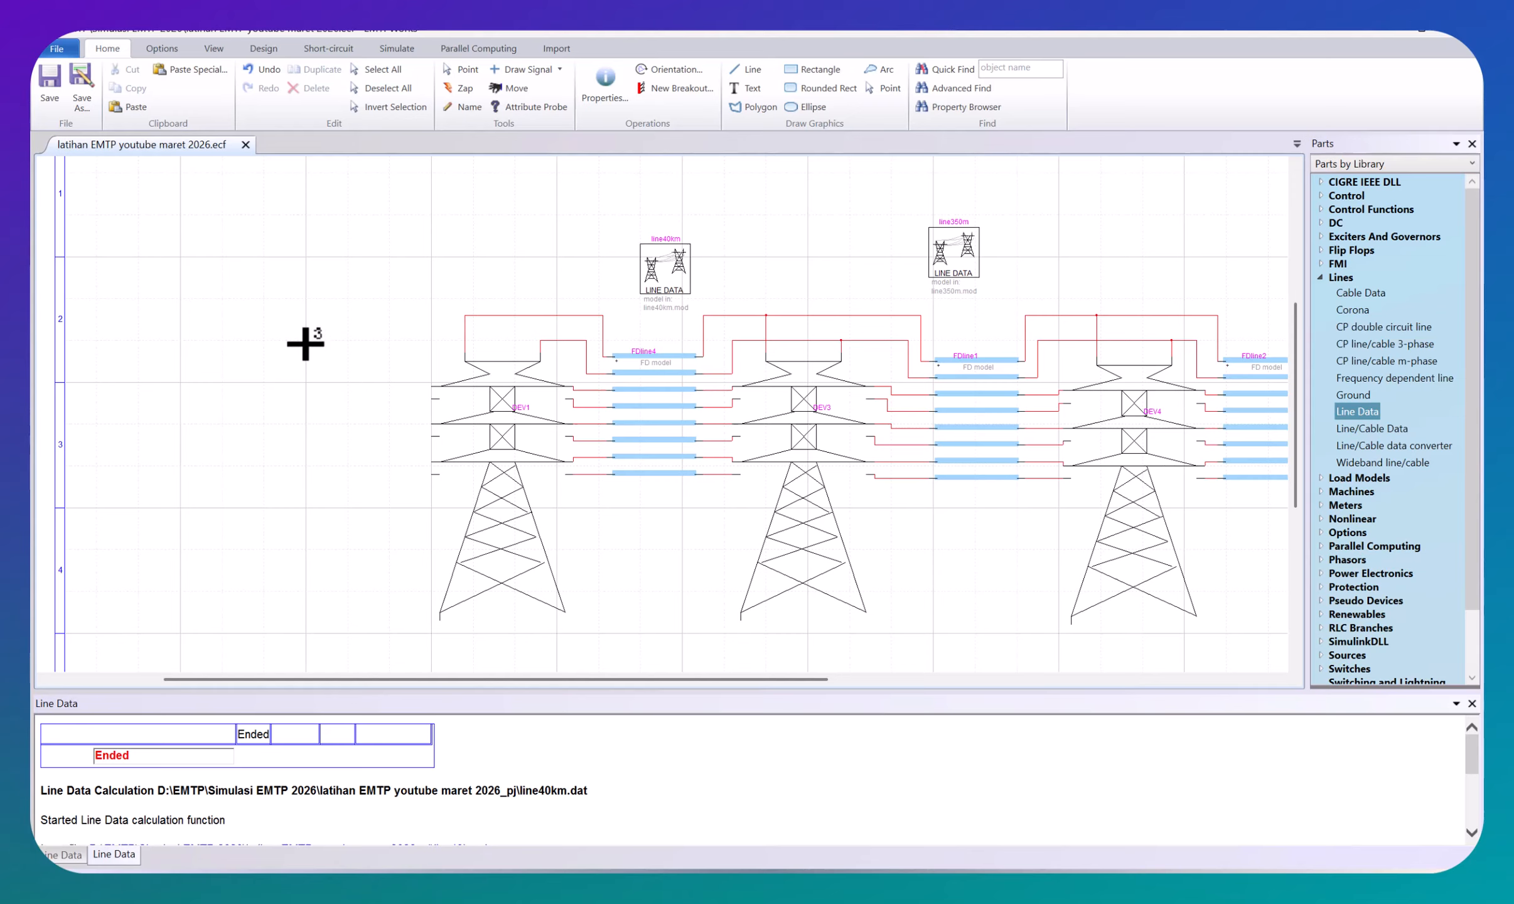
mouse_move(307, 344)
mouse_down()
mouse_move(306, 506)
mouse_move(328, 484)
mouse_move(305, 504)
mouse_move(362, 515)
mouse_move(304, 508)
mouse_move(330, 529)
mouse_up()
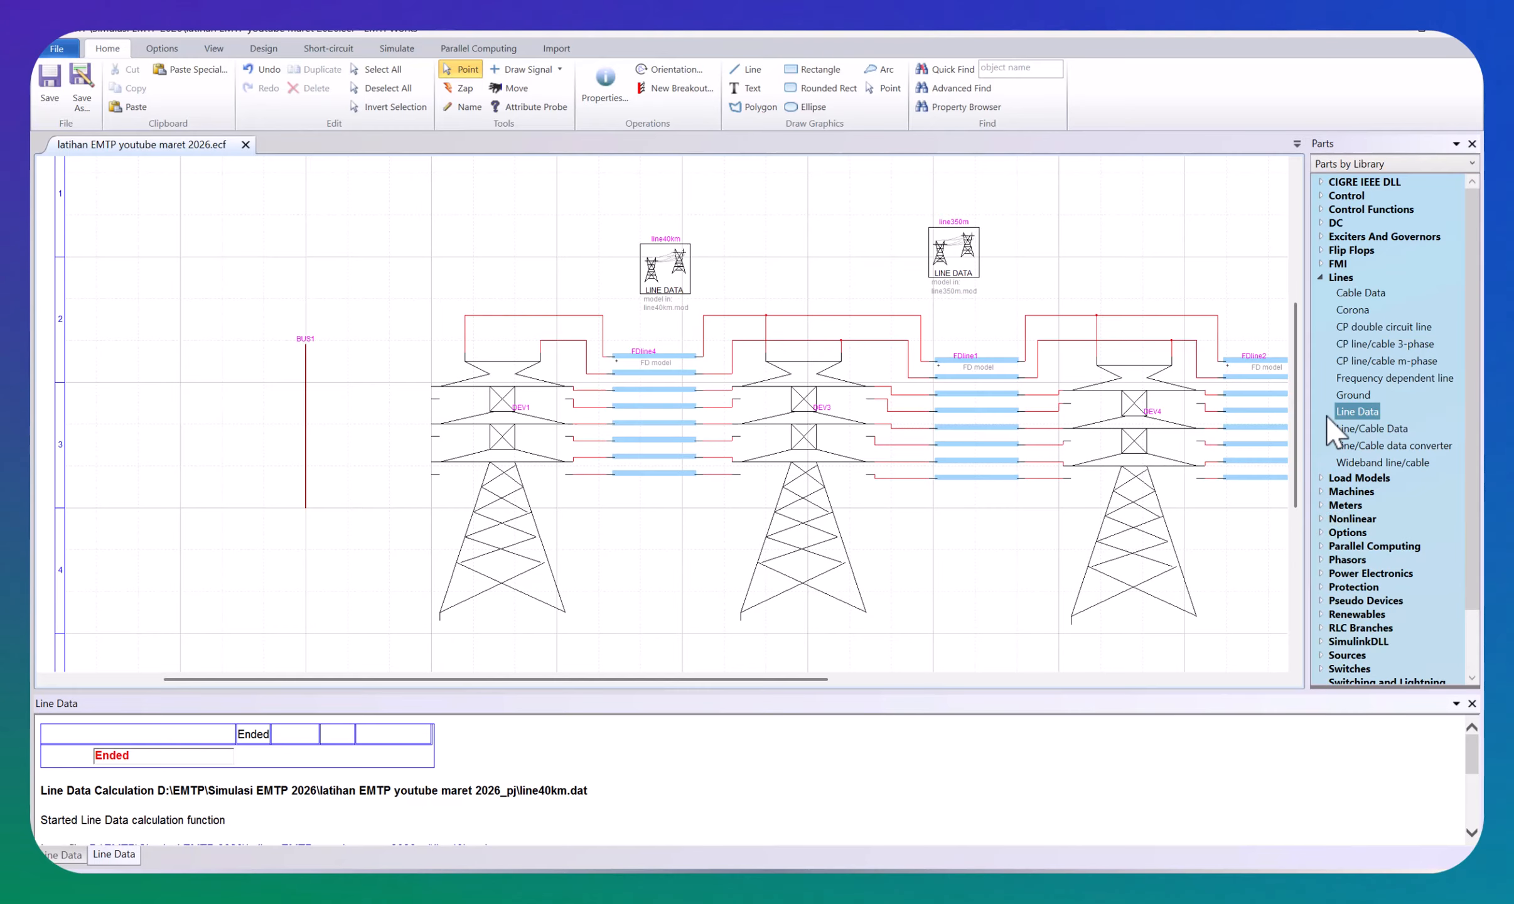
Step: Place a 3-phase AC voltage source from the Sources library left of the vertical bus and wire it to the bus
click(1320, 279)
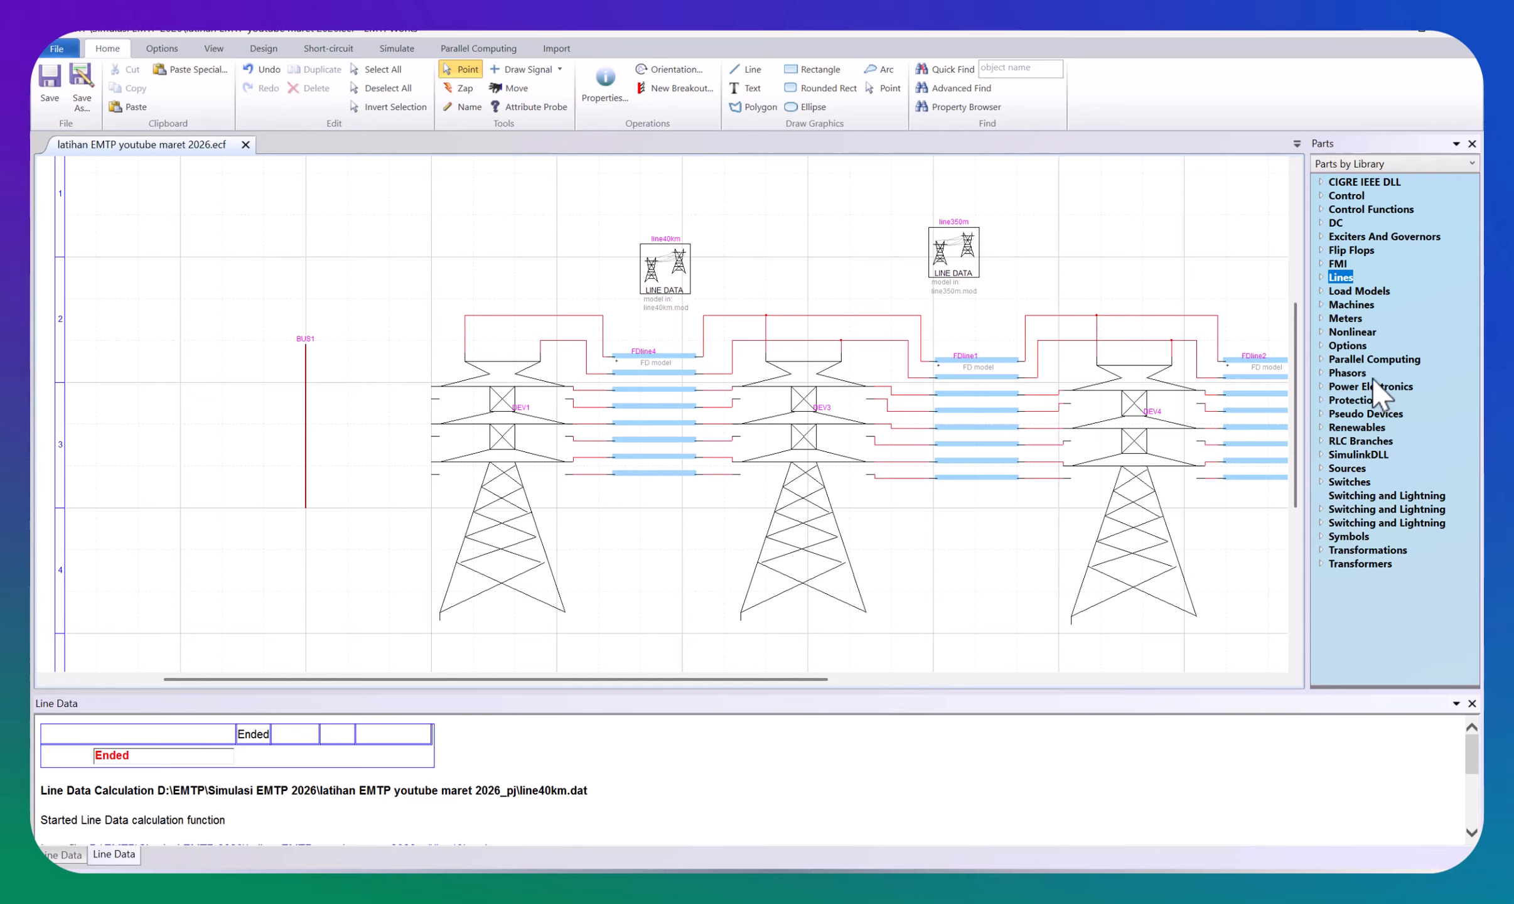
click(1324, 468)
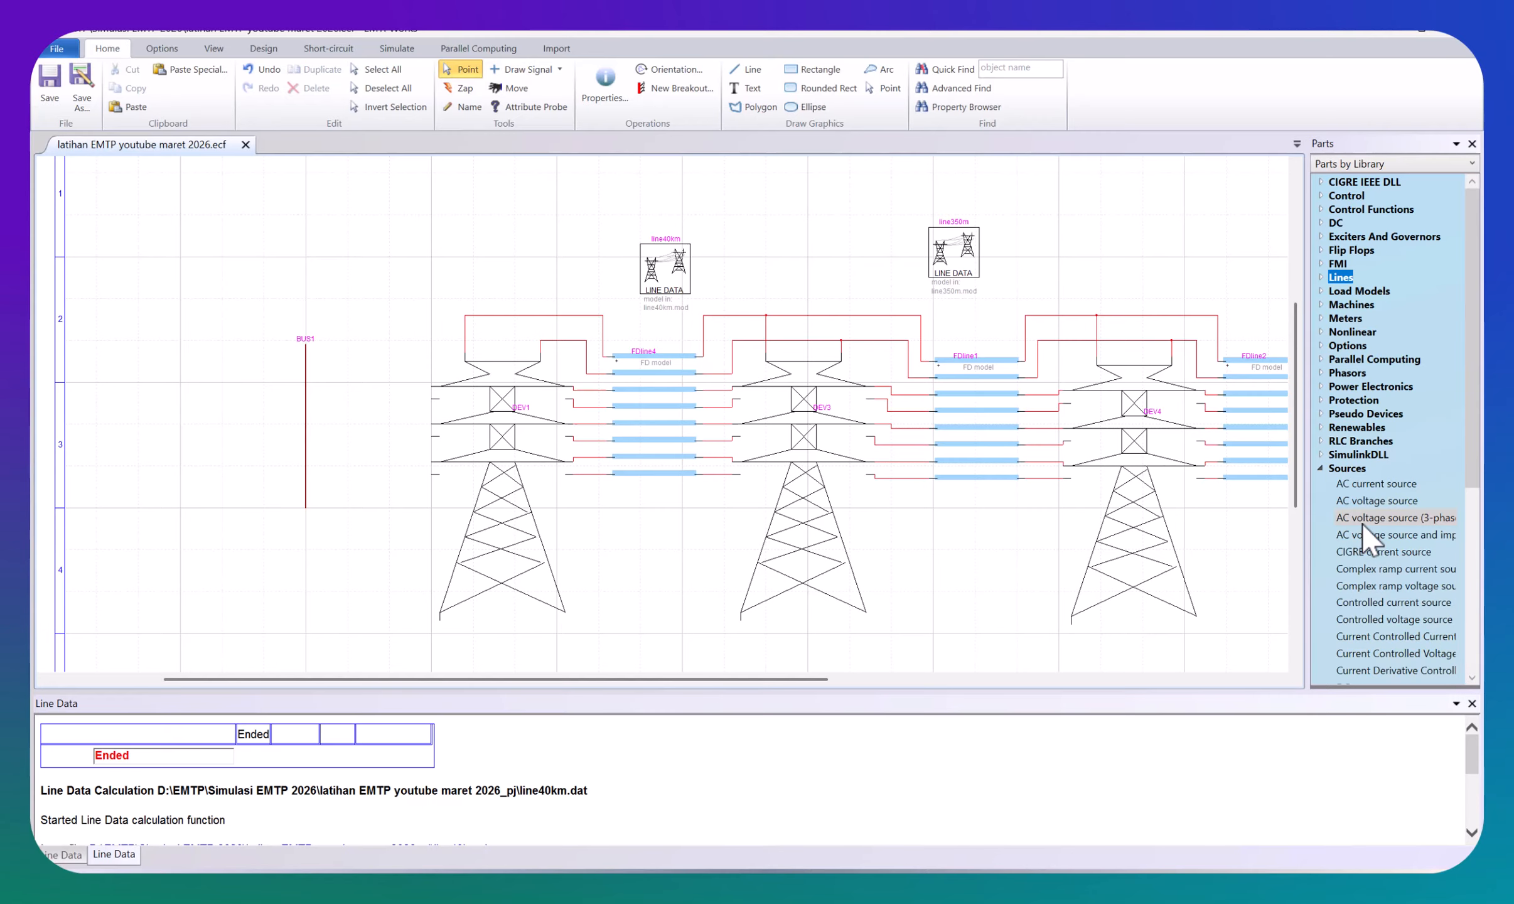
mouse_move(1366, 518)
mouse_down()
mouse_move(716, 514)
mouse_move(675, 497)
mouse_move(221, 467)
mouse_move(202, 422)
mouse_move(305, 422)
mouse_up()
drag(200, 421, 222, 425)
click(372, 444)
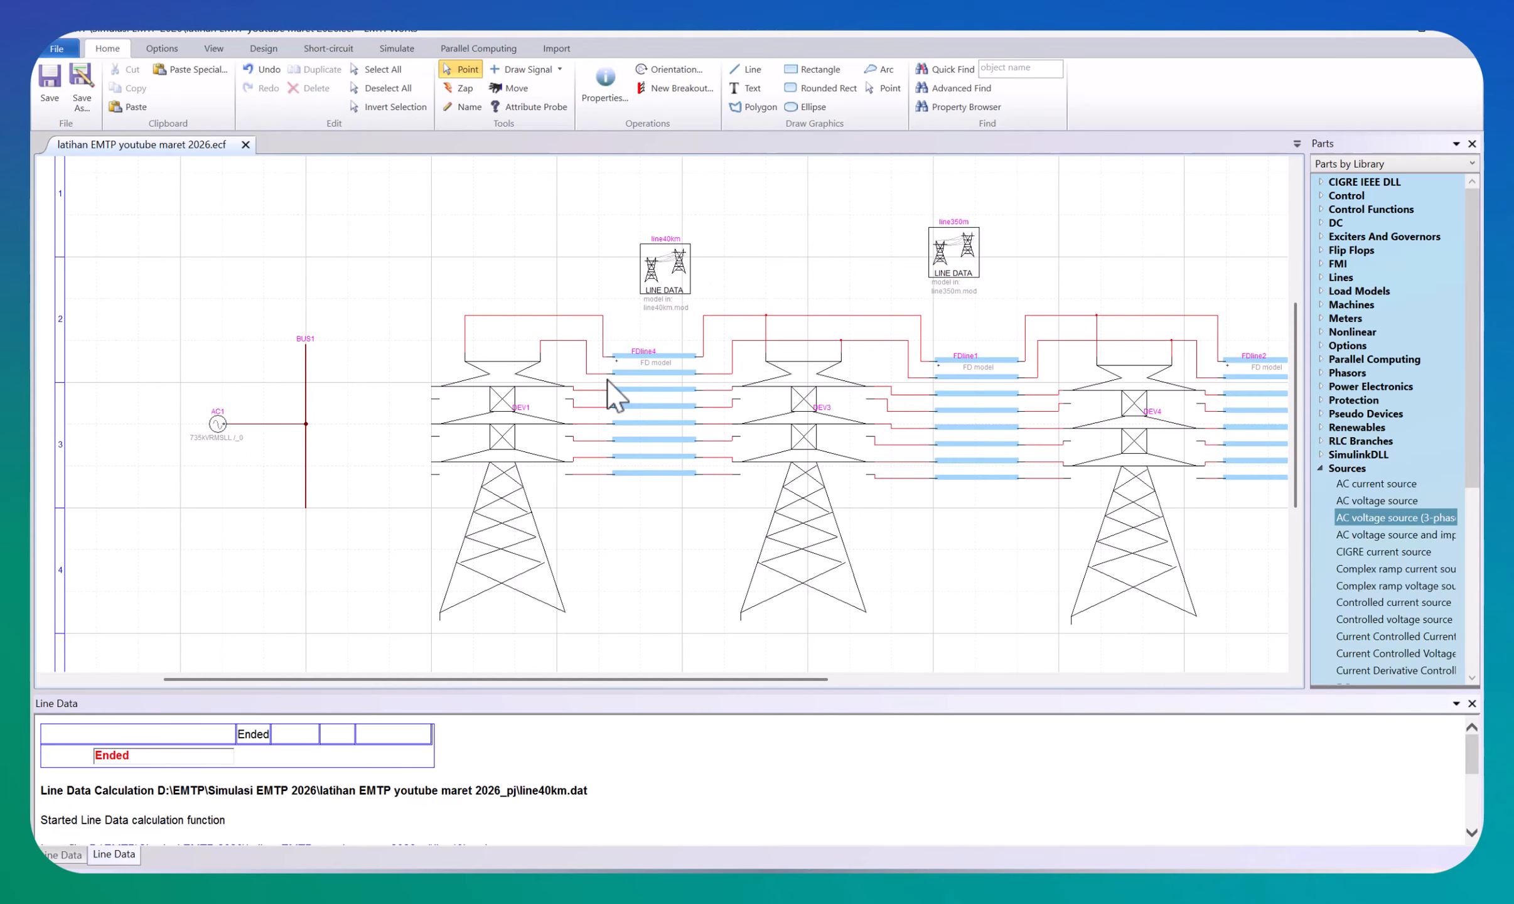
Step: Set the 3-phase AC voltage source's phase A amplitude to 150 kVRMSLL
double_click(217, 424)
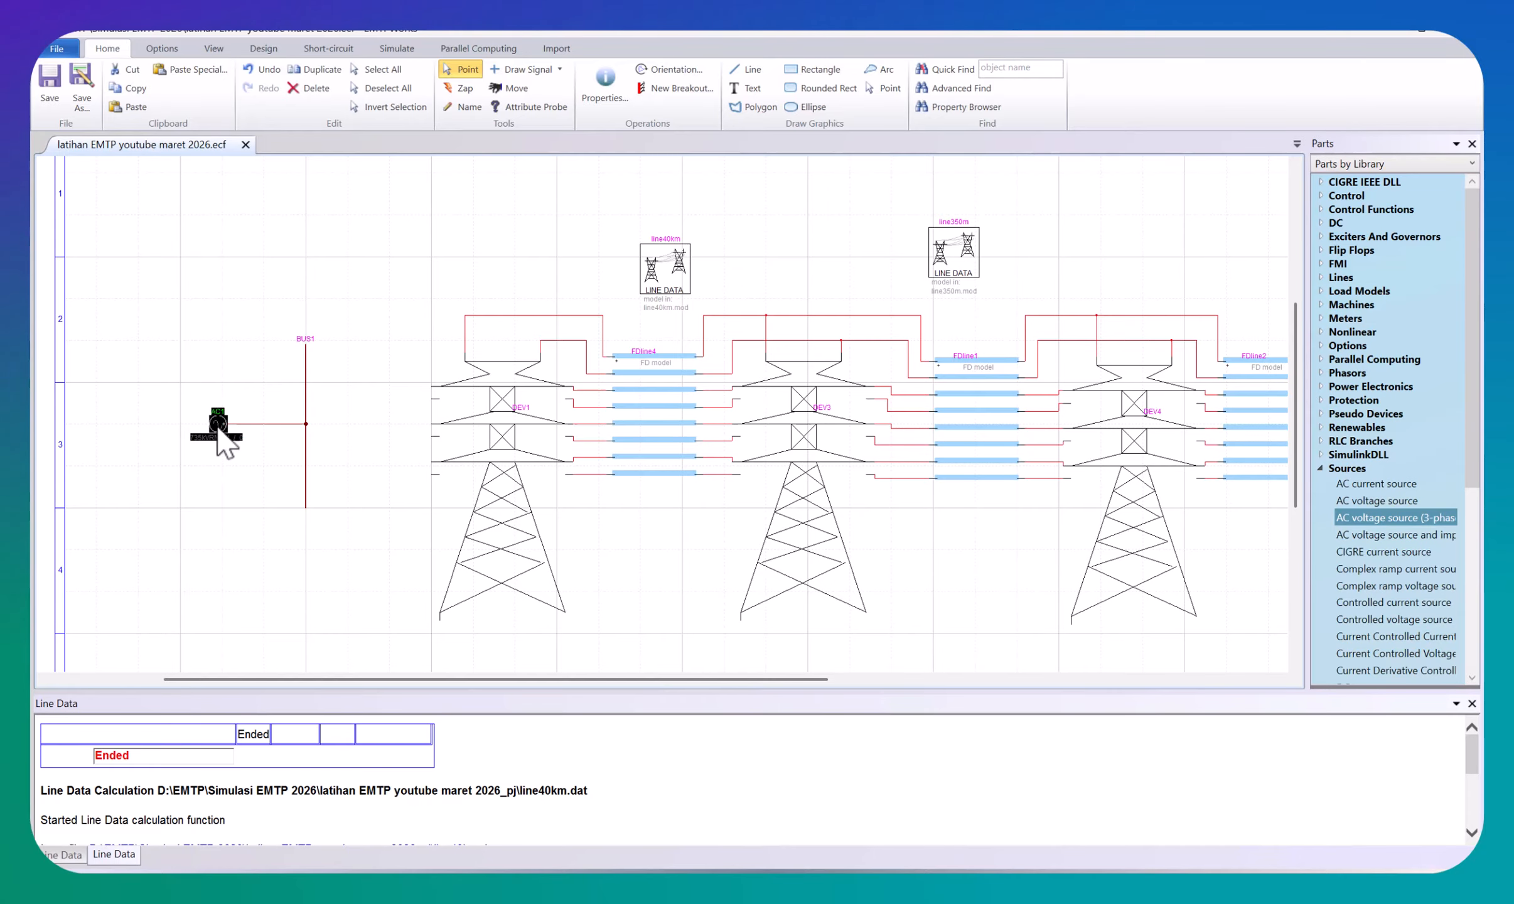
click(495, 294)
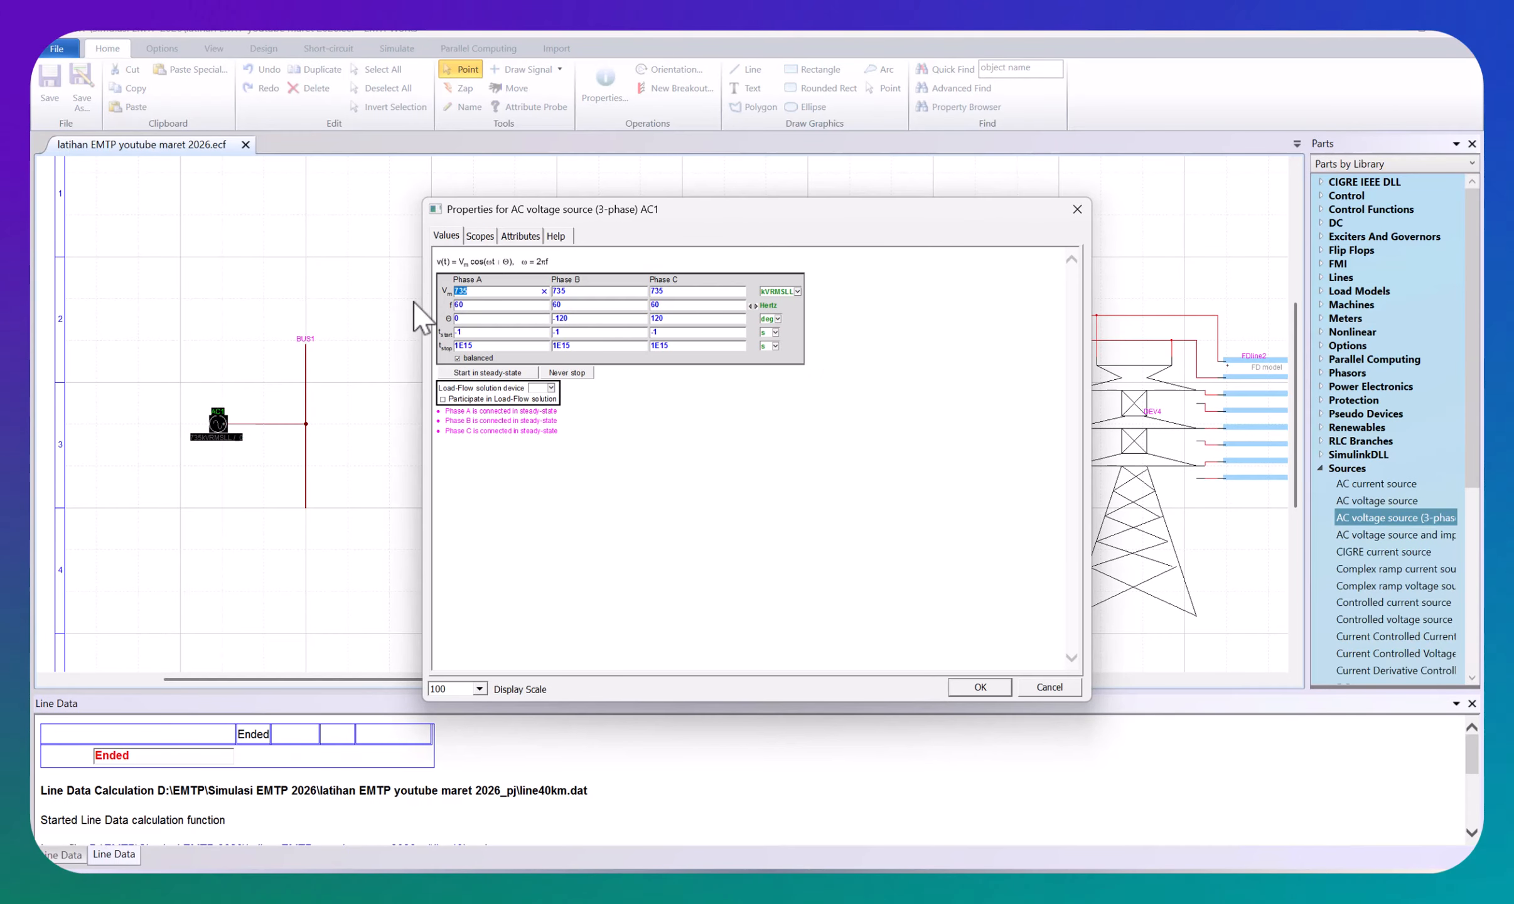
text(150)
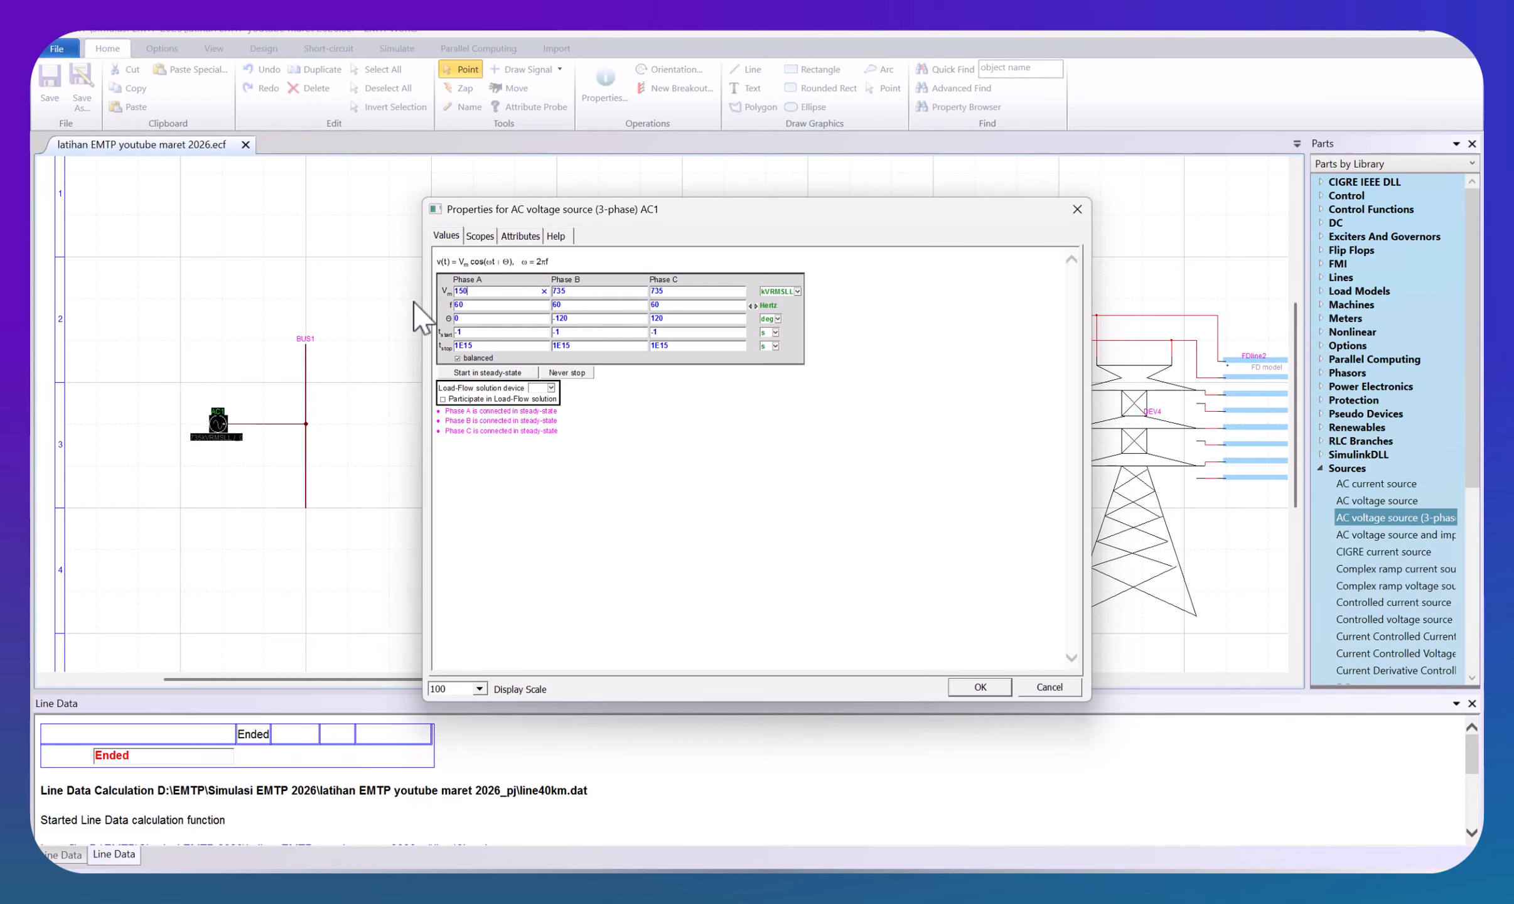
Step: Set the frequency of AC voltage source AC1 to 50 Hz, view its scope options, and apply the properties
click(484, 304)
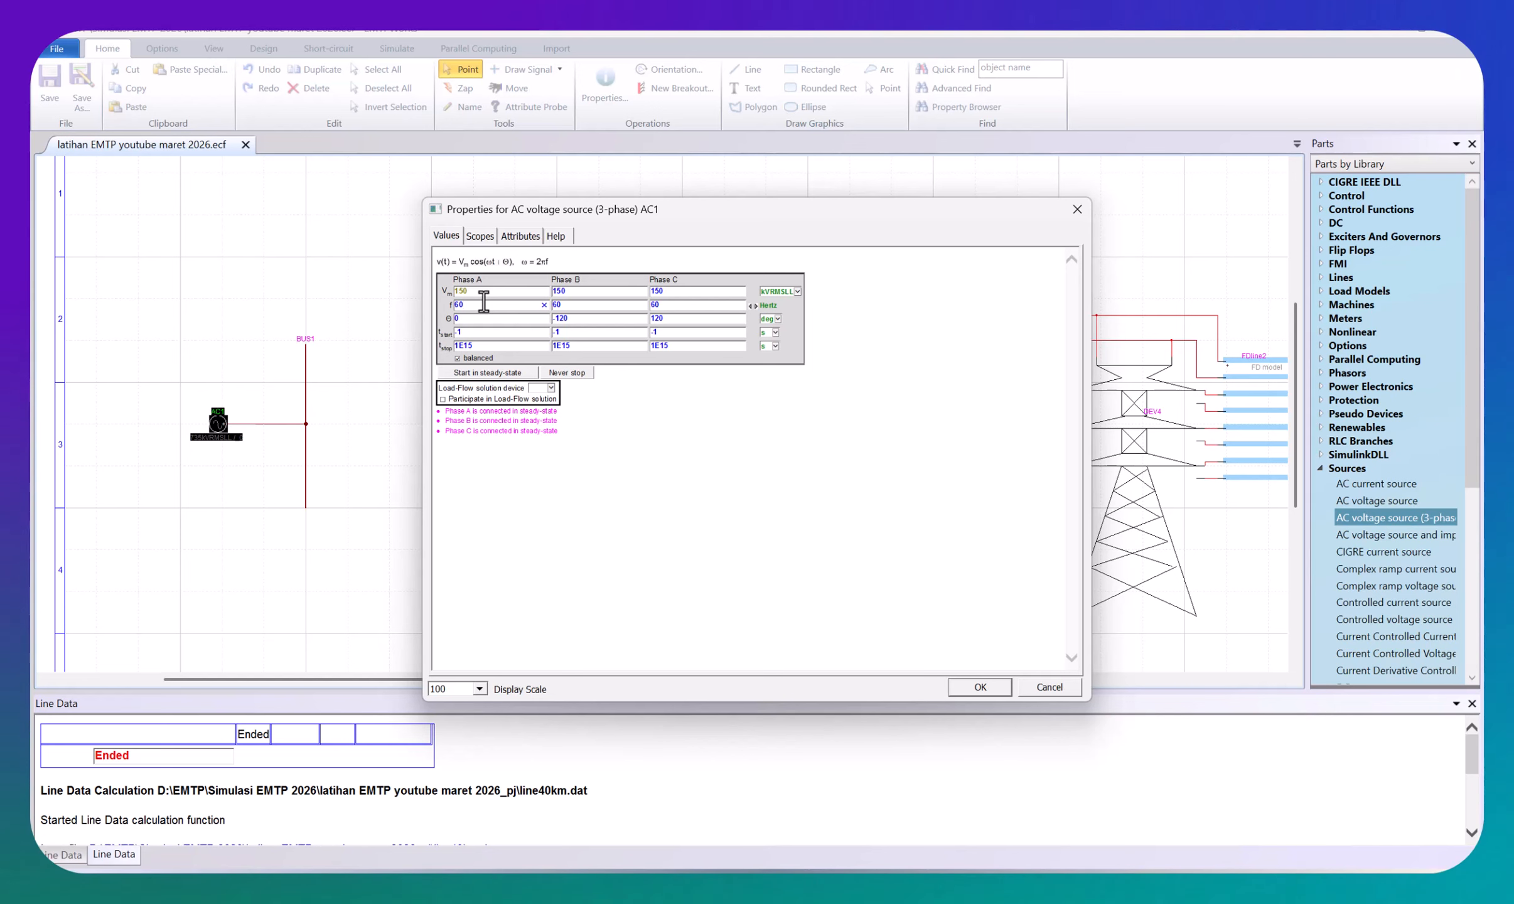
text(50)
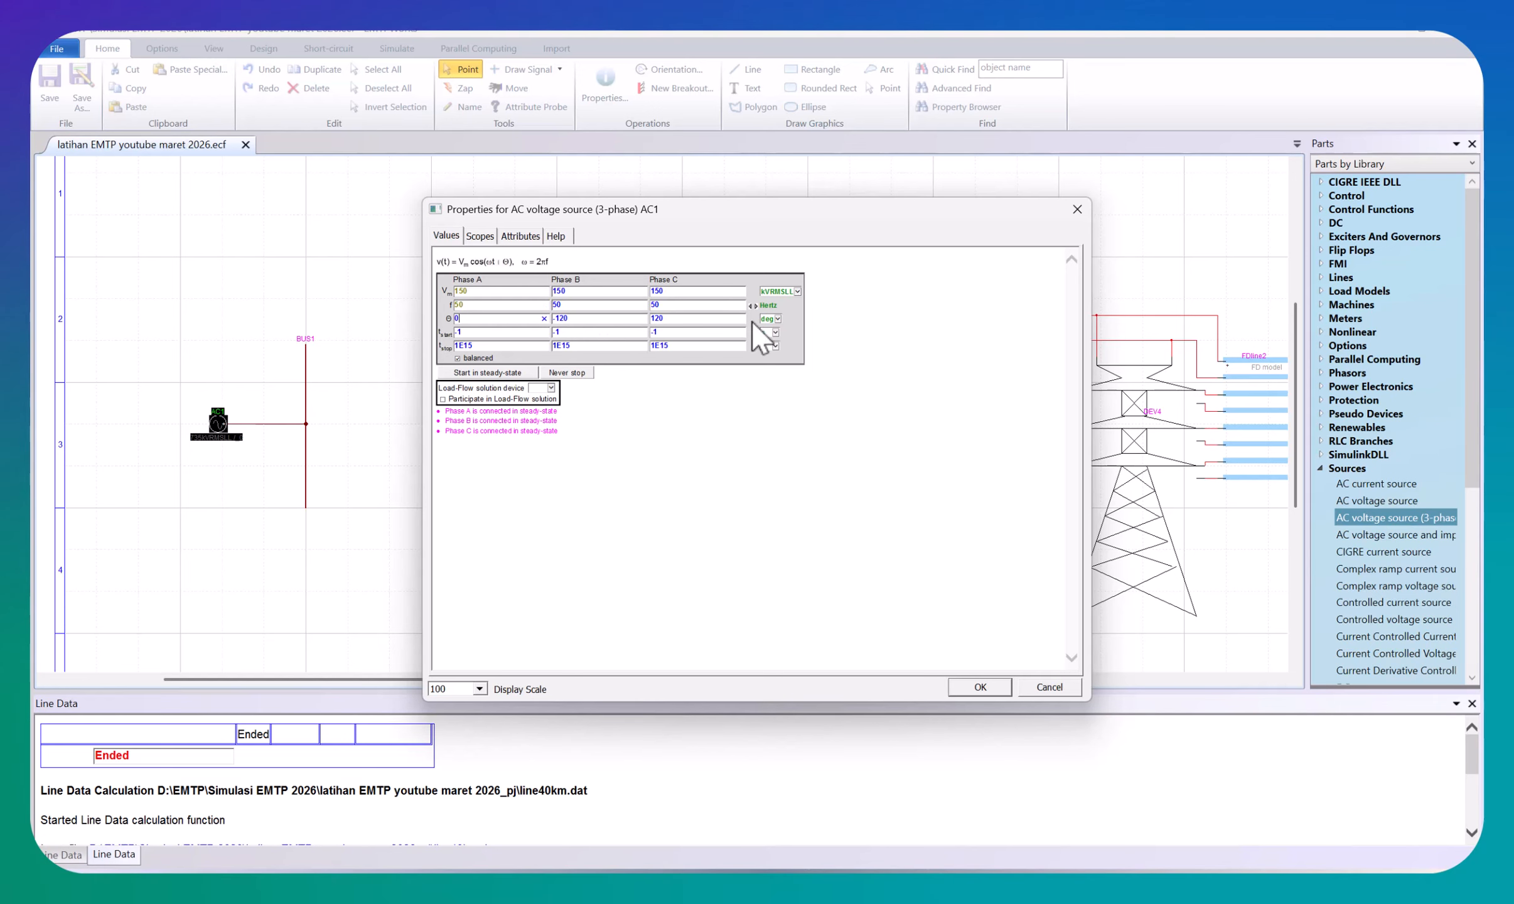
click(483, 237)
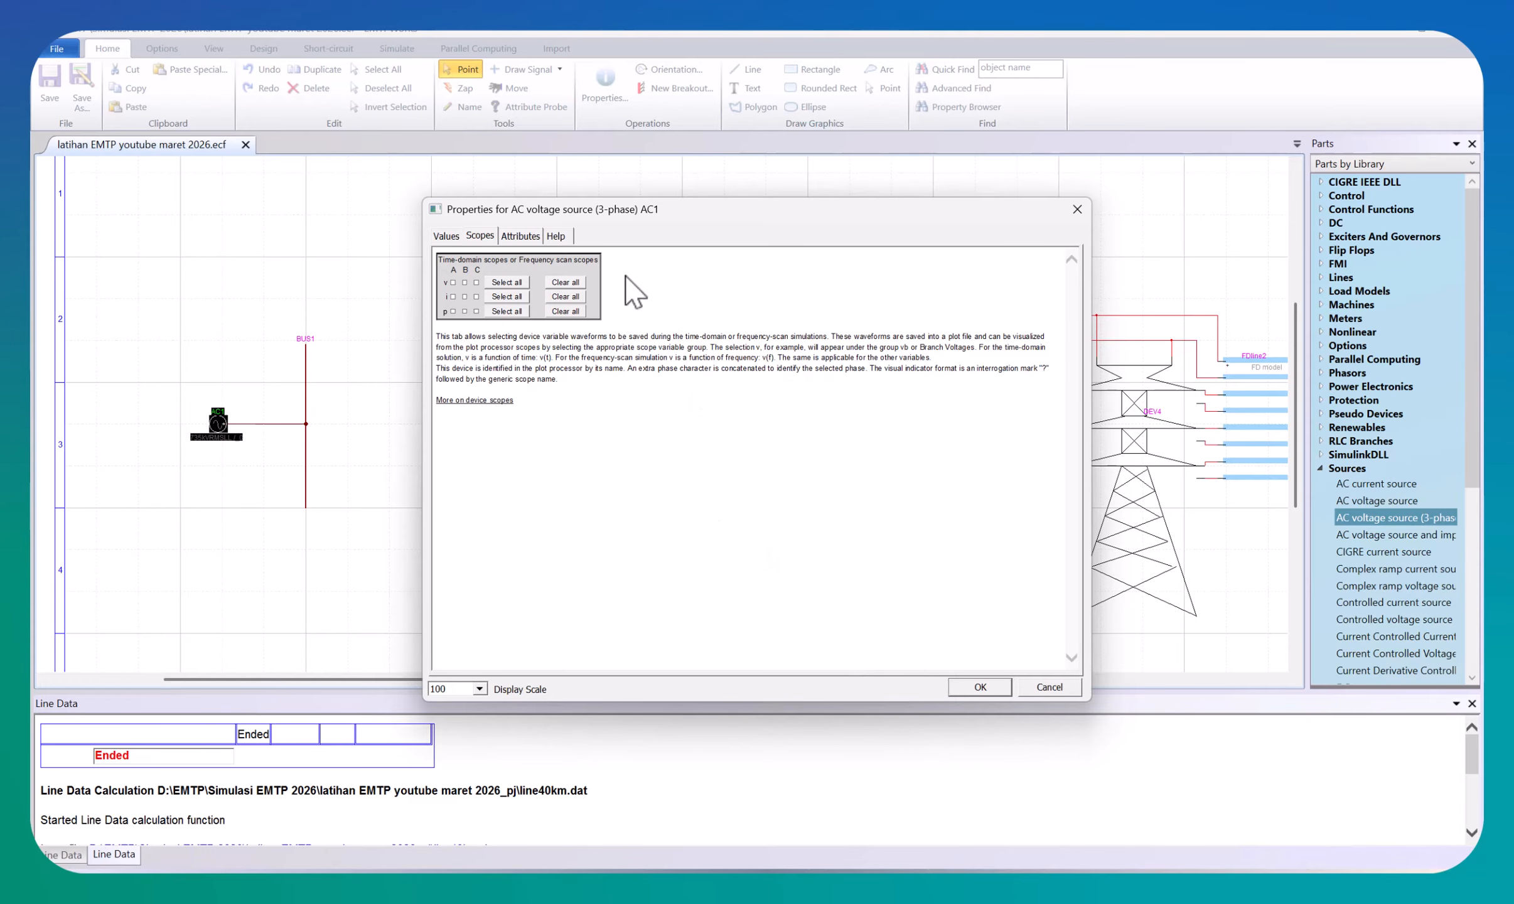
click(980, 688)
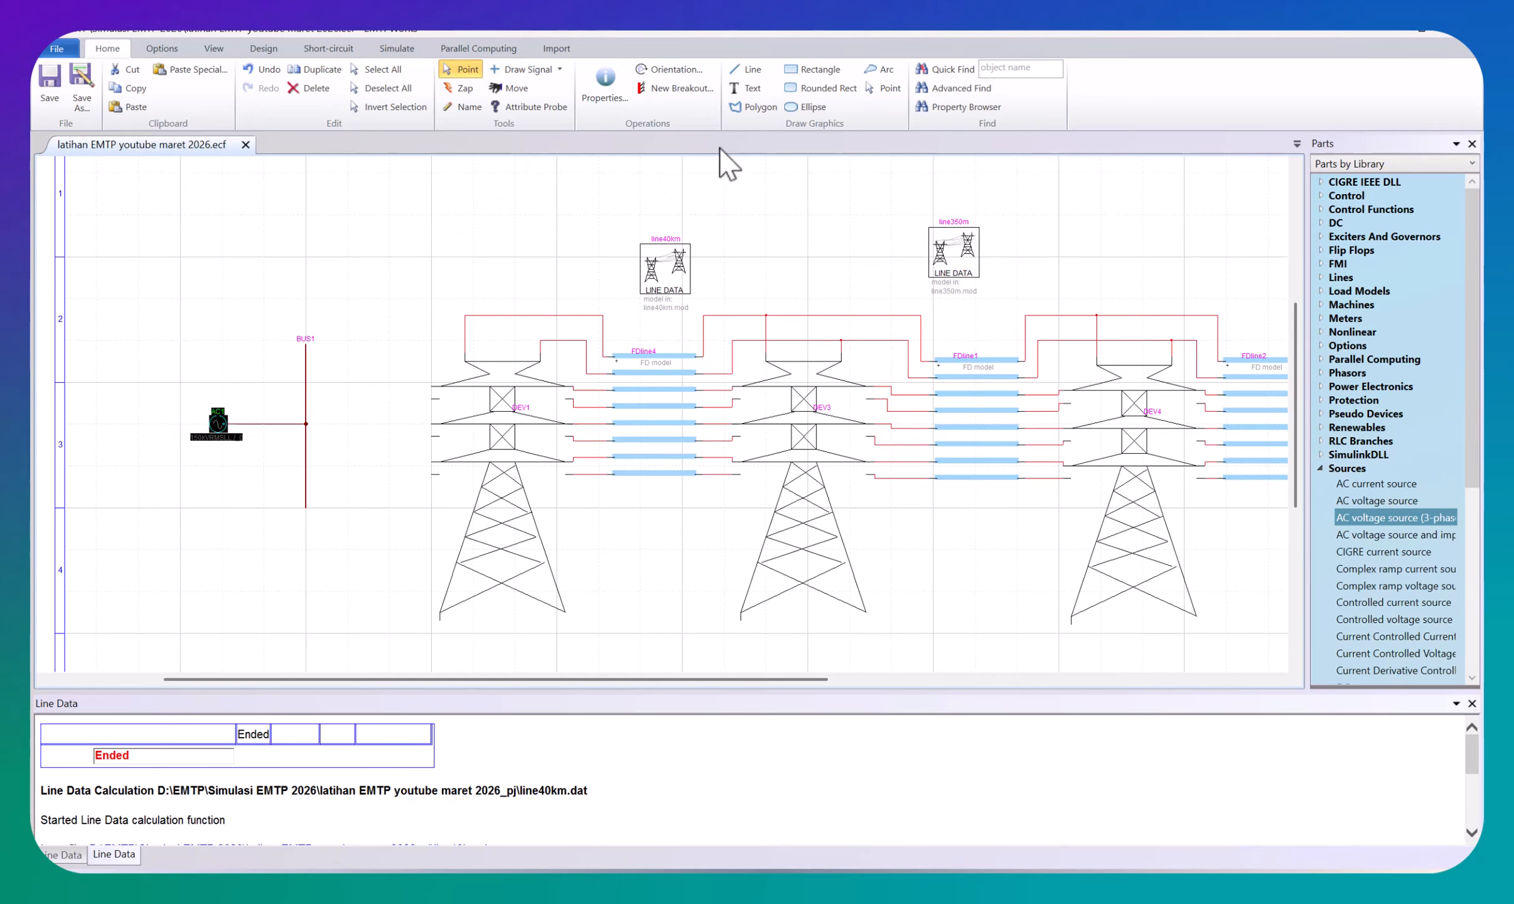
Step: Draw two phase A signals connecting the upper pair of source-side terminals on the first tower to BUS1
click(559, 70)
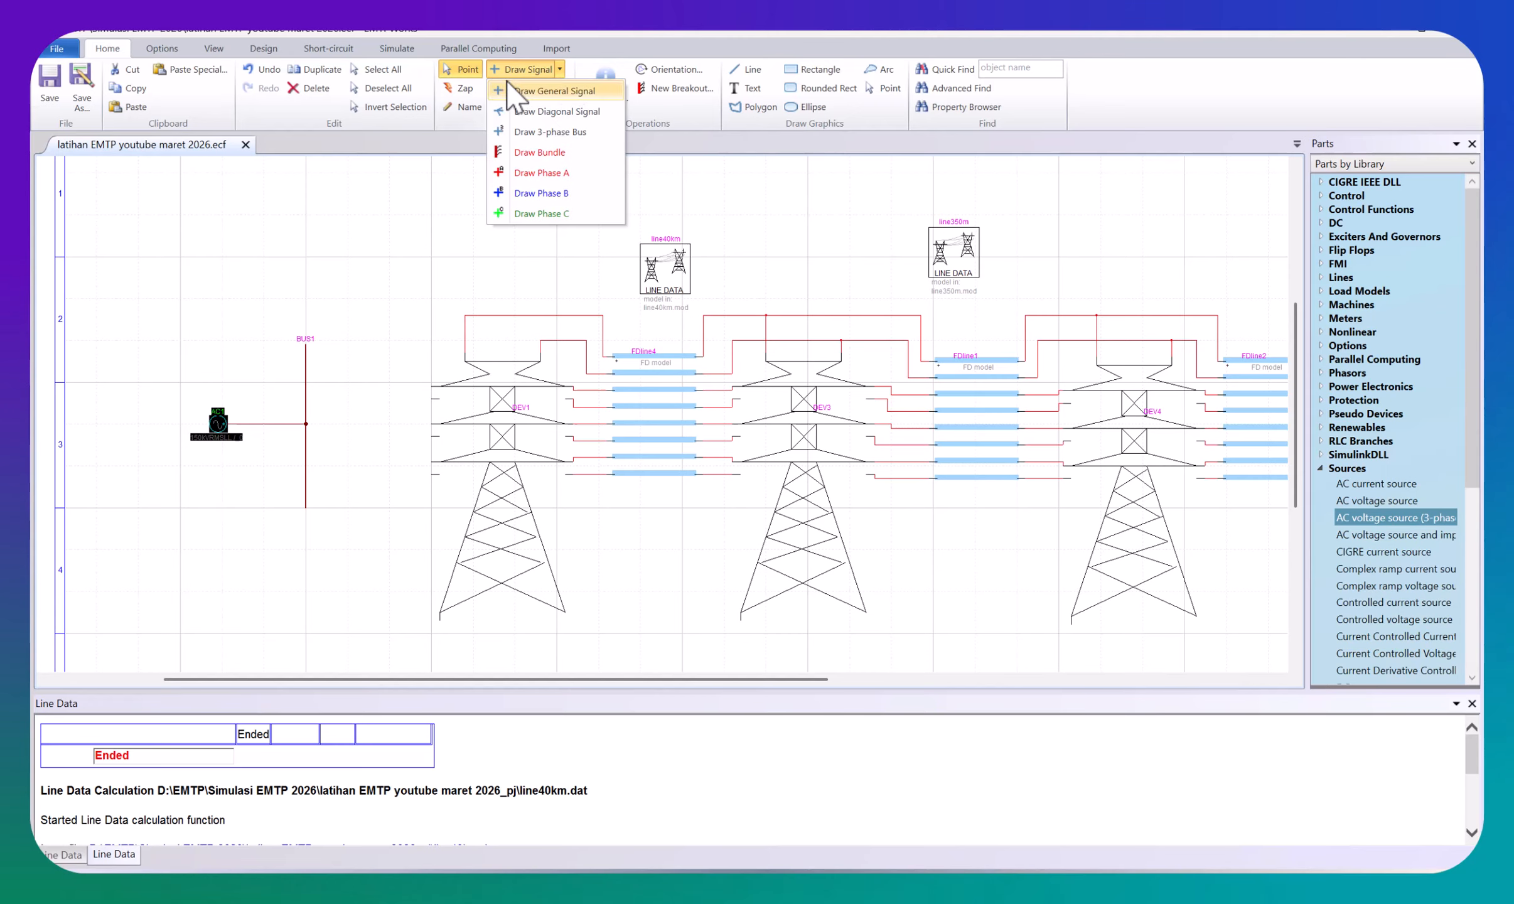
click(563, 175)
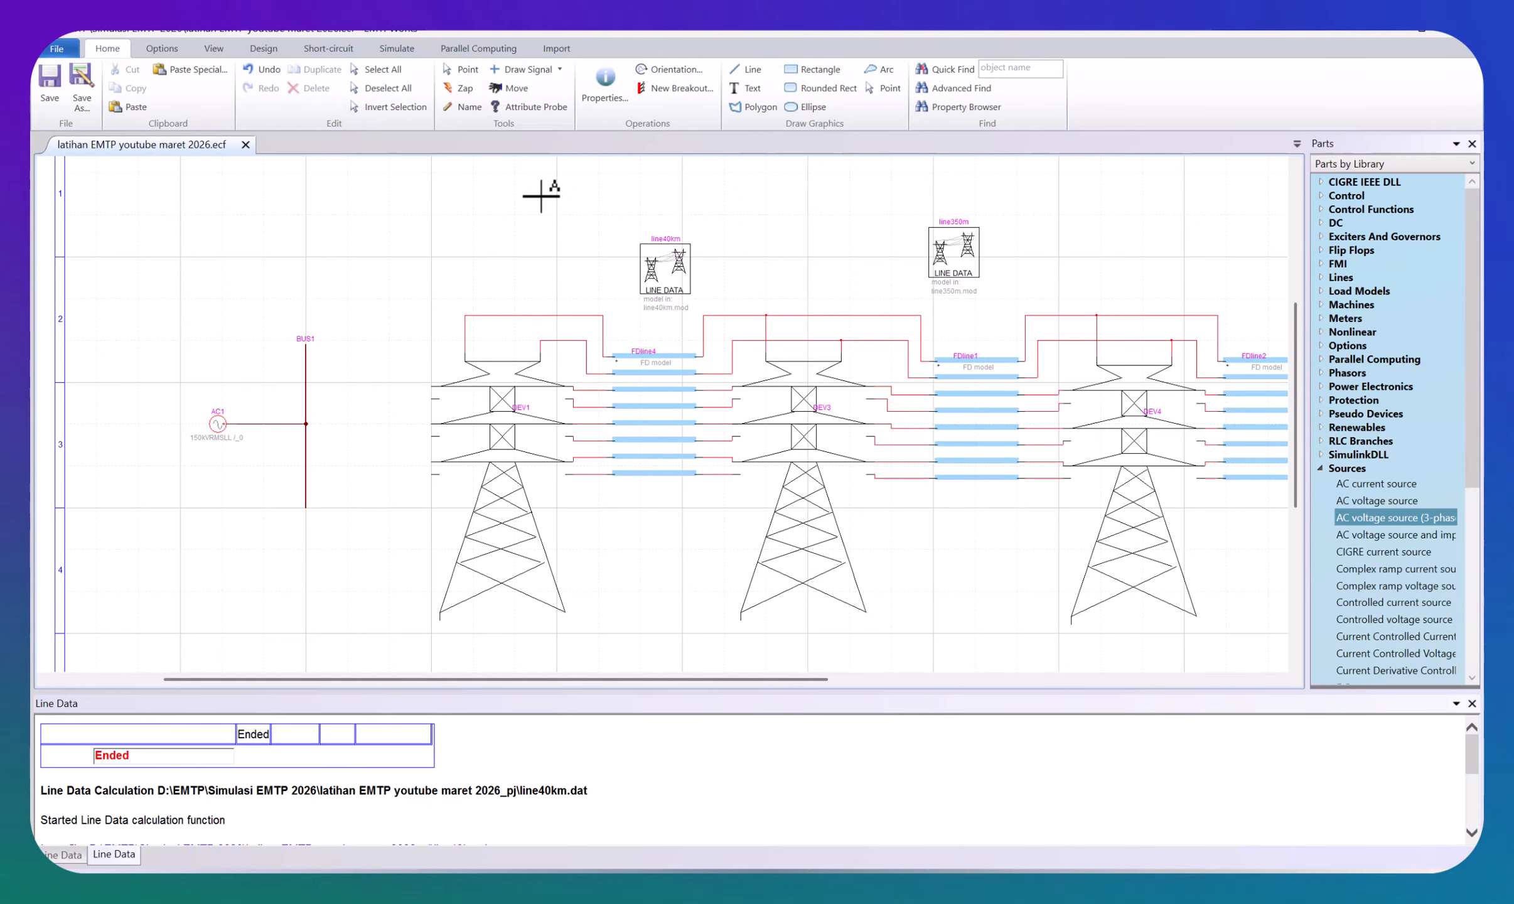
click(430, 385)
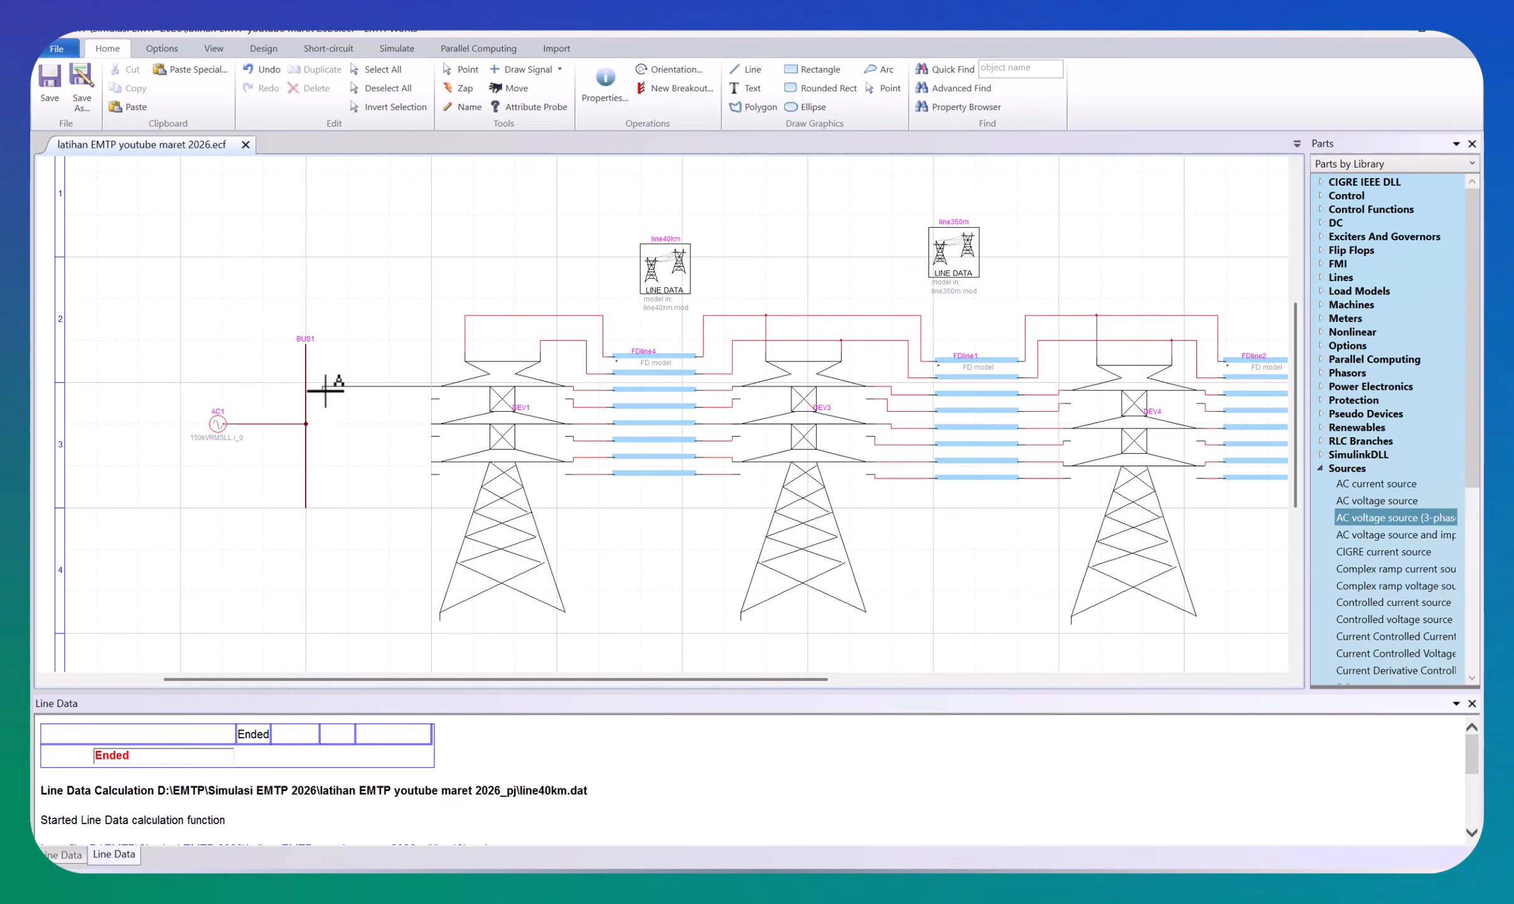
click(308, 386)
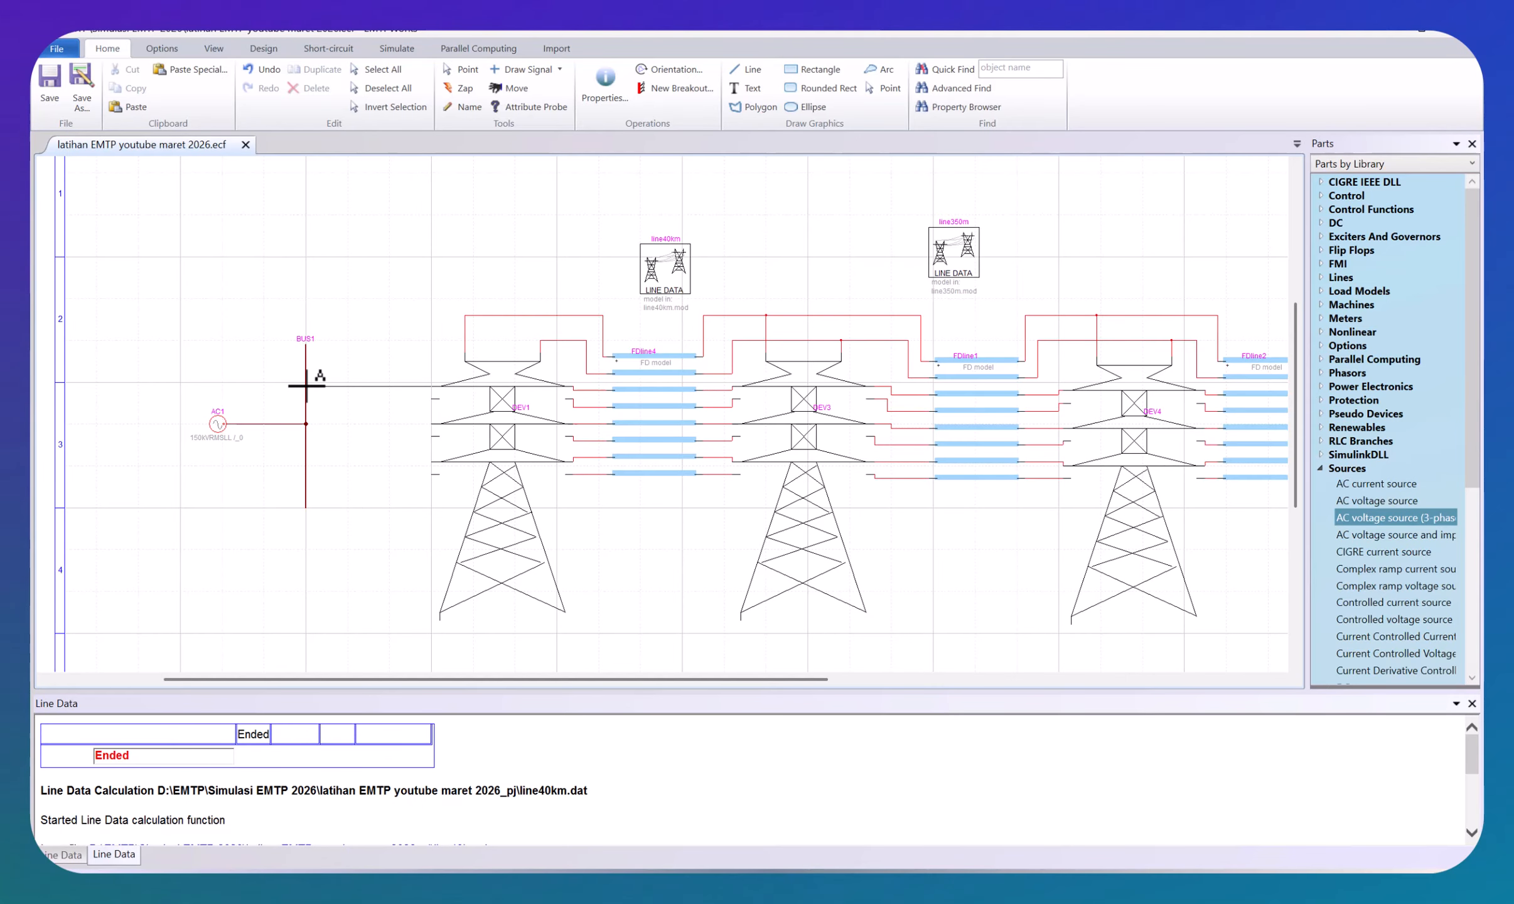
click(306, 385)
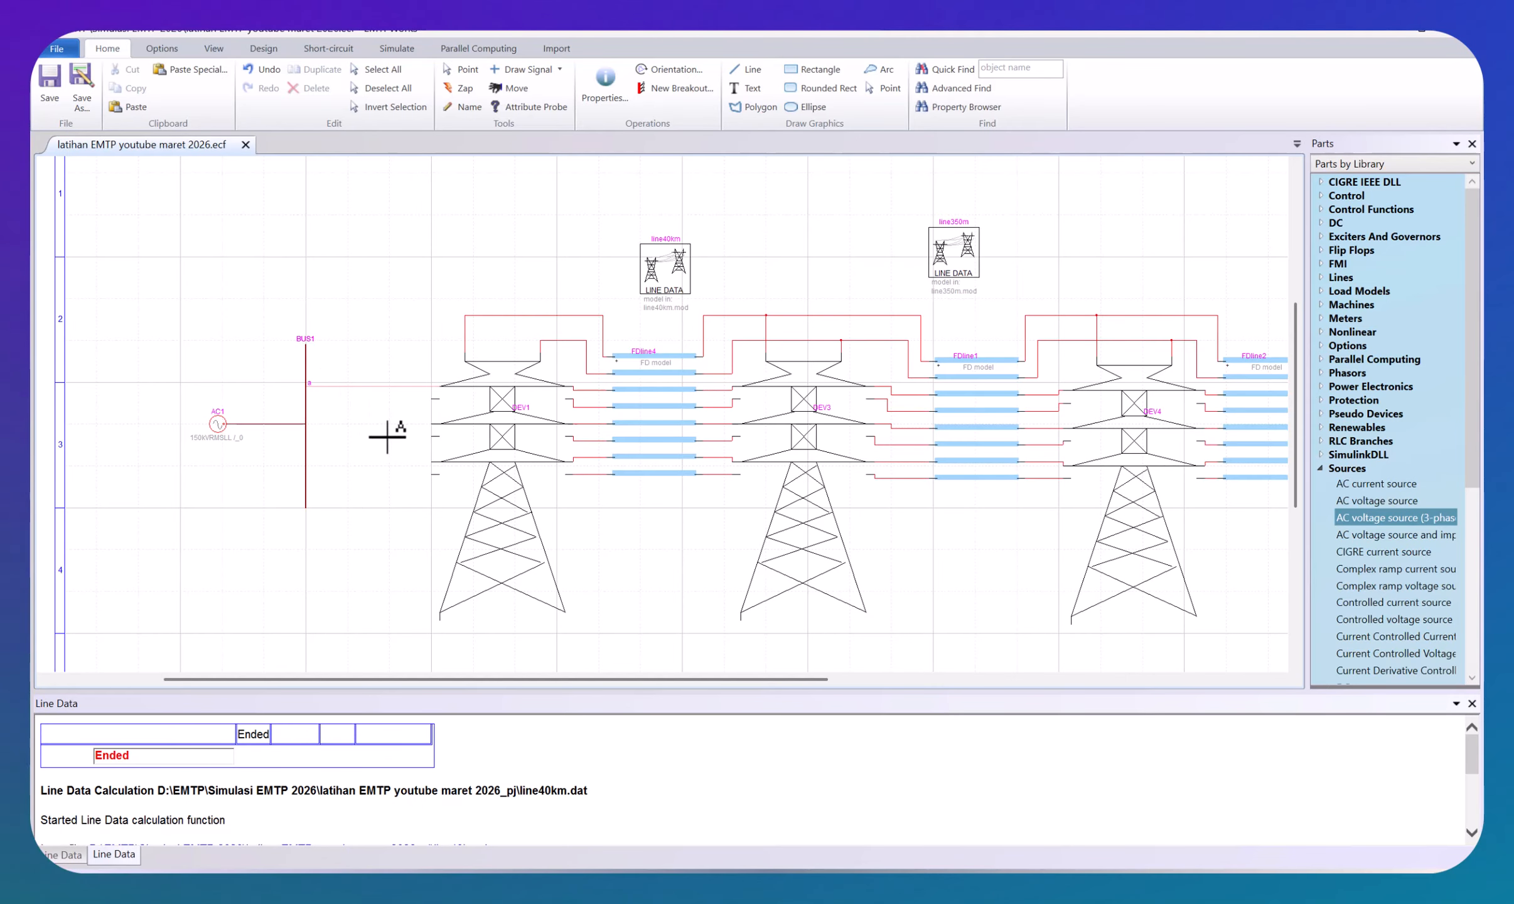
click(430, 398)
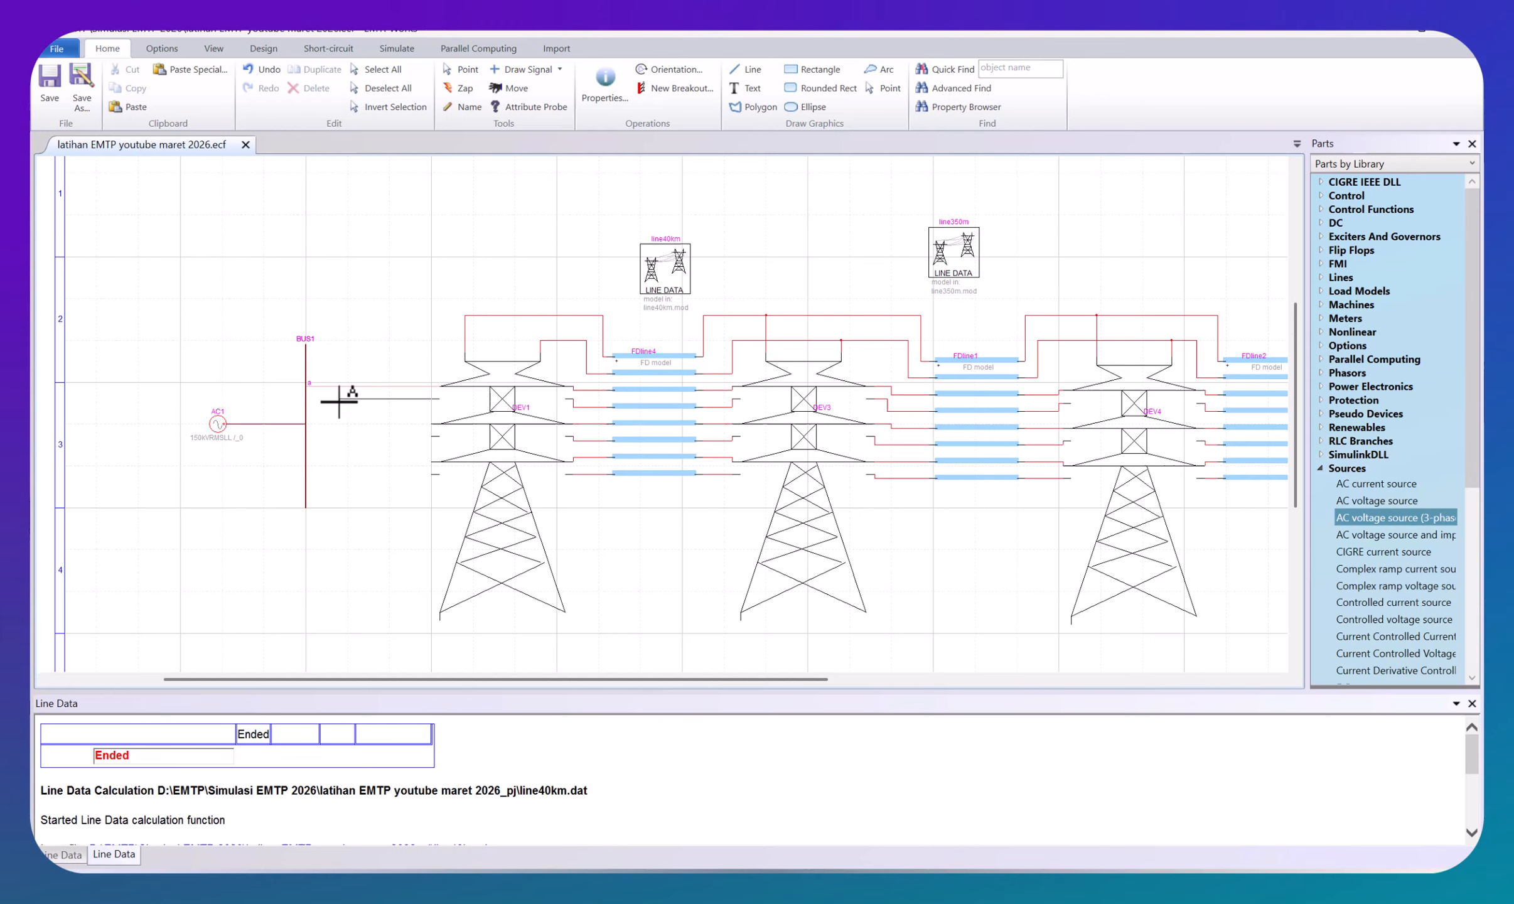
click(307, 398)
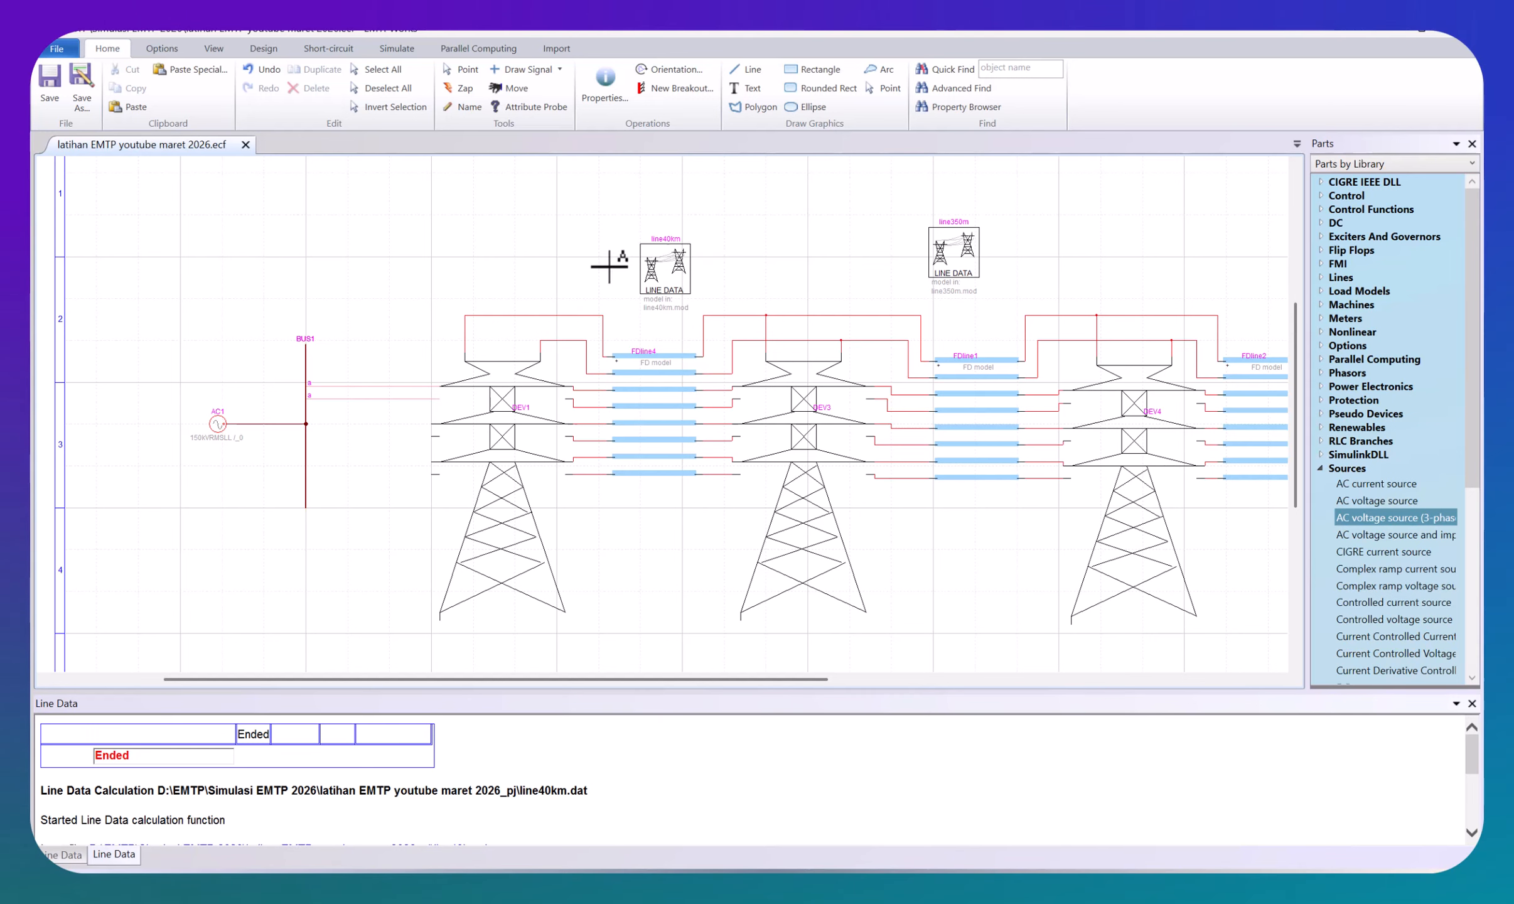
key(Escape)
click(359, 390)
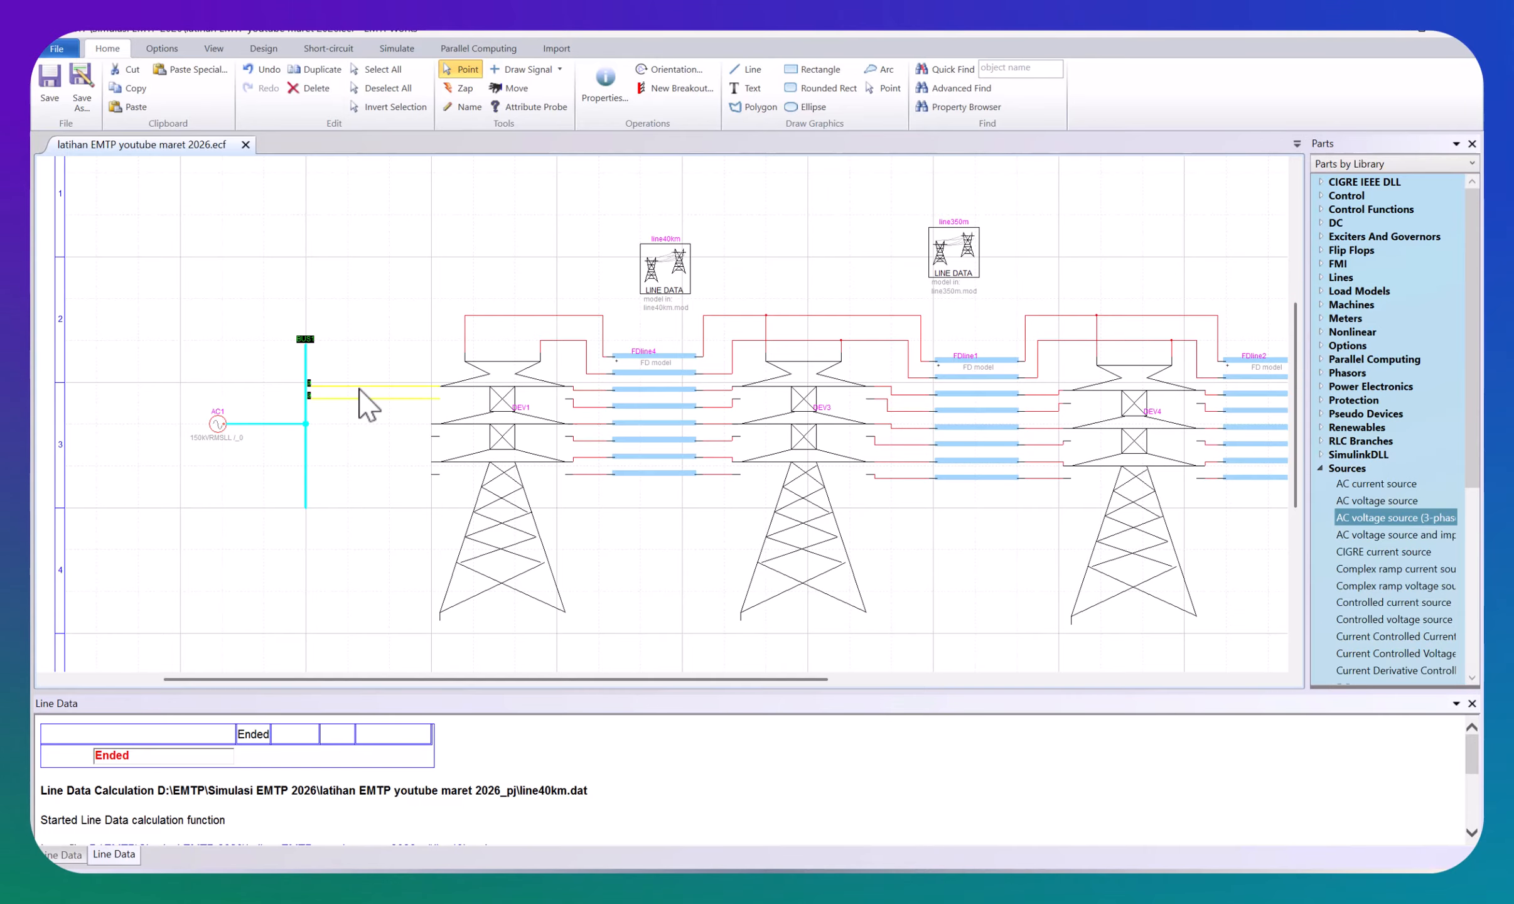
click(376, 338)
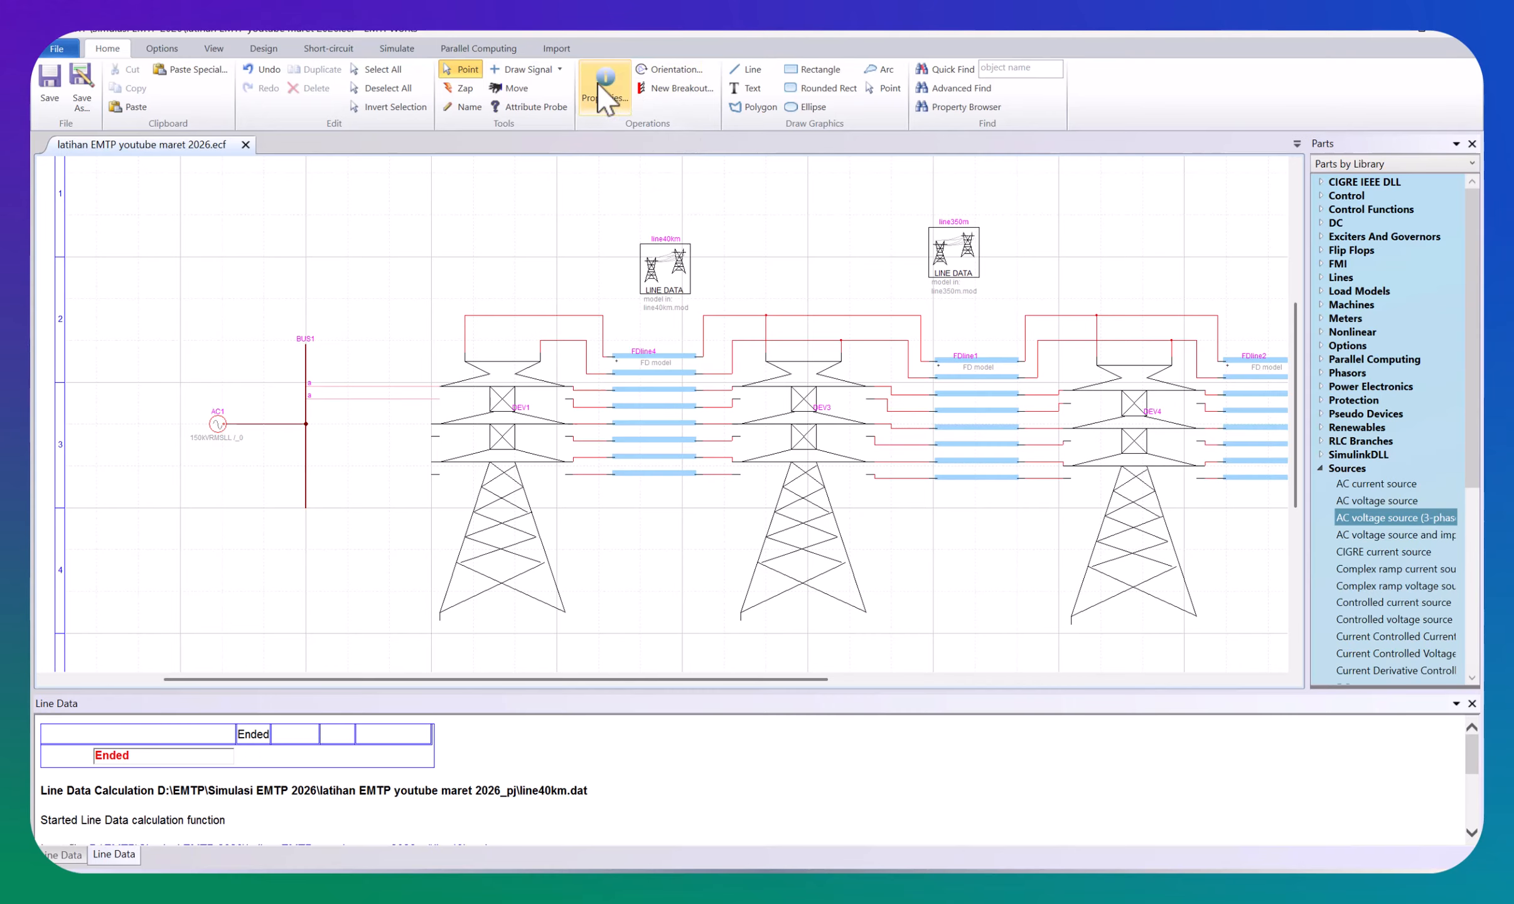
Step: Draw two phase B signals connecting the middle pair of source-side terminals on the first tower to BUS1
click(559, 69)
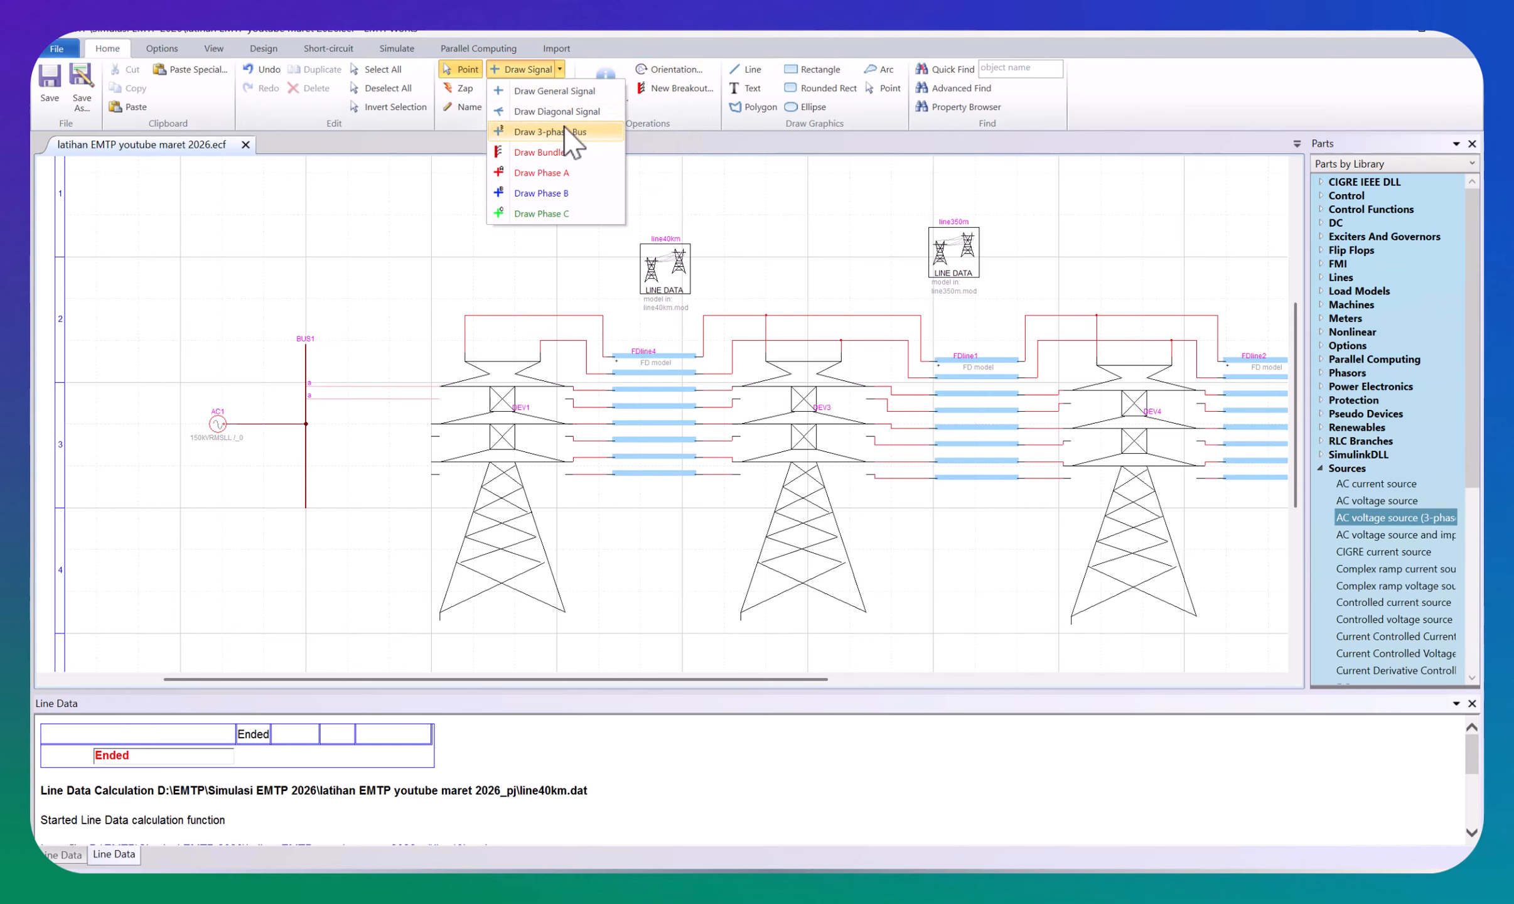
click(541, 193)
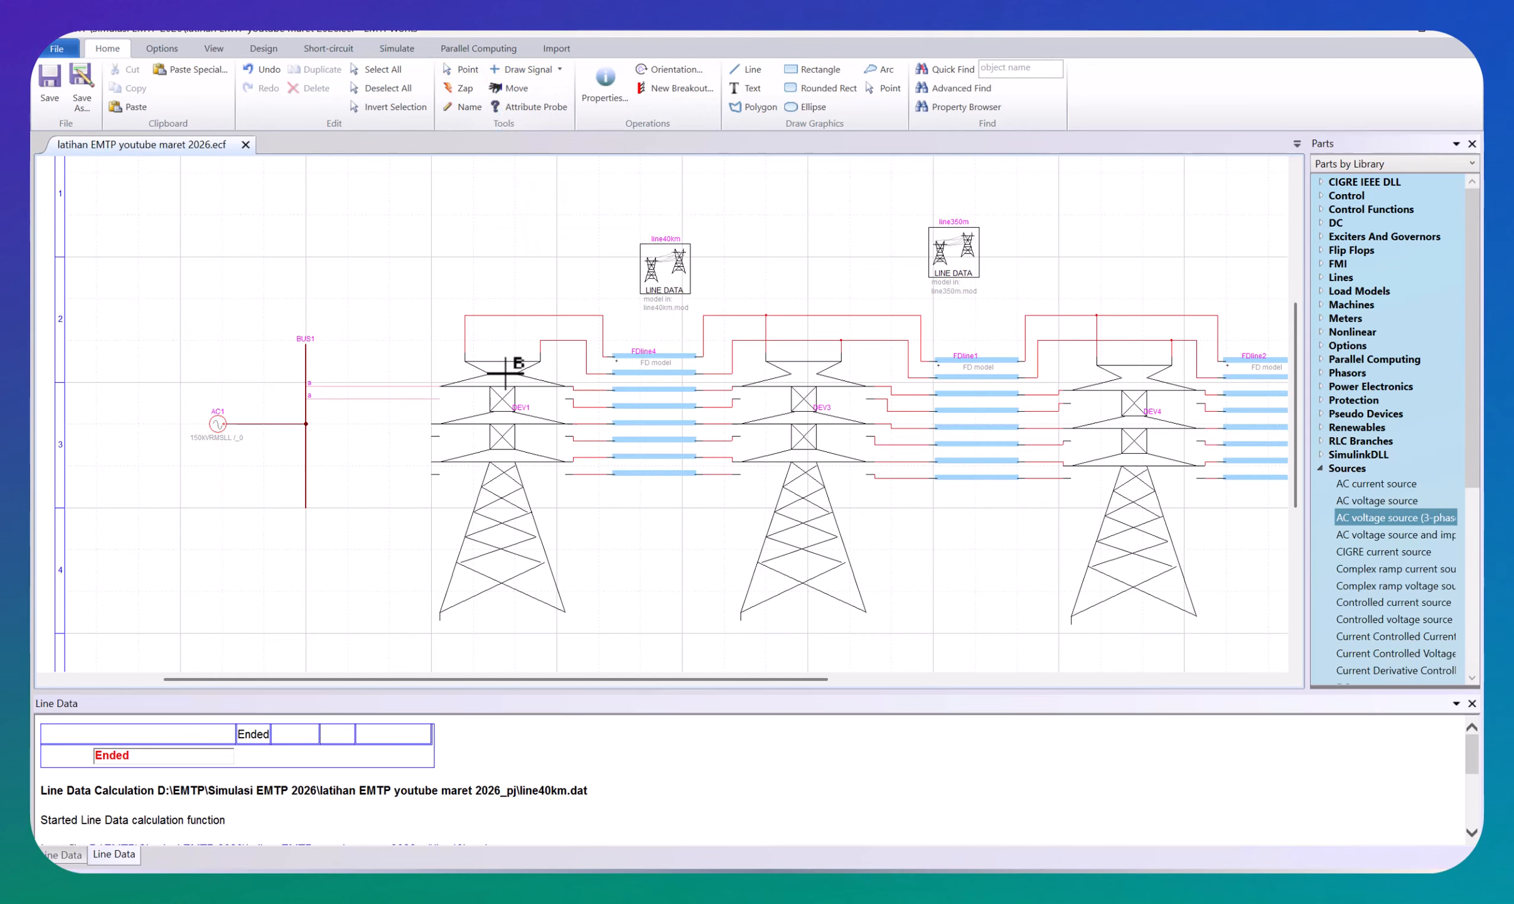
click(432, 424)
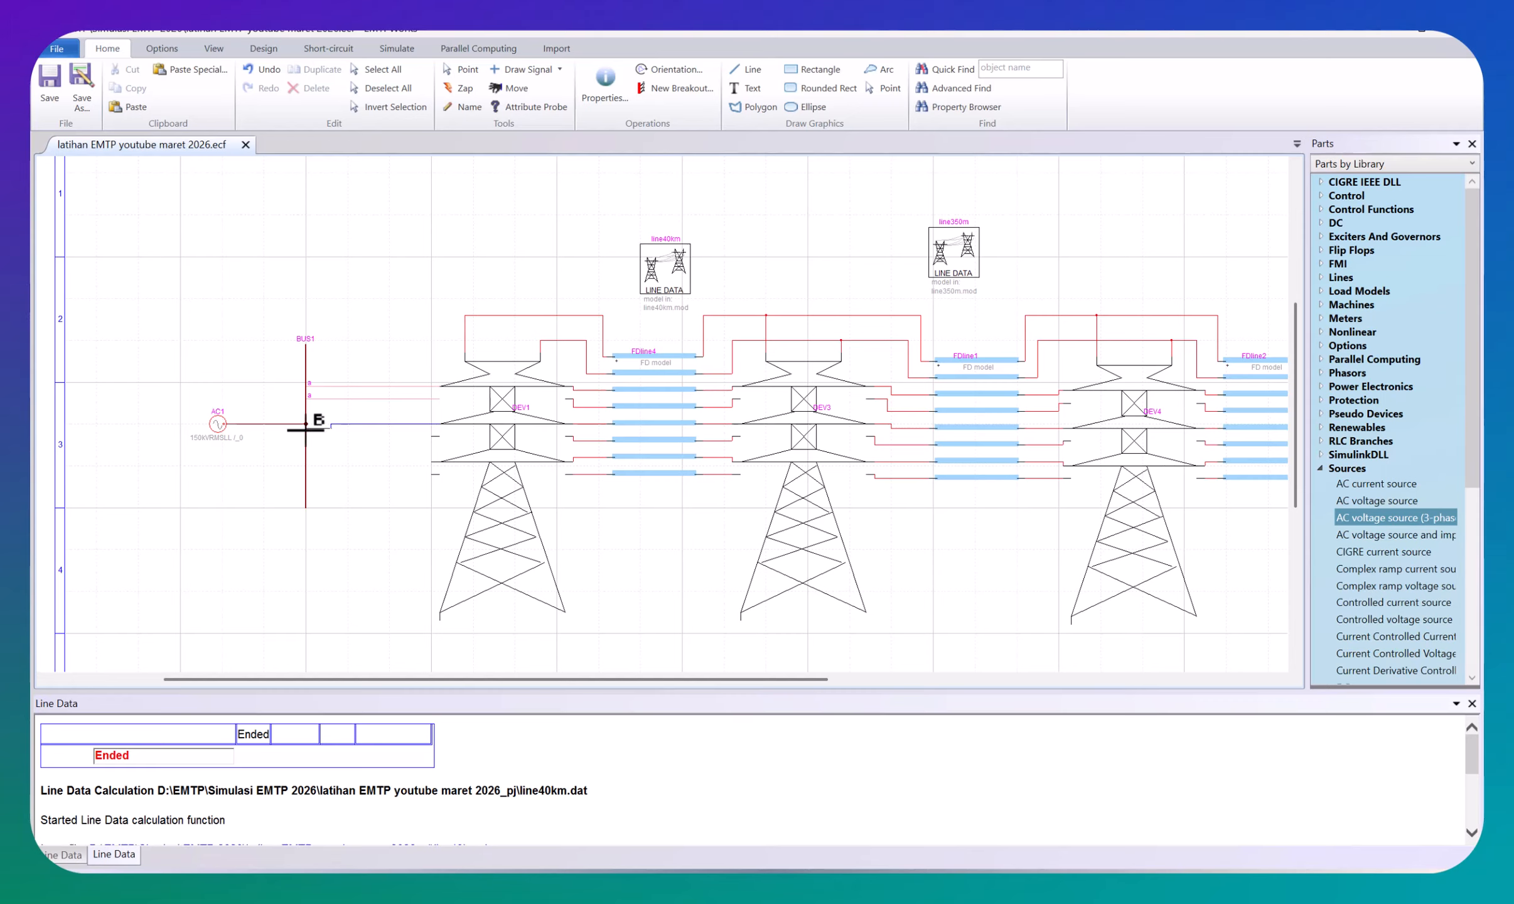
click(306, 424)
click(433, 436)
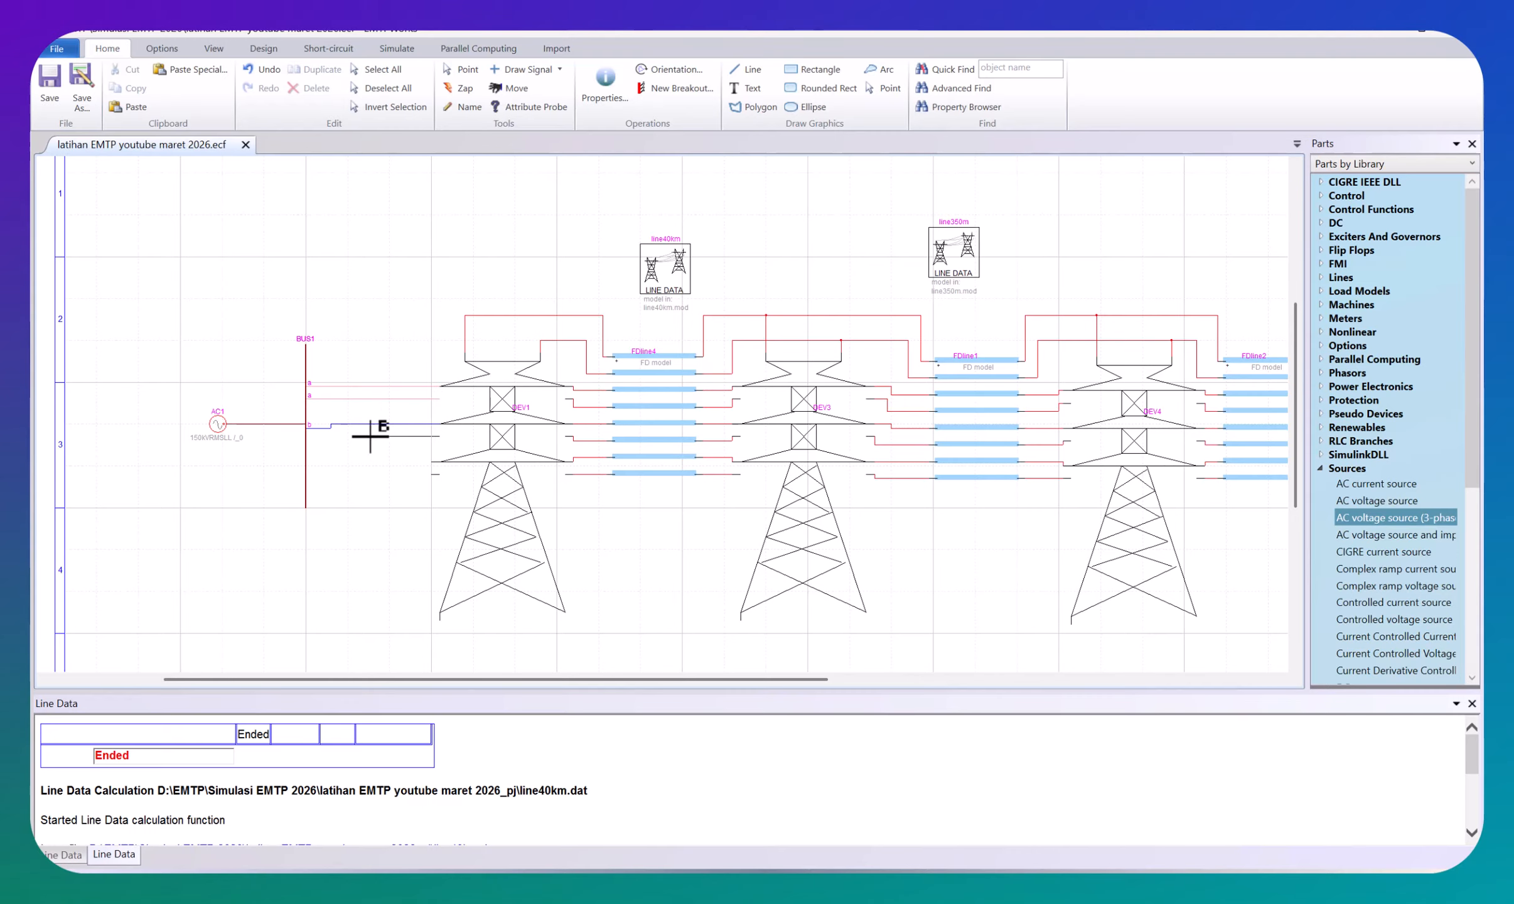
click(305, 436)
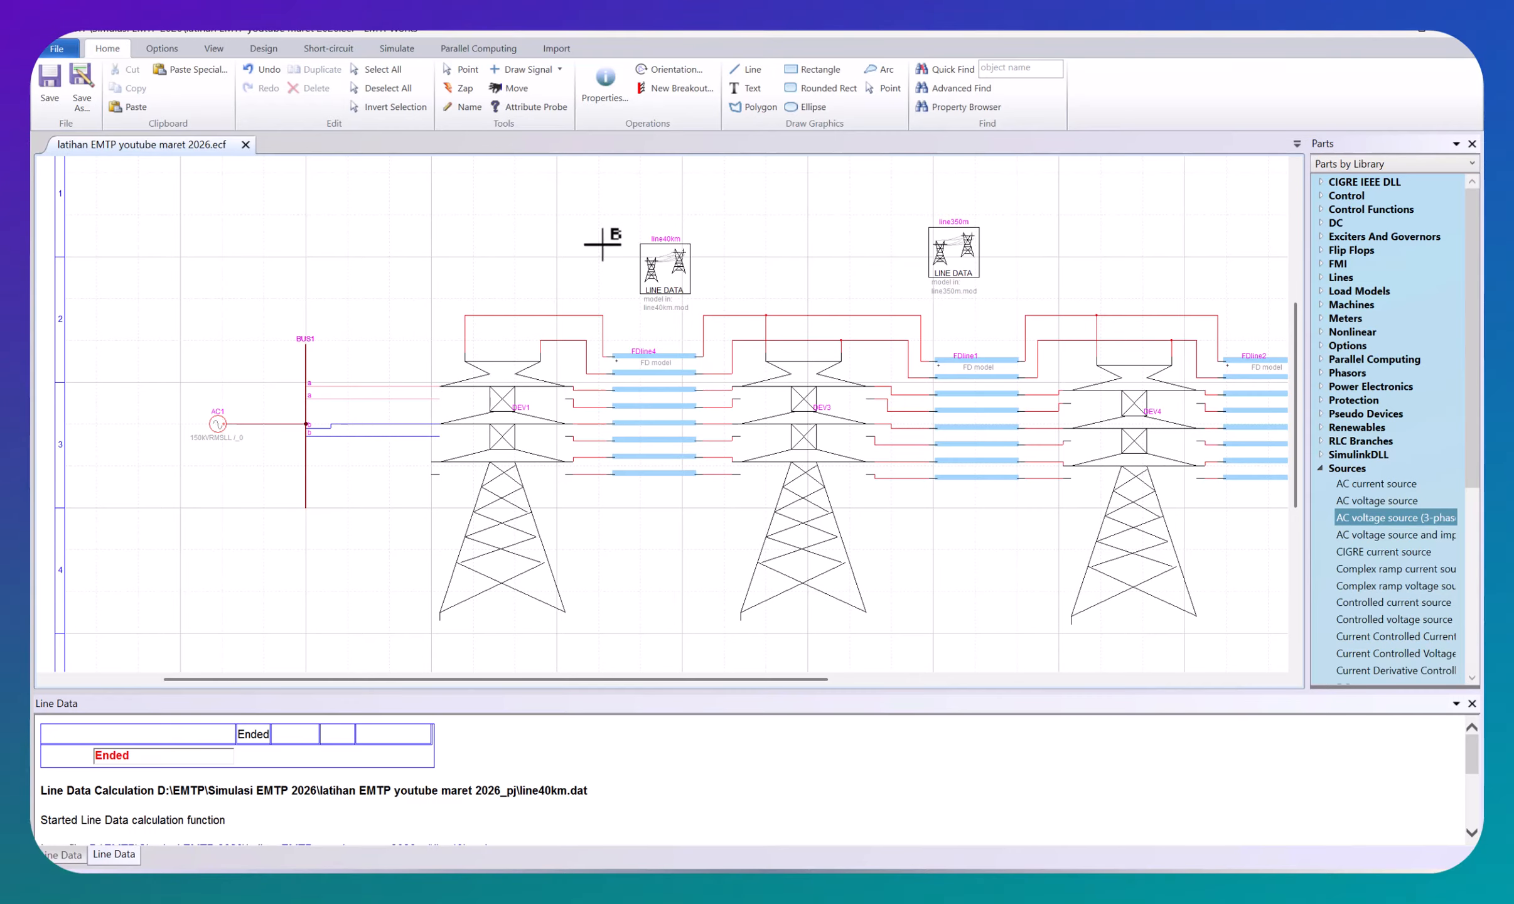
Step: Draw two phase C signals connecting the lowest pair of source-side terminals on the first tower to BUS1
click(559, 71)
click(548, 212)
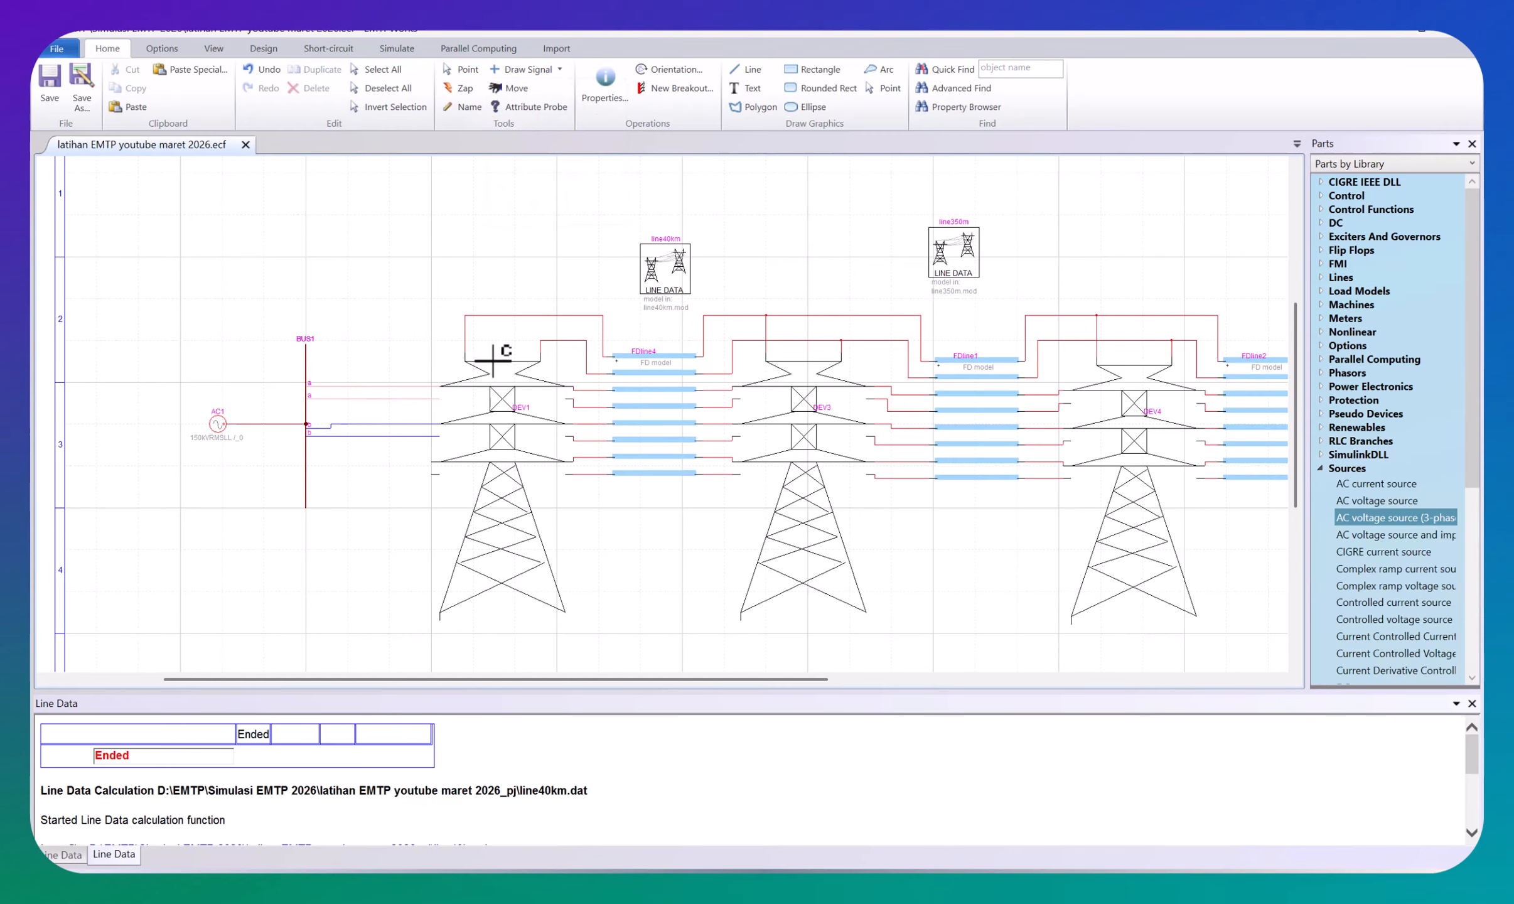
click(433, 462)
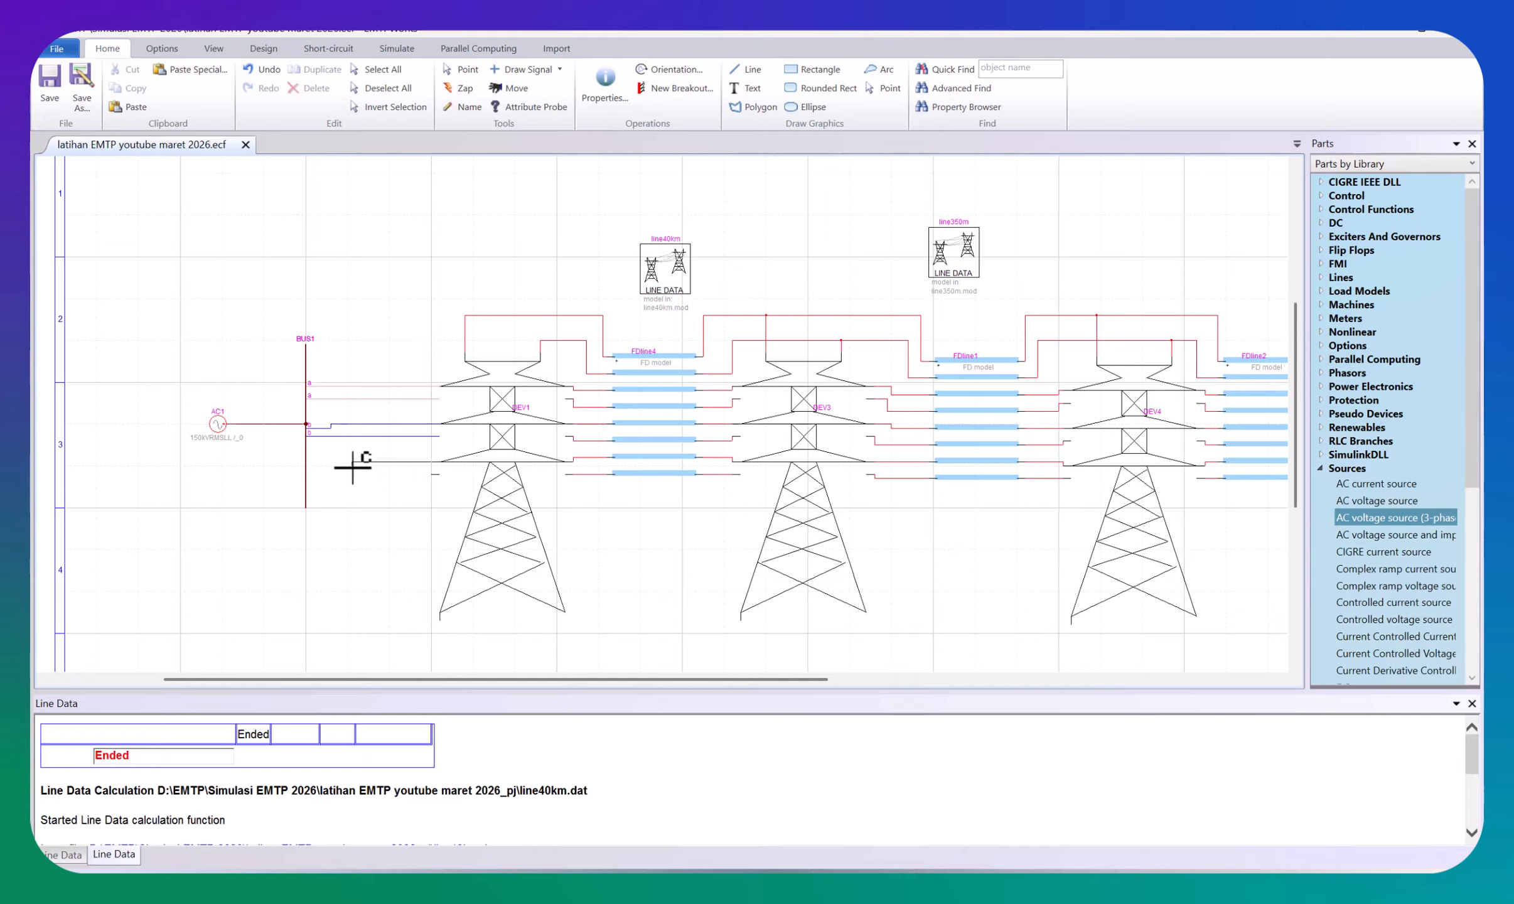
click(306, 462)
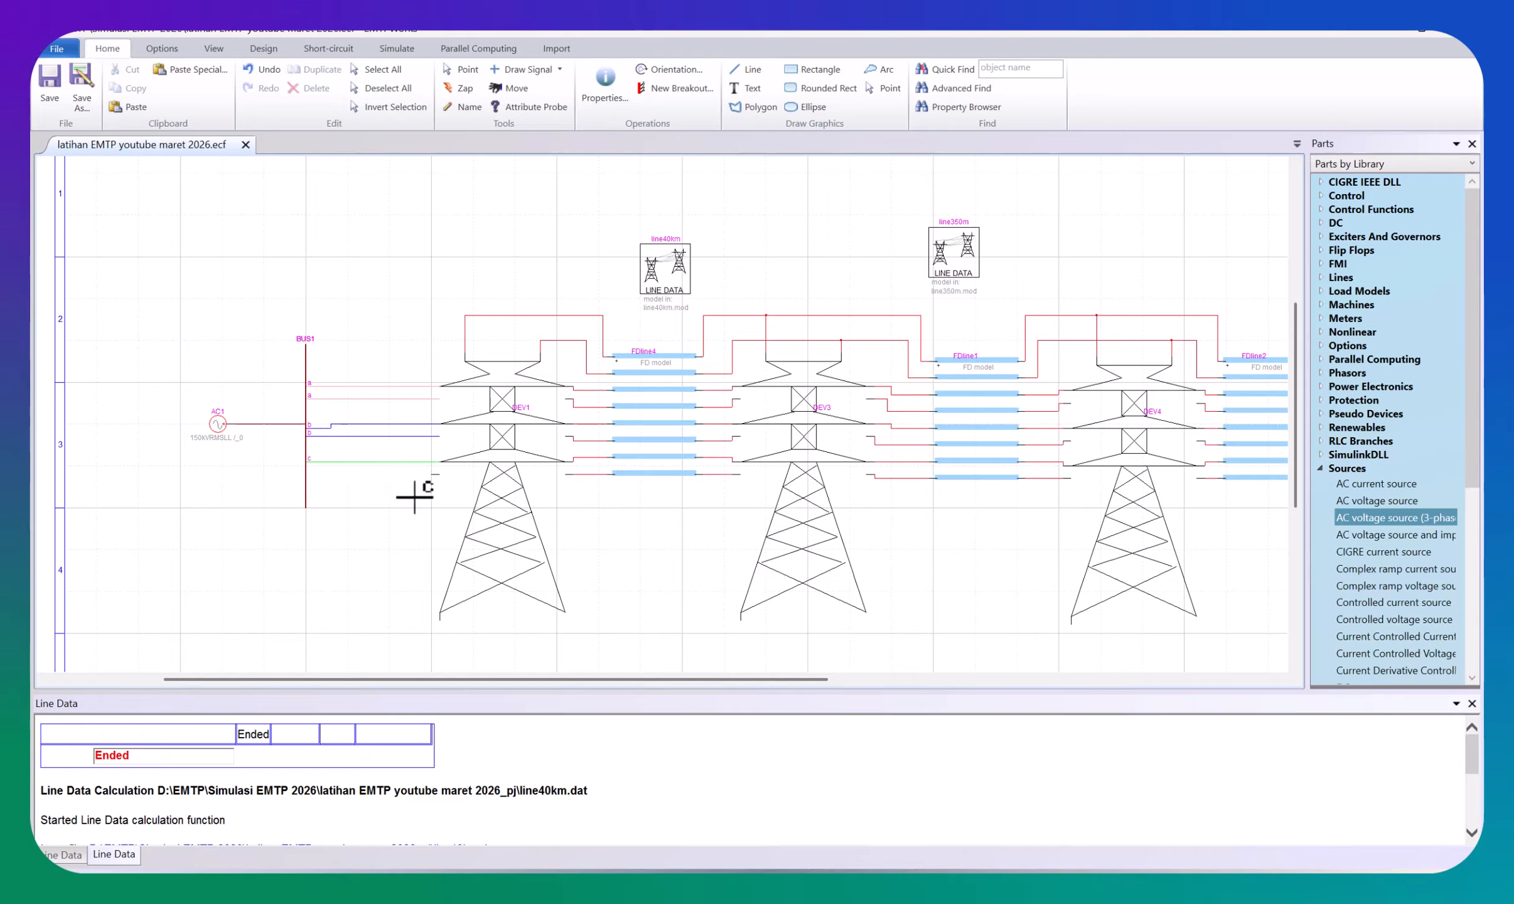
click(433, 475)
click(307, 474)
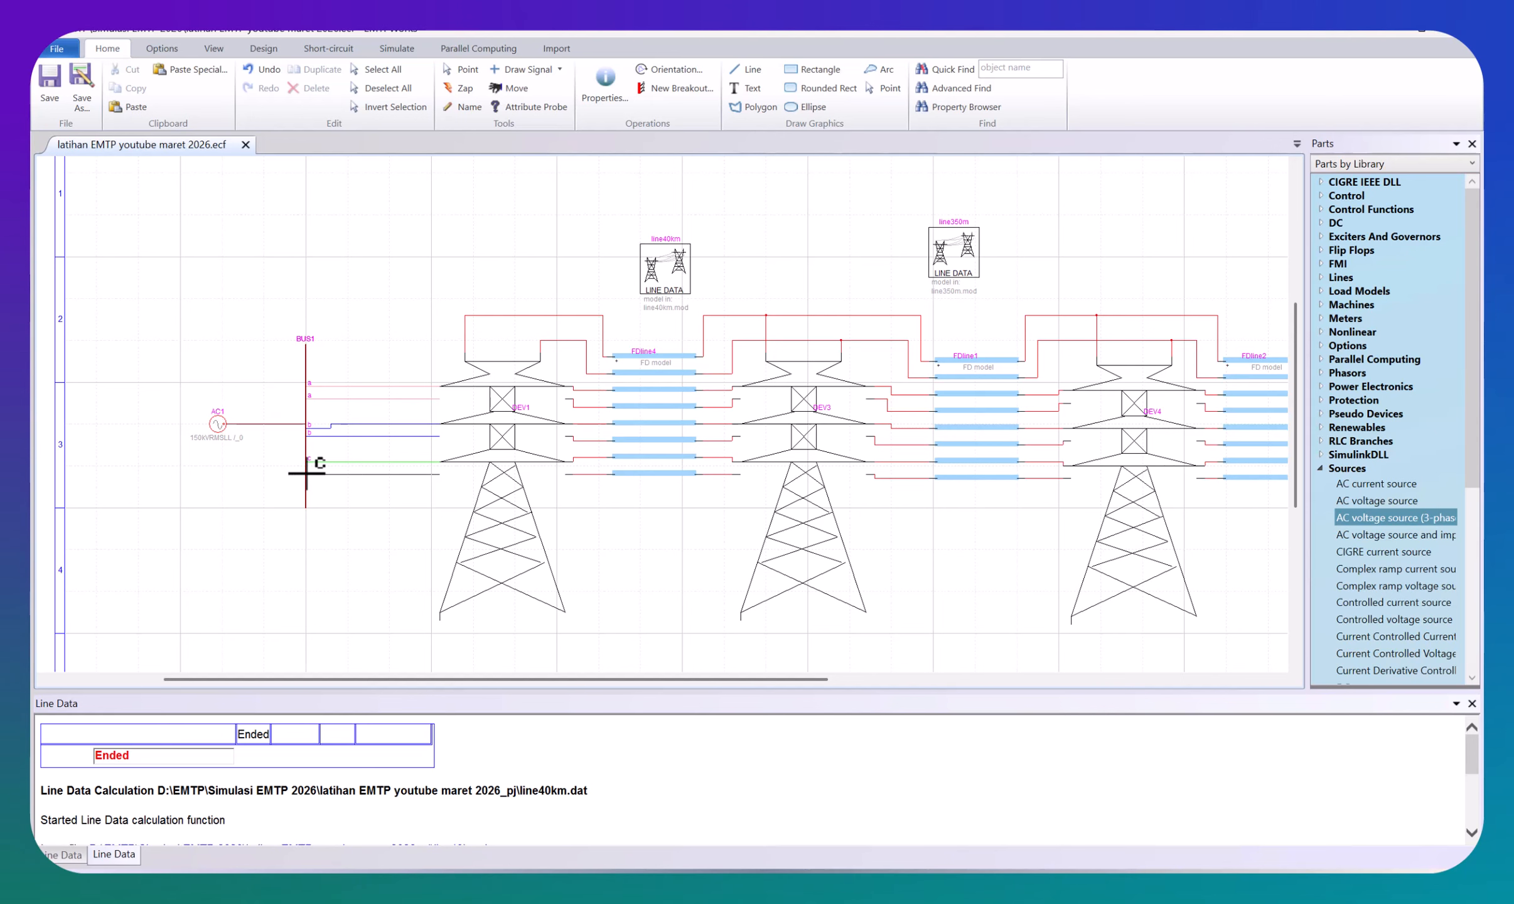
key(Escape)
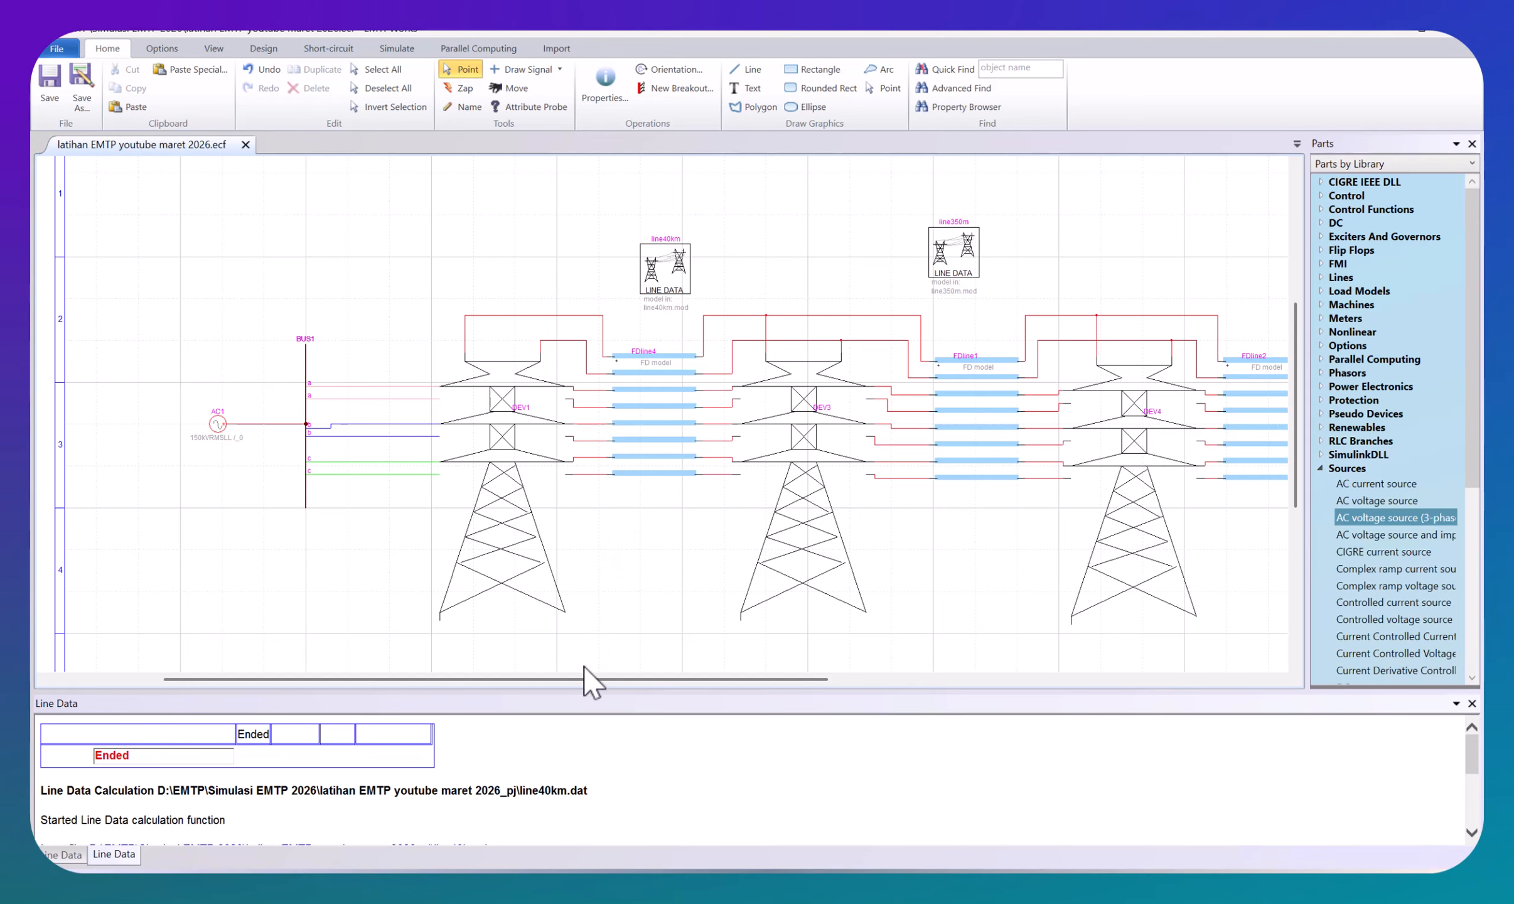
drag(584, 678, 626, 671)
drag(585, 272, 690, 254)
drag(744, 676, 1145, 706)
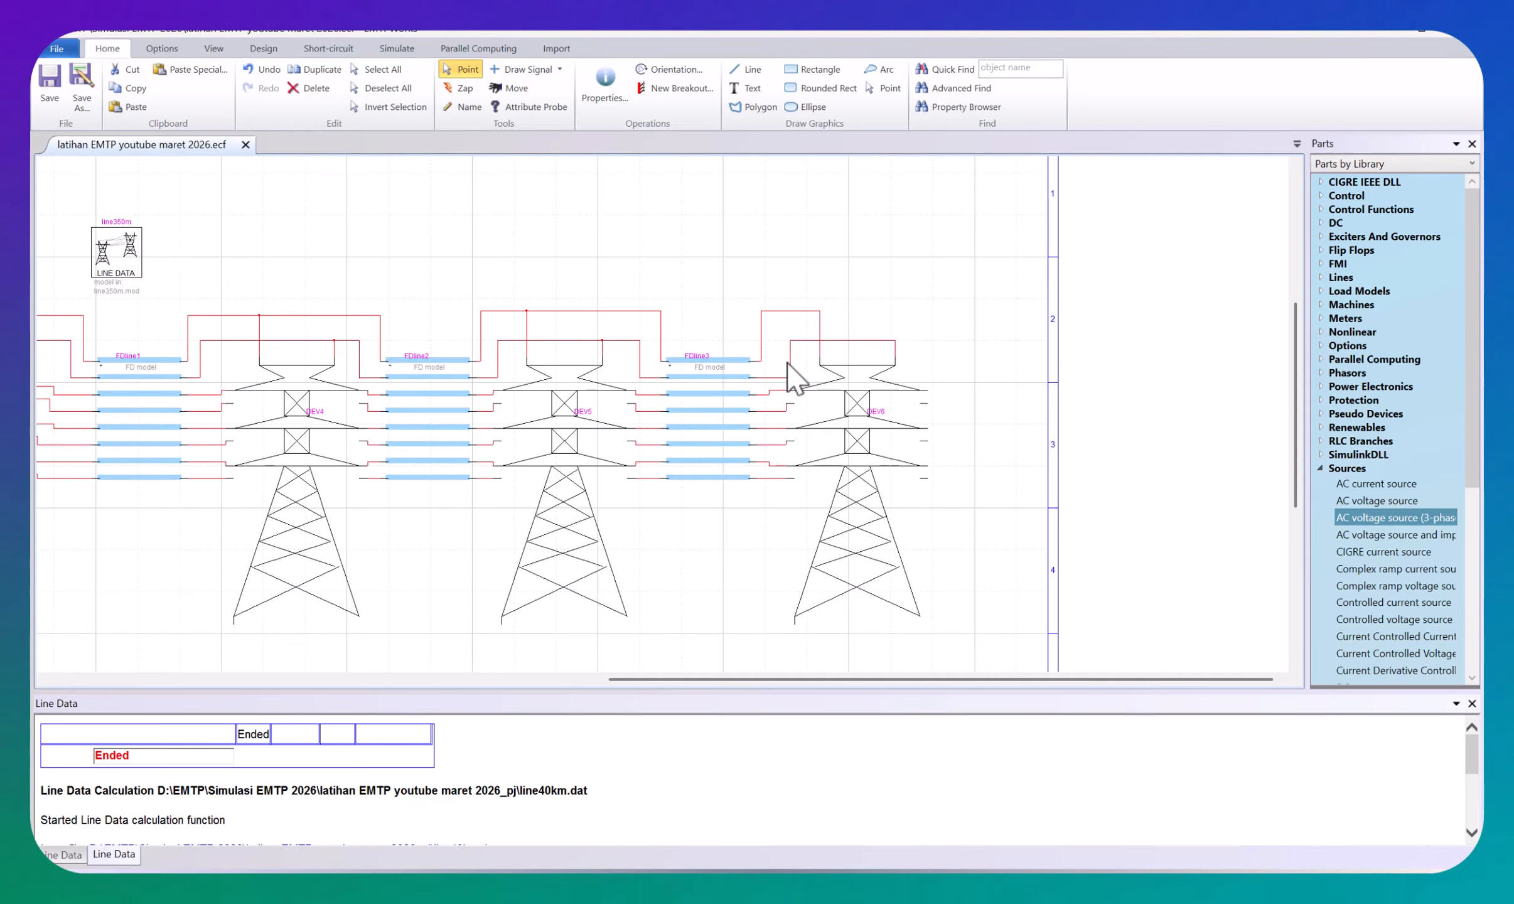
scroll(977, 388, down, 2)
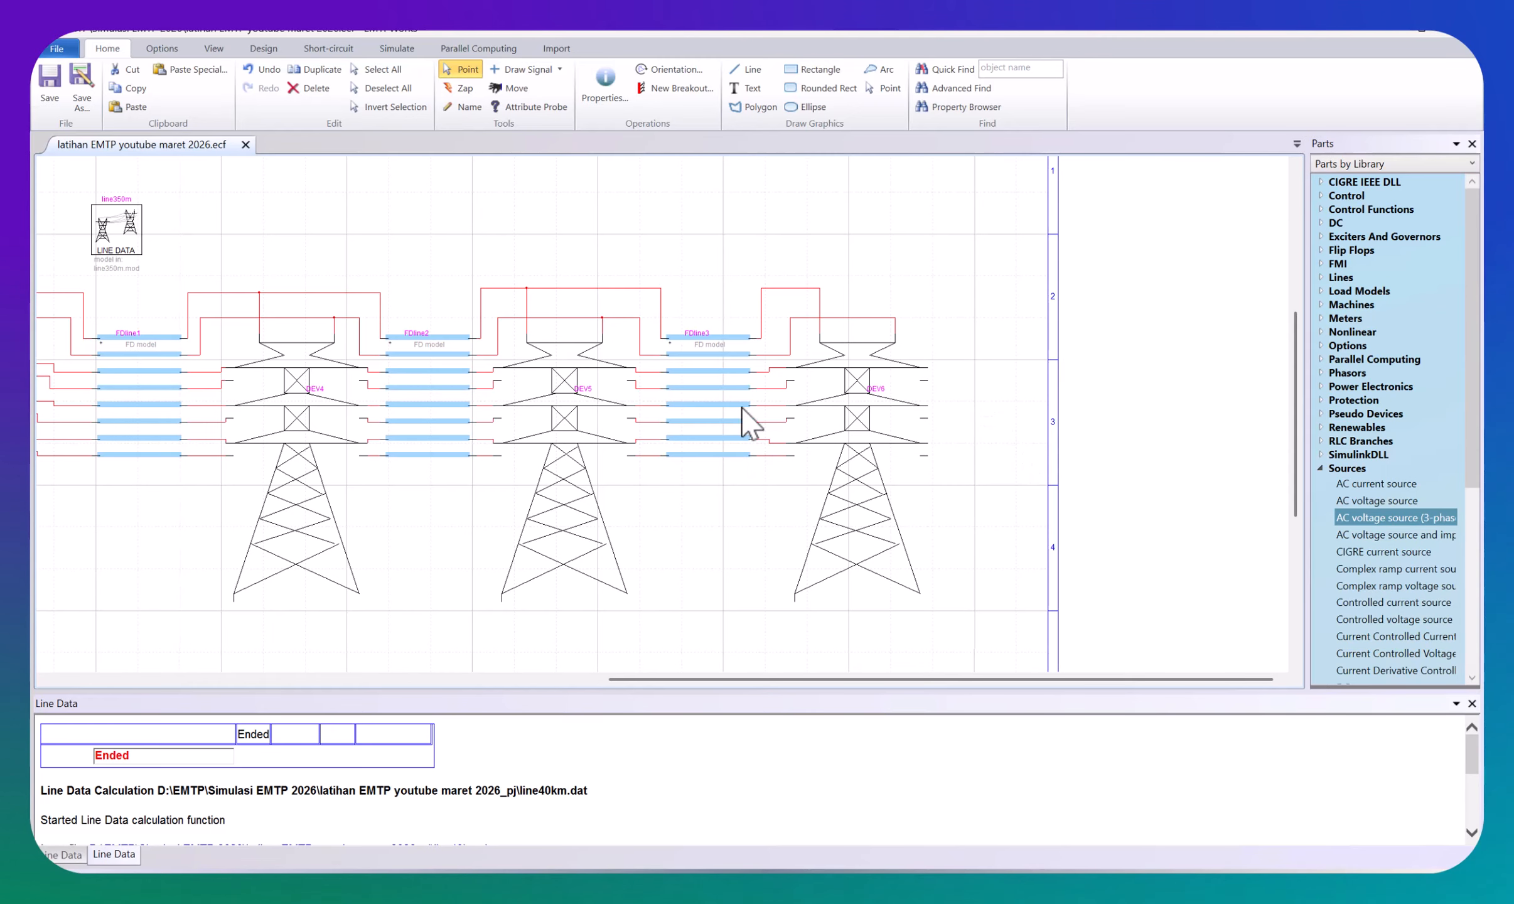
Step: Open the example Lightning1.ecf from ApplicationCases, Lightning, Lightning_and_GIS, and copy it to the EMTP documents folder
click(58, 47)
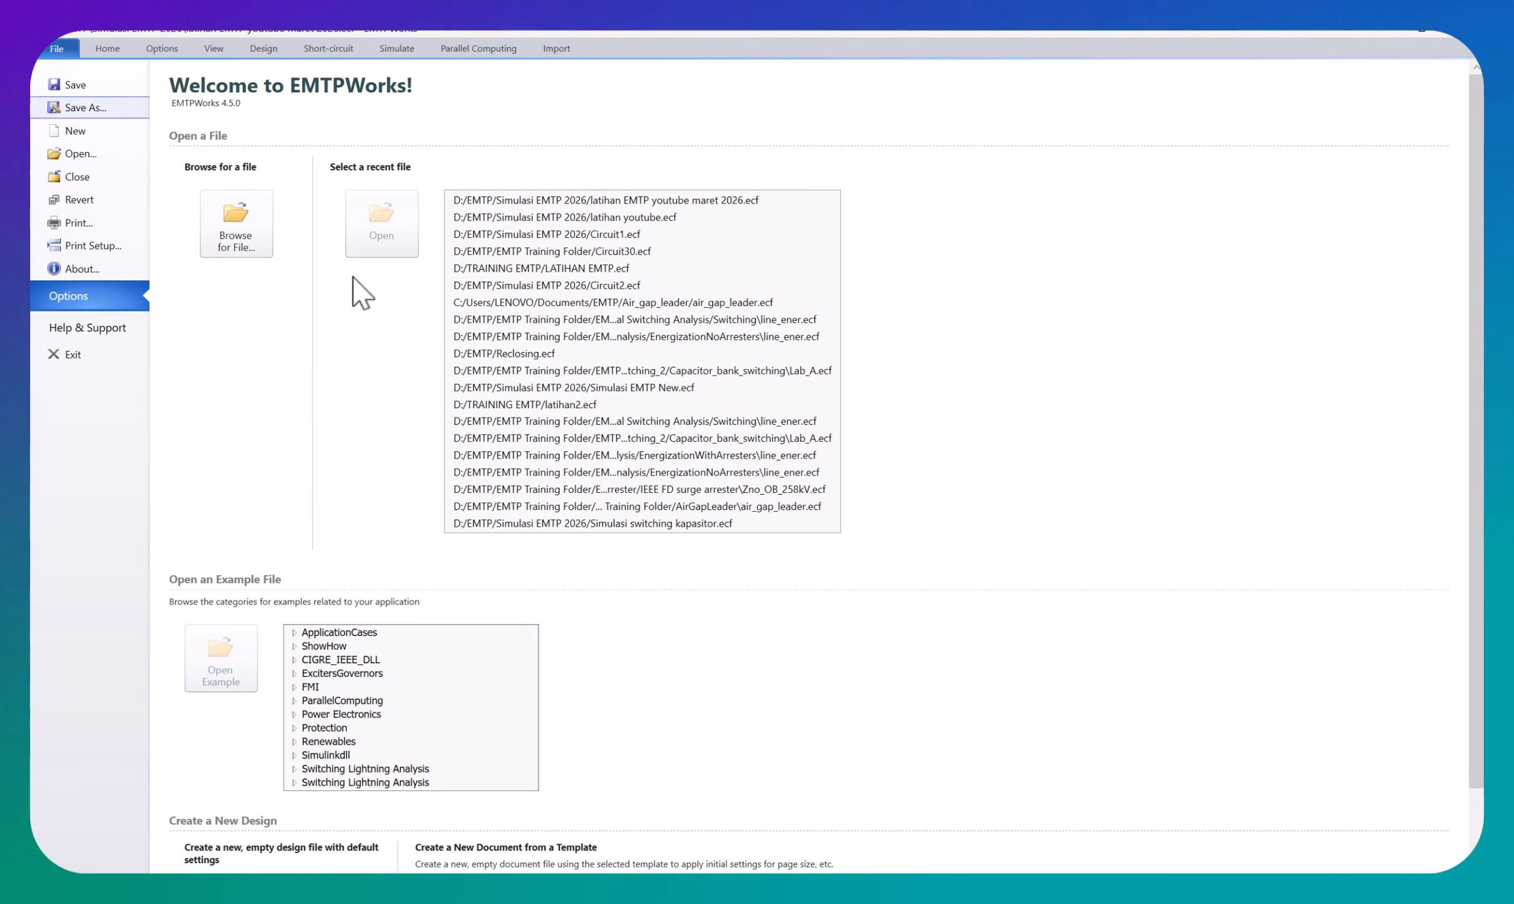
click(294, 633)
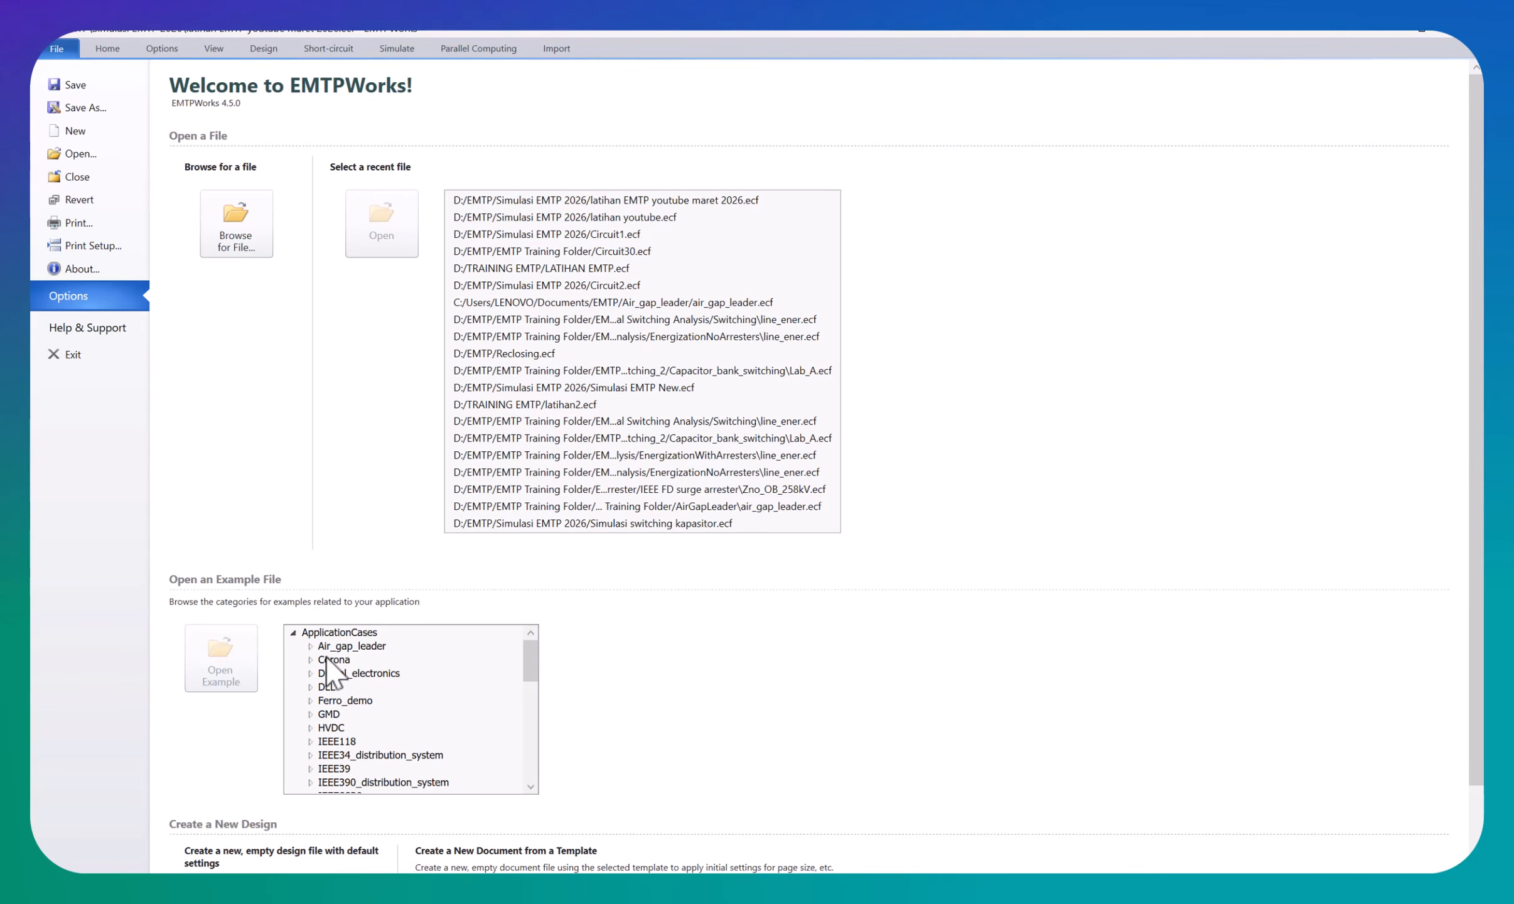
drag(531, 668, 530, 706)
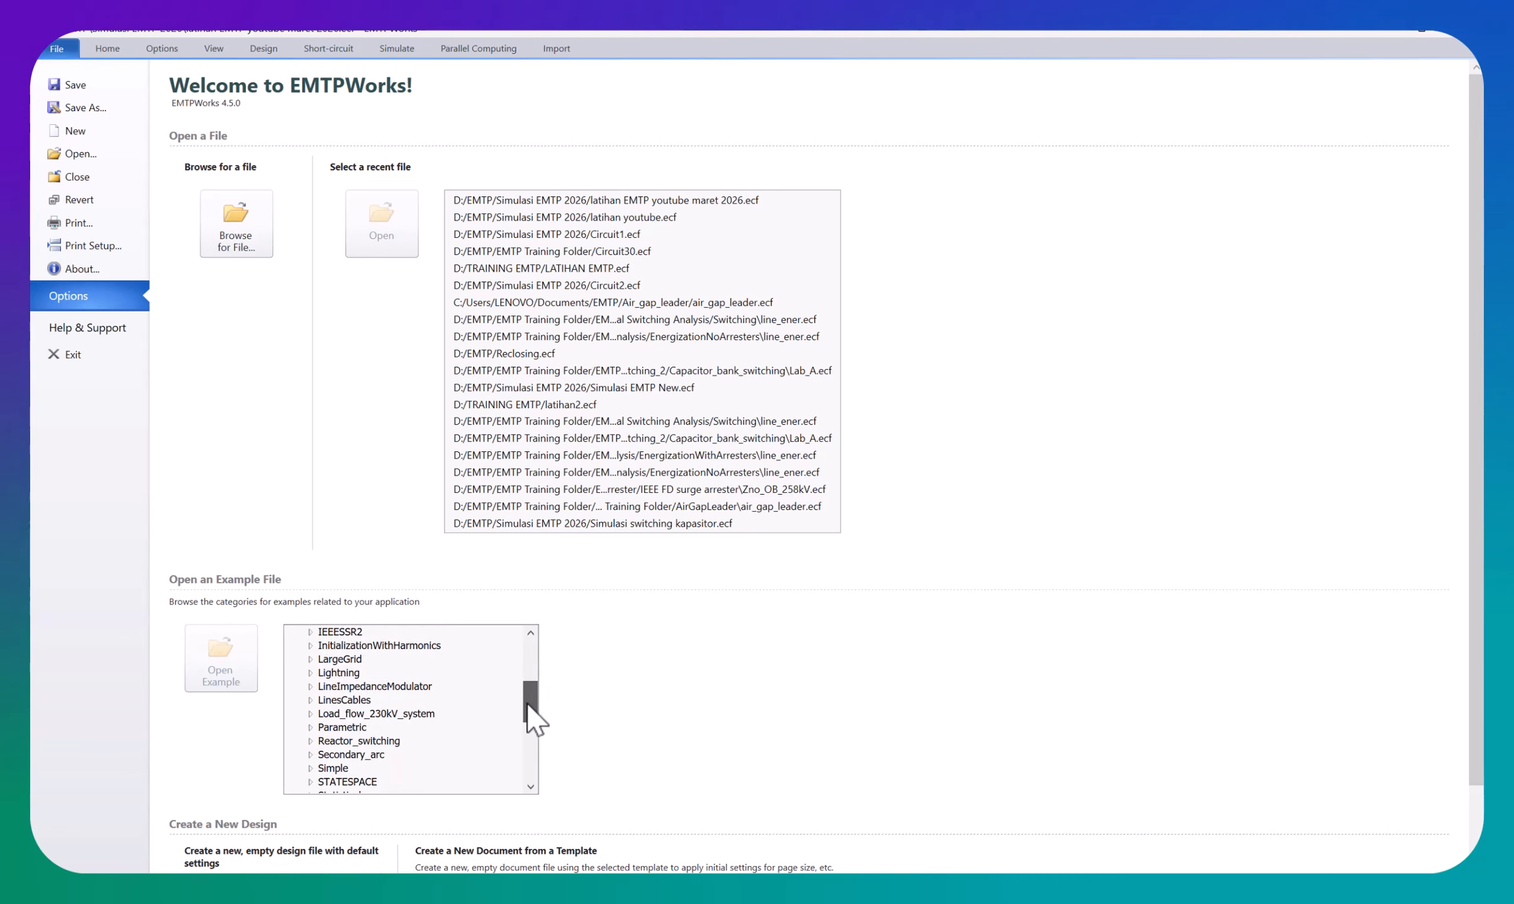
click(310, 672)
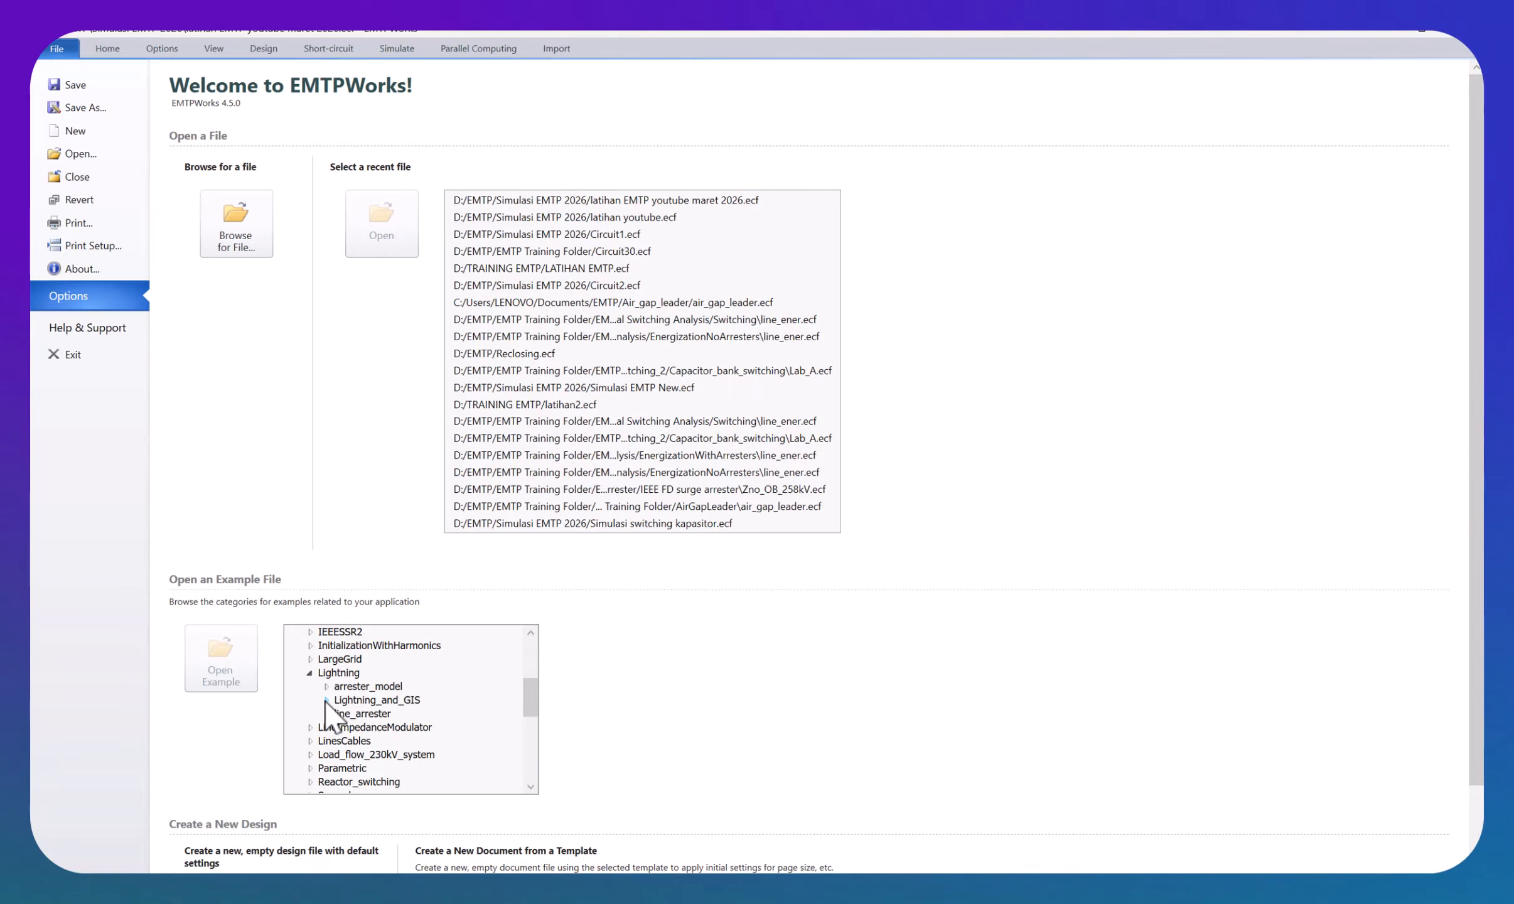
click(325, 700)
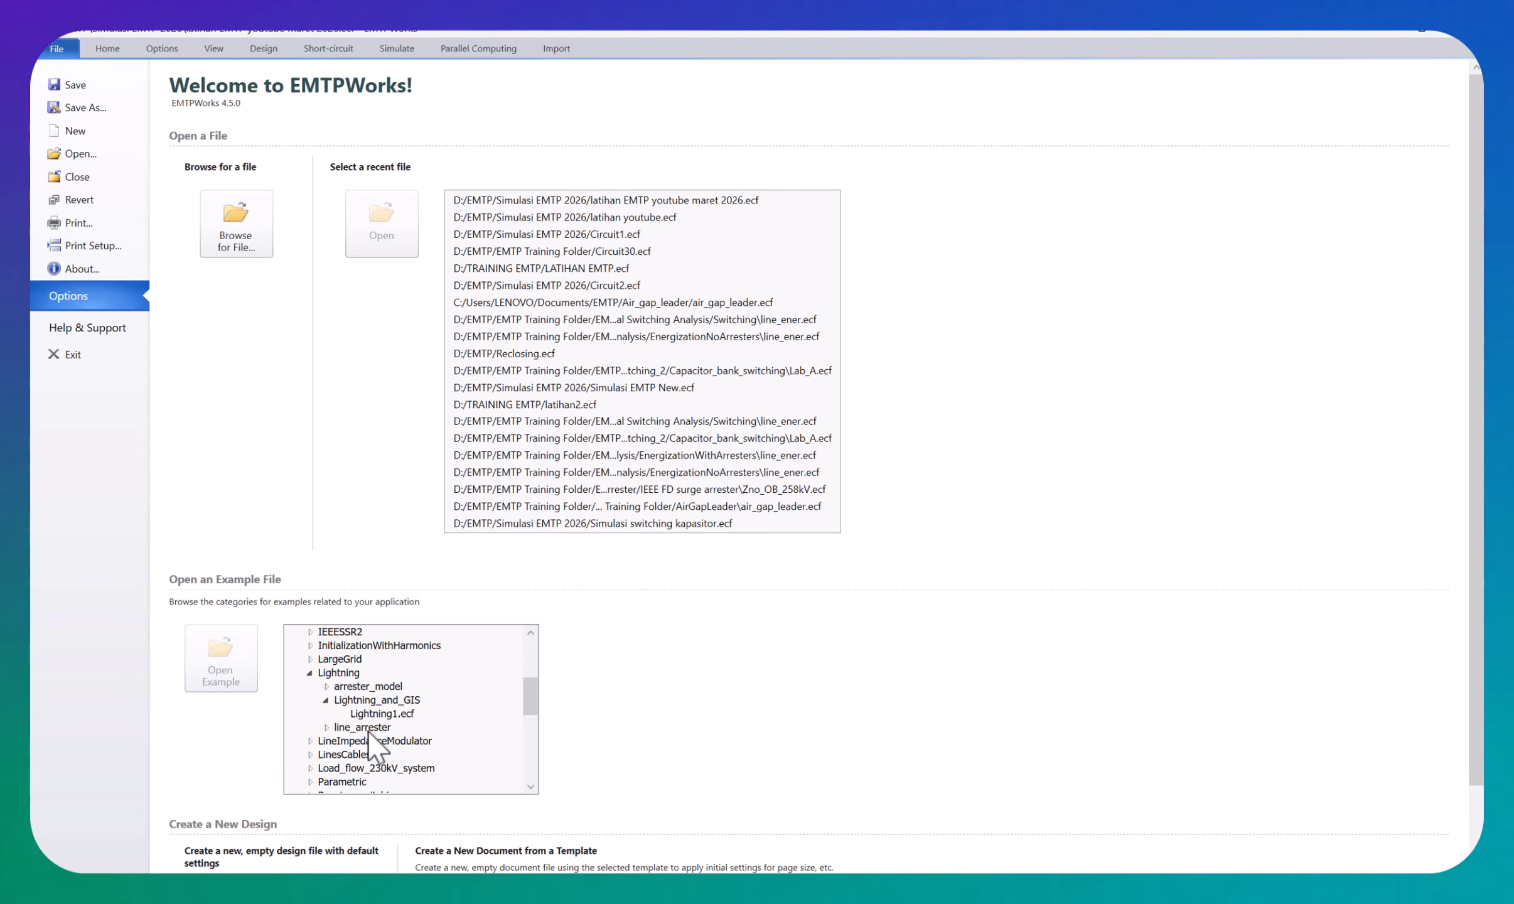
click(377, 714)
double_click(380, 714)
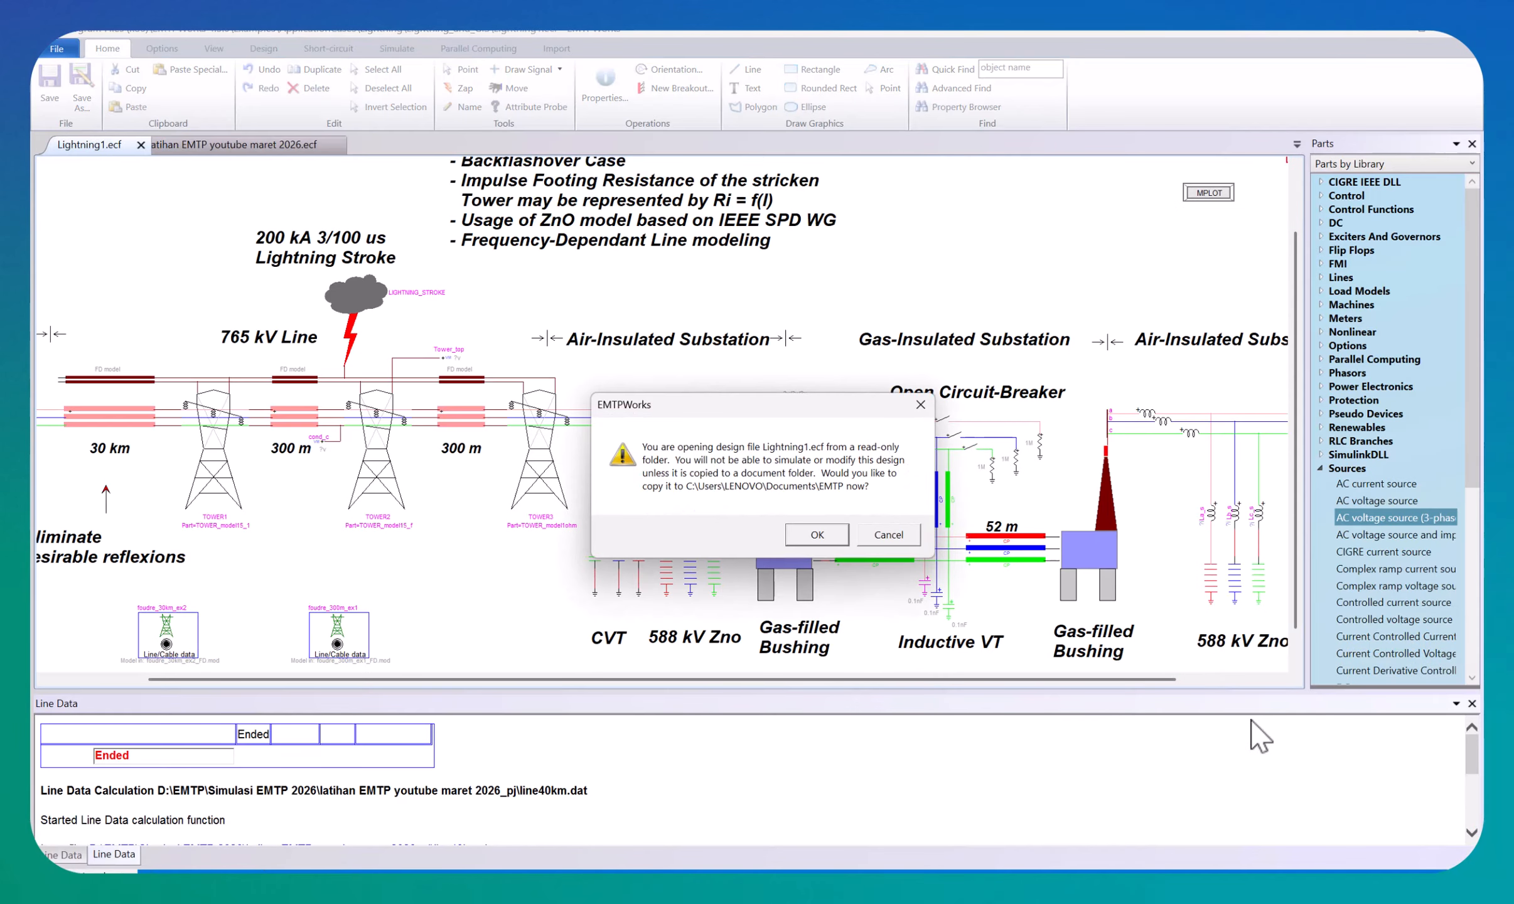
click(819, 533)
click(836, 530)
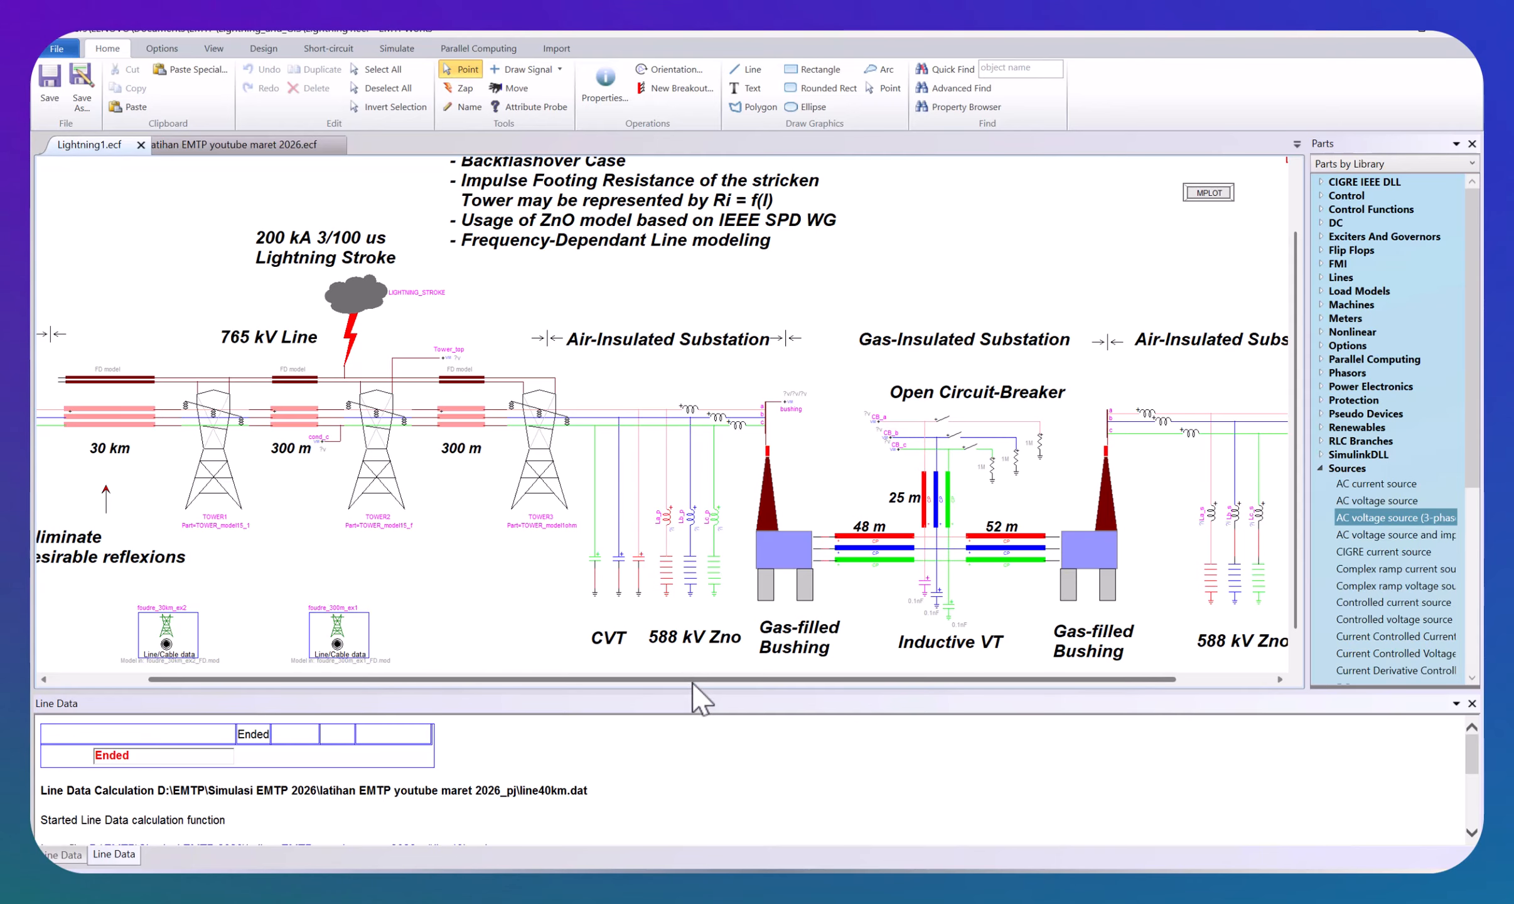
Step: Look over the Lightning1.ecf layout and the arrester_model and line_arrester entries among the Lightning examples
drag(694, 680, 889, 675)
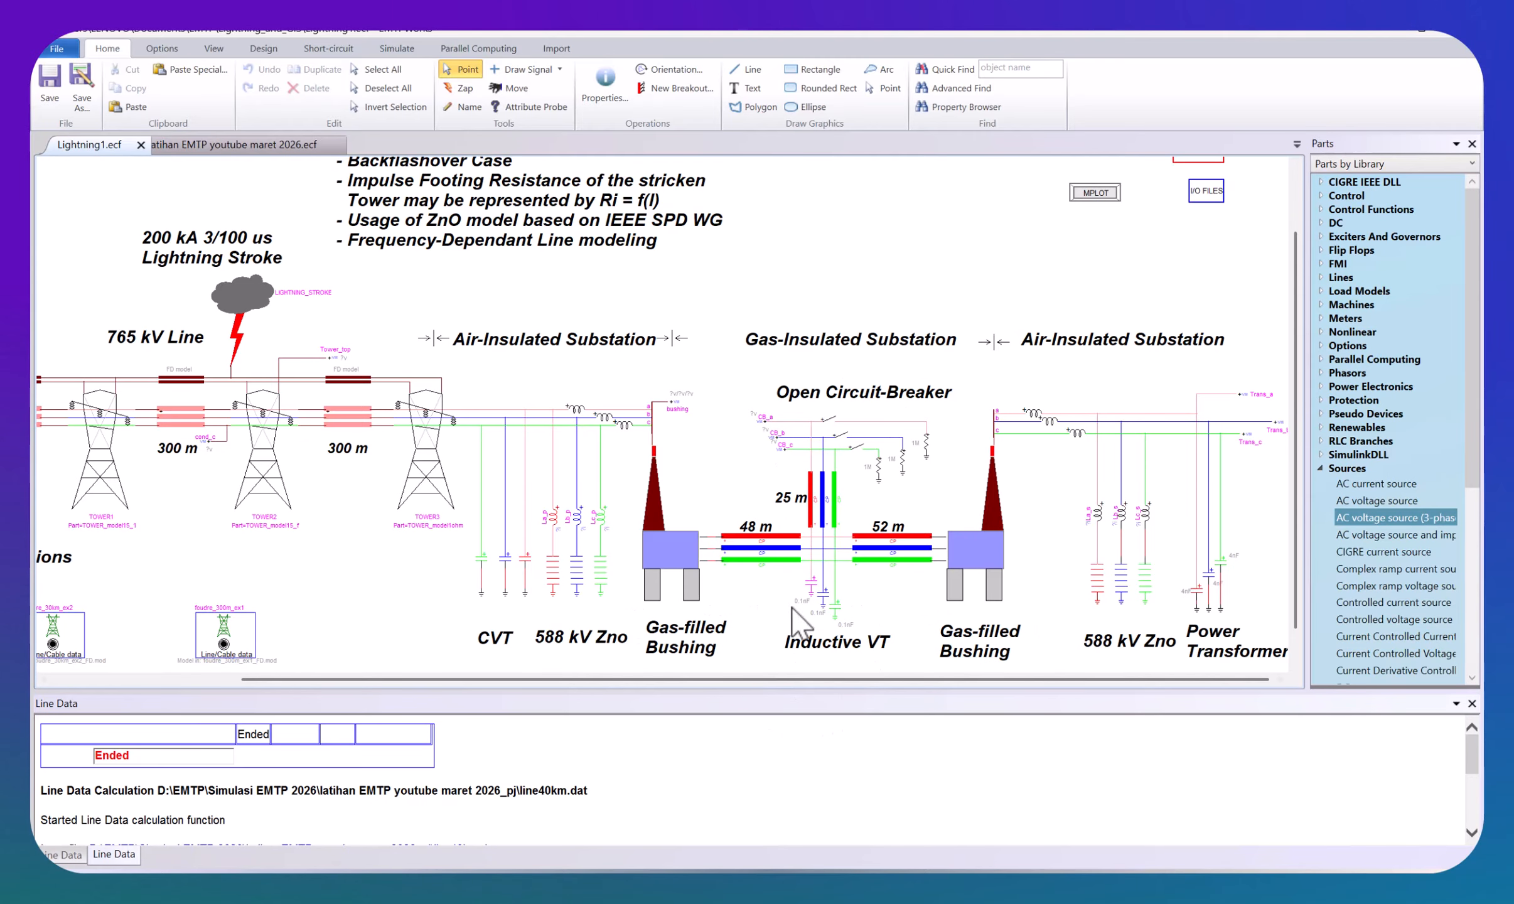
scroll(822, 483, down, 2)
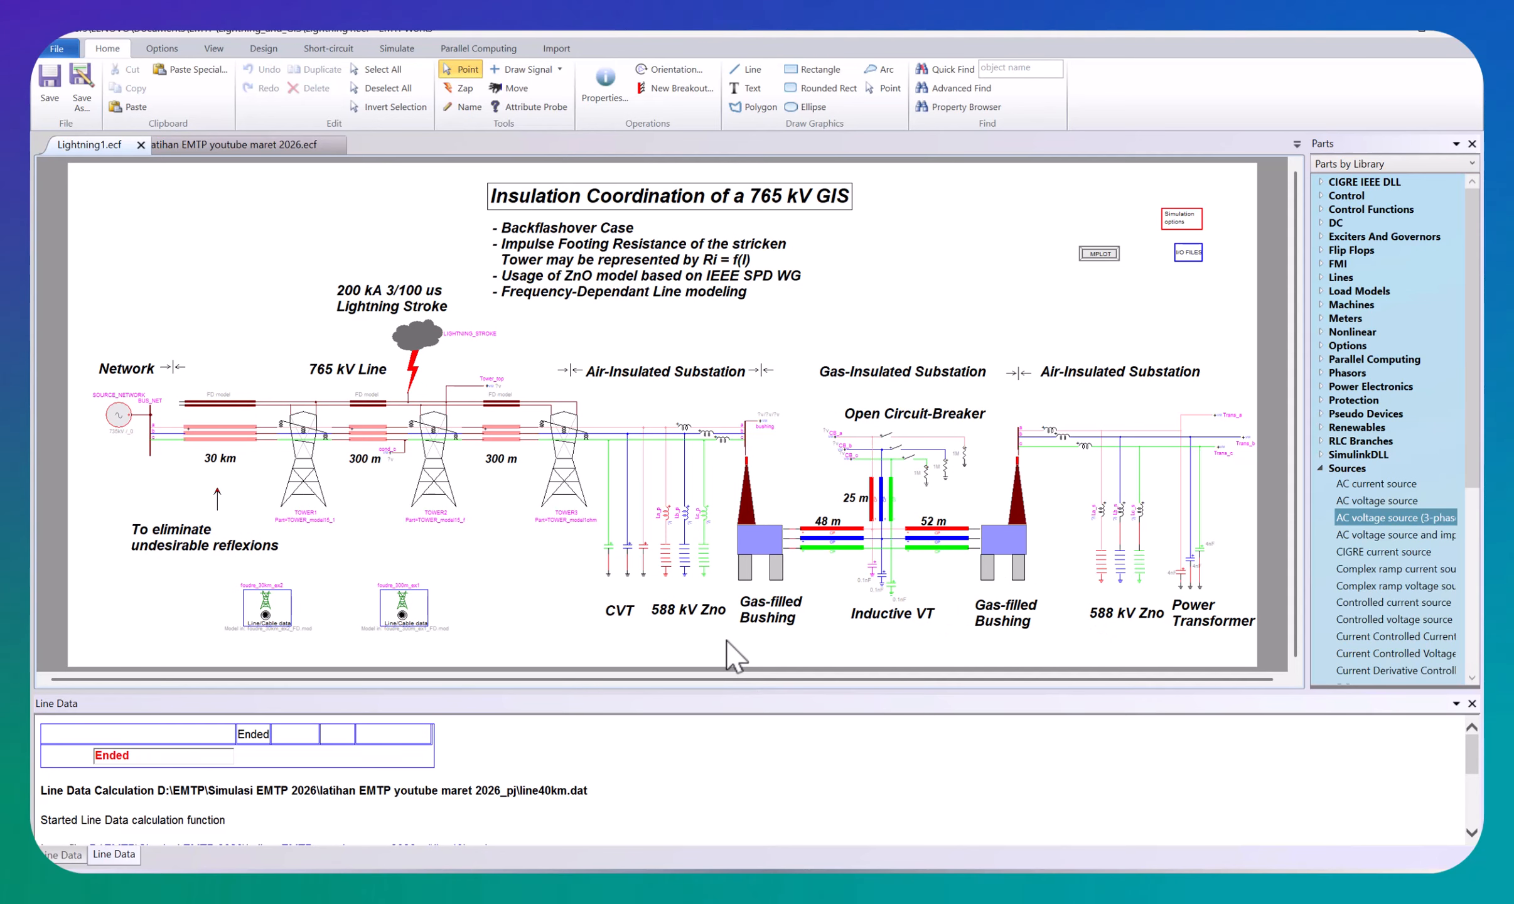
click(65, 47)
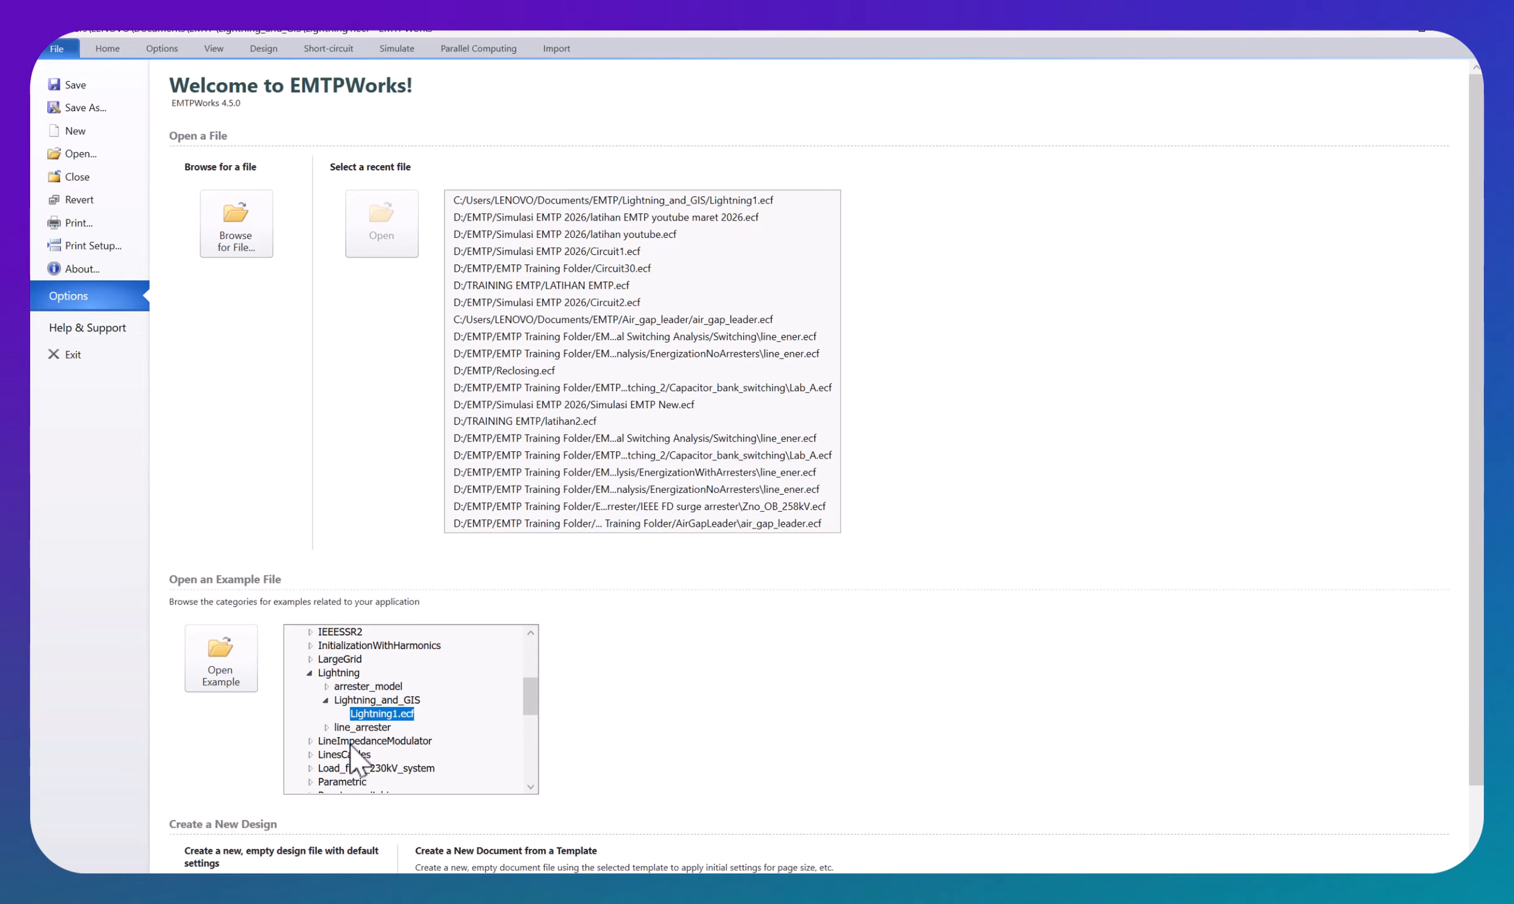
click(327, 687)
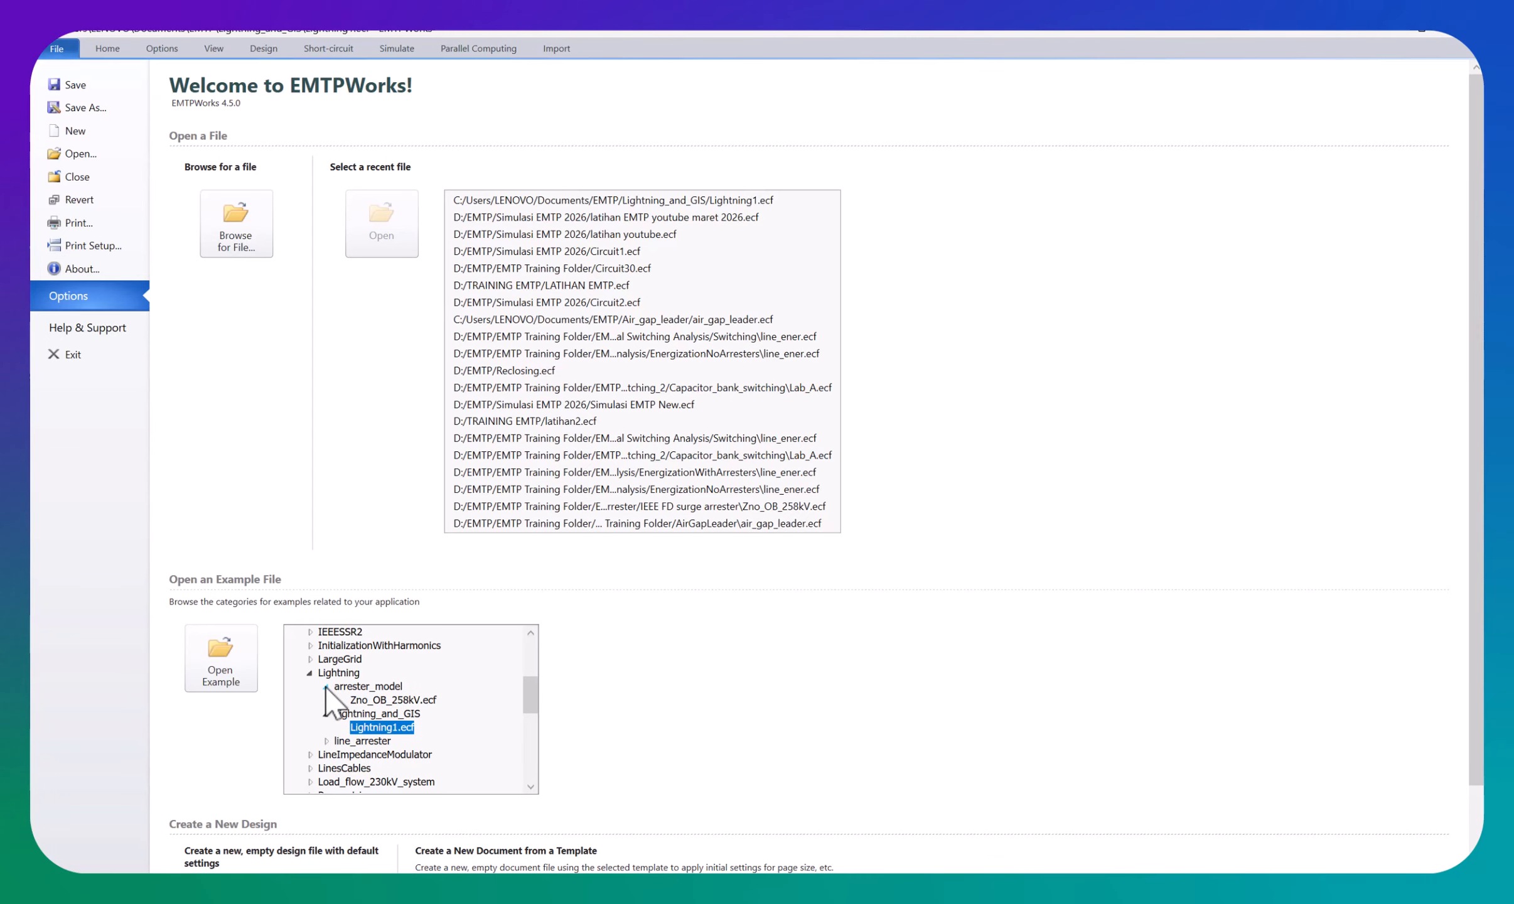
click(327, 687)
click(326, 728)
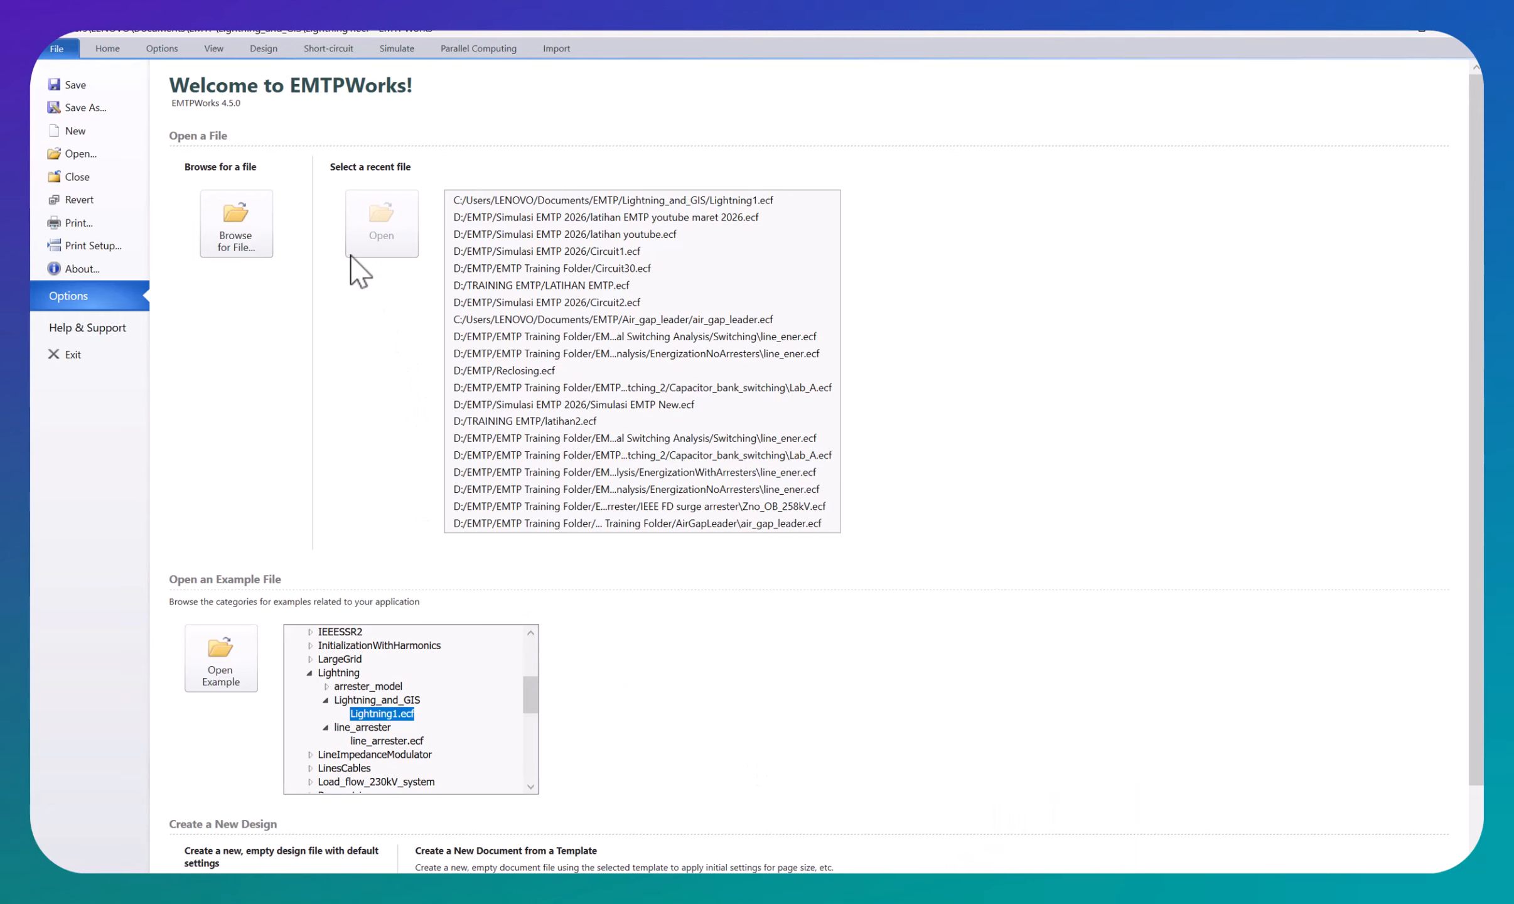
click(110, 49)
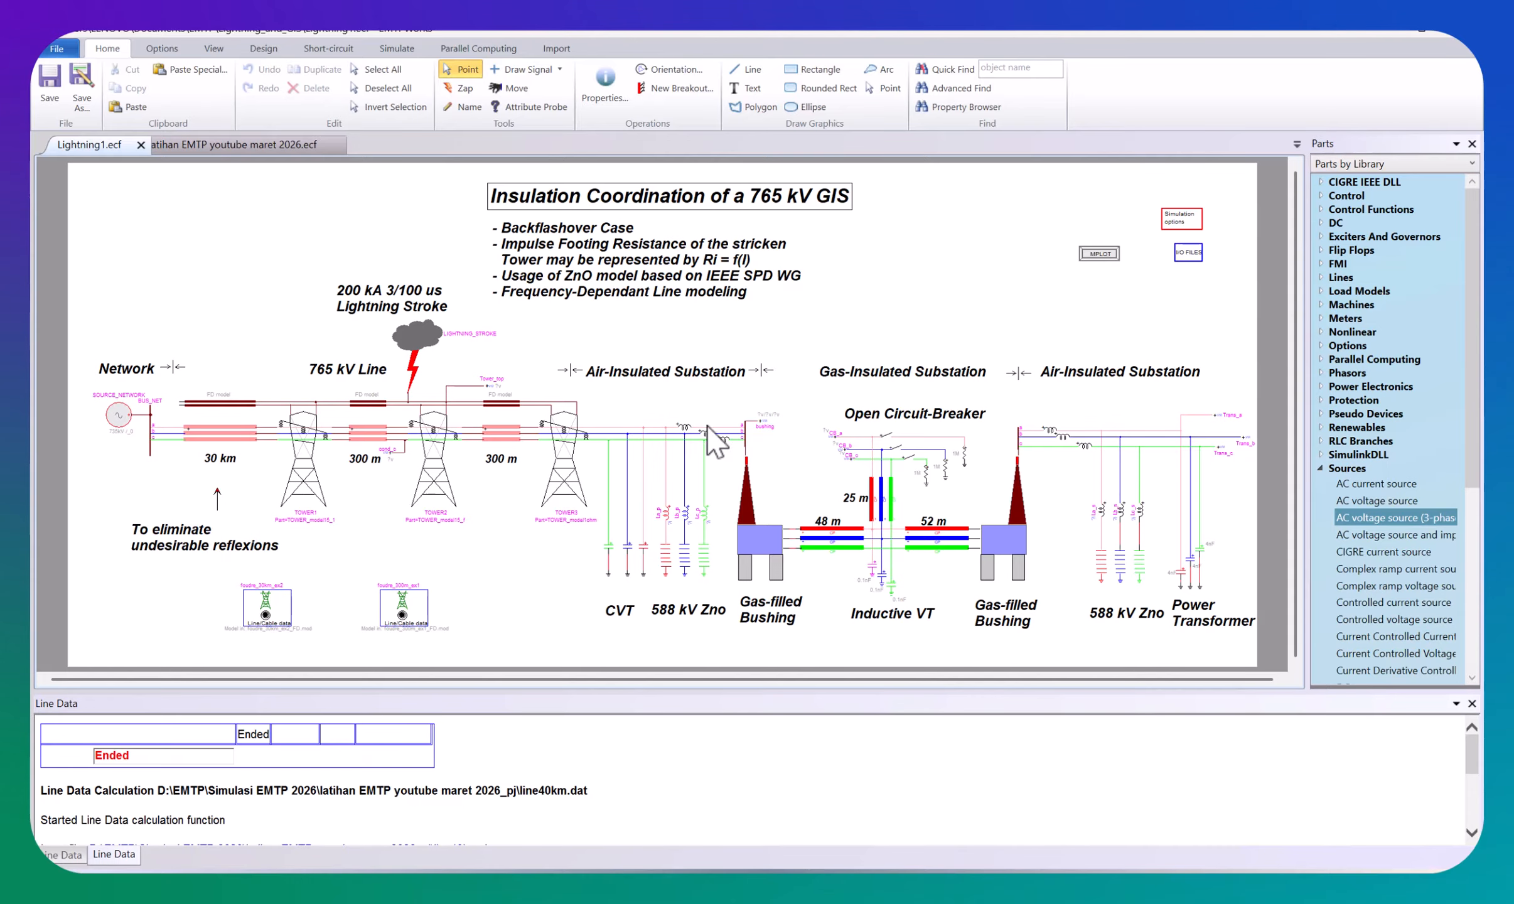
Step: Examine the Air-Insulated Substation section between TOWER3 and the gas-filled bushing, including series inductors, CVT and ZnO arresters, and close Lightning1.ecf
scroll(761, 476, up, 5)
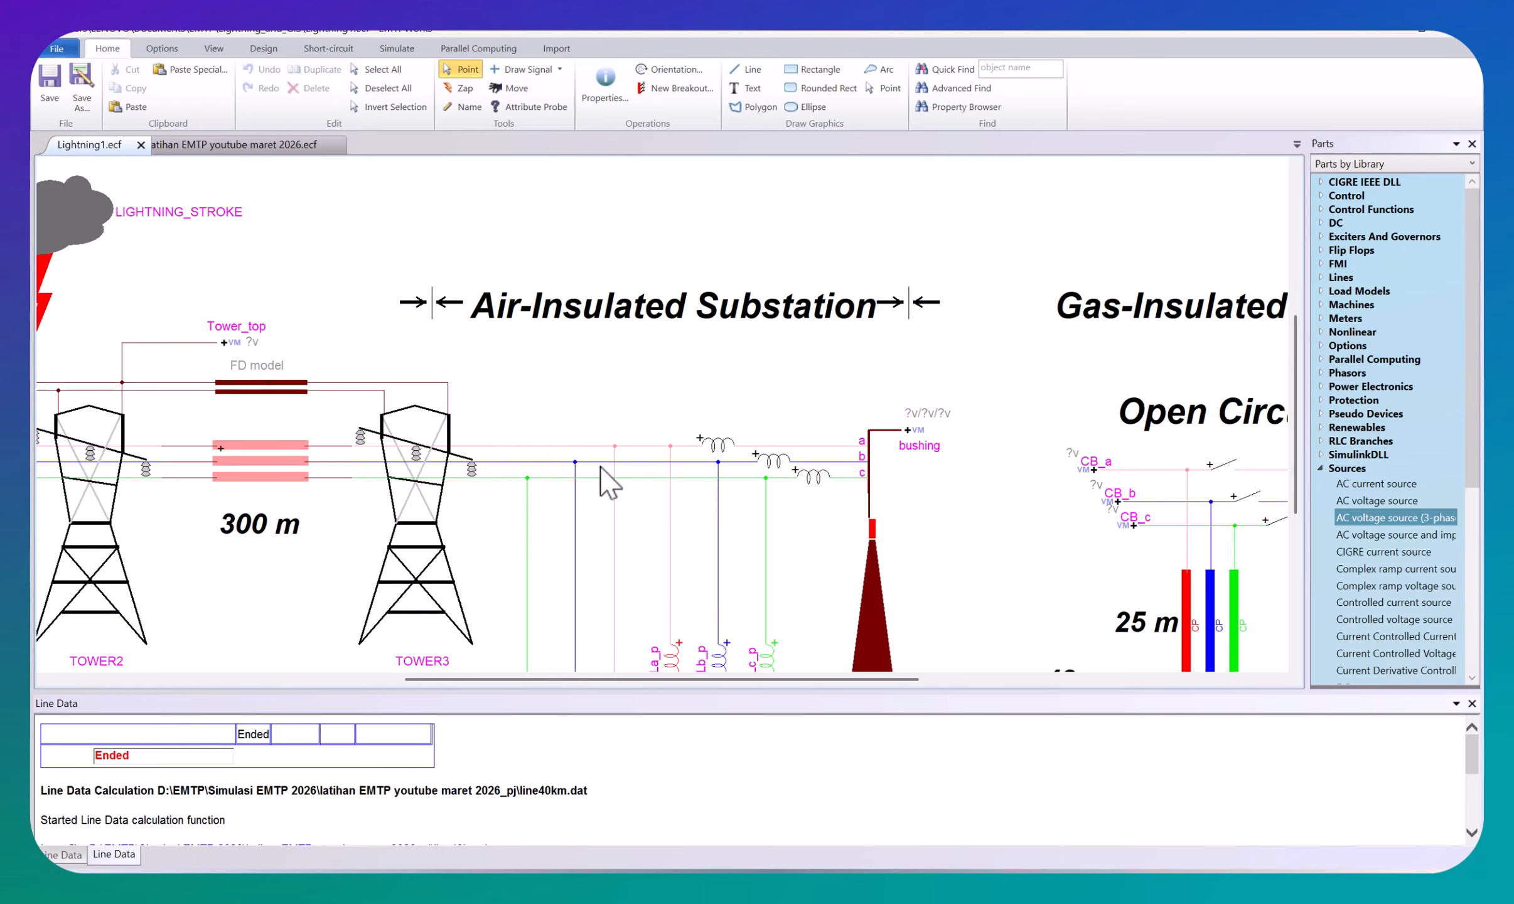
scroll(647, 502, down, 1)
scroll(786, 463, down, 3)
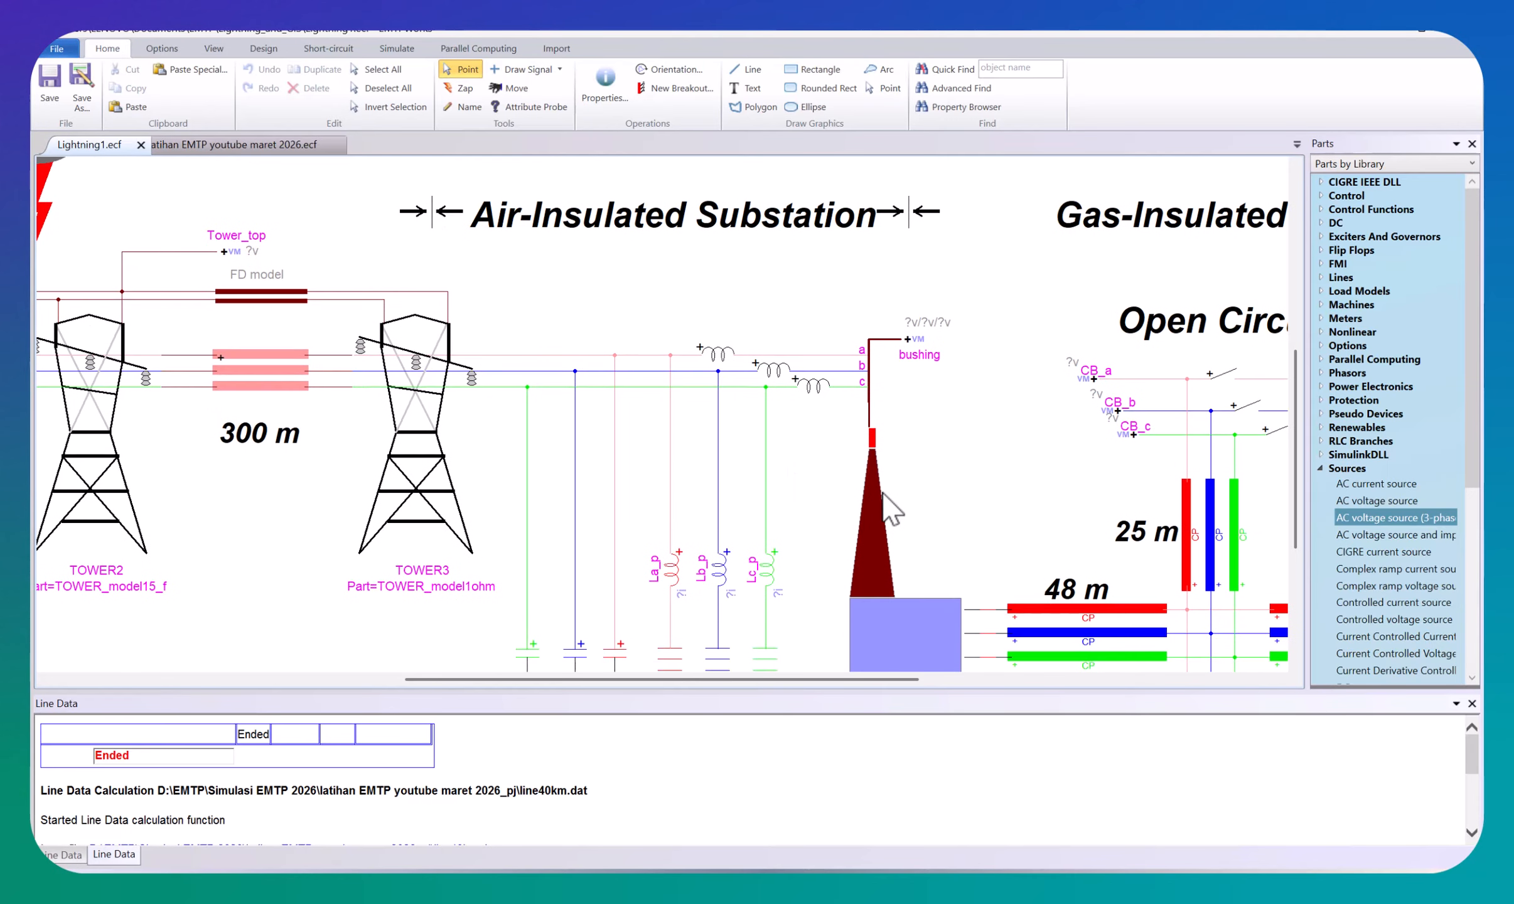
scroll(874, 483, down, 2)
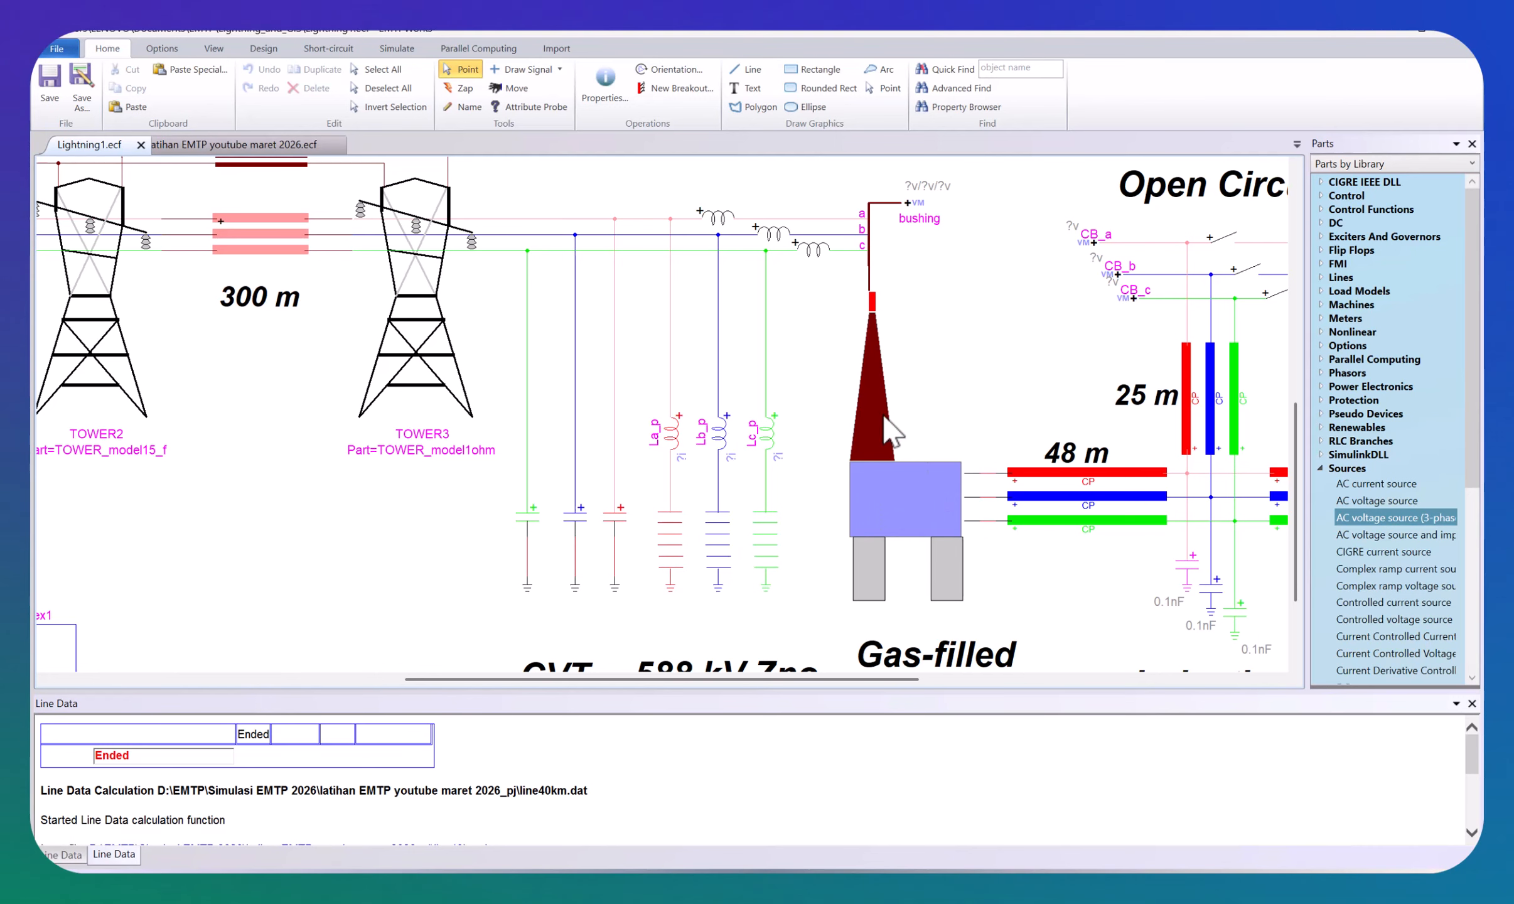
scroll(873, 434, down, 2)
scroll(942, 408, up, 2)
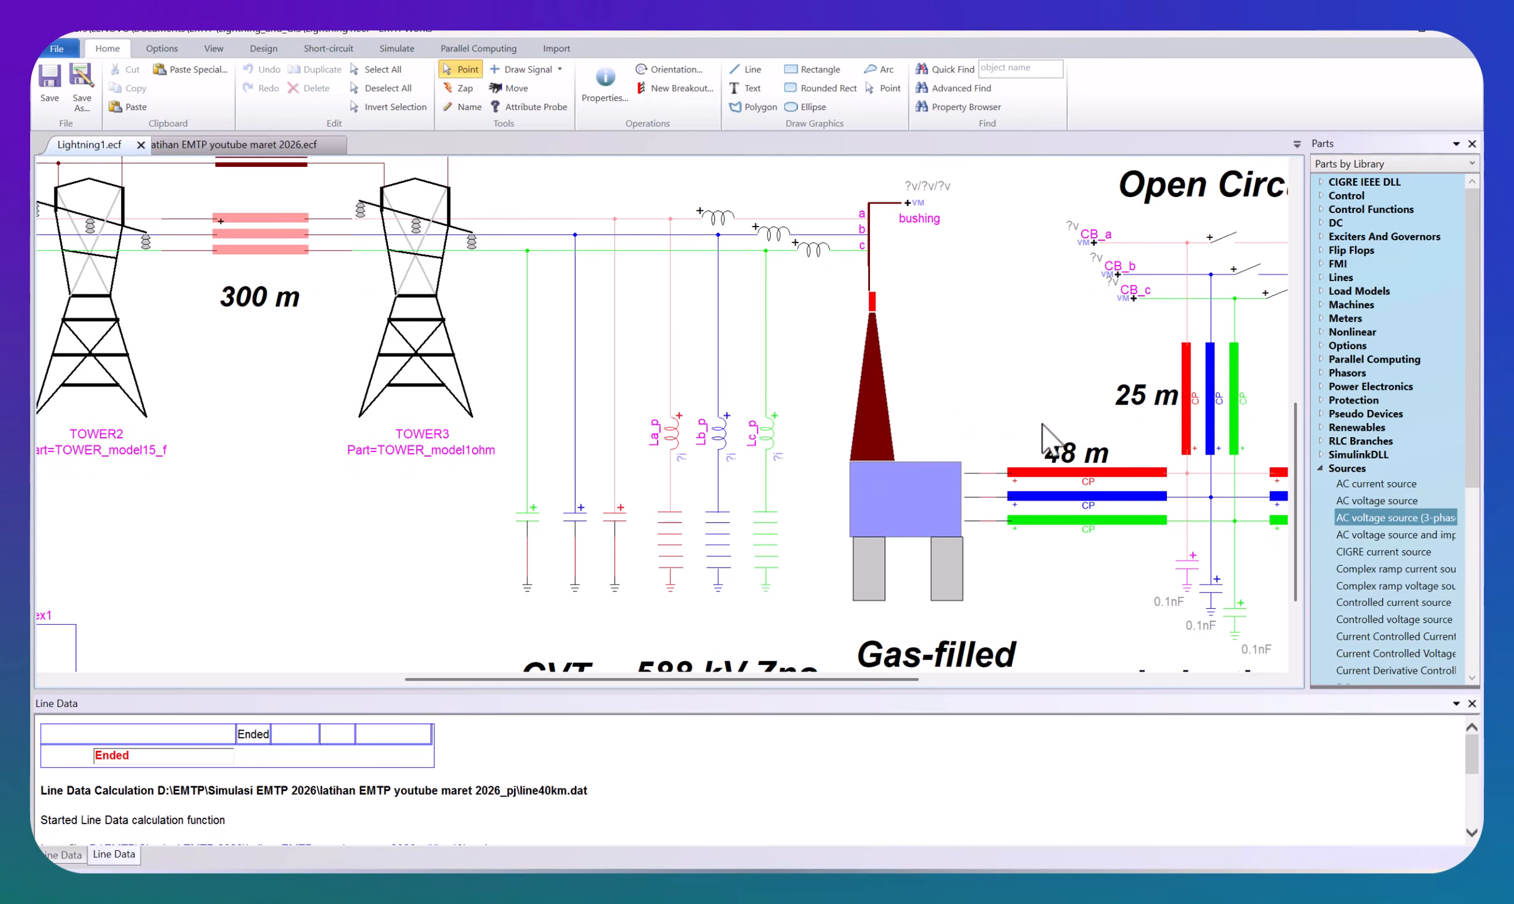
scroll(1023, 438, down, 1)
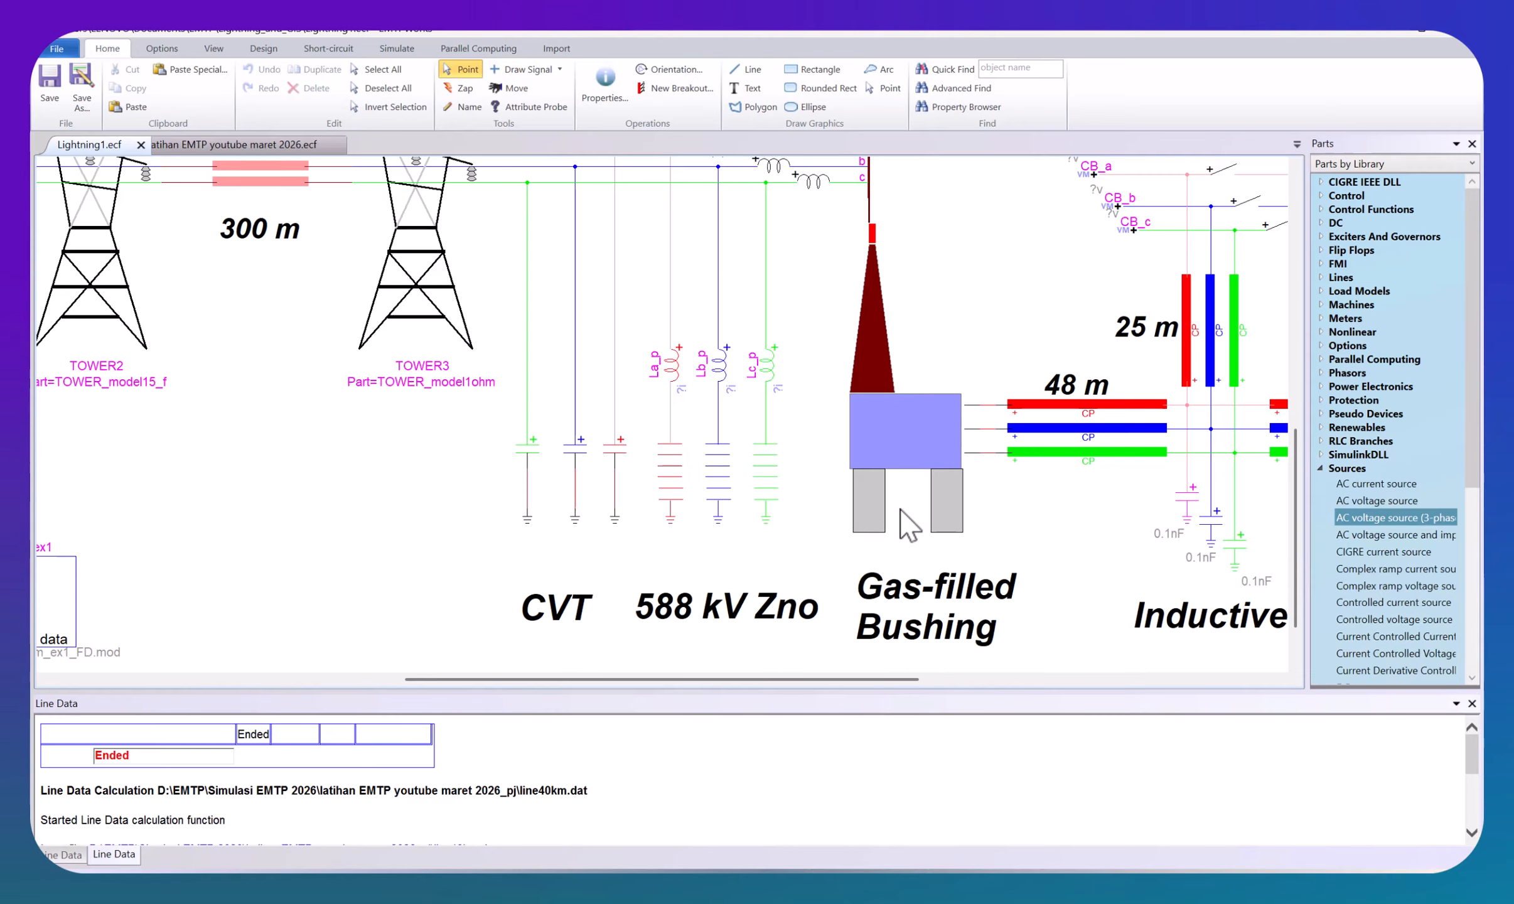
scroll(842, 534, up, 1)
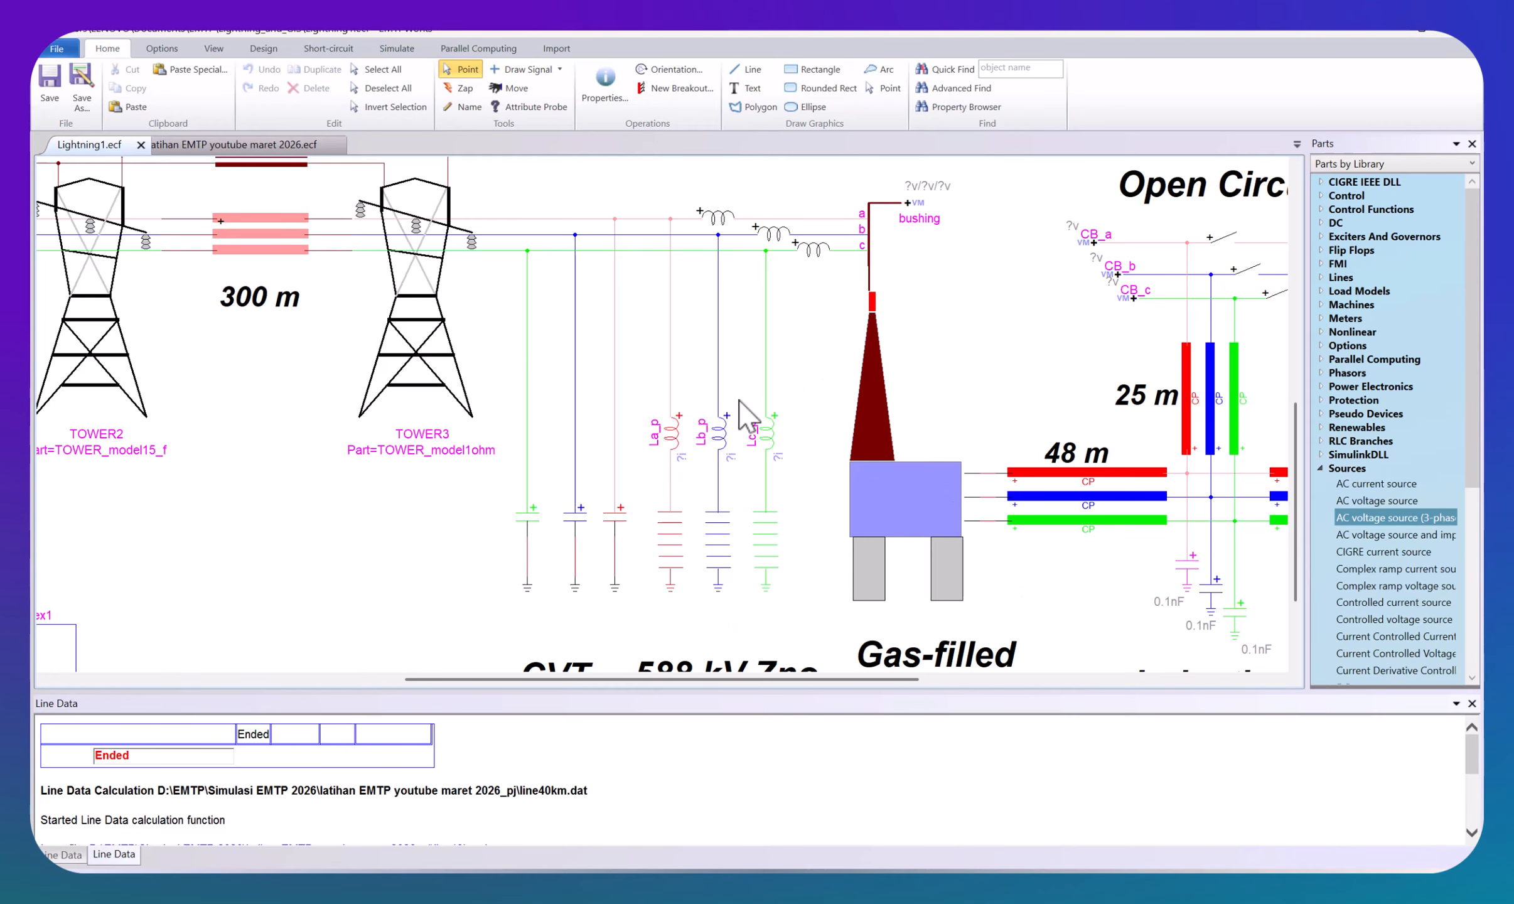
scroll(716, 612, up, 1)
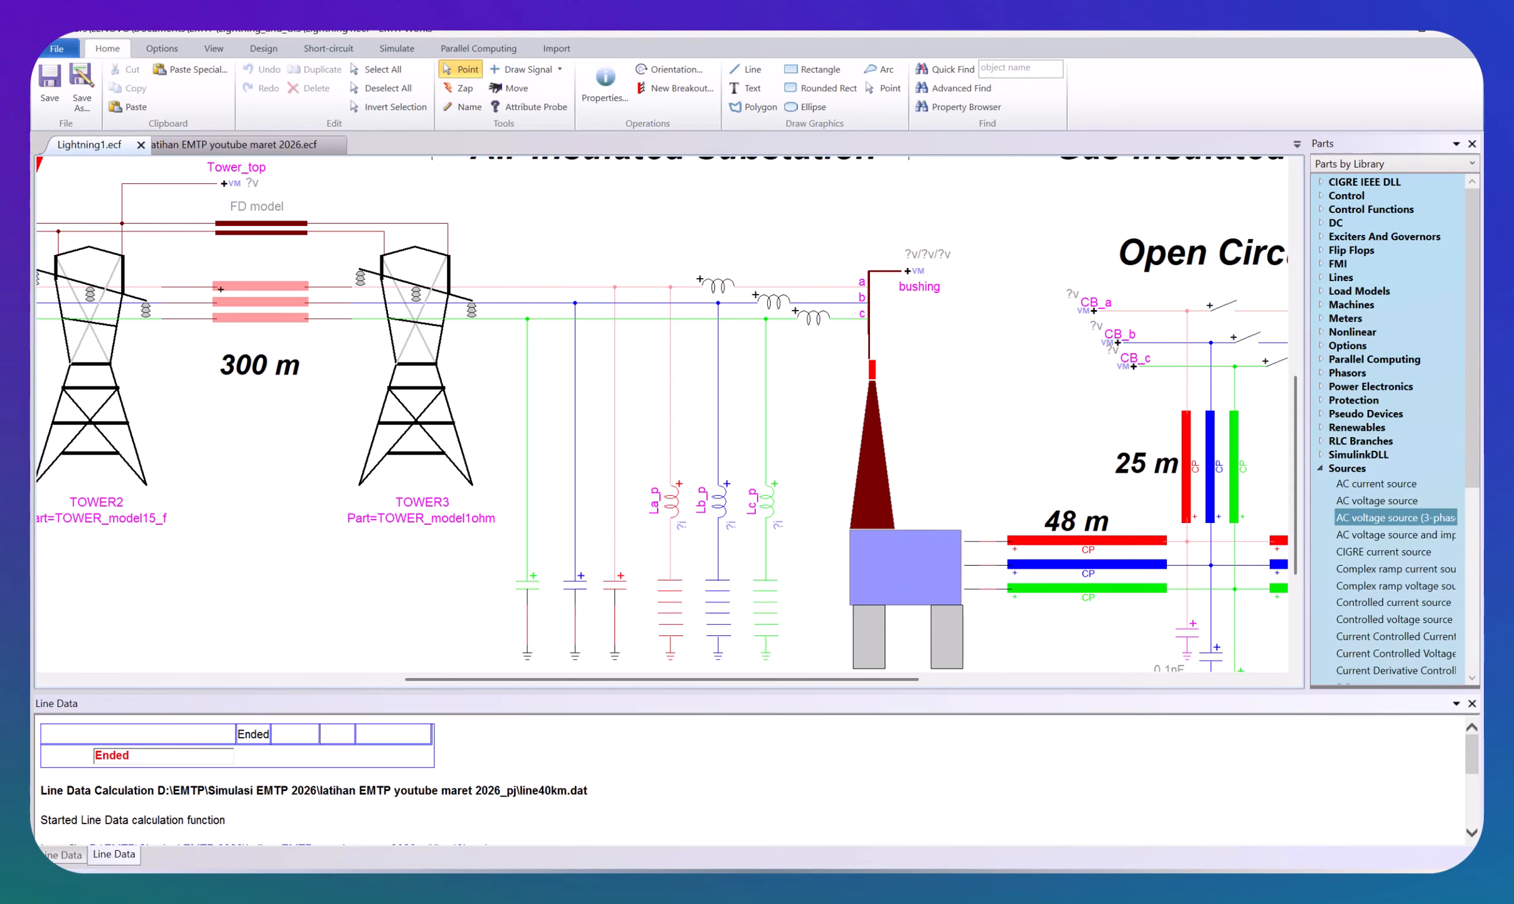
click(141, 145)
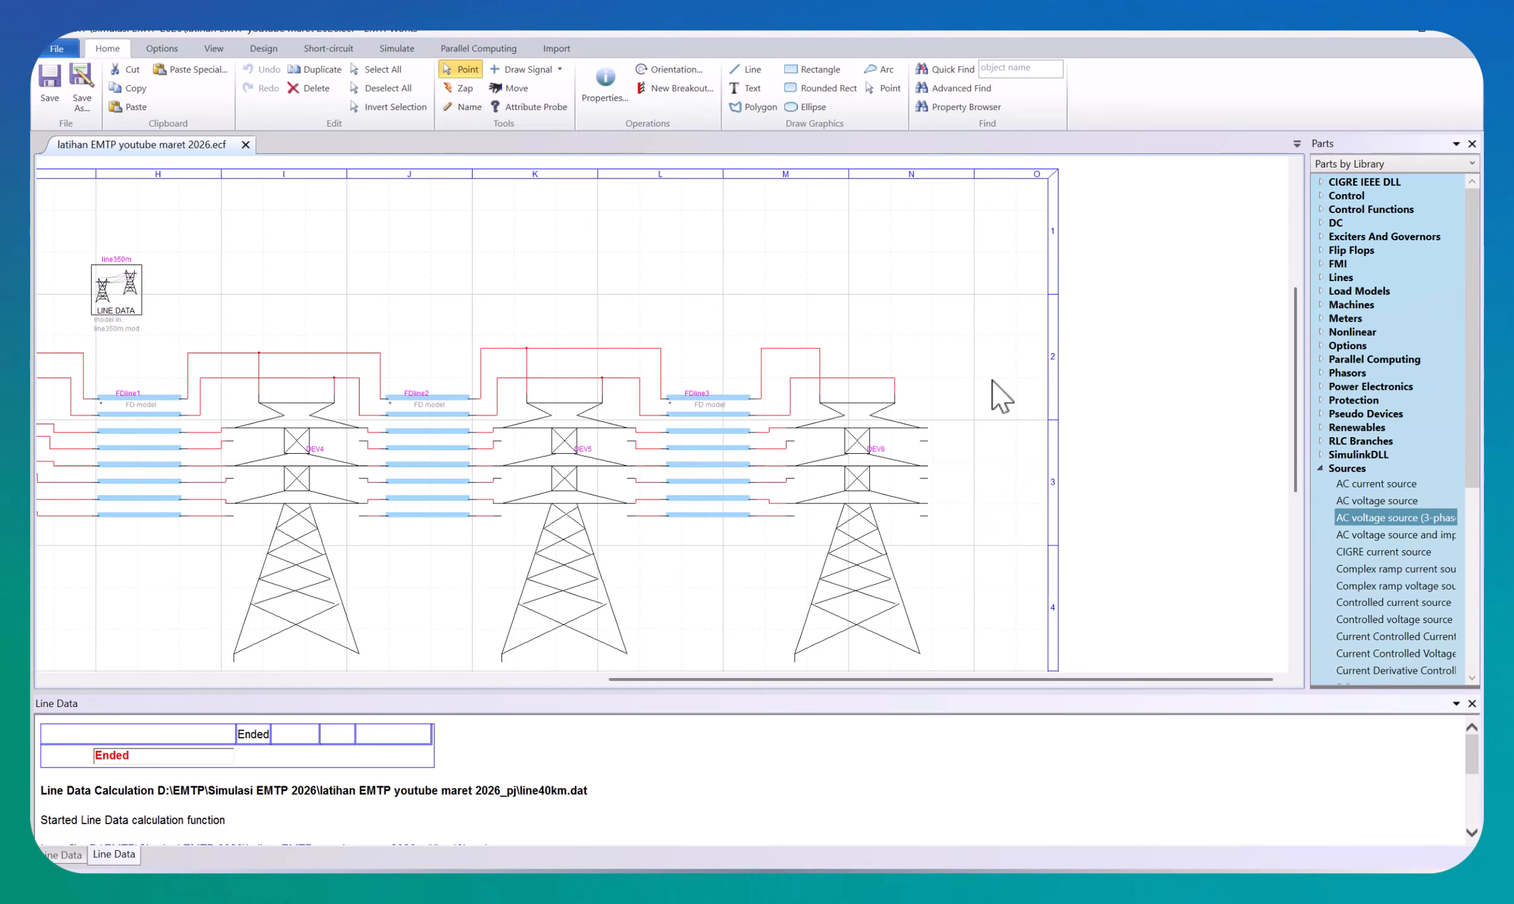
Step: Place an RLC: L inductor from RLC Branches beside the last tower and connect it to the tower's uppermost line-side terminal
click(1320, 468)
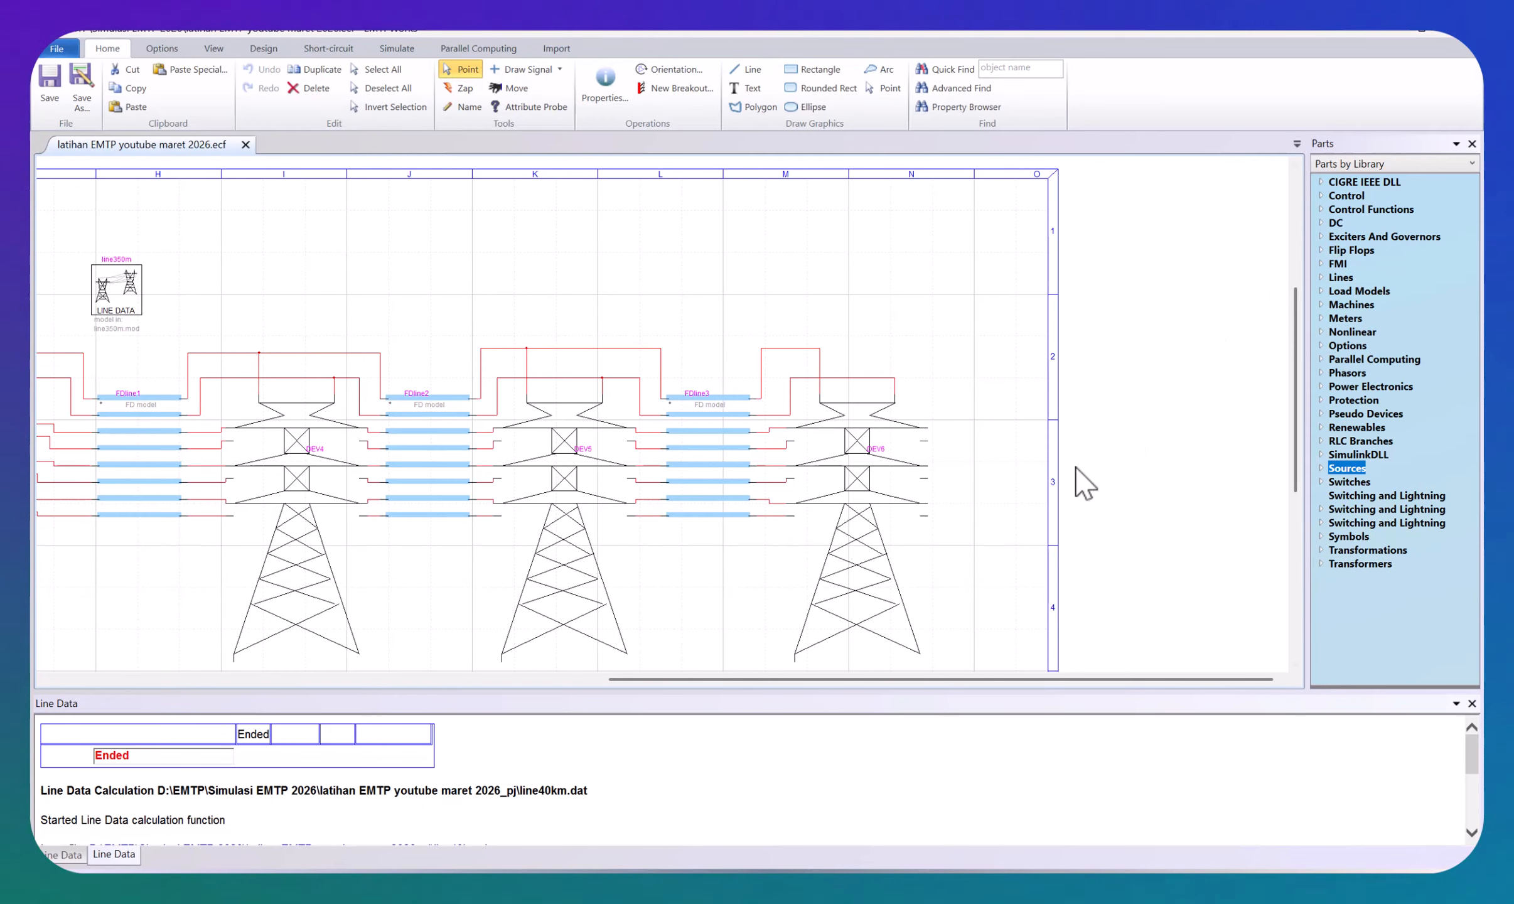
scroll(1036, 590, up, 1)
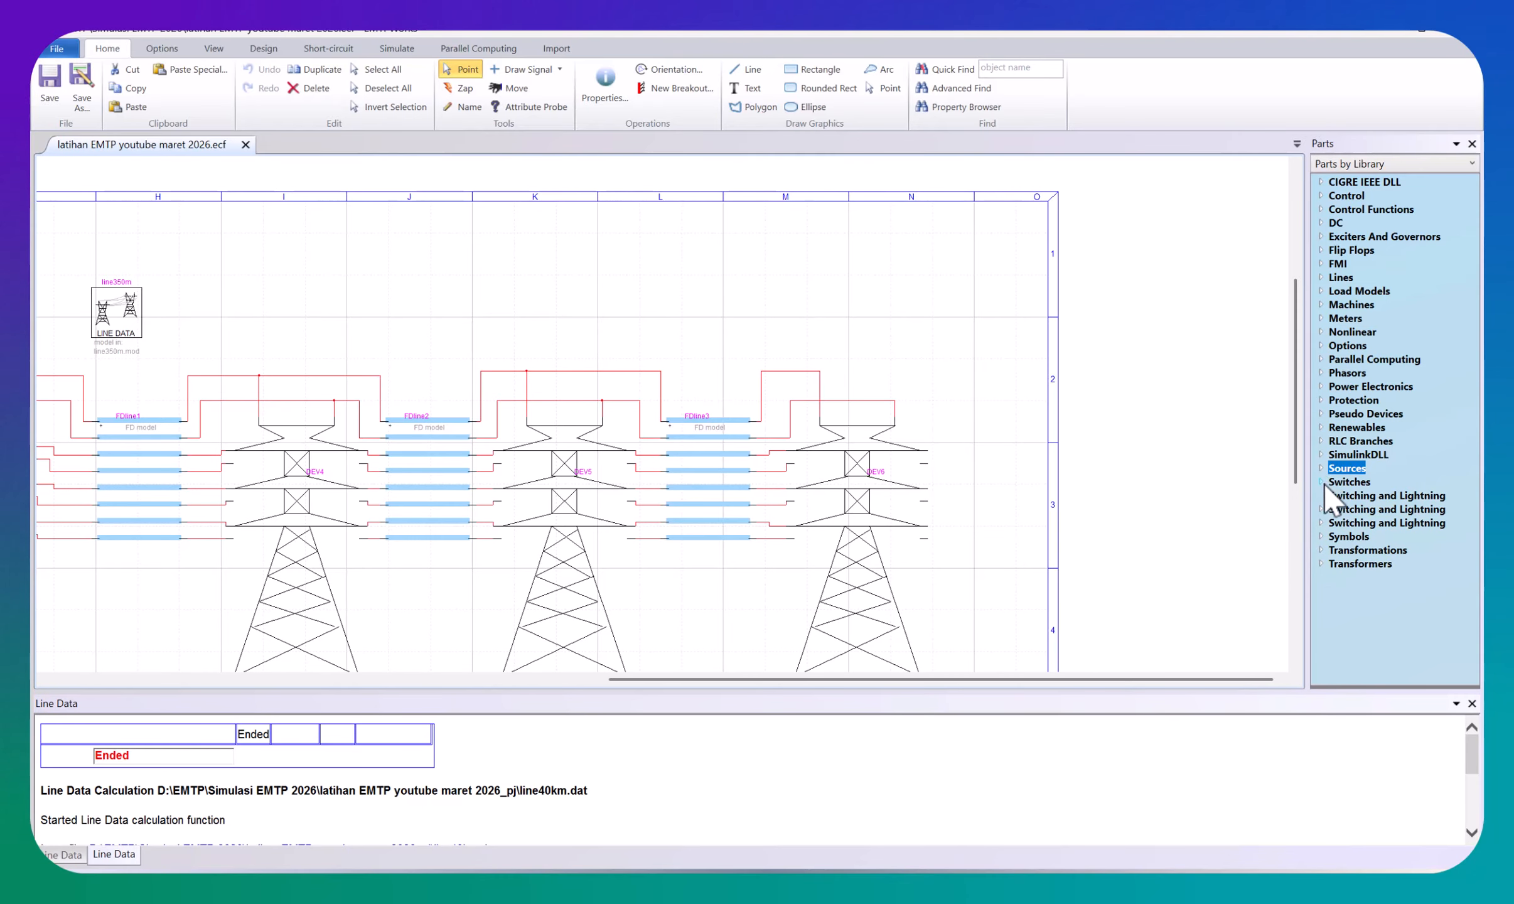
click(1322, 441)
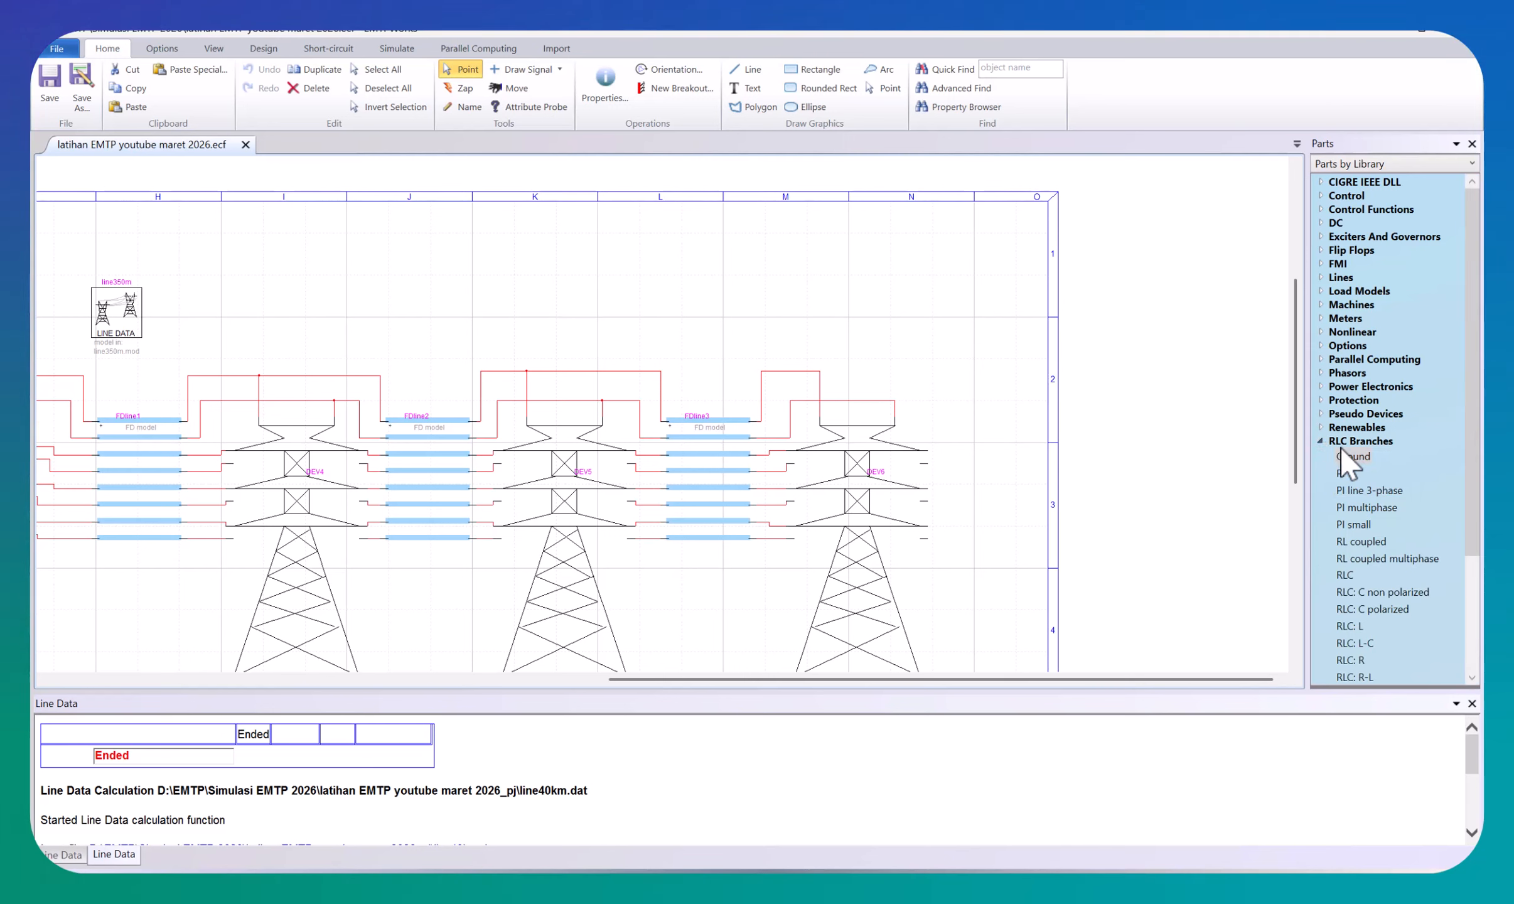
scroll(1409, 653, down, 2)
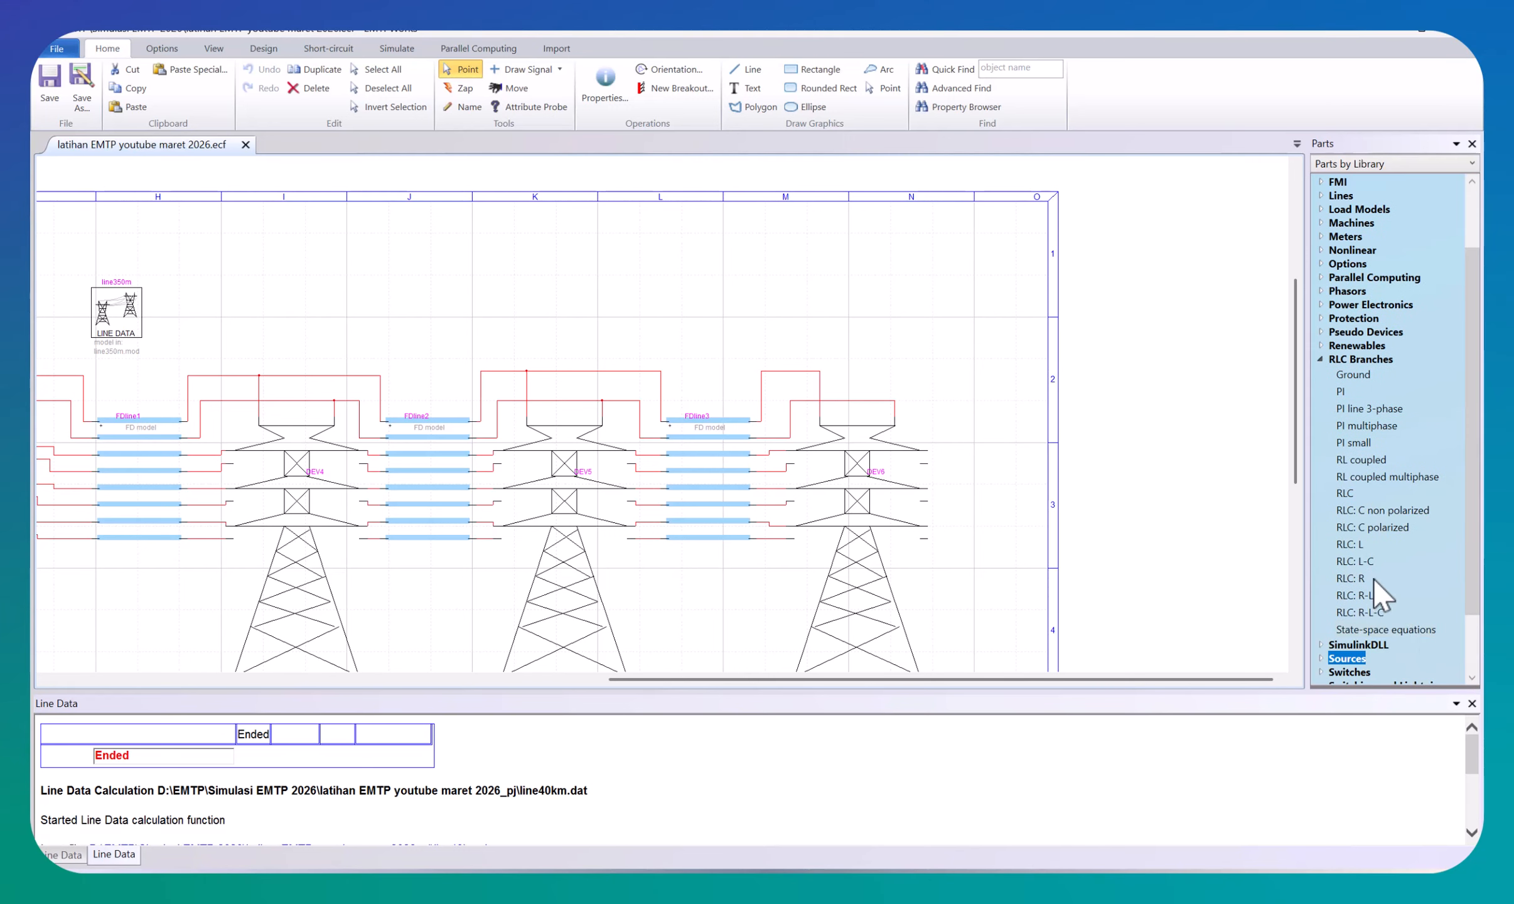
drag(1357, 547, 1034, 450)
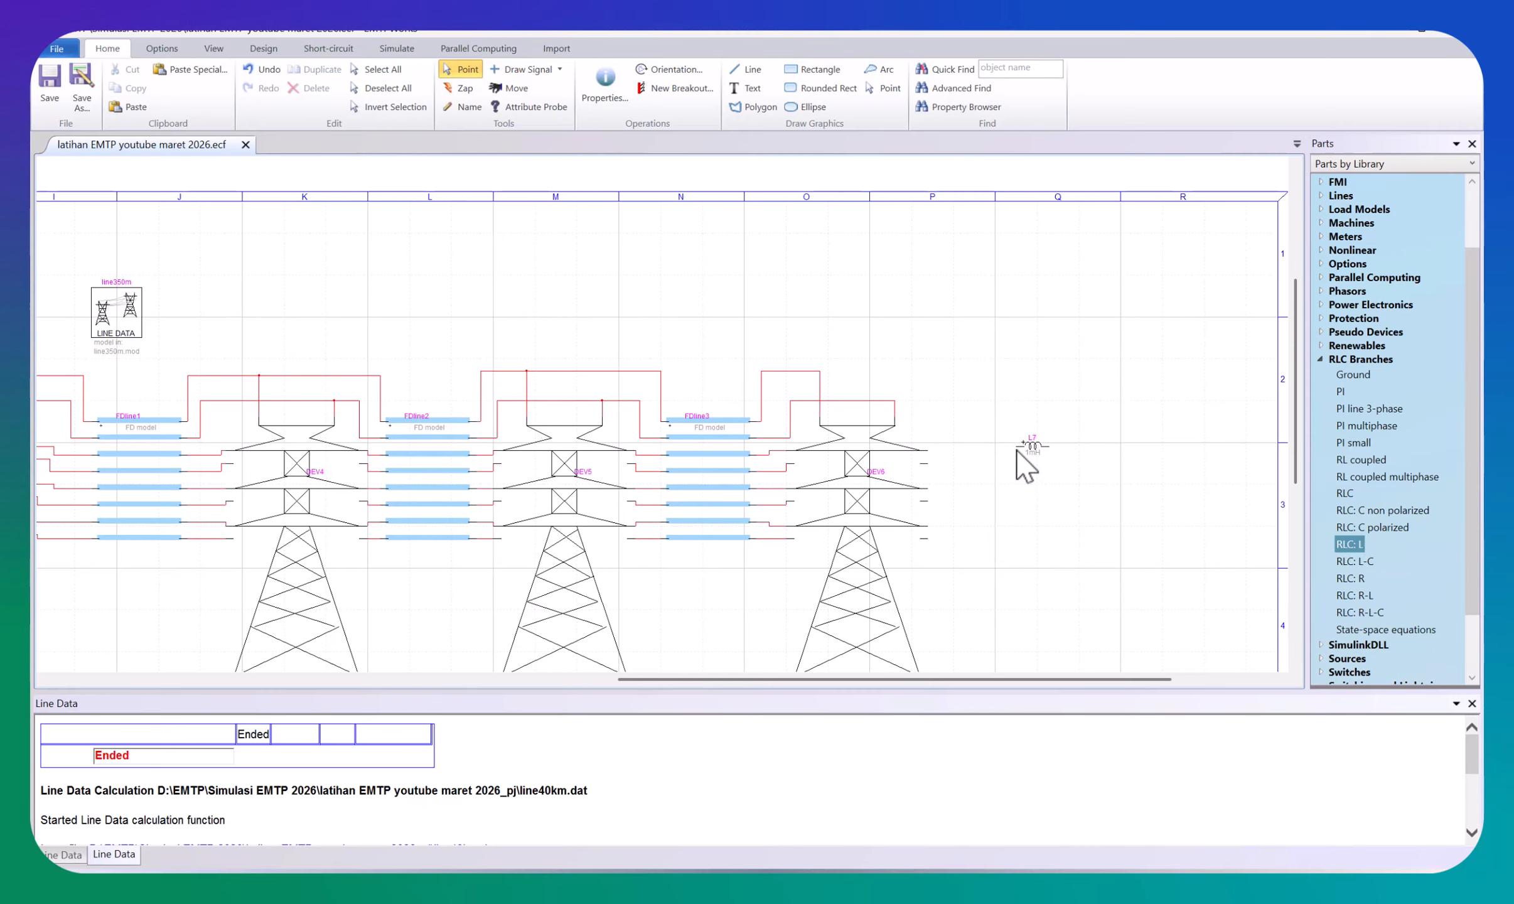
drag(1019, 447, 928, 450)
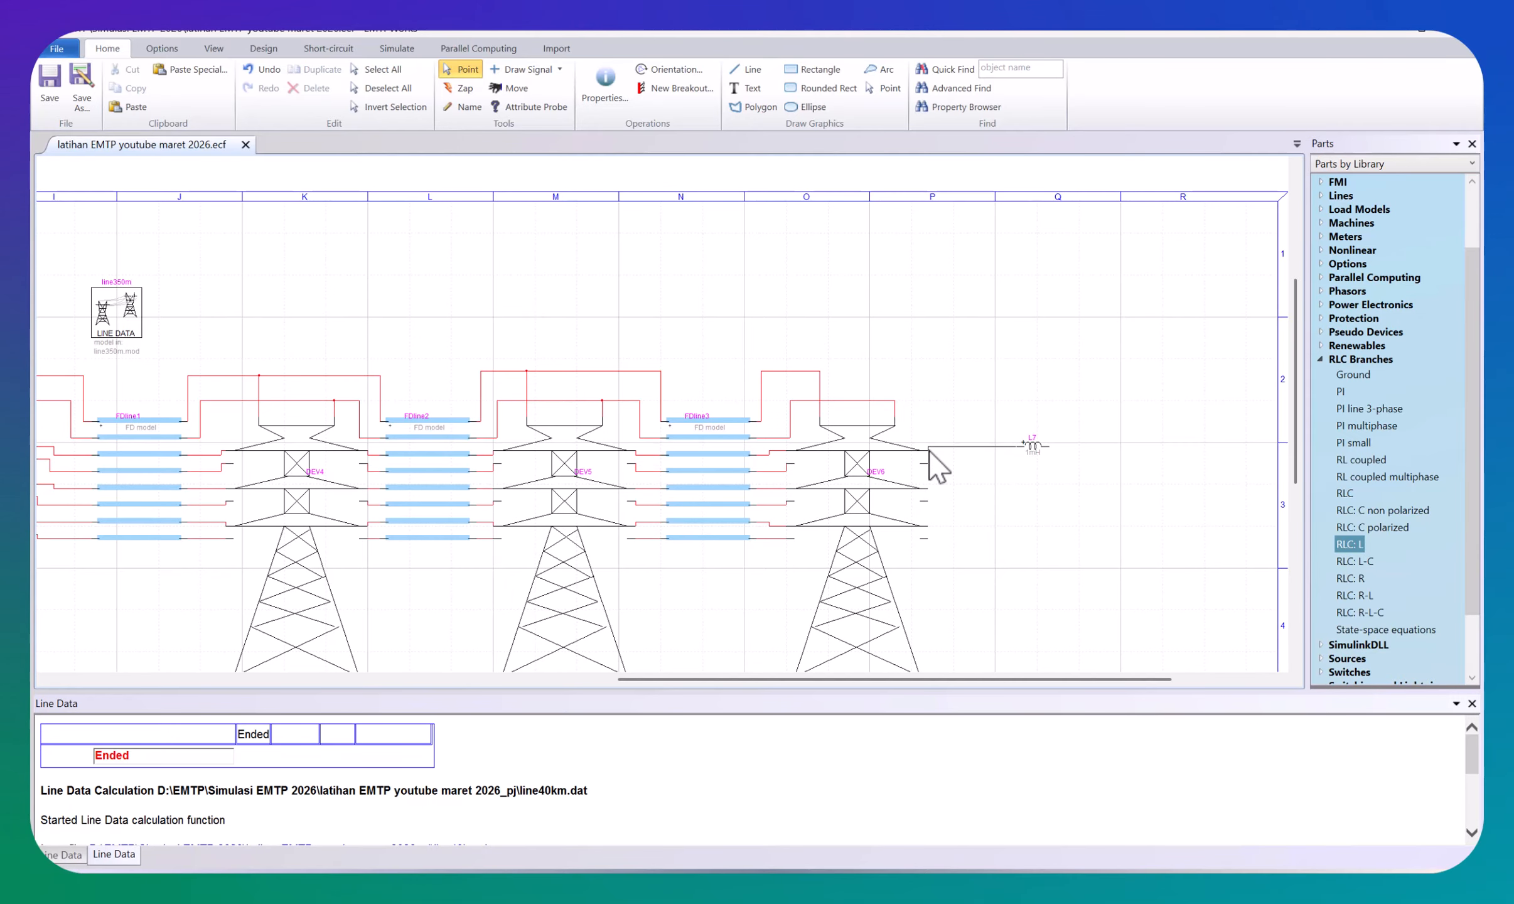
click(1042, 455)
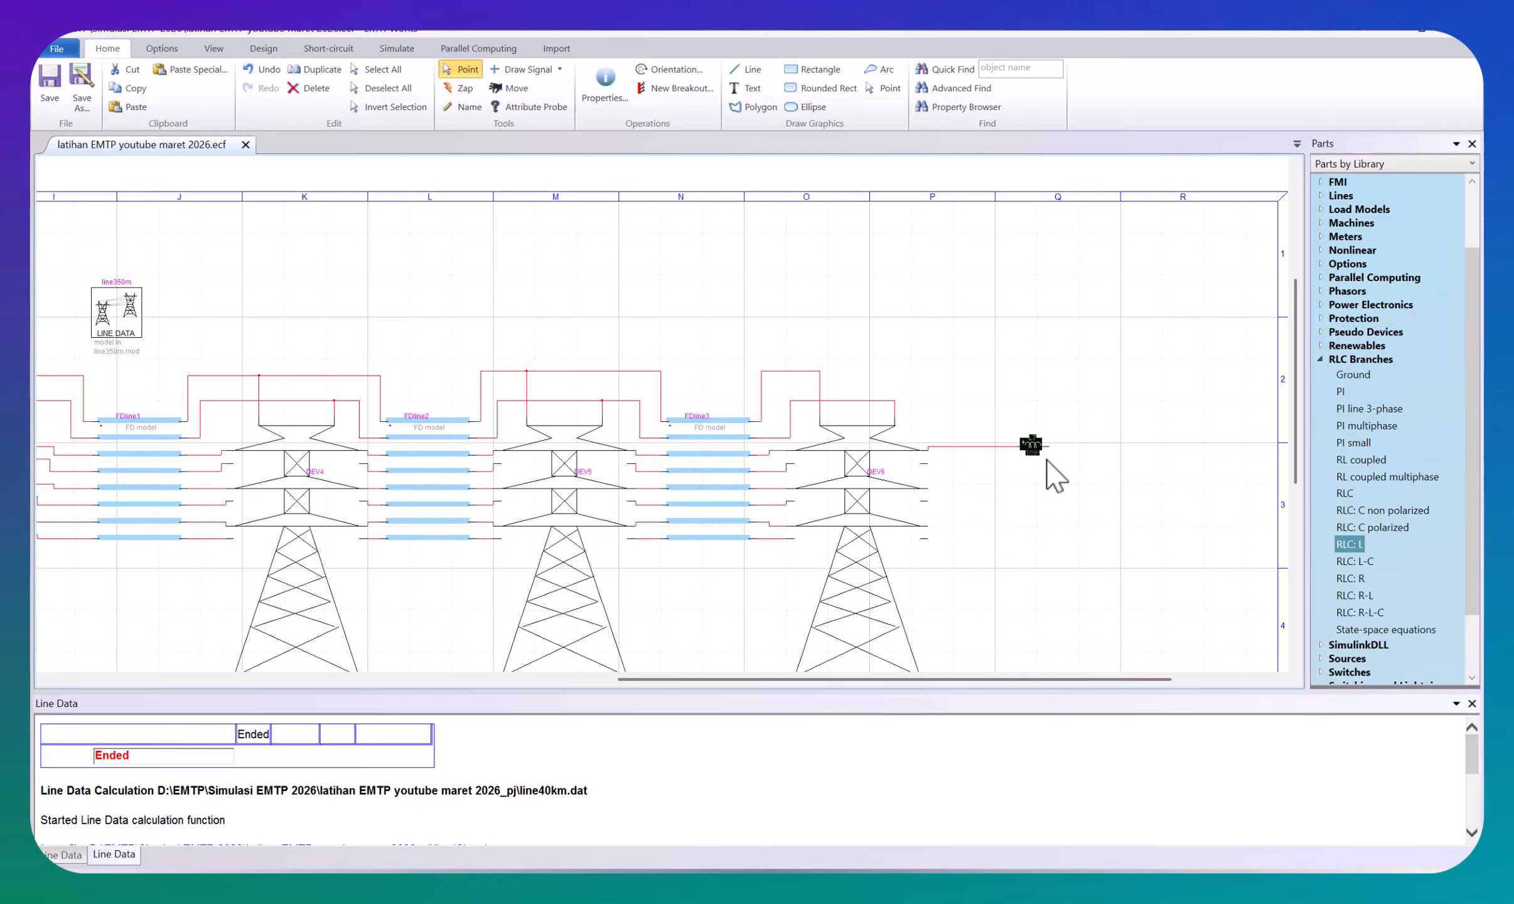
click(1128, 483)
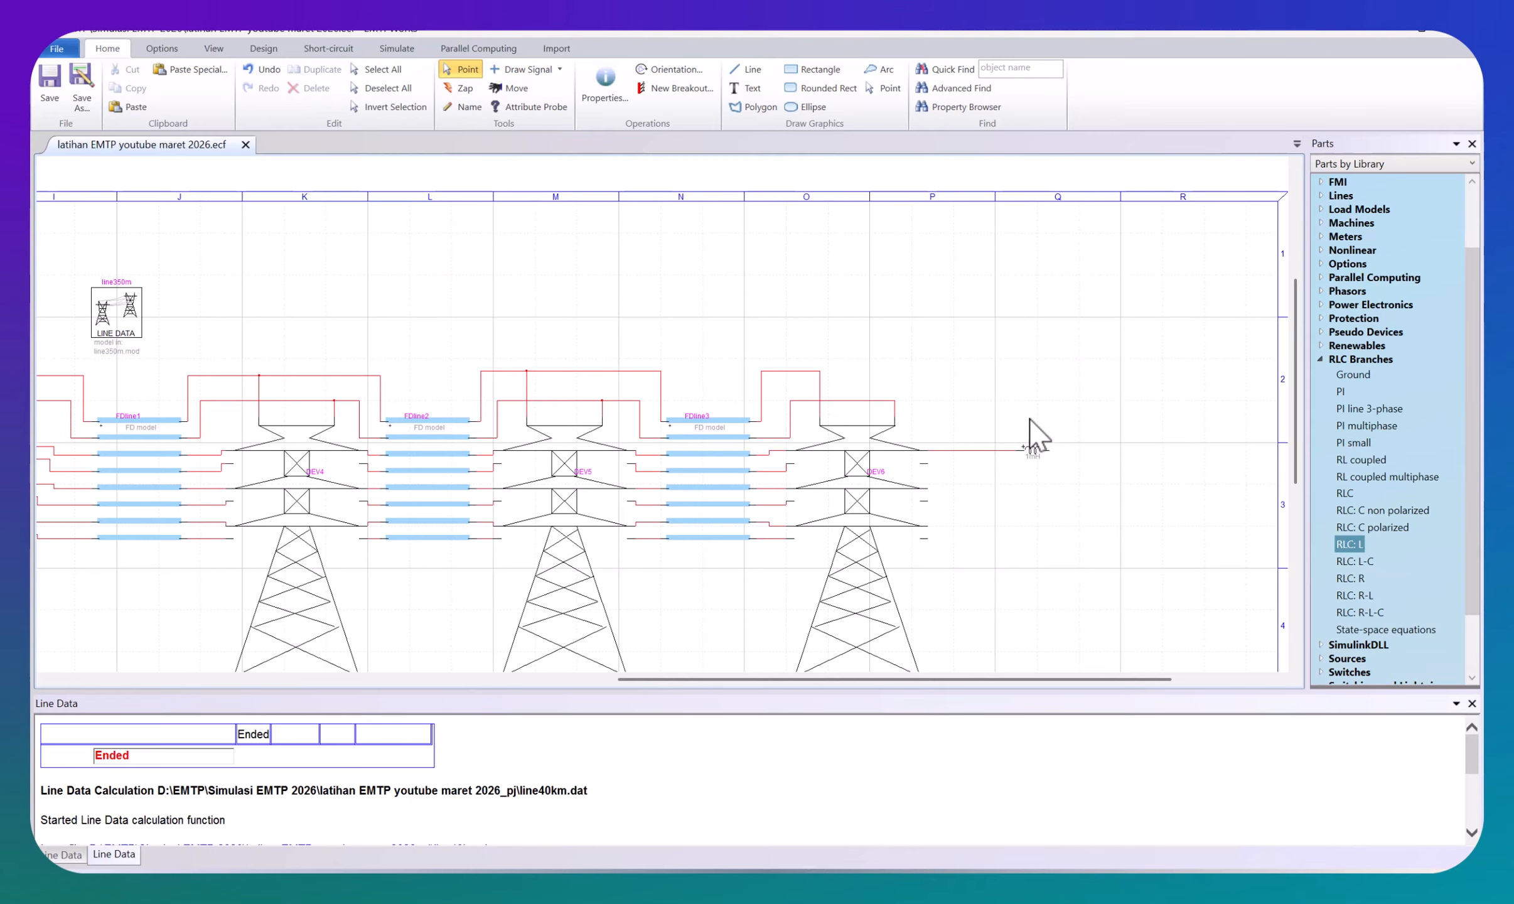
Step: Set the new inductor's inductance to 50 mH
double_click(1035, 452)
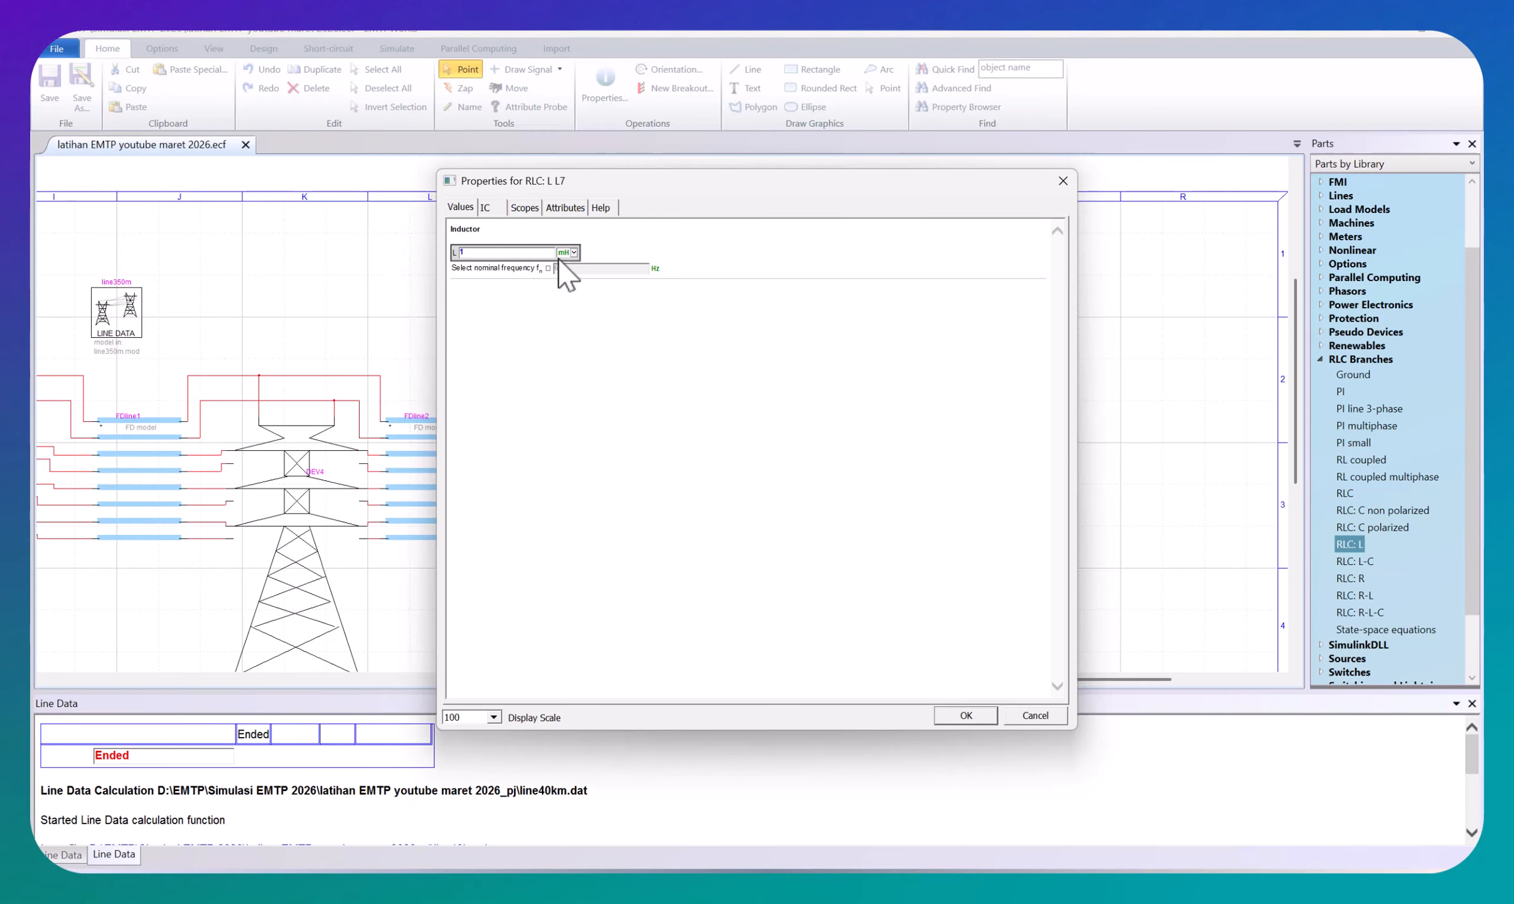
double_click(481, 254)
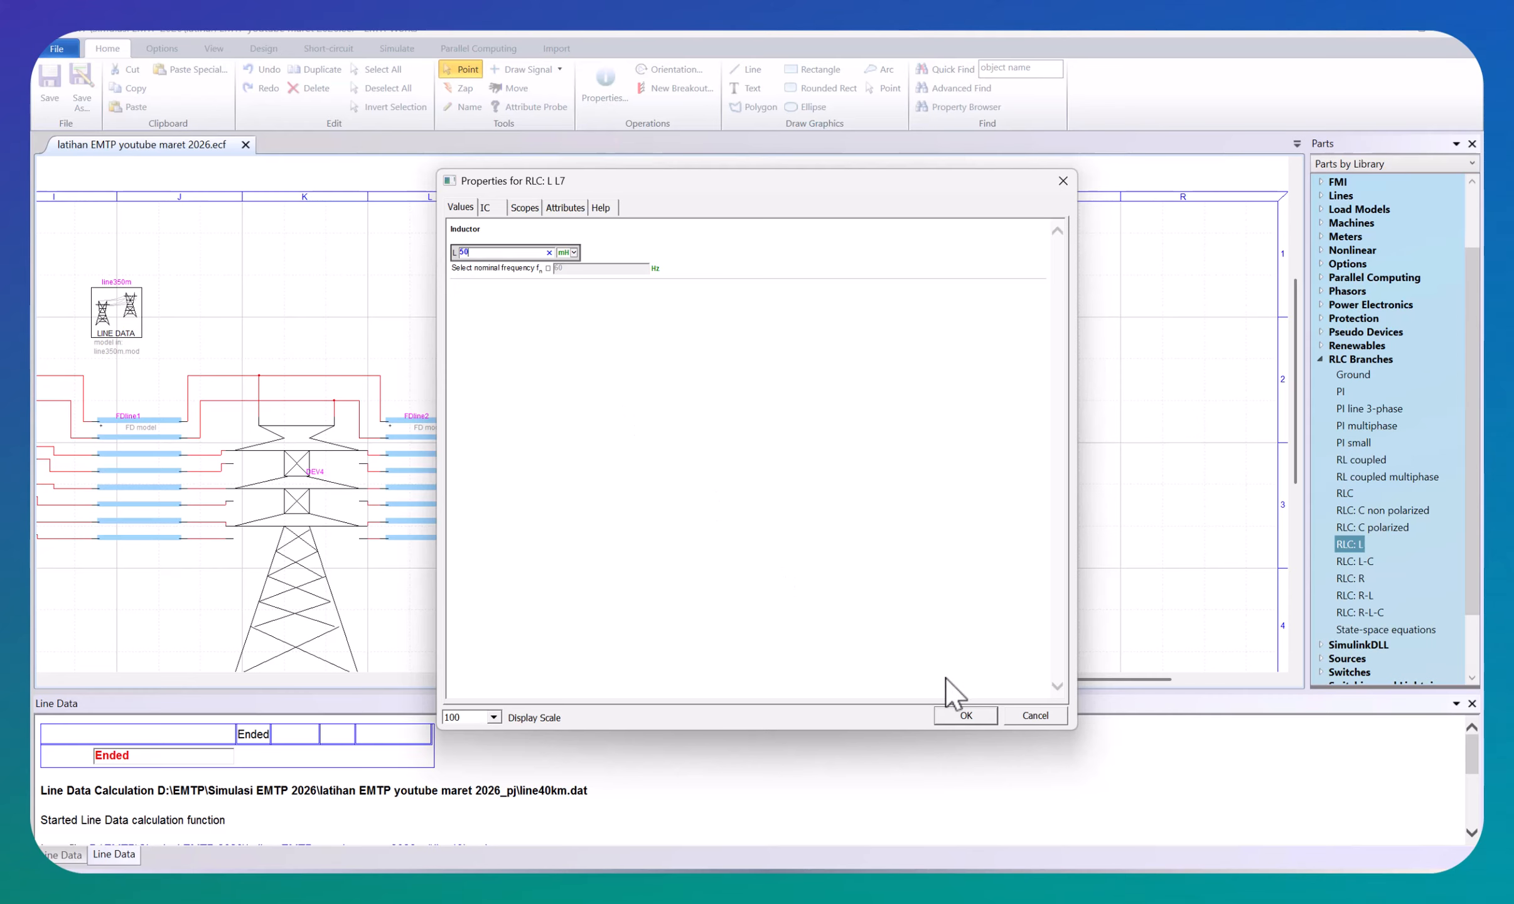
click(966, 715)
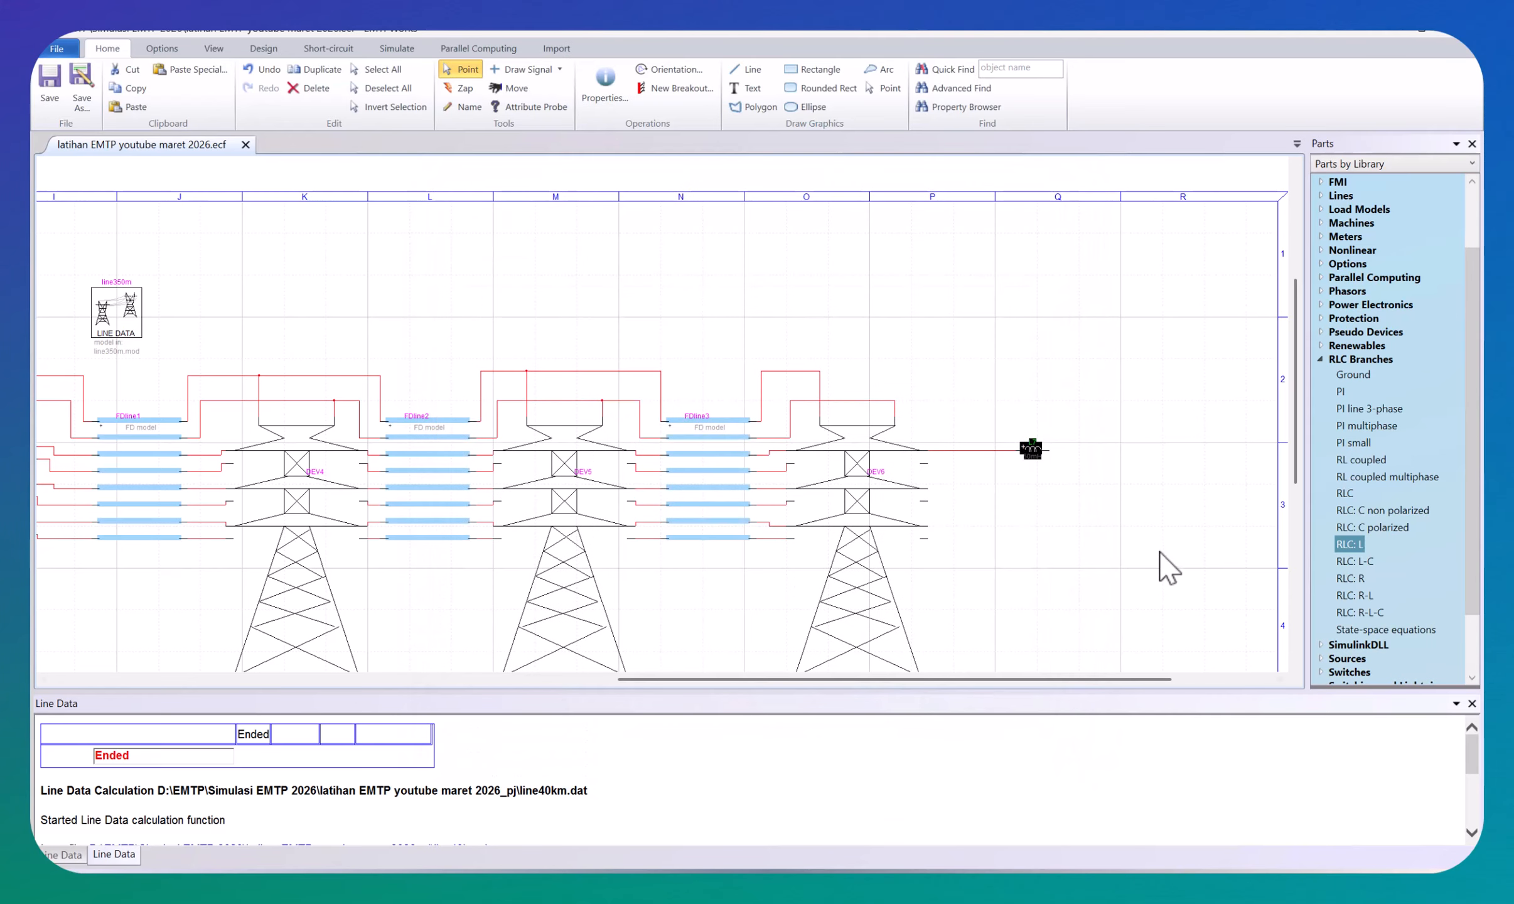
Step: Copy the inductor and paste five copies in a staggered arrangement below it, one for each remaining line-side terminal of the last tower
click(1036, 456)
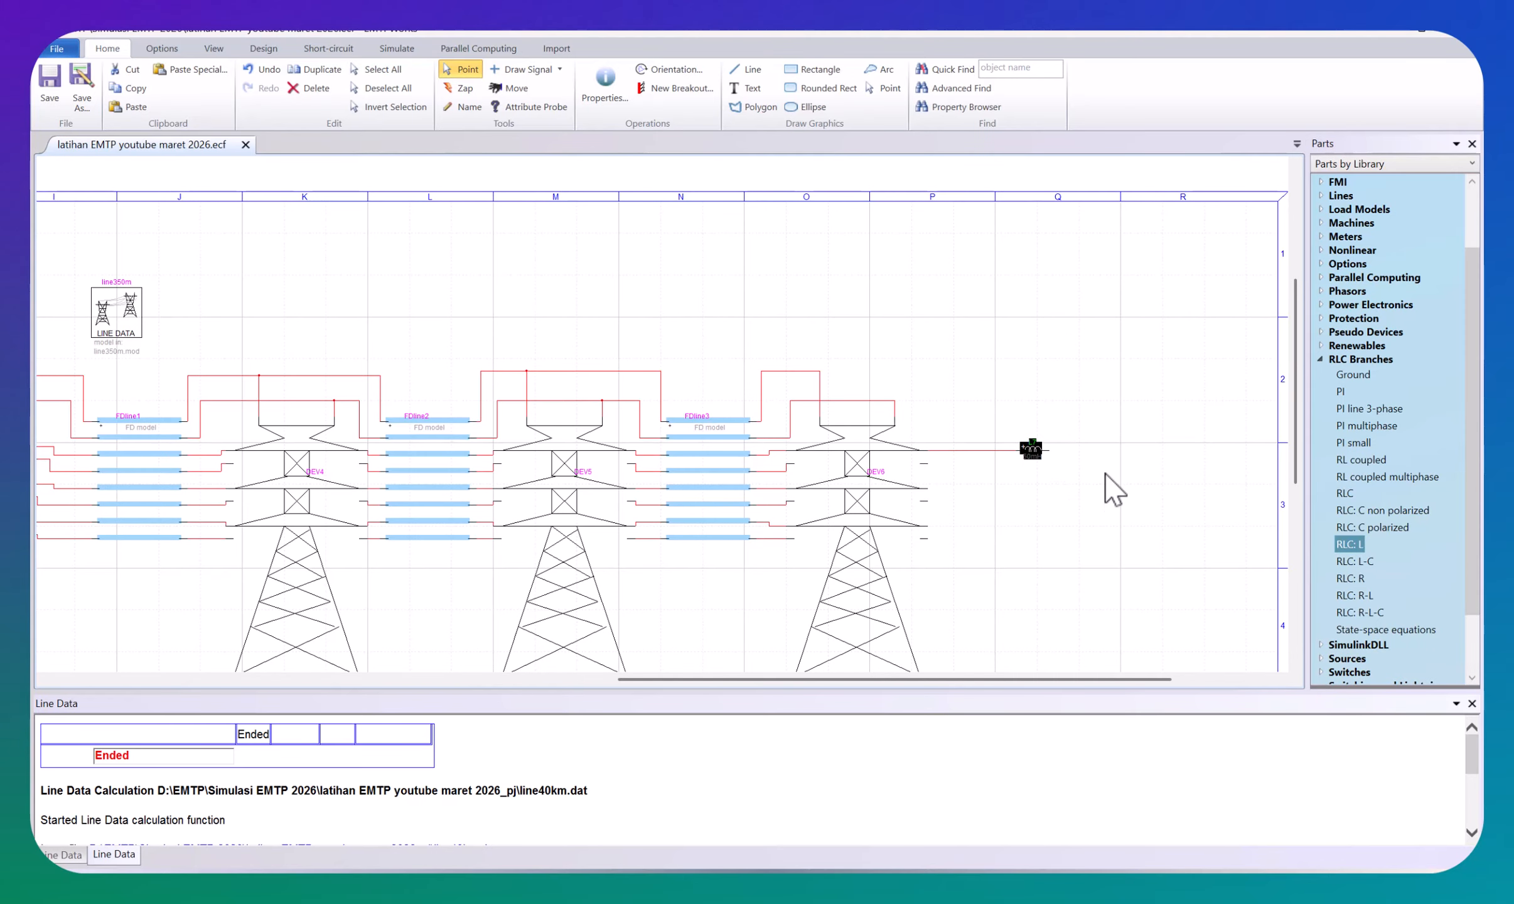
key(ctrl+c)
key(ctrl+v)
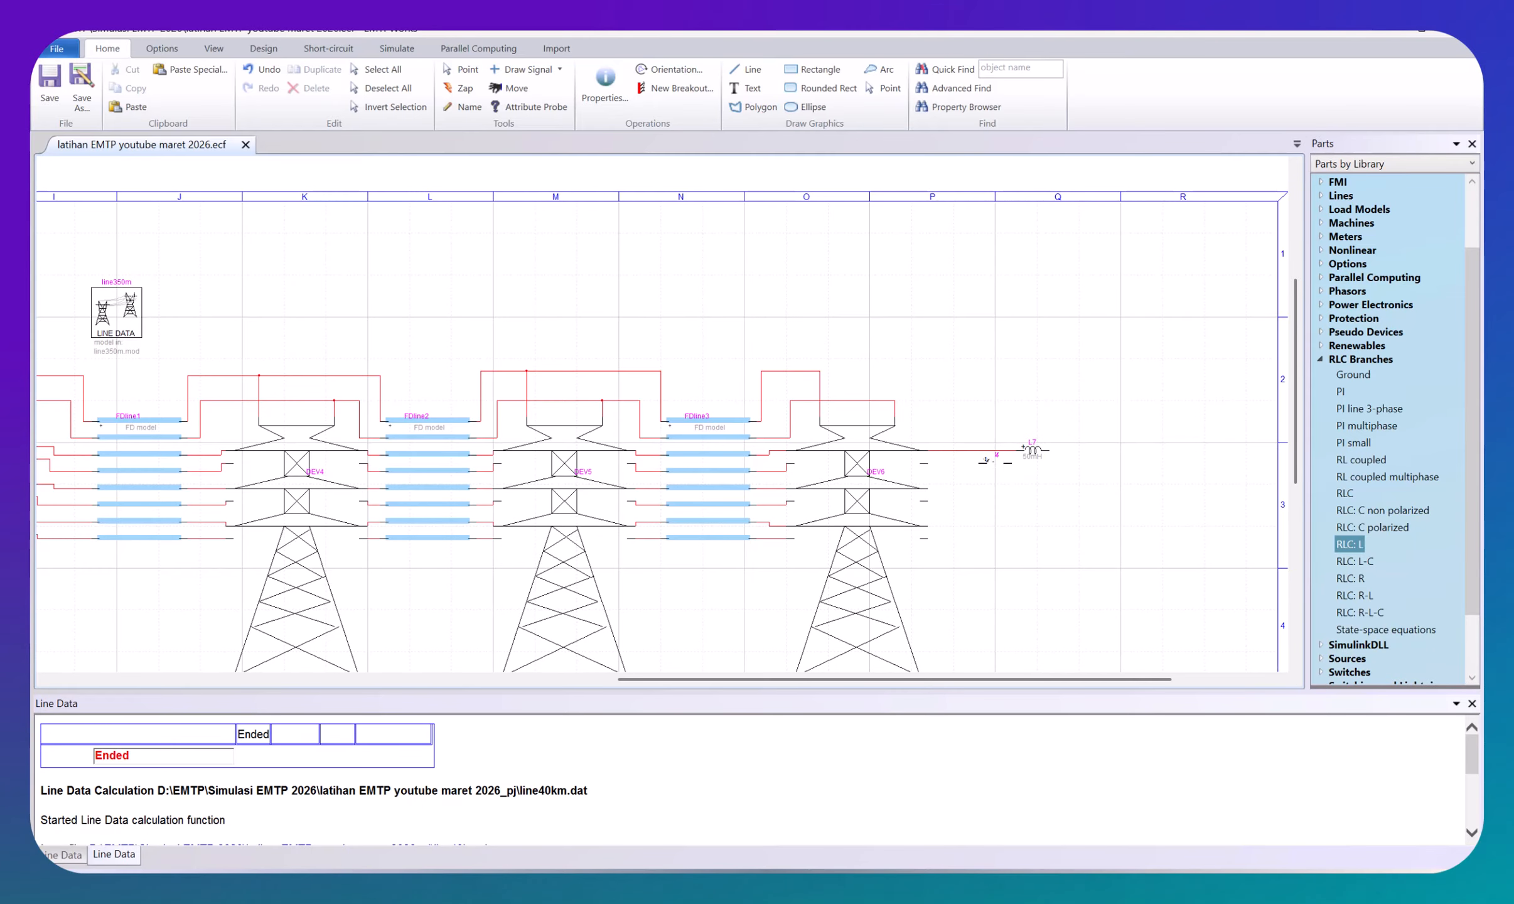
click(995, 462)
key(ctrl+v)
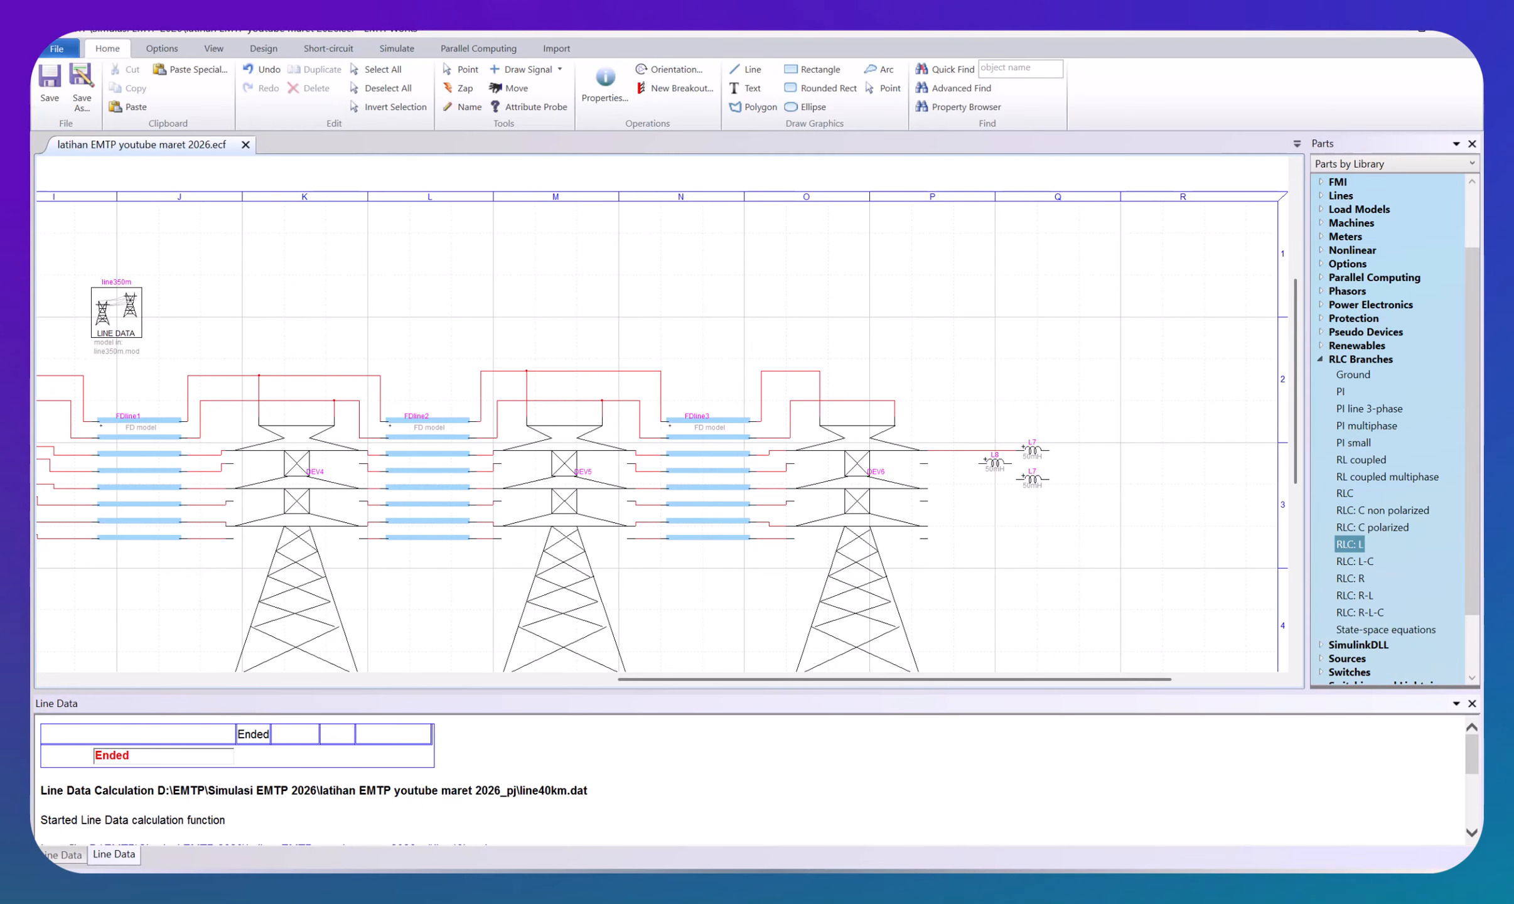
click(1033, 488)
key(ctrl+v)
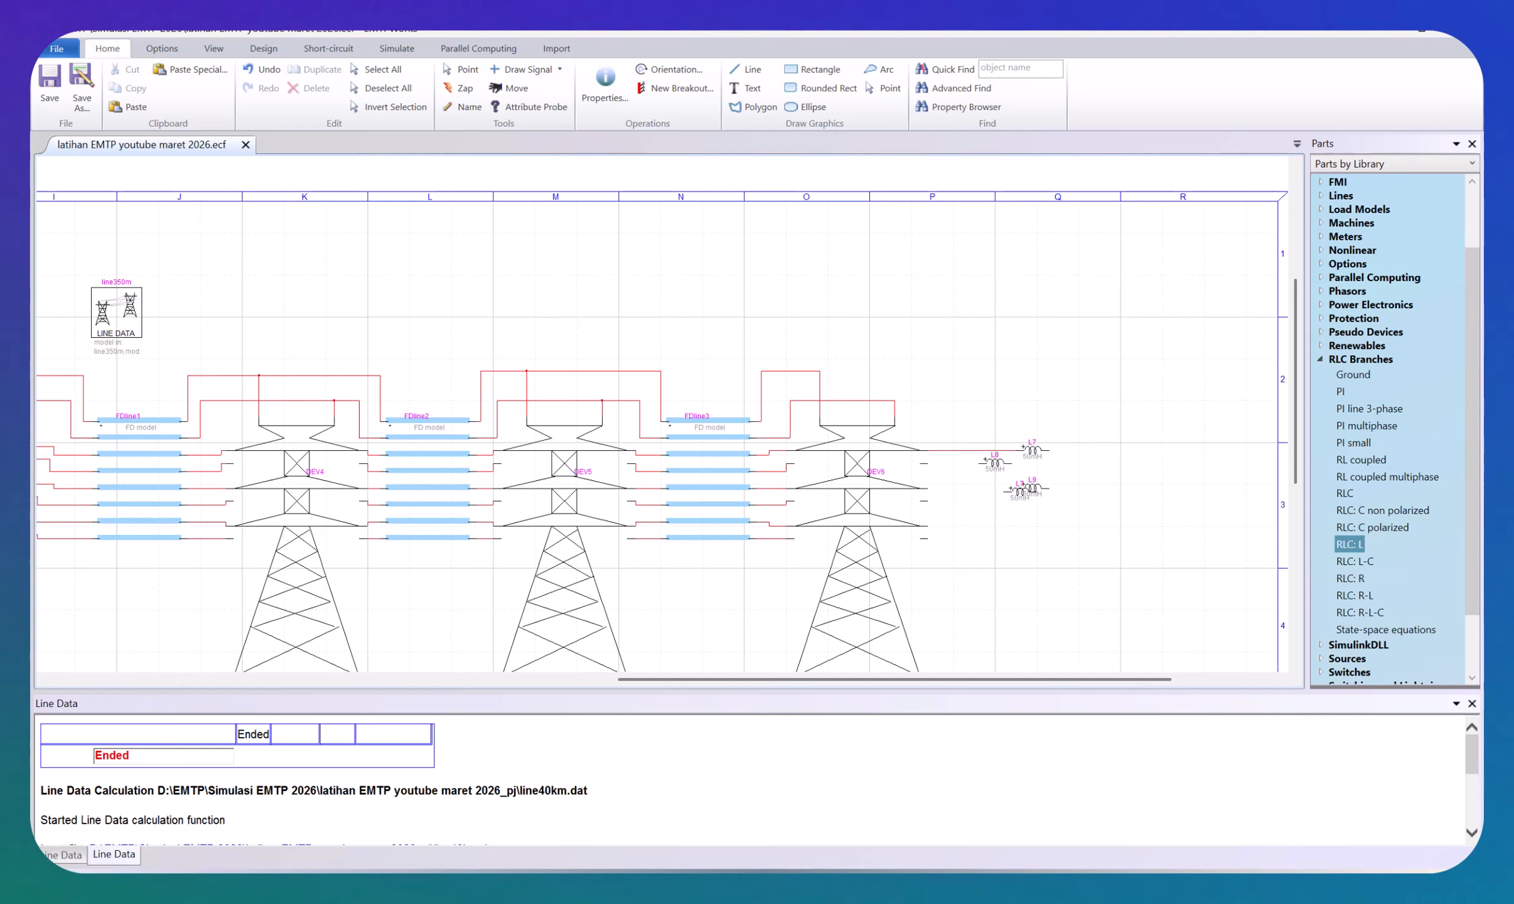
click(998, 500)
key(ctrl+v)
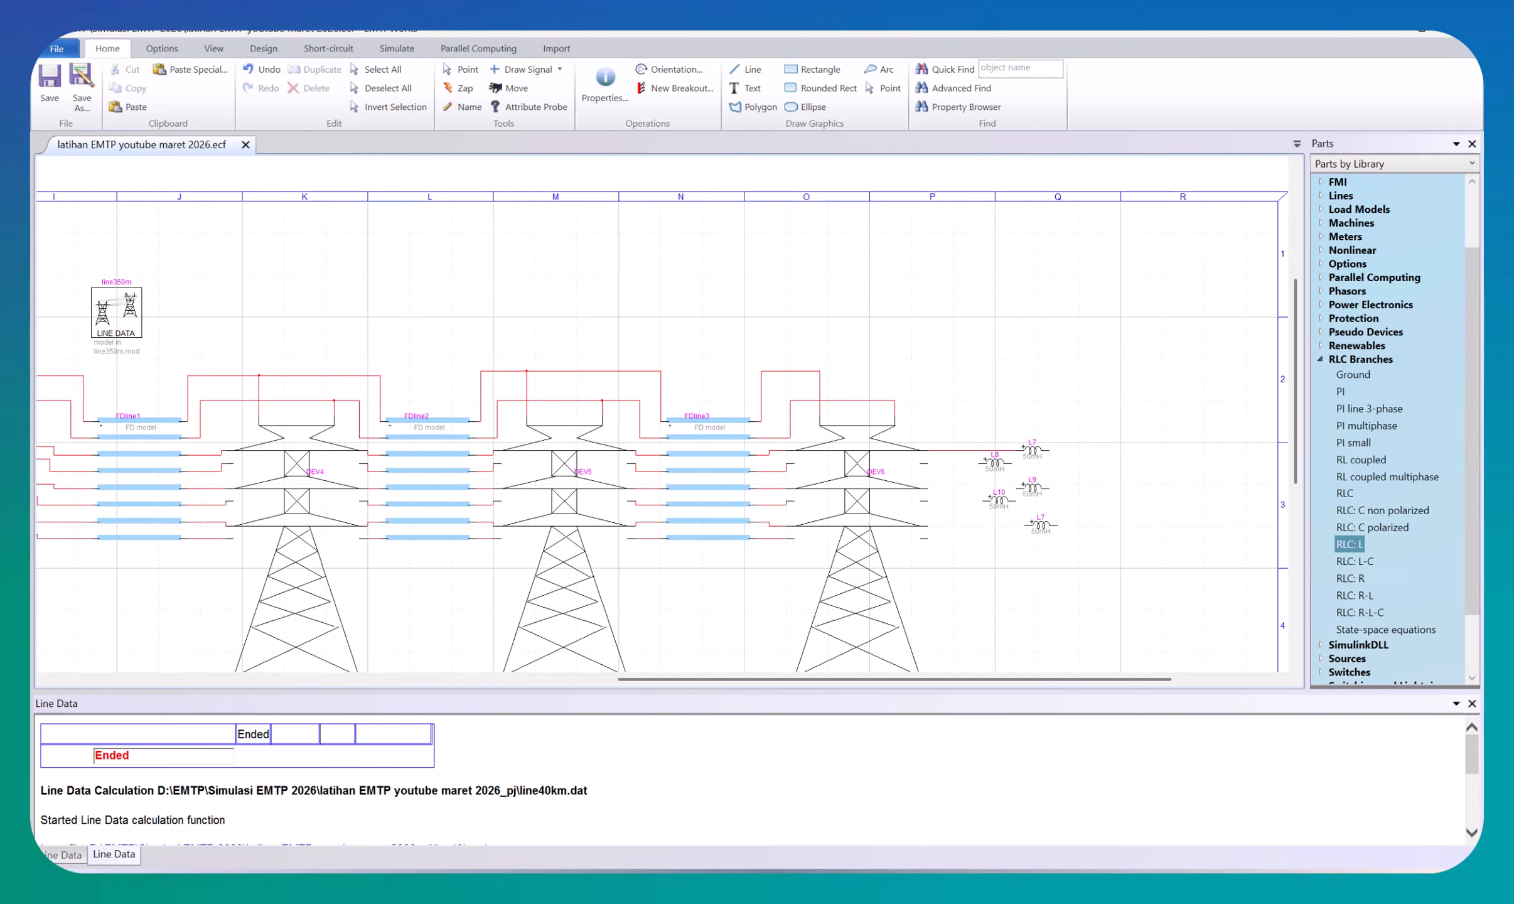
click(1037, 525)
key(ctrl+v)
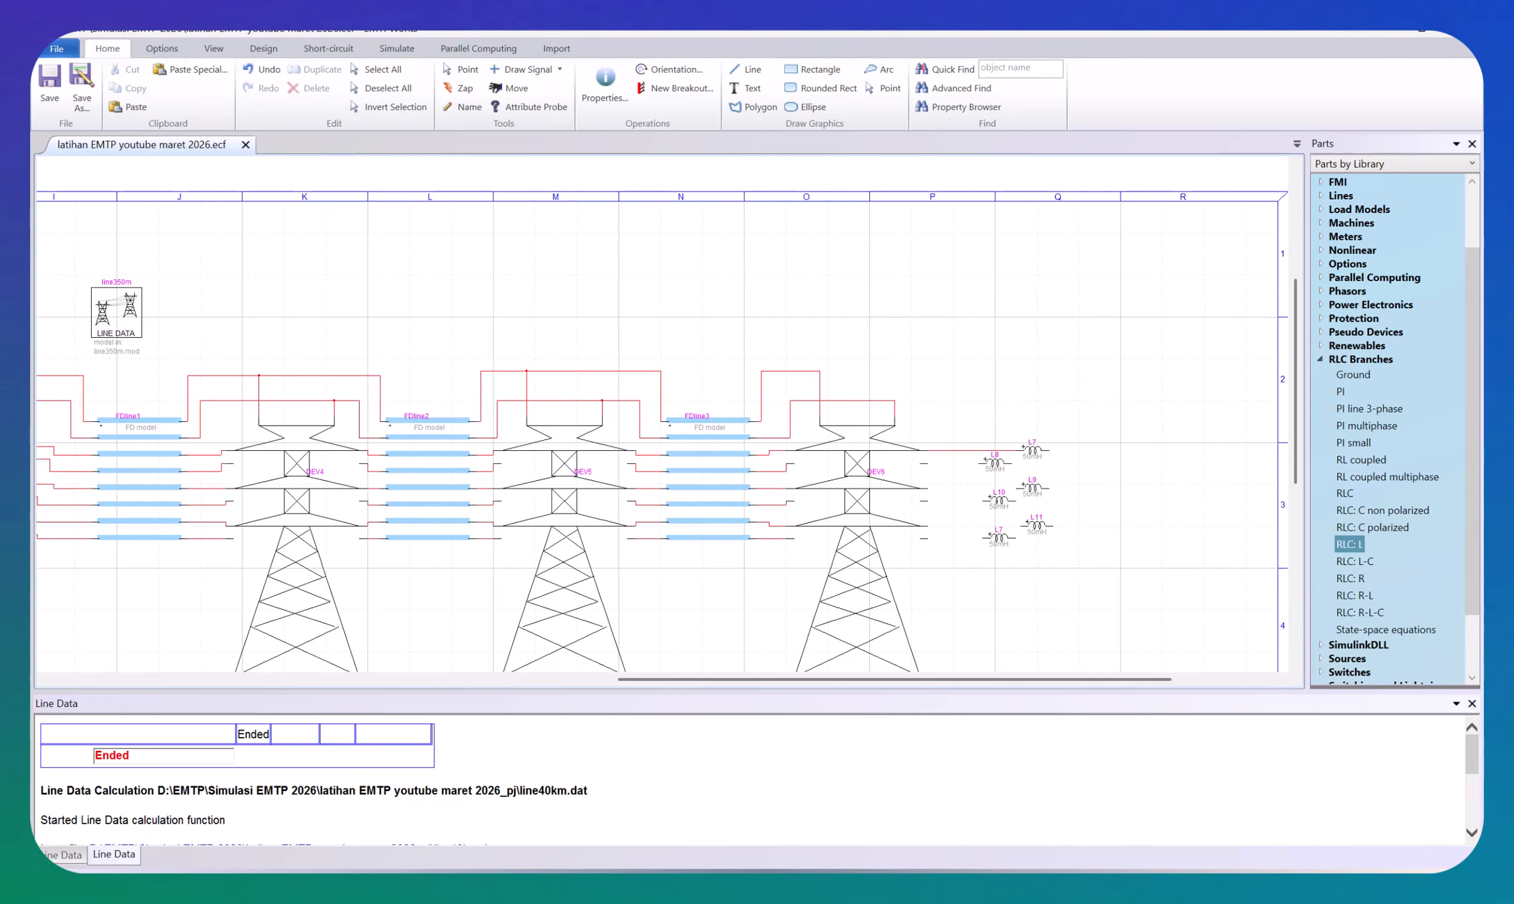
click(998, 542)
key(Escape)
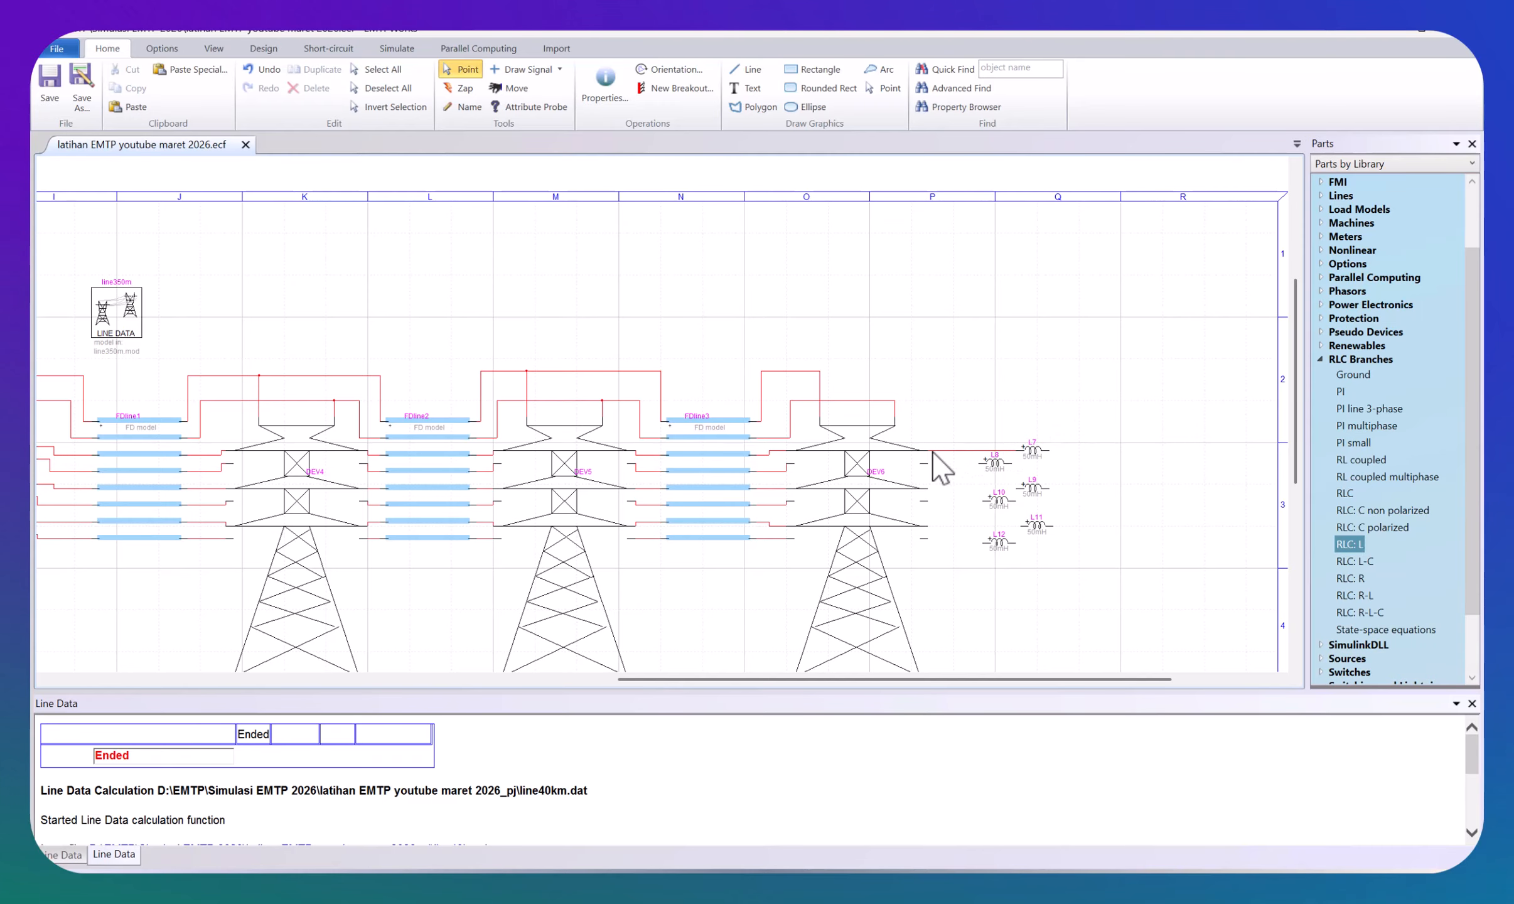
Step: Draw signals connecting the five remaining line-side terminals of the last tower to the copied inductors
drag(929, 464, 1017, 489)
drag(928, 503, 1023, 526)
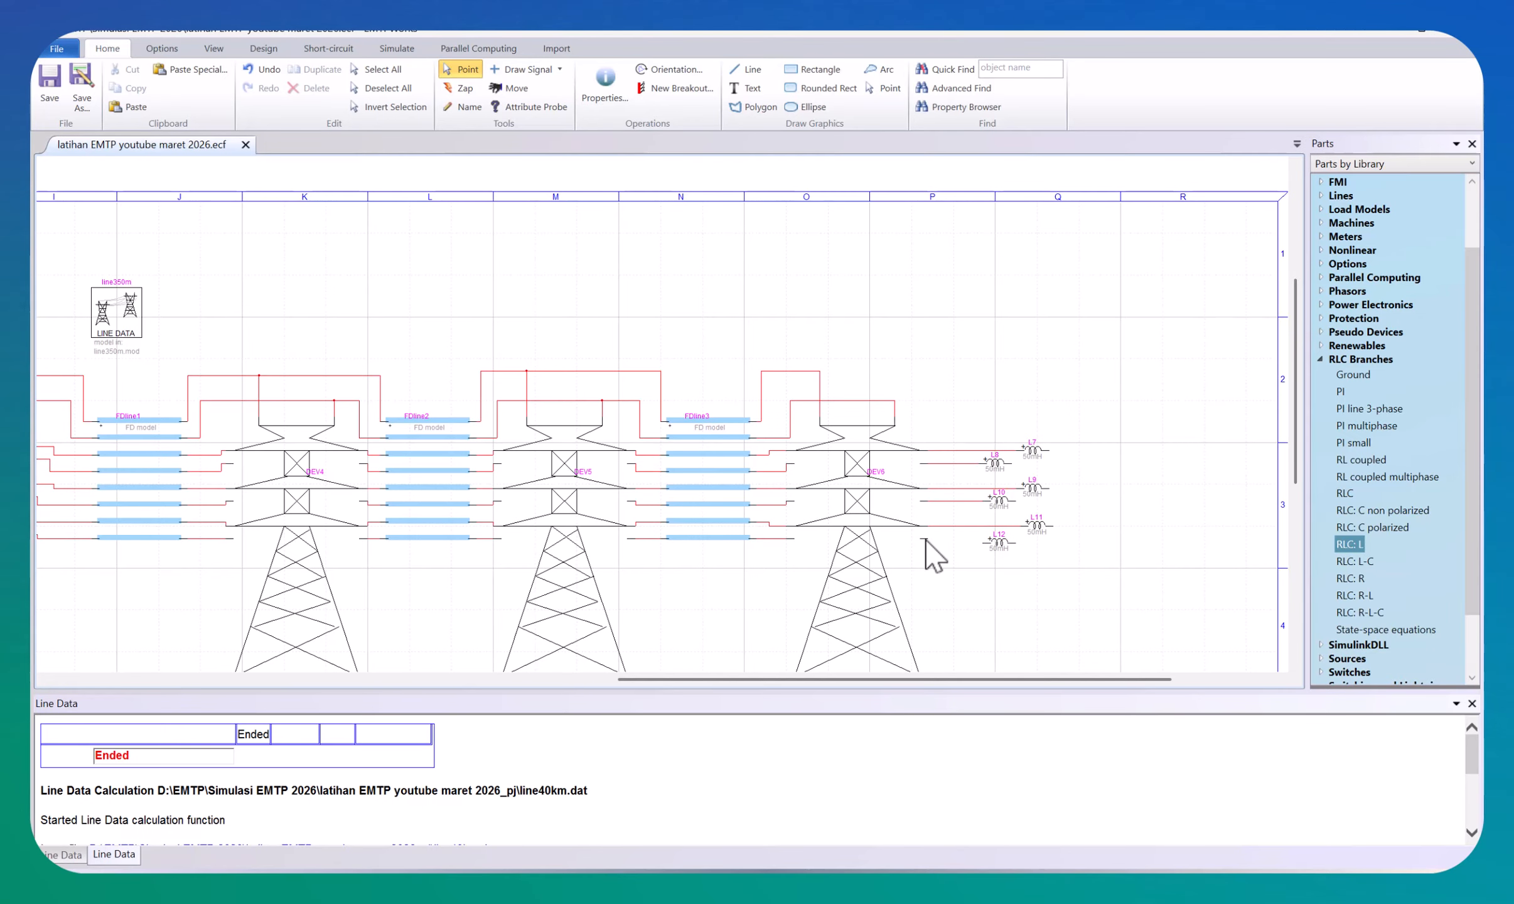
drag(926, 540, 984, 543)
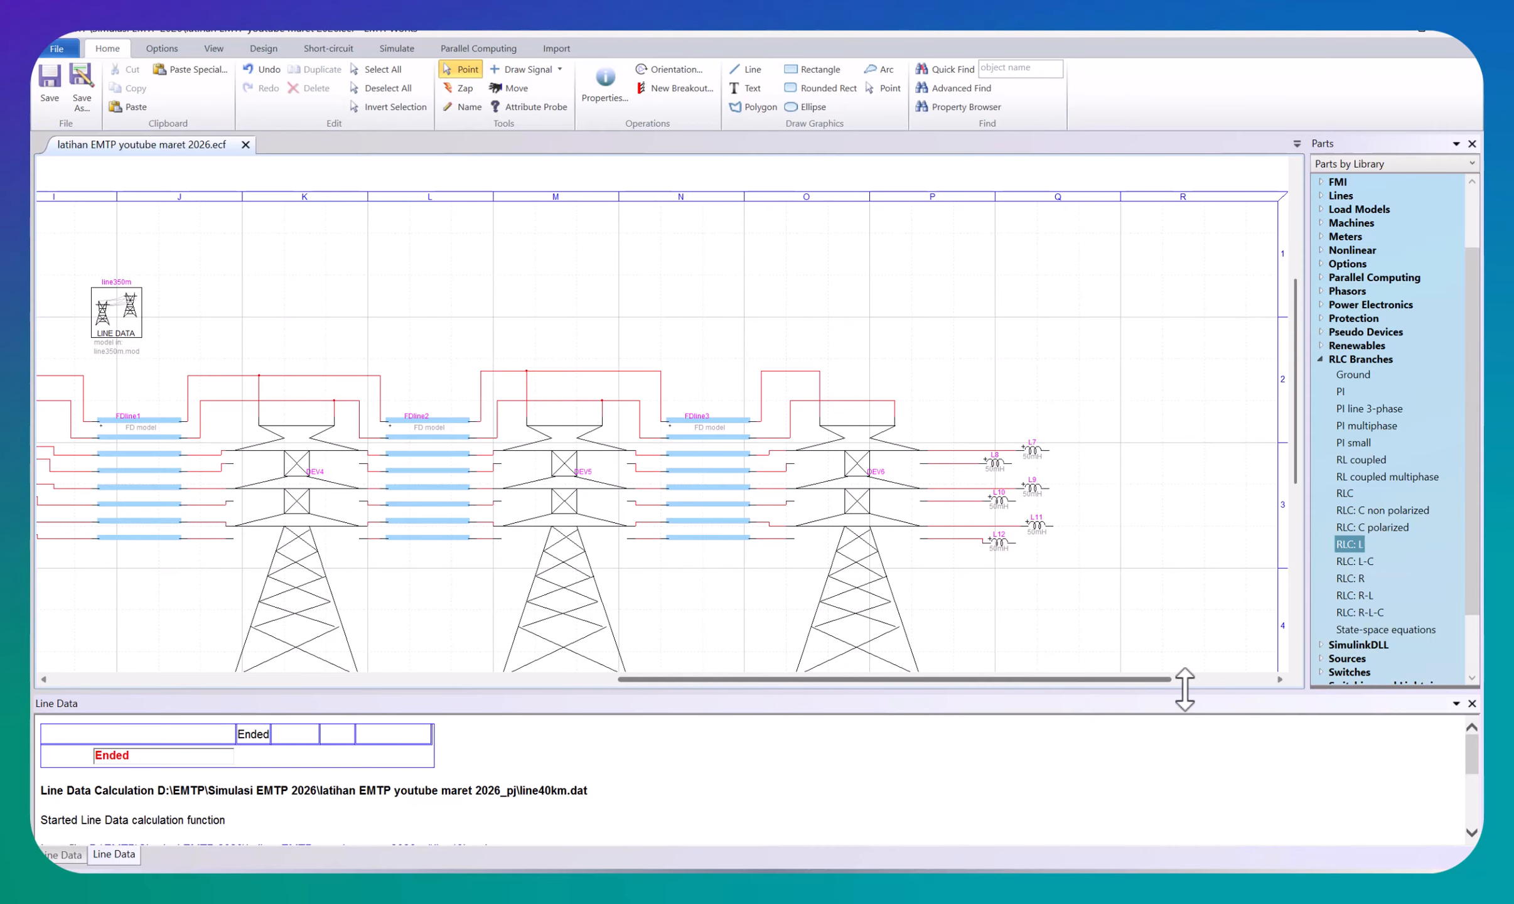
drag(1154, 678, 1239, 678)
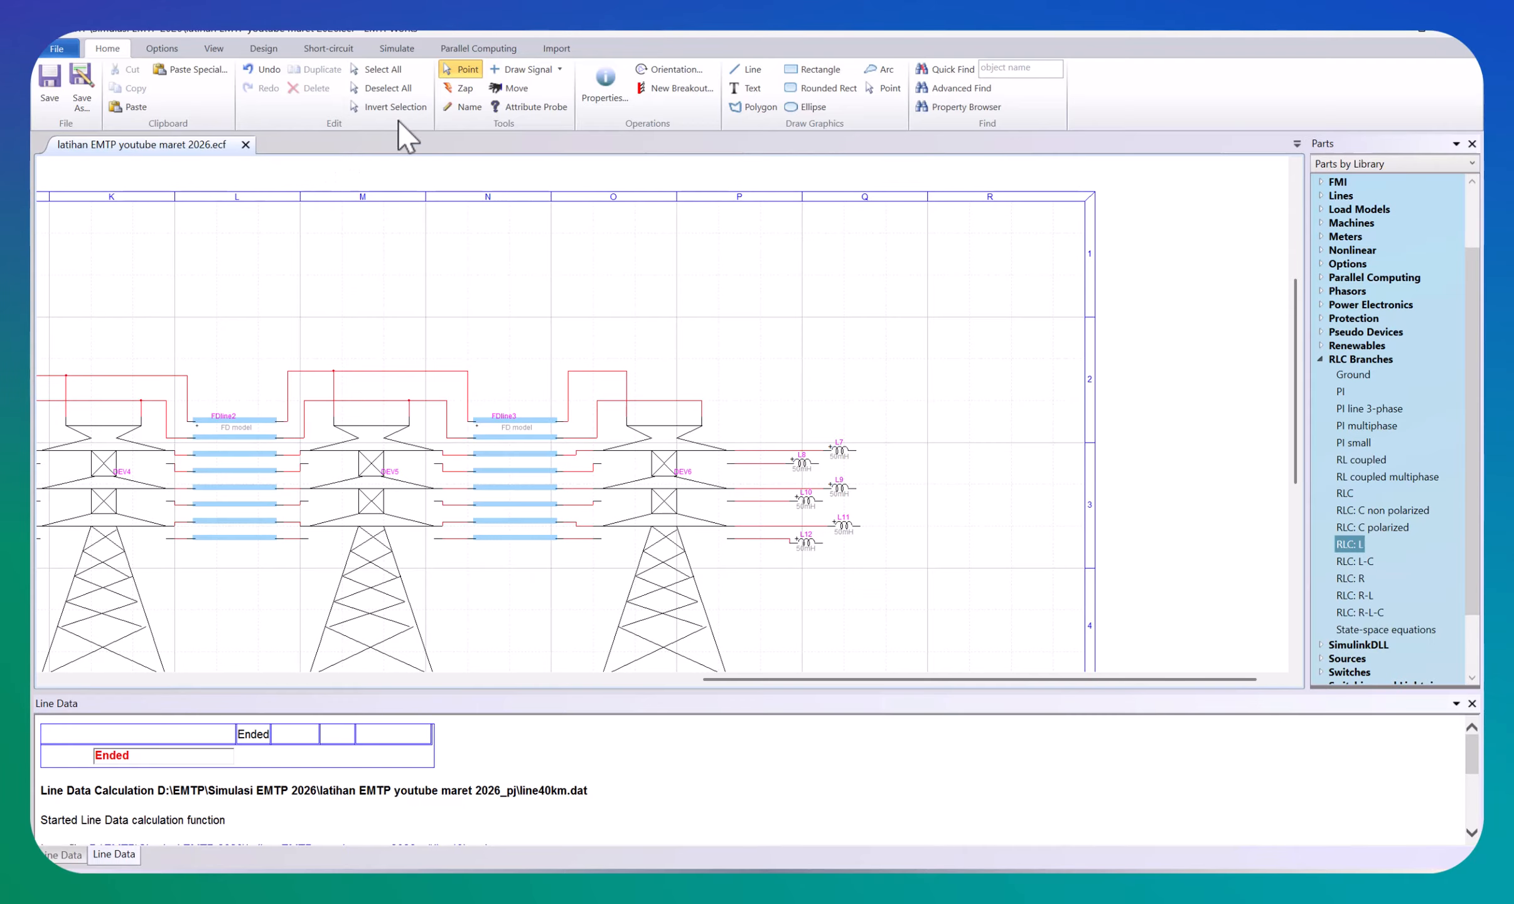
Step: Draw a vertical 3-phase bus in the open area beyond the inductors of the last tower, spanning the inductors' height
click(561, 70)
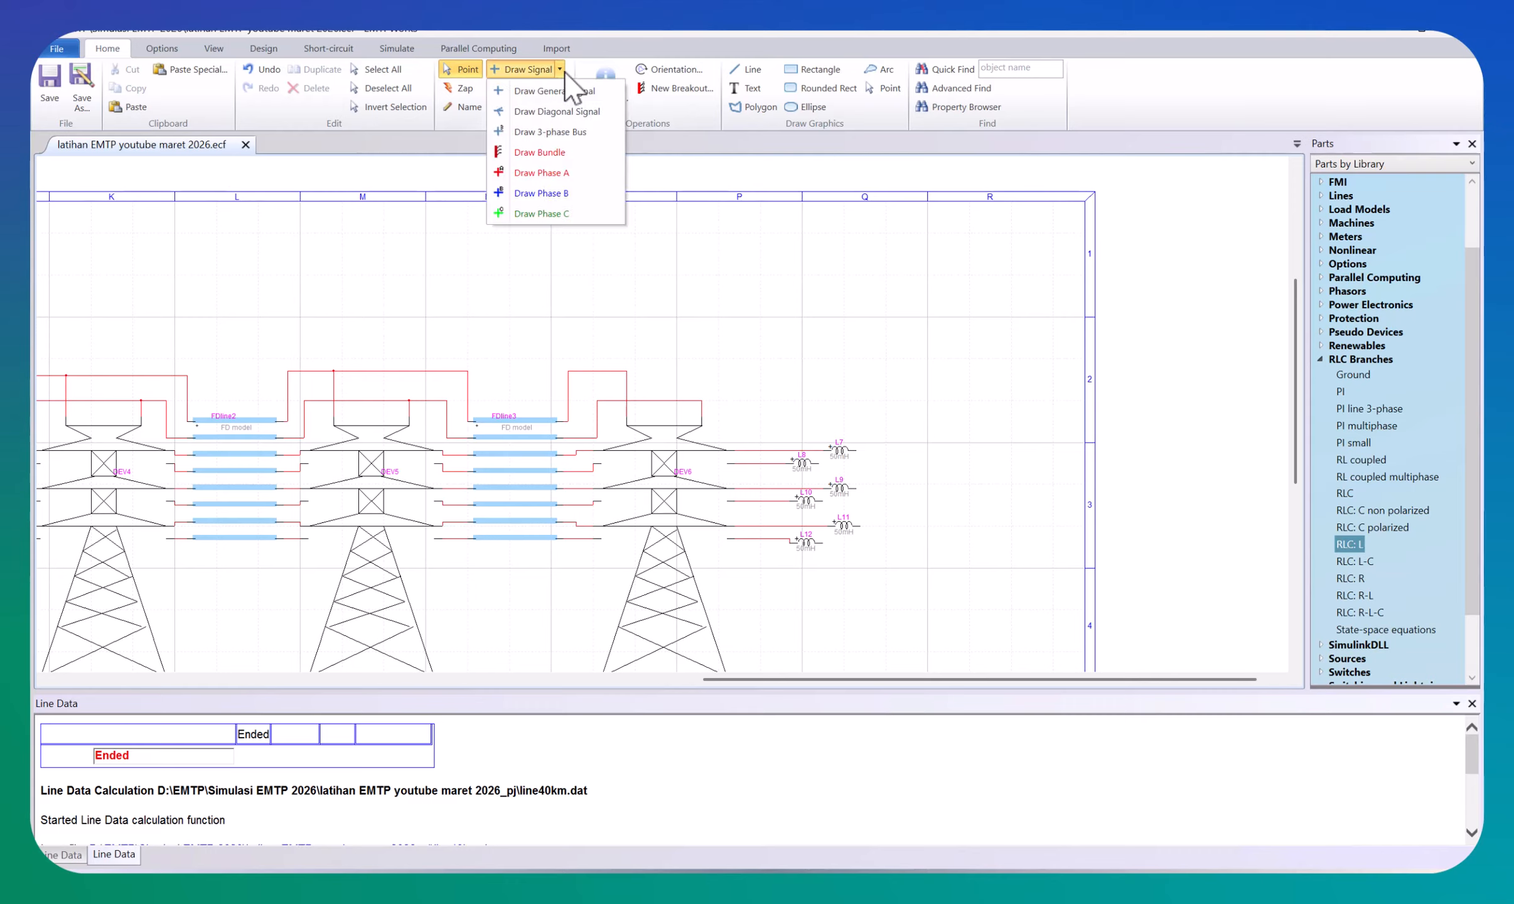
click(550, 131)
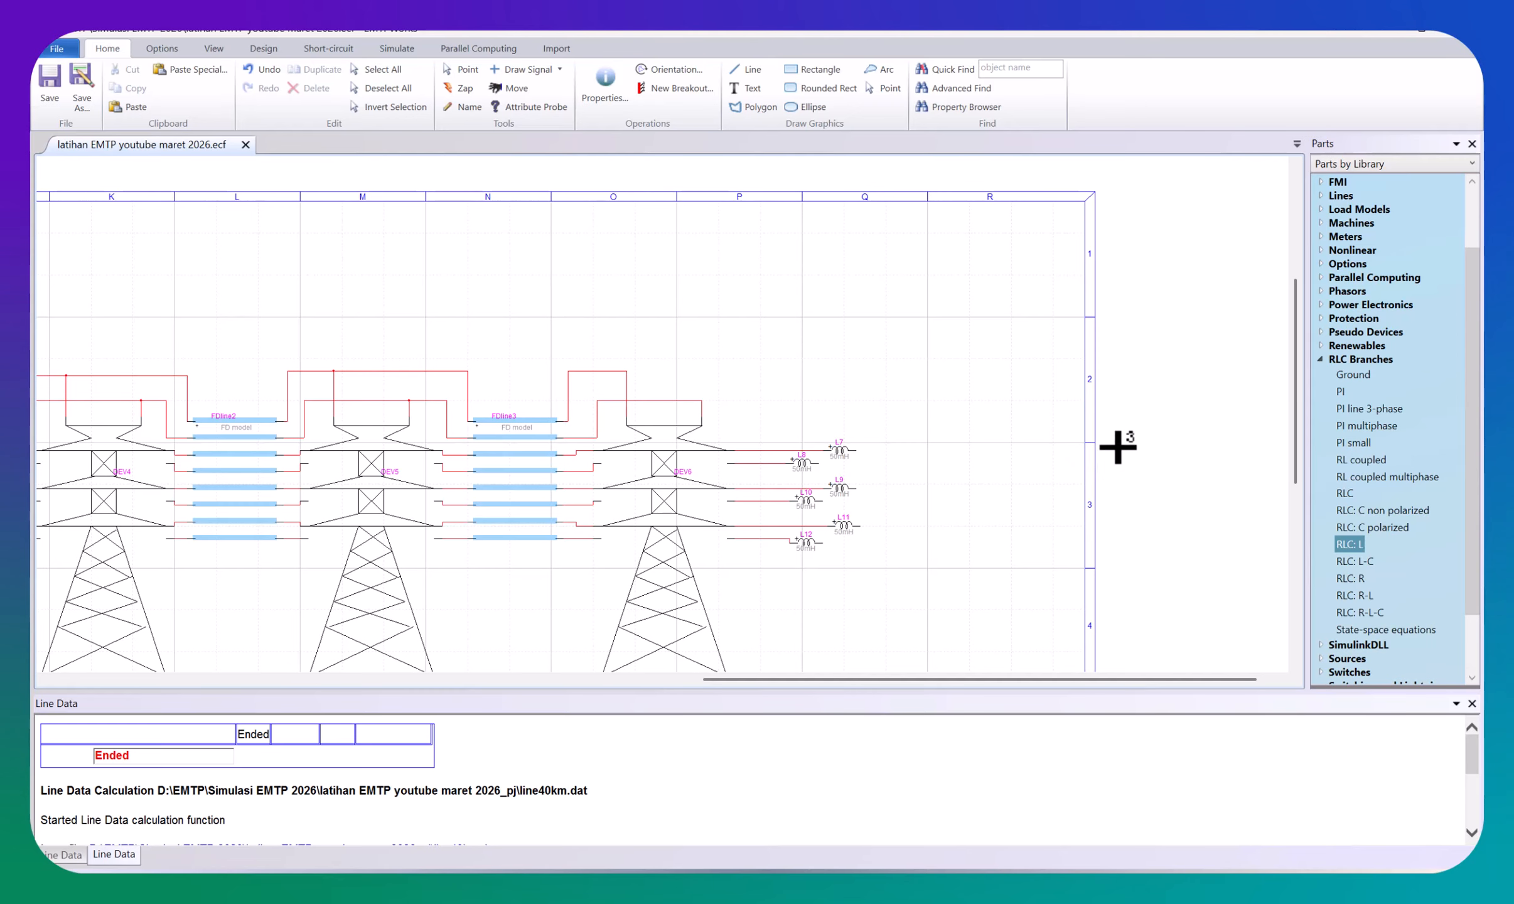
drag(1119, 444, 1116, 617)
scroll(1107, 608, down, 1)
key(Escape)
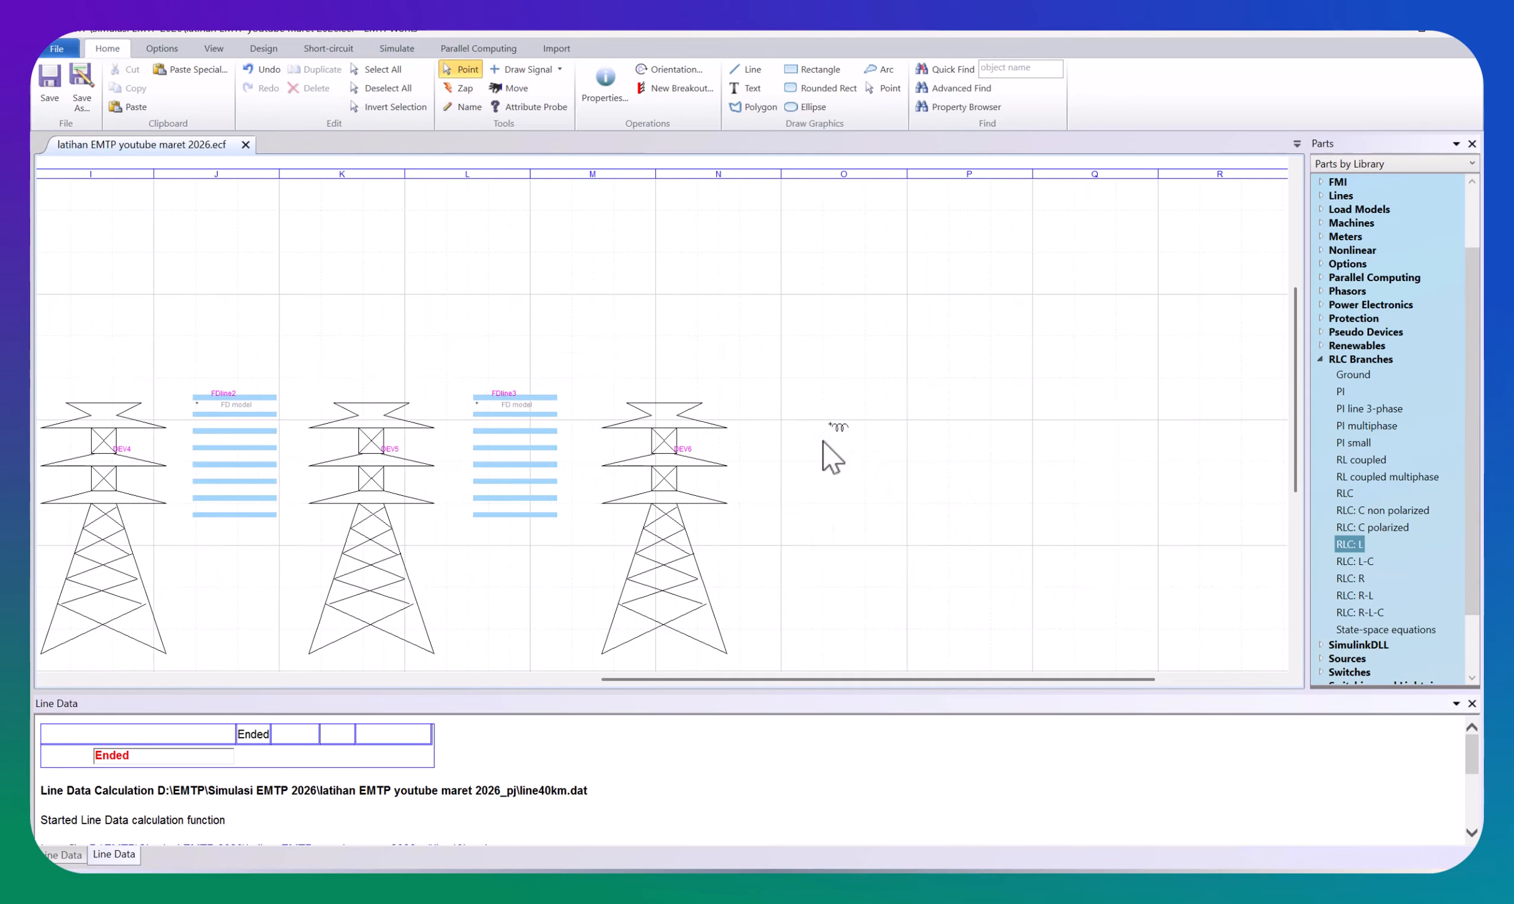
scroll(1298, 635, down, 1)
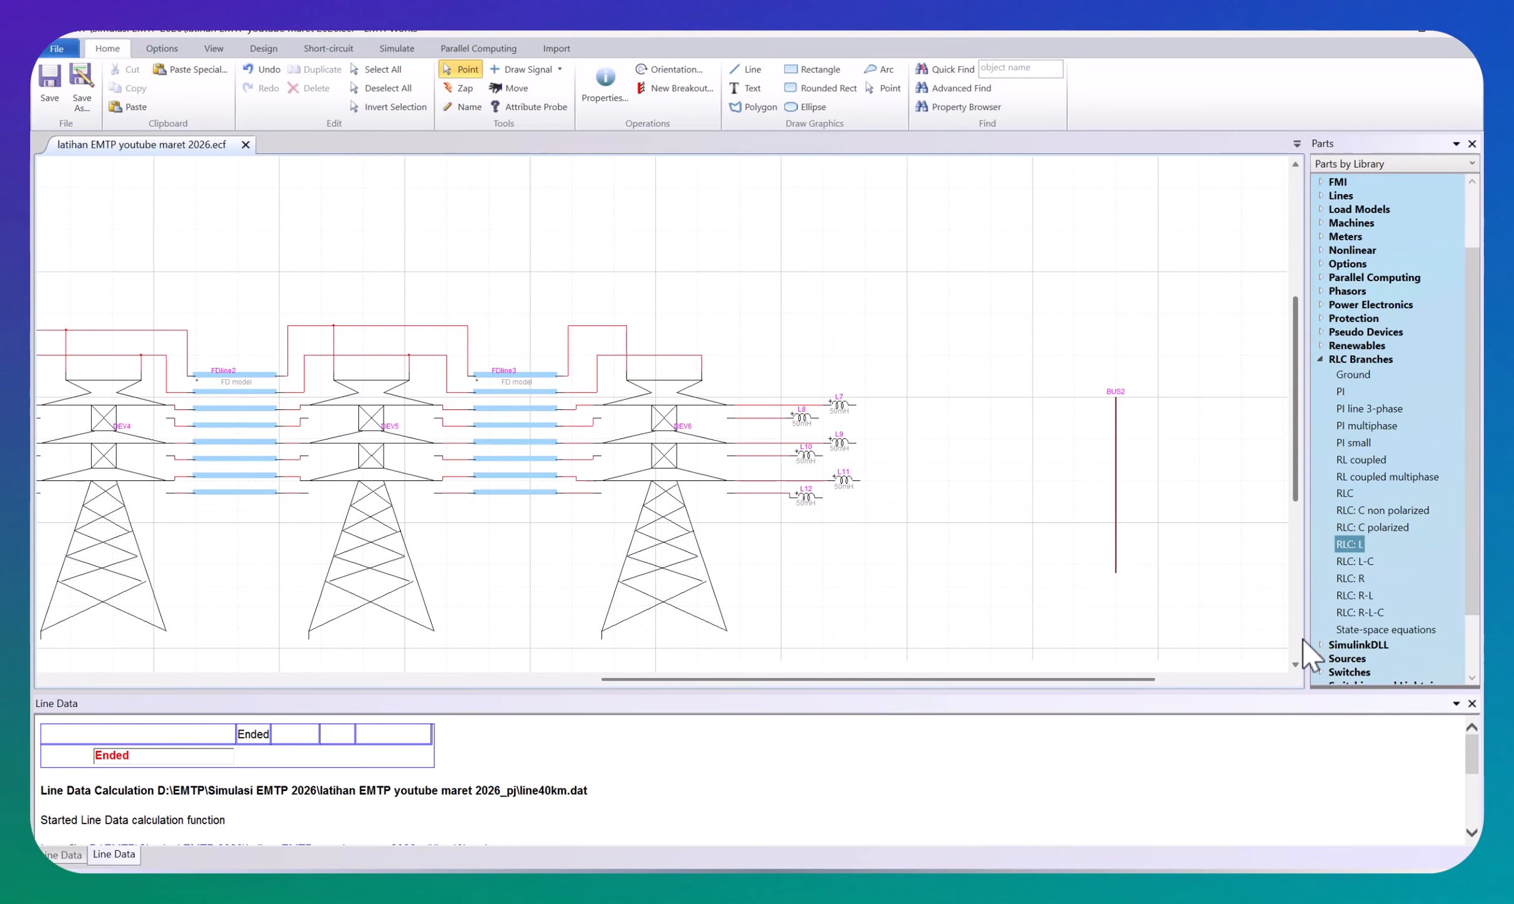
Step: Place a Three-phase nameplate input transformer from the Transformers library on the far side of the new bus
scroll(1325, 646, down, 2)
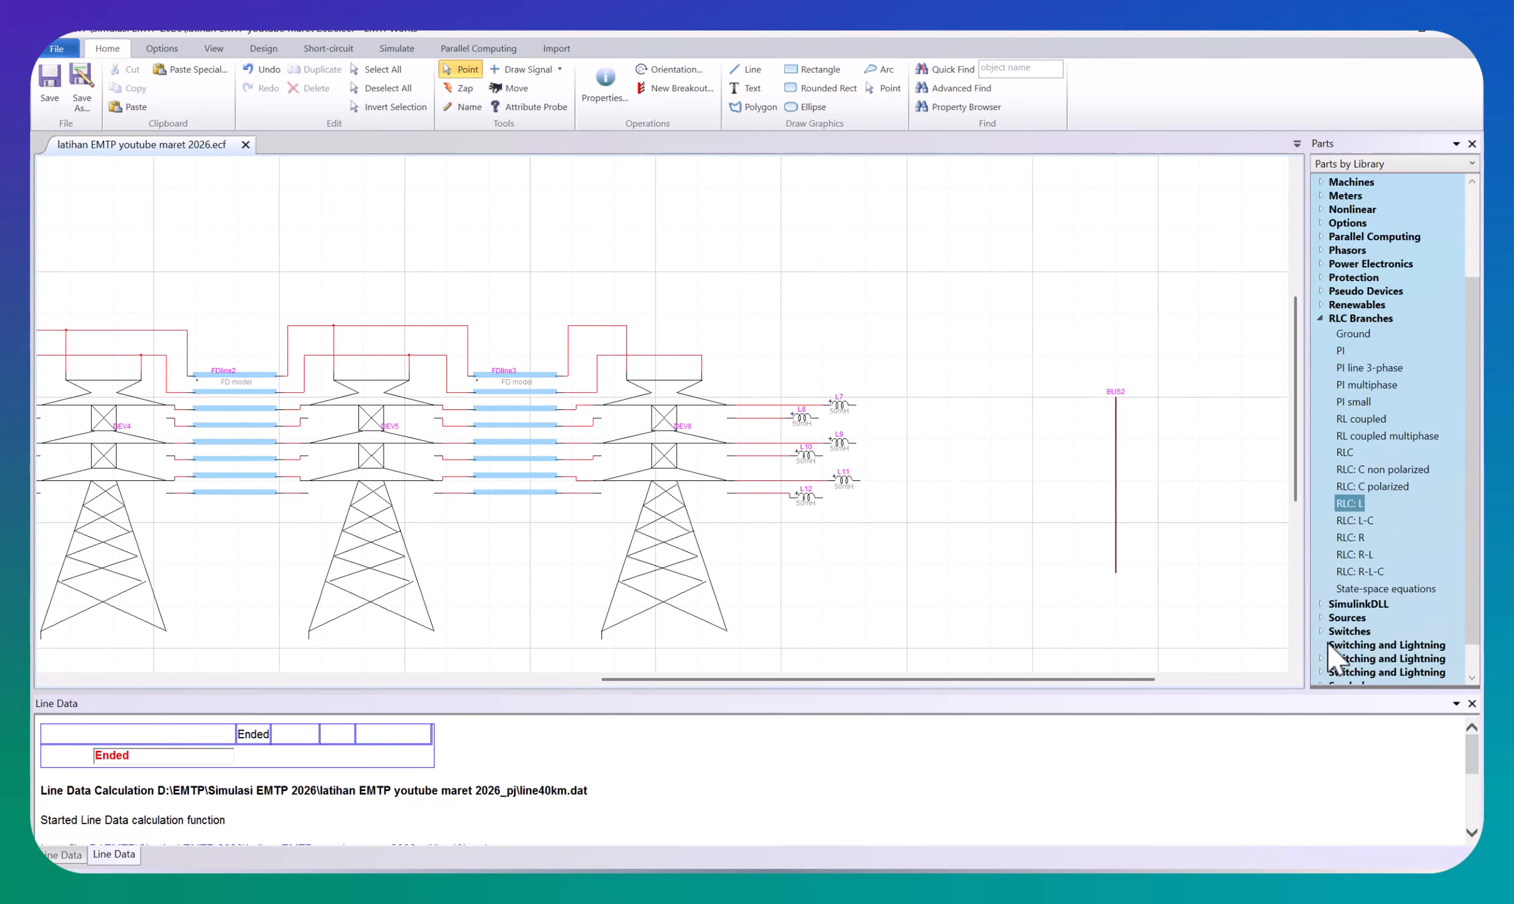
double_click(1343, 664)
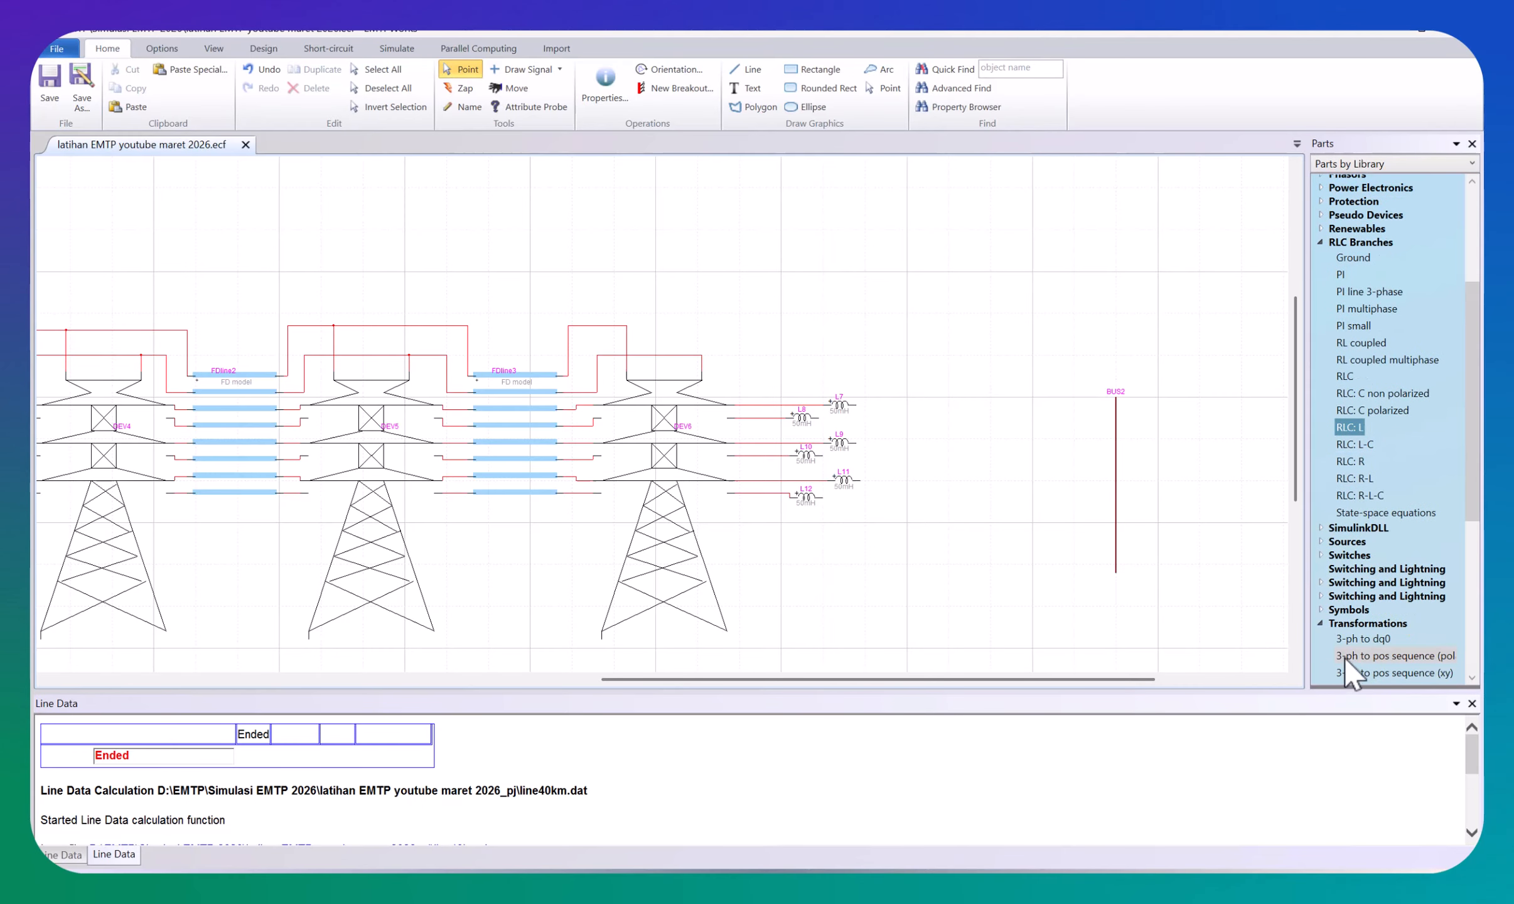
click(1320, 625)
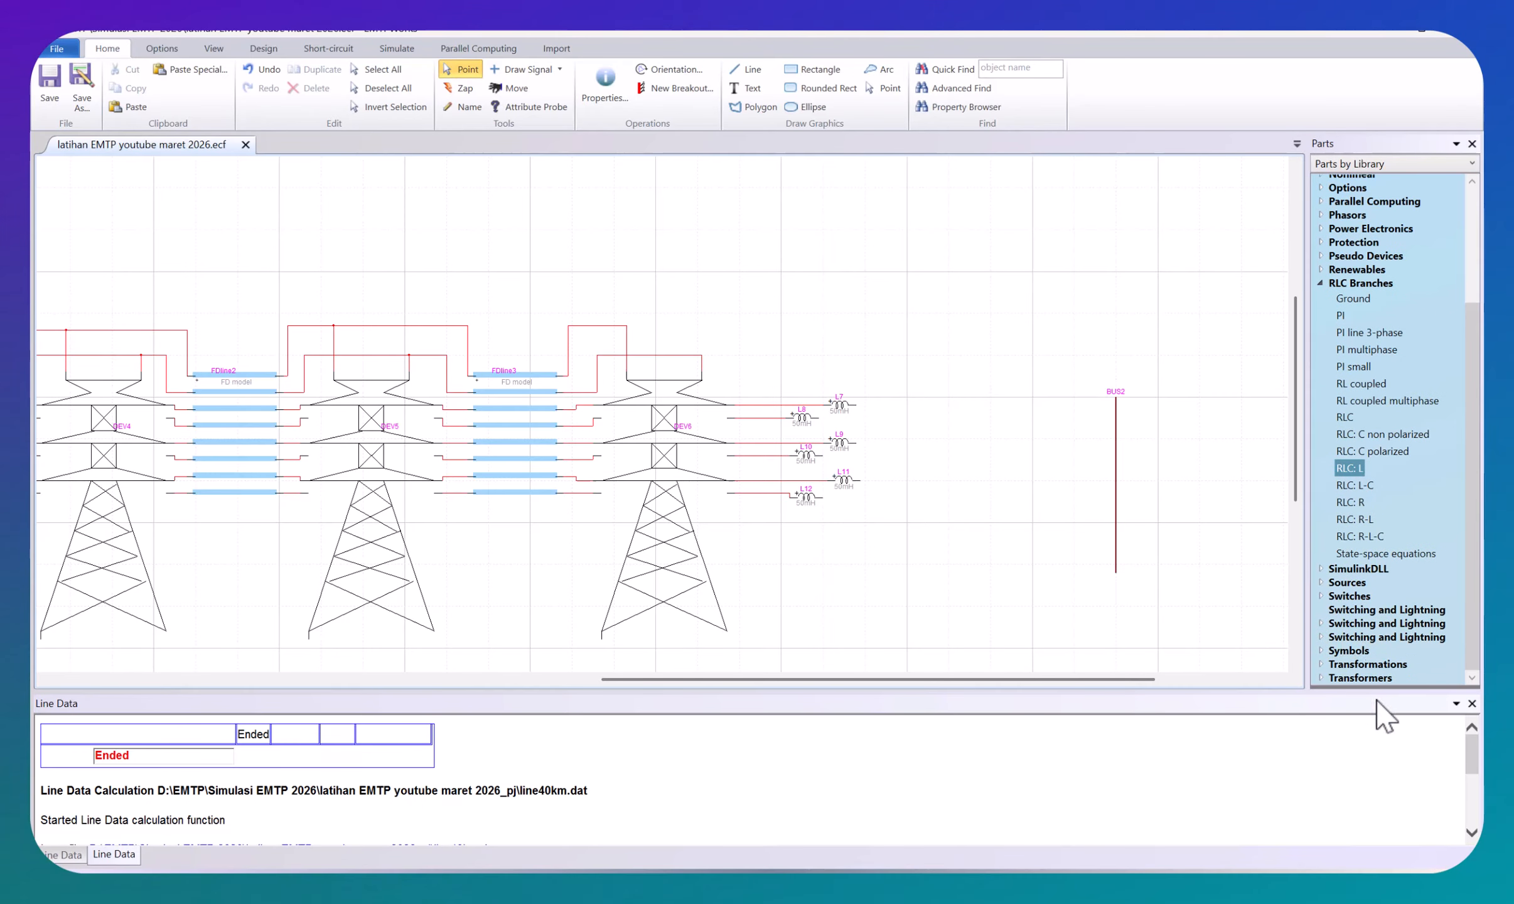
click(1323, 679)
scroll(1384, 618, down, 4)
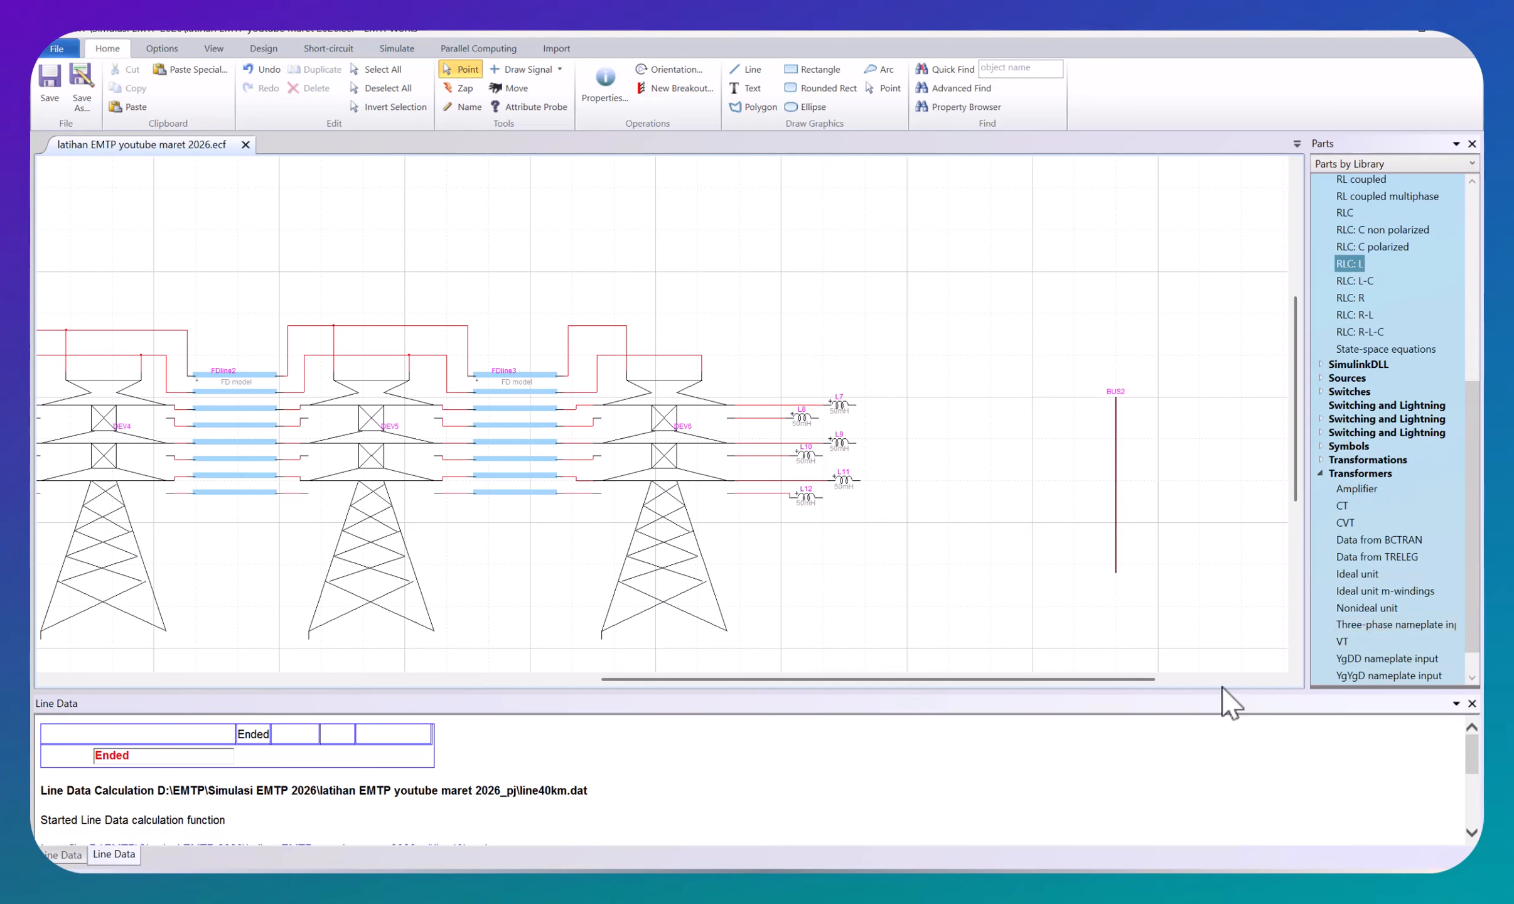
scroll(1378, 659, down, 1)
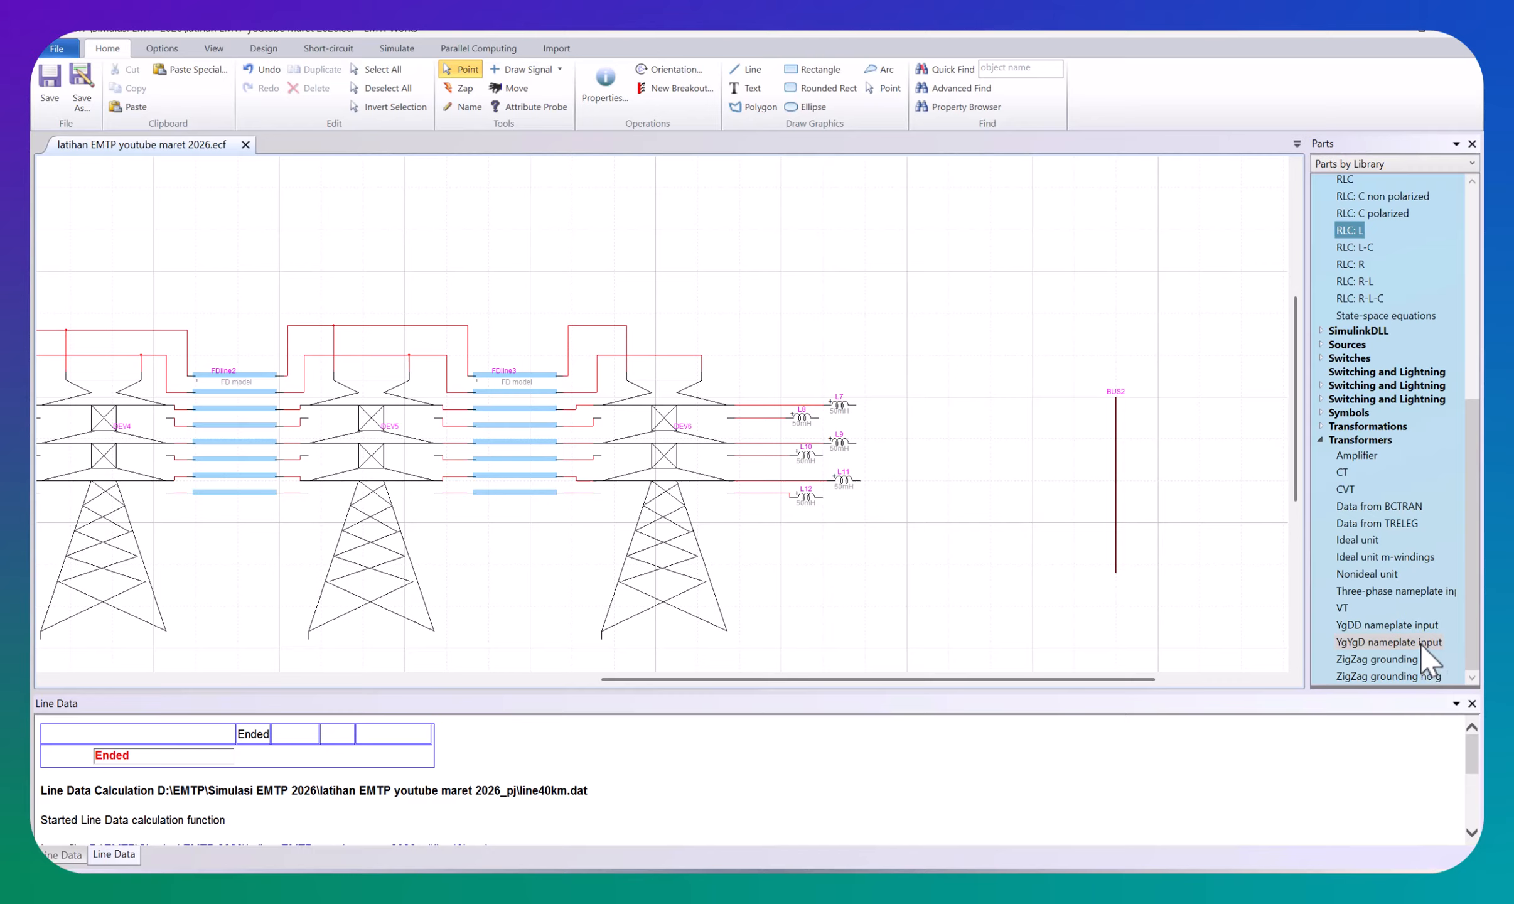
drag(1418, 643, 1432, 675)
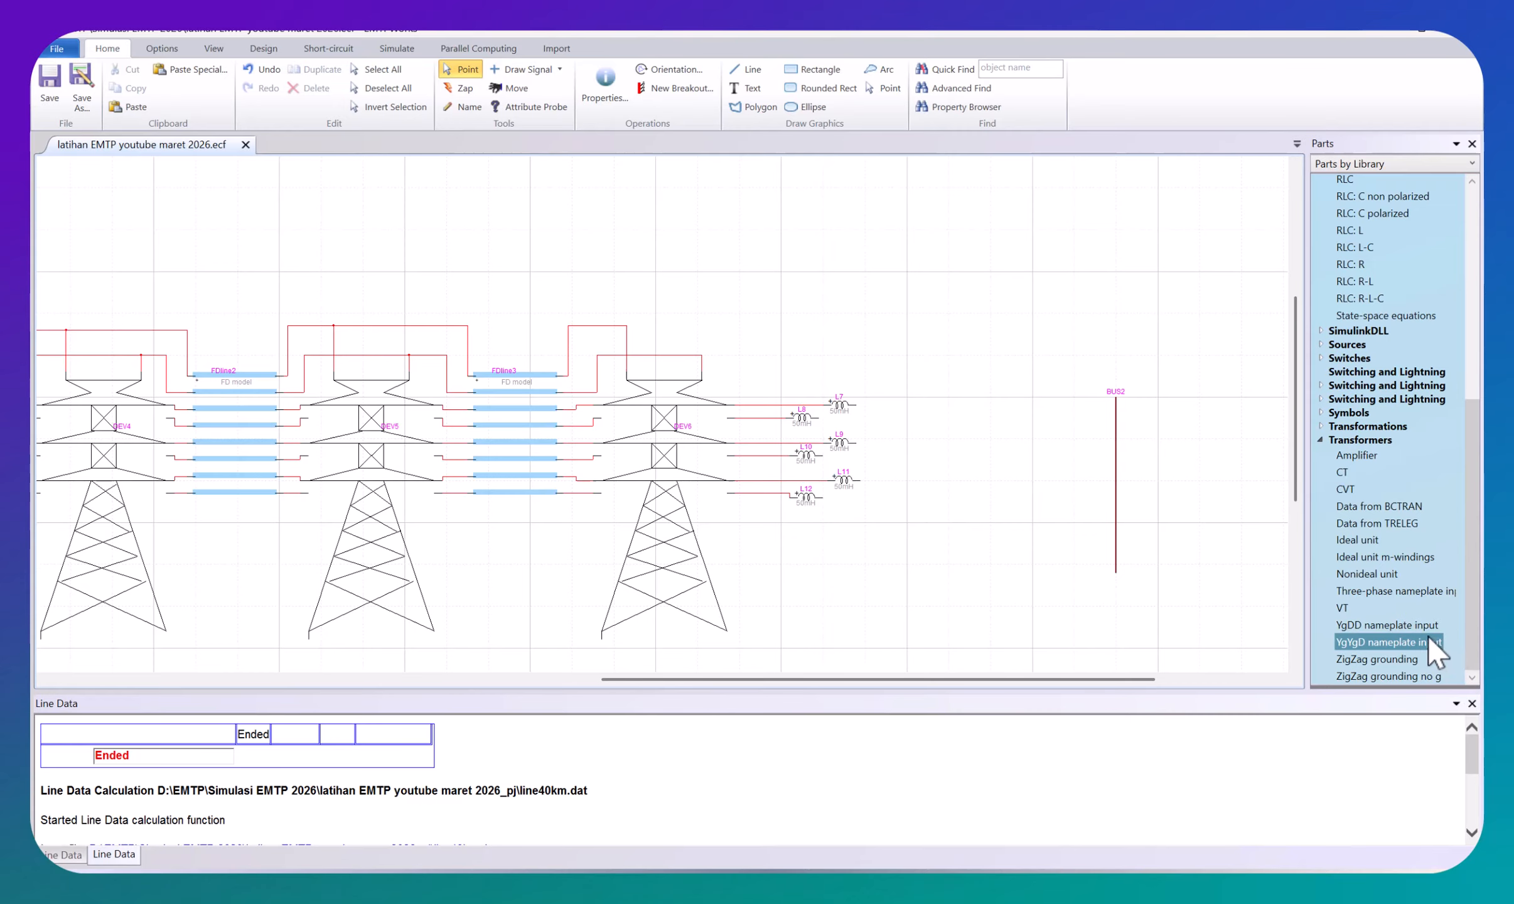
drag(1394, 593, 1202, 488)
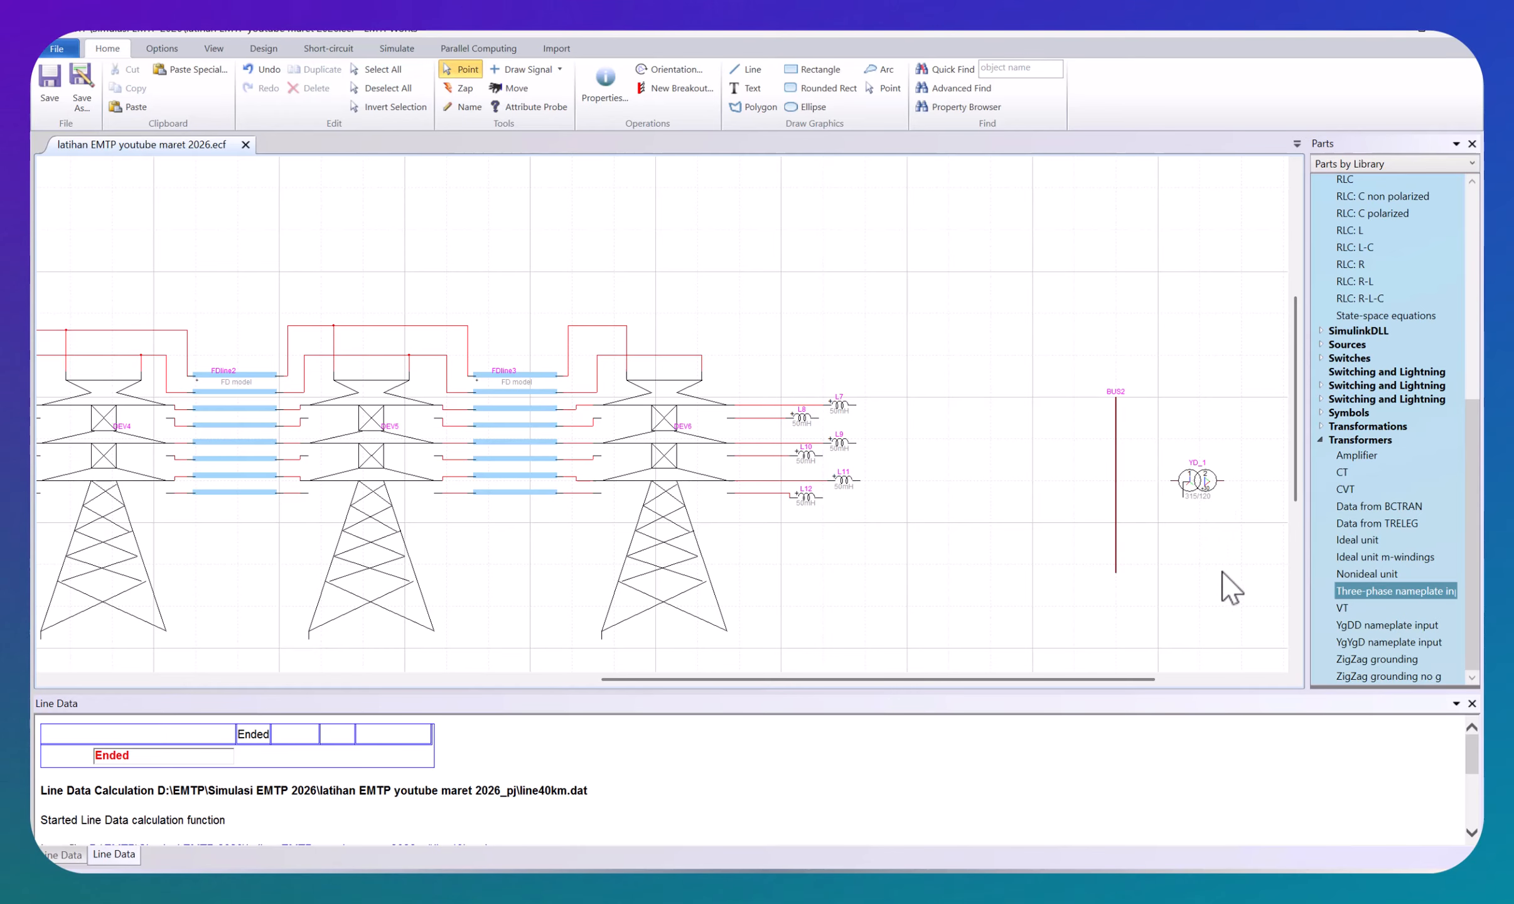
Step: Set the transformer's connection type to YY, nominal power to 100 MVA and nominal frequency to 50 Hz
double_click(1199, 487)
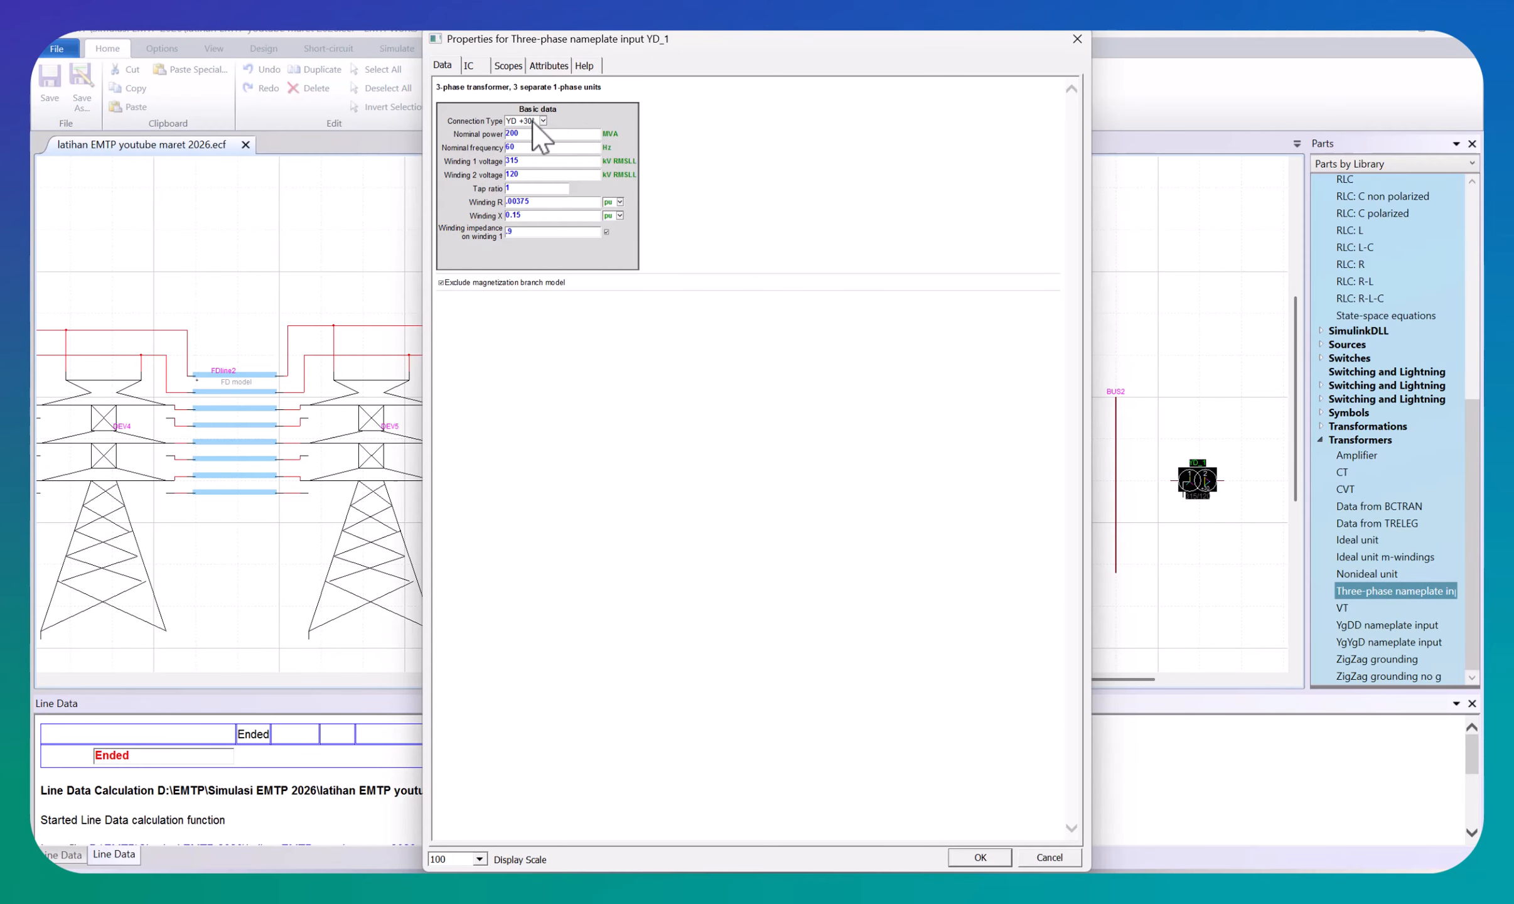
click(543, 120)
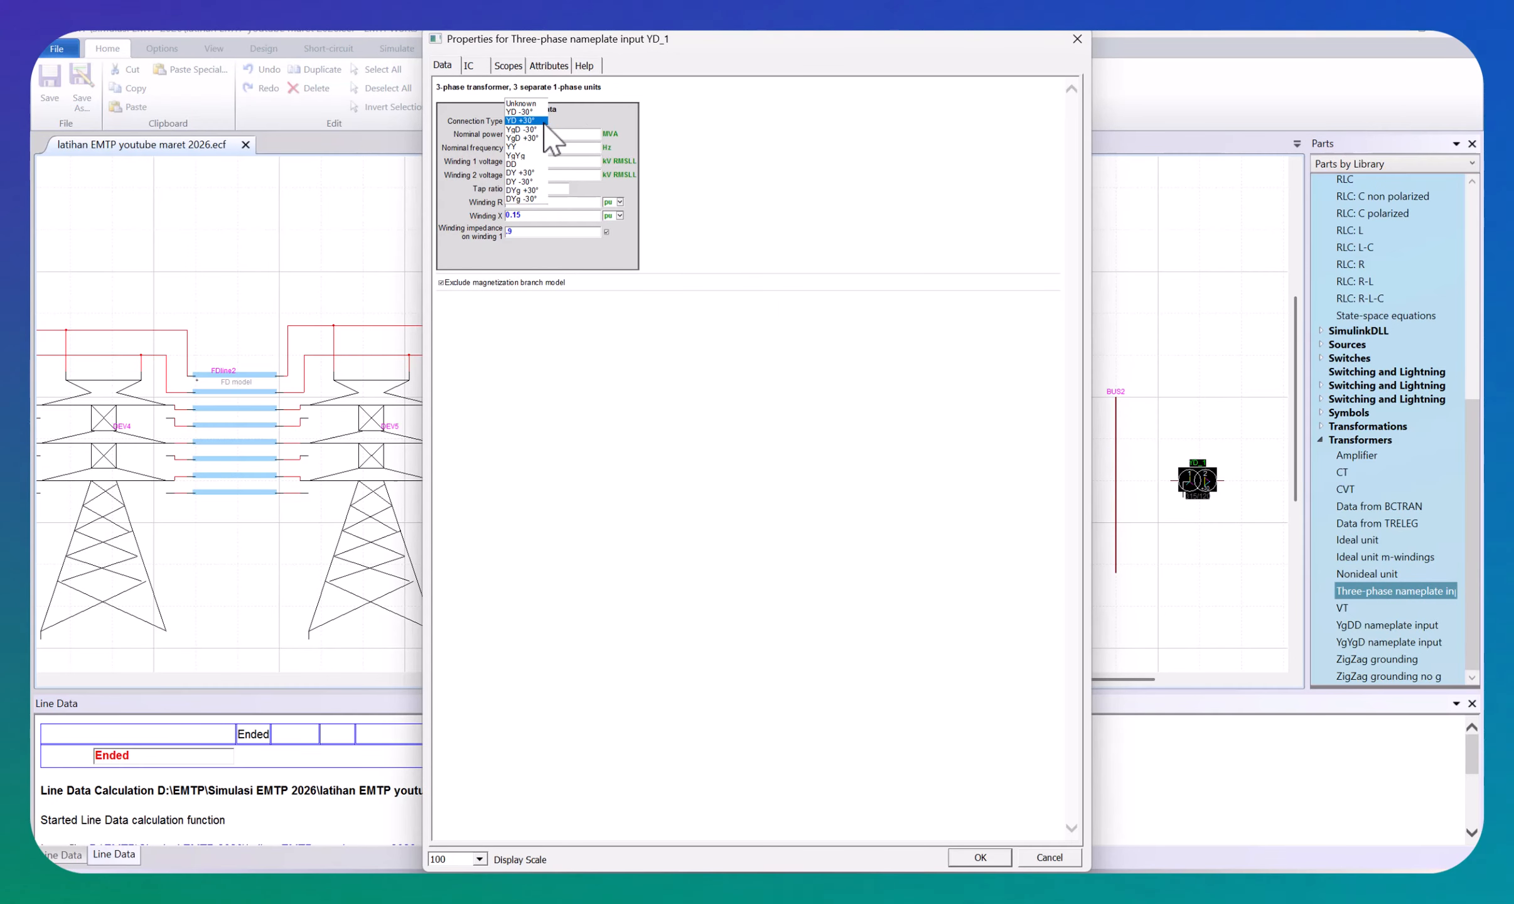
click(541, 147)
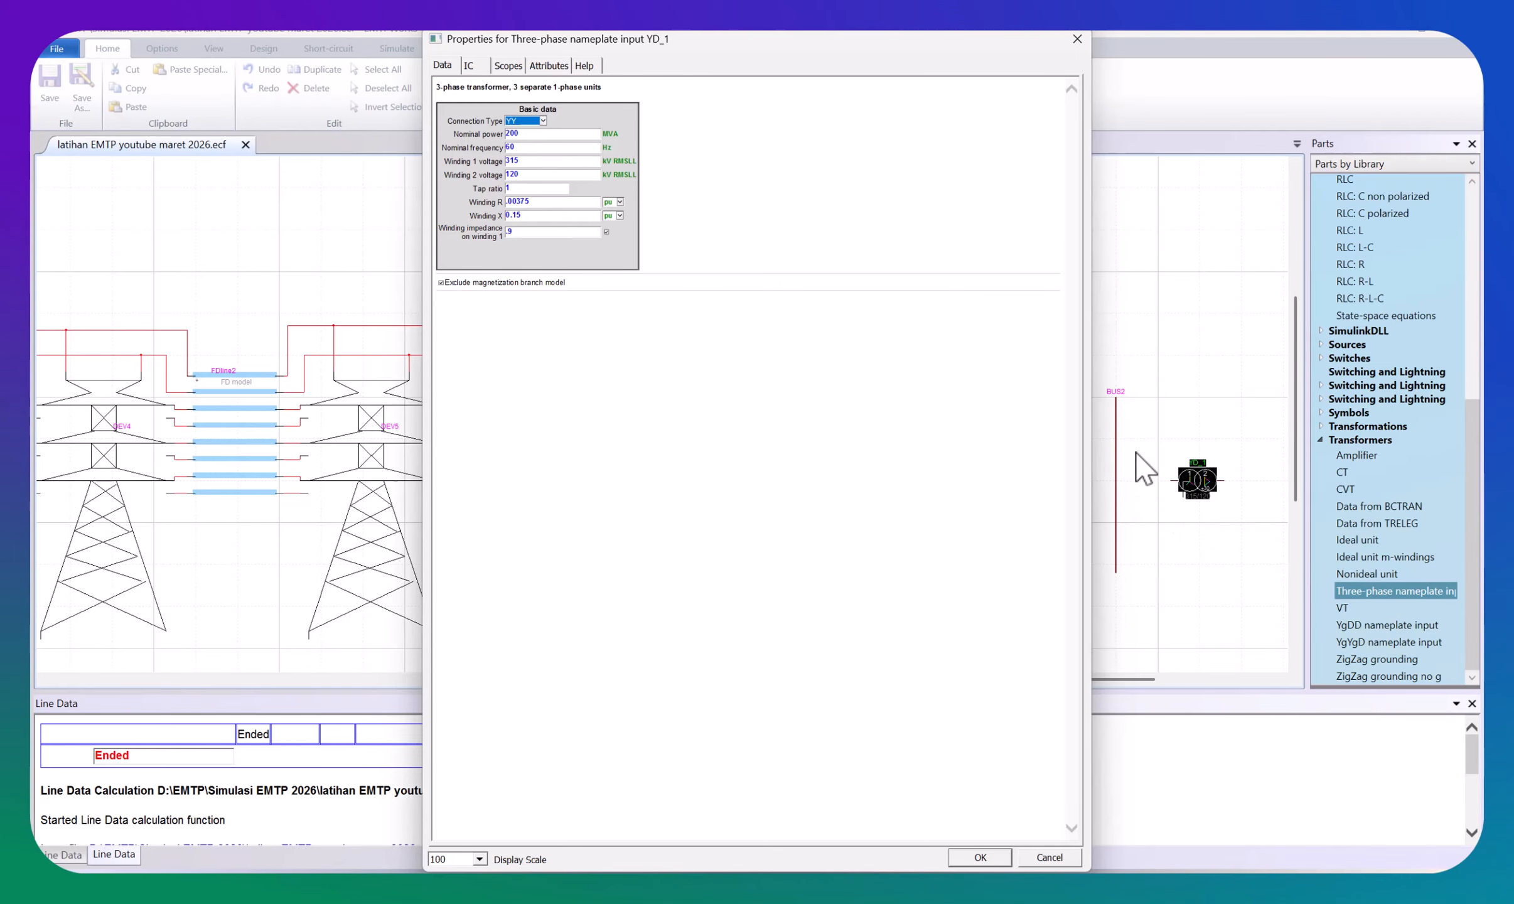
double_click(520, 134)
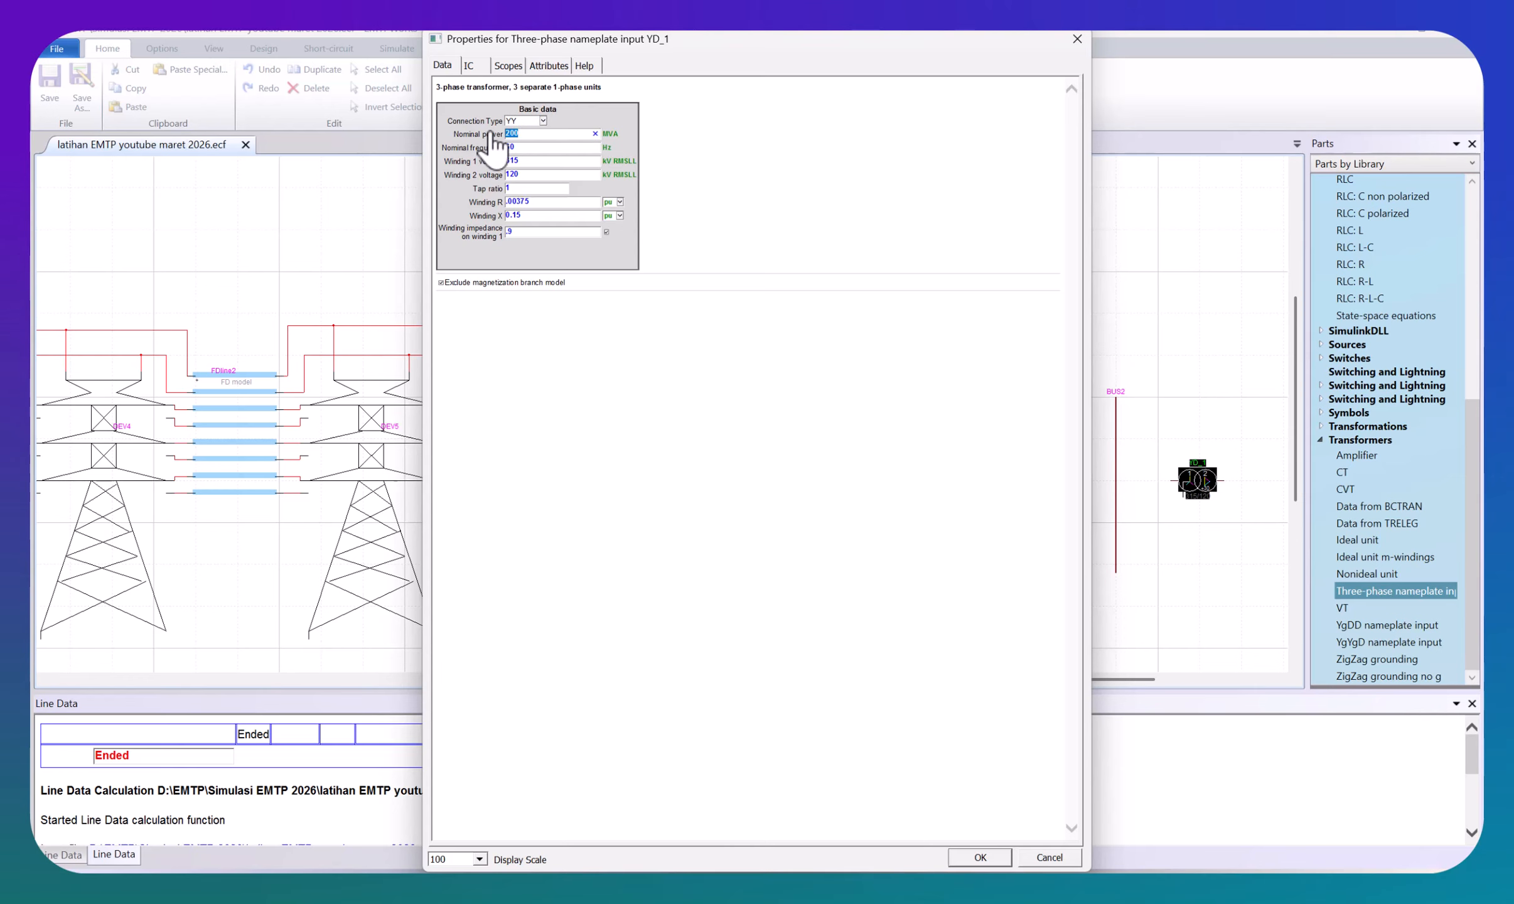
key(Tab)
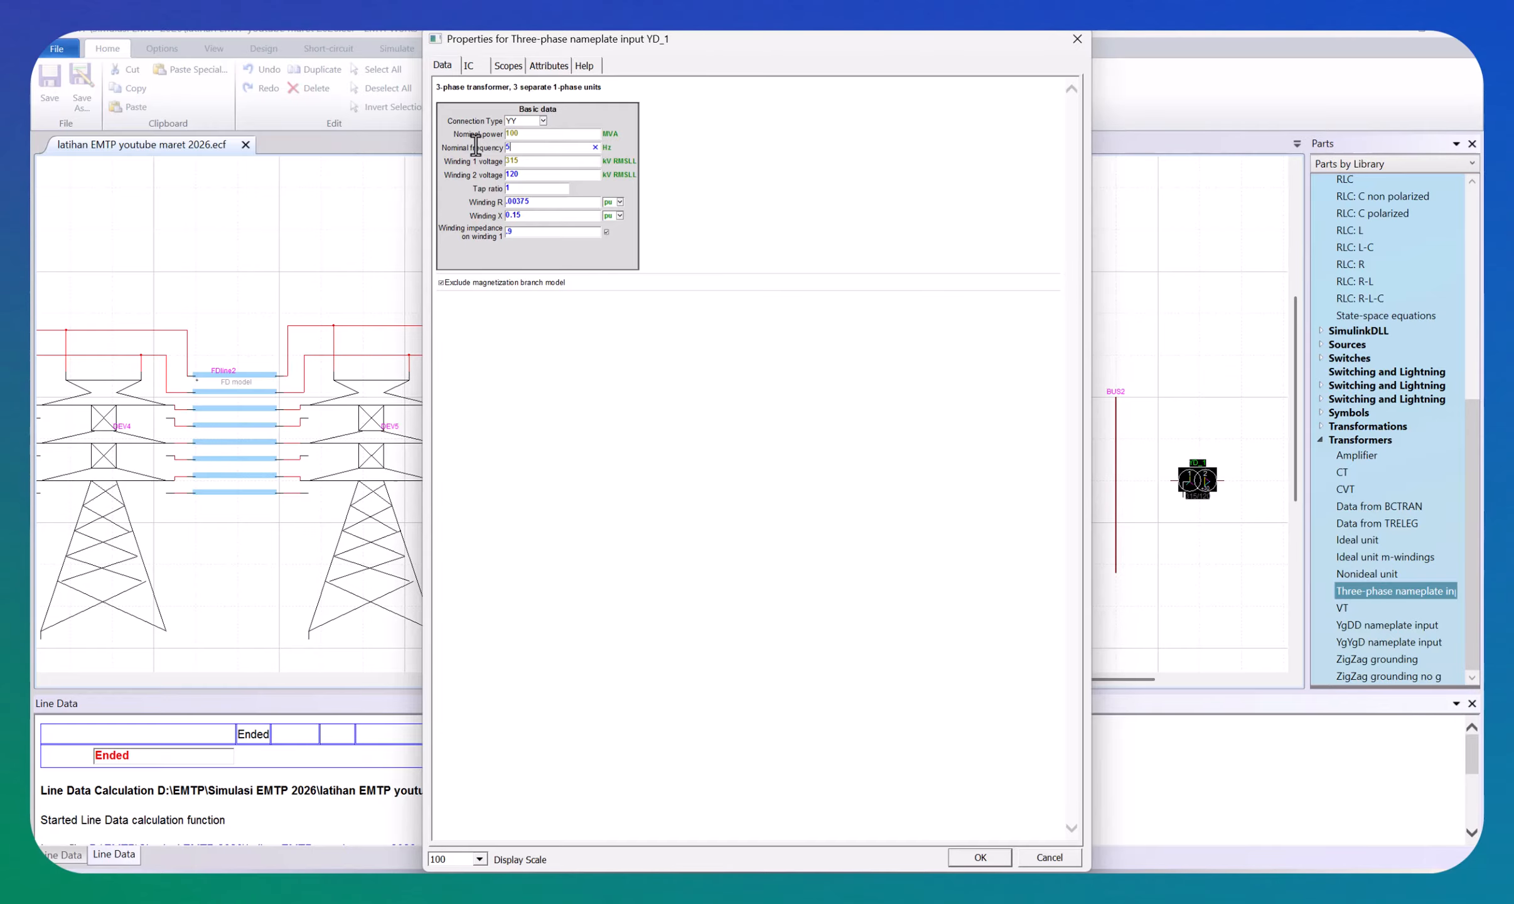
key(Tab)
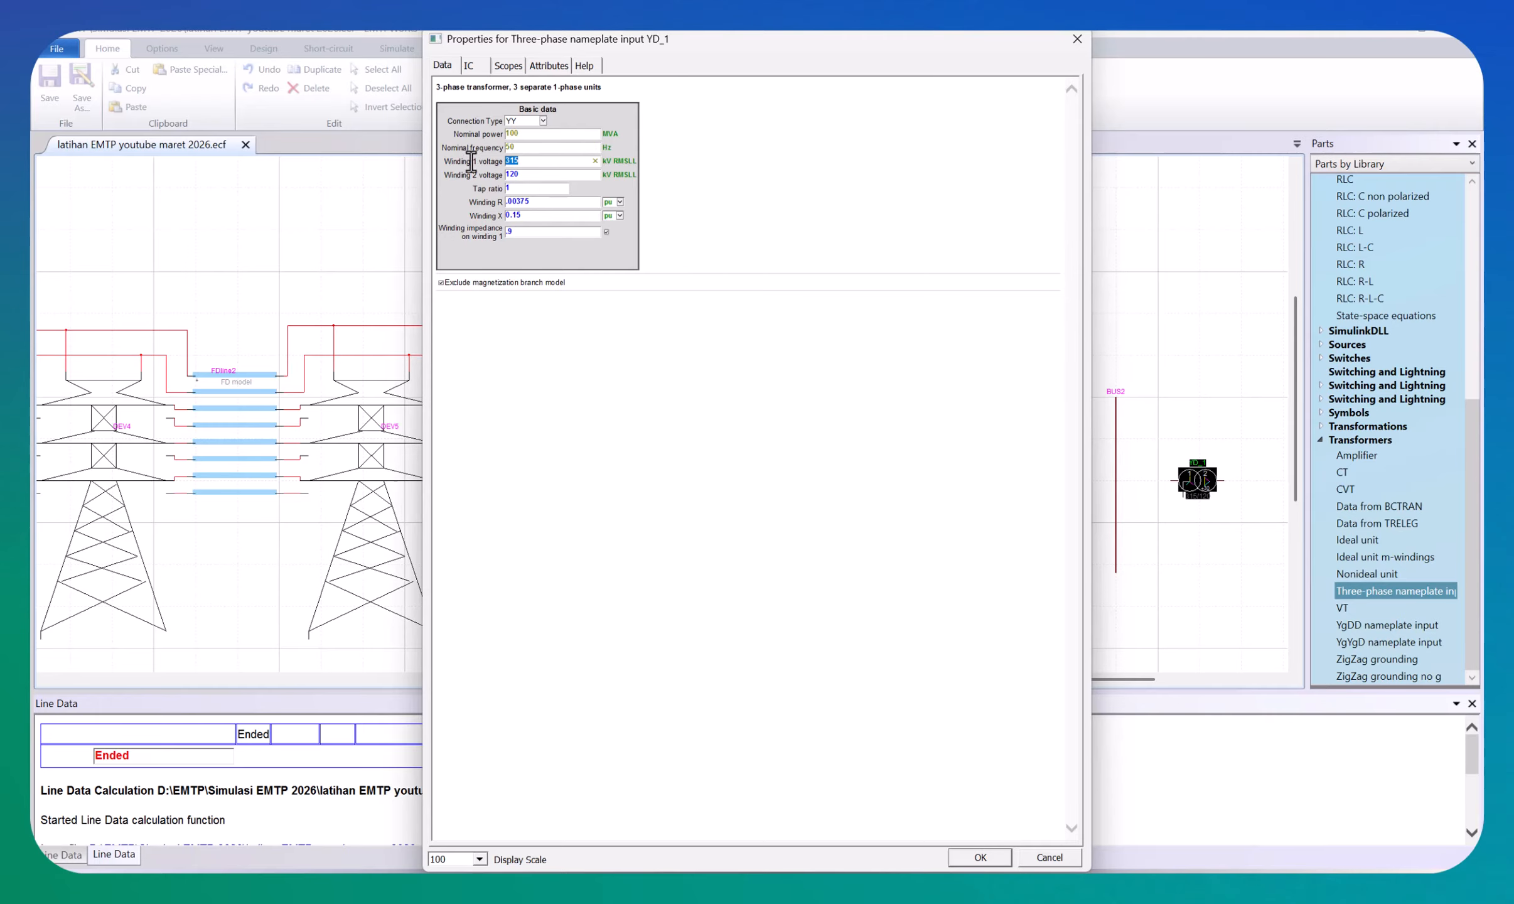
Step: Set the transformer's winding 1 voltage to 150 kV and winding 2 voltage to 20 kV, and apply the properties
text(150)
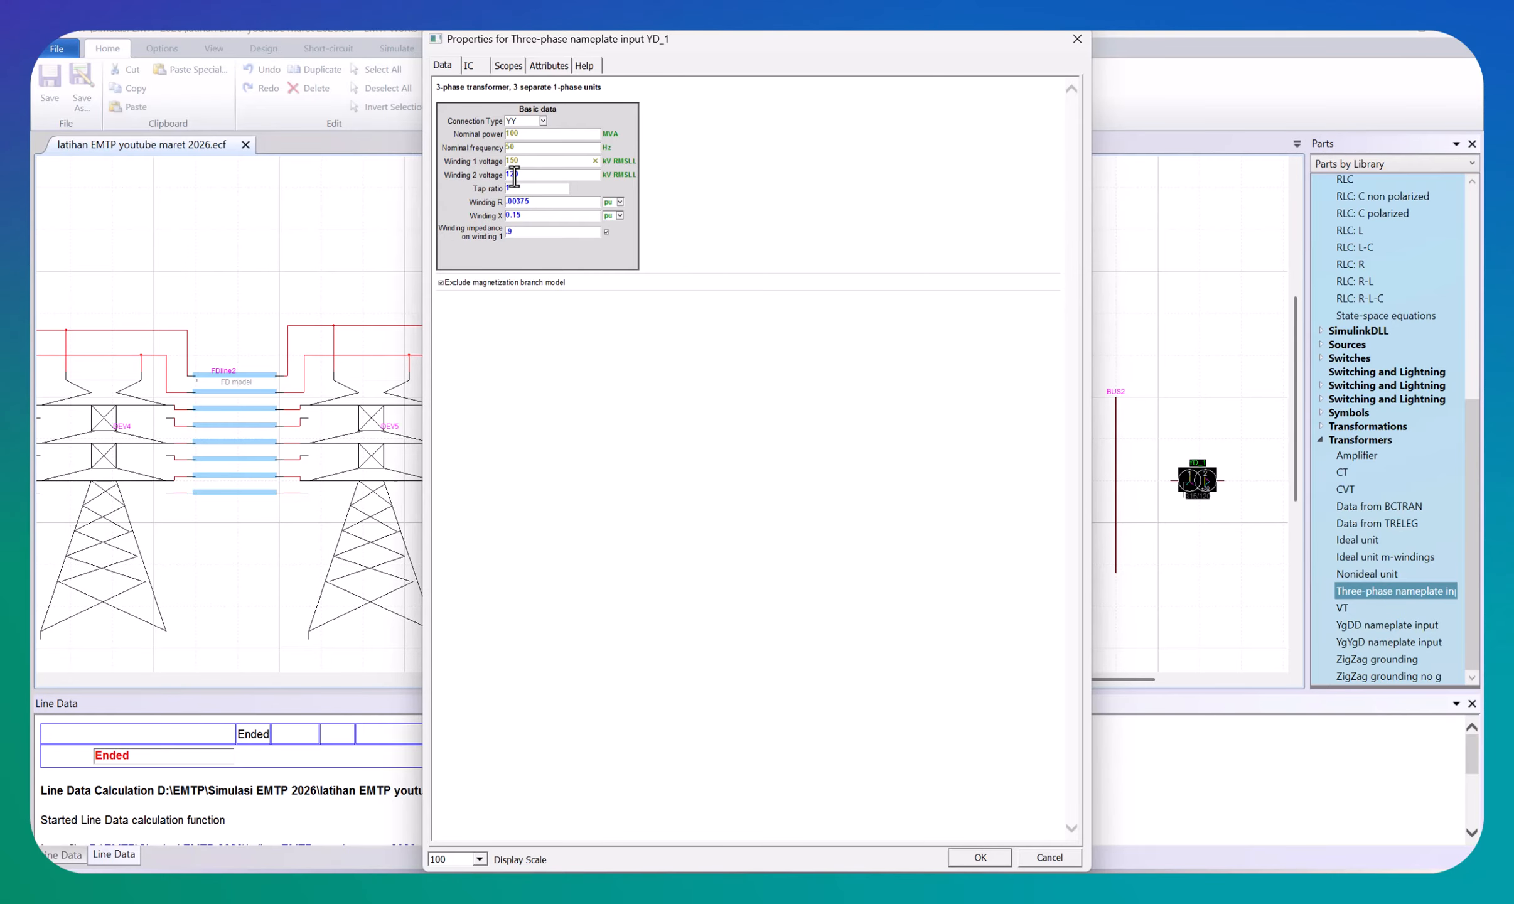
key(Tab)
text(20)
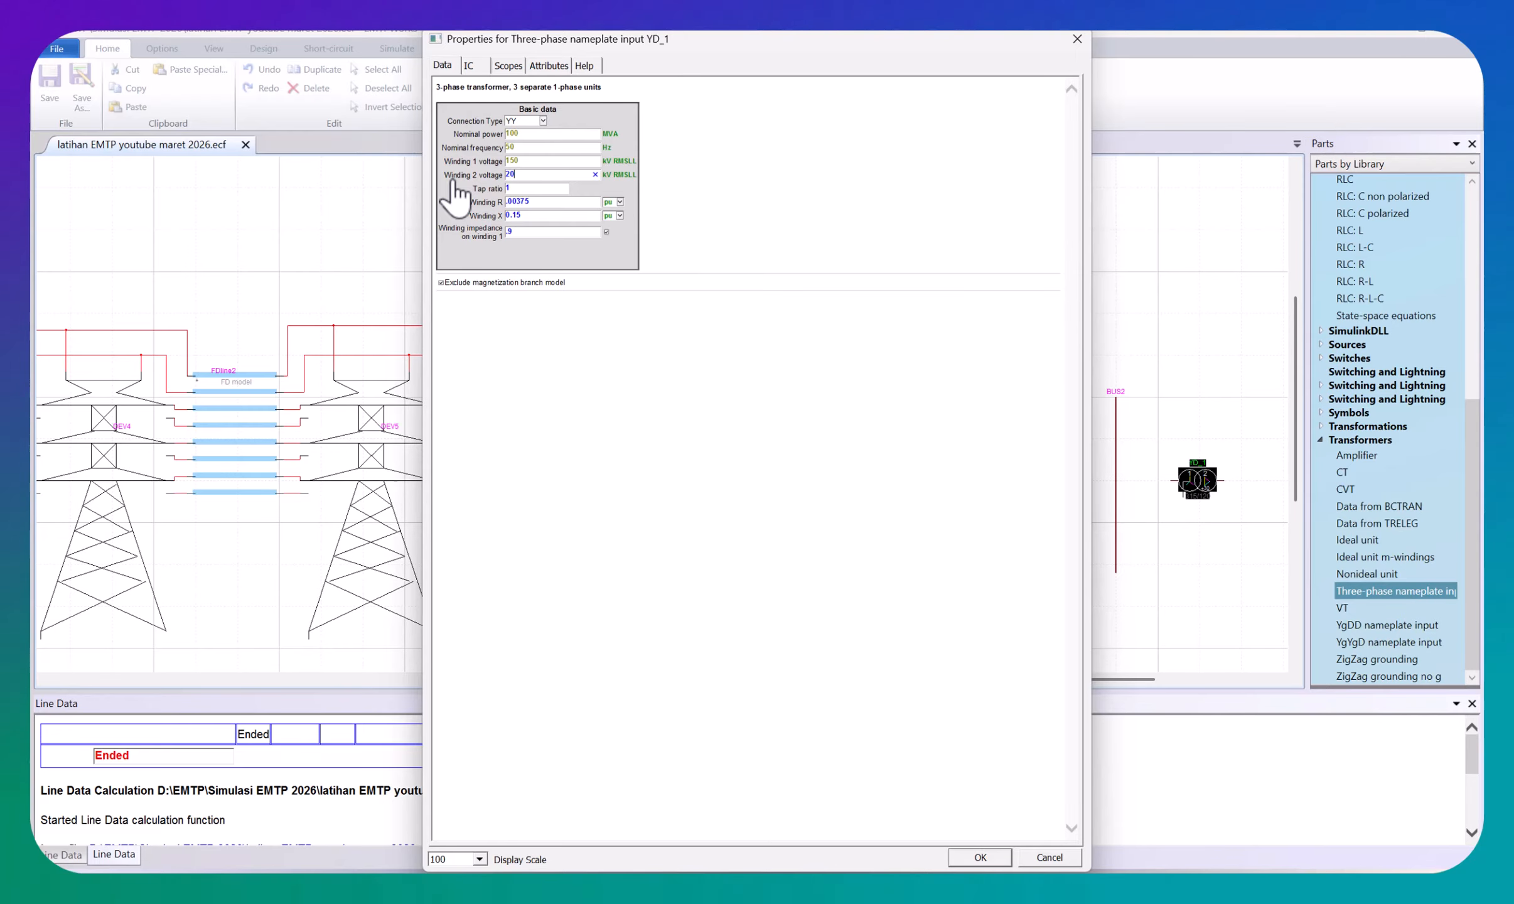
click(539, 189)
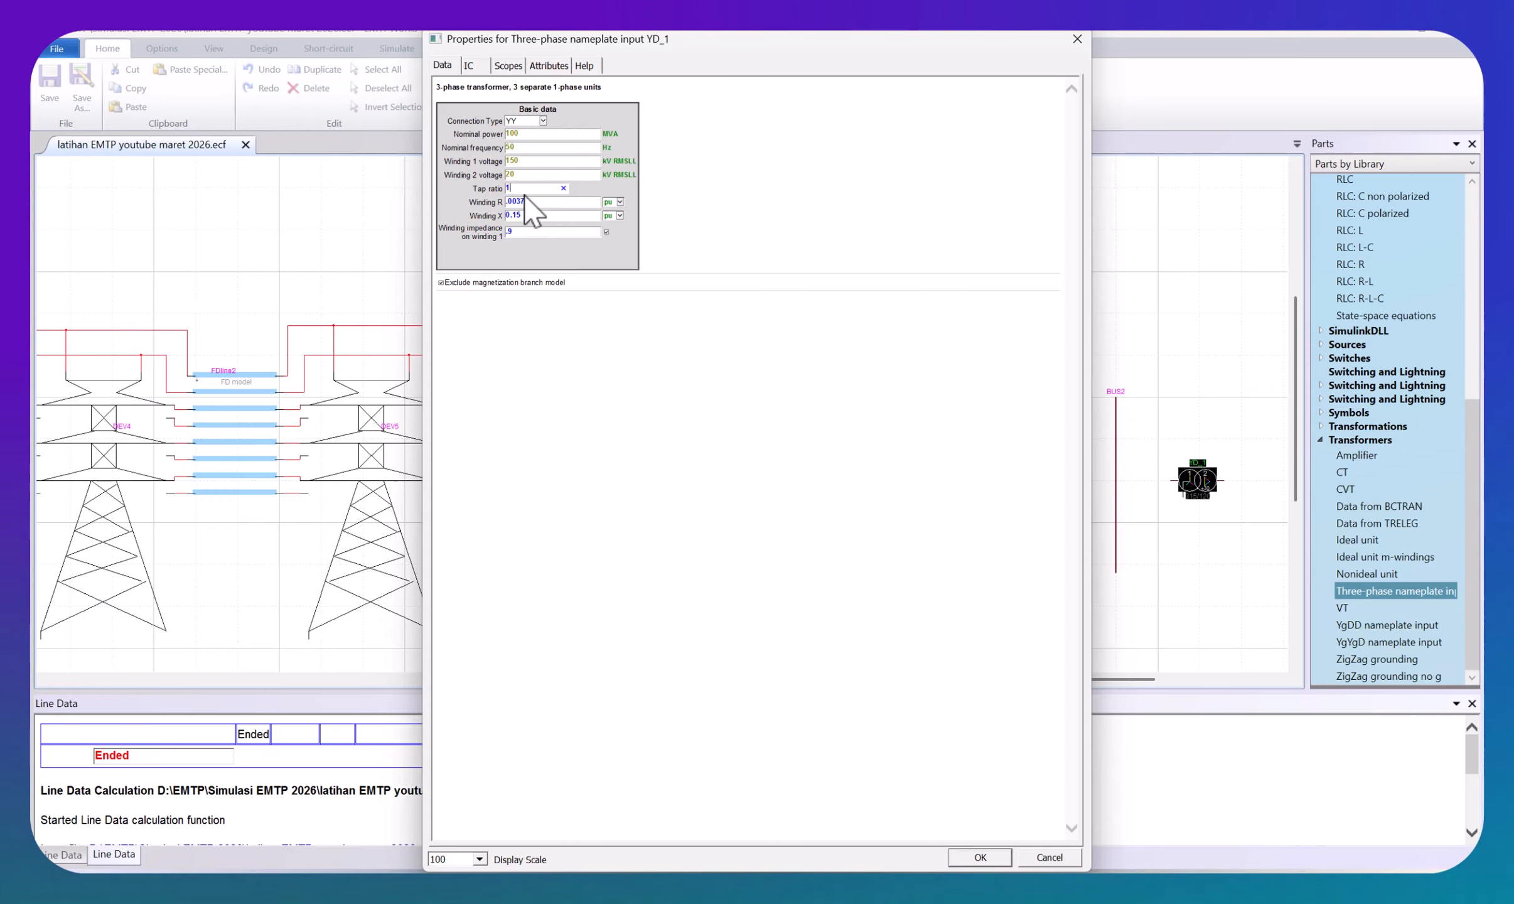
drag(520, 189, 486, 194)
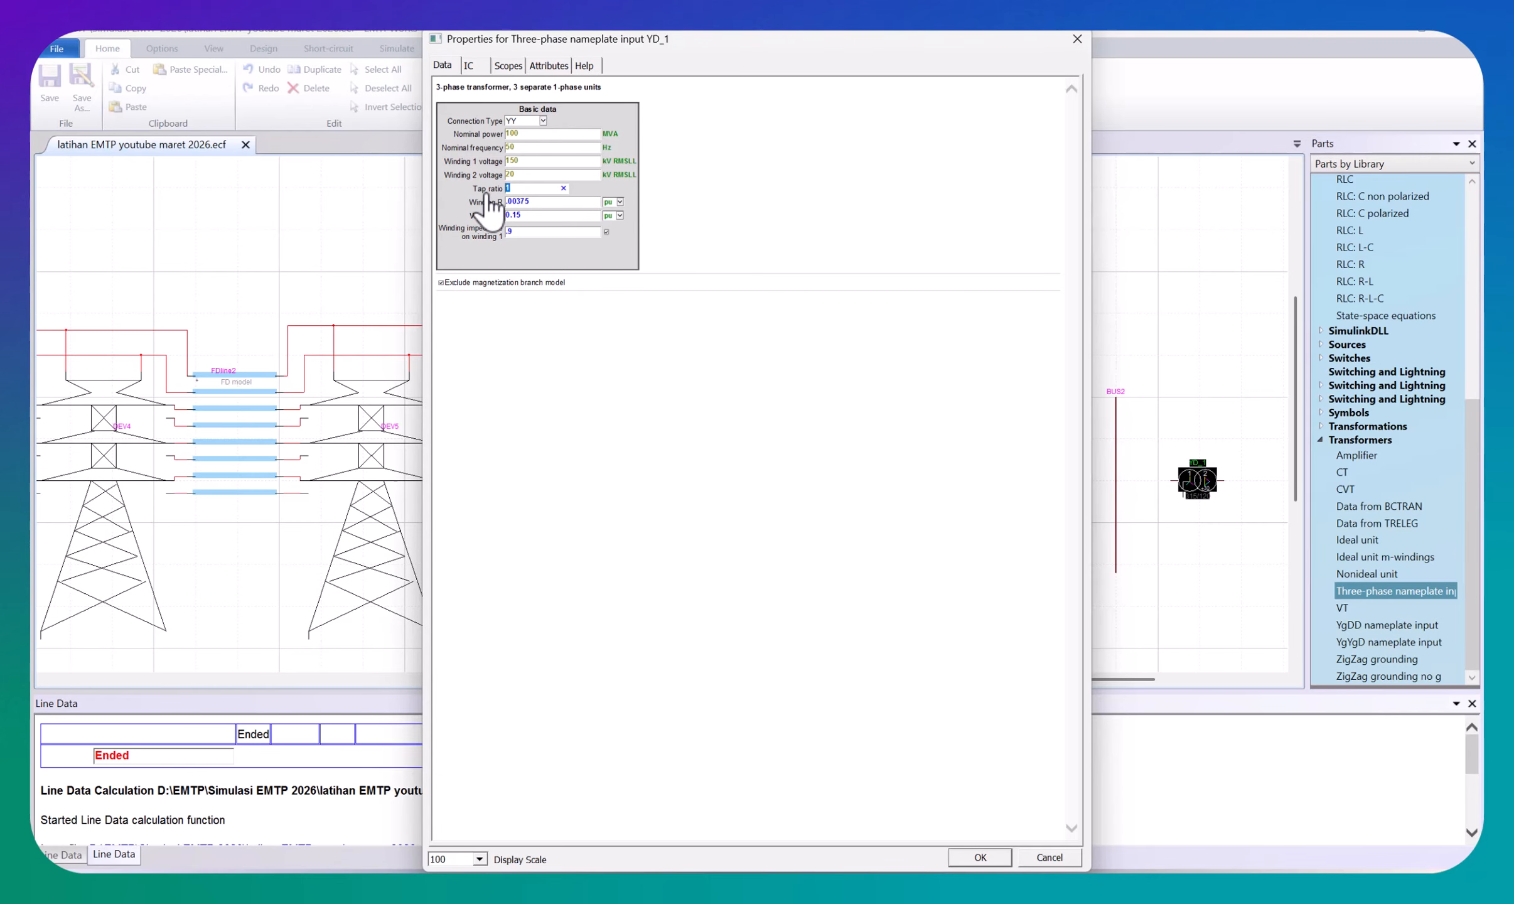
click(507, 65)
click(443, 67)
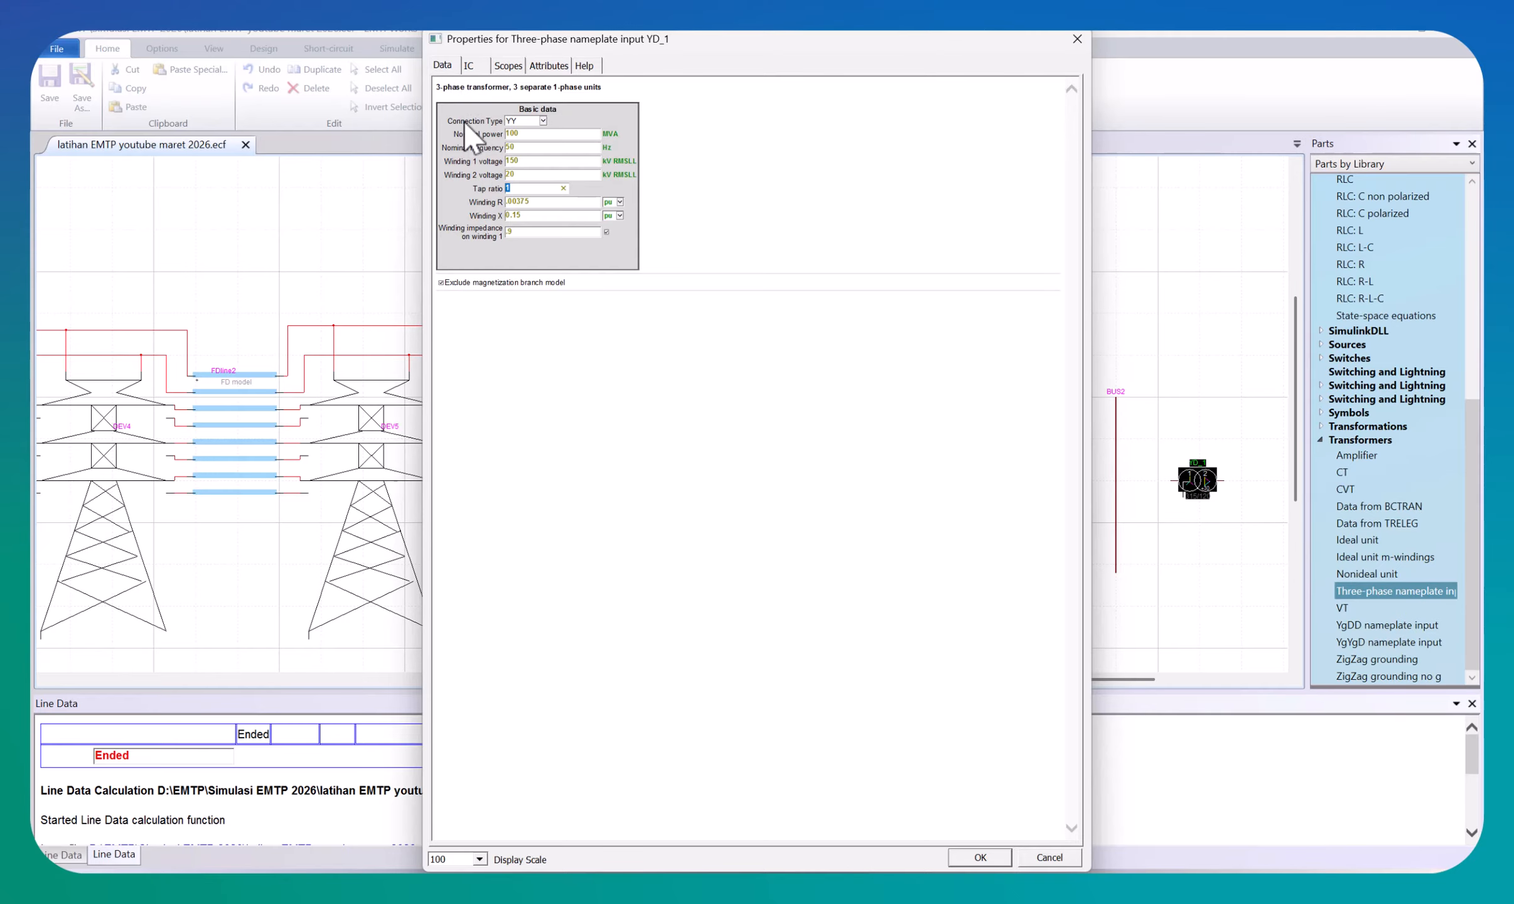
click(975, 859)
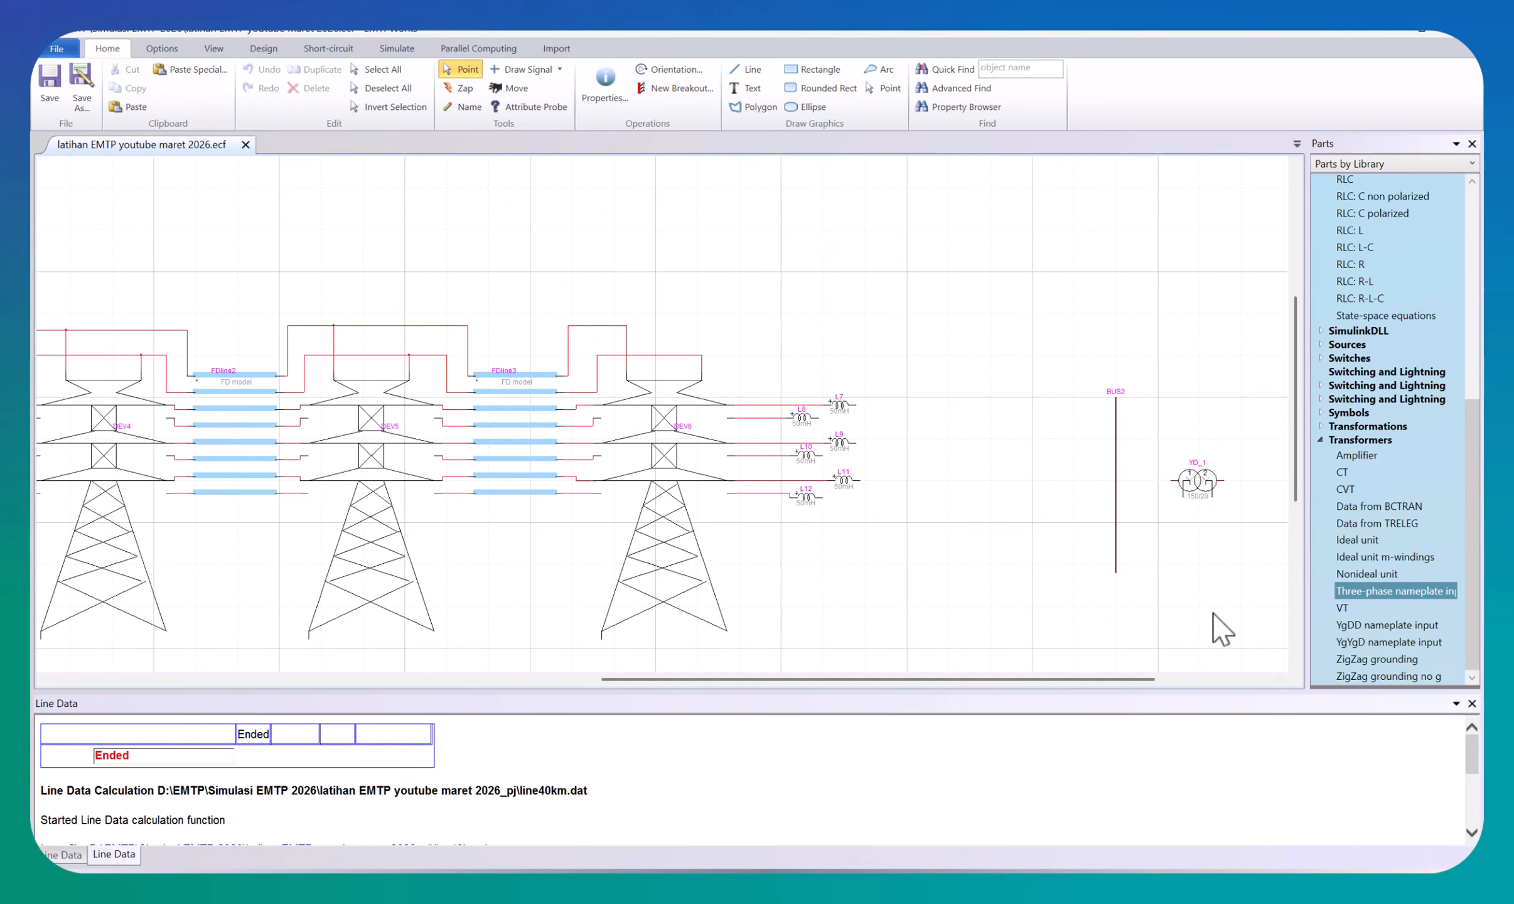
Step: Move the transformer closer to the bus and review its nameplate data
drag(1195, 475, 1176, 445)
click(1211, 514)
double_click(1179, 454)
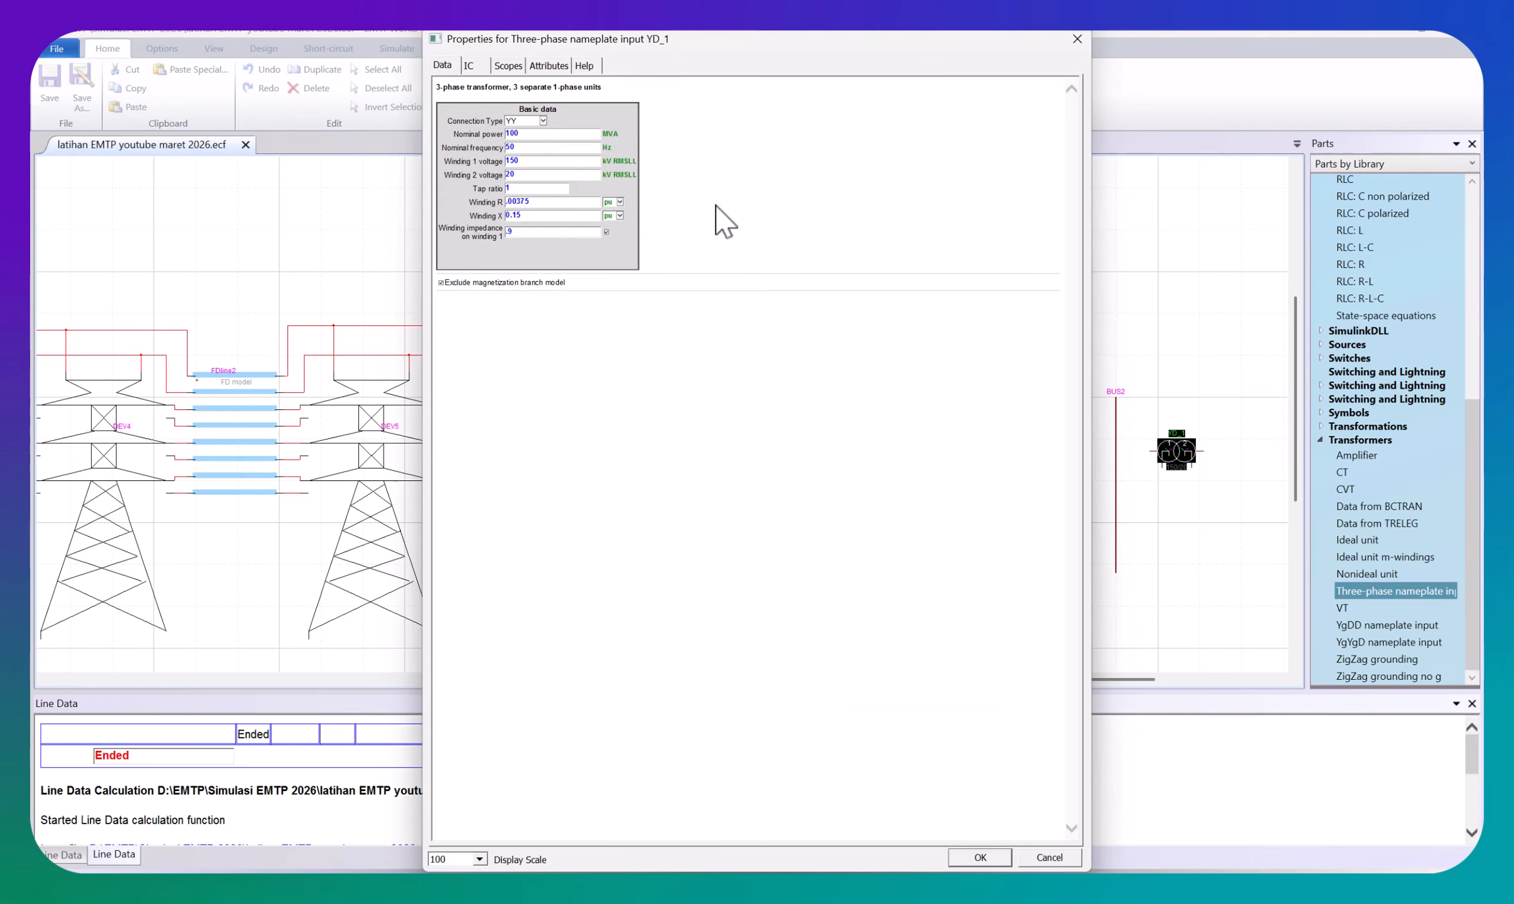
drag(745, 39, 643, 156)
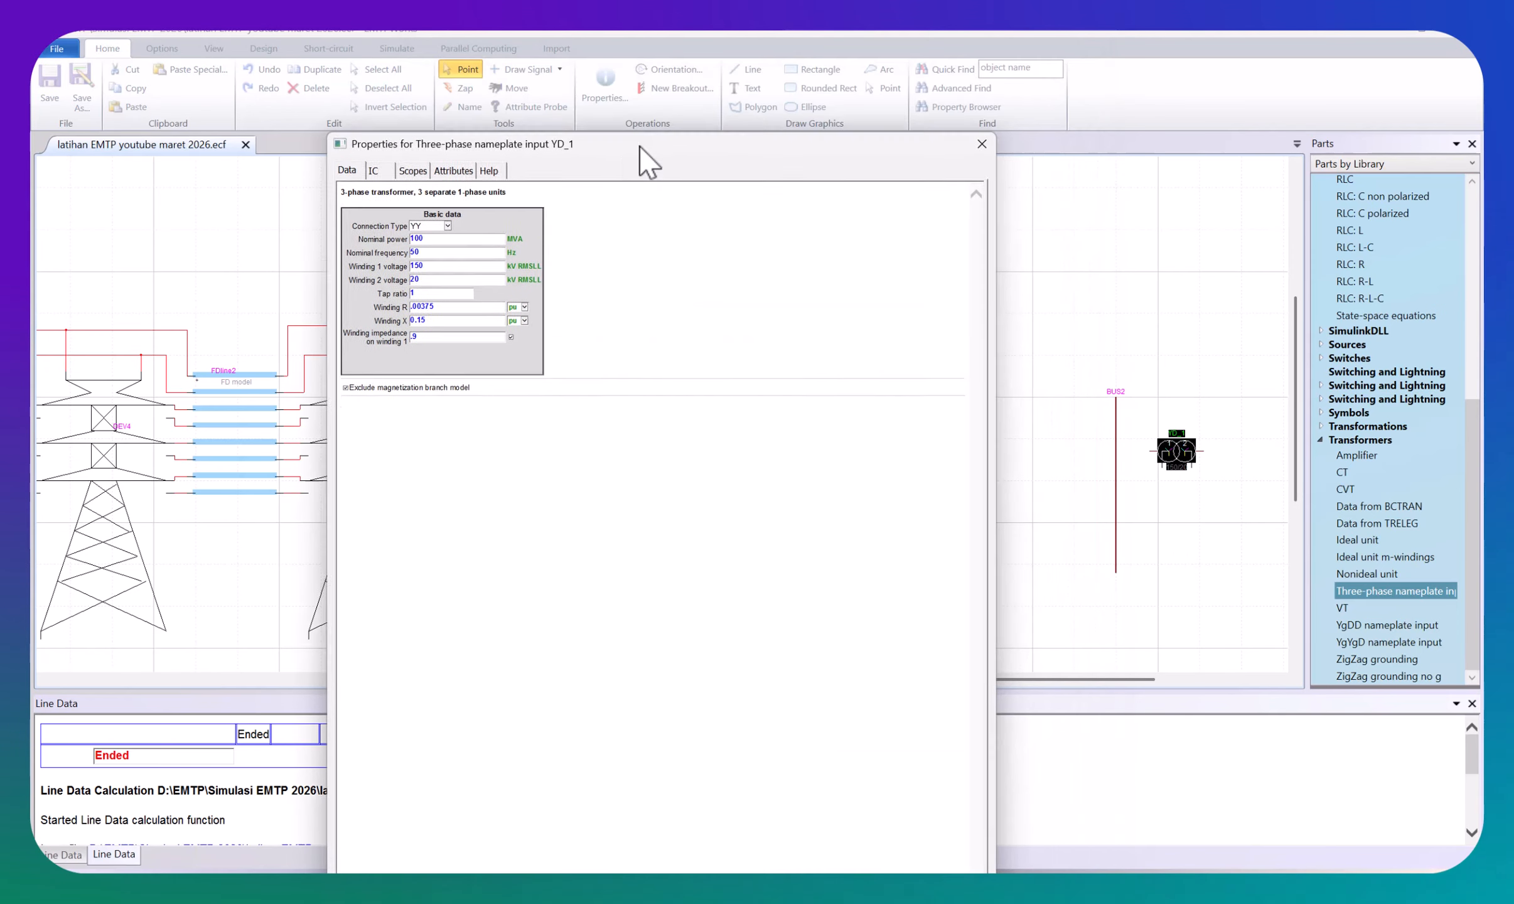
click(974, 156)
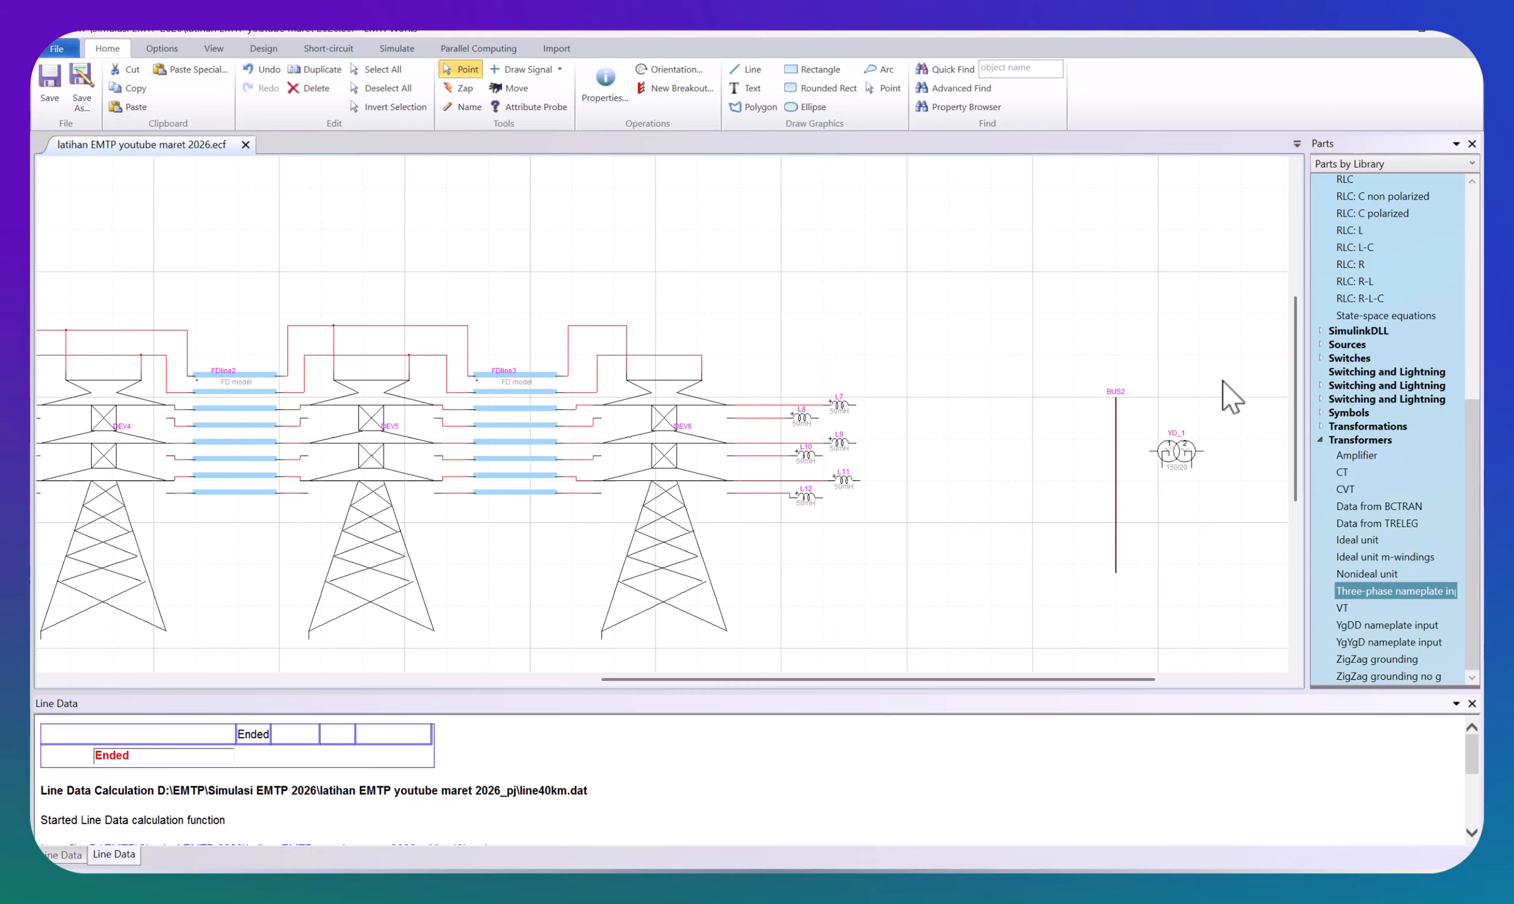
Step: Rename the transformer as YY0 and draw signals from both its terminals, connecting the bus-side one to the 3-phase bus
double_click(1176, 435)
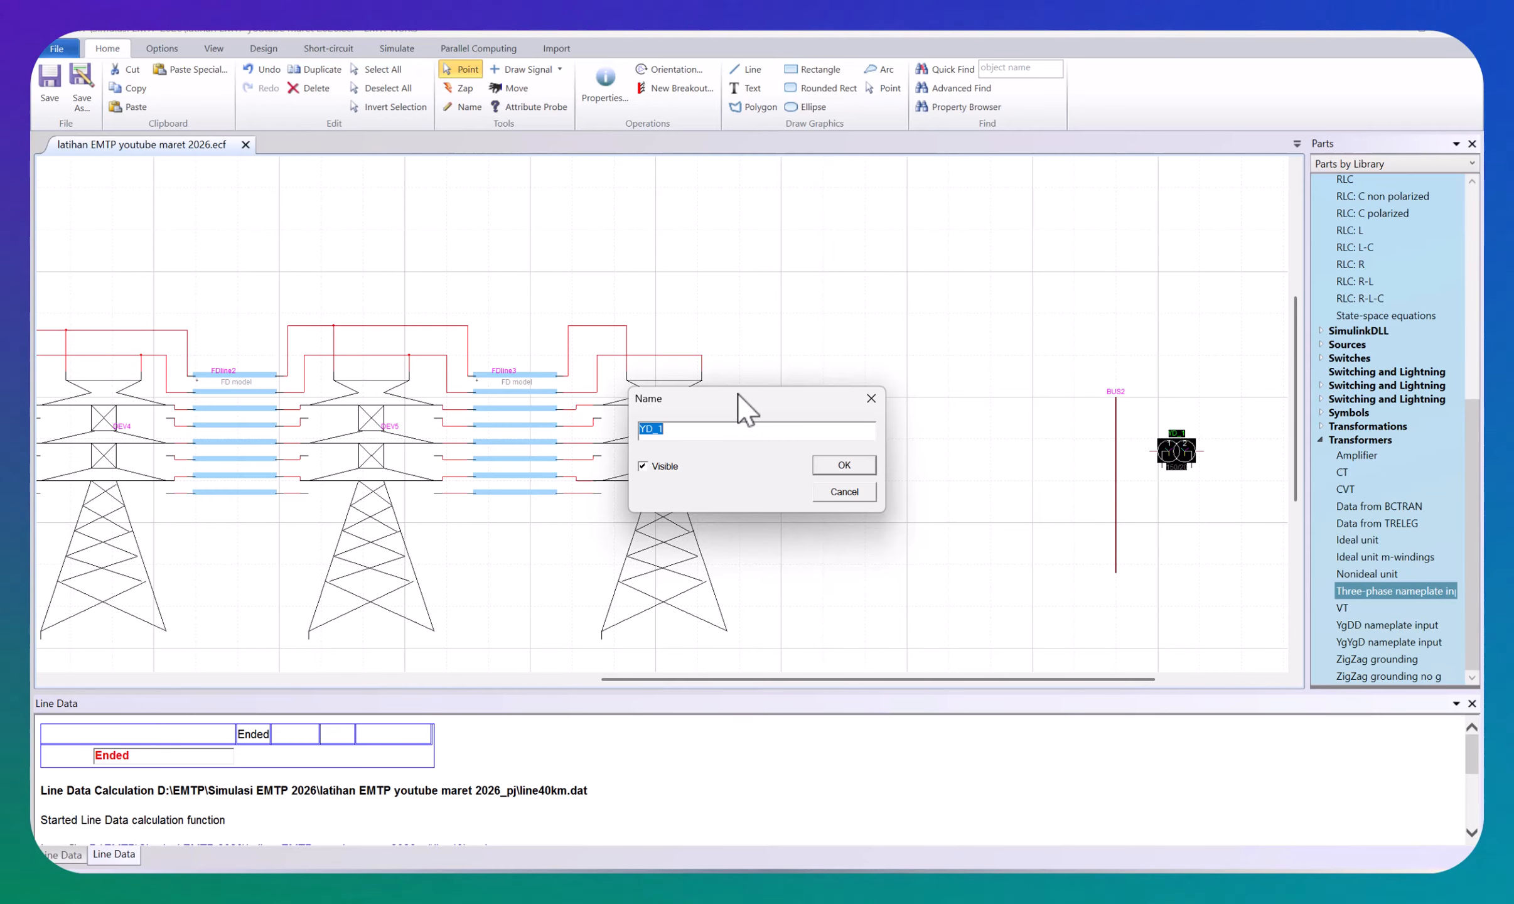
text(YY0)
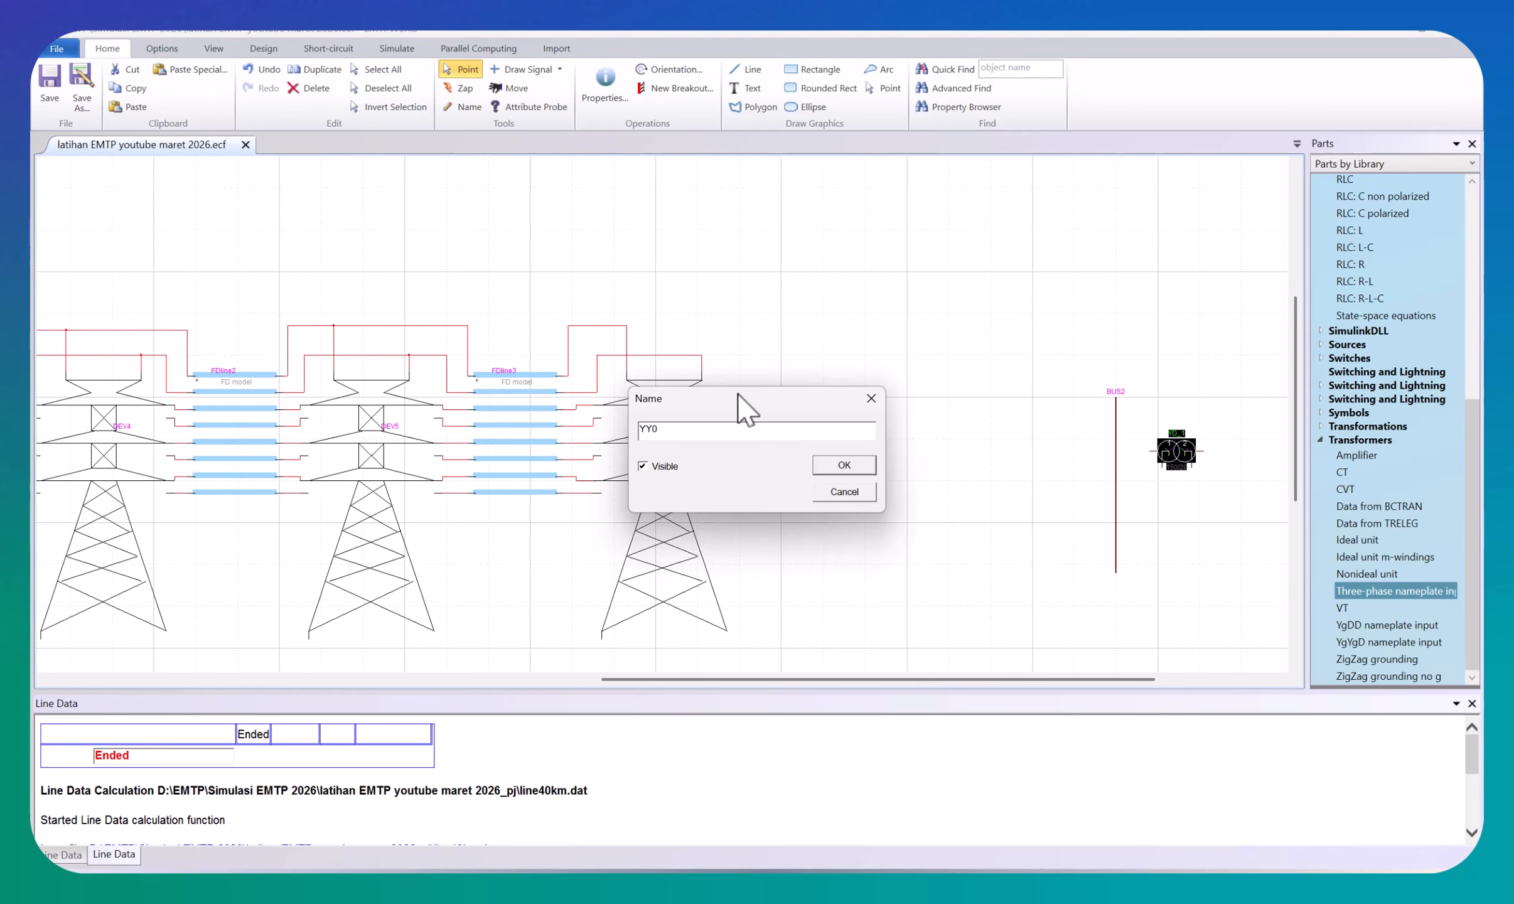
click(844, 464)
click(1195, 546)
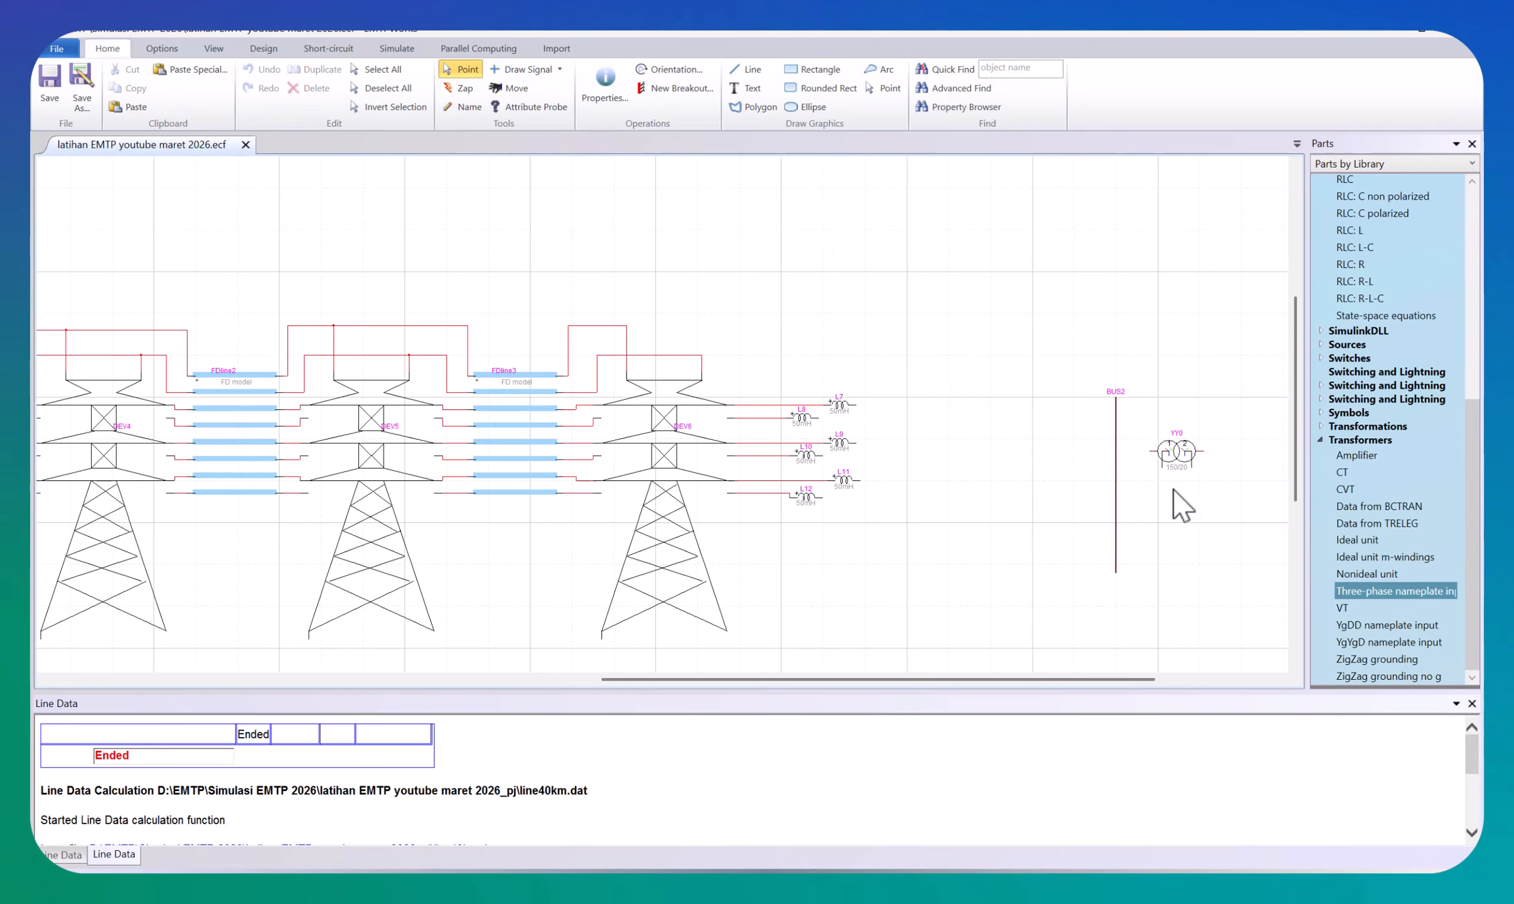
drag(1151, 452, 1116, 450)
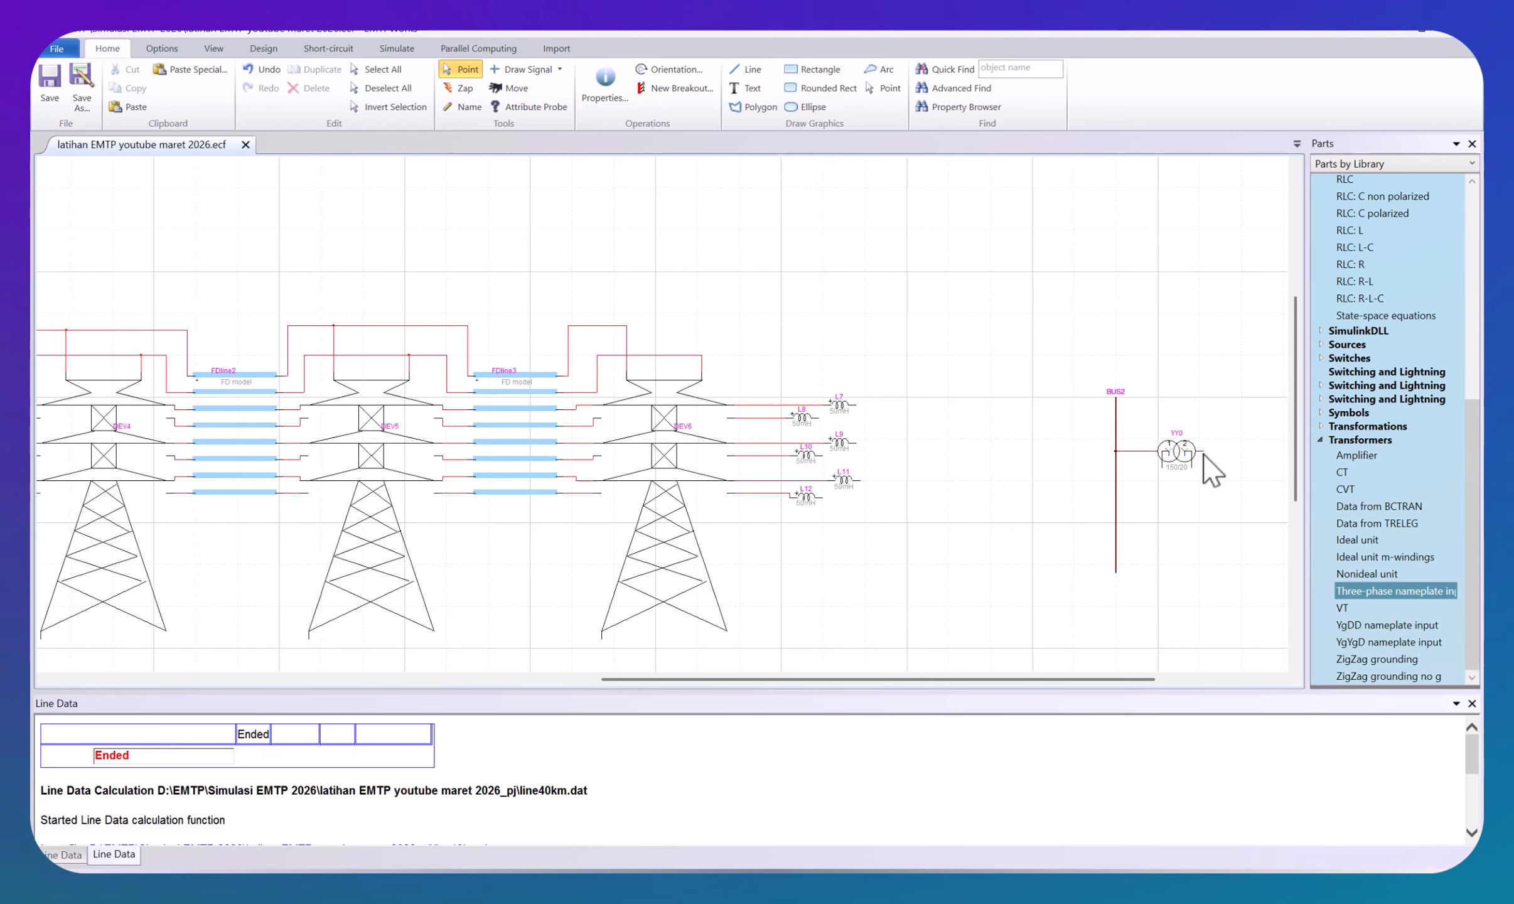
drag(1203, 450, 1234, 451)
click(859, 405)
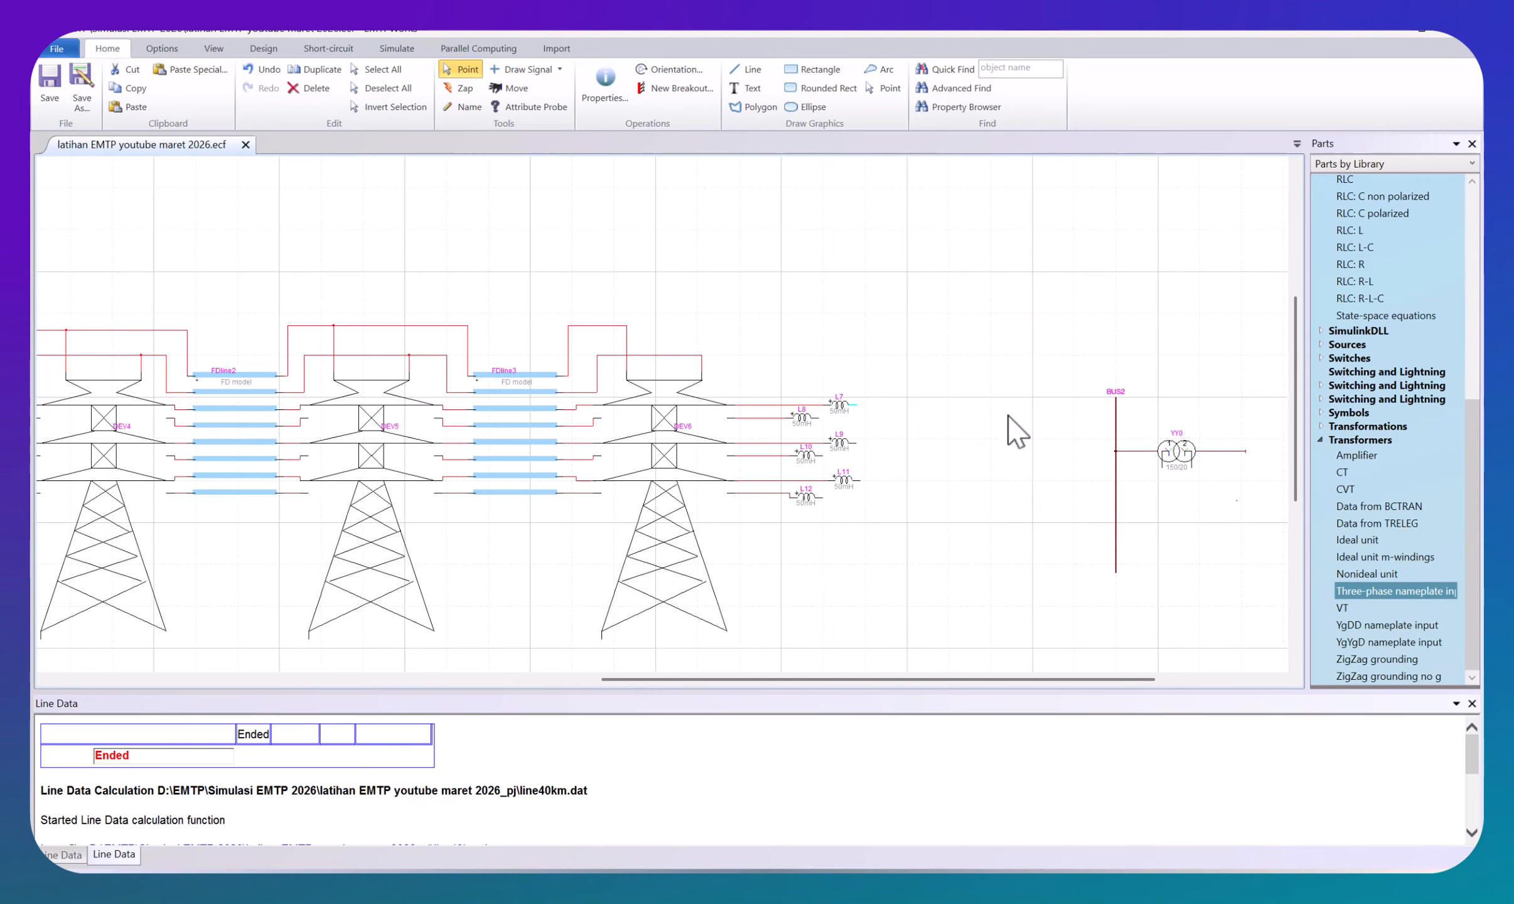
mouse_move(857, 407)
mouse_down()
mouse_move(1094, 424)
mouse_move(1112, 405)
mouse_up()
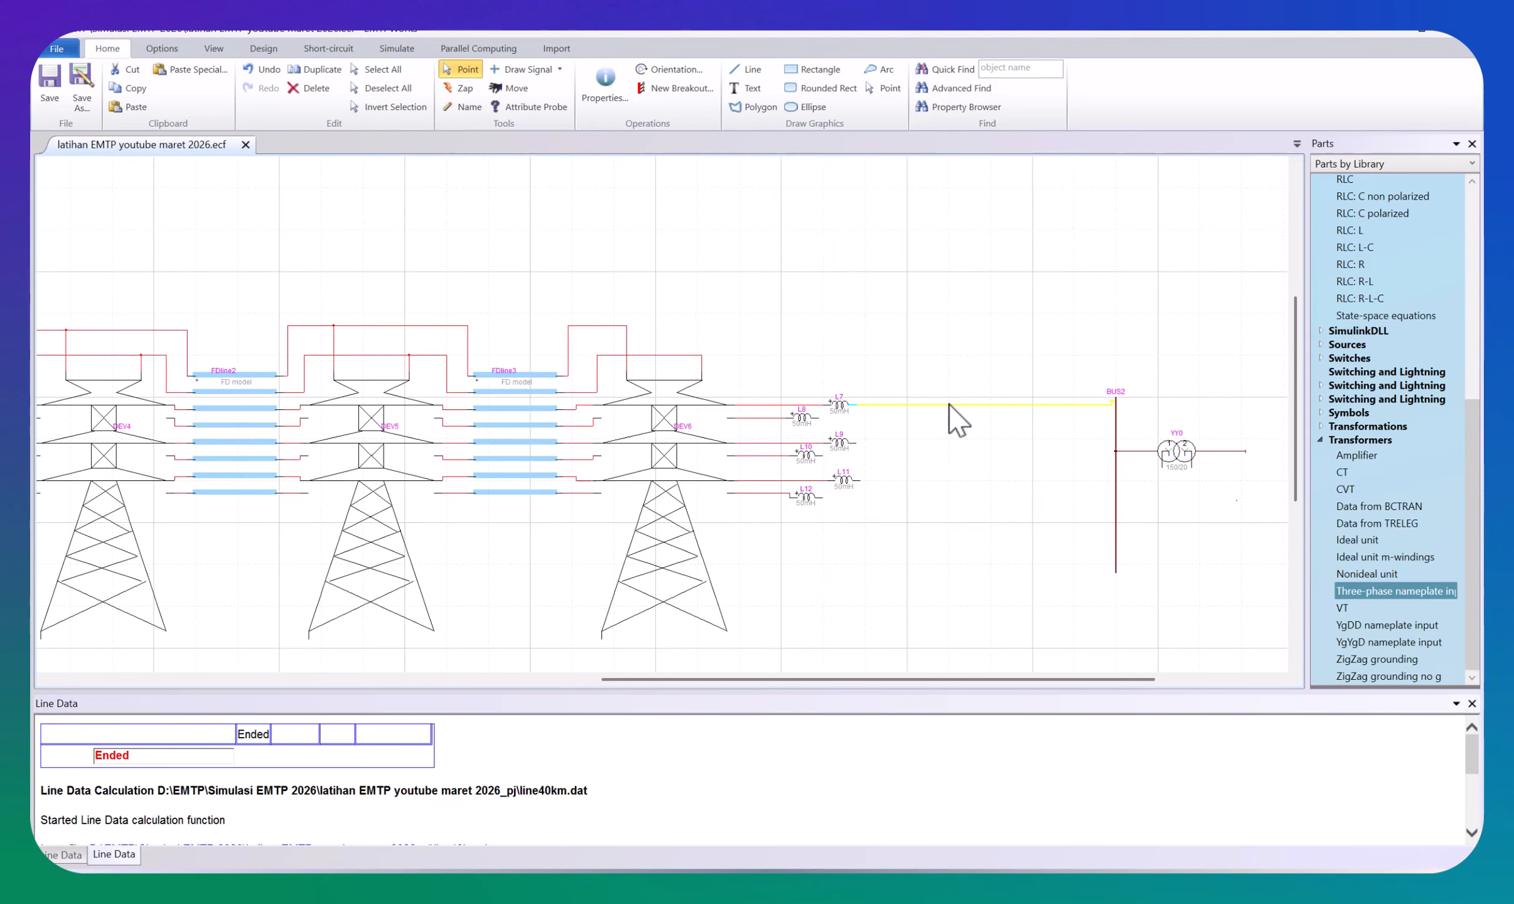
key(Delete)
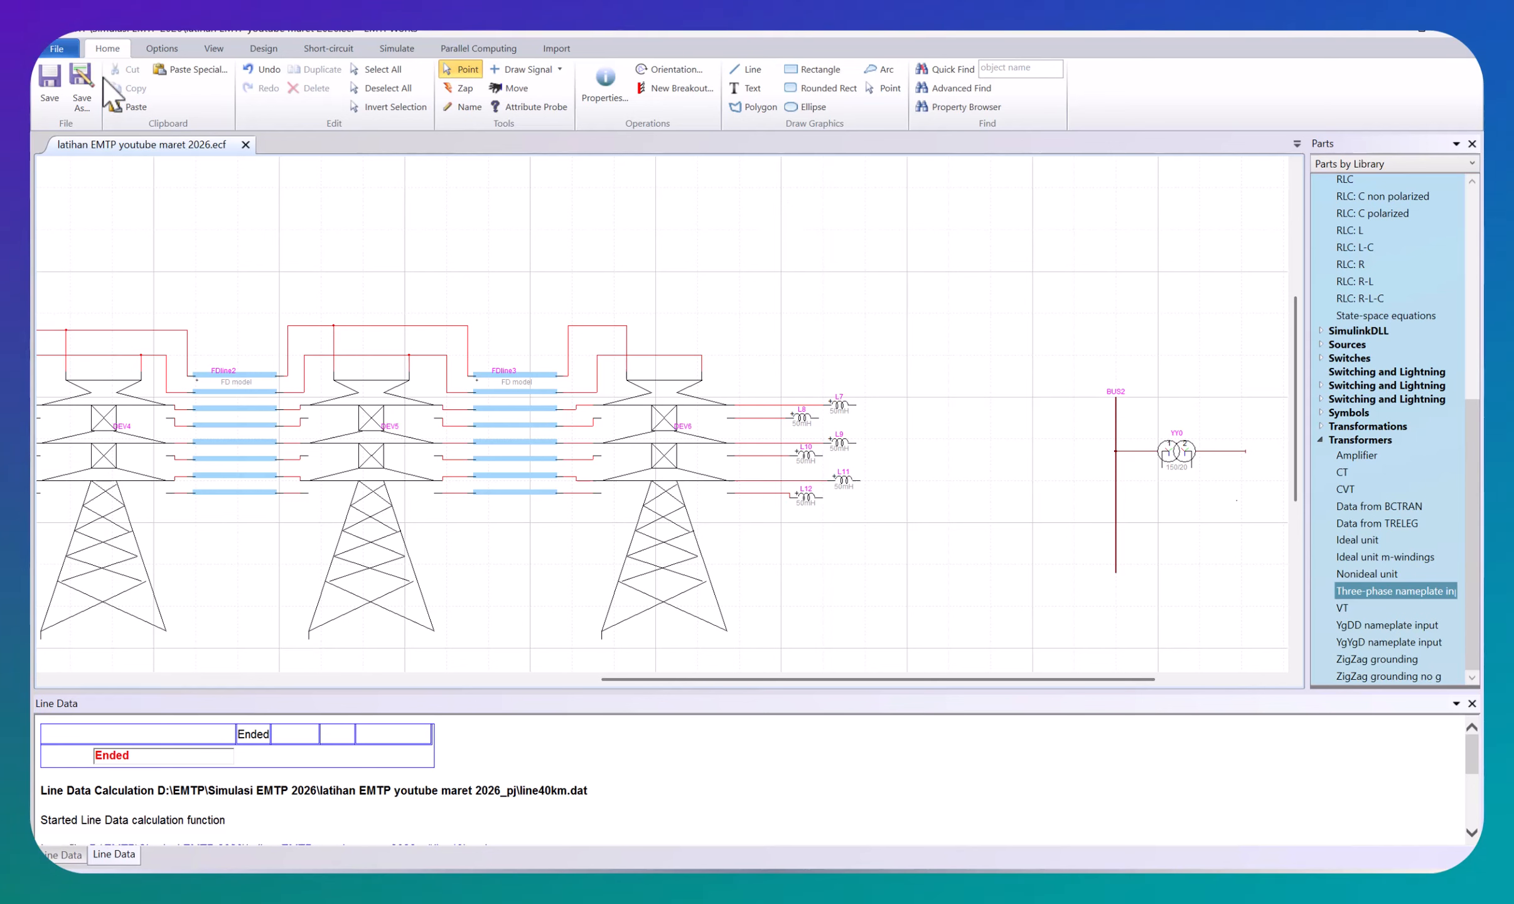
Step: Open the Lightning1.ecf example, accept copying it to the documents folder, and copy one 588 kV ZnO arrester
click(58, 48)
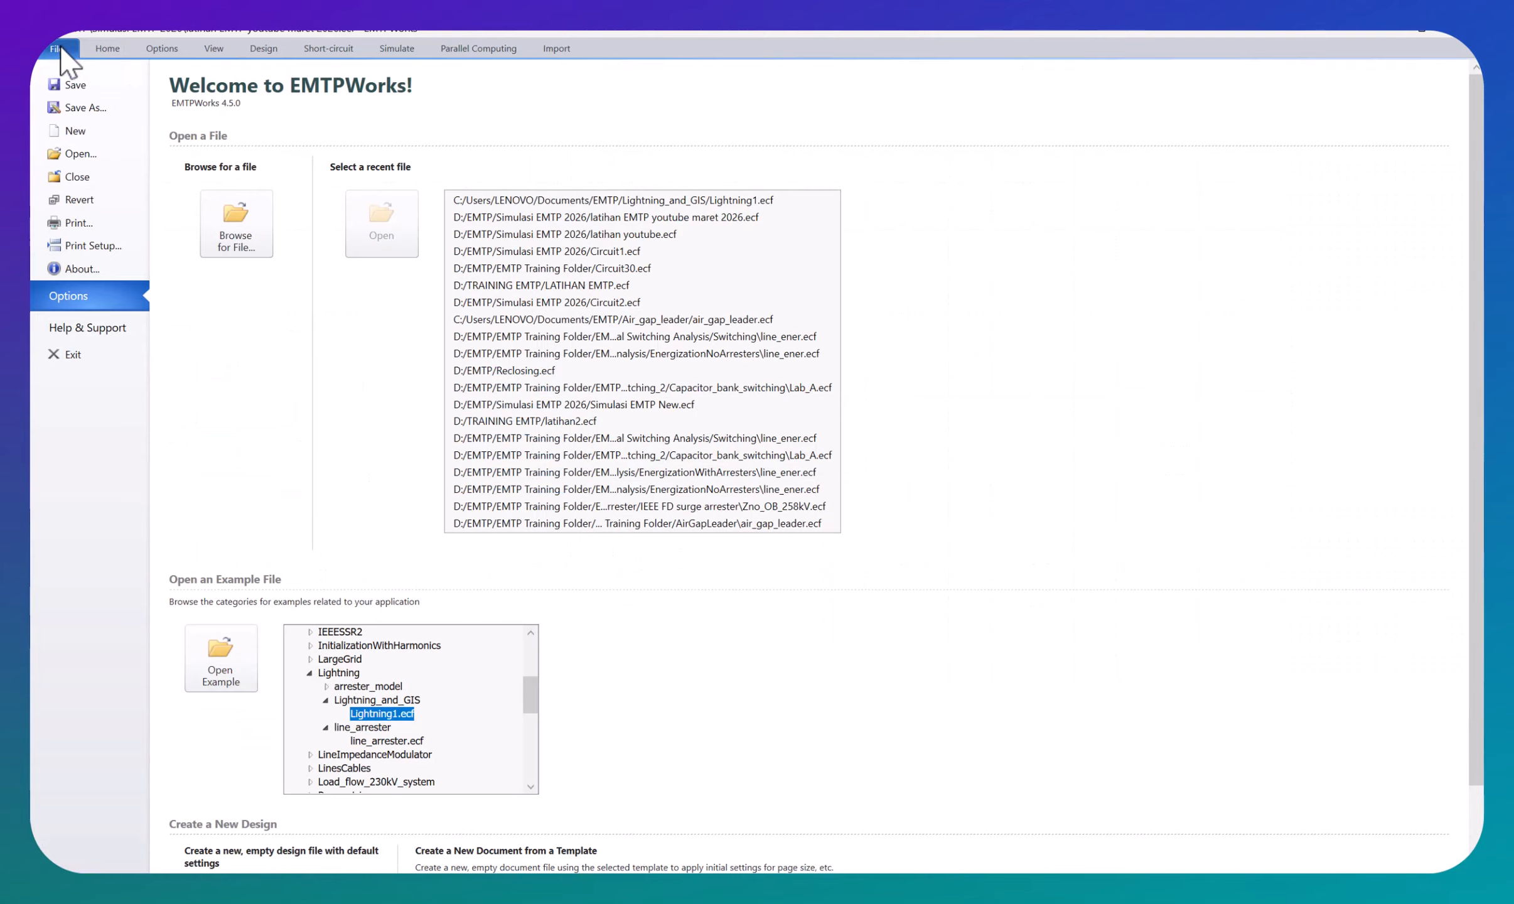
double_click(376, 714)
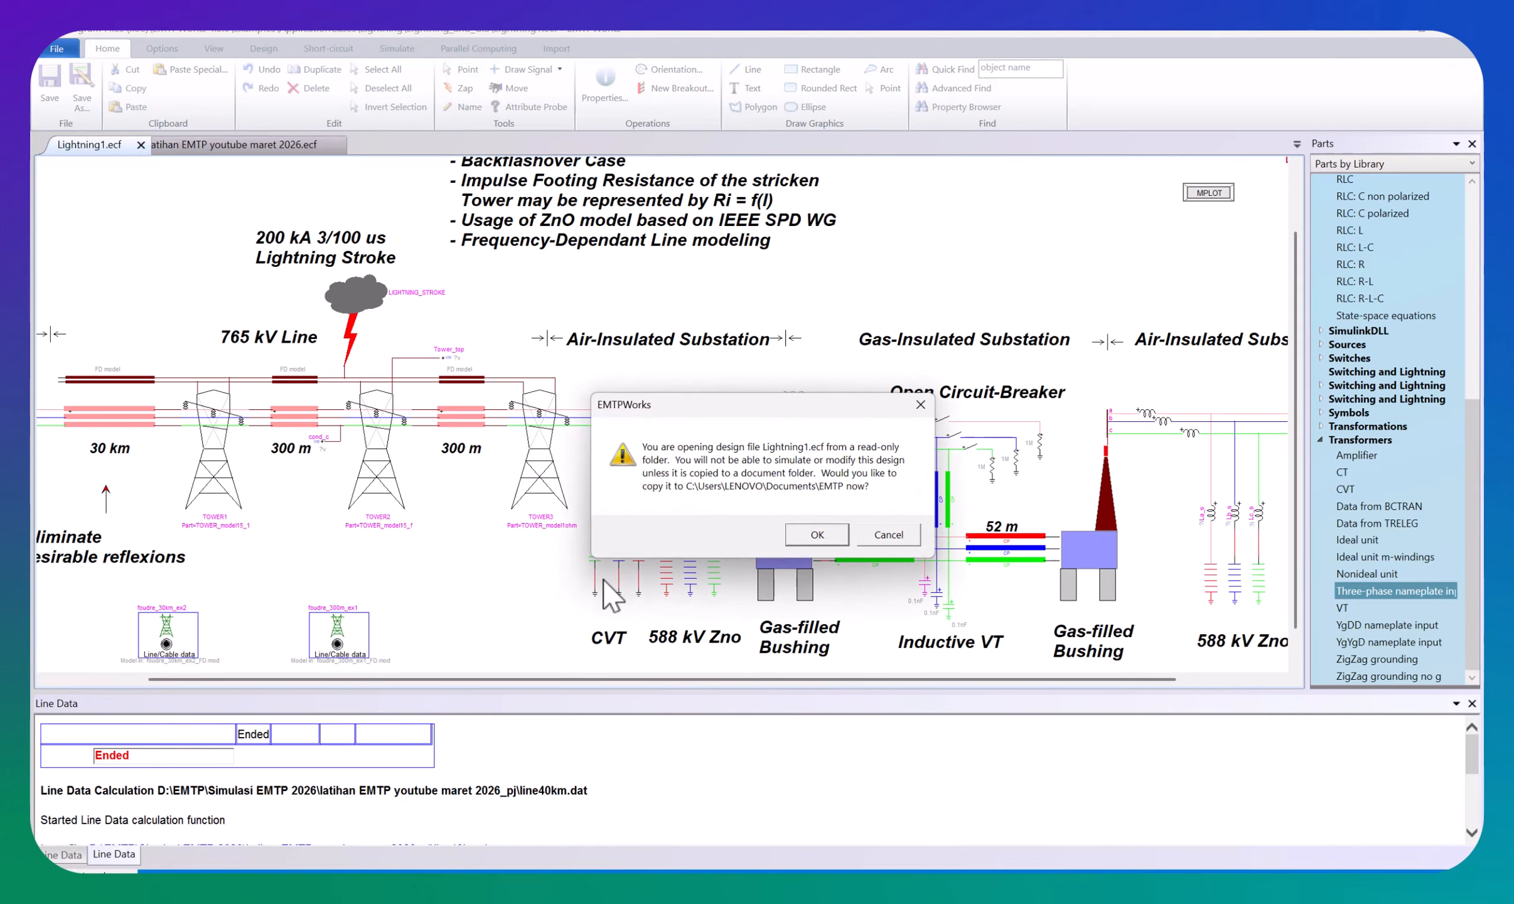
click(818, 529)
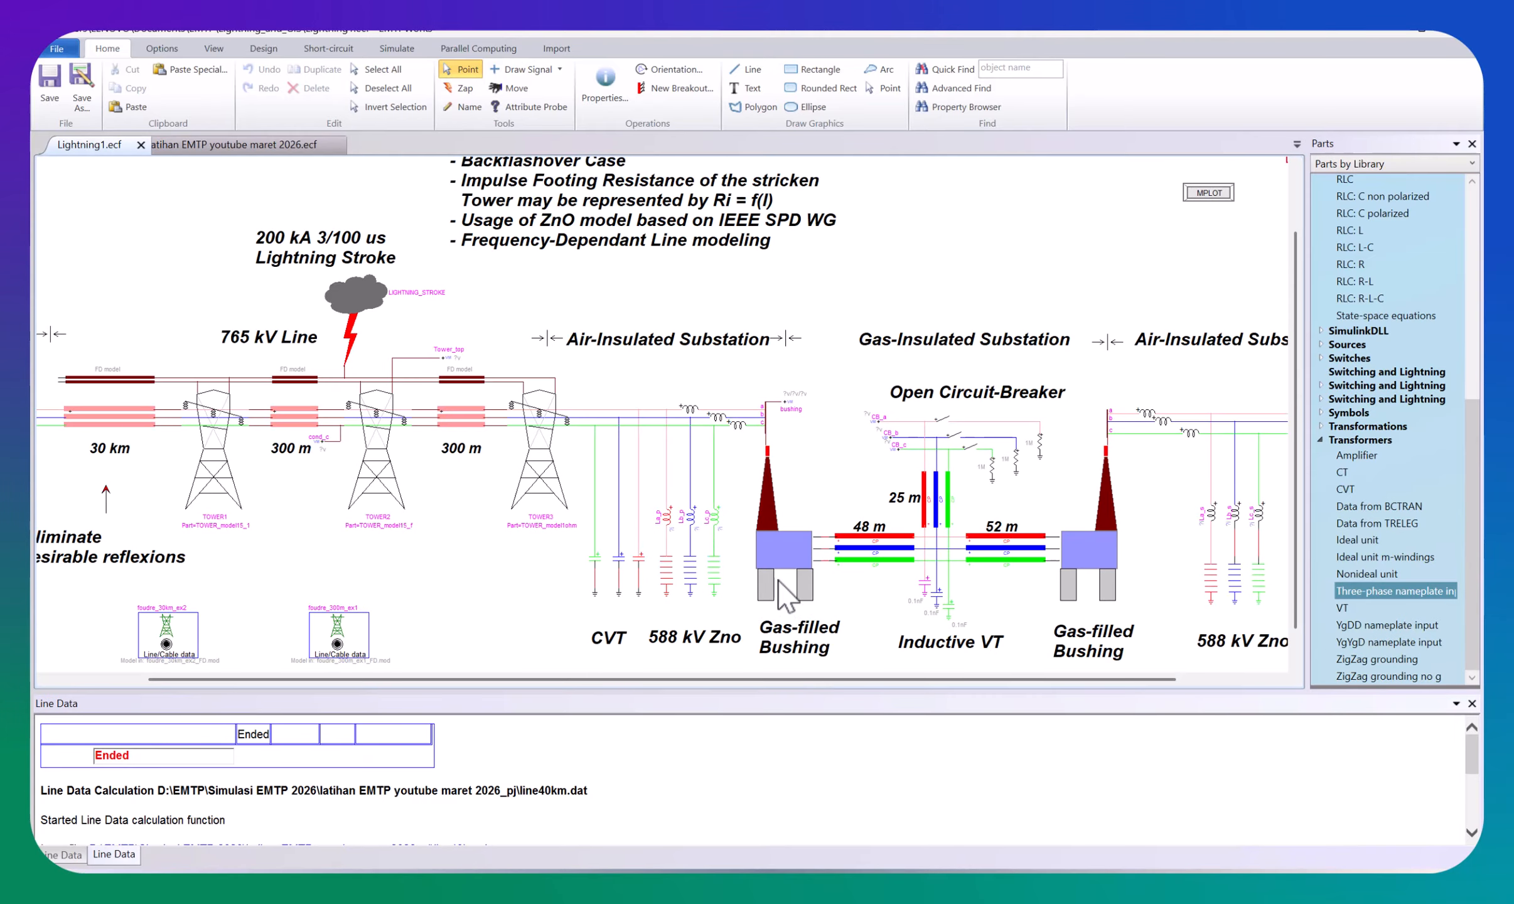
scroll(708, 574, down, 1)
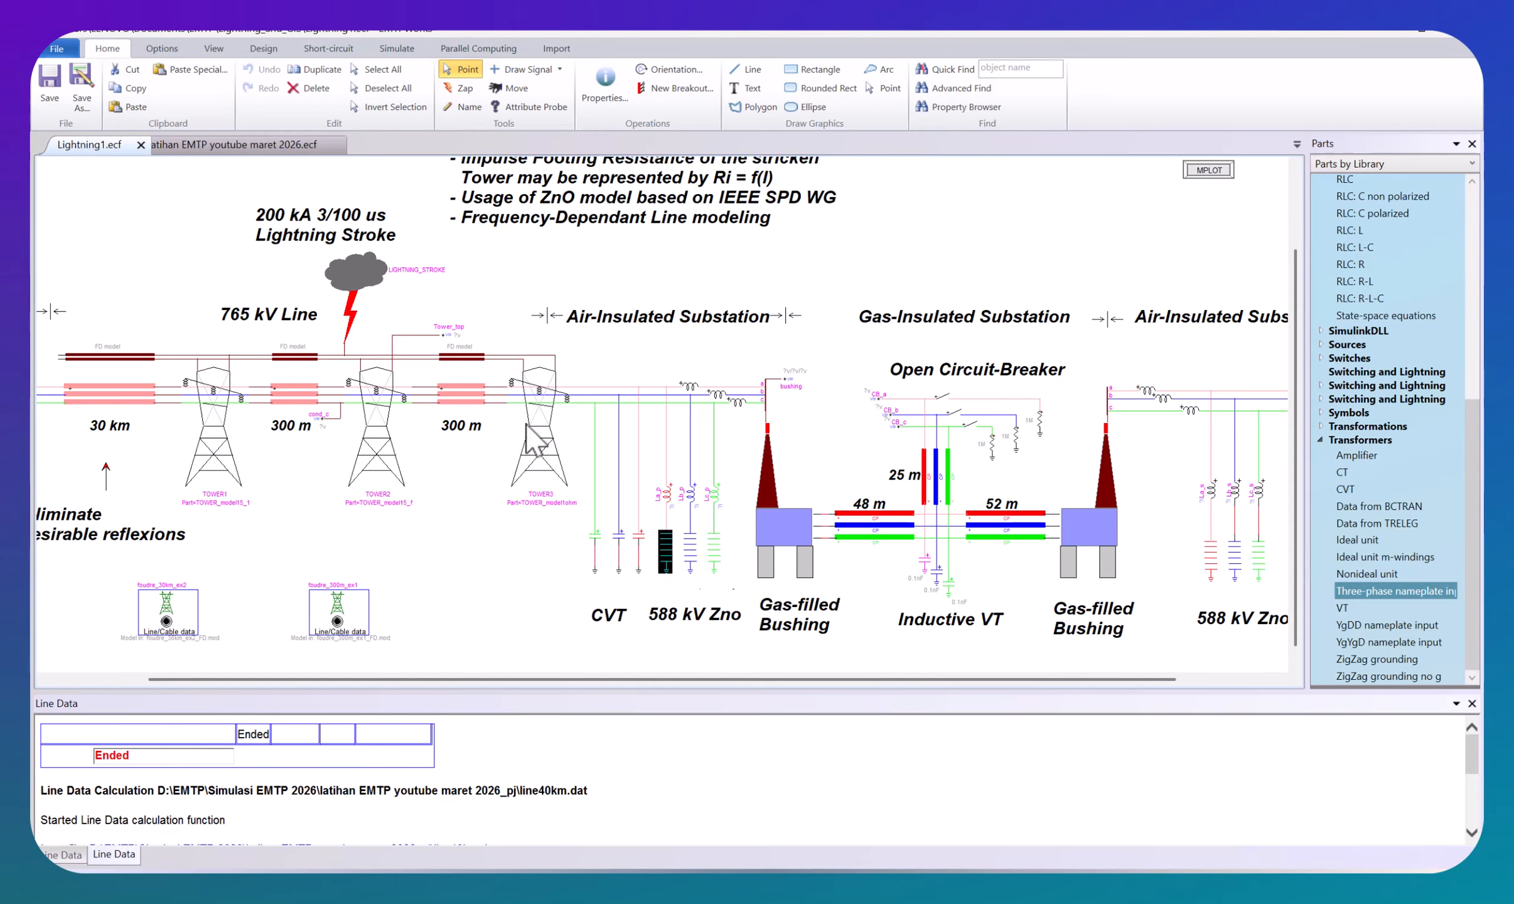
Step: Paste three copies of the arrester side by side between the inductors and the bus in the latihan EMTP youtube maret 2026 design
click(248, 150)
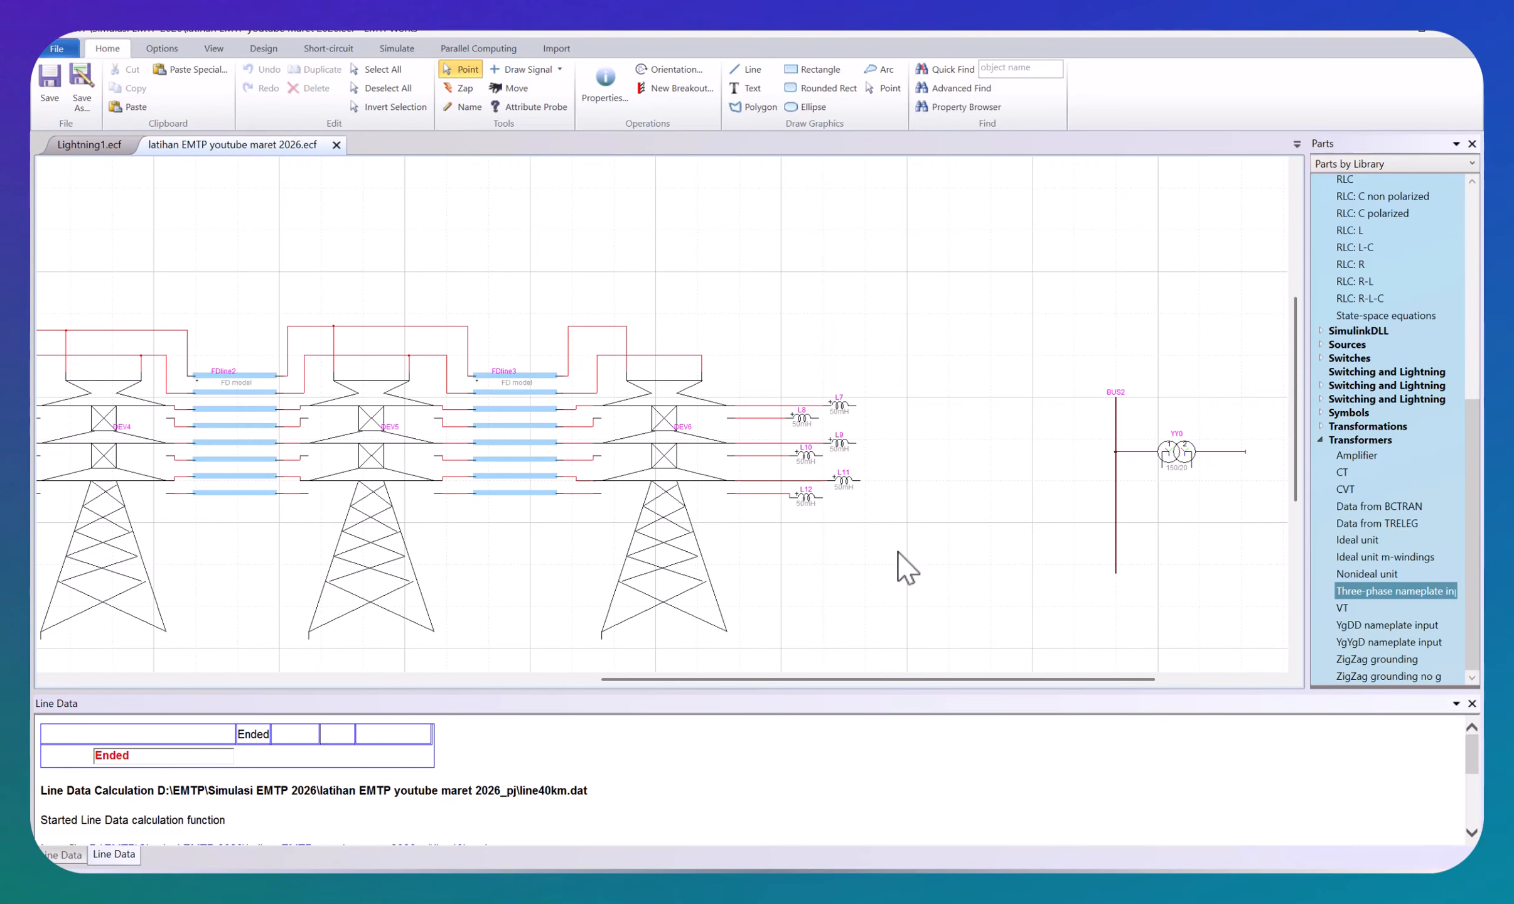
key(ctrl+v)
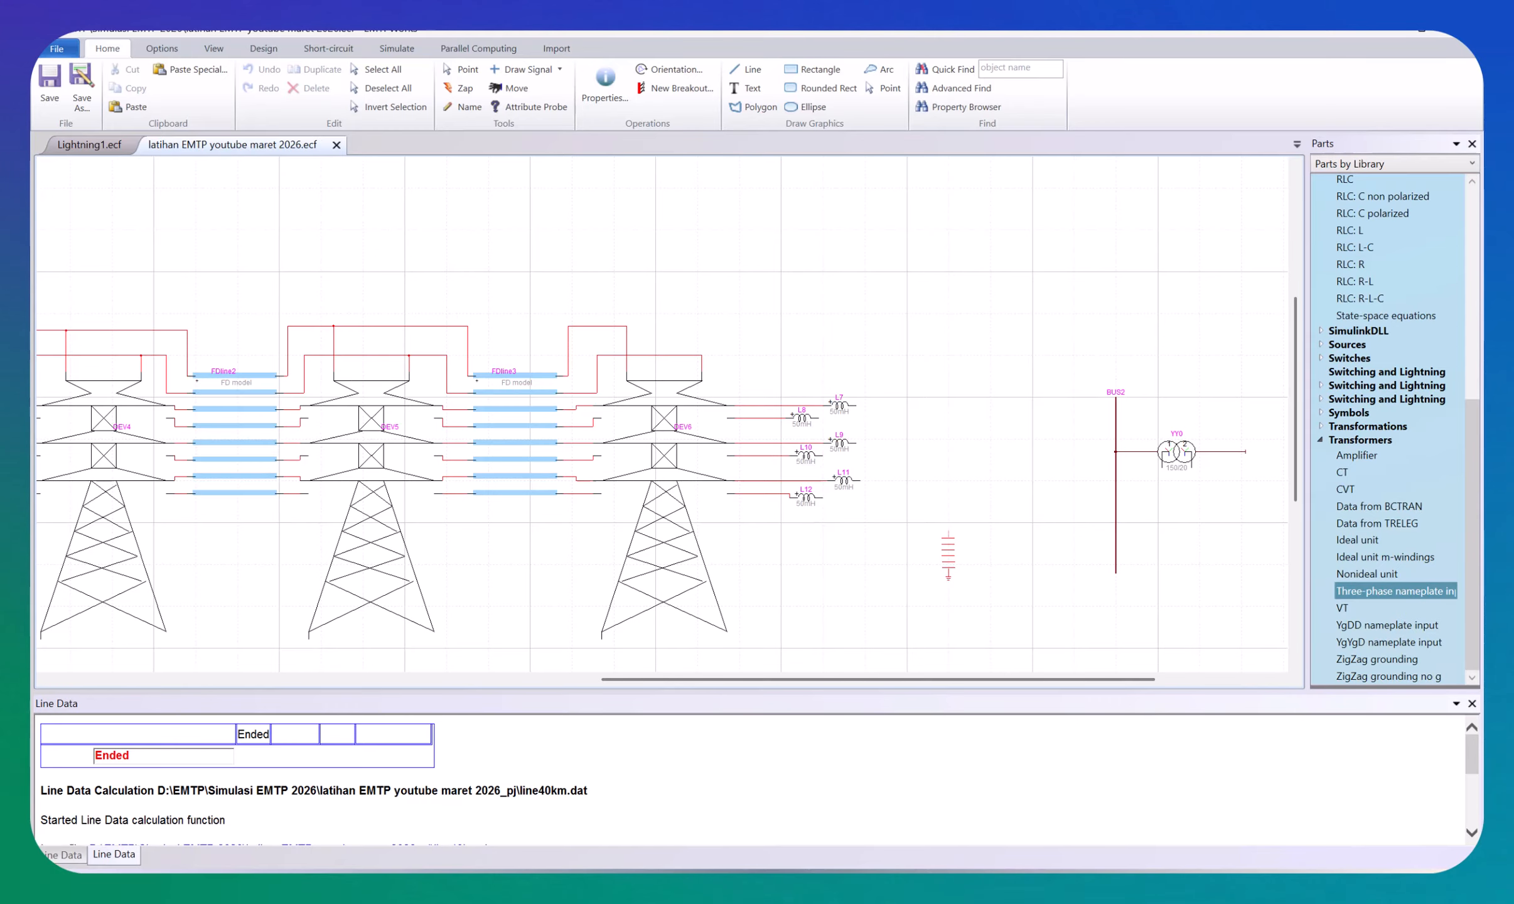
click(953, 551)
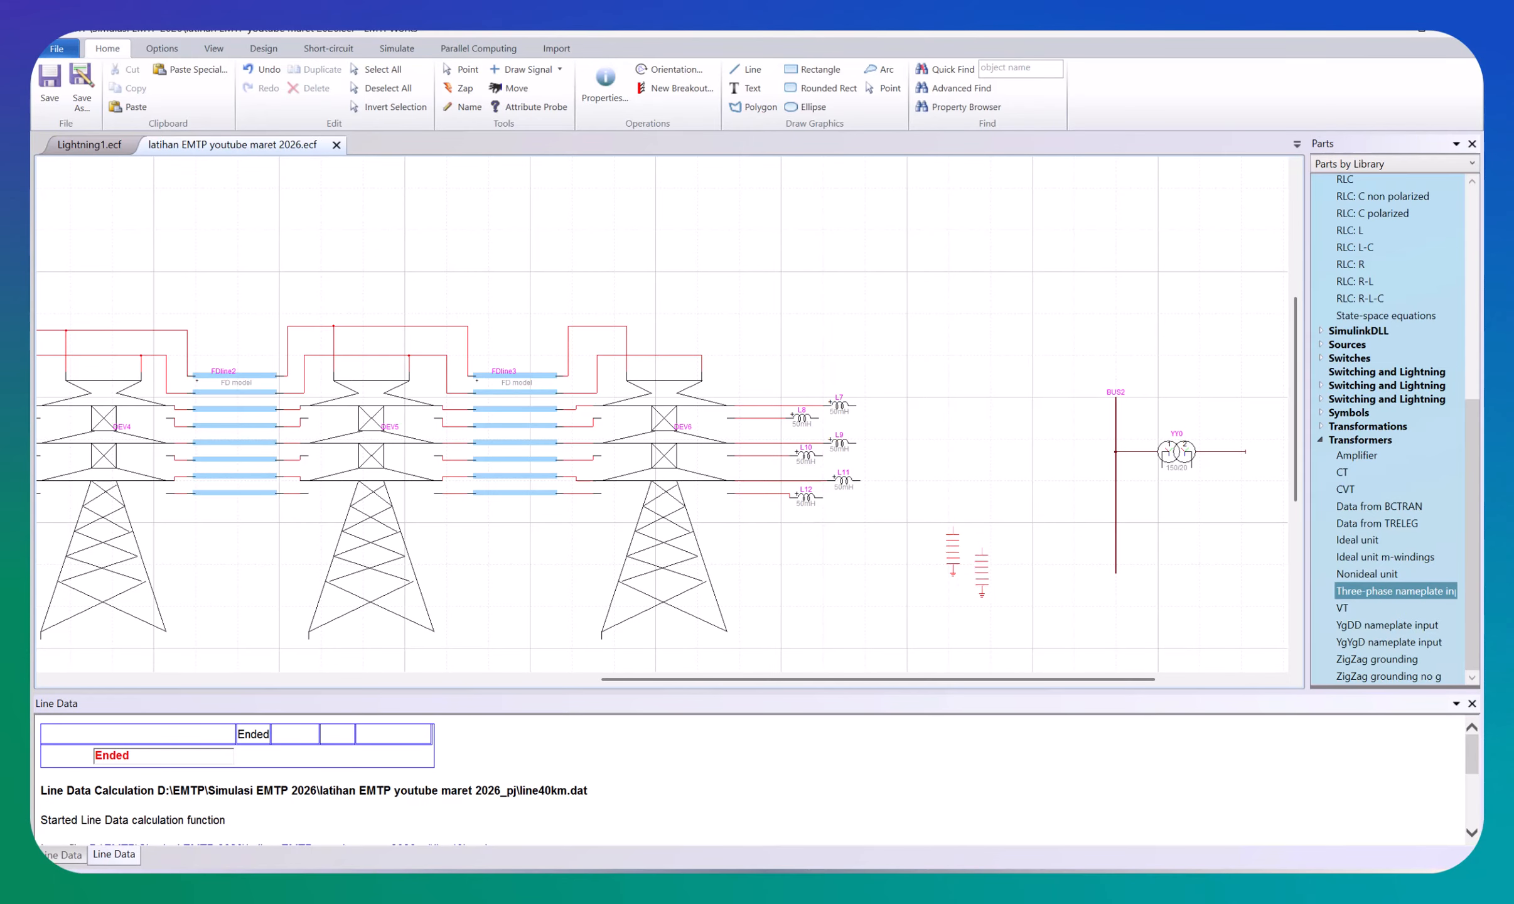
click(995, 552)
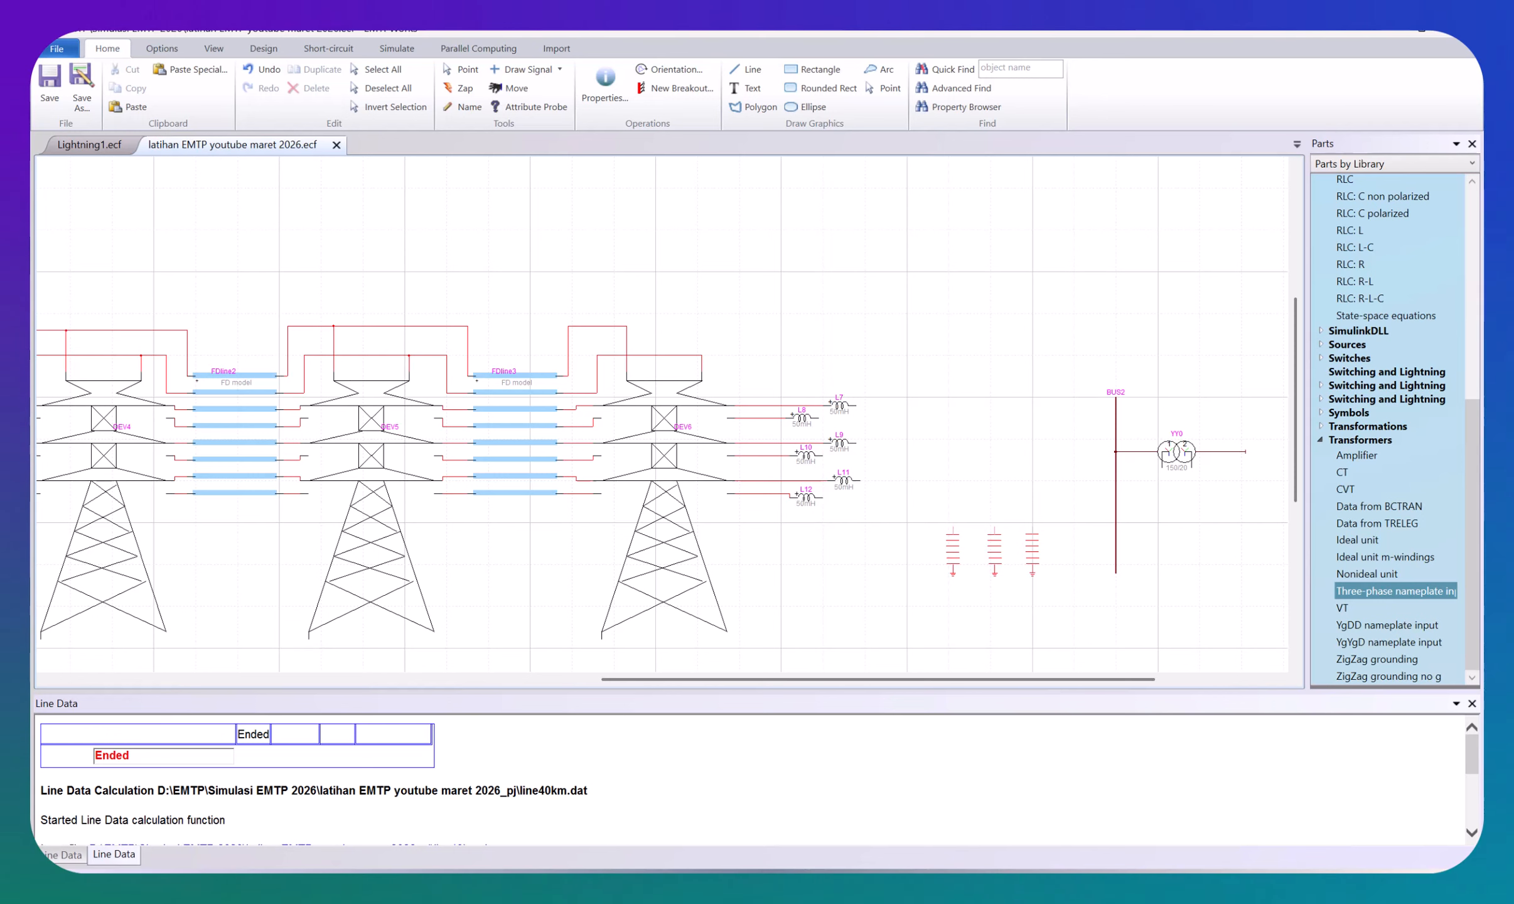
click(1033, 552)
key(Escape)
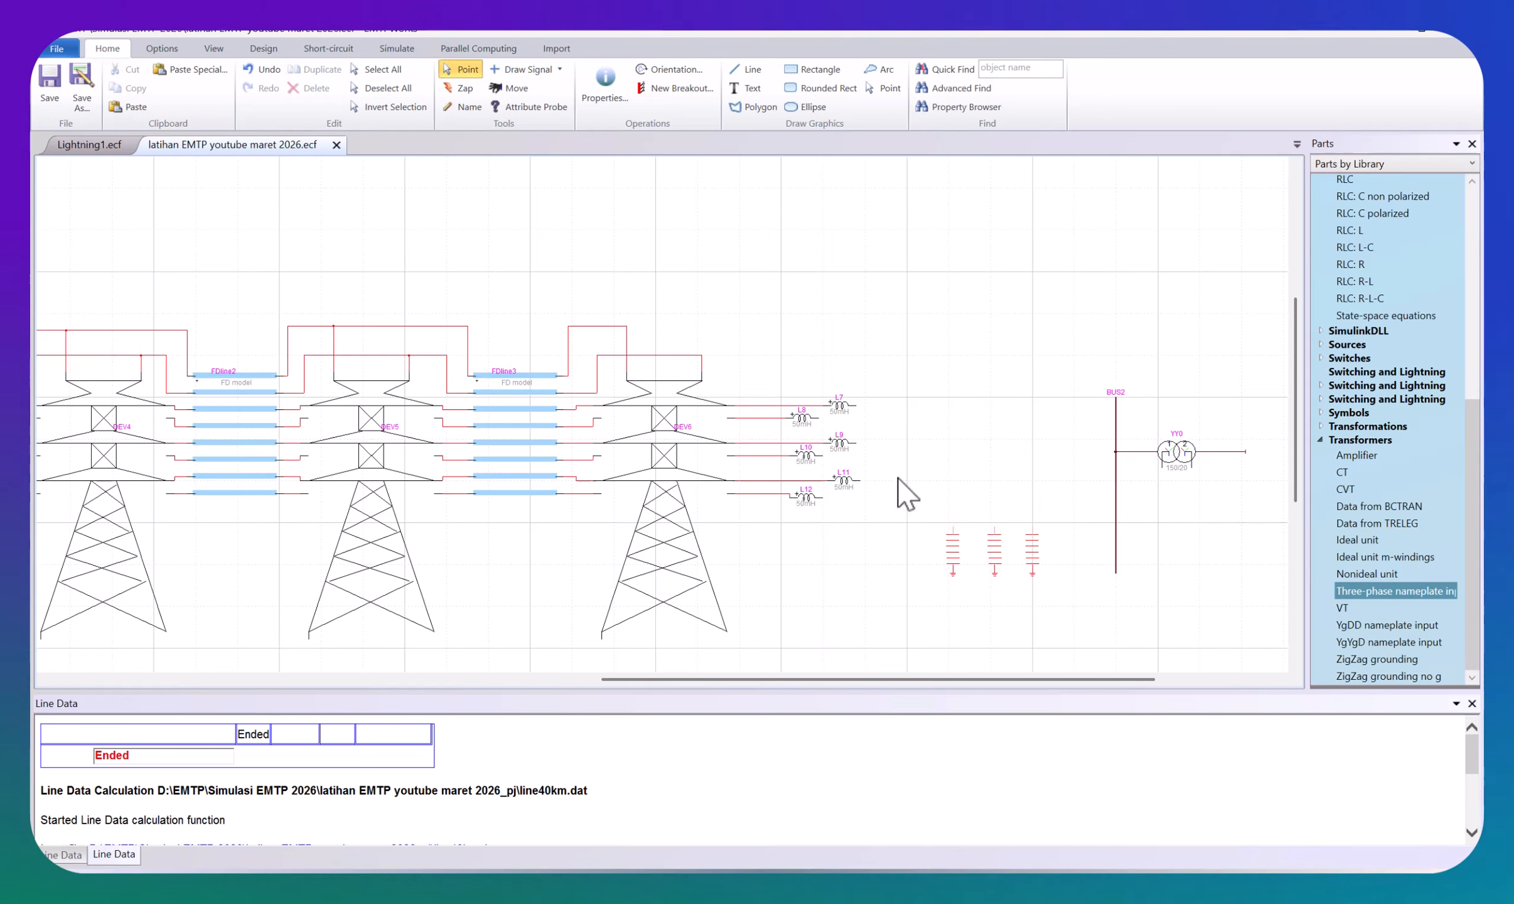
Step: Draw signals connecting inductors L7, L9 and L11 each to one of the three arresters
drag(857, 406, 955, 530)
drag(853, 441, 995, 528)
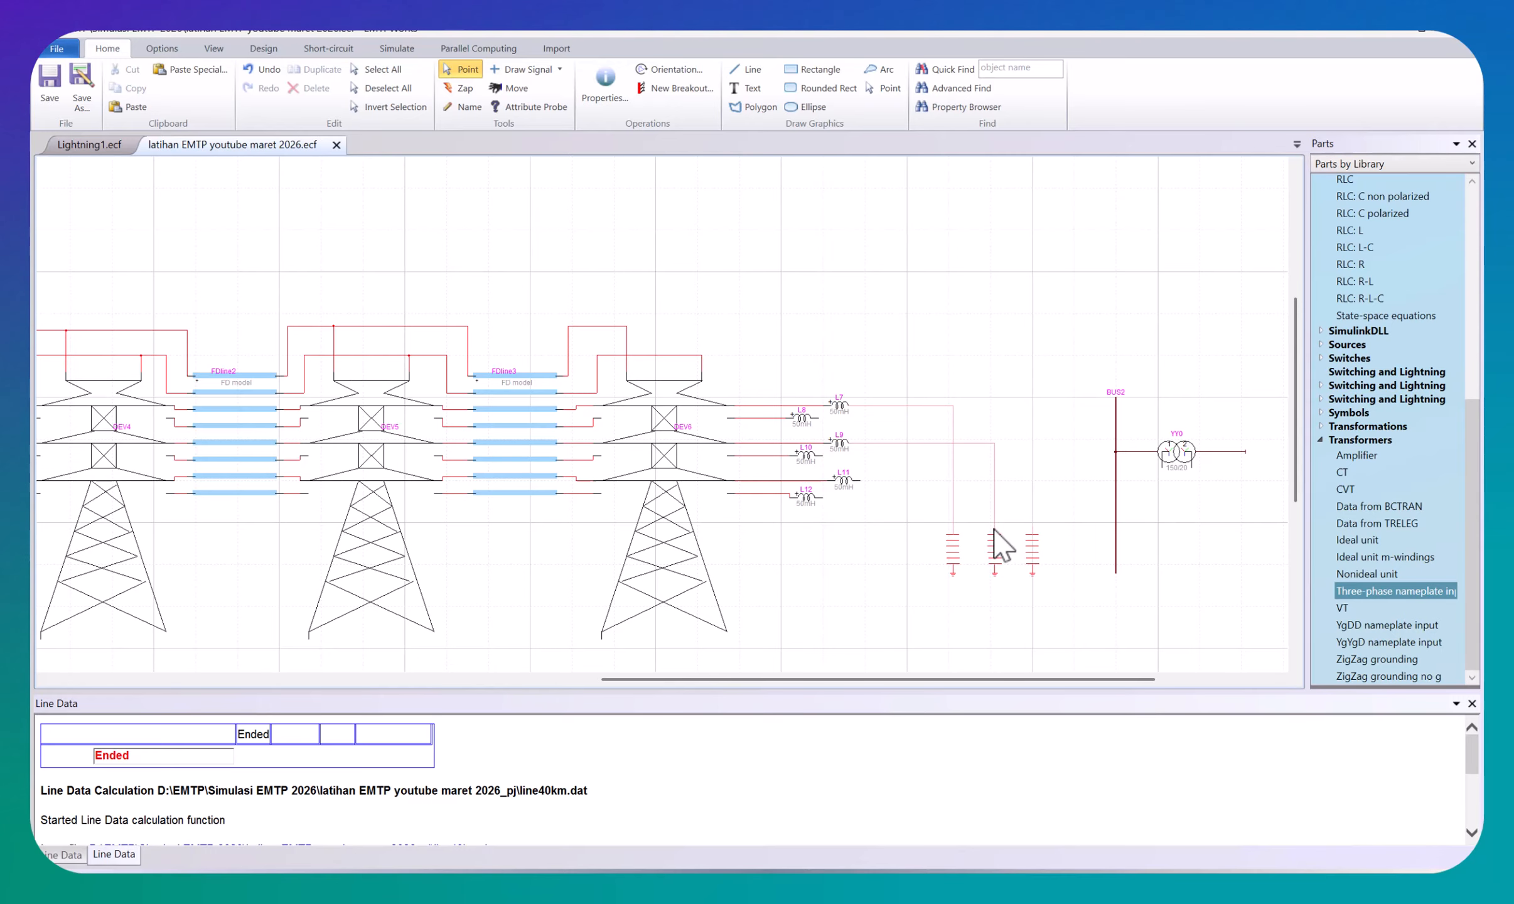
drag(857, 483, 1032, 529)
Step: Extend signals from the three arrester connections to the area above the bus, and collapse the expanded parts library groups
drag(954, 406, 1116, 272)
mouse_move(994, 446)
mouse_down()
mouse_move(1060, 408)
mouse_move(1065, 437)
mouse_move(1049, 445)
mouse_move(1052, 330)
mouse_move(1058, 372)
mouse_move(1159, 302)
mouse_up()
drag(1033, 481, 1075, 477)
drag(1074, 477, 1162, 344)
click(1320, 440)
click(1321, 275)
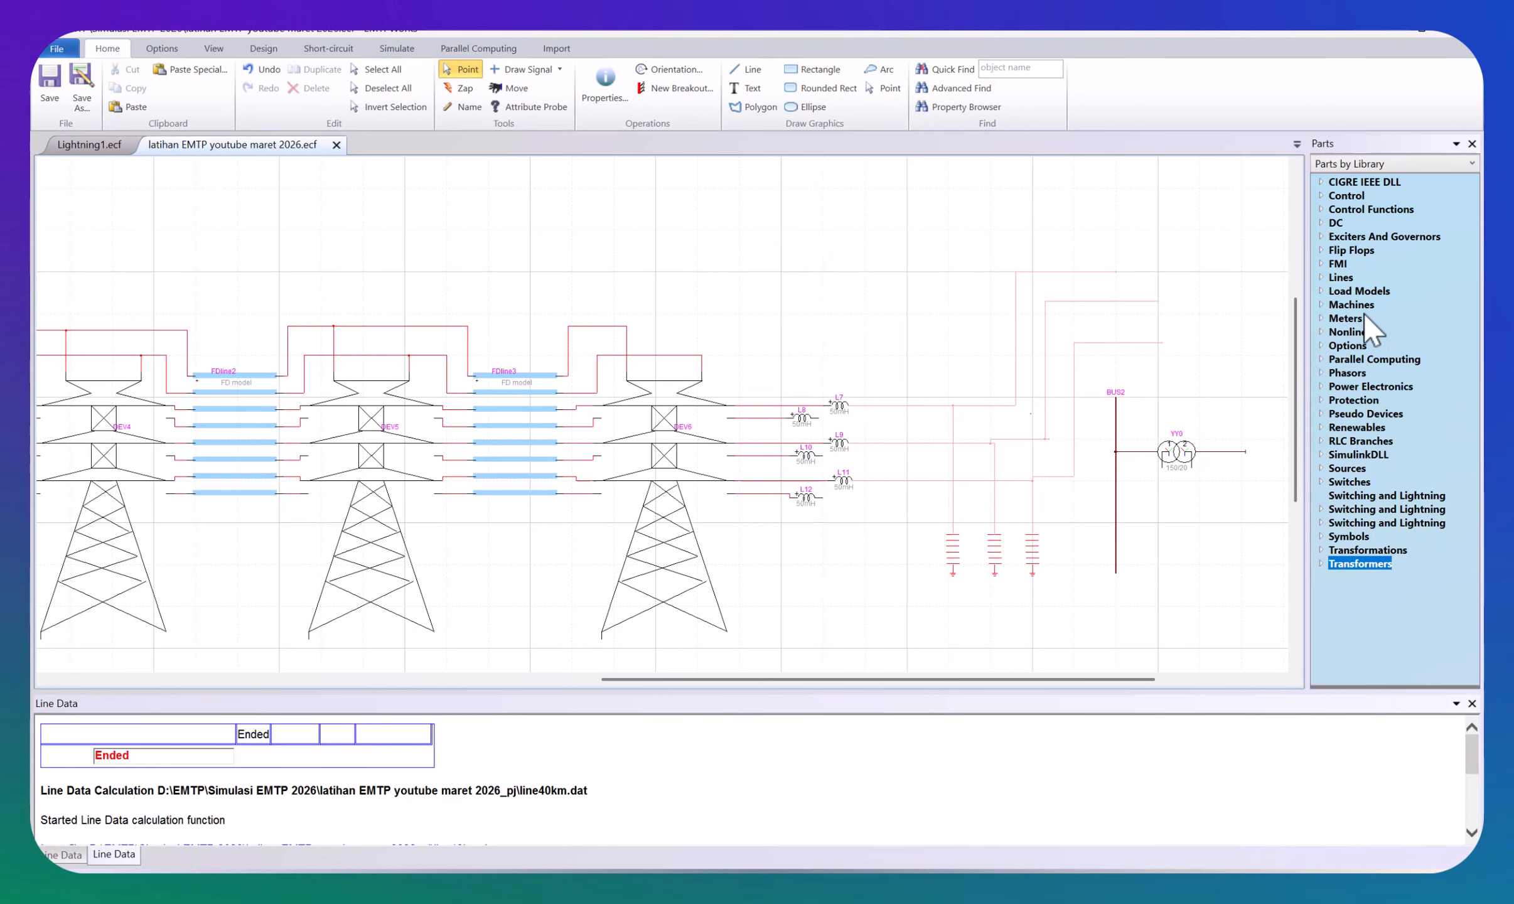
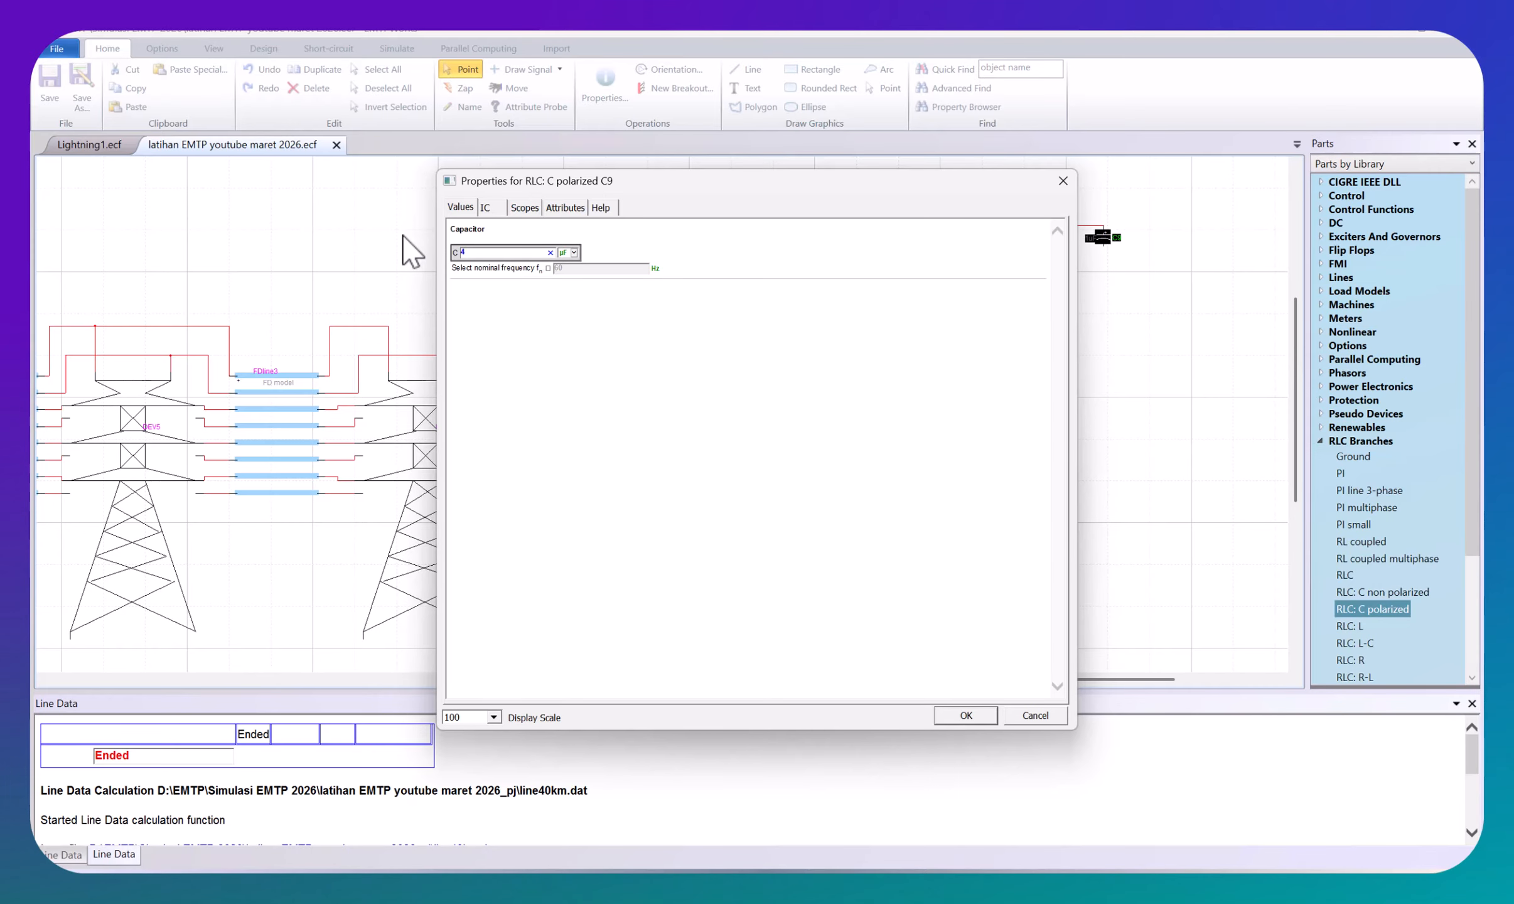
Step: Apply the capacitance of 4 to the first CP line's capacitor and place copies at the ends of the other two CP lines
click(964, 716)
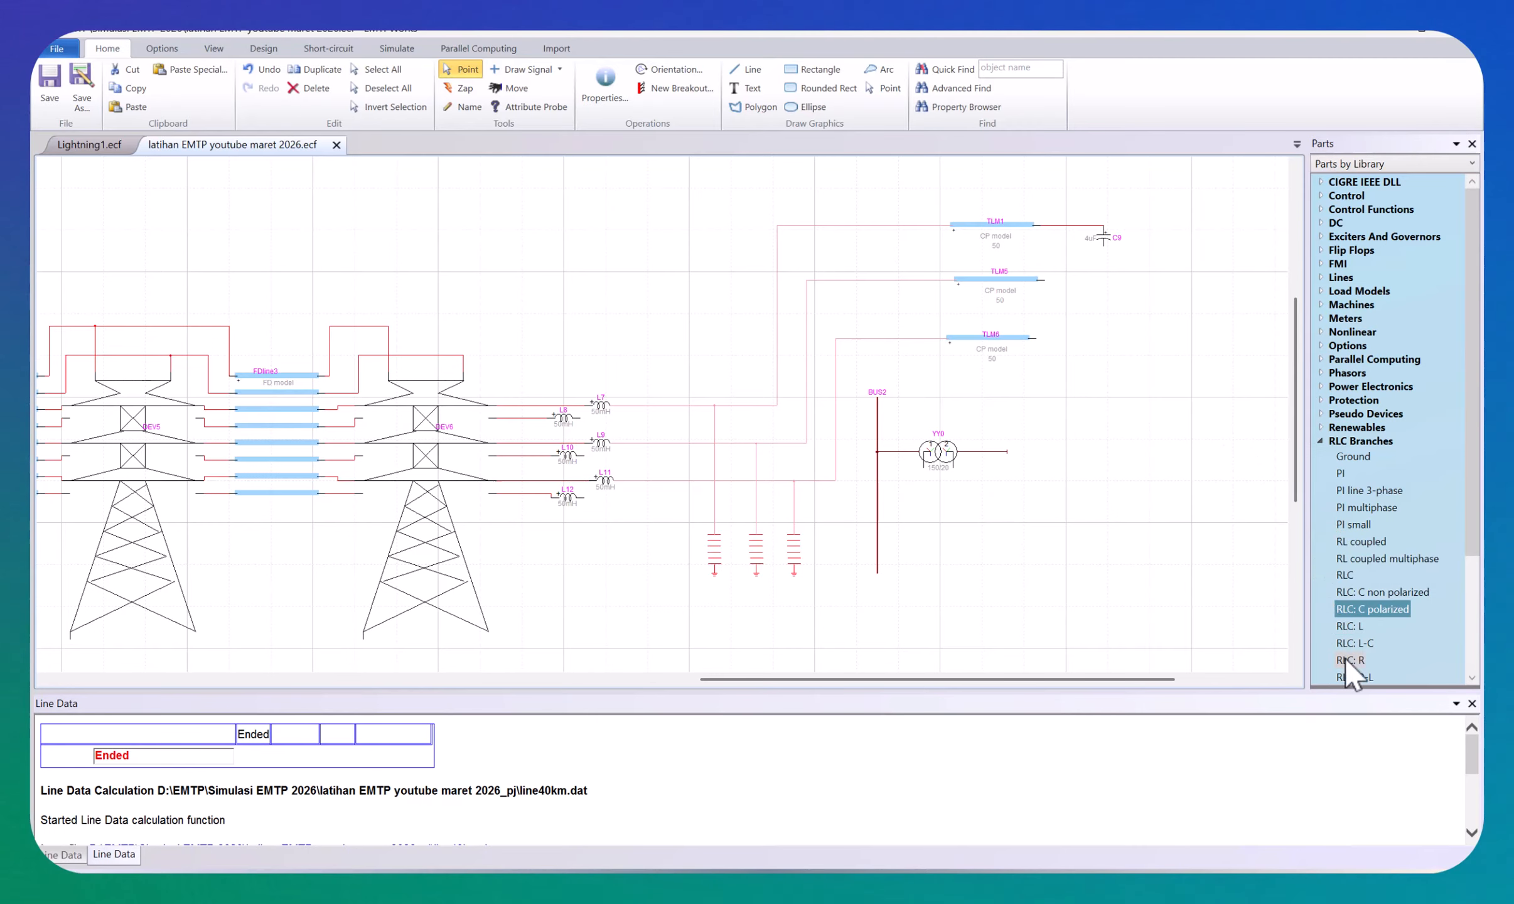
click(1101, 237)
click(1179, 266)
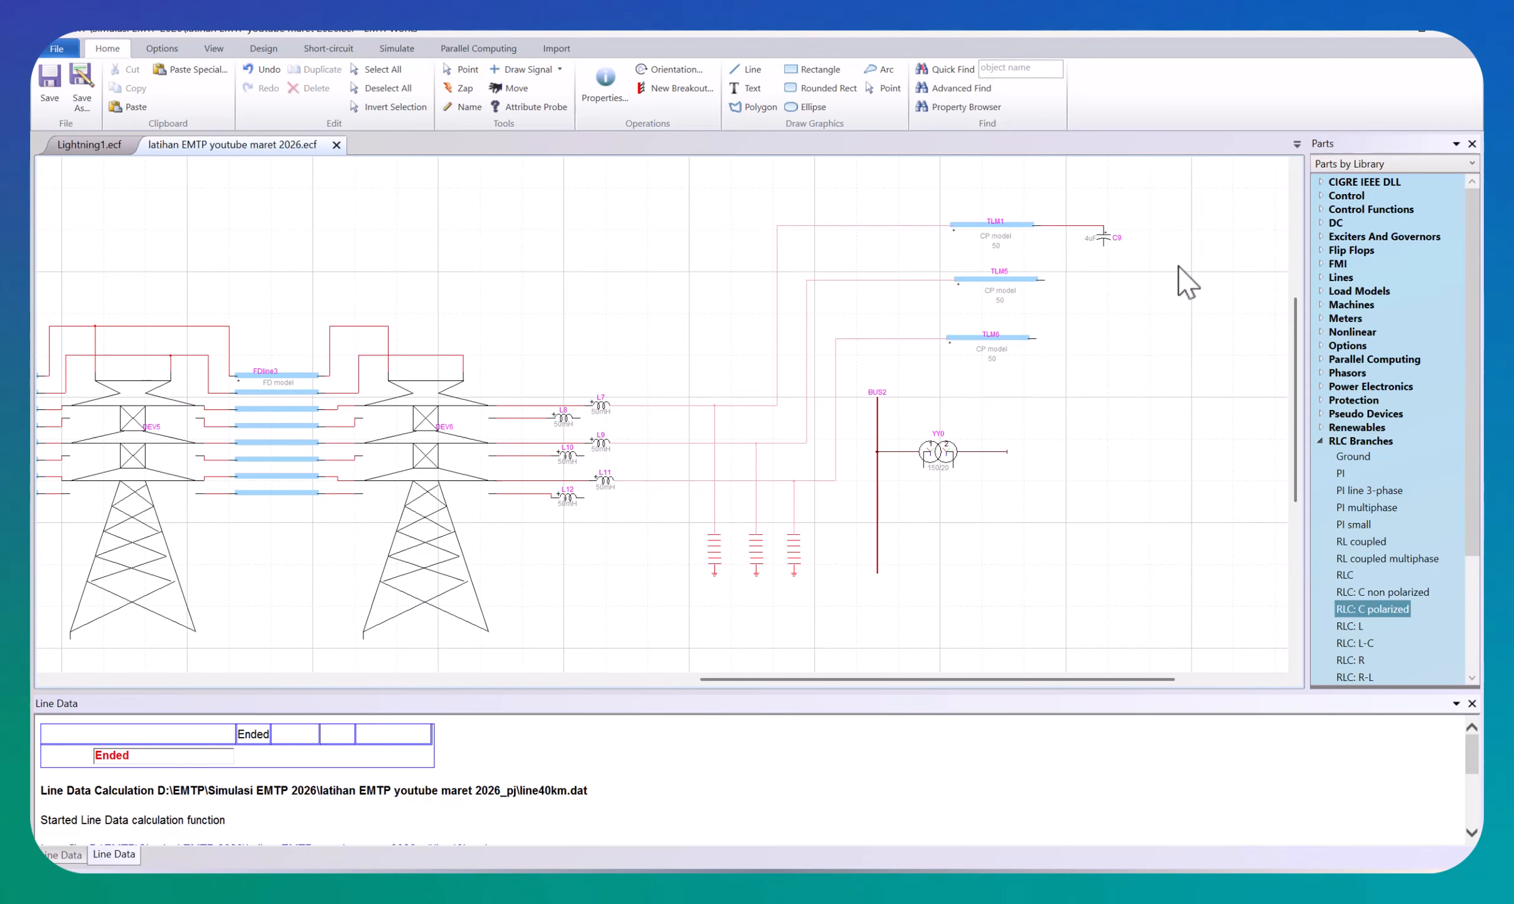
click(1045, 292)
key(ctrl+v)
click(1037, 351)
Step: Move the two copied capacitors away from their CP lines to align roughly beneath the first capacitor
drag(1044, 293, 1099, 293)
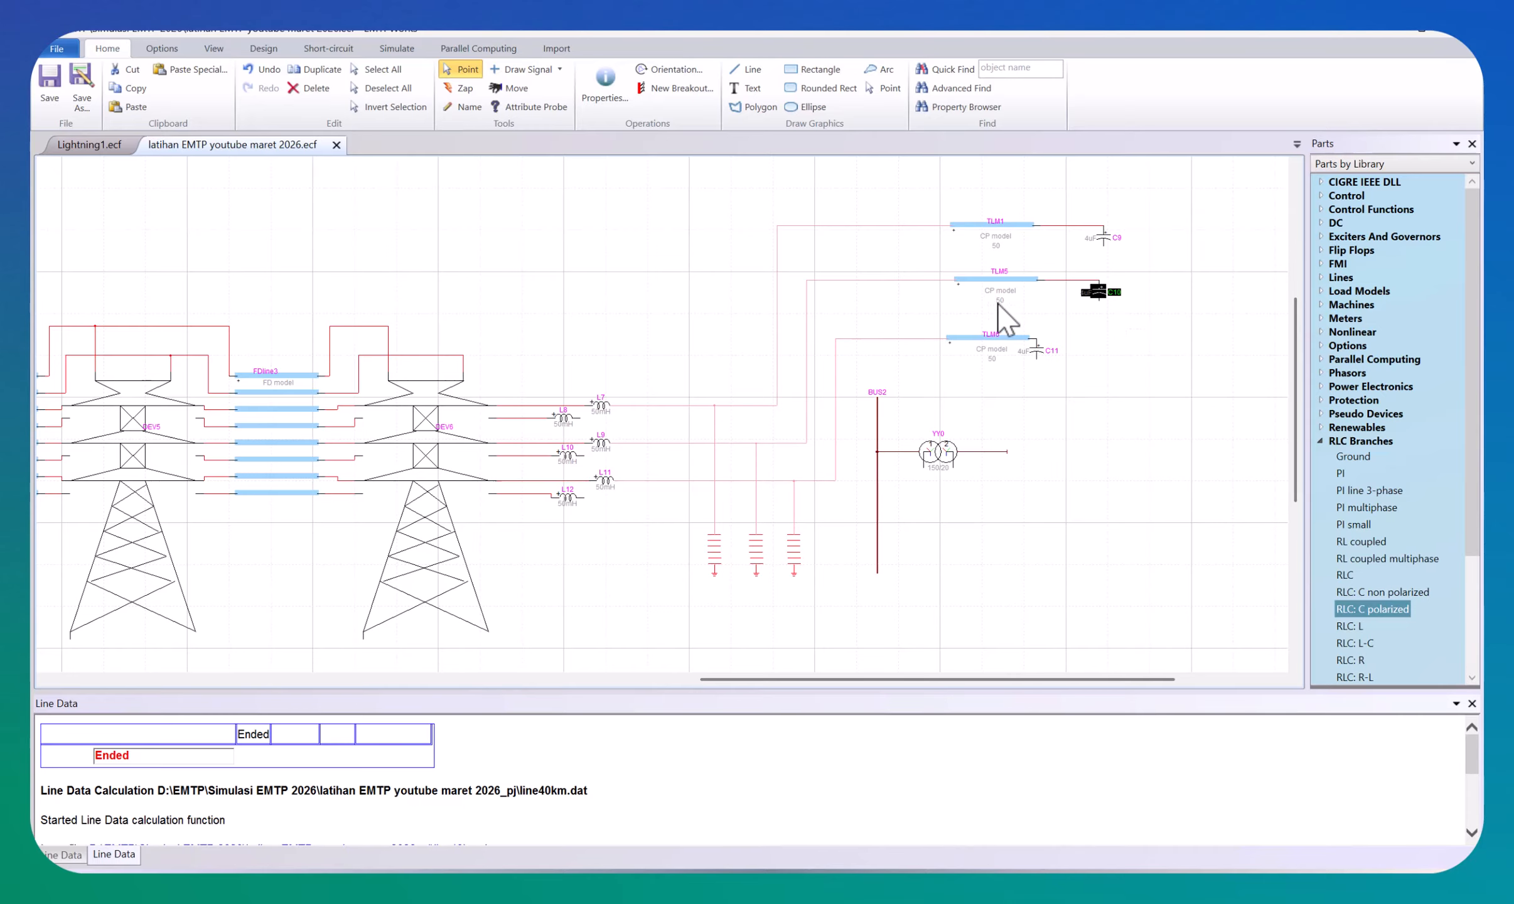
click(1042, 353)
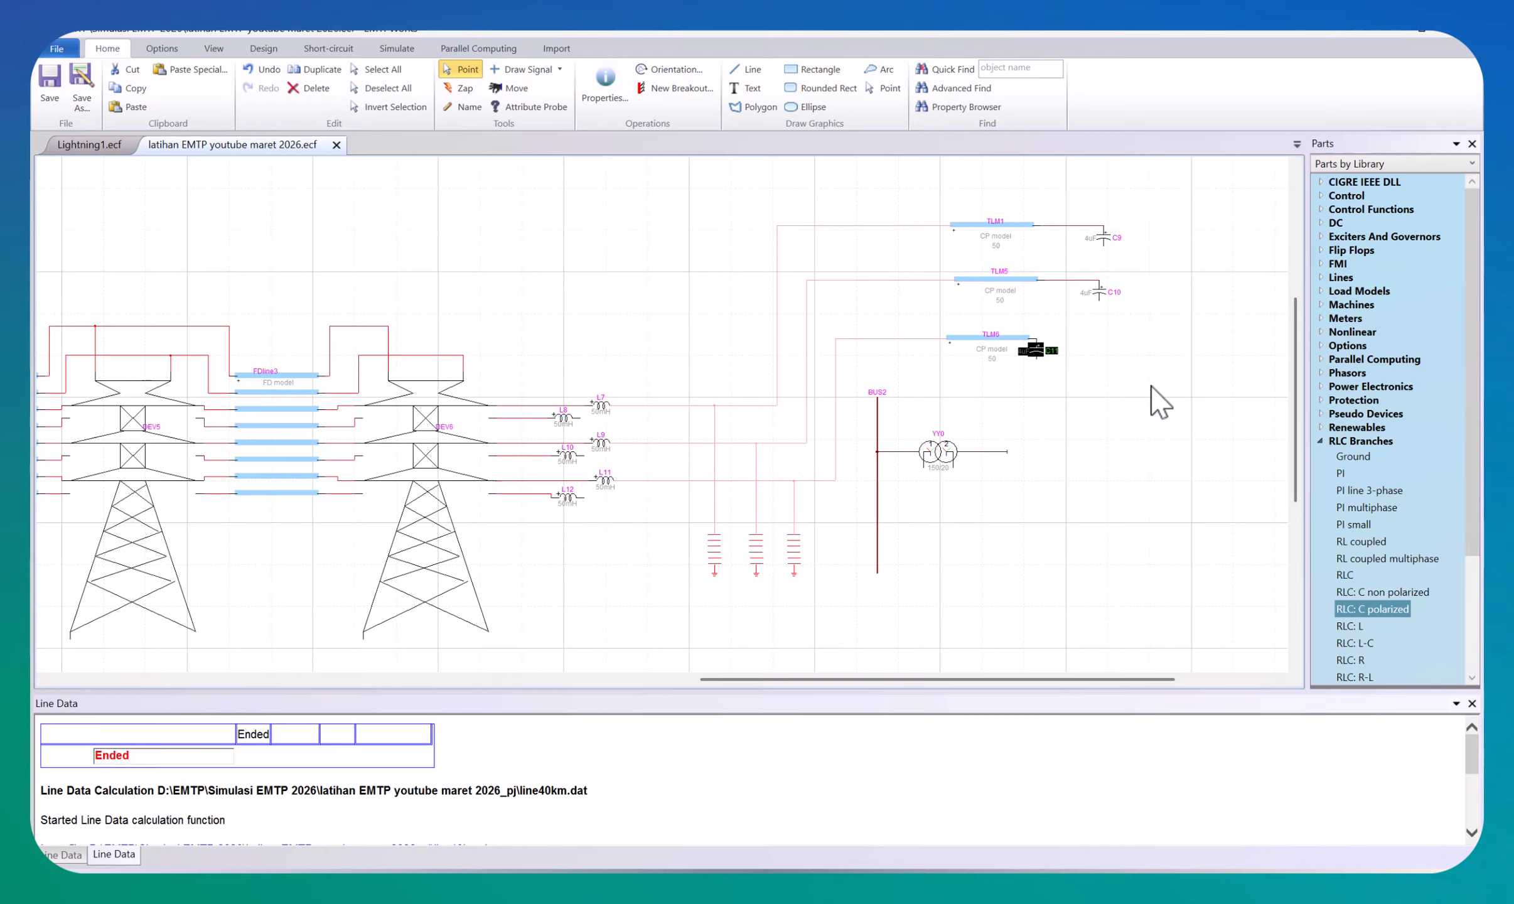
key(Right)
key(Right)
key(Right)
key(Right)
key(Right)
key(Right)
key(Right)
key(Right)
key(Right)
key(Right)
key(Right)
key(Right)
key(Right)
key(Right)
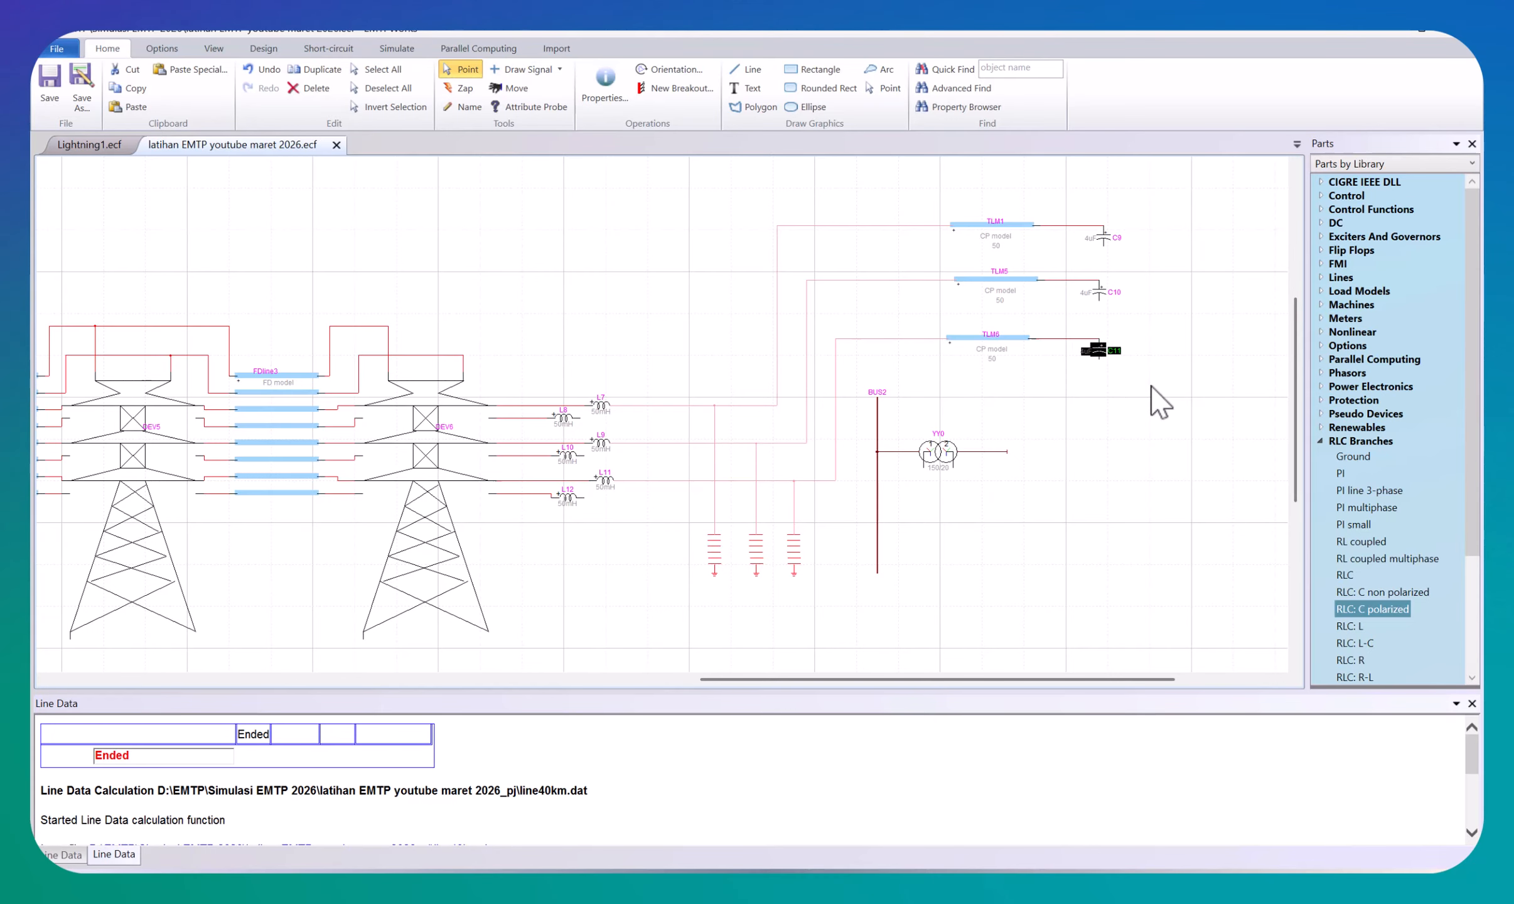
click(1130, 452)
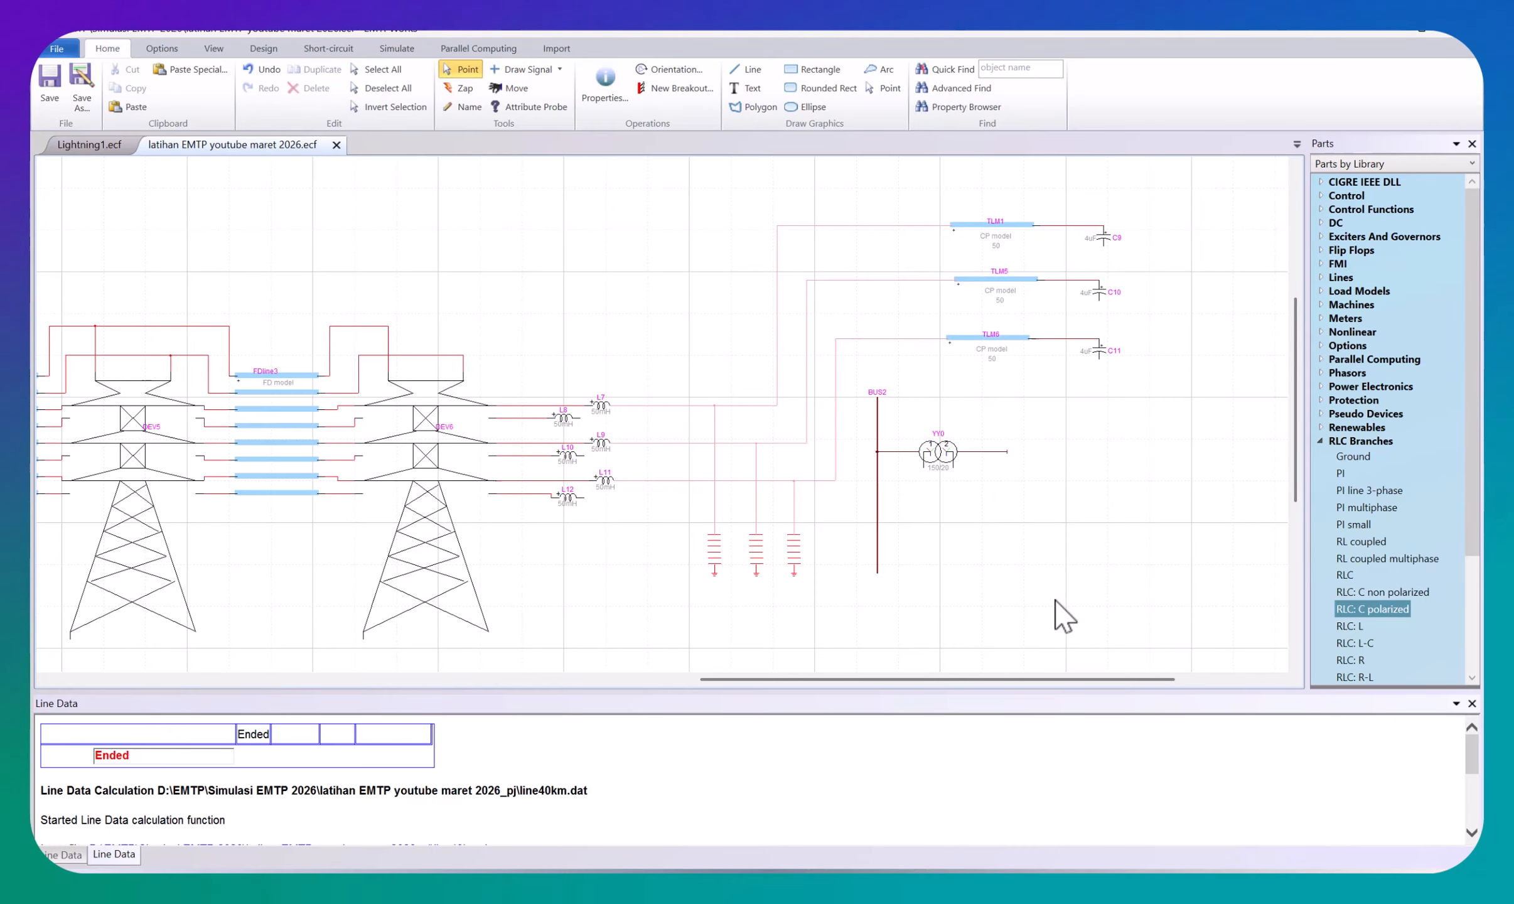
Step: Move BUS2 and the YY0 transformer together down and to the right, clear of the CP lines
drag(862, 375, 1053, 636)
key(Right)
key(Right)
key(Right)
key(Right)
key(Right)
key(Right)
key(Right)
key(Right)
key(Right)
key(Right)
key(Right)
key(Right)
key(Right)
key(Right)
key(Right)
key(Right)
key(Right)
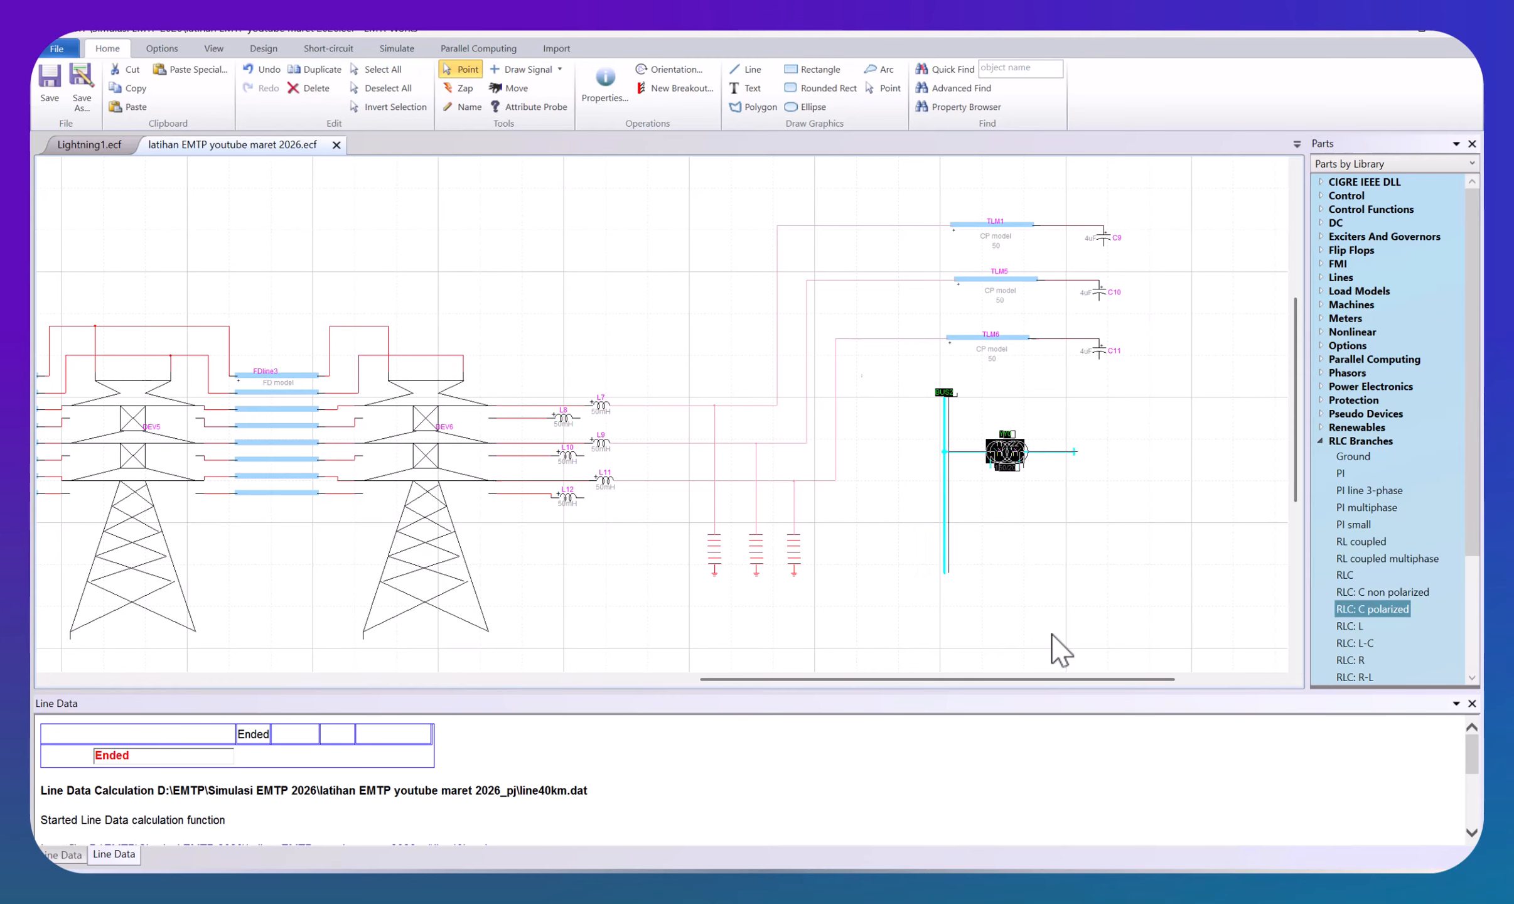
key(Down)
key(Down)
key(Down)
key(Down)
key(Down)
key(Down)
key(Down)
key(Down)
key(Down)
key(Down)
key(Down)
key(Down)
key(Down)
key(Down)
key(Down)
key(Right)
key(Right)
key(Right)
key(Right)
key(Right)
key(Right)
key(Right)
key(Right)
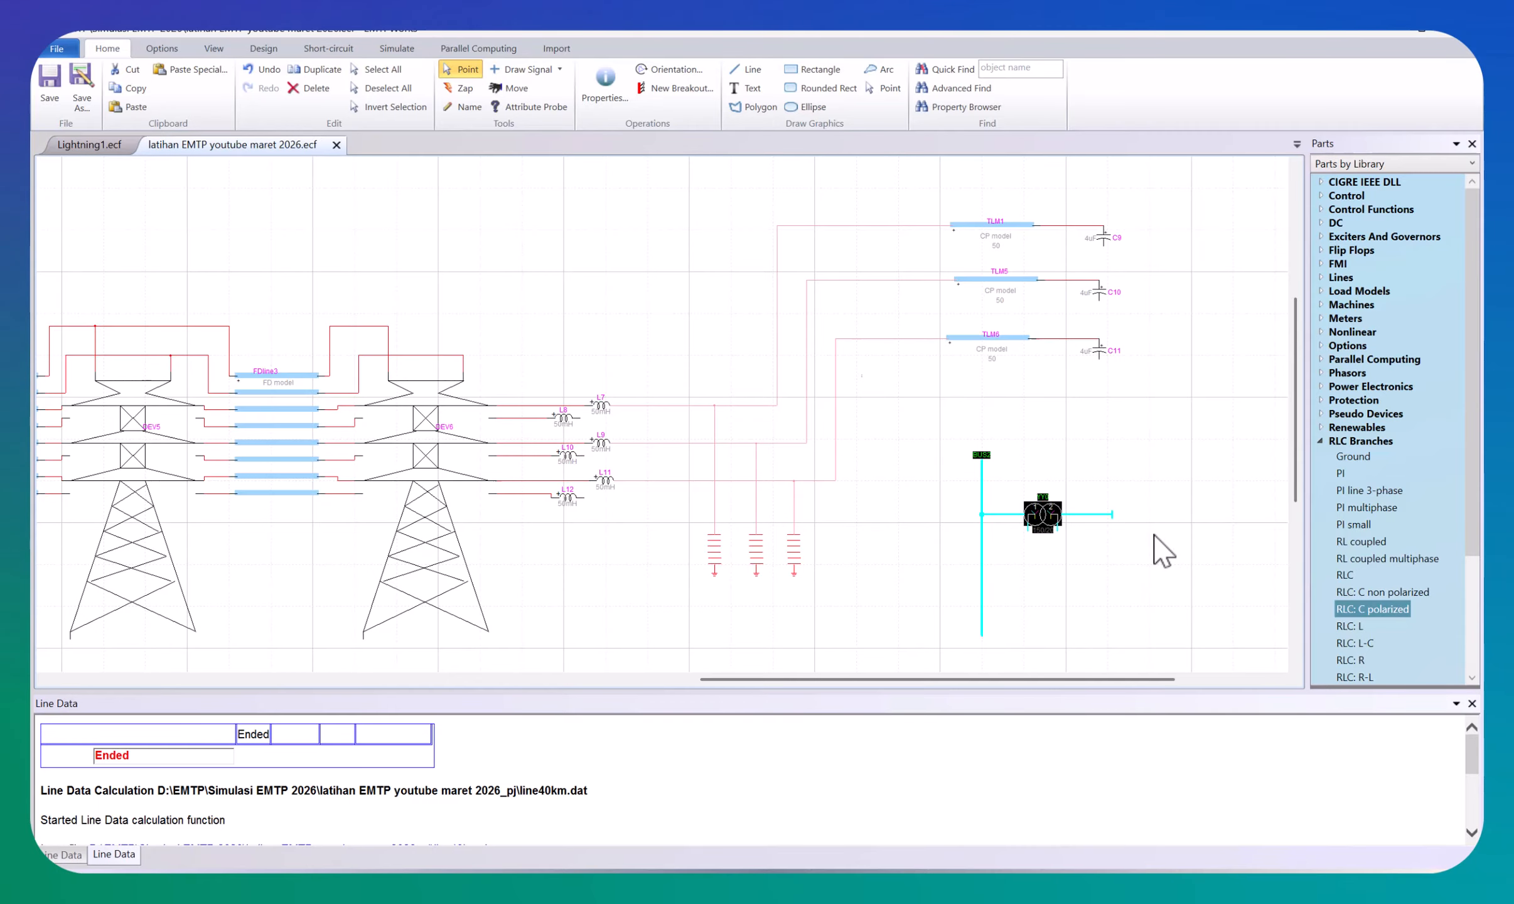
key(Right)
key(Right)
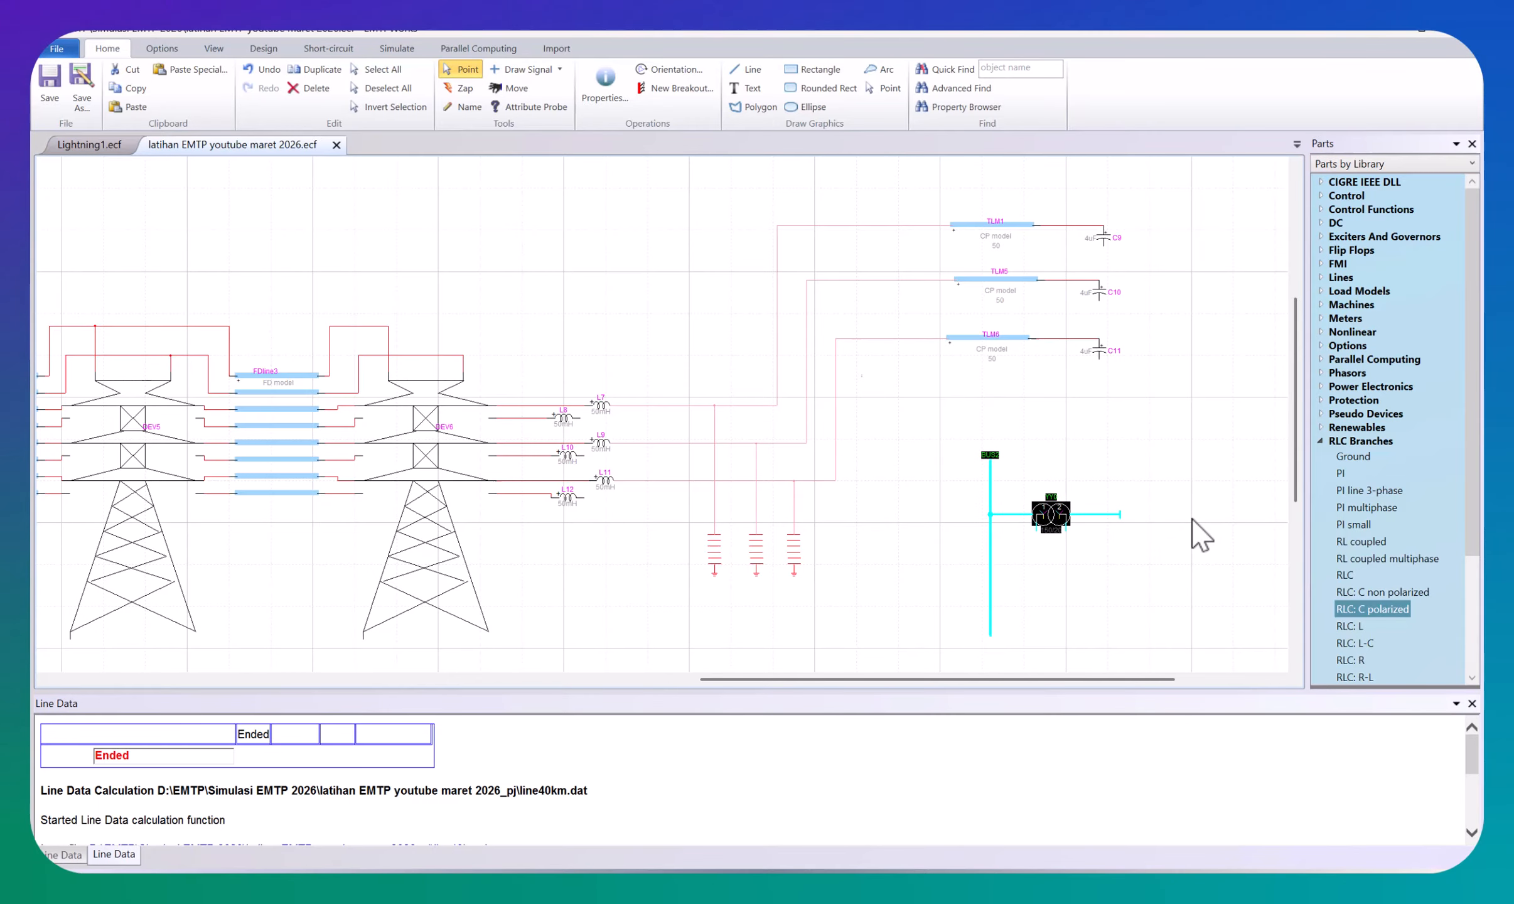
drag(1195, 505, 1031, 548)
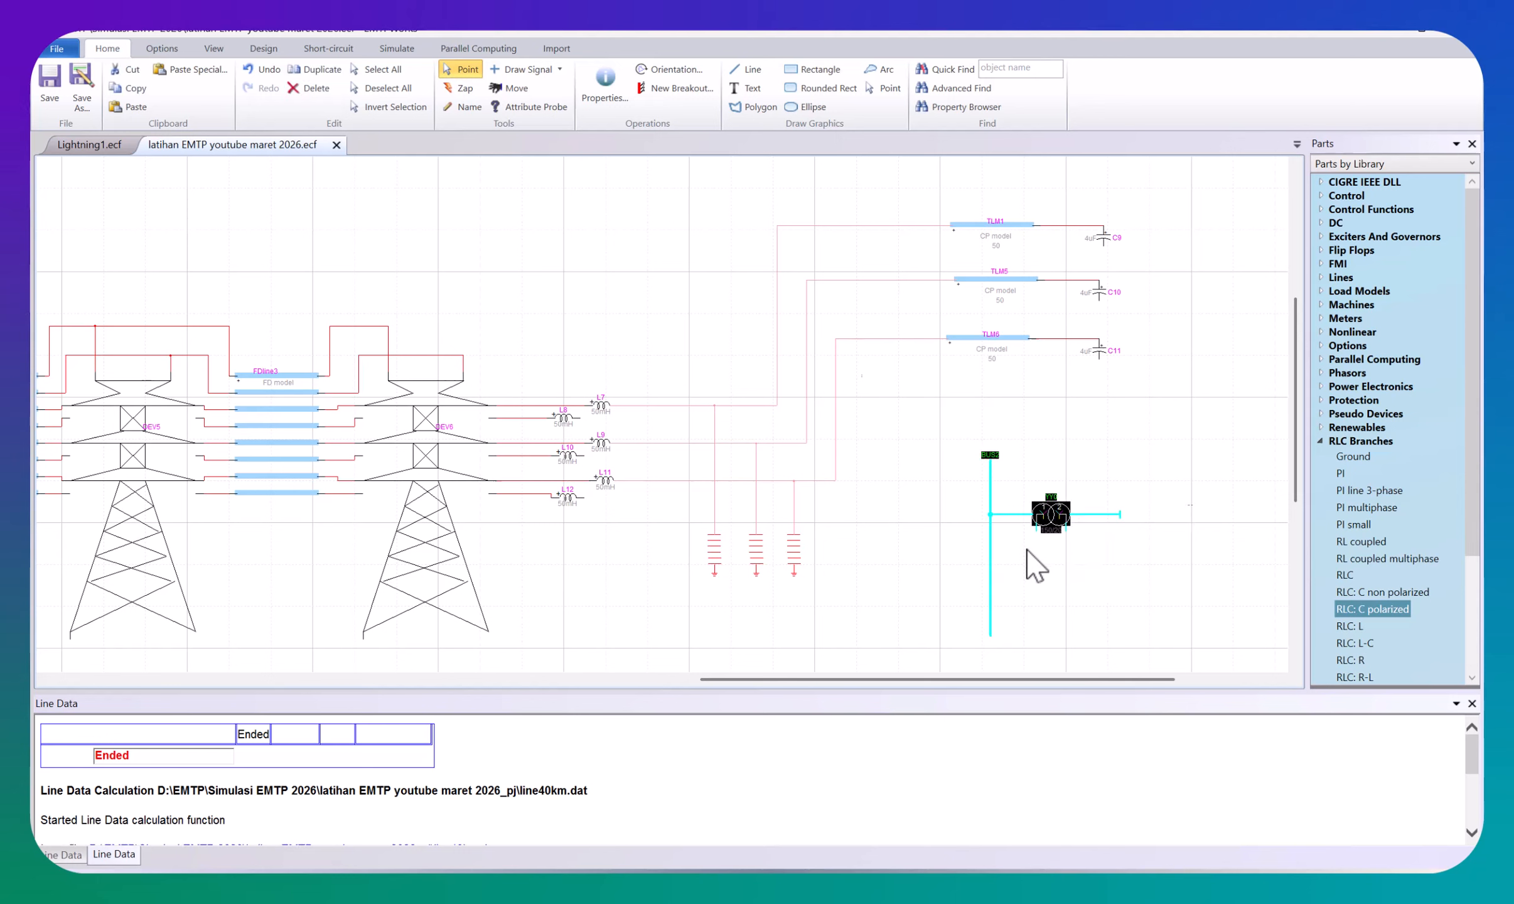
key(Right)
key(Right)
key(Right)
key(Right)
key(Right)
key(Right)
key(Right)
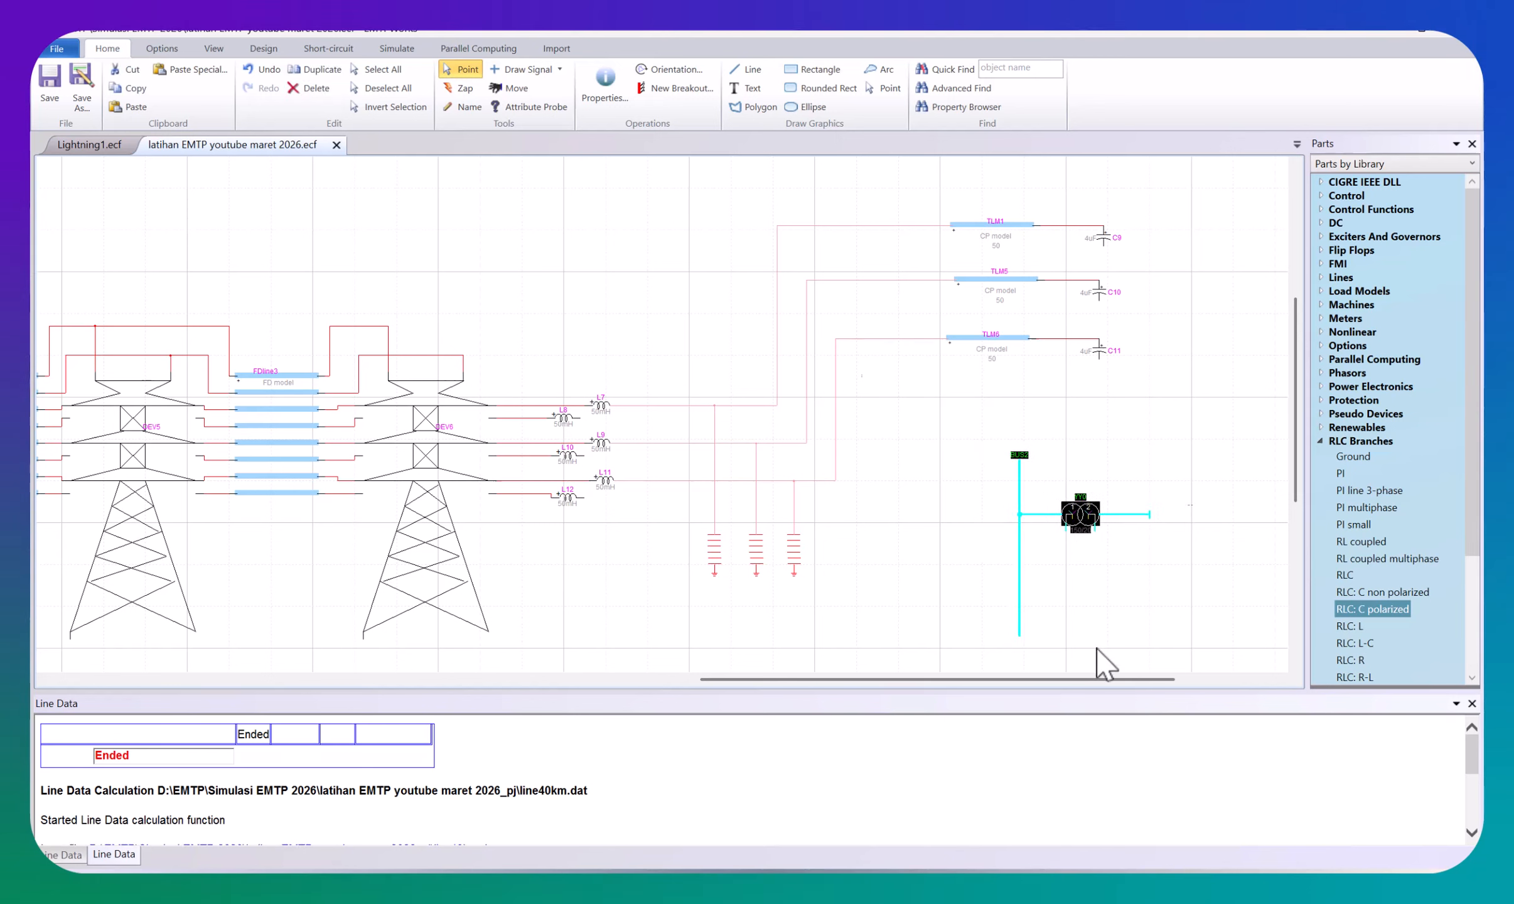
click(1138, 602)
Step: Place three copies of capacitor C11 around the transformer: one above it and one below each of its two sides
click(1099, 353)
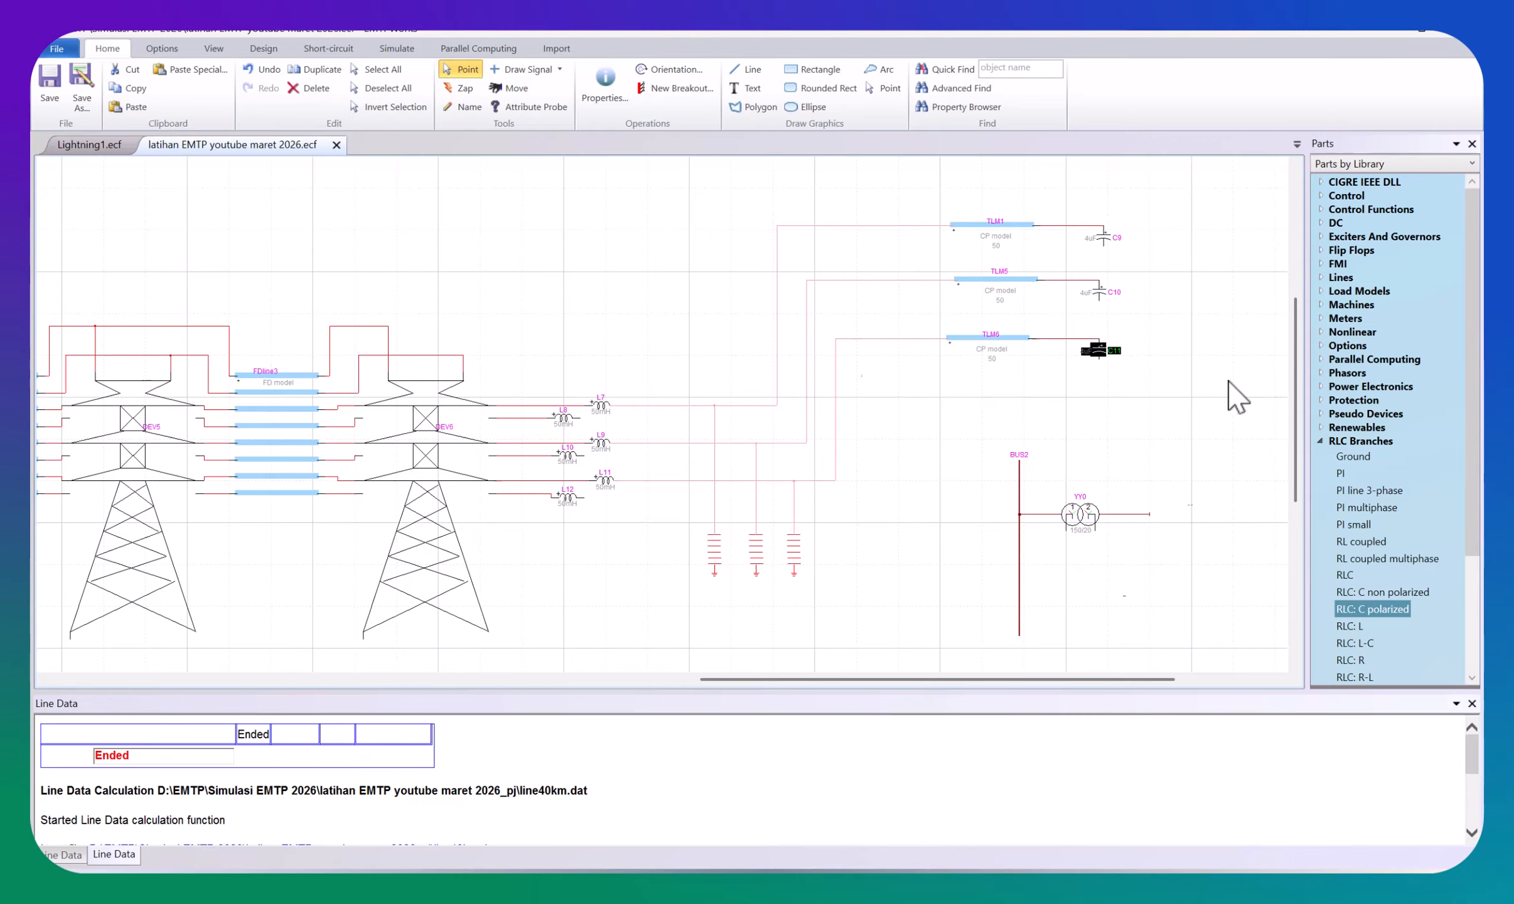
key(ctrl+v)
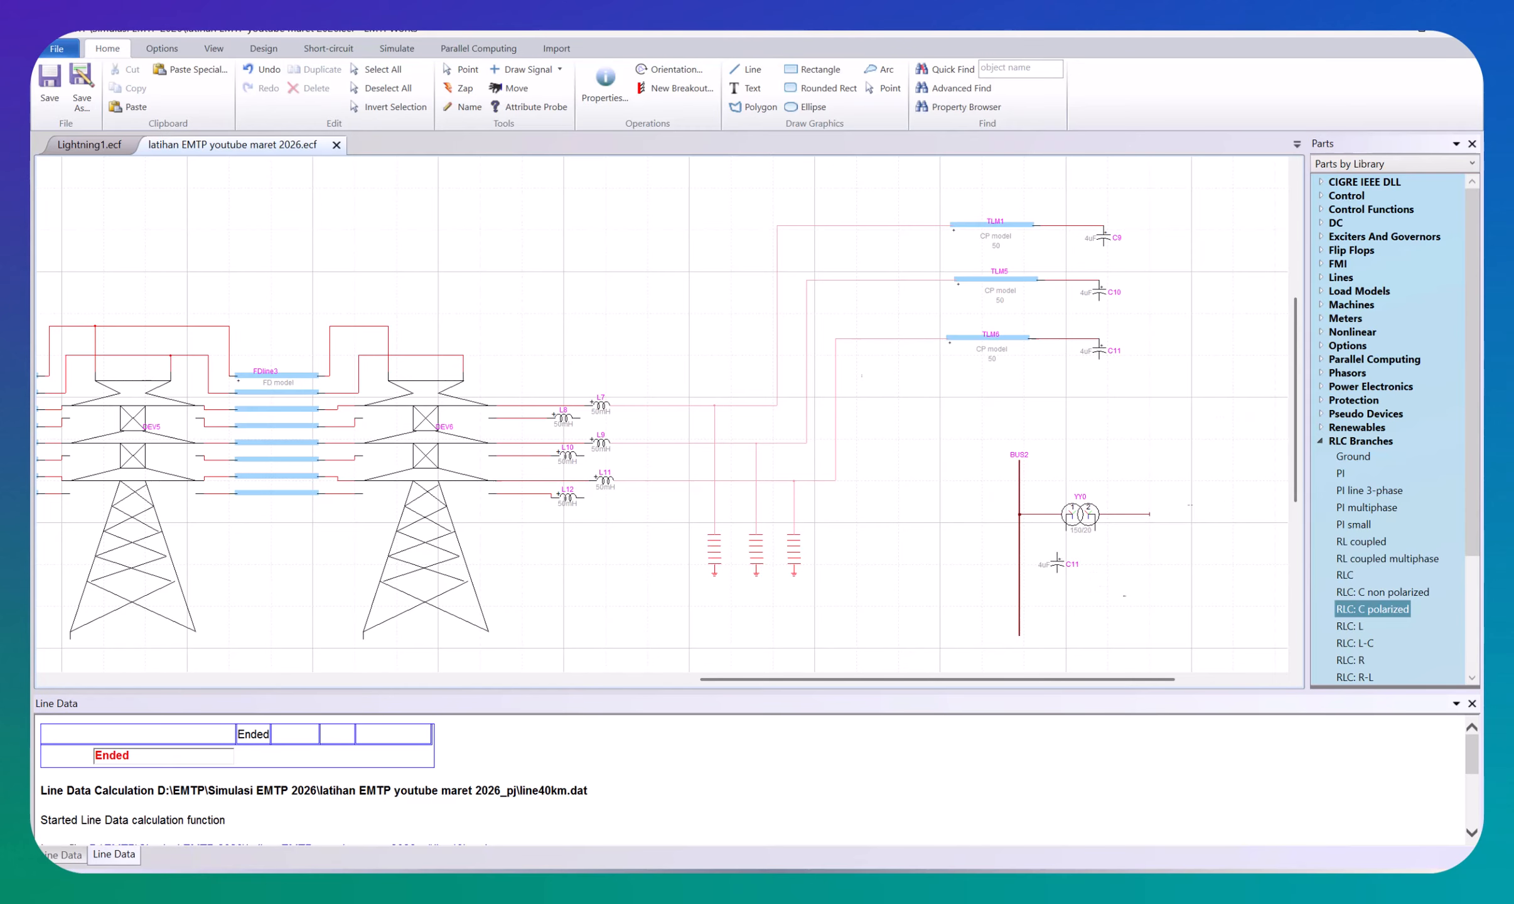
click(1046, 559)
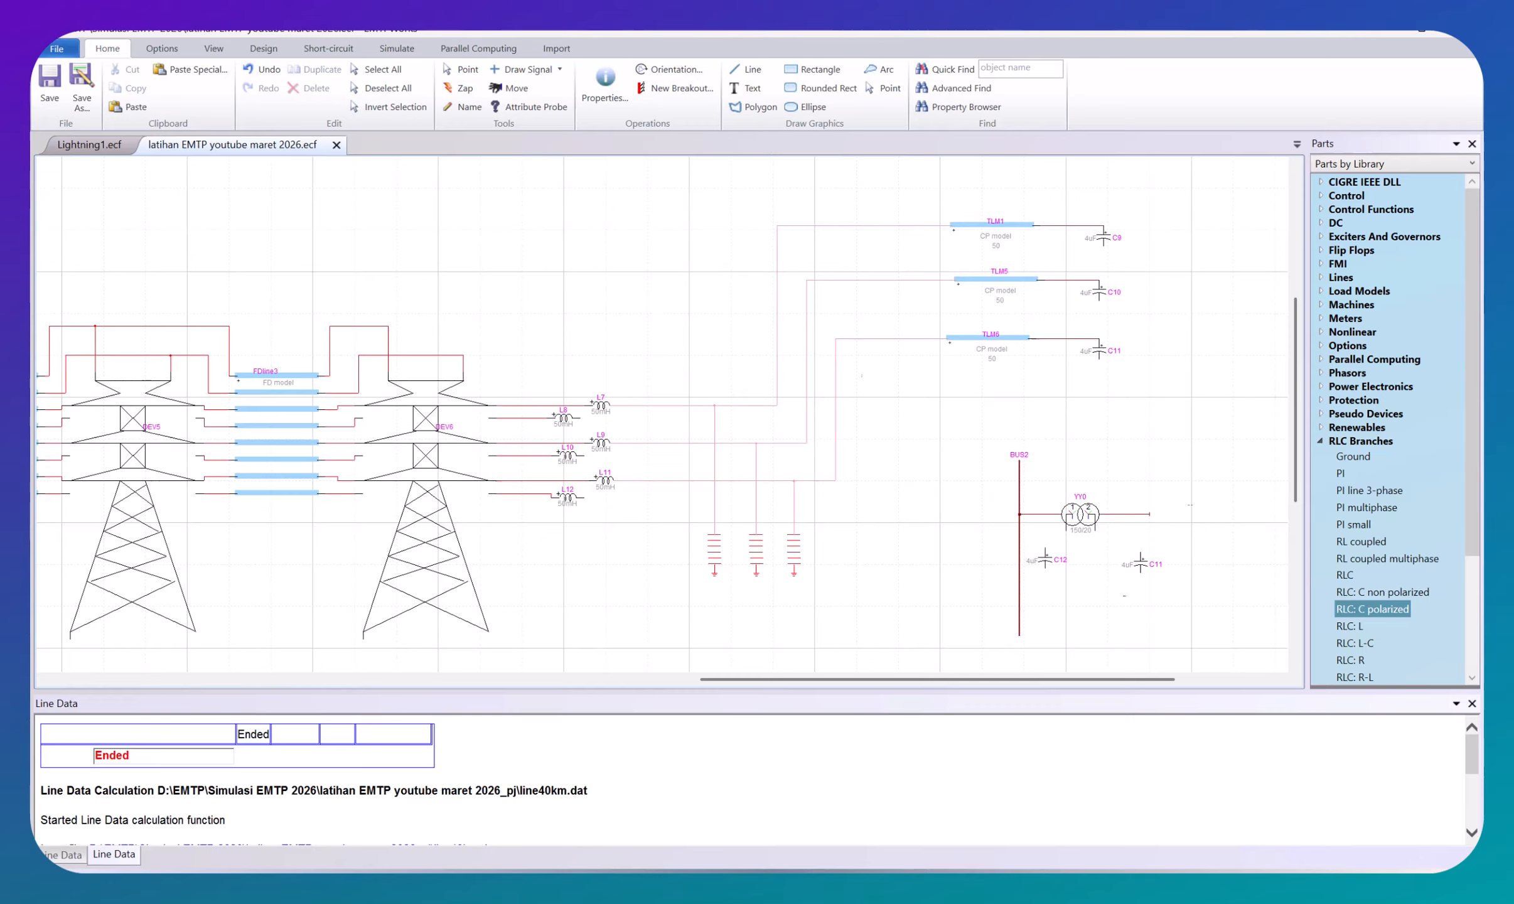
click(1141, 564)
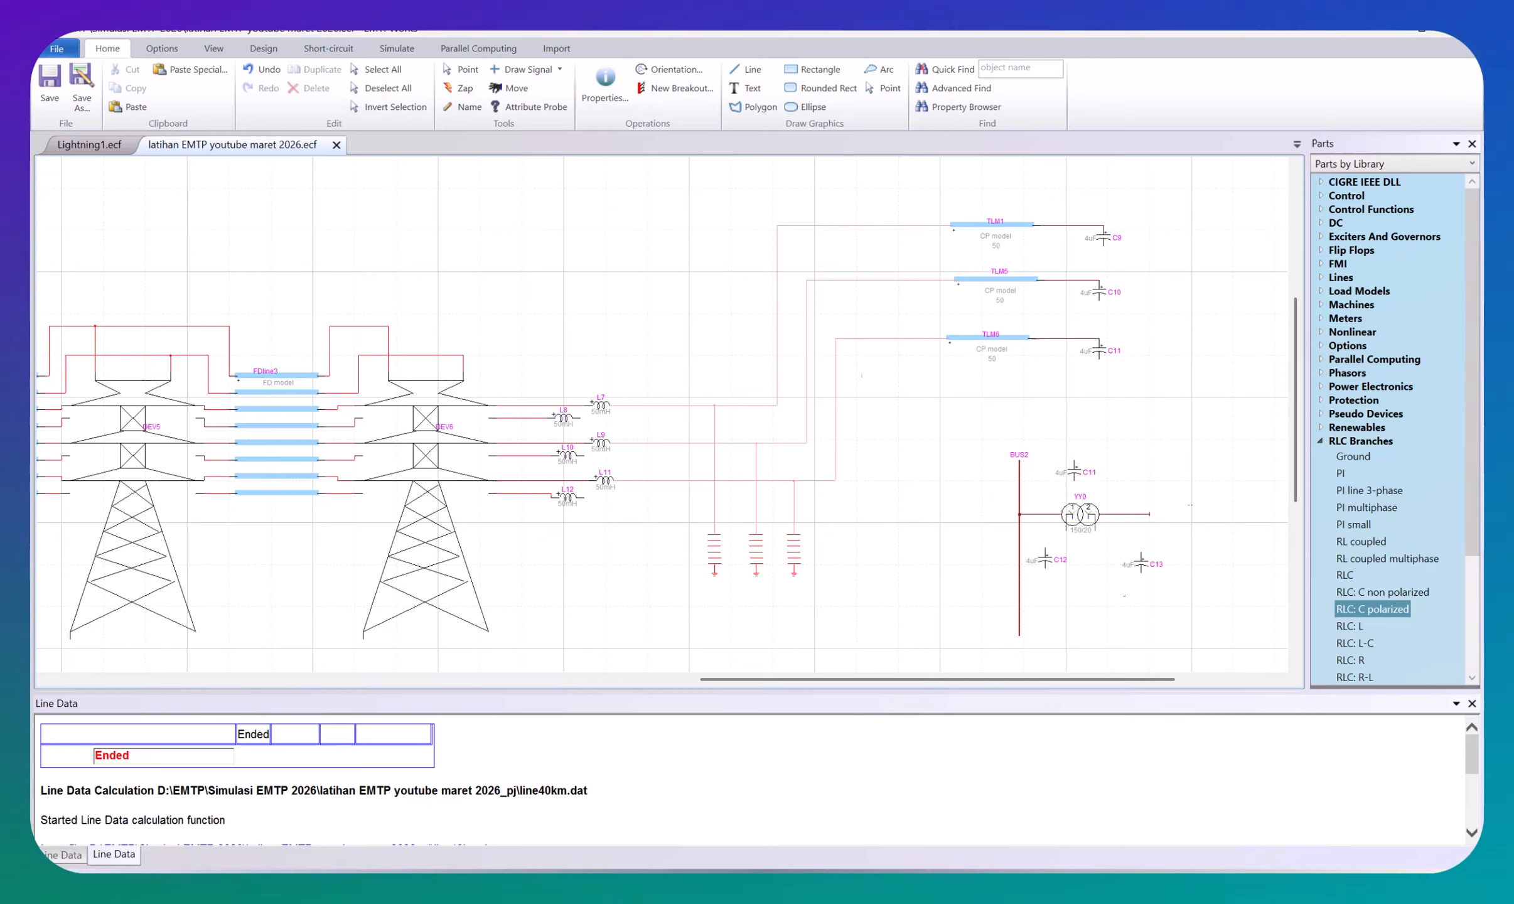
click(1074, 469)
key(Escape)
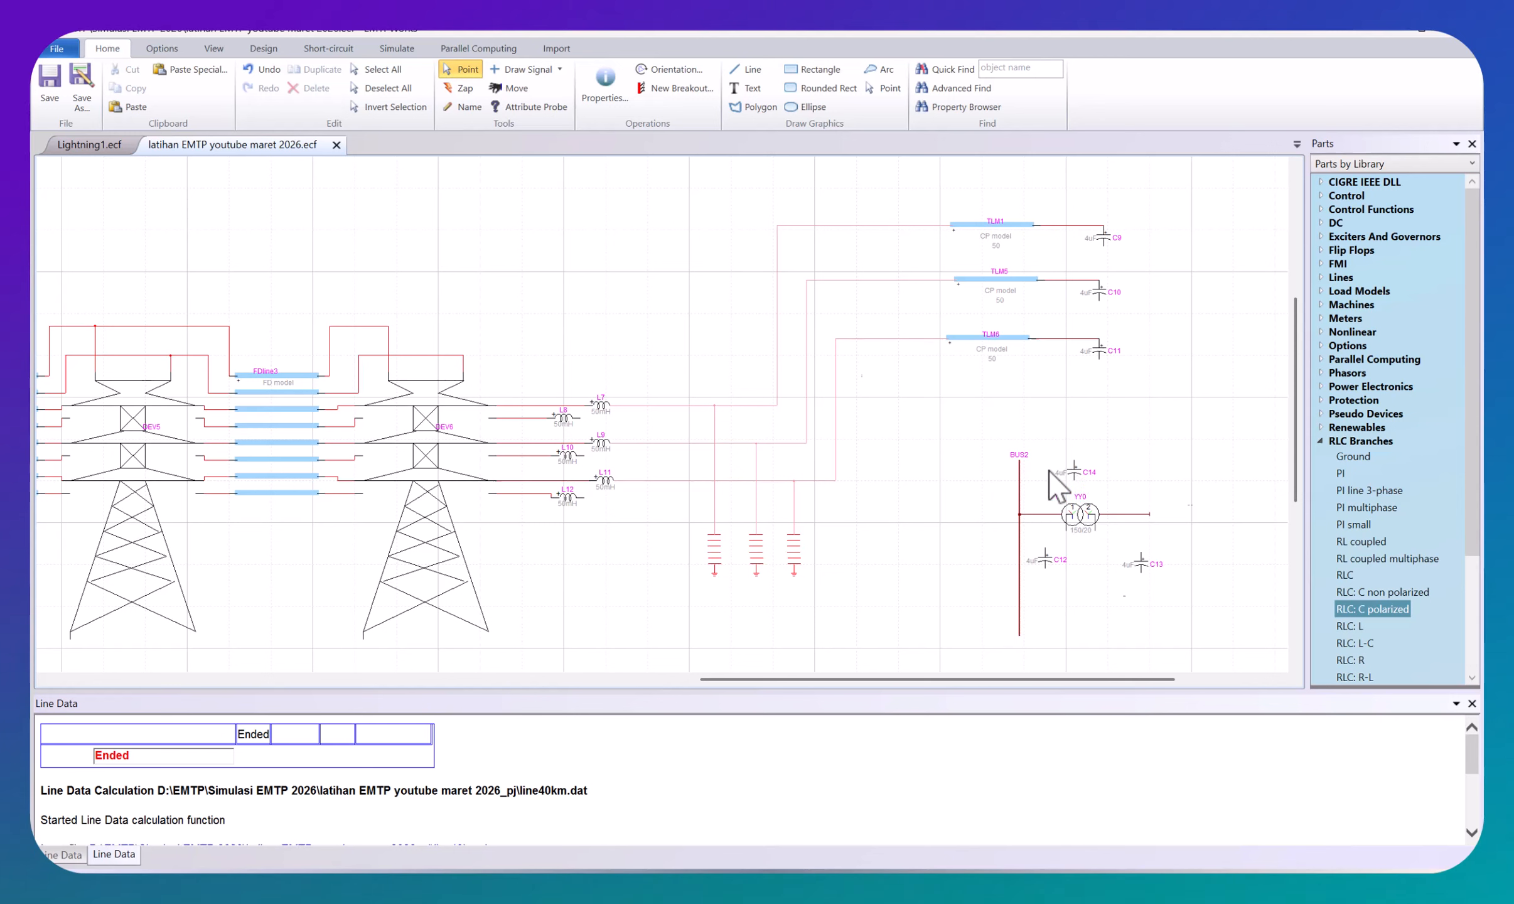
Step: Rotate the capacitor above the transformer right, flip it horizontally, and wire it across the transformer's two terminals
click(1073, 471)
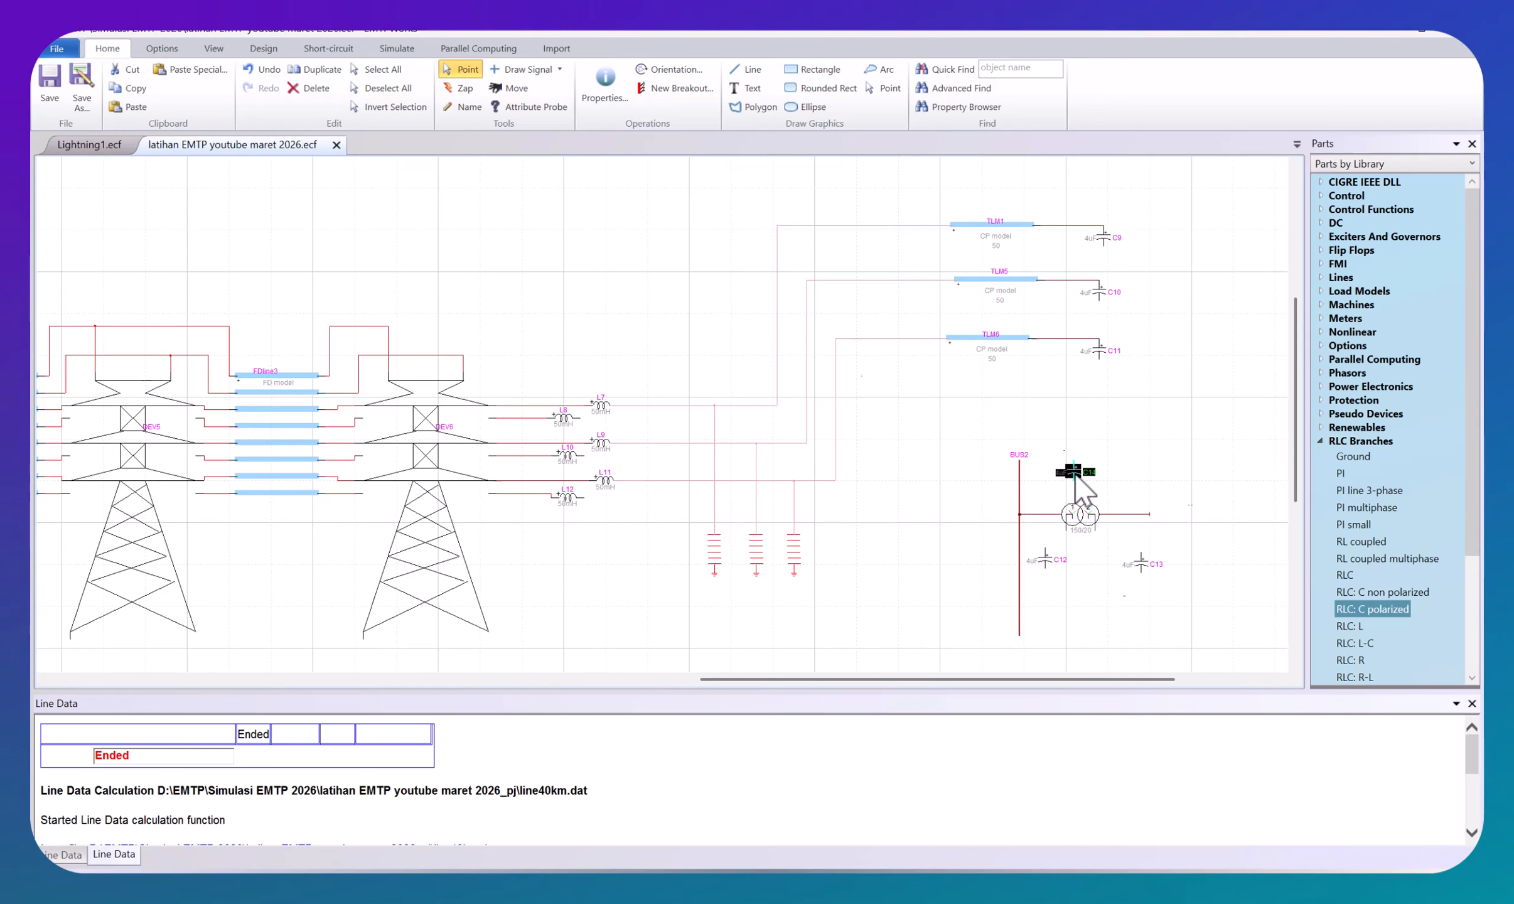
right_click(1074, 472)
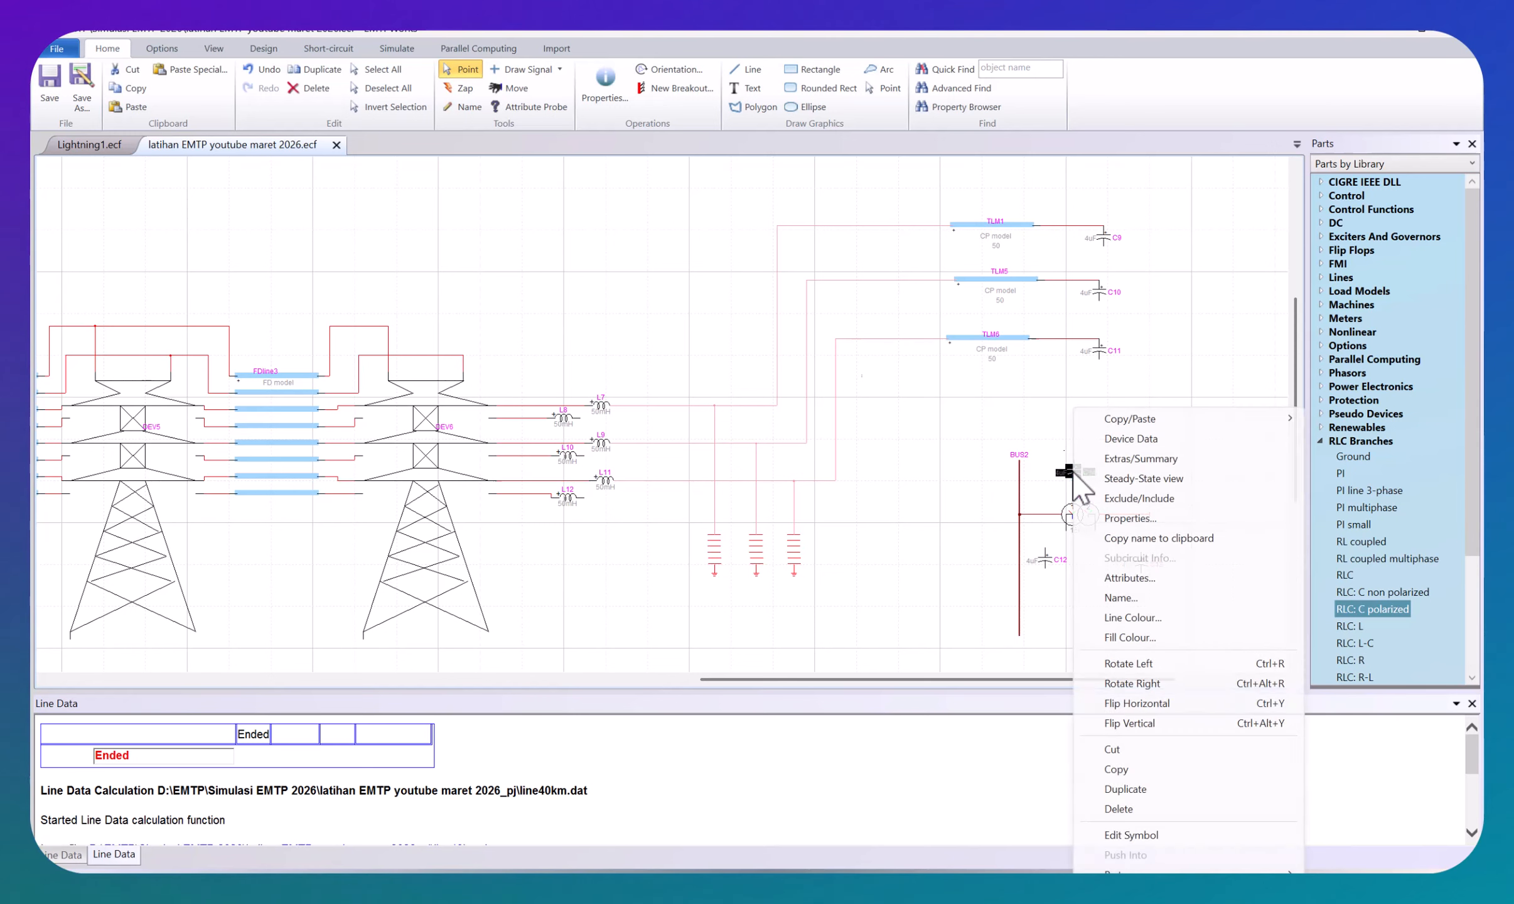
click(1134, 683)
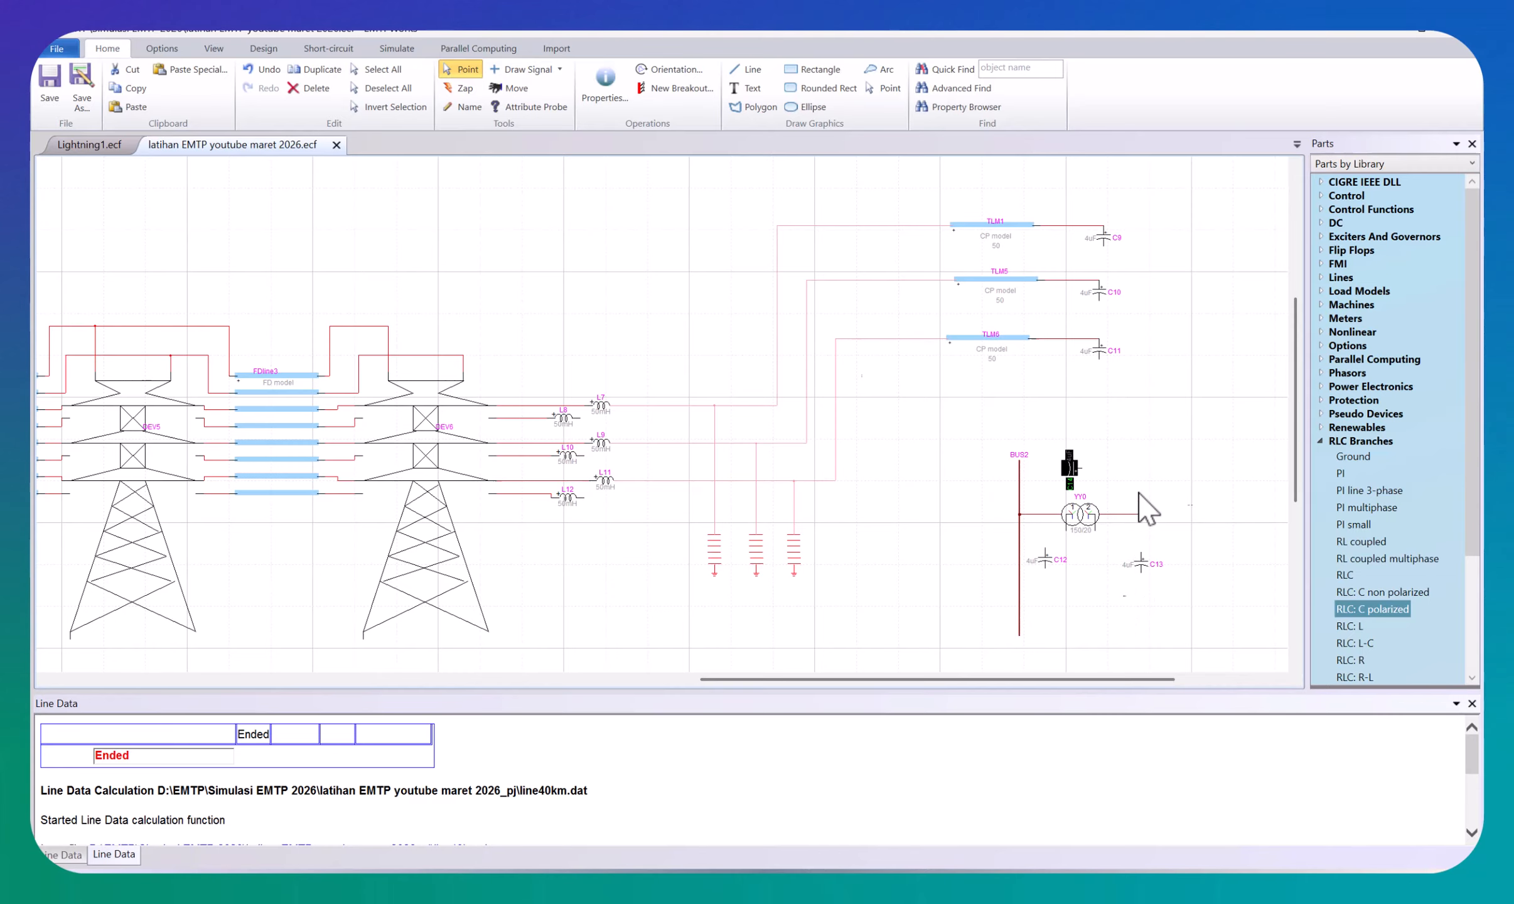
right_click(1072, 476)
click(1127, 702)
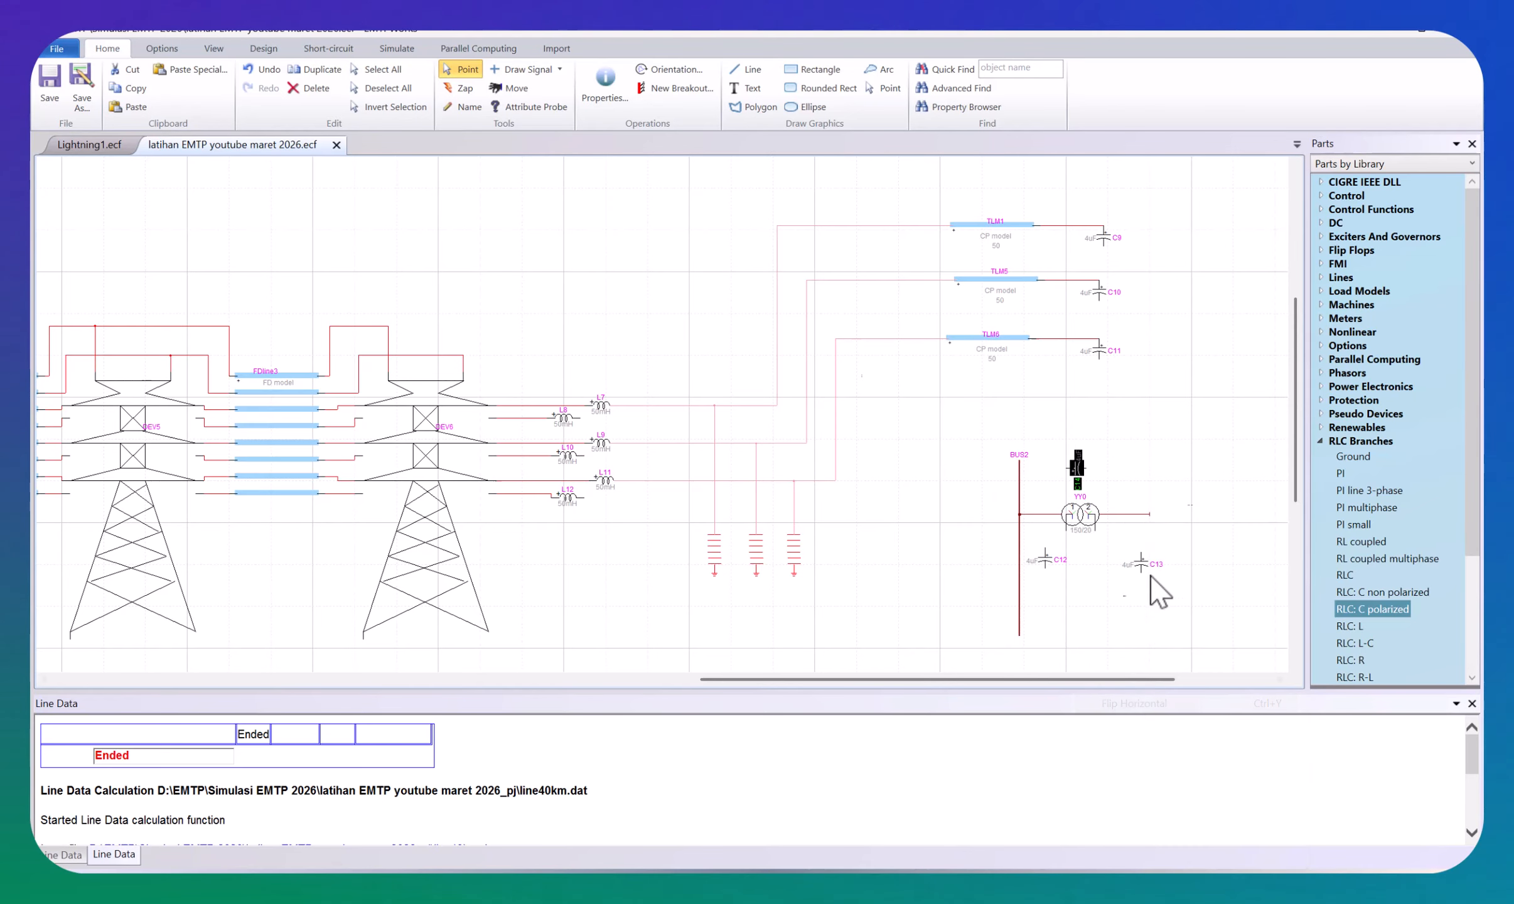
drag(1067, 469, 1125, 514)
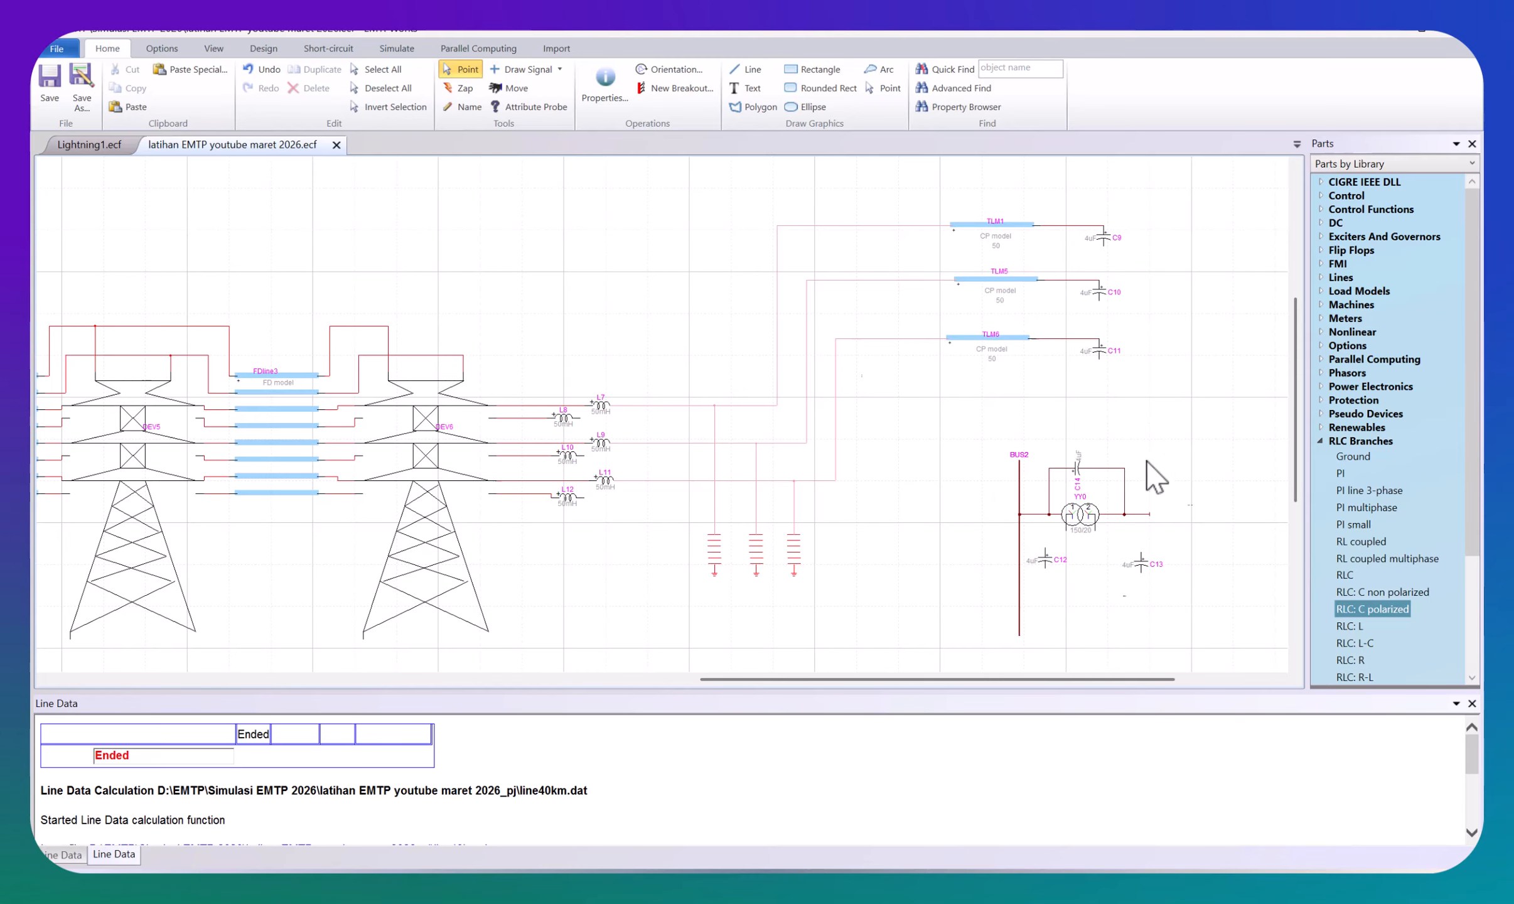
Step: Set the capacitance of C14, above the transformer, to 15 in all three phases
double_click(1079, 468)
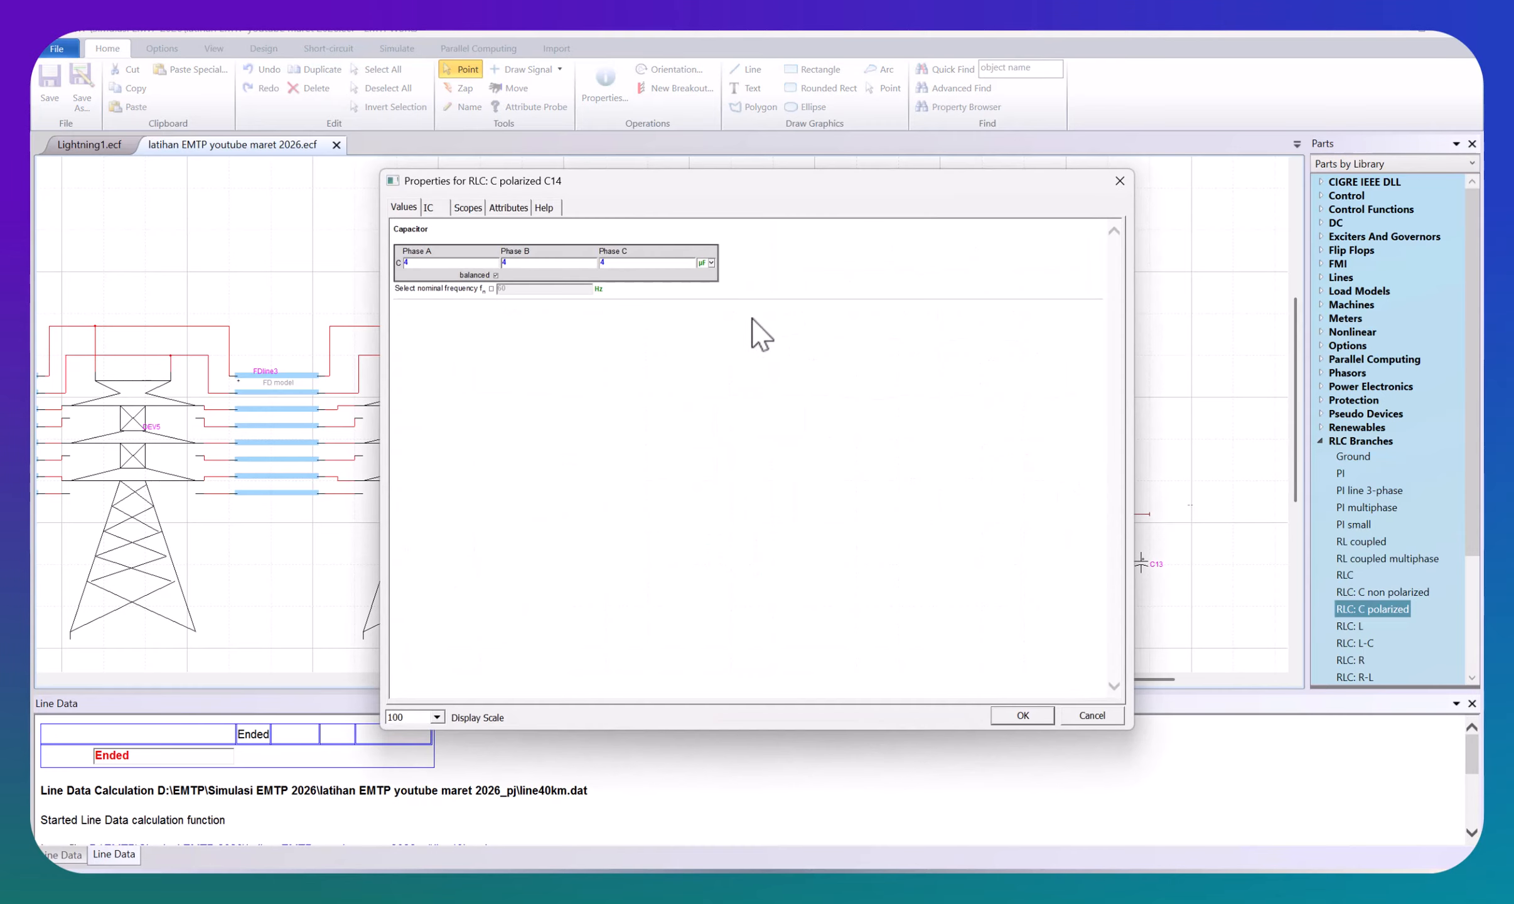
click(440, 262)
text(15)
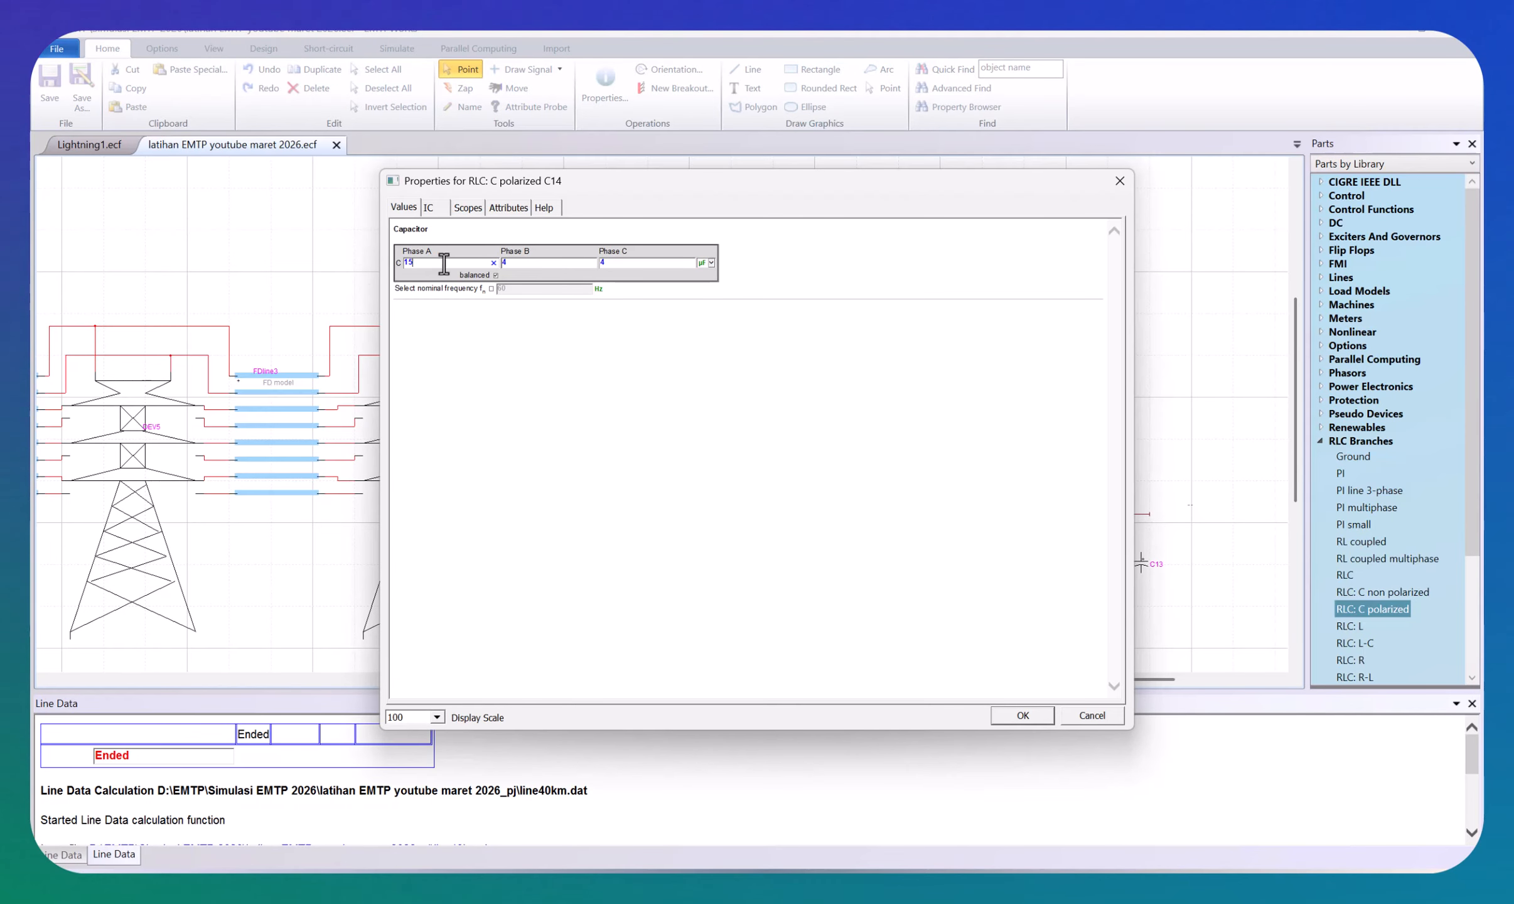
click(520, 262)
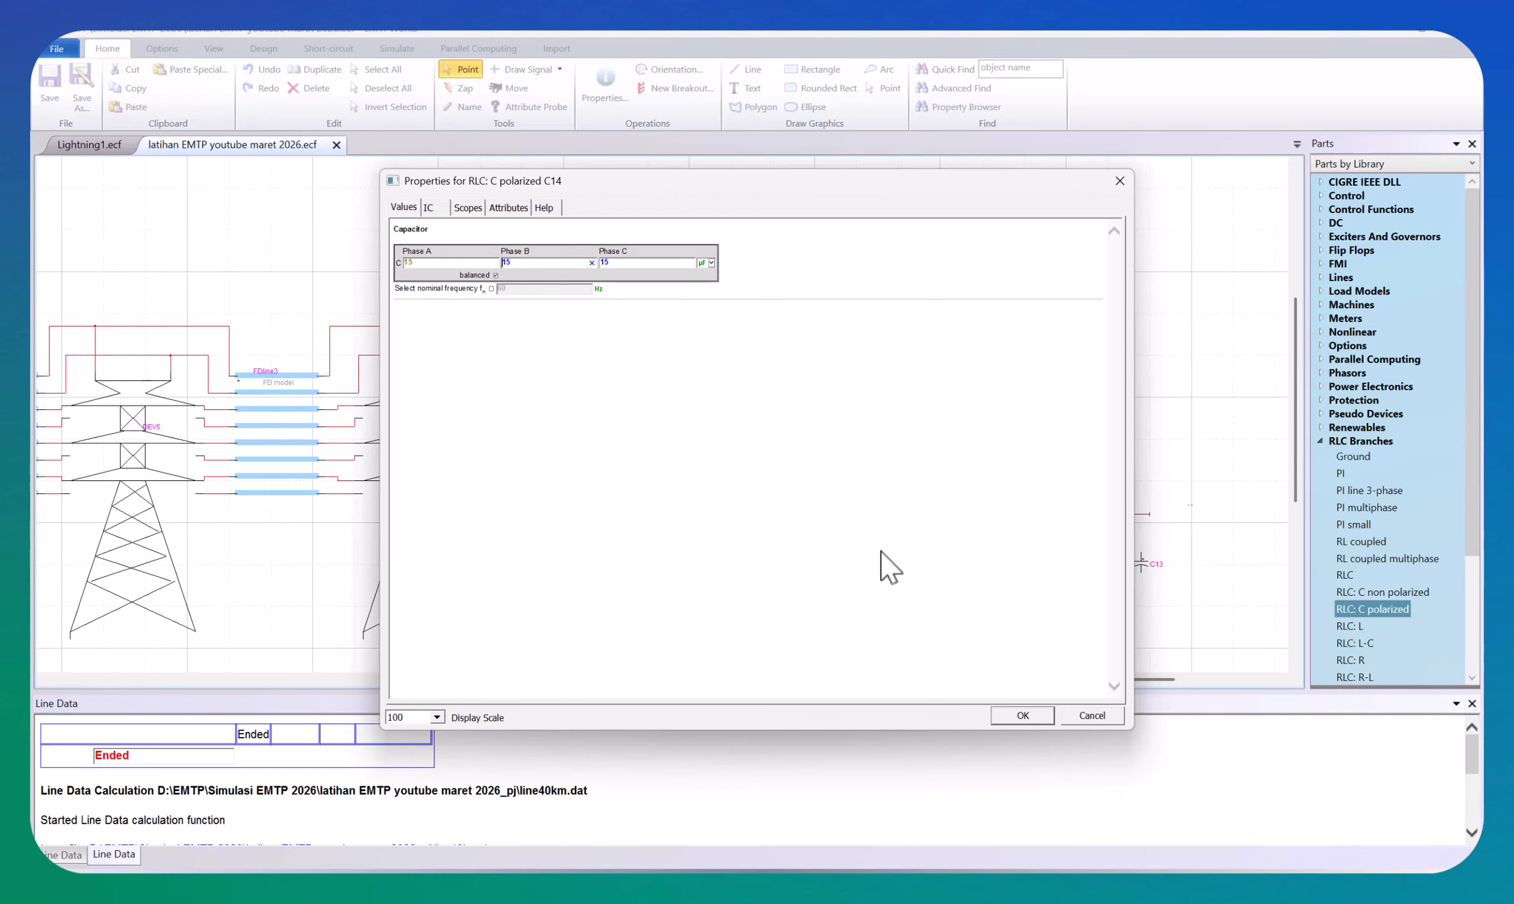
click(1014, 720)
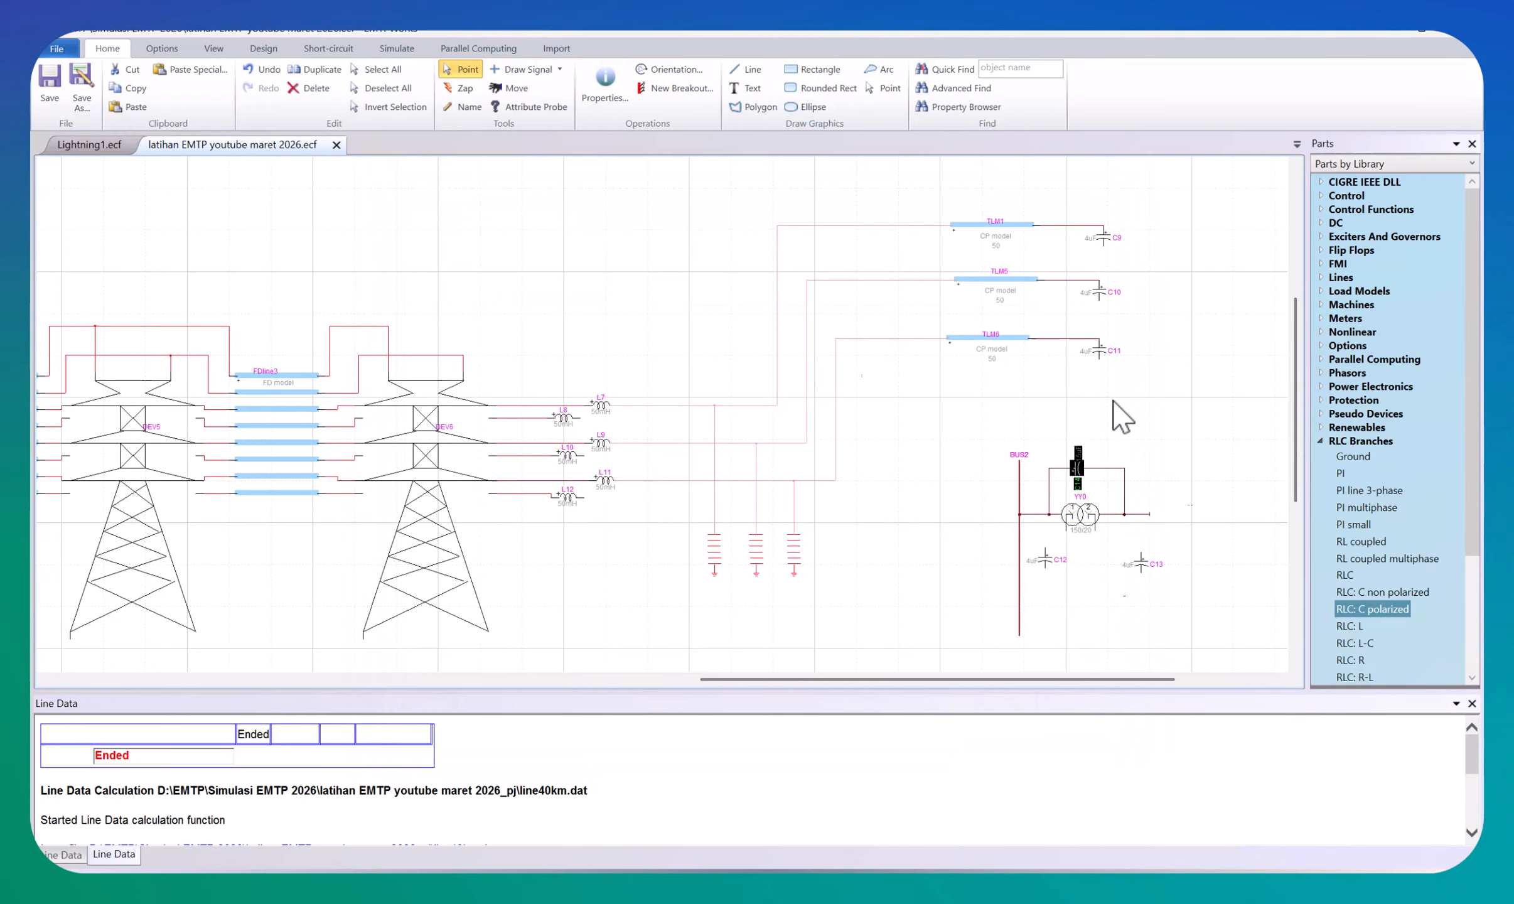
Step: Set capacitor C12, below the transformer's BUS2 side, to 5 nF
double_click(1047, 561)
drag(472, 254, 448, 258)
text(5)
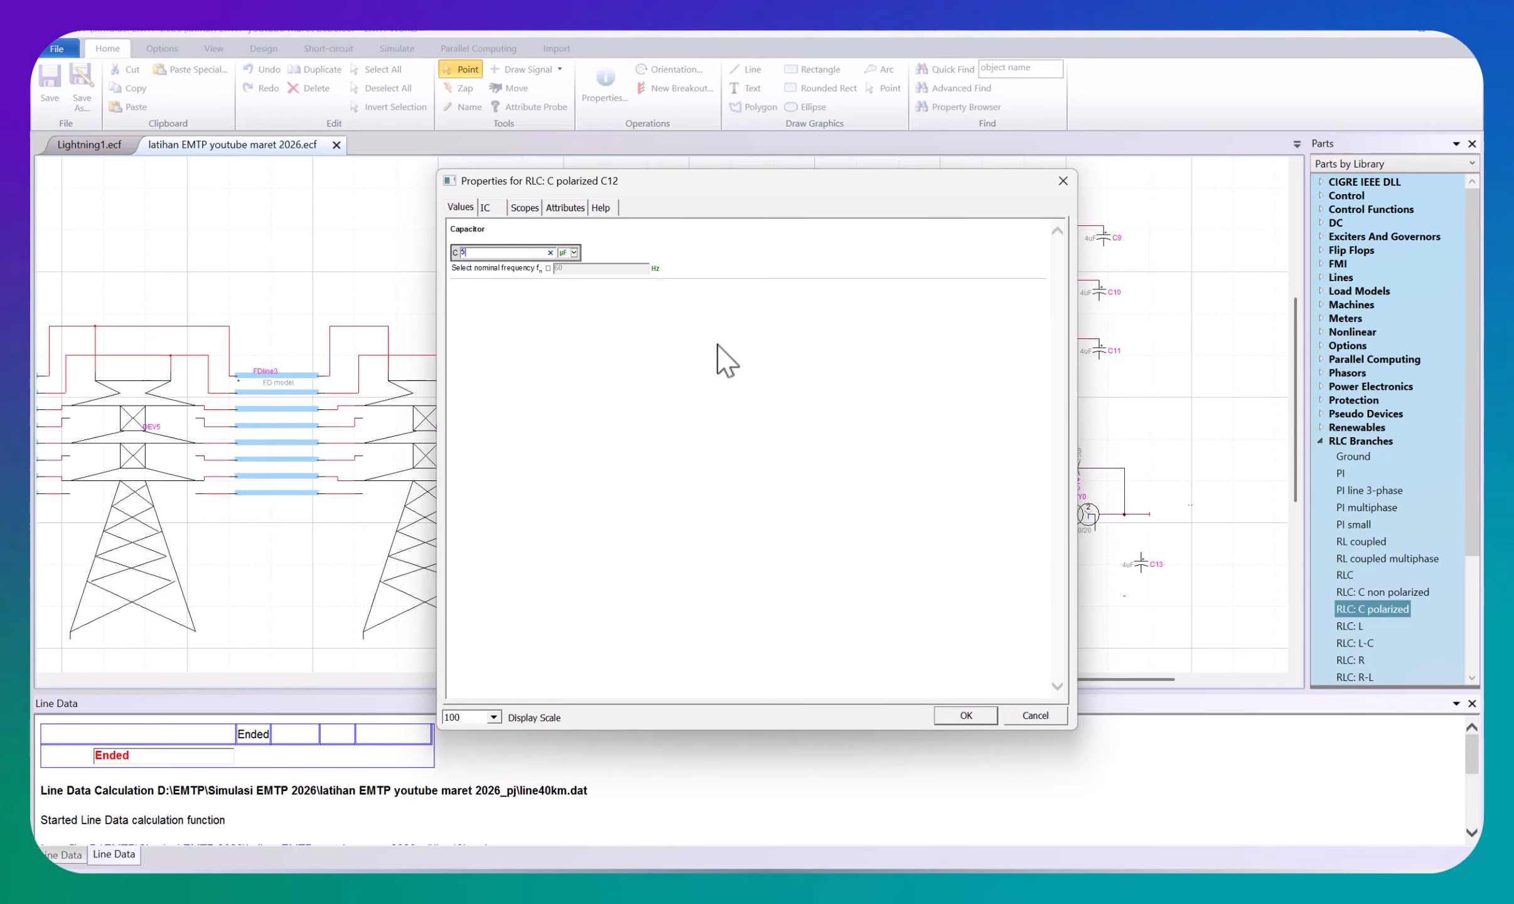
click(574, 253)
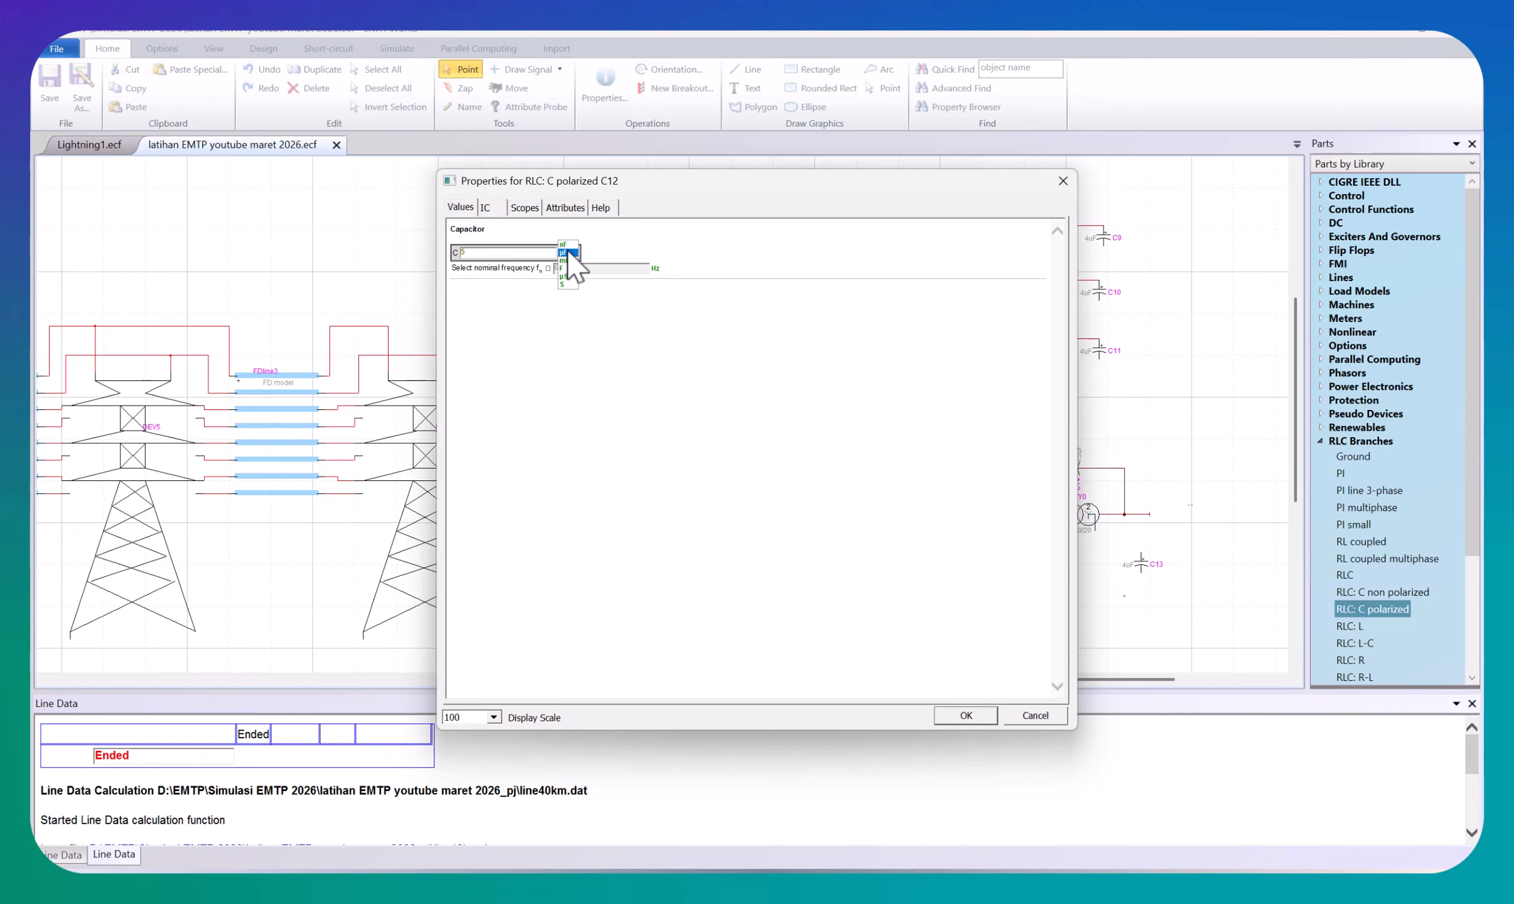
click(568, 263)
click(967, 716)
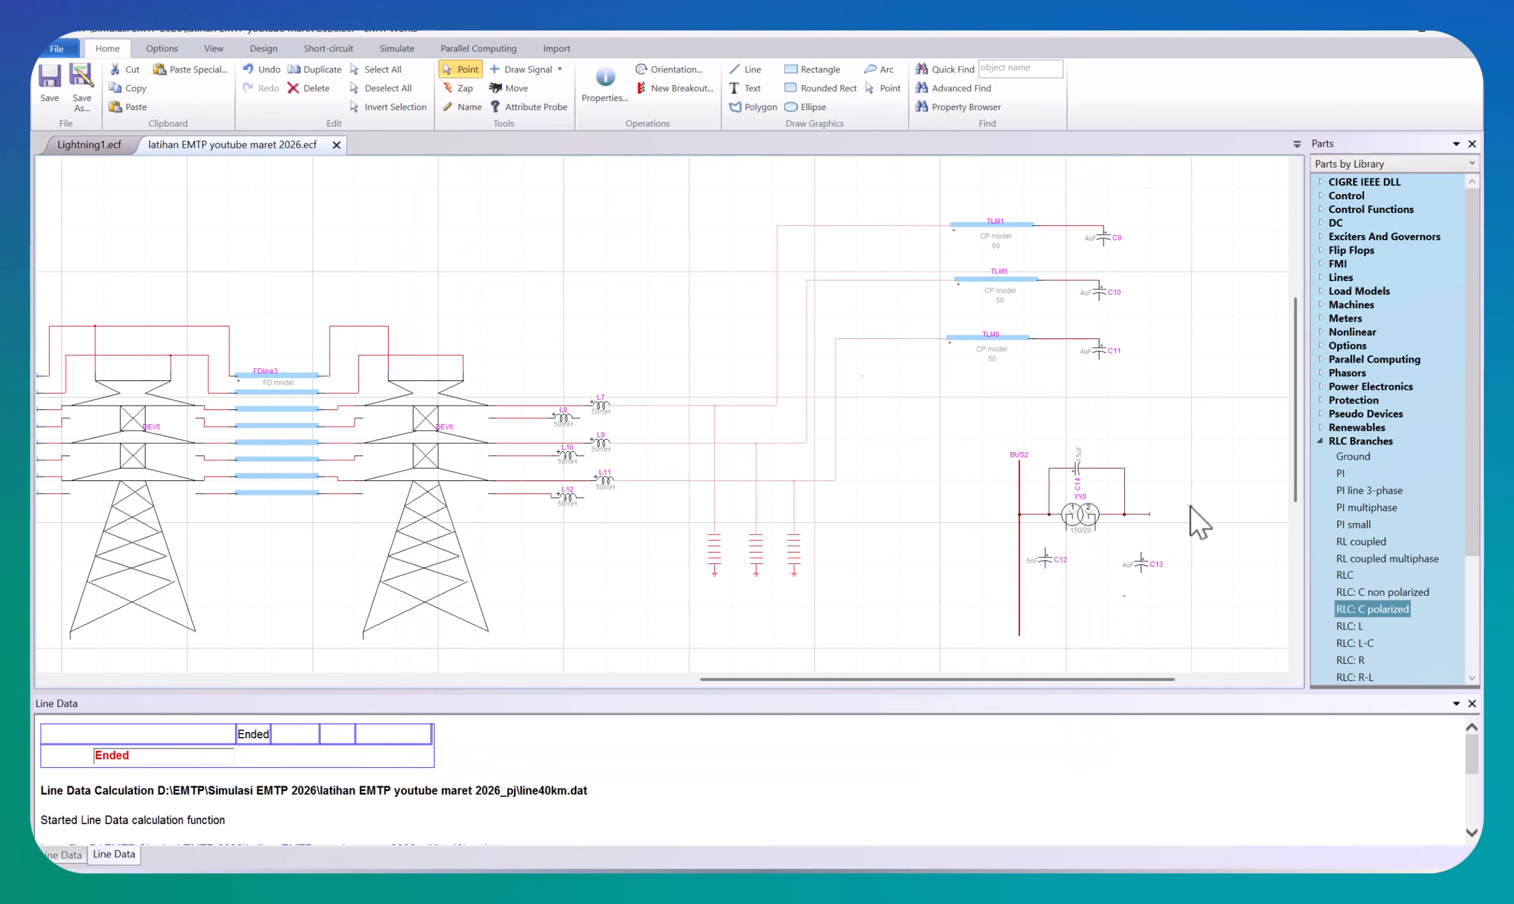
Step: Change the capacitance unit of C14, above the transformer, to nF
click(1083, 476)
double_click(1086, 476)
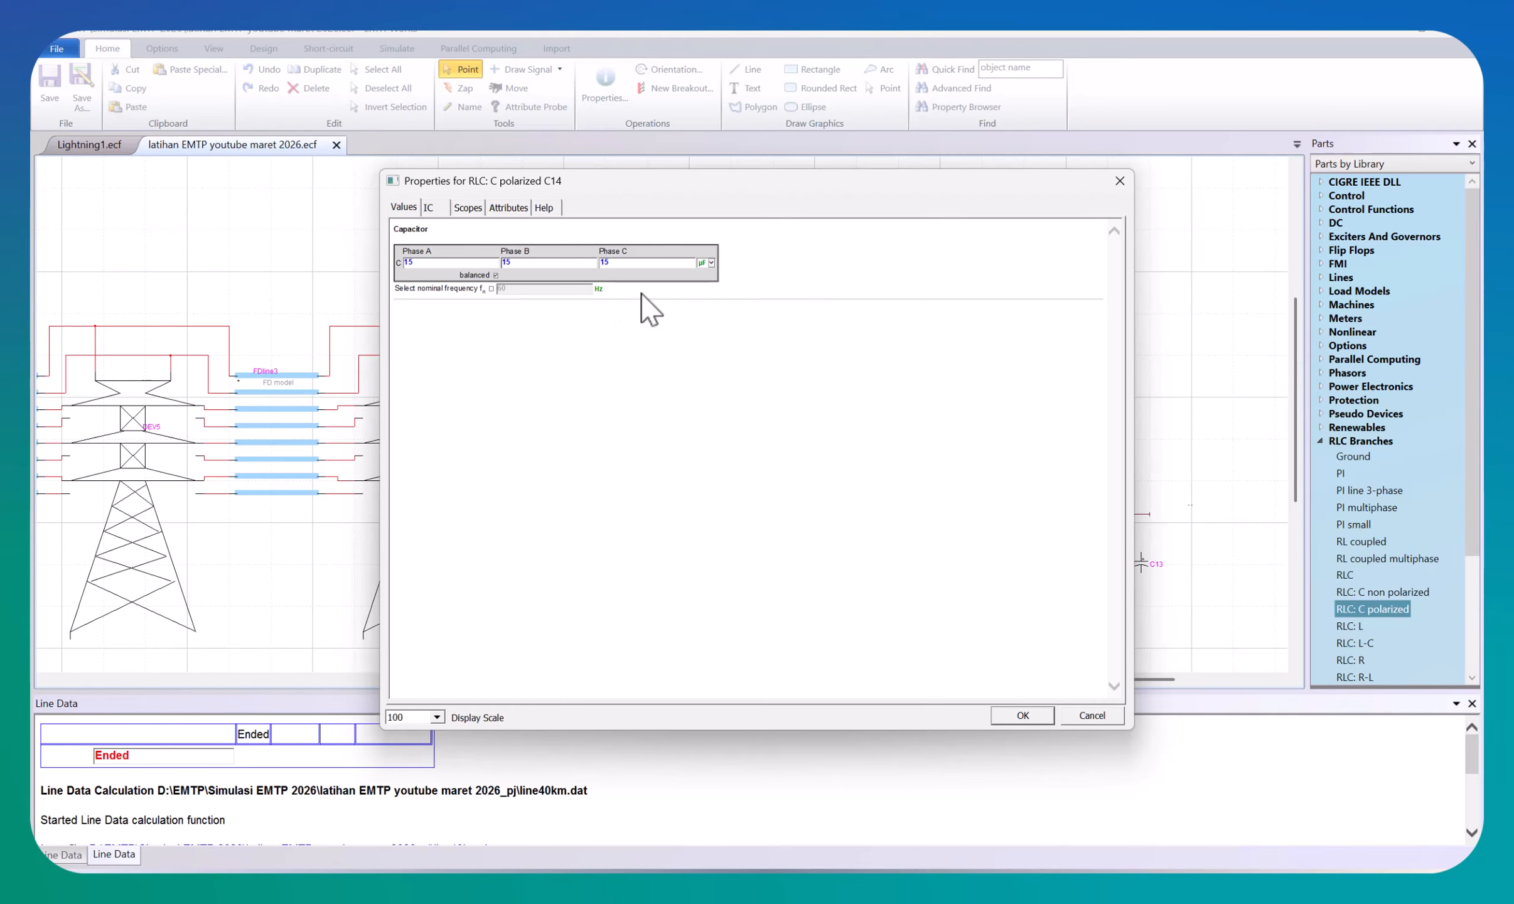
click(712, 263)
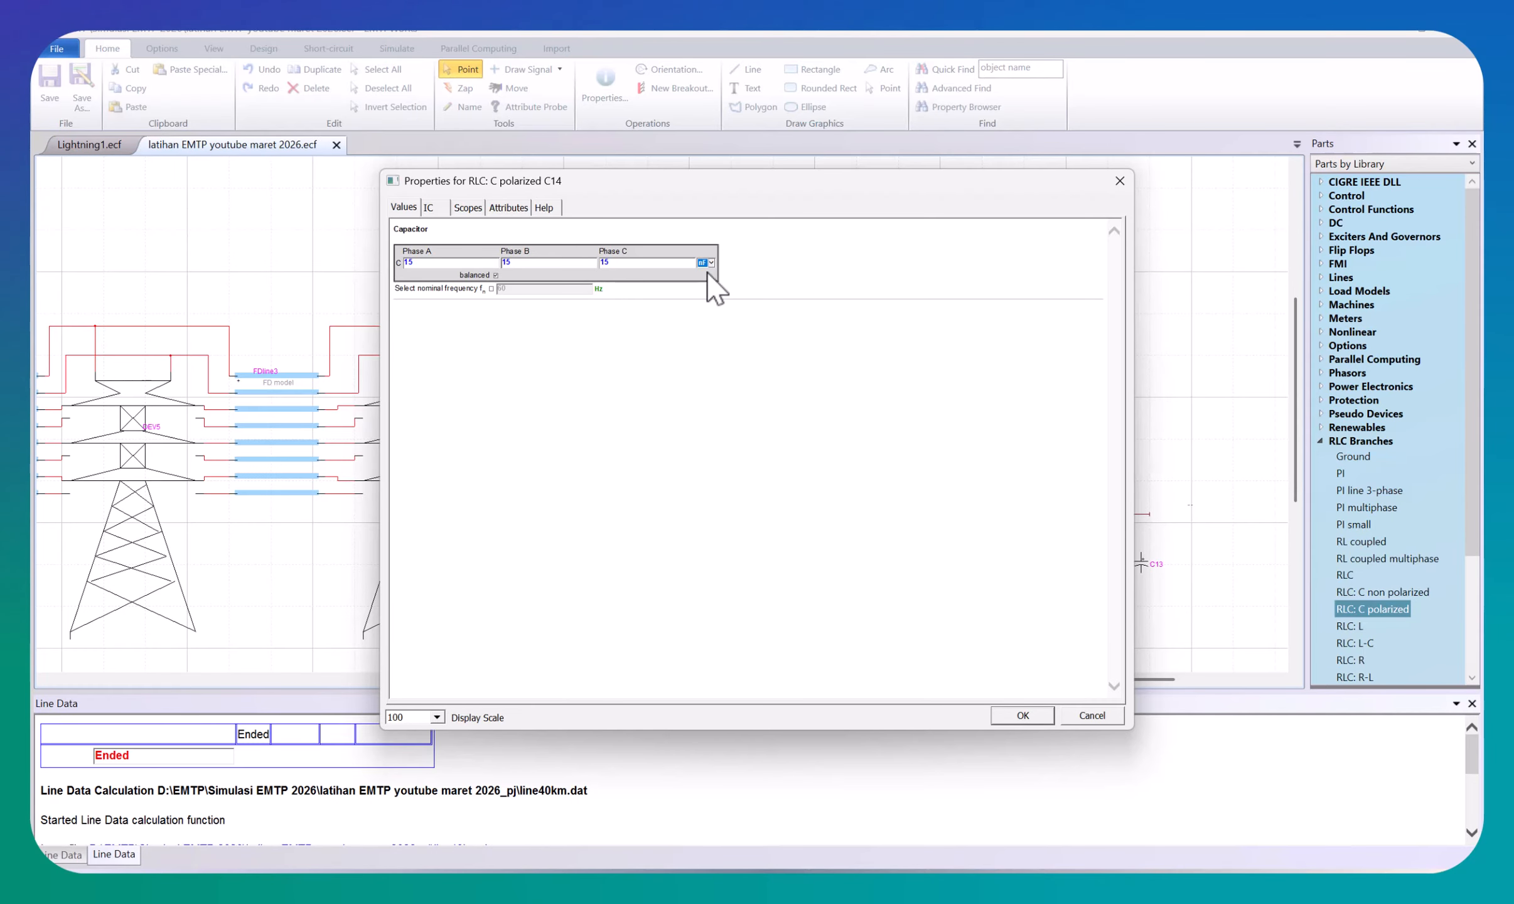
click(1012, 715)
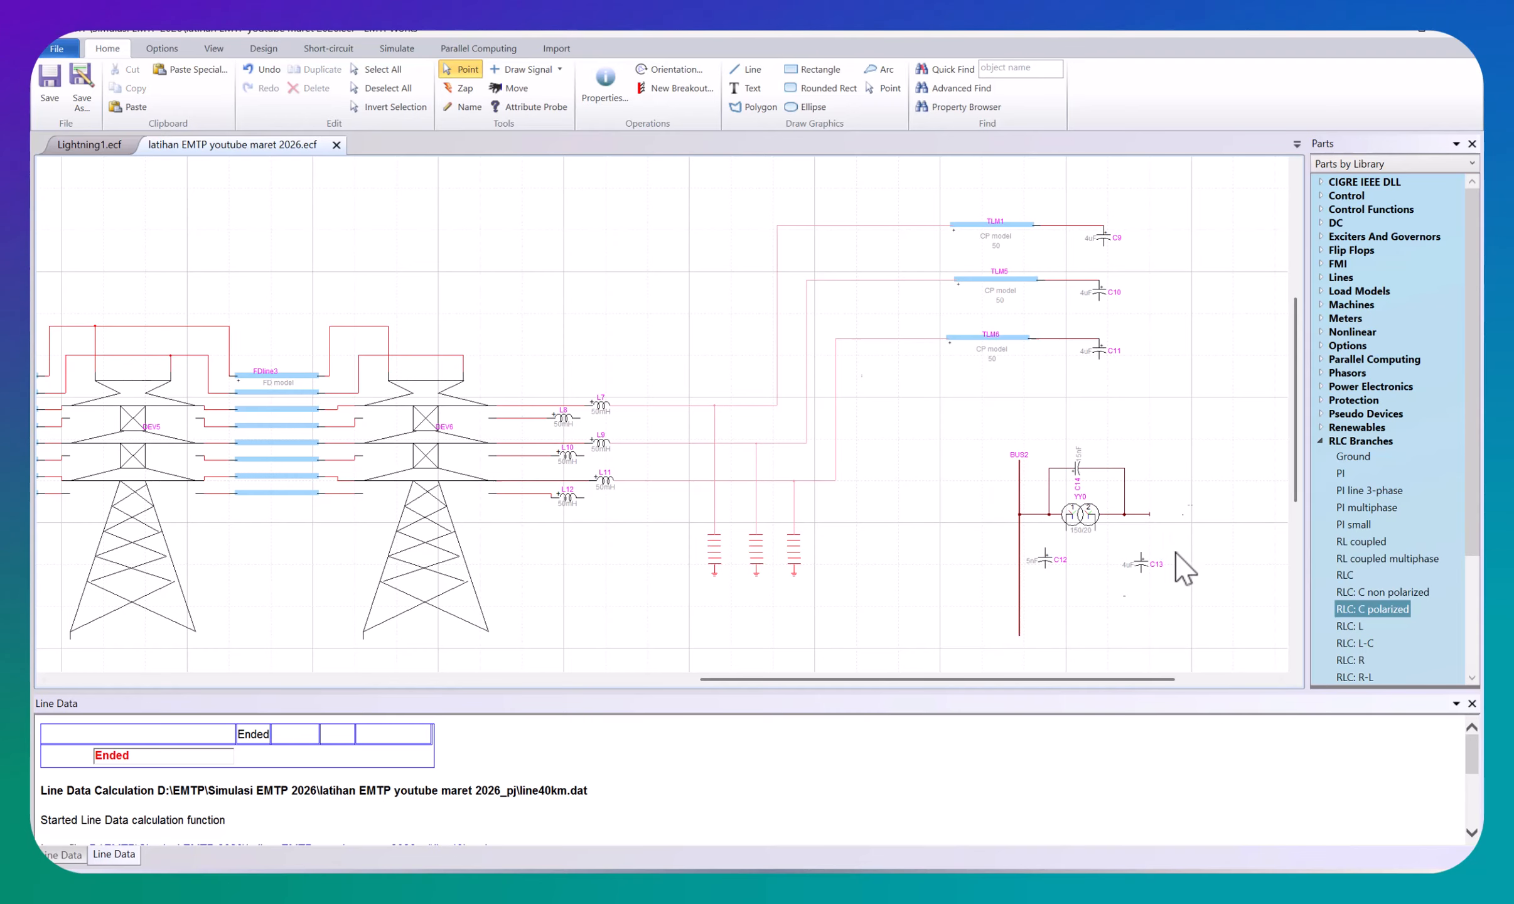
Step: Set capacitor C13, below the transformer's secondary side, to 20 nF
click(1142, 565)
double_click(1142, 565)
double_click(466, 254)
text(20)
click(570, 254)
click(565, 290)
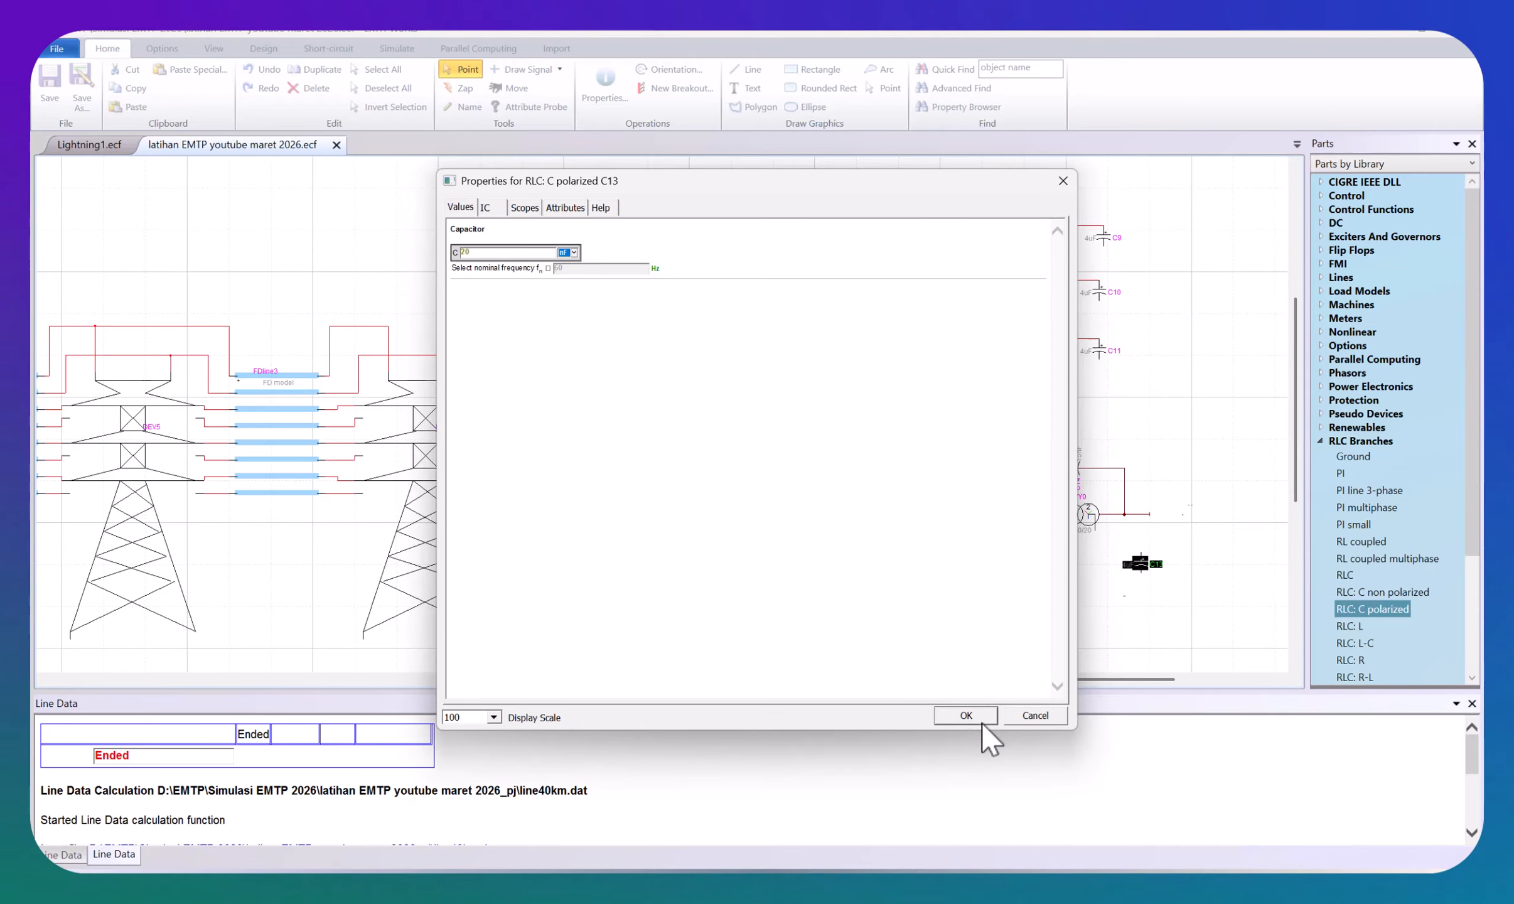
click(981, 717)
click(1190, 510)
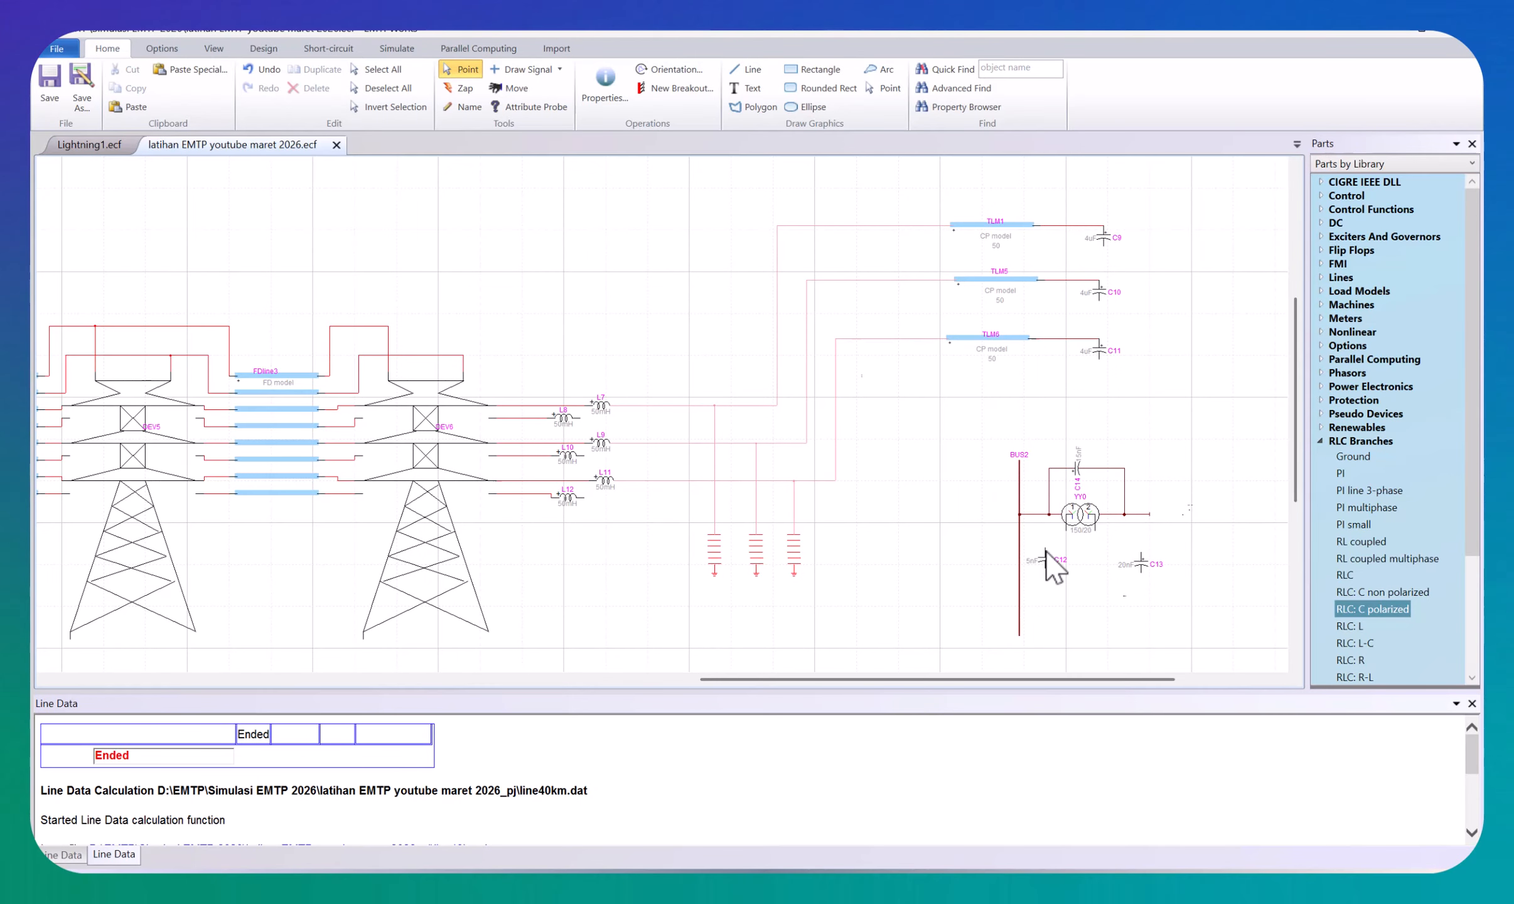
Step: Wire capacitors C12 and C13 up to the primary and secondary connections of the transformer
drag(1036, 519, 1041, 514)
drag(1140, 555, 1141, 514)
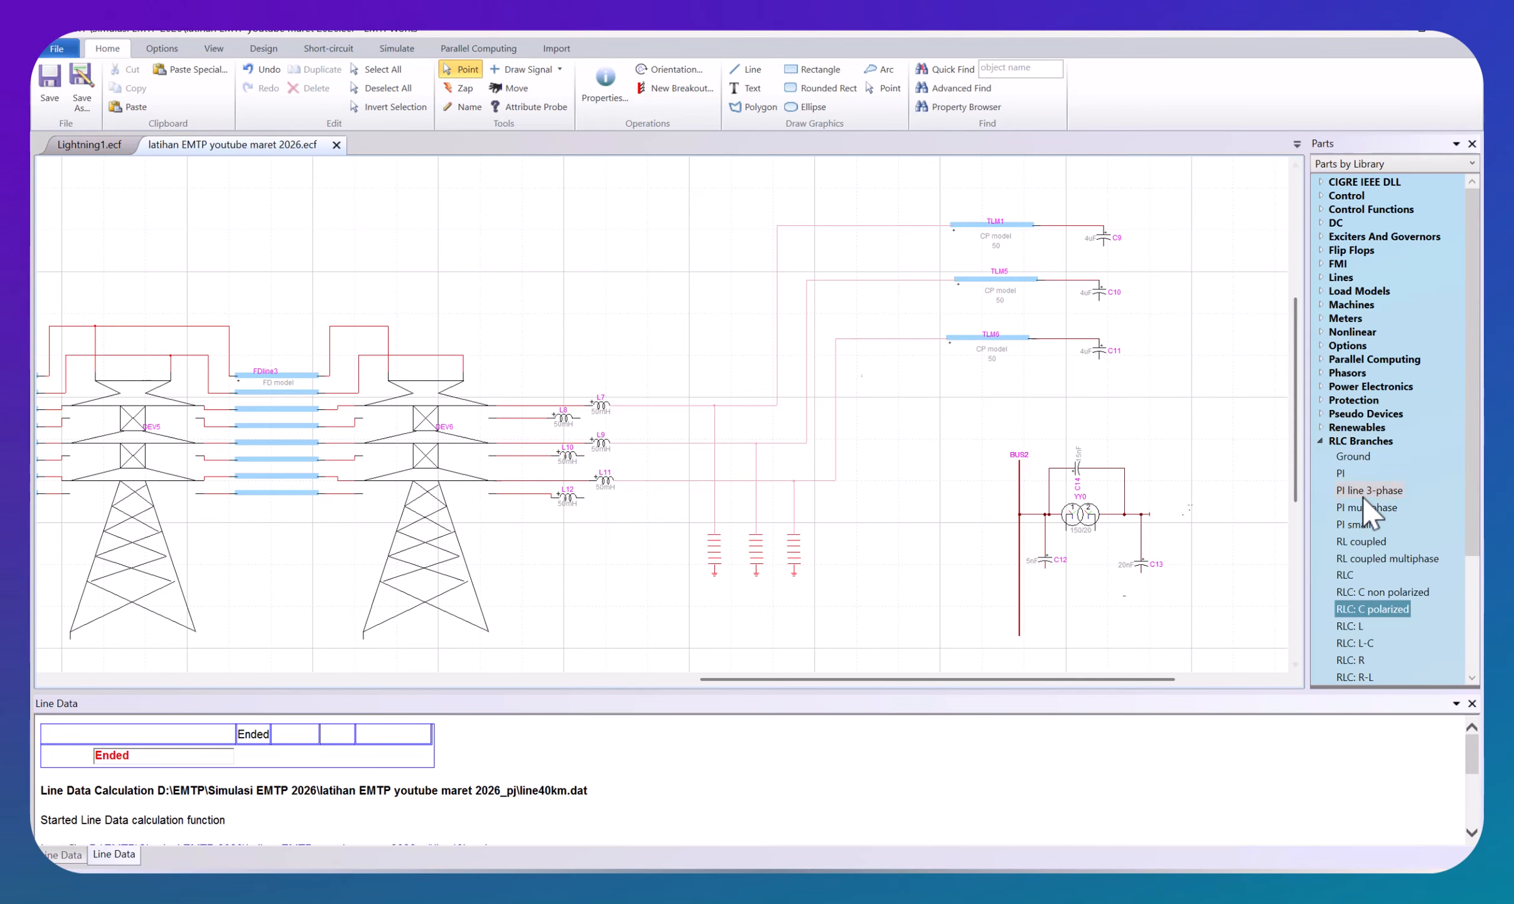
click(1318, 441)
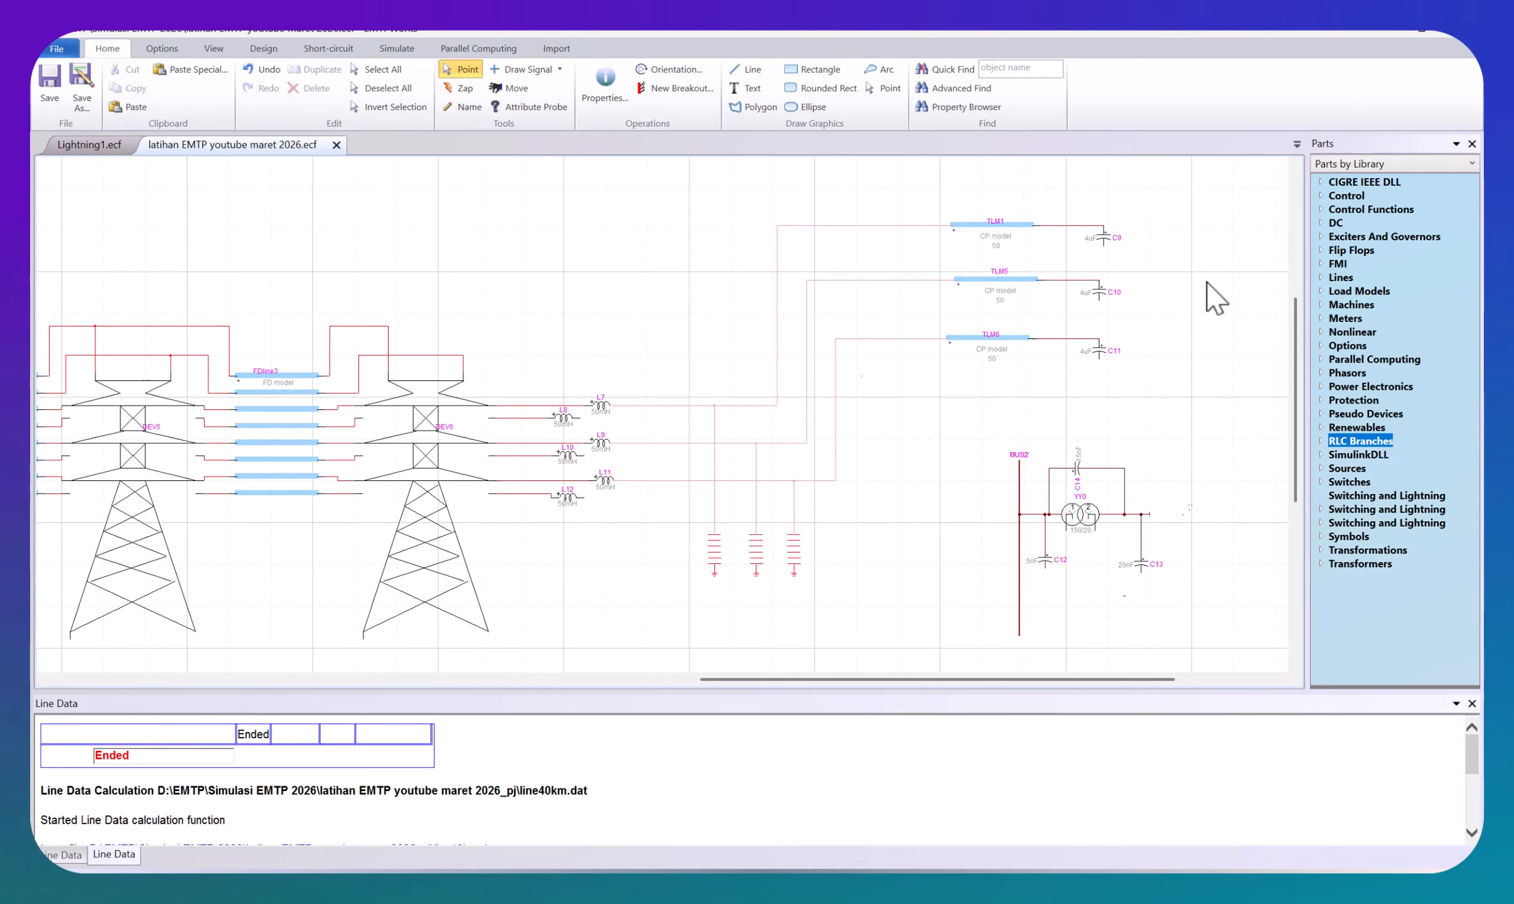
Step: Change the capacitance unit of C9, C10 and C11 at the CP line ends to nF
double_click(1105, 238)
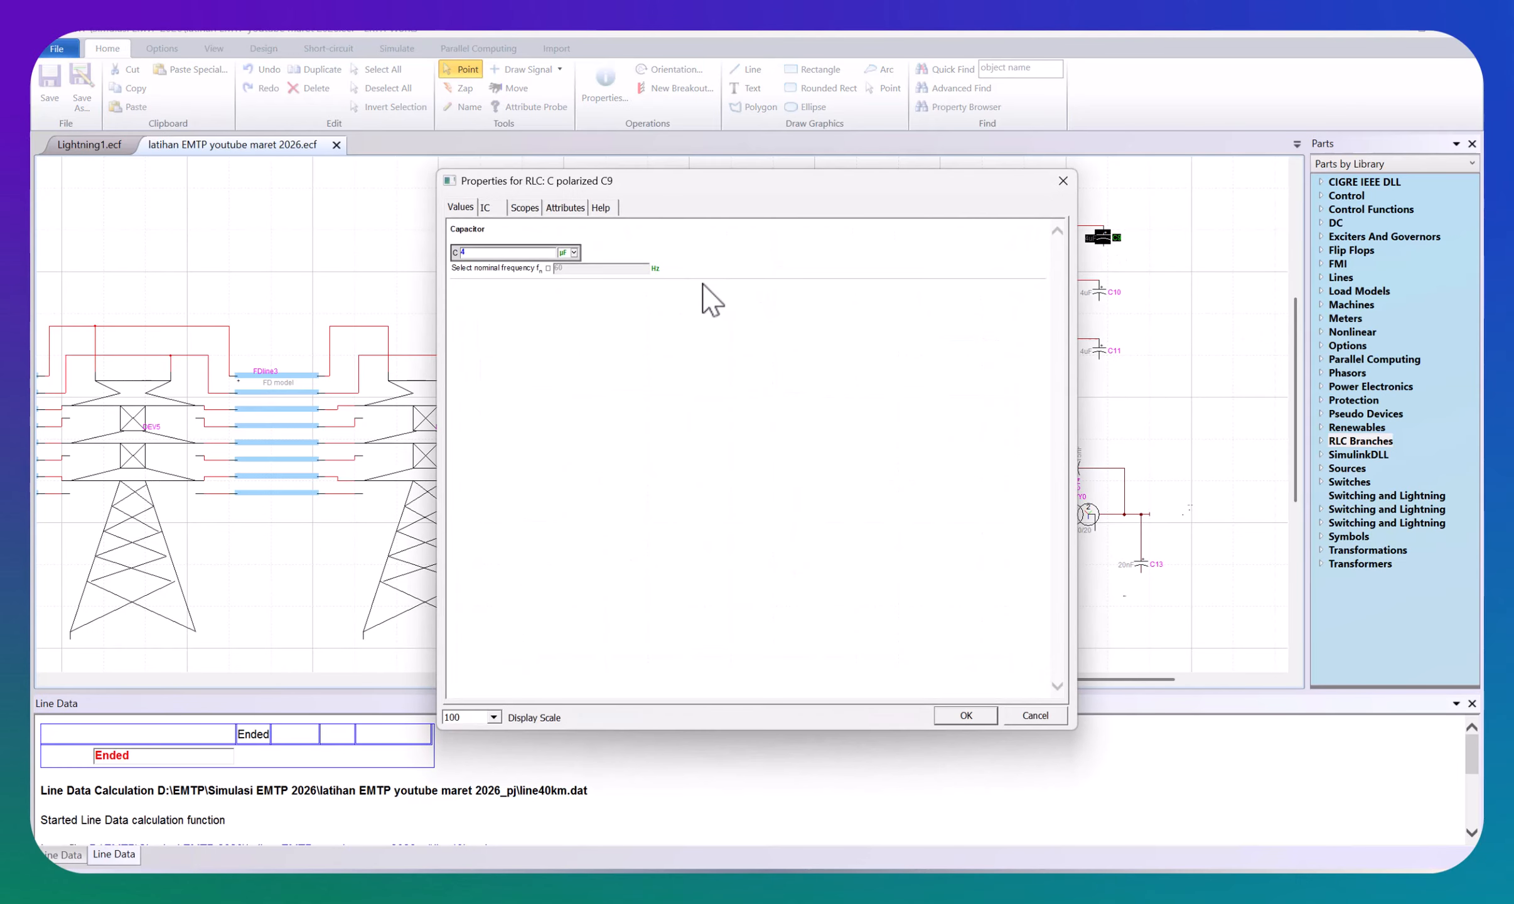
click(575, 254)
click(567, 247)
click(962, 714)
double_click(1100, 293)
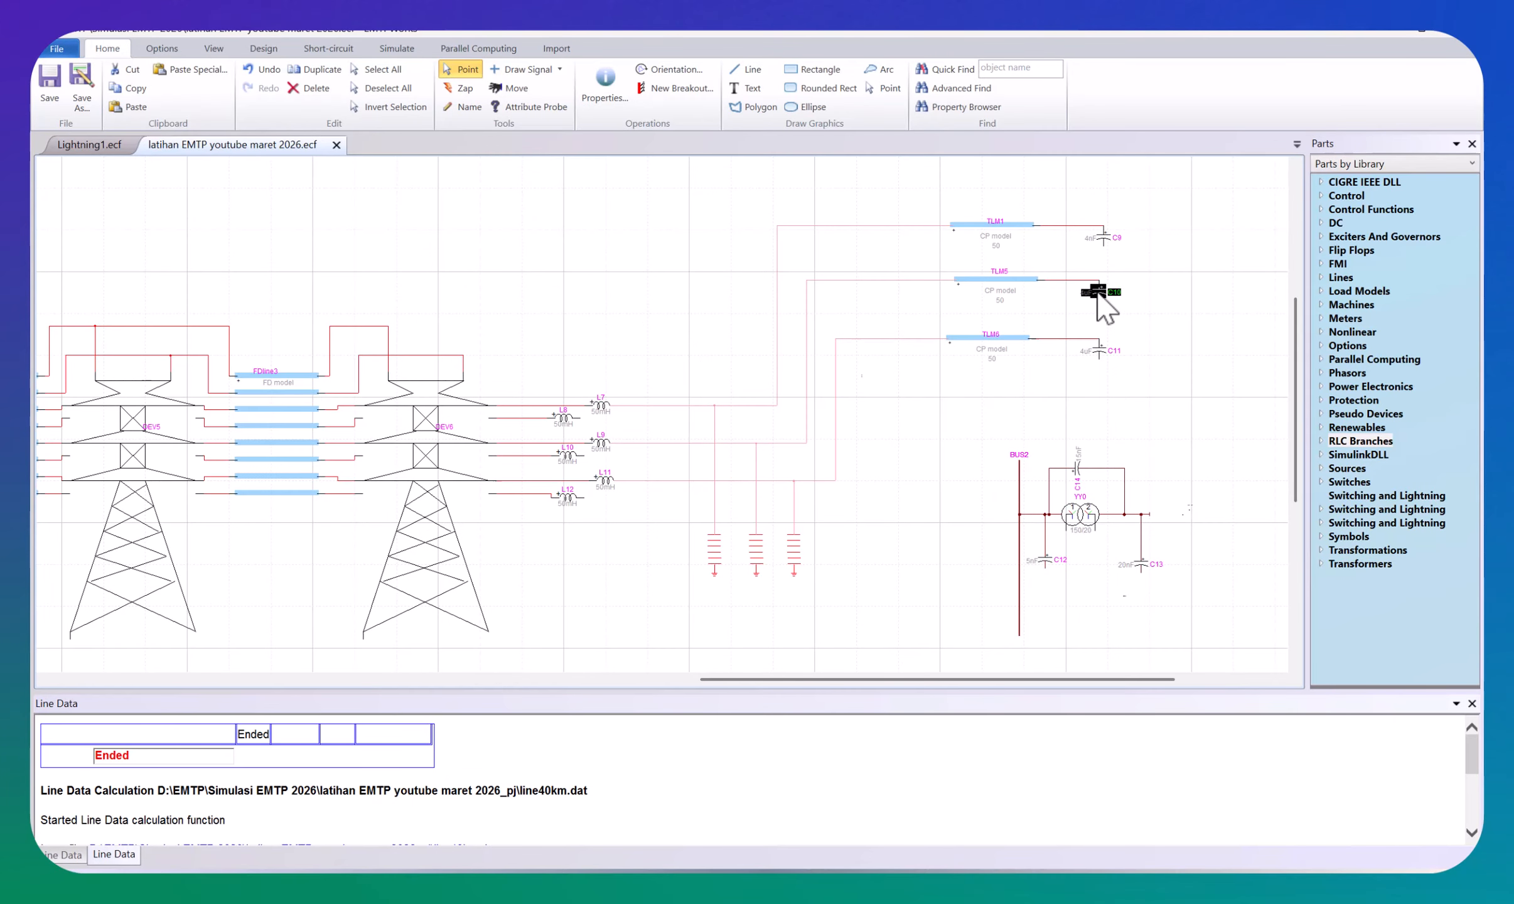
click(575, 253)
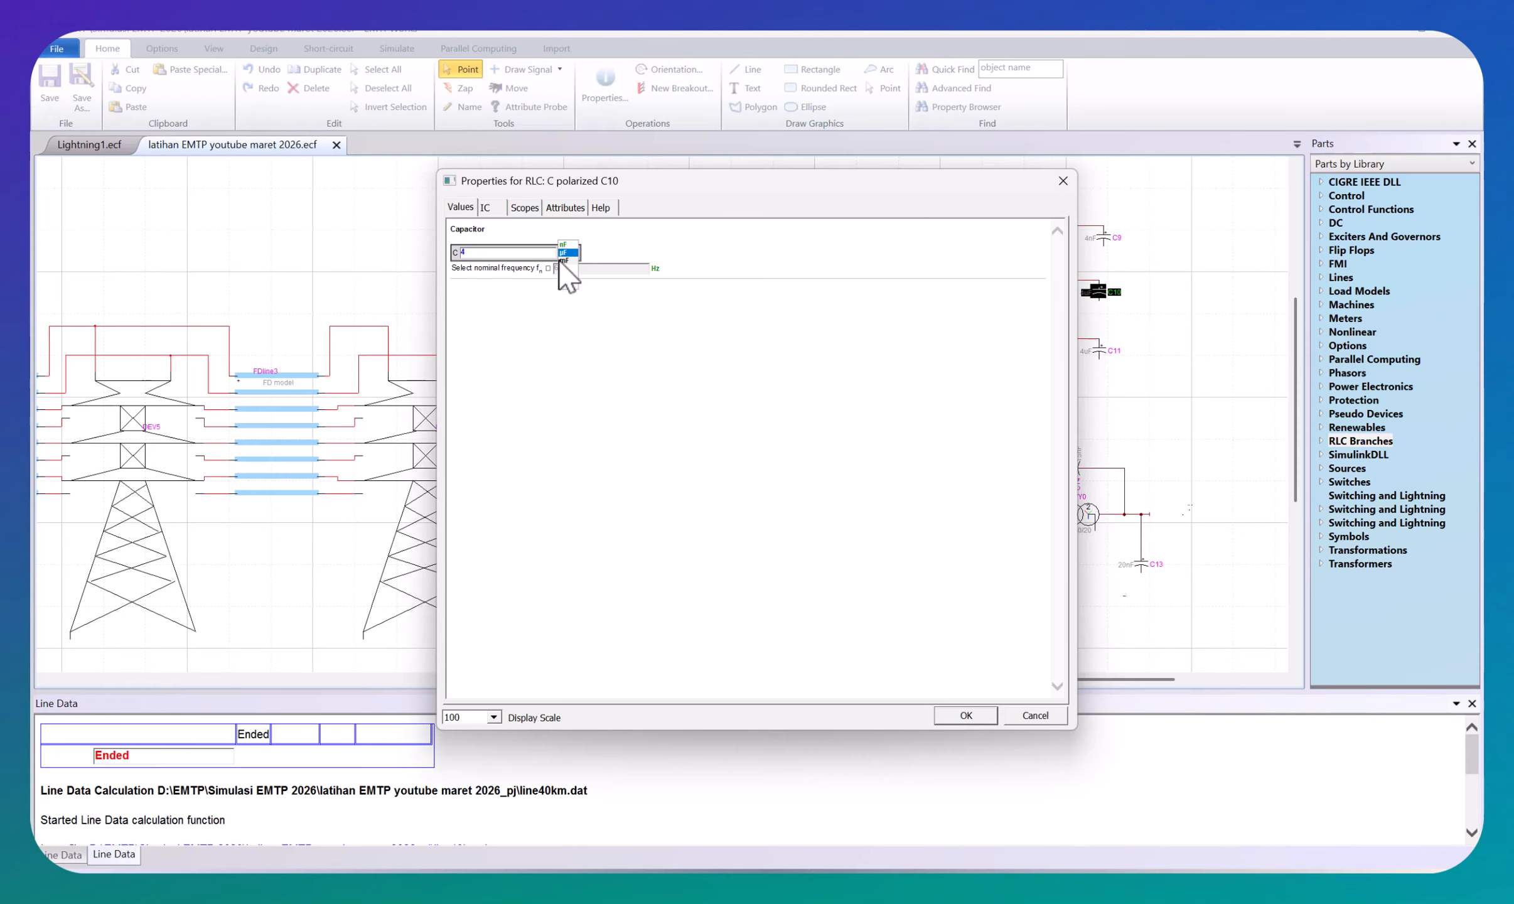
click(567, 246)
click(962, 715)
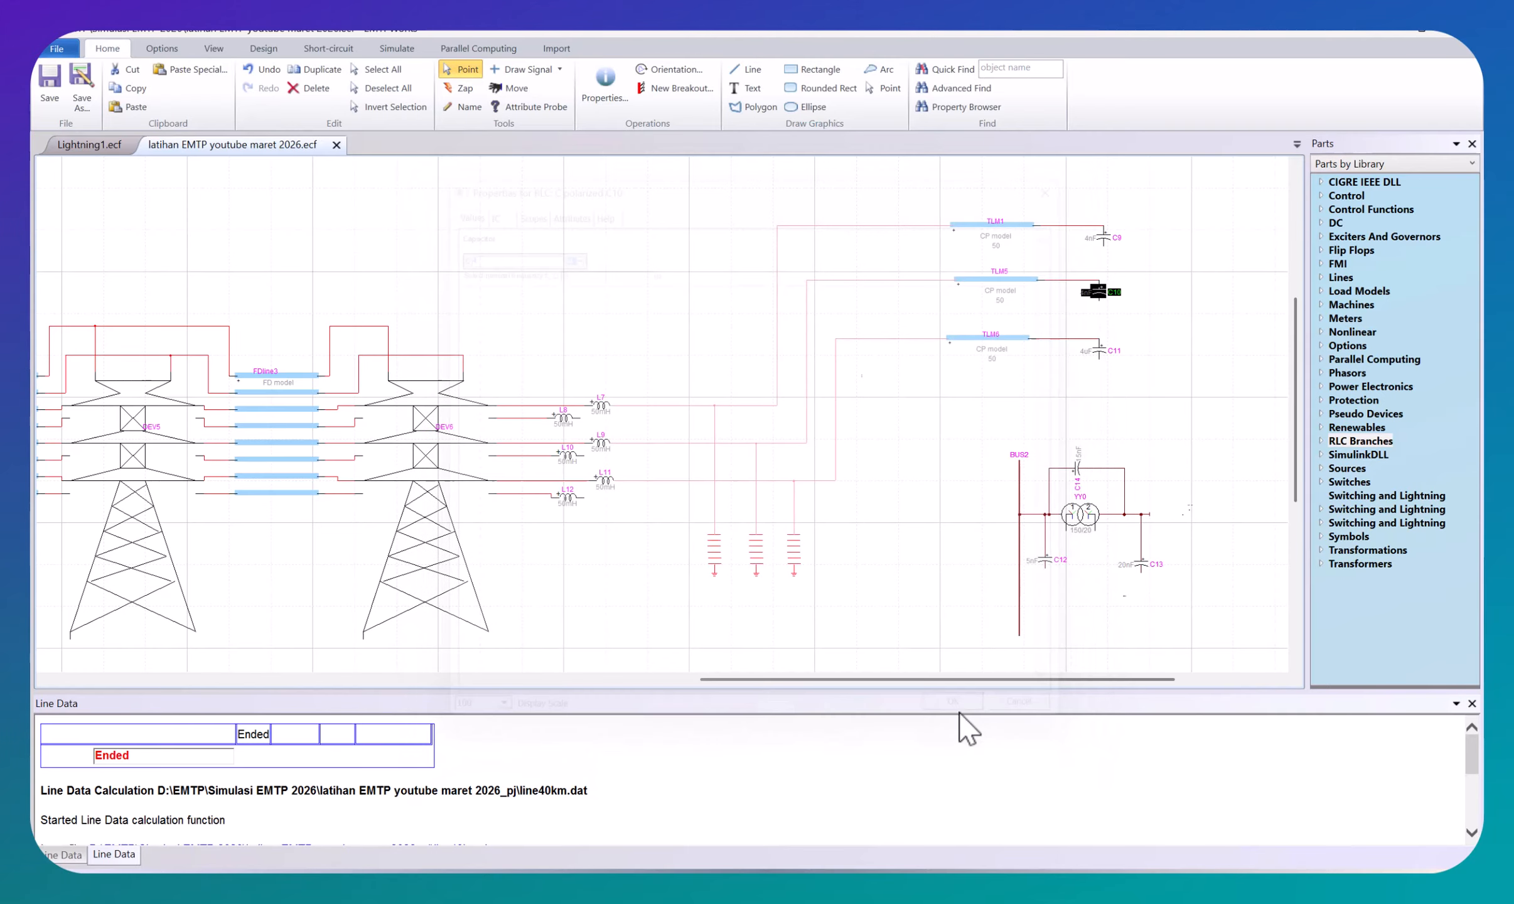
click(1099, 361)
double_click(1100, 360)
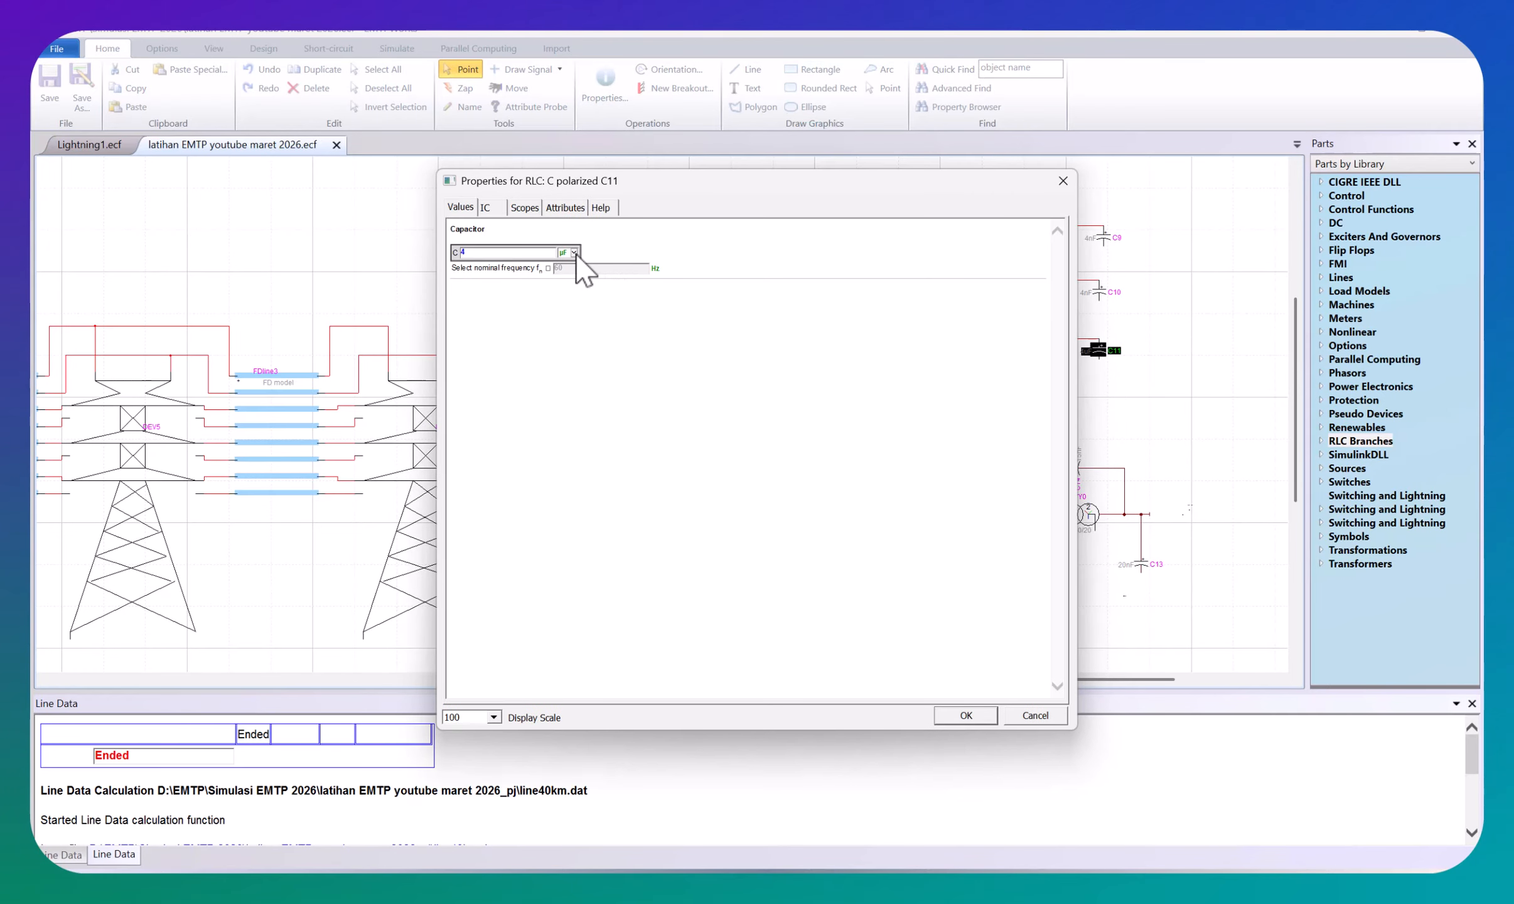
click(966, 715)
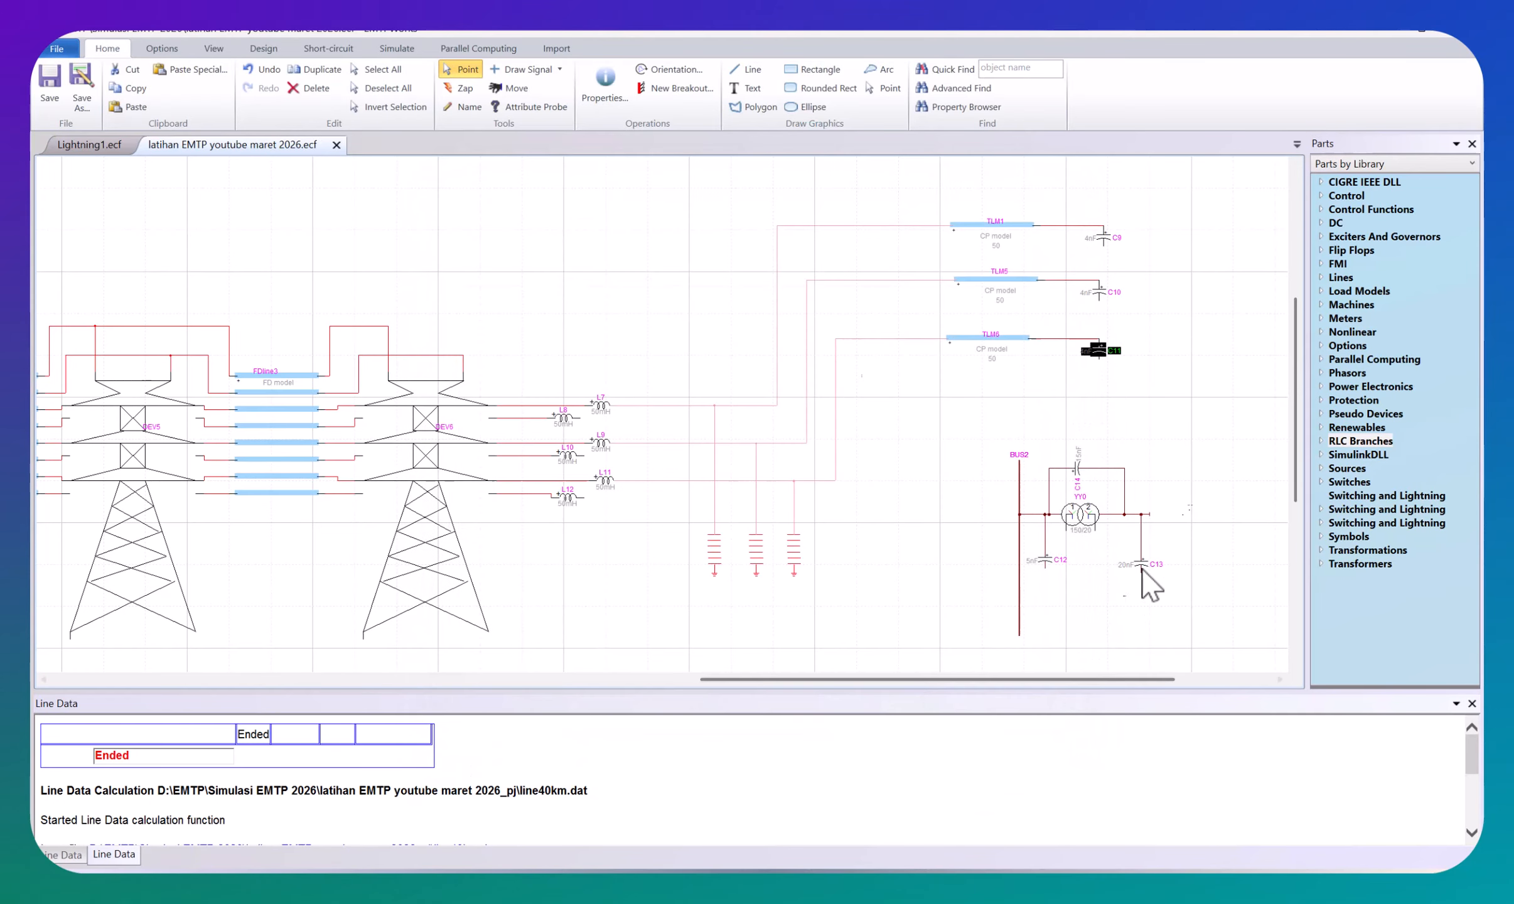
Step: Attach a ground to the lower end of each of the capacitors C12, C13, C11, C10 and C9
click(1321, 469)
scroll(1350, 503, down, 4)
drag(1353, 558, 1046, 574)
drag(1353, 558, 1141, 579)
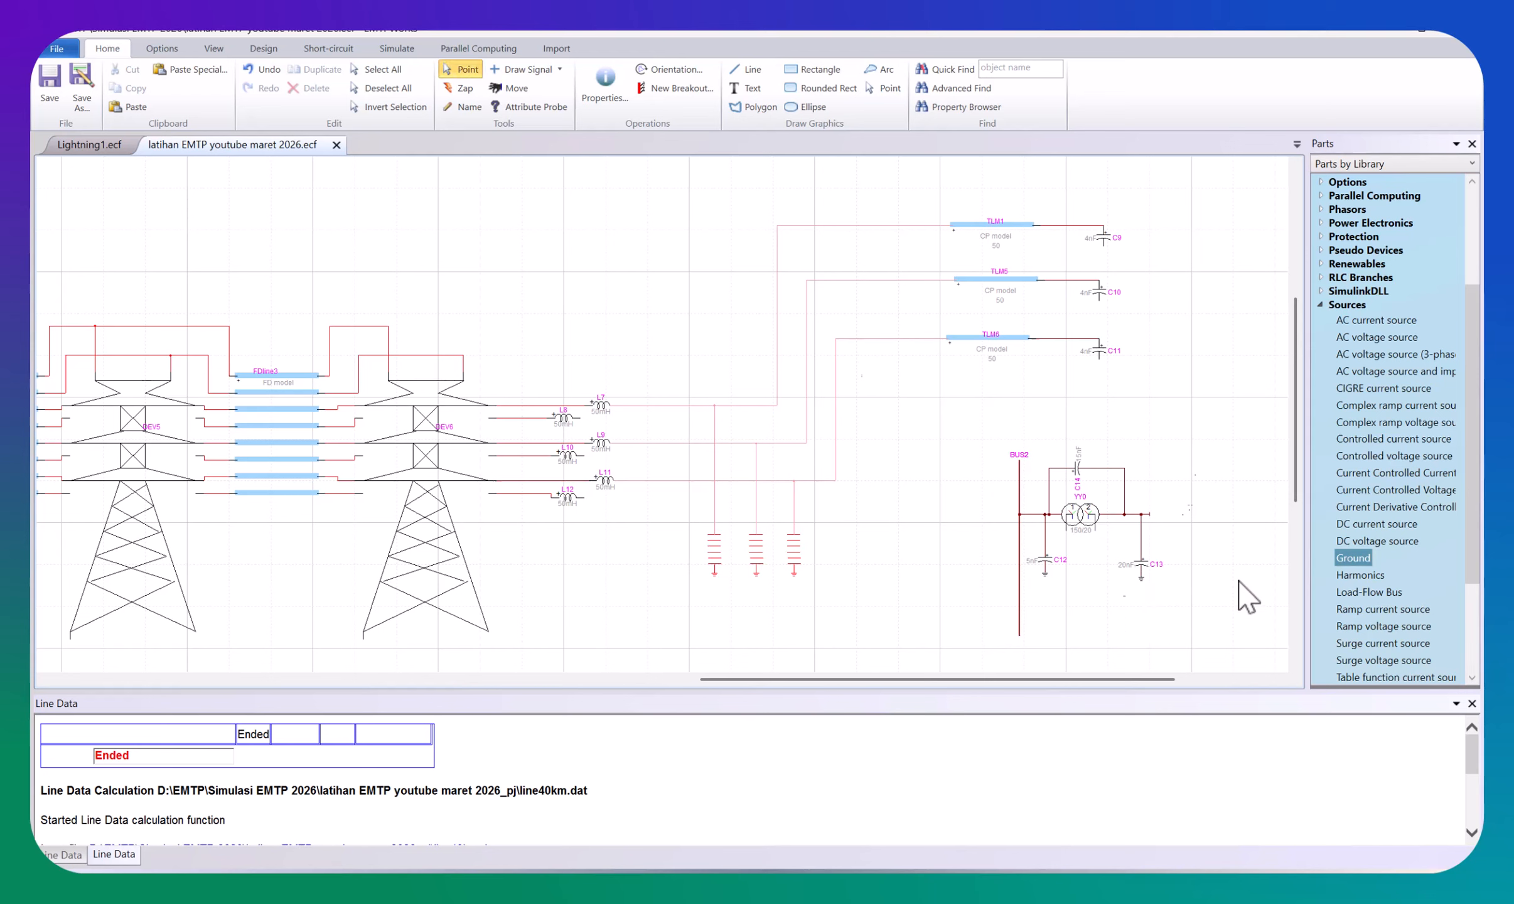
drag(1365, 558, 1100, 364)
drag(1335, 551, 1100, 308)
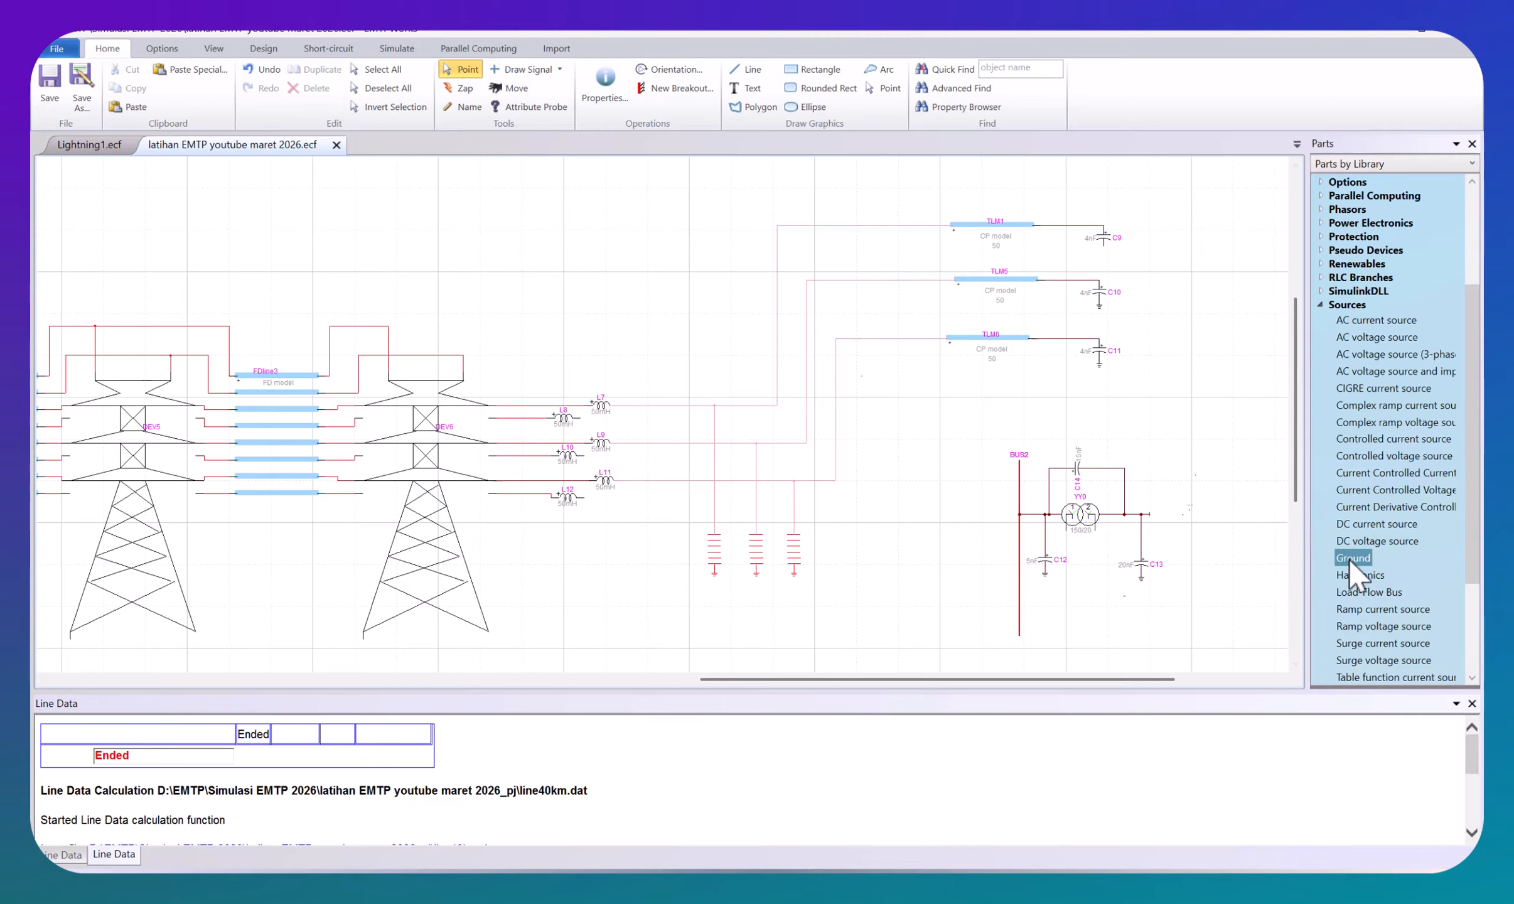
drag(1354, 565, 1104, 253)
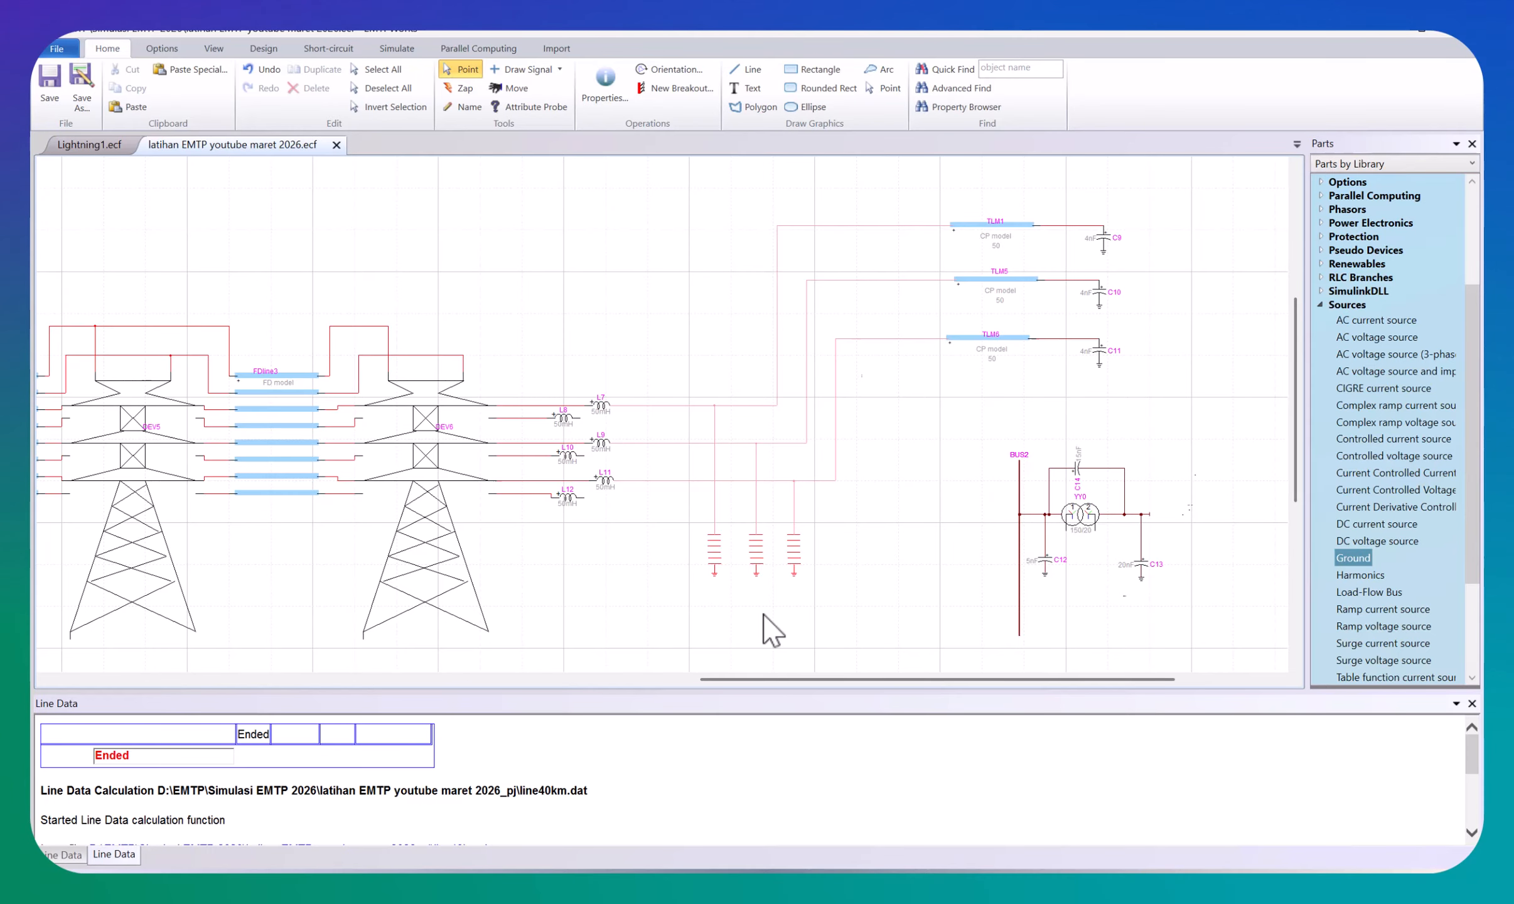
Step: Change the inductance unit of inductors L7 and L8 to uH
double_click(601, 407)
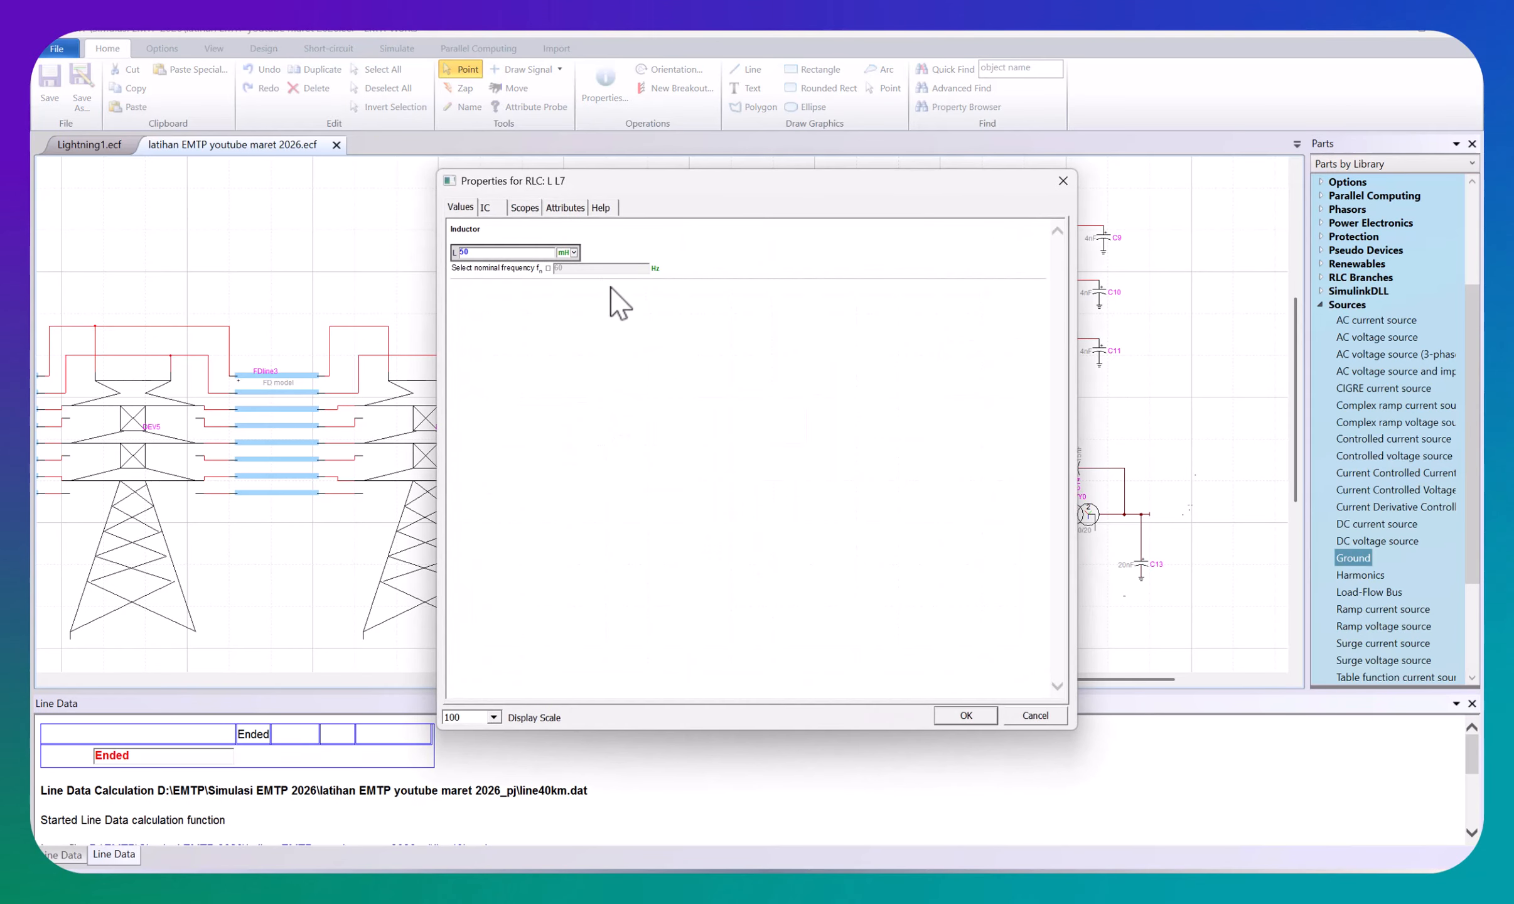
click(574, 252)
click(569, 271)
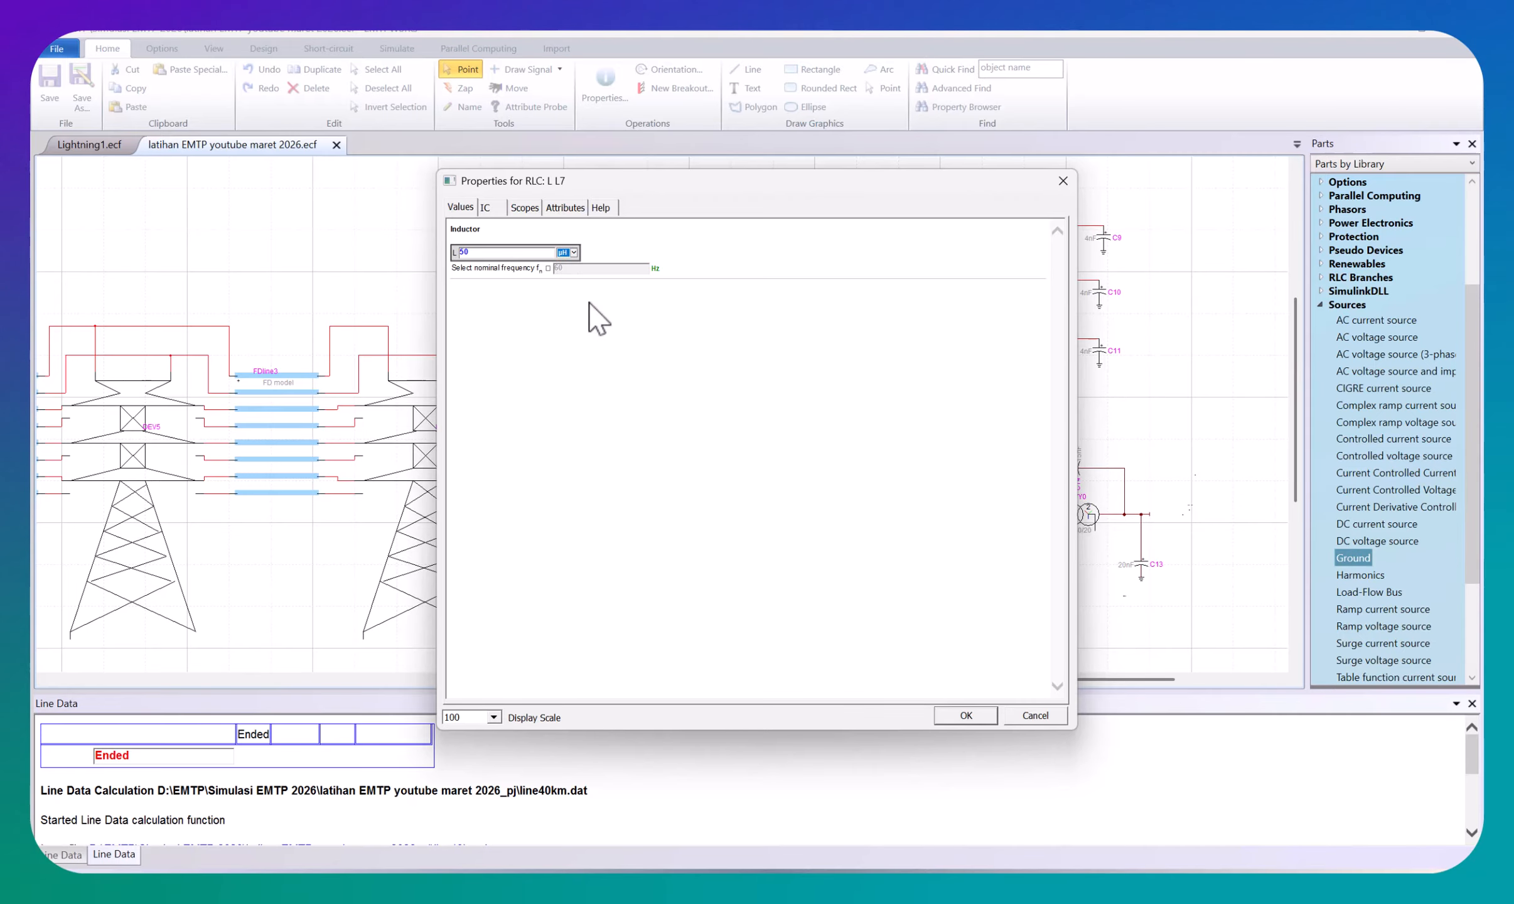
click(968, 712)
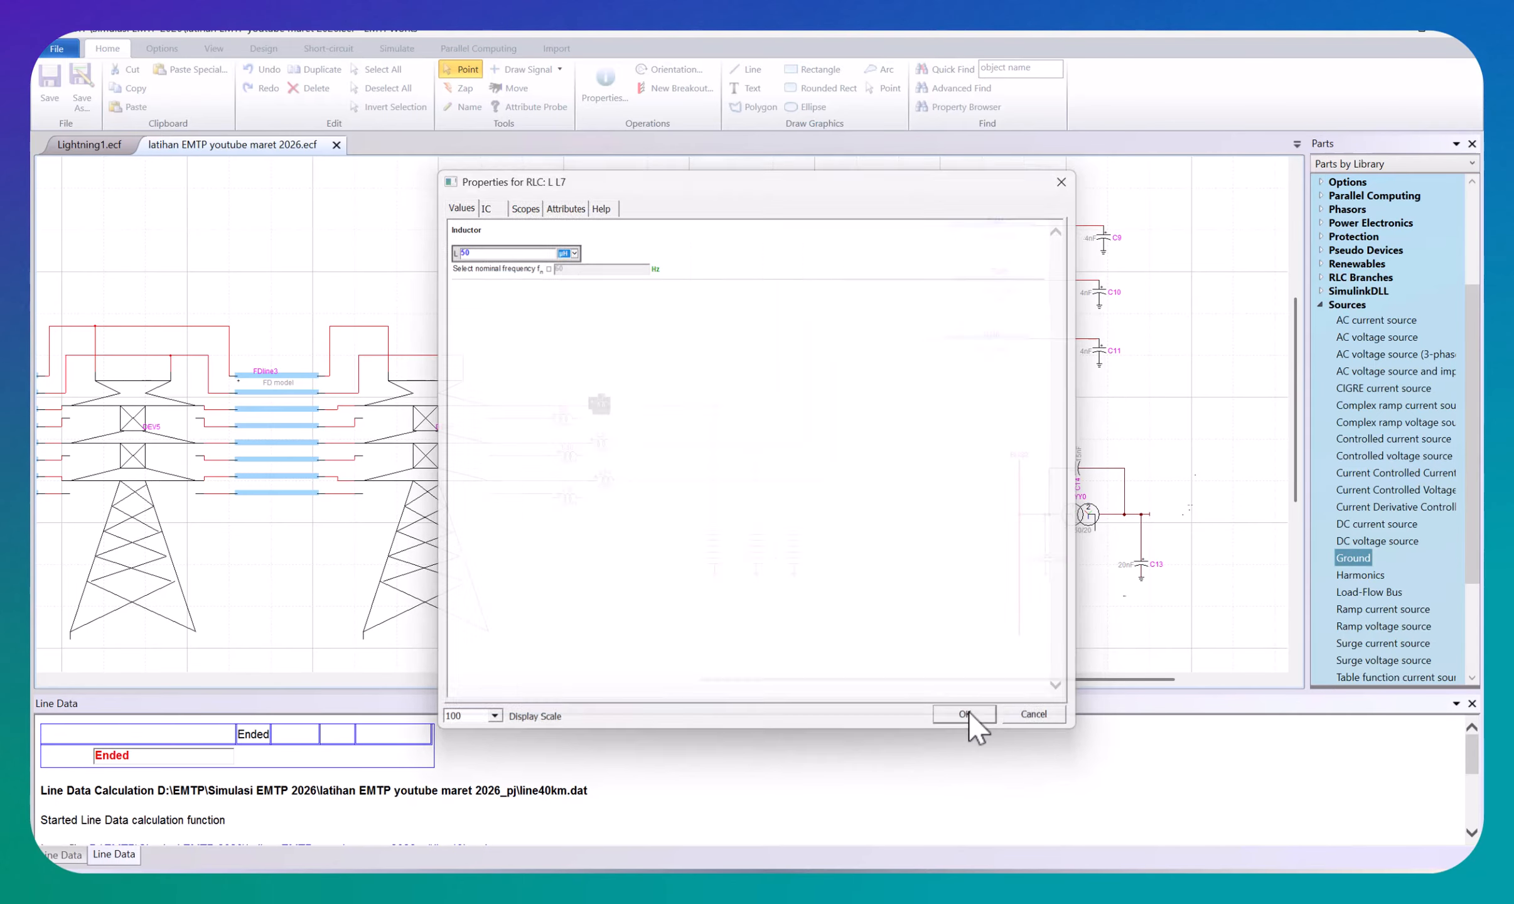
double_click(565, 416)
click(569, 252)
click(569, 253)
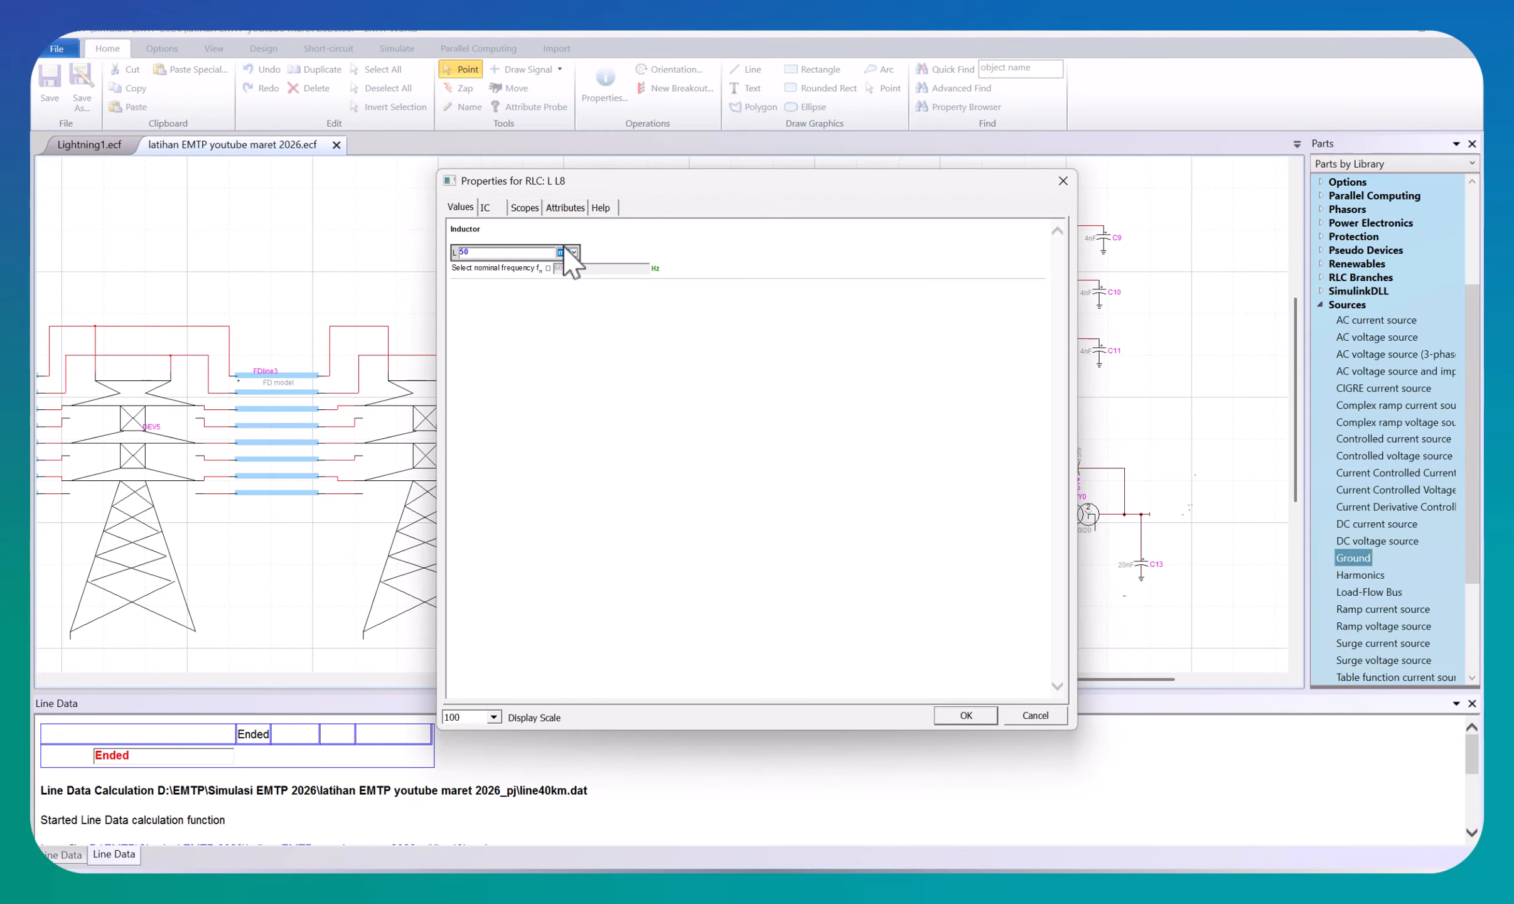
click(966, 714)
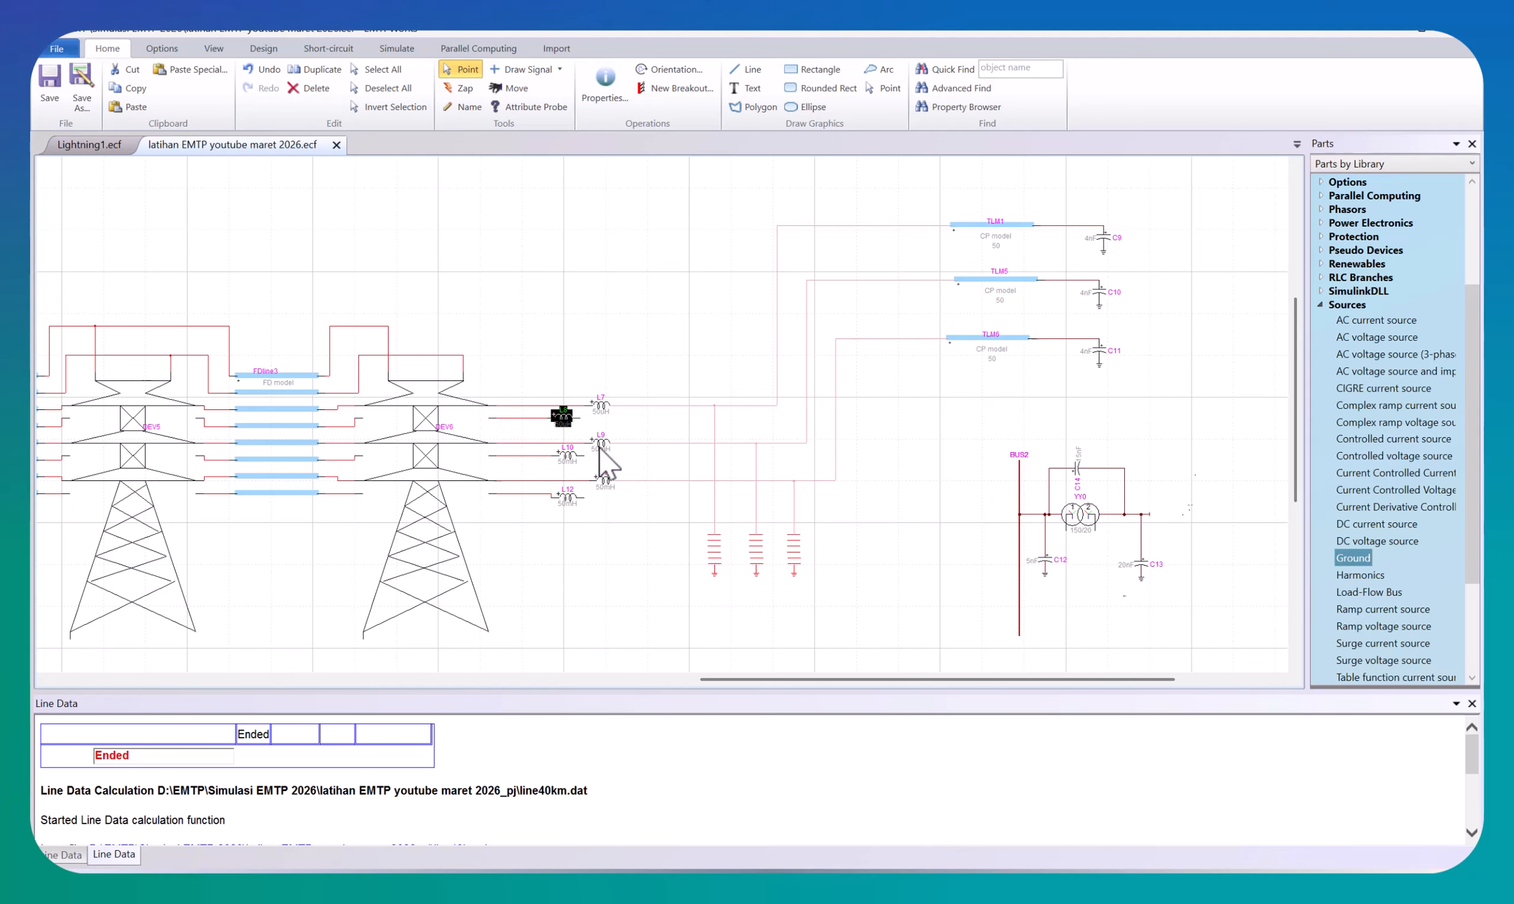
Step: Change the inductance unit of inductor L9 to uH
double_click(601, 447)
click(862, 516)
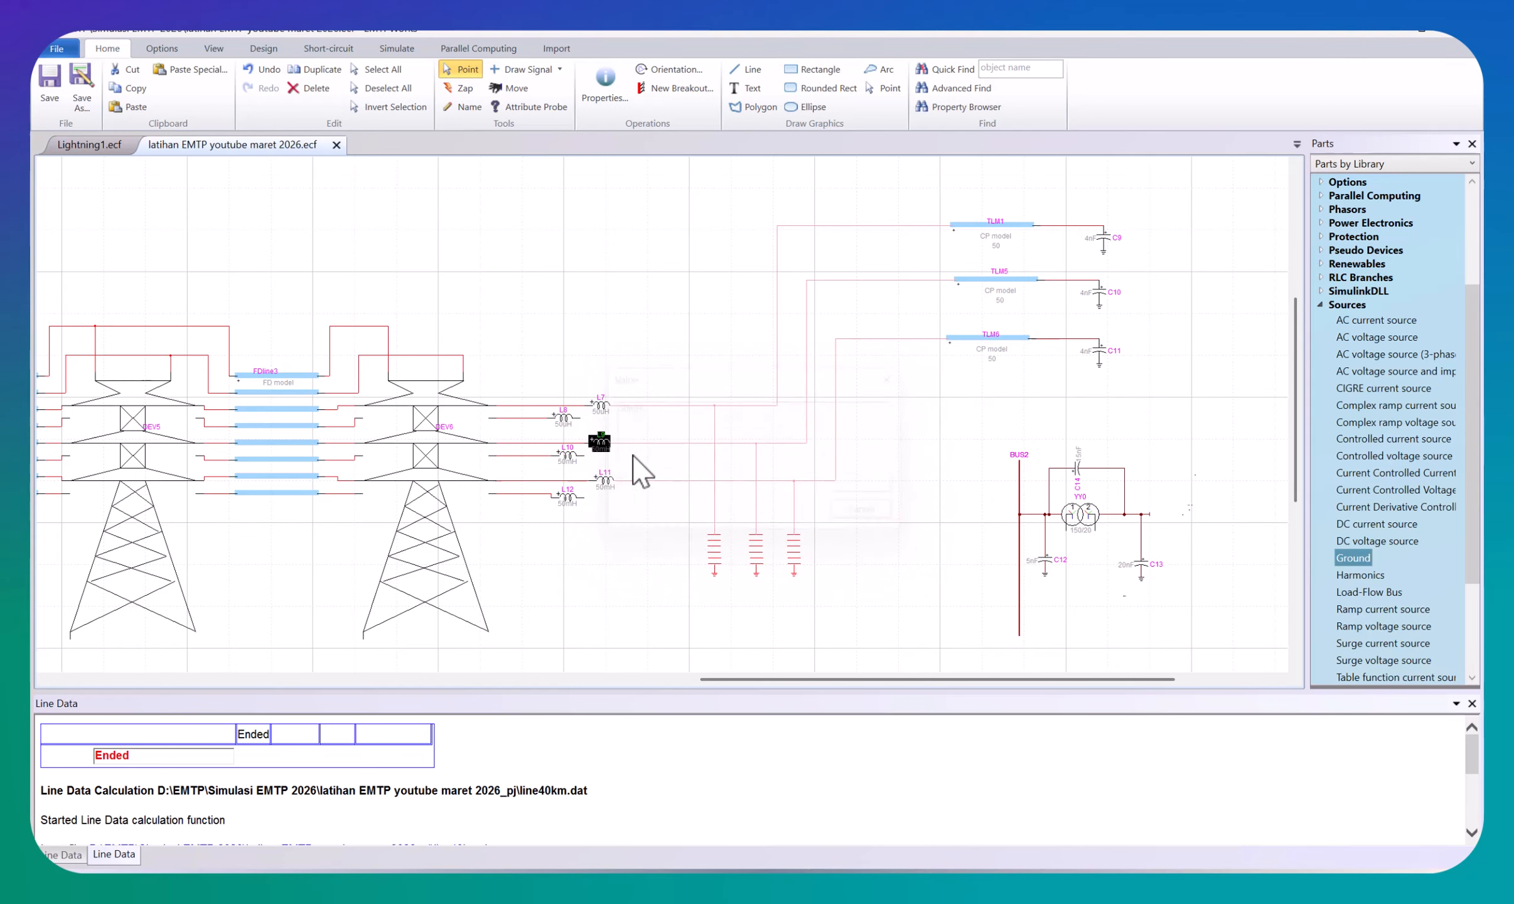
double_click(598, 438)
click(841, 496)
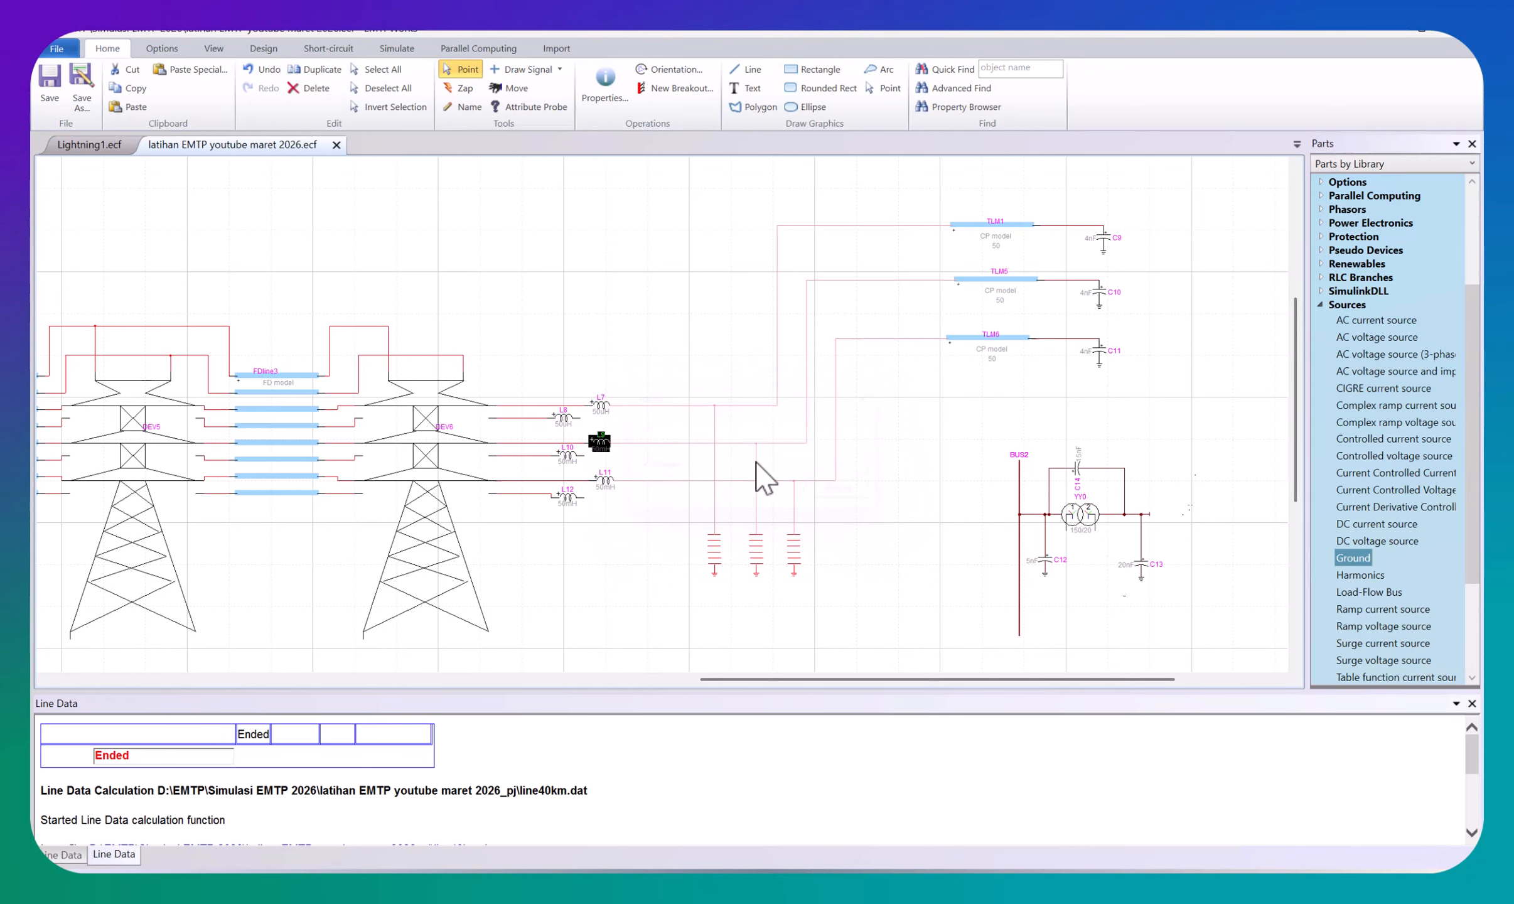
double_click(601, 443)
click(570, 252)
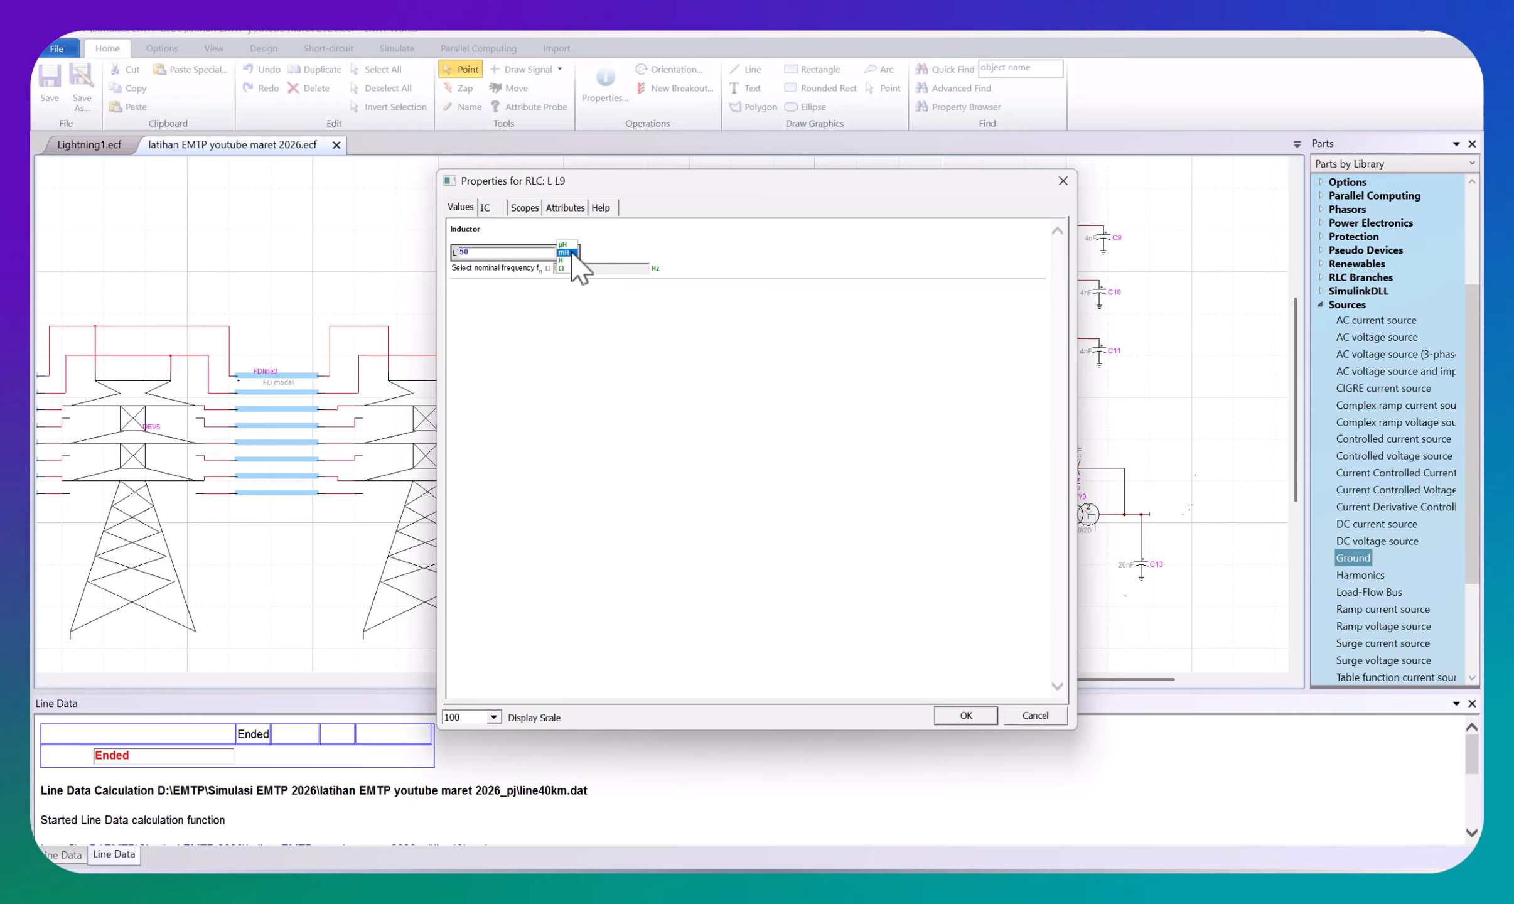
click(561, 243)
click(961, 715)
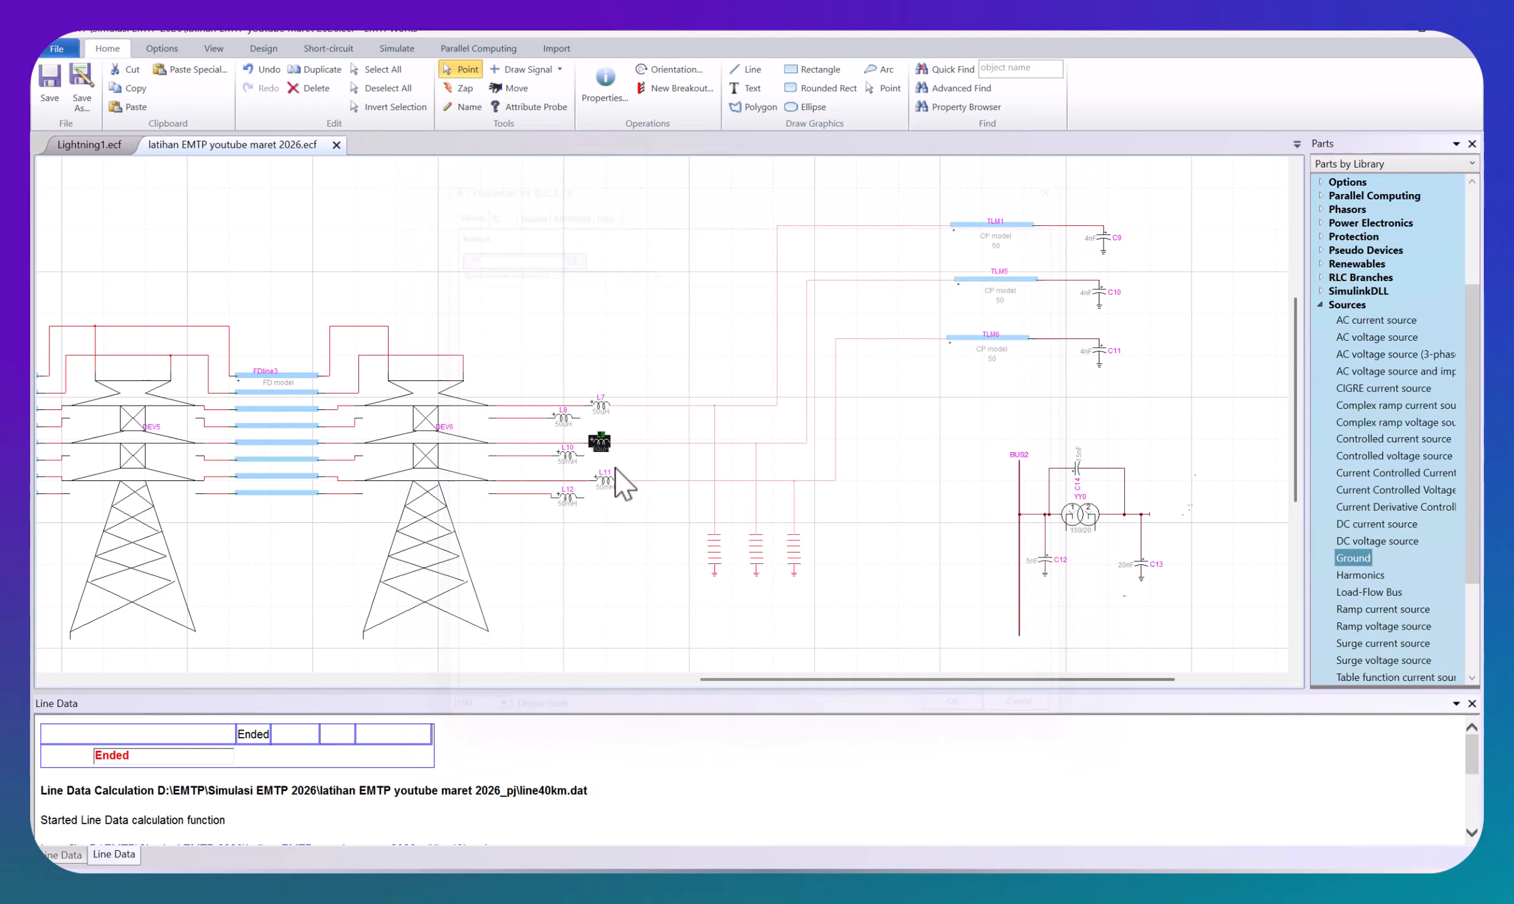
Step: Change the inductance unit of inductor L10 to uH
double_click(577, 437)
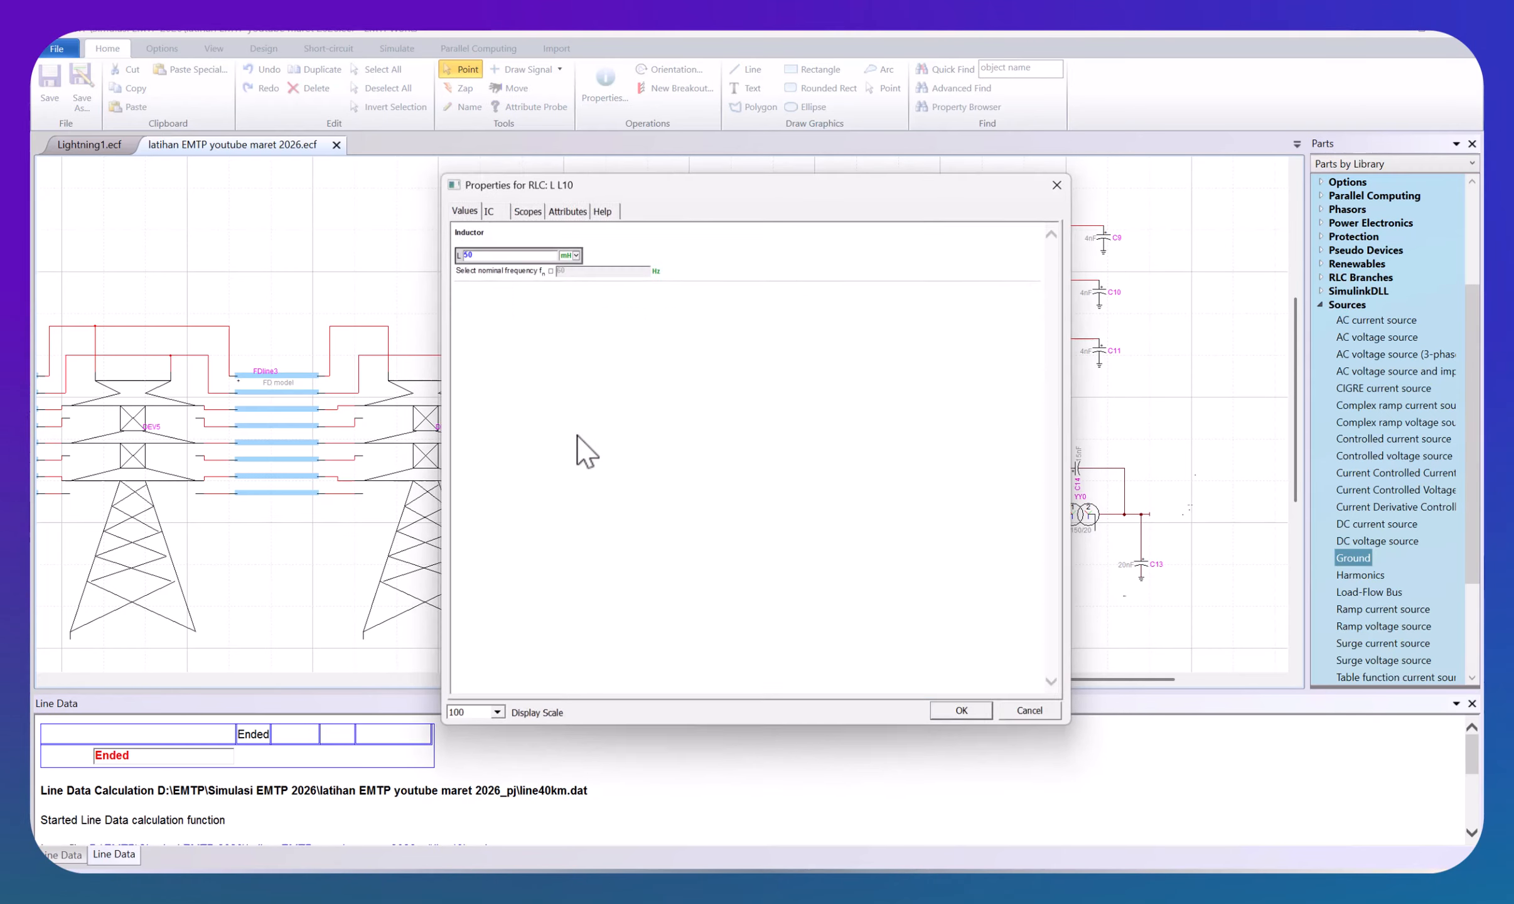
click(572, 253)
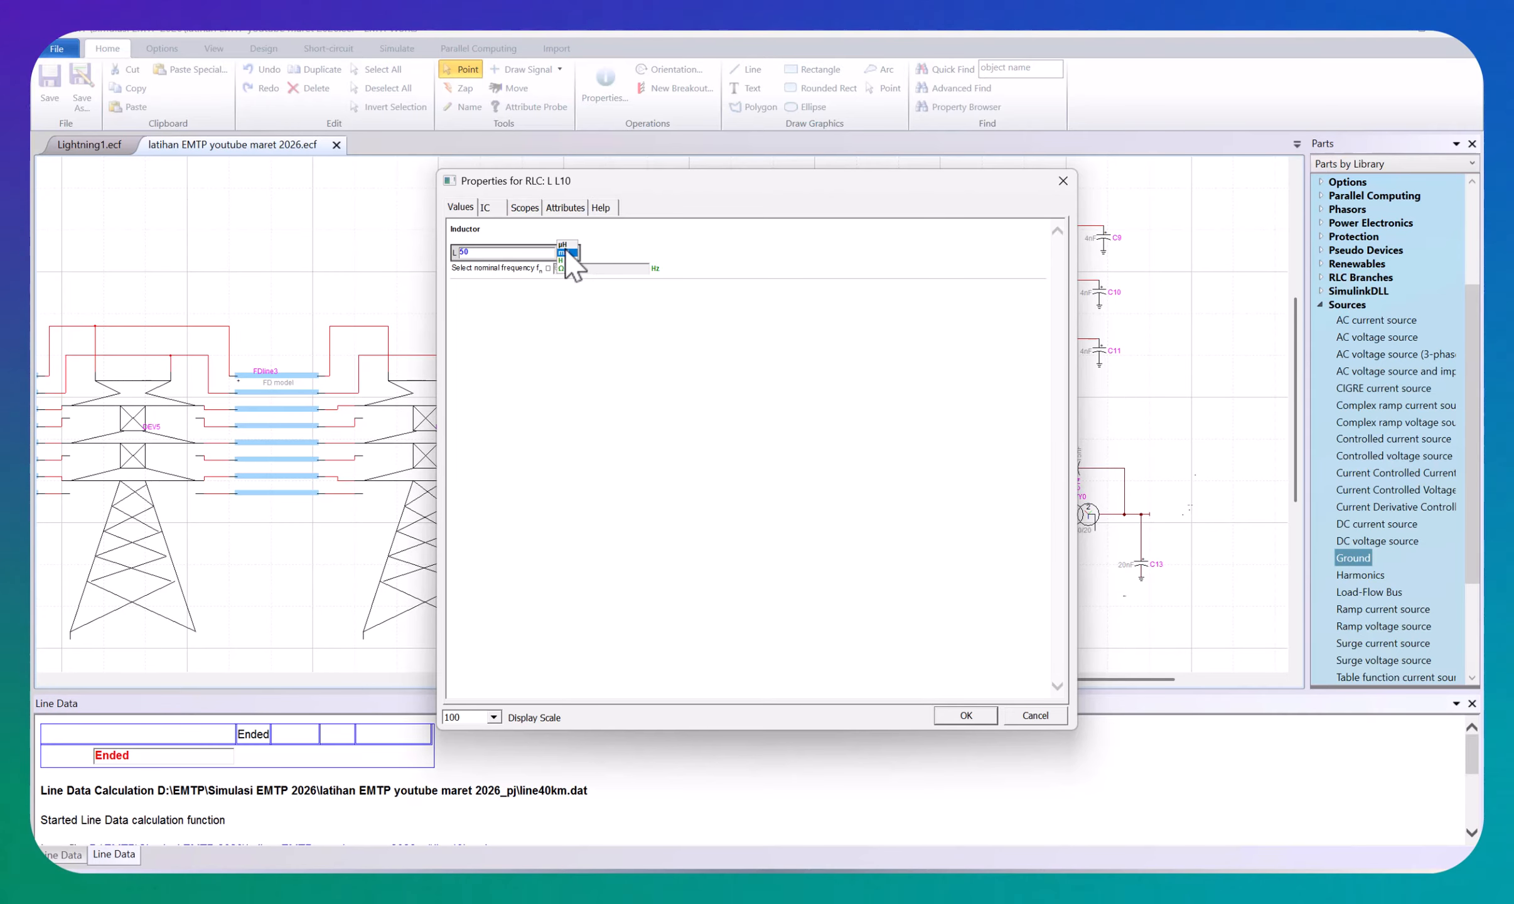
click(963, 716)
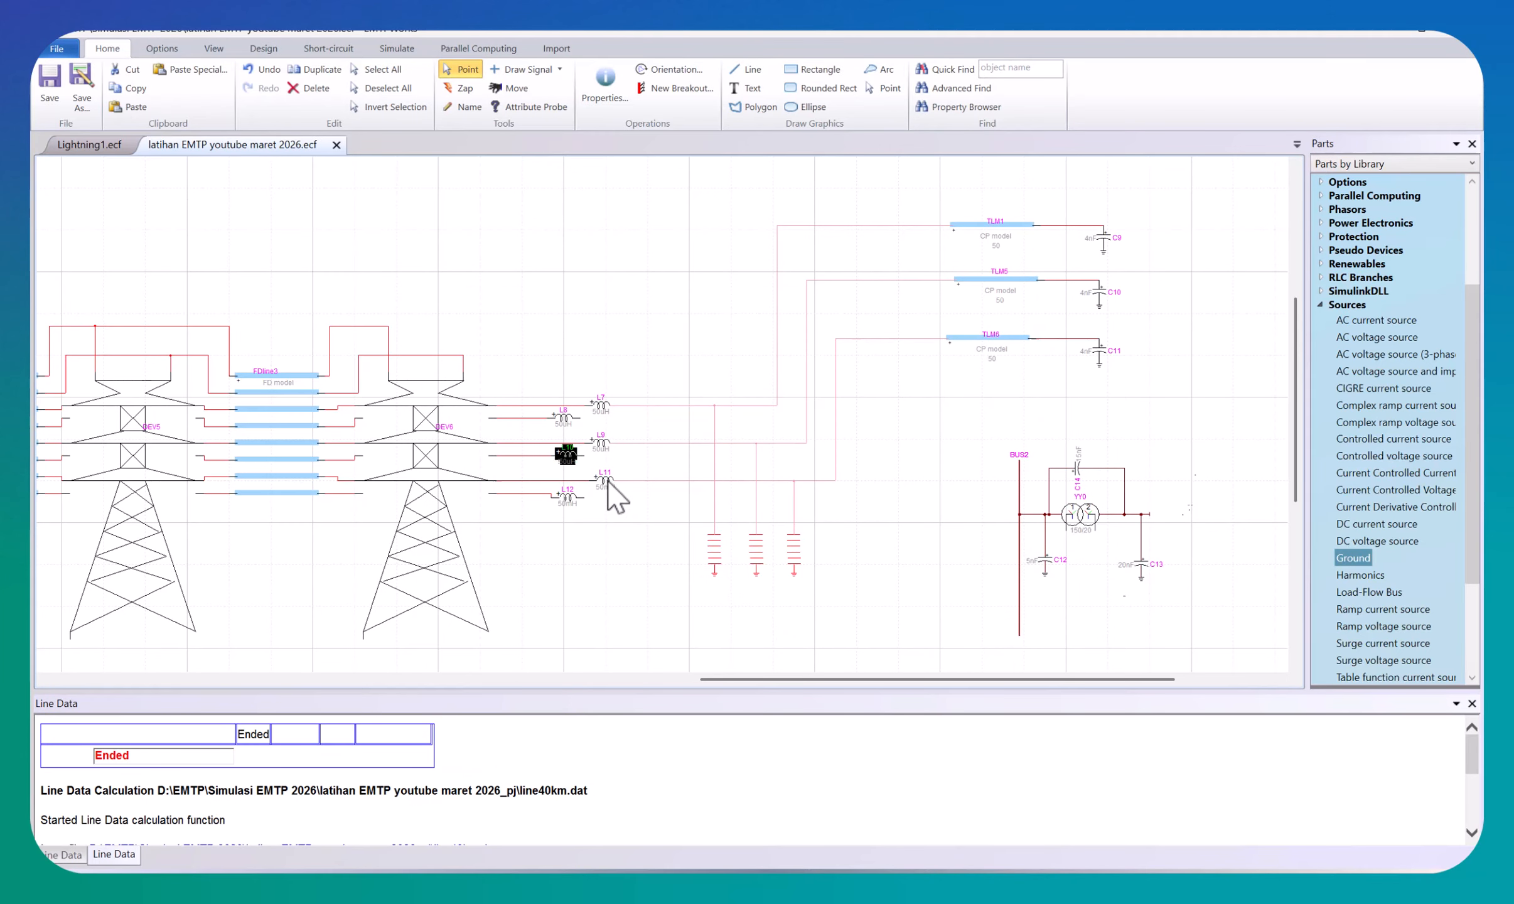
Step: Change the inductance unit of inductors L11 and L12 to uH
double_click(609, 483)
click(573, 252)
click(569, 263)
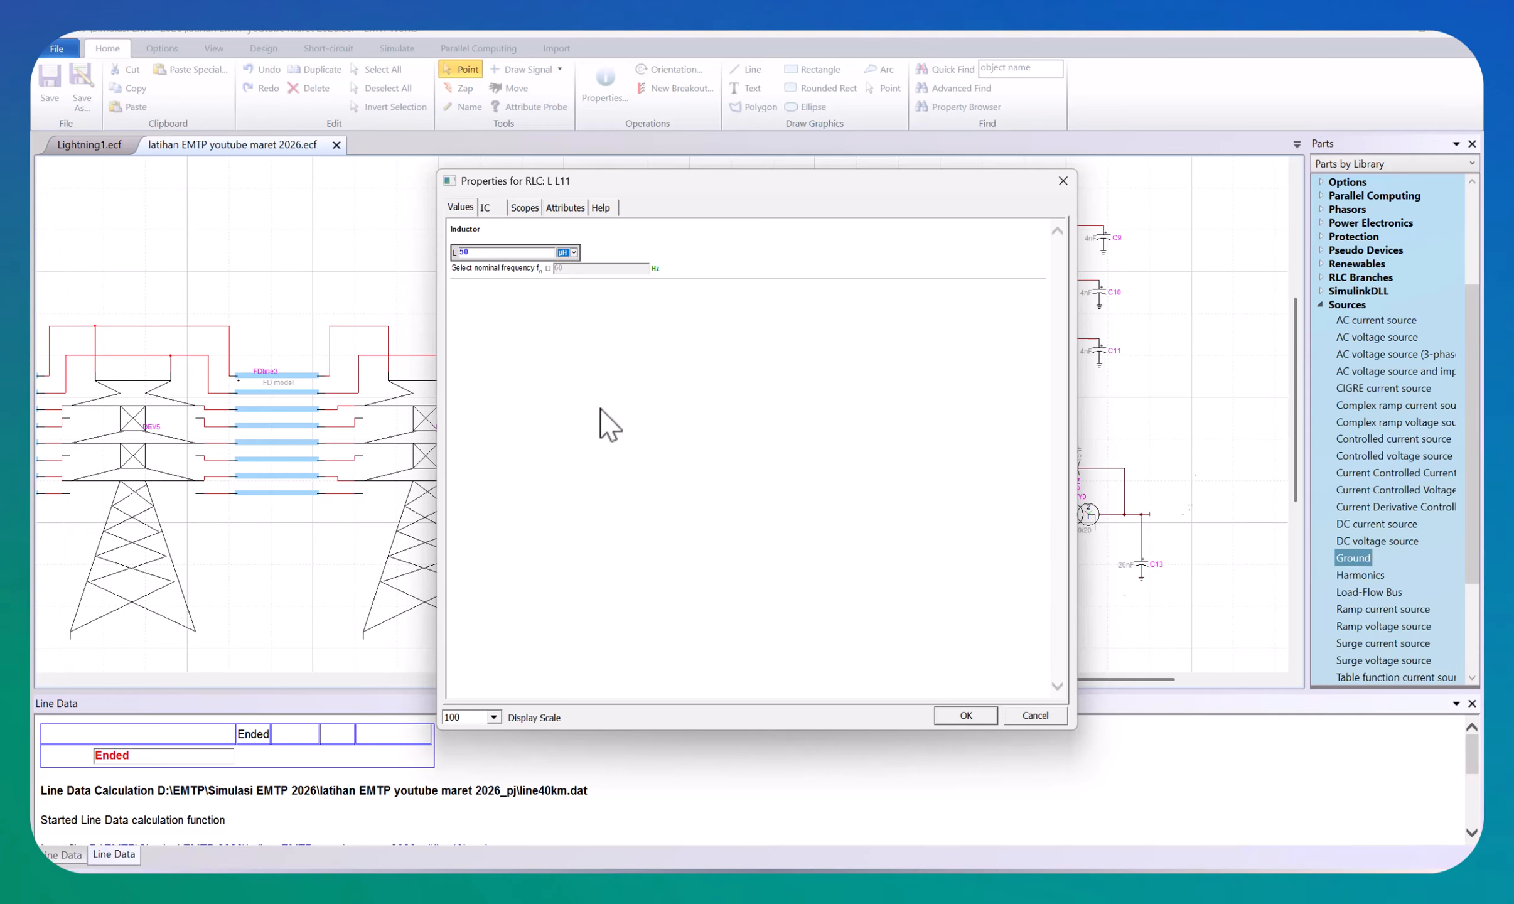
click(957, 718)
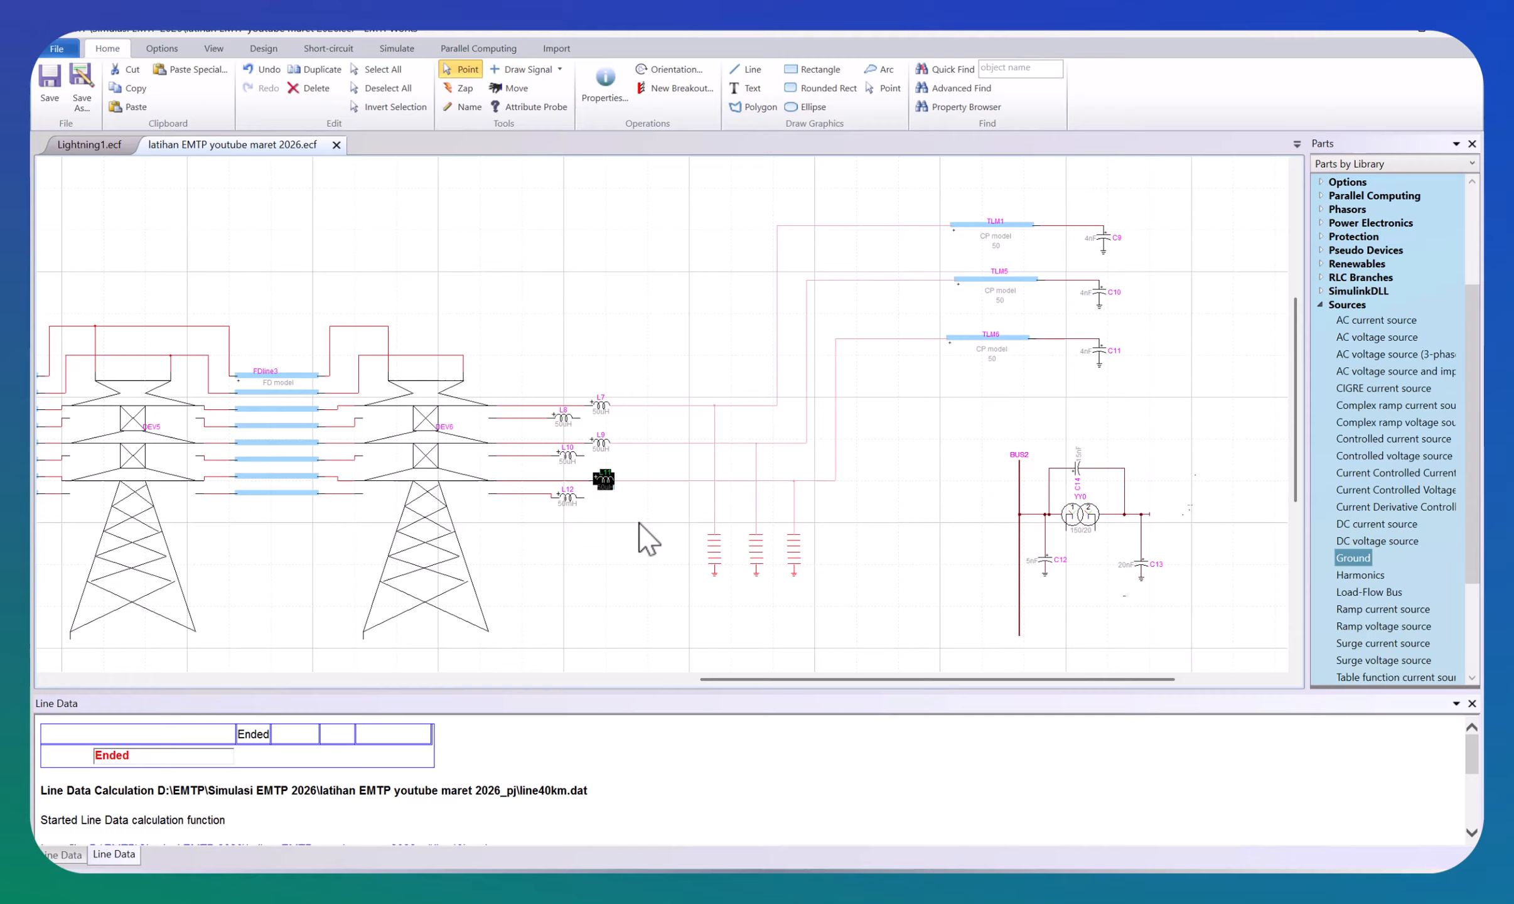
double_click(572, 494)
click(573, 252)
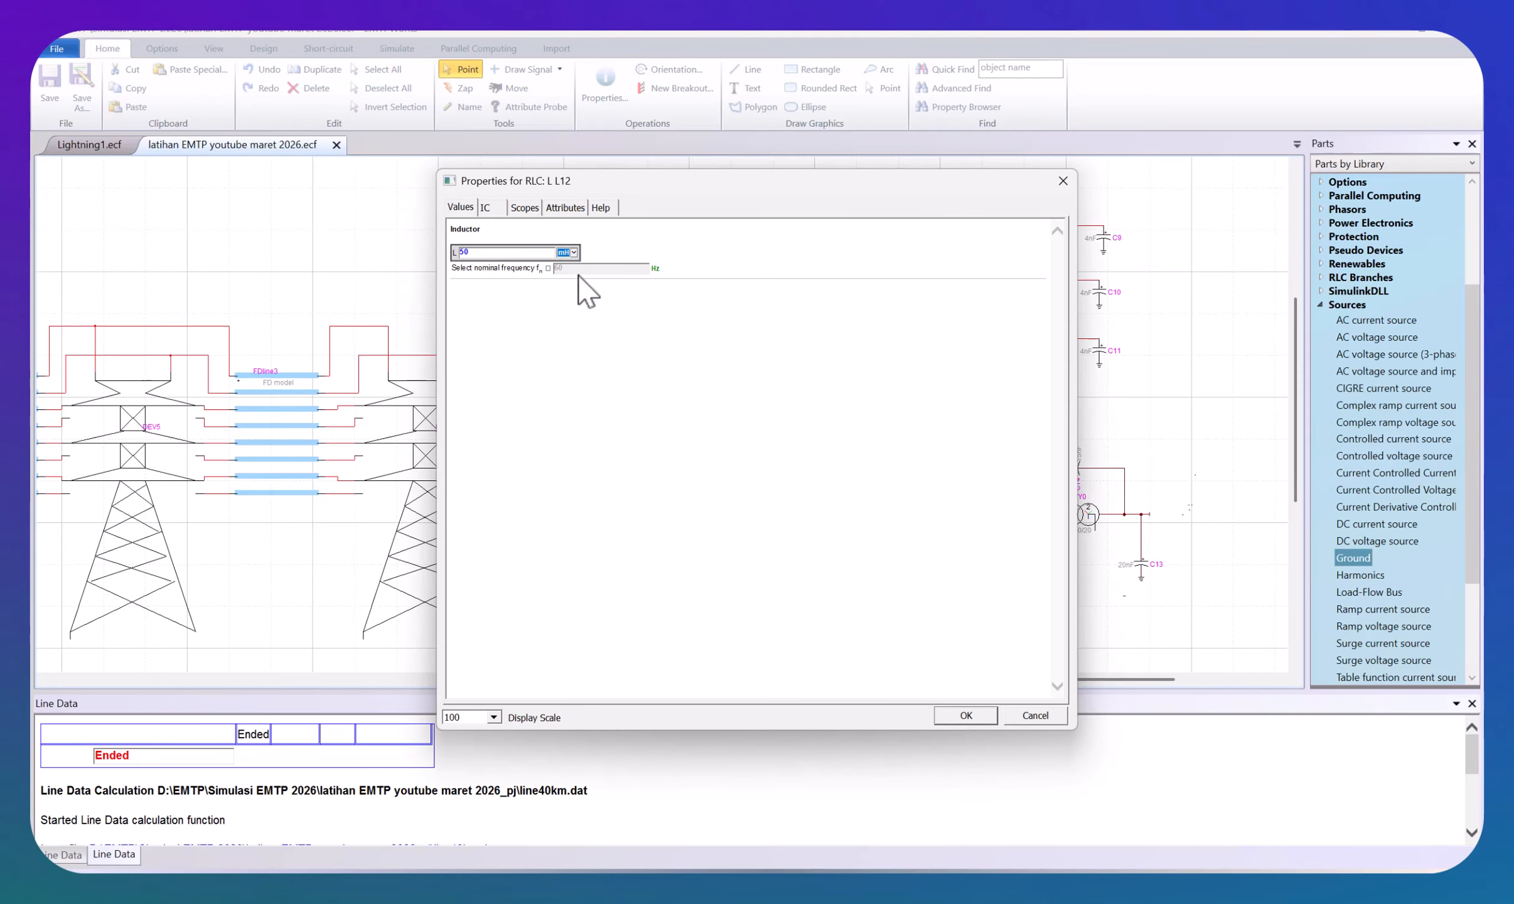
click(579, 275)
click(967, 716)
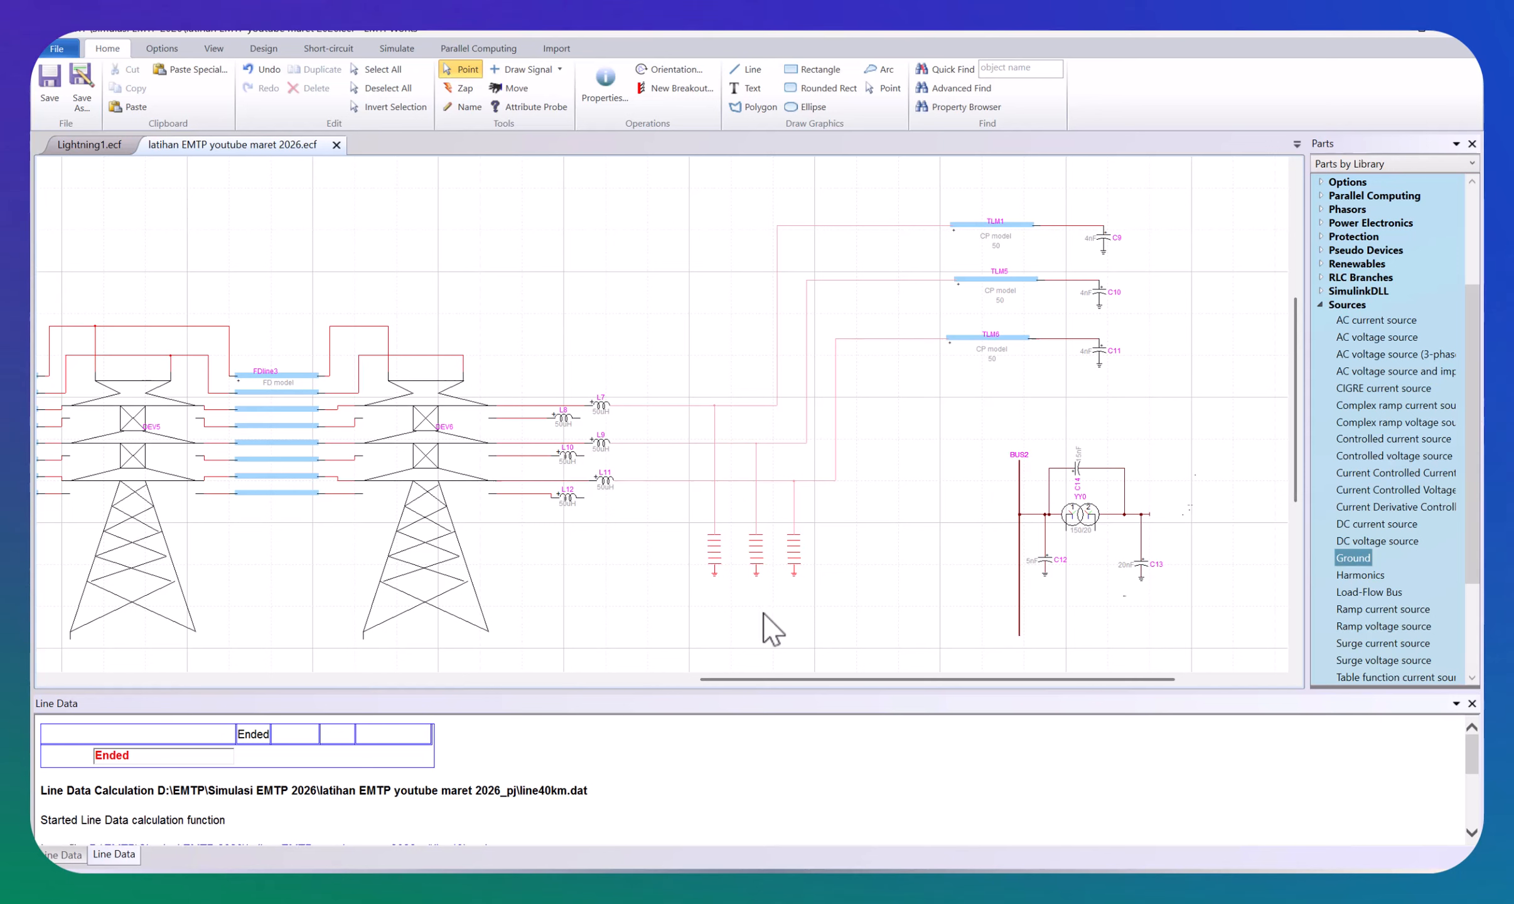
Step: Move the arresters lower and space them farther apart beneath the three phase lines
drag(866, 609, 796, 582)
click(828, 617)
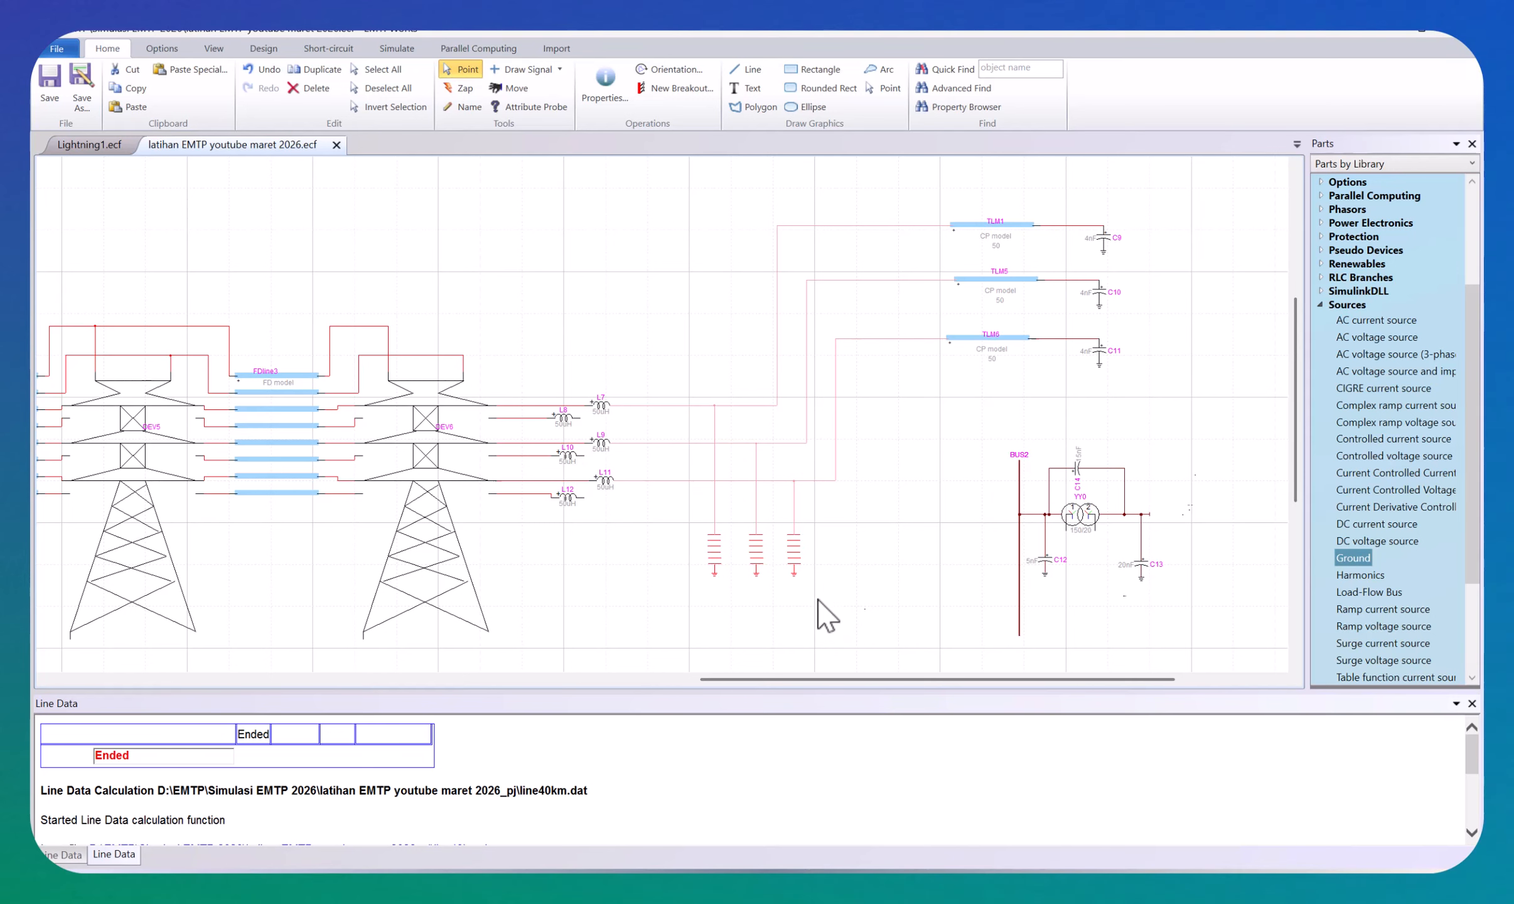
click(795, 574)
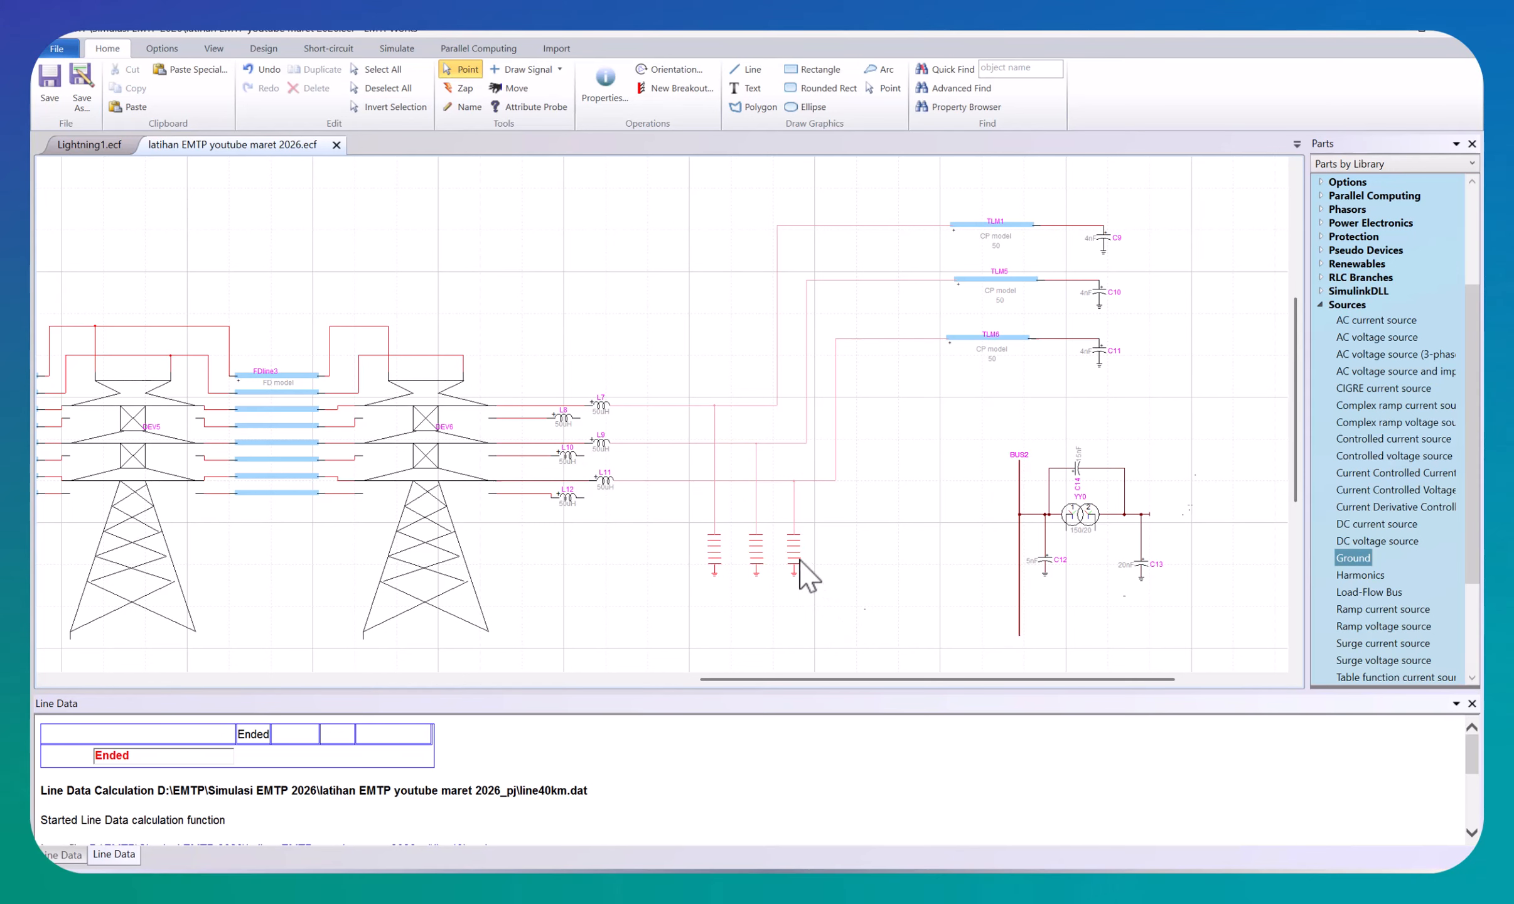
click(794, 563)
click(711, 555)
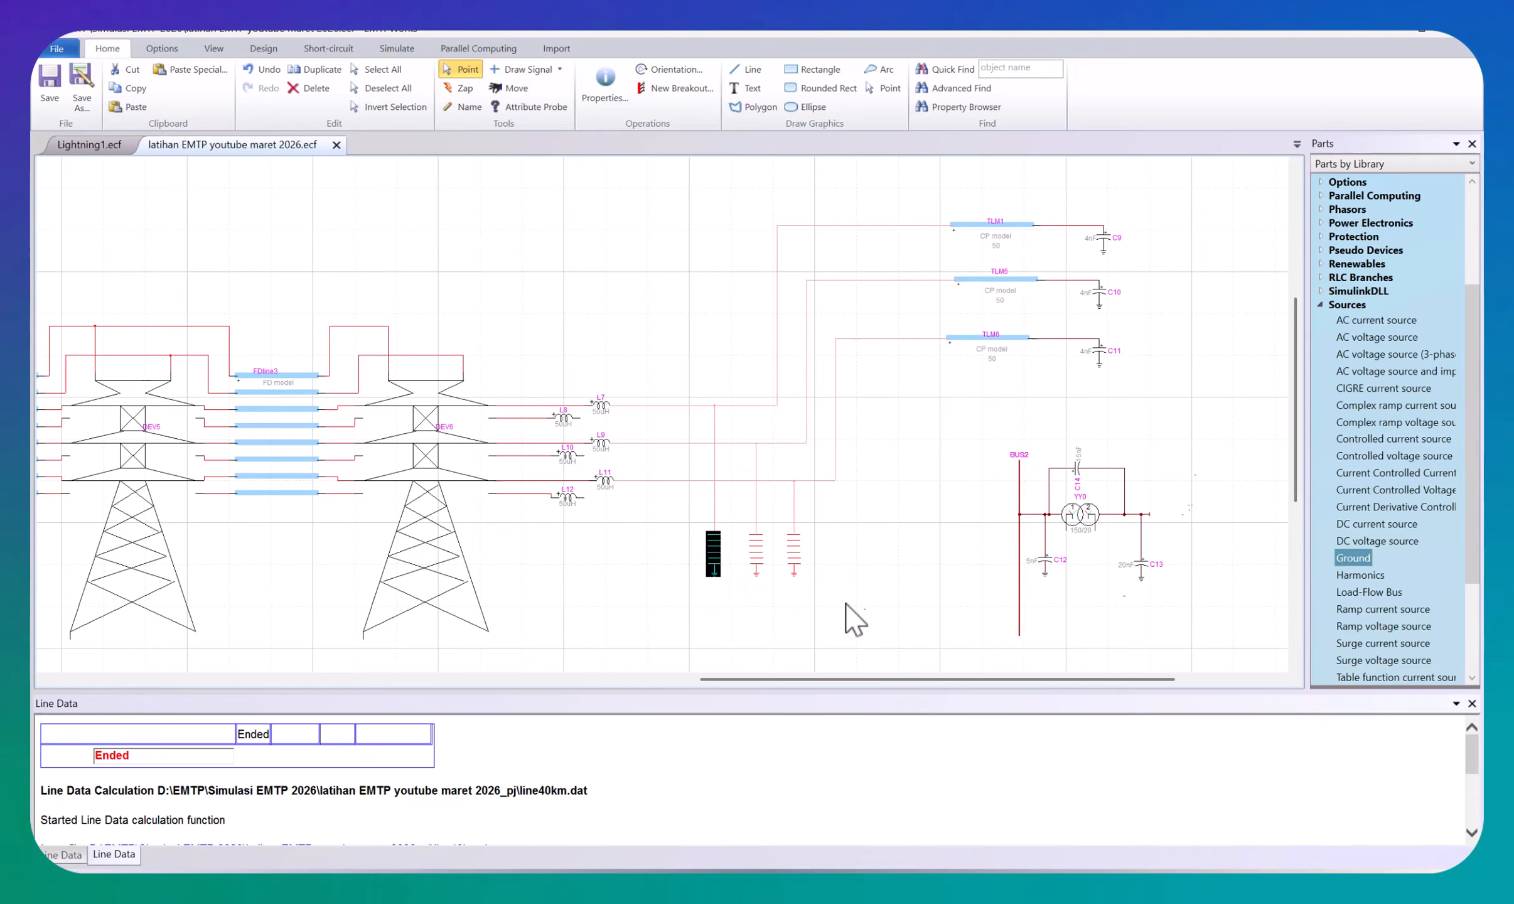
click(881, 611)
drag(716, 553, 797, 581)
click(717, 342)
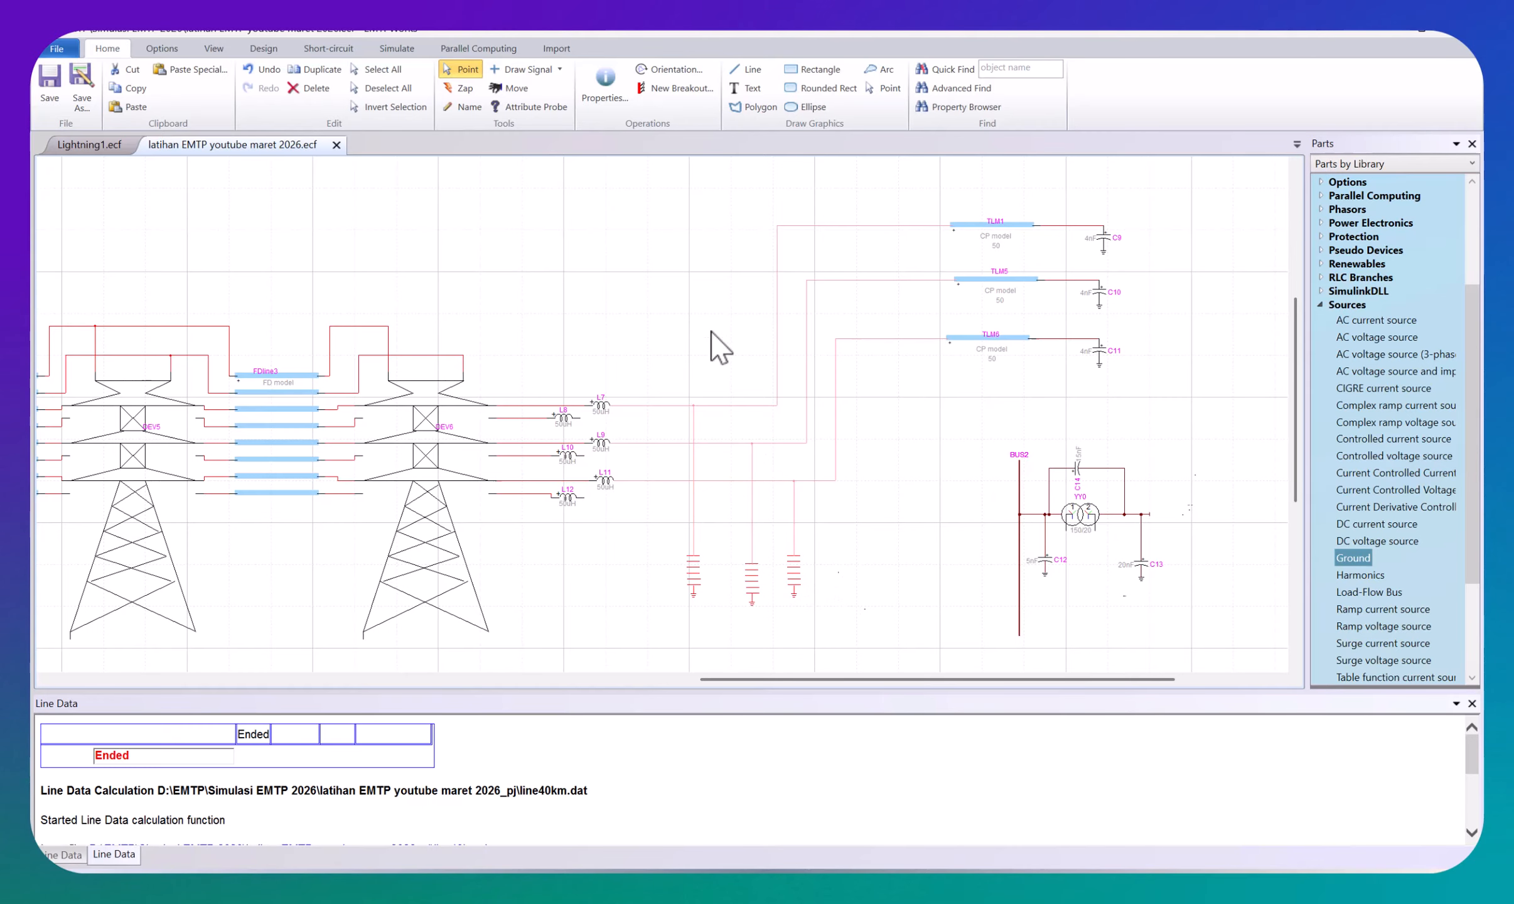
Step: Zap the vertical wires that connect the three arresters to the phase lines
click(465, 88)
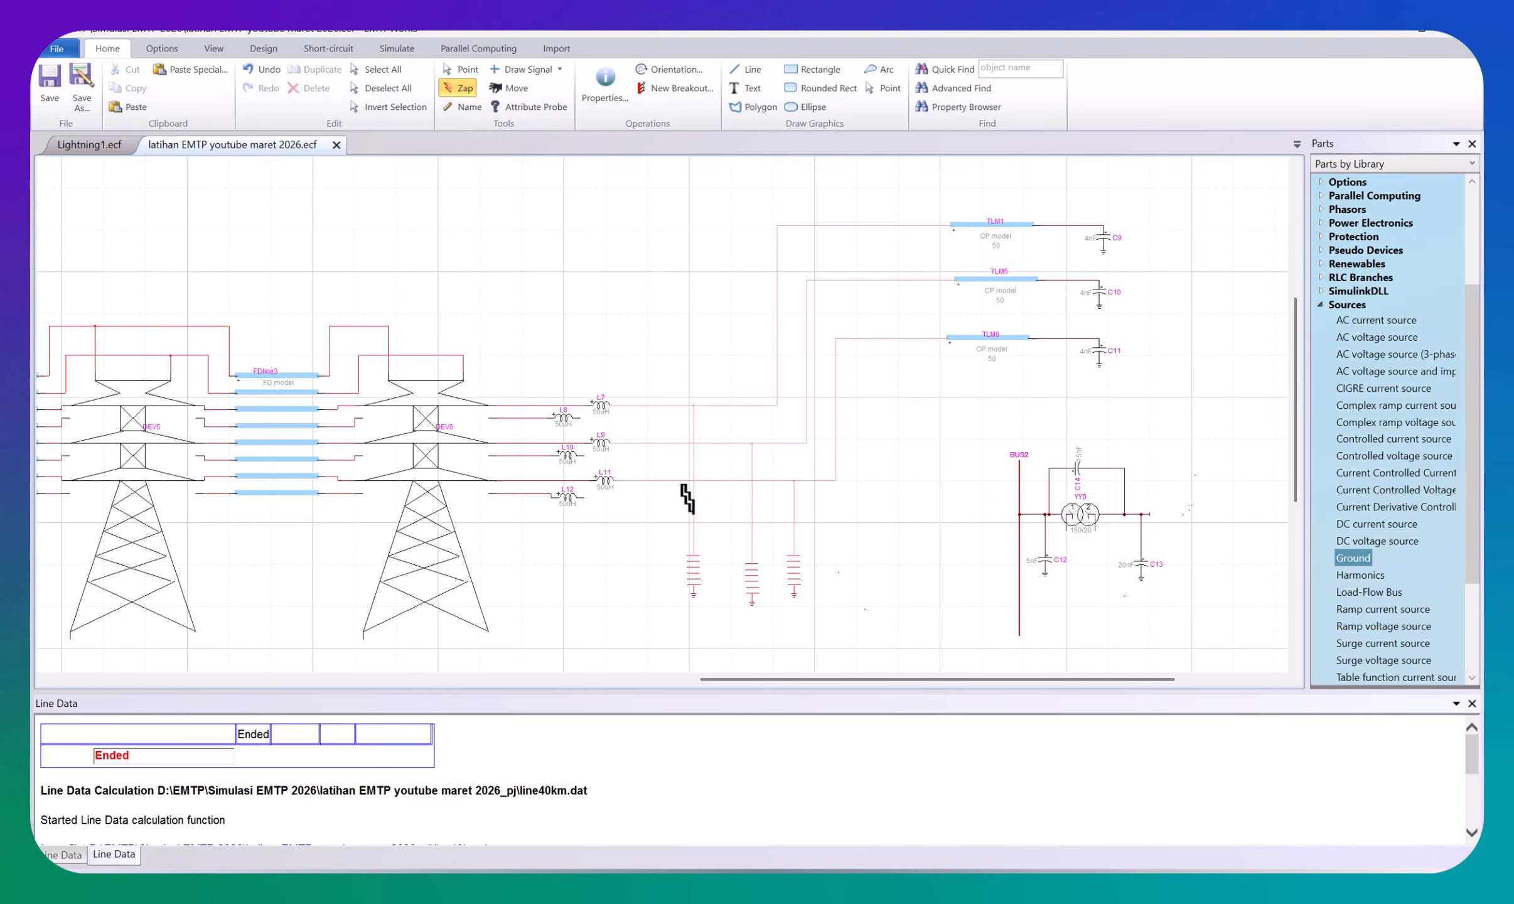
click(694, 496)
click(794, 509)
click(752, 506)
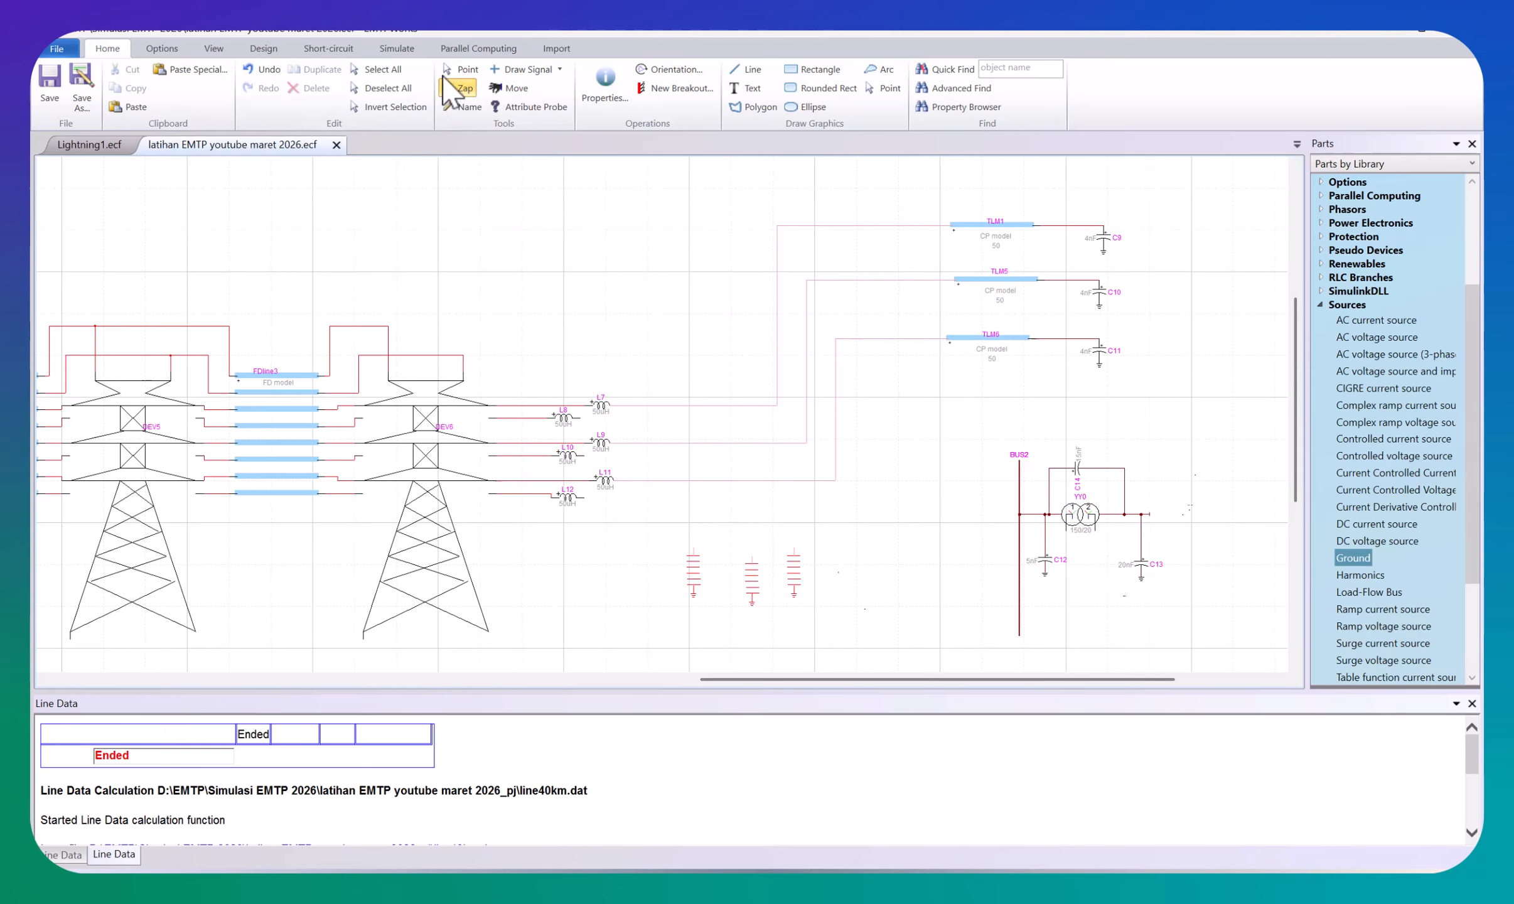
click(458, 70)
Step: Place a copy of inductor L8 above the arrester nearest the towers and rotate it right to stand vertically
click(562, 415)
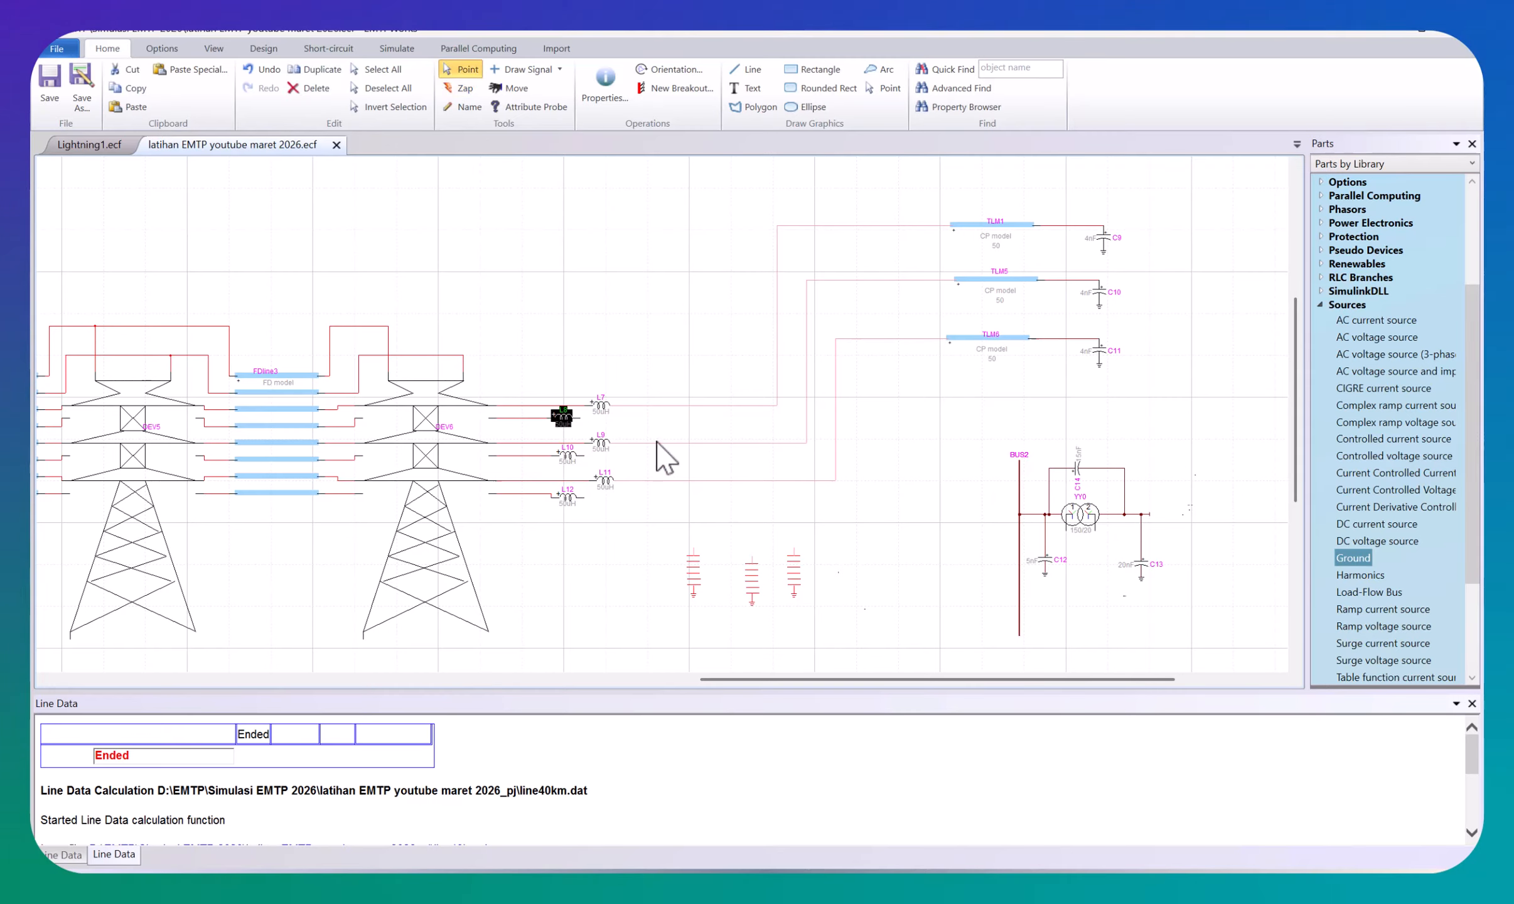
key(ctrl+v)
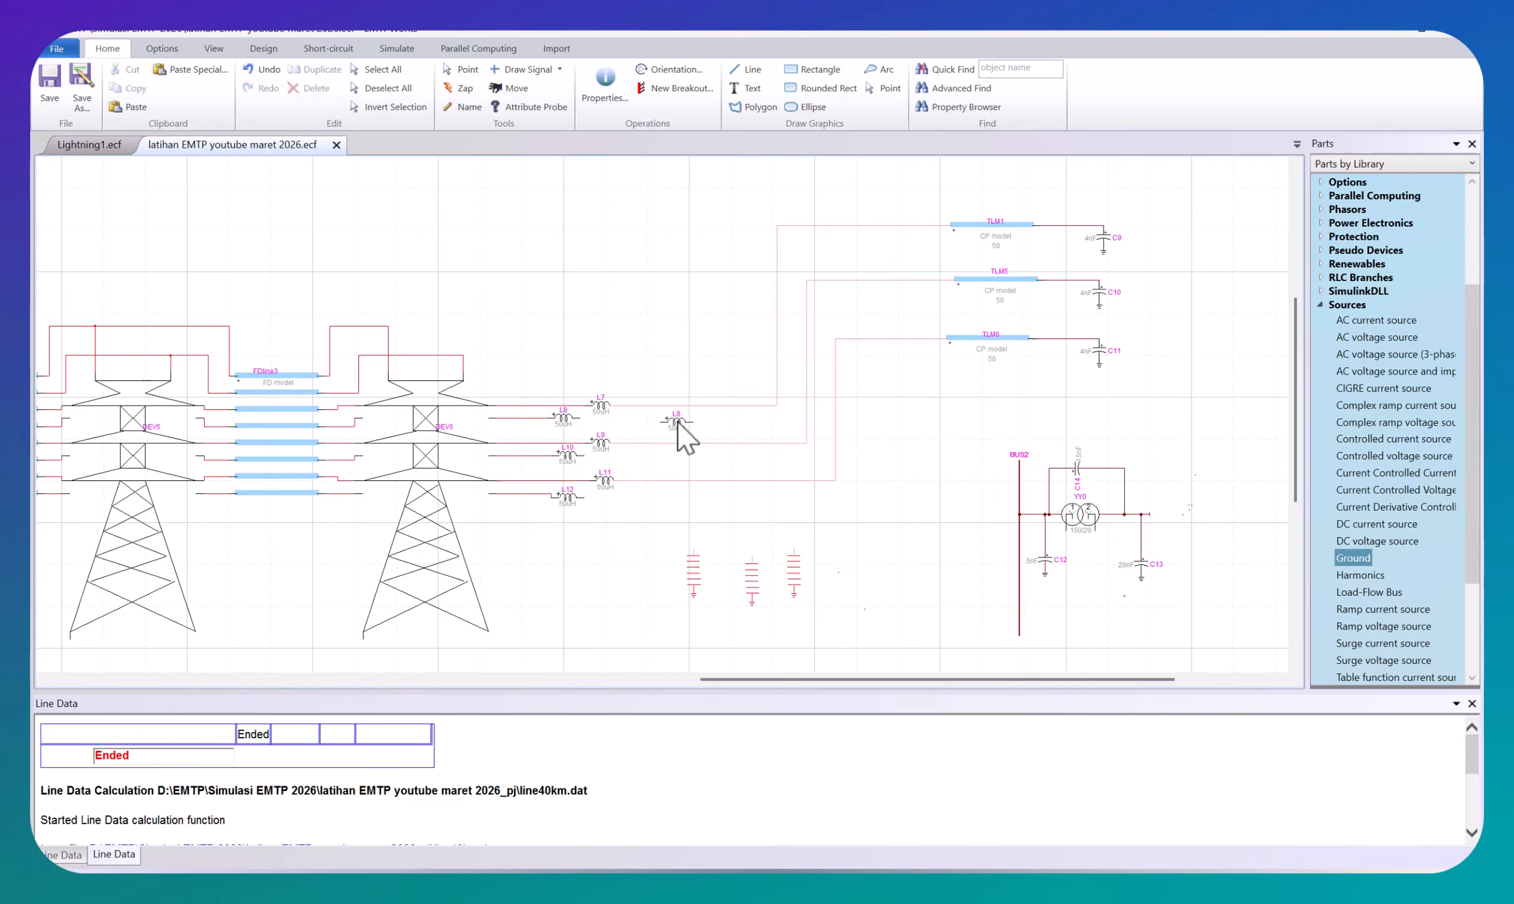
click(689, 510)
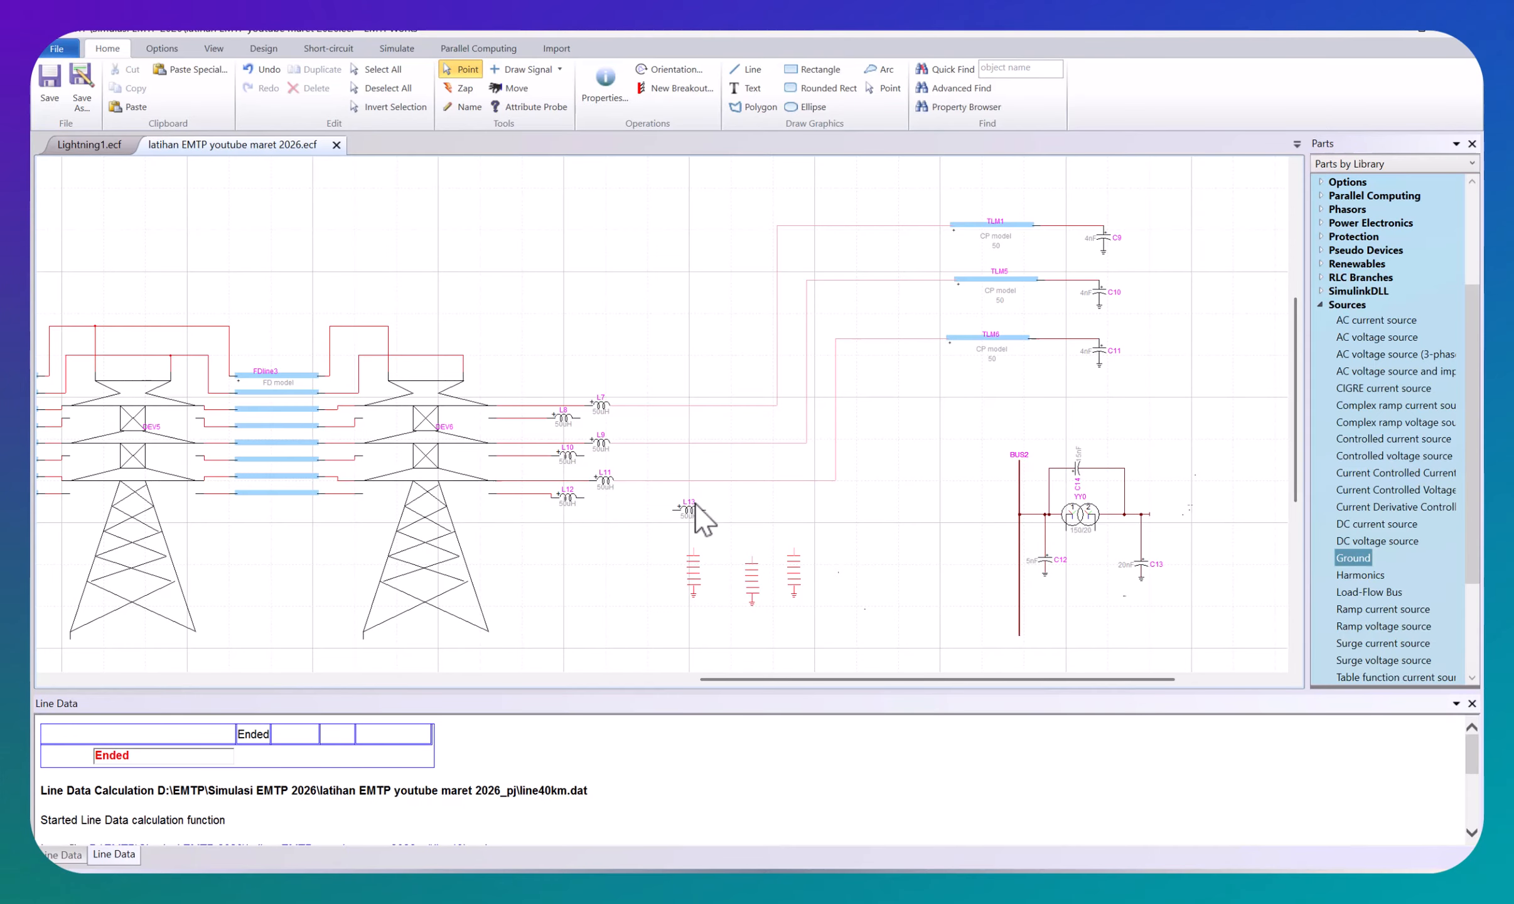
right_click(693, 510)
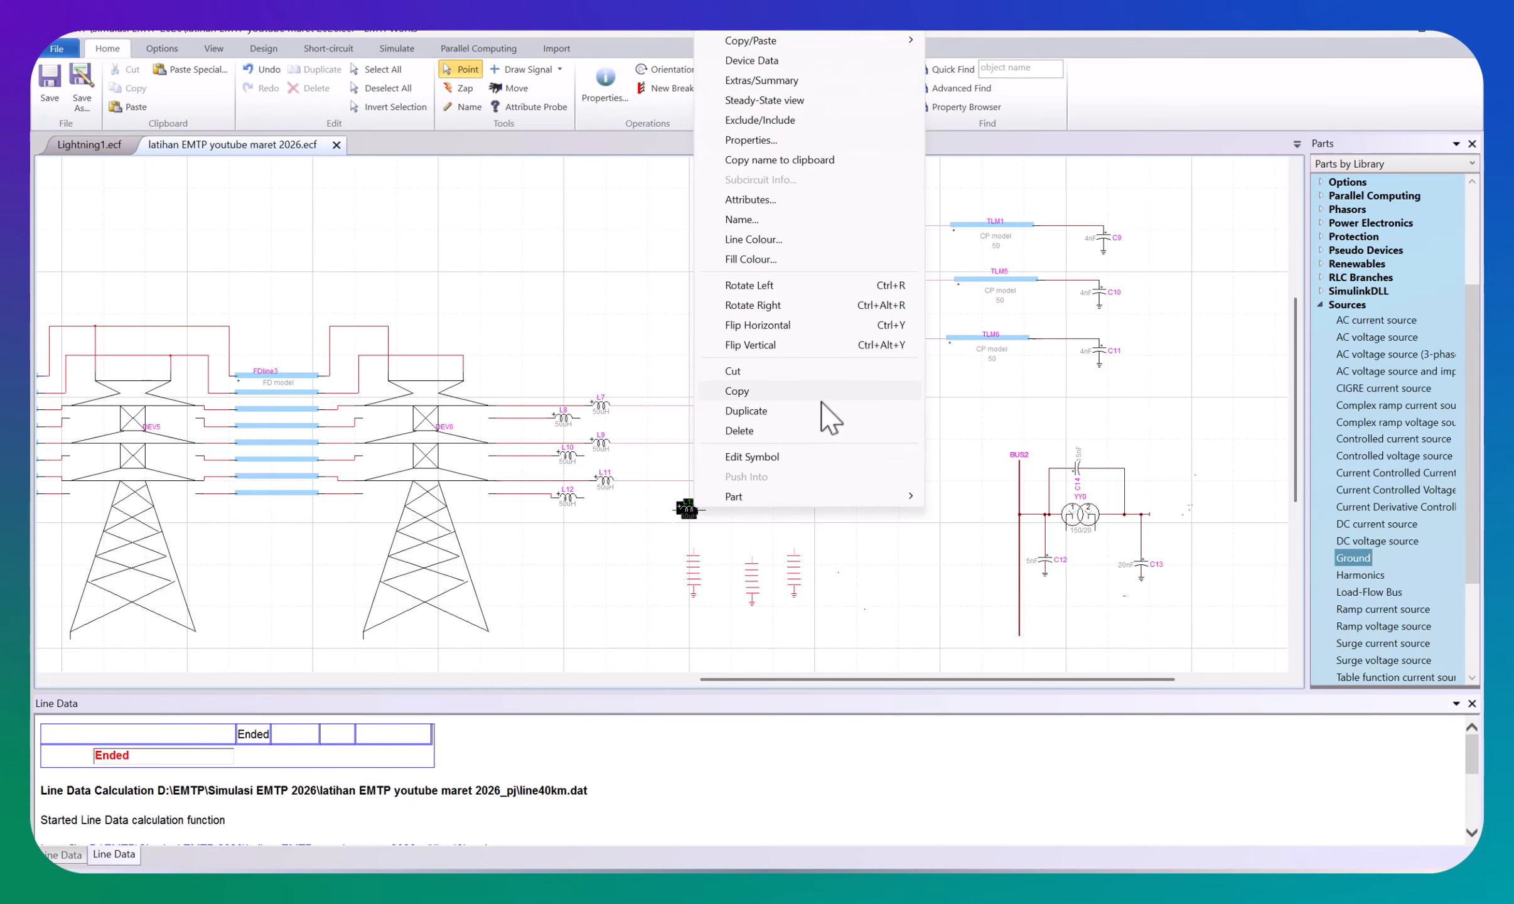
click(794, 305)
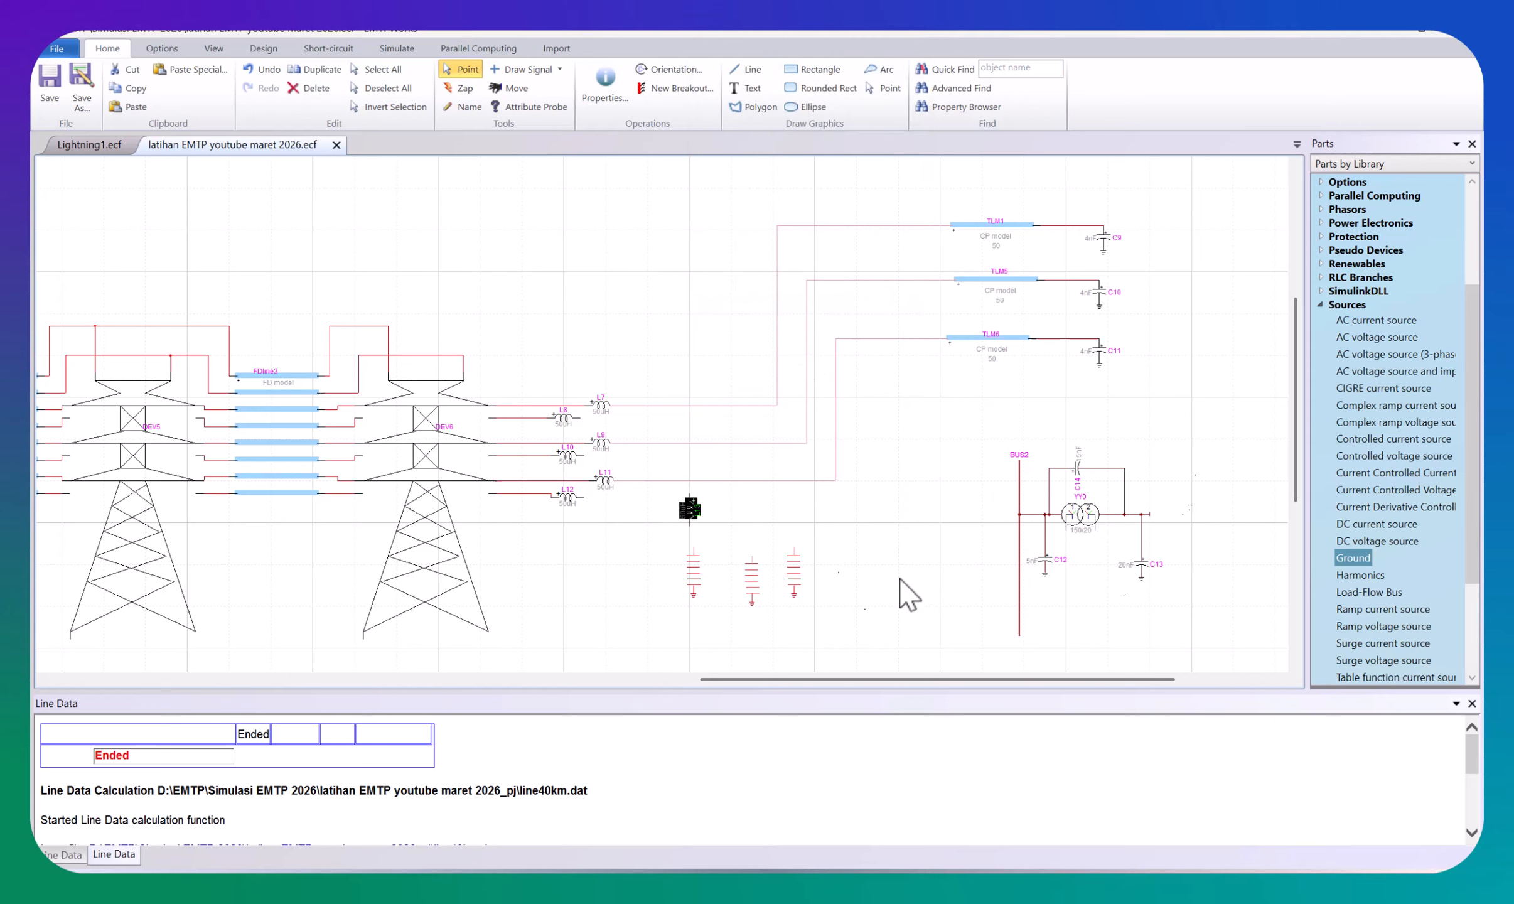
Step: Set the inductance of L13 to 4 uH and place copies of it above the other two arresters
double_click(690, 511)
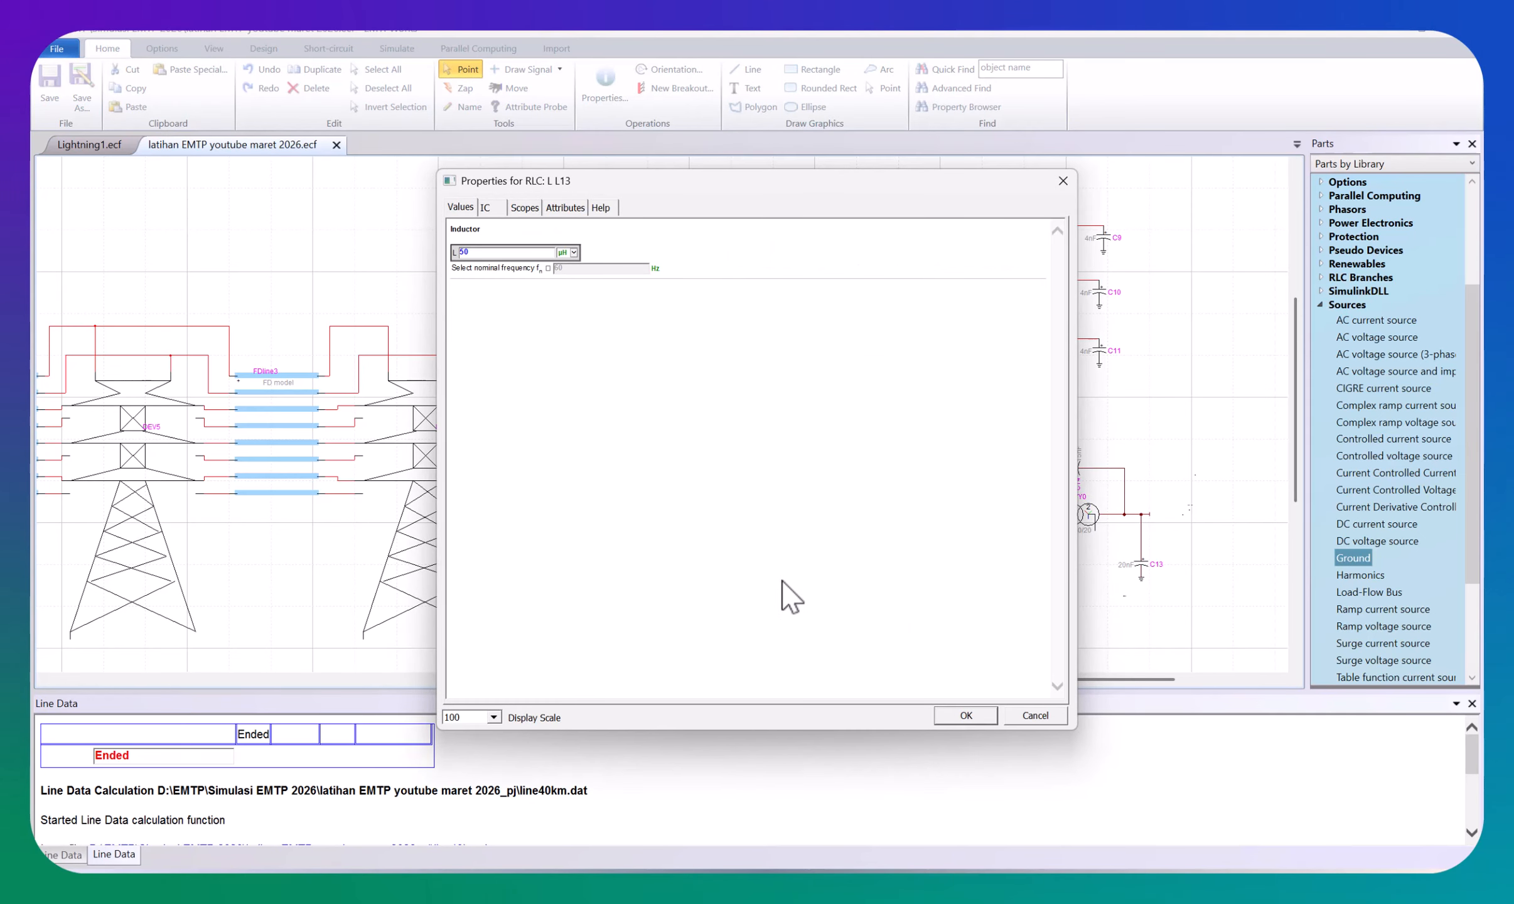
text(4)
click(574, 253)
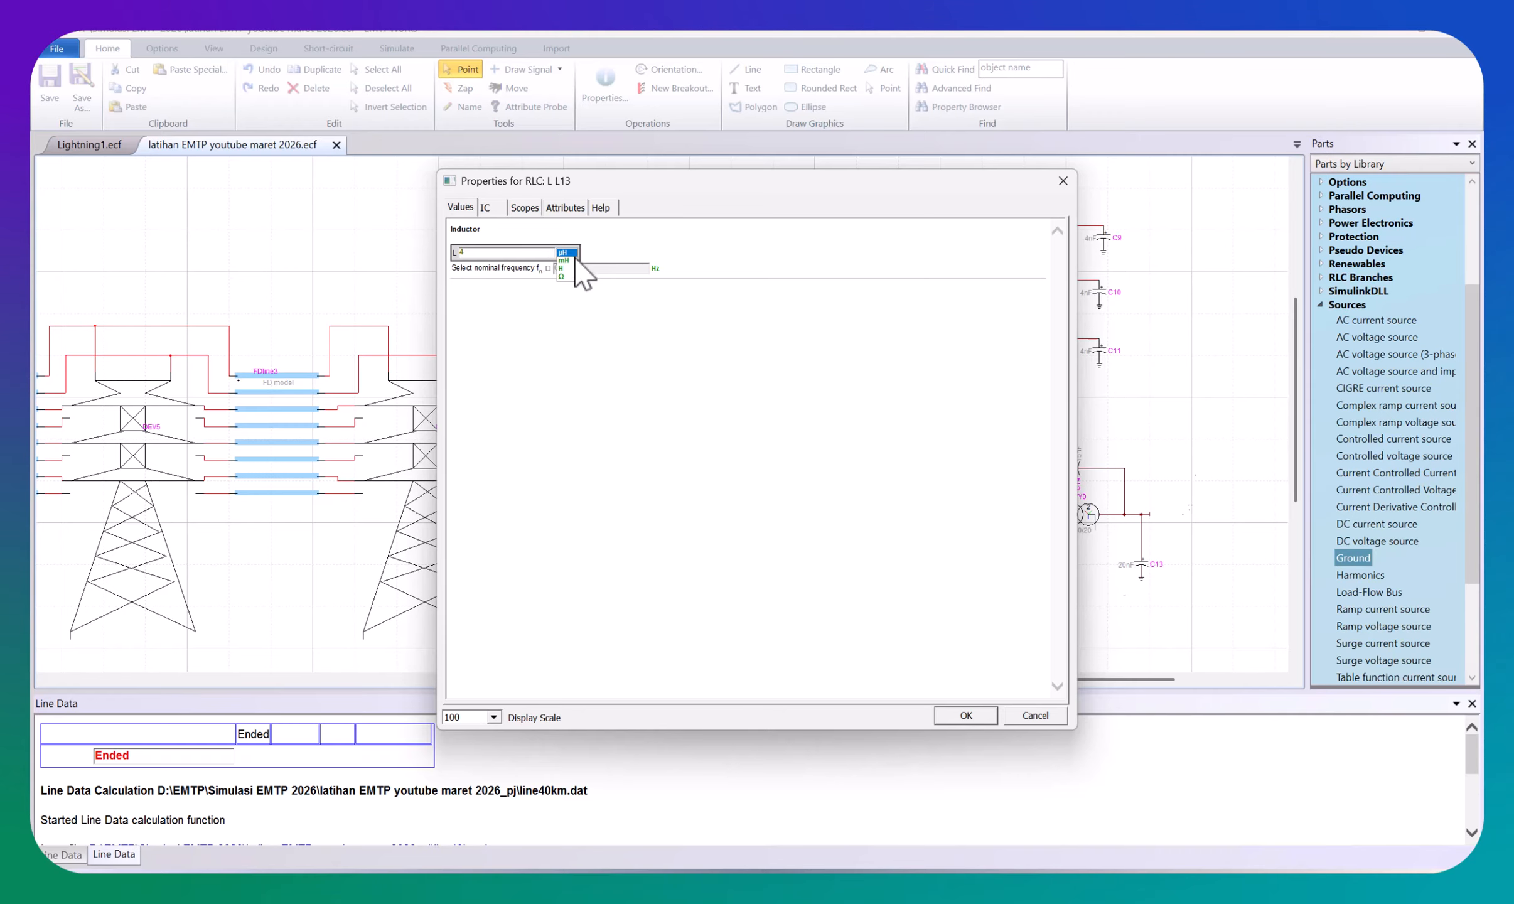
click(967, 715)
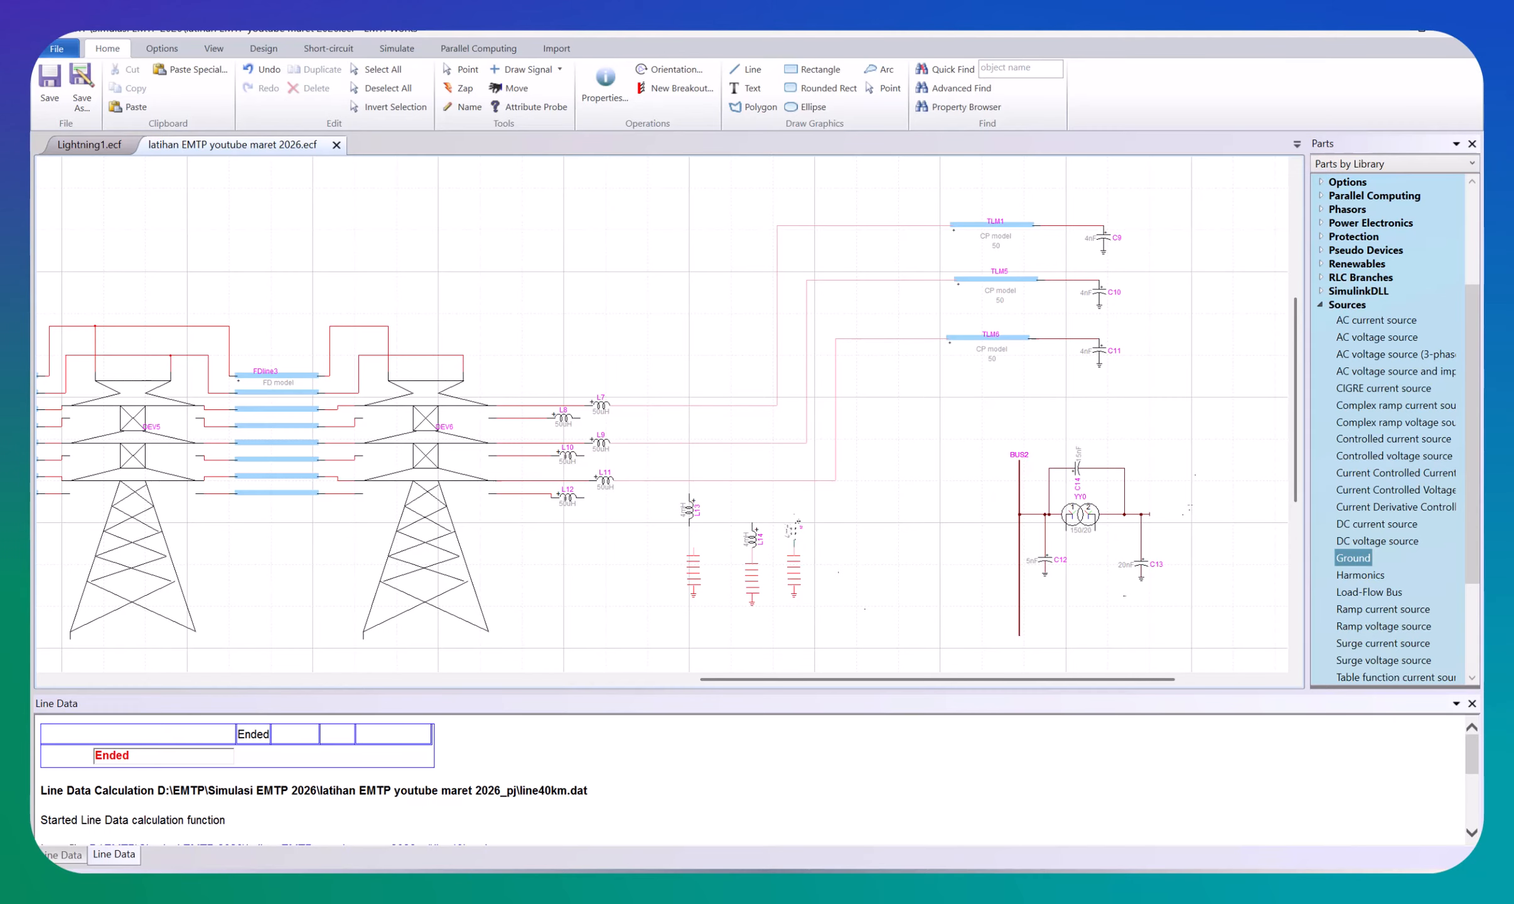
key(Escape)
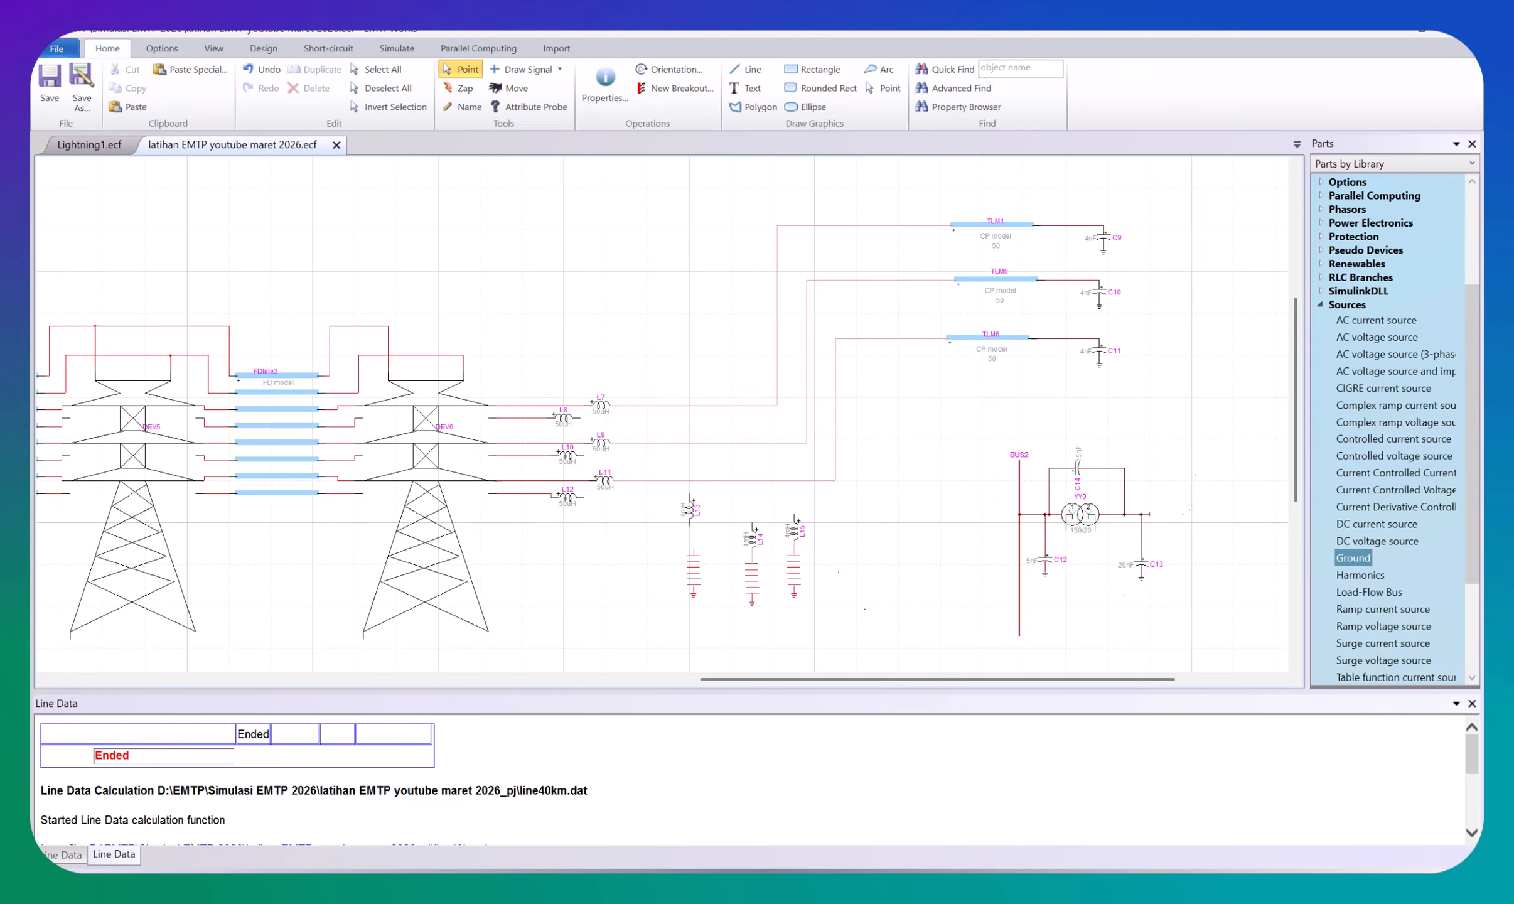
Step: Wire inductors L13, L14 and L15 above the arresters up to the phase lines
drag(691, 507, 693, 405)
drag(753, 526, 750, 443)
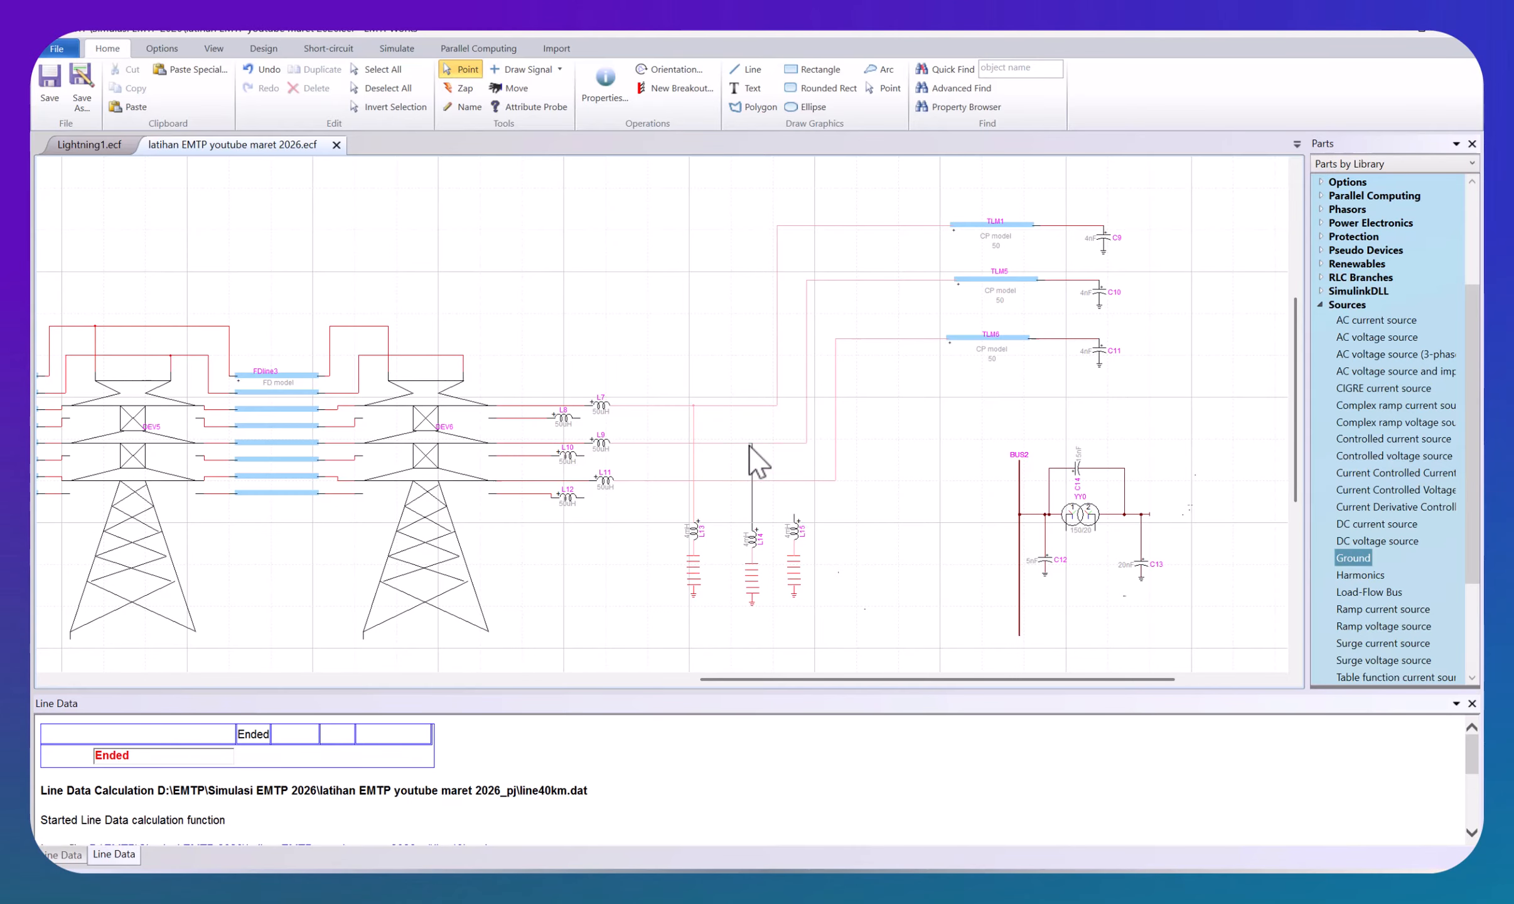
drag(795, 517, 795, 444)
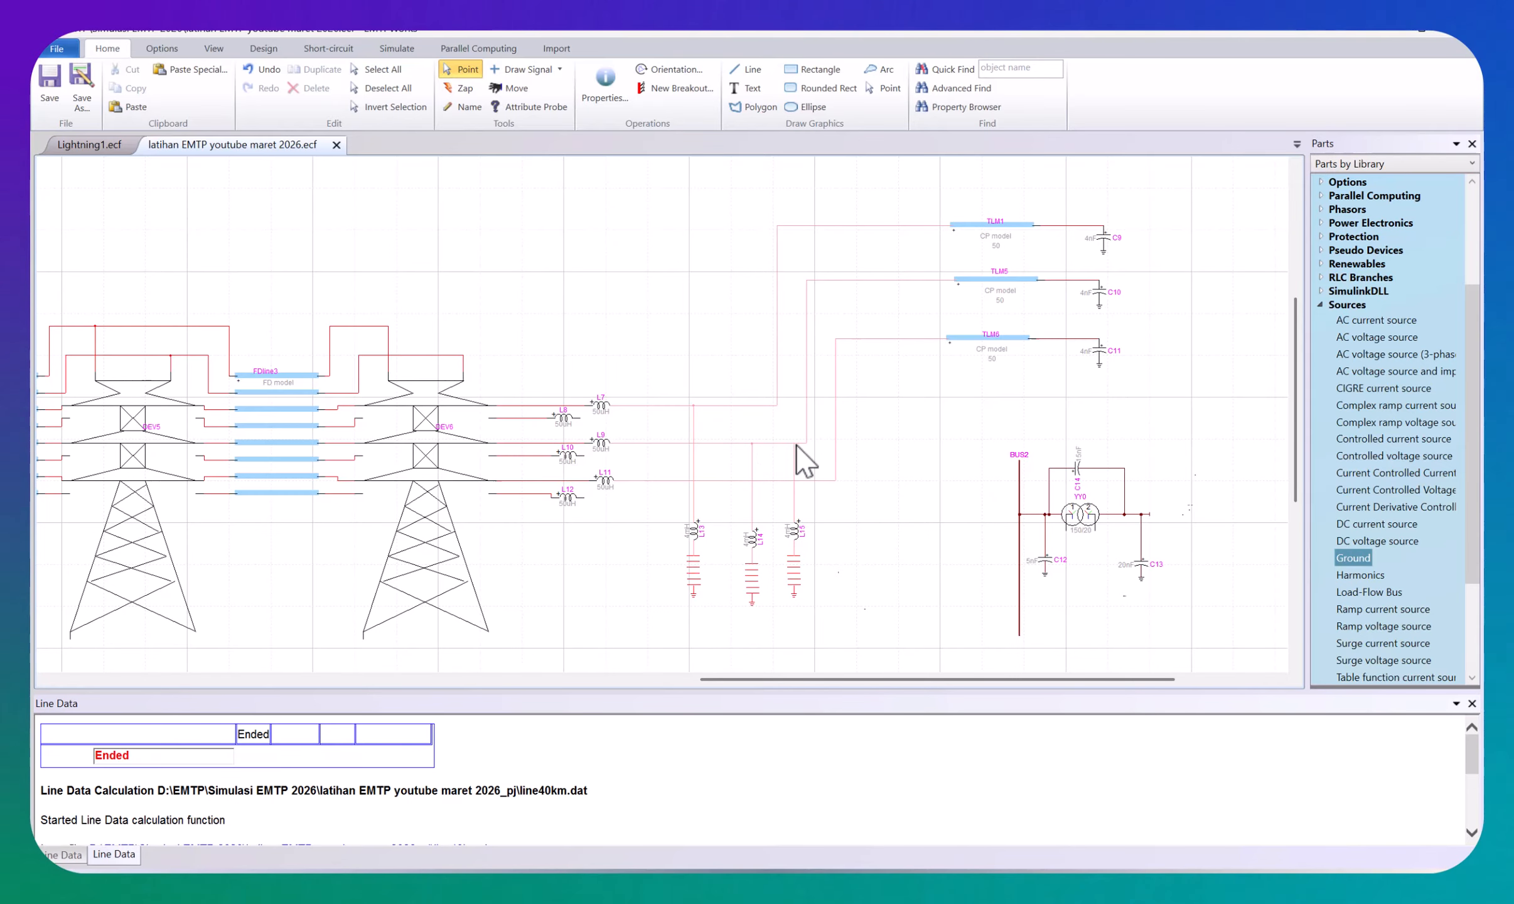
click(796, 583)
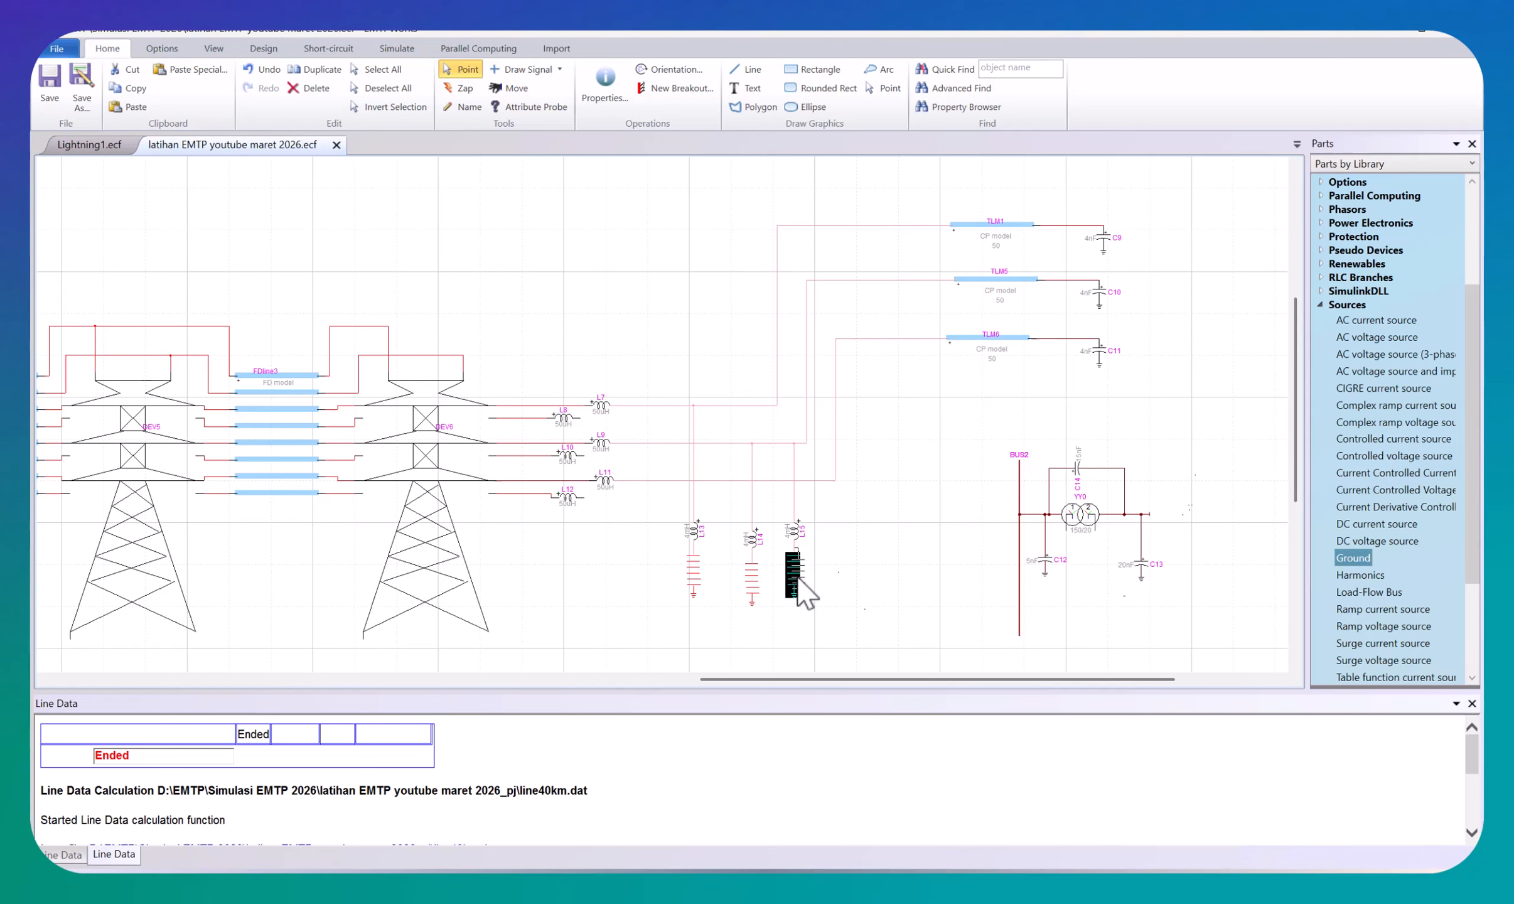
Step: Draw a phase A signal from the line feeding TLM1 down to bus BUS2
drag(907, 679, 921, 679)
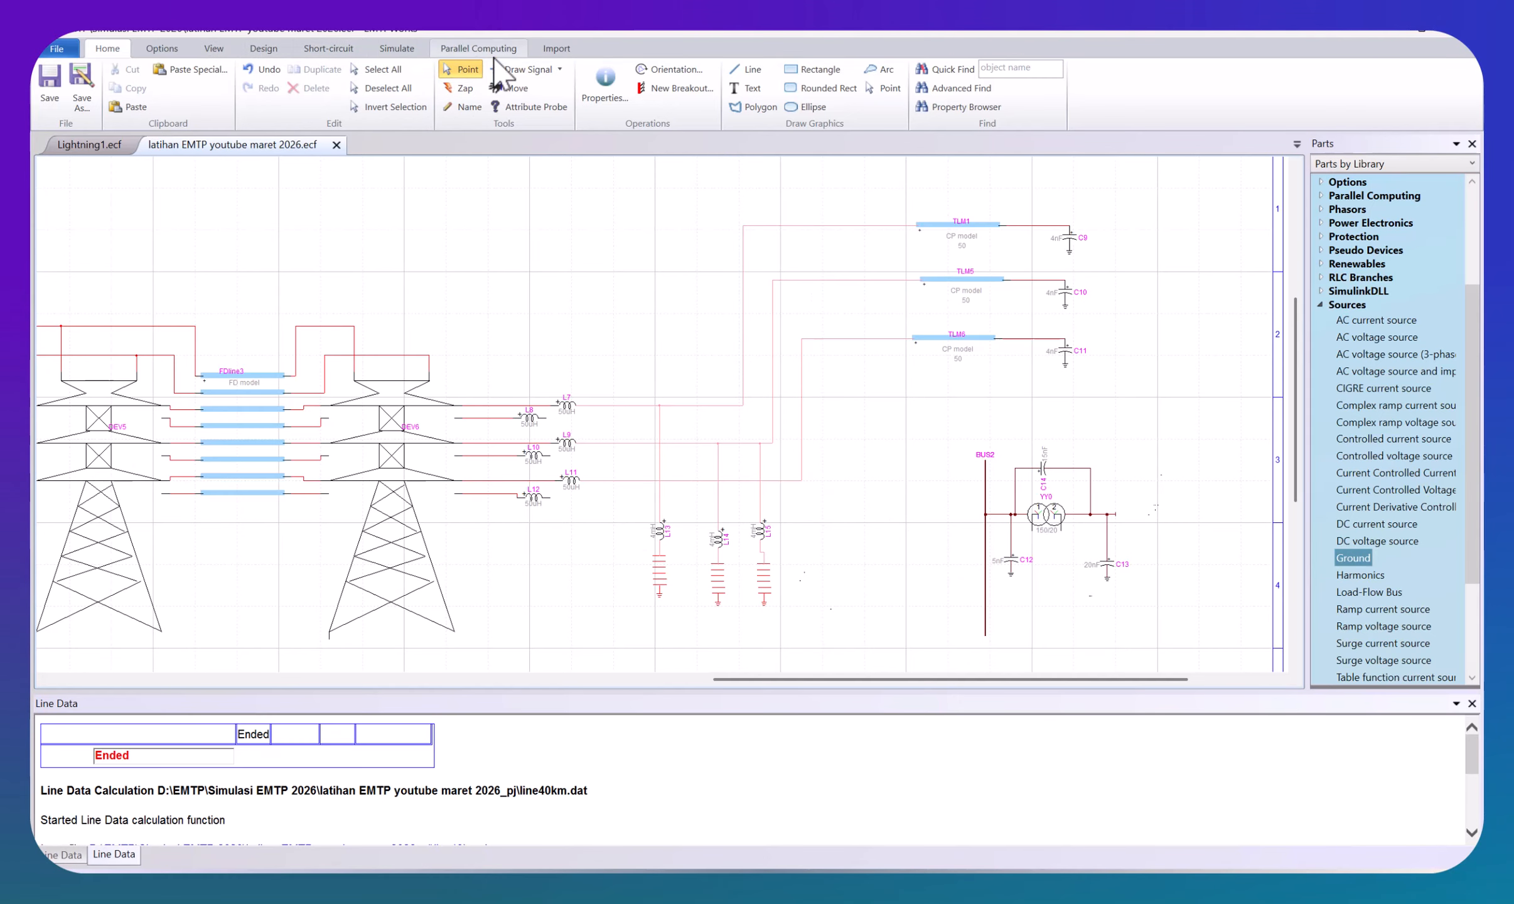
click(559, 67)
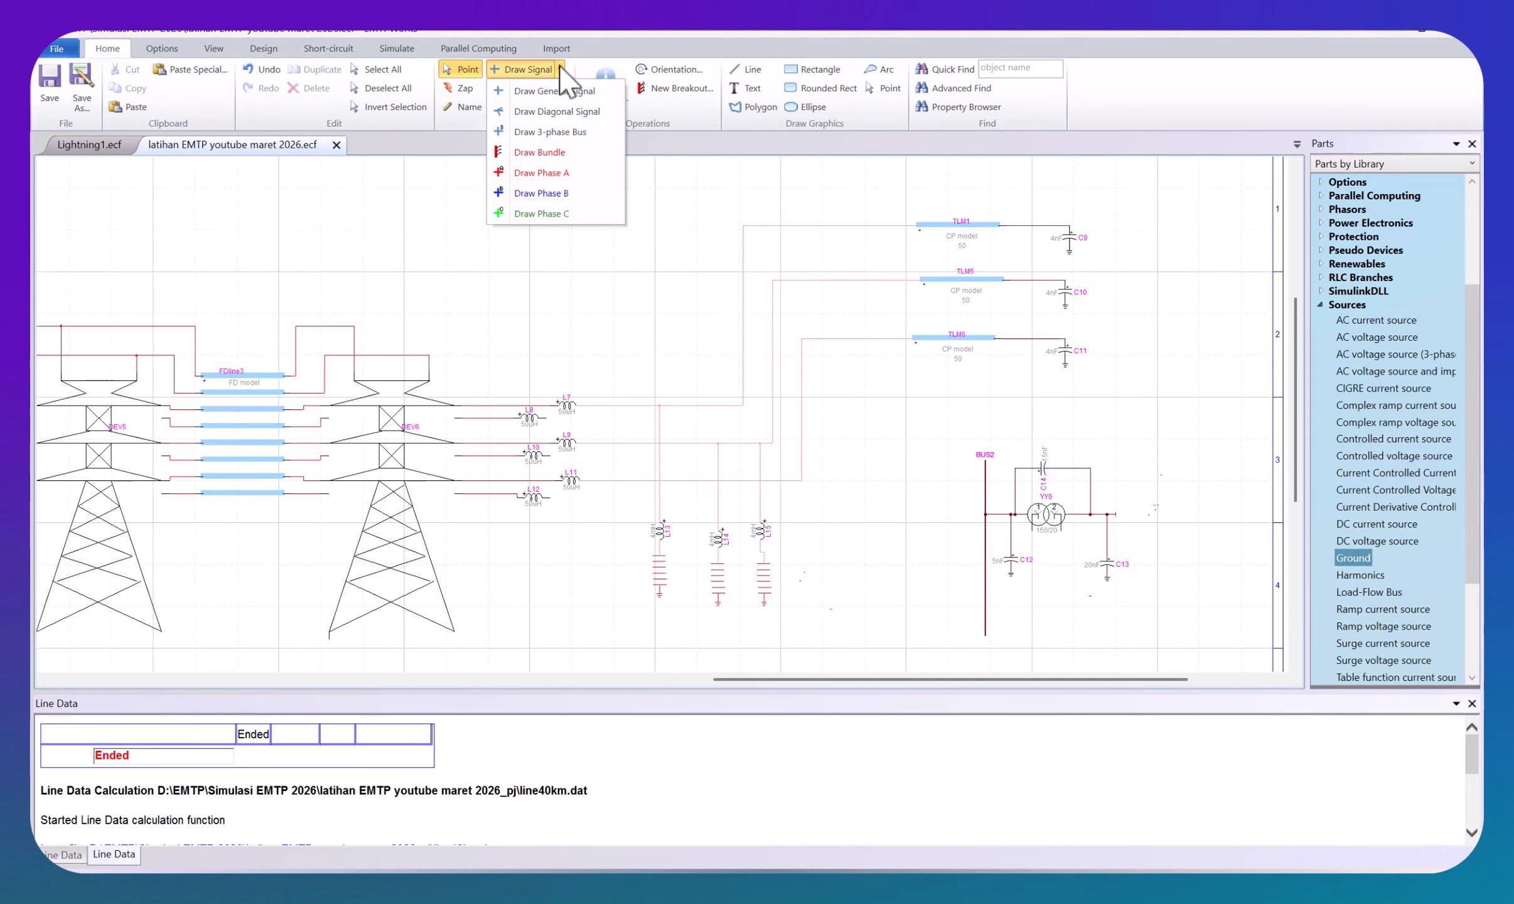
click(558, 173)
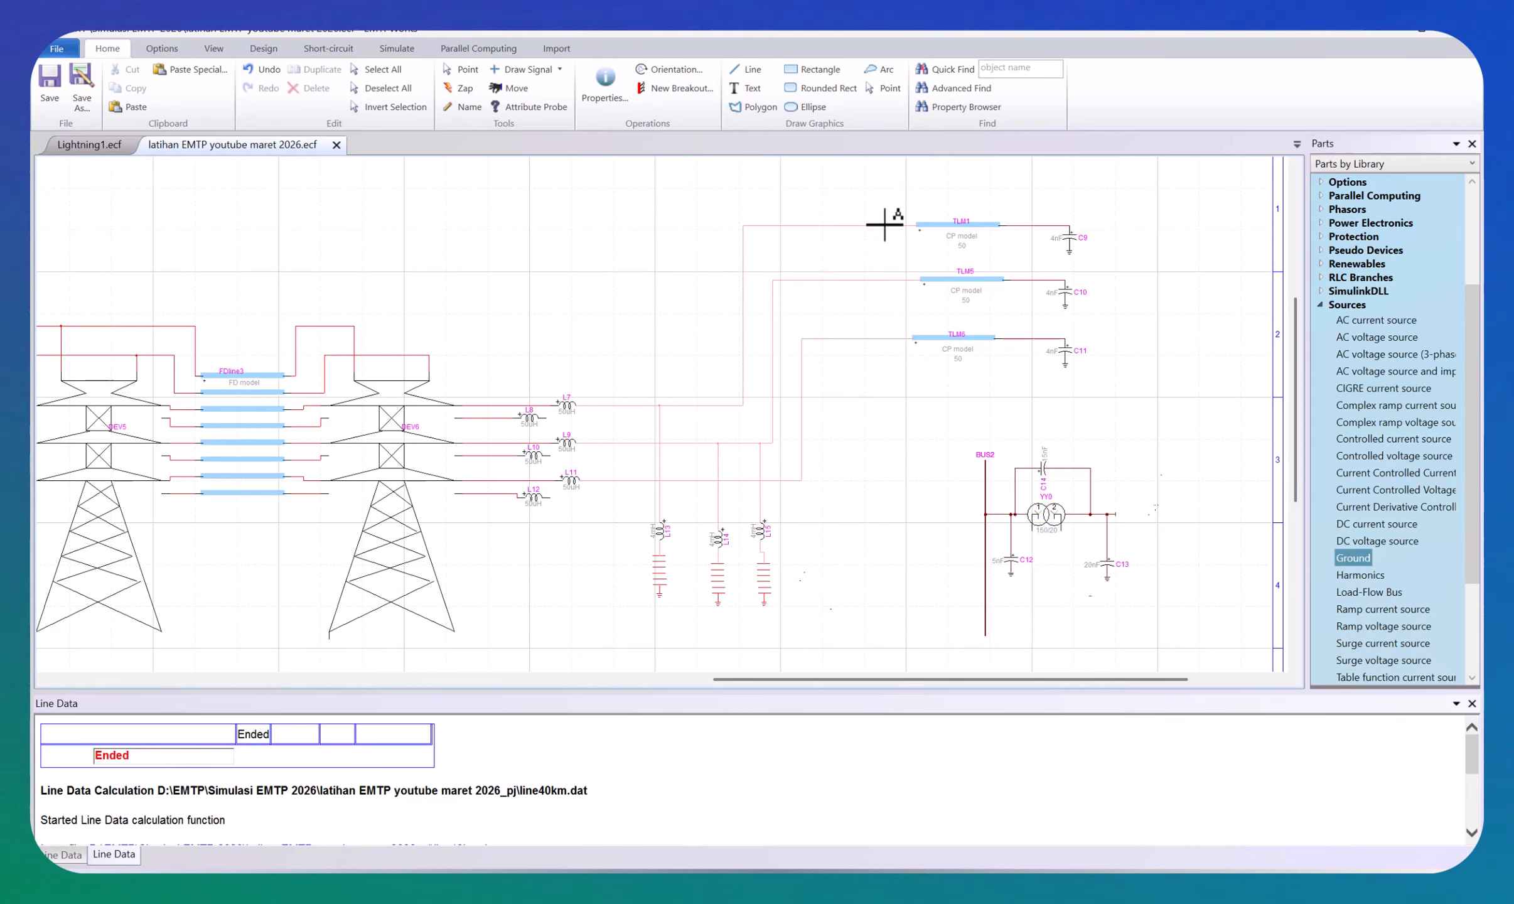
drag(885, 226, 983, 487)
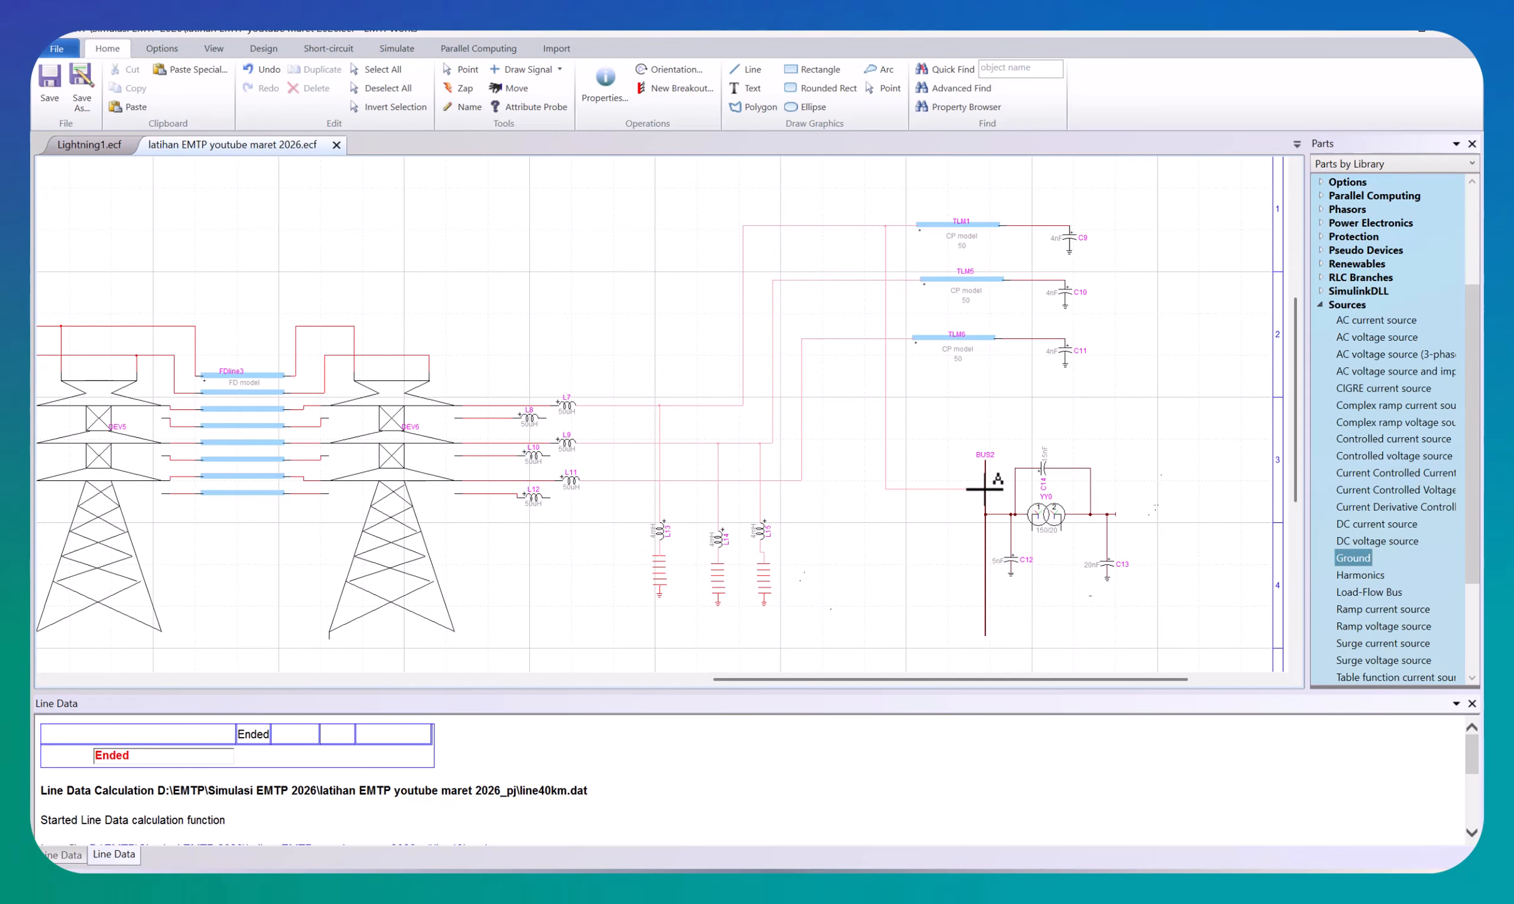
click(984, 489)
Step: Draw a phase B signal from the line feeding TLM5 down to bus BUS2
click(560, 69)
click(535, 145)
click(856, 280)
click(984, 509)
Step: Draw a phase C signal from the line feeding TLM6 down to bus BUS2
click(560, 69)
click(535, 163)
click(835, 339)
click(984, 552)
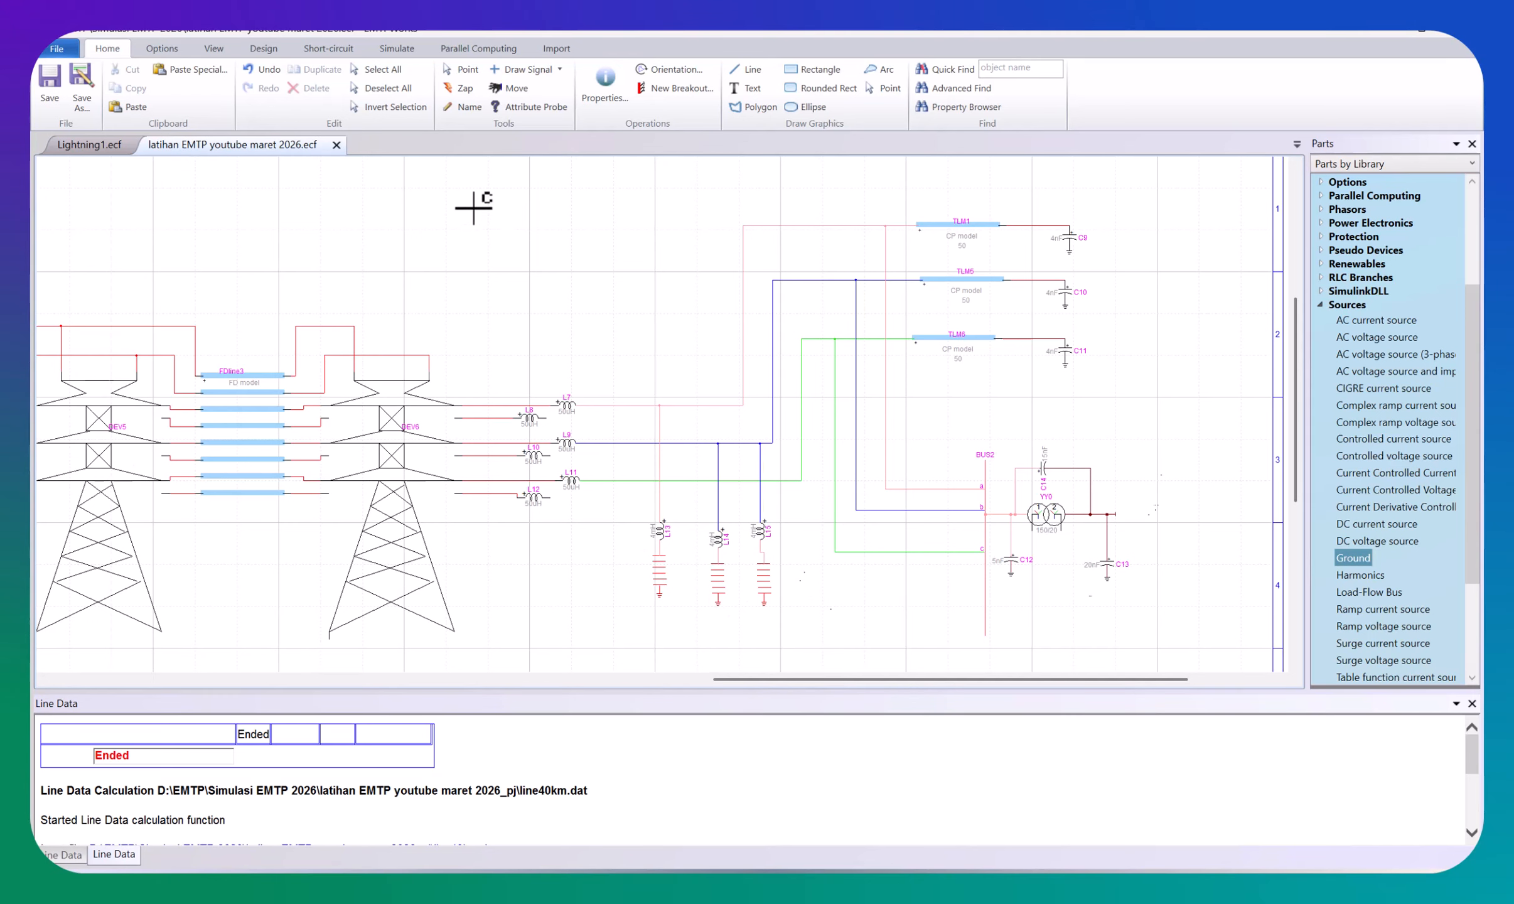
key(Escape)
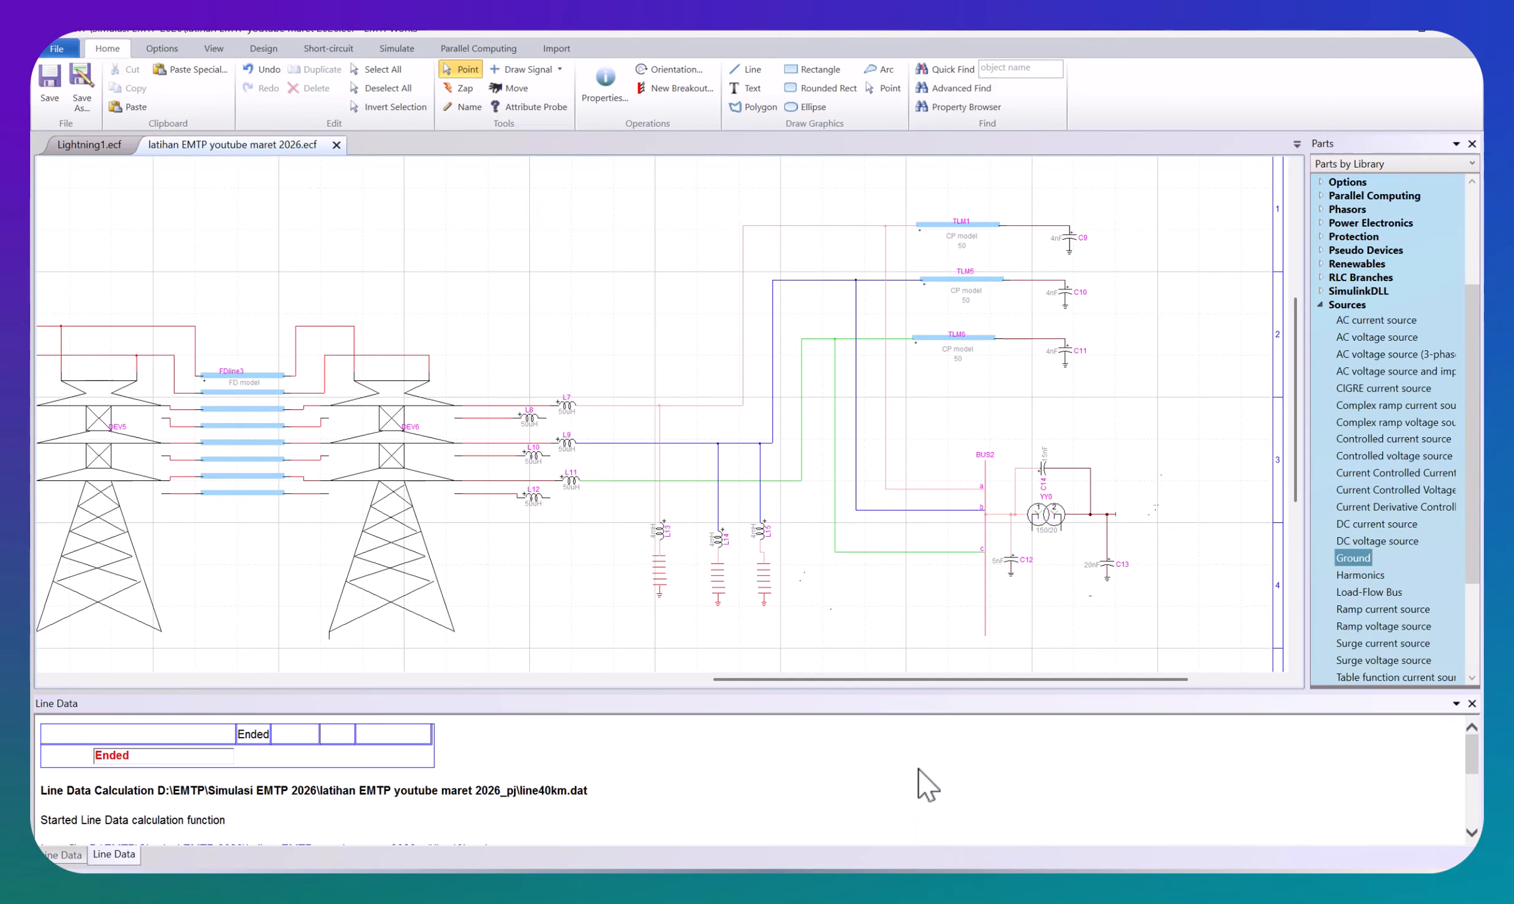
Step: Attach a ground to the foot terminal of each transmission tower along the line
drag(967, 680, 664, 680)
scroll(628, 415, up, 3)
scroll(627, 414, down, 5)
drag(1353, 559, 1017, 541)
drag(1353, 558, 453, 541)
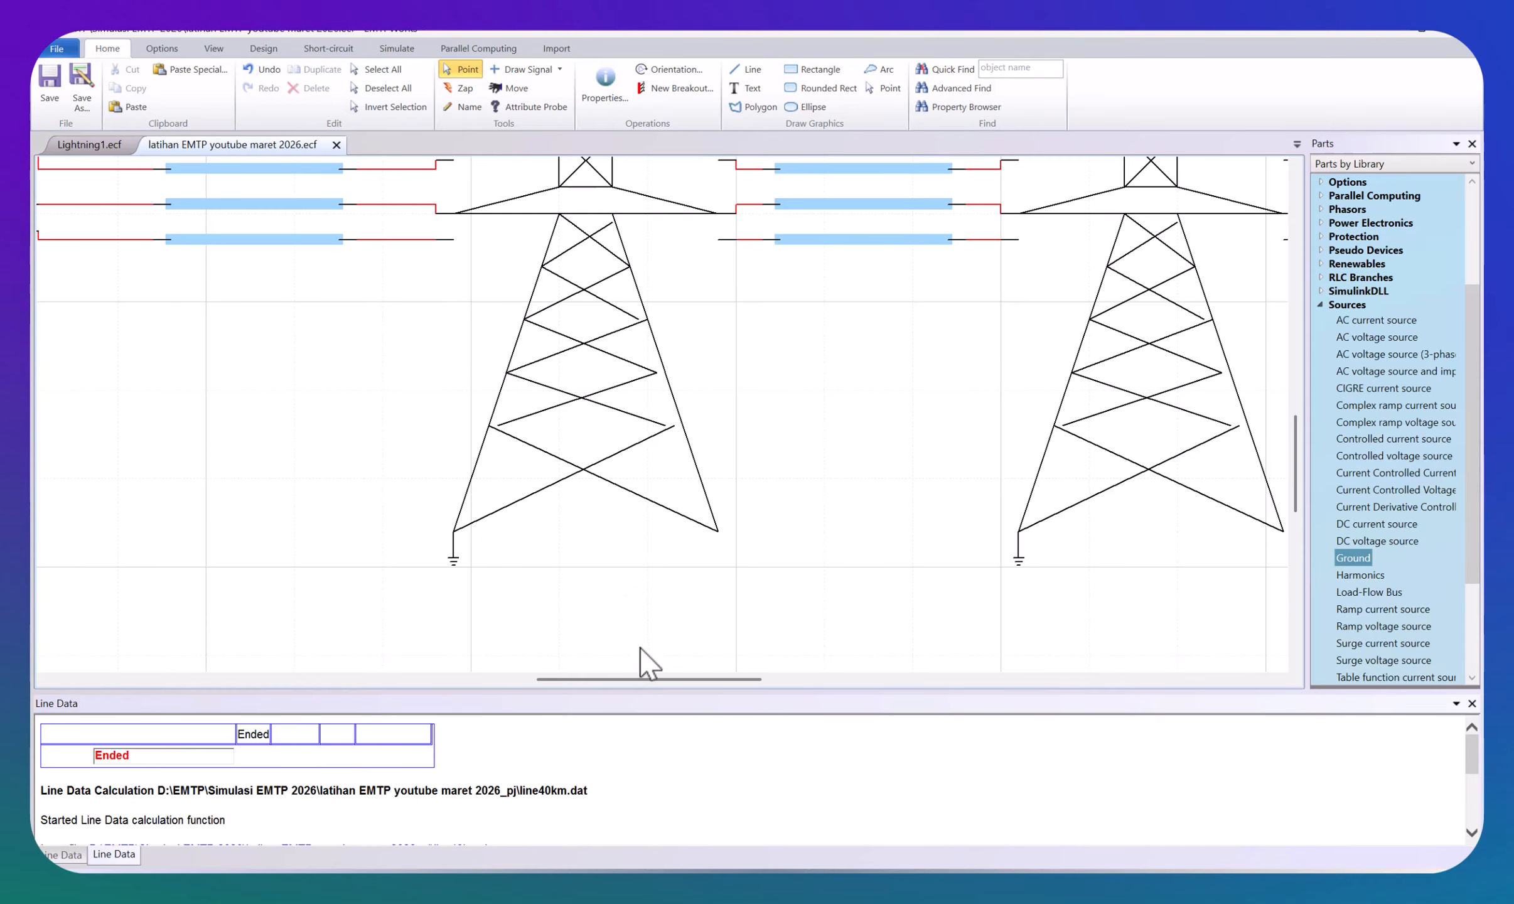
drag(643, 682, 493, 681)
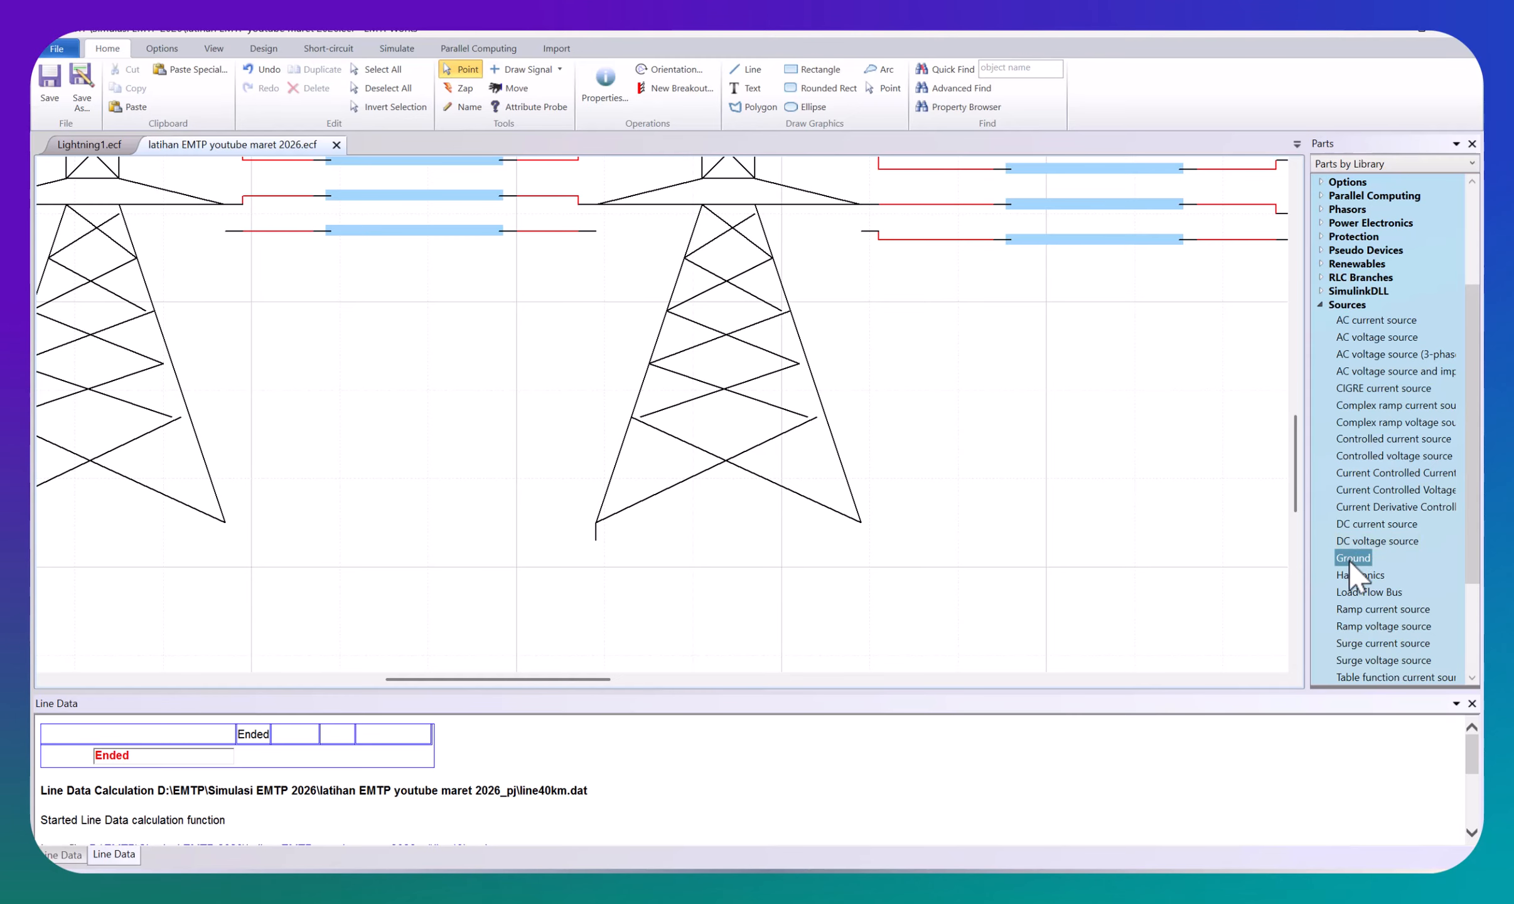
drag(1353, 559, 600, 555)
Step: Place a Lightning stroke device from the Switching and Lightning library above the third transmission tower
scroll(896, 531, down, 4)
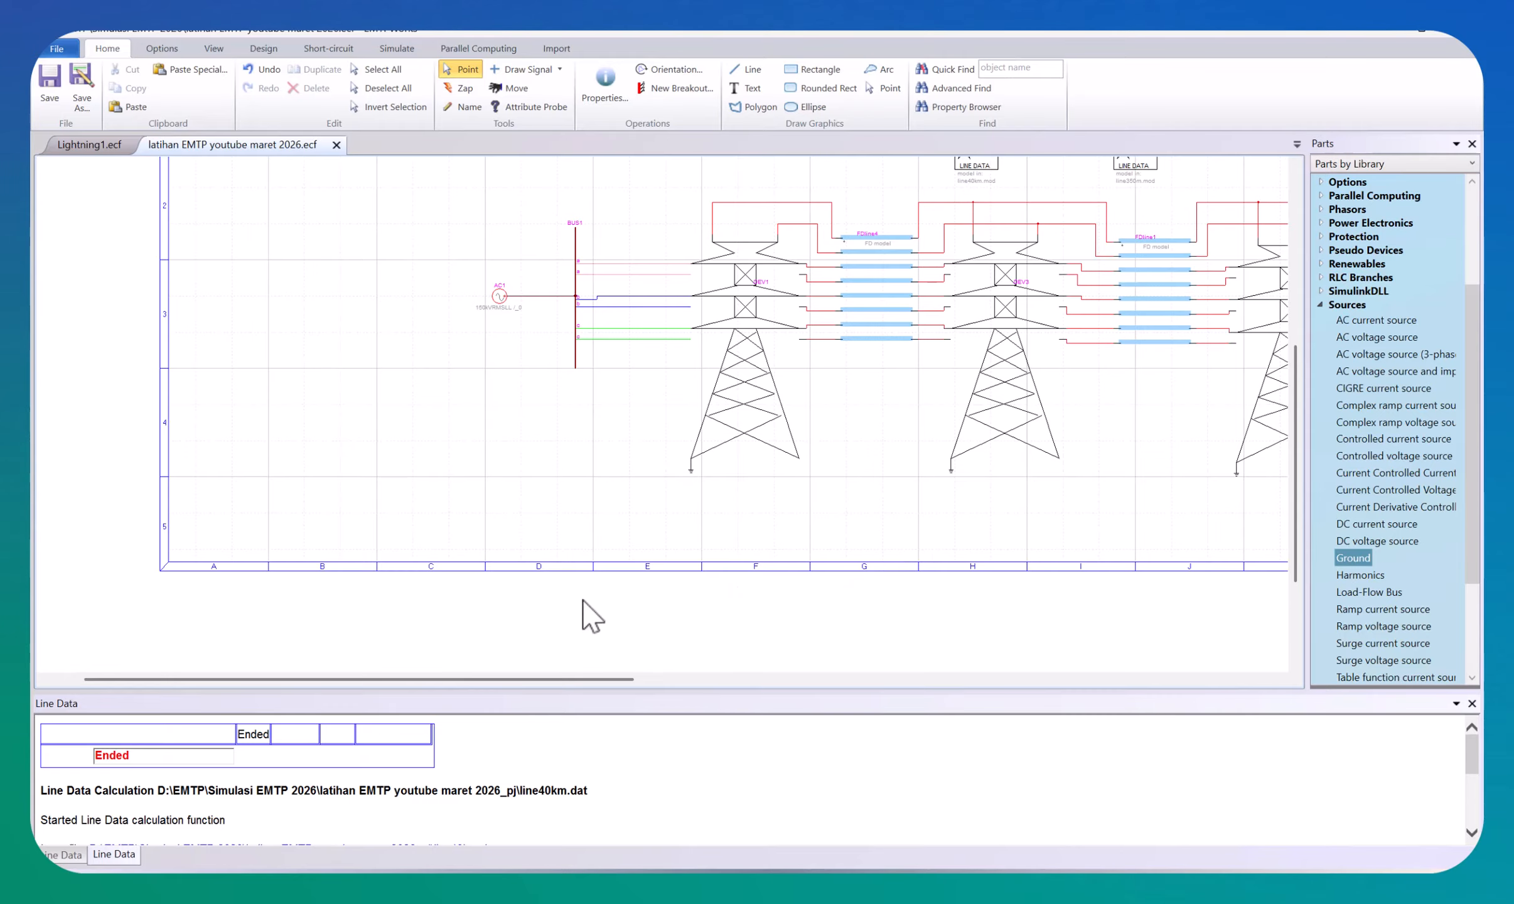
drag(433, 678, 954, 692)
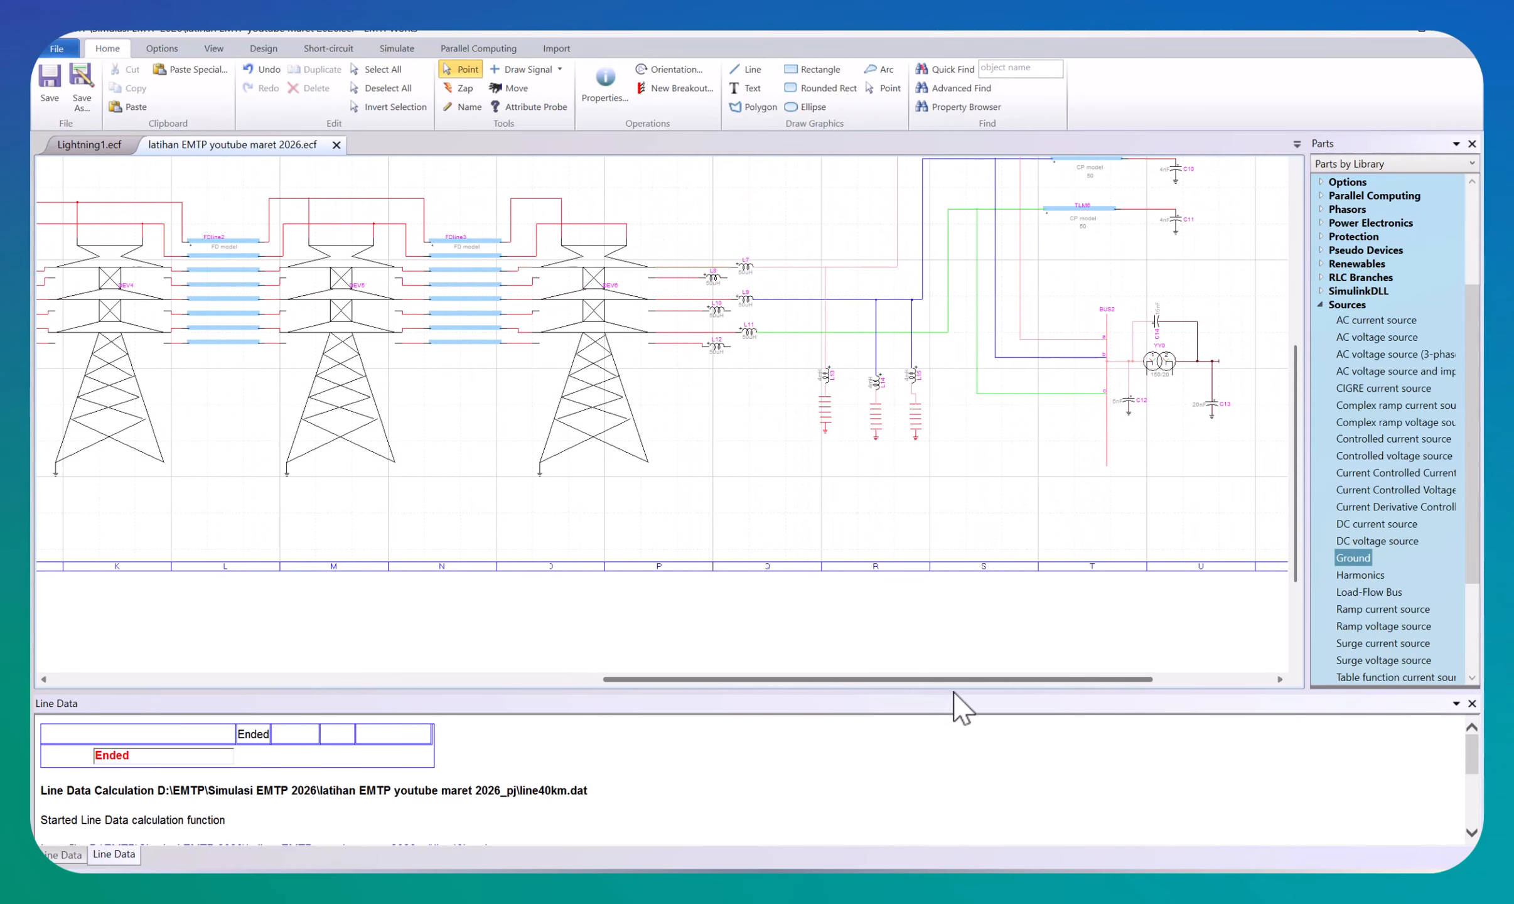
scroll(917, 546, down, 2)
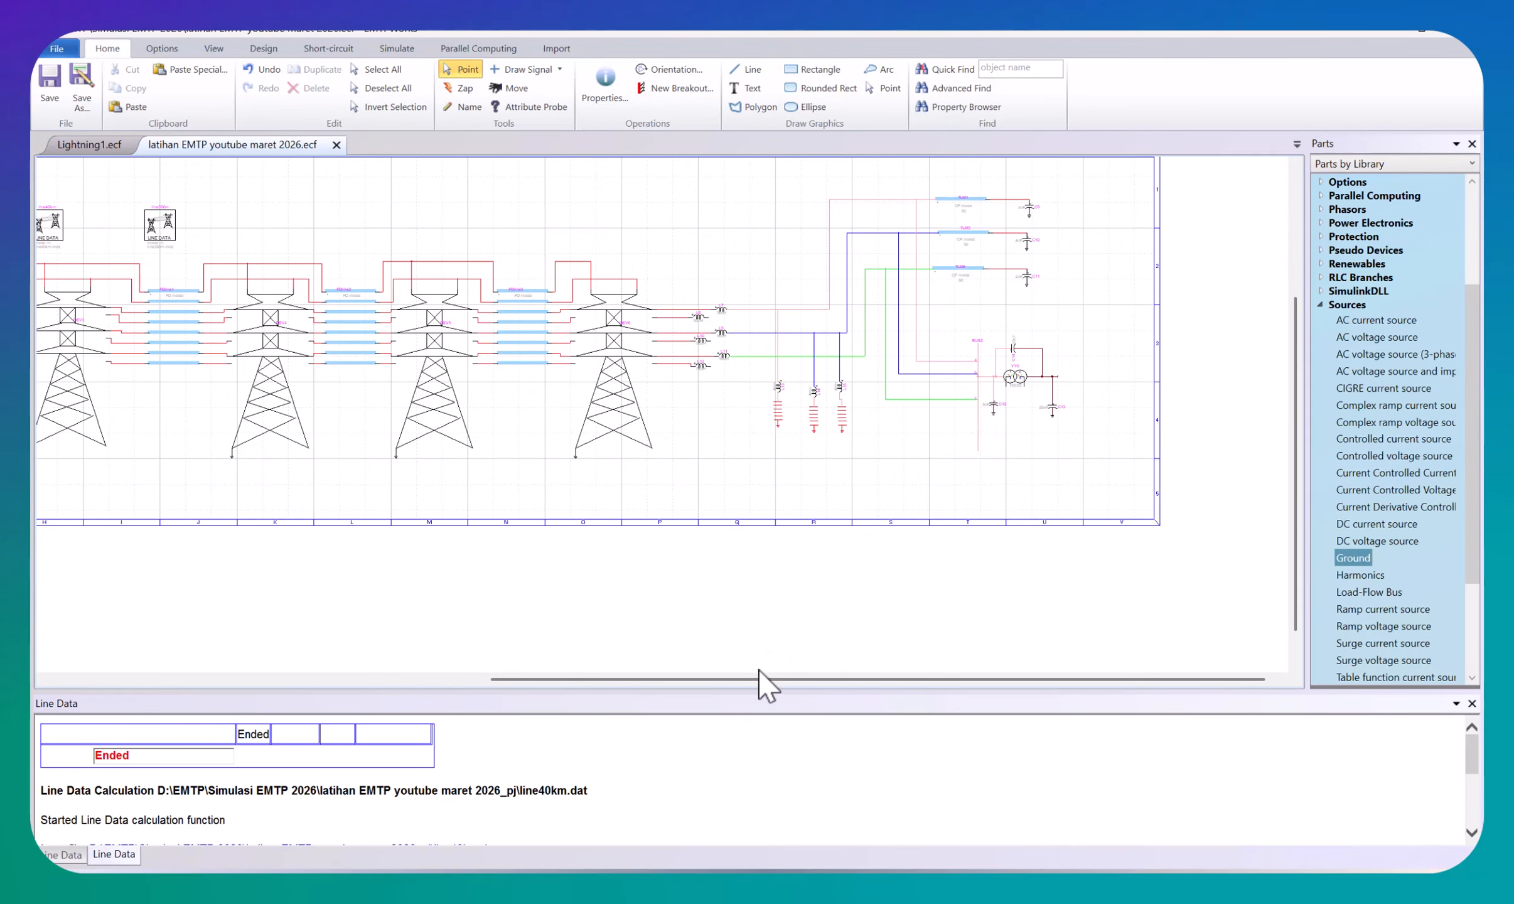
drag(764, 679, 565, 684)
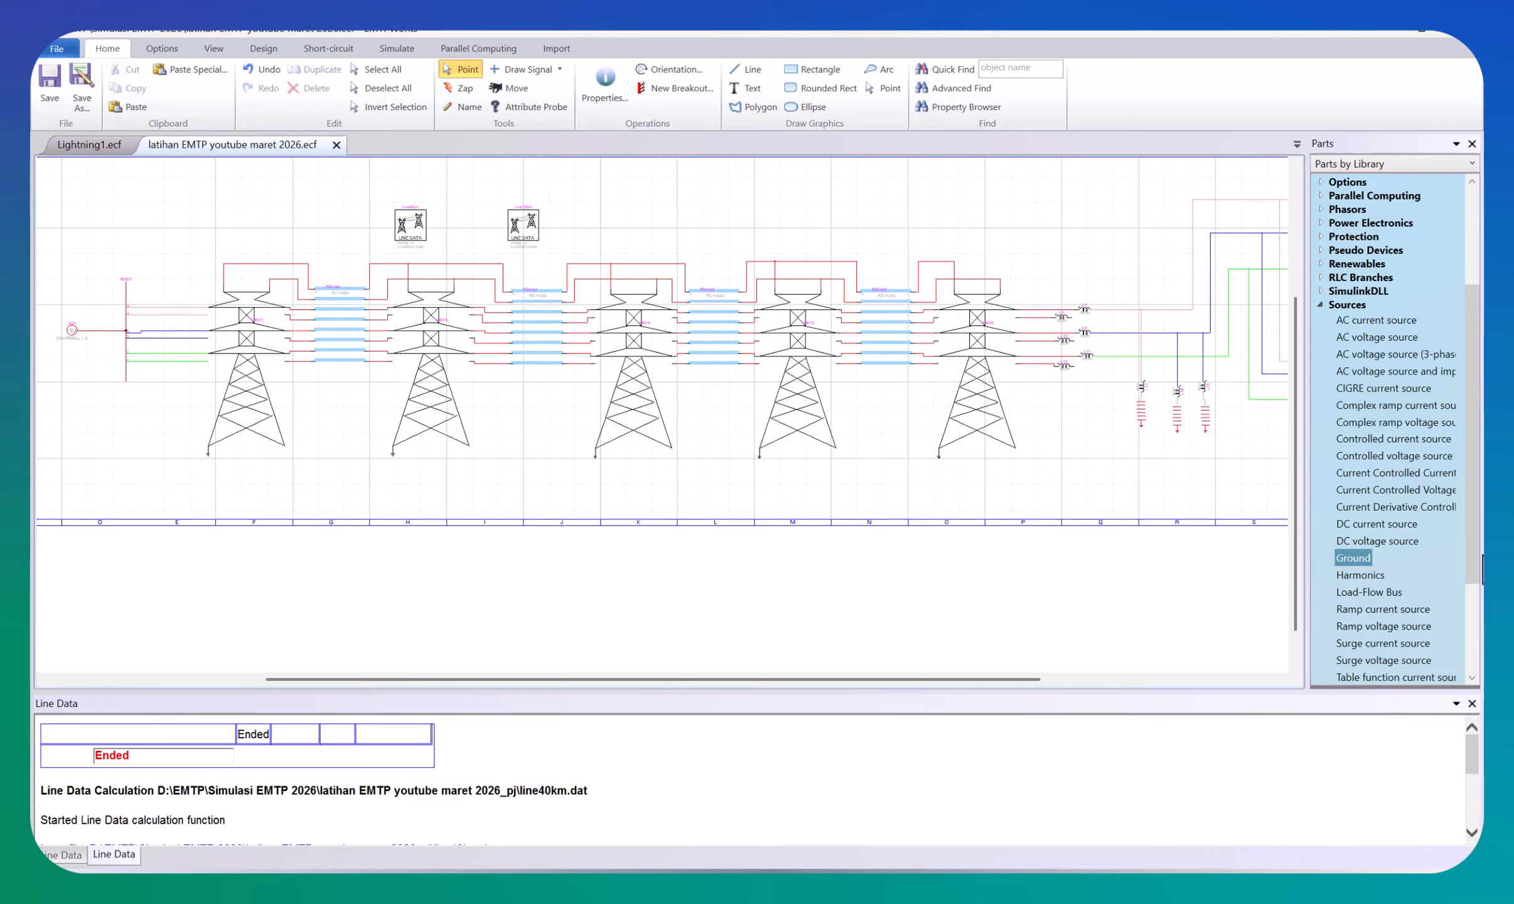
drag(1472, 562, 1466, 648)
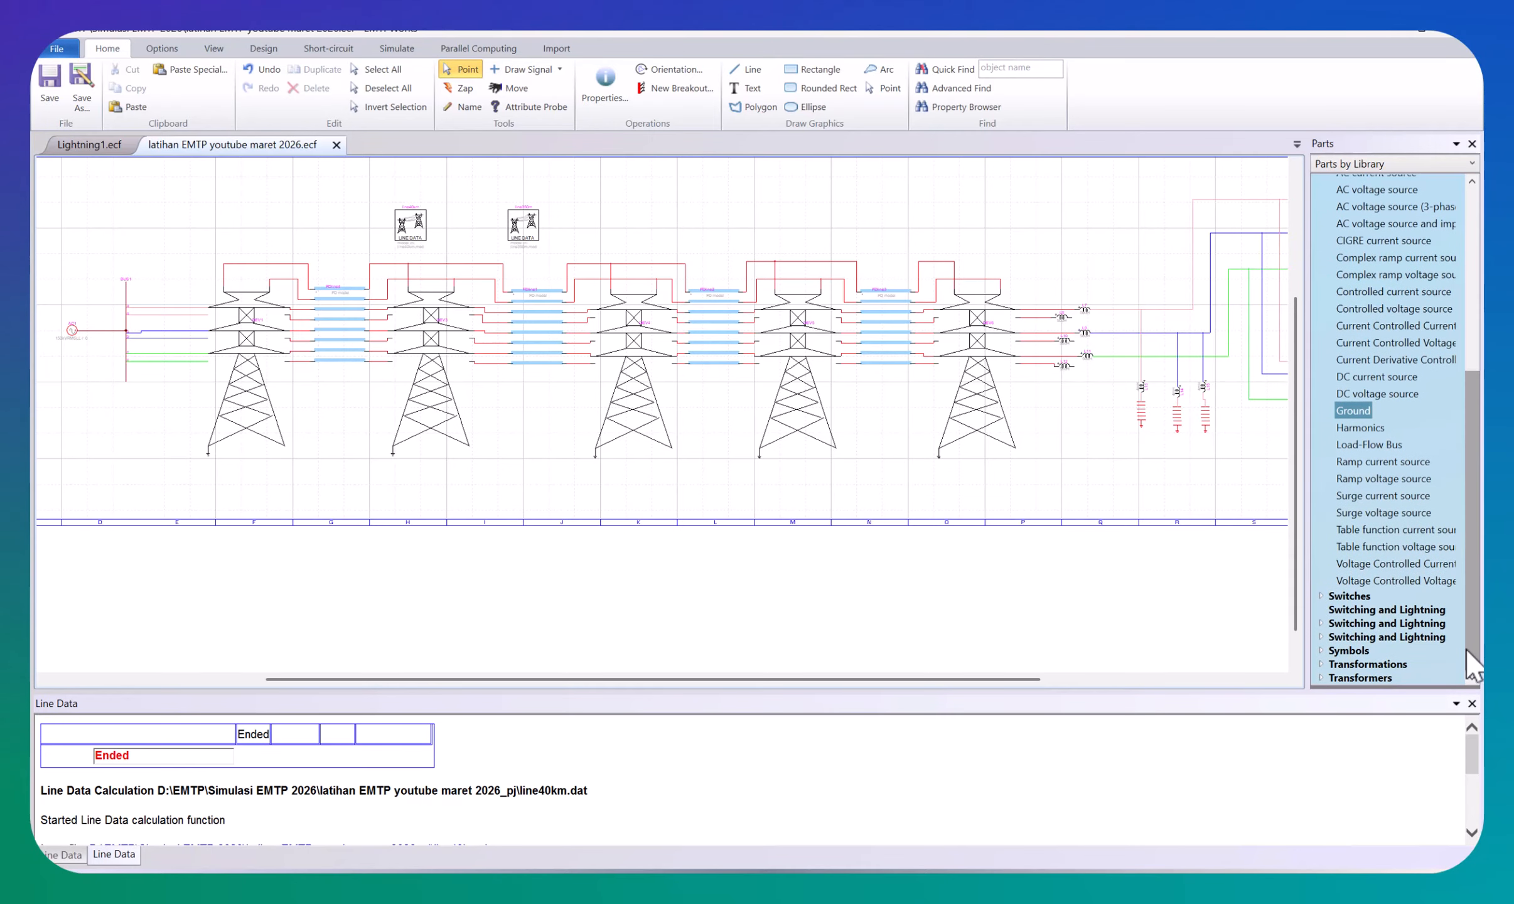
click(1321, 623)
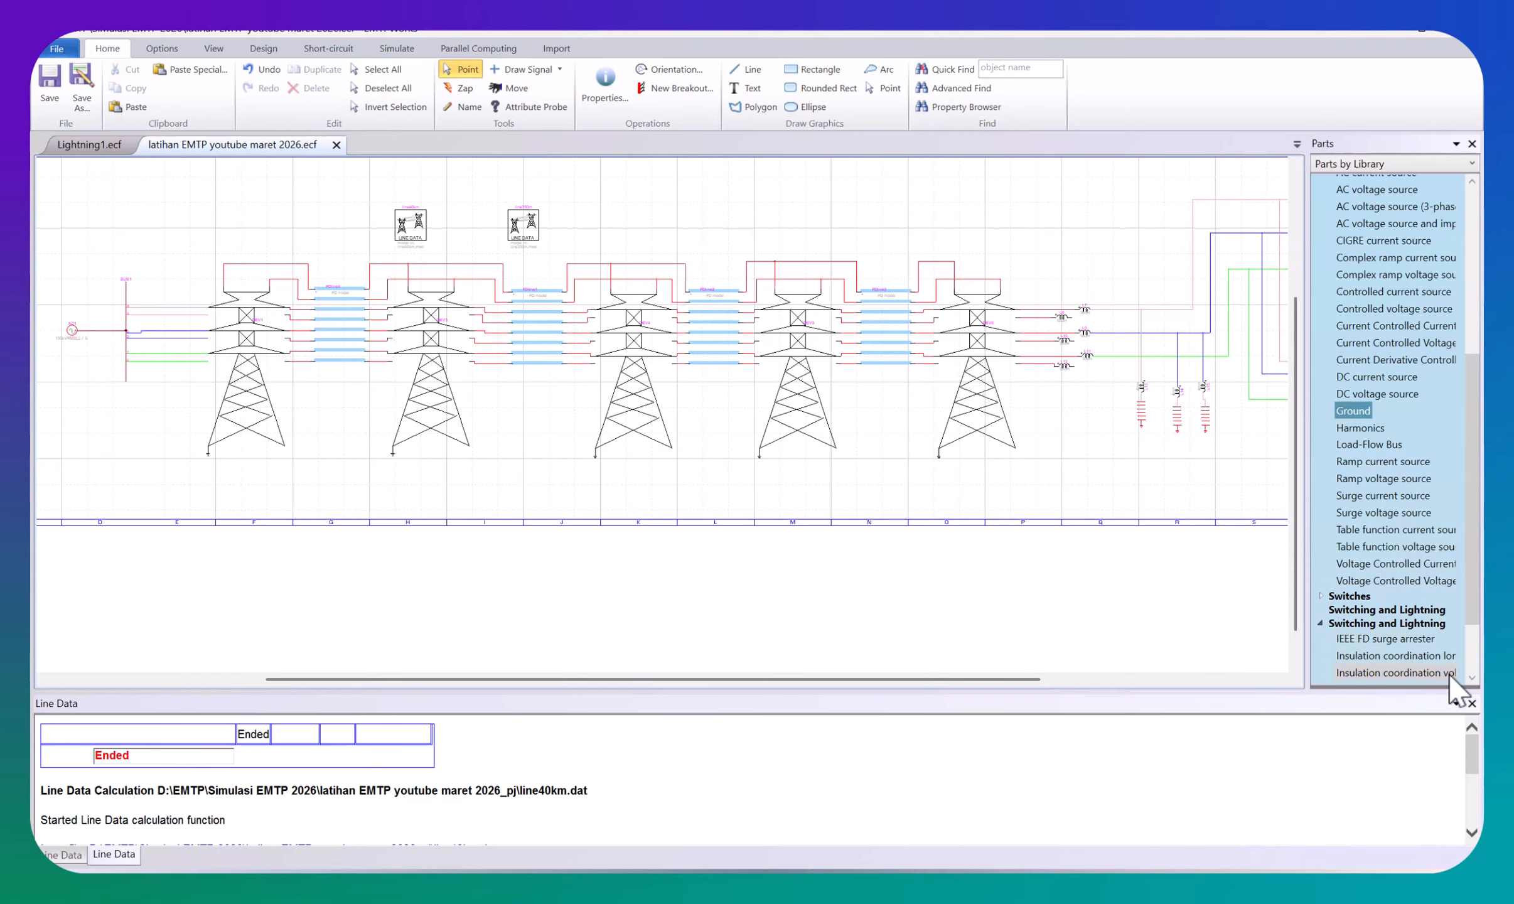
scroll(1420, 627, down, 2)
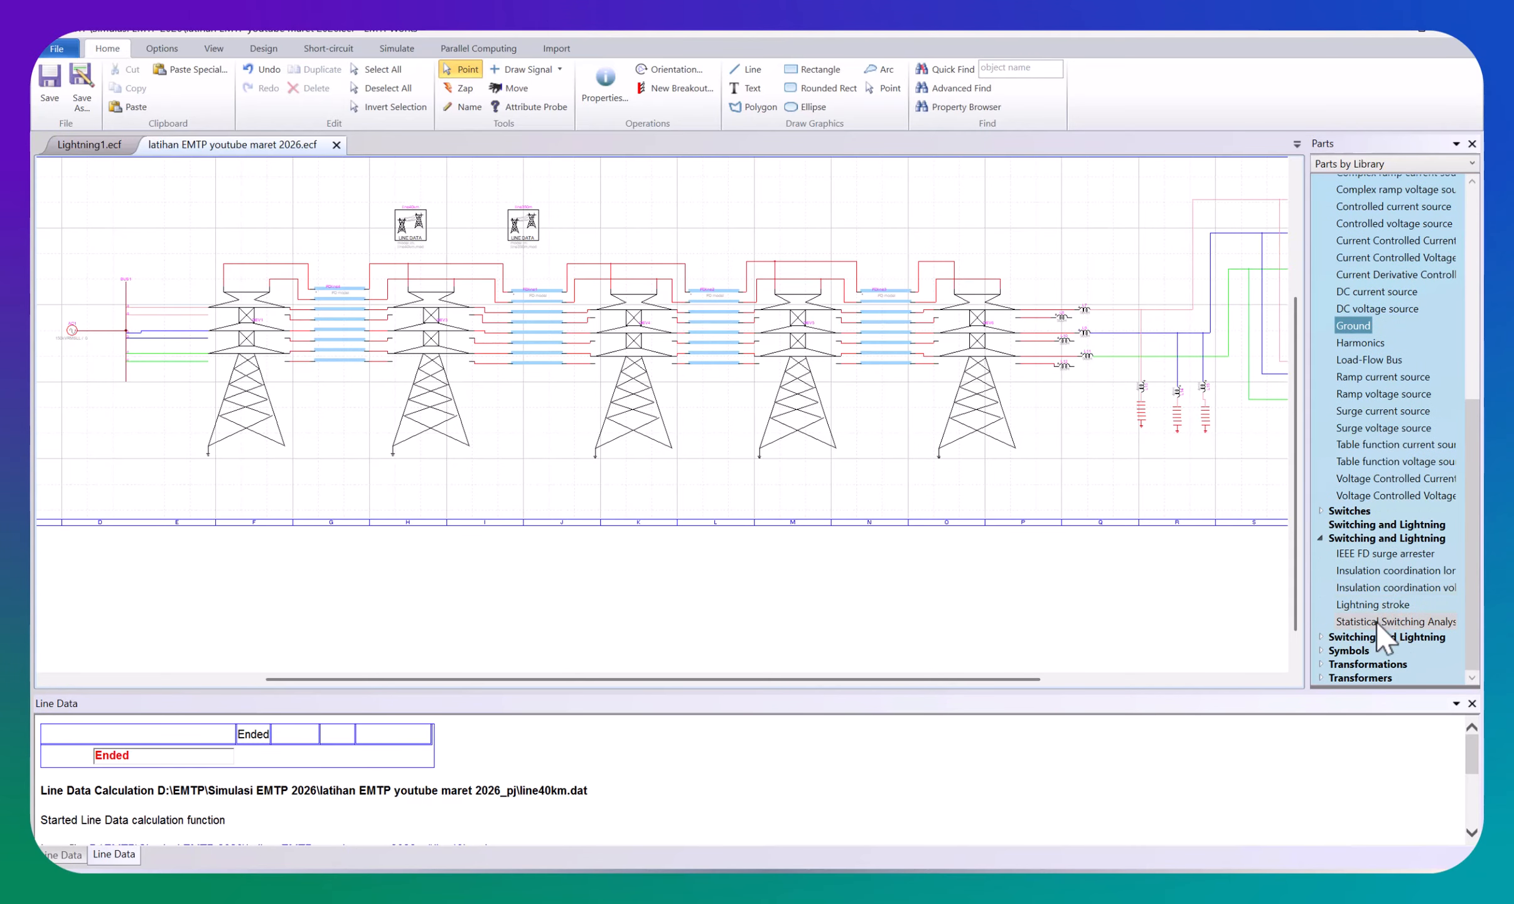
mouse_move(1371, 609)
mouse_down()
mouse_move(1116, 590)
mouse_move(810, 339)
mouse_move(819, 317)
mouse_move(792, 466)
mouse_move(641, 311)
mouse_move(653, 211)
mouse_up()
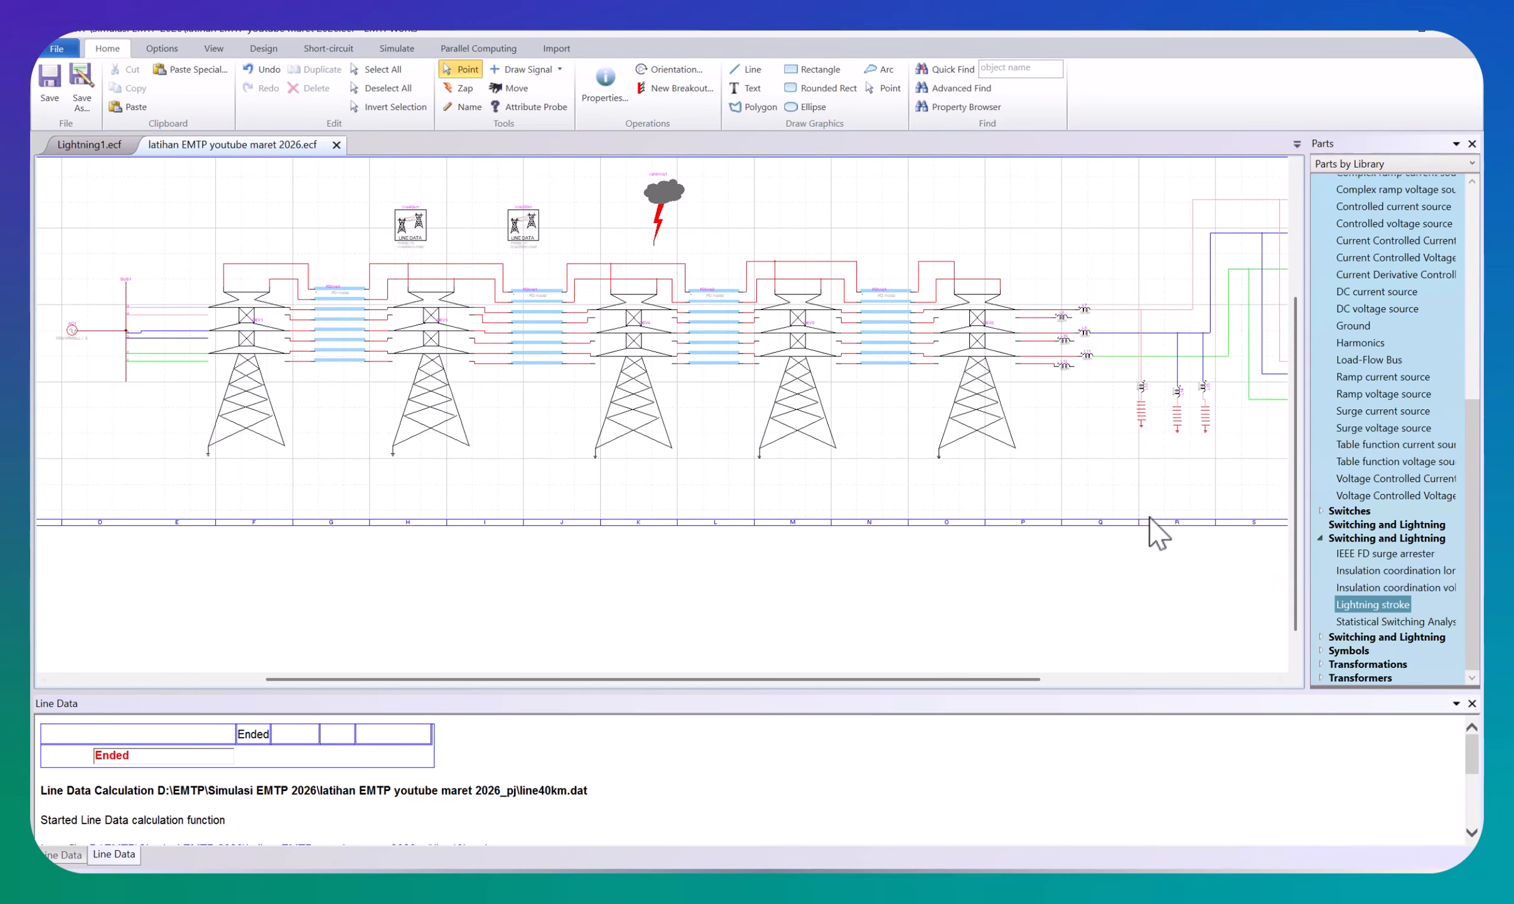
Step: Place a CIGRE current source from the Sources library beside the lightning stroke device
scroll(1150, 517, up, 1)
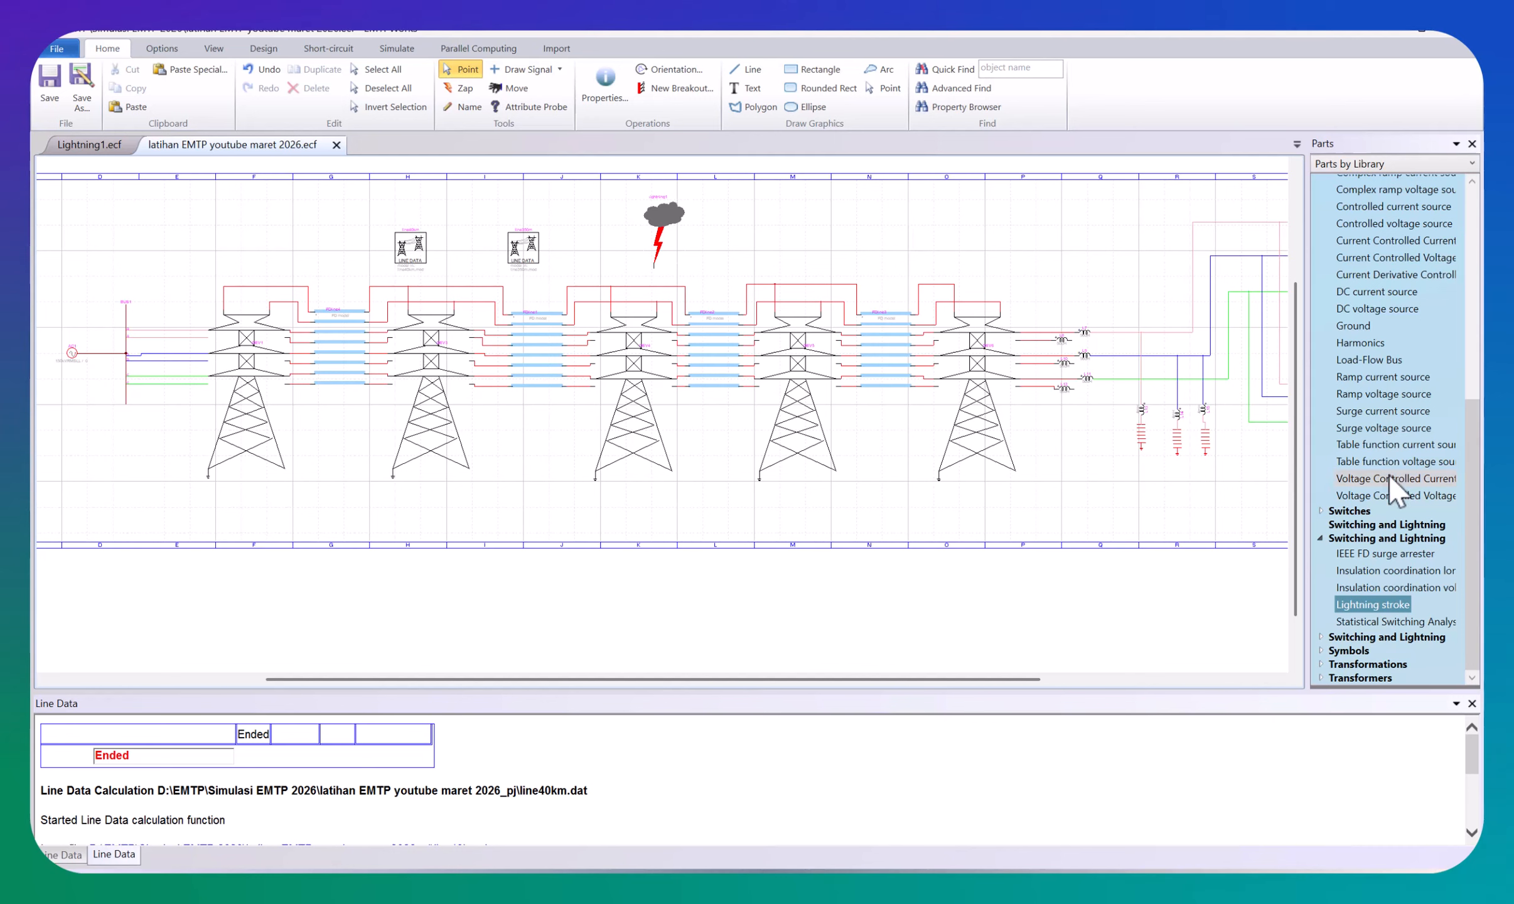
scroll(1390, 463, up, 2)
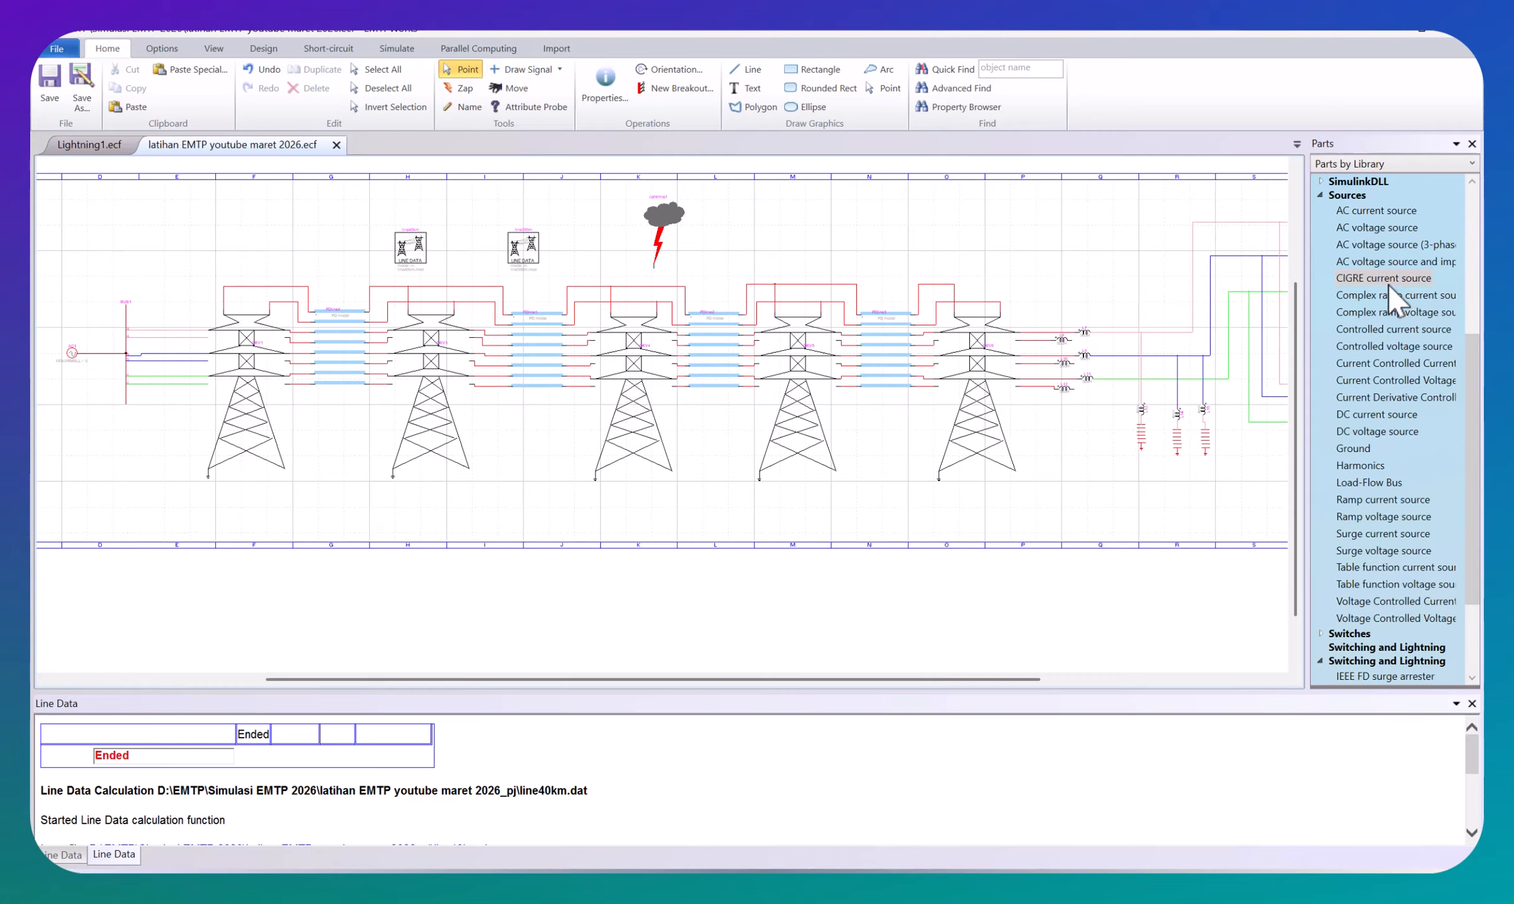
drag(1384, 278, 752, 216)
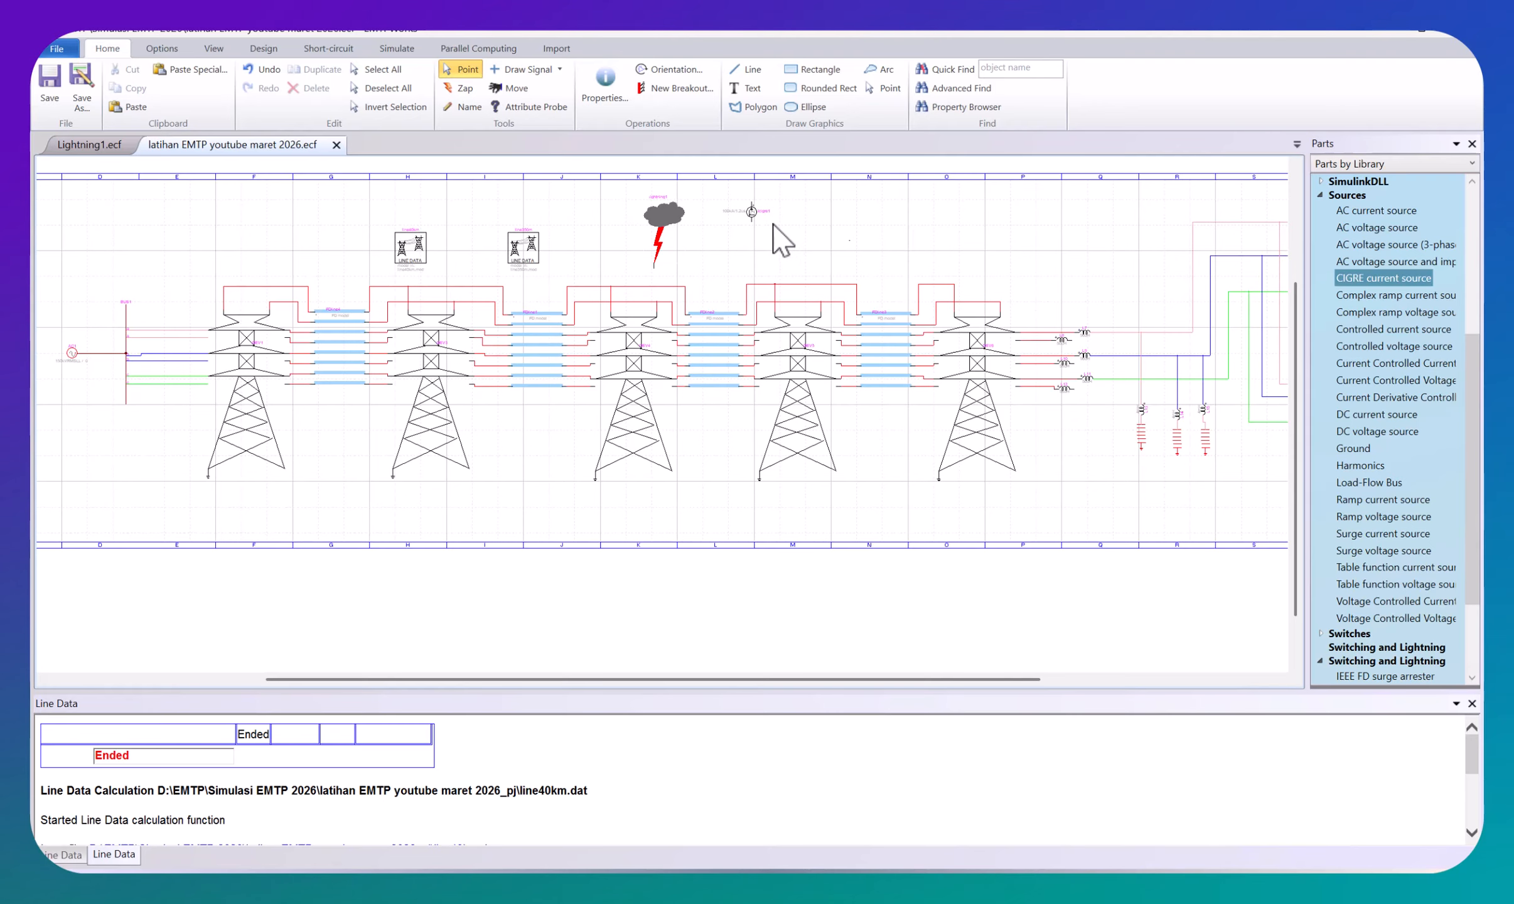
Step: Set the lightning stroke device's peak current Im to 40 kA, keeping IEEE as the lightning probability calculation method
scroll(769, 227, up, 5)
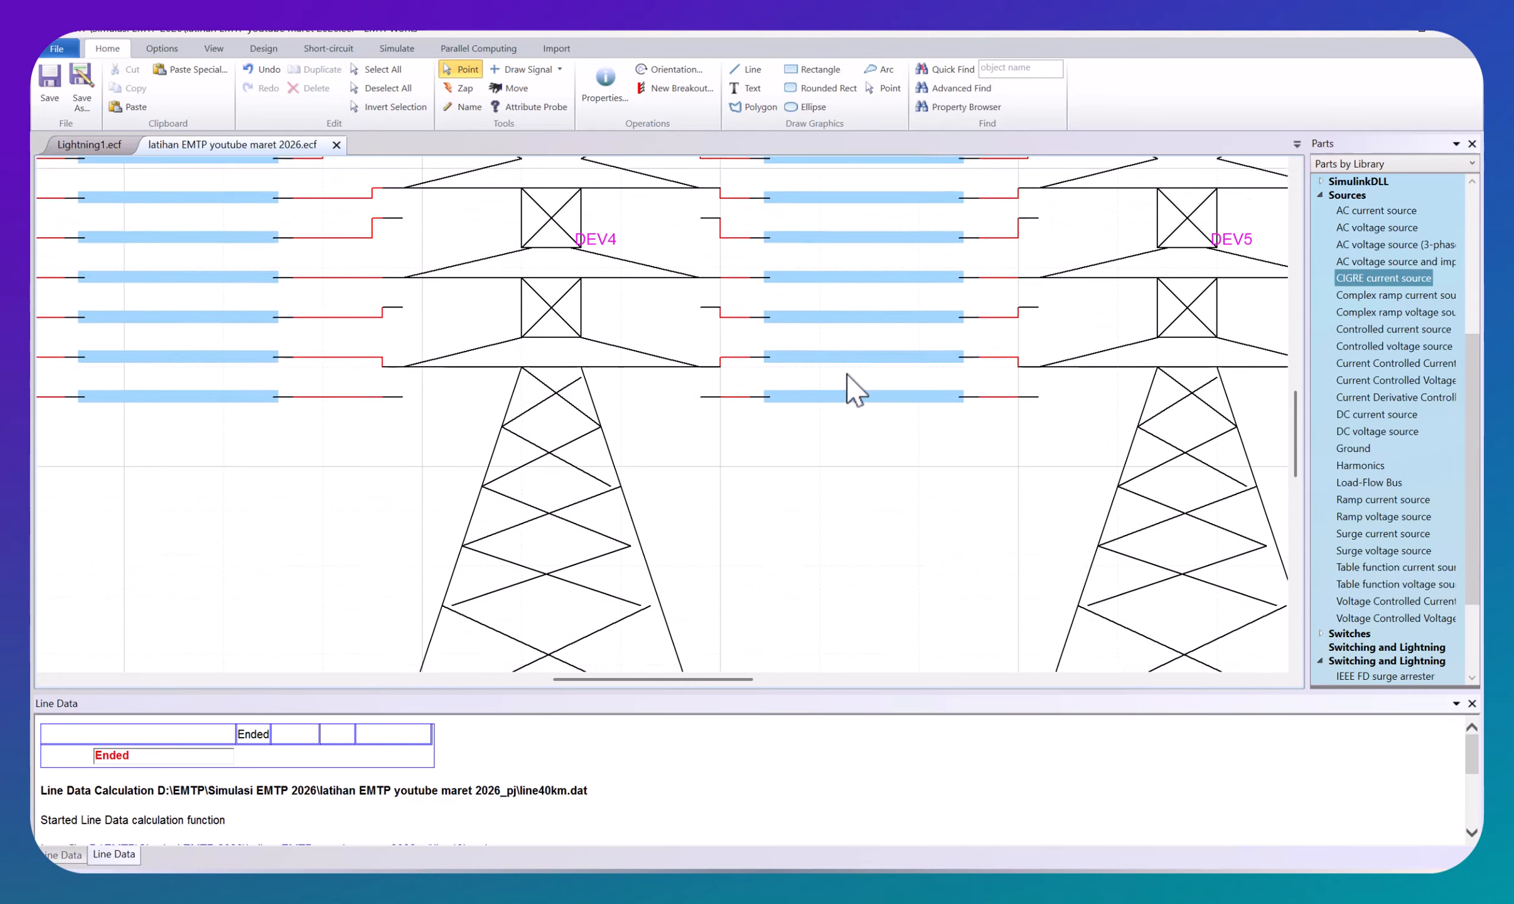
scroll(848, 374, up, 8)
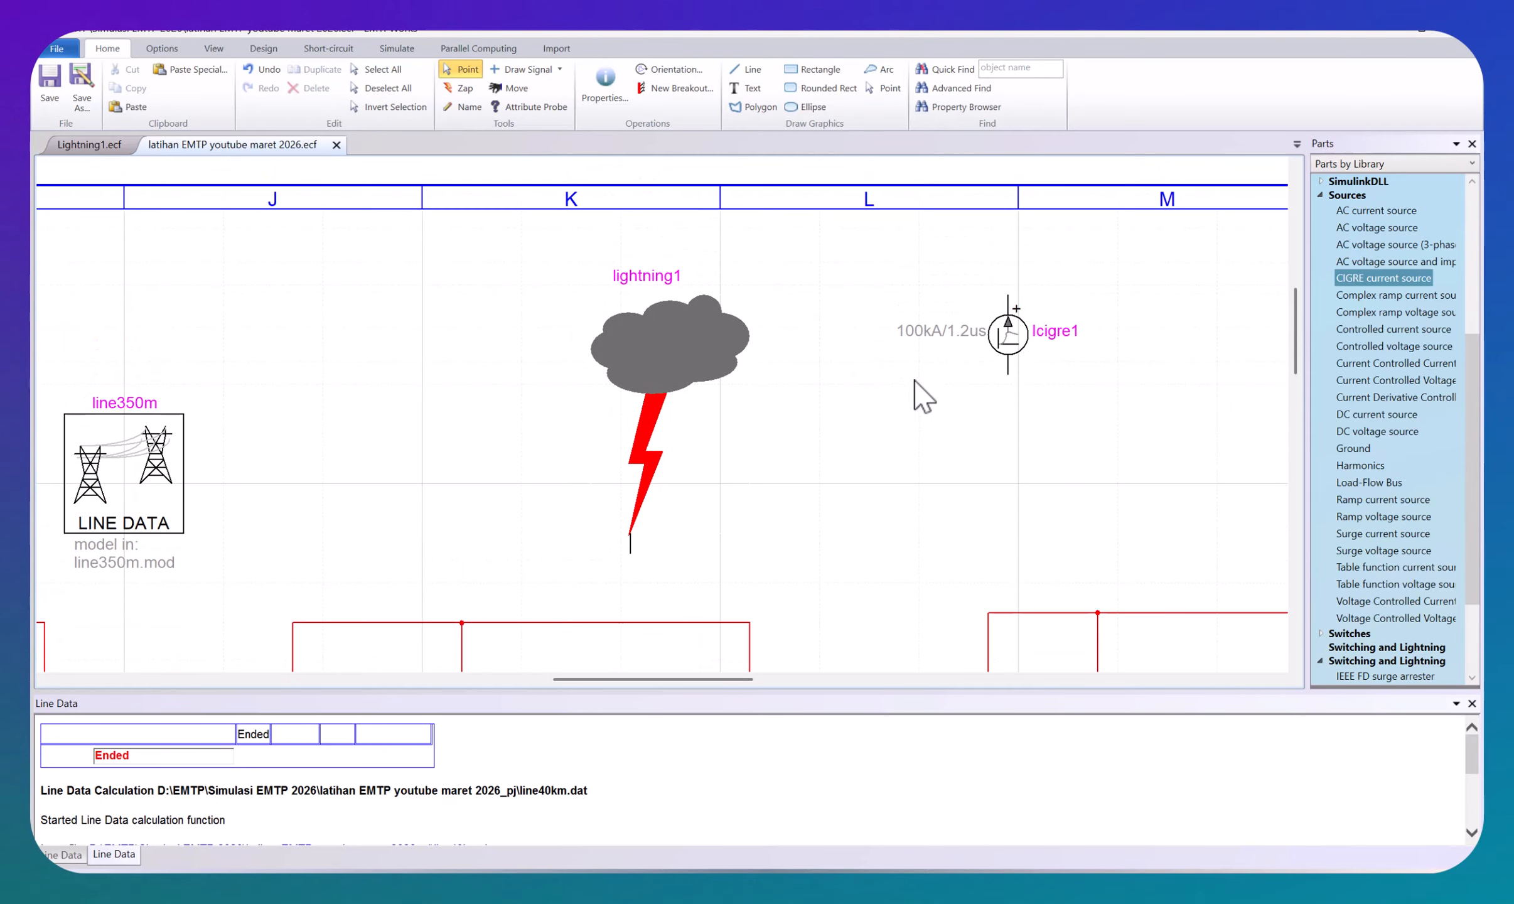
double_click(688, 355)
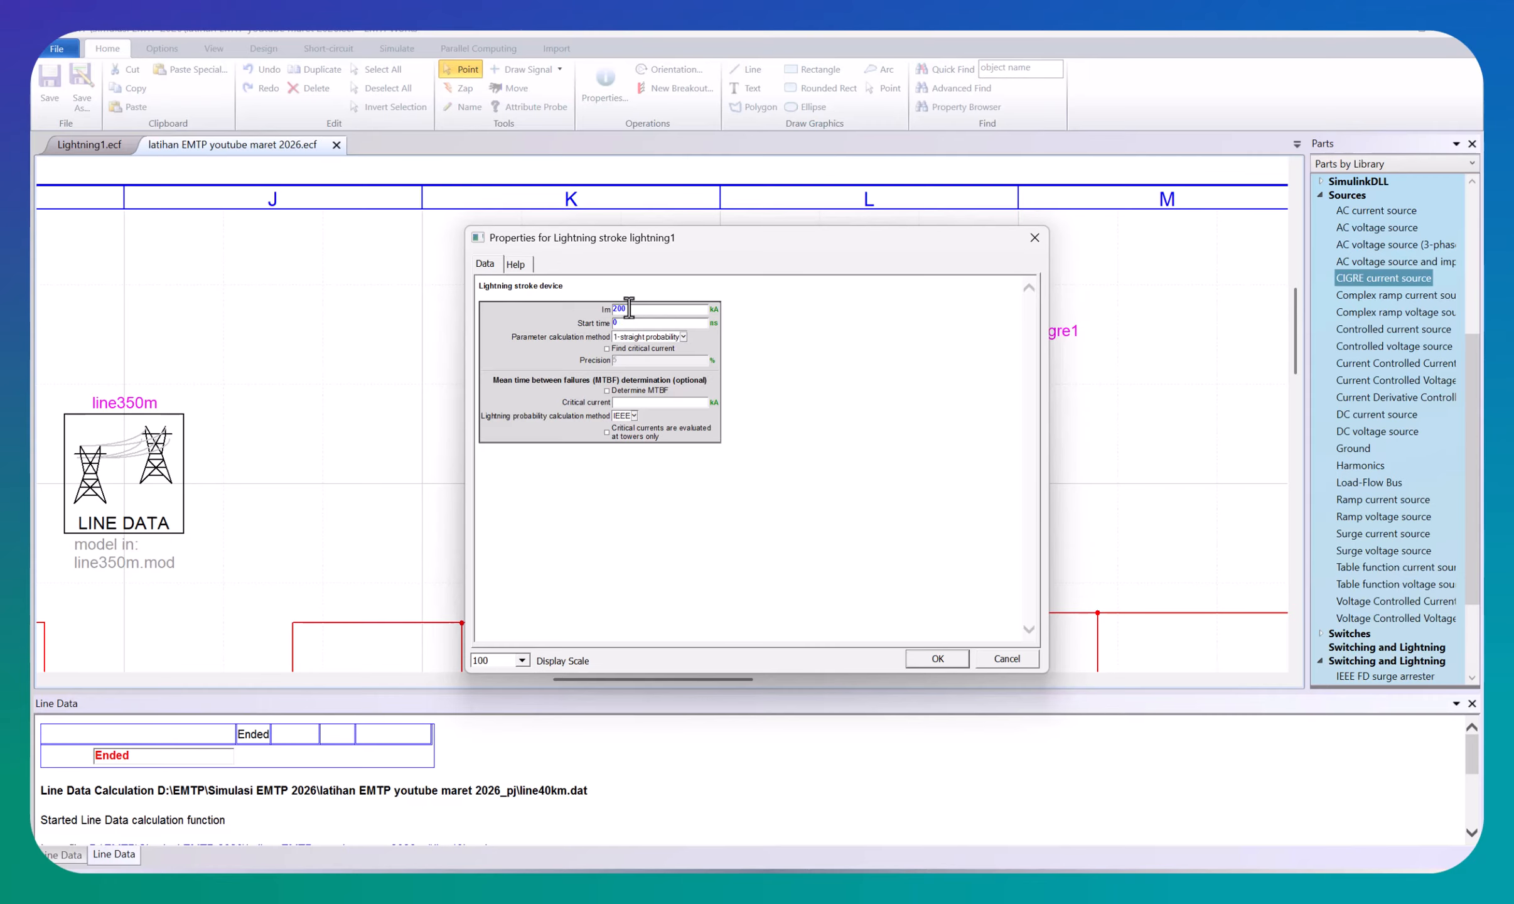
double_click(628, 307)
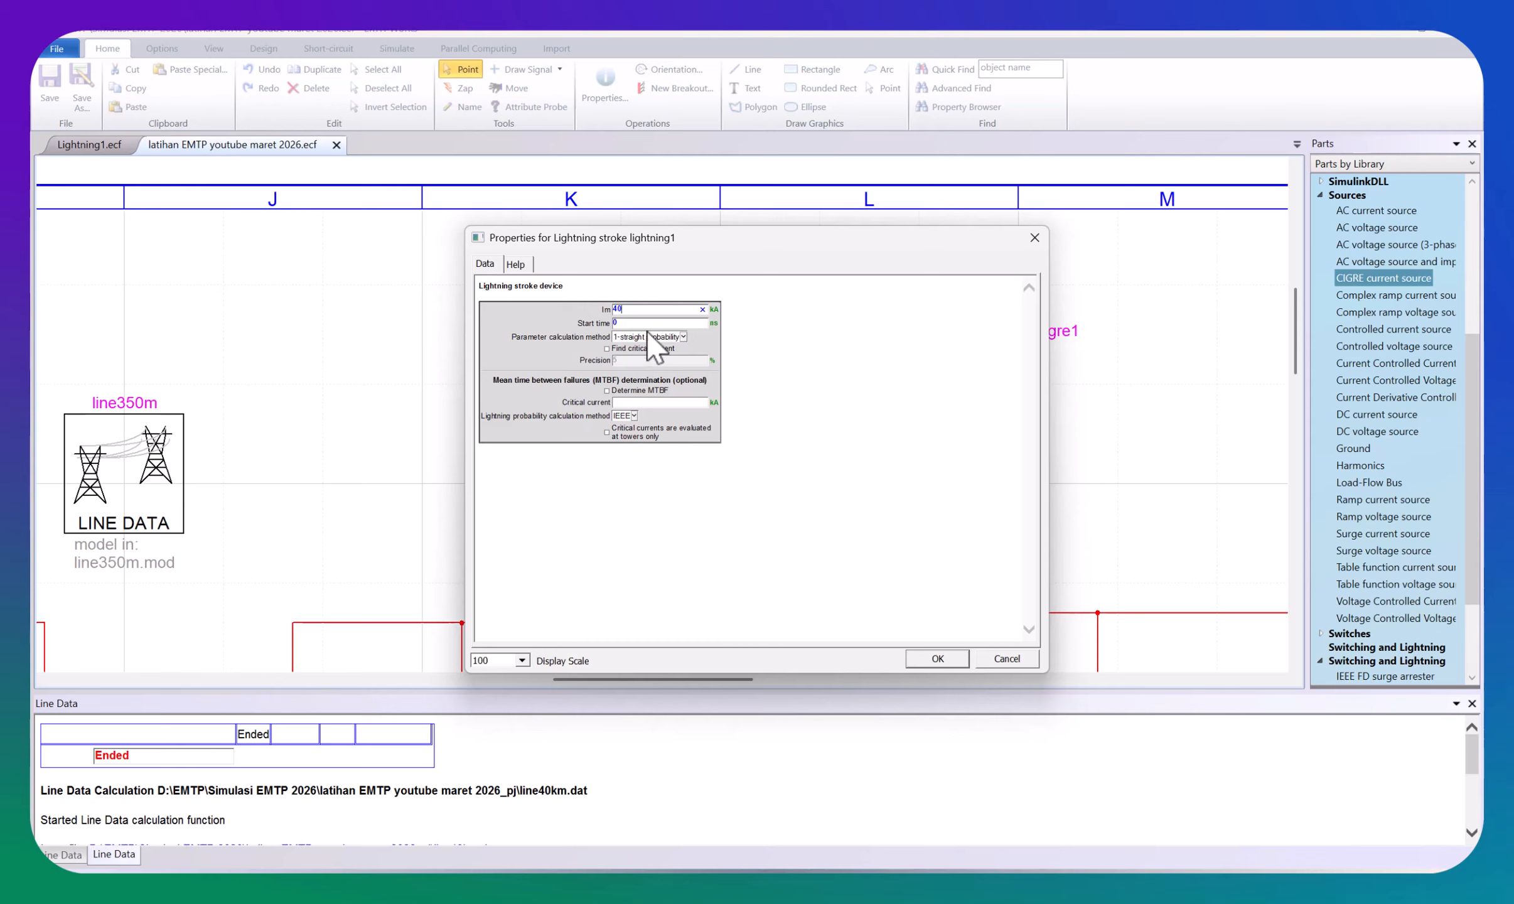
click(637, 416)
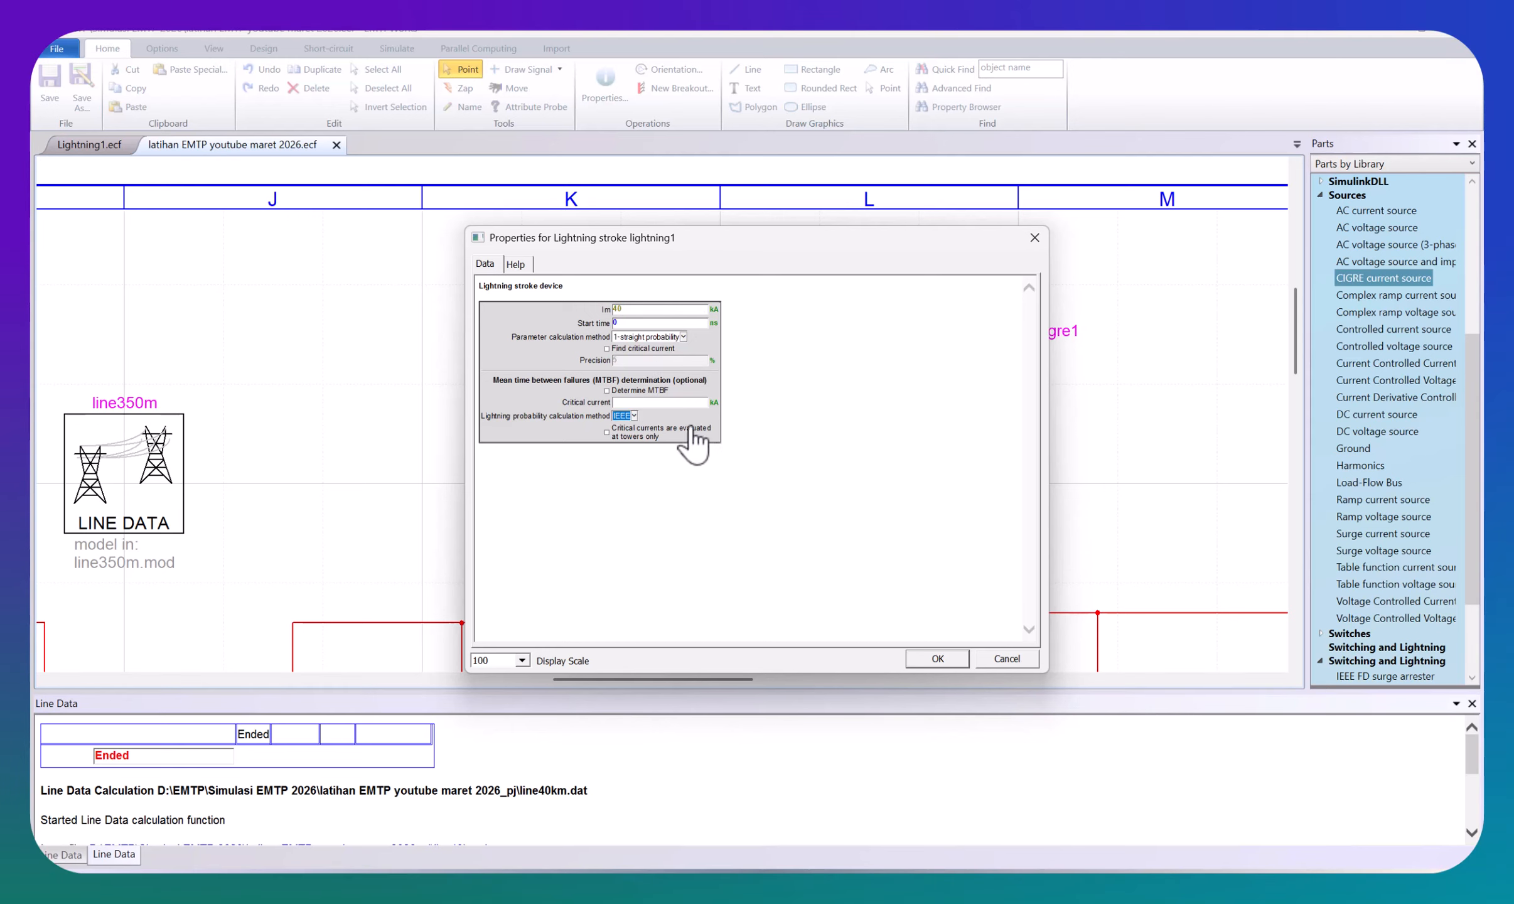
click(766, 410)
click(928, 651)
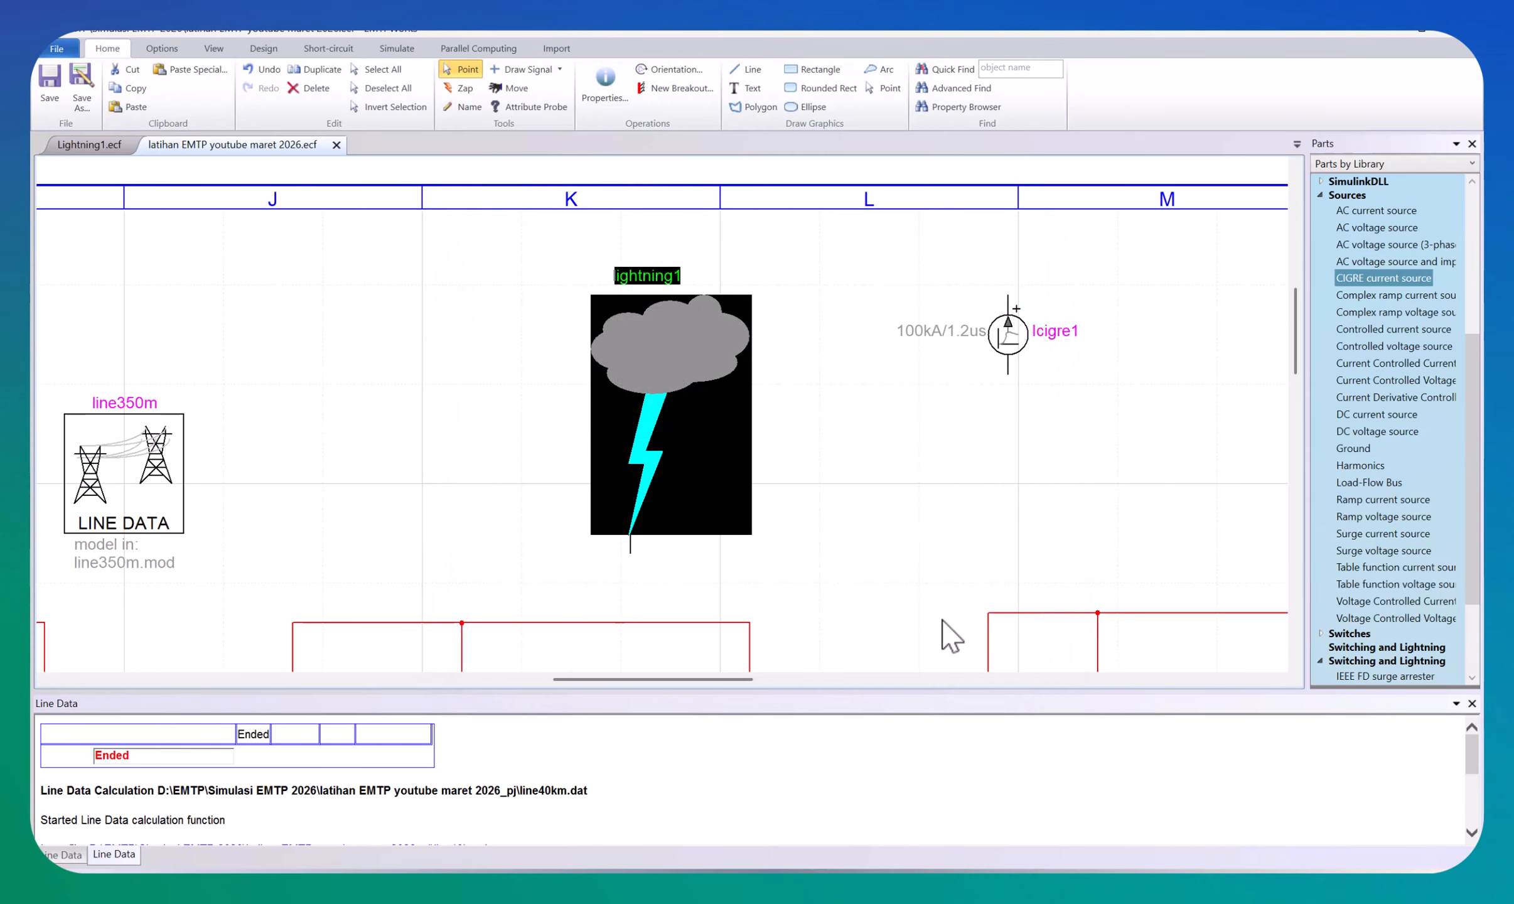
Step: Open the lightning stroke device's help document and read its description of the parameter calculation methods
double_click(676, 360)
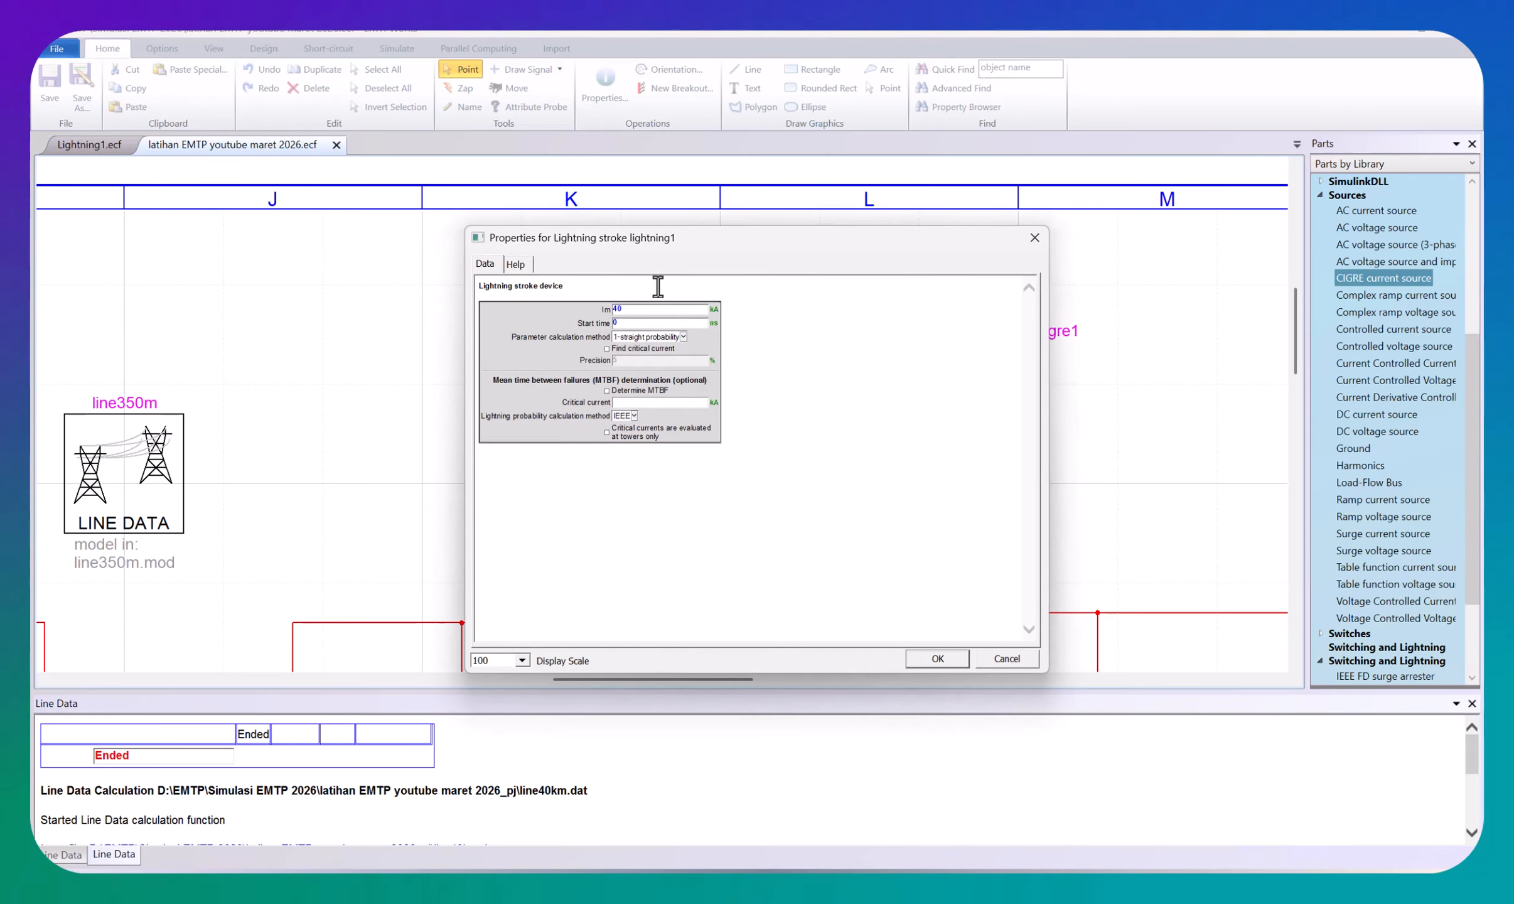
click(517, 266)
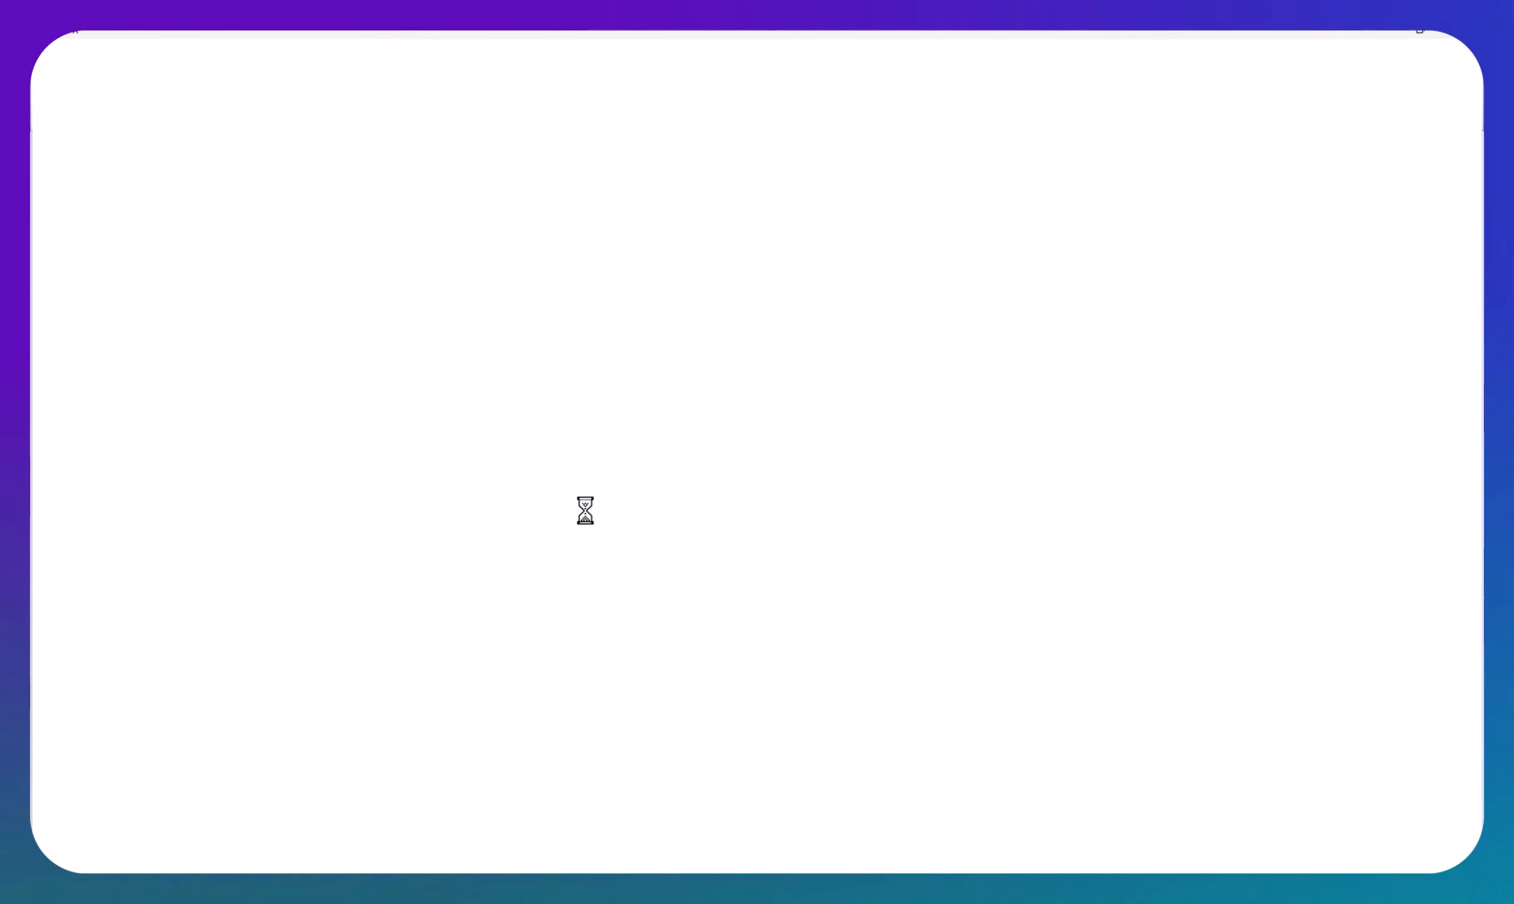
scroll(812, 463, down, 8)
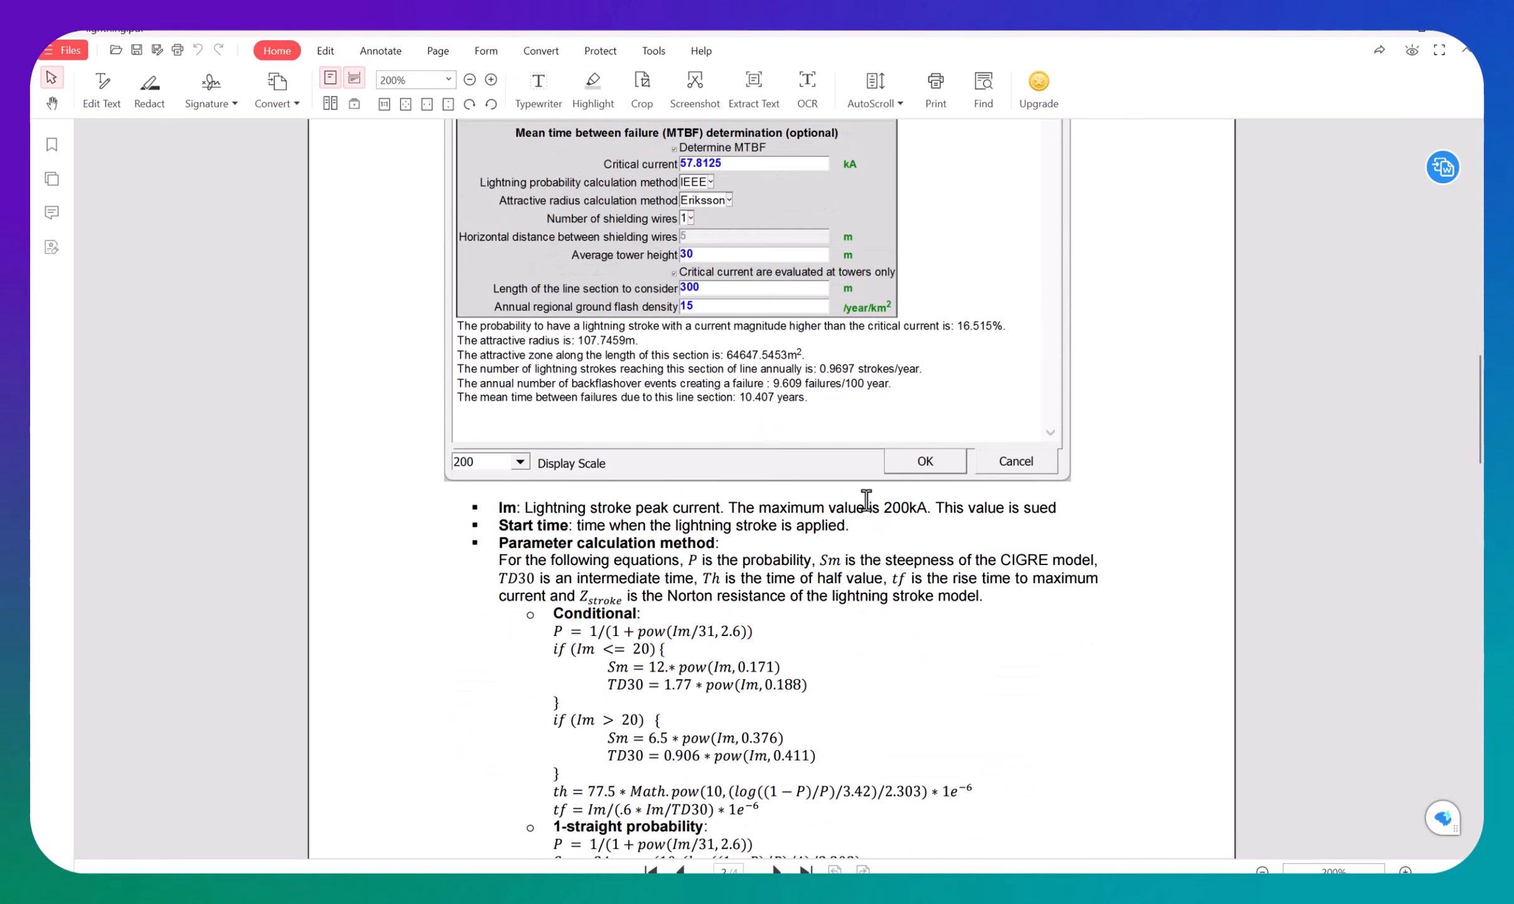
key(ctrl+a)
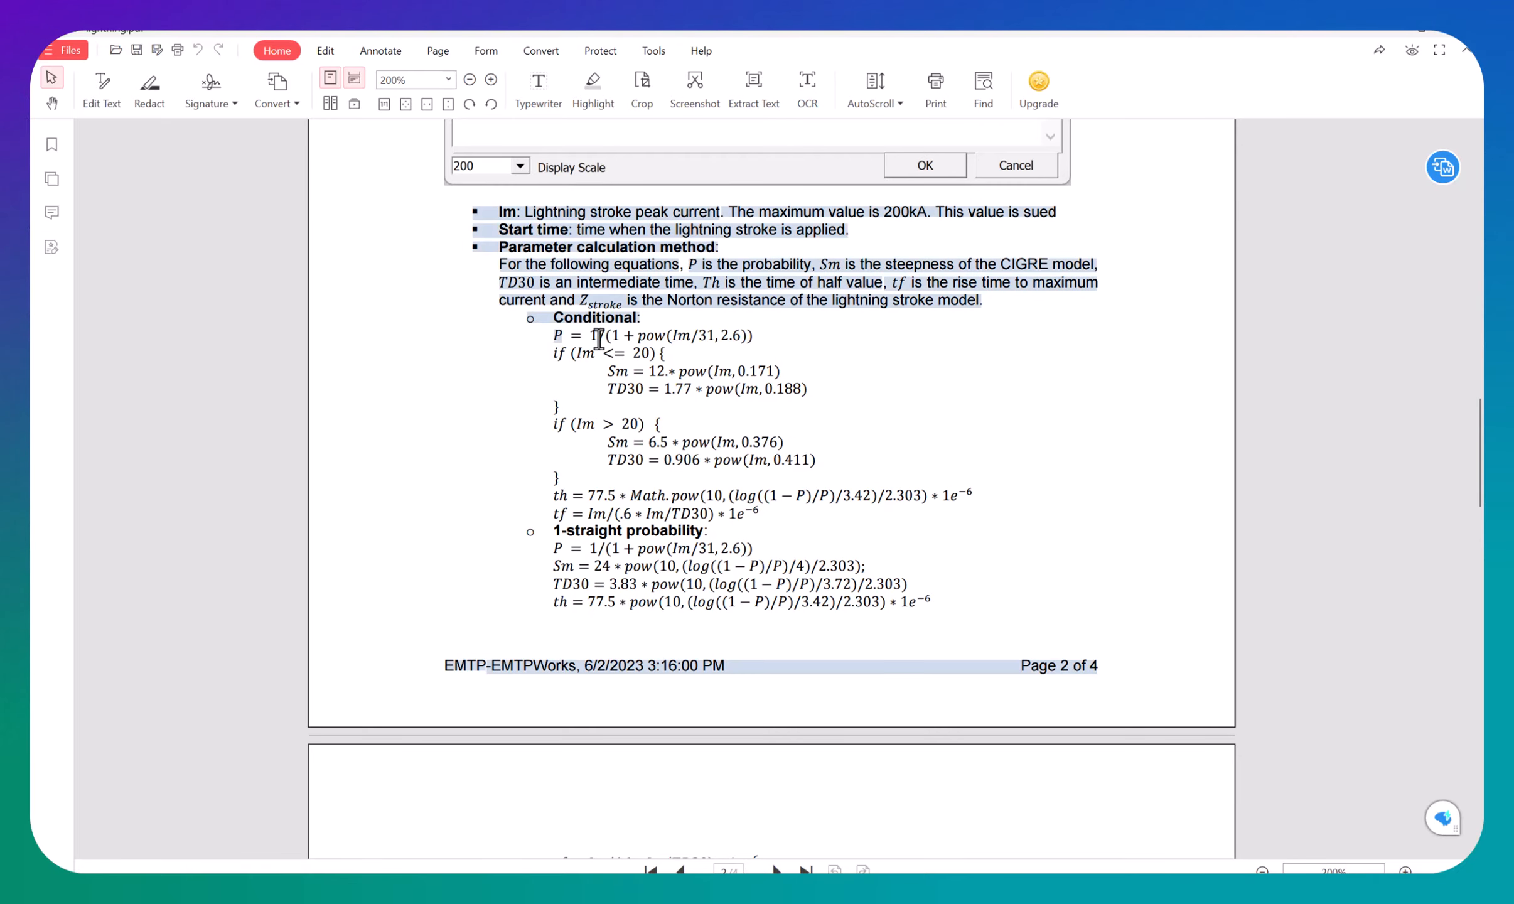
click(1092, 451)
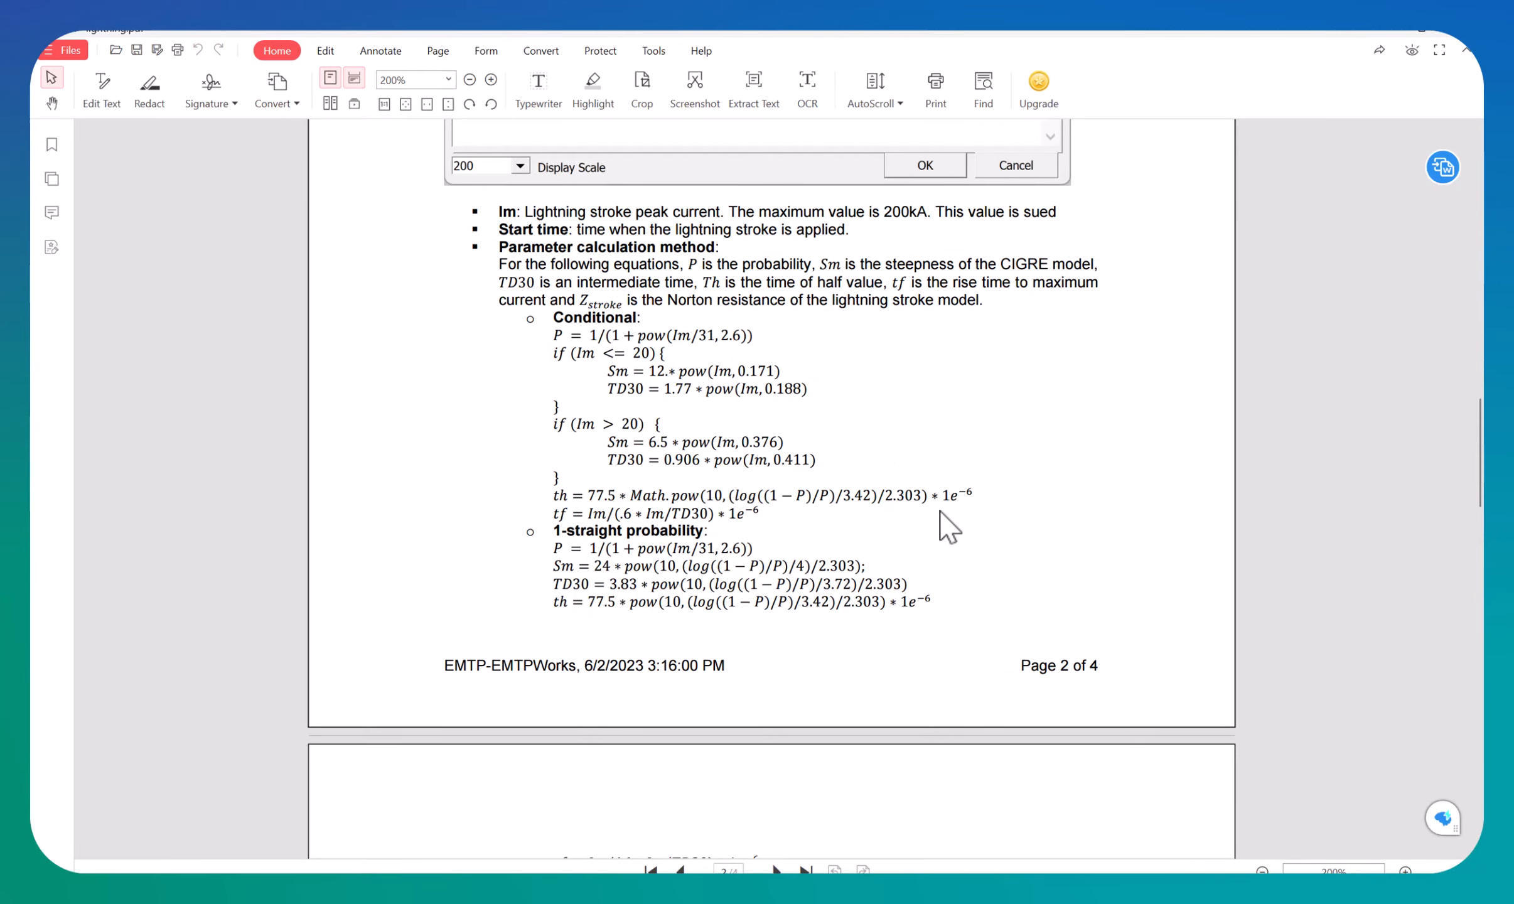
scroll(924, 516, down, 5)
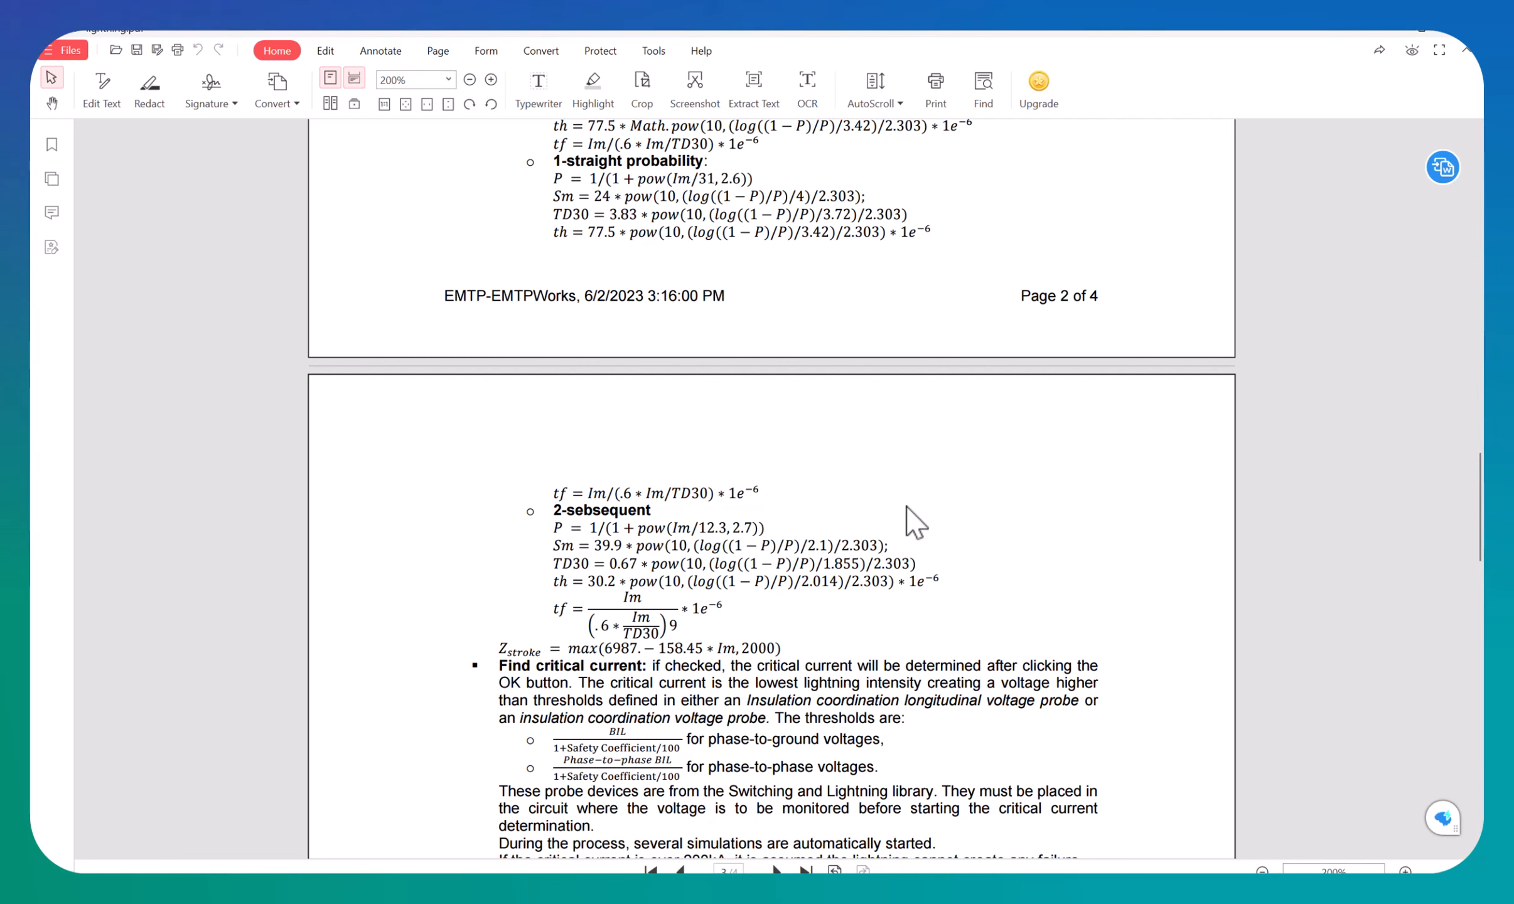
scroll(785, 426, up, 6)
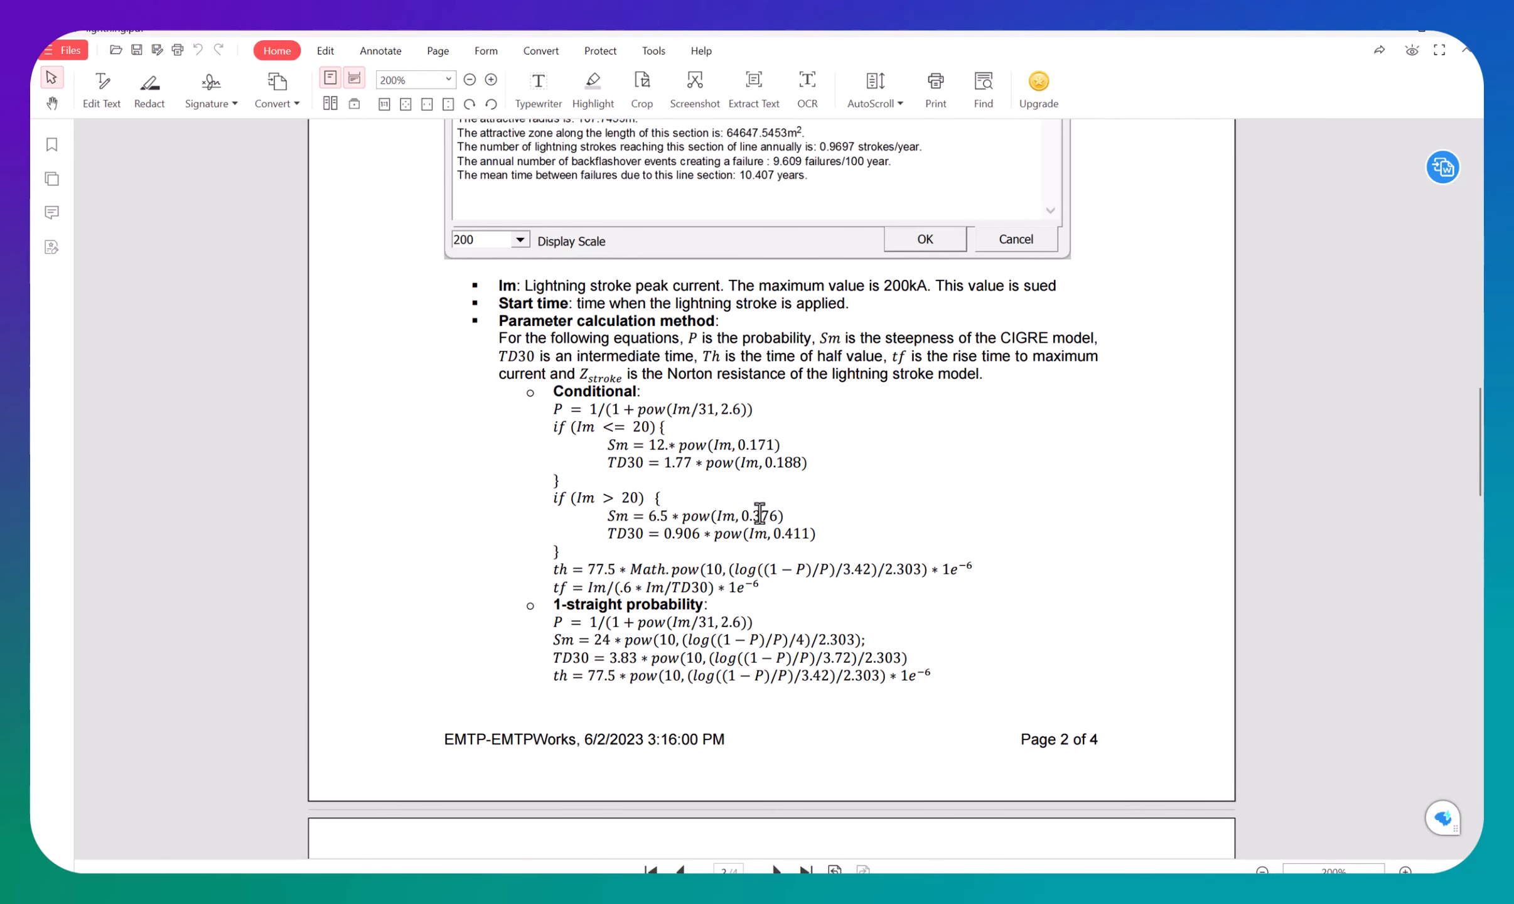
Step: Examine the conditional method's equations for P, Sm, TD30 and th in the help document
drag(551, 412, 670, 412)
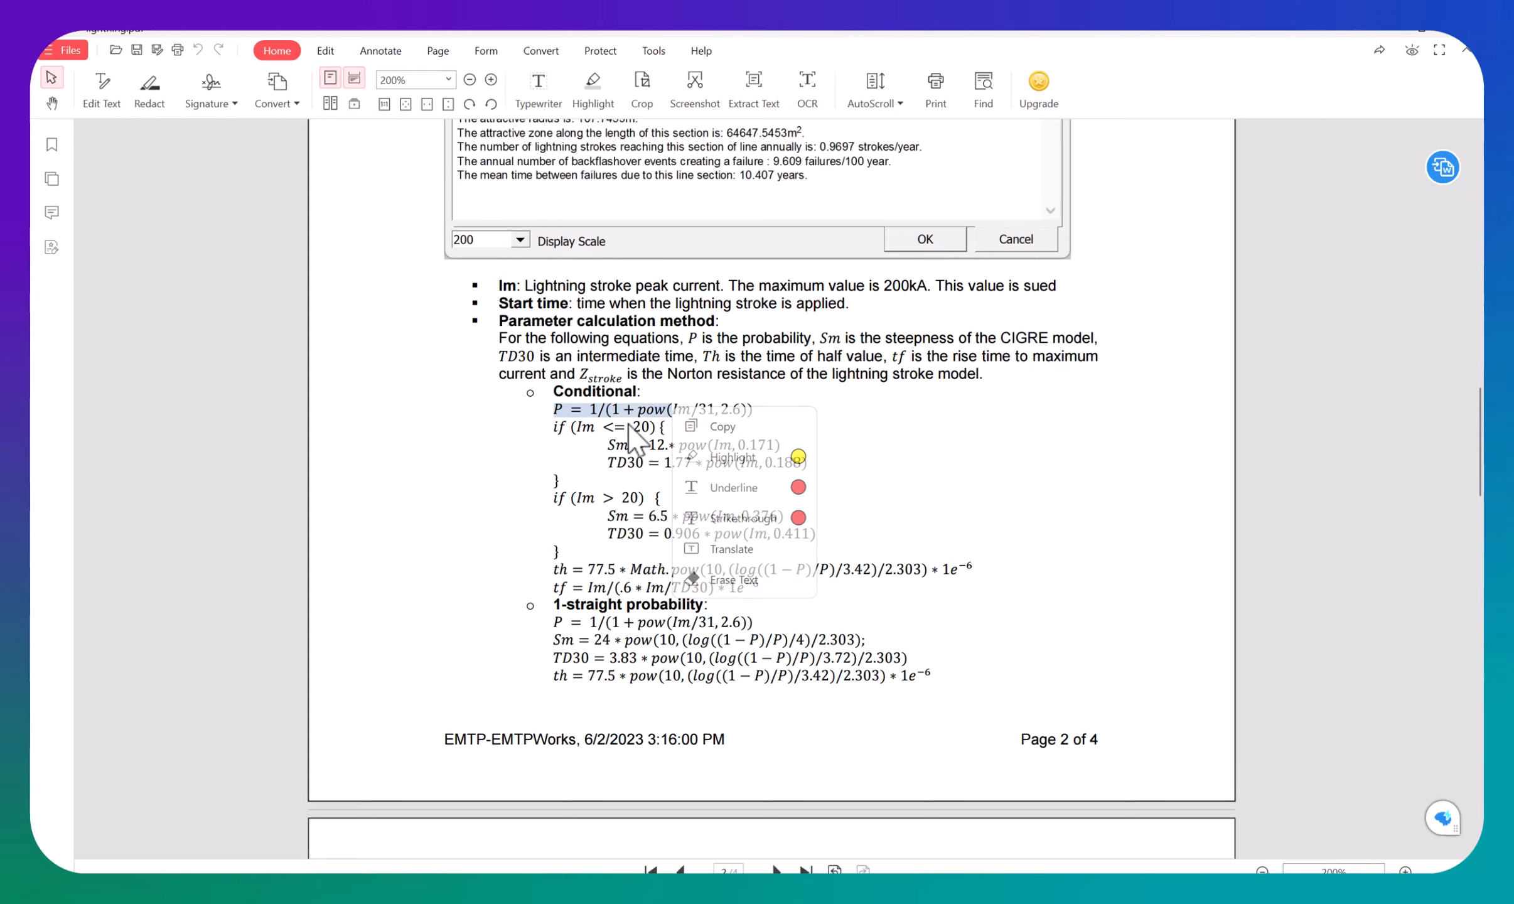
click(500, 428)
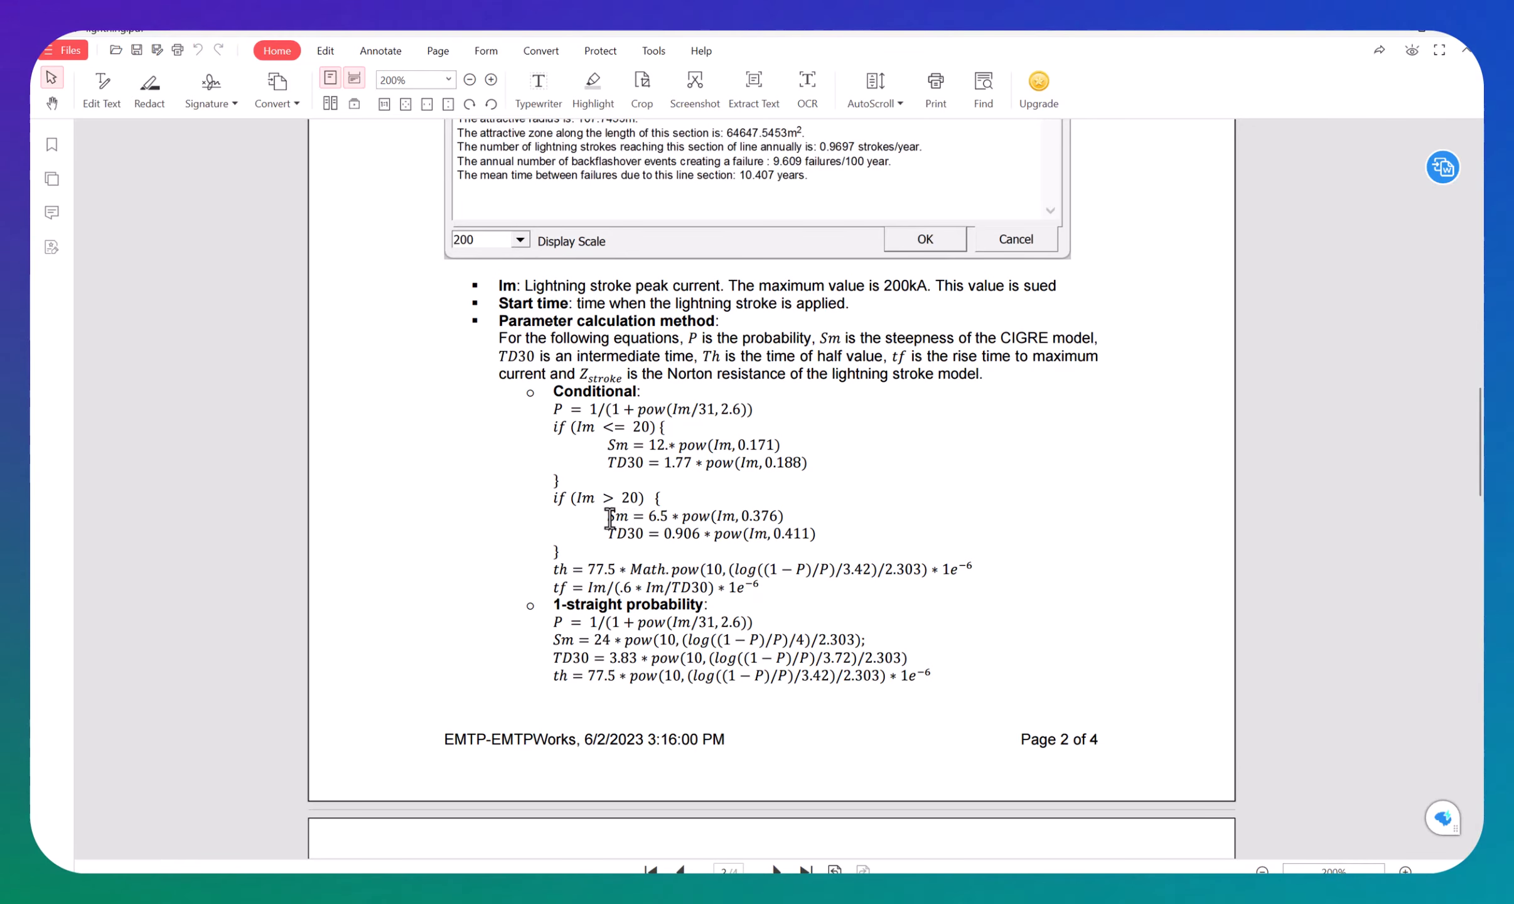
drag(601, 516, 619, 521)
click(646, 538)
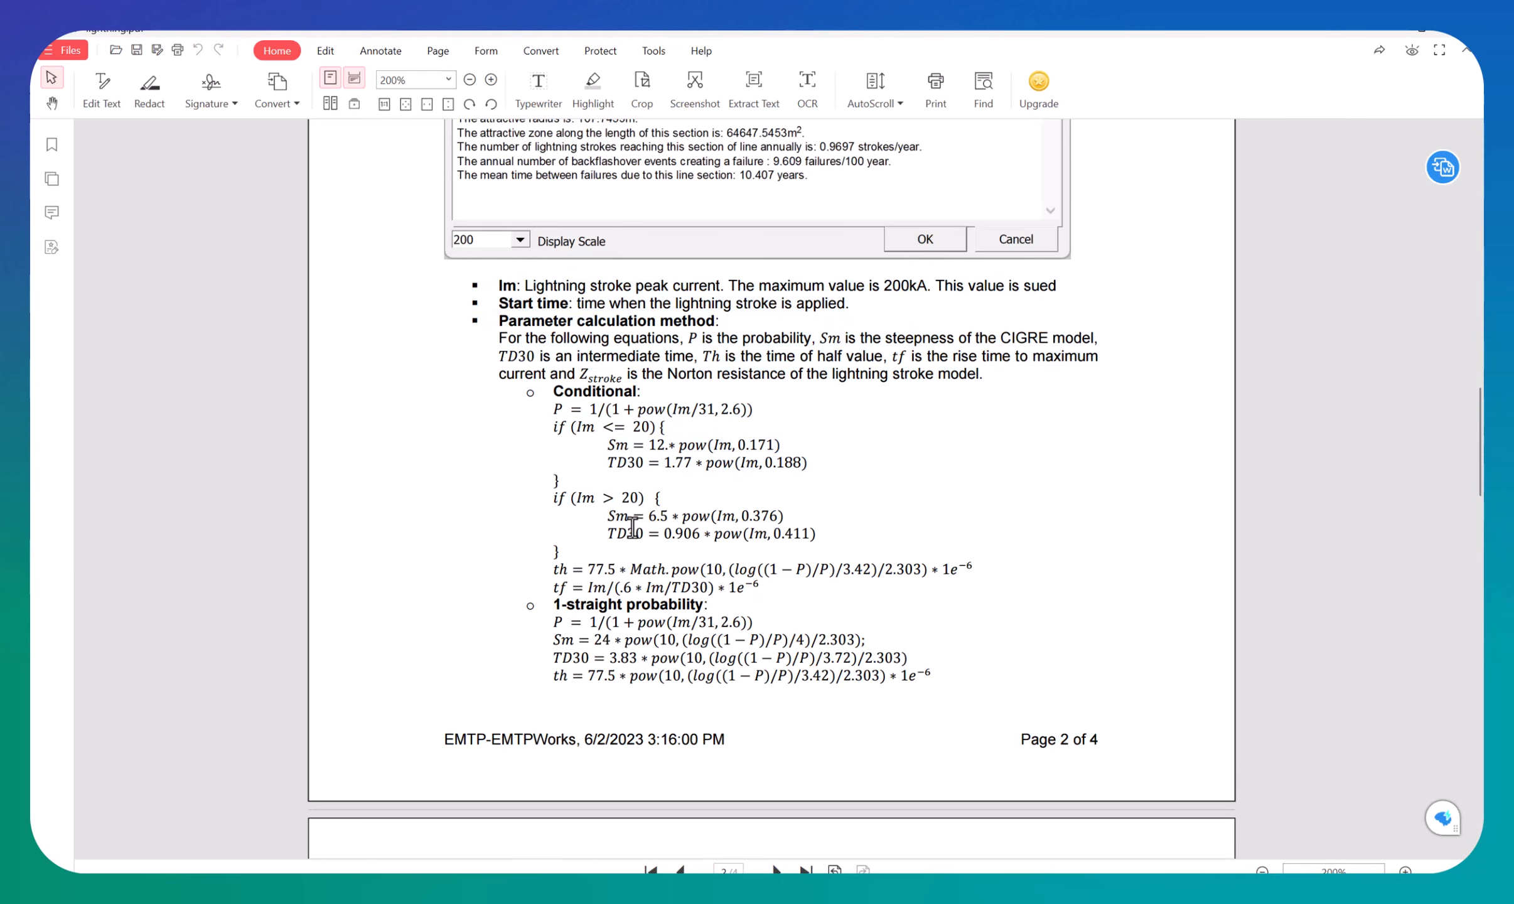
double_click(629, 522)
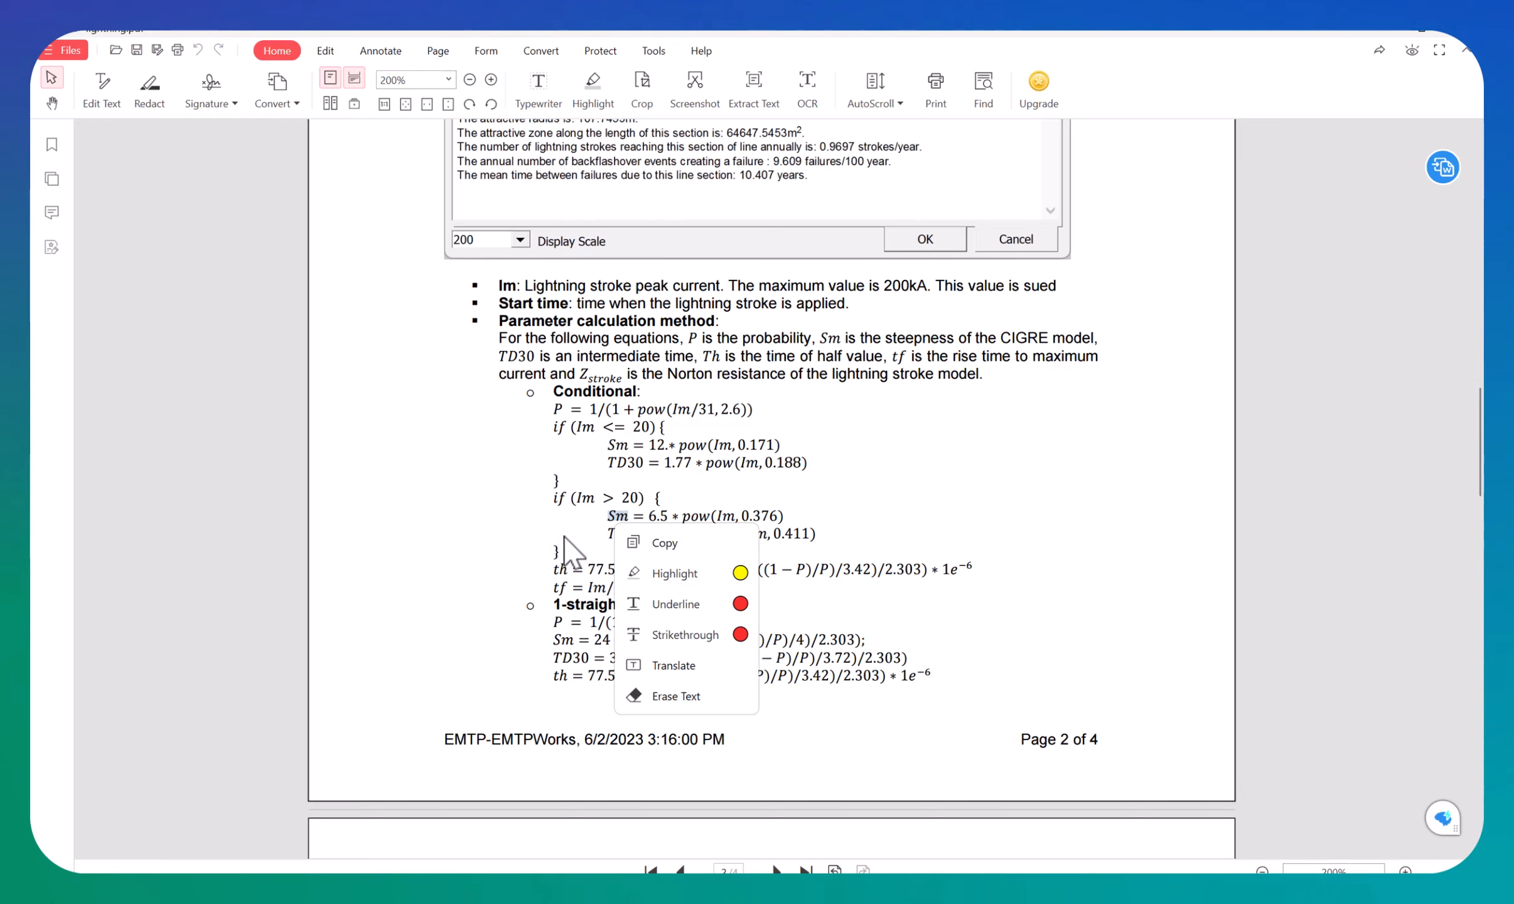
click(596, 528)
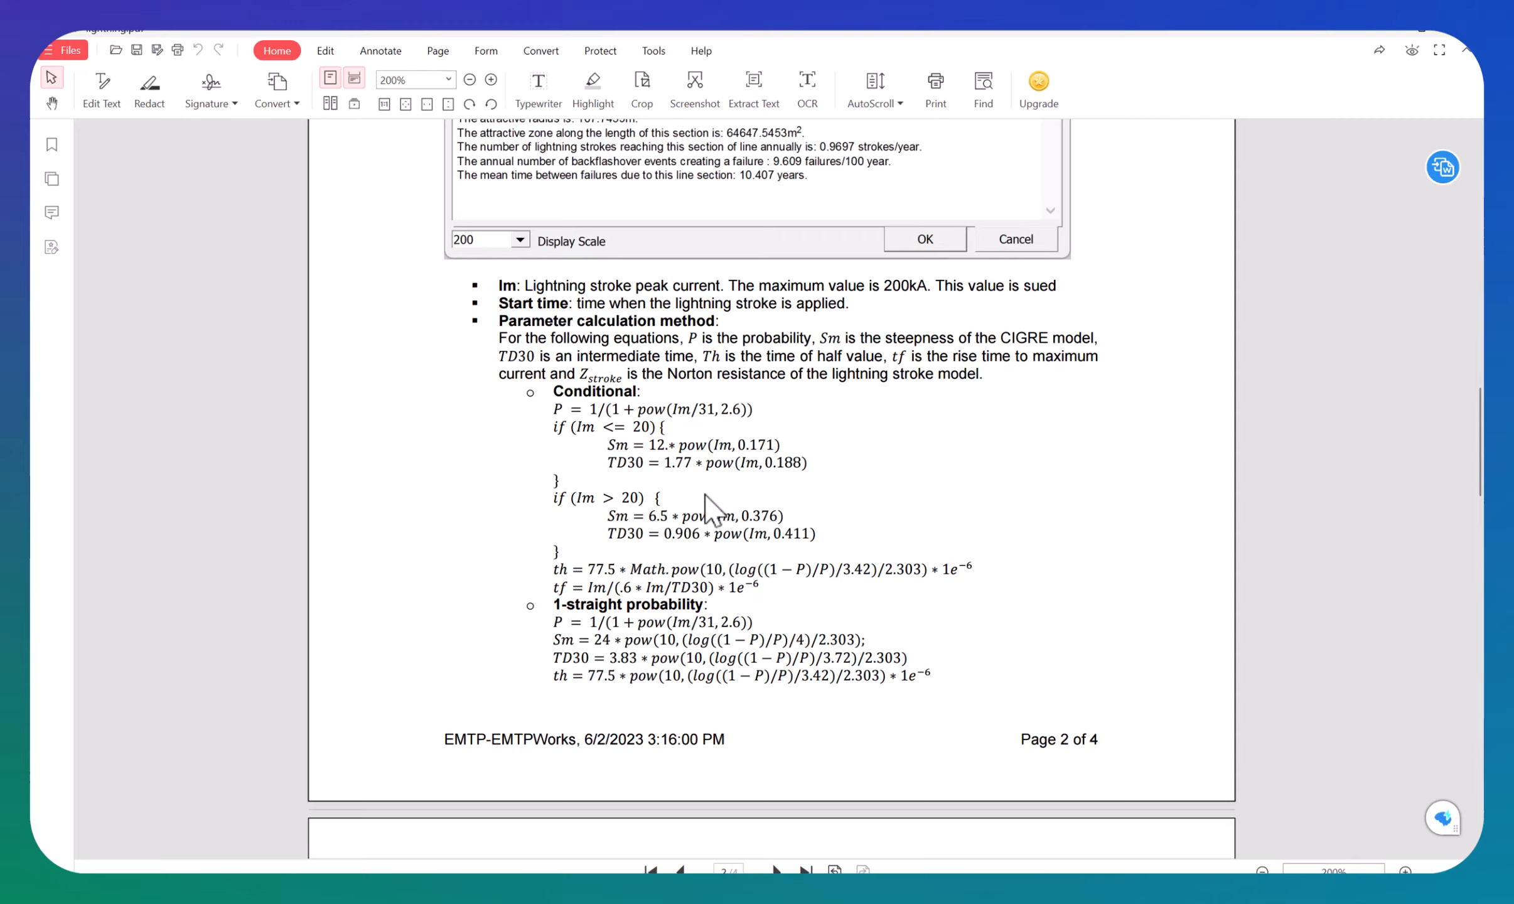
double_click(622, 519)
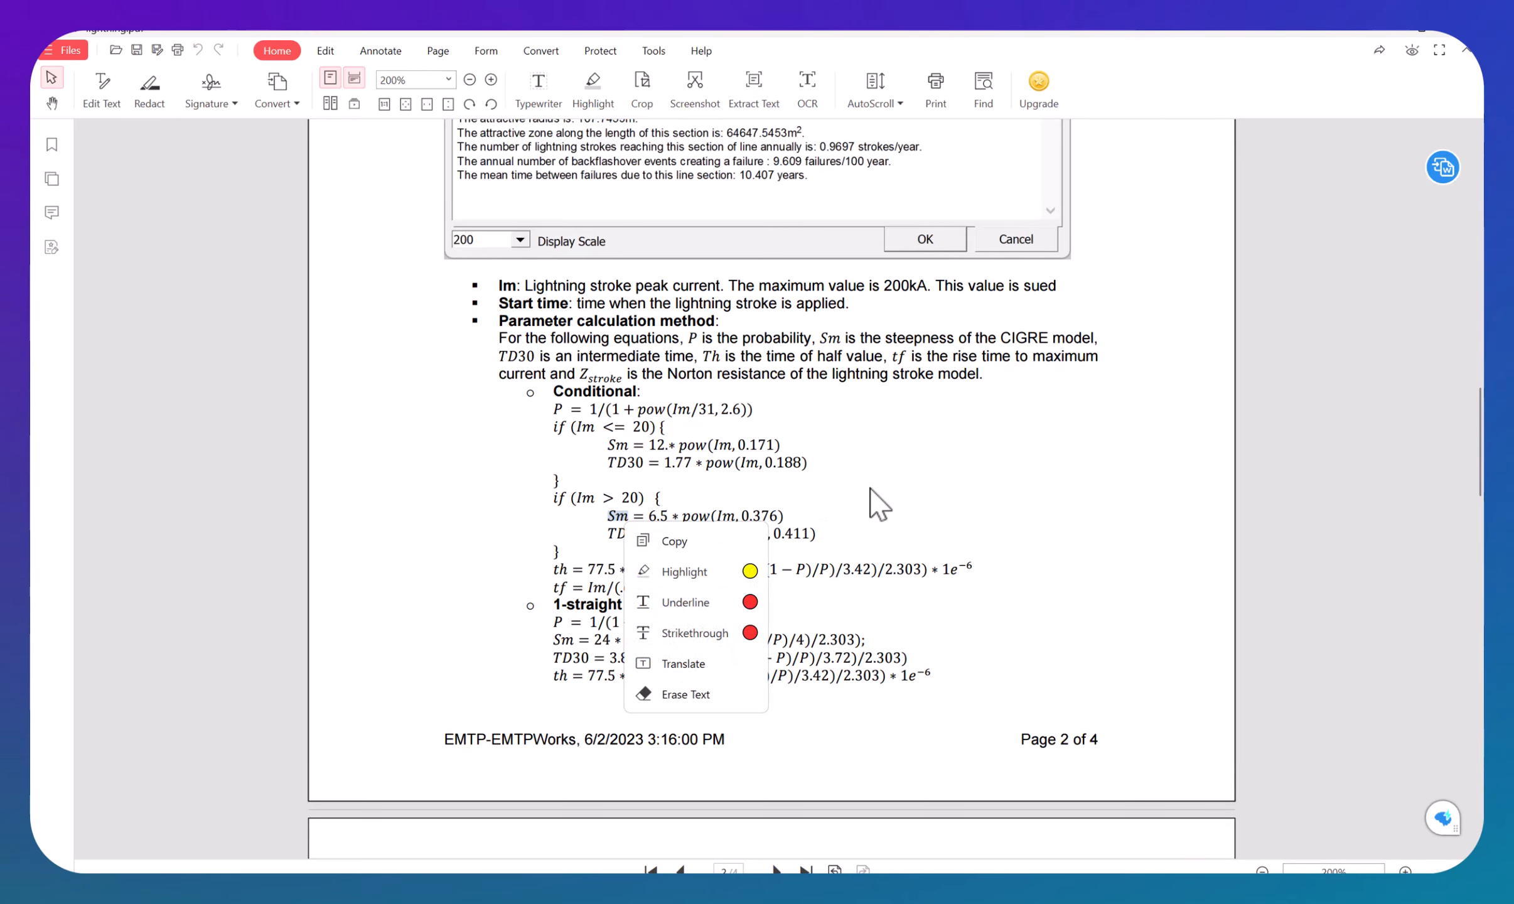
click(870, 489)
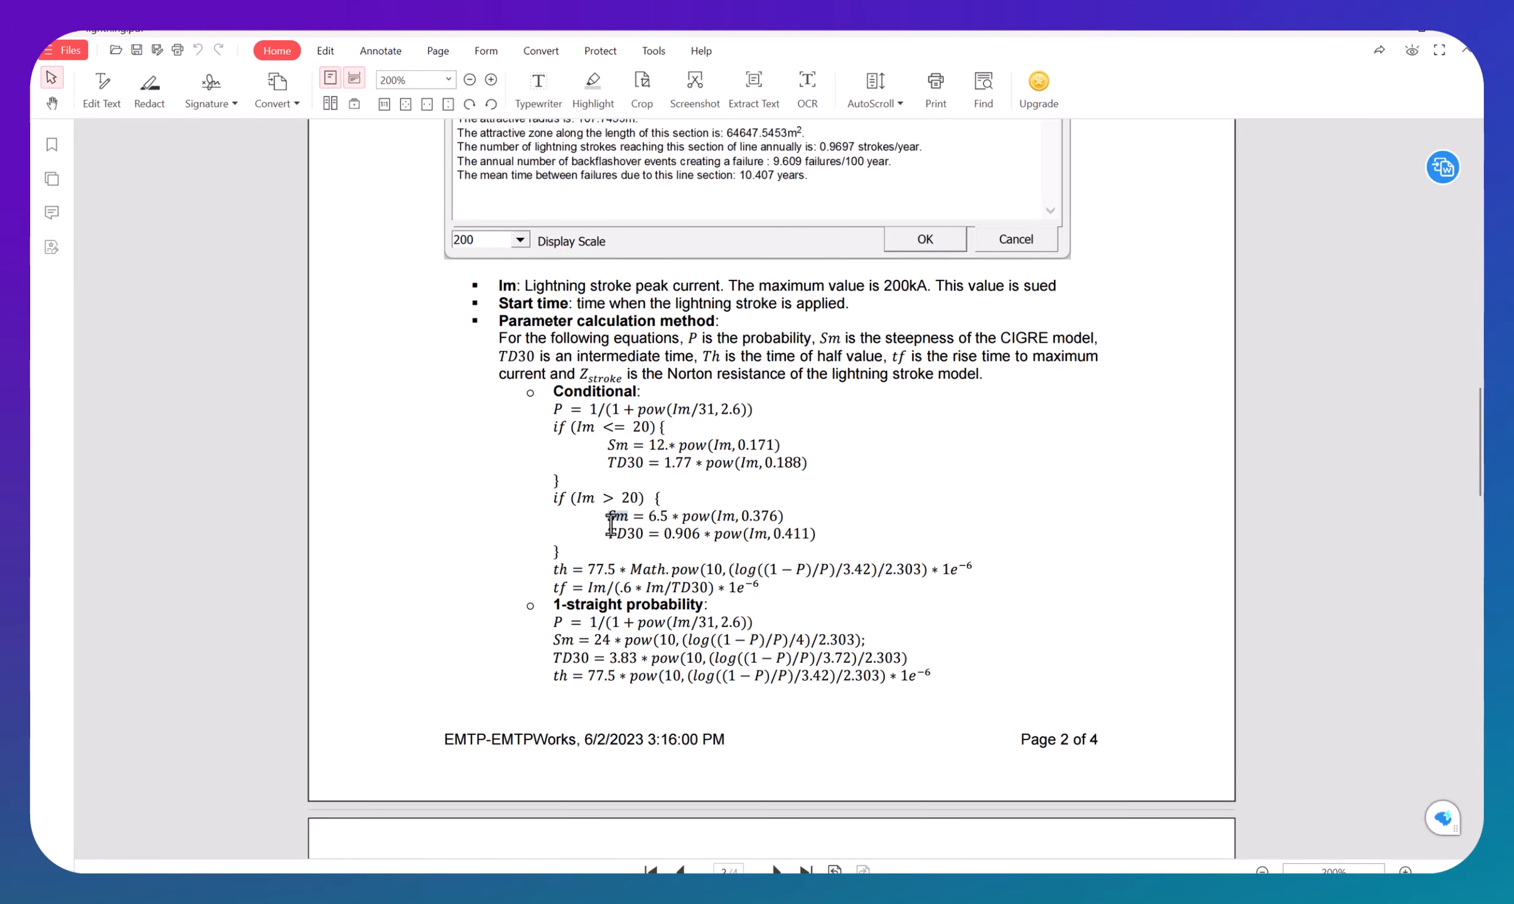
double_click(612, 523)
double_click(619, 539)
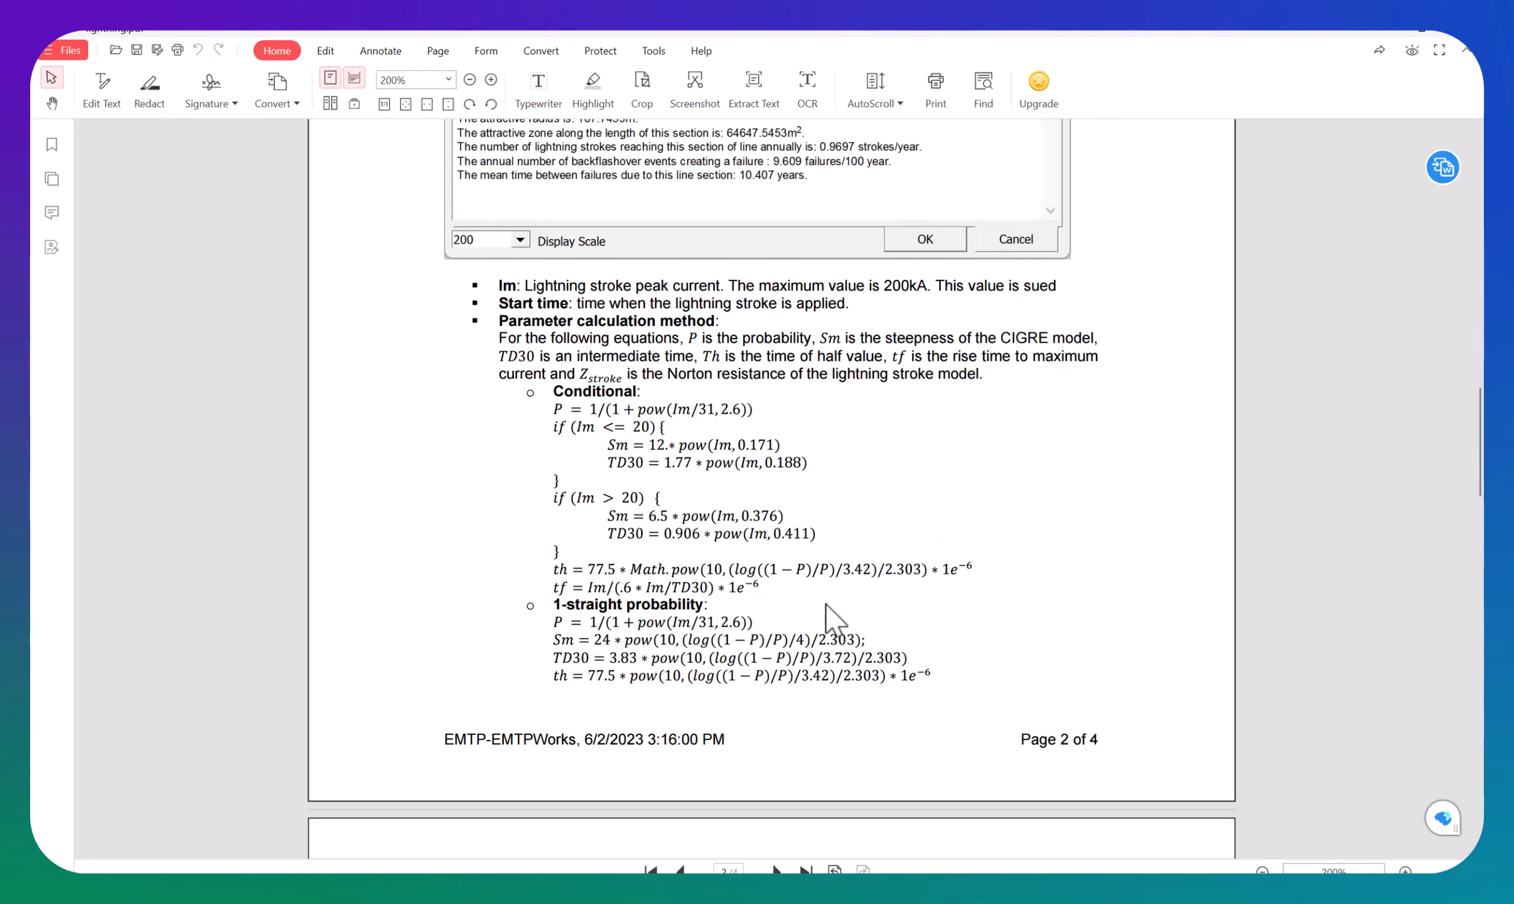
scroll(628, 547, down, 1)
double_click(557, 501)
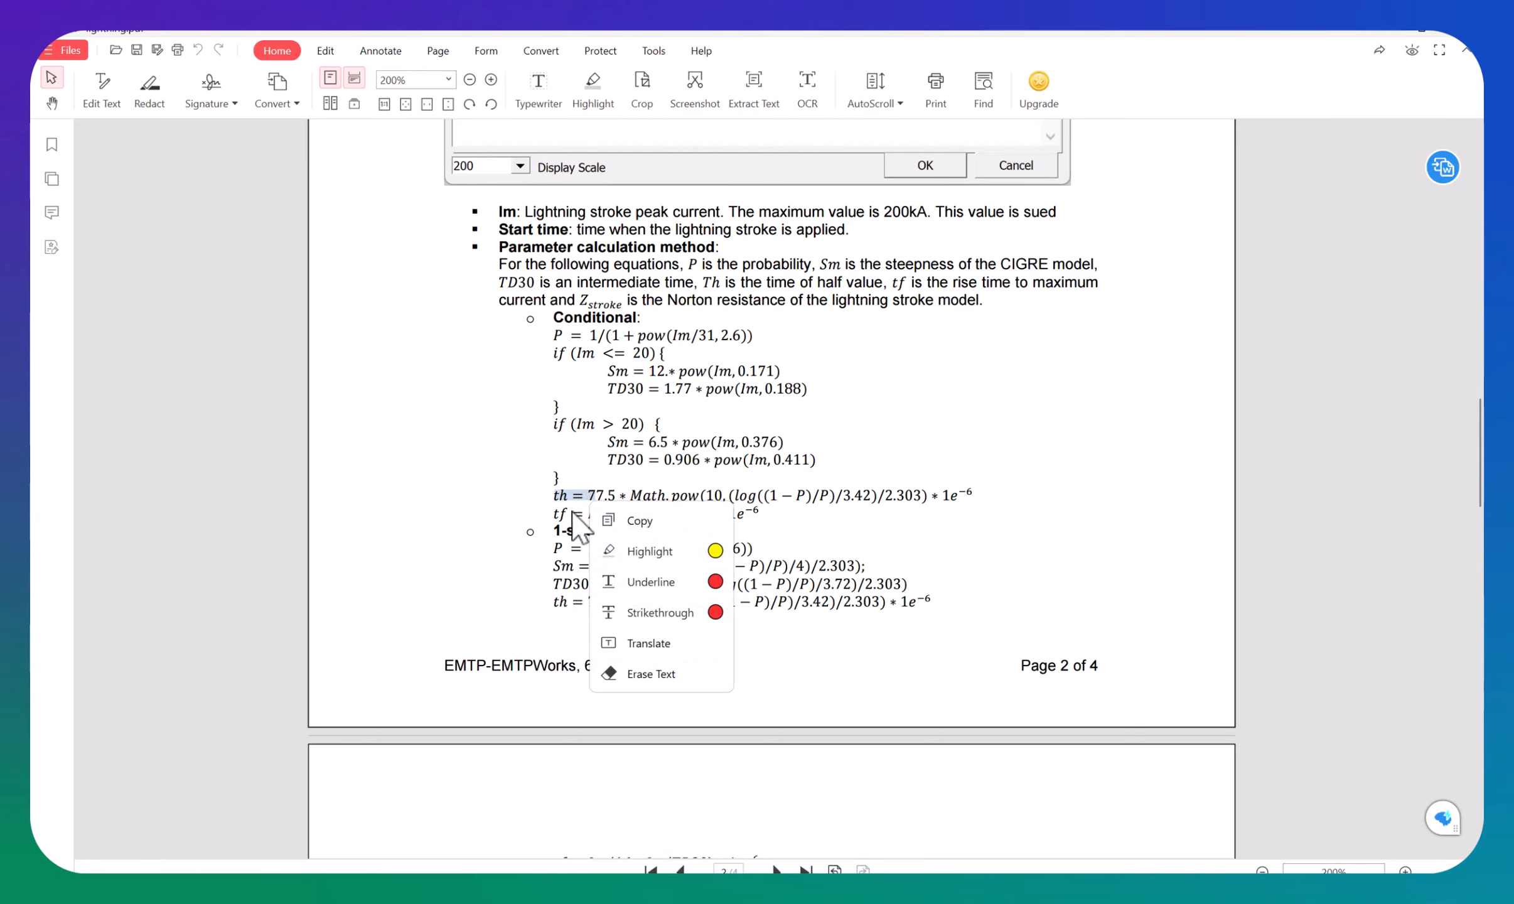
Step: Switch to the EGM Tower rev2.xlsx workbook in Excel and set Im to 40 kA on the Lightning Param Input sheet
mouse_move(962, 894)
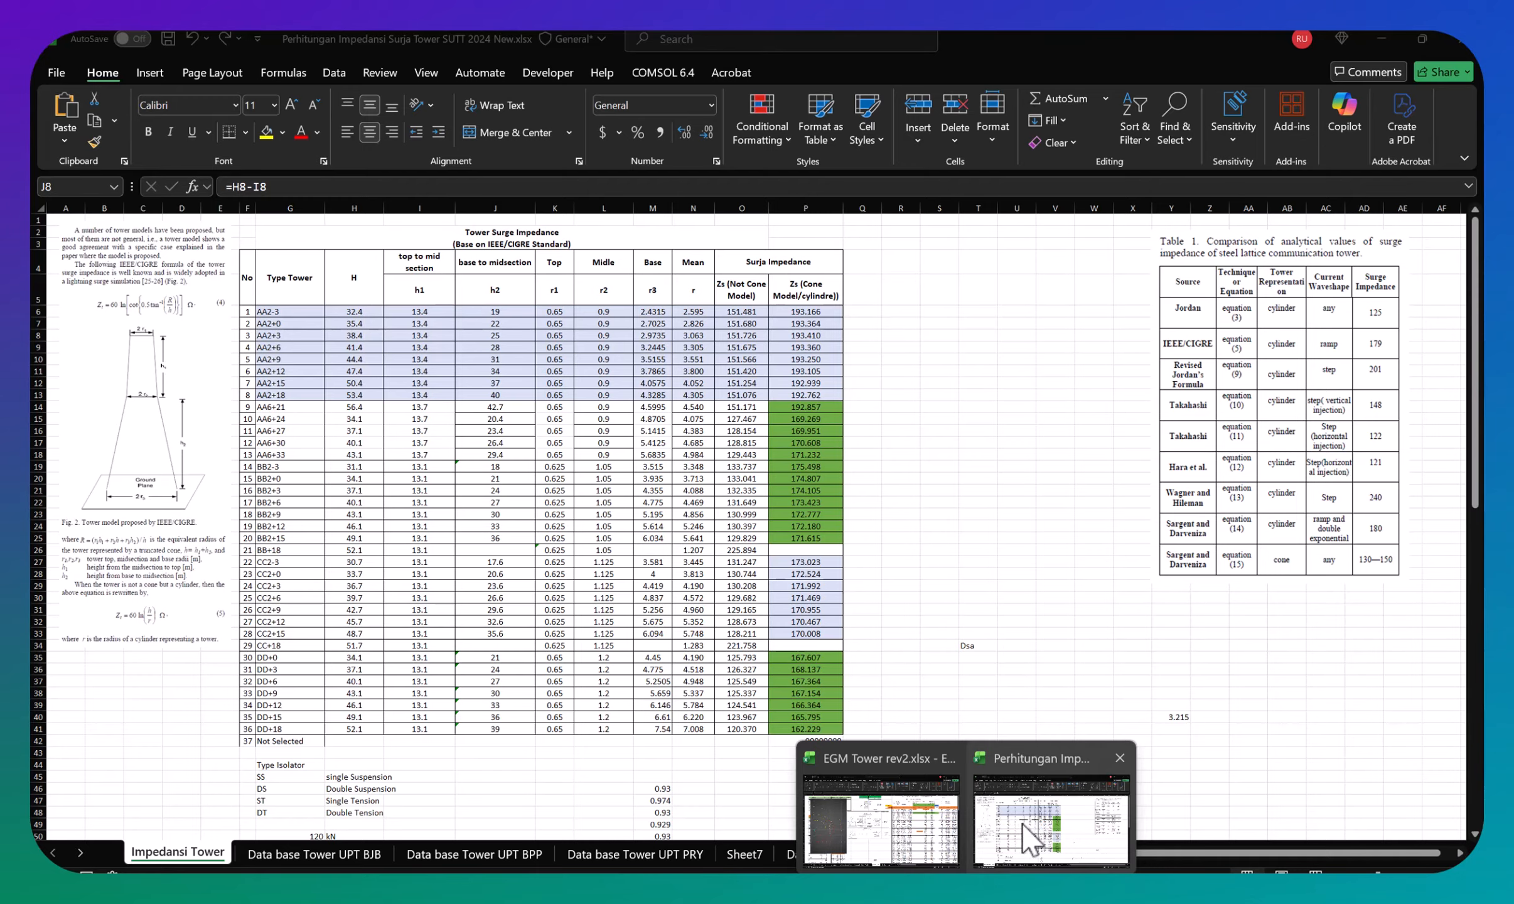
click(939, 832)
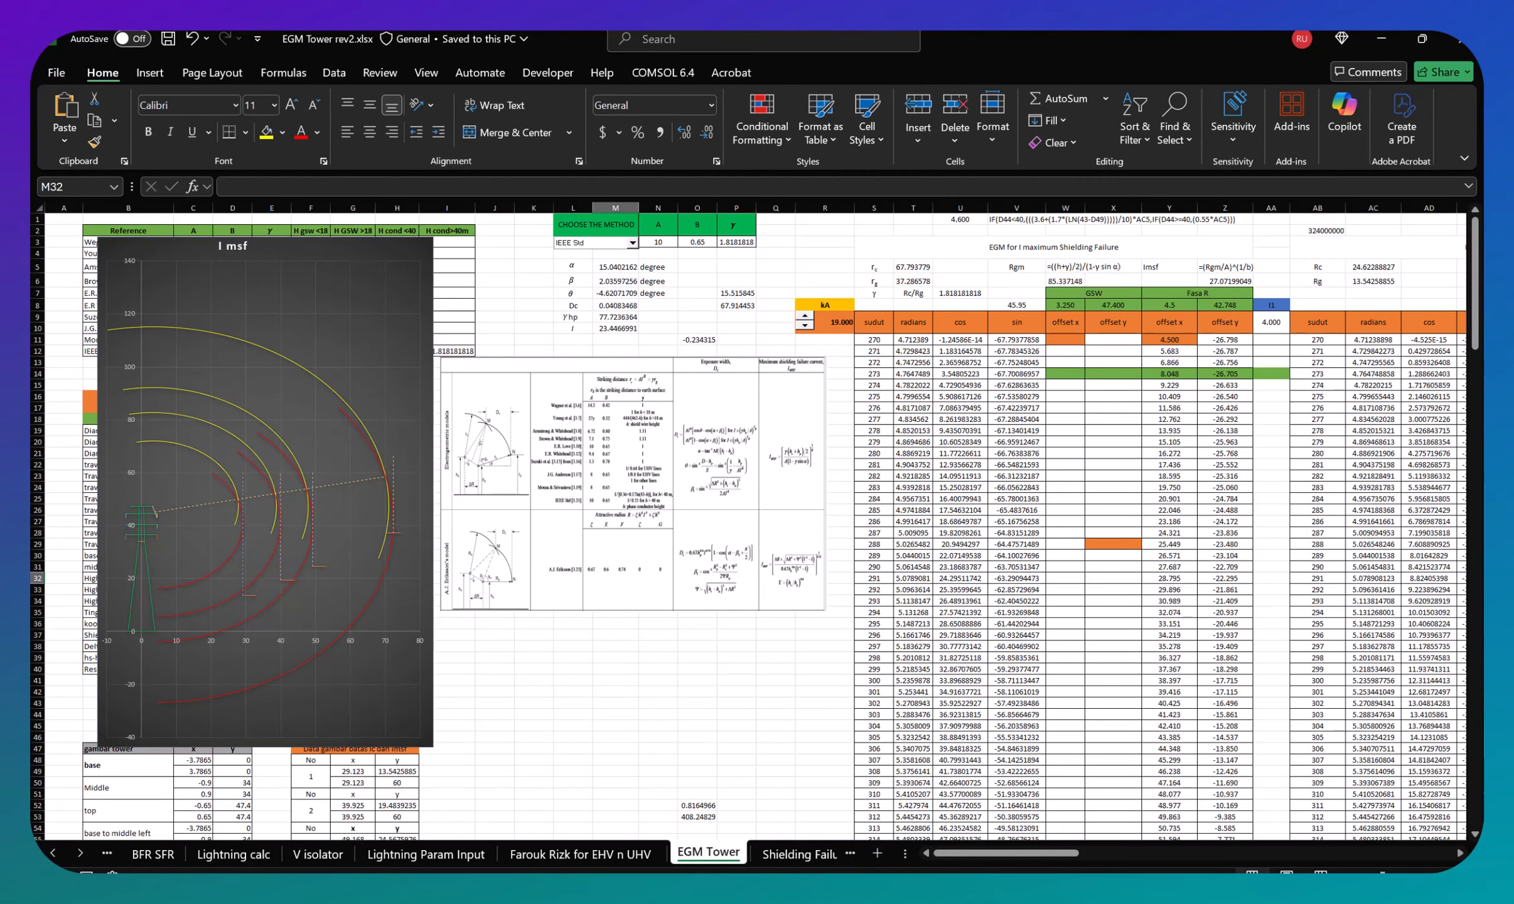
click(465, 861)
scroll(548, 552, up, 4)
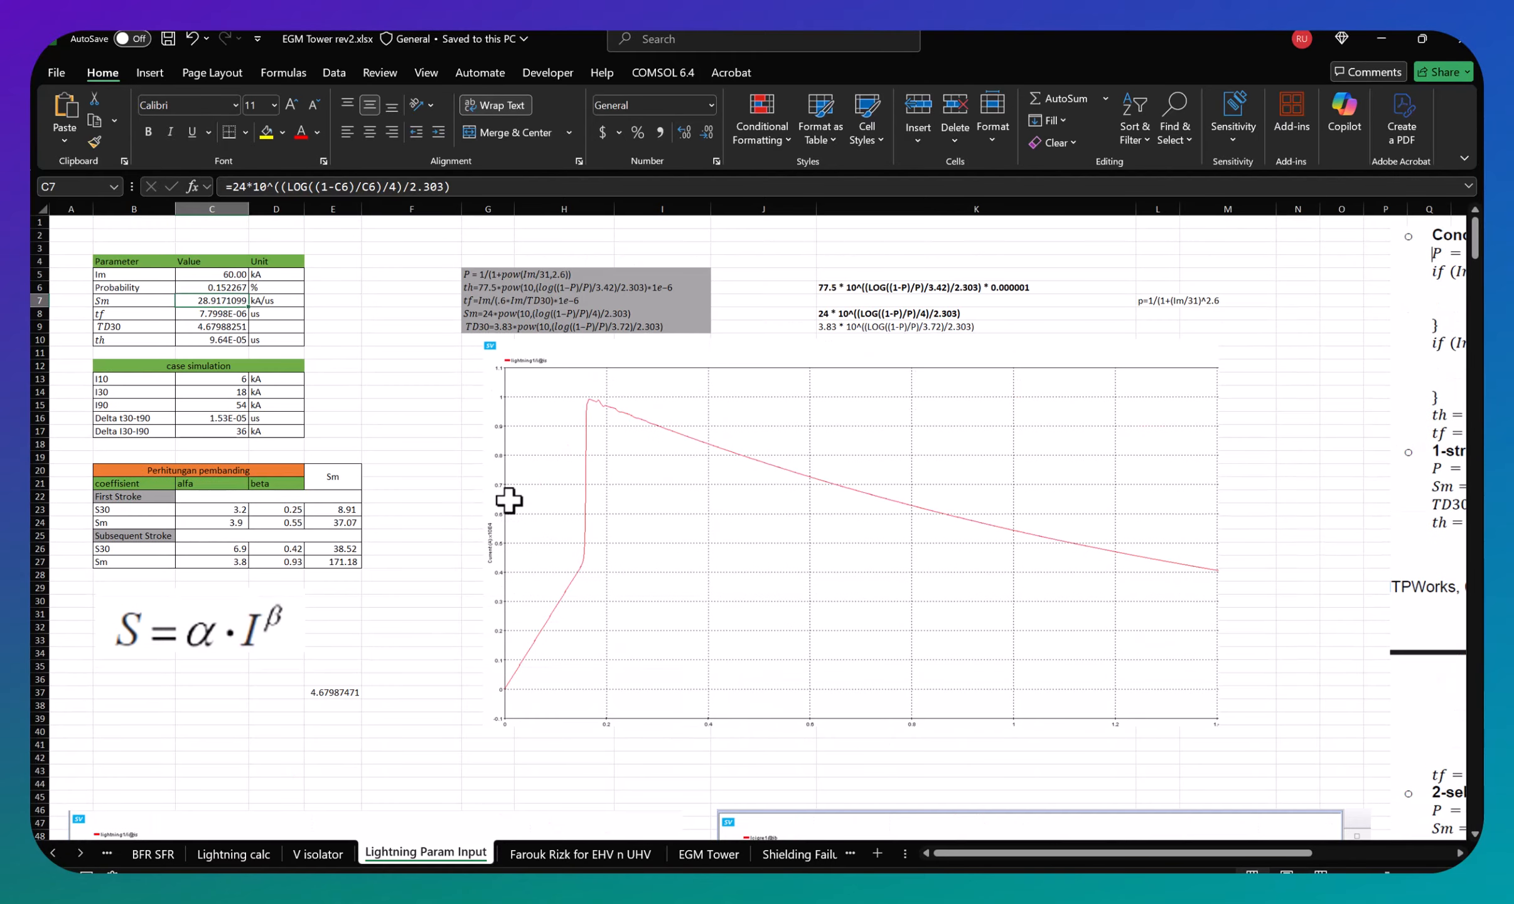
click(210, 275)
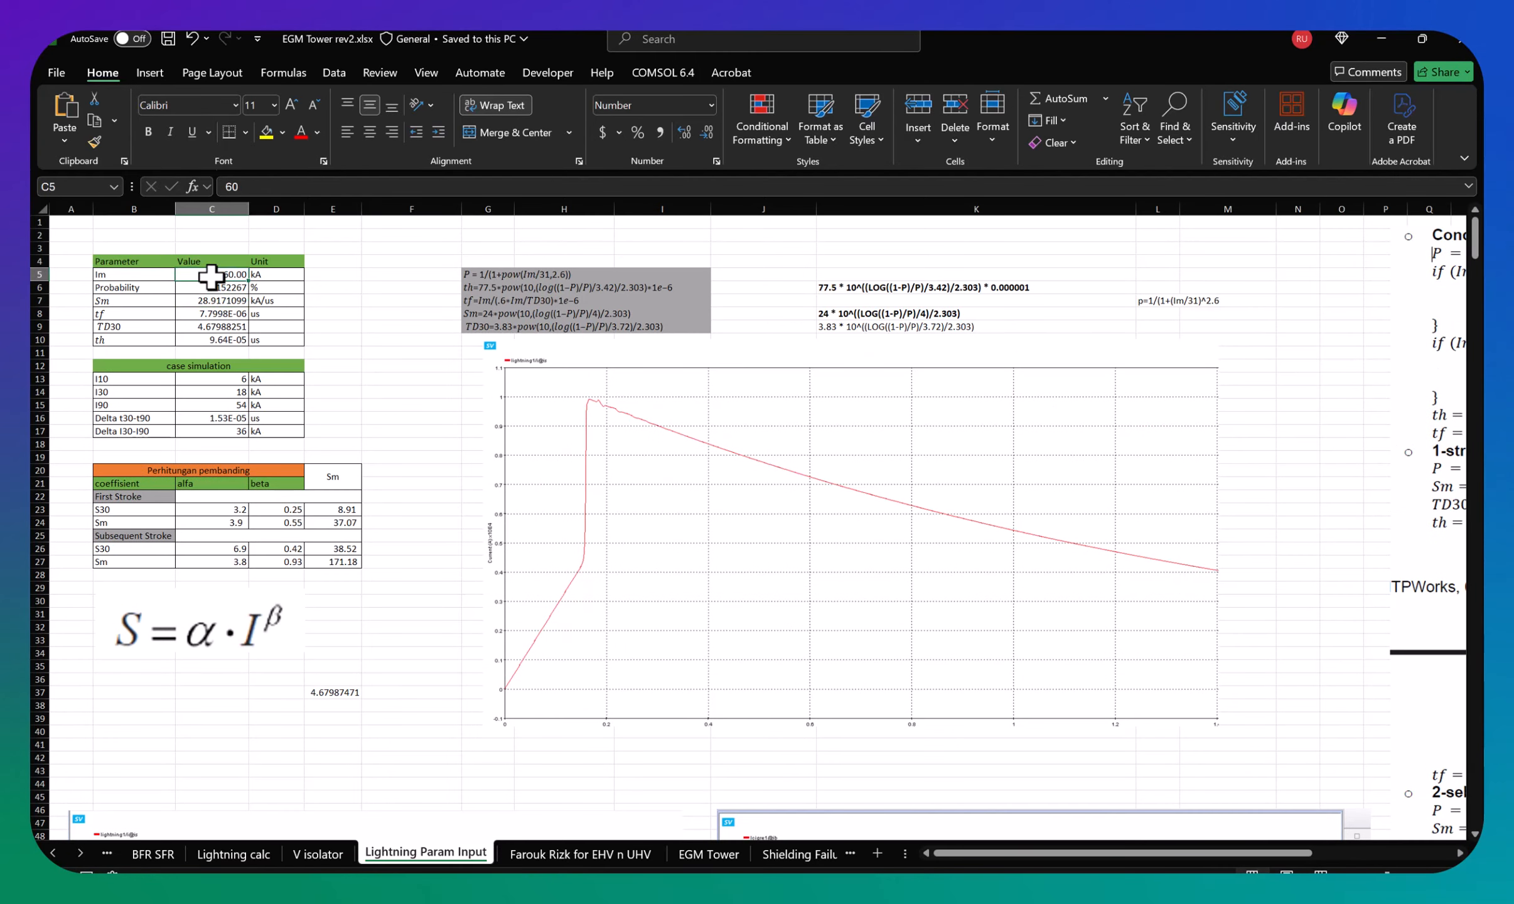
double_click(210, 275)
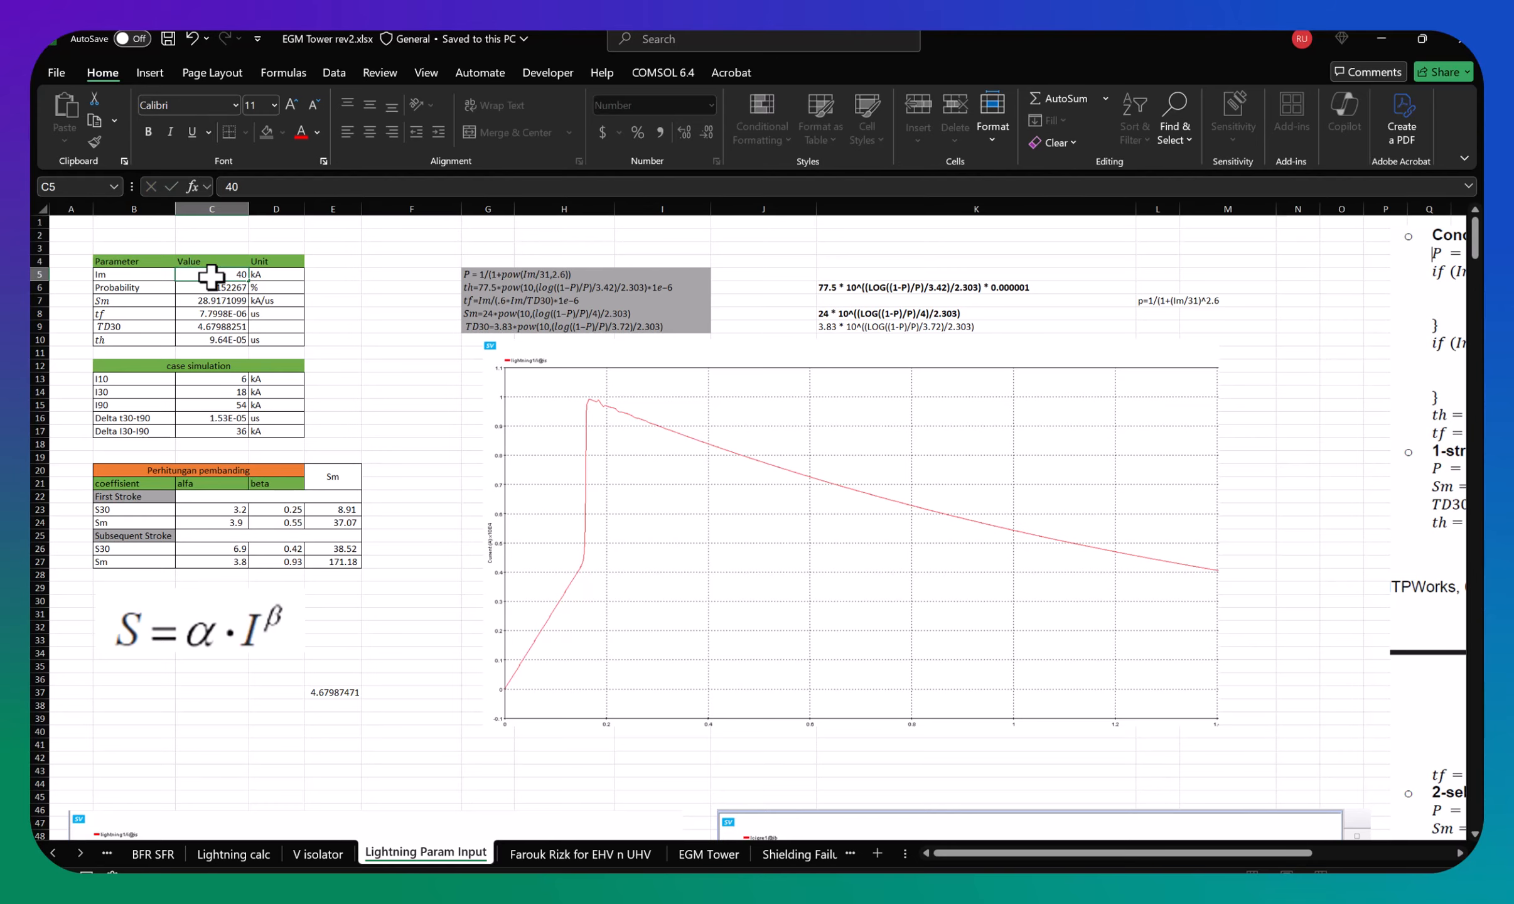
key(Return)
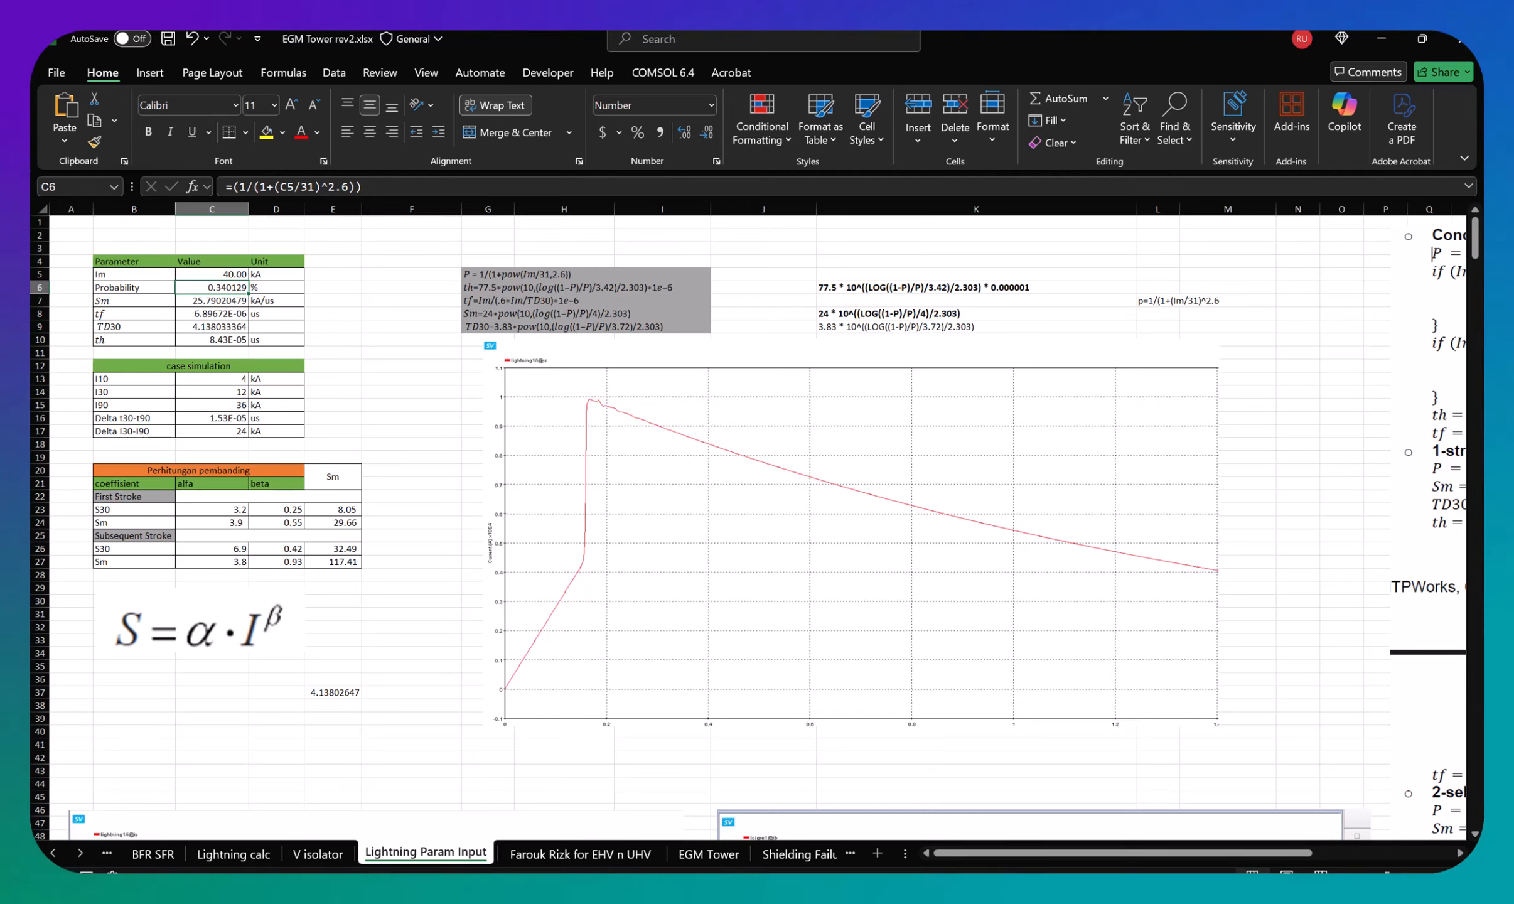
Step: Return to EMTP, dismiss the lightning stroke device's properties and delete that device from the schematic
click(1054, 846)
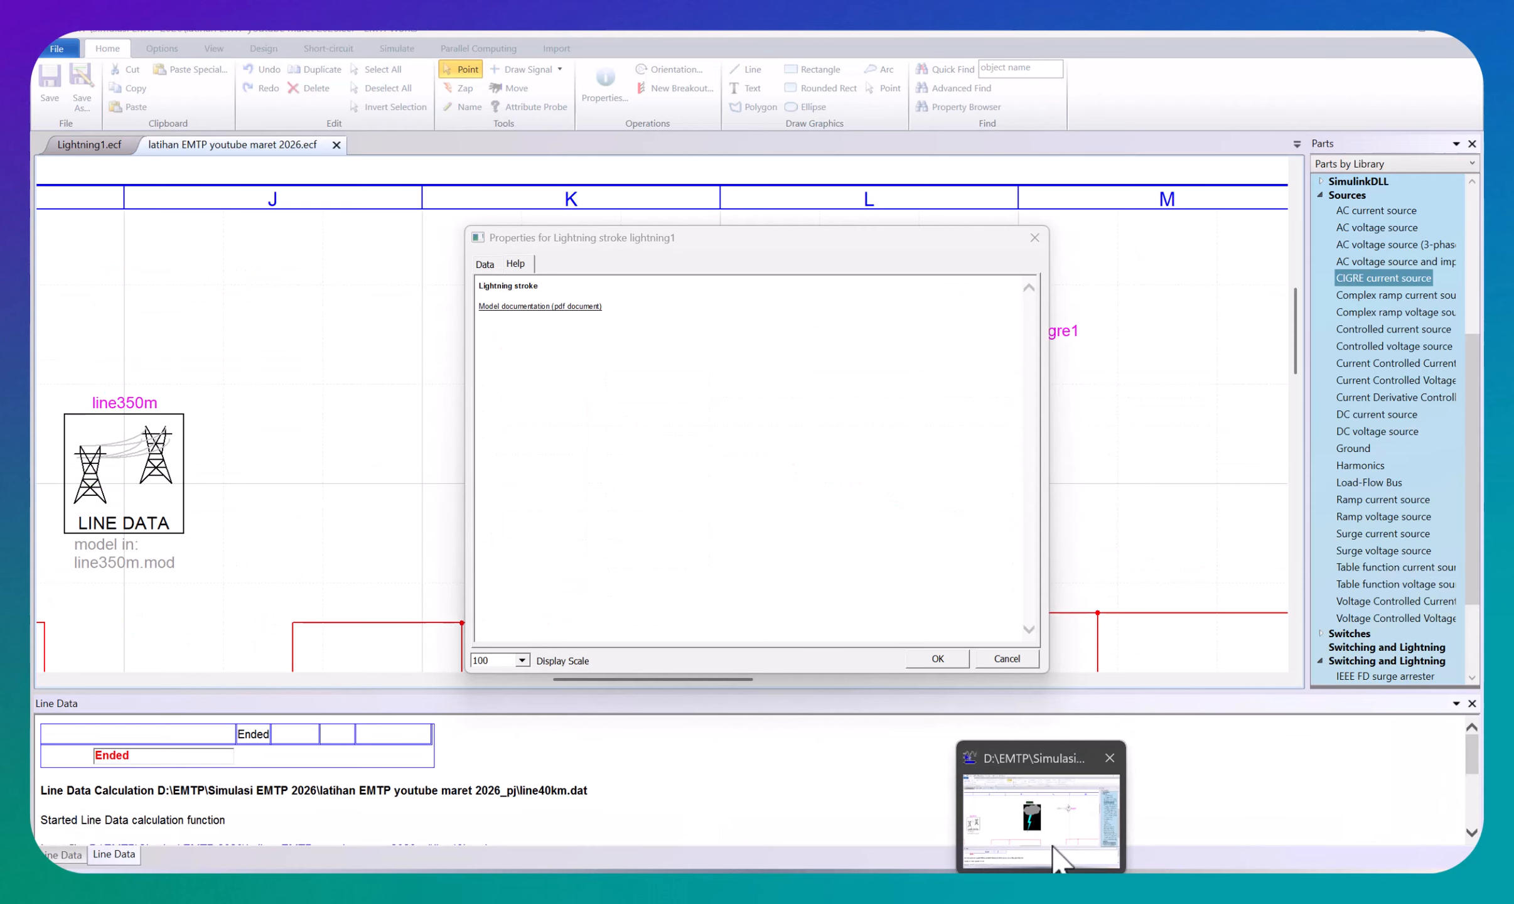
click(1008, 662)
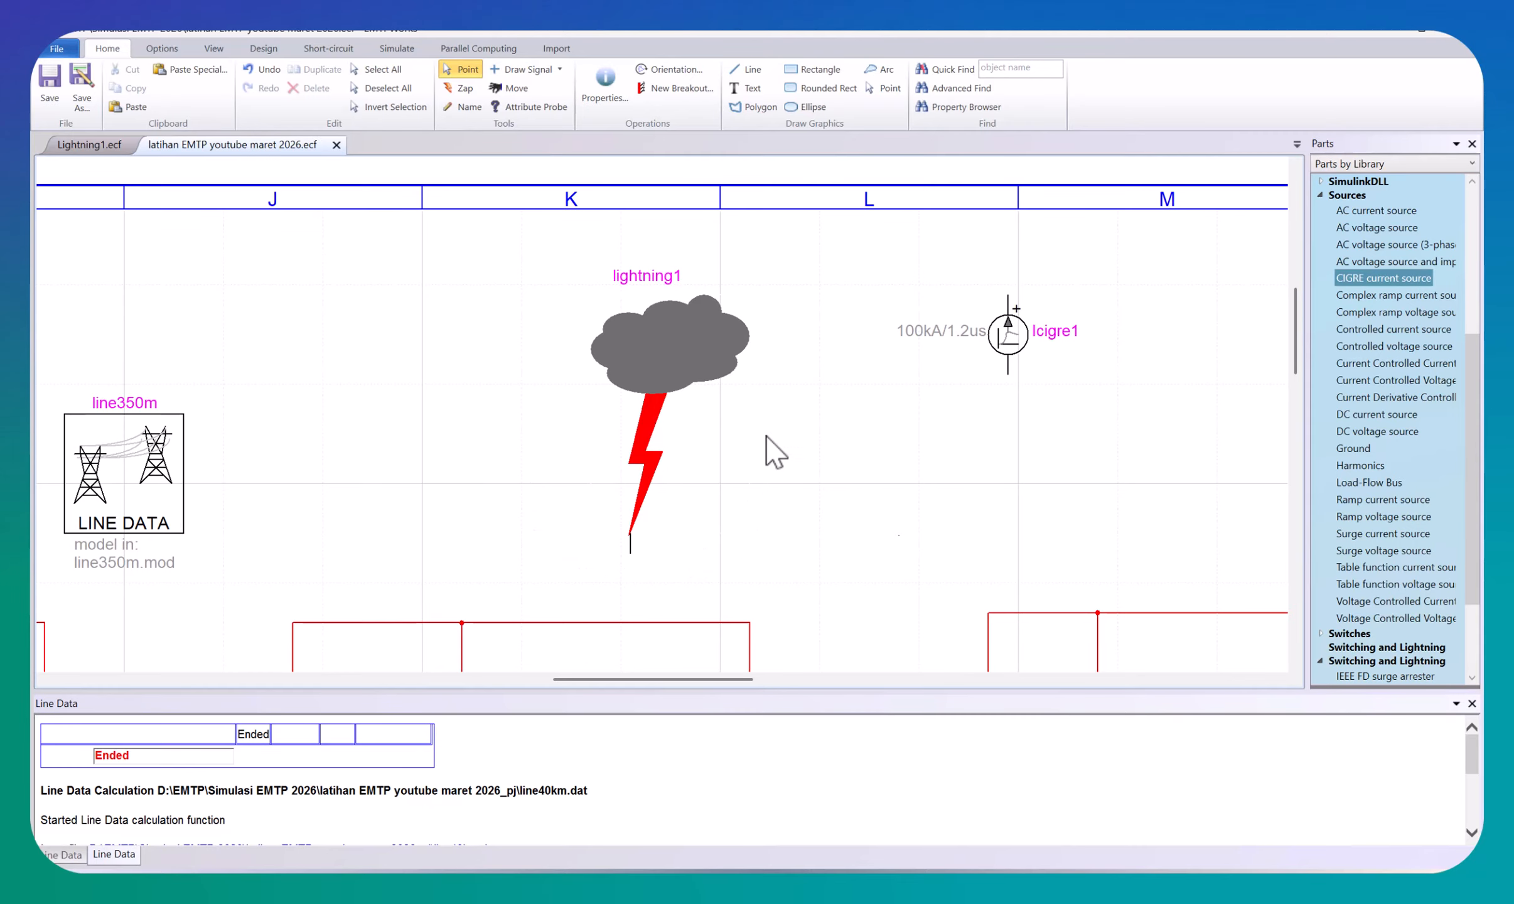
click(660, 353)
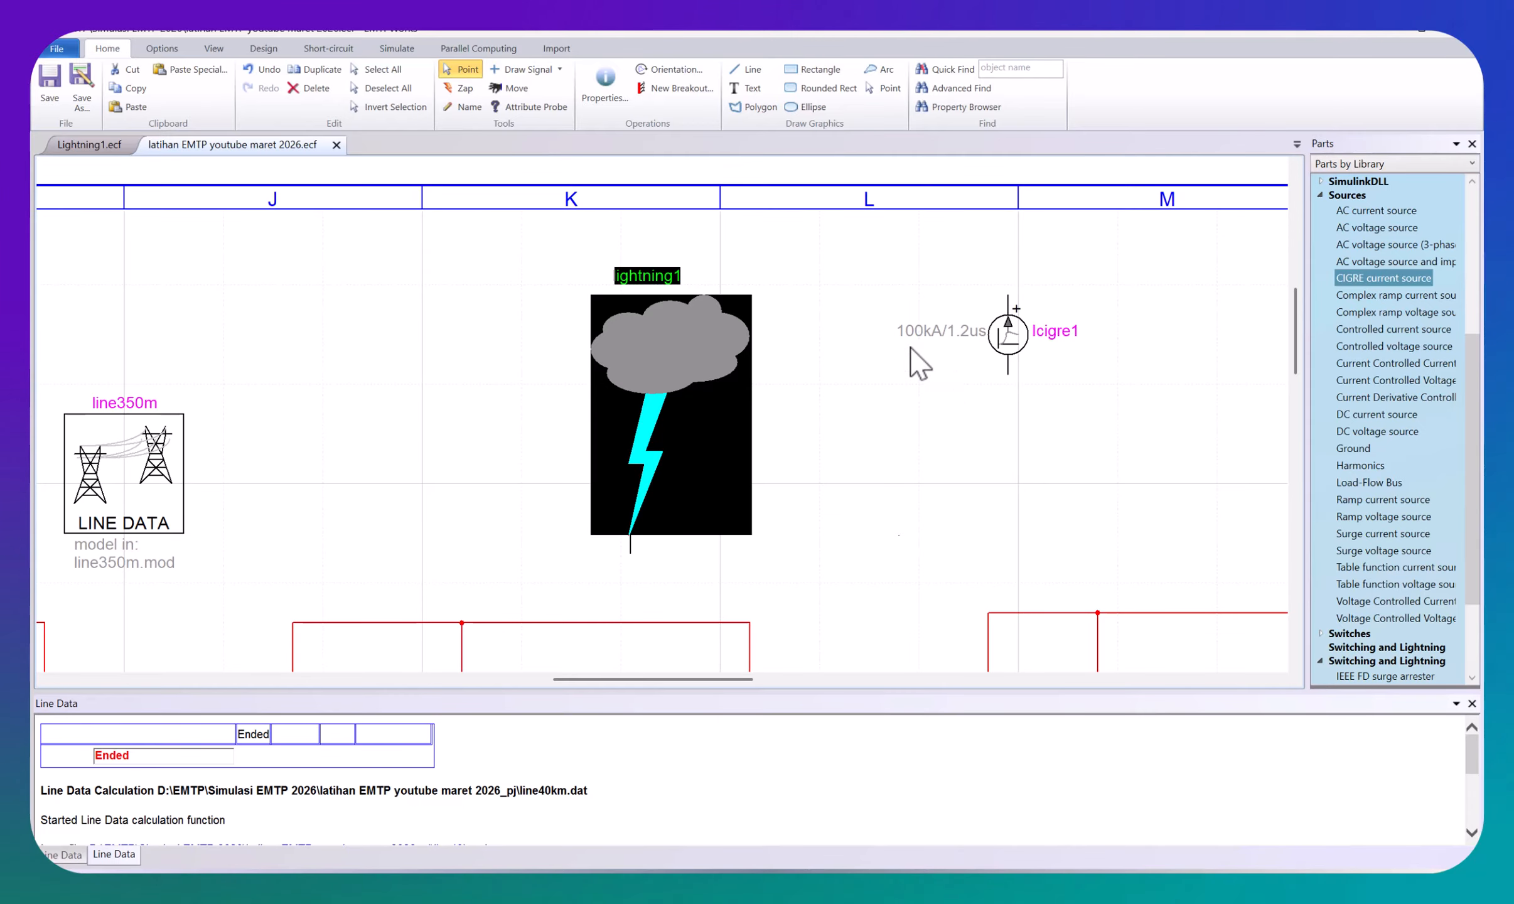
drag(839, 273, 1093, 422)
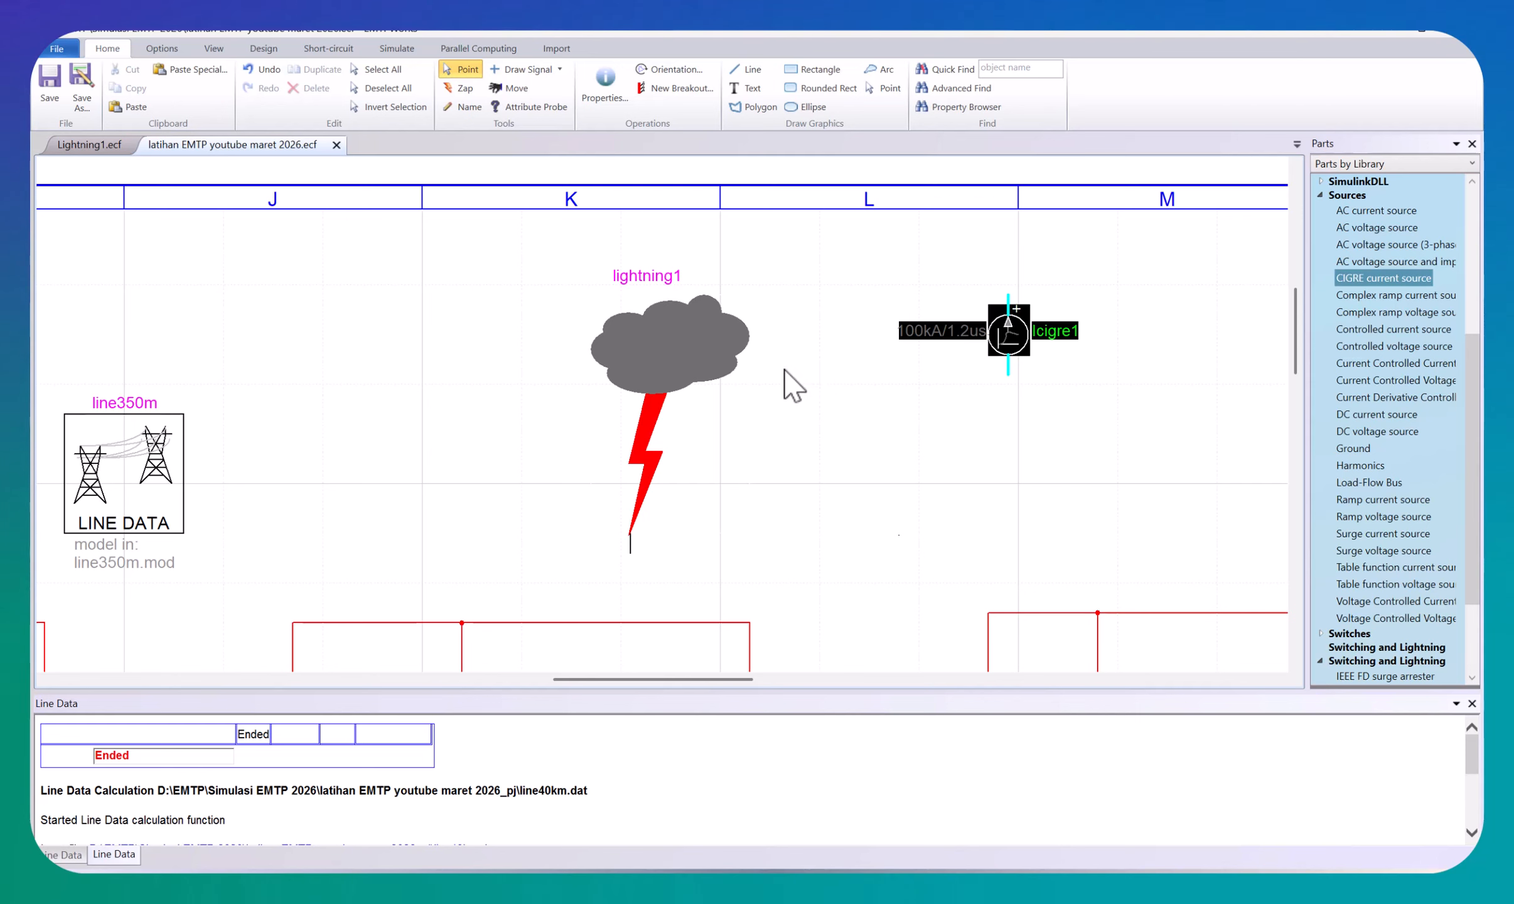
click(701, 360)
key(Delete)
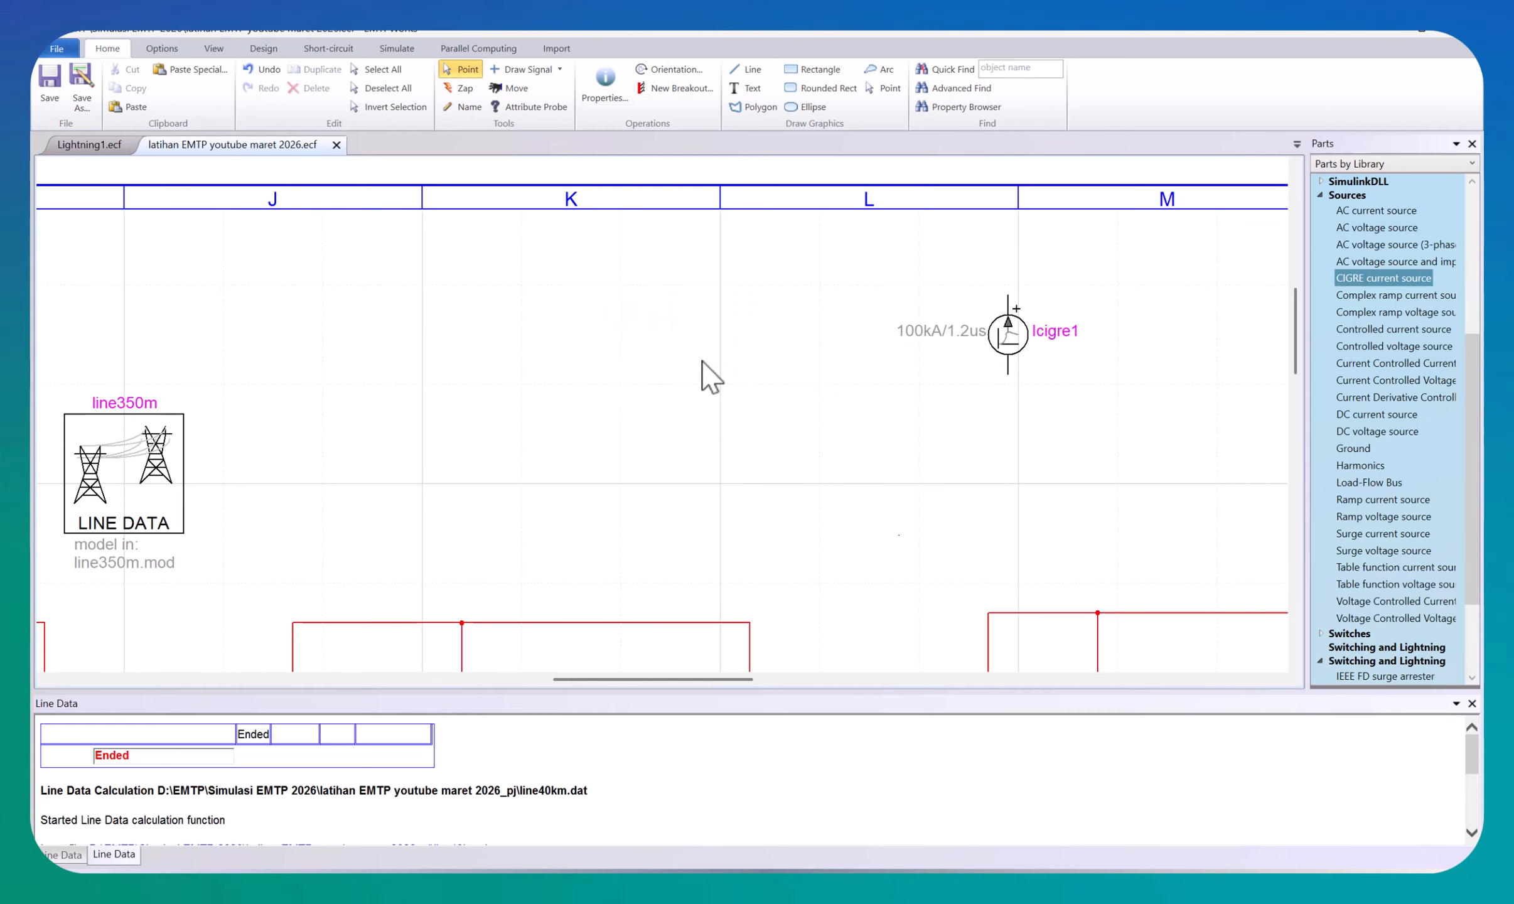
Step: Move the CIGRE current source to the deleted lightning stroke's spot and attach a Ground to its lower terminal
drag(819, 282, 1154, 428)
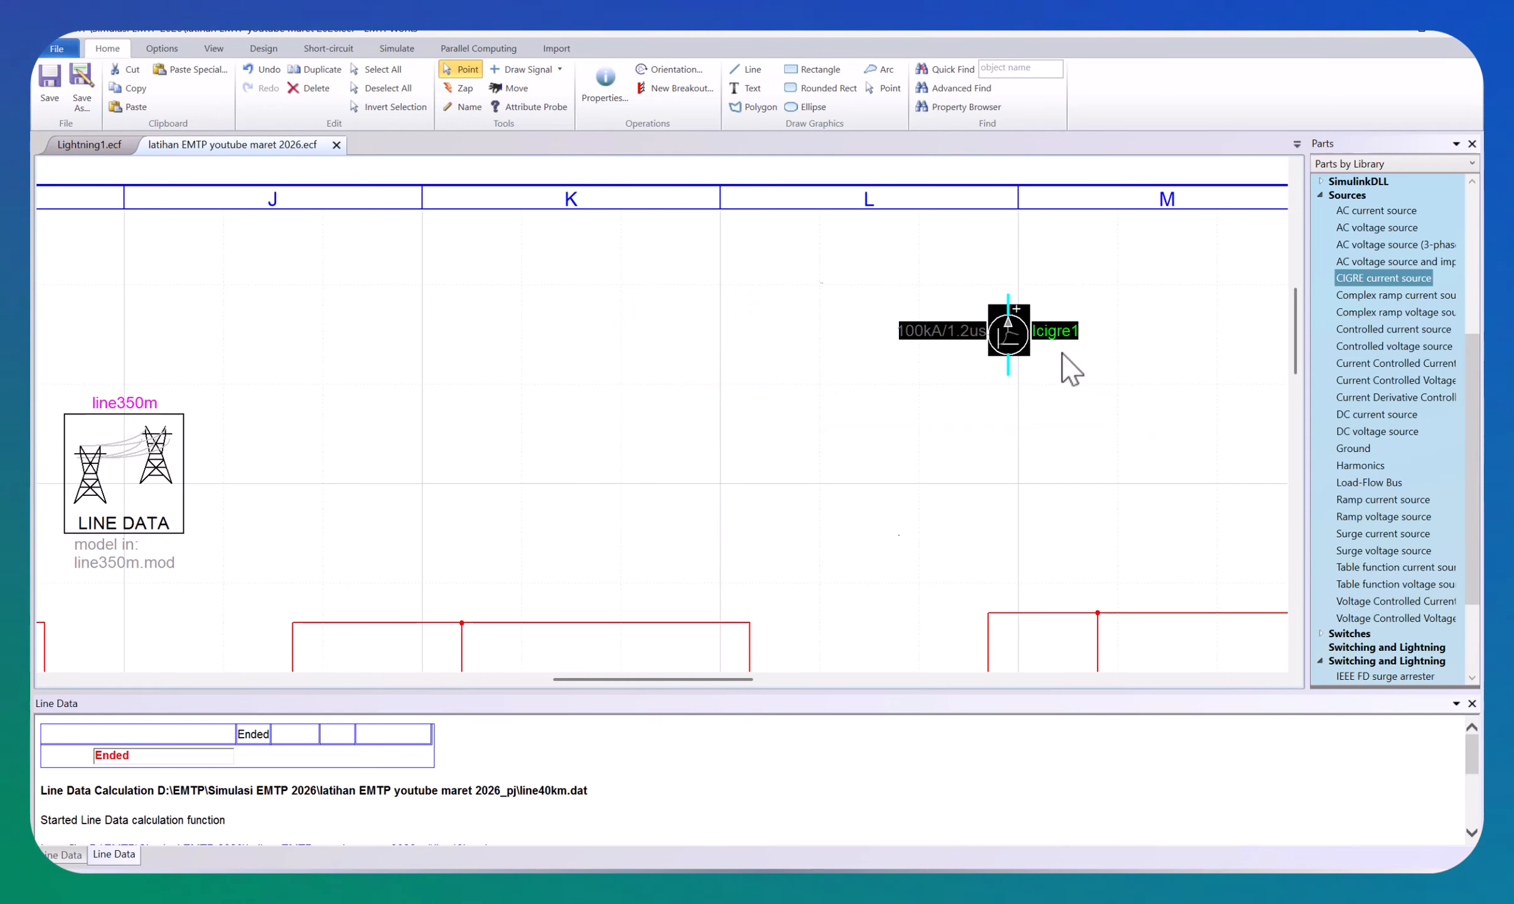
drag(1014, 337, 627, 366)
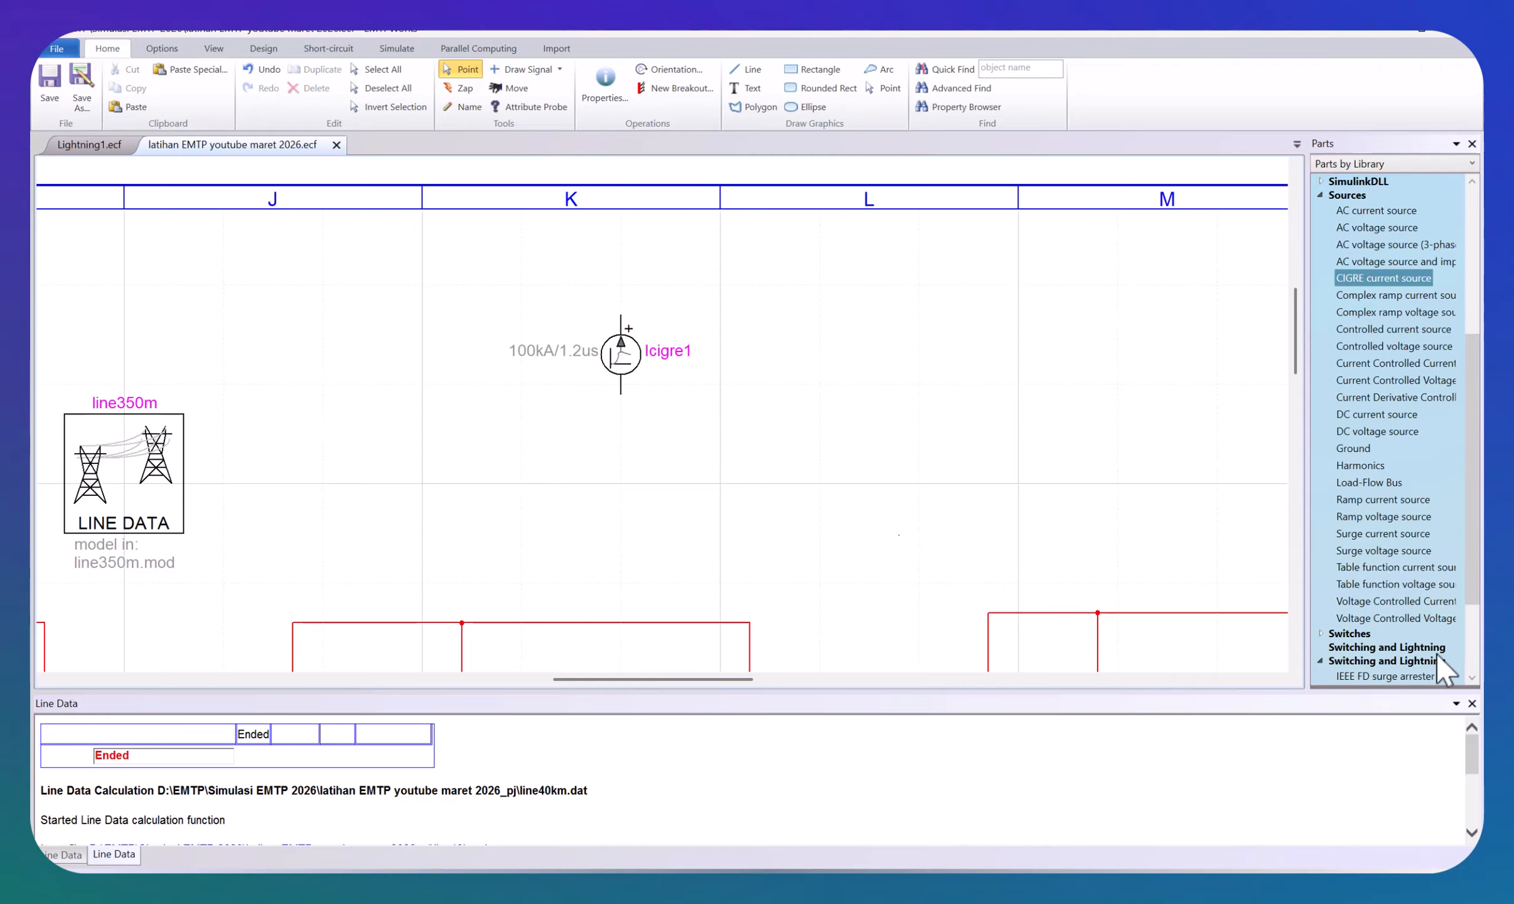
drag(1352, 444, 627, 407)
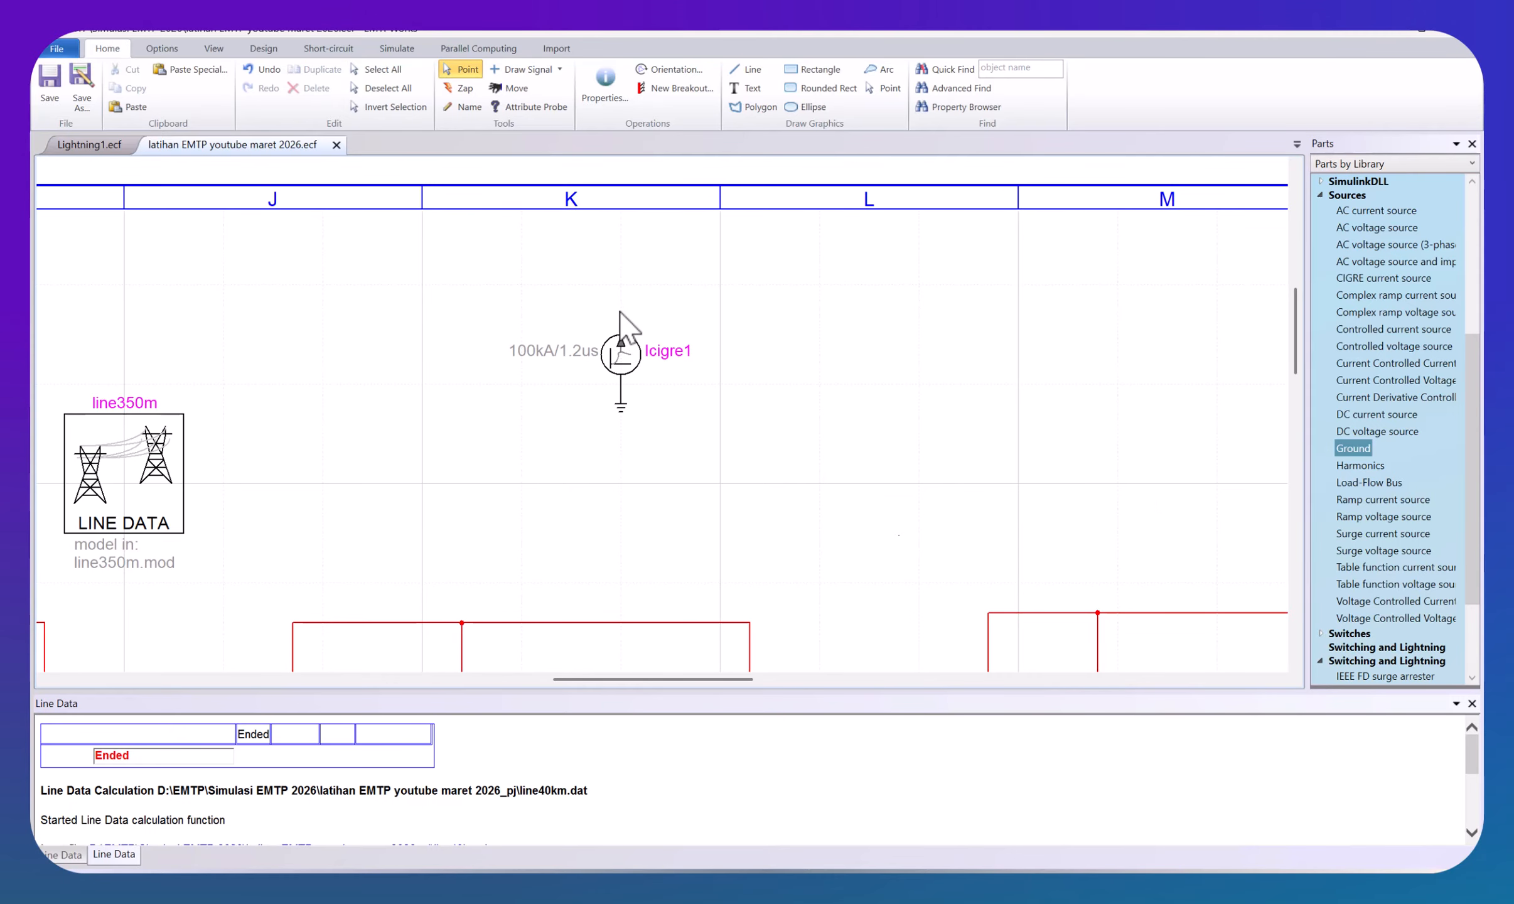
Step: Wire the CIGRE source's upper terminal to the topmost line between FDline1 and tower DEV4, removing and redrawing the vertical segment
mouse_move(621, 317)
mouse_down()
mouse_move(620, 295)
mouse_move(433, 296)
mouse_move(431, 623)
mouse_up()
scroll(540, 625, down, 3)
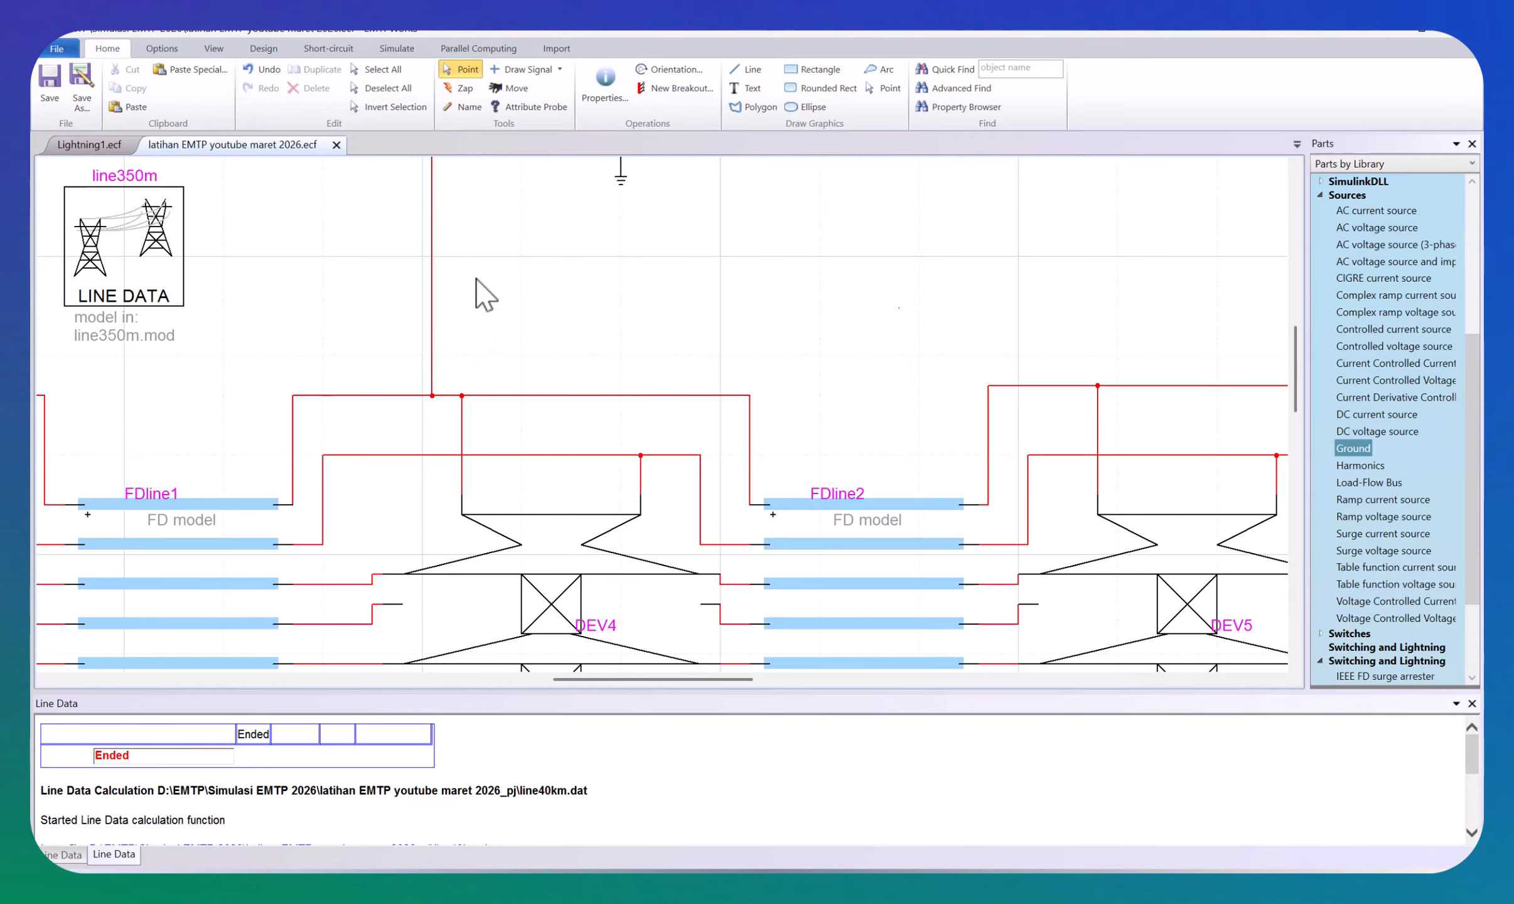
click(432, 252)
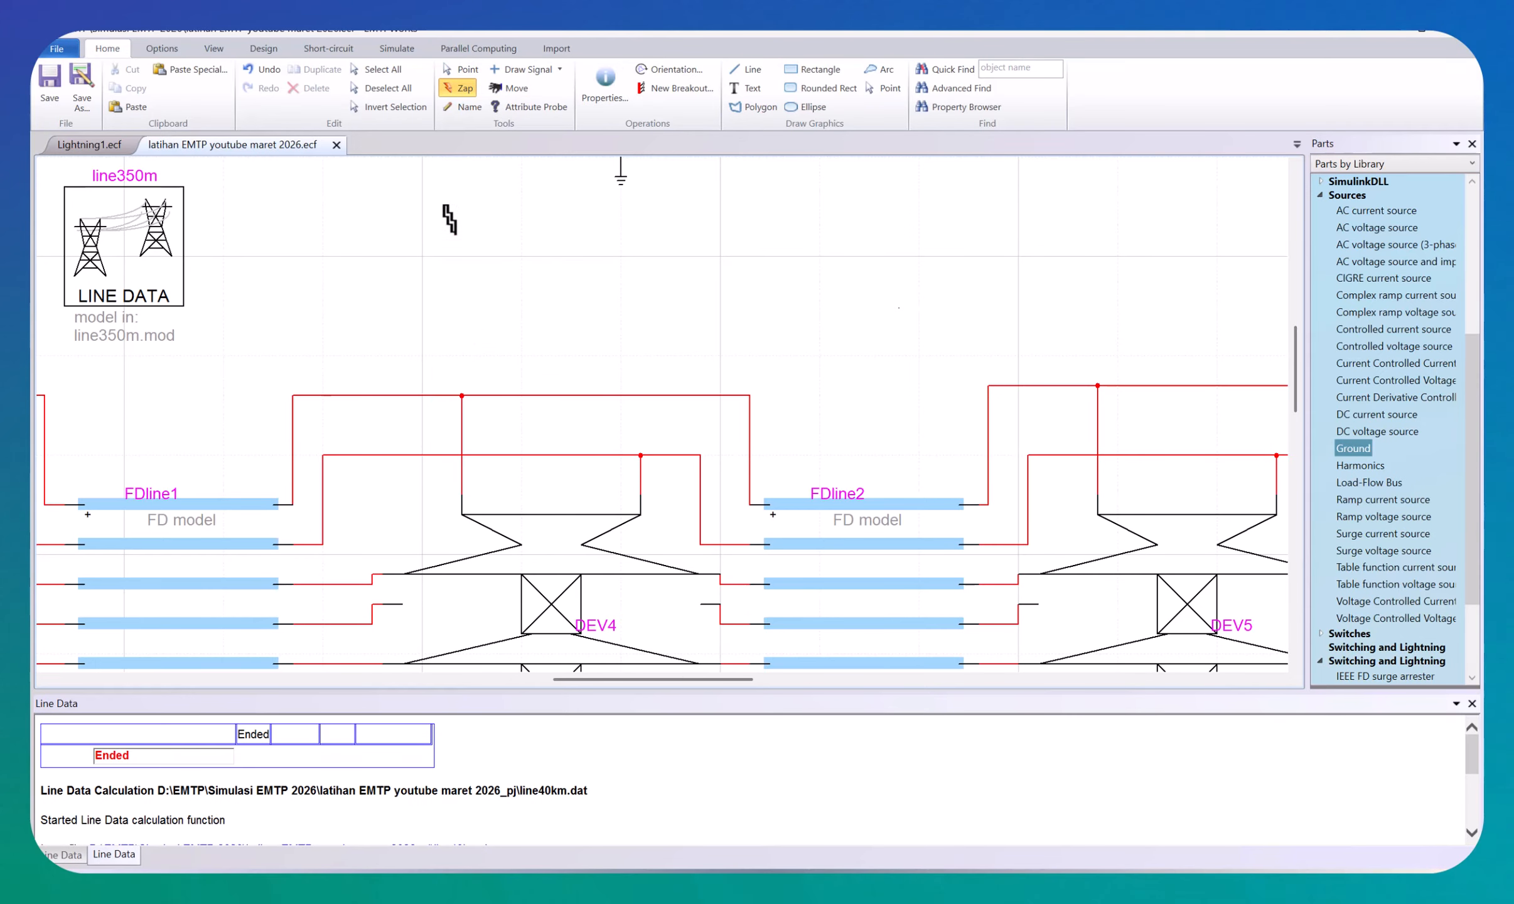
click(465, 71)
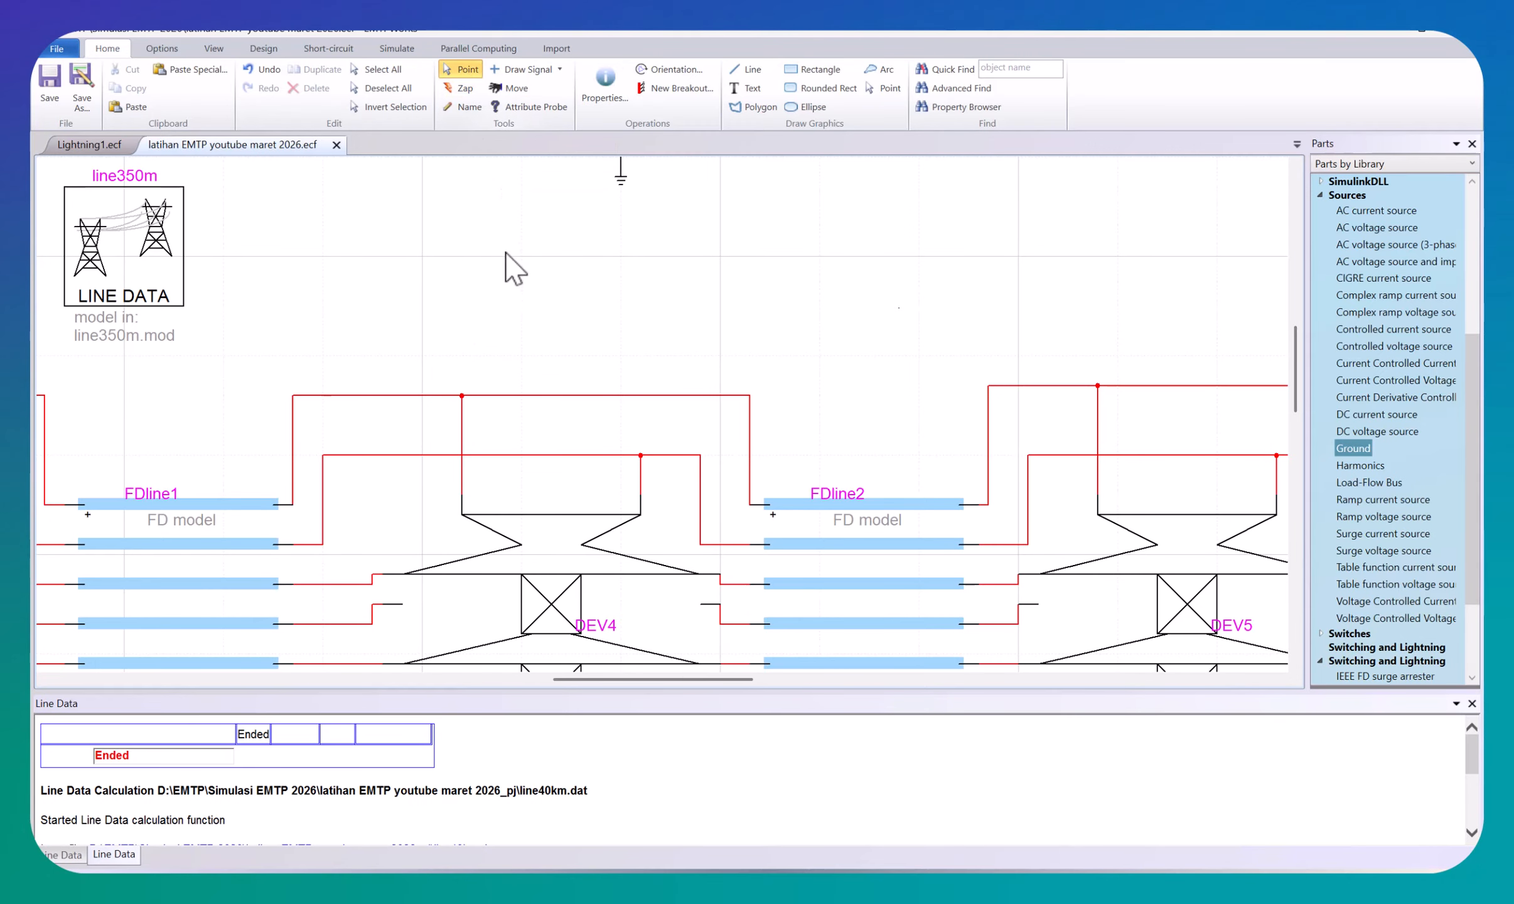
scroll(522, 264, up, 2)
mouse_move(434, 160)
mouse_down()
mouse_move(442, 316)
mouse_move(395, 516)
mouse_move(432, 495)
mouse_up()
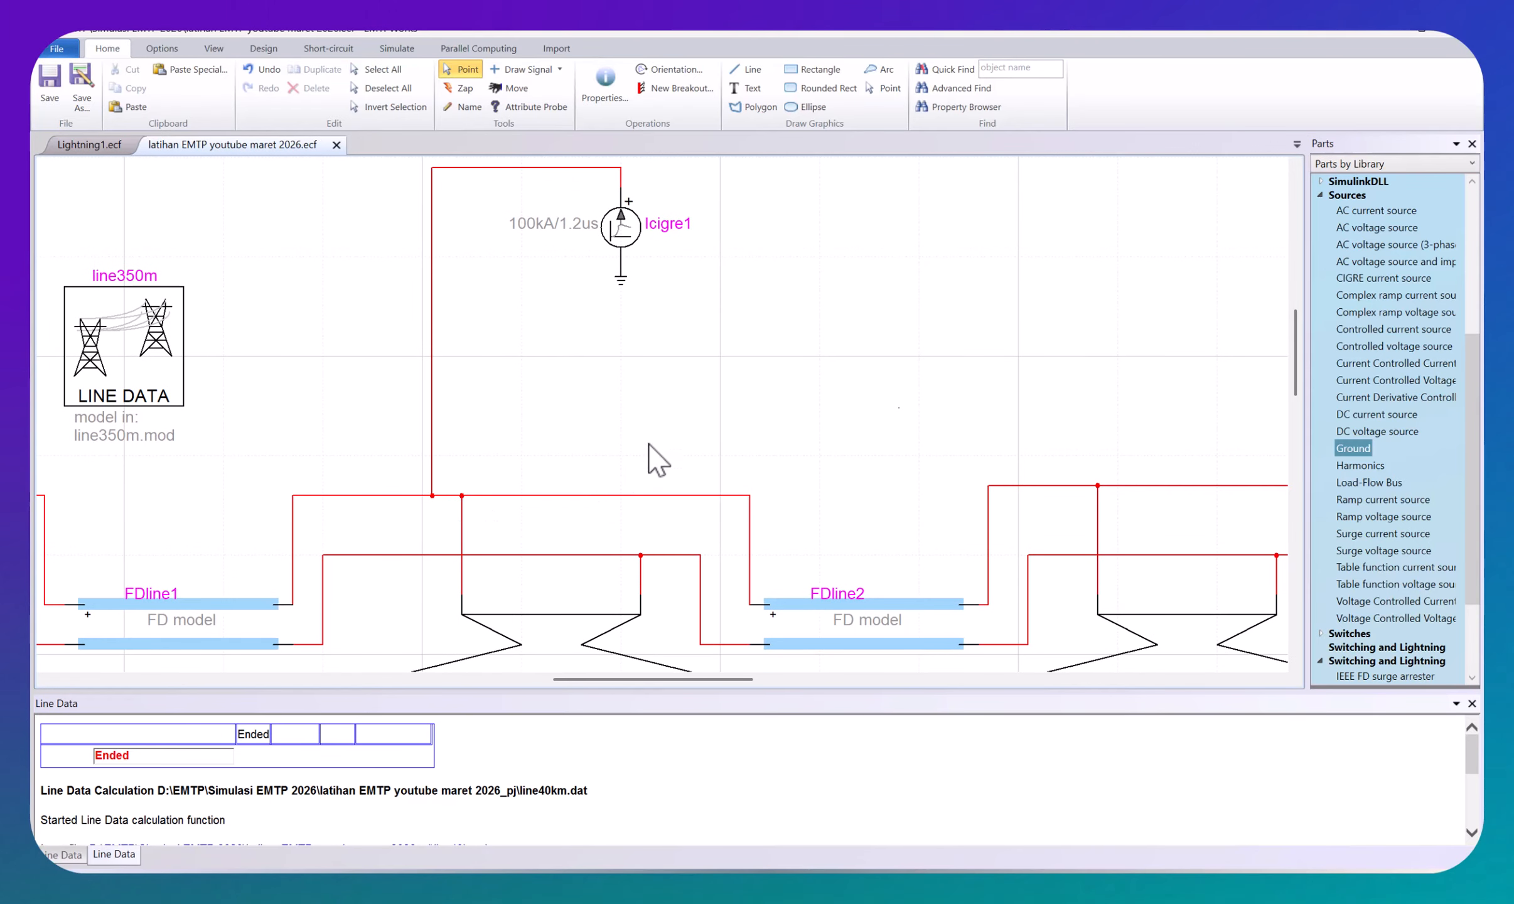
Step: Set the CIGRE source's Imax to 40 kA and its tf to 6.896 µs, taking tf from the Excel sheet
double_click(620, 242)
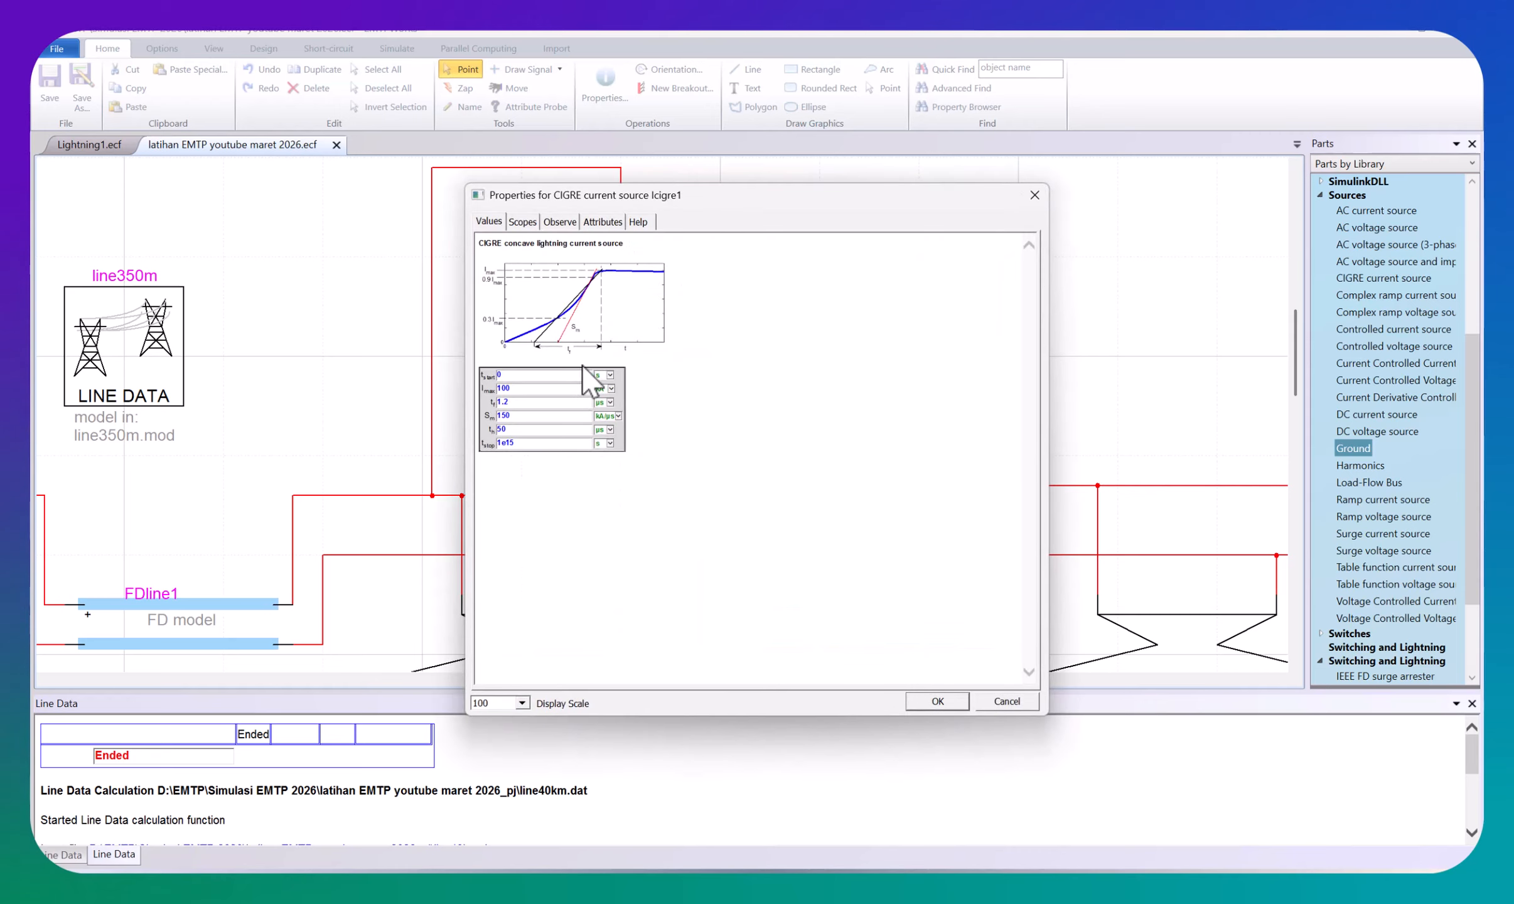
text(40)
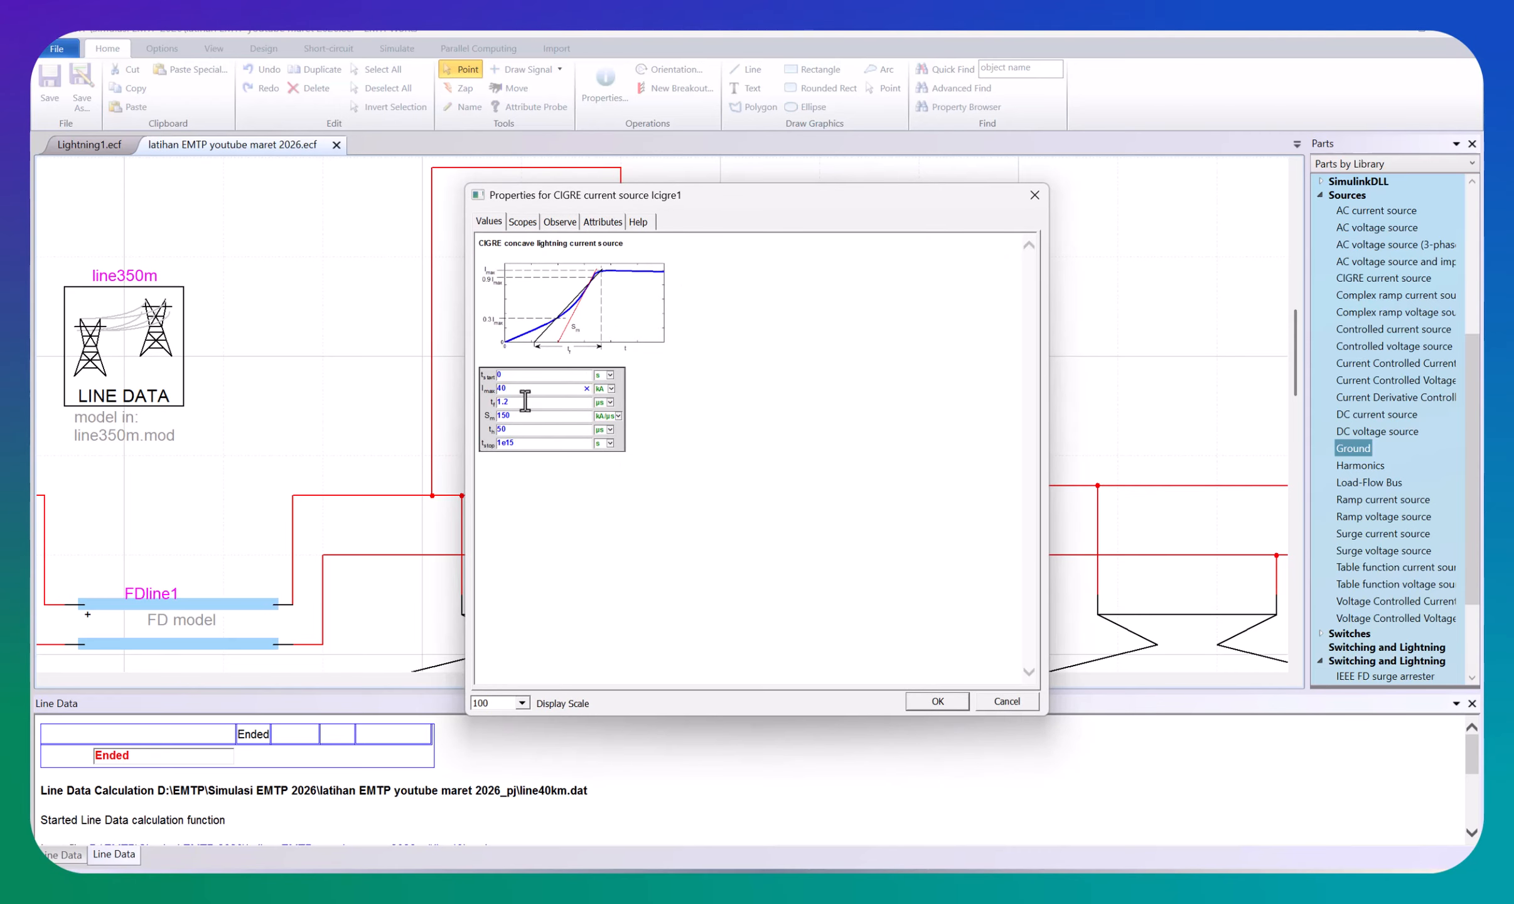
scroll(525, 400, up, 2)
drag(550, 493, 482, 495)
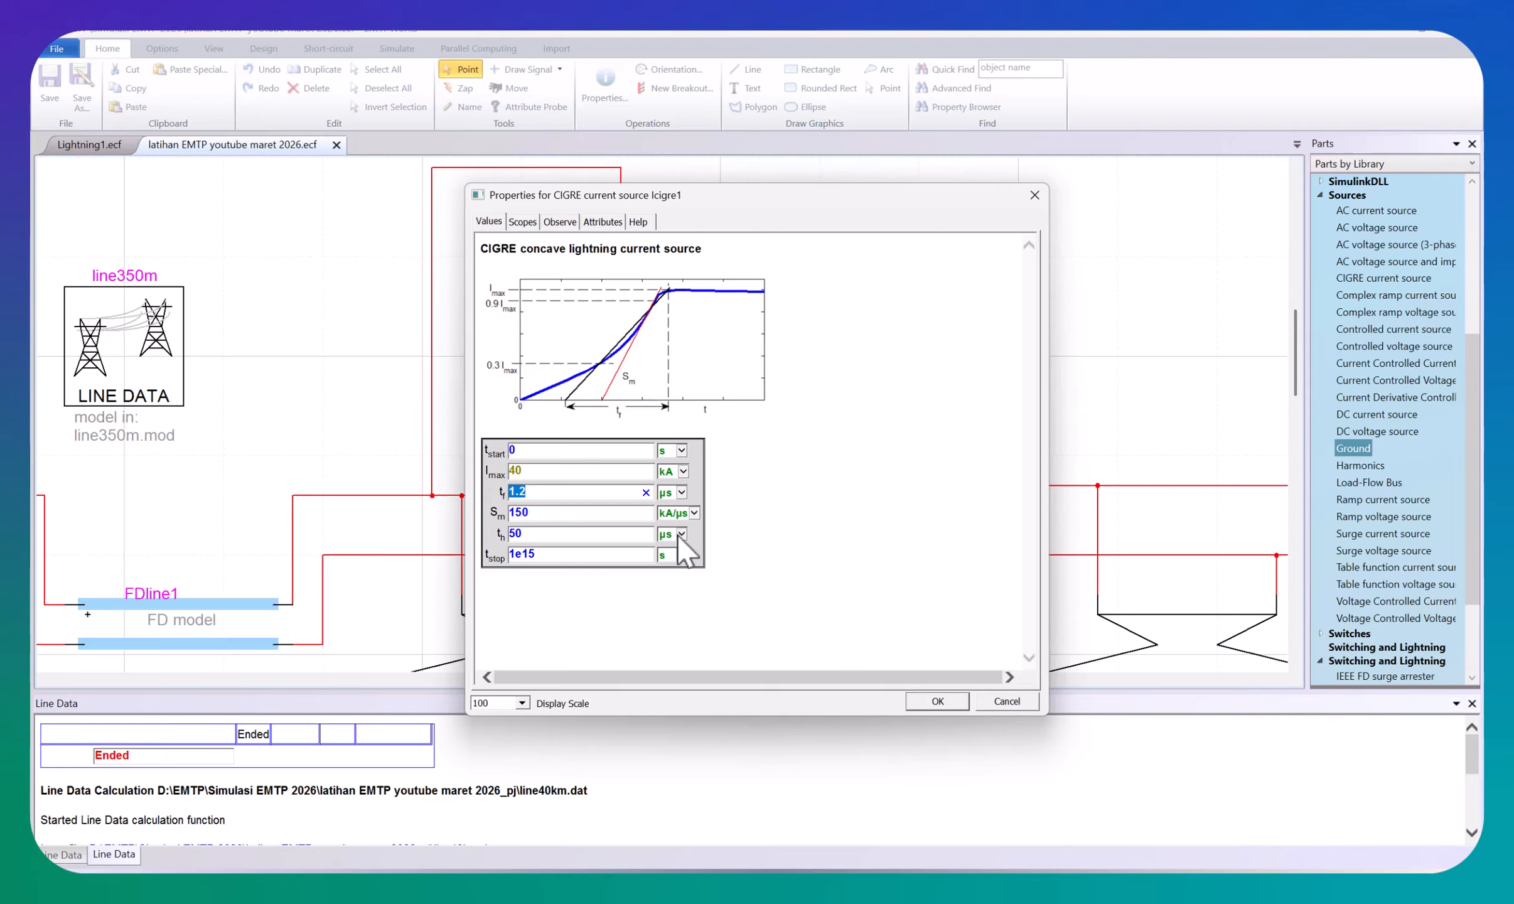
key(alt+Tab)
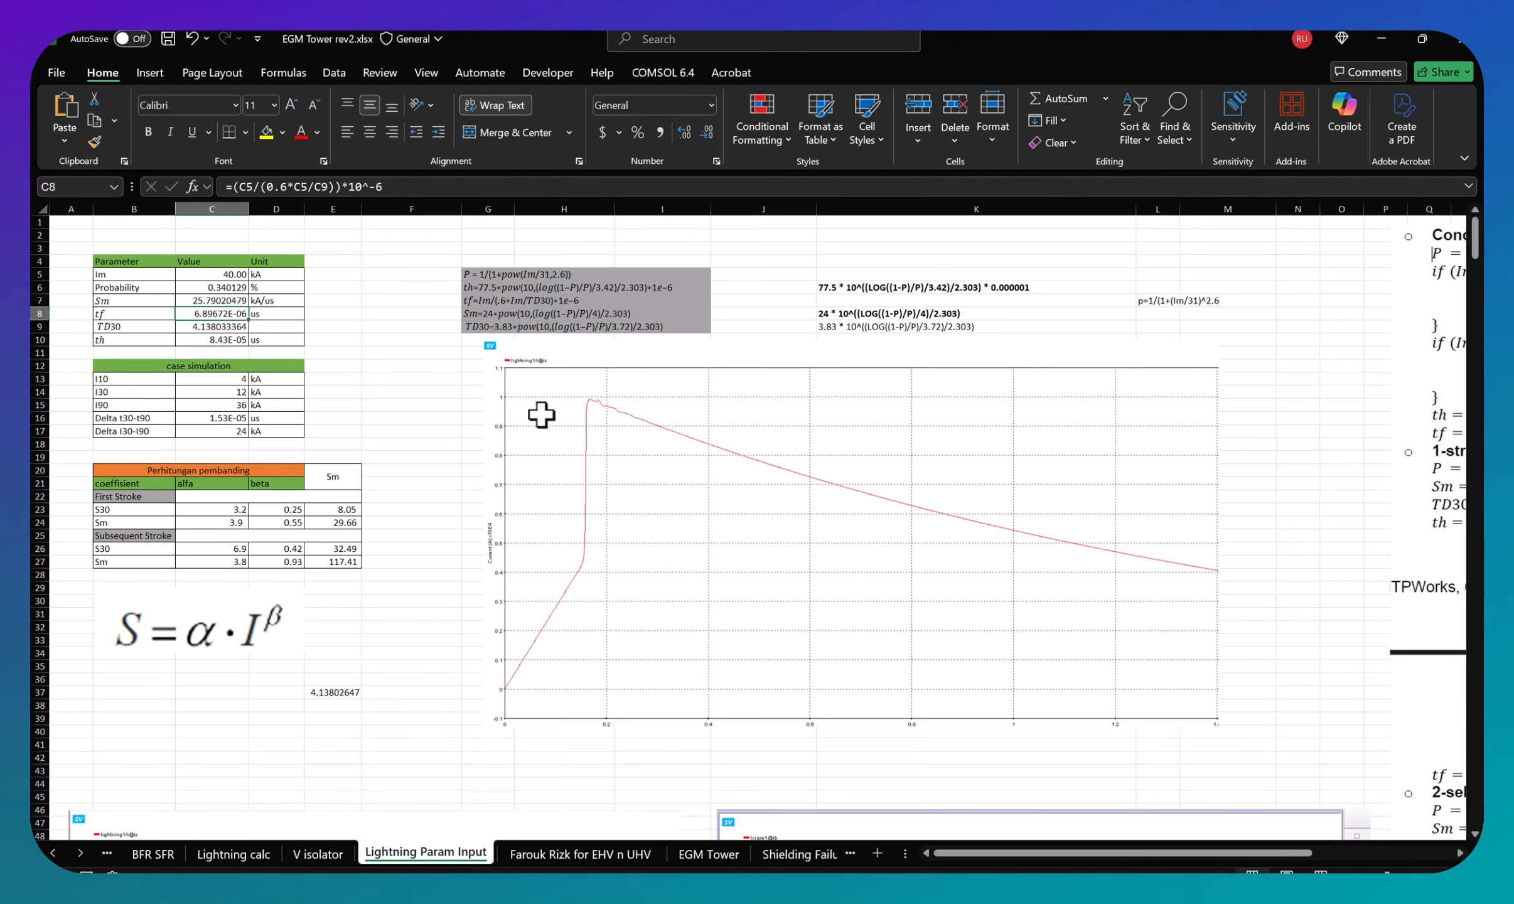
key(alt+Tab)
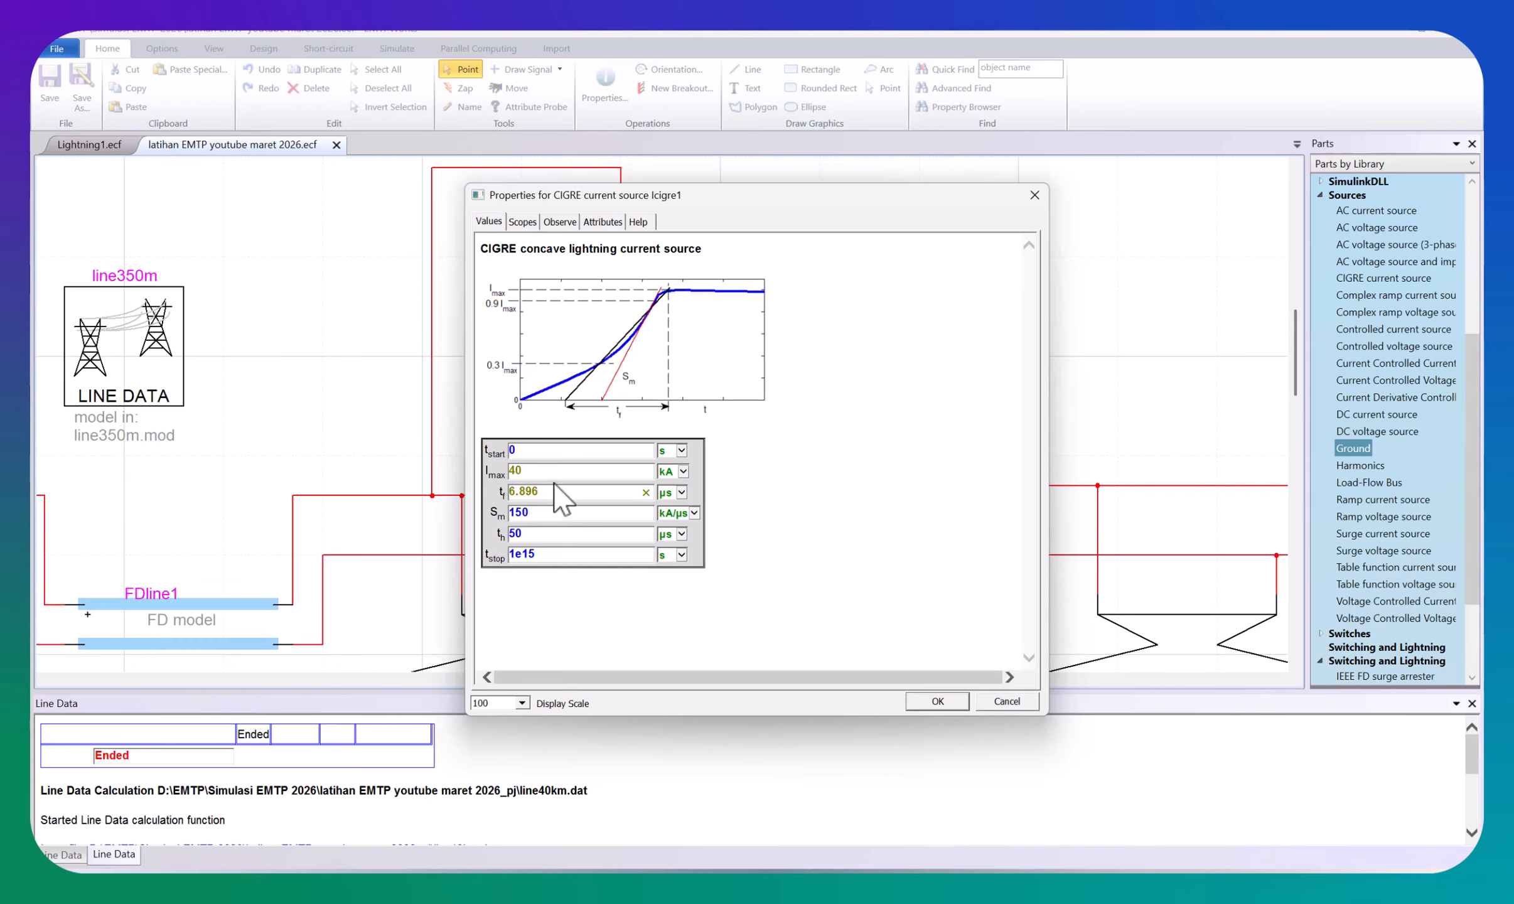
Step: Look up Sm in the Excel sheet and set the CIGRE source's Sm to 25.79 kA/µs
click(549, 513)
key(alt+Tab)
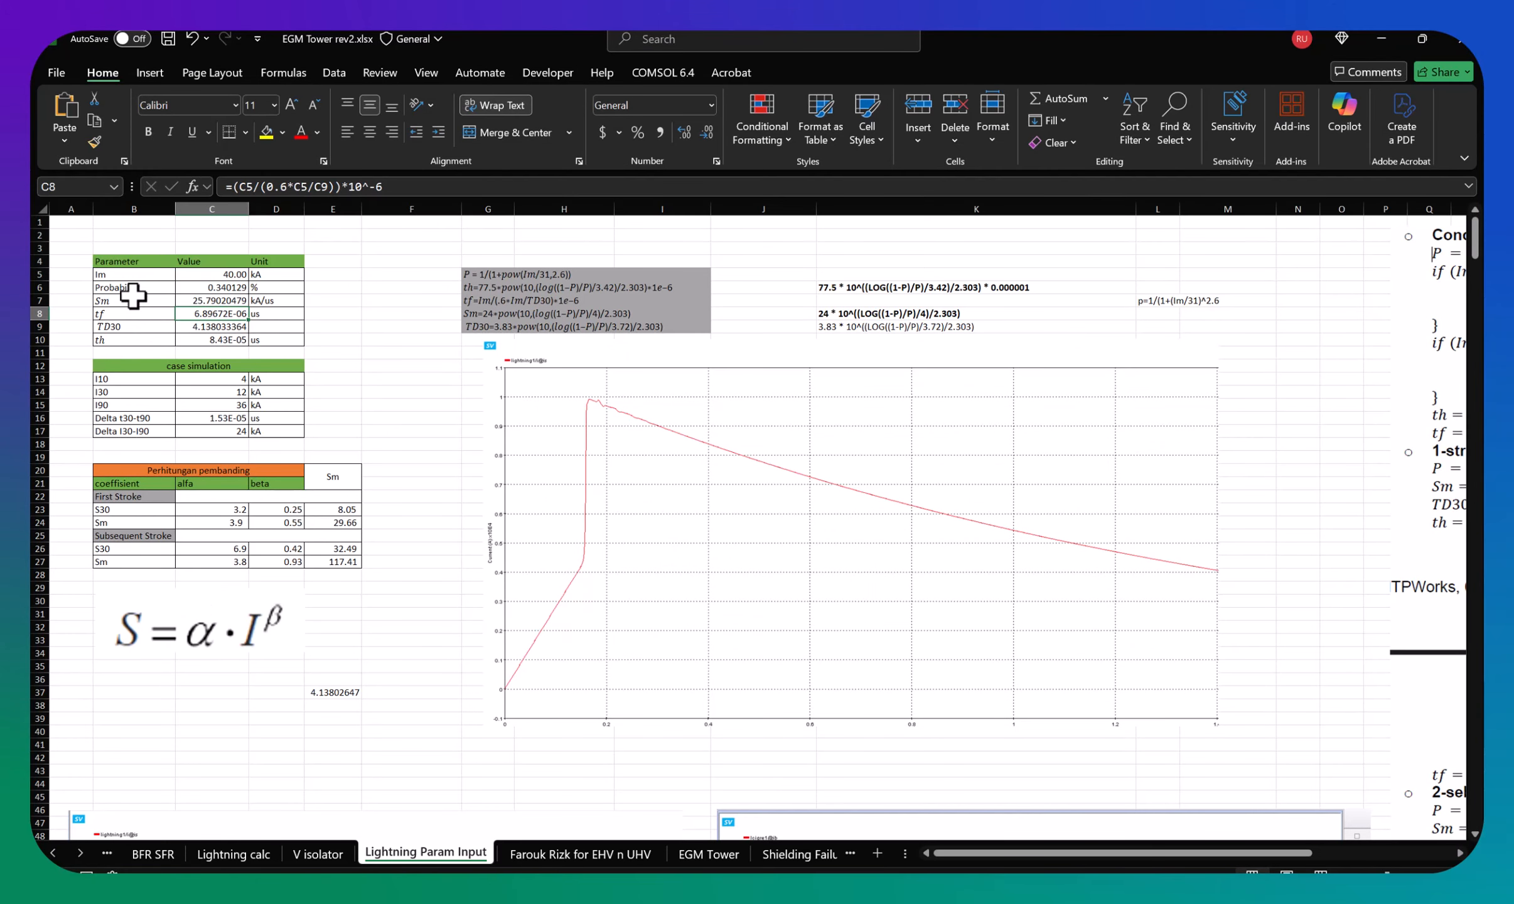
click(191, 301)
key(alt+Tab)
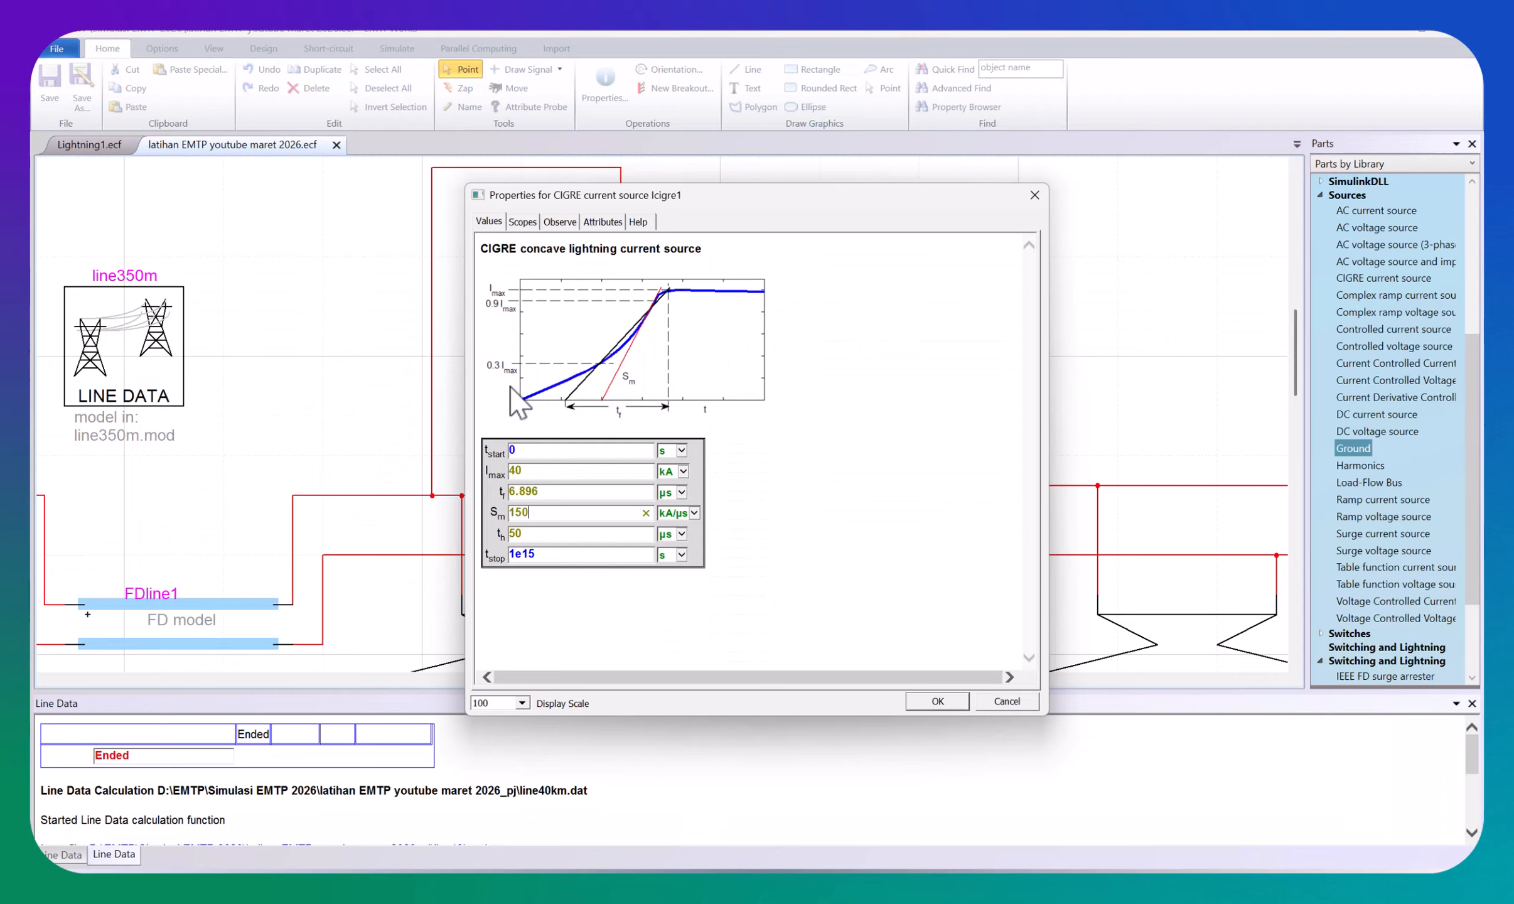
drag(536, 520, 478, 512)
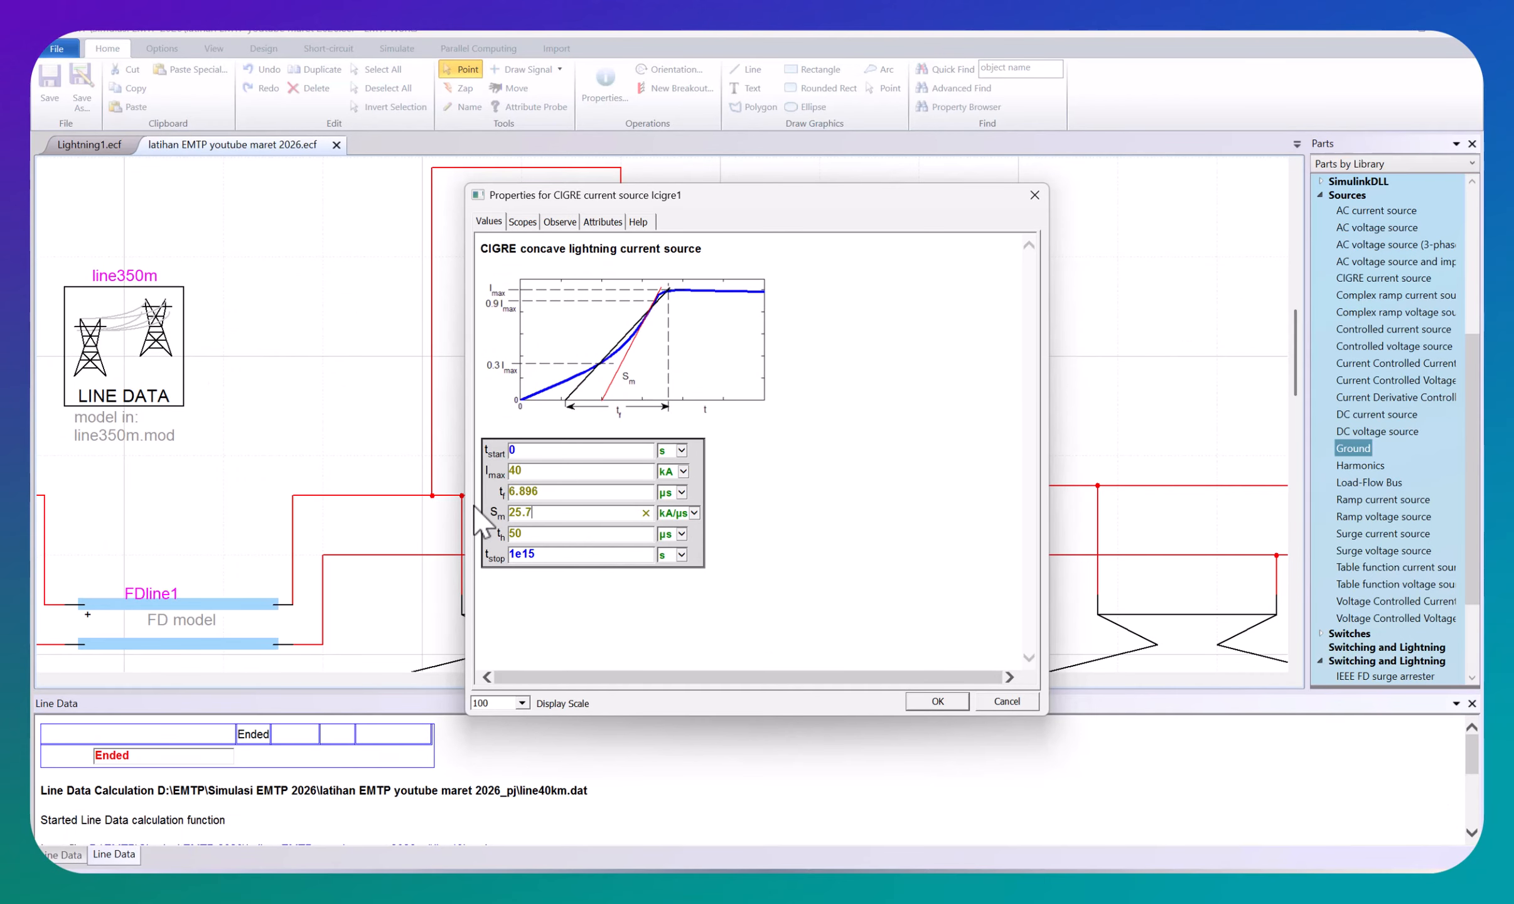
Step: Look up th in the Excel sheet, set the CIGRE source's th to 84.3 µs and apply the properties
key(alt+Tab)
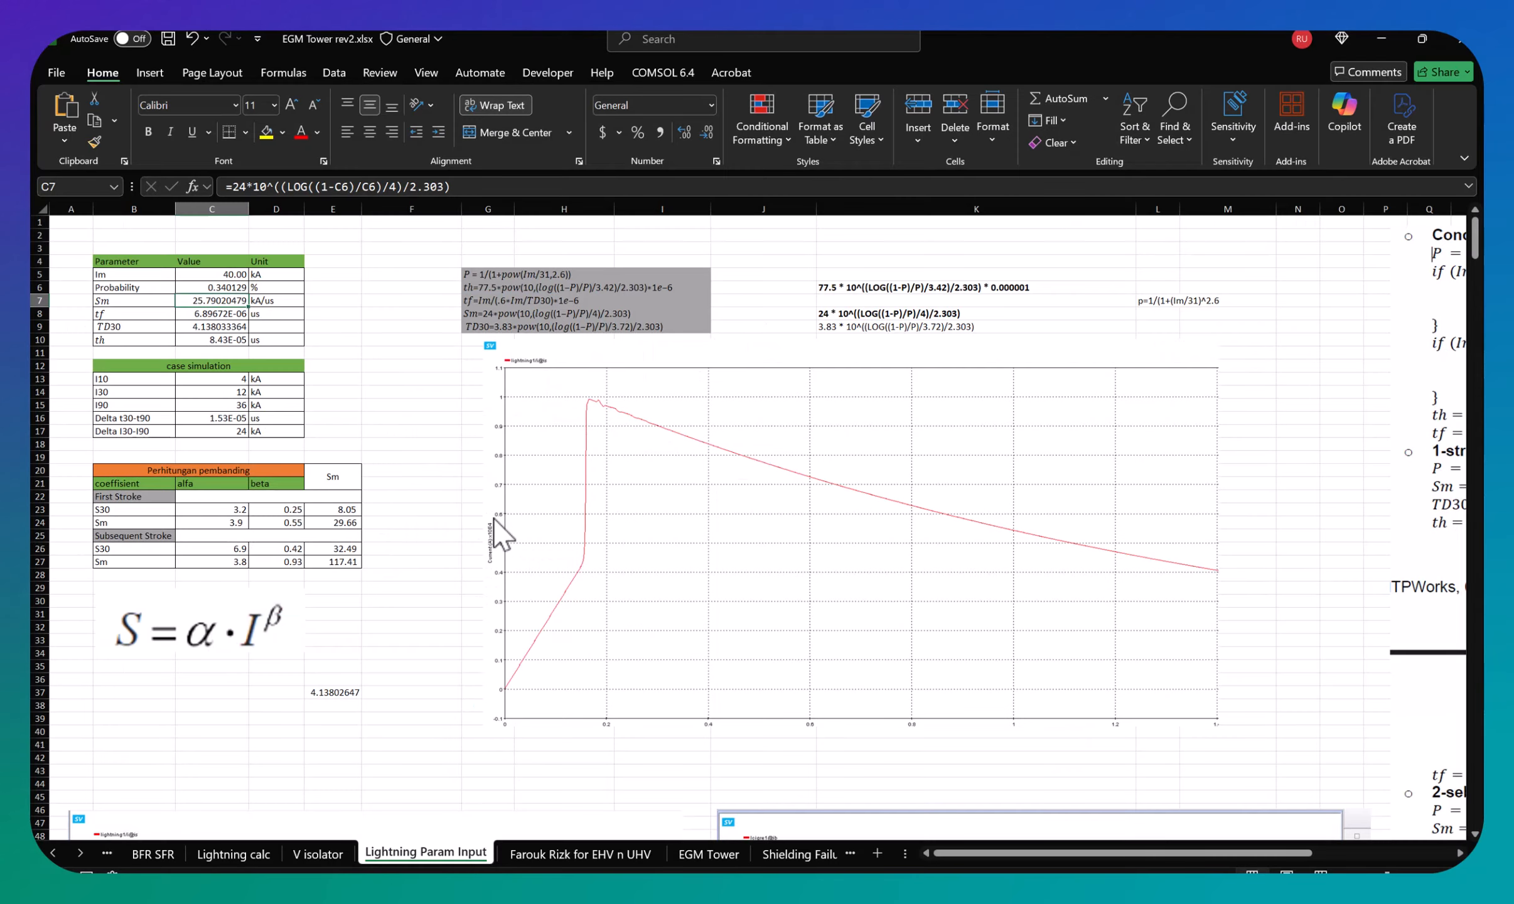
click(213, 340)
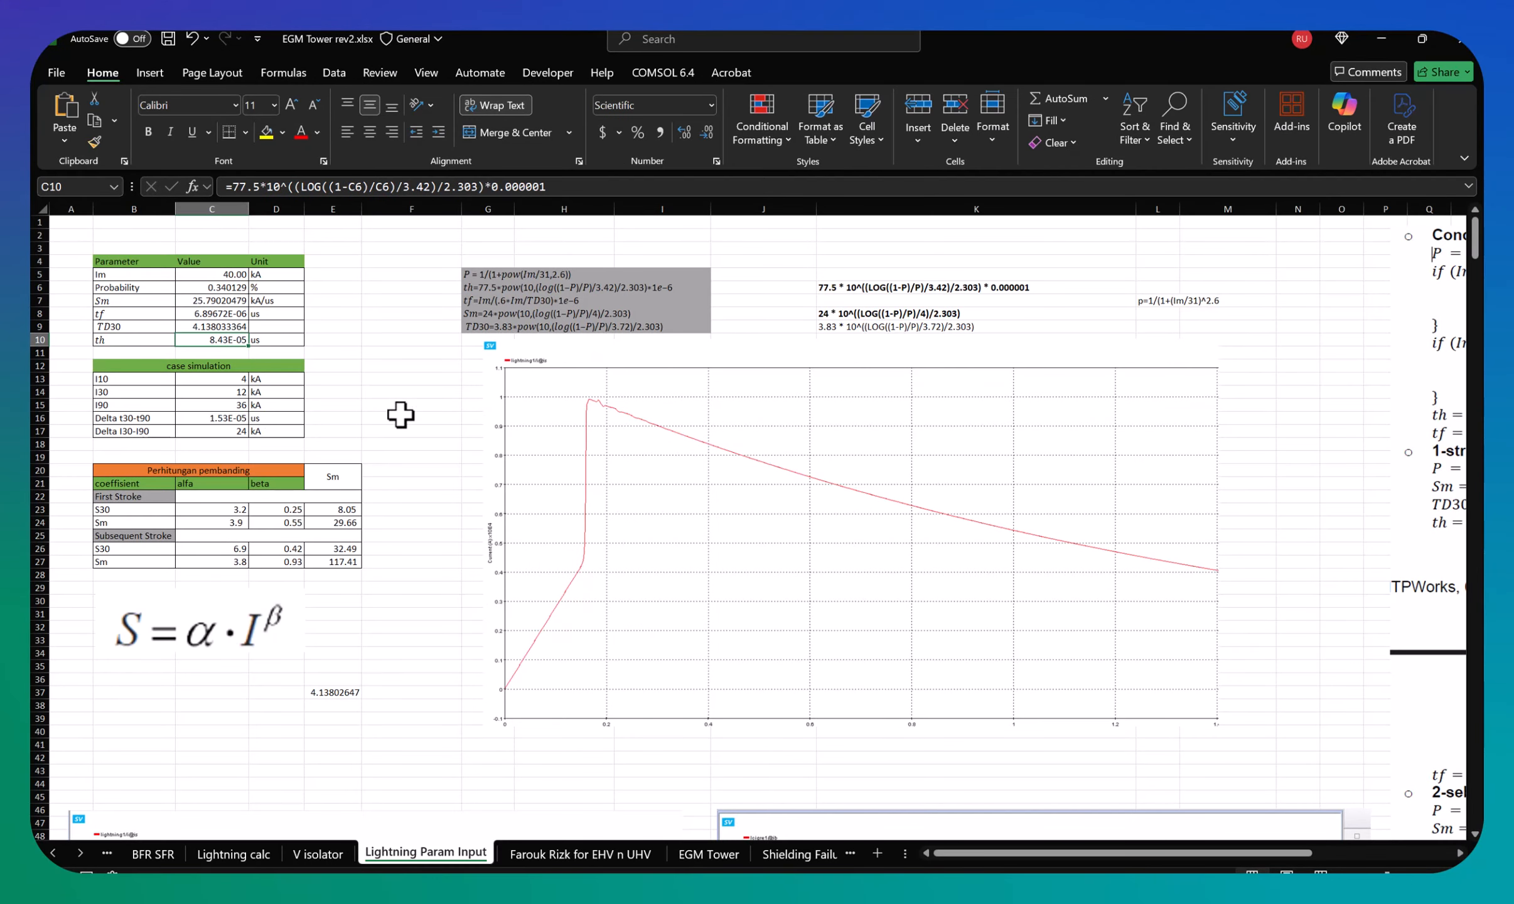
key(alt+Tab)
drag(538, 540, 480, 536)
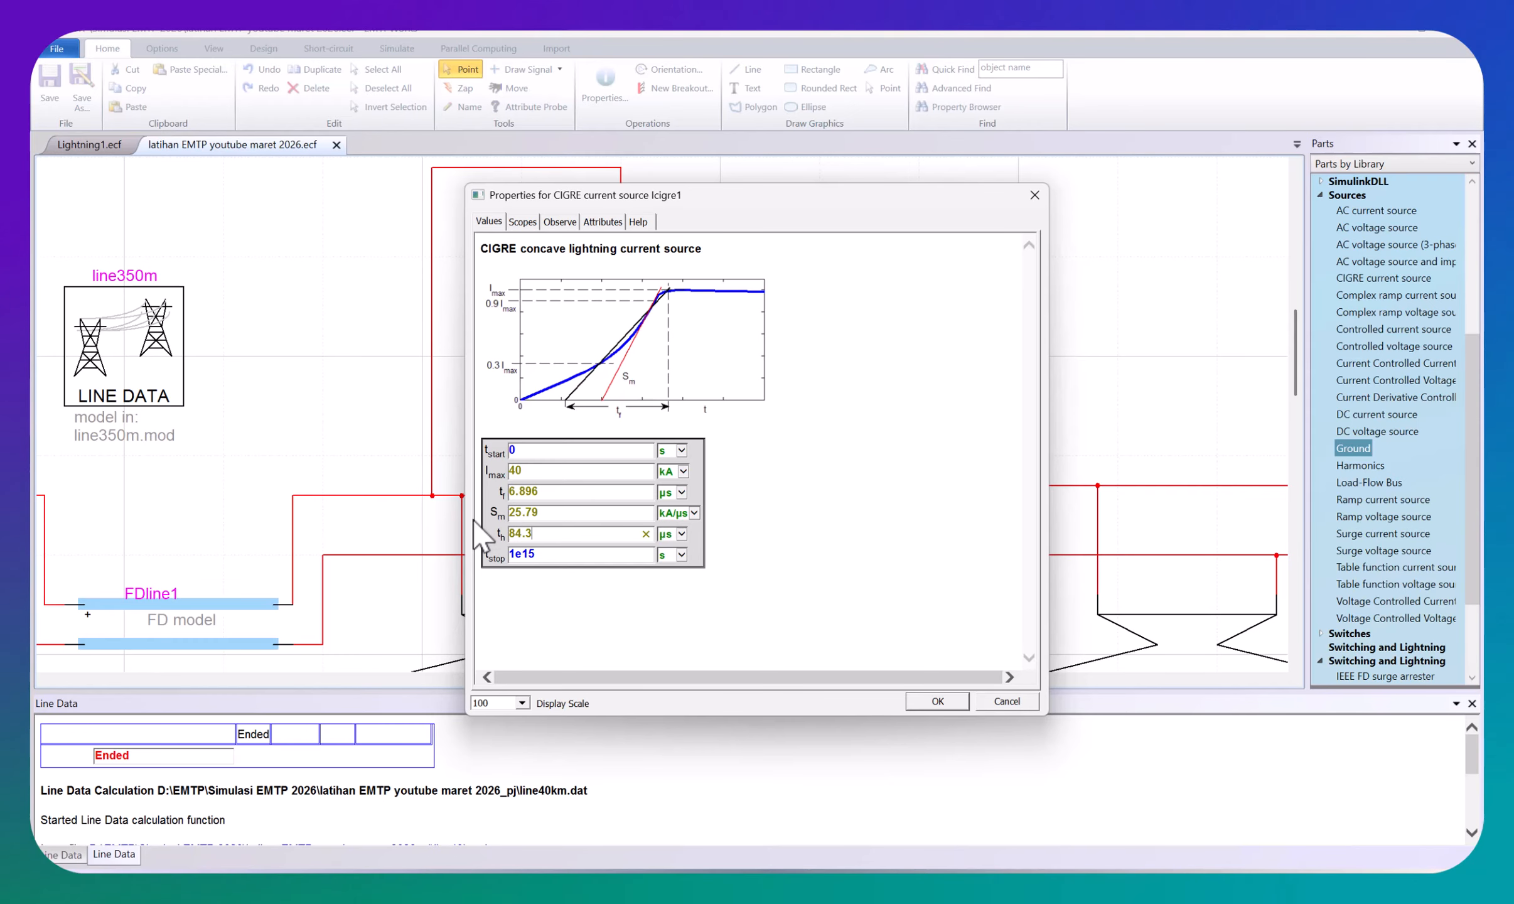
click(938, 700)
Step: Configure the simulation options with a main time-step of 0.005 µs and a simulation time of 150 µs
scroll(764, 352, down, 5)
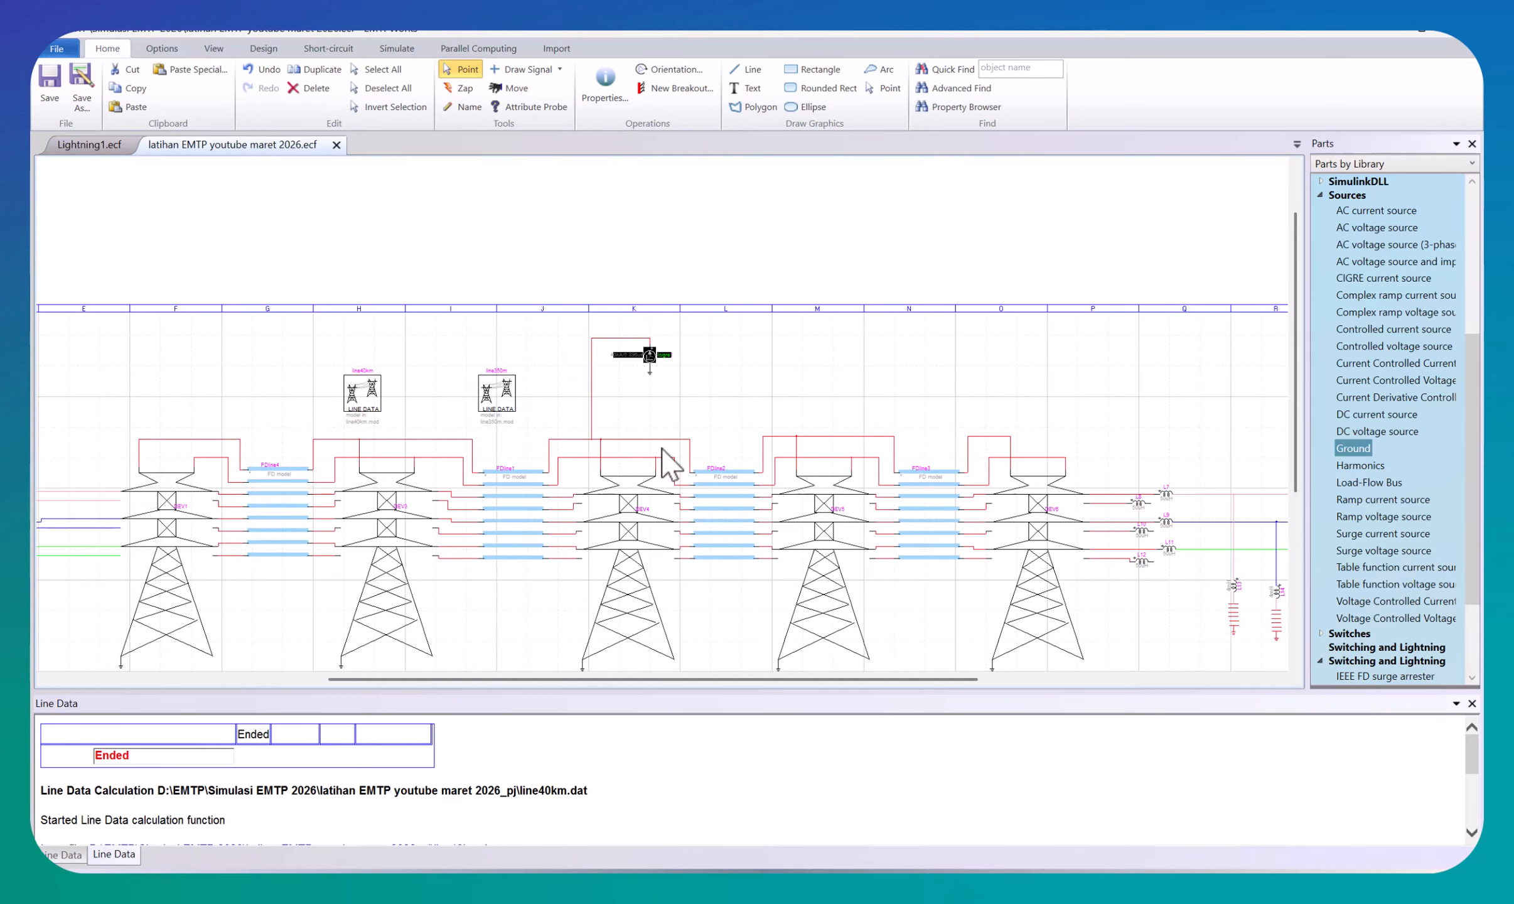
drag(816, 679, 750, 679)
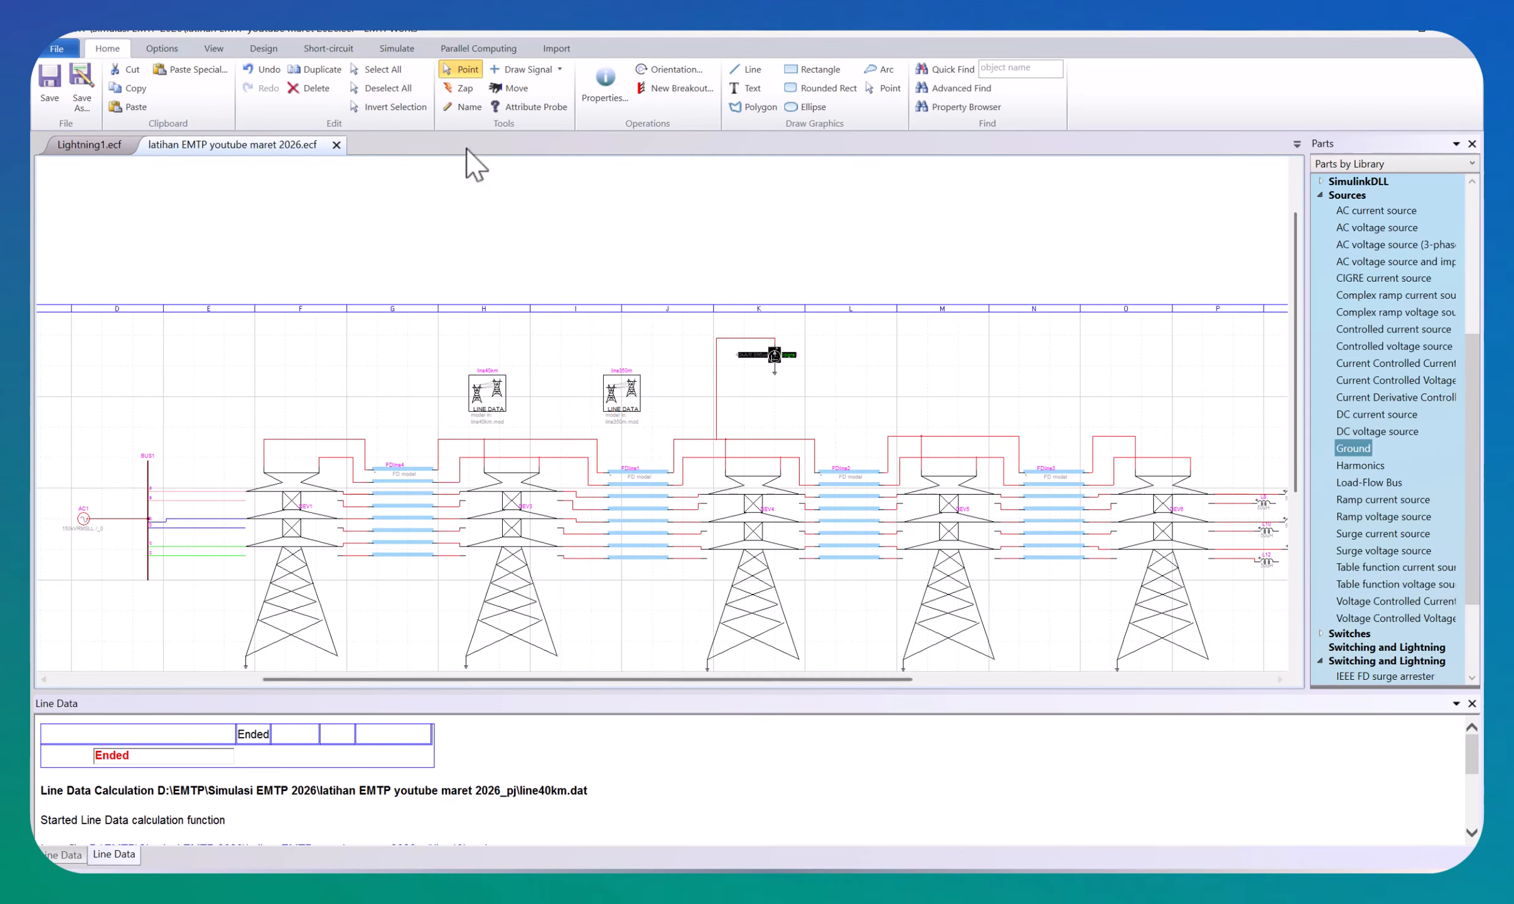
click(404, 47)
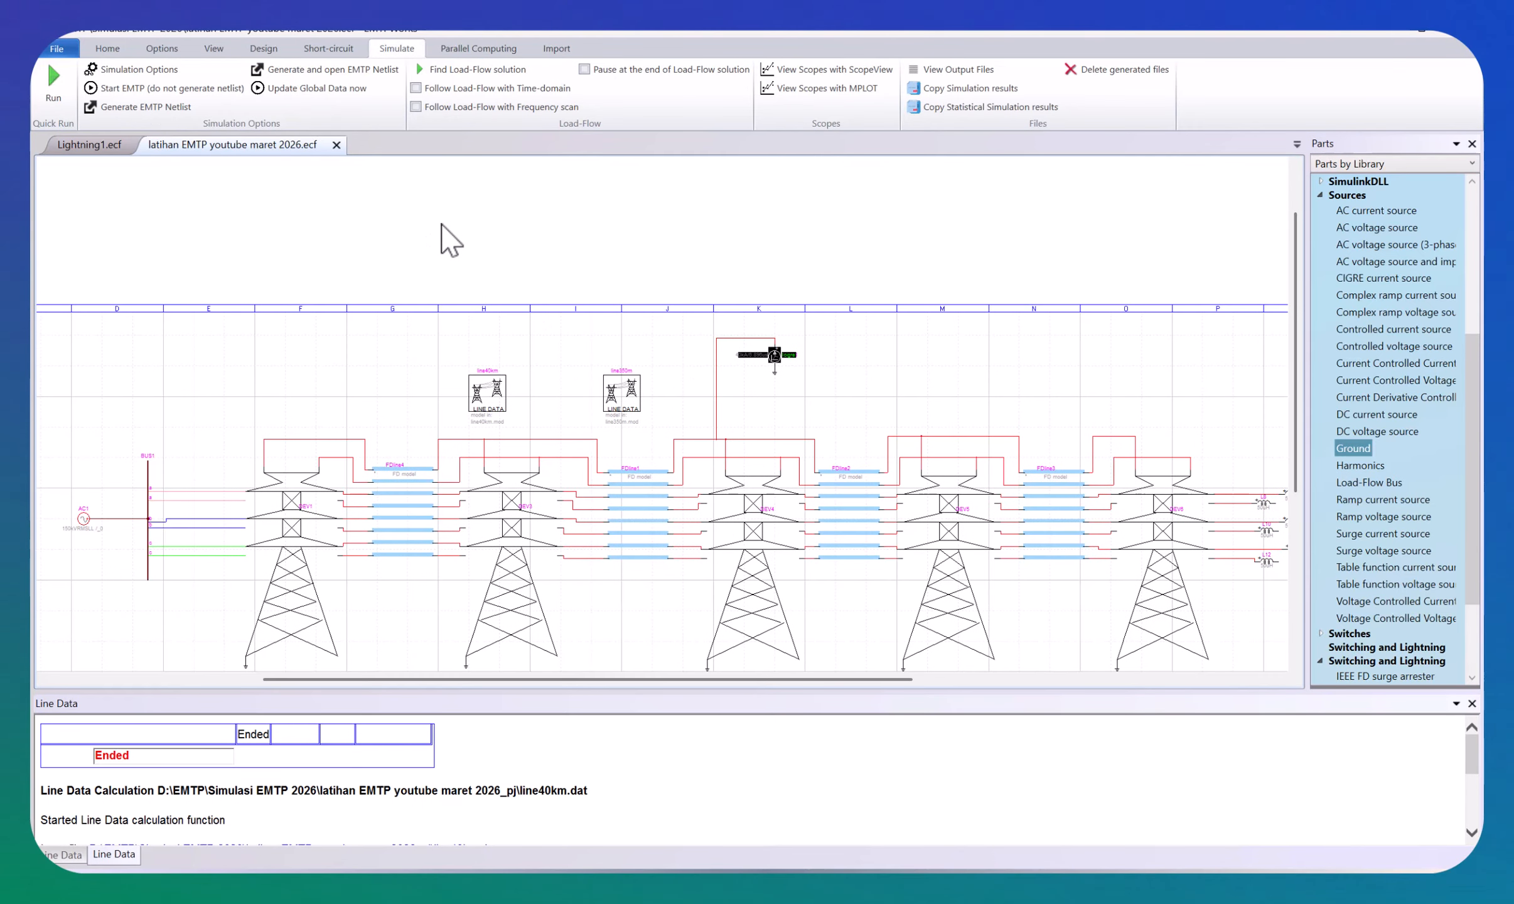
click(144, 69)
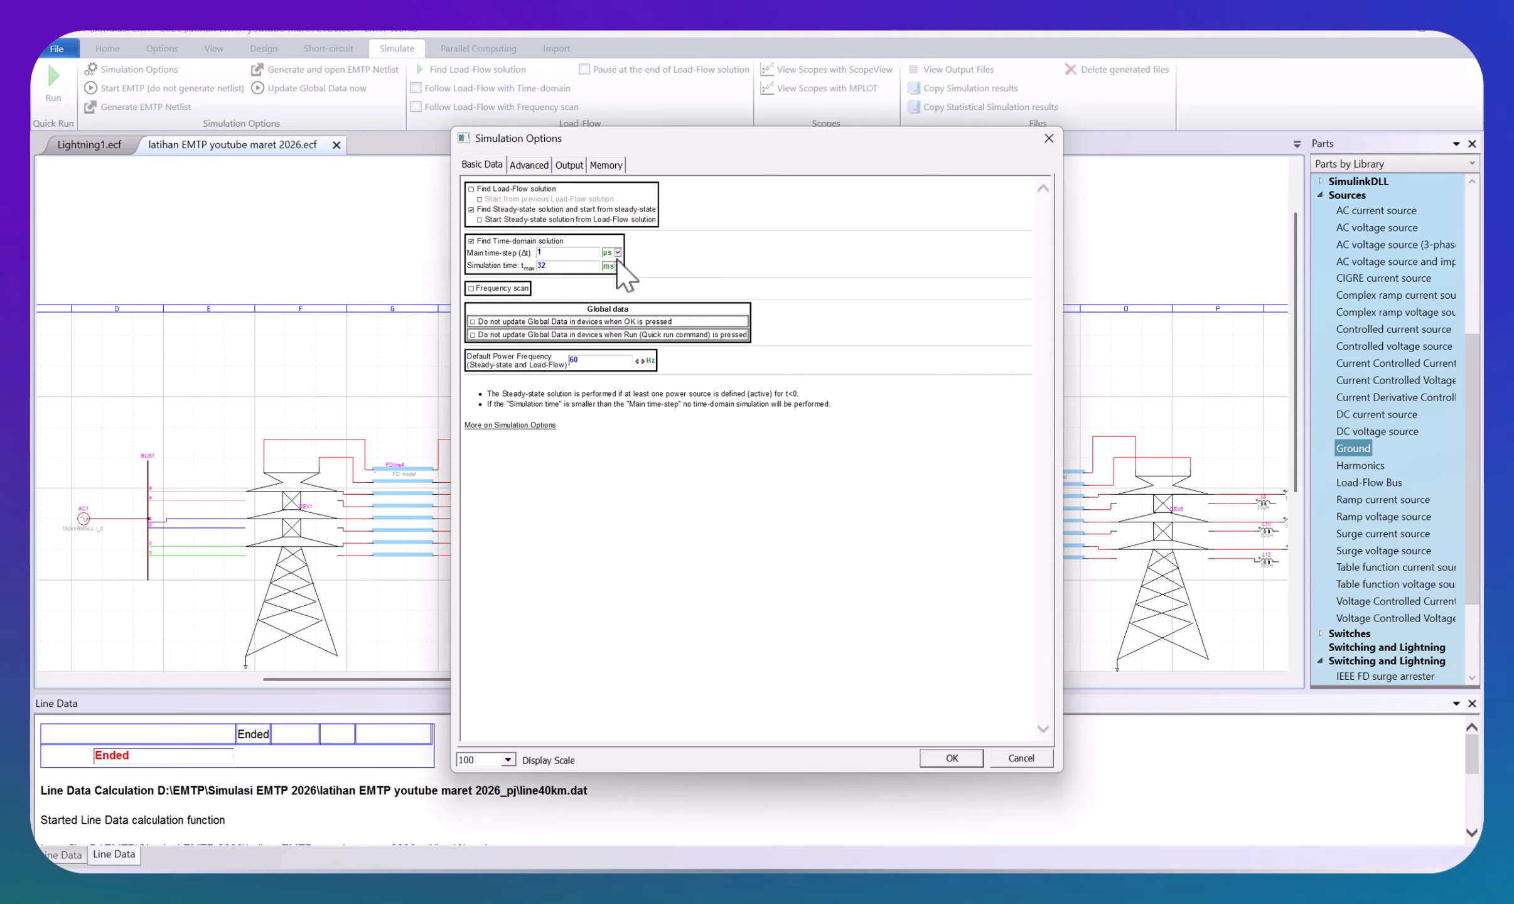
click(539, 257)
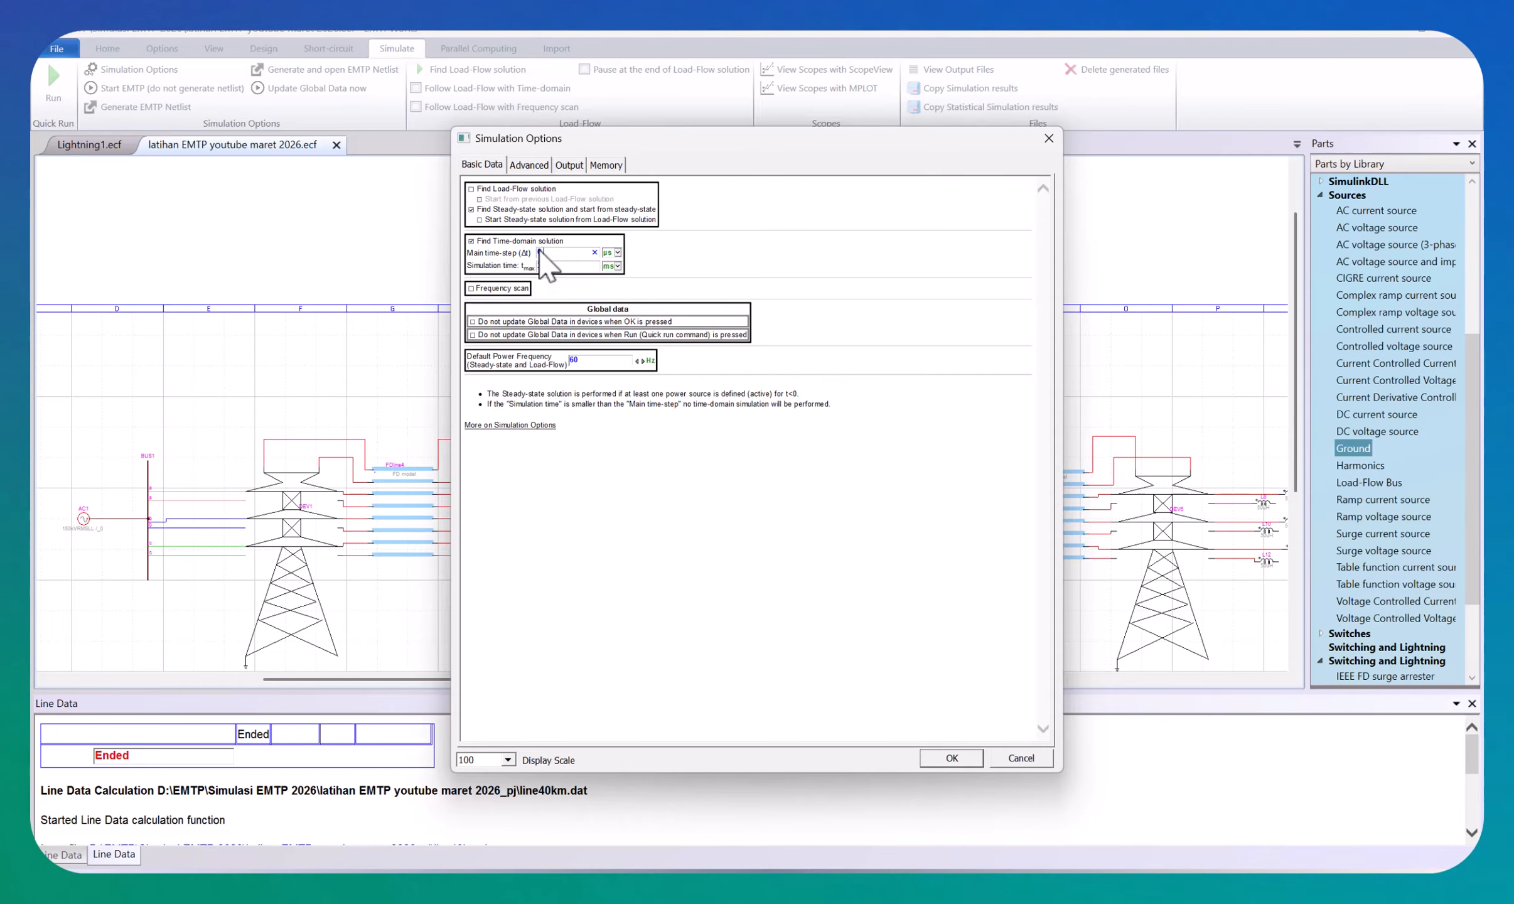
text(0.005)
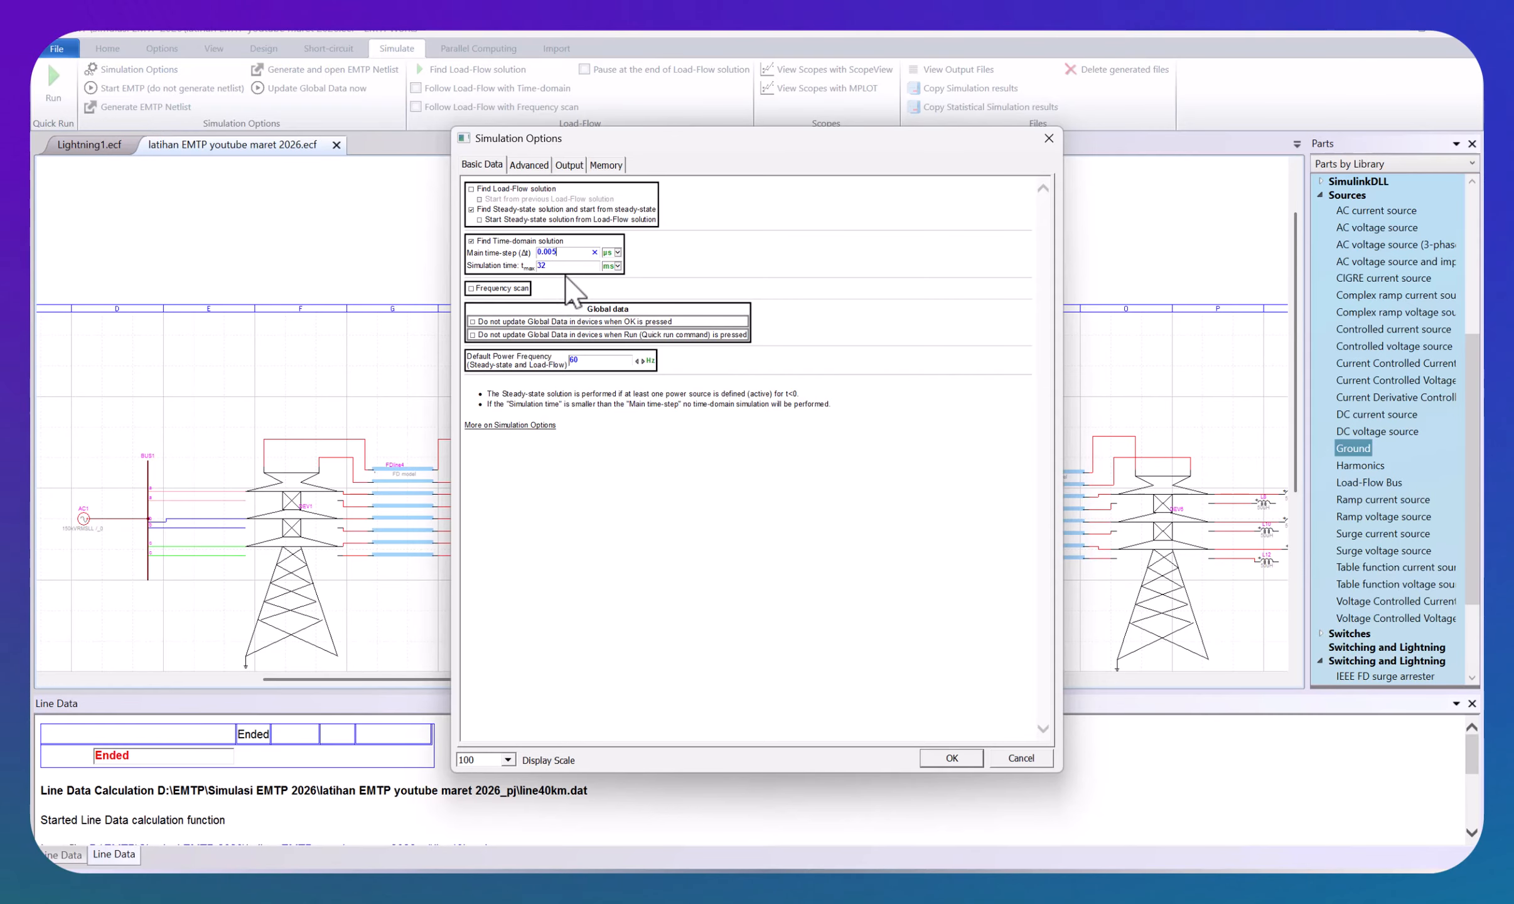
double_click(562, 269)
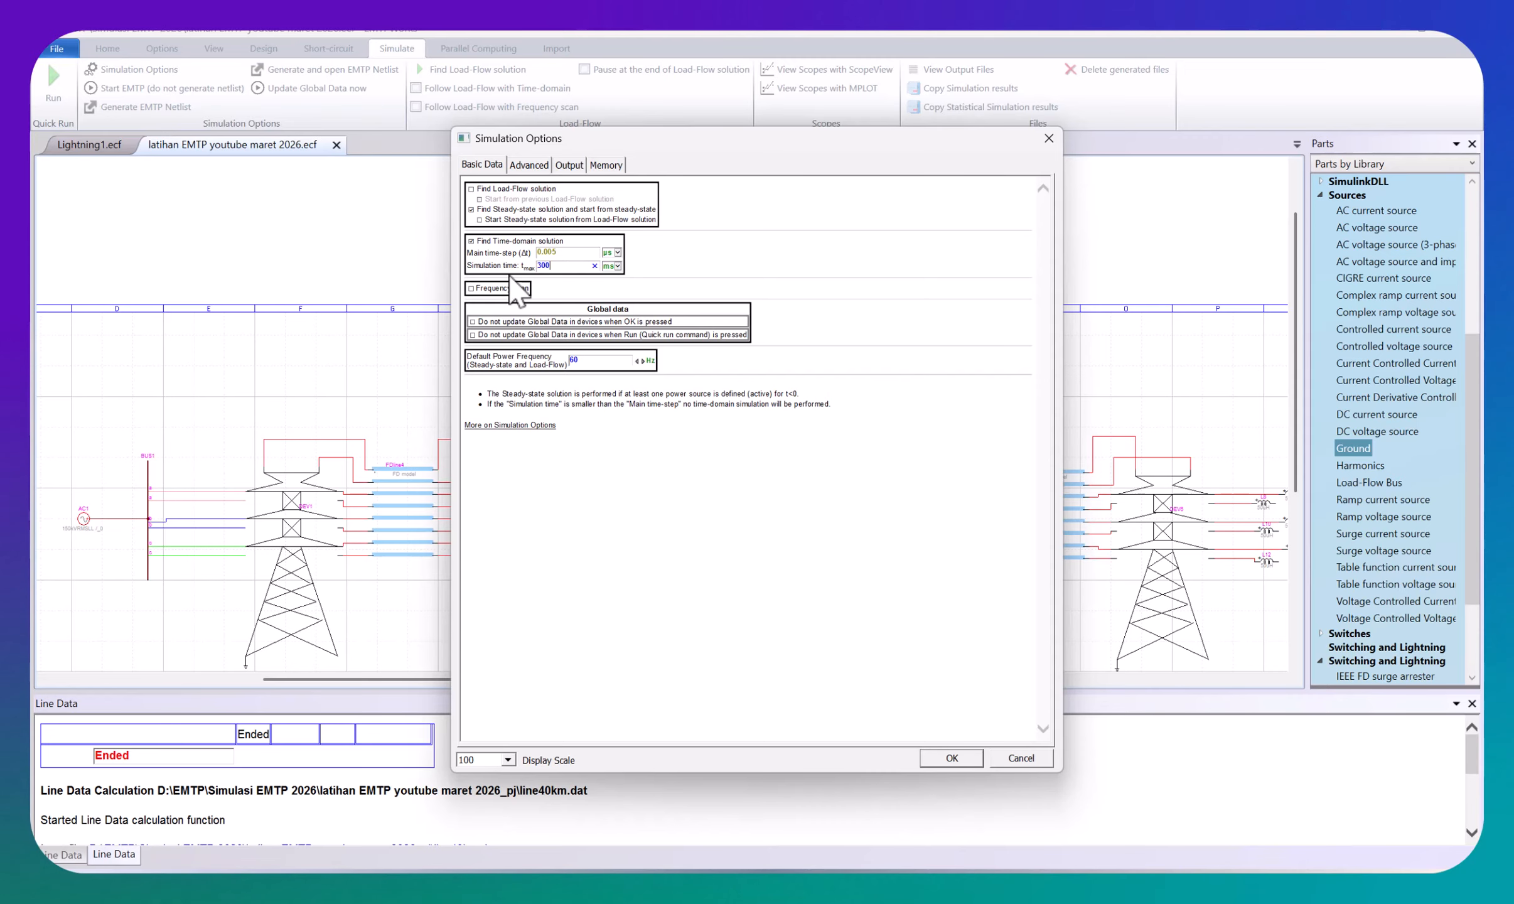
text(150)
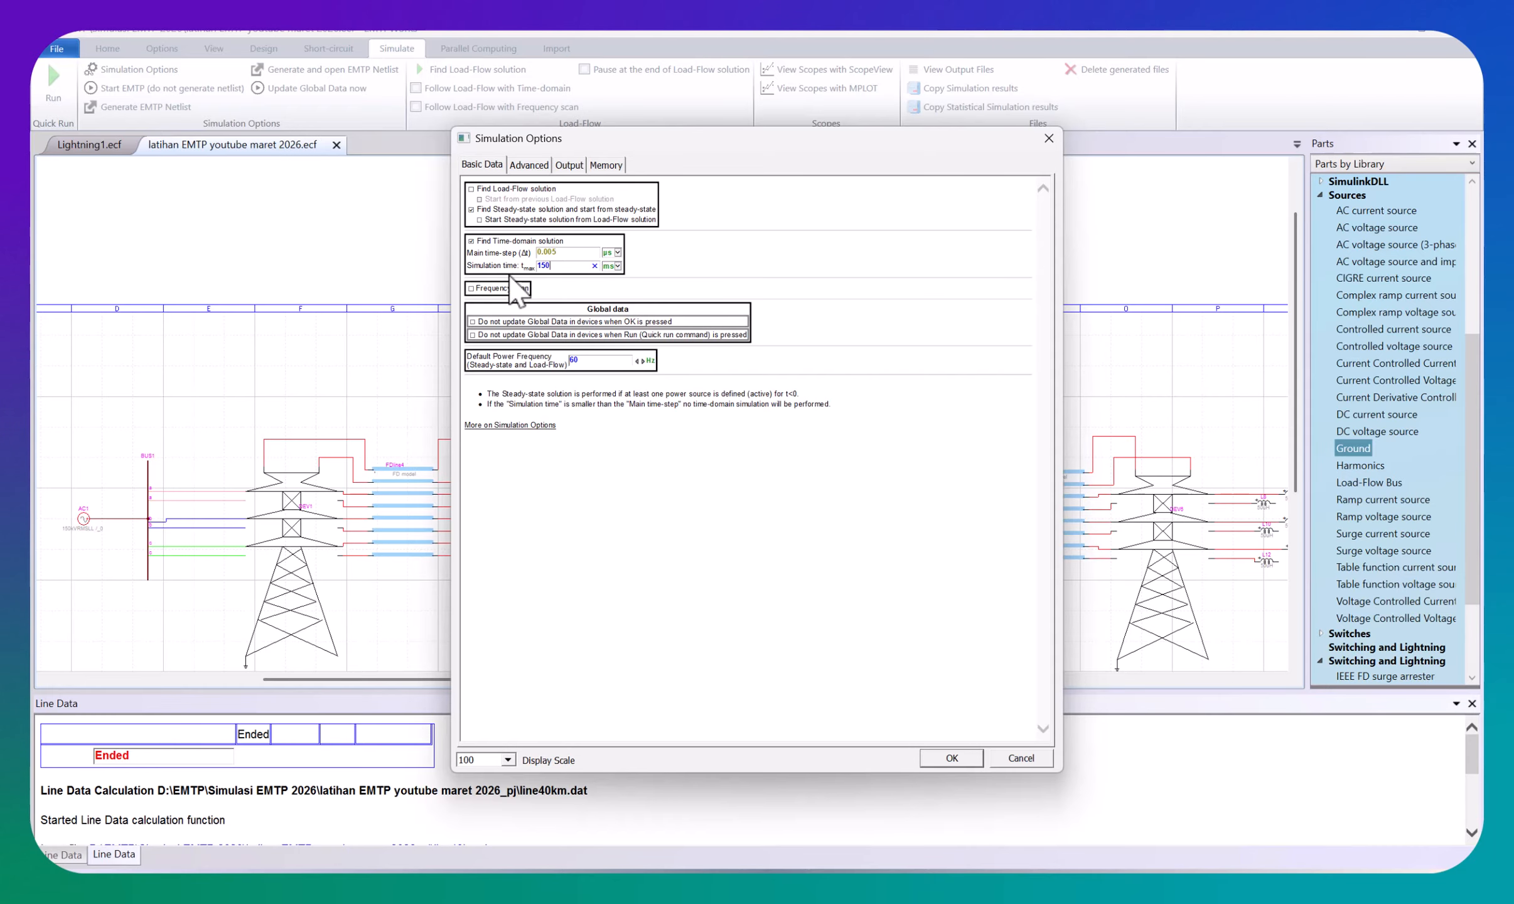
click(618, 267)
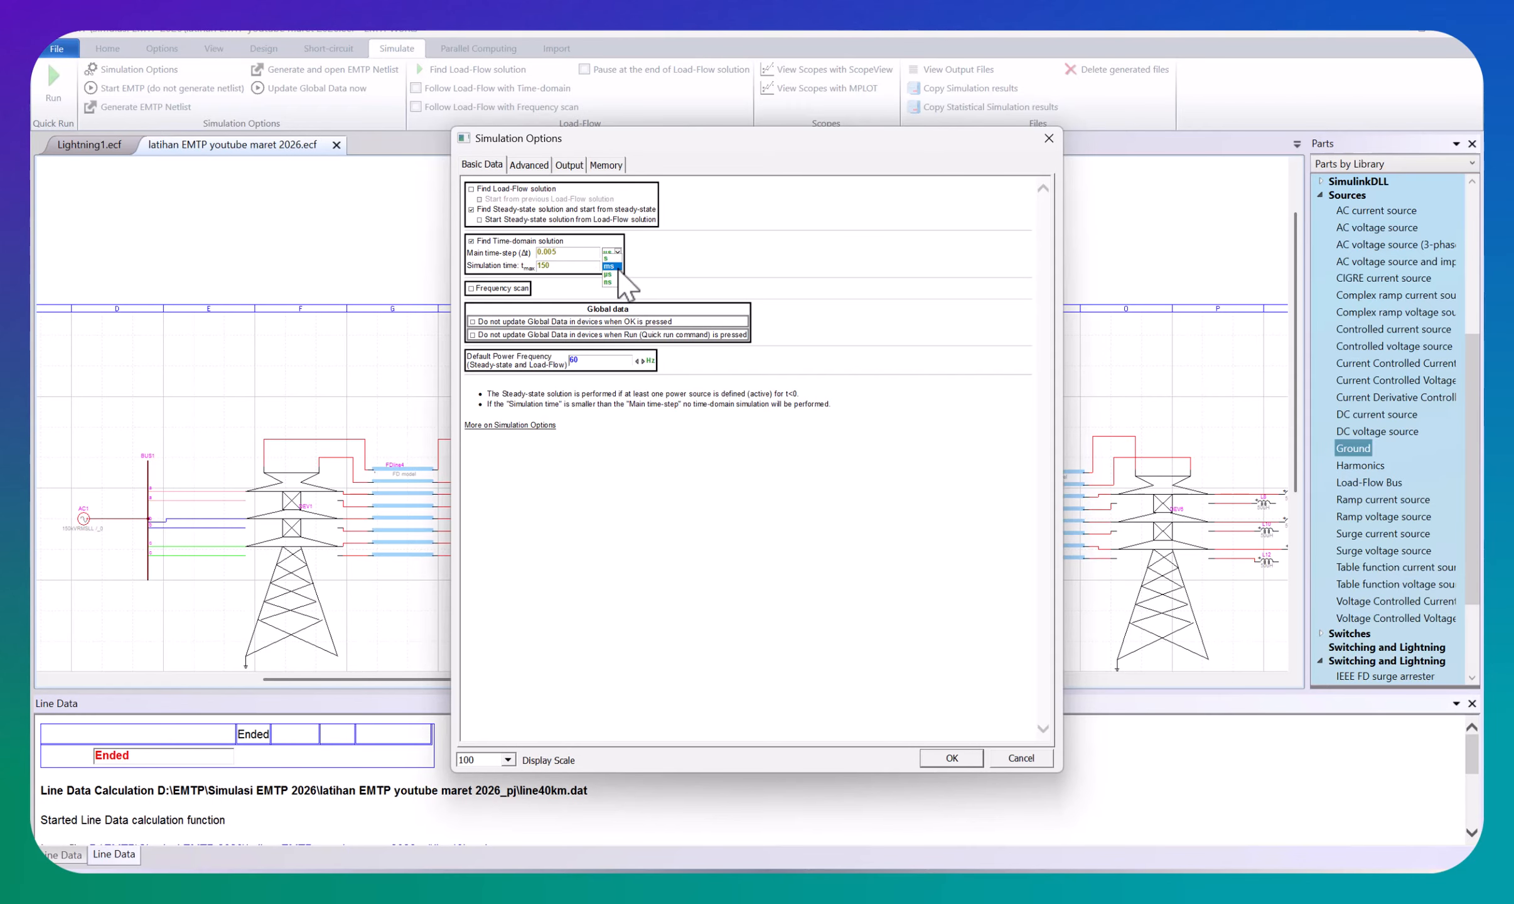
click(609, 275)
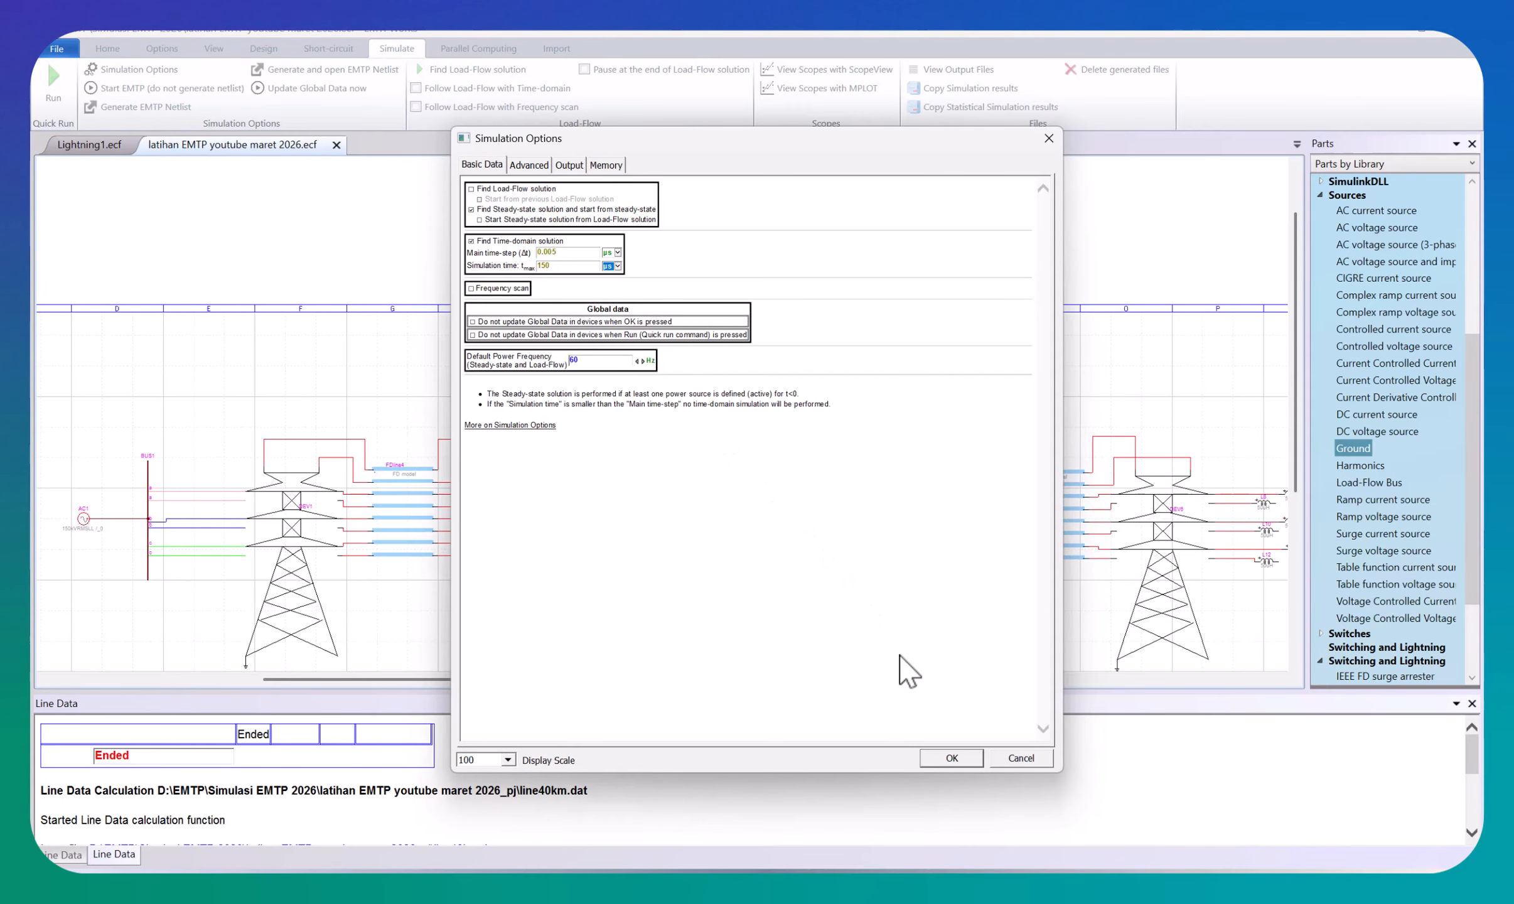
click(945, 758)
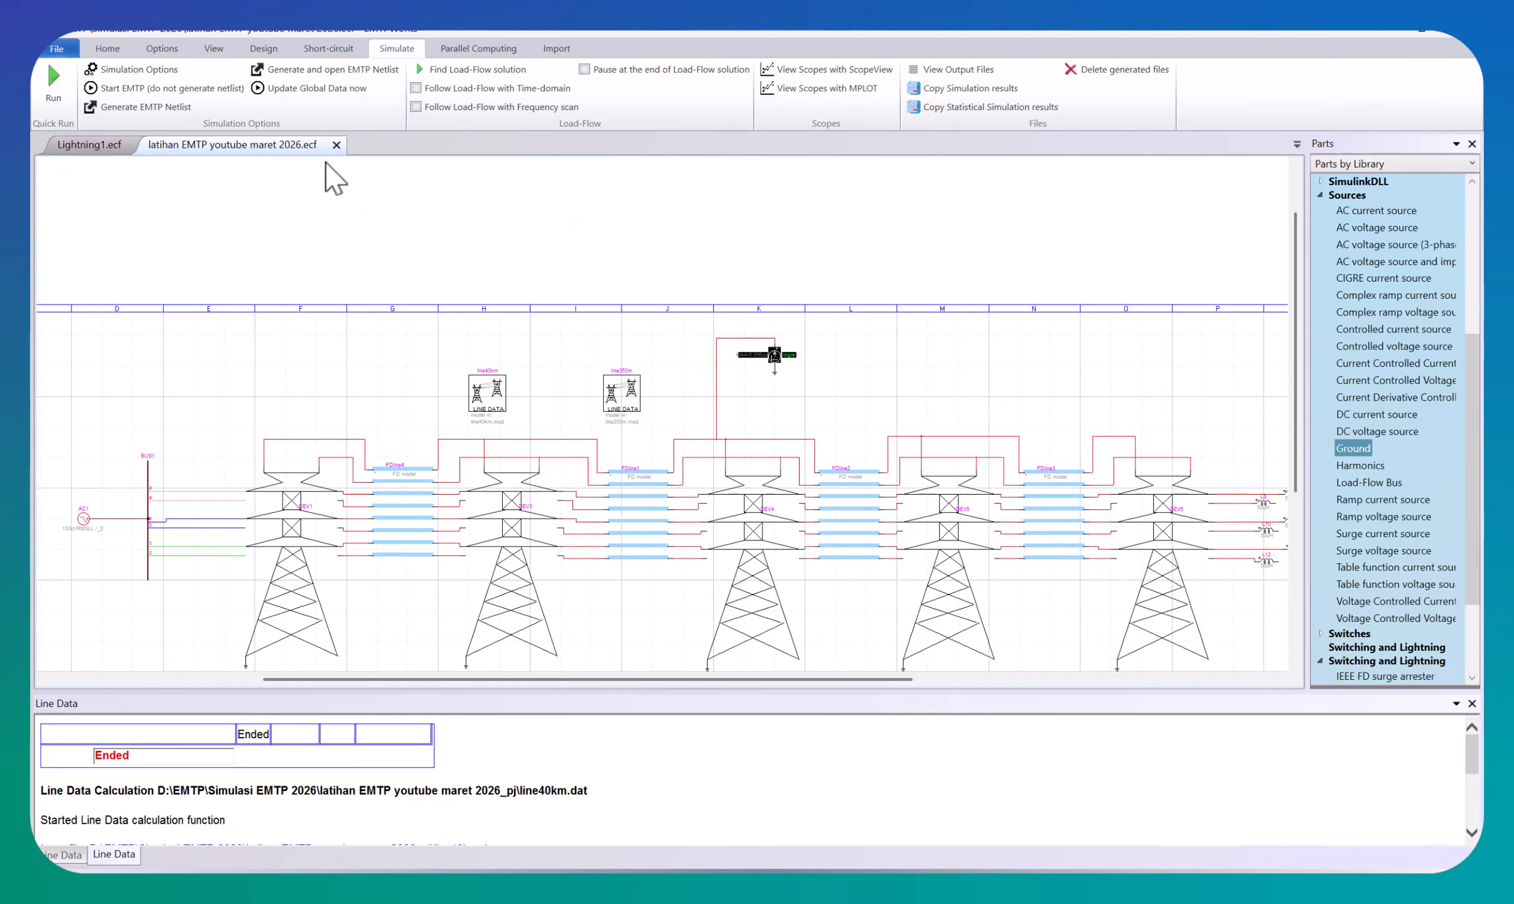